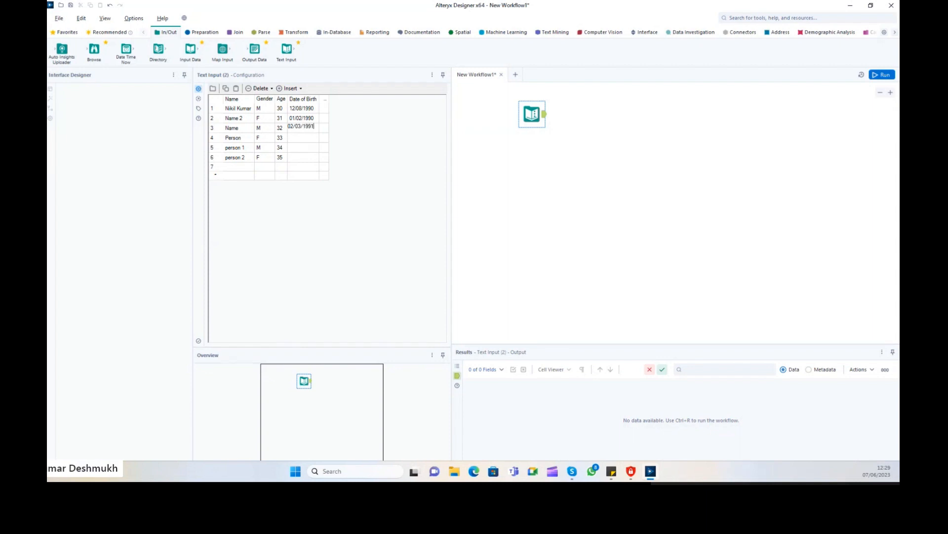
Fill in the Date of Birth values for rows 3–6, ending with 05/06/1995.
{"action": "key", "text": "Return"}
{"action": "type", "text": "03/04/1993"}
{"action": "key", "text": "Return"}
{"action": "type", "text": "1994/"}
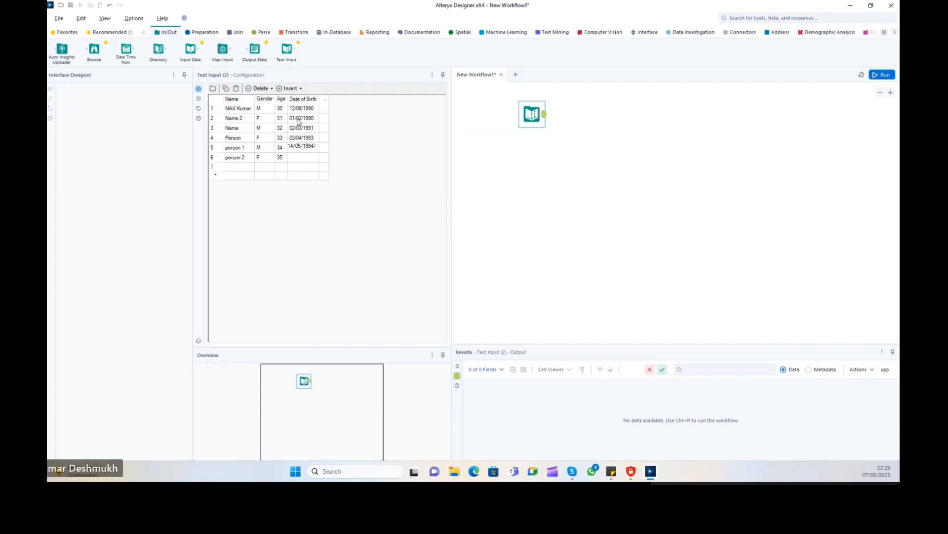
{"action": "key", "text": "Return"}
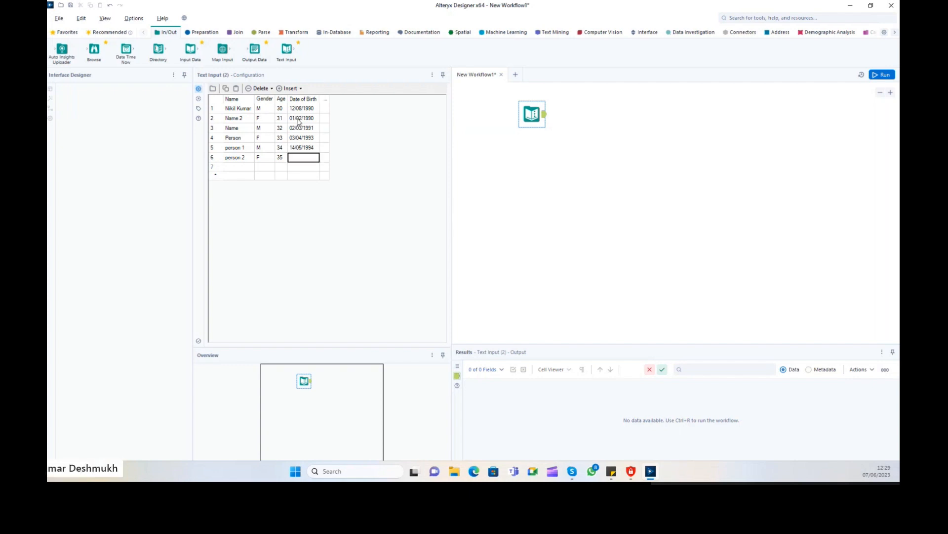
{"action": "type", "text": "05/06/1995"}
{"action": "key", "text": "Return"}
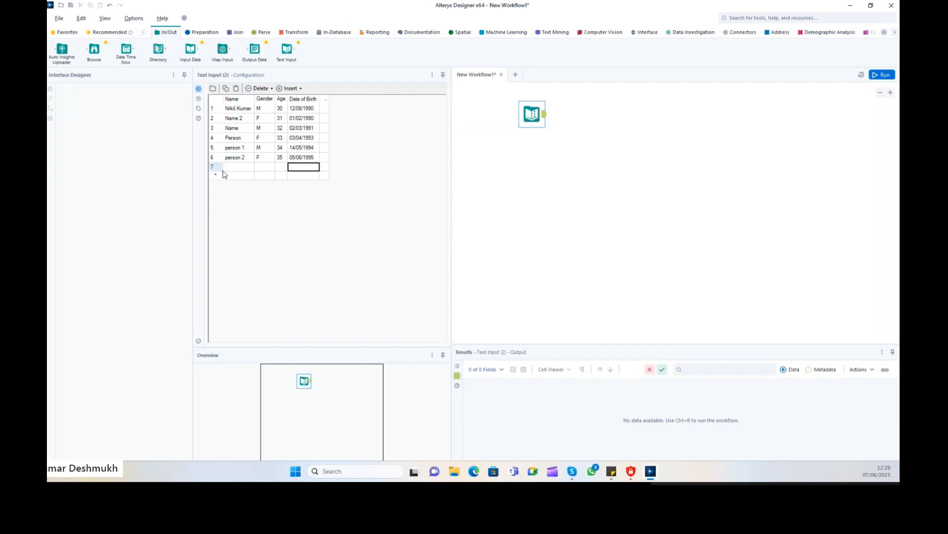
Delete the empty seventh row from the Text Input grid.
{"action": "left_click", "coordinate": [217, 167]}
{"action": "left_click", "coordinate": [271, 89]}
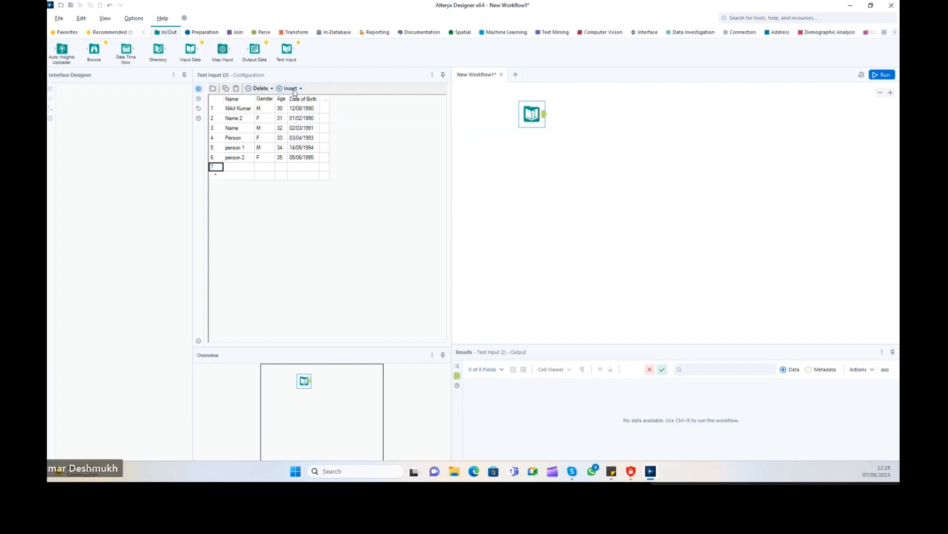
{"action": "left_click", "coordinate": [271, 89]}
{"action": "left_click", "coordinate": [272, 112]}
Nudge the Text Input tool down, run the workflow, and review the six output records.
{"action": "left_click_drag", "start_coordinate": [533, 114], "coordinate": [516, 135]}
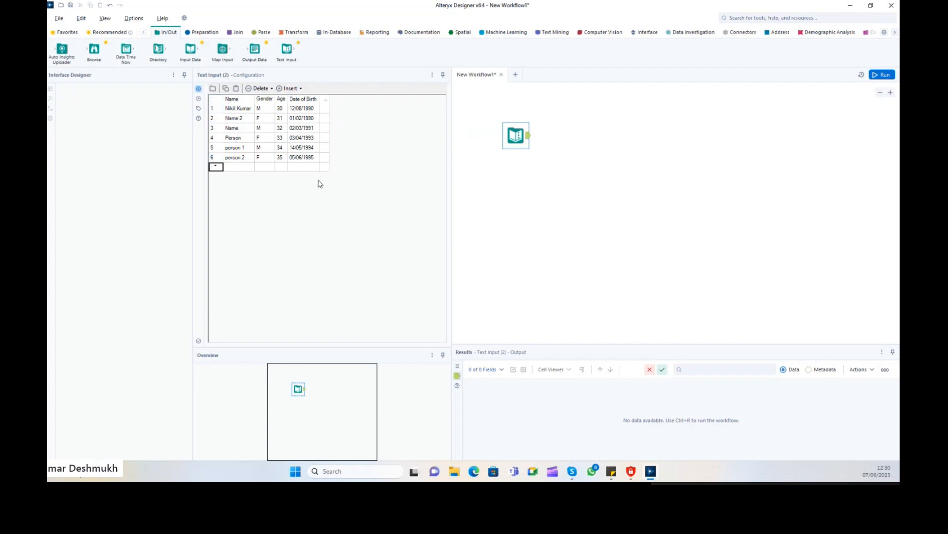
{"action": "left_click", "coordinate": [882, 75]}
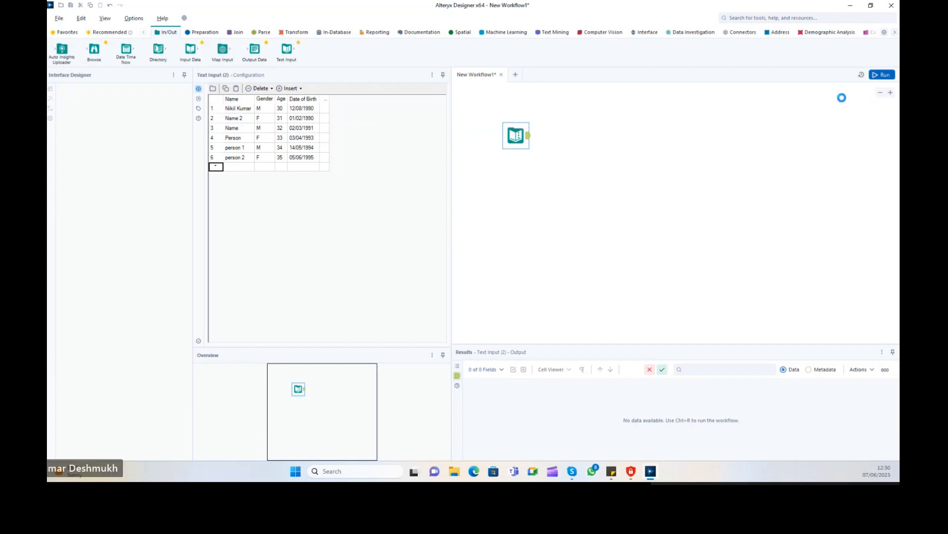
{"action": "left_click", "coordinate": [528, 254]}
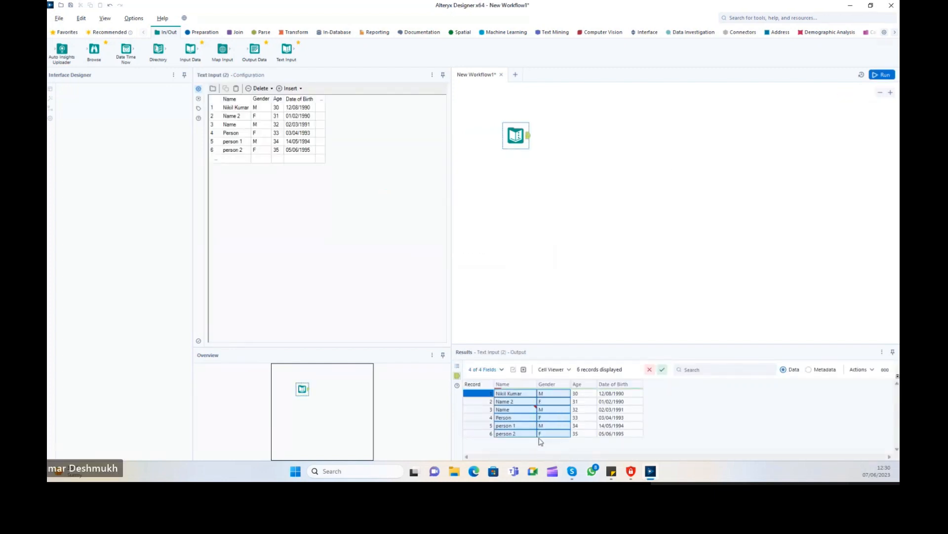
{"action": "left_click_drag", "start_coordinate": [499, 394], "coordinate": [617, 443]}
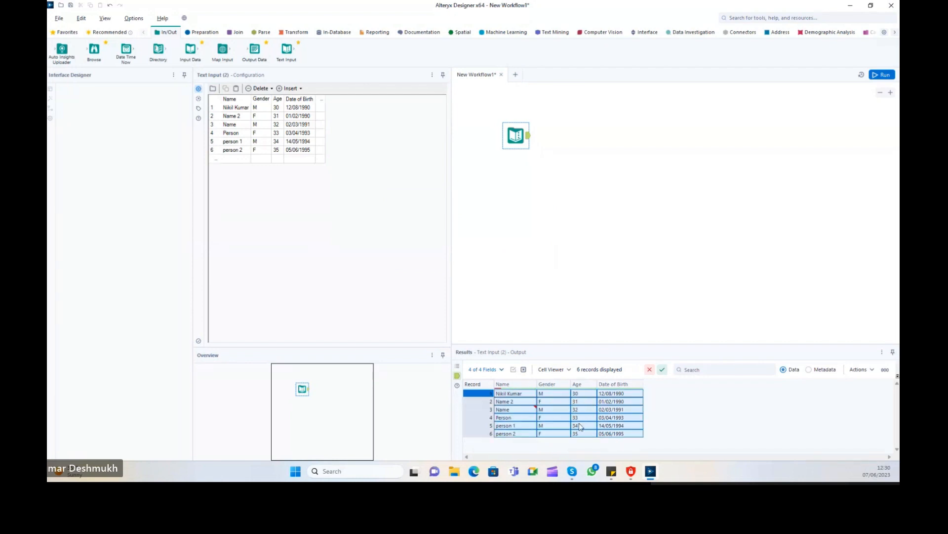
{"action": "left_click_drag", "start_coordinate": [504, 394], "coordinate": [629, 440]}
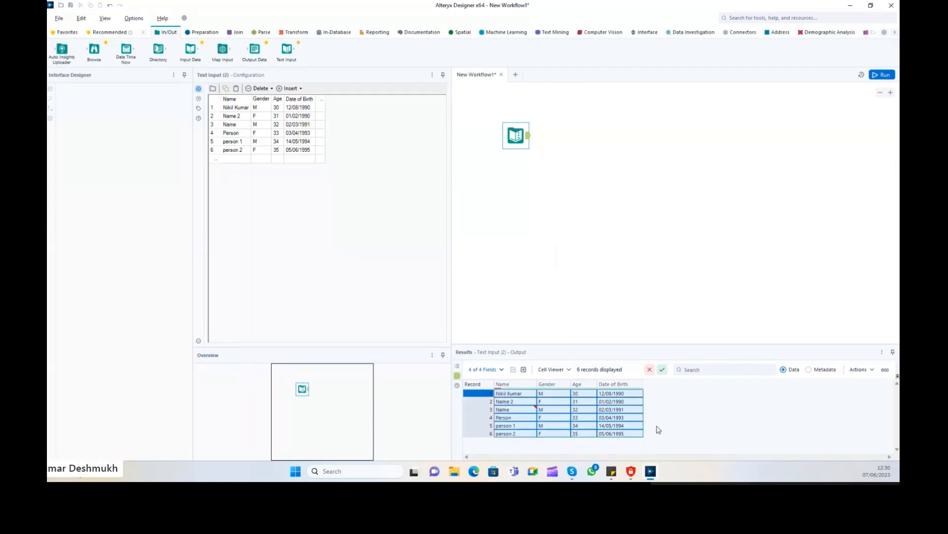
{"action": "left_click", "coordinate": [635, 434]}
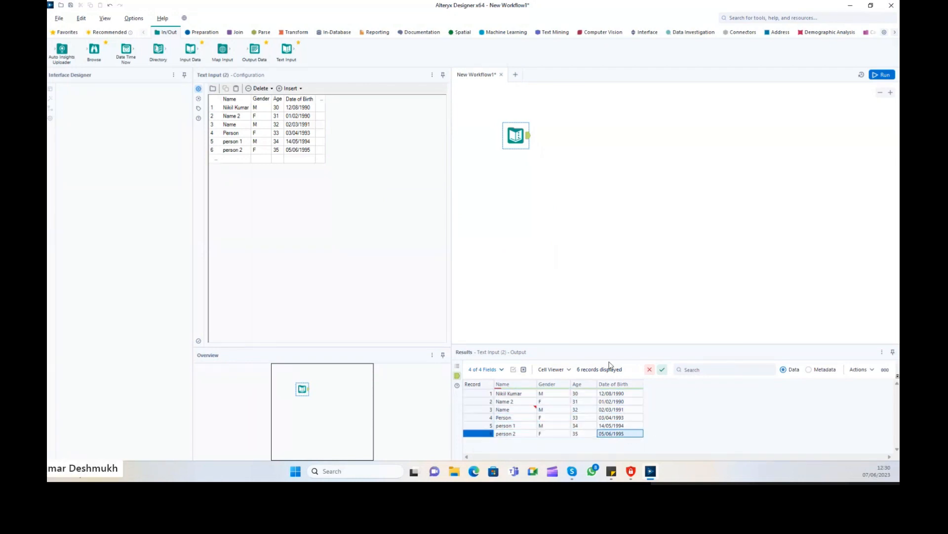
Rerun the workflow with the run-finished message turned off, then select the Text Input tool.
{"action": "left_click", "coordinate": [884, 75]}
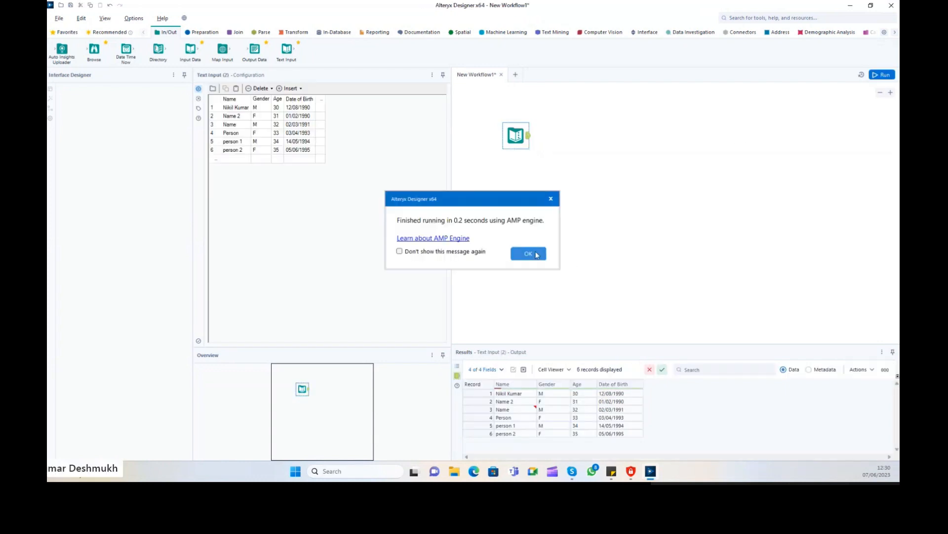
{"action": "left_click", "coordinate": [528, 253]}
{"action": "left_click", "coordinate": [882, 75]}
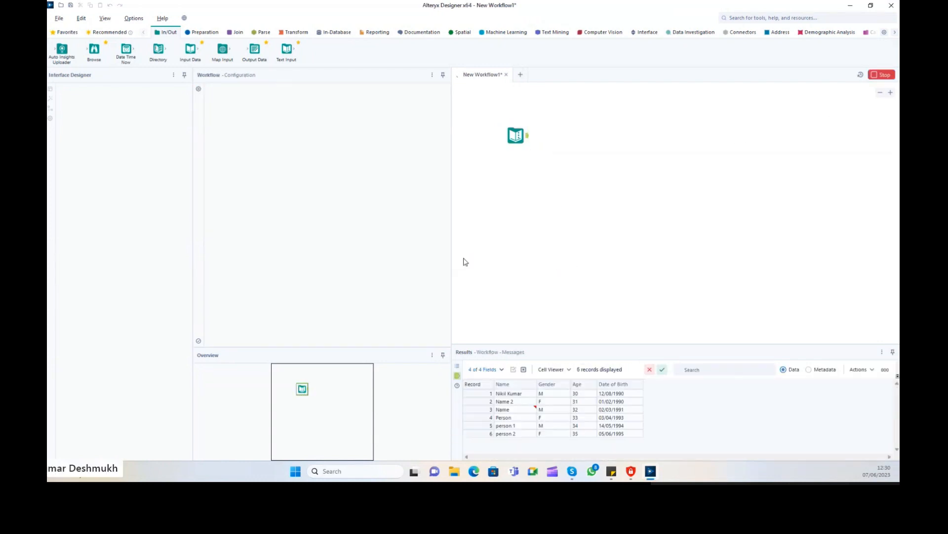
{"action": "left_click", "coordinate": [399, 251]}
{"action": "left_click", "coordinate": [528, 253]}
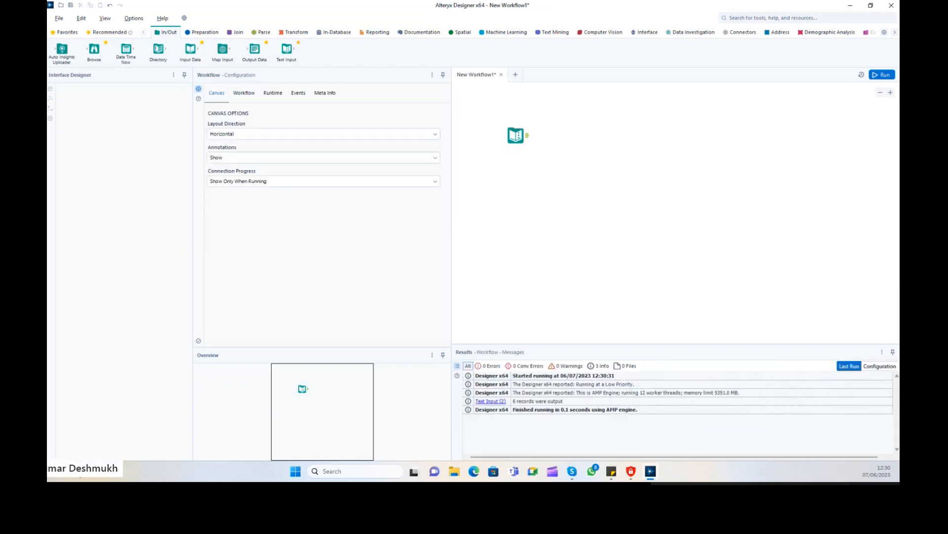
{"action": "left_click", "coordinate": [885, 77]}
{"action": "left_click", "coordinate": [526, 140]}
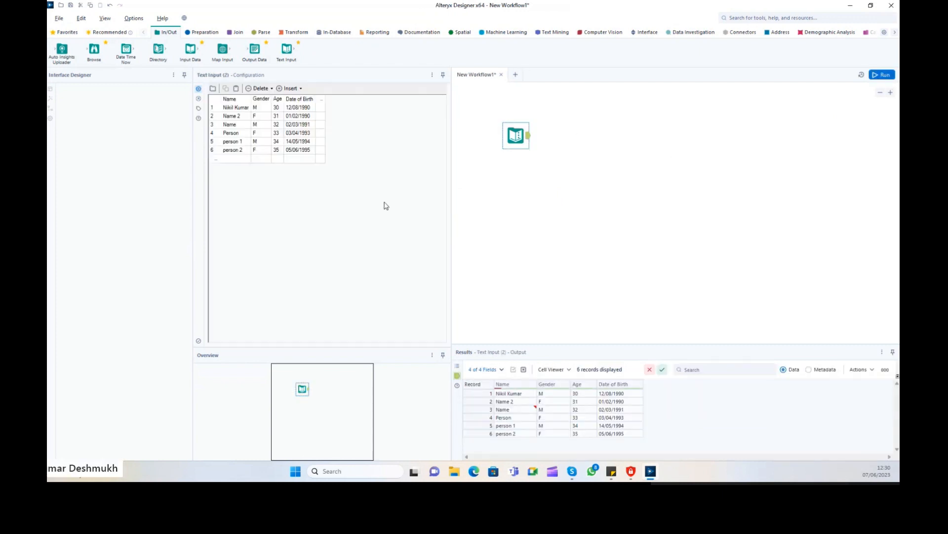
Select all six records' cells in the Text Input grid for copying.
{"action": "left_click_drag", "start_coordinate": [241, 107], "coordinate": [311, 164]}
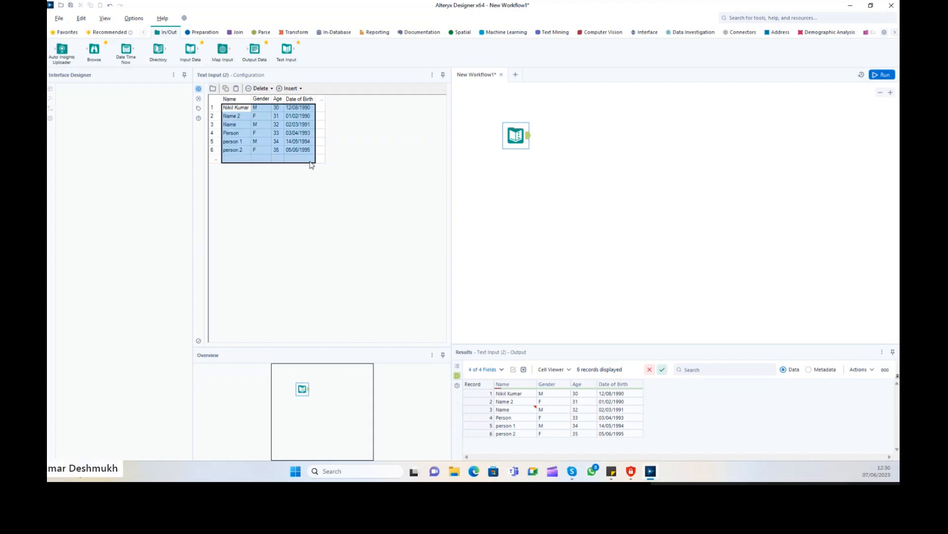
{"action": "mouse_move", "coordinate": [517, 135]}
{"action": "left_mouse_down"}
{"action": "mouse_move", "coordinate": [515, 109]}
{"action": "mouse_move", "coordinate": [521, 130]}
{"action": "left_mouse_up"}
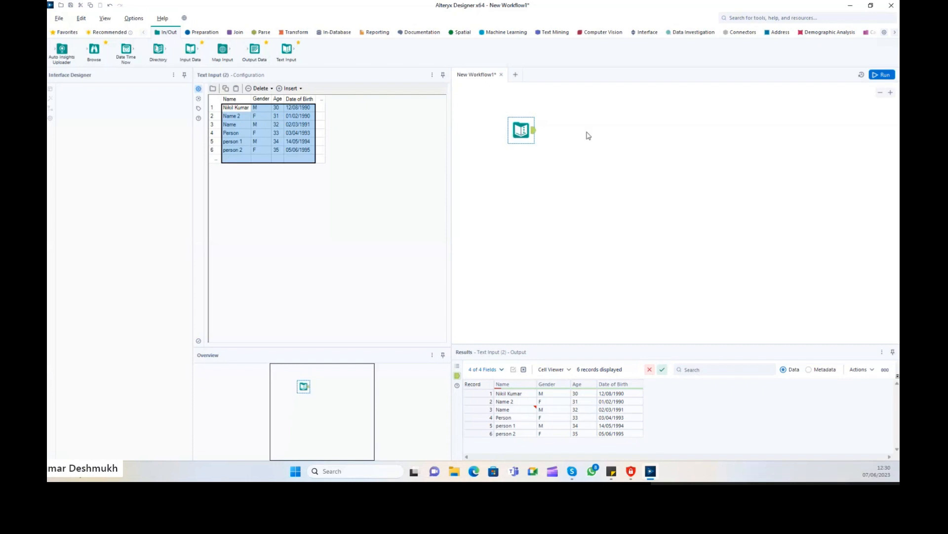
{"action": "left_click", "coordinate": [588, 135]}
{"action": "left_click", "coordinate": [521, 130]}
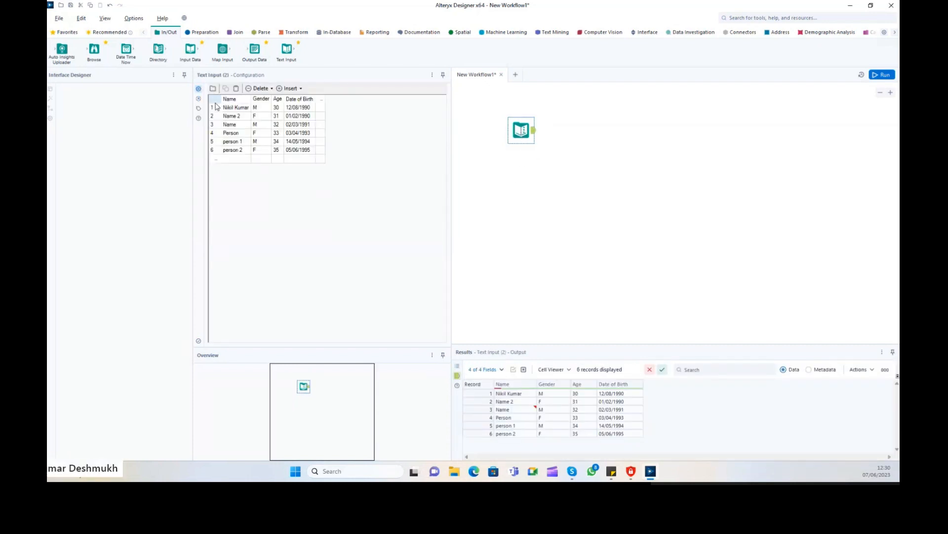
{"action": "left_click_drag", "start_coordinate": [313, 154], "coordinate": [229, 114]}
{"action": "key", "text": "ctrl+c"}
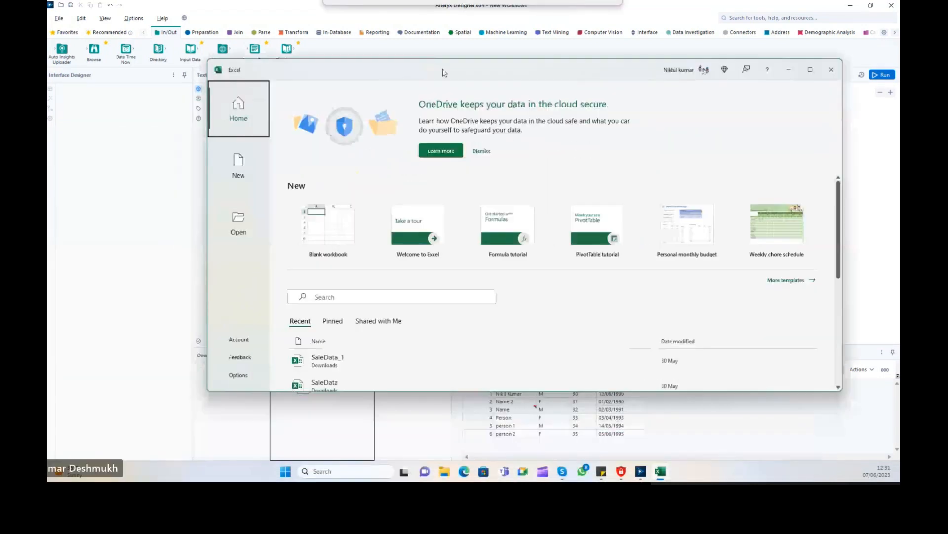
Paste the copied records into a new blank workbook and insert an empty row above them.
{"action": "left_click", "coordinate": [306, 265]}
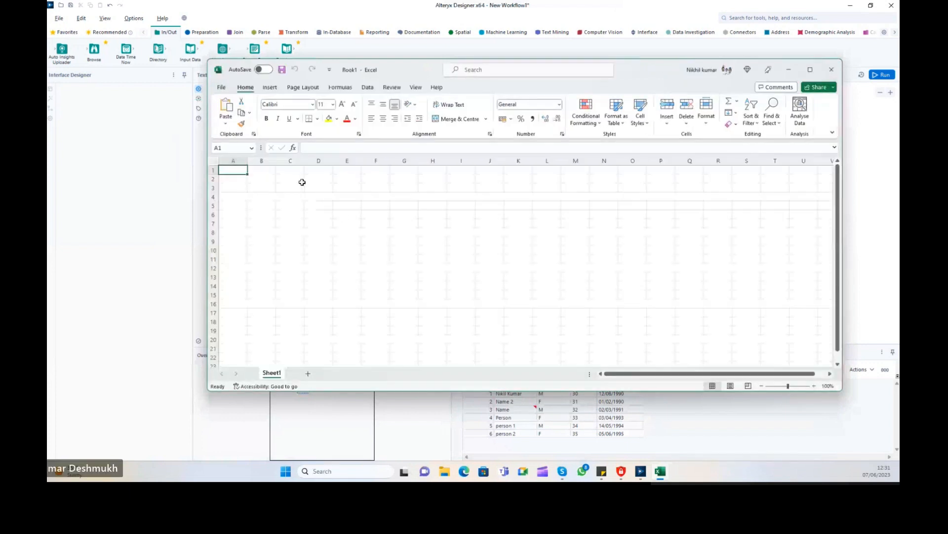
{"action": "key", "text": "ctrl+v"}
{"action": "left_click", "coordinate": [212, 170]}
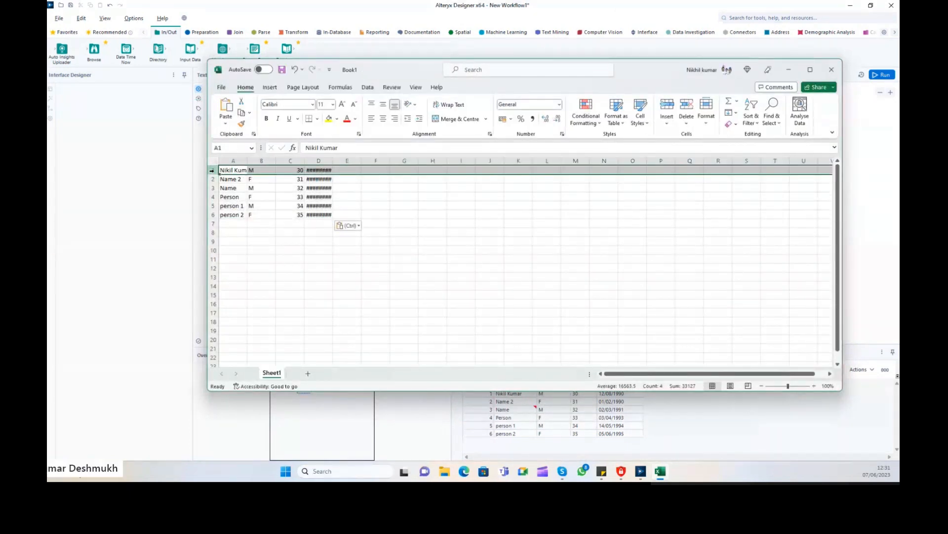
{"action": "key", "text": "ctrl+shift+plus"}
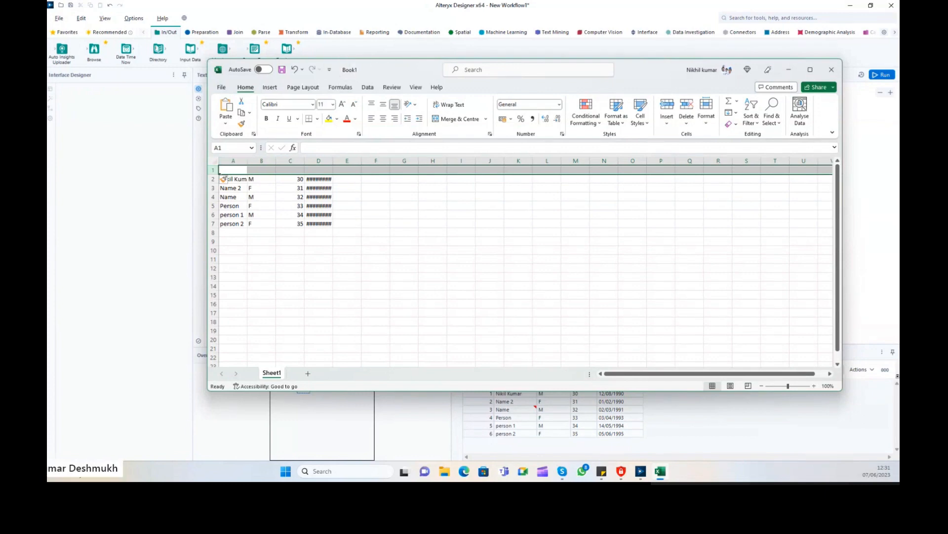
{"action": "left_click_drag", "start_coordinate": [368, 68], "coordinate": [400, 157]}
Enter headers Name, Gender, Age and Date of Birth across A1:D1.
{"action": "left_click", "coordinate": [274, 260]}
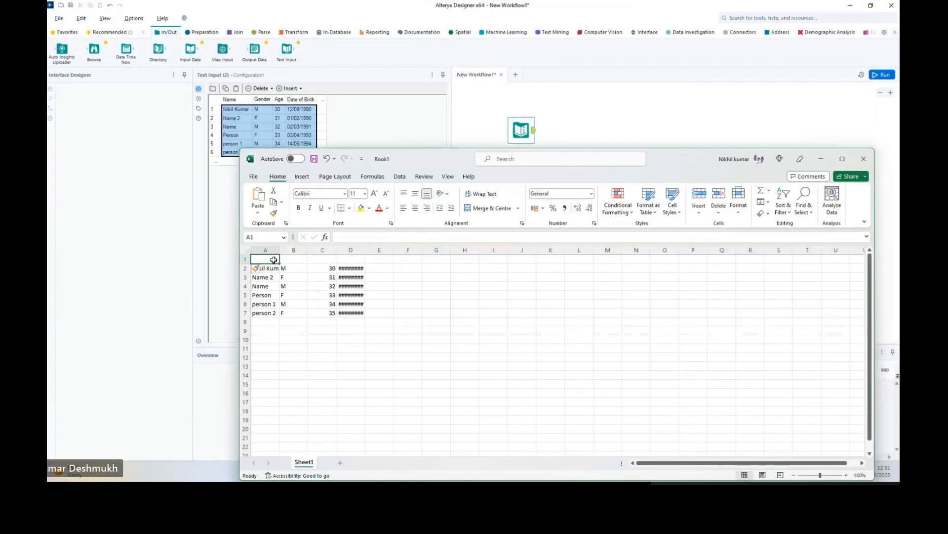
{"action": "type", "text": "Name"}
{"action": "key", "text": "Tab"}
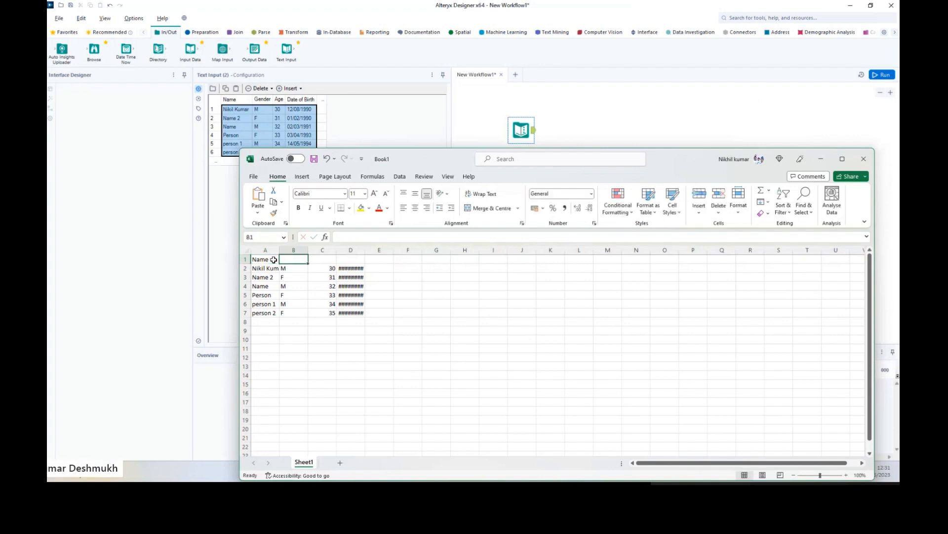
{"action": "type", "text": "Gender"}
{"action": "key", "text": "Tab"}
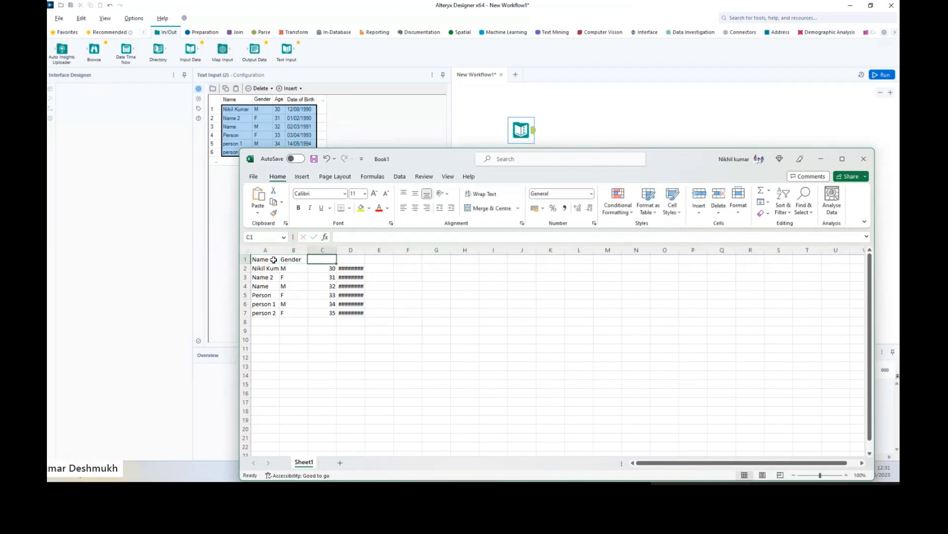
{"action": "type", "text": "Age"}
{"action": "key", "text": "Tab"}
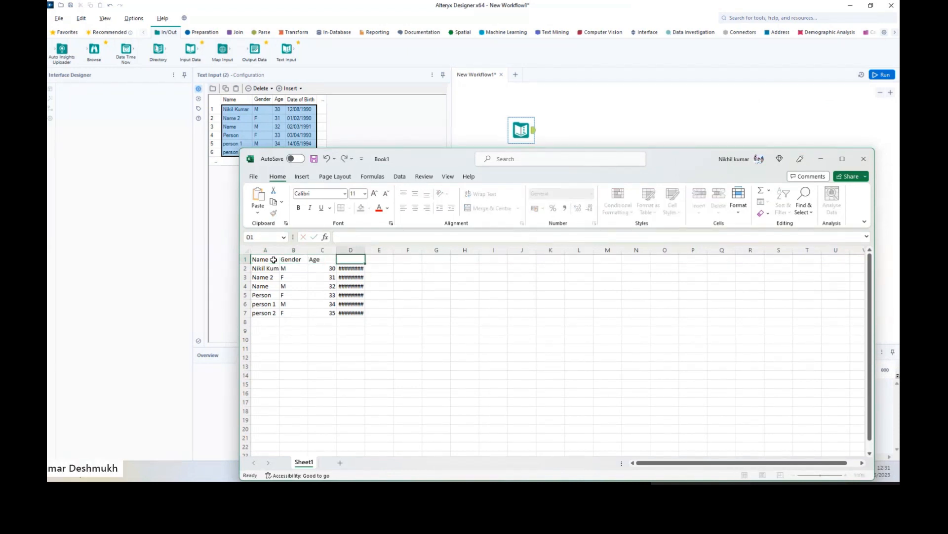
{"action": "type", "text": "Dt"}
{"action": "key", "text": "Return"}
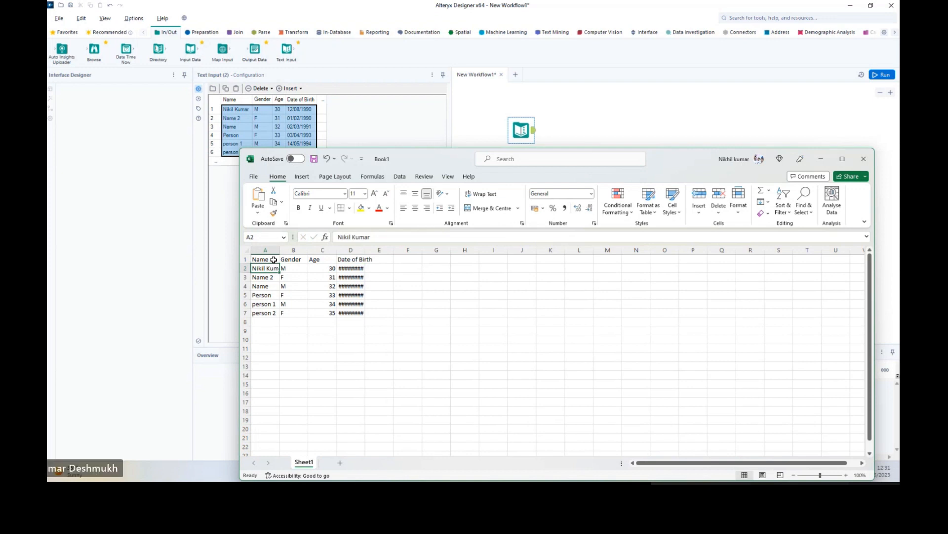
Start Save As for Book1 and browse to the Documents folder.
{"action": "left_click", "coordinate": [253, 177]}
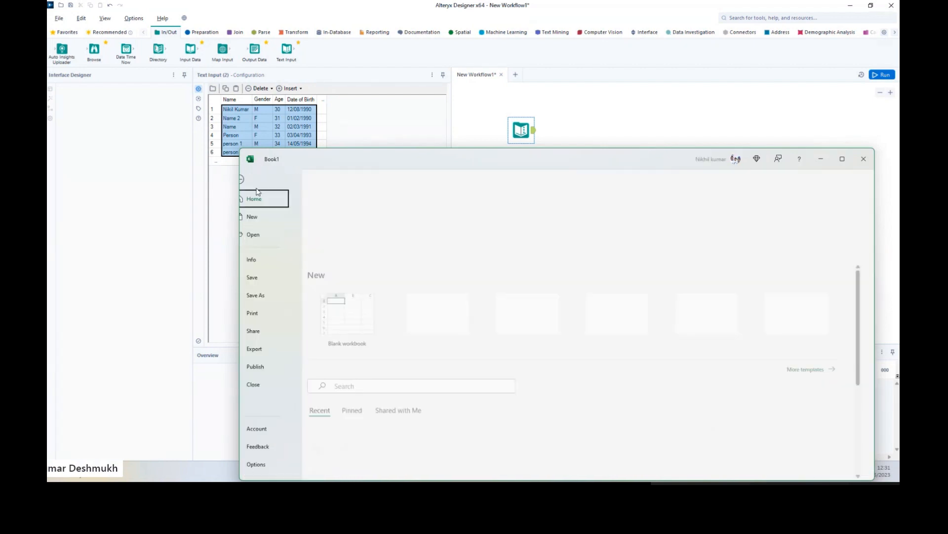
{"action": "left_click", "coordinate": [270, 295]}
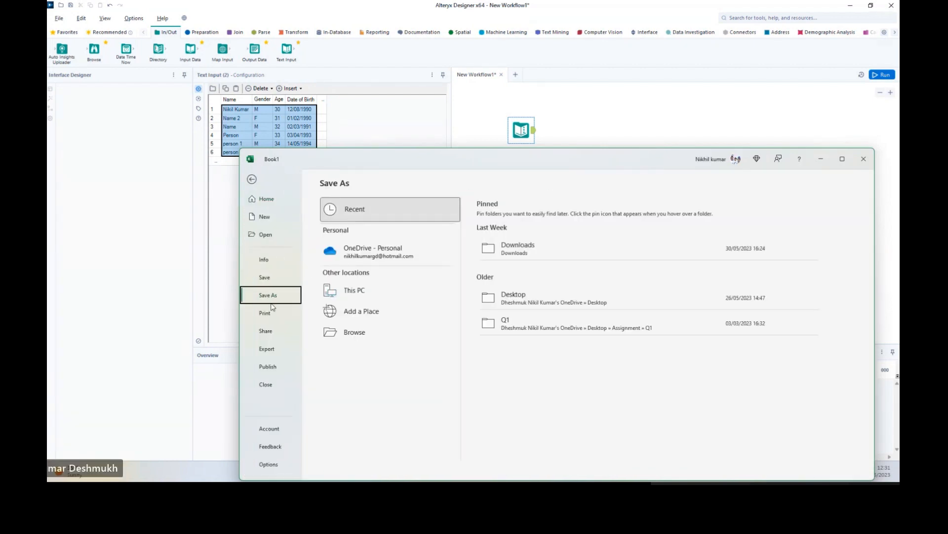
{"action": "left_click", "coordinate": [416, 292]}
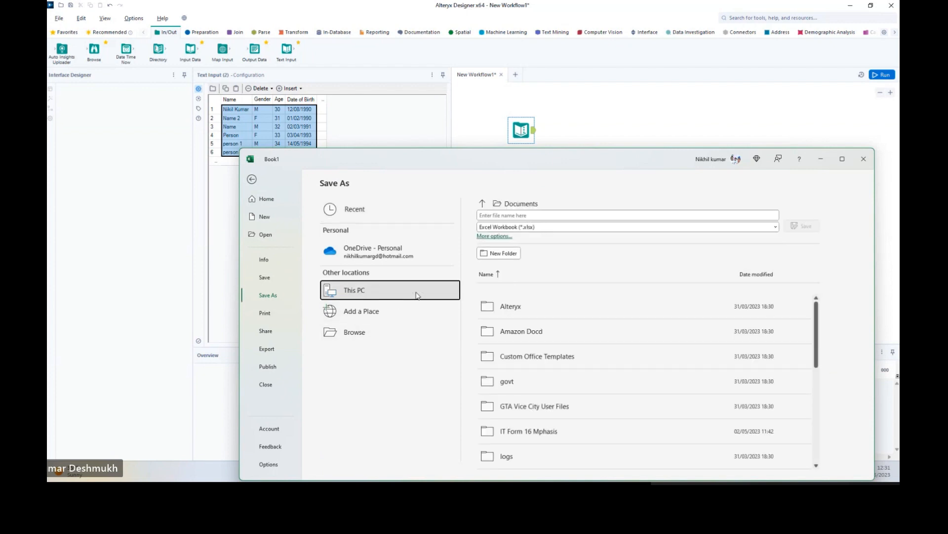
{"action": "left_click", "coordinate": [503, 253]}
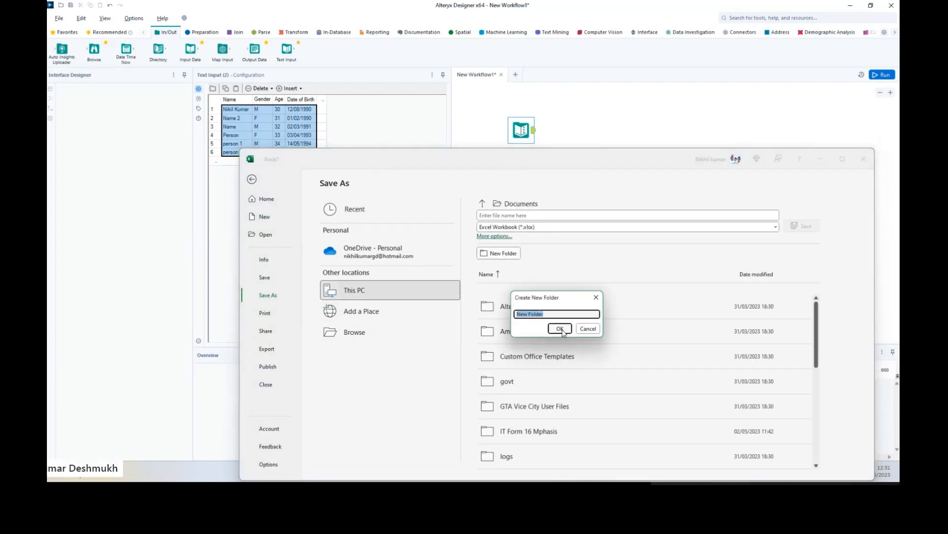
{"action": "left_click", "coordinate": [596, 302]}
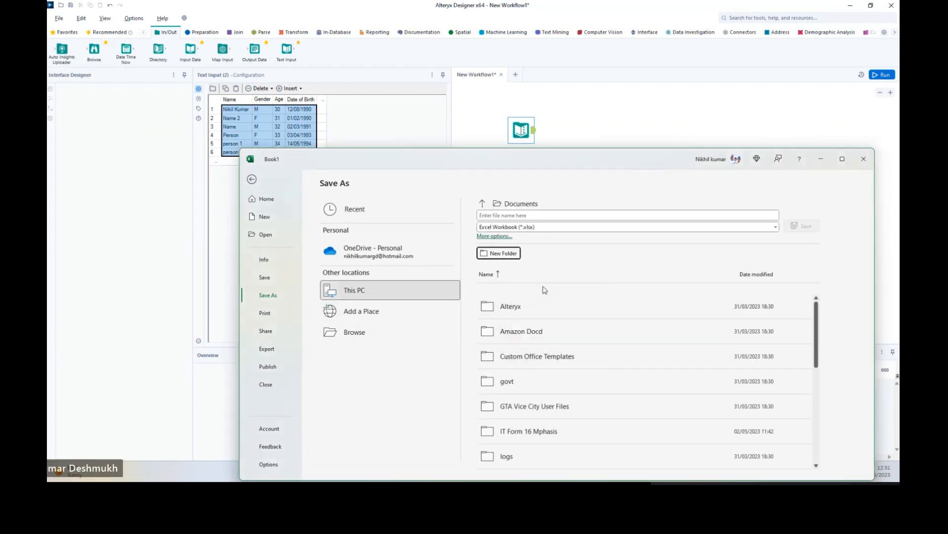
{"action": "left_click", "coordinate": [362, 341]}
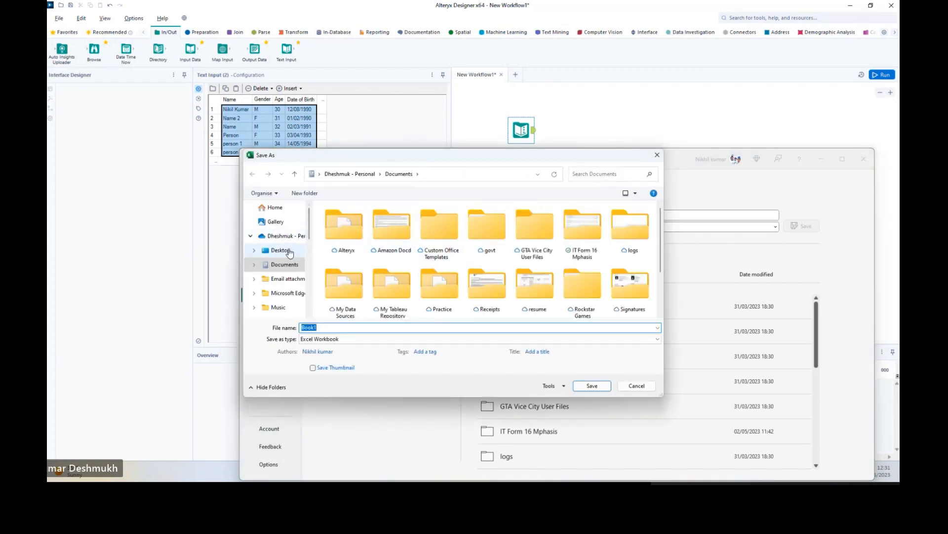
{"action": "scroll", "coordinate": [292, 240], "scroll_direction": "down", "scroll_amount": 5}
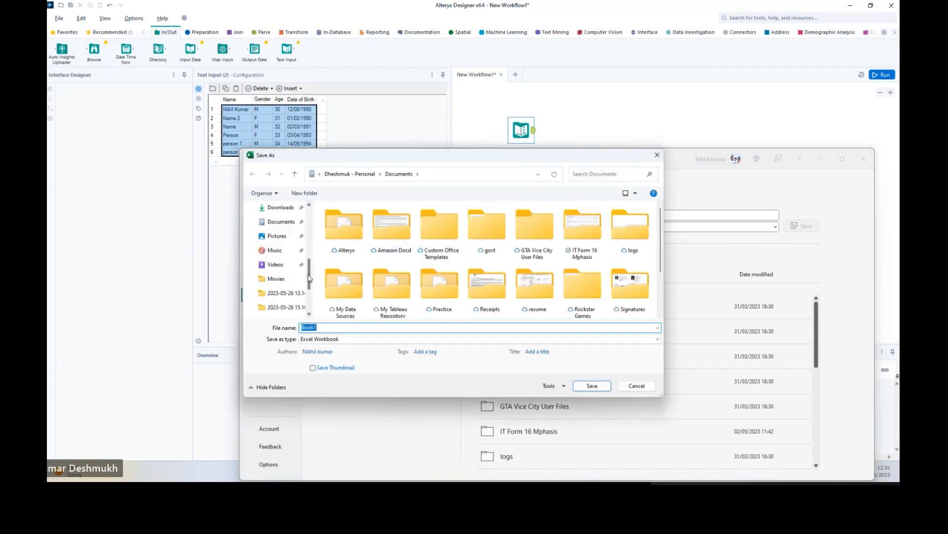
{"action": "left_click", "coordinate": [281, 221]}
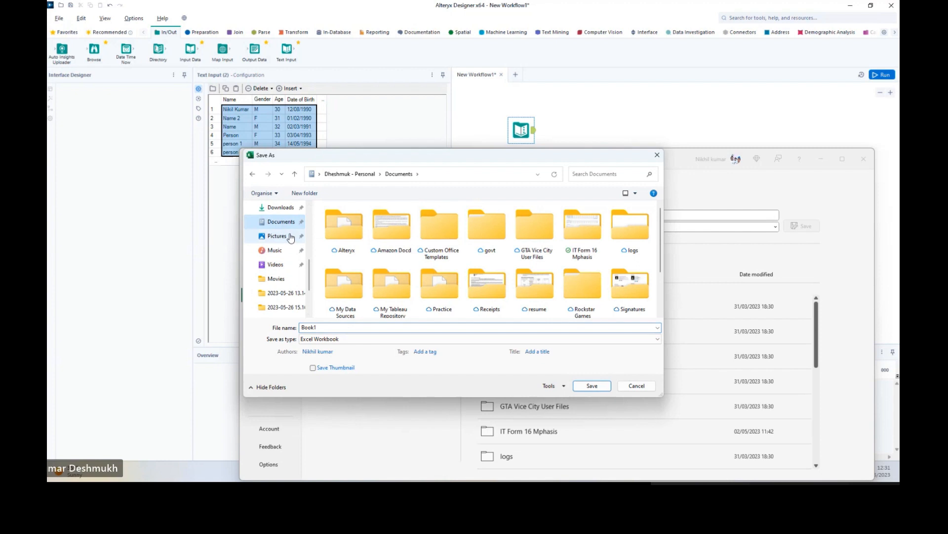
Save Book1 into a new Documents folder named Alteryx Sample, then close the workbook.
{"action": "left_click", "coordinate": [305, 192]}
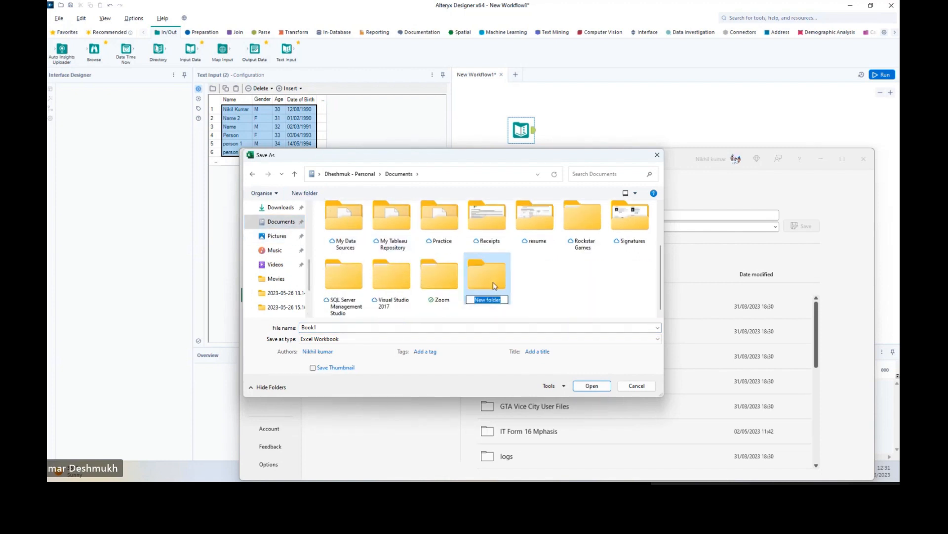
{"action": "type", "text": "Alteryx Sample"}
{"action": "key", "text": "Return"}
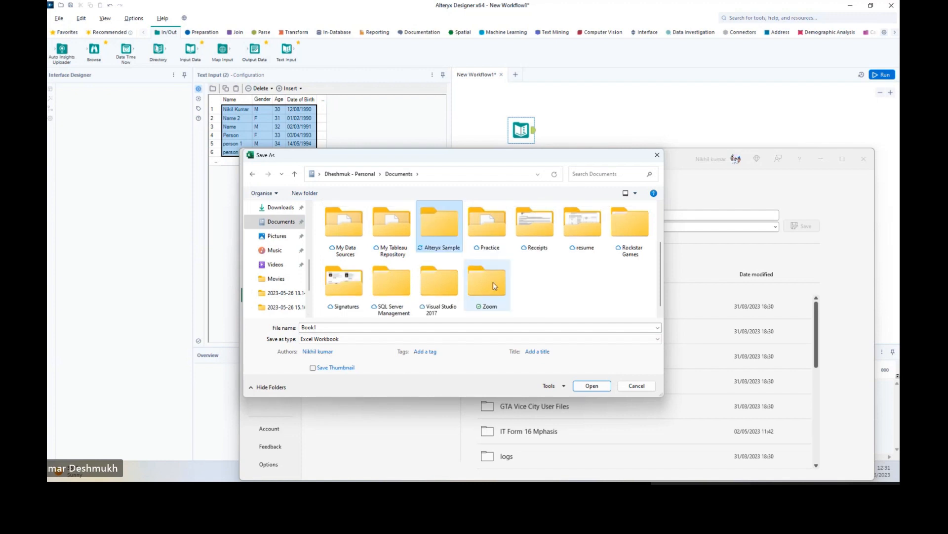
{"action": "key", "text": "Return"}
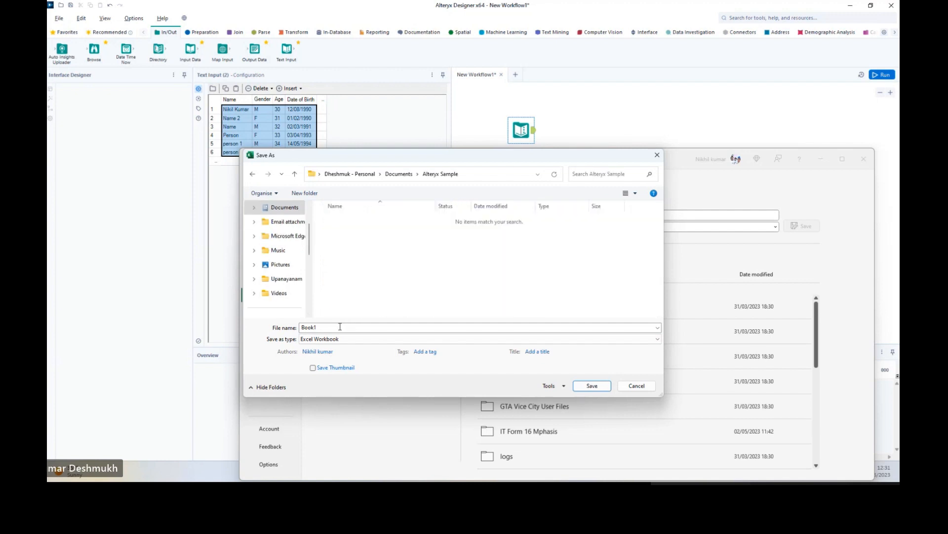
{"action": "double_click", "coordinate": [340, 326]}
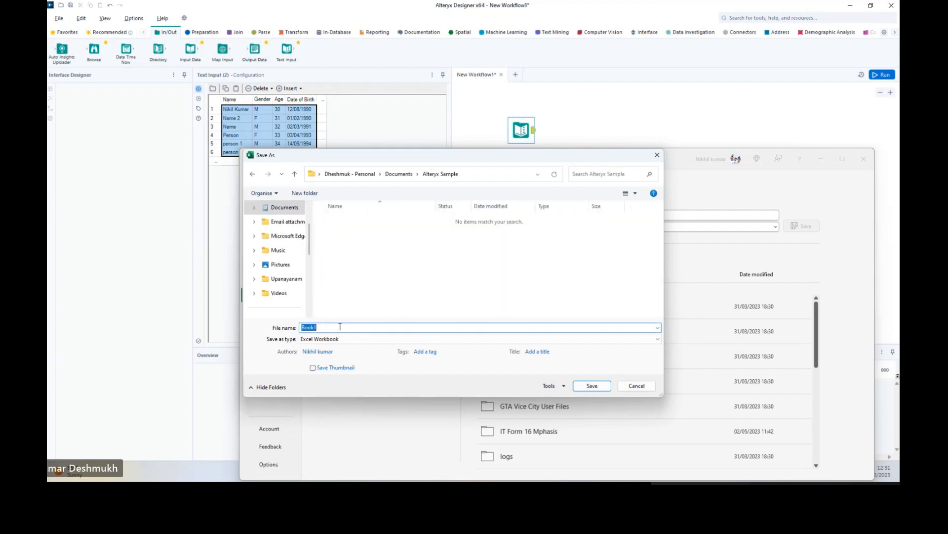
{"action": "left_click", "coordinate": [592, 386]}
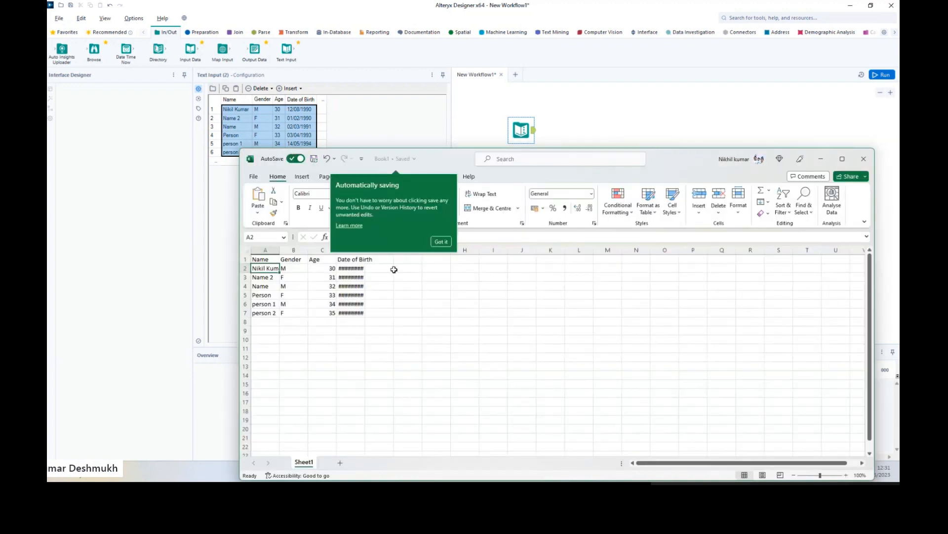
{"action": "left_click", "coordinate": [864, 159]}
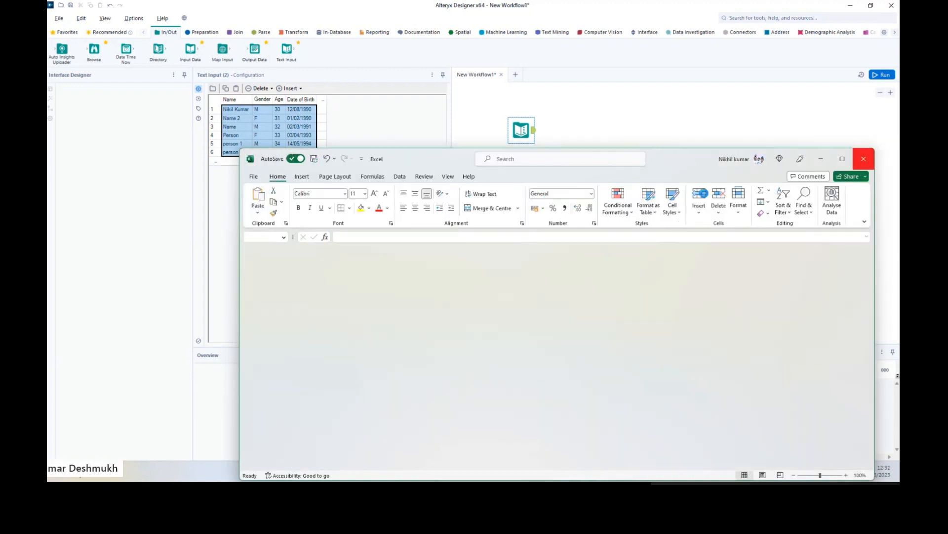
Close Excel, reposition the Text Input tool, and drop an Input Data tool beneath it.
{"action": "left_click", "coordinate": [864, 158]}
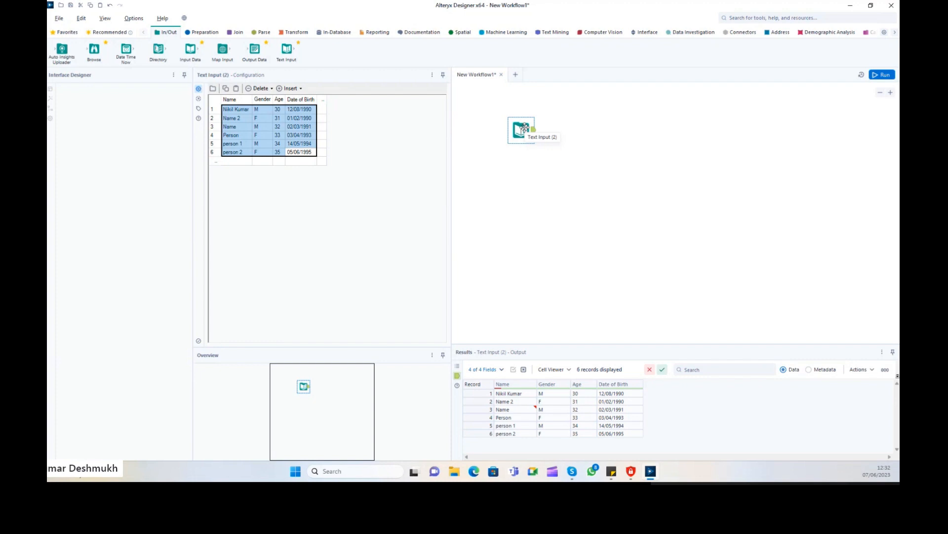
{"action": "left_click_drag", "start_coordinate": [523, 127], "coordinate": [529, 106]}
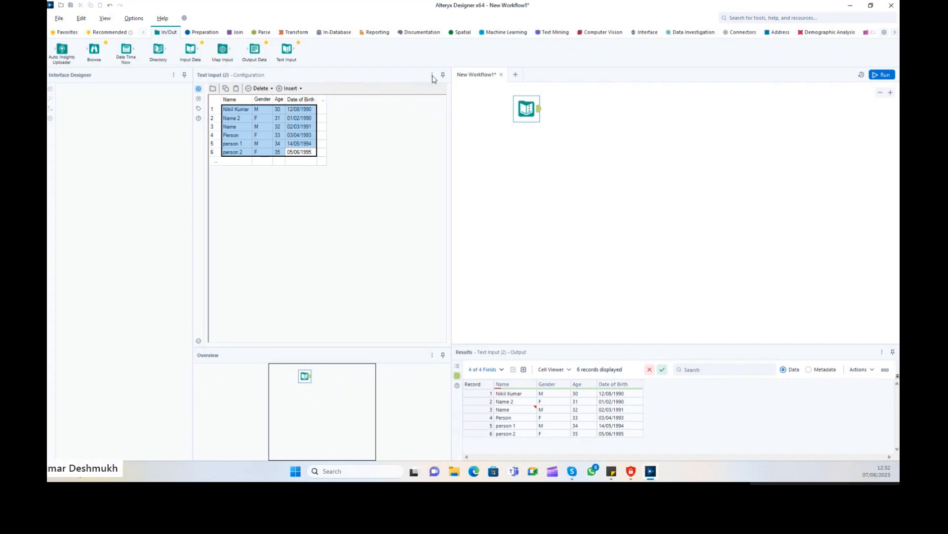
{"action": "left_click_drag", "start_coordinate": [523, 112], "coordinate": [529, 127]}
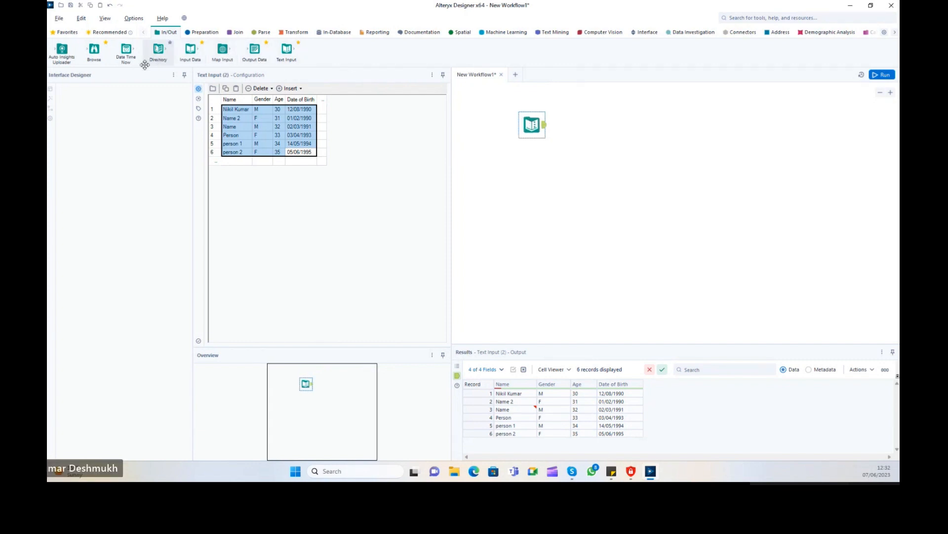
{"action": "left_click_drag", "start_coordinate": [190, 51], "coordinate": [536, 188]}
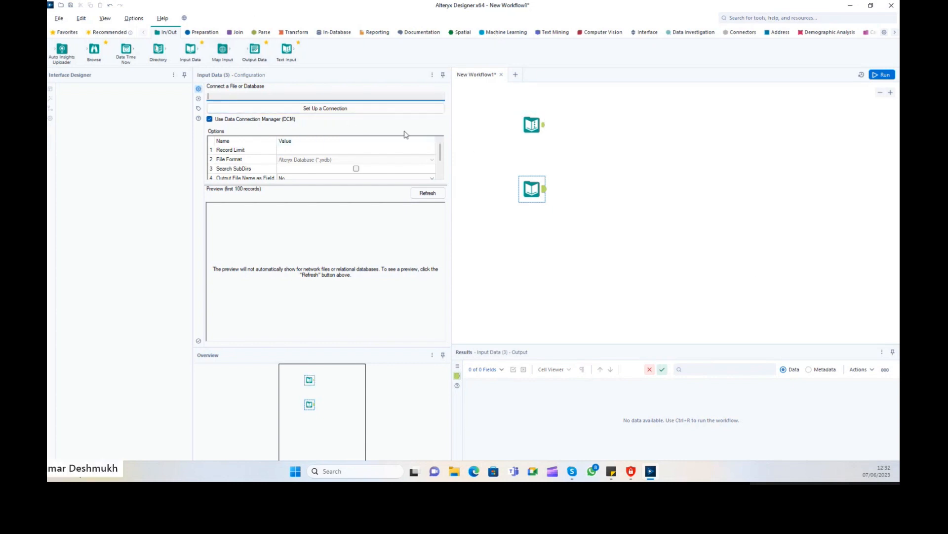
Open Set Up a Connection and scroll the Data sources list, including Oracle and Microsoft SQL Server.
{"action": "left_click", "coordinate": [329, 110]}
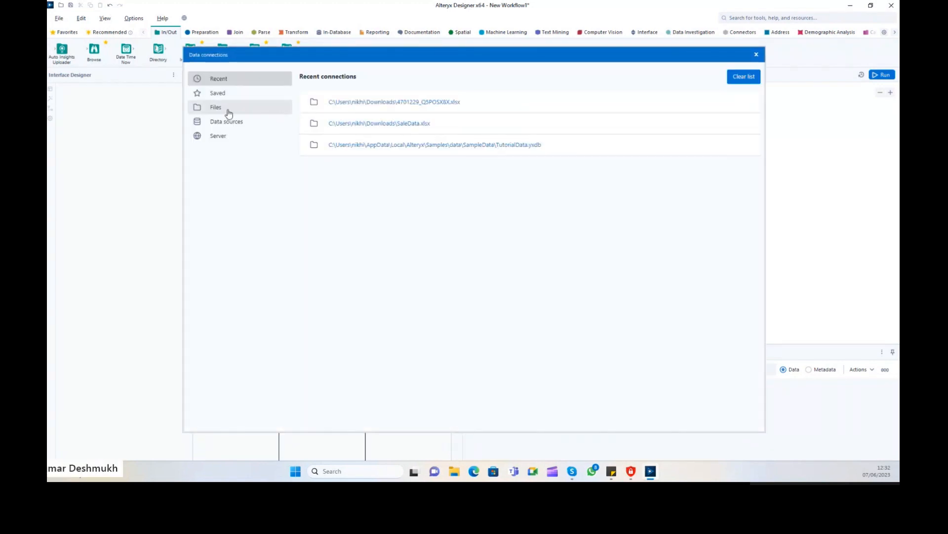
{"action": "left_click", "coordinate": [230, 139]}
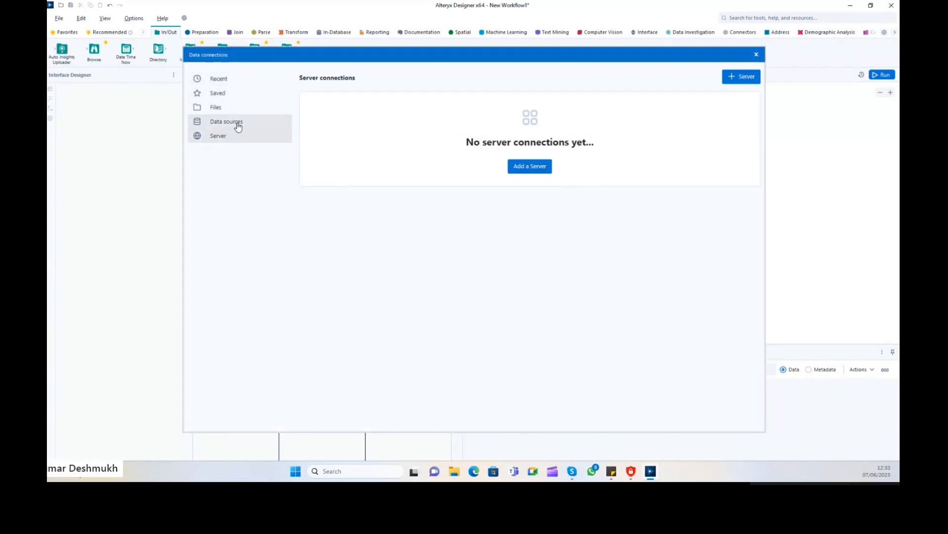
{"action": "left_click", "coordinate": [236, 122]}
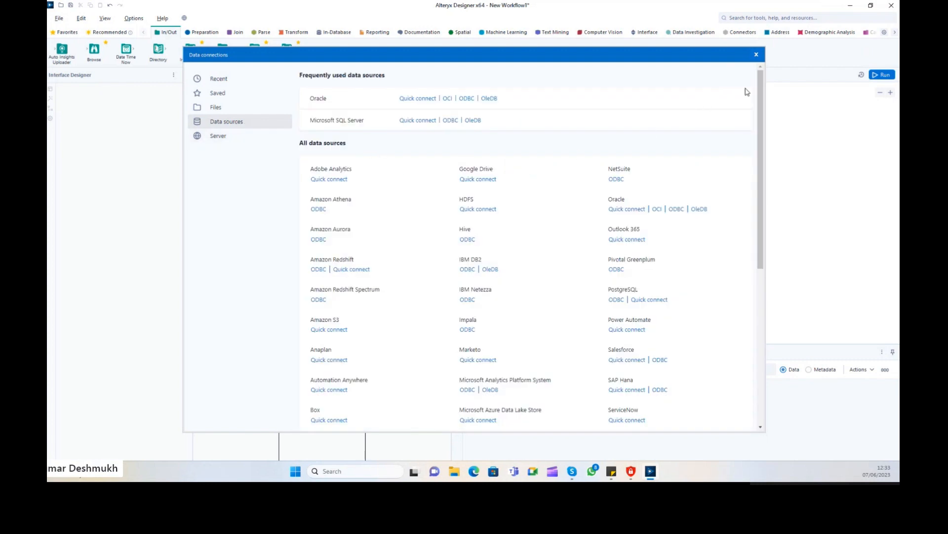
{"action": "left_click_drag", "start_coordinate": [761, 94], "coordinate": [759, 267]}
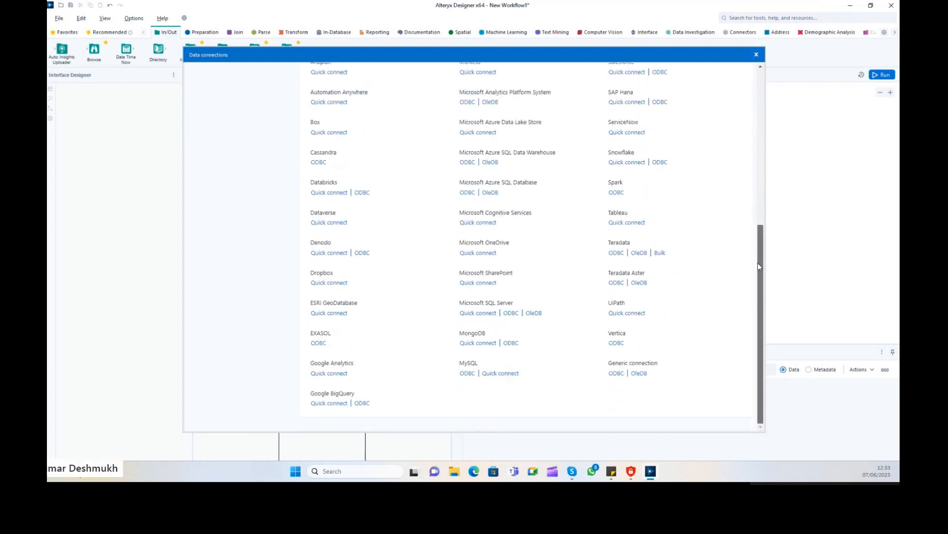
{"action": "left_click_drag", "start_coordinate": [759, 300], "coordinate": [758, 76]}
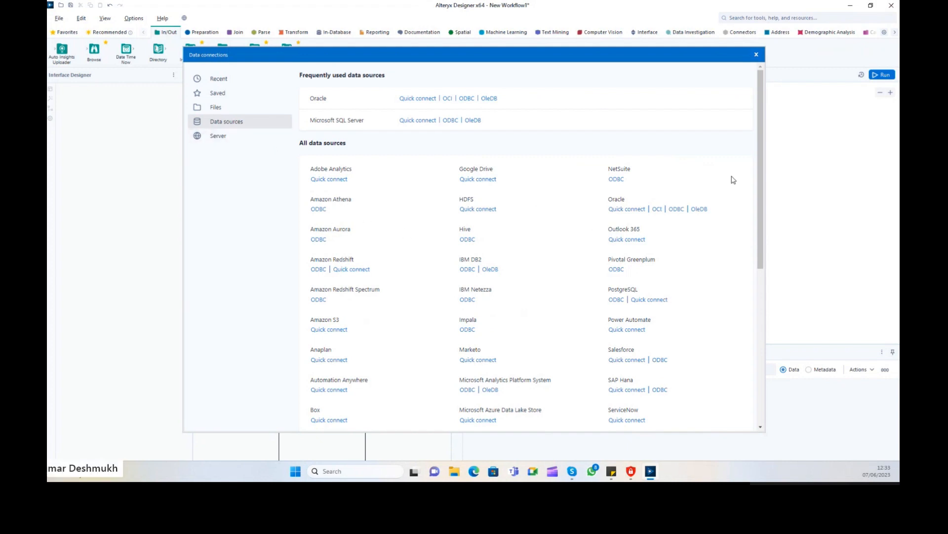
{"action": "mouse_move", "coordinate": [754, 143]}
{"action": "left_mouse_down"}
{"action": "mouse_move", "coordinate": [746, 309]}
{"action": "mouse_move", "coordinate": [754, 140]}
{"action": "left_mouse_up"}
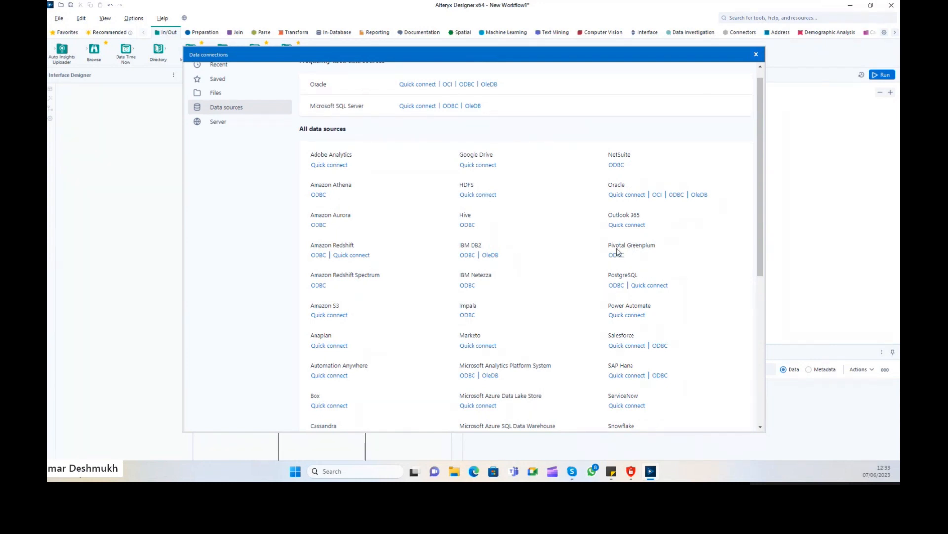
Choose Files in Data connections and pick the Microsoft Excel .xlsx option.
{"action": "left_click", "coordinate": [230, 93]}
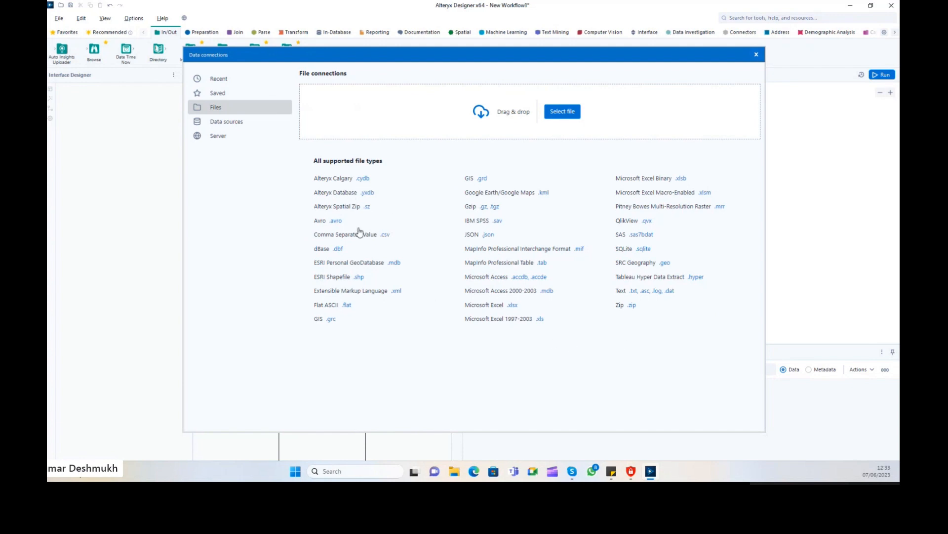
{"action": "mouse_move", "coordinate": [430, 59]}
{"action": "left_mouse_down"}
{"action": "mouse_move", "coordinate": [425, 77]}
{"action": "mouse_move", "coordinate": [420, 63]}
{"action": "left_mouse_up"}
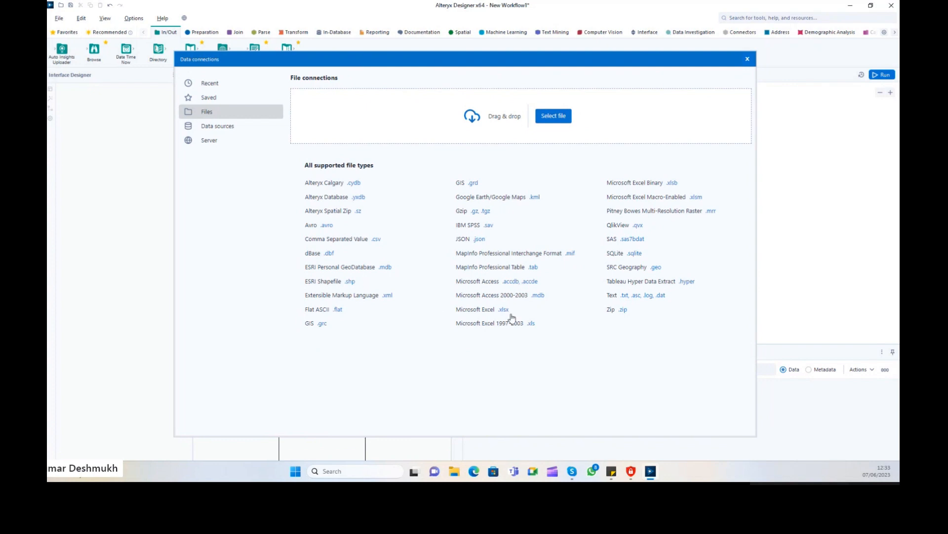
{"action": "left_click", "coordinate": [504, 310]}
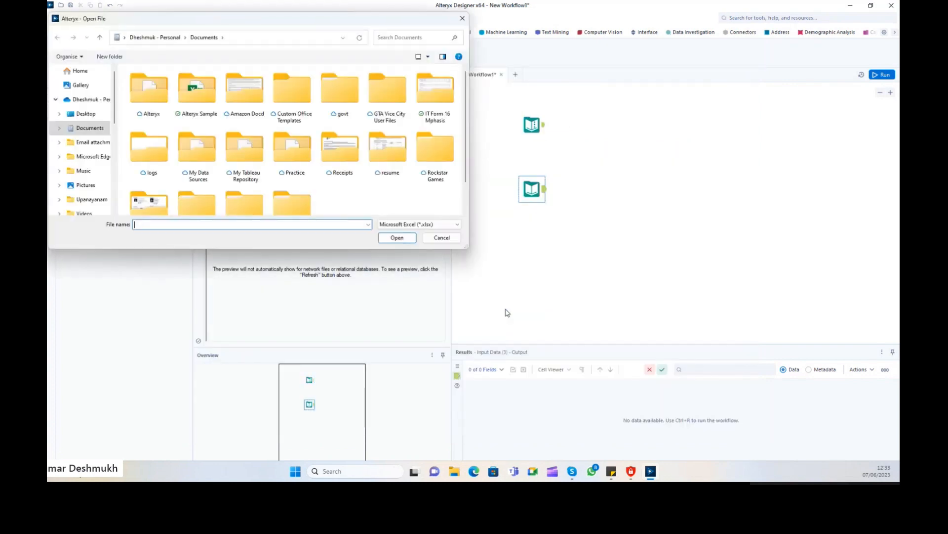
Load Book1 from Alteryx Sample using Sheet1 with Select a range ticked, then bring up File Explorer.
{"action": "double_click", "coordinate": [195, 89]}
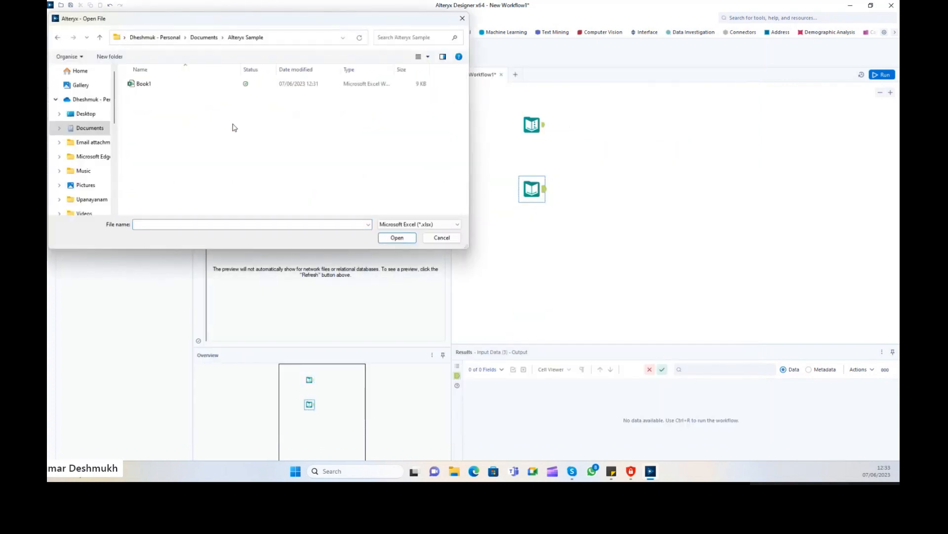
{"action": "left_click", "coordinate": [163, 86]}
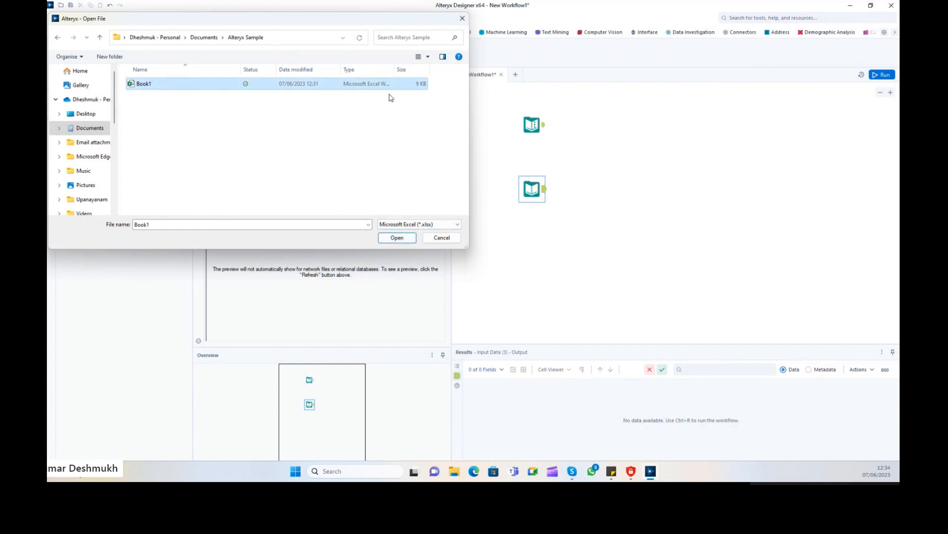
{"action": "left_click", "coordinate": [397, 238]}
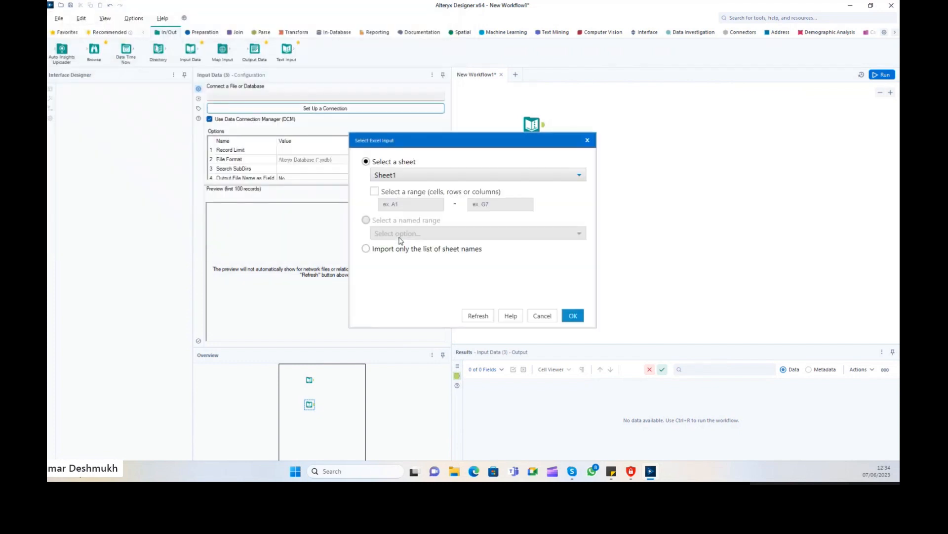
{"action": "left_click_drag", "start_coordinate": [435, 146], "coordinate": [451, 127]}
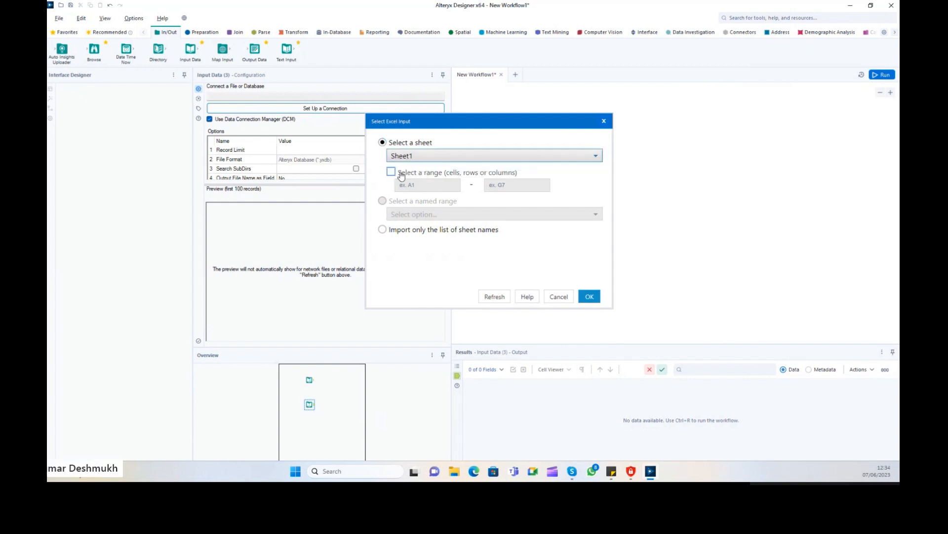
{"action": "left_click", "coordinate": [401, 175]}
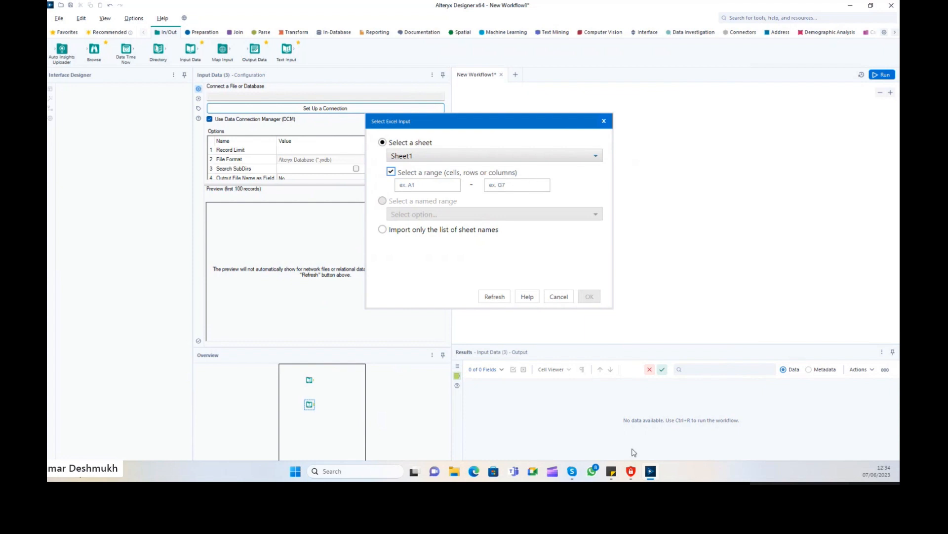
{"action": "left_click", "coordinate": [454, 473]}
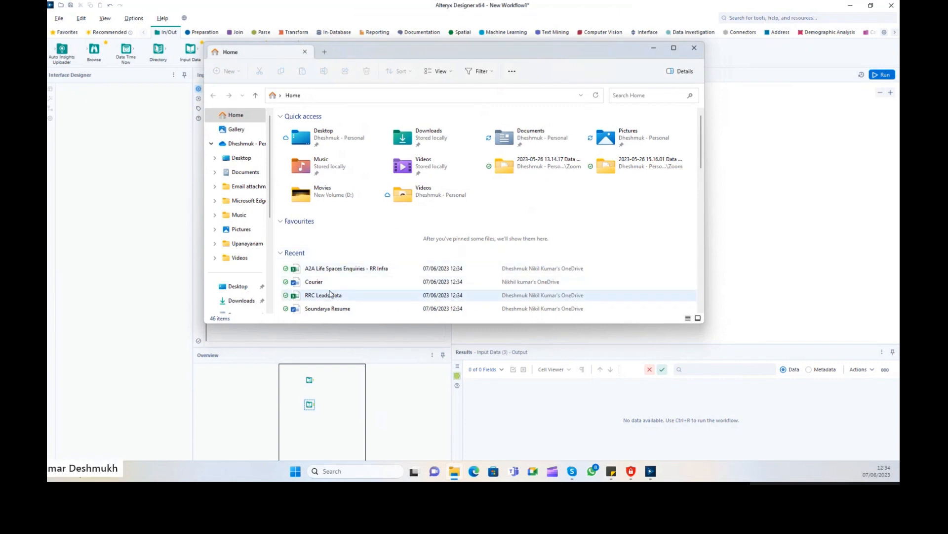
Reopen Book1 from Documents > Alteryx Sample, auto-fit columns to show the dates, then close it.
{"action": "left_click", "coordinate": [245, 172]}
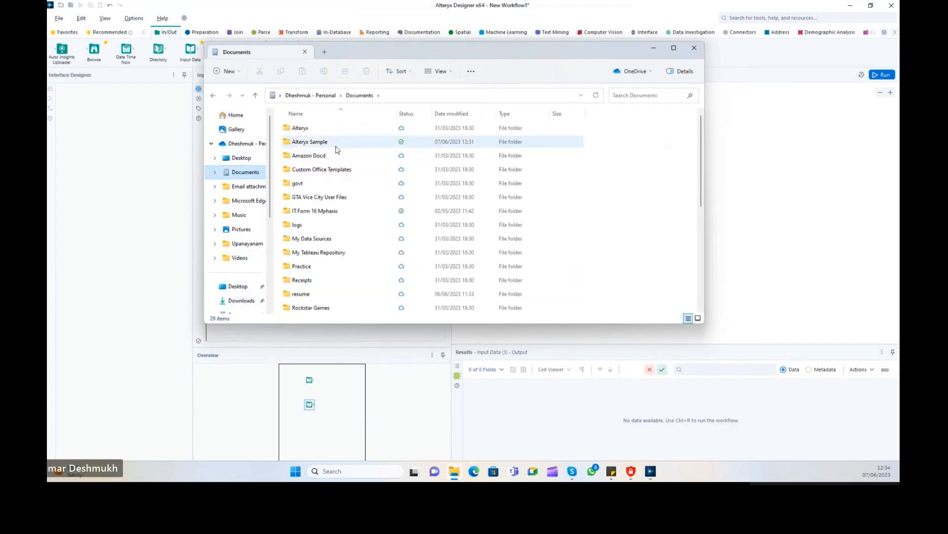
{"action": "double_click", "coordinate": [366, 142]}
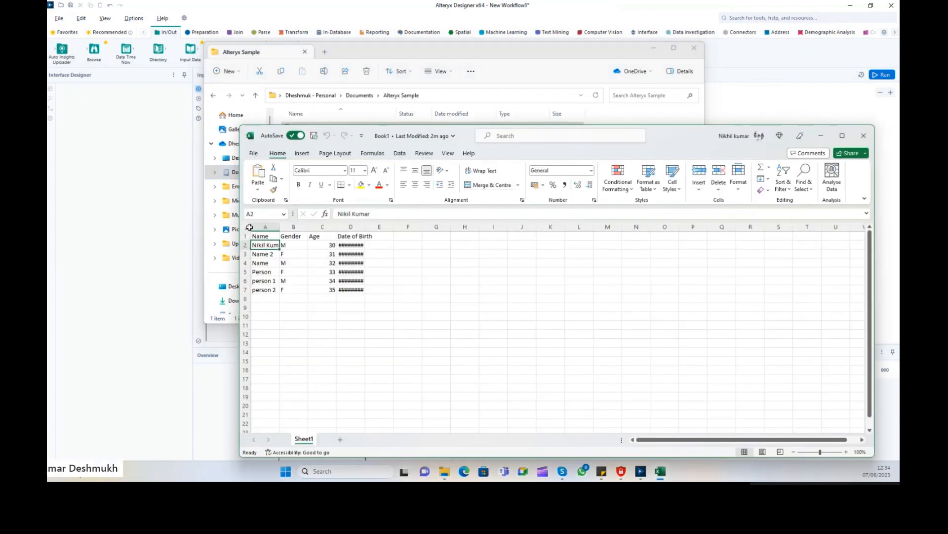
{"action": "left_click", "coordinate": [247, 226]}
{"action": "double_click", "coordinate": [279, 227]}
{"action": "left_click", "coordinate": [263, 240]}
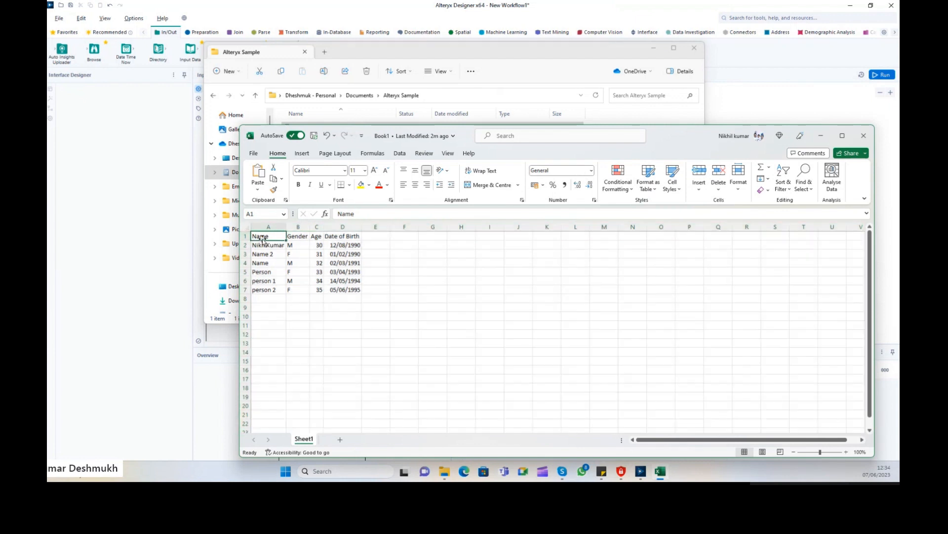
{"action": "left_click", "coordinate": [350, 290]}
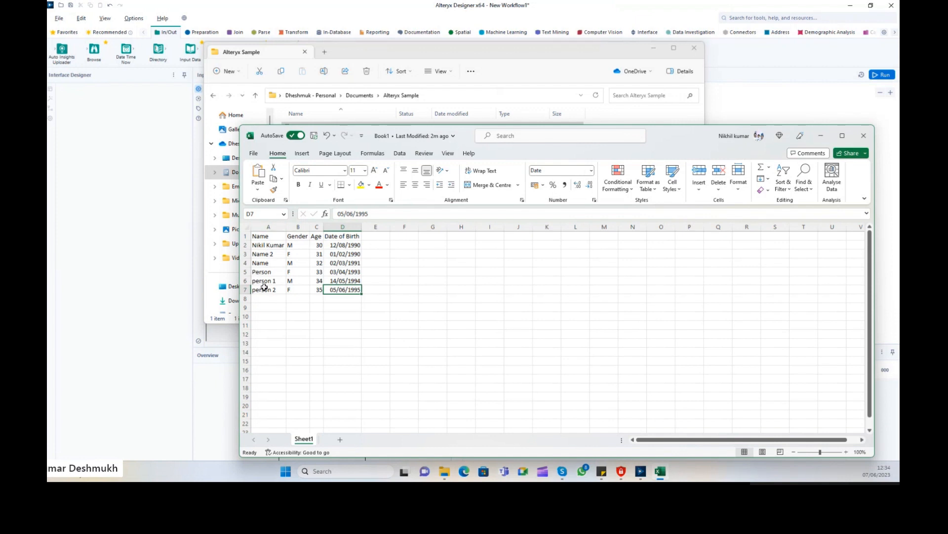
{"action": "left_click", "coordinate": [863, 136]}
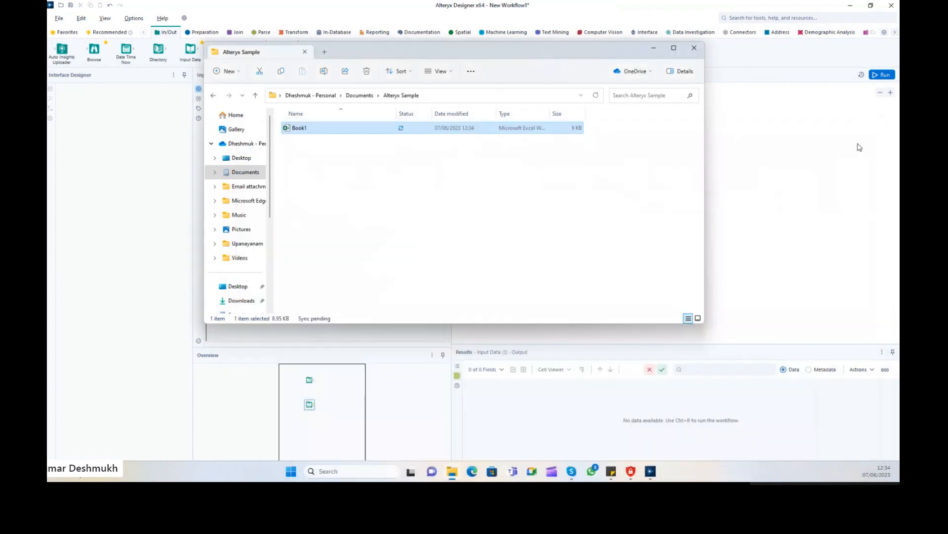
Limit the Book1.xlsx Sheet1 input to cell range A1 to D7 and confirm it.
{"action": "left_click", "coordinate": [694, 48]}
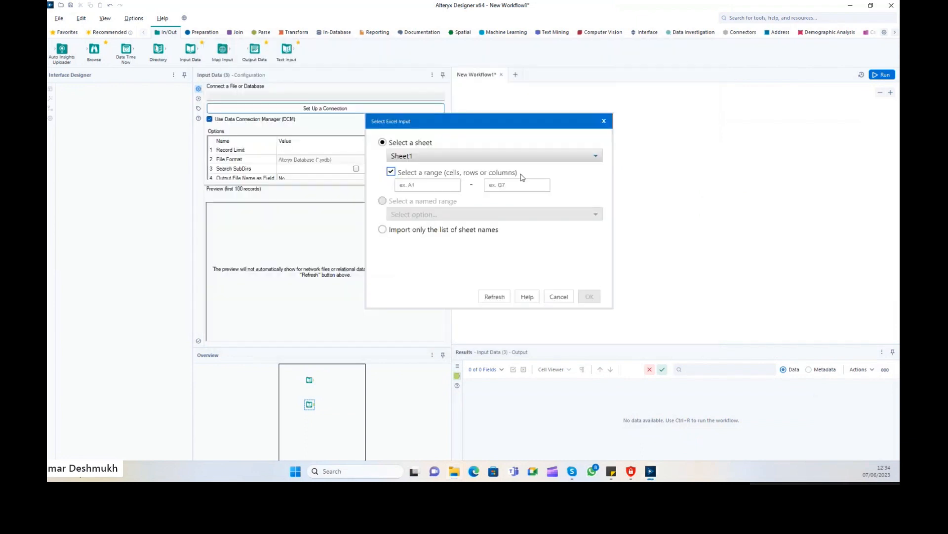
{"action": "left_click", "coordinate": [519, 185]}
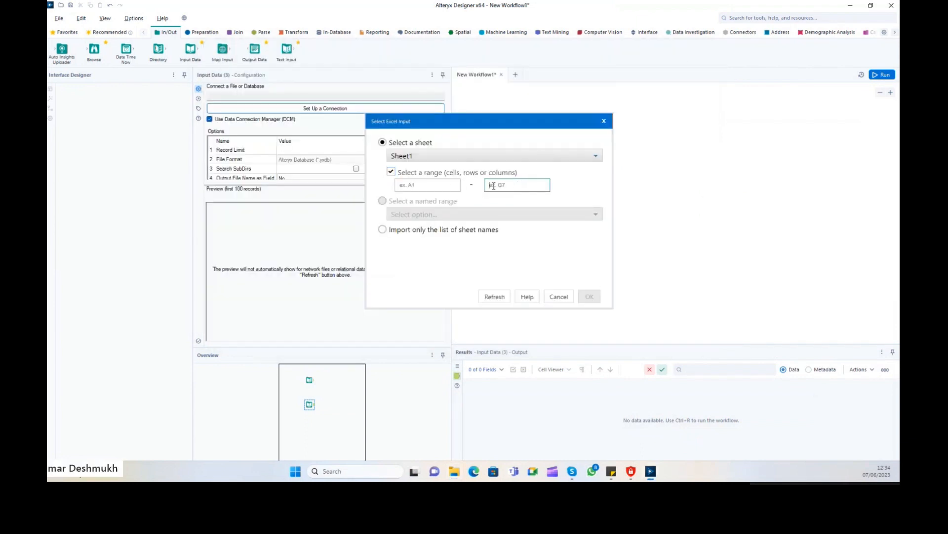
{"action": "left_click", "coordinate": [426, 184]}
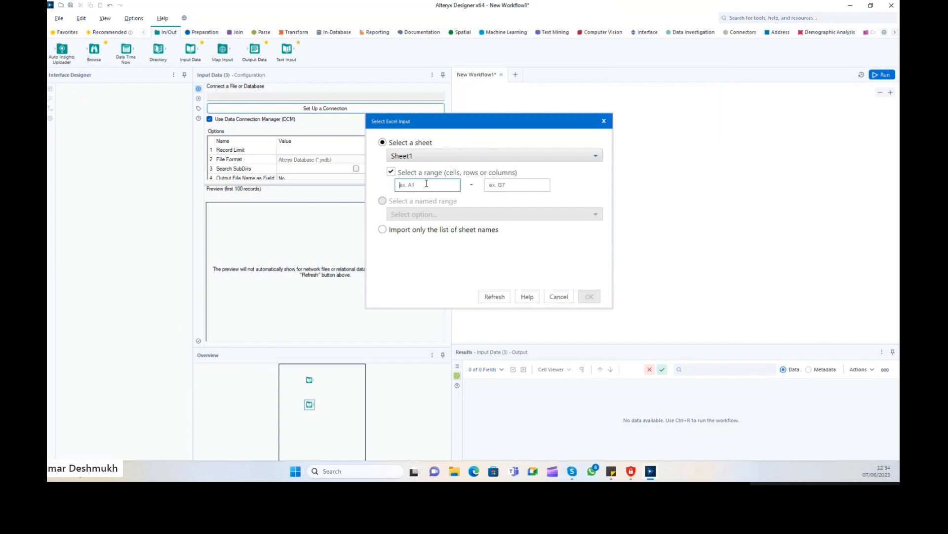
{"action": "type", "text": "A1"}
{"action": "left_click", "coordinate": [501, 185]}
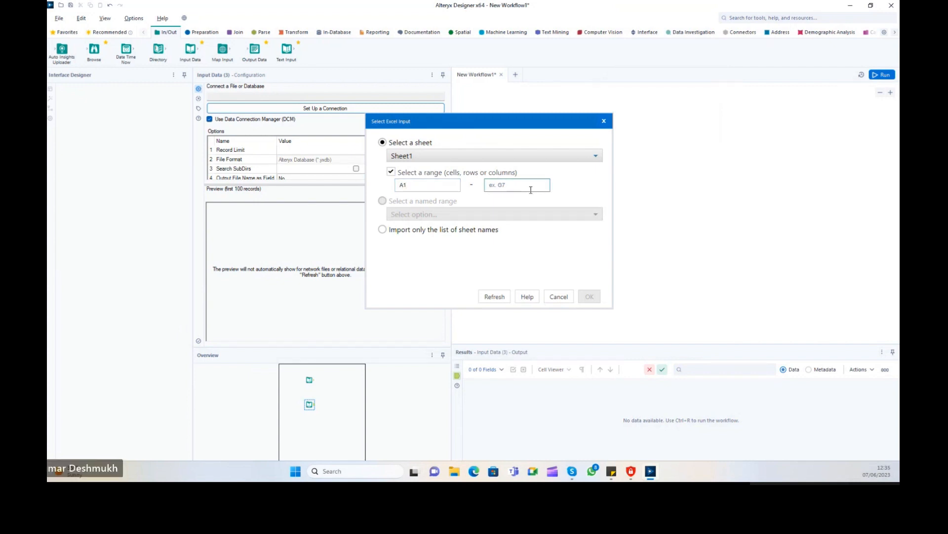
{"action": "type", "text": "D7"}
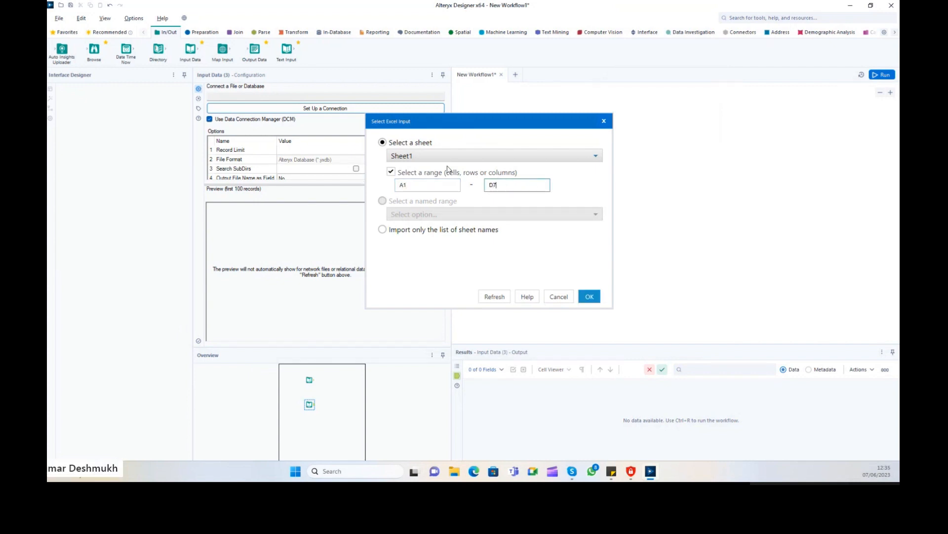
{"action": "left_click", "coordinate": [593, 298]}
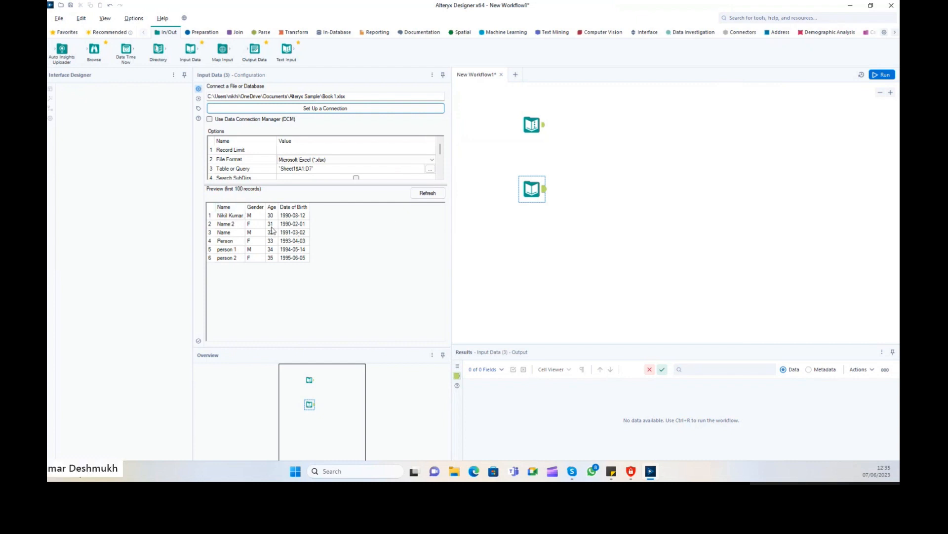
{"action": "left_click", "coordinate": [533, 183]}
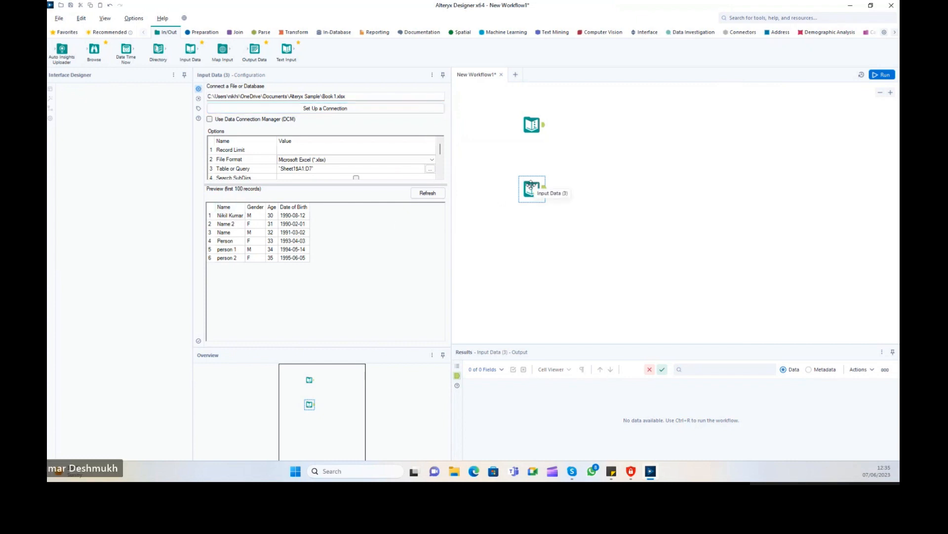
Reconnect the input to Book1.xlsx and read all of Sheet1 with no cell range.
{"action": "left_click", "coordinate": [327, 108]}
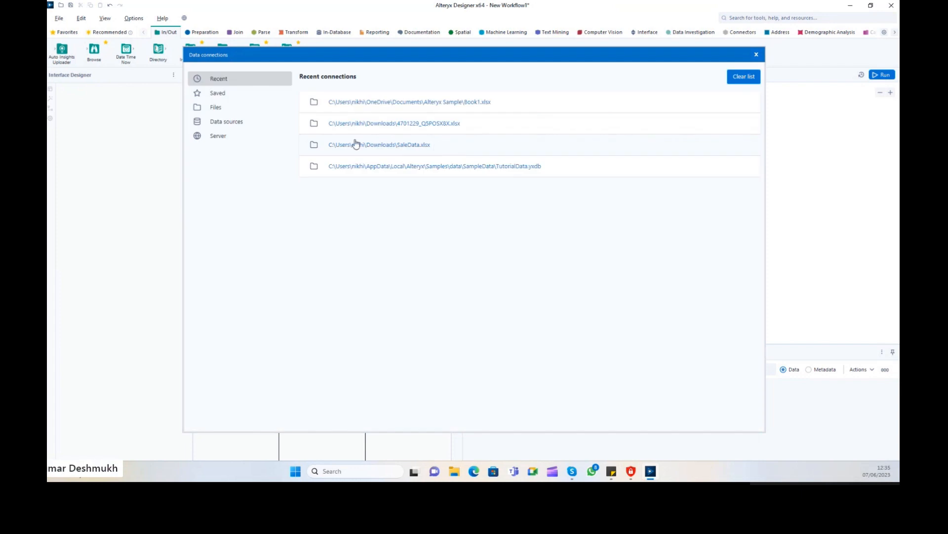
{"action": "left_click", "coordinate": [242, 109]}
{"action": "left_click", "coordinate": [562, 112]}
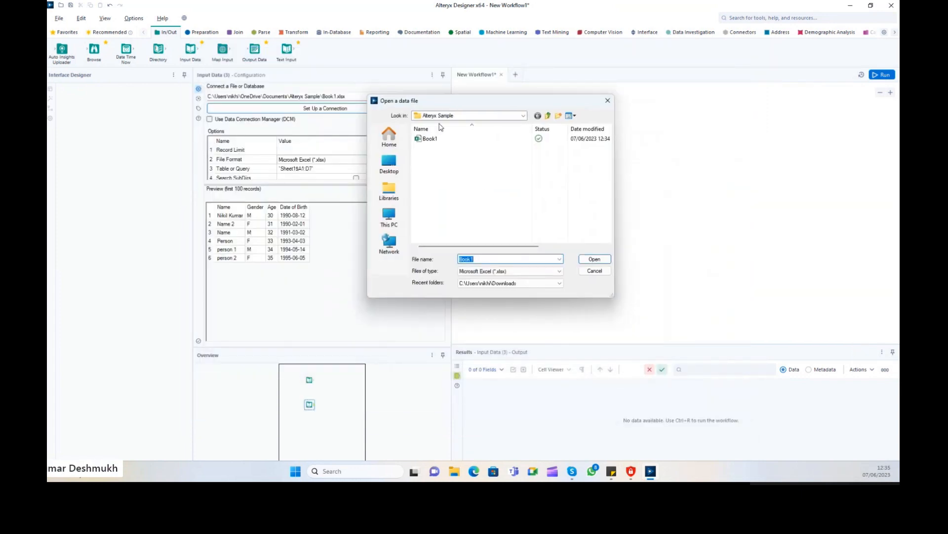
{"action": "left_click", "coordinate": [421, 136]}
{"action": "left_click", "coordinate": [595, 256]}
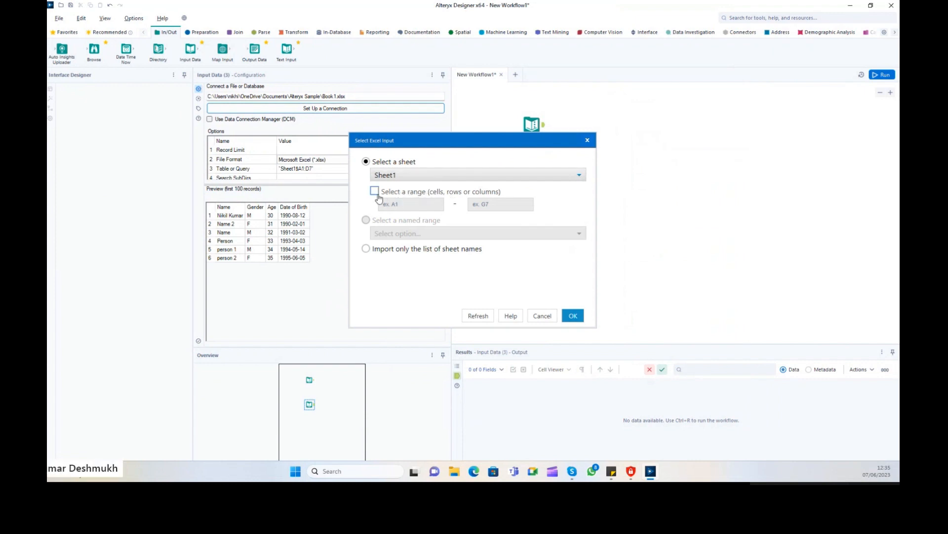
{"action": "left_click", "coordinate": [374, 192]}
{"action": "left_click", "coordinate": [374, 192]}
{"action": "left_click", "coordinate": [412, 178]}
{"action": "left_click", "coordinate": [395, 186]}
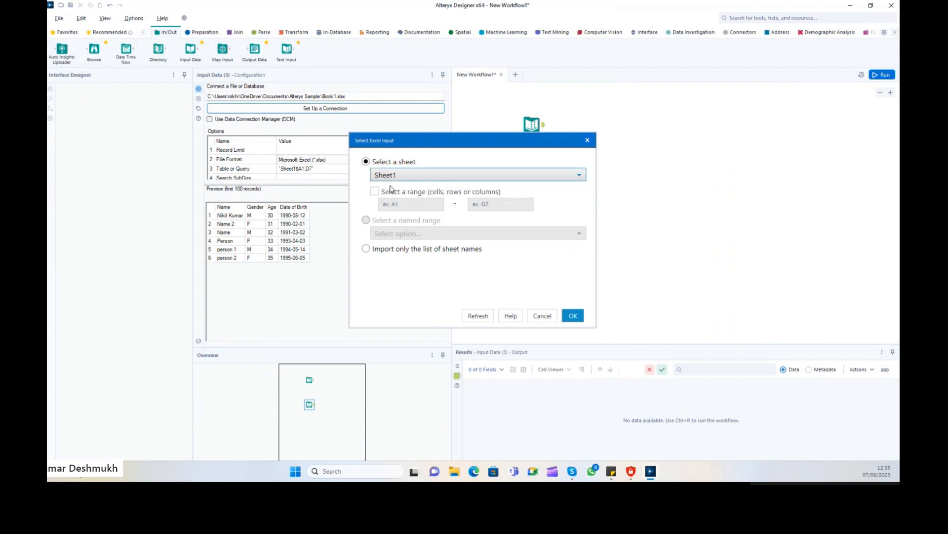
{"action": "left_click", "coordinate": [572, 315]}
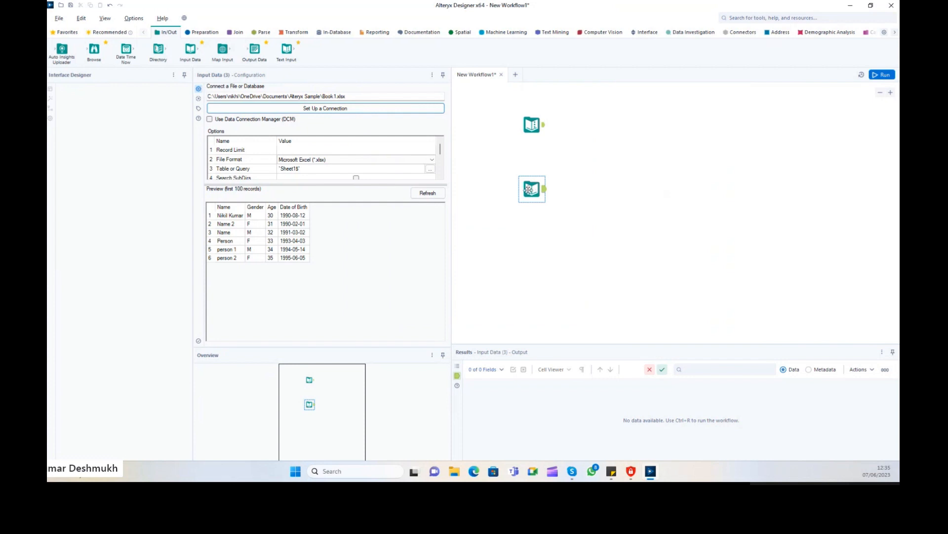
Reopen the sheet settings to confirm Sheet1 is read without a range.
{"action": "left_click", "coordinate": [431, 169]}
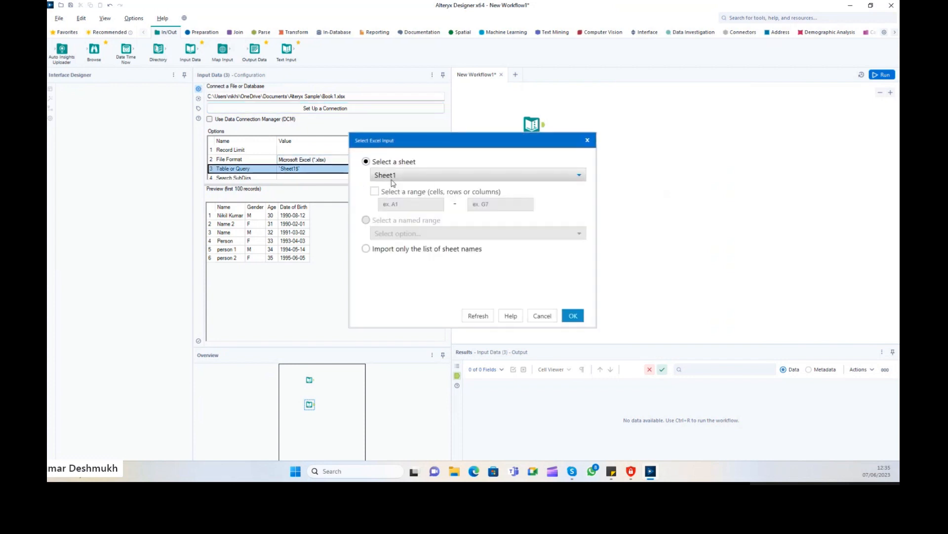
{"action": "left_click", "coordinate": [379, 192]}
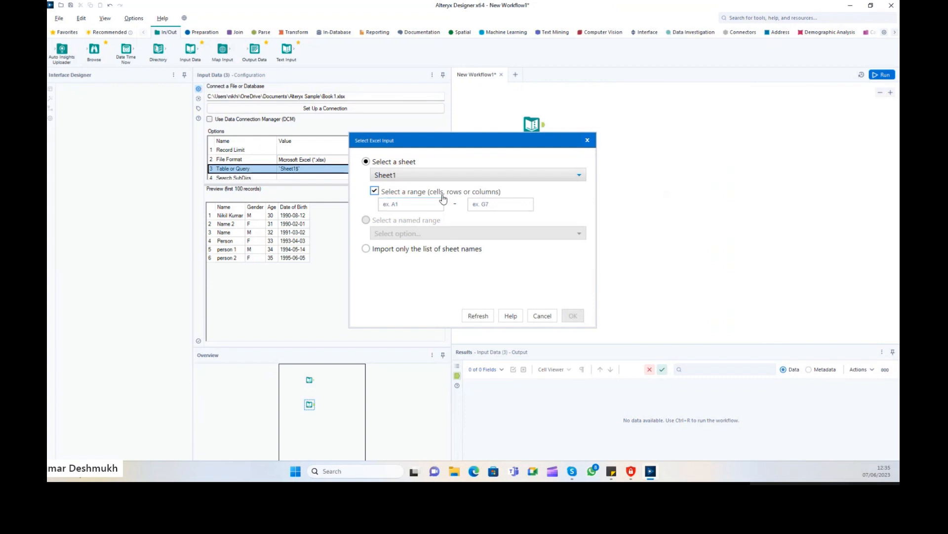
{"action": "left_click", "coordinate": [375, 193]}
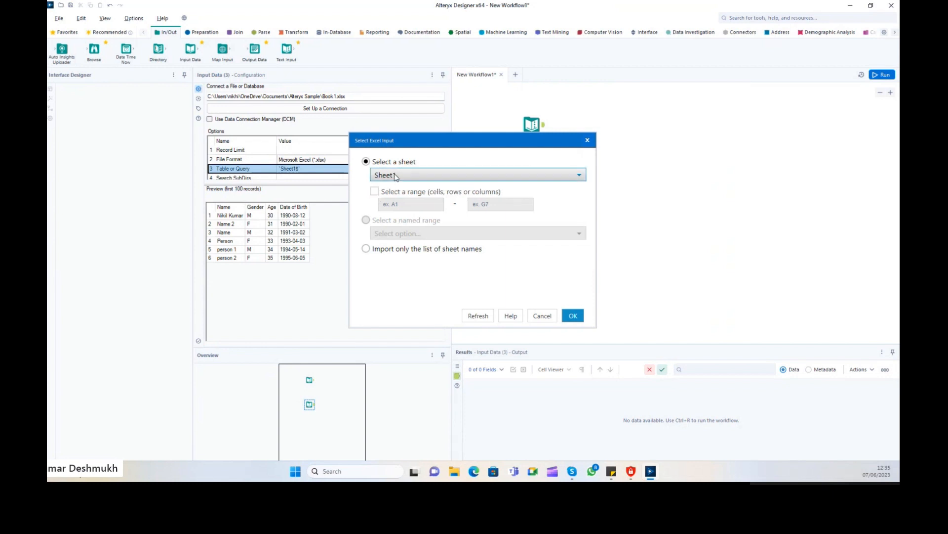
{"action": "left_click", "coordinate": [395, 176]}
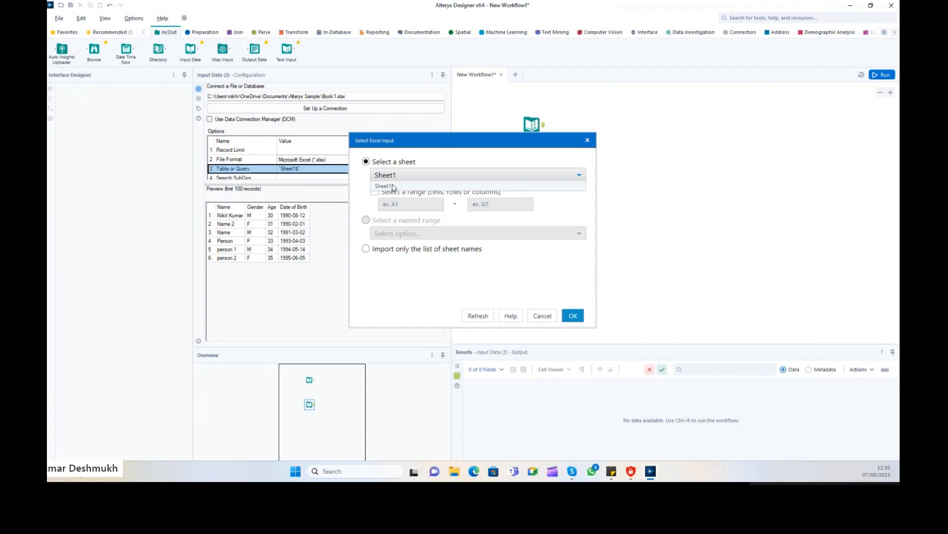
{"action": "left_click", "coordinate": [394, 186]}
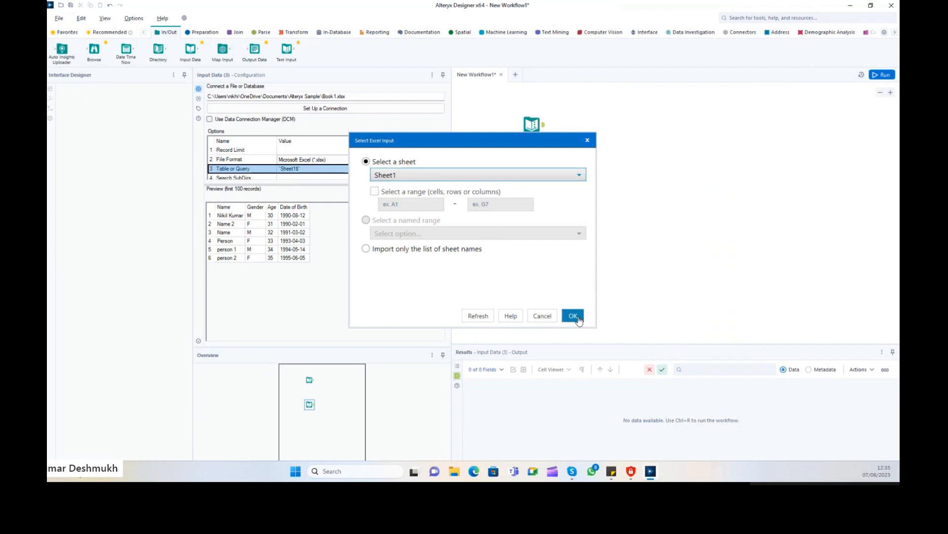
{"action": "left_click", "coordinate": [573, 315]}
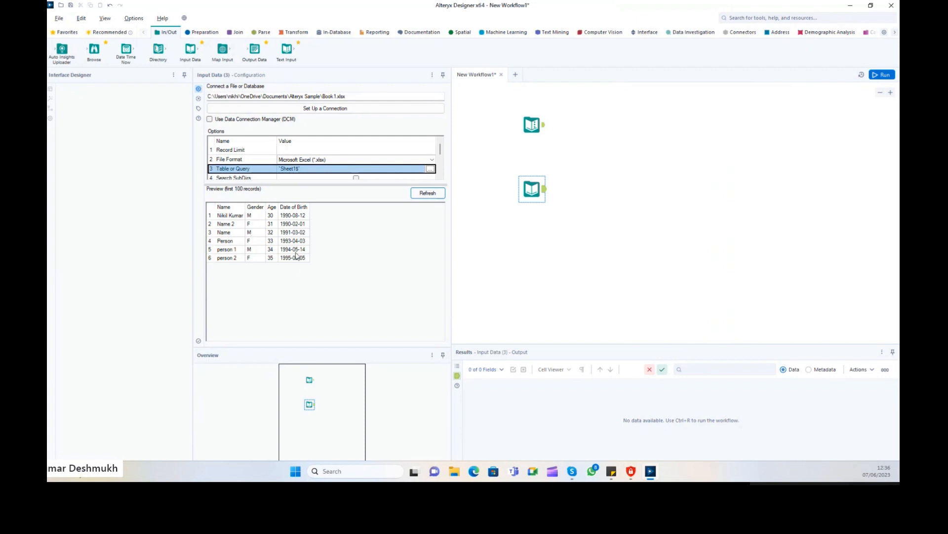
Run the workflow and select the Input Data tool's six output records.
{"action": "left_click", "coordinate": [882, 75]}
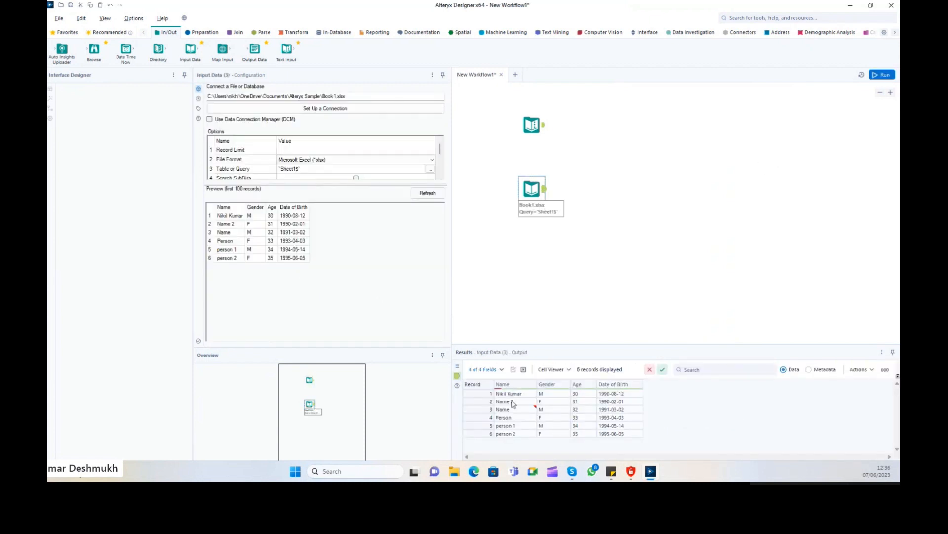
{"action": "left_click", "coordinate": [547, 197]}
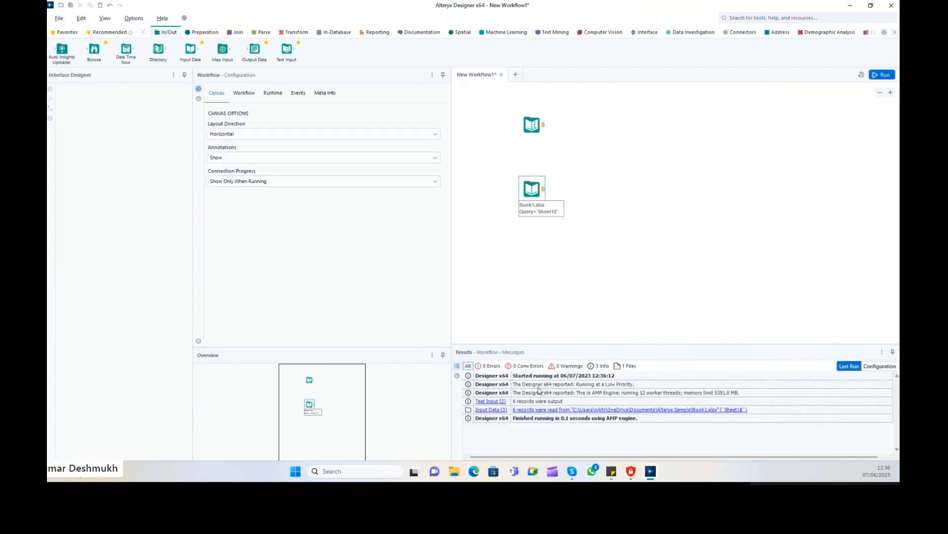
{"action": "left_click", "coordinate": [545, 192]}
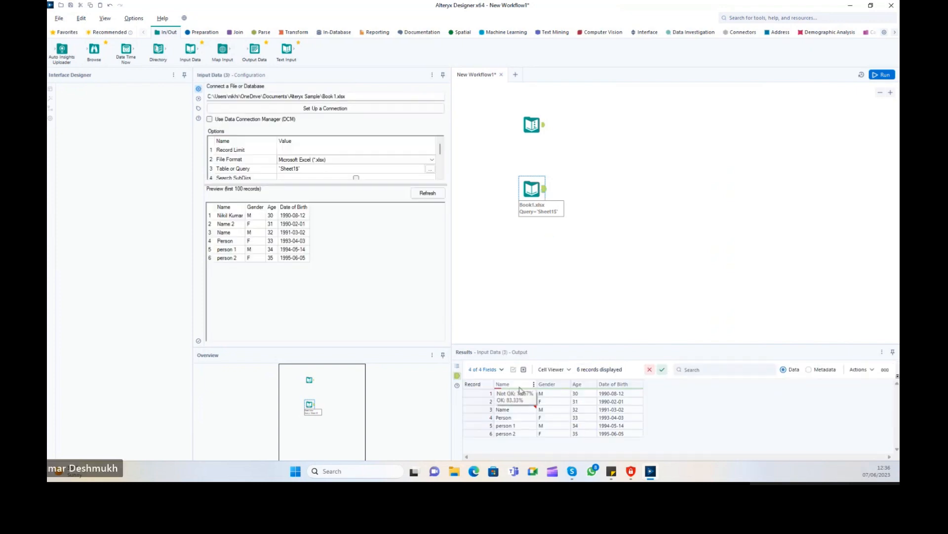
{"action": "left_click_drag", "start_coordinate": [503, 393], "coordinate": [589, 449]}
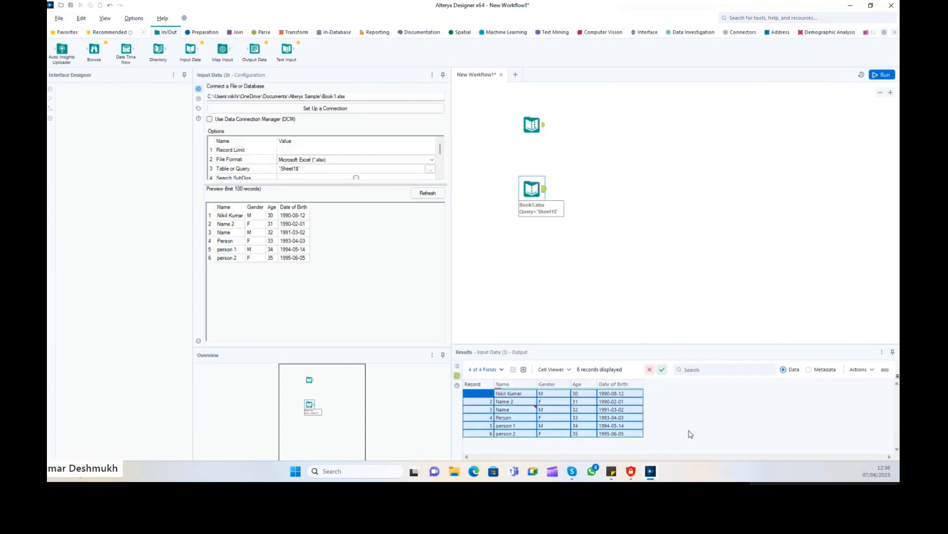
{"action": "left_click", "coordinate": [593, 434]}
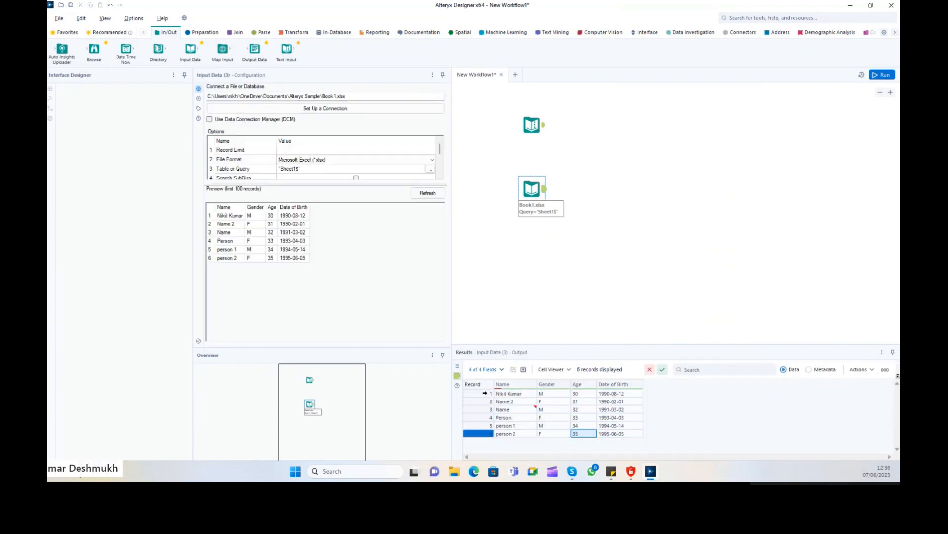
{"action": "left_click_drag", "start_coordinate": [485, 392], "coordinate": [568, 433]}
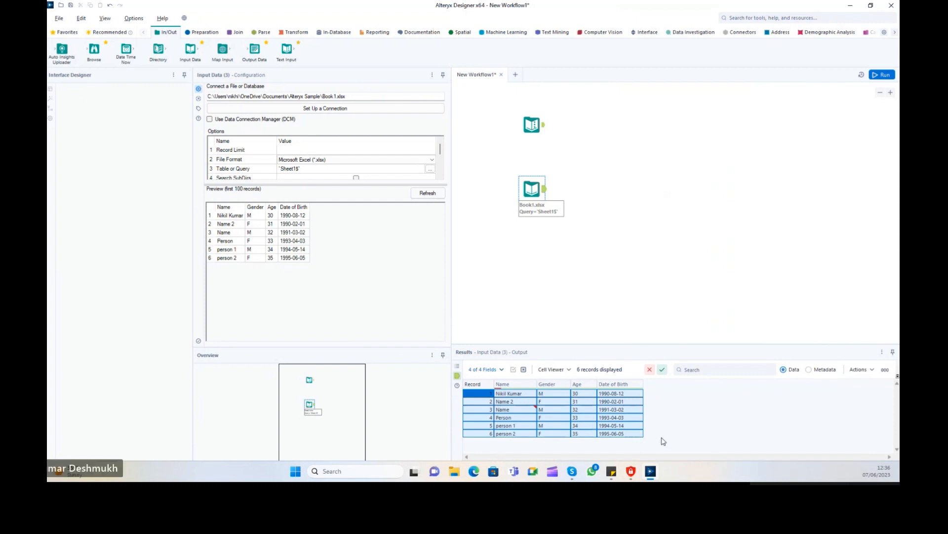
{"action": "left_click", "coordinate": [635, 435]}
{"action": "left_click_drag", "start_coordinate": [485, 393], "coordinate": [601, 431]}
Inspect the trailing space in record 3's Name, then move the Book1.xlsx input up-right.
{"action": "mouse_move", "coordinate": [536, 409]}
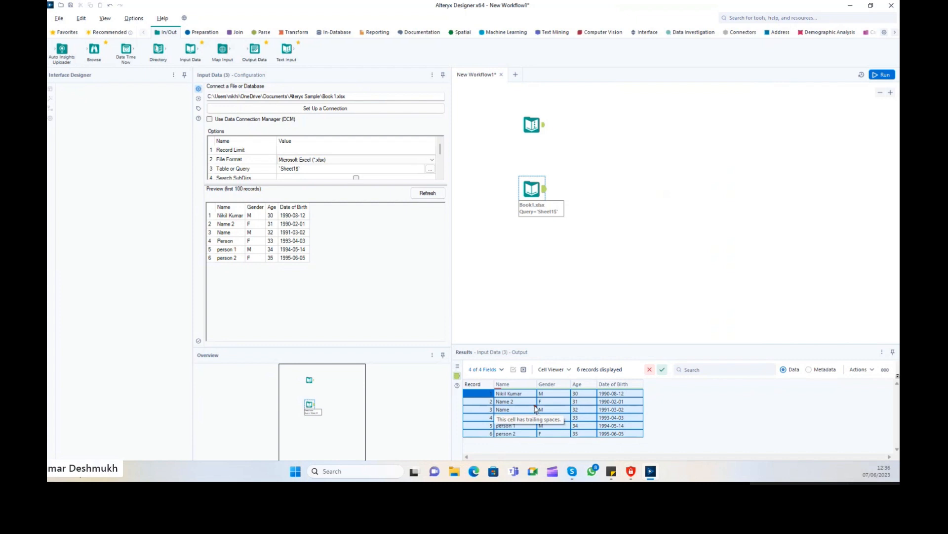
{"action": "left_click", "coordinate": [533, 411]}
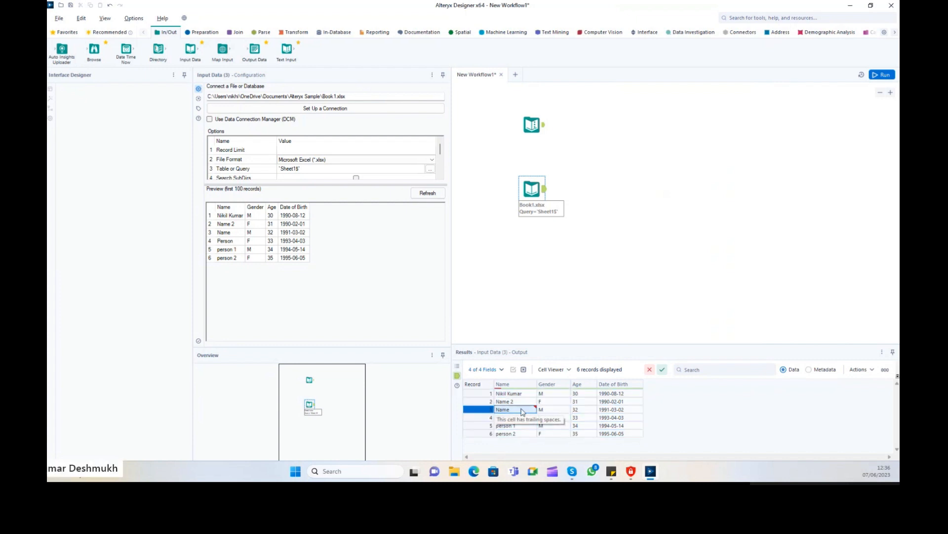
{"action": "double_click", "coordinate": [515, 412]}
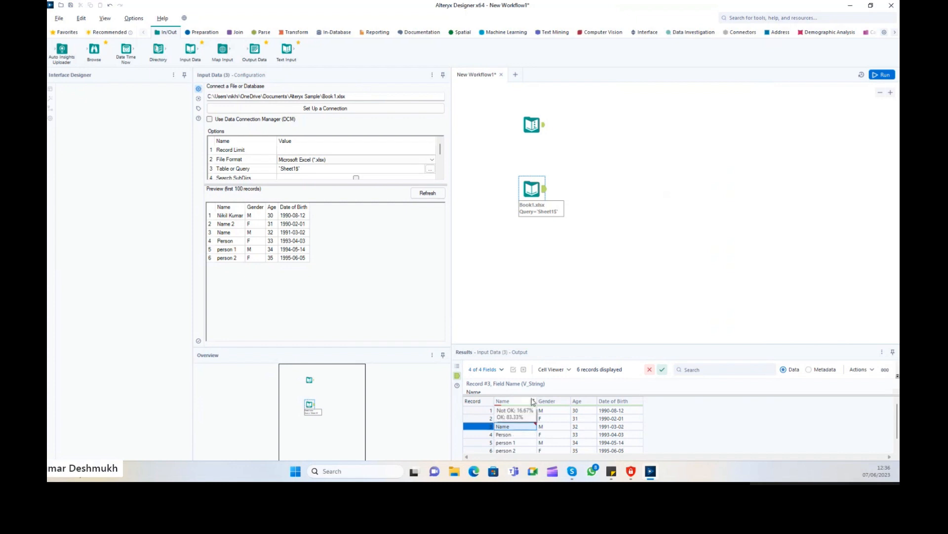
{"action": "left_click_drag", "start_coordinate": [532, 396], "coordinate": [527, 430]}
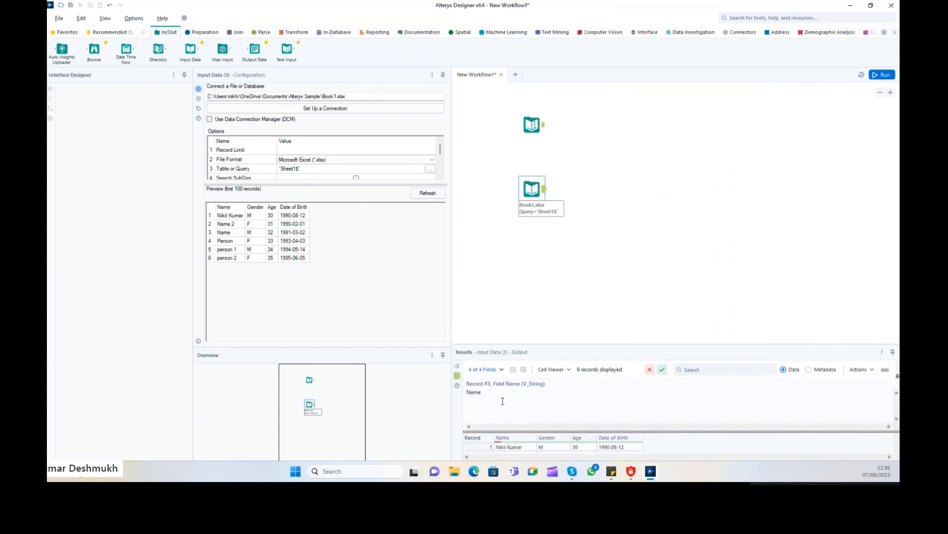
{"action": "left_click", "coordinate": [504, 394]}
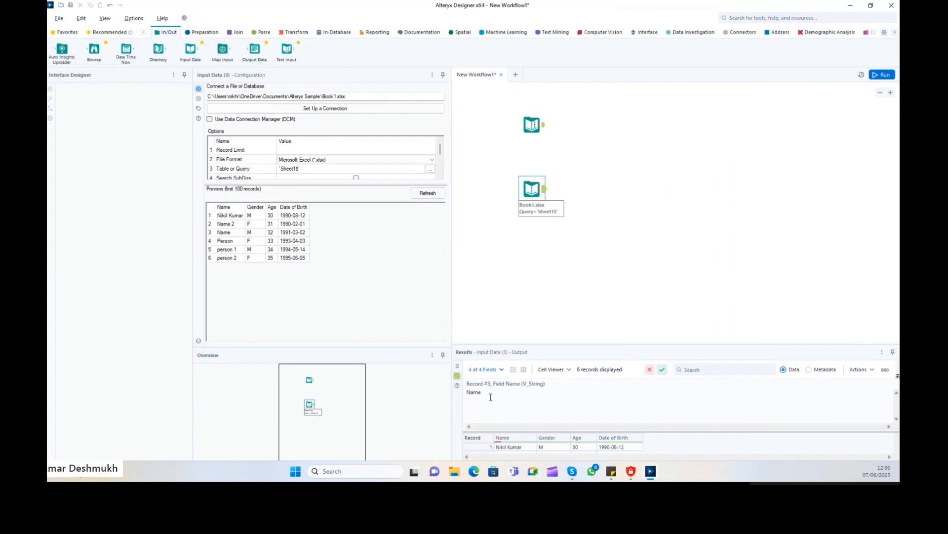
{"action": "left_click_drag", "start_coordinate": [491, 396], "coordinate": [466, 395]}
{"action": "key", "text": "Right"}
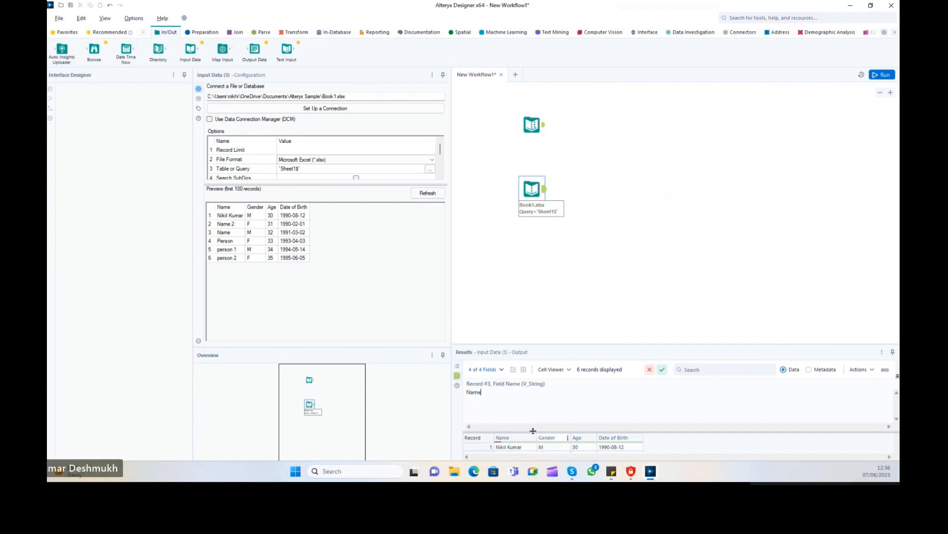
{"action": "left_click_drag", "start_coordinate": [533, 430], "coordinate": [534, 405]}
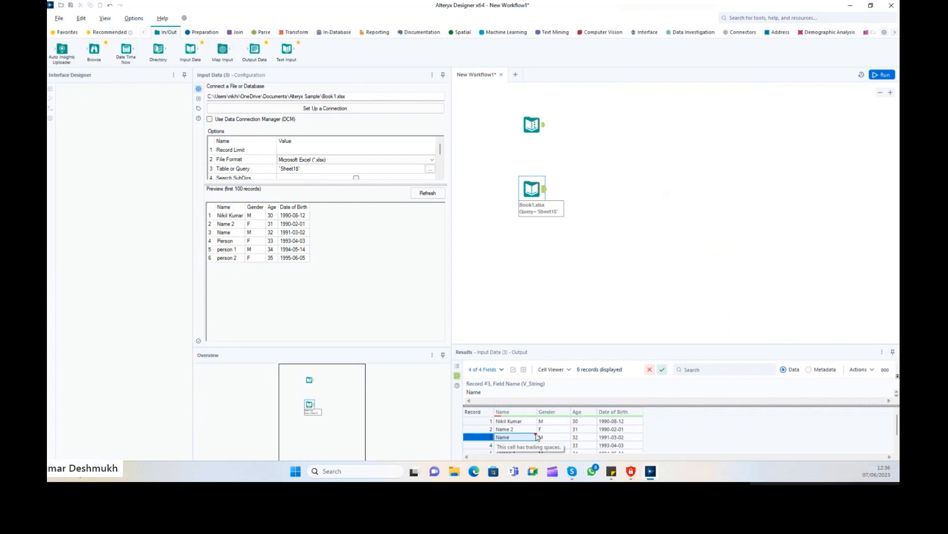
{"action": "left_click", "coordinate": [494, 395]}
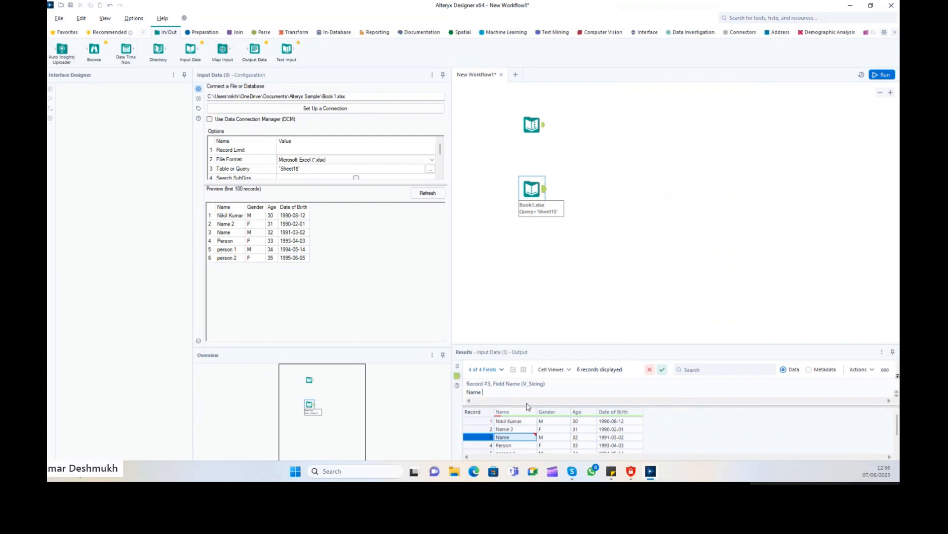
{"action": "mouse_move", "coordinate": [525, 414]}
{"action": "left_click_drag", "start_coordinate": [524, 405], "coordinate": [527, 397]}
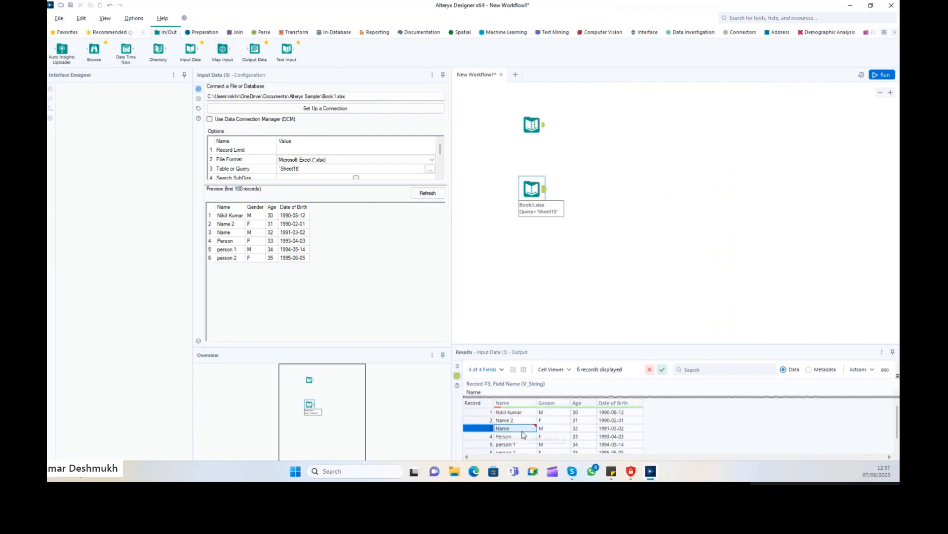
{"action": "left_click_drag", "start_coordinate": [530, 183], "coordinate": [537, 165]}
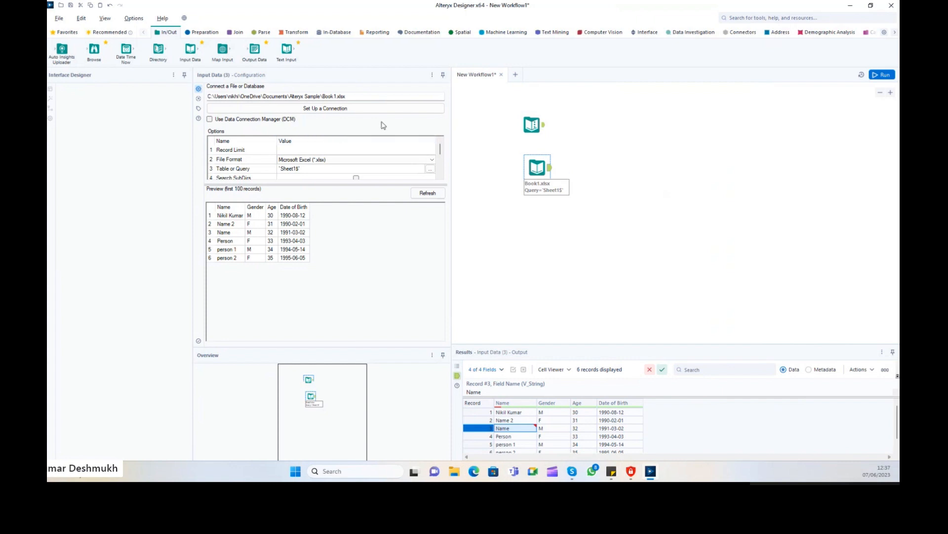
Add a Directory tool below Book1.xlsx and check the Documents folders in File Explorer.
{"action": "left_click_drag", "start_coordinate": [158, 49], "coordinate": [543, 222]}
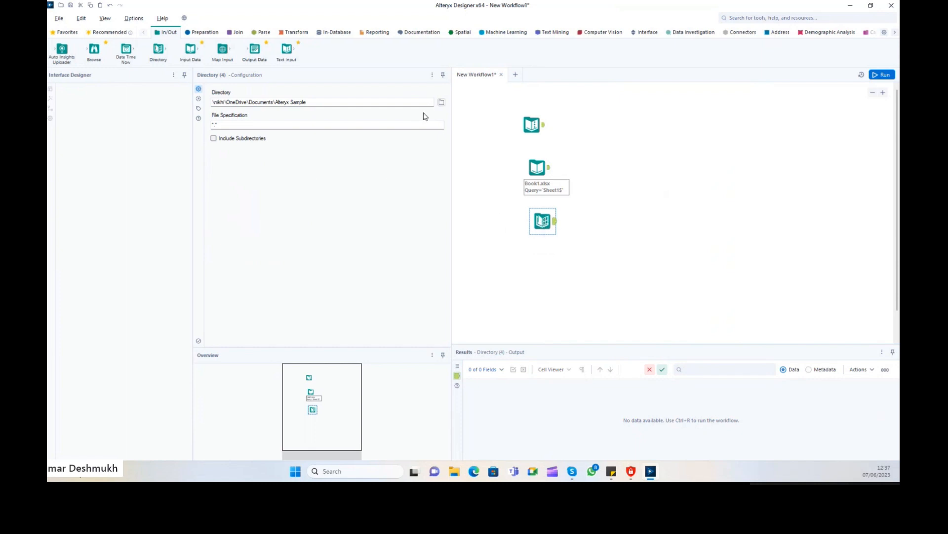
{"action": "left_click", "coordinate": [442, 103]}
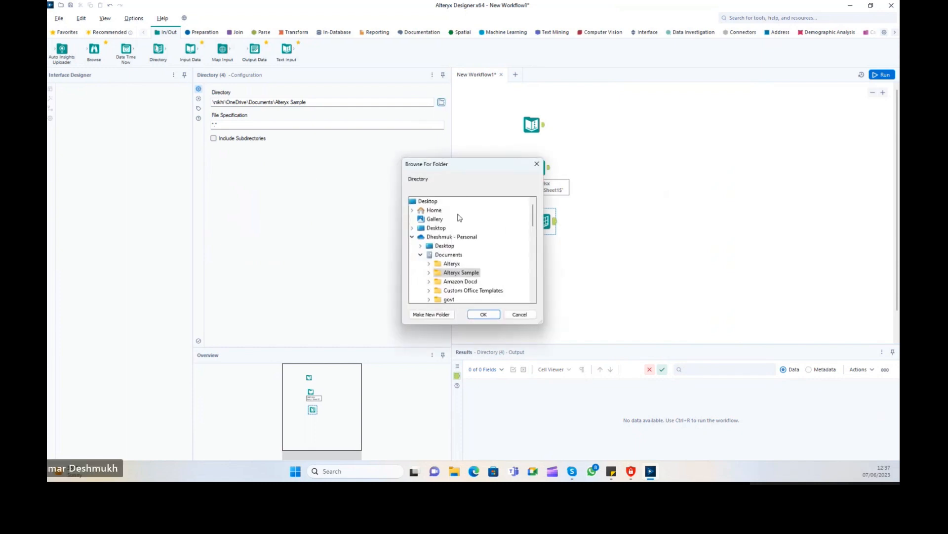
{"action": "left_click_drag", "start_coordinate": [451, 174], "coordinate": [433, 109]}
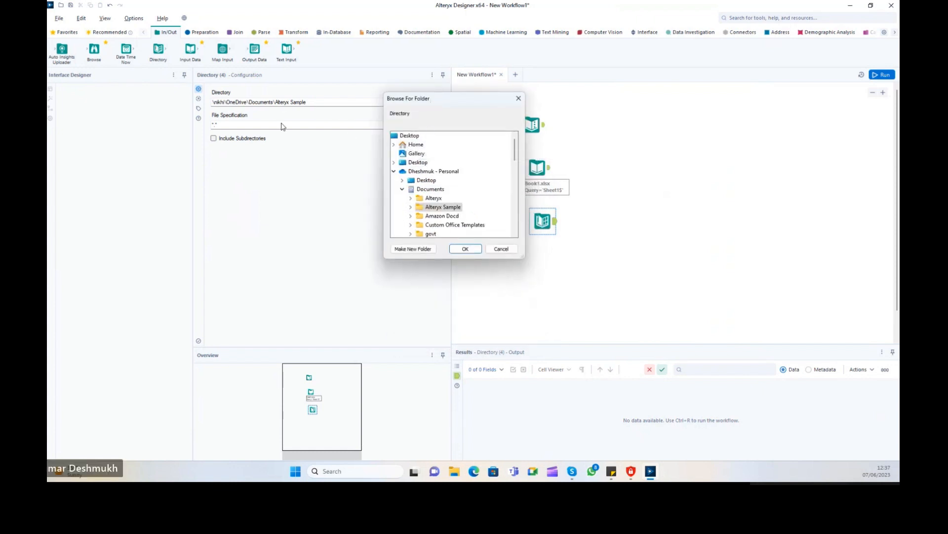
{"action": "left_click", "coordinate": [519, 99]}
{"action": "left_click_drag", "start_coordinate": [326, 102], "coordinate": [220, 101]}
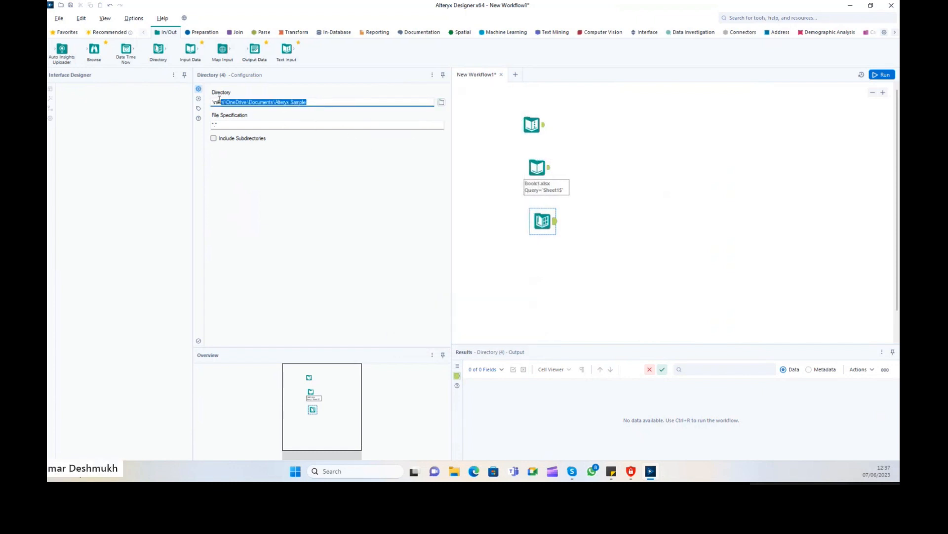
{"action": "left_click", "coordinate": [454, 470]}
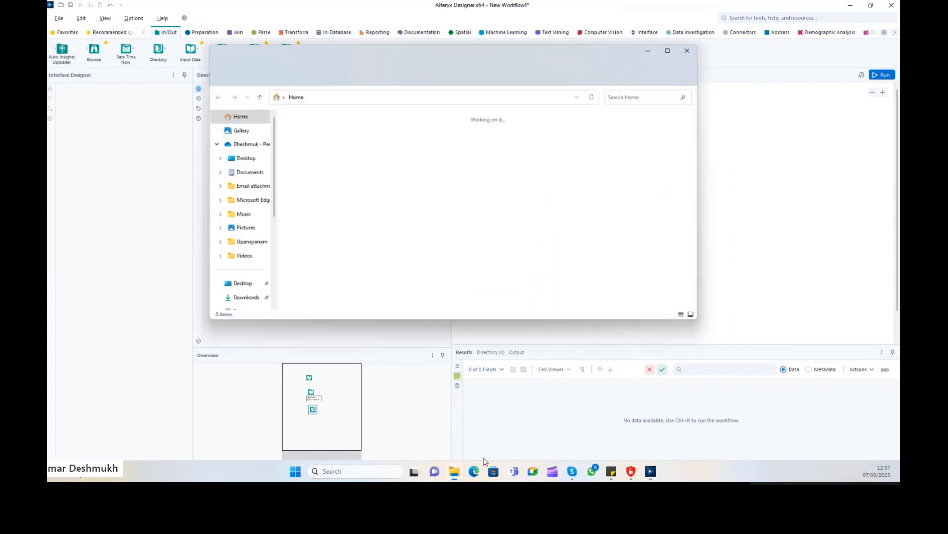
{"action": "left_click", "coordinate": [244, 172]}
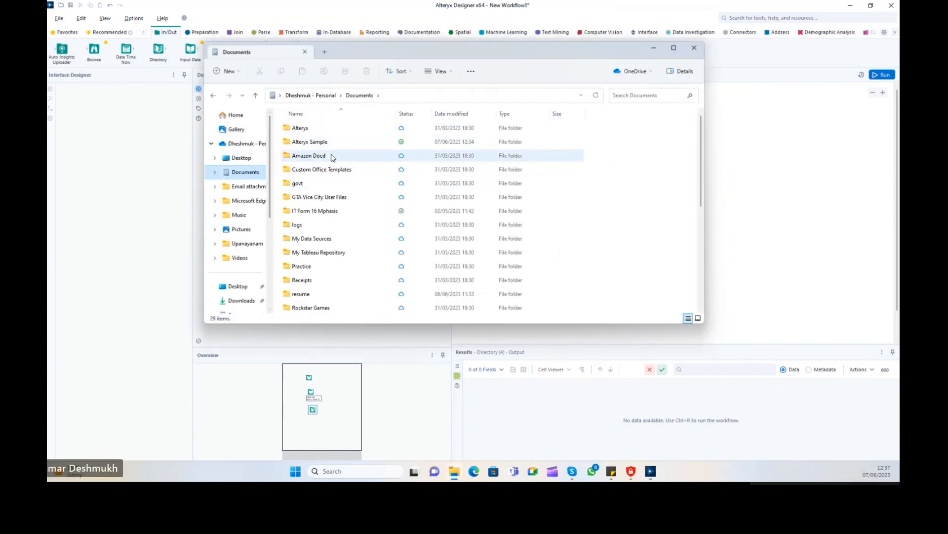
{"action": "left_click", "coordinate": [694, 47]}
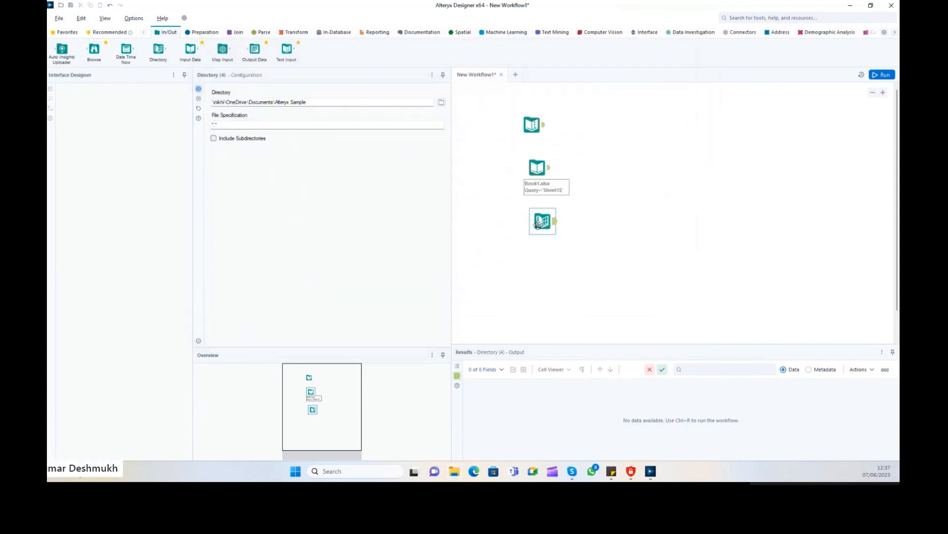
Realign the three input tools and point Directory at the Alteryx Sample folder.
{"action": "left_click_drag", "start_coordinate": [532, 125], "coordinate": [543, 109]}
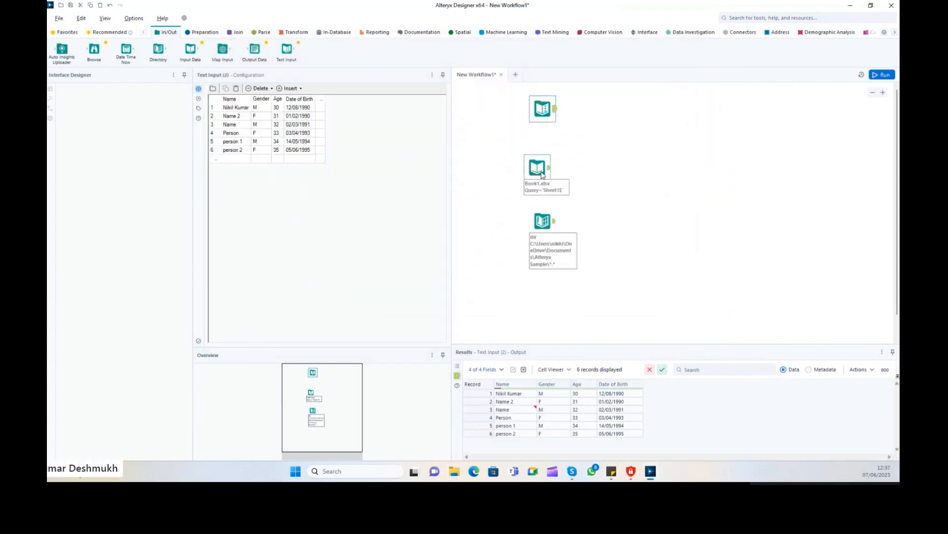
{"action": "left_click_drag", "start_coordinate": [542, 174], "coordinate": [547, 164]}
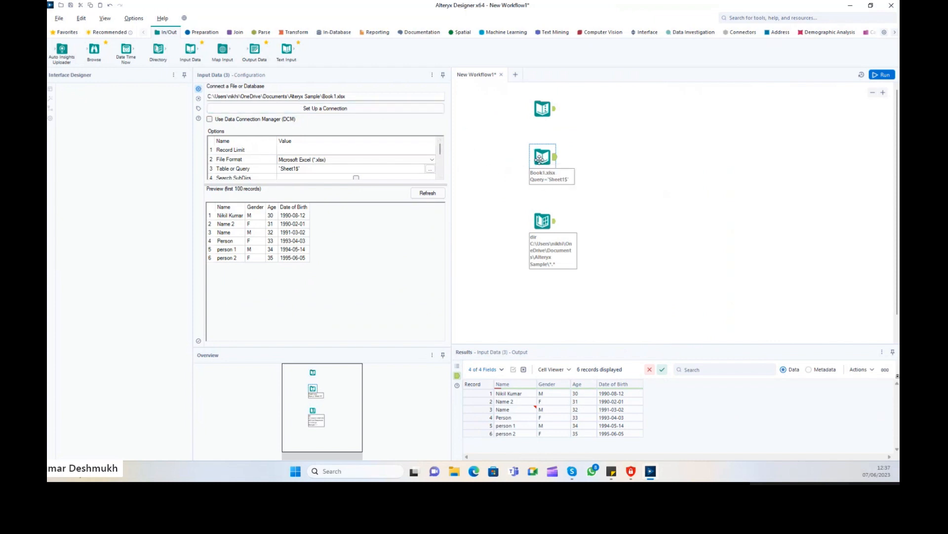
{"action": "left_click_drag", "start_coordinate": [539, 159], "coordinate": [541, 155]}
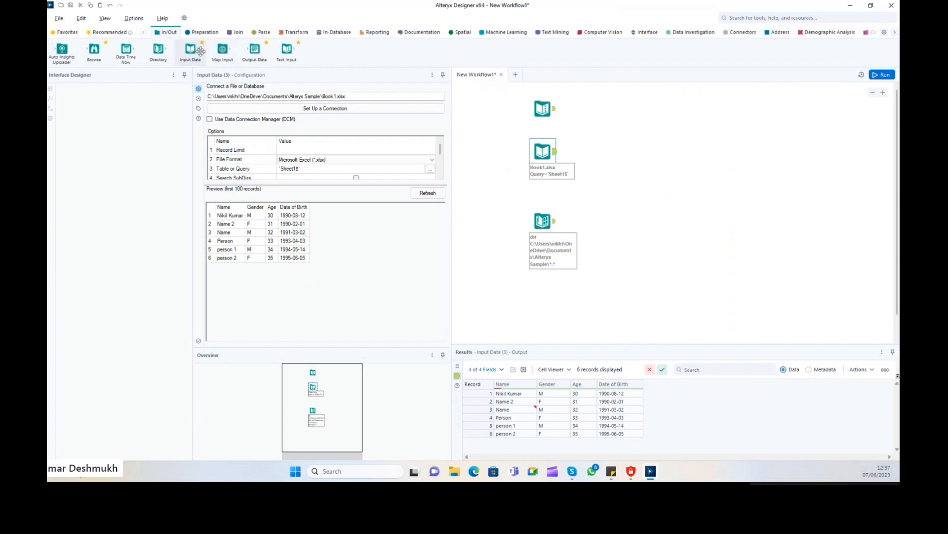
{"action": "left_click_drag", "start_coordinate": [543, 221], "coordinate": [553, 215]}
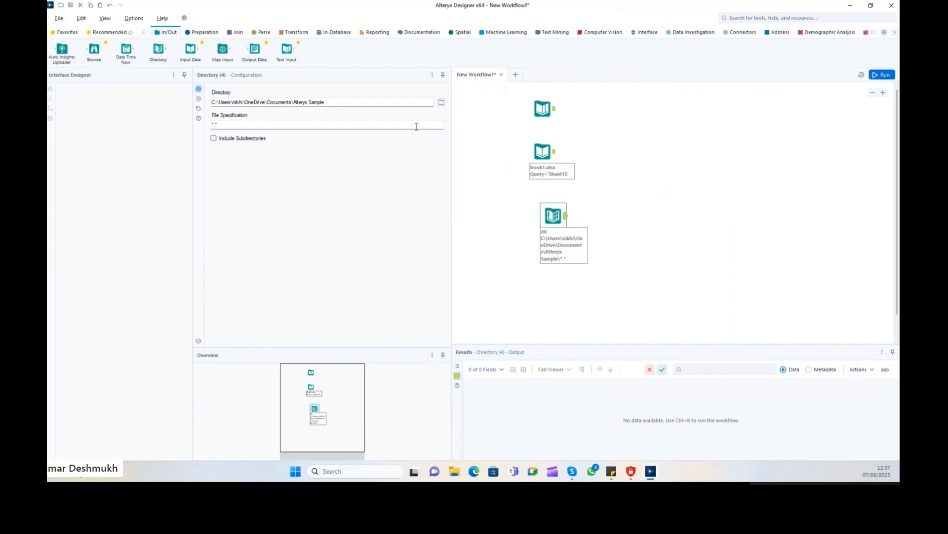
{"action": "left_click", "coordinate": [442, 103]}
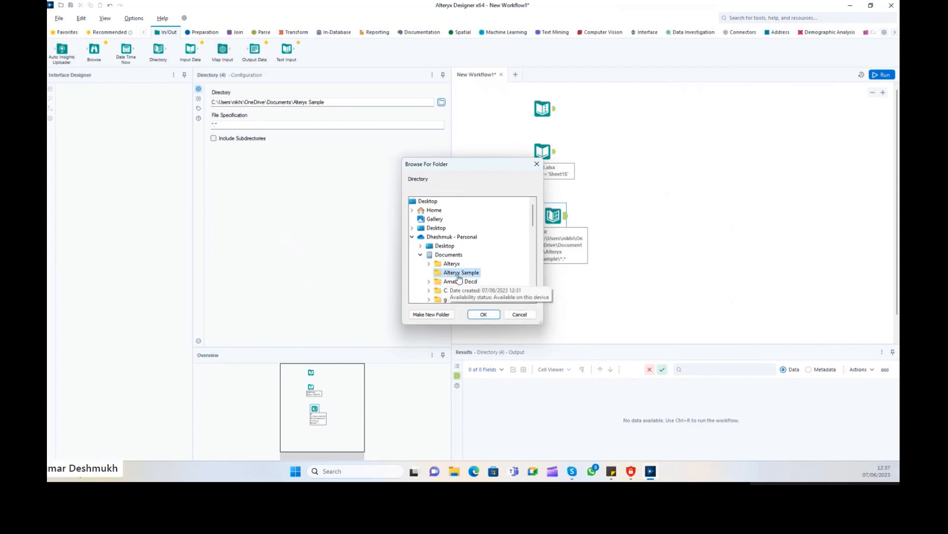
{"action": "left_click", "coordinate": [484, 314]}
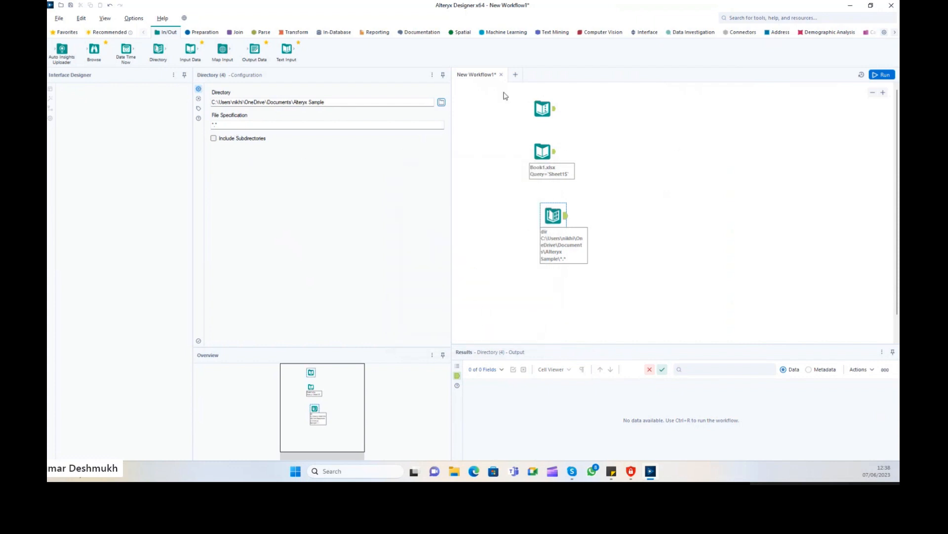
Run the workflow and widen the Directory output's FullPath column.
{"action": "left_click_drag", "start_coordinate": [508, 89], "coordinate": [583, 172]}
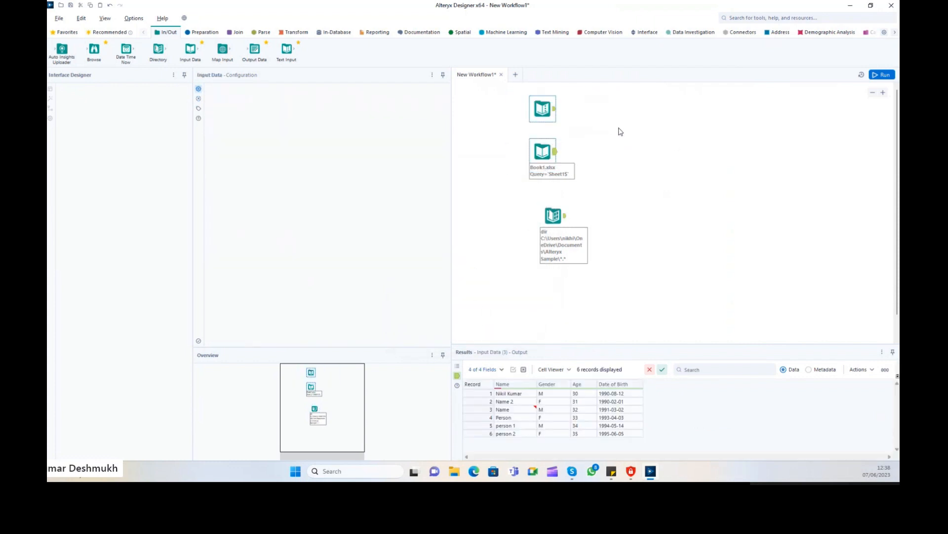
{"action": "left_click", "coordinate": [620, 131]}
{"action": "left_click", "coordinate": [893, 74]}
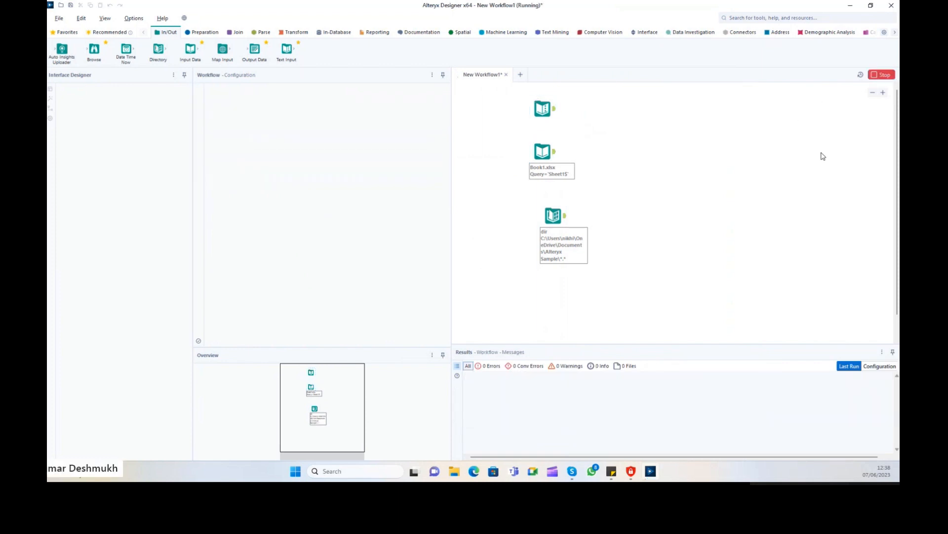
{"action": "left_click", "coordinate": [564, 219]}
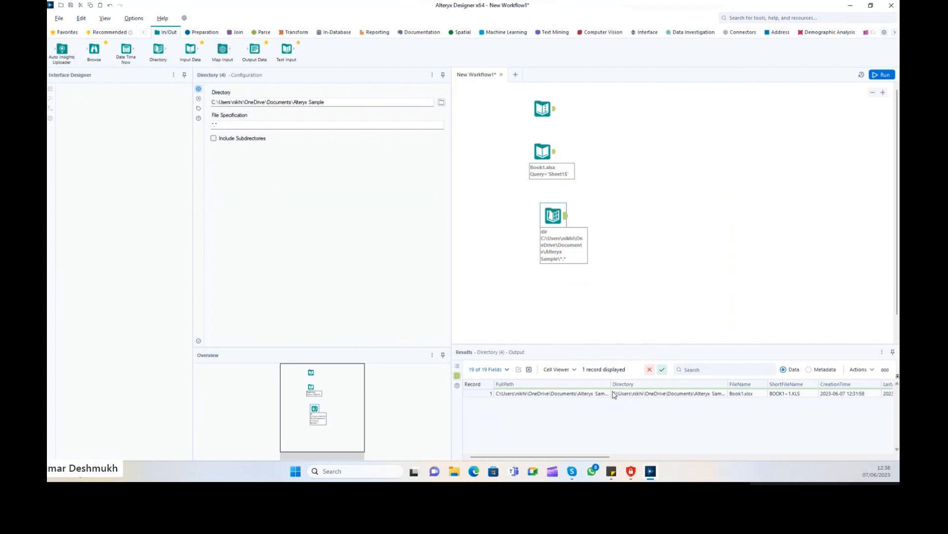
{"action": "left_click_drag", "start_coordinate": [611, 384], "coordinate": [695, 386]}
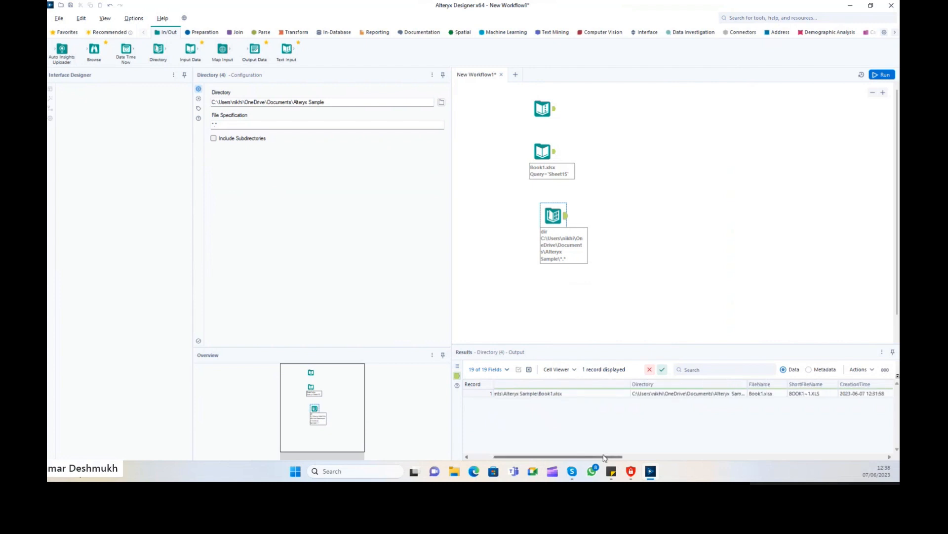
{"action": "left_click", "coordinate": [540, 395]}
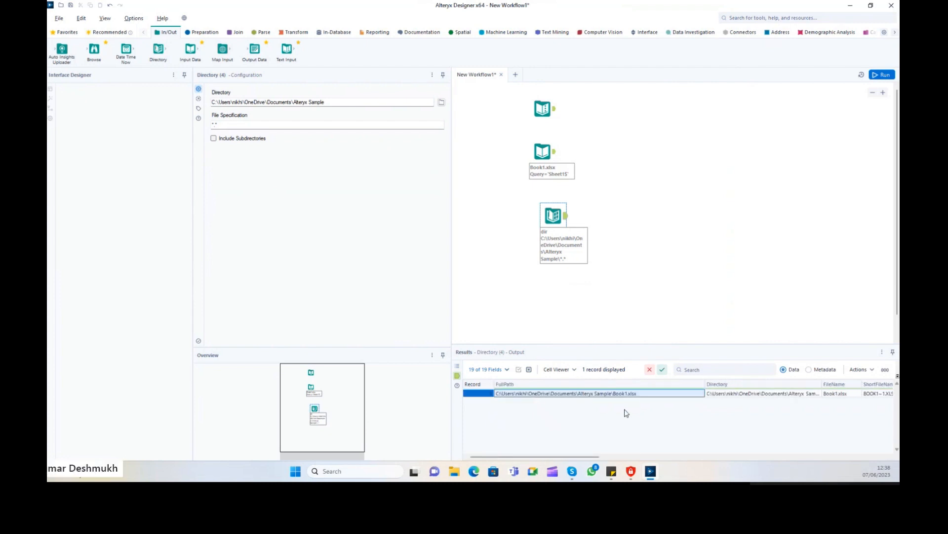
{"action": "left_click_drag", "start_coordinate": [588, 457], "coordinate": [547, 455]}
{"action": "scroll", "coordinate": [593, 297], "scroll_direction": "down", "scroll_amount": 2}
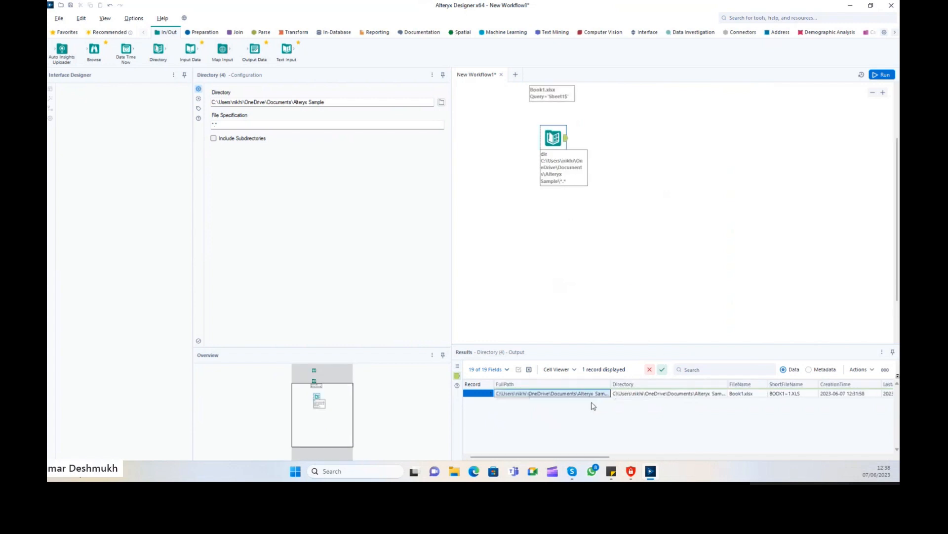
{"action": "left_click_drag", "start_coordinate": [611, 385], "coordinate": [703, 384]}
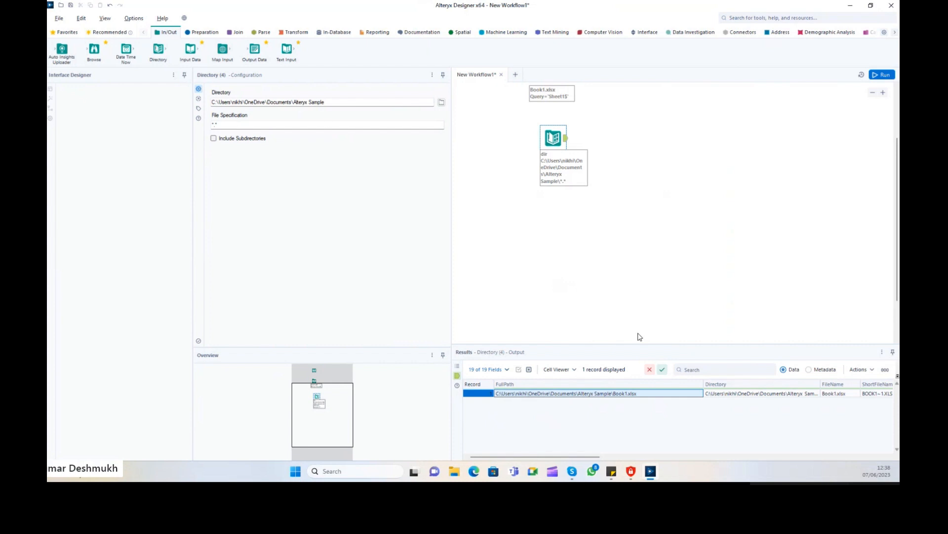
Compare the Book1.xlsx input's file path, then widen Directory's FullPath column again.
{"action": "left_click_drag", "start_coordinate": [568, 457], "coordinate": [581, 457]}
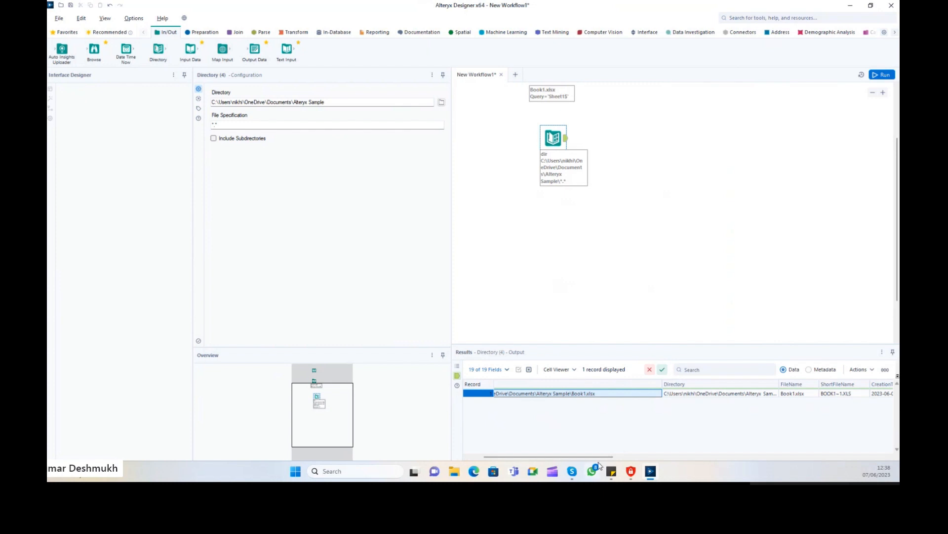
{"action": "left_click_drag", "start_coordinate": [595, 458], "coordinate": [862, 434]}
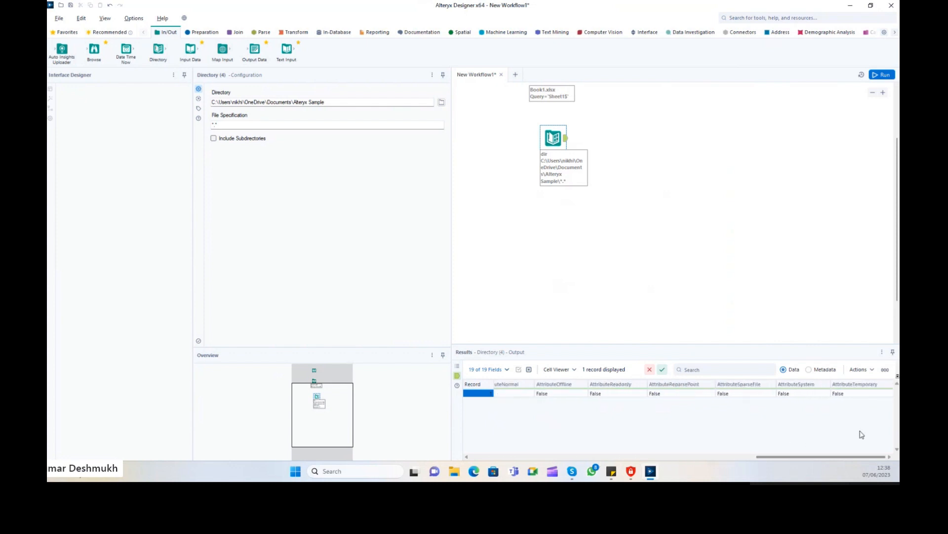
{"action": "left_click_drag", "start_coordinate": [775, 458], "coordinate": [484, 470]}
{"action": "scroll", "coordinate": [570, 217], "scroll_direction": "up", "scroll_amount": 3}
{"action": "mouse_move", "coordinate": [555, 192]}
{"action": "left_mouse_down"}
{"action": "mouse_move", "coordinate": [542, 196]}
{"action": "mouse_move", "coordinate": [564, 198]}
{"action": "left_mouse_up"}
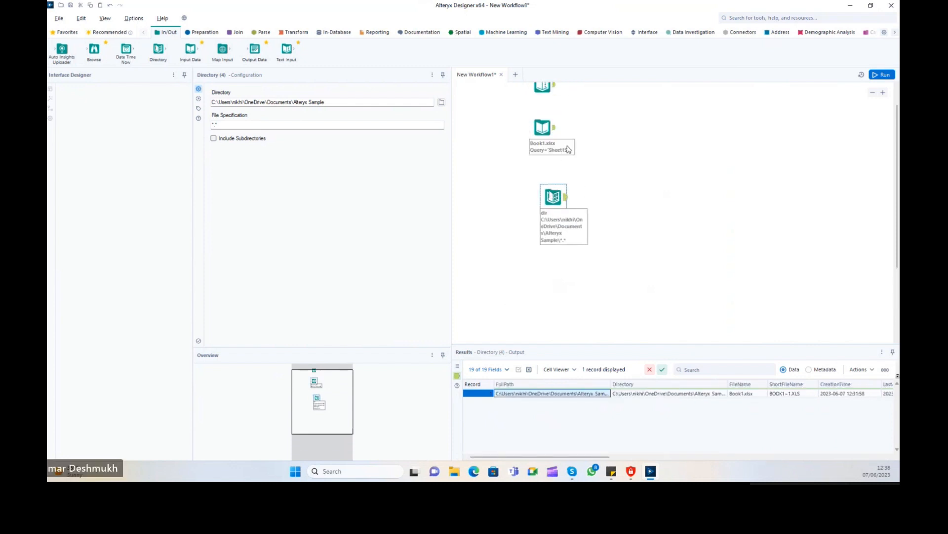
{"action": "scroll", "coordinate": [607, 148], "scroll_direction": "up", "scroll_amount": 1}
{"action": "left_click", "coordinate": [543, 145]}
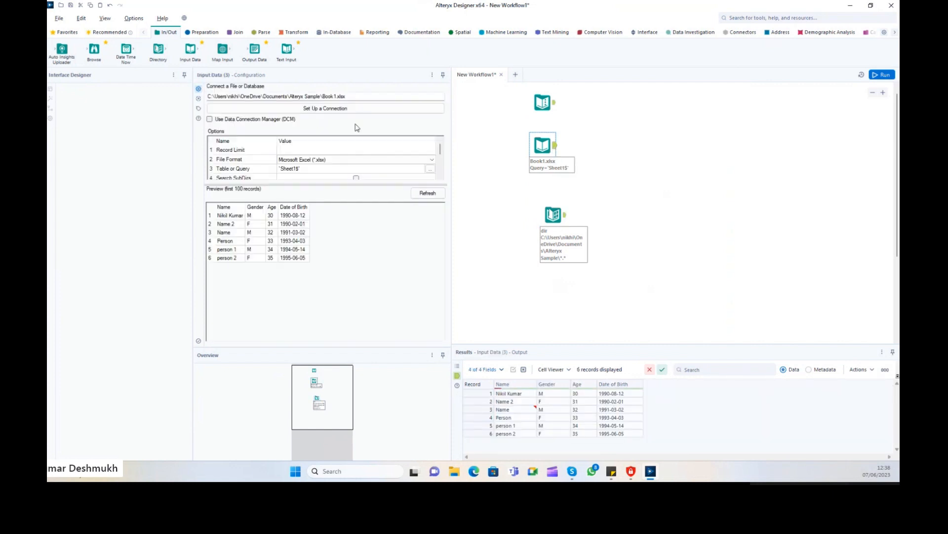
{"action": "left_click_drag", "start_coordinate": [358, 96], "coordinate": [195, 94]}
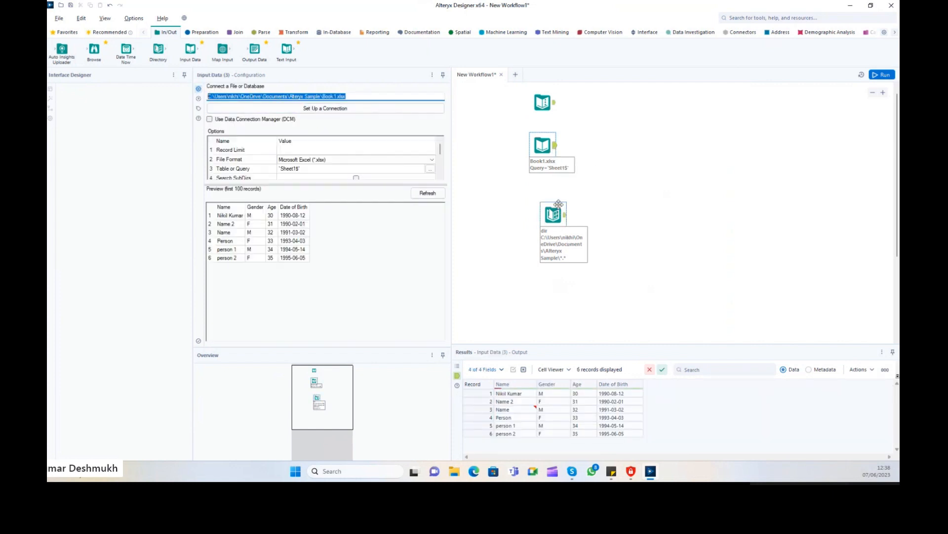
{"action": "left_click", "coordinate": [552, 400]}
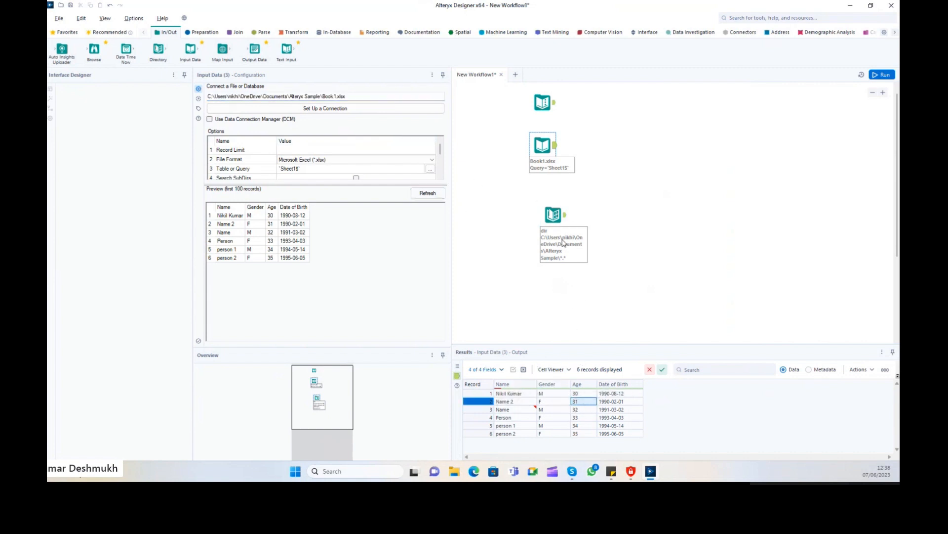
{"action": "left_click_drag", "start_coordinate": [568, 226], "coordinate": [564, 226]}
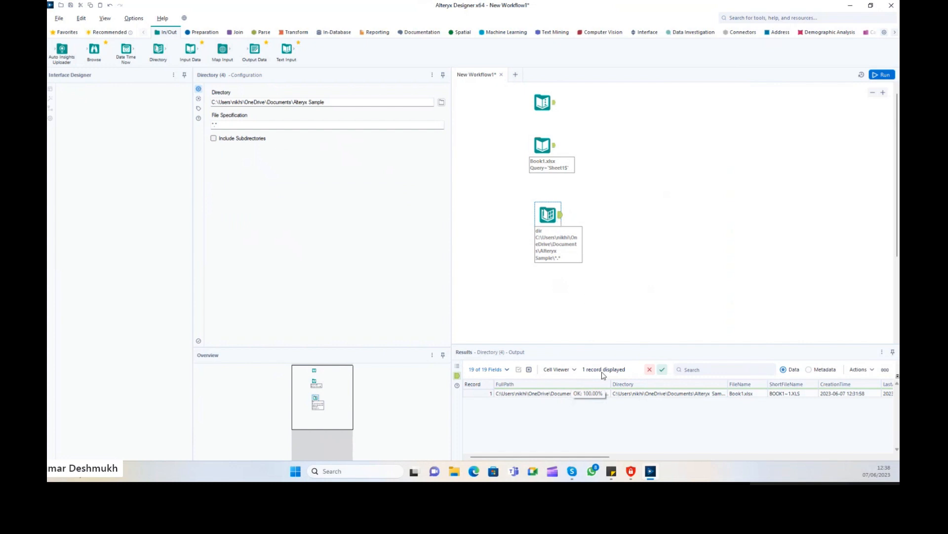
{"action": "left_click", "coordinate": [560, 395]}
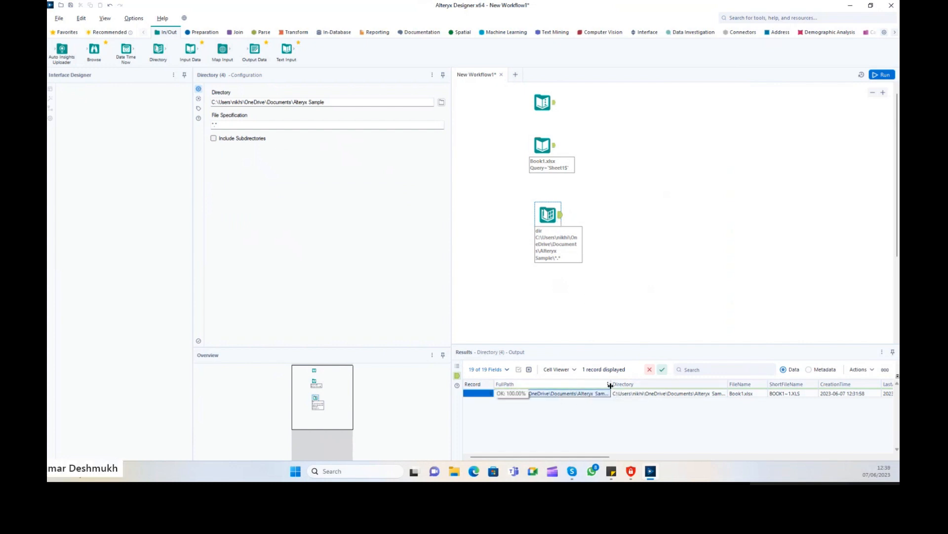
{"action": "left_click_drag", "start_coordinate": [611, 384], "coordinate": [636, 384]}
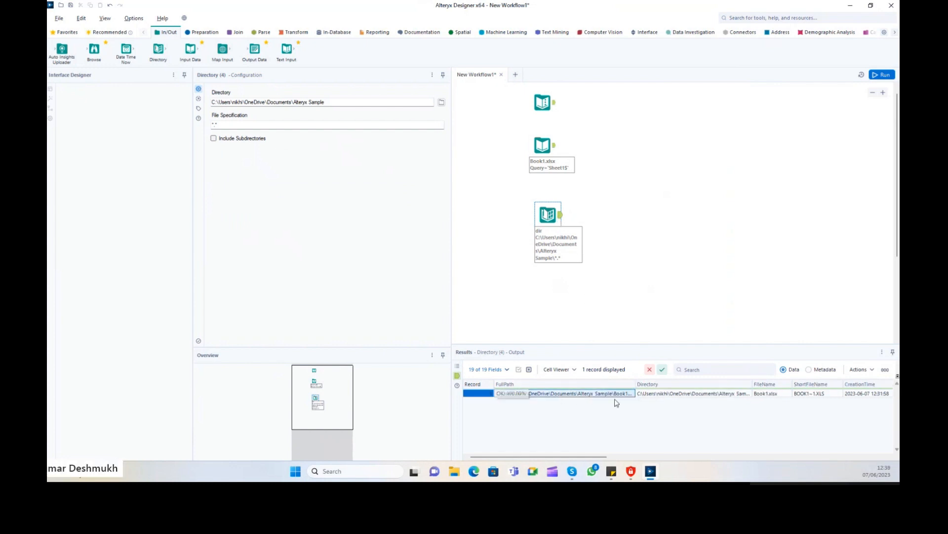
Search for 'Dynamic', remove a stray Dynamic Select, and place Dynamic Input after Directory.
{"action": "left_click", "coordinate": [746, 21]}
{"action": "type", "text": "DYNAMI"}
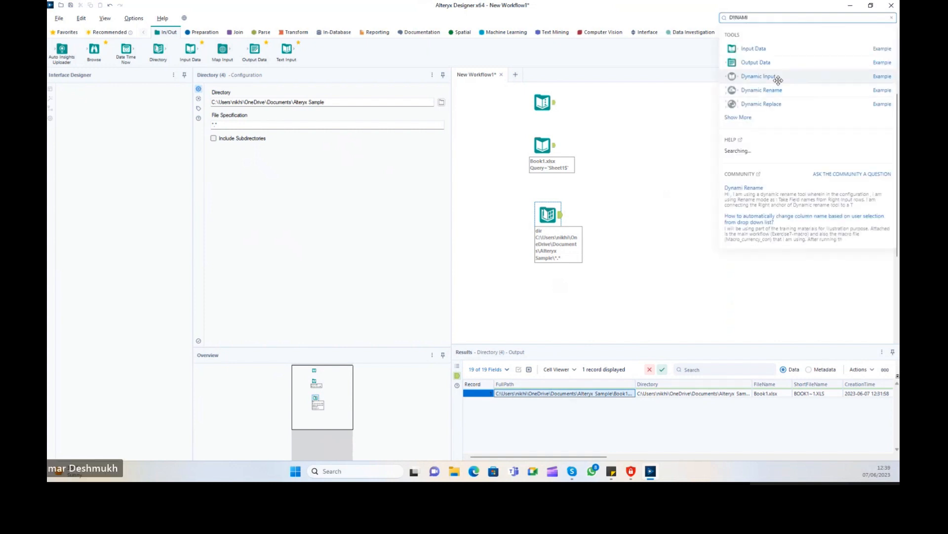
{"action": "type", "text": "C SELE"}
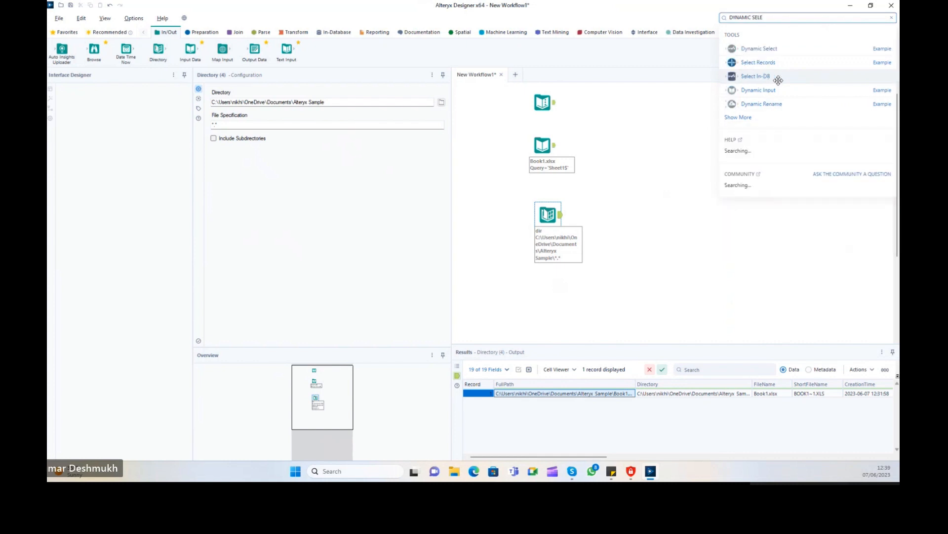
{"action": "left_click_drag", "start_coordinate": [766, 49], "coordinate": [607, 214]}
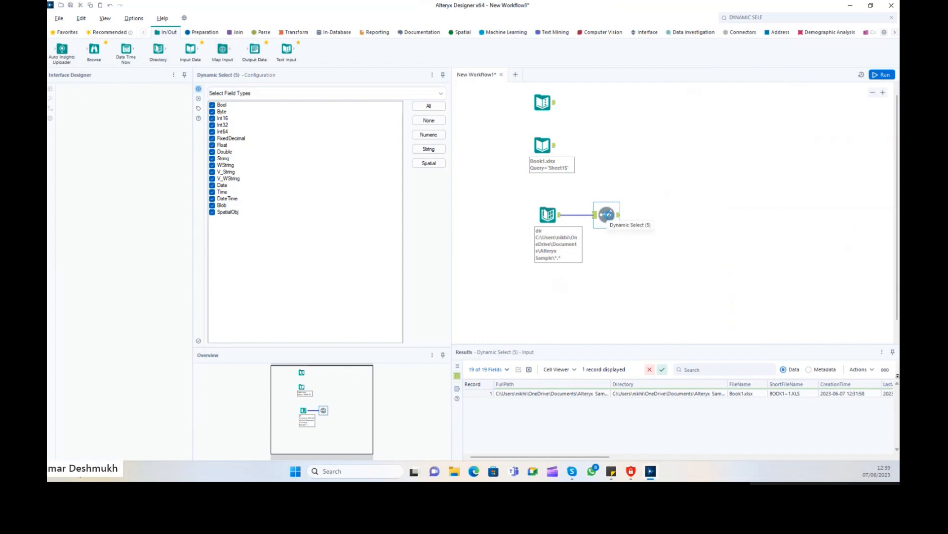
{"action": "key", "text": "Delete"}
{"action": "left_click", "coordinate": [771, 16]}
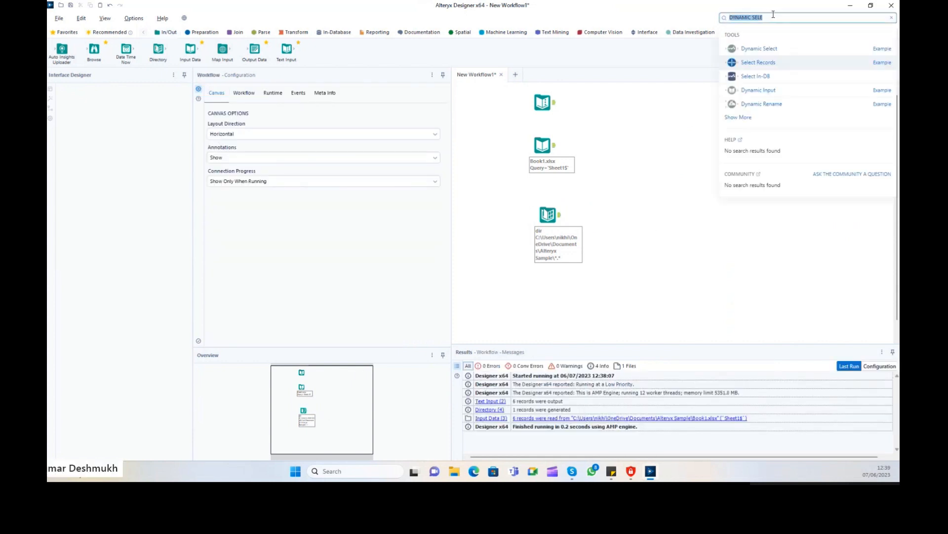
{"action": "left_click_drag", "start_coordinate": [777, 91], "coordinate": [614, 215]}
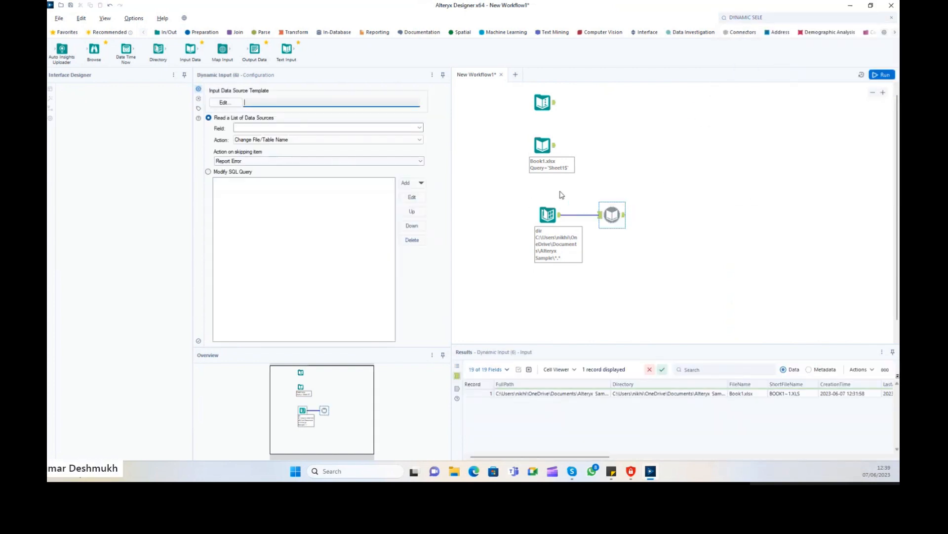
Turn off DCM and enter %temp% as the Dynamic Input template path.
{"action": "left_click_drag", "start_coordinate": [612, 215], "coordinate": [623, 215]}
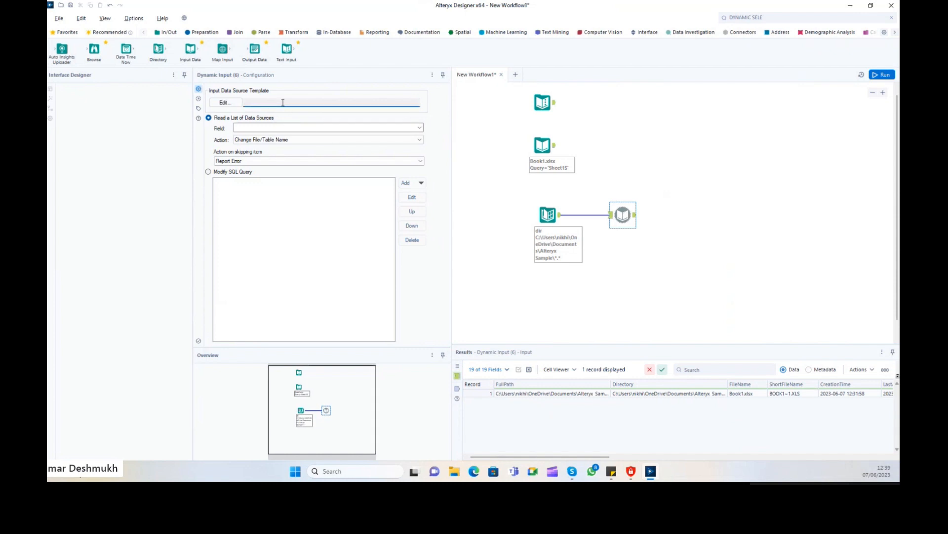
{"action": "left_click", "coordinate": [224, 102]}
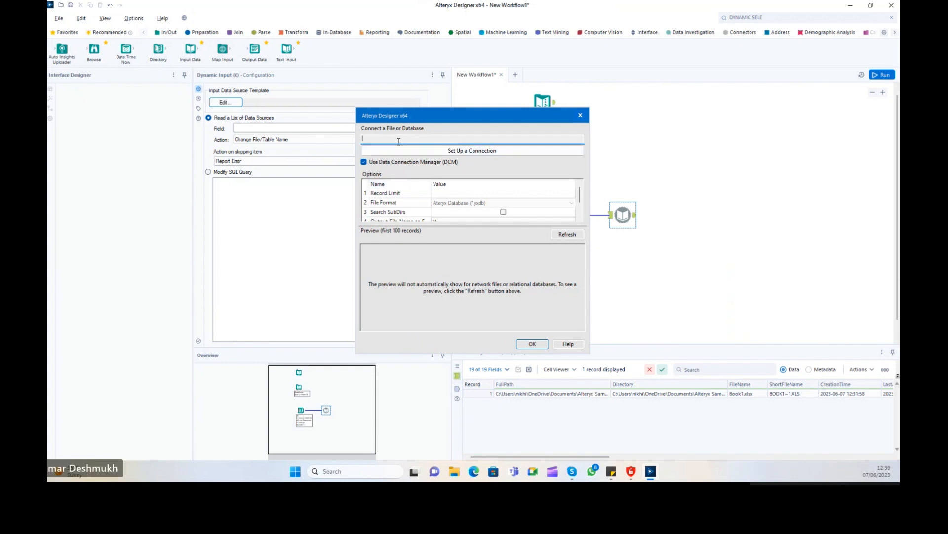
{"action": "left_click", "coordinate": [385, 162]}
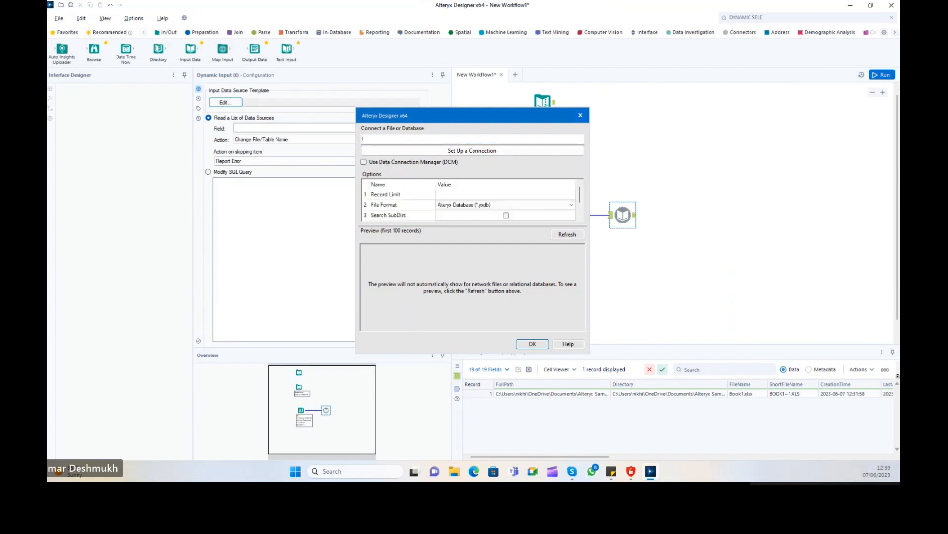
{"action": "type", "text": "\\"}
{"action": "key", "text": "BackSpace"}
{"action": "key", "text": "BackSpace"}
{"action": "key", "text": "BackSpace"}
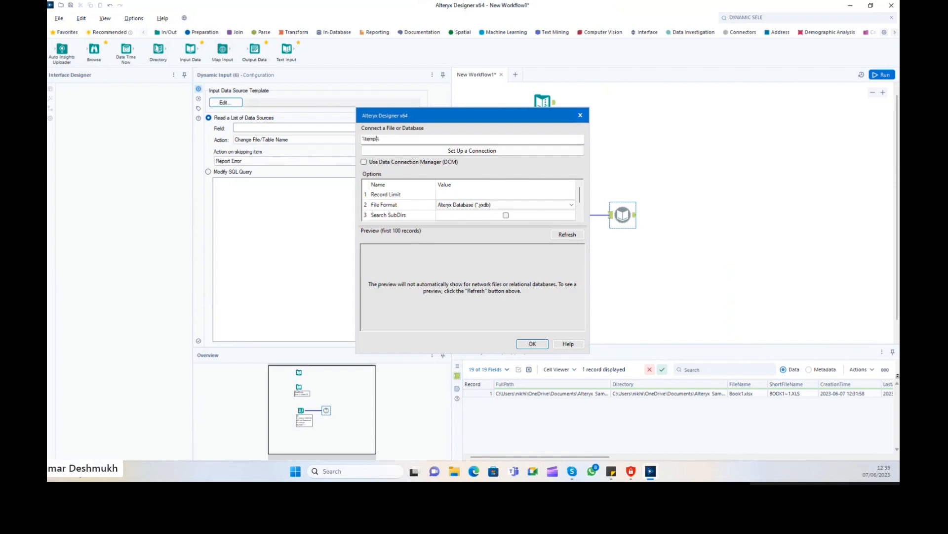
{"action": "key", "text": "Return"}
Resolve the template file type as Microsoft Excel (*.xlsx) and accept the settings.
{"action": "left_click", "coordinate": [482, 208]}
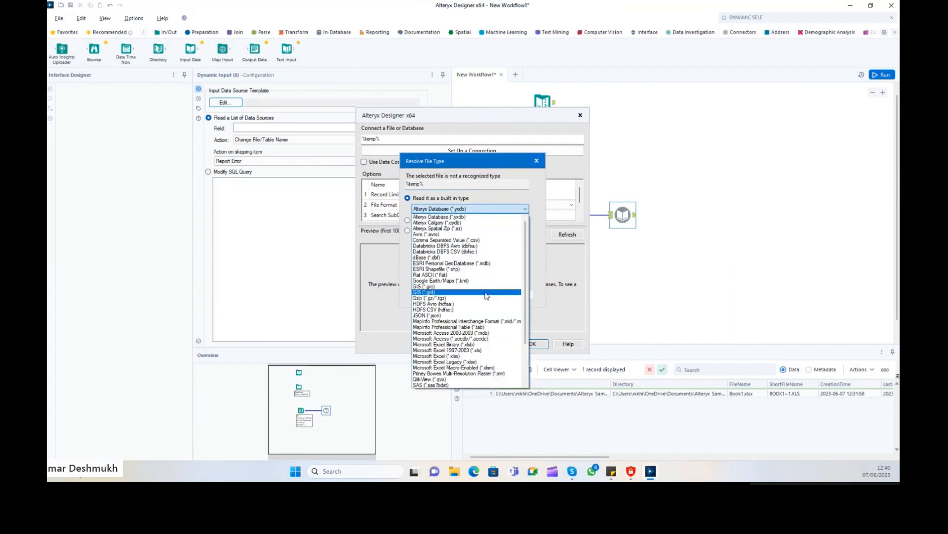
{"action": "scroll", "coordinate": [487, 296], "scroll_direction": "down", "scroll_amount": 3}
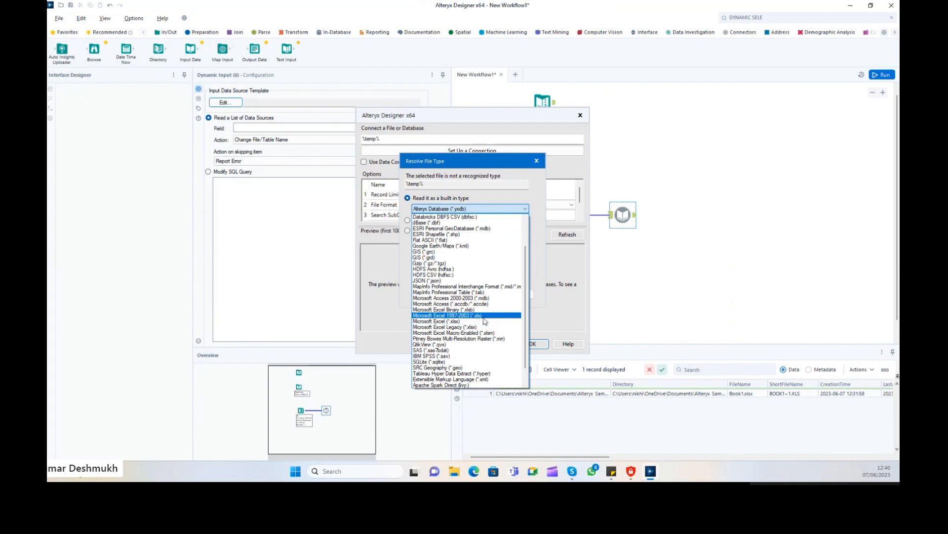
{"action": "left_click", "coordinate": [484, 322]}
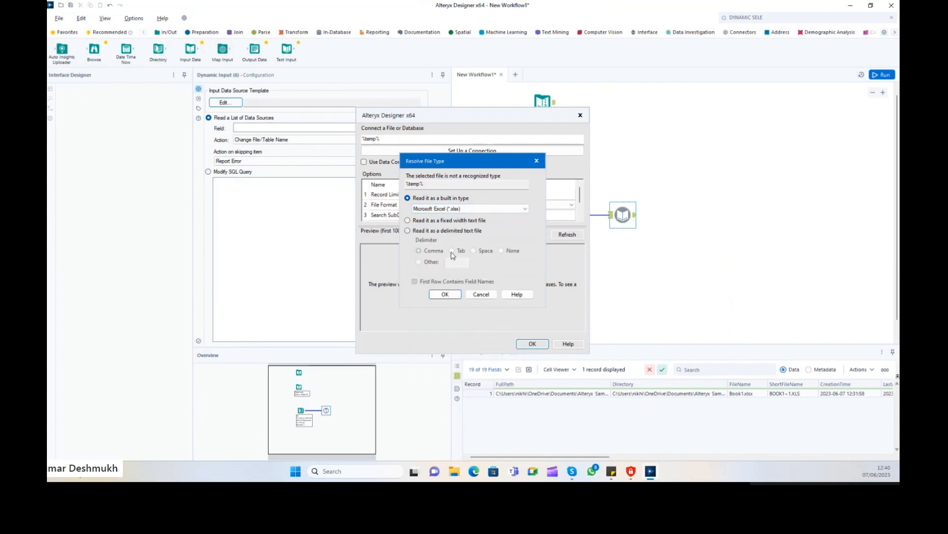
{"action": "left_click", "coordinate": [450, 295]}
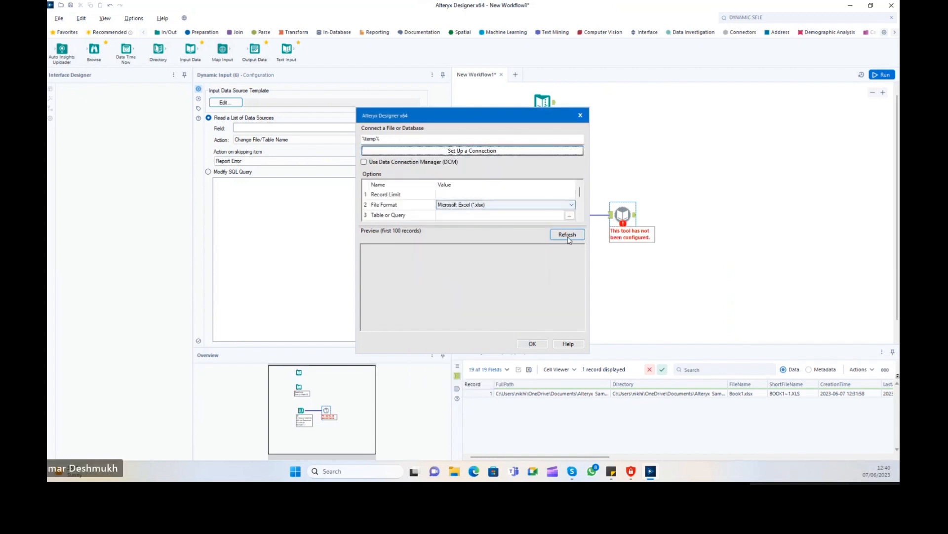
{"action": "left_click", "coordinate": [536, 344]}
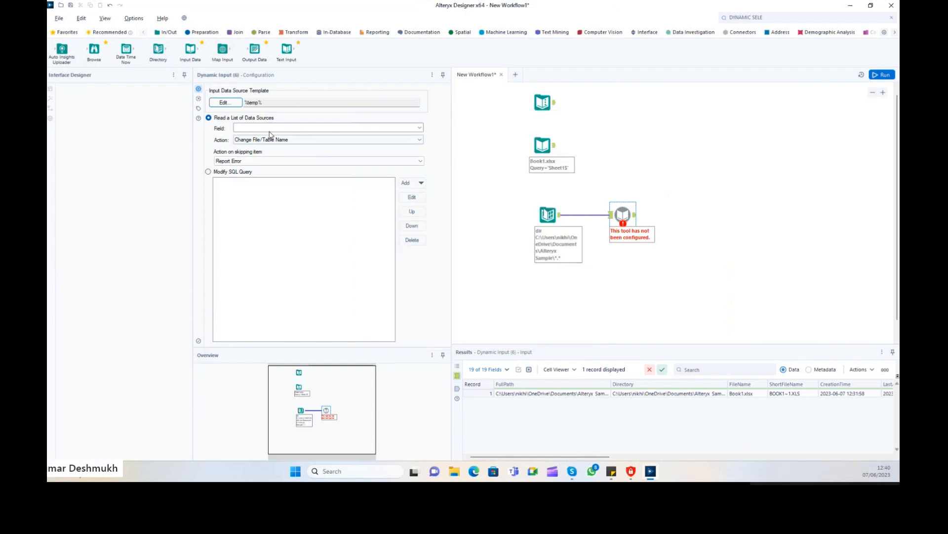
Set Dynamic Input's field to FullPath with action Change Entire File Path.
{"action": "left_click", "coordinate": [420, 128]}
{"action": "left_click", "coordinate": [388, 135]}
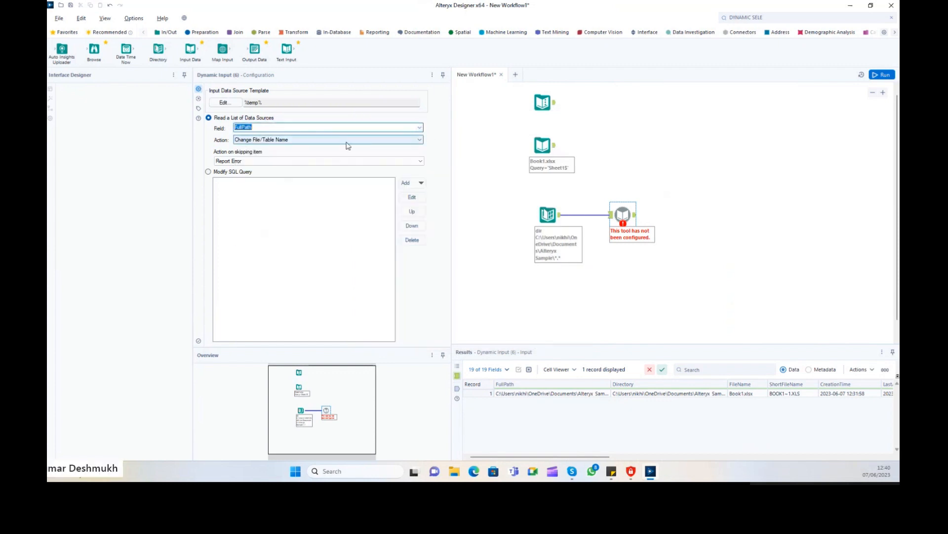
{"action": "left_click", "coordinate": [316, 139]}
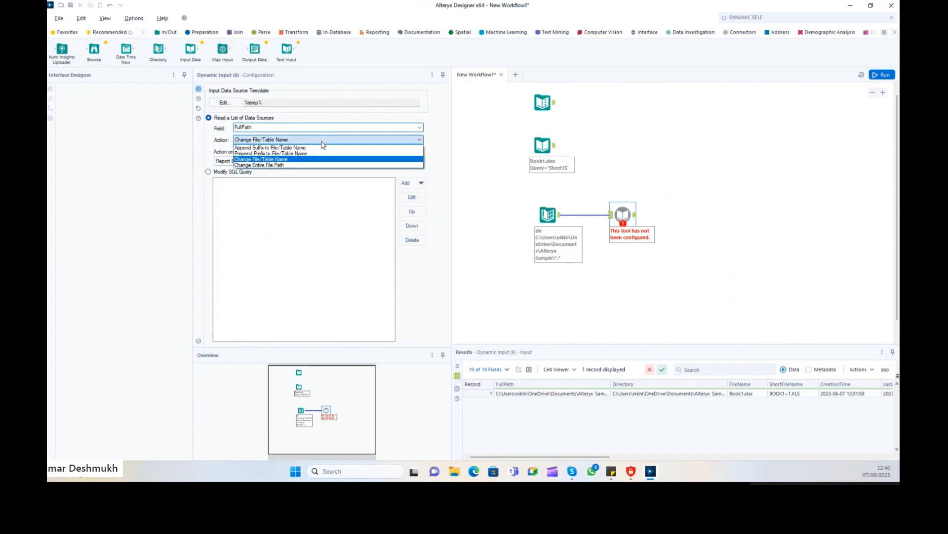
{"action": "left_click", "coordinate": [280, 166]}
{"action": "left_click", "coordinate": [718, 194]}
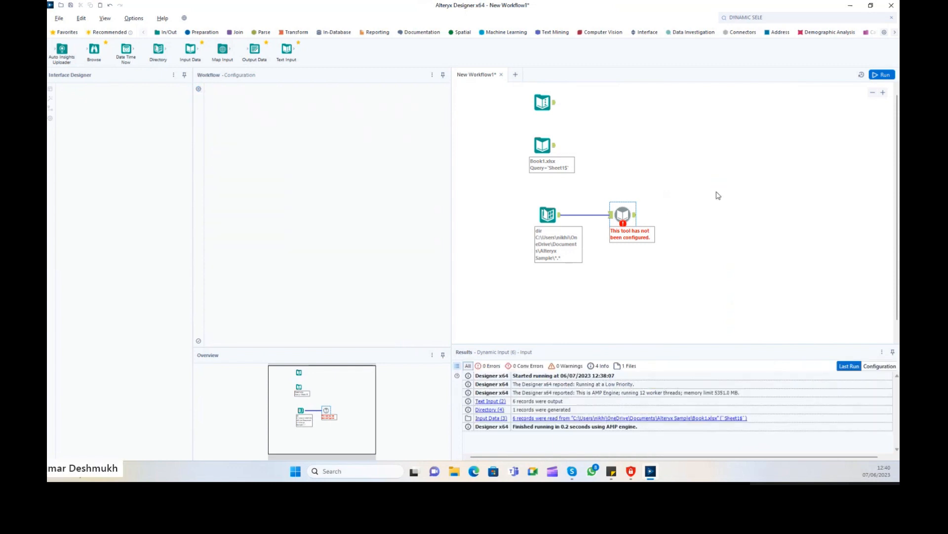
Run the workflow and check Dynamic Input's missing temp path error.
{"action": "left_click", "coordinate": [880, 74]}
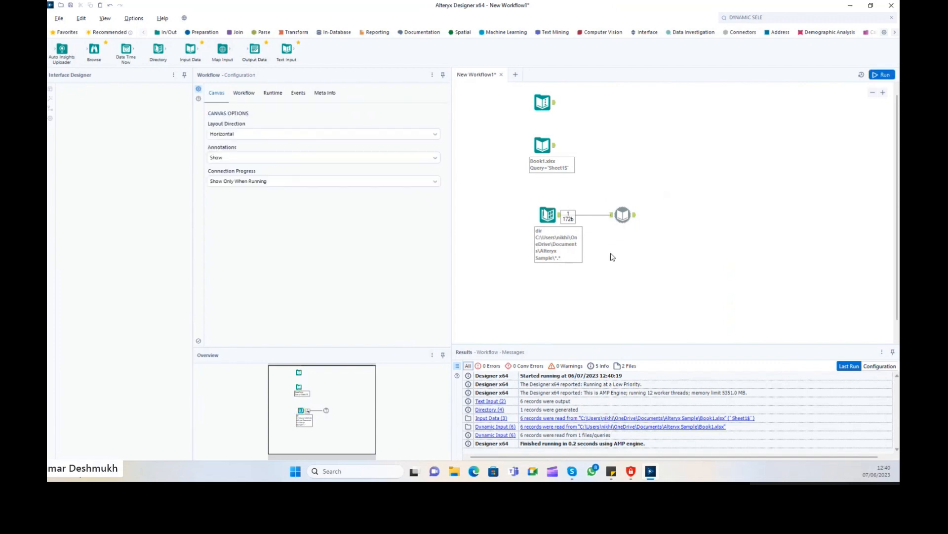
{"action": "left_click", "coordinate": [623, 214]}
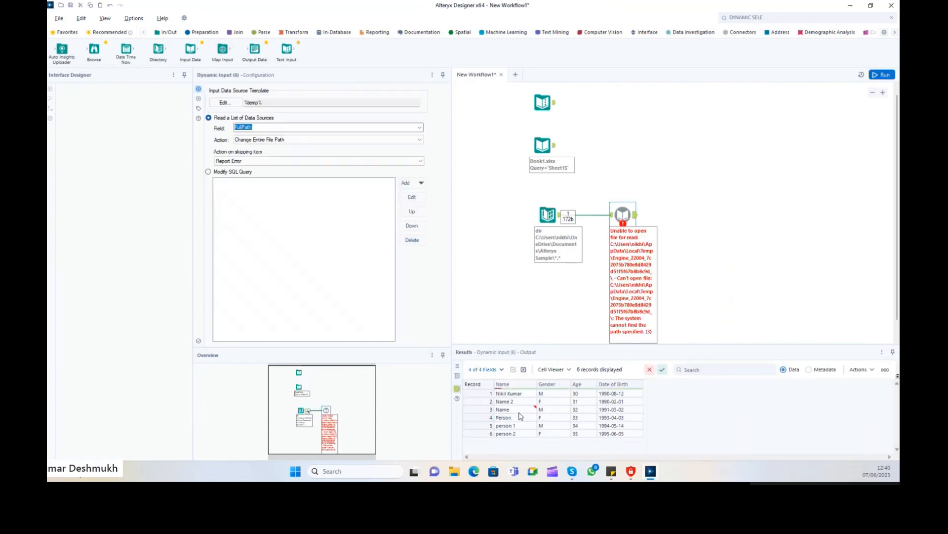
{"action": "mouse_move", "coordinate": [509, 394]}
{"action": "left_mouse_down"}
{"action": "mouse_move", "coordinate": [595, 425]}
{"action": "mouse_move", "coordinate": [640, 428]}
{"action": "mouse_move", "coordinate": [505, 395]}
{"action": "left_mouse_up"}
{"action": "left_click", "coordinate": [694, 233]}
{"action": "left_click", "coordinate": [630, 220]}
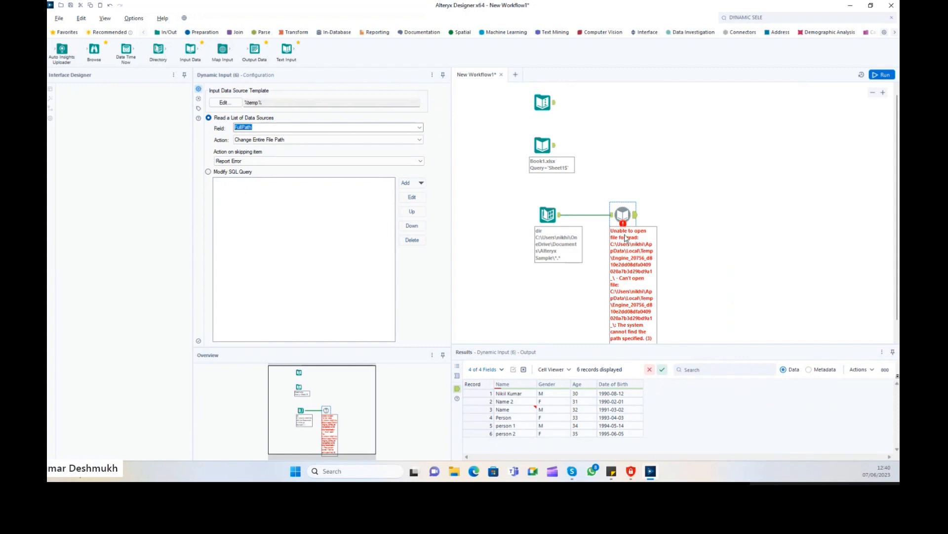
{"action": "left_click", "coordinate": [883, 74]}
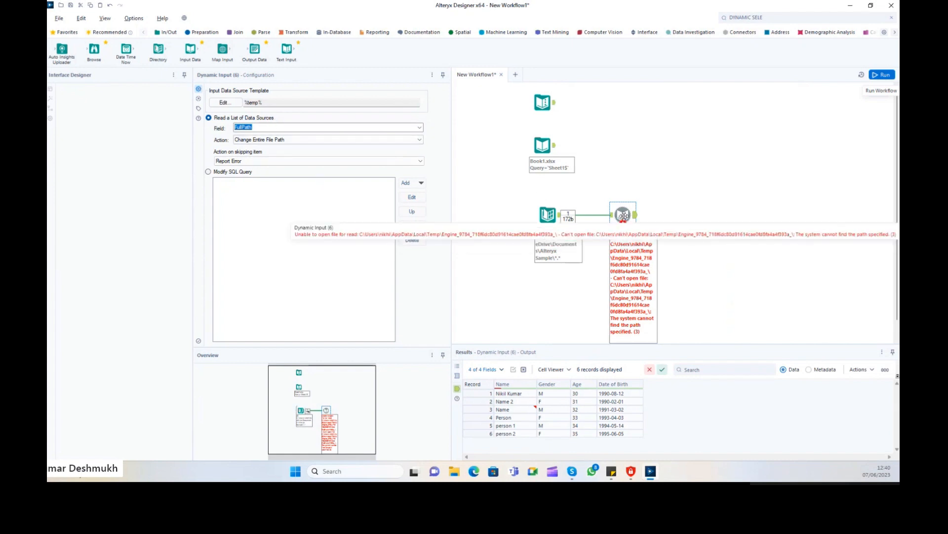
Shift Dynamic Input right and undo it, then lower the Book1.xlsx input slightly.
{"action": "left_click_drag", "start_coordinate": [623, 215], "coordinate": [641, 215]}
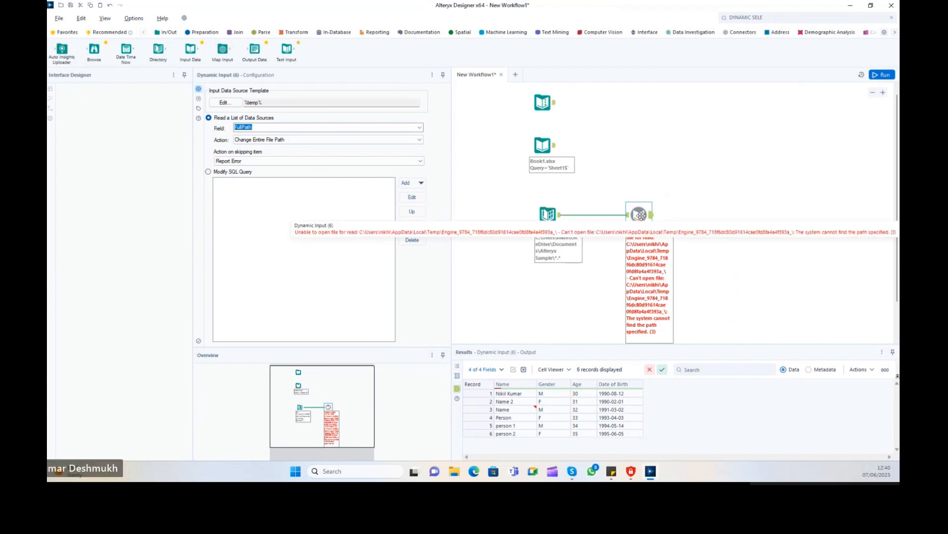
{"action": "key", "text": "ctrl+z"}
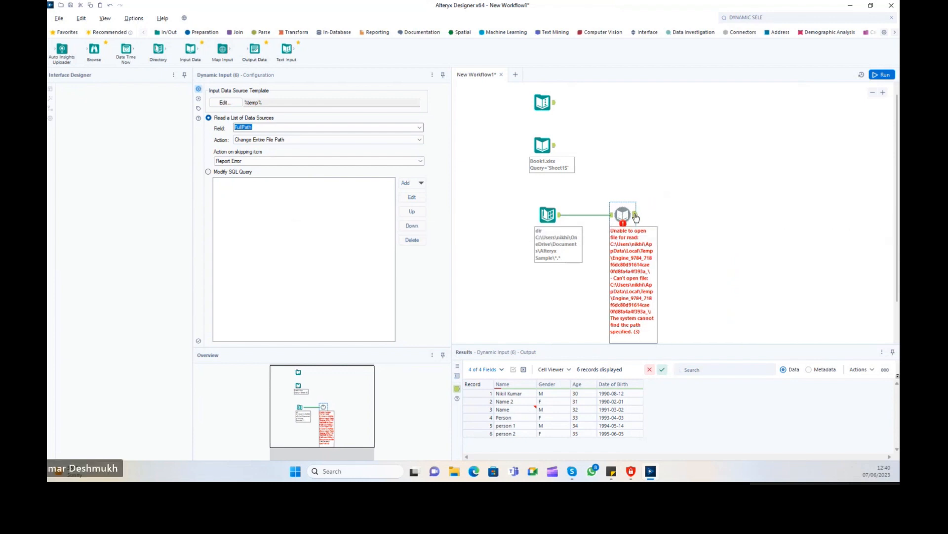
{"action": "left_click_drag", "start_coordinate": [543, 146], "coordinate": [543, 157]}
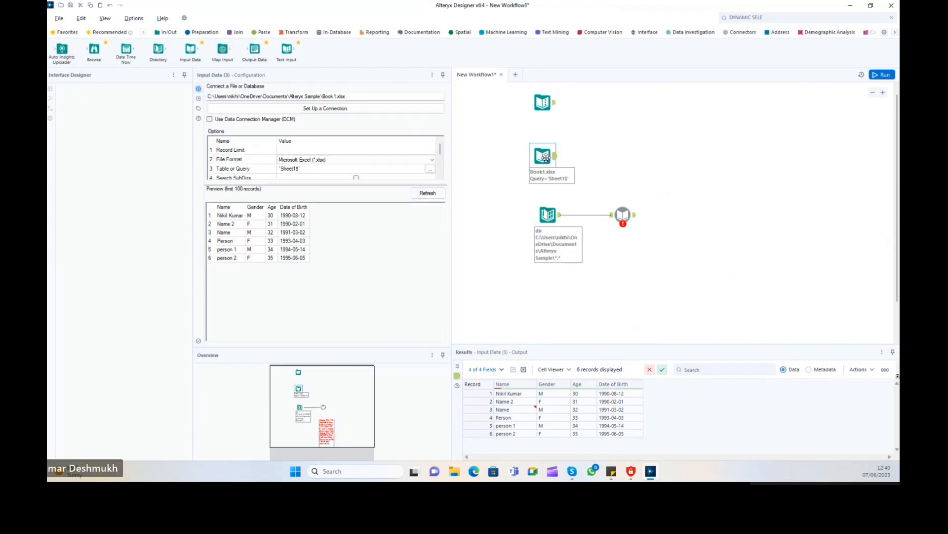
Move the Directory and Dynamic Input pair down and rerun the workflow with Ctrl+R.
{"action": "left_click", "coordinate": [542, 112]}
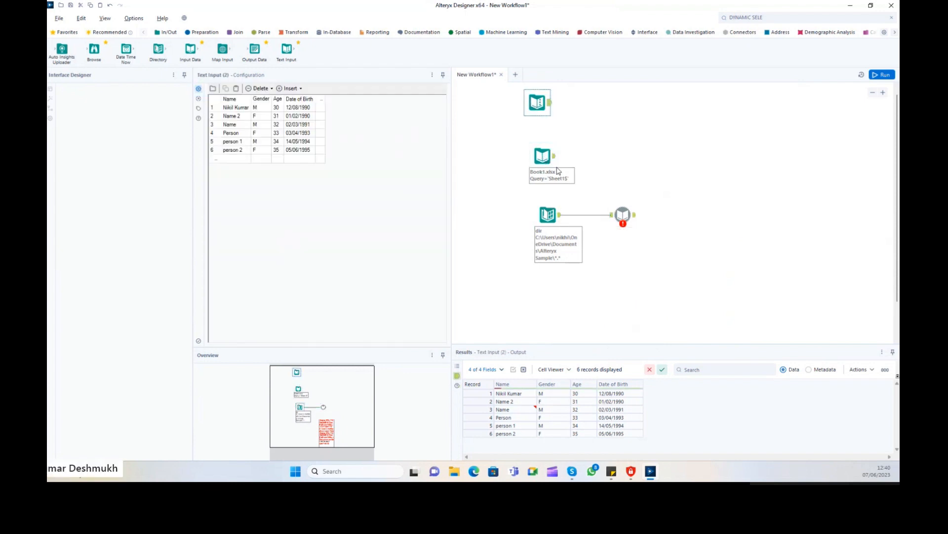
{"action": "left_click", "coordinate": [543, 161]}
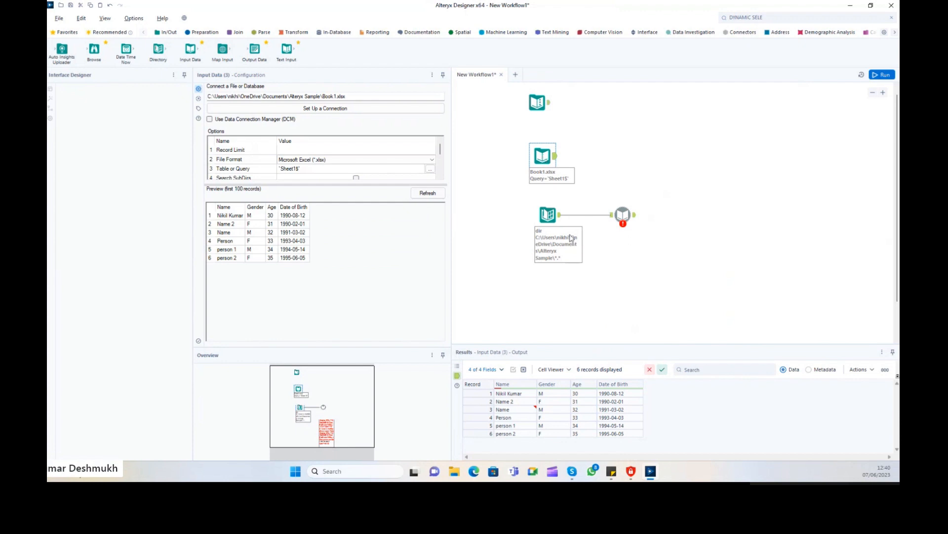
{"action": "left_click_drag", "start_coordinate": [515, 197], "coordinate": [641, 228]}
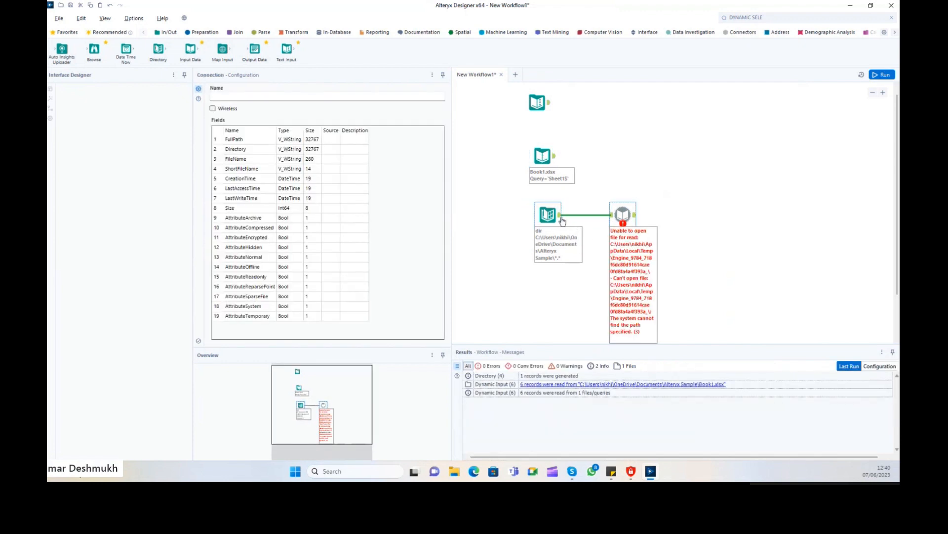
{"action": "left_click_drag", "start_coordinate": [562, 221], "coordinate": [567, 221]}
{"action": "left_click", "coordinate": [678, 227]}
{"action": "key", "text": "ctrl+r"}
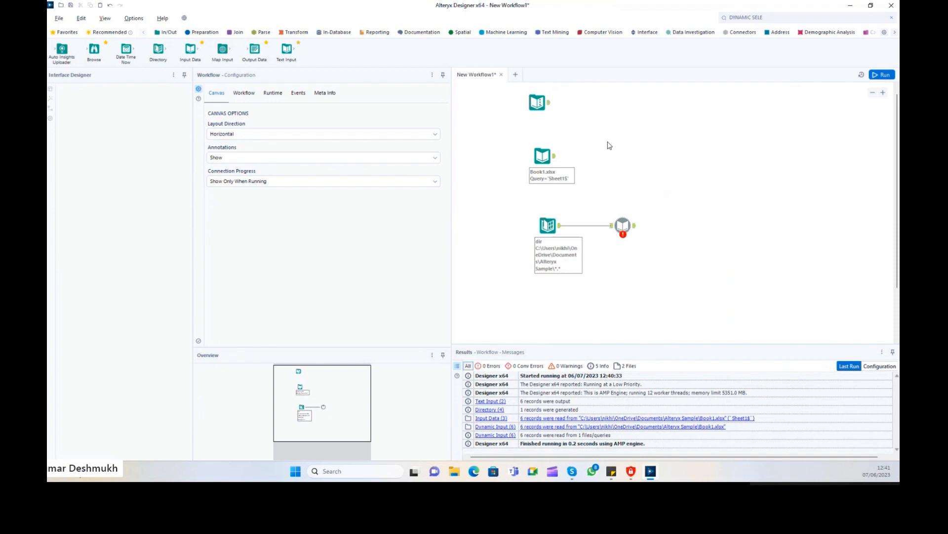
Review the Book1.xlsx and Text Input data, then the Directory tool's file listing.
{"action": "left_click", "coordinate": [542, 156]}
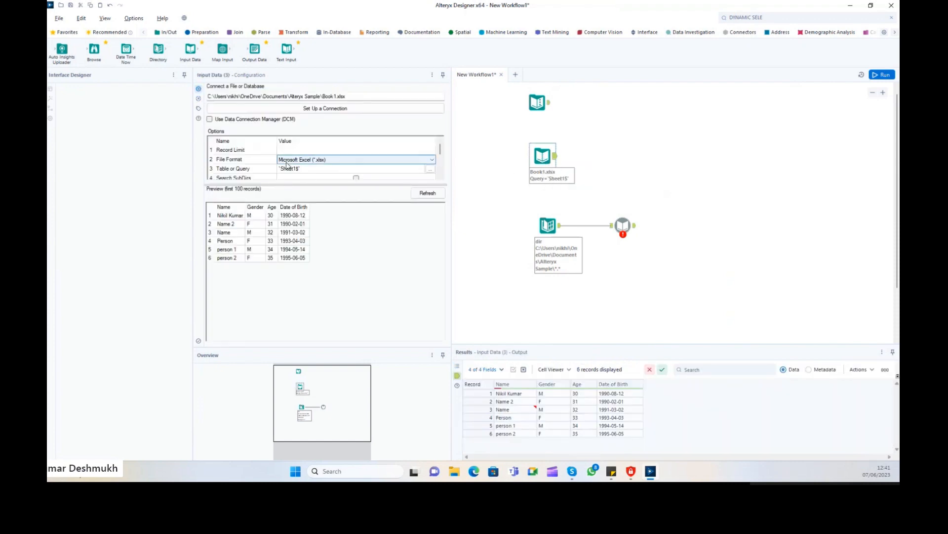
{"action": "left_click", "coordinate": [542, 105]}
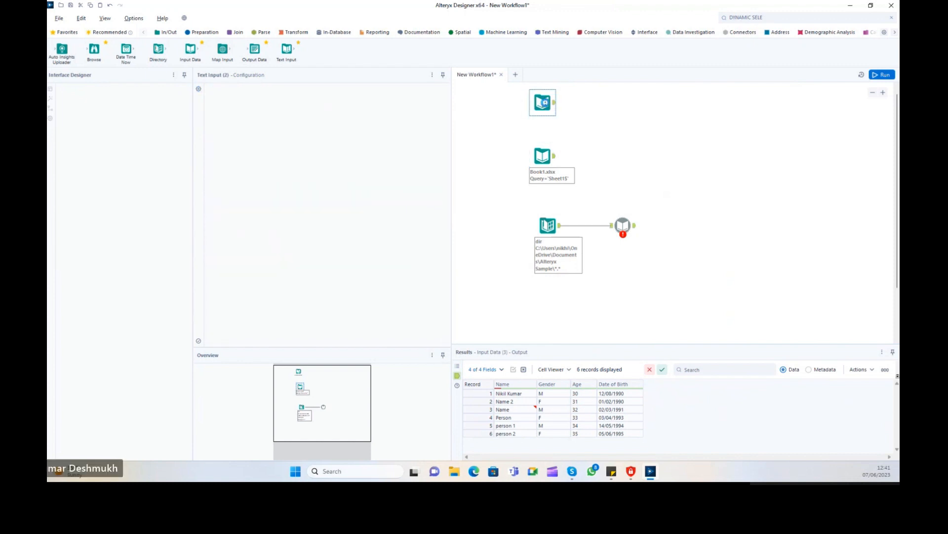
{"action": "left_click", "coordinate": [543, 155]}
{"action": "left_click", "coordinate": [546, 231]}
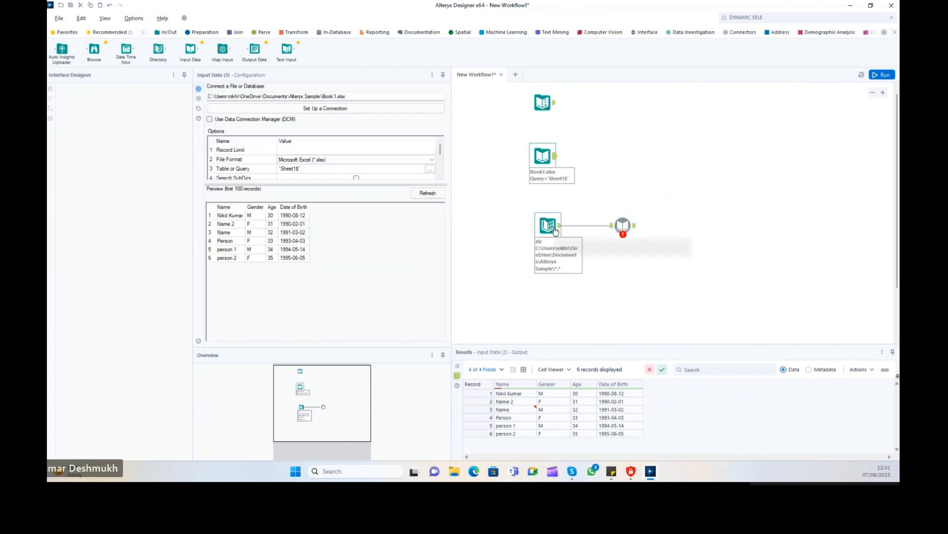
Open Documents > Alteryx Sample in a maximized File Explorer and view its full path.
{"action": "left_click", "coordinate": [454, 471]}
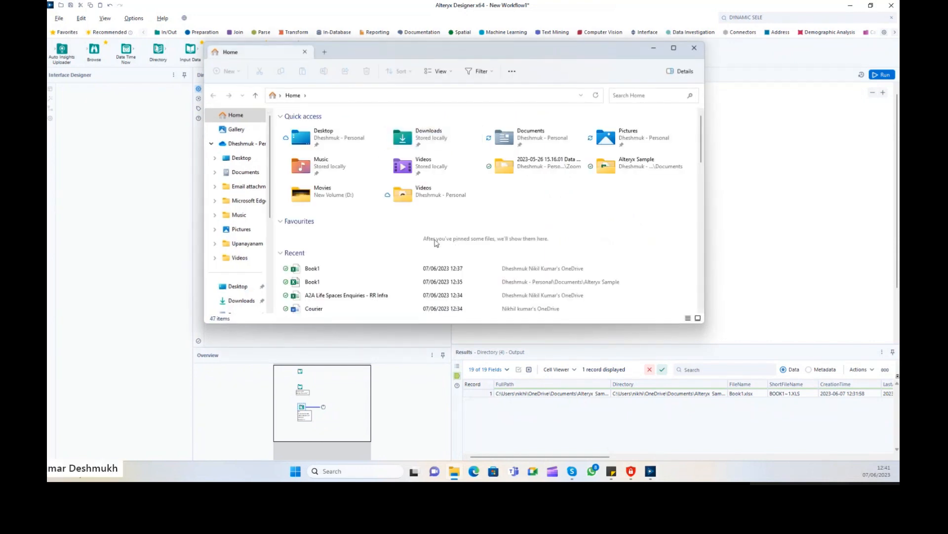
{"action": "scroll", "coordinate": [239, 215], "scroll_direction": "down", "scroll_amount": 1}
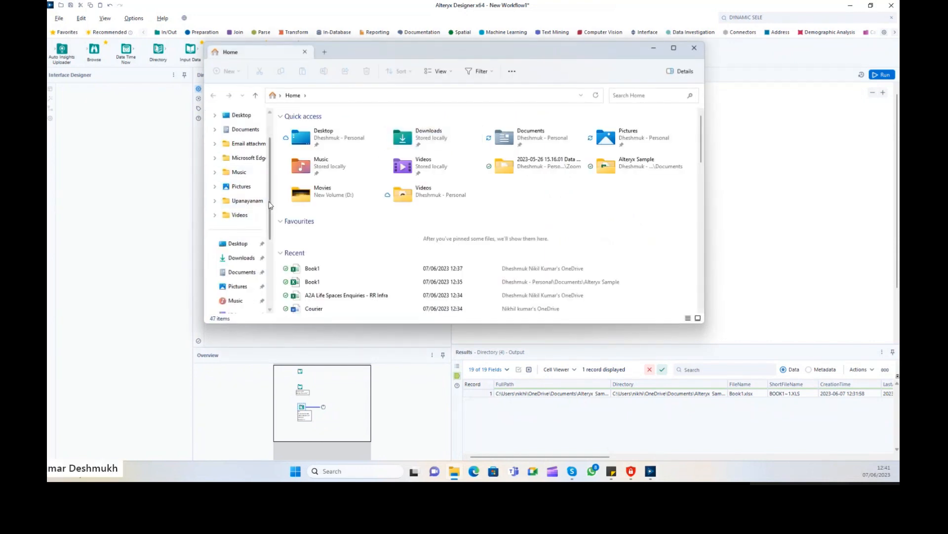
{"action": "scroll", "coordinate": [242, 213], "scroll_direction": "down", "scroll_amount": 1}
{"action": "left_click", "coordinate": [240, 243]}
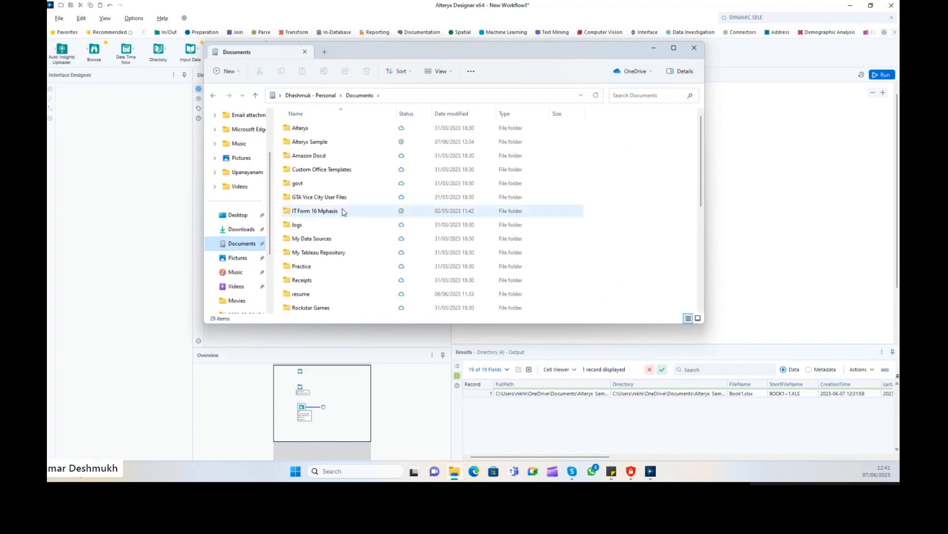
{"action": "double_click", "coordinate": [326, 142]}
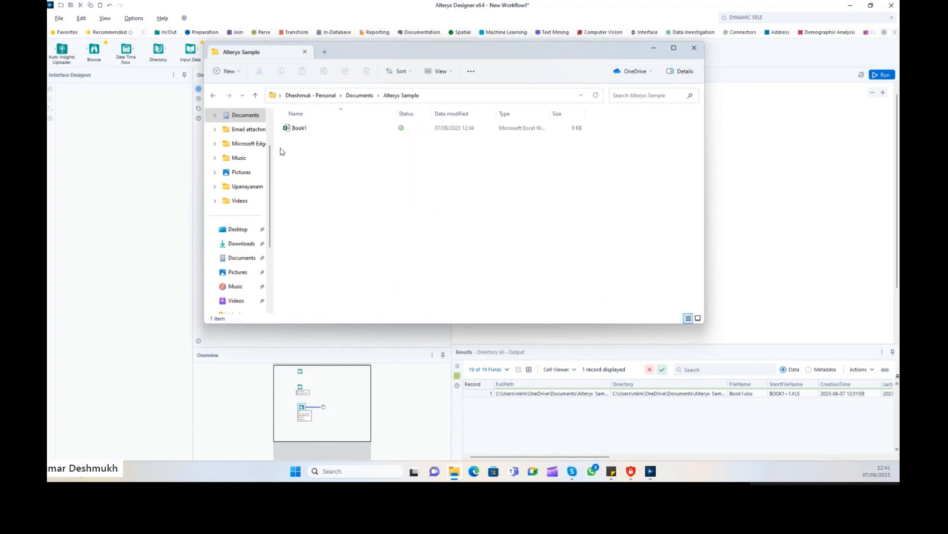
{"action": "left_click", "coordinate": [674, 48]}
{"action": "left_click", "coordinate": [287, 49]}
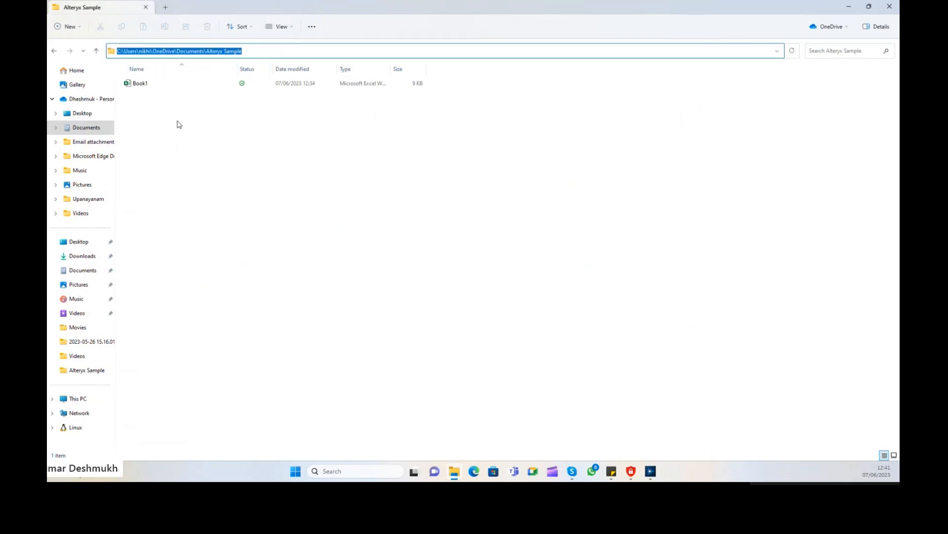
{"action": "left_click", "coordinate": [156, 100]}
Sort the folder's files by type and size, then minimize File Explorer.
{"action": "left_click", "coordinate": [145, 85]}
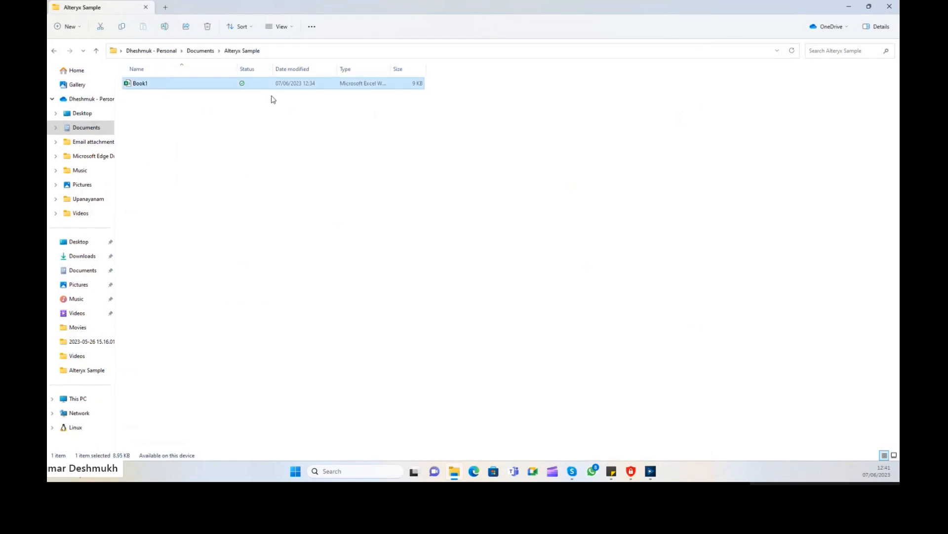
{"action": "left_click", "coordinate": [291, 73]}
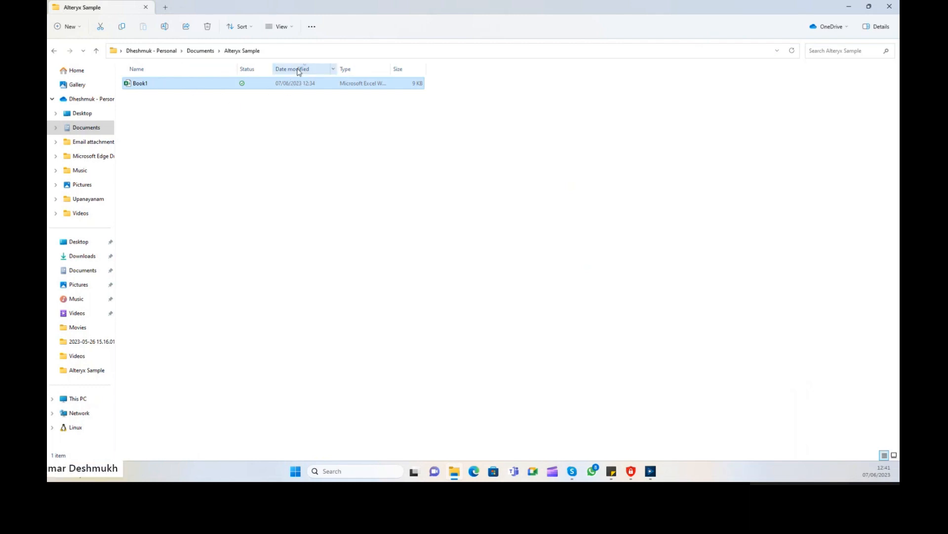
{"action": "left_click", "coordinate": [354, 72]}
{"action": "left_click", "coordinate": [401, 69]}
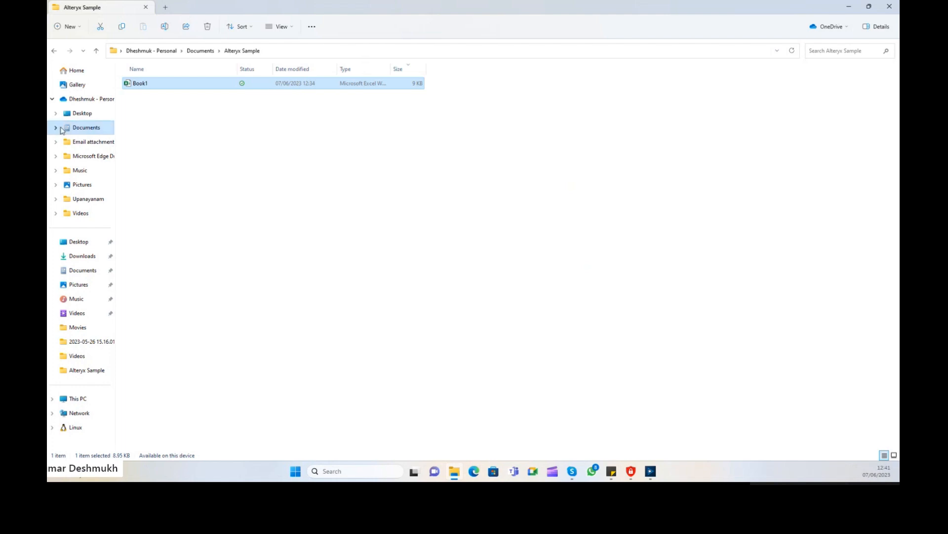
{"action": "left_click", "coordinate": [176, 123]}
{"action": "left_click", "coordinate": [849, 7]}
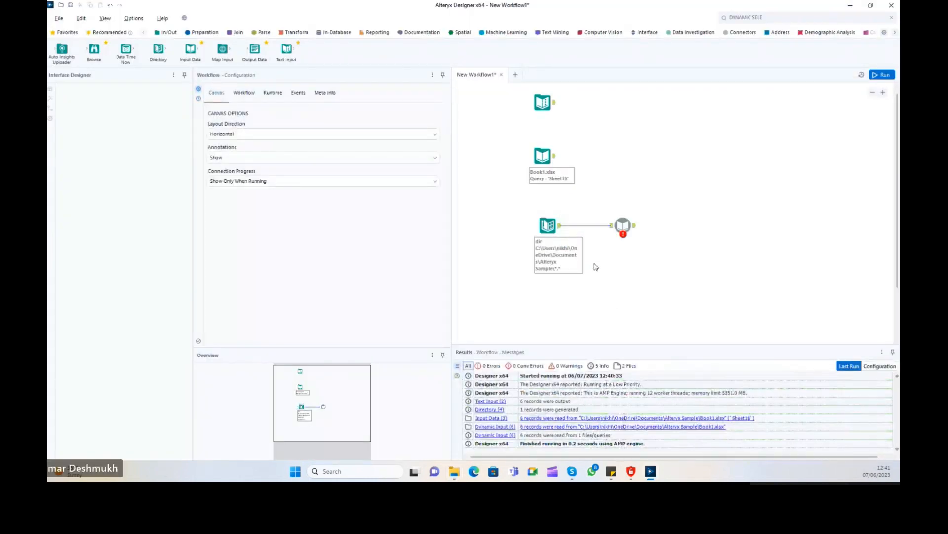
Scroll through the Directory tool's file attribute columns in Results, then return to the Alteryx Sample folder.
{"action": "left_click", "coordinate": [554, 223]}
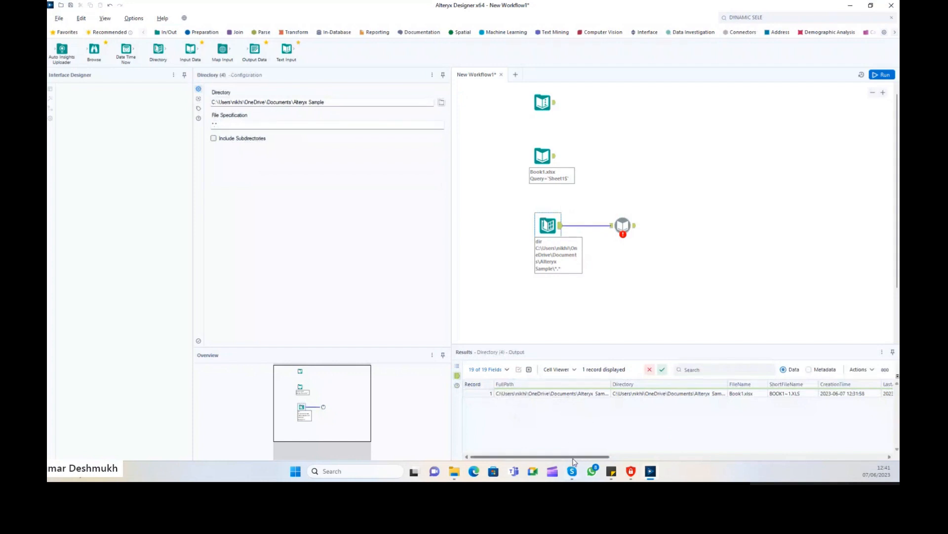
{"action": "left_click_drag", "start_coordinate": [570, 458], "coordinate": [825, 452]}
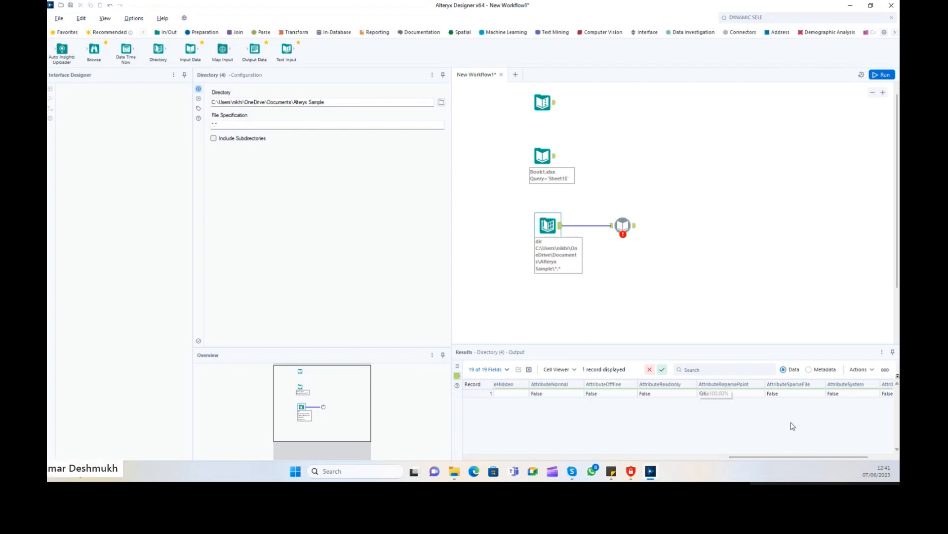
{"action": "left_click_drag", "start_coordinate": [762, 460], "coordinate": [745, 461]}
{"action": "key", "text": "alt+Tab"}
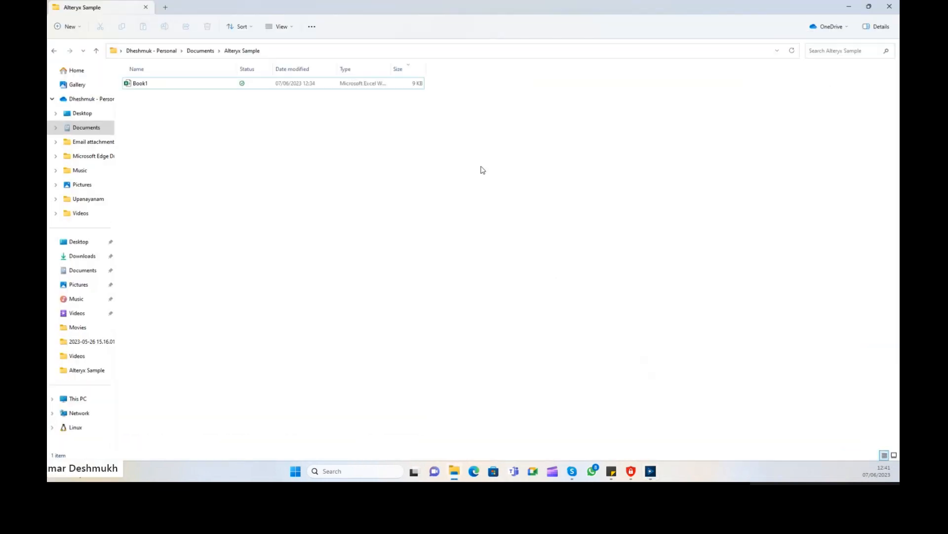
Add Date created, Authors, Categories, Tags and Title columns to the folder listing.
{"action": "right_click", "coordinate": [445, 72]}
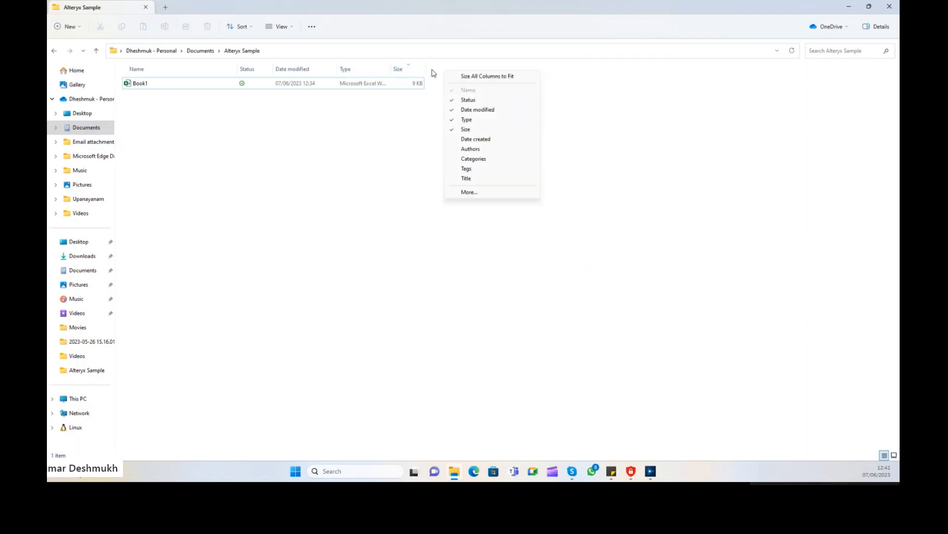
{"action": "left_click", "coordinate": [475, 139]}
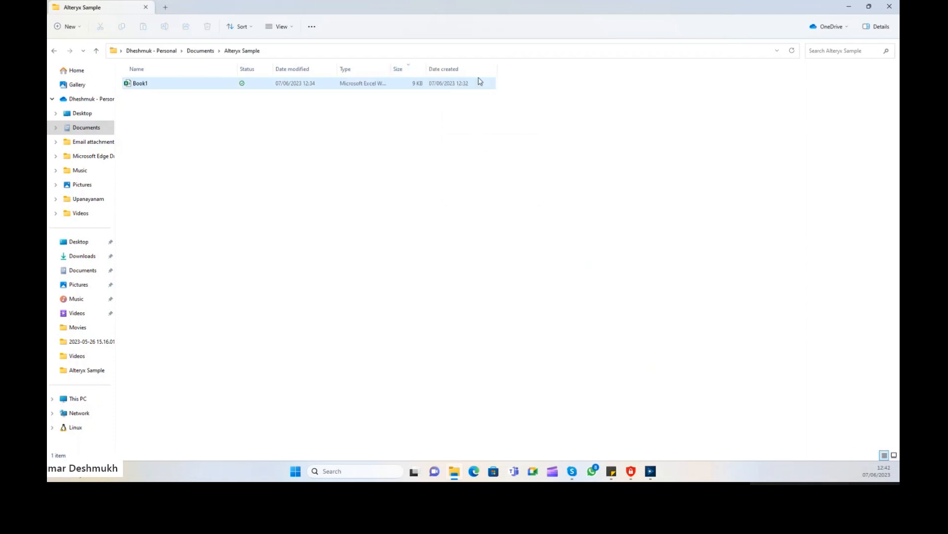
{"action": "right_click", "coordinate": [519, 71]}
{"action": "left_click", "coordinate": [544, 147]}
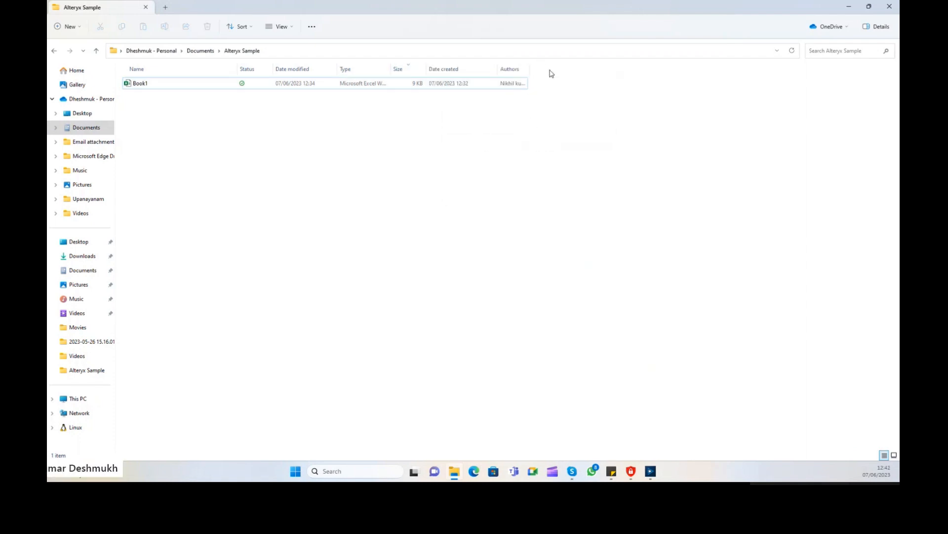
{"action": "right_click", "coordinate": [550, 74]}
{"action": "left_click", "coordinate": [576, 159]}
{"action": "right_click", "coordinate": [602, 70]}
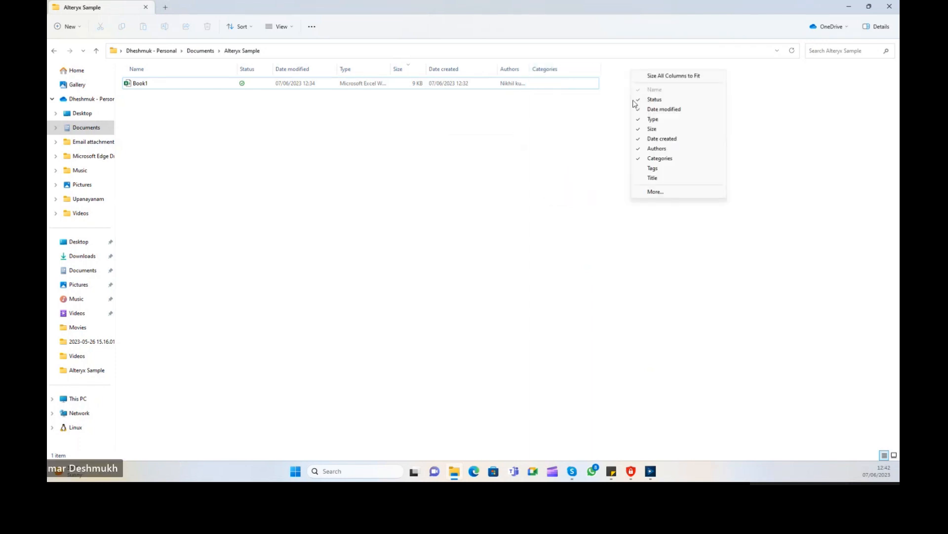
{"action": "left_click", "coordinate": [654, 169]}
{"action": "right_click", "coordinate": [641, 67]}
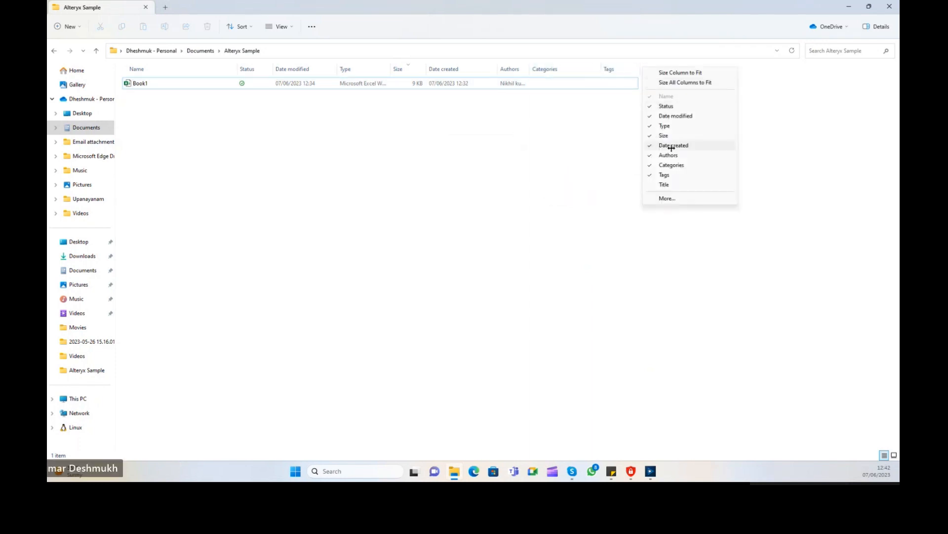
{"action": "left_click", "coordinate": [663, 185]}
Through More..., turn on the #, 35mm focal length, Album, Anniversary and Assistant's name columns.
{"action": "right_click", "coordinate": [716, 67]}
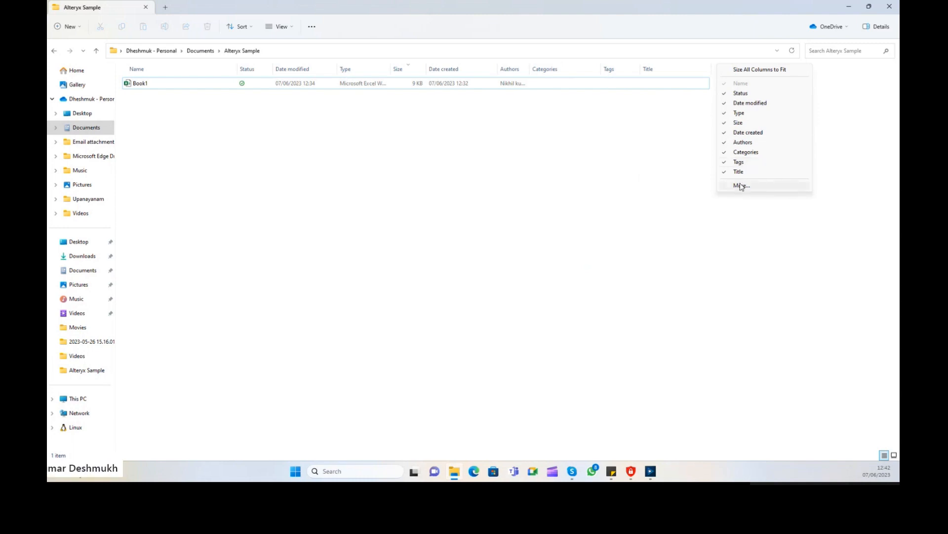
{"action": "left_click", "coordinate": [742, 185]}
{"action": "scroll", "coordinate": [499, 196], "scroll_direction": "down", "scroll_amount": 15}
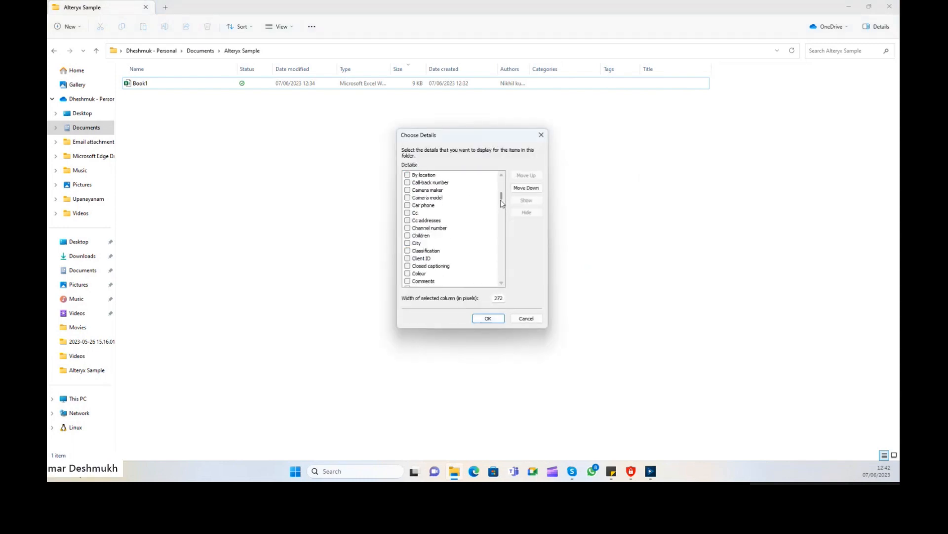
{"action": "scroll", "coordinate": [503, 197], "scroll_direction": "up", "scroll_amount": 10}
{"action": "scroll", "coordinate": [504, 192], "scroll_direction": "up", "scroll_amount": 4}
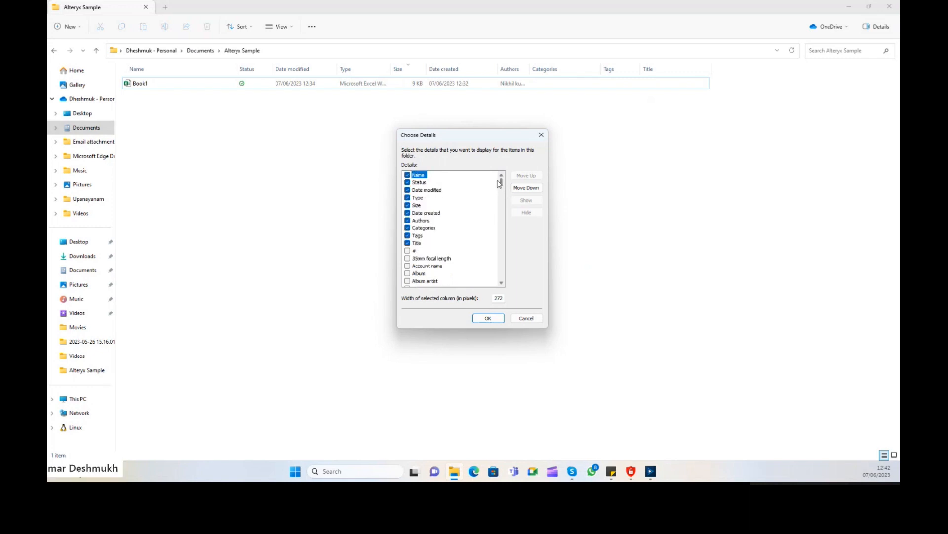
{"action": "left_click", "coordinate": [408, 251]}
{"action": "left_click", "coordinate": [408, 257]}
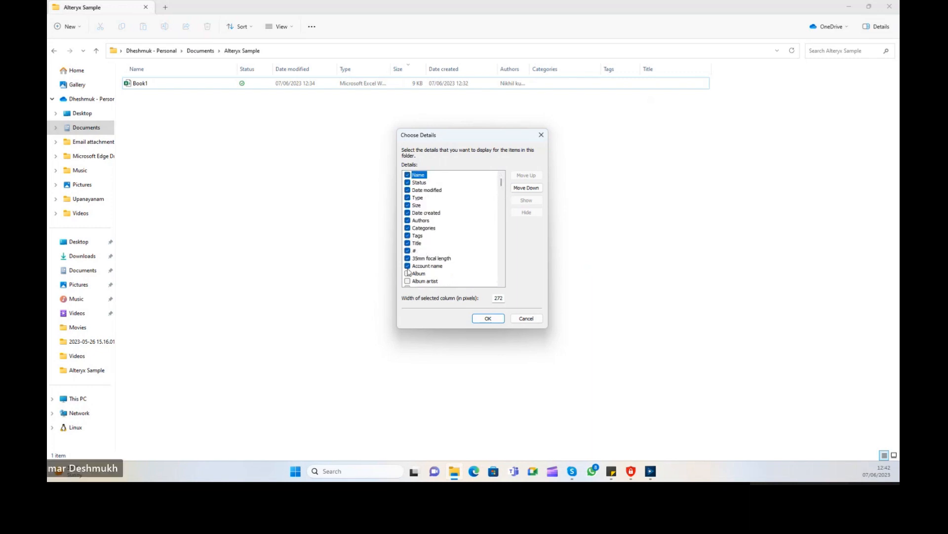
{"action": "left_click", "coordinate": [408, 273]}
{"action": "scroll", "coordinate": [451, 252], "scroll_direction": "down", "scroll_amount": 1}
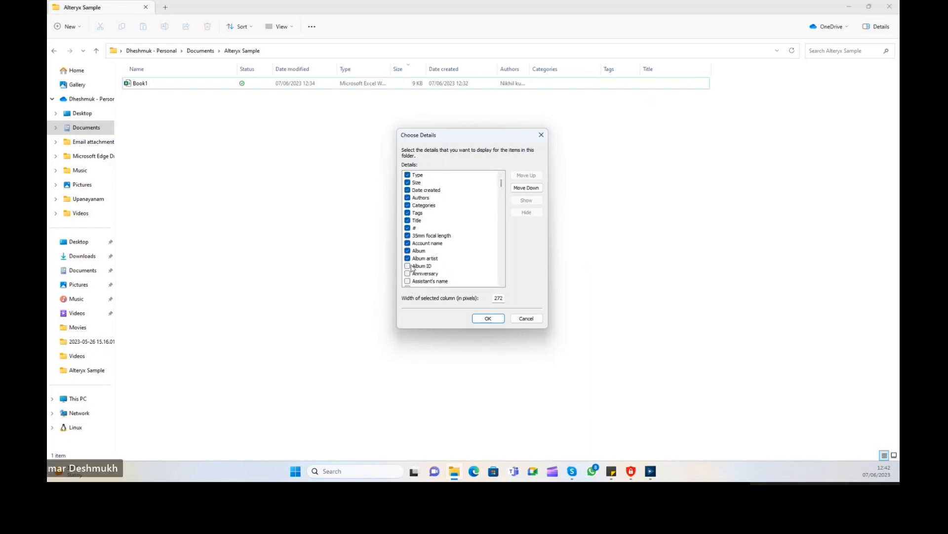
{"action": "left_click", "coordinate": [408, 274]}
{"action": "left_click", "coordinate": [407, 281]}
{"action": "left_click", "coordinate": [487, 318]}
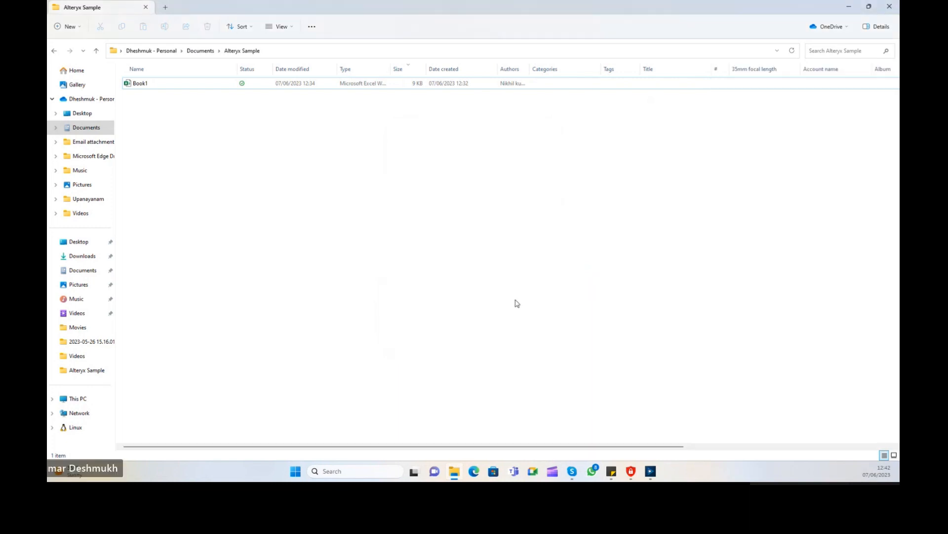
Scroll across the widened listing, then close File Explorer.
{"action": "left_click_drag", "start_coordinate": [527, 446], "coordinate": [817, 449]}
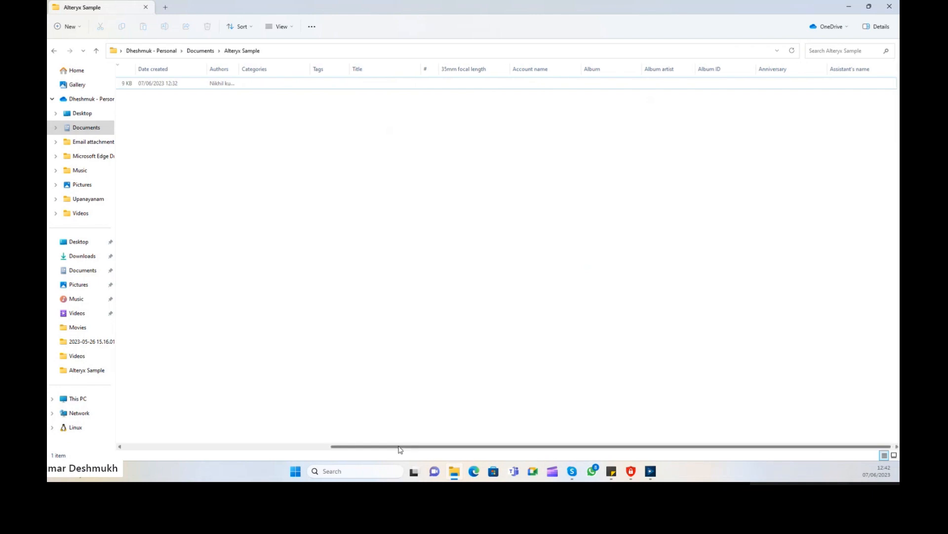
{"action": "left_click_drag", "start_coordinate": [423, 448], "coordinate": [212, 448]}
{"action": "left_click", "coordinate": [889, 6]}
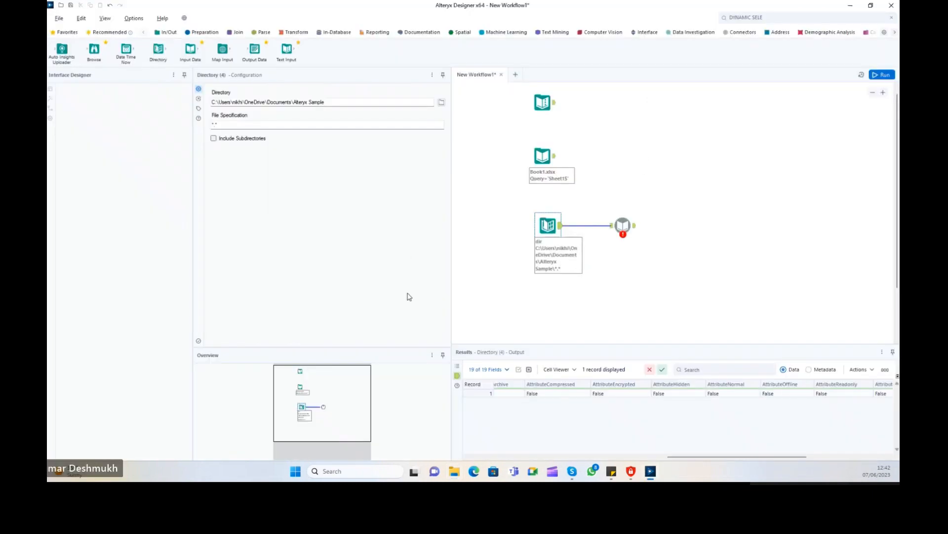
Select the Dynamic Input tool, run the workflow with Ctrl+R, then select the Directory tool.
{"action": "left_click", "coordinate": [625, 228]}
{"action": "key", "text": "ctrl+r"}
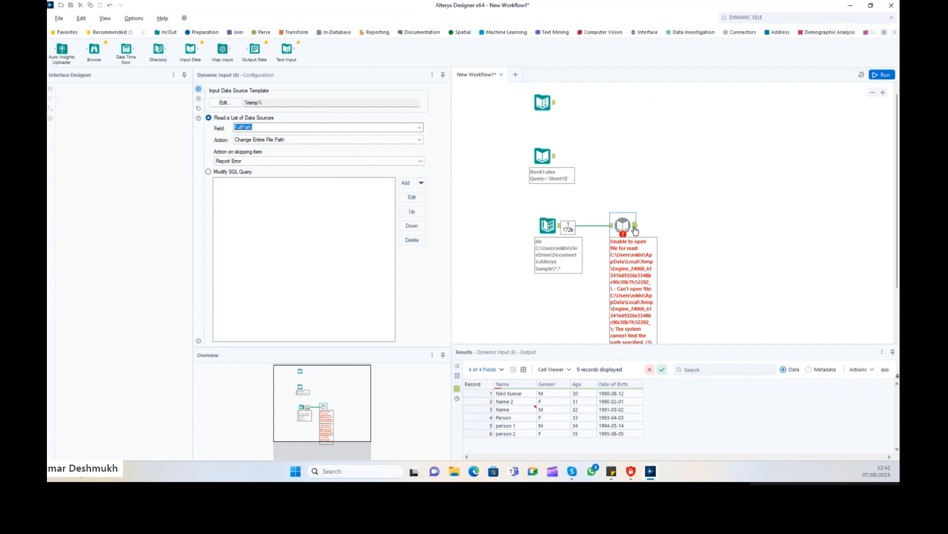
{"action": "left_click", "coordinate": [552, 234]}
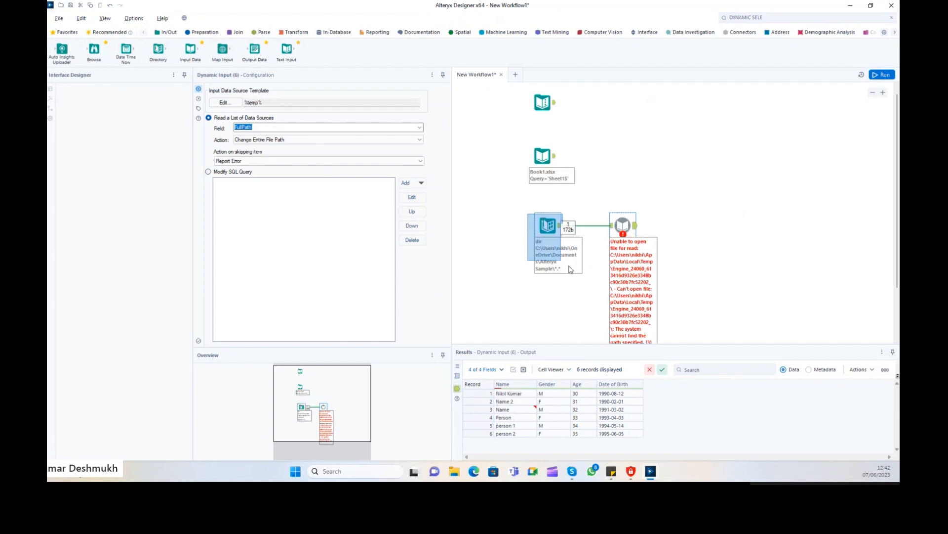
Inspect the top input tools, ending on the Book1.xlsx input's Sheet1$ six-record preview.
{"action": "left_click", "coordinate": [543, 105]}
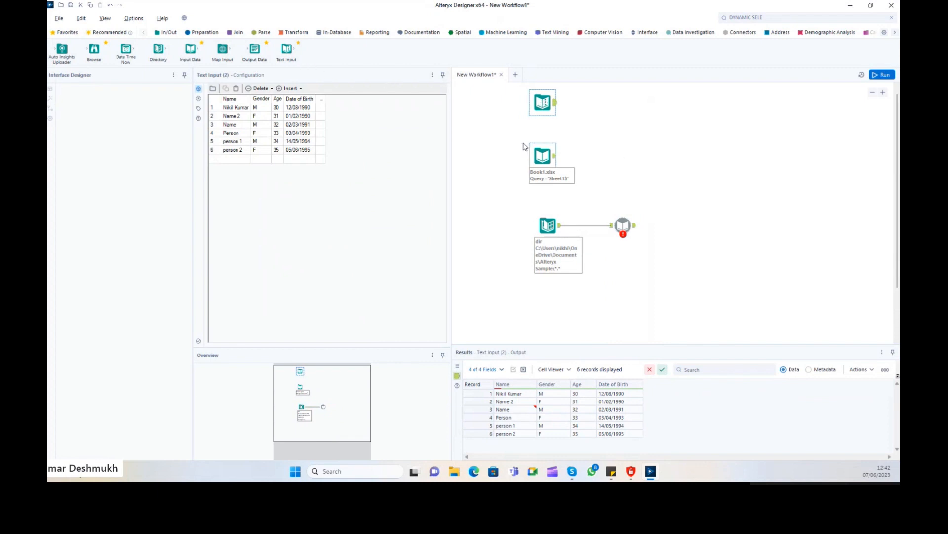
{"action": "left_click_drag", "start_coordinate": [503, 102], "coordinate": [531, 294]}
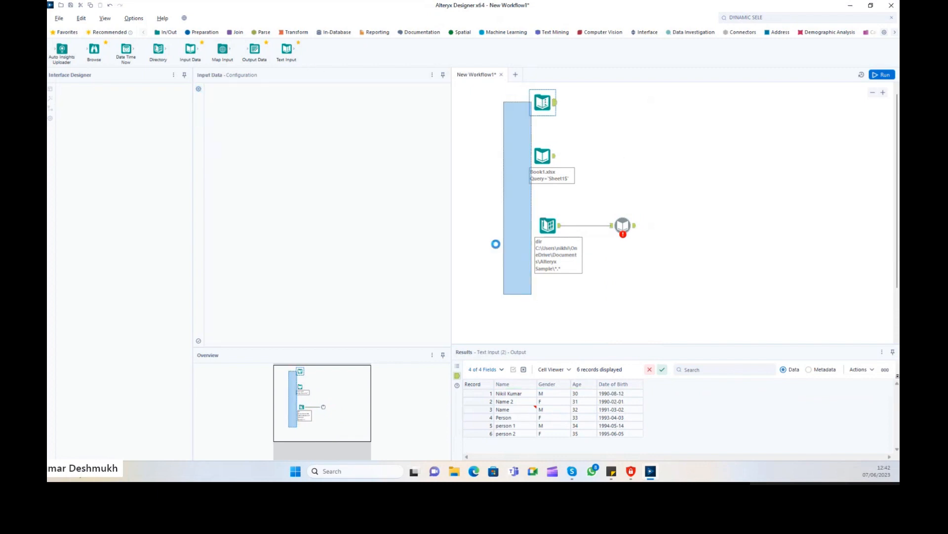
{"action": "left_click", "coordinate": [545, 104]}
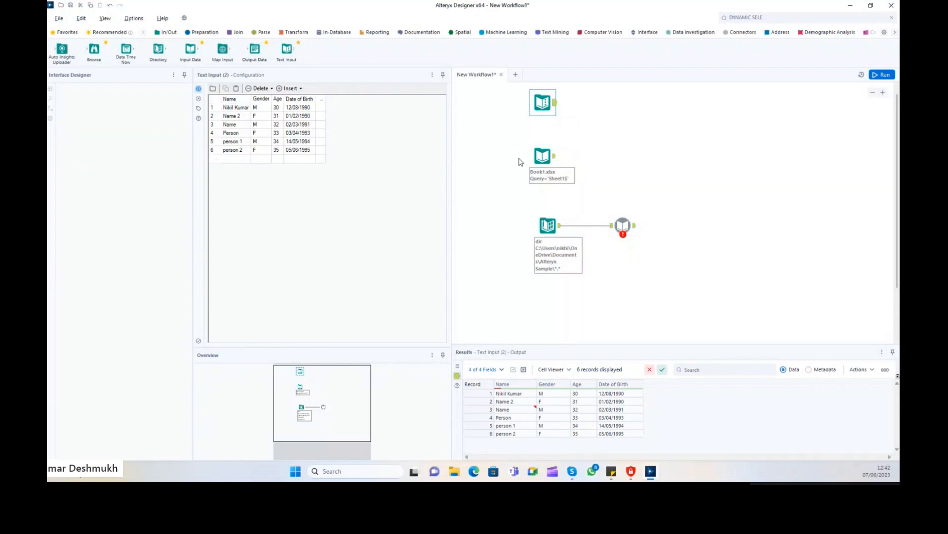
{"action": "left_click", "coordinate": [543, 156]}
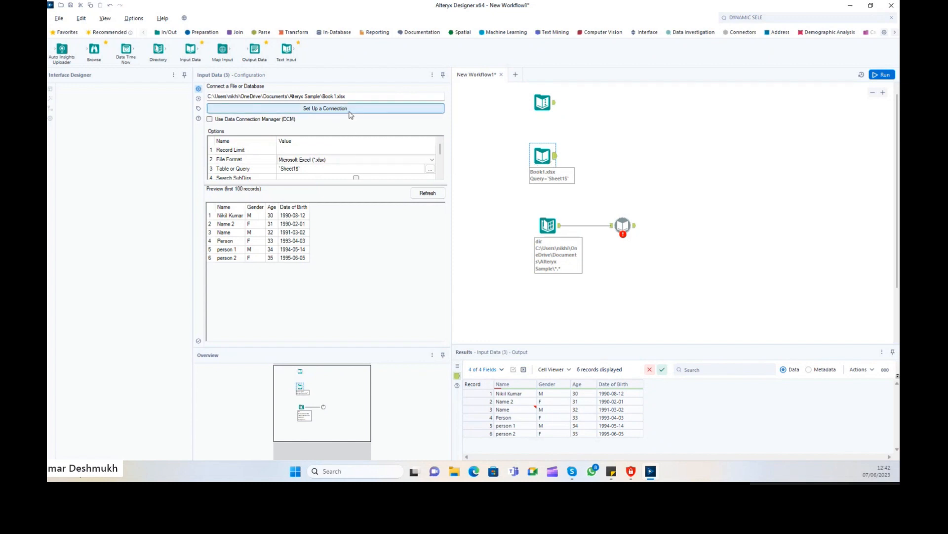
{"action": "left_click", "coordinate": [407, 112]}
{"action": "left_click", "coordinate": [225, 122]}
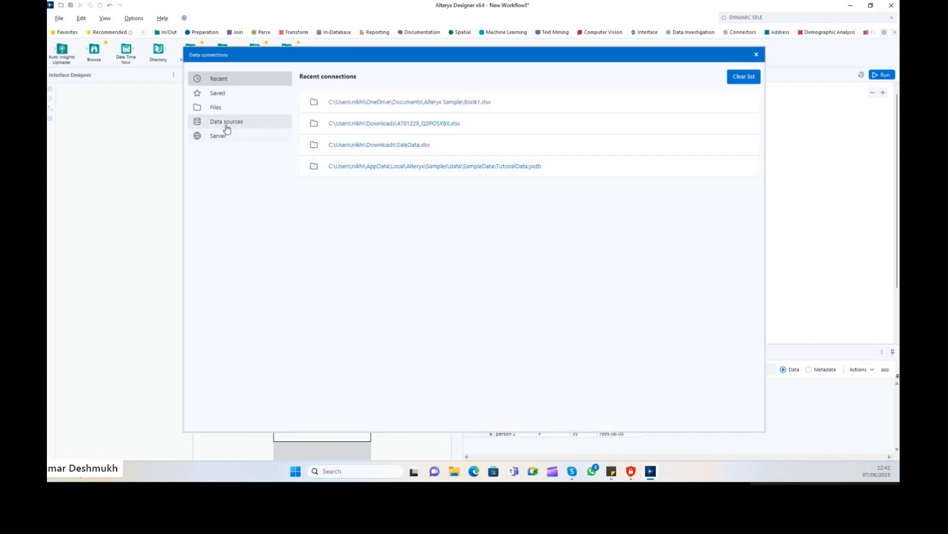
{"action": "left_click", "coordinate": [227, 141]}
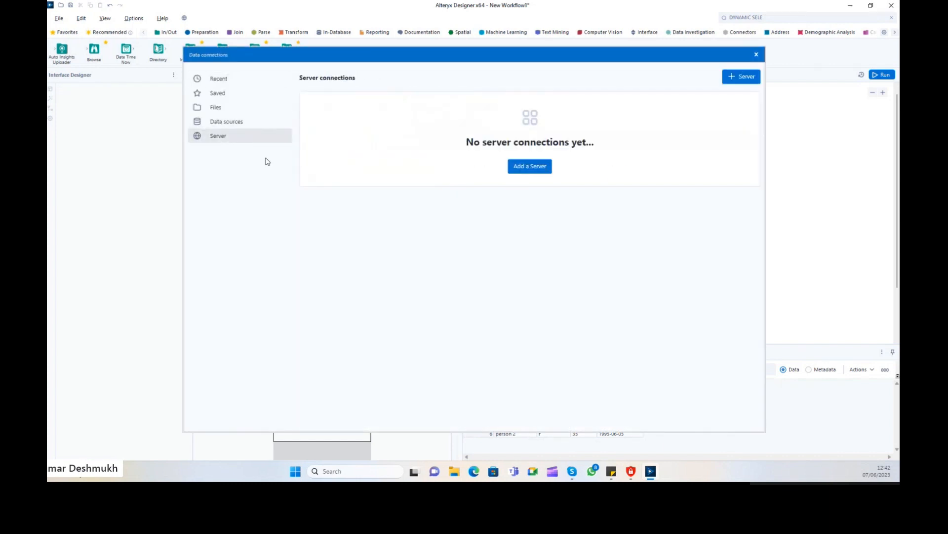
{"action": "left_click", "coordinate": [548, 171]}
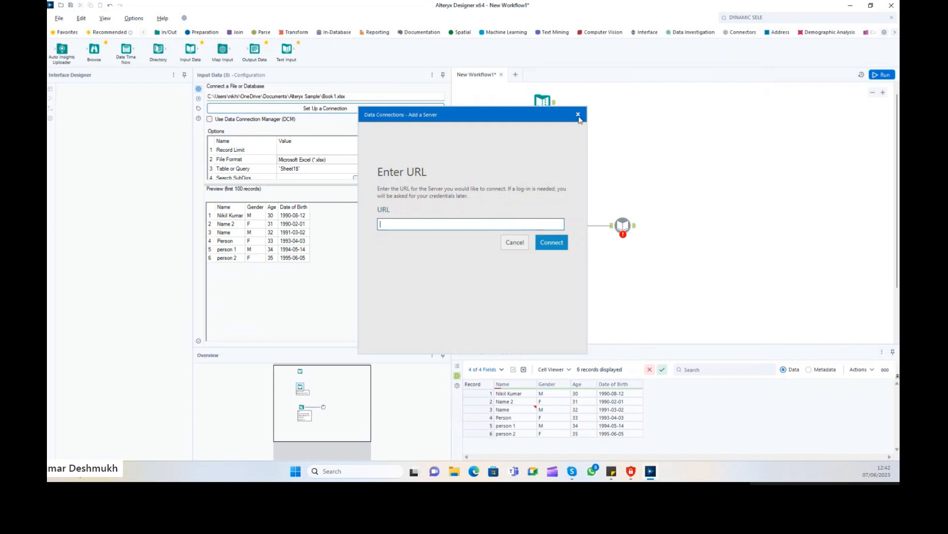
{"action": "left_click", "coordinate": [578, 115]}
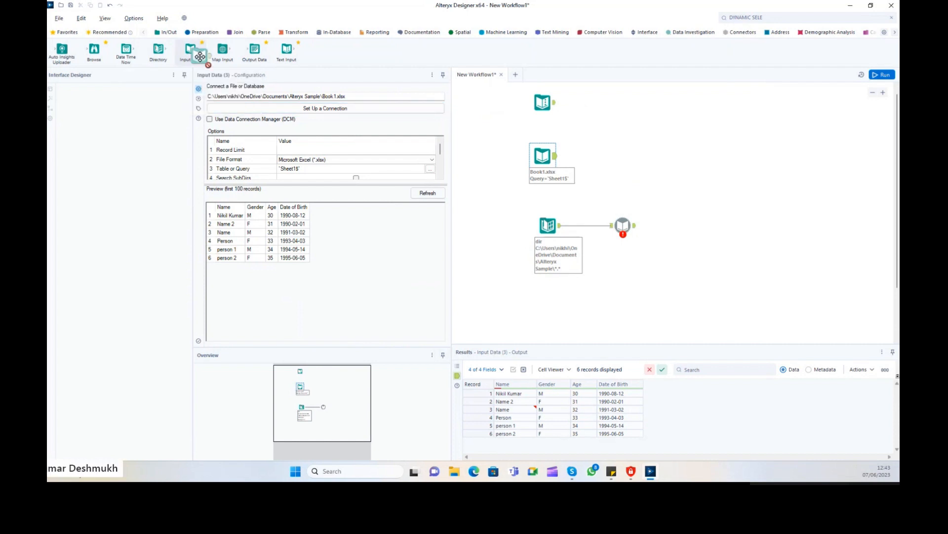
{"action": "left_click", "coordinate": [310, 109]}
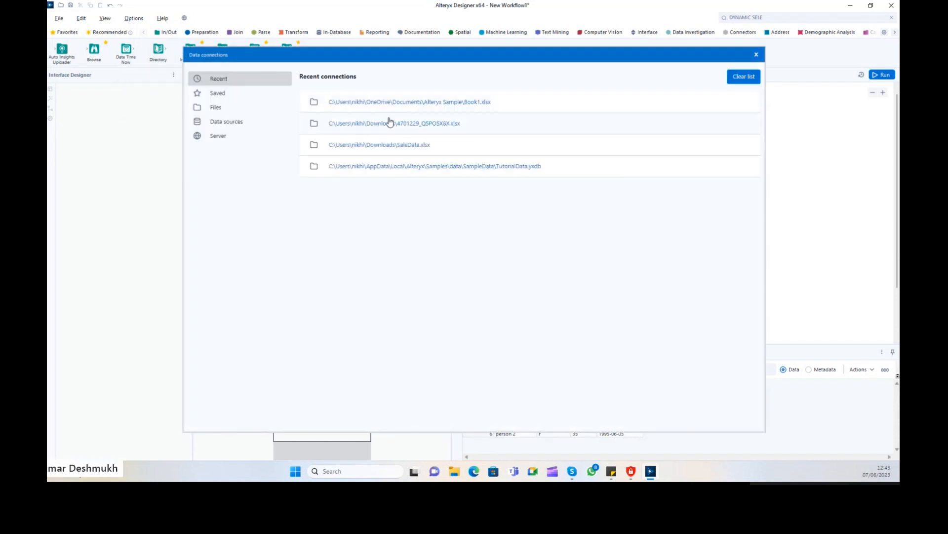
{"action": "left_click", "coordinate": [286, 113]}
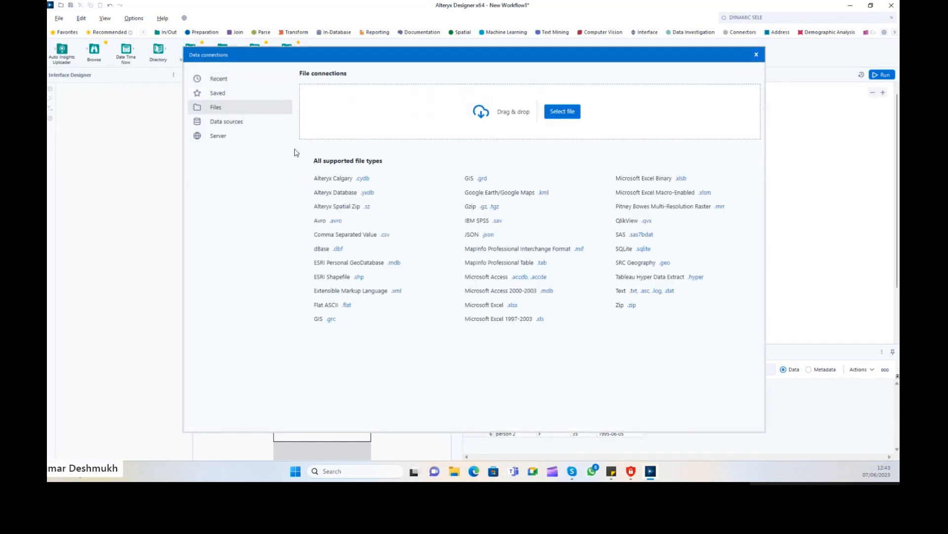
{"action": "left_click_drag", "start_coordinate": [295, 152], "coordinate": [552, 353]}
{"action": "left_click", "coordinate": [237, 140]}
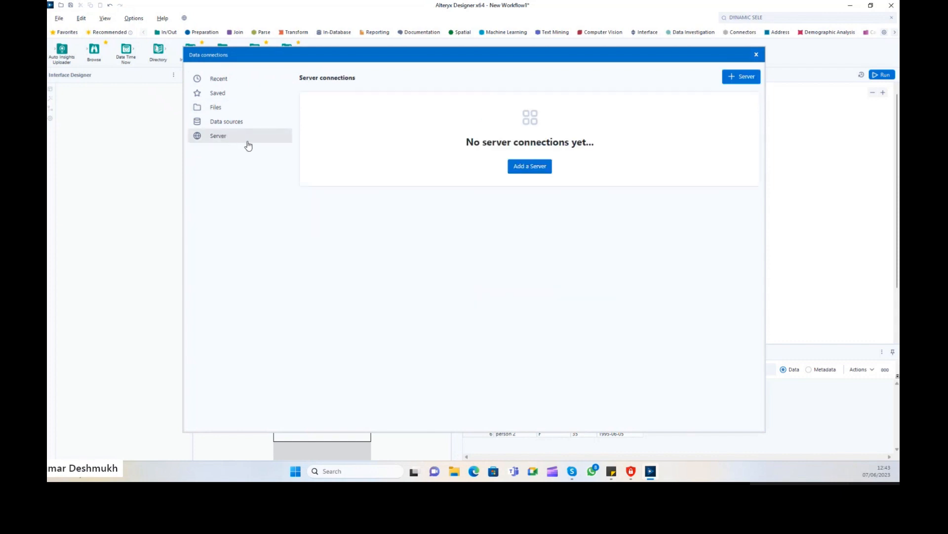
{"action": "left_click", "coordinate": [237, 124]}
{"action": "left_click_drag", "start_coordinate": [314, 143], "coordinate": [676, 412]}
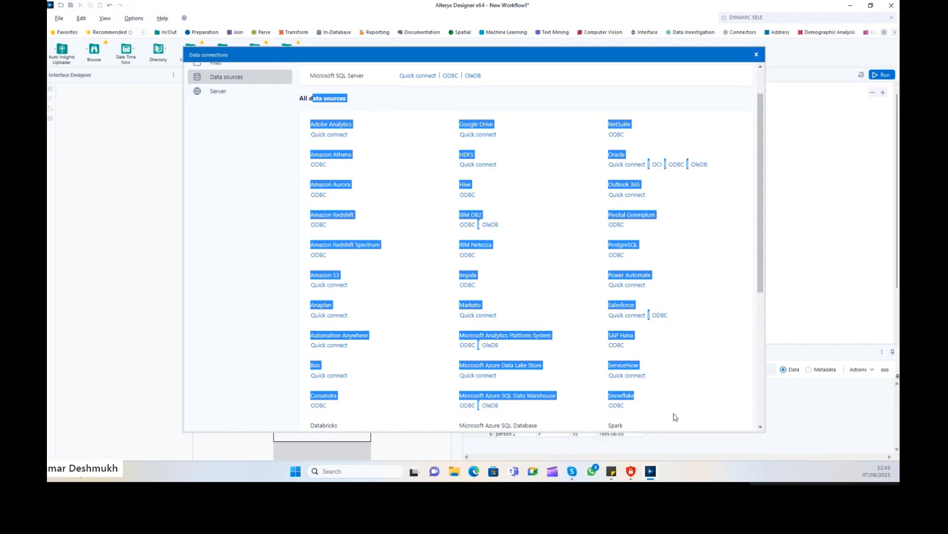
{"action": "scroll", "coordinate": [676, 417], "scroll_direction": "up", "scroll_amount": 2}
{"action": "left_click_drag", "start_coordinate": [762, 217], "coordinate": [711, 269]}
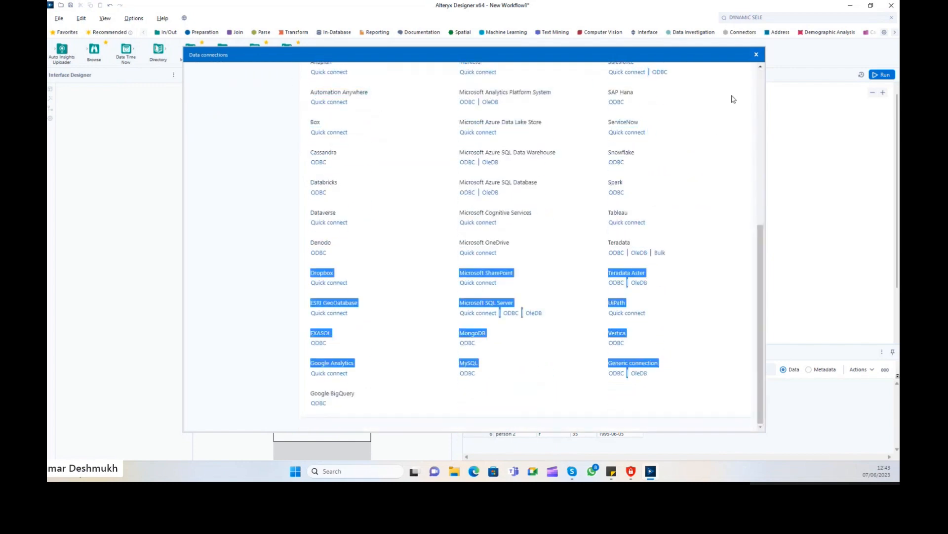
{"action": "left_click", "coordinate": [757, 55]}
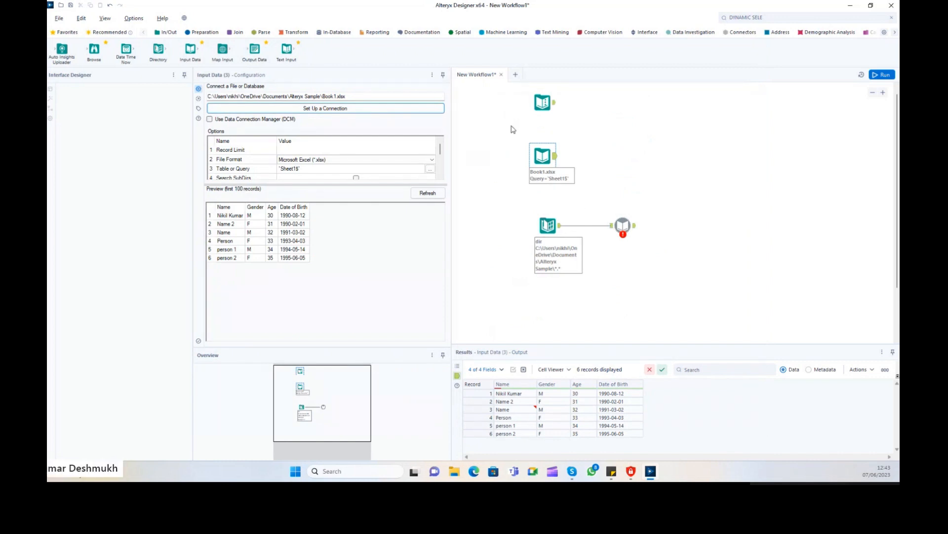
Place a Date Time Now tool on the canvas below the Directory branch.
{"action": "mouse_move", "coordinate": [510, 93]}
{"action": "left_mouse_down"}
{"action": "mouse_move", "coordinate": [571, 317]}
{"action": "mouse_move", "coordinate": [674, 313]}
{"action": "mouse_move", "coordinate": [692, 298]}
{"action": "mouse_move", "coordinate": [698, 306]}
{"action": "left_mouse_up"}
{"action": "left_click_drag", "start_coordinate": [499, 85], "coordinate": [653, 312]}
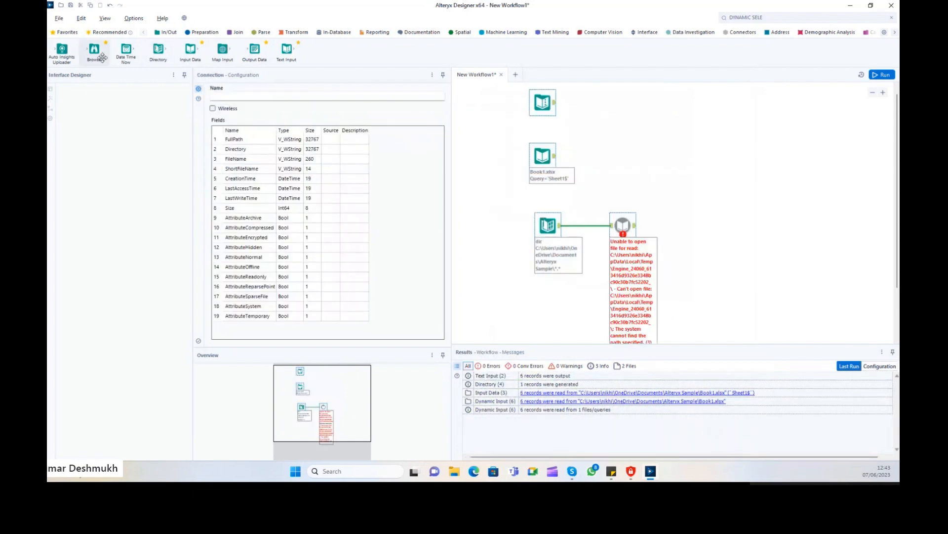
{"action": "left_click_drag", "start_coordinate": [126, 50], "coordinate": [555, 311]}
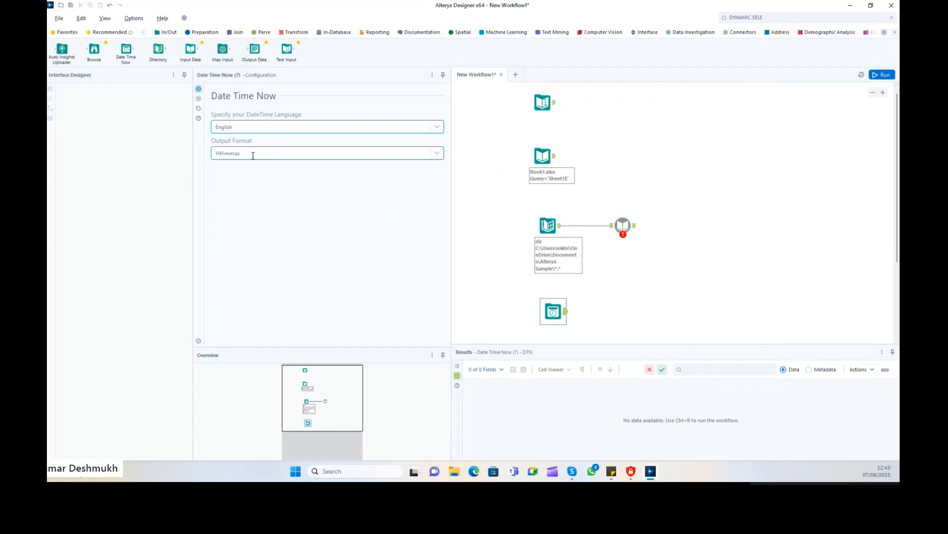
{"action": "left_click_drag", "start_coordinate": [554, 314], "coordinate": [553, 298]}
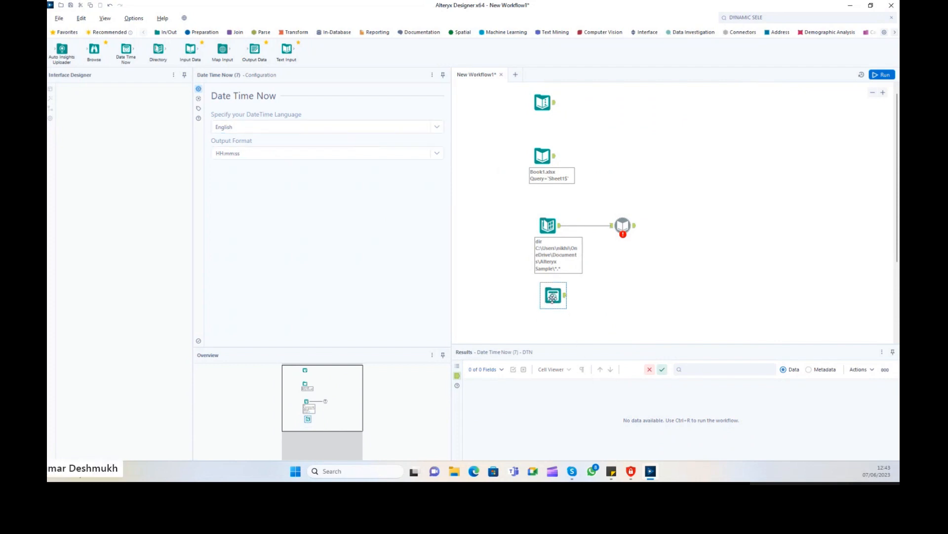
Run the workflow and check the Date Time Now output of 12:43:35.
{"action": "left_click", "coordinate": [882, 75]}
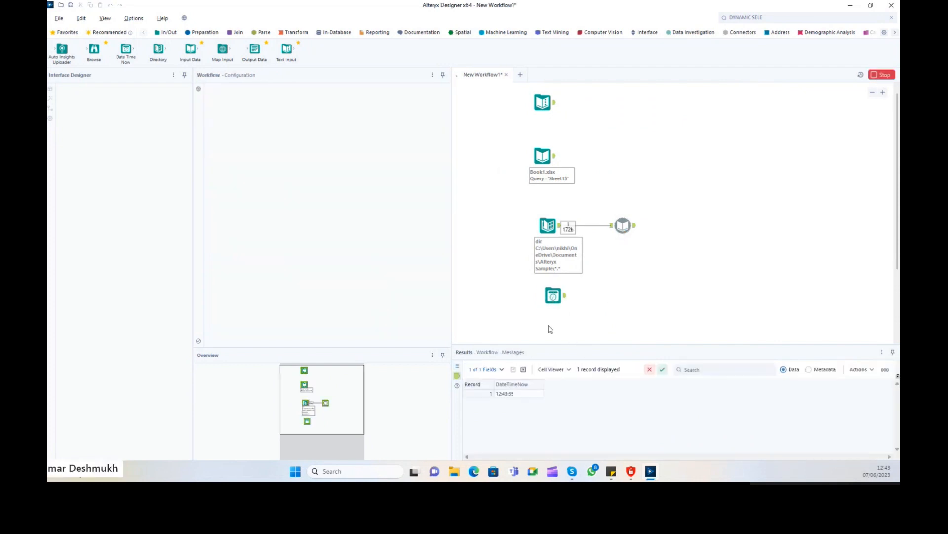
{"action": "left_click", "coordinate": [519, 394]}
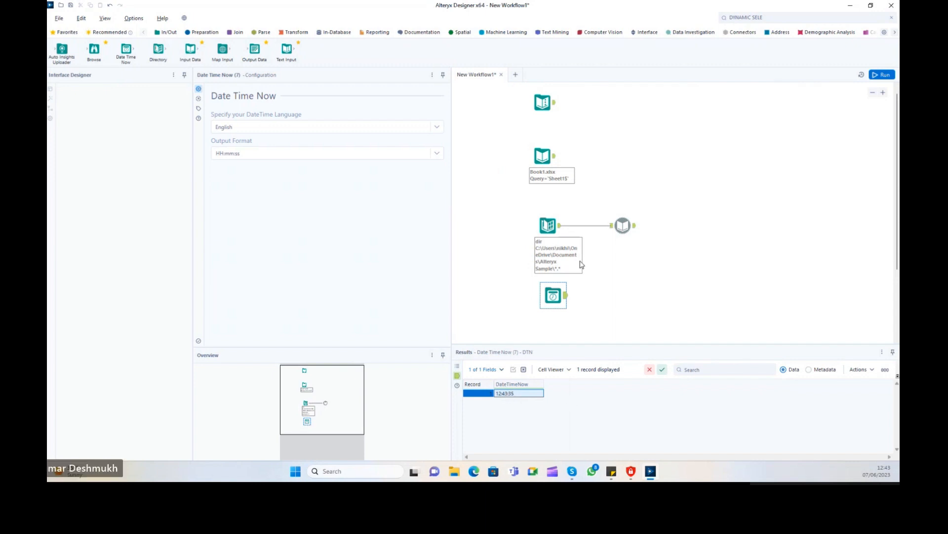
{"action": "left_click_drag", "start_coordinate": [553, 296], "coordinate": [548, 296]}
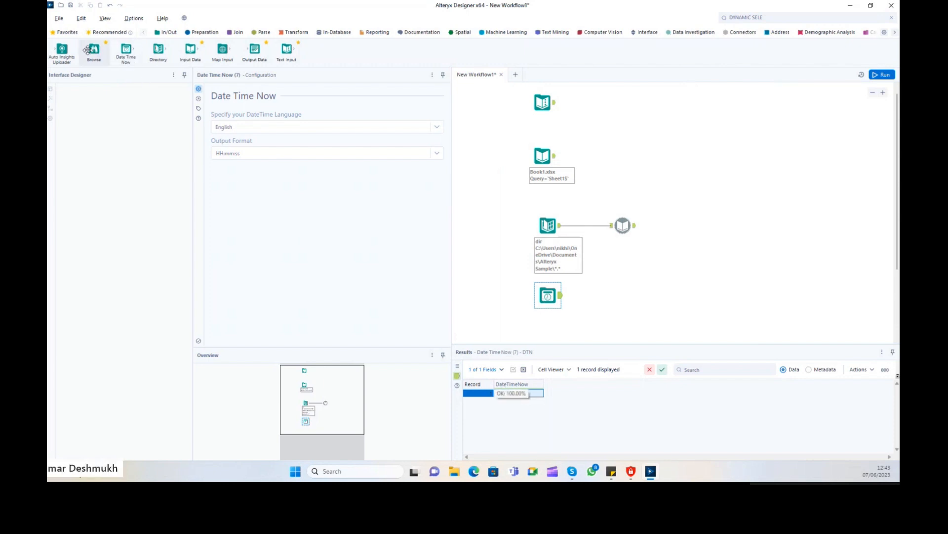
Connect Browse tools after the Book1.xlsx input, Dynamic Input and Date Time Now, then rerun with Ctrl+R.
{"action": "left_click_drag", "start_coordinate": [94, 49], "coordinate": [607, 156]}
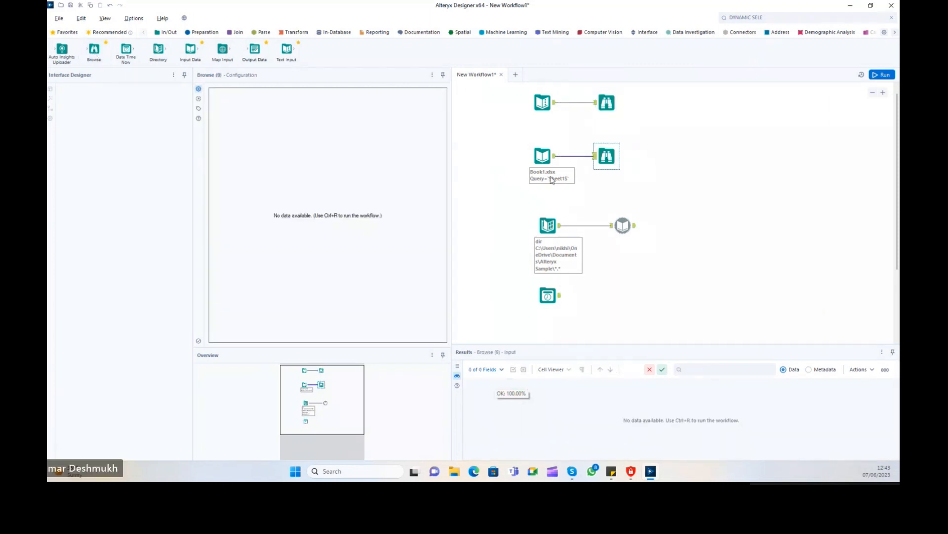
{"action": "left_click_drag", "start_coordinate": [94, 50], "coordinate": [691, 229]}
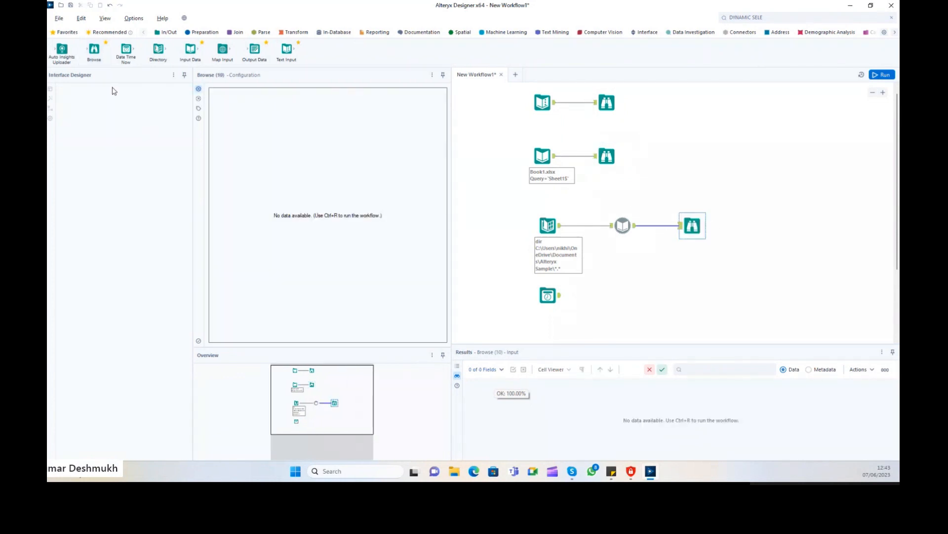
{"action": "left_click_drag", "start_coordinate": [94, 49], "coordinate": [616, 290]}
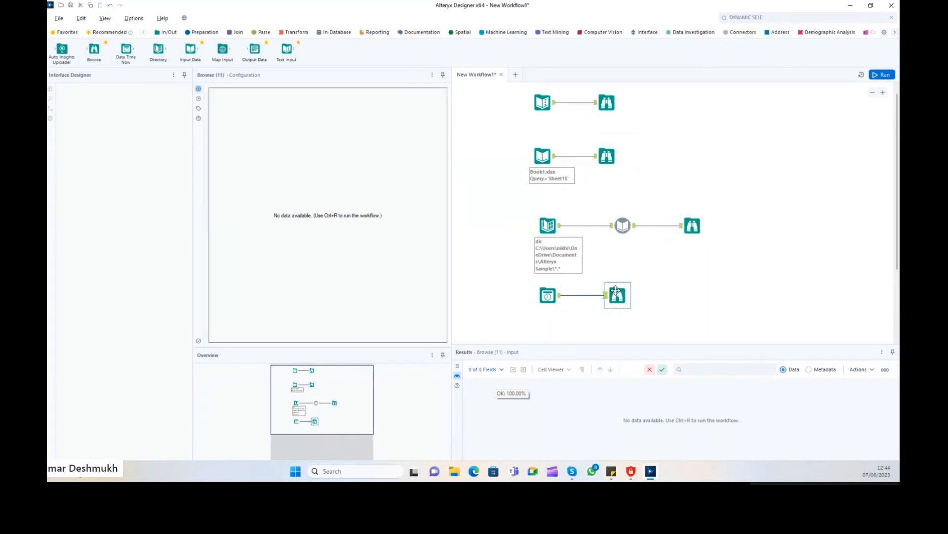
{"action": "left_click", "coordinate": [636, 231]}
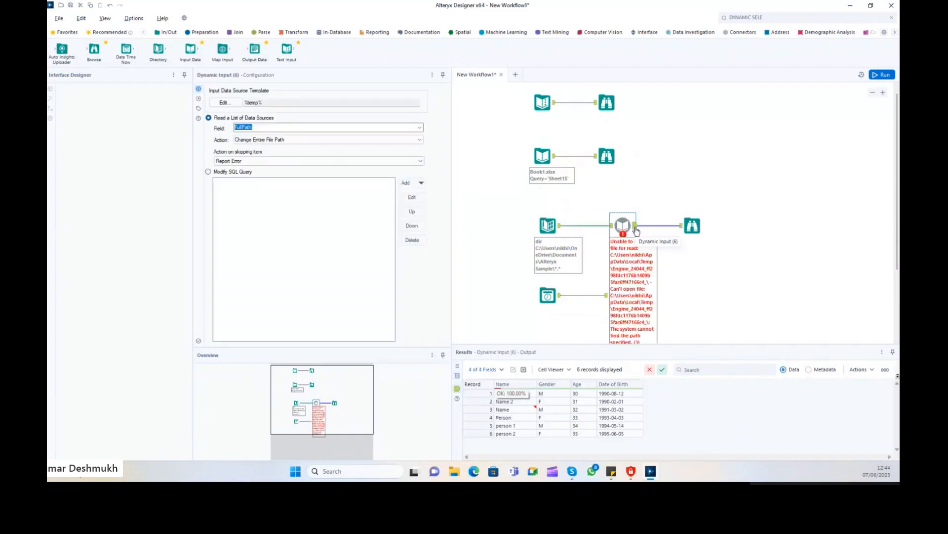
{"action": "left_click", "coordinate": [608, 157]}
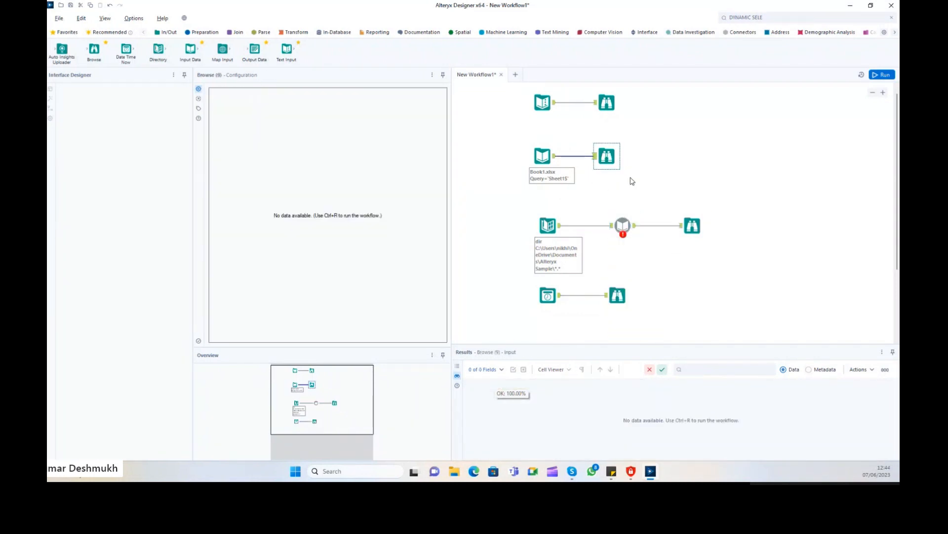
{"action": "left_click", "coordinate": [697, 229]}
{"action": "key", "text": "ctrl+r"}
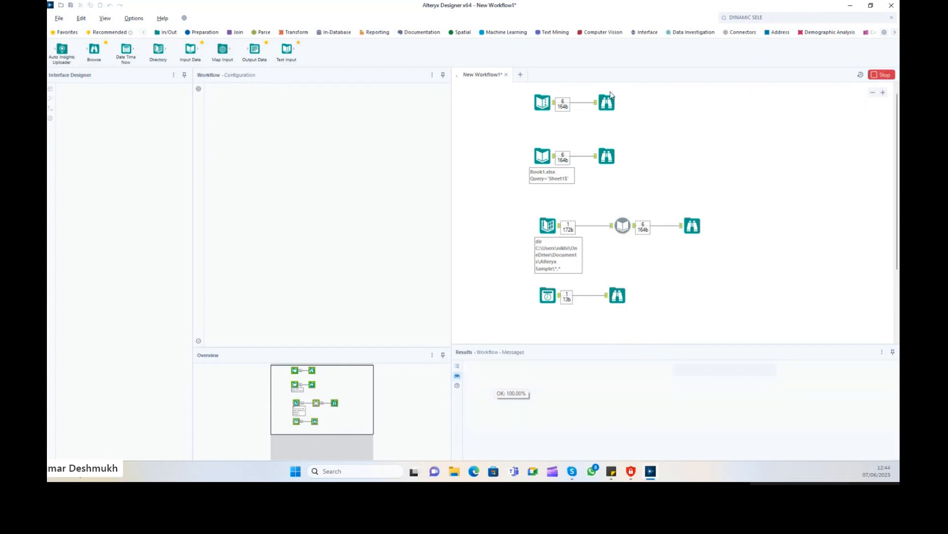
Open the top Browse tool's results with New Window (All Records).
{"action": "left_click", "coordinate": [608, 100]}
{"action": "left_click", "coordinate": [438, 93]}
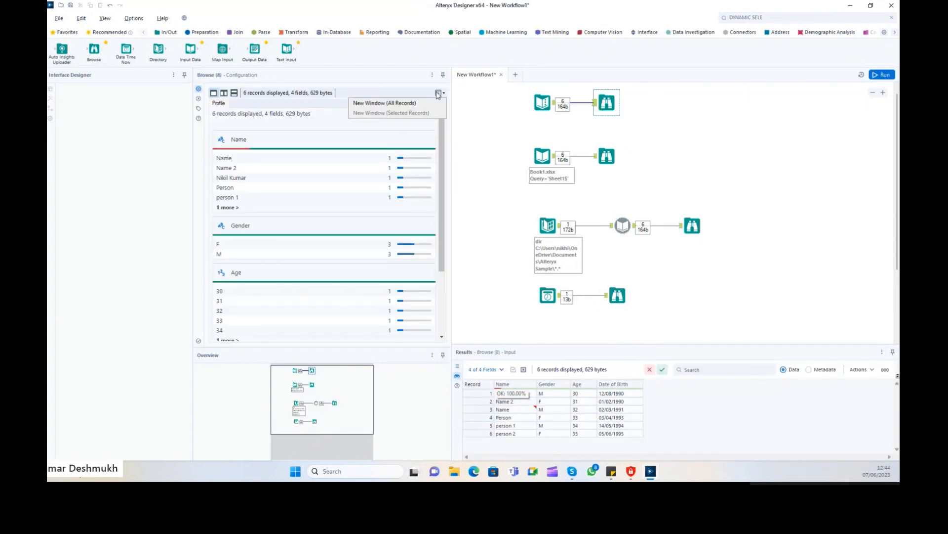
{"action": "left_click", "coordinate": [384, 103]}
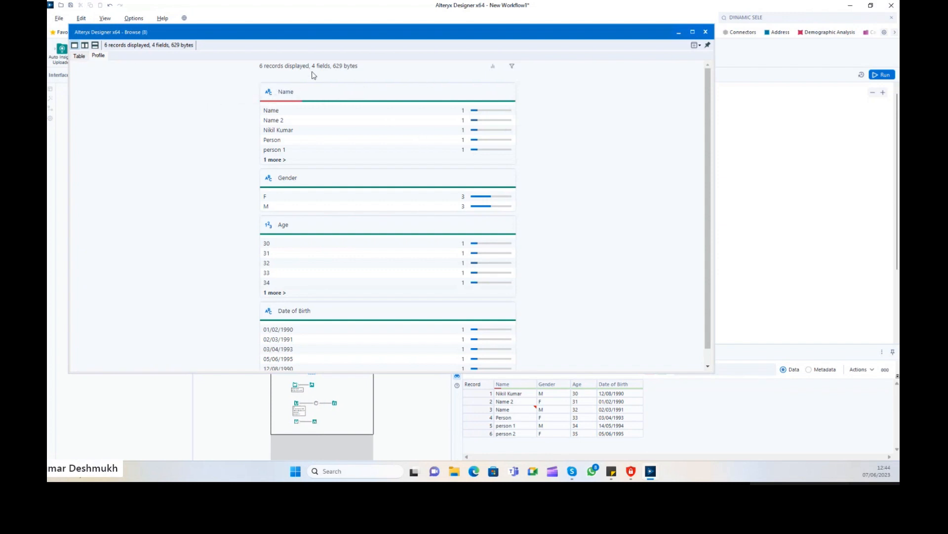
Review the Browse window's record summary, field count and size, and Date of Birth values.
{"action": "left_click_drag", "start_coordinate": [264, 69], "coordinate": [320, 65]}
{"action": "left_click", "coordinate": [264, 76]}
{"action": "left_click_drag", "start_coordinate": [262, 65], "coordinate": [310, 183]}
{"action": "left_click", "coordinate": [258, 83]}
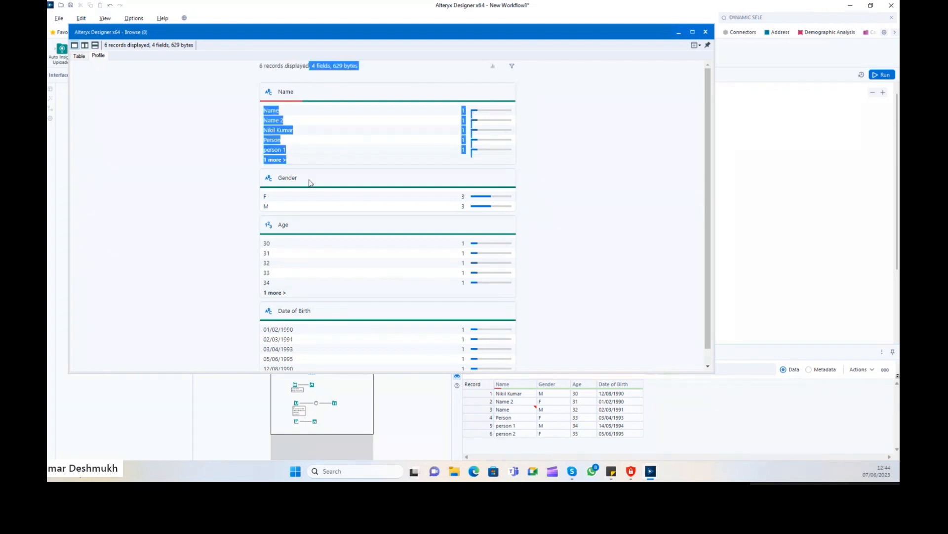
{"action": "left_click", "coordinate": [352, 83]}
{"action": "left_click_drag", "start_coordinate": [334, 65], "coordinate": [388, 75]}
{"action": "left_click", "coordinate": [367, 83]}
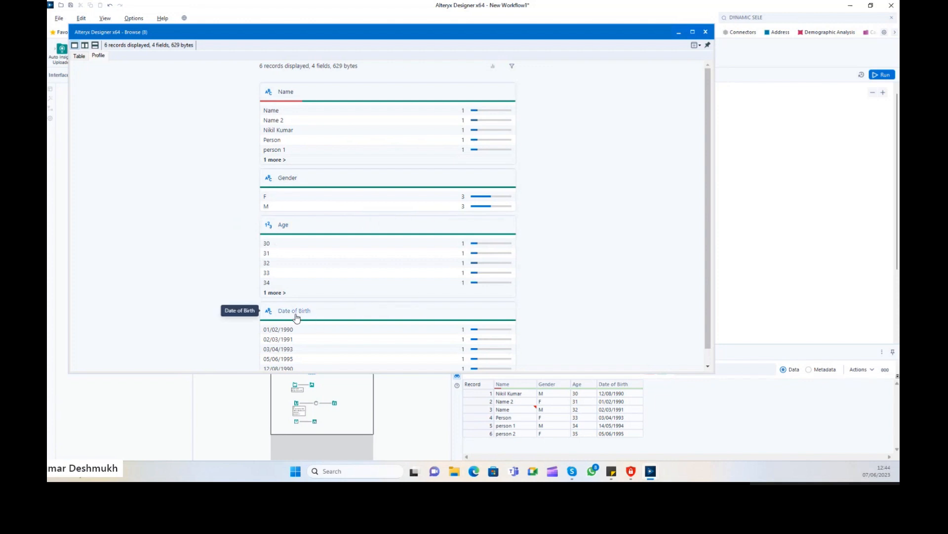
{"action": "scroll", "coordinate": [283, 319], "scroll_direction": "down", "scroll_amount": 1}
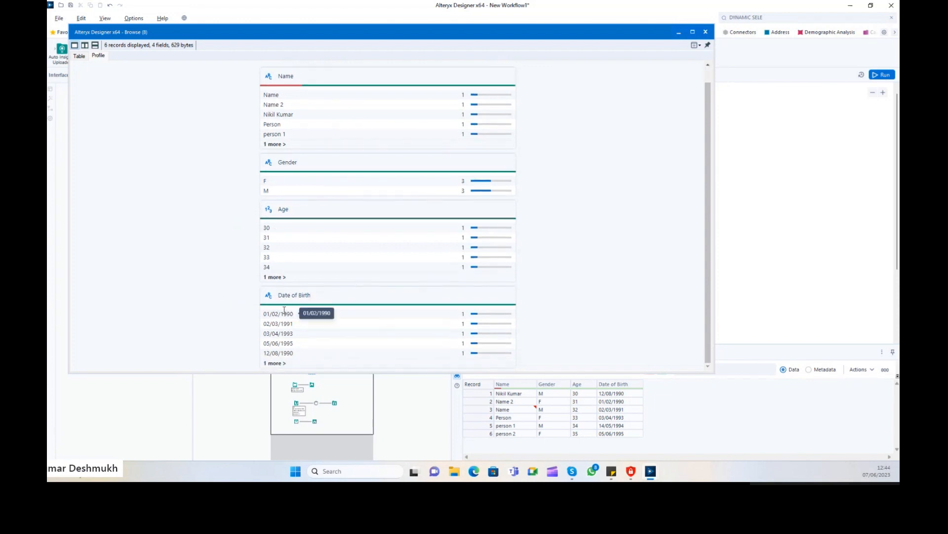
{"action": "left_click_drag", "start_coordinate": [264, 314], "coordinate": [301, 354]}
{"action": "left_click", "coordinate": [277, 356]}
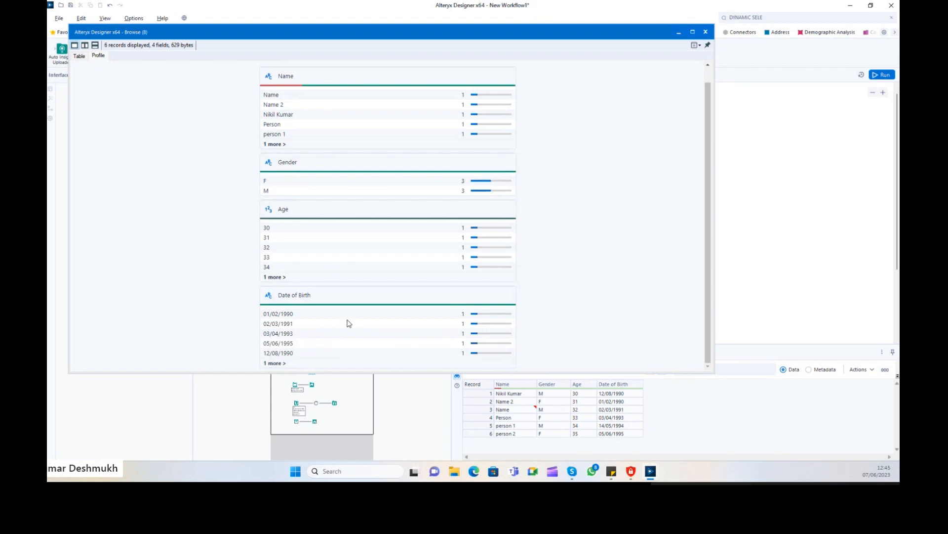
Close the maximized Browse window and shift all four tool chains slightly lower.
{"action": "left_click", "coordinate": [706, 32]}
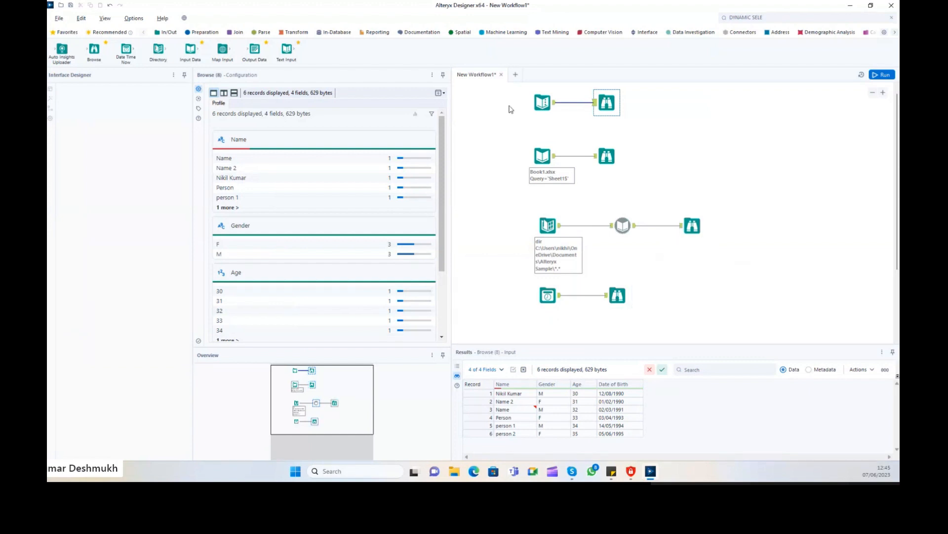
{"action": "left_click_drag", "start_coordinate": [510, 94], "coordinate": [707, 327]}
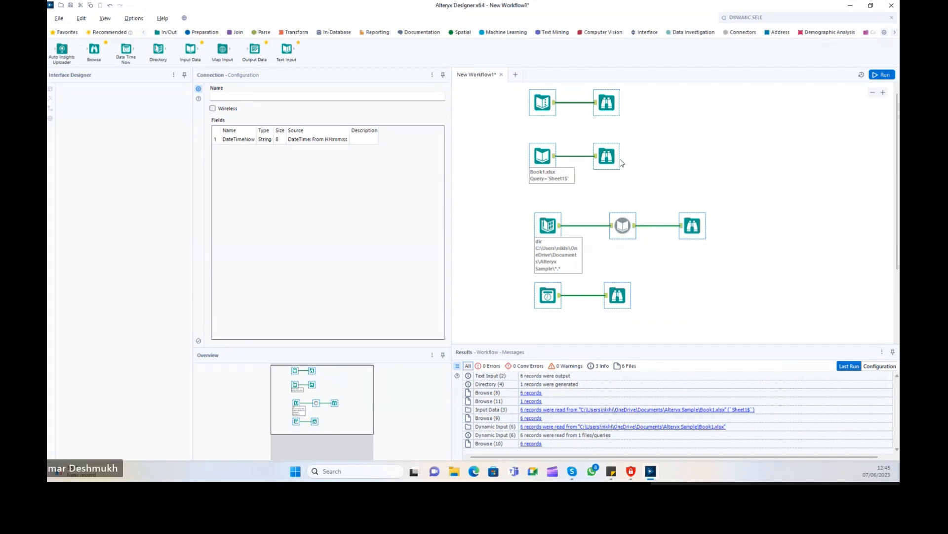
{"action": "mouse_move", "coordinate": [613, 158]}
{"action": "left_mouse_down"}
{"action": "mouse_move", "coordinate": [618, 190]}
{"action": "mouse_move", "coordinate": [608, 174]}
{"action": "left_mouse_up"}
{"action": "left_click", "coordinate": [650, 184]}
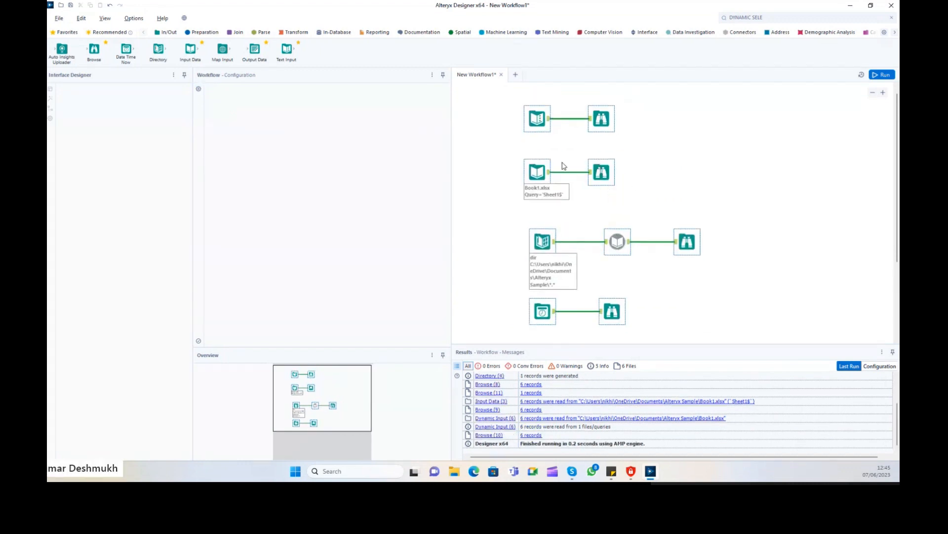
Reselect the left-column tools and drop a Map Input tool at the canvas top-left.
{"action": "left_click_drag", "start_coordinate": [557, 100], "coordinate": [505, 327]}
{"action": "left_click", "coordinate": [563, 96]}
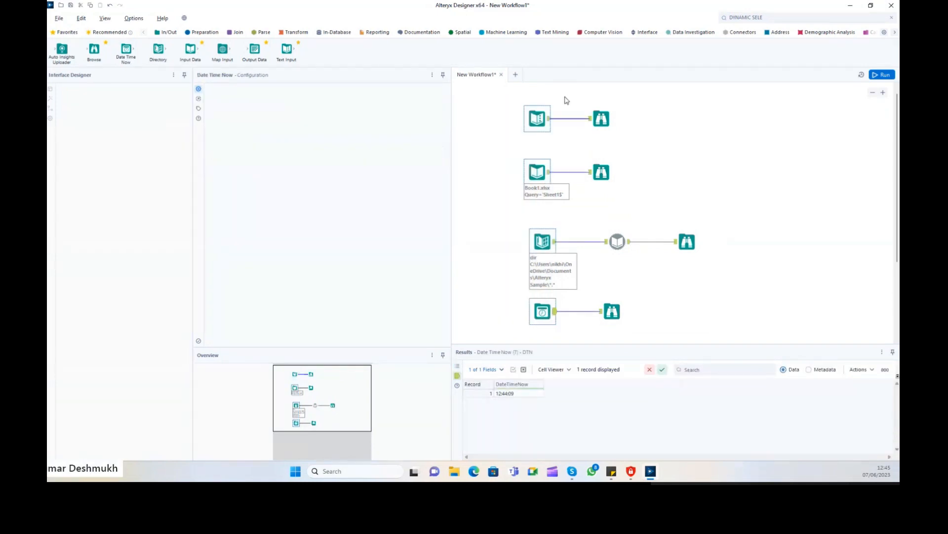
{"action": "left_click_drag", "start_coordinate": [562, 93], "coordinate": [529, 238]}
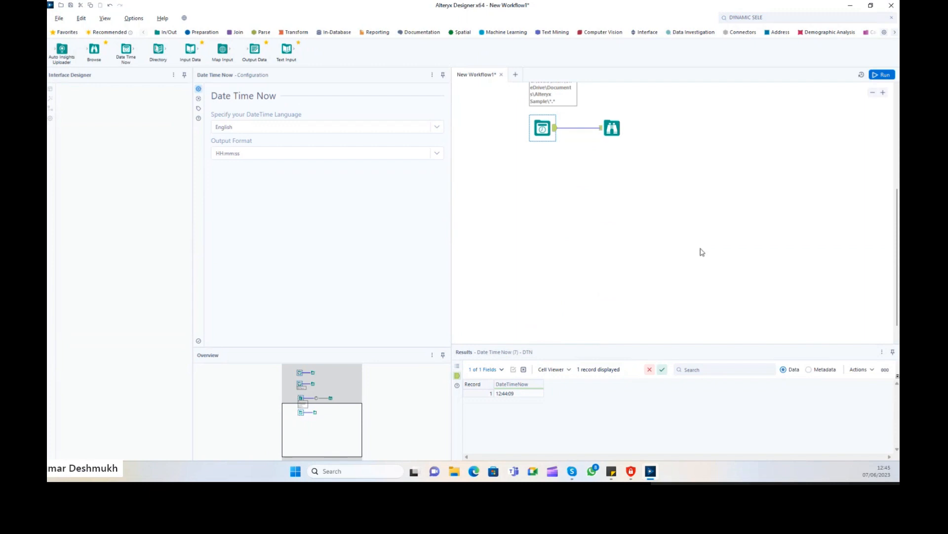
{"action": "left_click", "coordinate": [898, 172]}
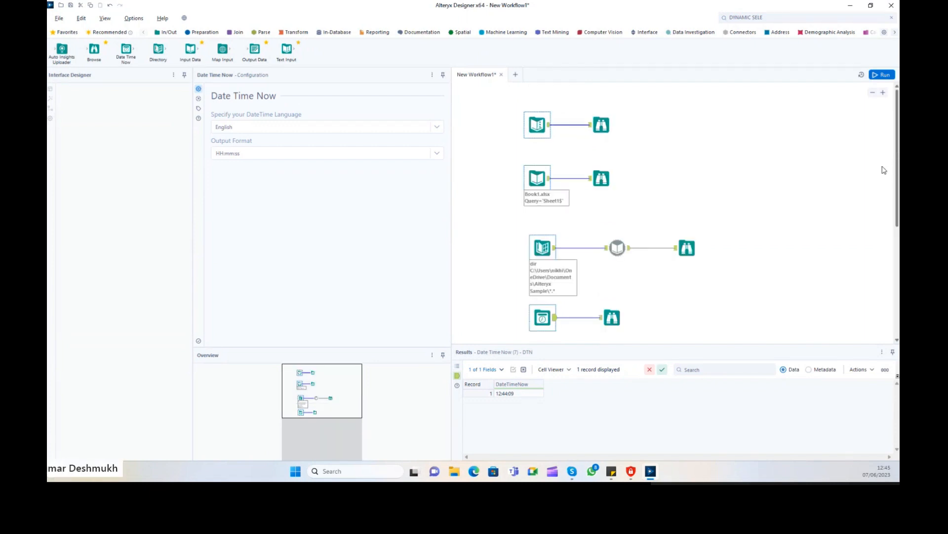
{"action": "left_click_drag", "start_coordinate": [568, 96], "coordinate": [526, 330]}
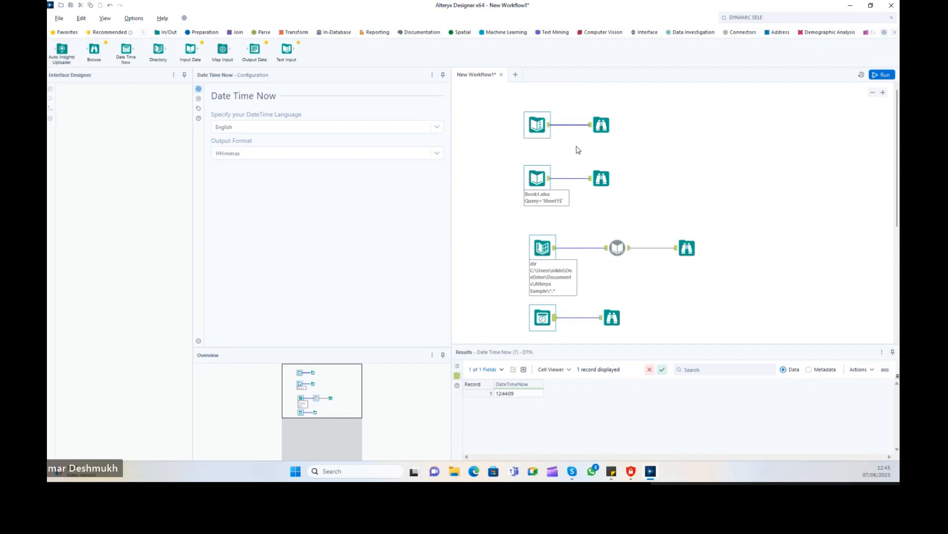
{"action": "left_click_drag", "start_coordinate": [222, 49], "coordinate": [485, 104]}
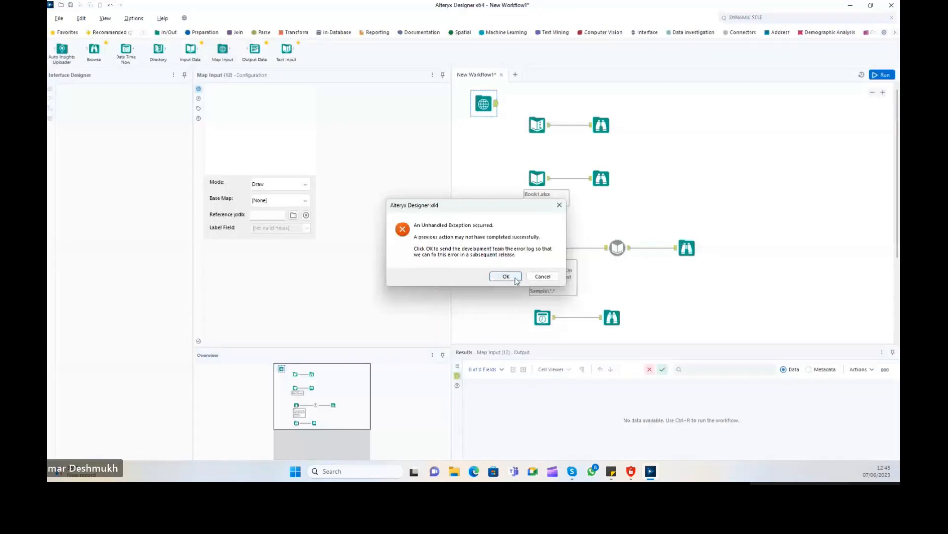
Dismiss the exception, set Map Input to Select mode with Dark base map, then delete it.
{"action": "left_click", "coordinate": [515, 278]}
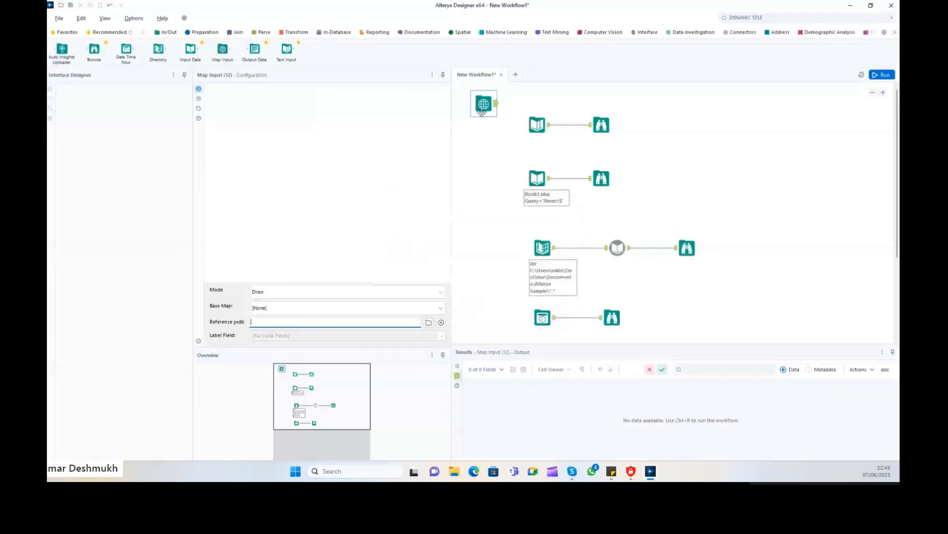
{"action": "left_click", "coordinate": [278, 293]}
{"action": "left_click", "coordinate": [280, 313]}
{"action": "left_click", "coordinate": [297, 309]}
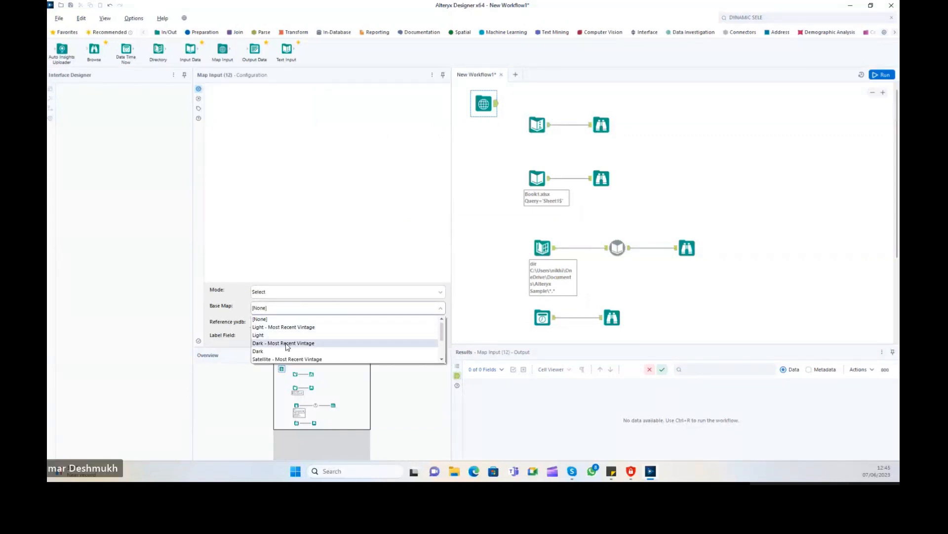
{"action": "key", "text": "Return"}
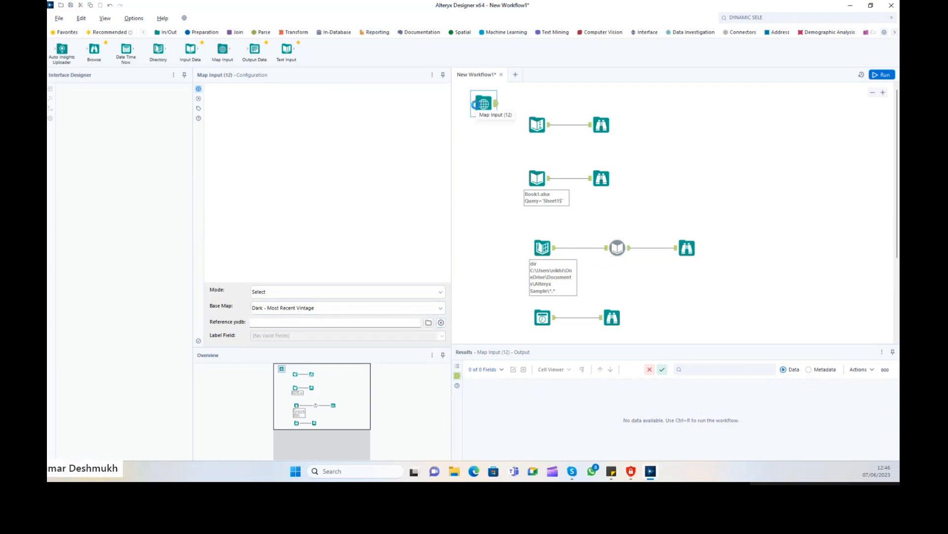
{"action": "key", "text": "Delete"}
{"action": "key", "text": "ctrl+r"}
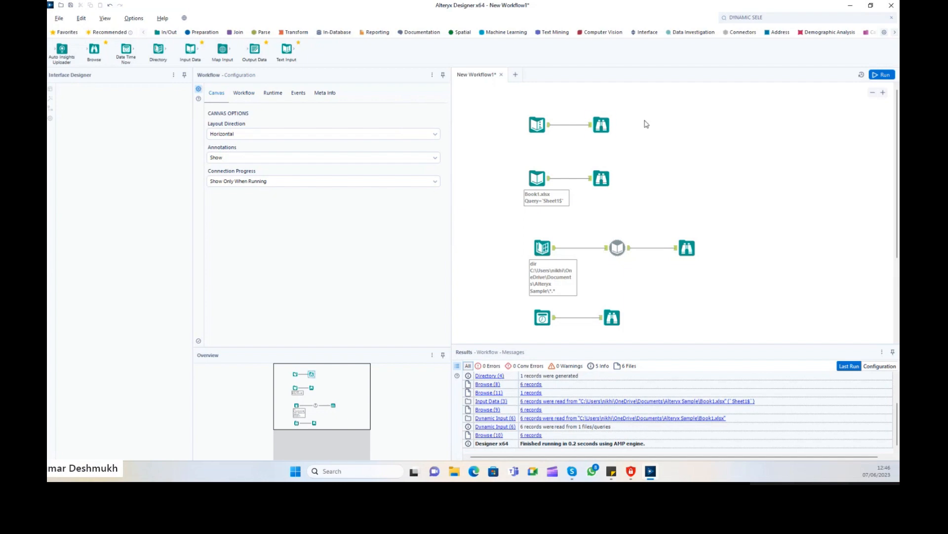
Nudge the top Browse tool and click through Text Input, Book1.xlsx, Directory and Date Time Now.
{"action": "left_click_drag", "start_coordinate": [608, 120], "coordinate": [614, 99]}
{"action": "left_click", "coordinate": [541, 123]}
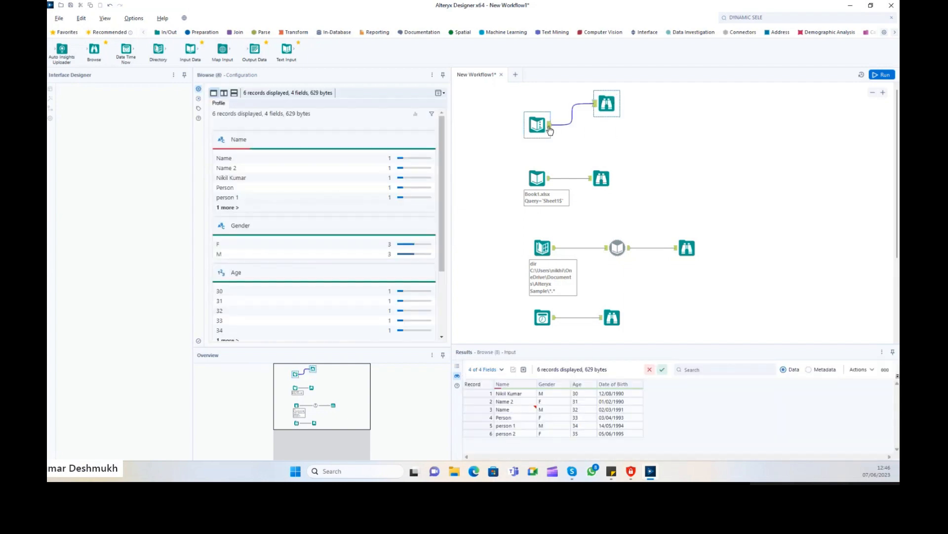
{"action": "left_click", "coordinate": [549, 181], "text": "ctrl"}
{"action": "left_click", "coordinate": [549, 184]}
{"action": "left_click", "coordinate": [543, 248]}
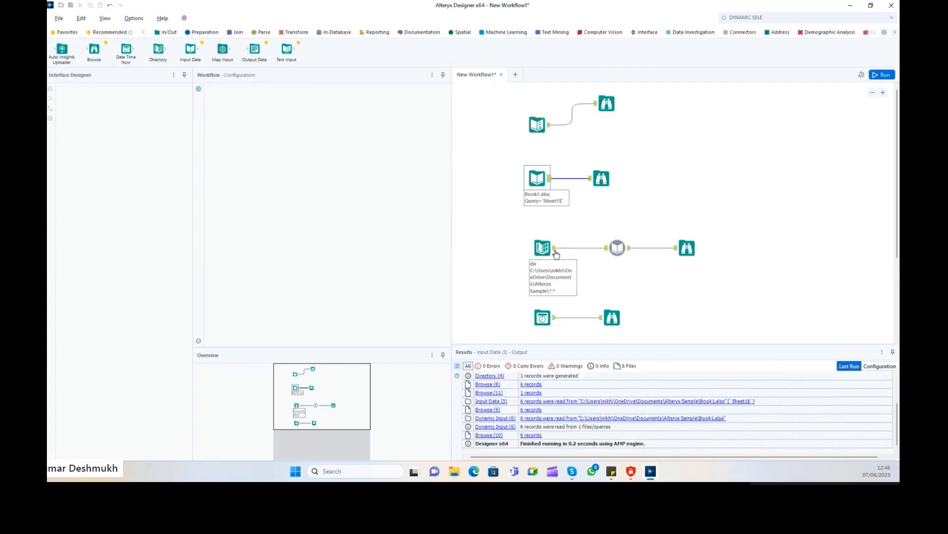
{"action": "left_click", "coordinate": [557, 329]}
{"action": "left_click", "coordinate": [542, 317]}
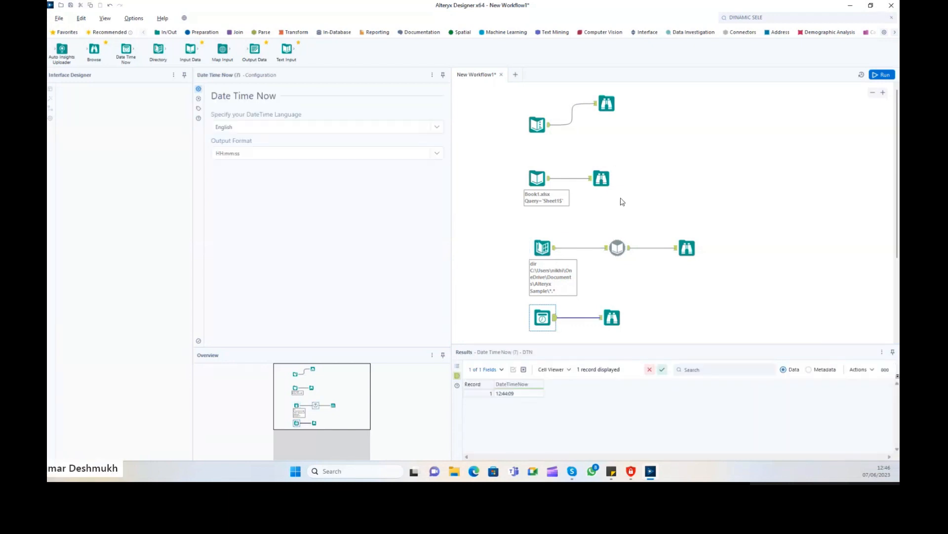
{"action": "left_click", "coordinate": [604, 103]}
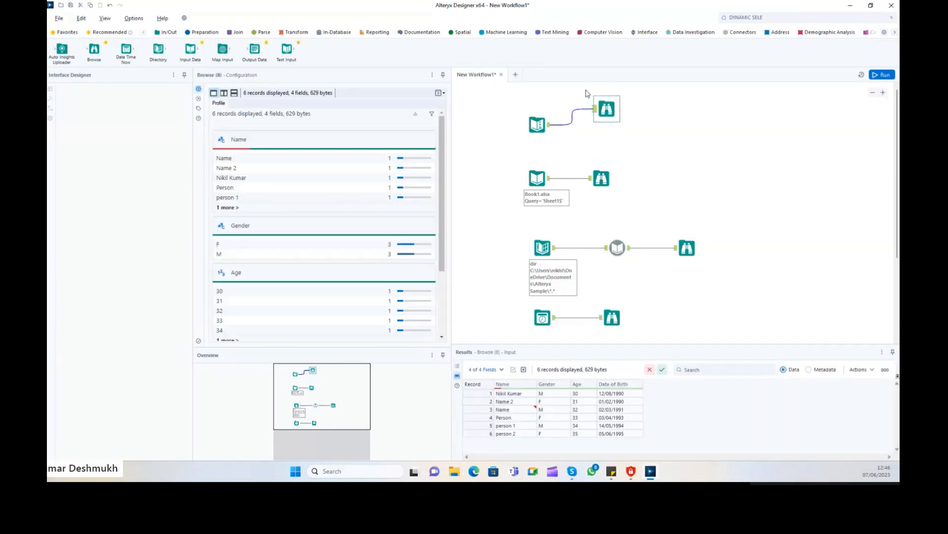
Delete all four Browse tools and drop an Output Data tool beside Text Input.
{"action": "left_click_drag", "start_coordinate": [587, 94], "coordinate": [650, 180]}
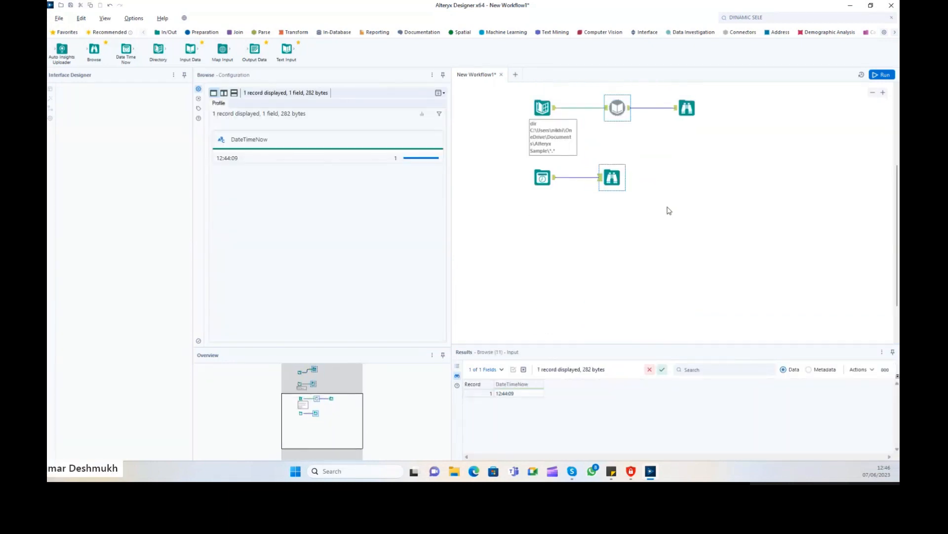
{"action": "scroll", "coordinate": [898, 152], "scroll_direction": "up", "scroll_amount": 3}
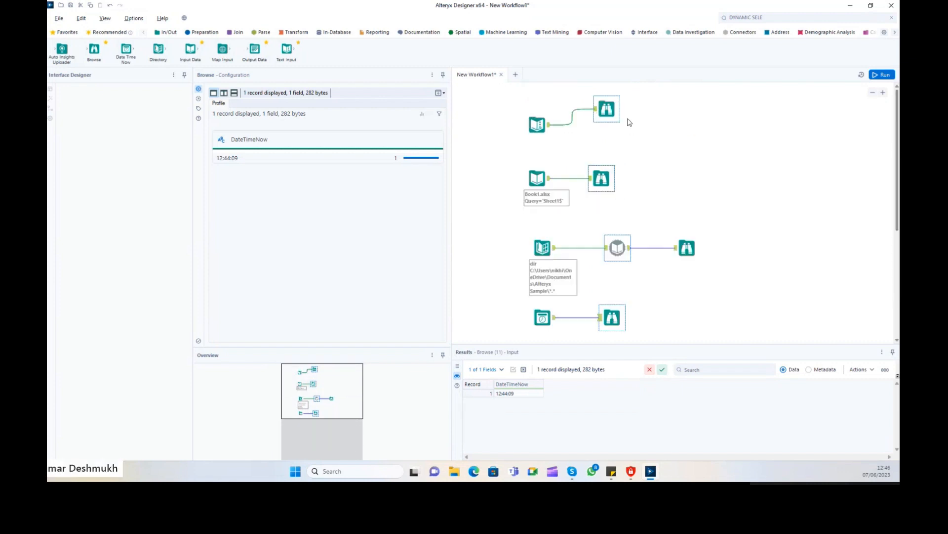
{"action": "left_click_drag", "start_coordinate": [639, 90], "coordinate": [606, 183]}
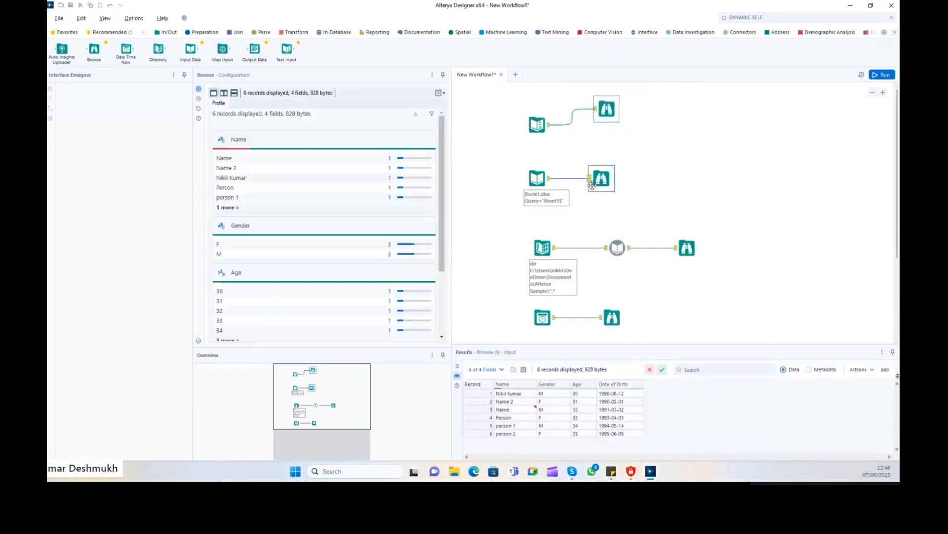
{"action": "key", "text": "Delete"}
{"action": "left_click", "coordinate": [685, 247]}
{"action": "key", "text": "Delete"}
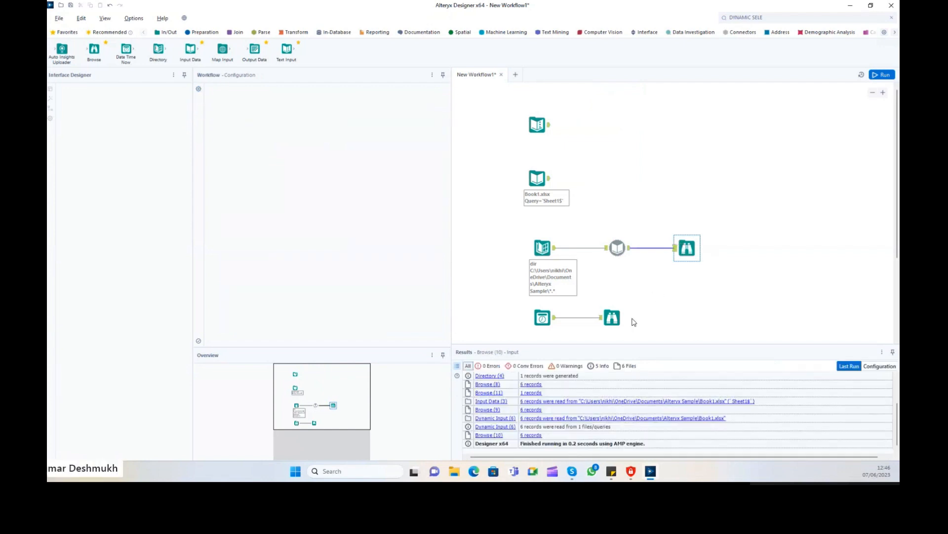
{"action": "left_click", "coordinate": [613, 317]}
{"action": "key", "text": "Delete"}
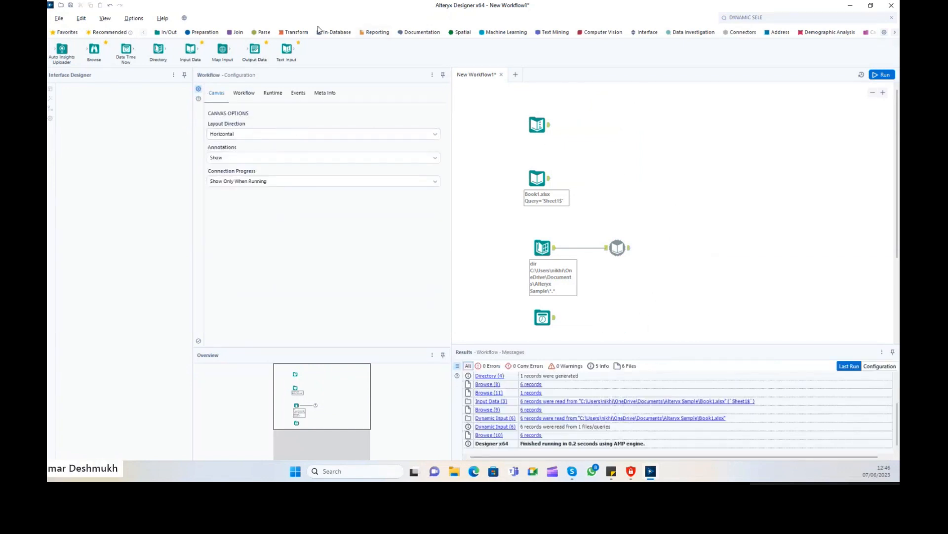
{"action": "left_click_drag", "start_coordinate": [255, 48], "coordinate": [597, 125]}
Review the Text Input, Book1.xlsx, Directory and Date Time Now settings, then move Output Data right.
{"action": "left_click", "coordinate": [536, 124]}
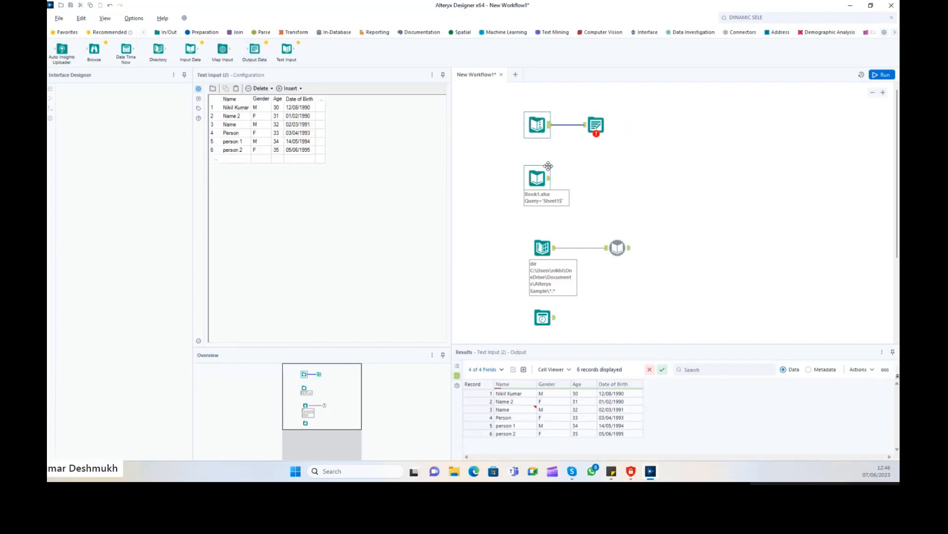
{"action": "left_click", "coordinate": [534, 176]}
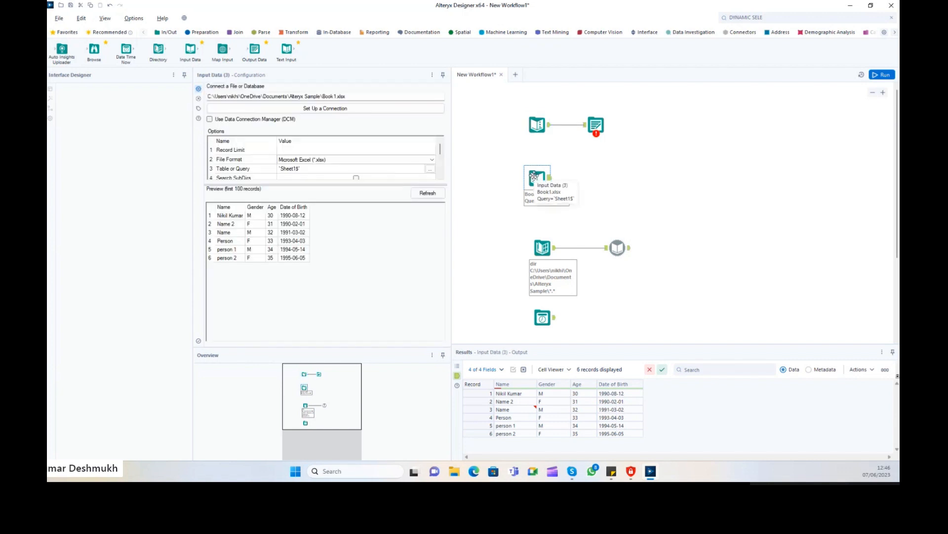
{"action": "left_click", "coordinate": [544, 247]}
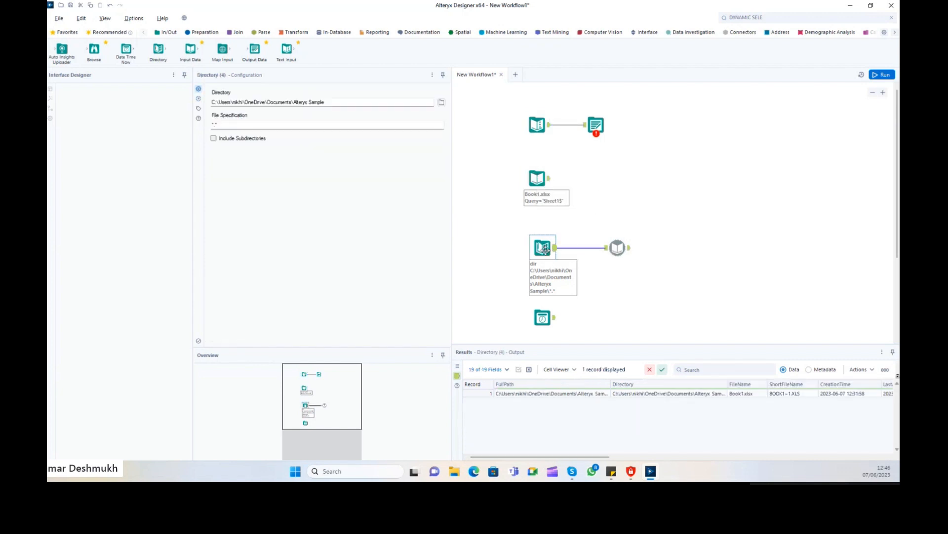
{"action": "left_click", "coordinate": [543, 317]}
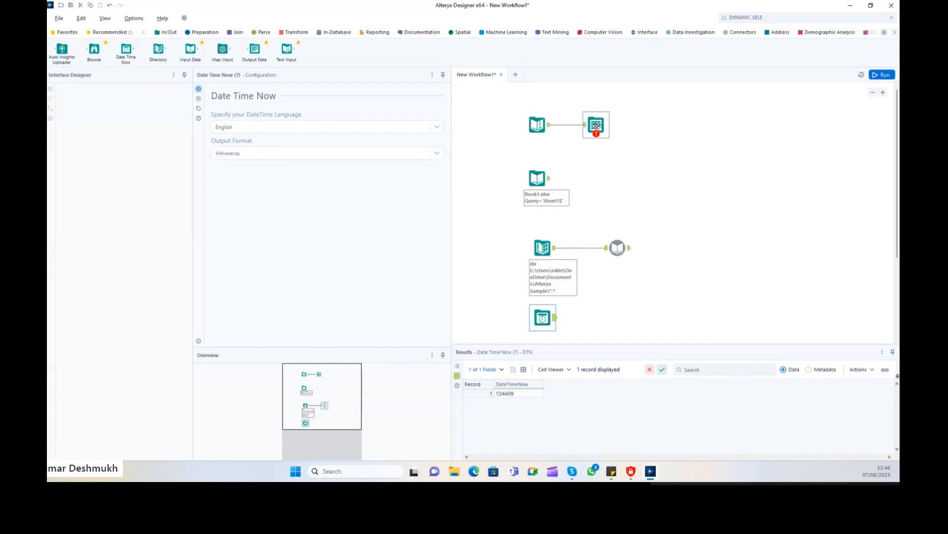
{"action": "left_click_drag", "start_coordinate": [597, 125], "coordinate": [691, 125]}
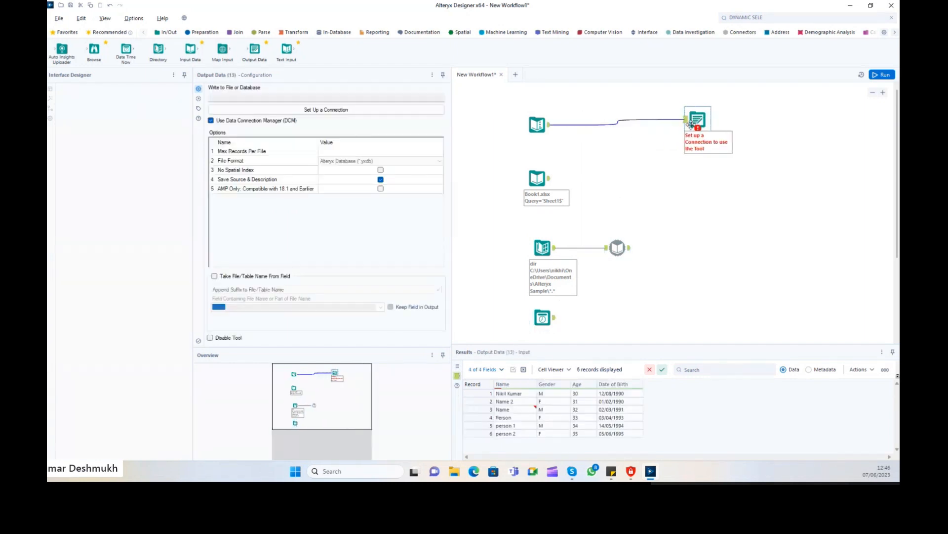
Point the Output Data tool at 'my output from Text input.csv' in CSV format and run.
{"action": "left_click_drag", "start_coordinate": [699, 123], "coordinate": [699, 128]}
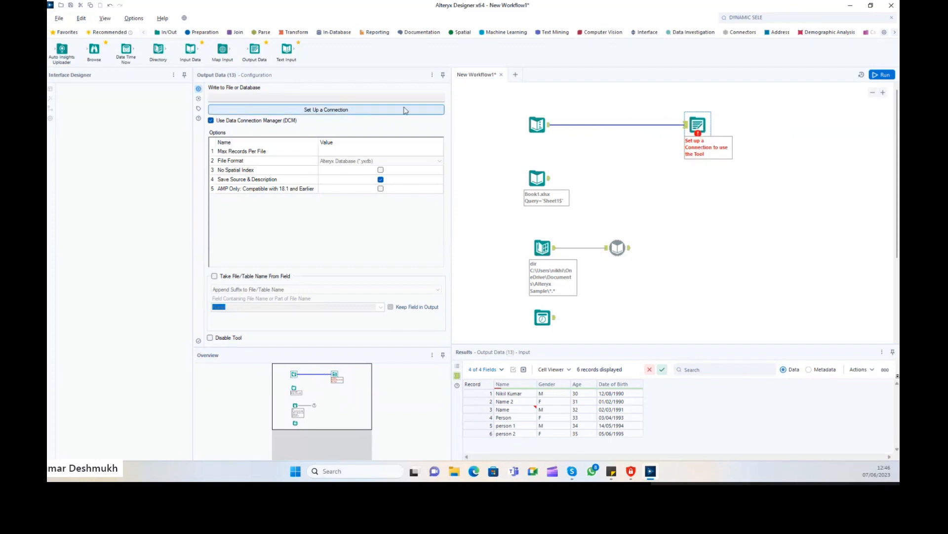
{"action": "left_click", "coordinate": [364, 95]}
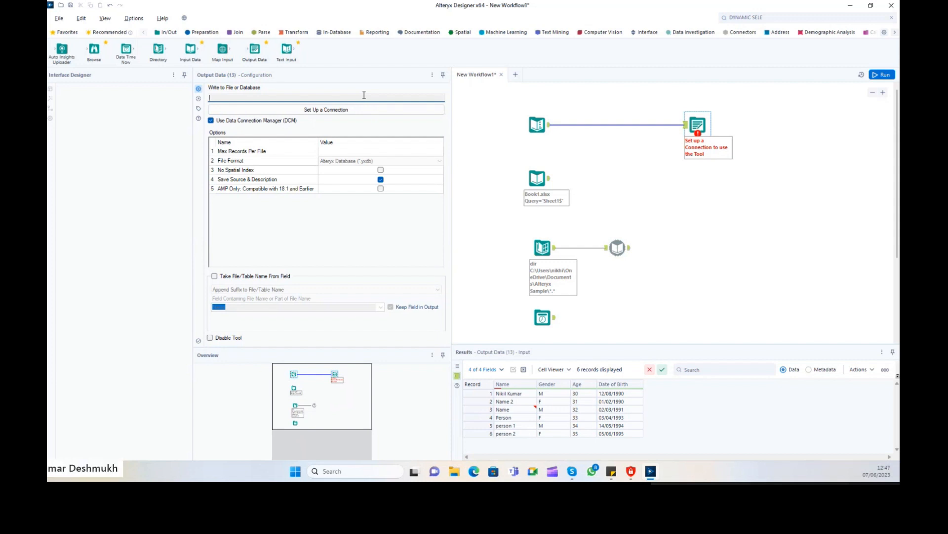
{"action": "left_click", "coordinate": [273, 121]}
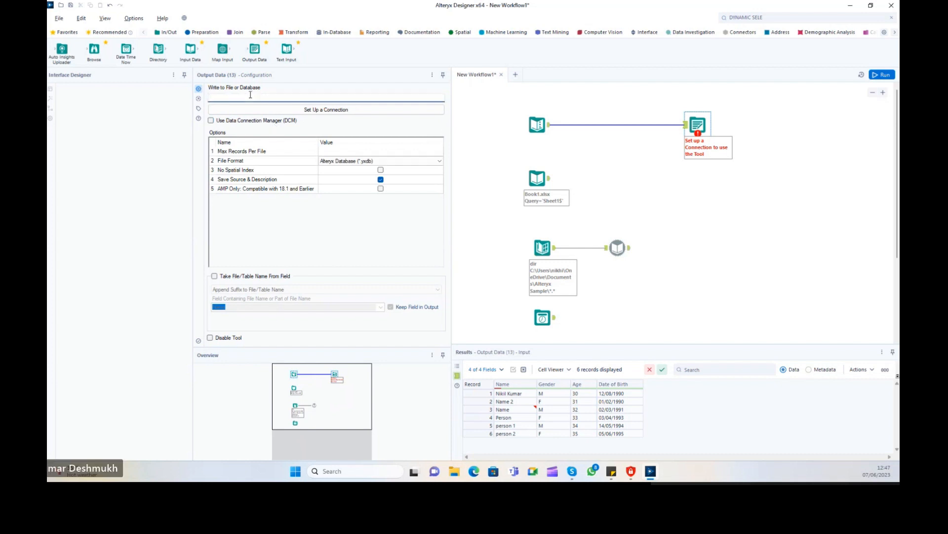
{"action": "type", "text": "my ou"}
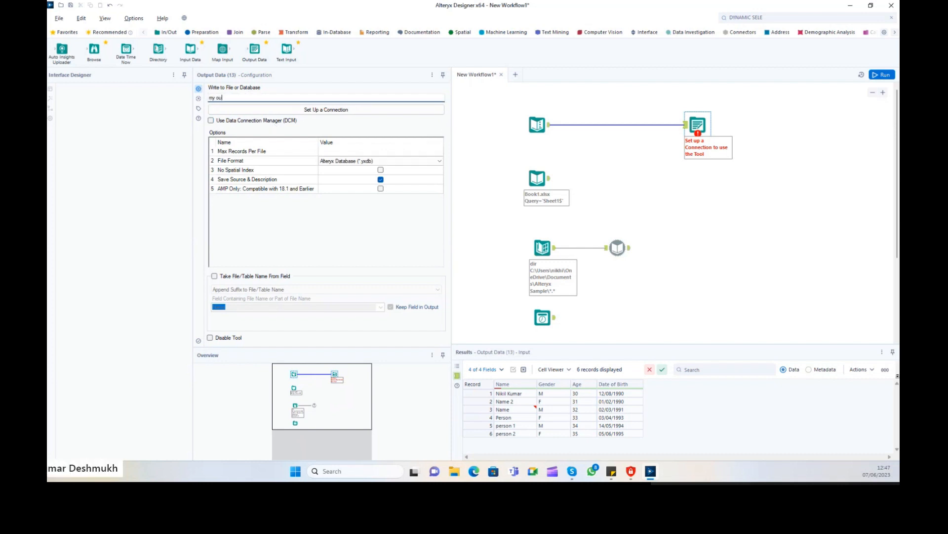
{"action": "type", "text": "tput fi"}
{"action": "type", "text": "om Text input.csv"}
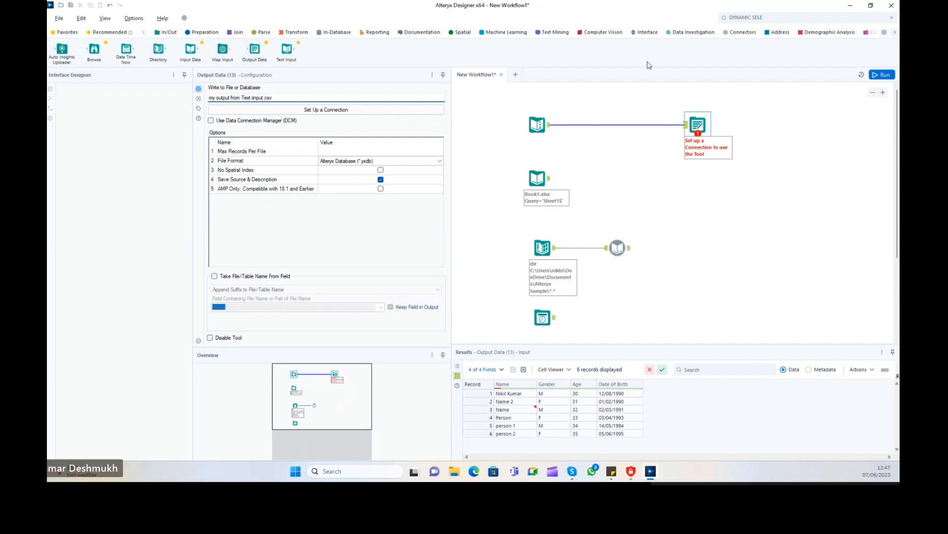
{"action": "left_click", "coordinate": [884, 80]}
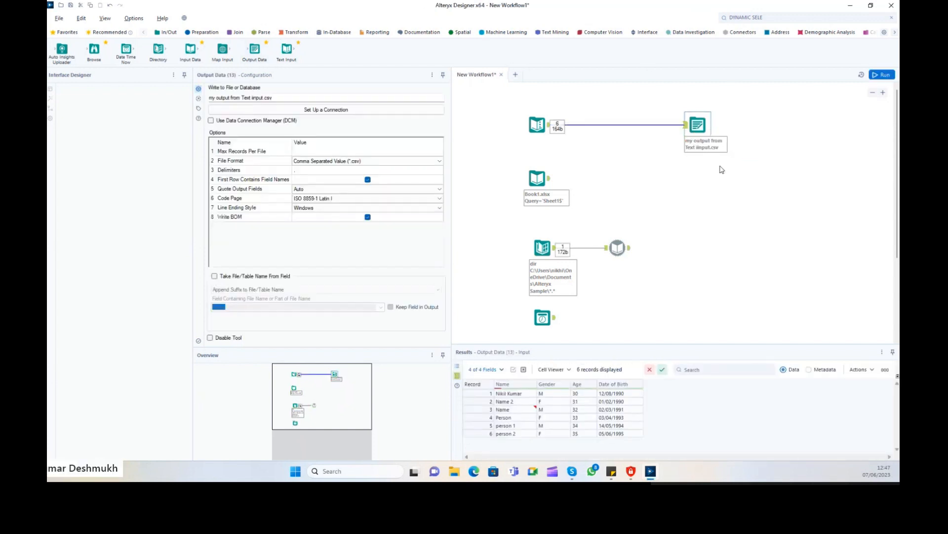
Reselect the Output Data tool and show the run messages confirming six records written.
{"action": "left_click", "coordinate": [540, 126]}
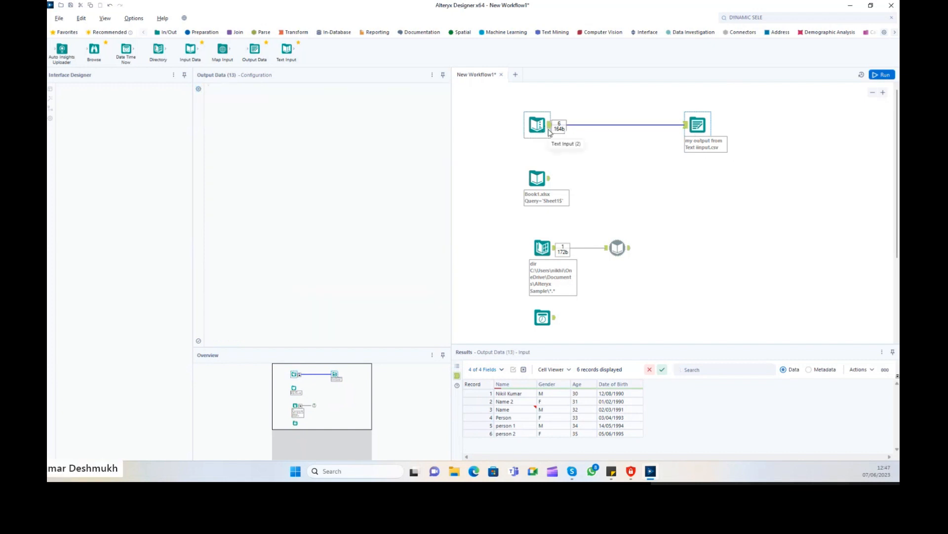
{"action": "left_click", "coordinate": [698, 124]}
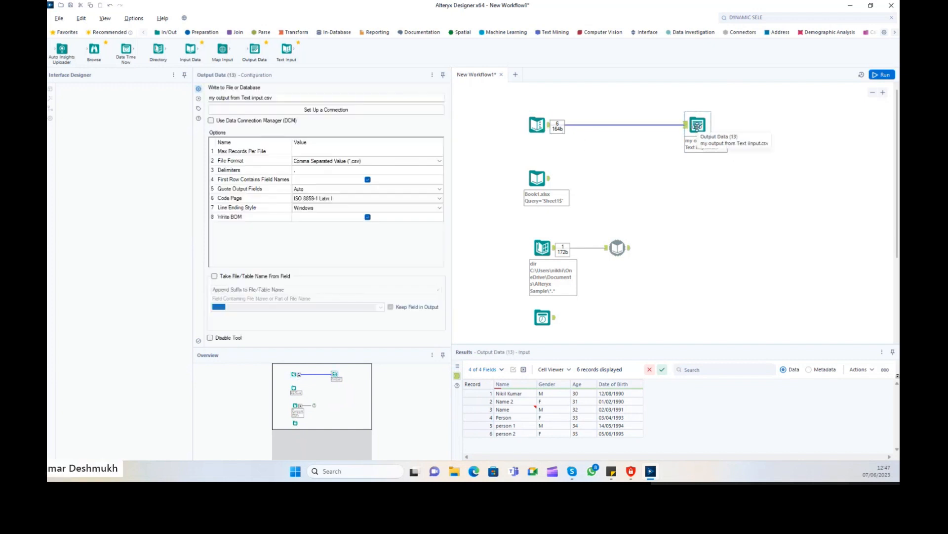
{"action": "left_click", "coordinate": [755, 233]}
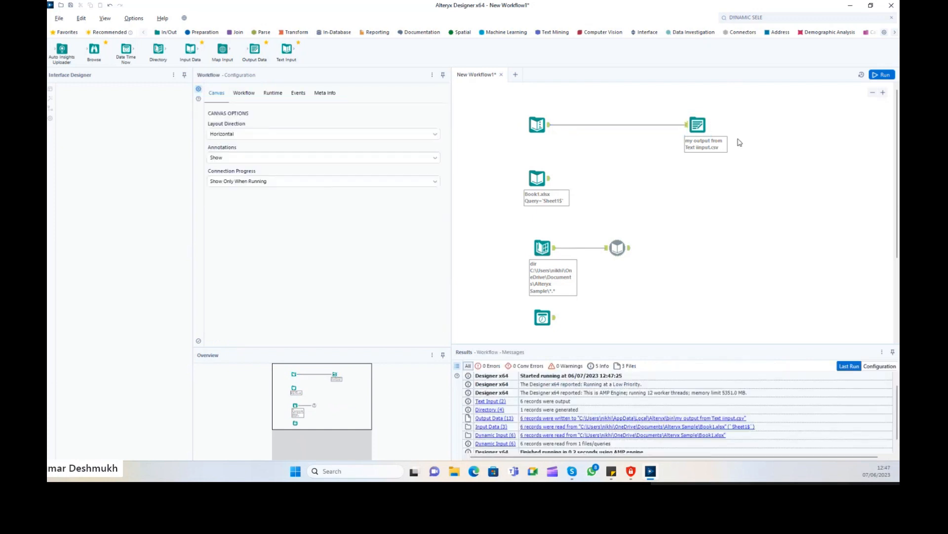
{"action": "left_click", "coordinate": [699, 134]}
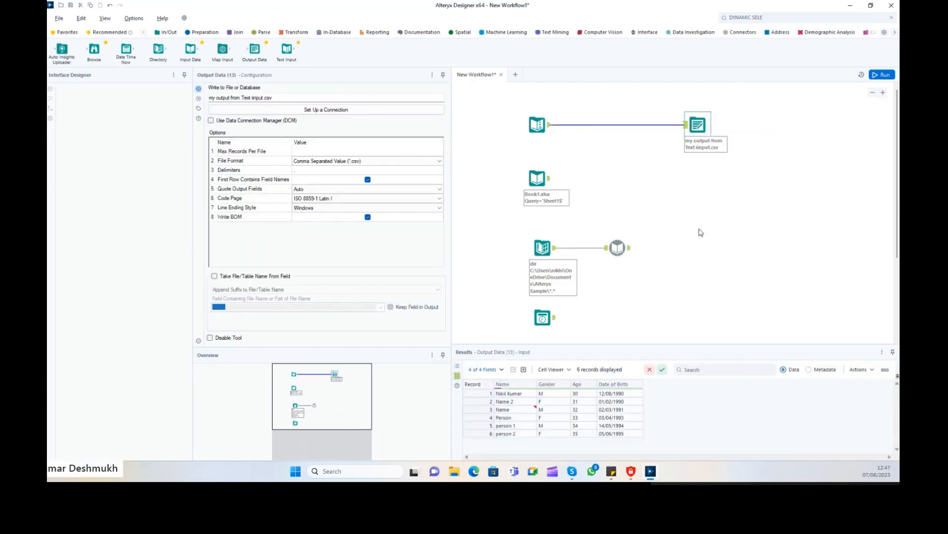
{"action": "left_click", "coordinate": [673, 256]}
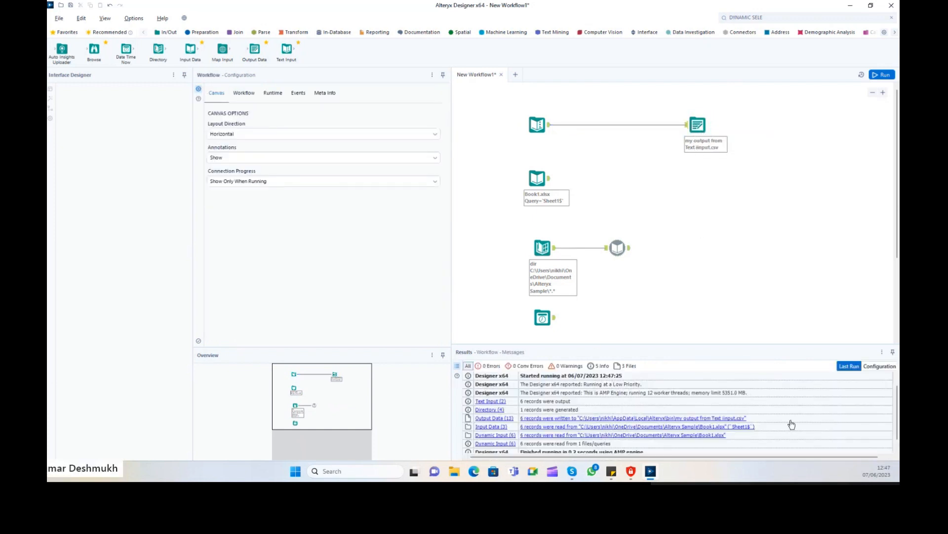
Open the CSV in Excel, autofit its columns, close unsaved, and move the output tool right.
{"action": "left_click", "coordinate": [710, 419]}
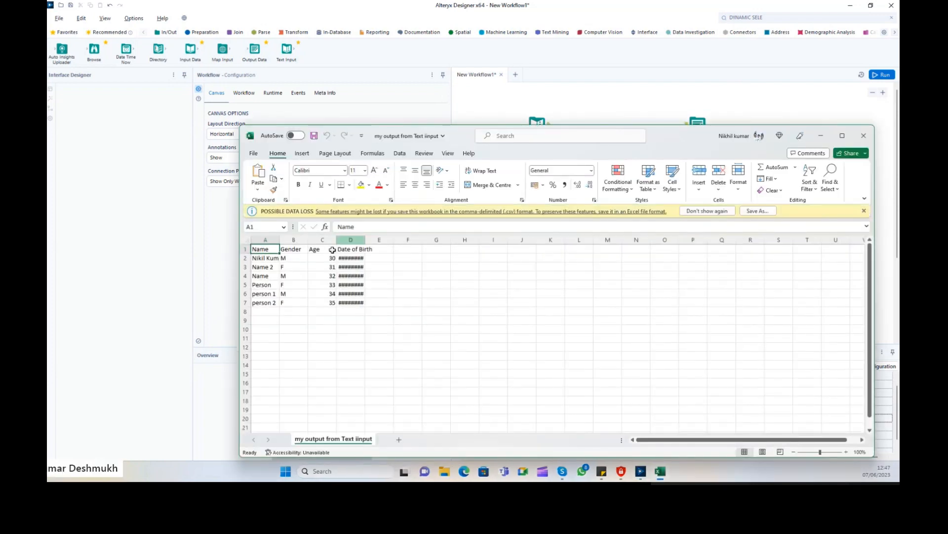
{"action": "left_click", "coordinate": [248, 240]}
{"action": "double_click", "coordinate": [280, 239]}
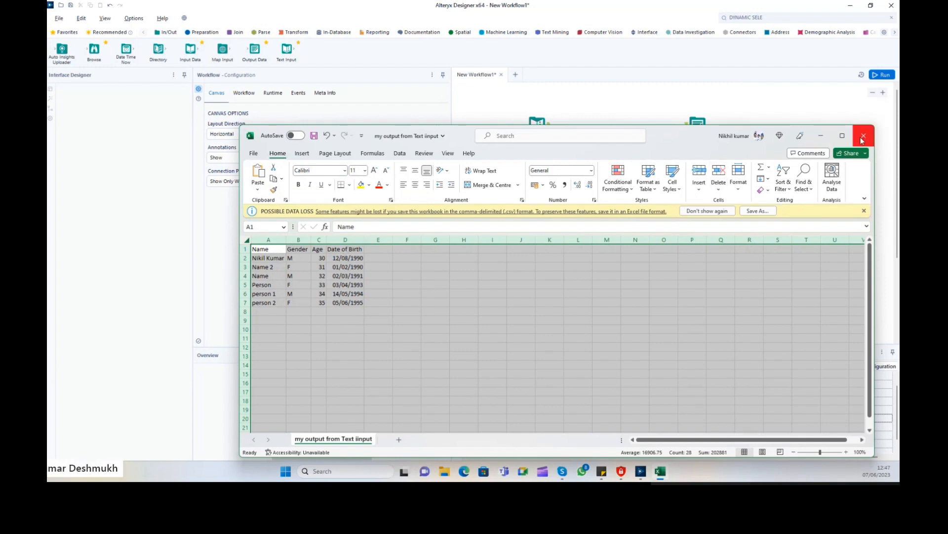
{"action": "left_click", "coordinate": [863, 135]}
{"action": "left_click", "coordinate": [485, 247]}
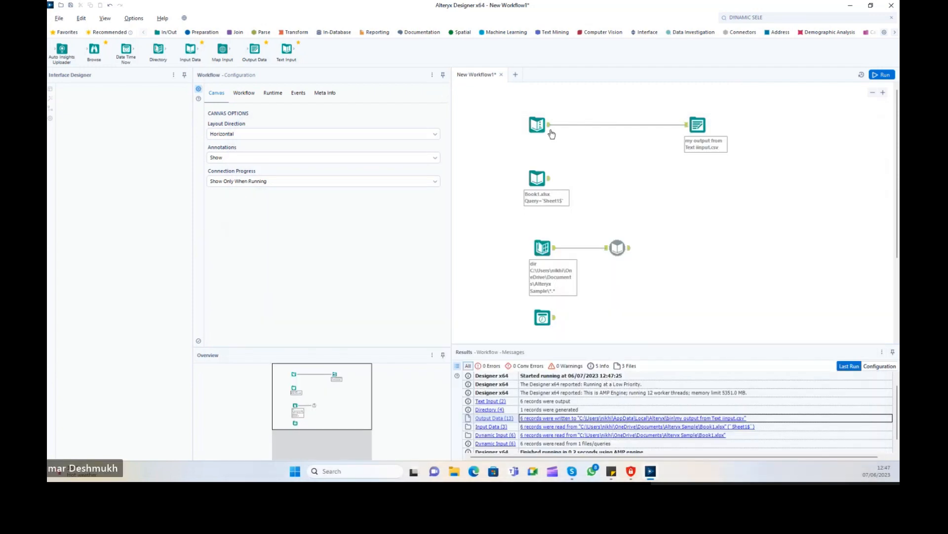
{"action": "left_click", "coordinate": [527, 132]}
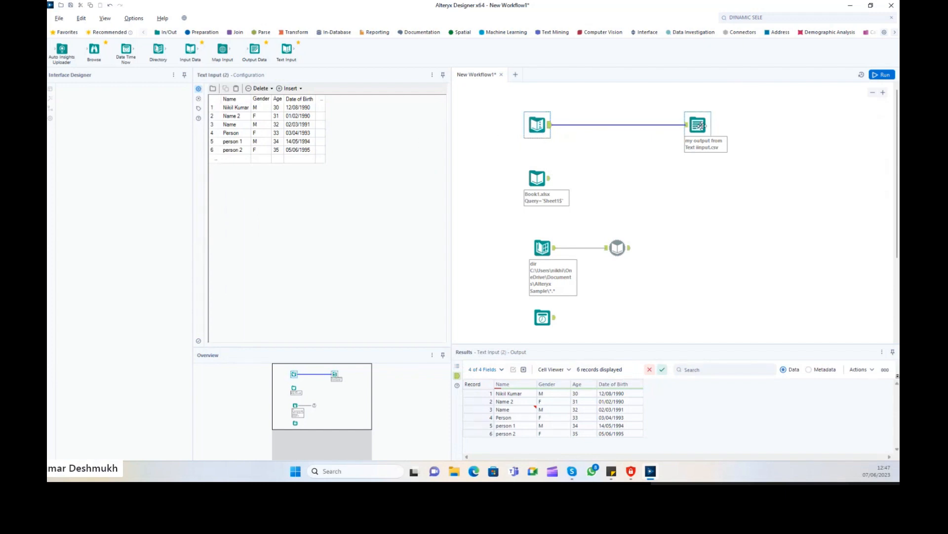
{"action": "left_click_drag", "start_coordinate": [702, 144], "coordinate": [760, 144]}
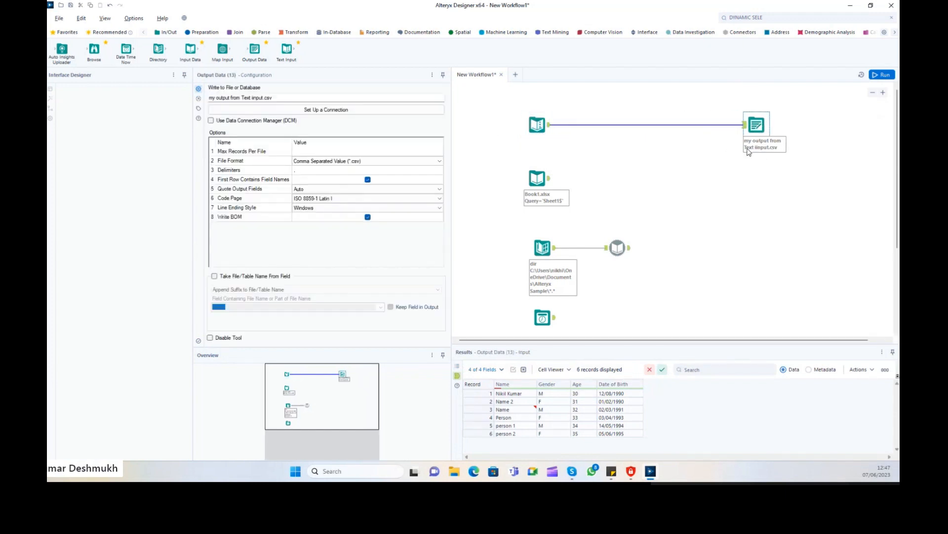
Replace the output file name with Sample1.csv and check it in the run messages.
{"action": "left_click_drag", "start_coordinate": [295, 96], "coordinate": [148, 97]}
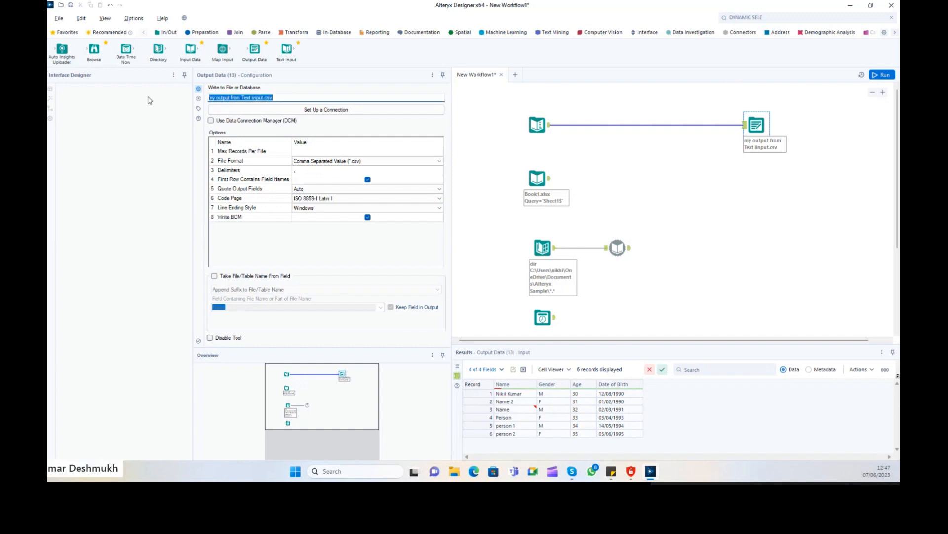
{"action": "type", "text": "Sample1.c"}
{"action": "key", "text": "Tab"}
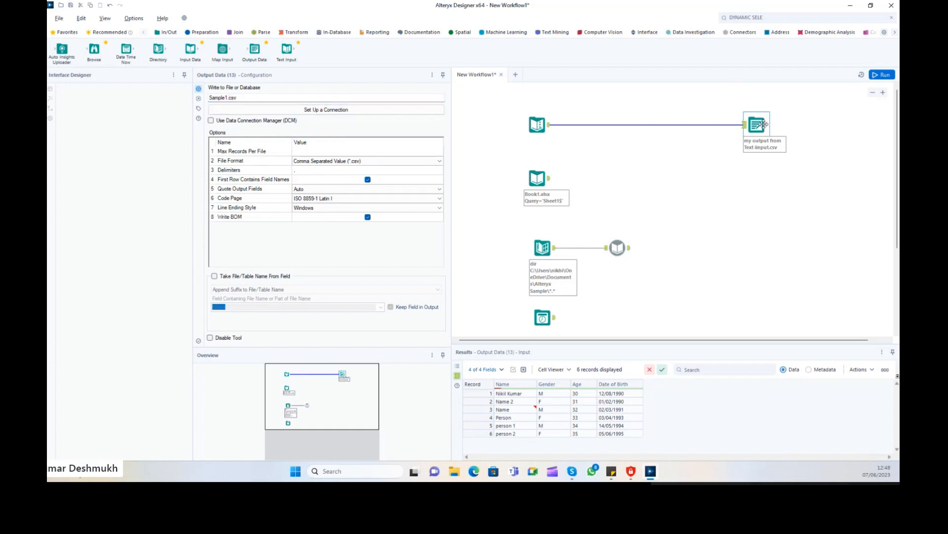
{"action": "left_click_drag", "start_coordinate": [246, 96], "coordinate": [192, 94]}
{"action": "left_click", "coordinate": [255, 99]}
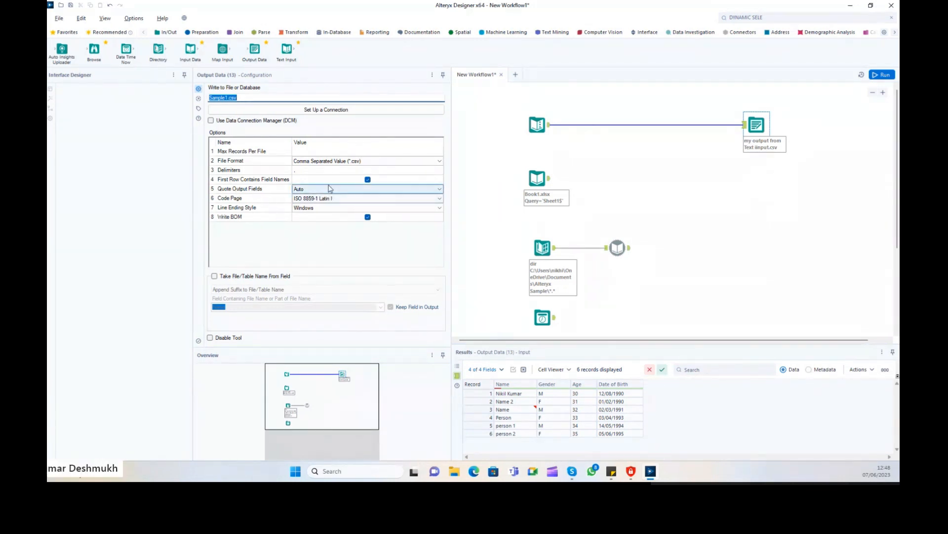
{"action": "left_click", "coordinate": [247, 171]}
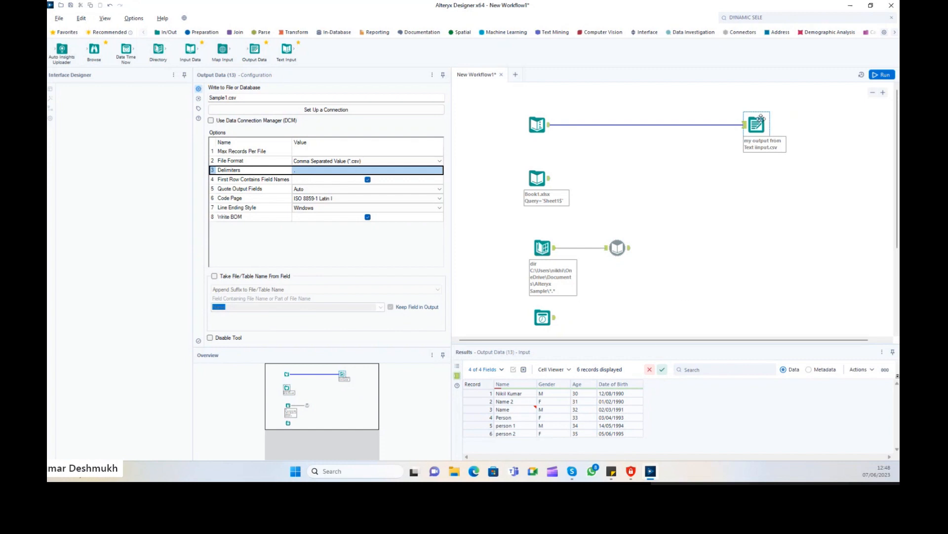
{"action": "left_click", "coordinate": [736, 181]}
{"action": "left_click", "coordinate": [757, 126]}
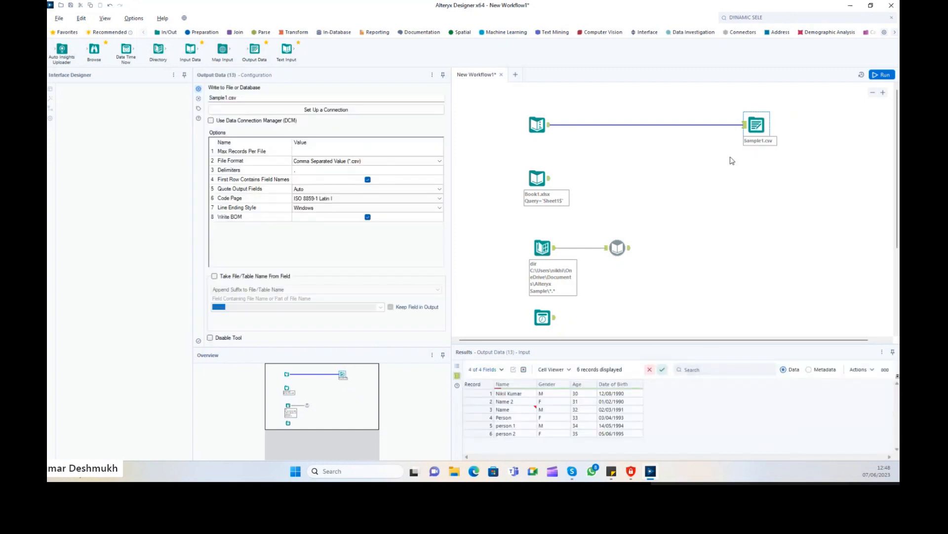
{"action": "left_click", "coordinate": [681, 232]}
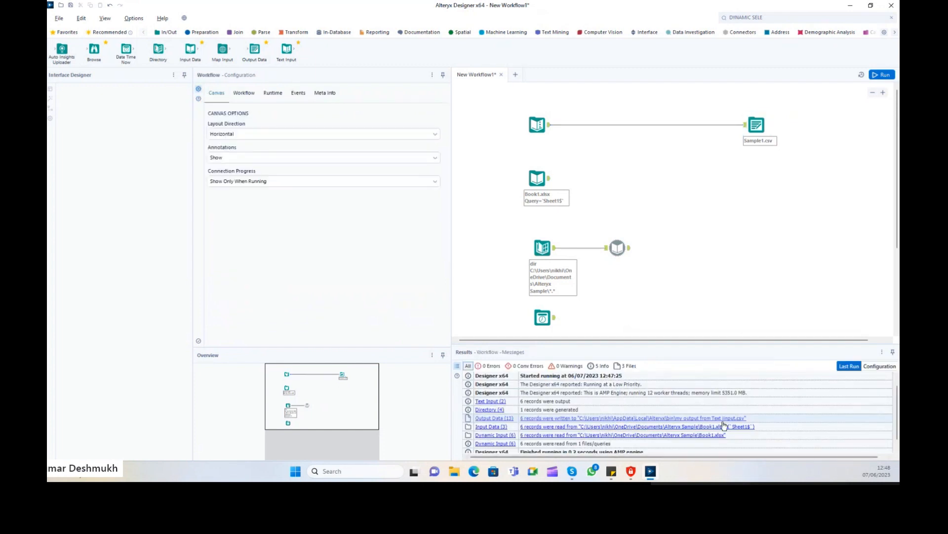
Open the output's containing folder and widen the Type column to identify the CSV.
{"action": "right_click", "coordinate": [722, 420]}
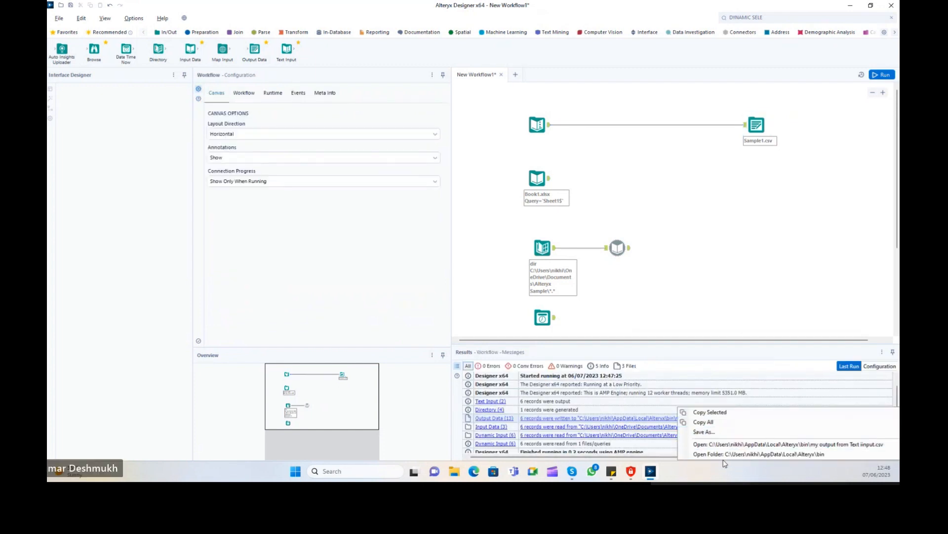
{"action": "left_click", "coordinate": [723, 455]}
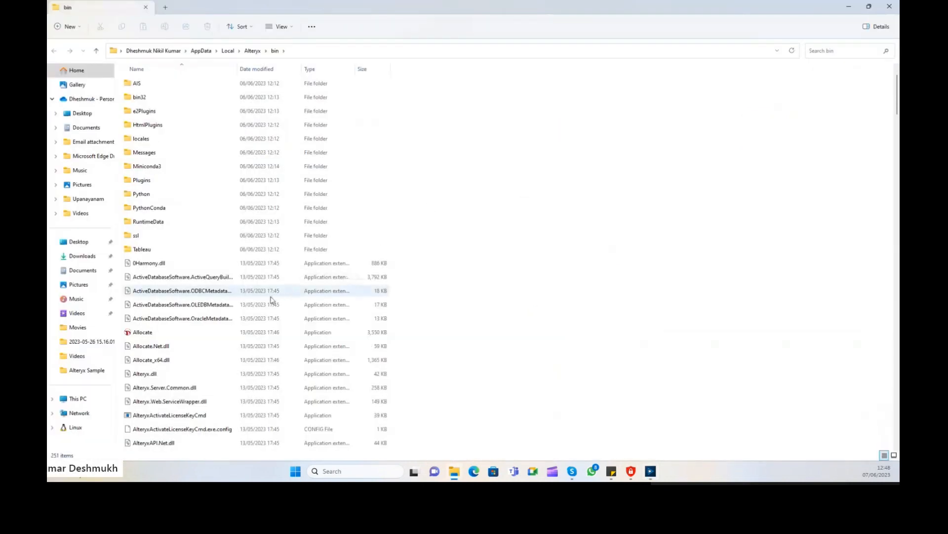
{"action": "scroll", "coordinate": [271, 300], "scroll_direction": "down", "scroll_amount": 1}
{"action": "scroll", "coordinate": [271, 300], "scroll_direction": "down", "scroll_amount": 1}
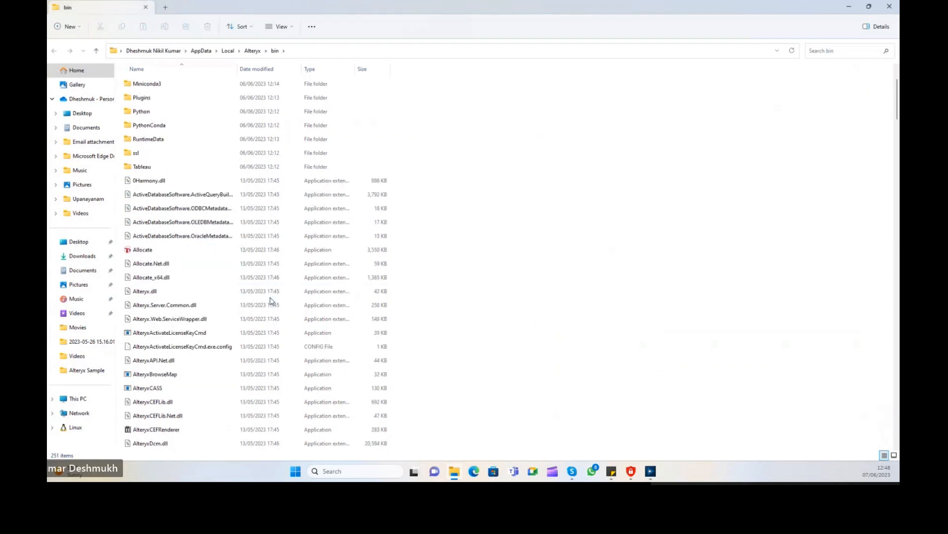
{"action": "scroll", "coordinate": [272, 300], "scroll_direction": "up", "scroll_amount": 1}
{"action": "scroll", "coordinate": [271, 300], "scroll_direction": "down", "scroll_amount": 1}
{"action": "scroll", "coordinate": [271, 300], "scroll_direction": "down", "scroll_amount": 3}
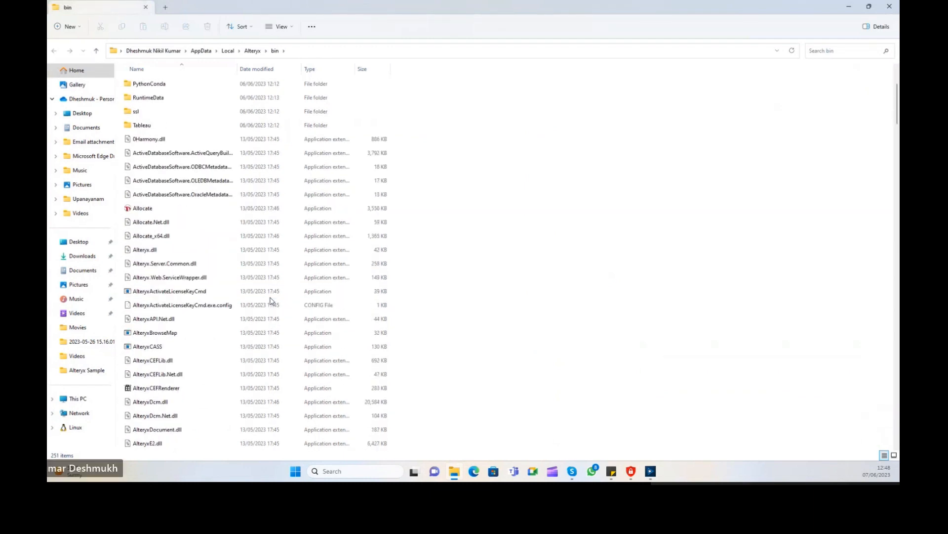
{"action": "left_click_drag", "start_coordinate": [895, 118], "coordinate": [897, 373]}
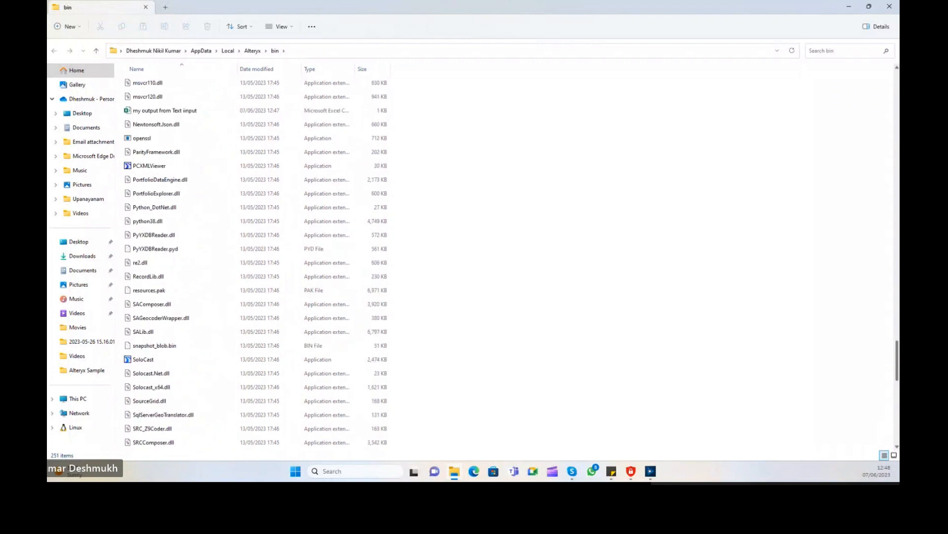
{"action": "left_click", "coordinate": [194, 114]}
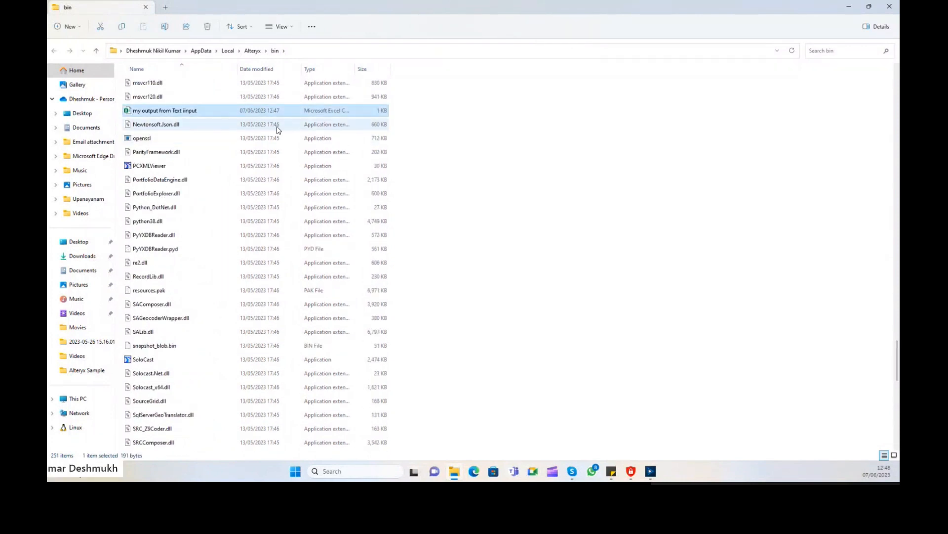
{"action": "right_click", "coordinate": [237, 113]}
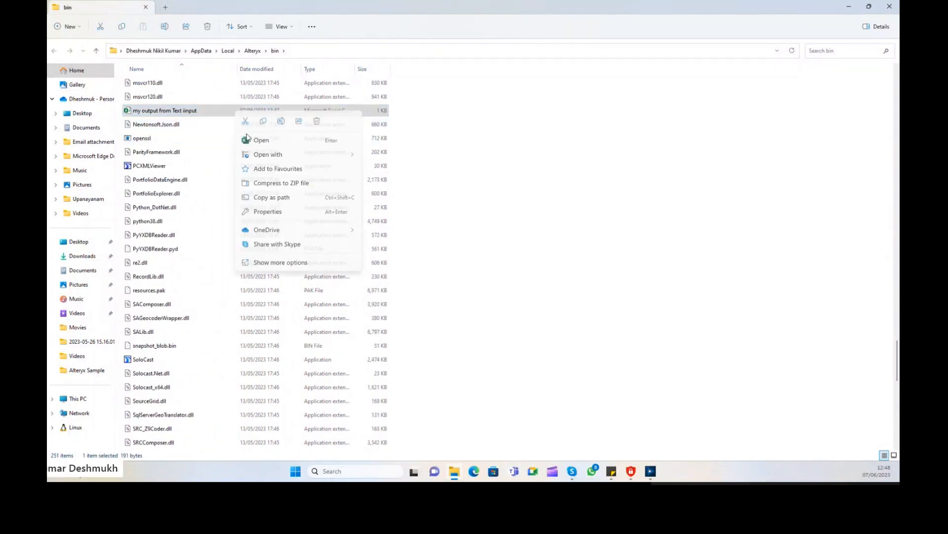
{"action": "left_click", "coordinate": [189, 110]}
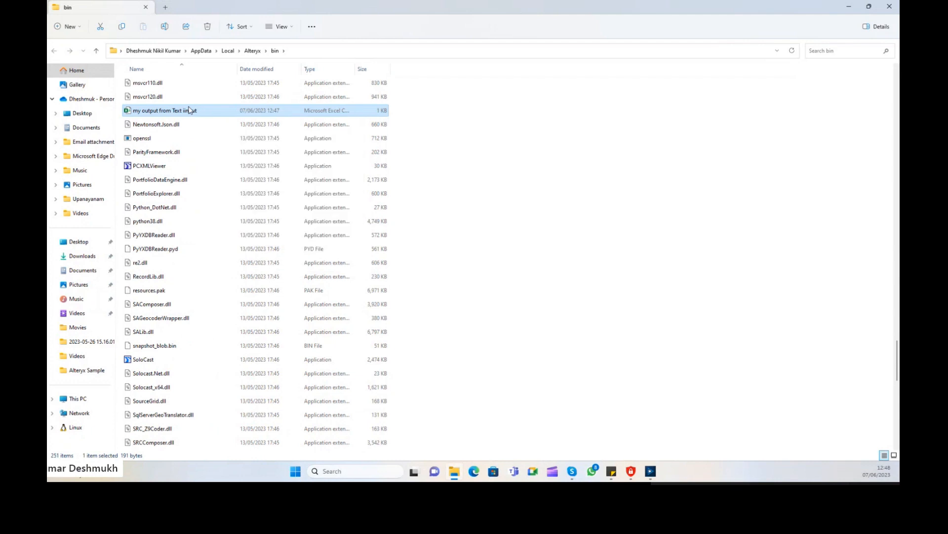
{"action": "double_click", "coordinate": [353, 69]}
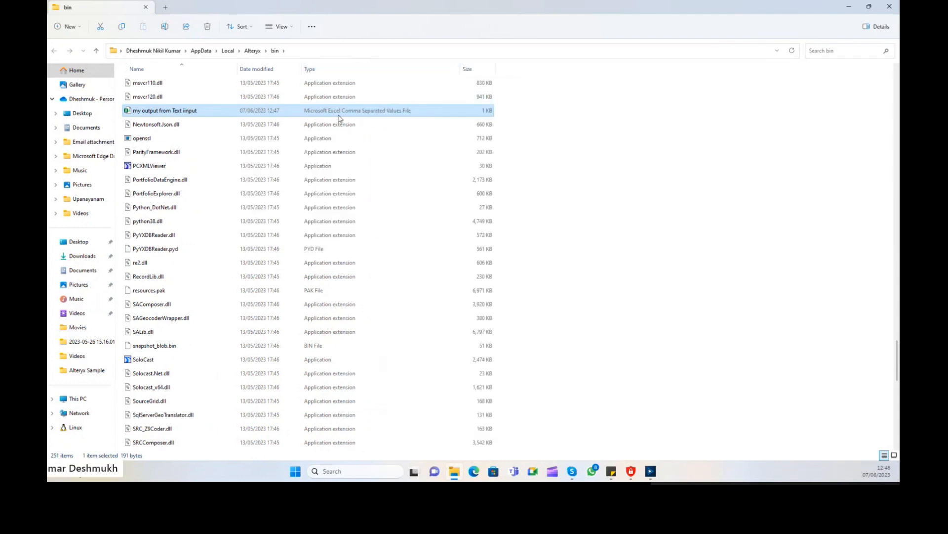
Open the 'my output from Text input' CSV with Notepad just once via Open with.
{"action": "right_click", "coordinate": [319, 113]}
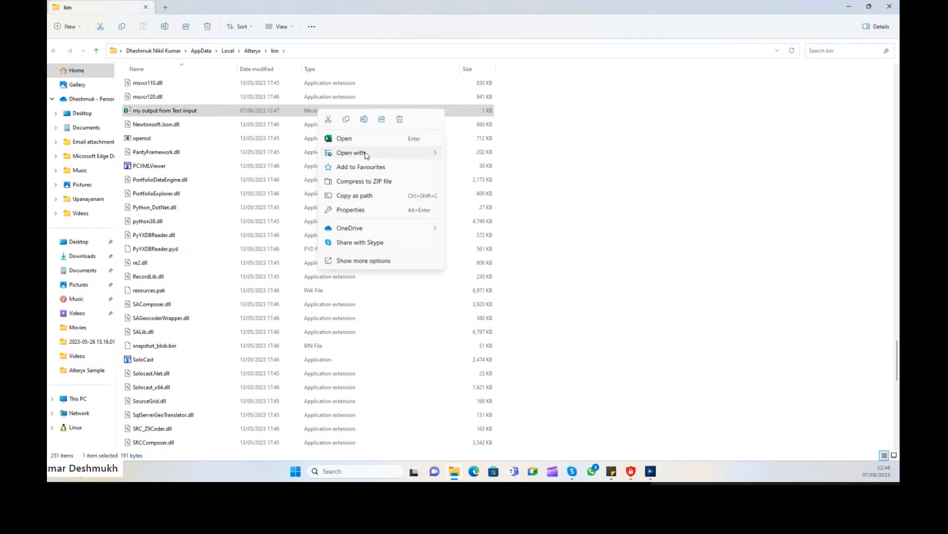
{"action": "mouse_move", "coordinate": [363, 152]}
{"action": "left_click", "coordinate": [378, 263]}
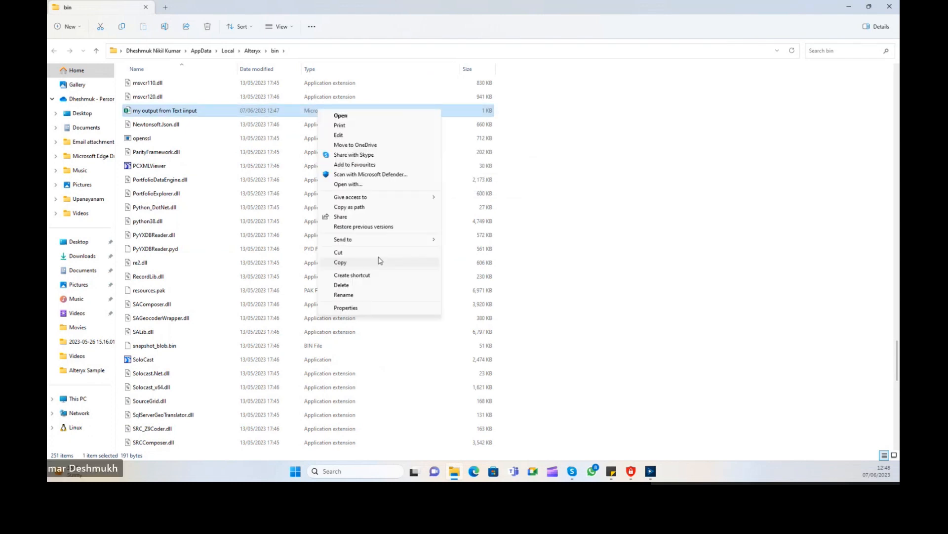
{"action": "left_click", "coordinate": [348, 184]}
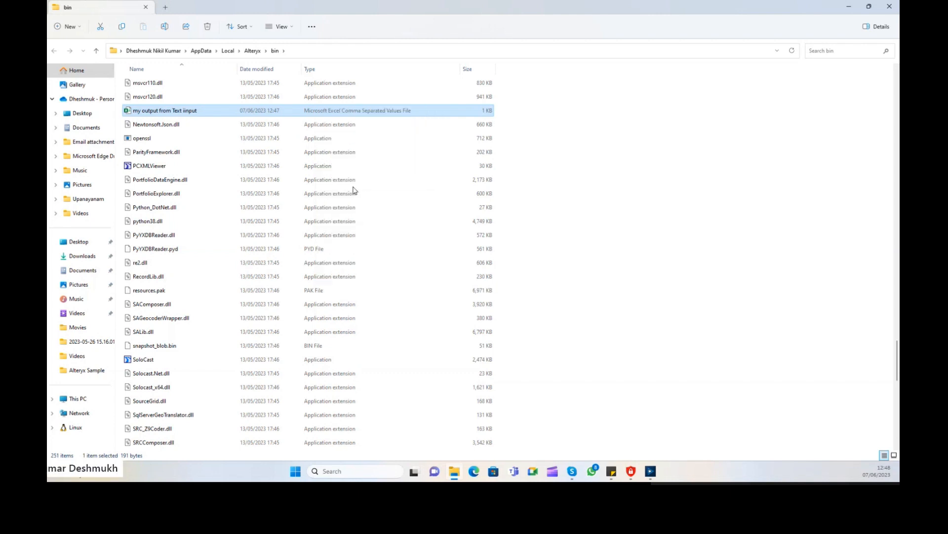
{"action": "left_click", "coordinate": [440, 236]}
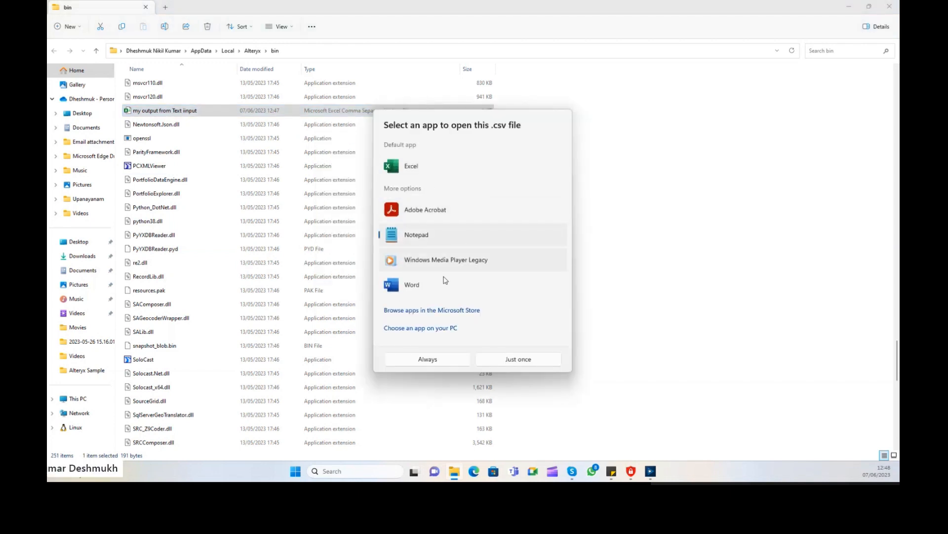
{"action": "left_click", "coordinate": [504, 364]}
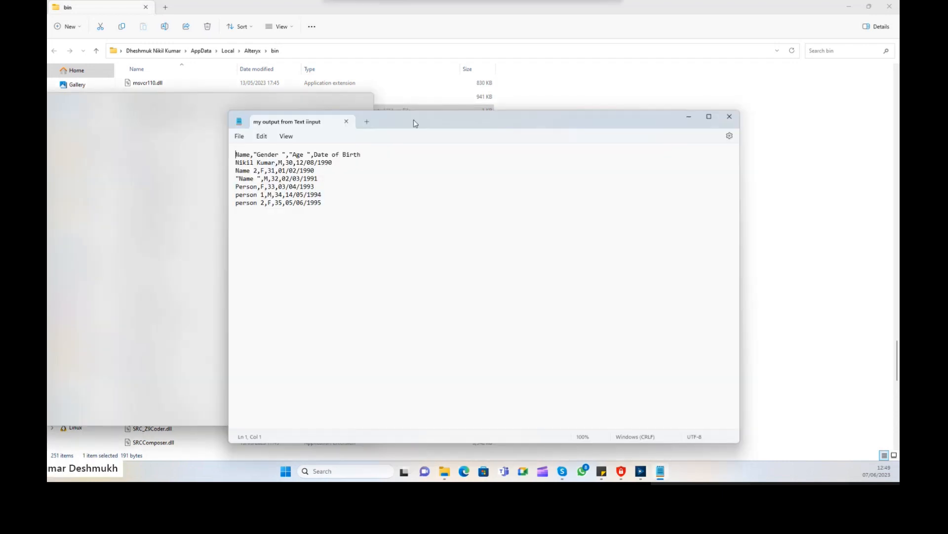
Position Notepad beside the file list and inspect the F,31 values on line 3.
{"action": "left_click_drag", "start_coordinate": [411, 121], "coordinate": [521, 46]}
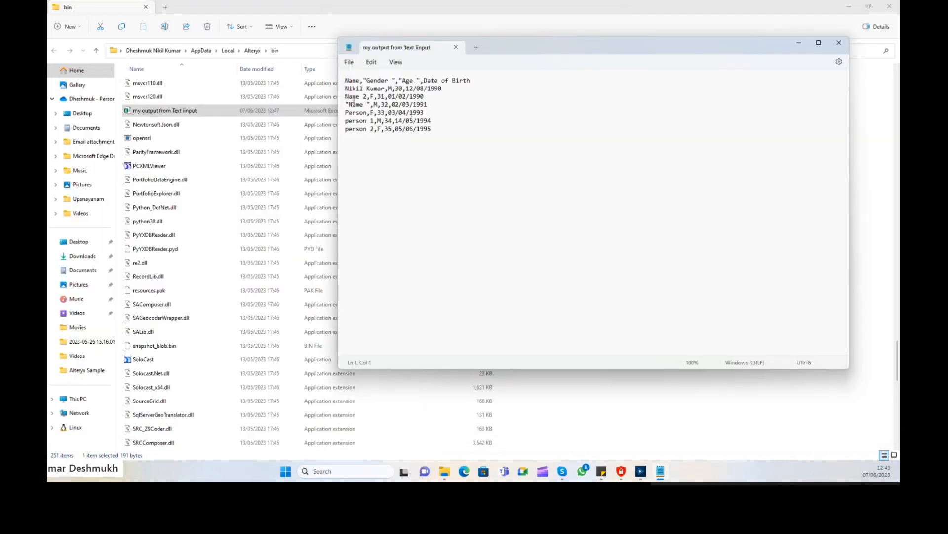
{"action": "left_click", "coordinate": [385, 95]}
{"action": "double_click", "coordinate": [379, 98]}
{"action": "left_click", "coordinate": [387, 97]}
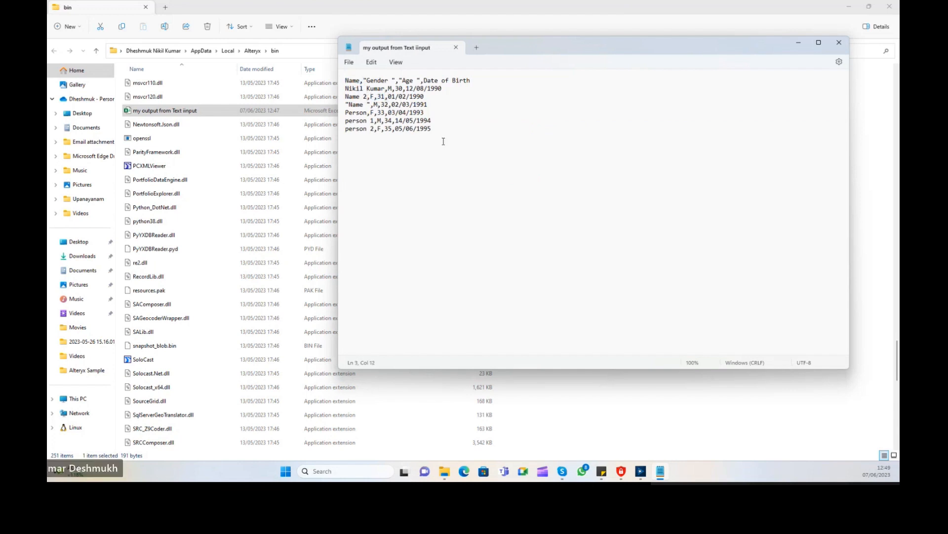
{"action": "scroll", "coordinate": [444, 141], "scroll_direction": "up", "scroll_amount": 2}
{"action": "scroll", "coordinate": [440, 130], "scroll_direction": "up", "scroll_amount": 1}
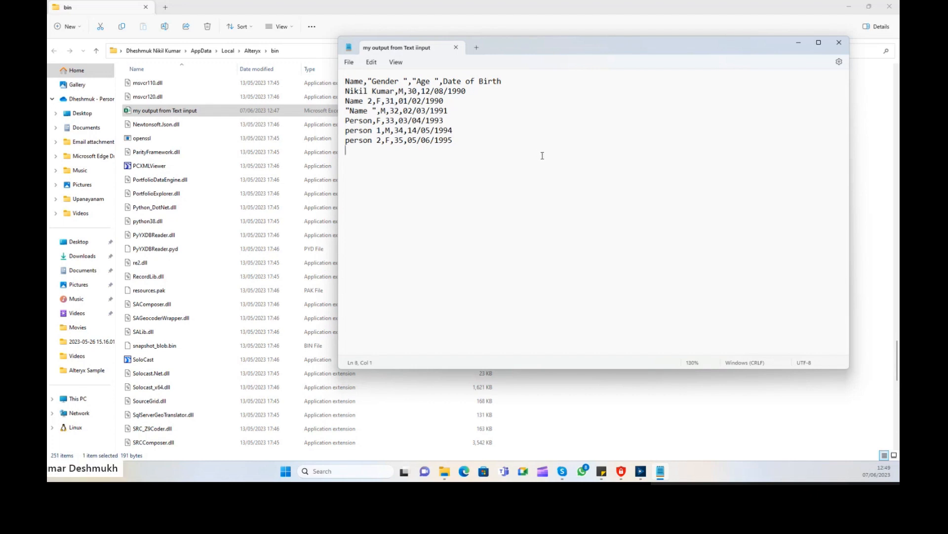
{"action": "scroll", "coordinate": [543, 156], "scroll_direction": "up", "scroll_amount": 8}
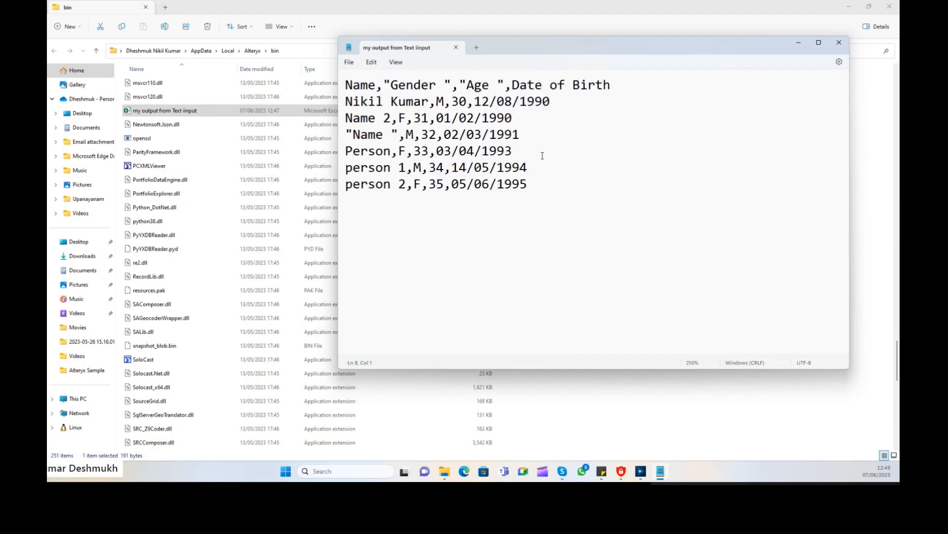
{"action": "scroll", "coordinate": [542, 155], "scroll_direction": "up", "scroll_amount": 2}
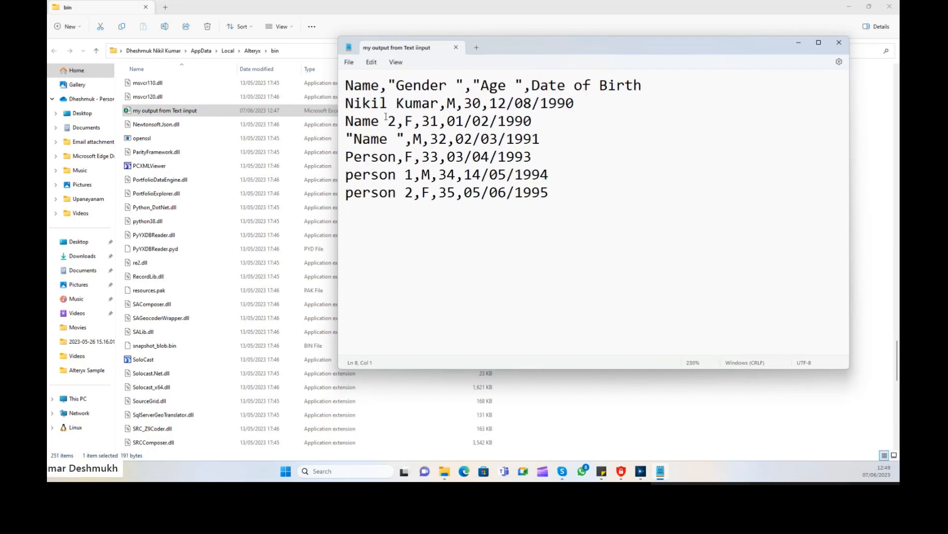
Highlight the header commas after Name, Gender and Age and the row separators, then close Notepad.
{"action": "left_click_drag", "start_coordinate": [388, 85], "coordinate": [381, 86]}
{"action": "left_click", "coordinate": [390, 87]}
{"action": "left_click_drag", "start_coordinate": [472, 87], "coordinate": [465, 87]}
{"action": "left_click_drag", "start_coordinate": [532, 89], "coordinate": [525, 88]}
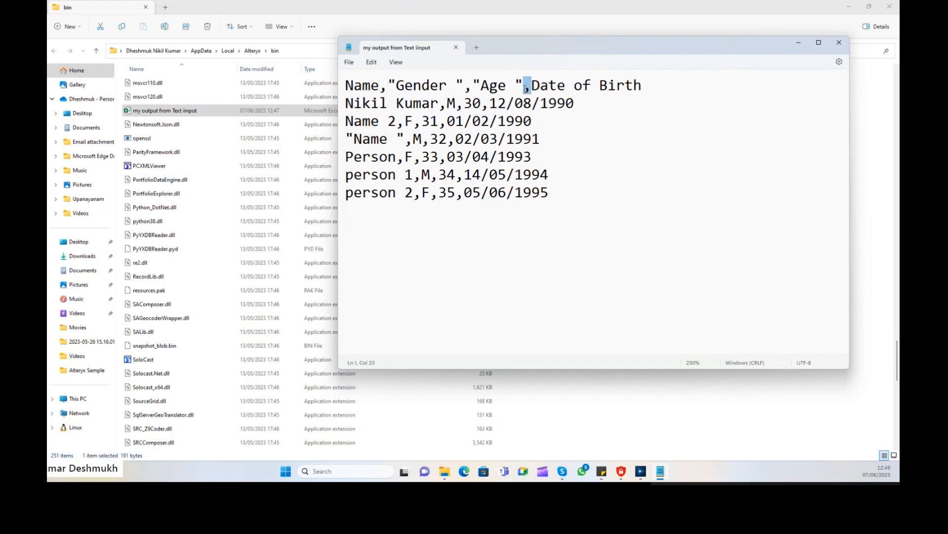
{"action": "left_click", "coordinate": [510, 115]}
{"action": "left_click", "coordinate": [389, 87]}
{"action": "left_click_drag", "start_coordinate": [347, 85], "coordinate": [668, 87]}
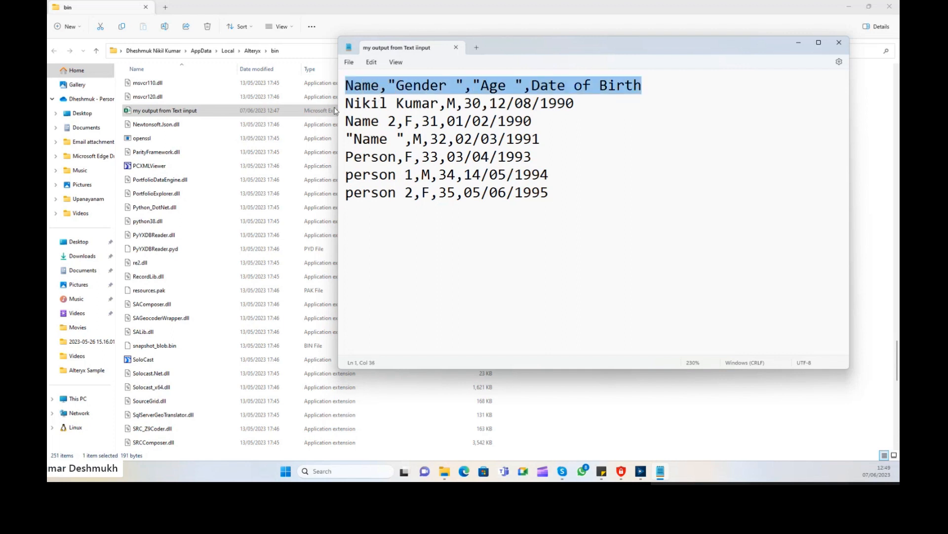
{"action": "left_click_drag", "start_coordinate": [440, 106], "coordinate": [479, 110]}
{"action": "left_click", "coordinate": [450, 108]}
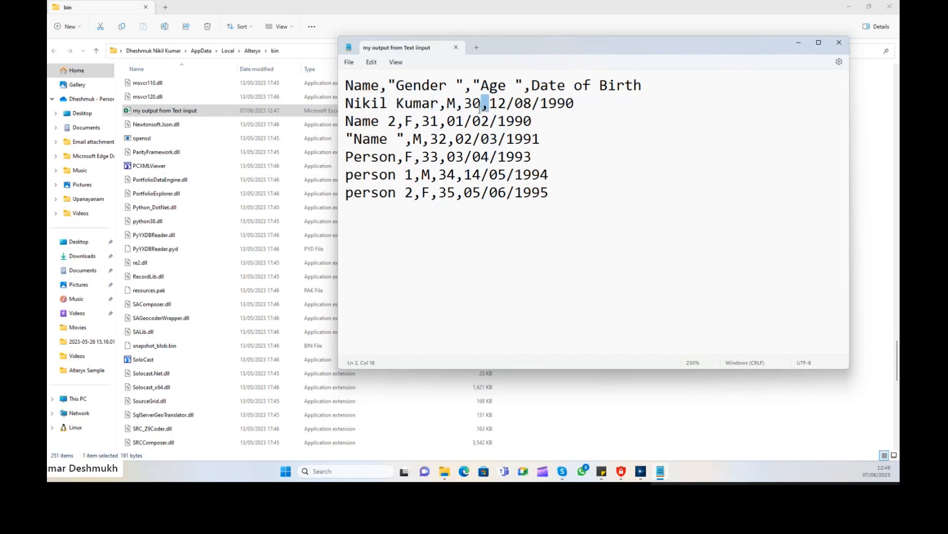
{"action": "left_click_drag", "start_coordinate": [537, 121], "coordinate": [514, 121]}
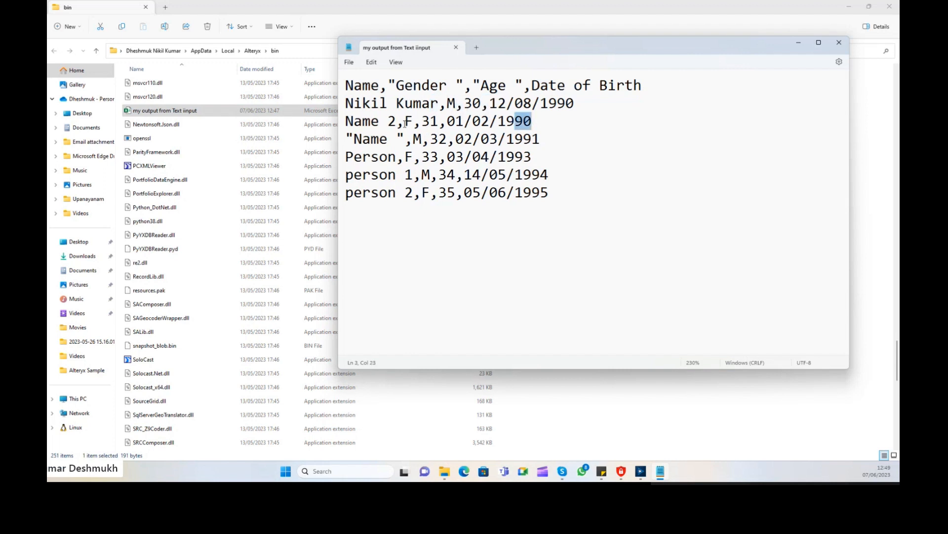
{"action": "left_click_drag", "start_coordinate": [405, 123], "coordinate": [533, 123]}
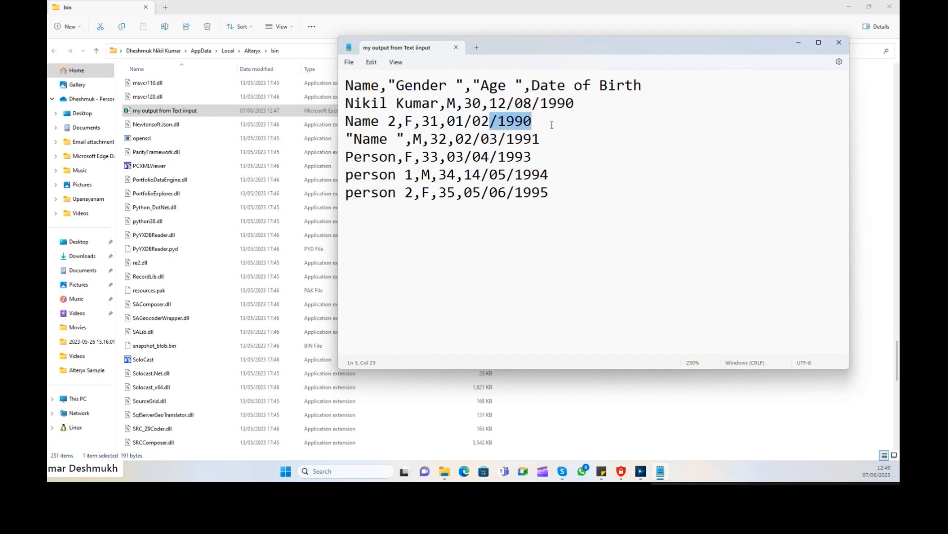
{"action": "left_click", "coordinate": [839, 44]}
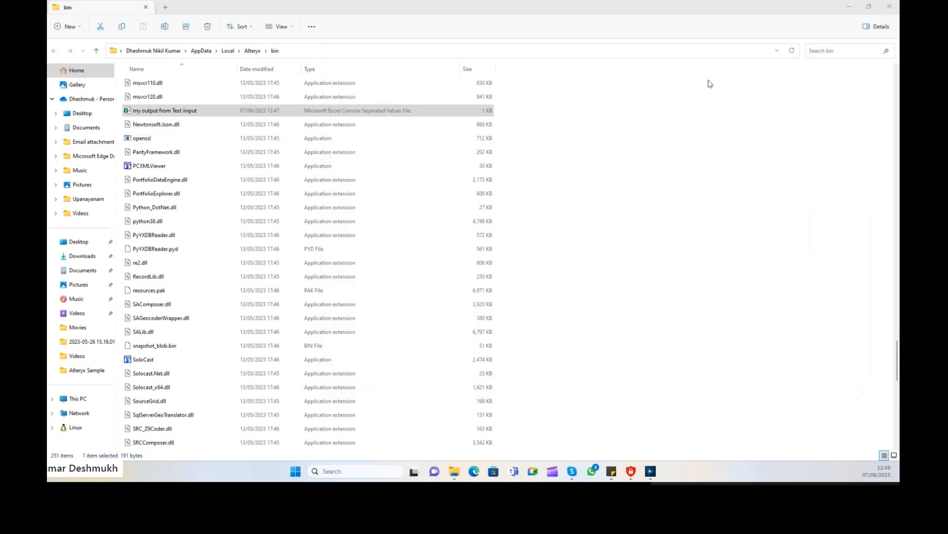
Close File Explorer and set the Sample1.csv Output Data delimiter to a pipe.
{"action": "left_click", "coordinate": [889, 8]}
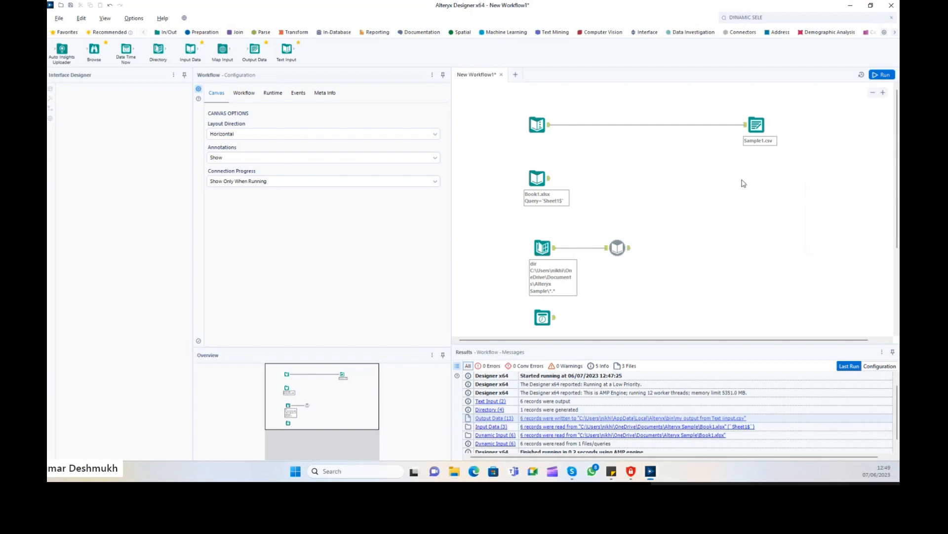
{"action": "left_click", "coordinate": [756, 124]}
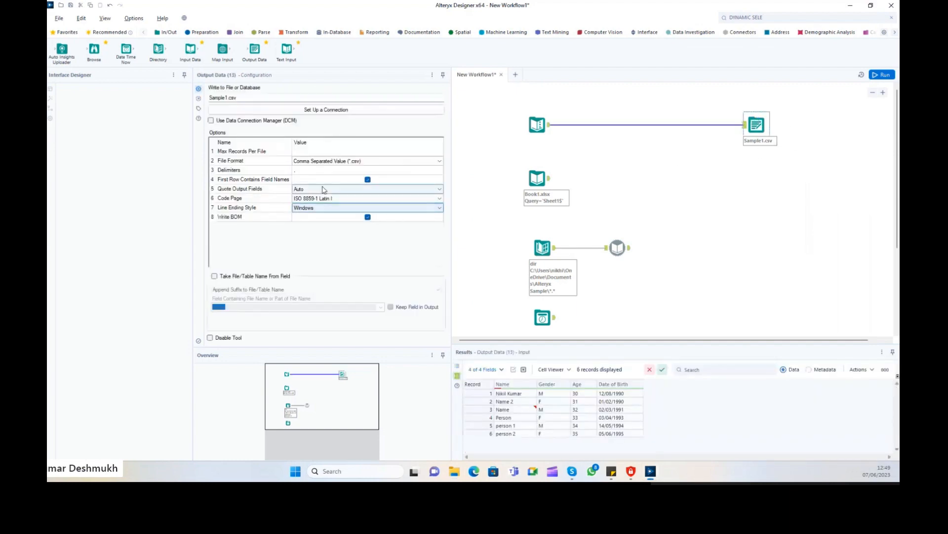
{"action": "left_click", "coordinate": [300, 170]}
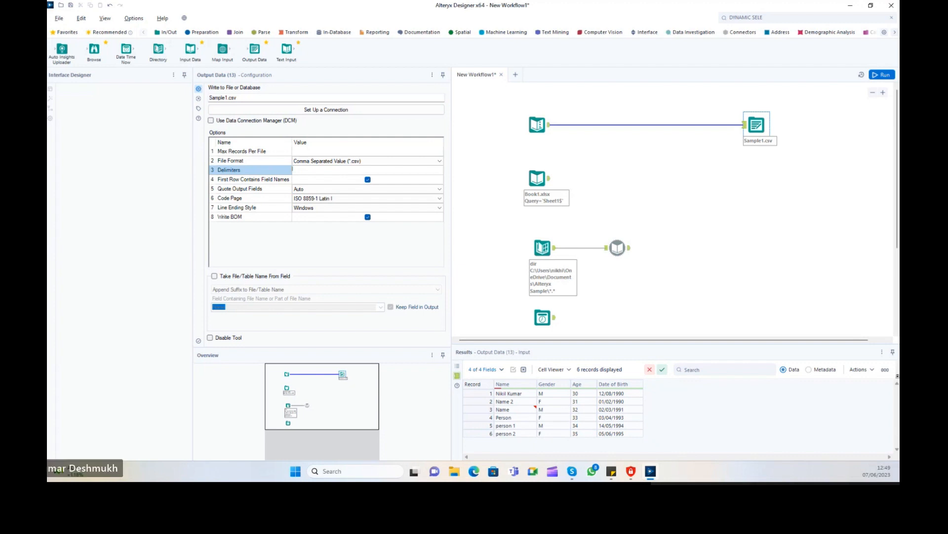
{"action": "left_click", "coordinate": [512, 149]}
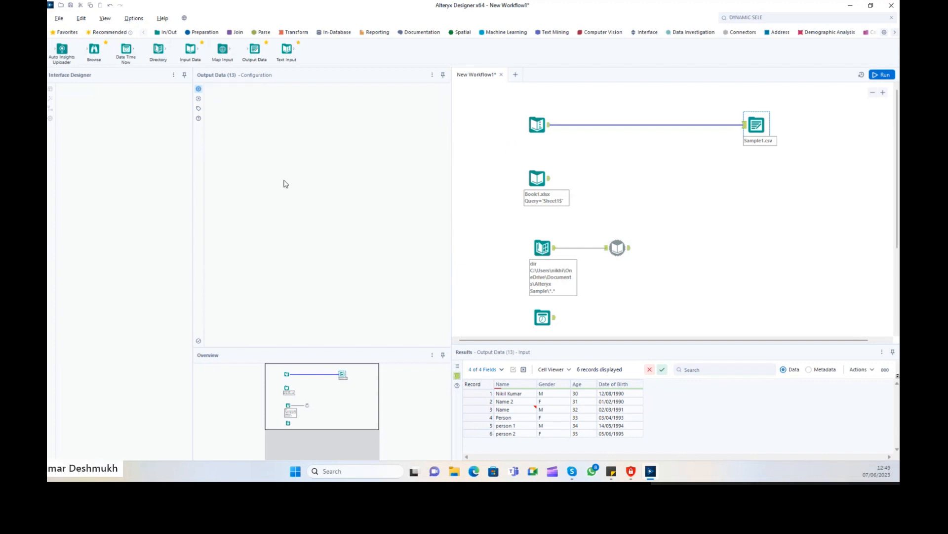
Rerun the workflow and open the written Sample1.csv from its result message.
{"action": "left_click", "coordinate": [883, 74]}
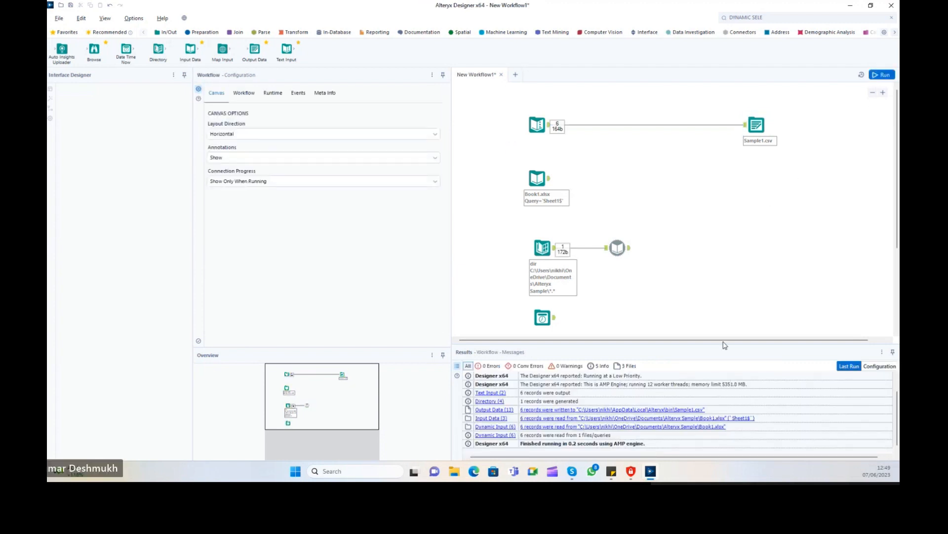
{"action": "right_click", "coordinate": [691, 411]}
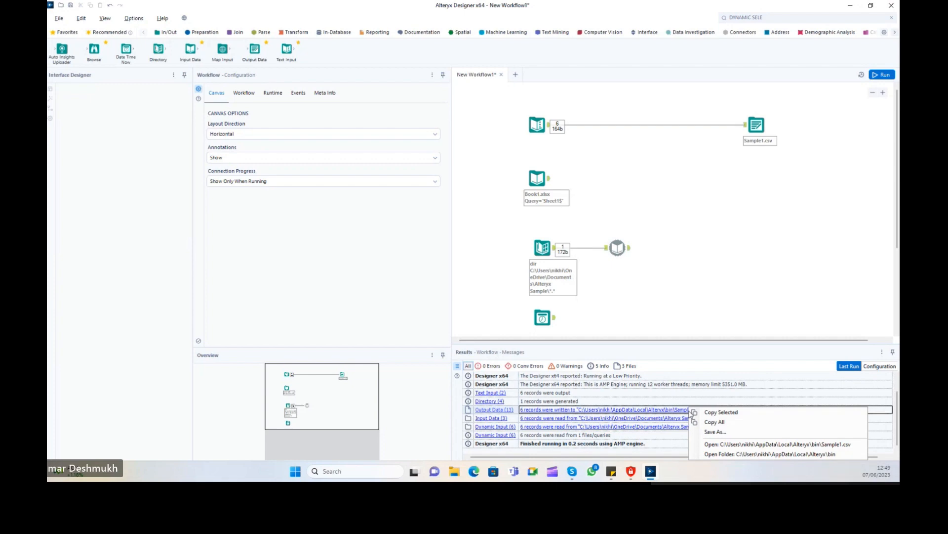
{"action": "left_click", "coordinate": [731, 444]}
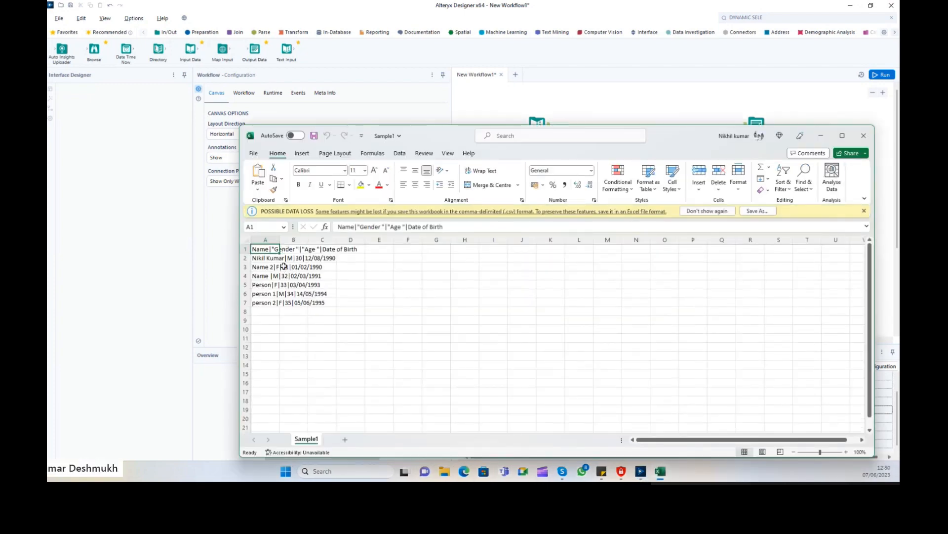
Check that cell A3 holds a whole pipe-separated row, then close Sample1.csv with Don't Save.
{"action": "left_click", "coordinate": [266, 267]}
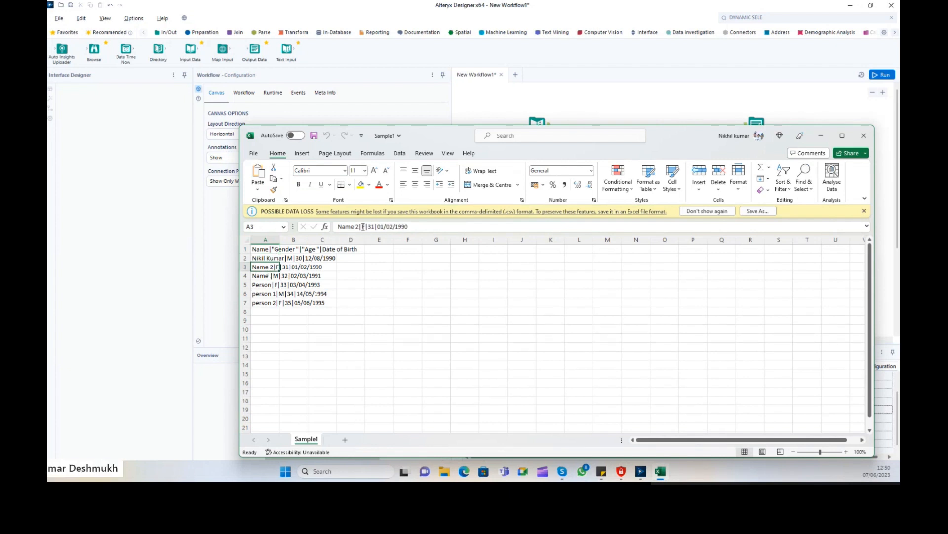
{"action": "left_click", "coordinate": [361, 227]}
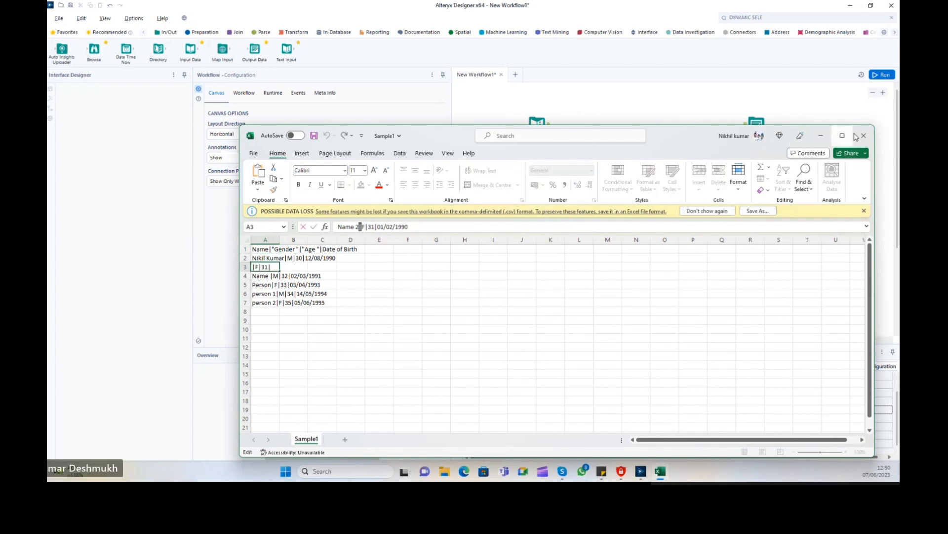
{"action": "left_click", "coordinate": [864, 135]}
{"action": "left_click", "coordinate": [486, 246]}
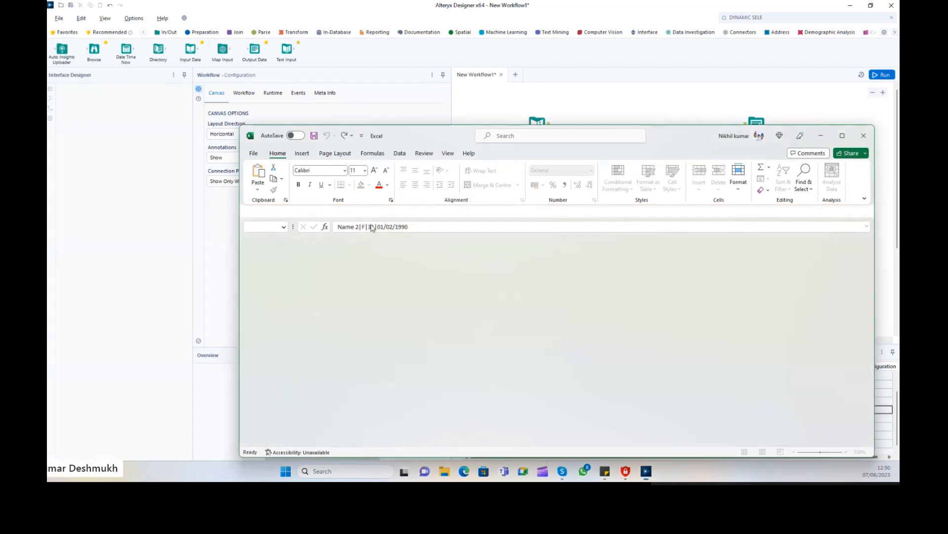
Keep ISO 8859-1 Latin I as the code page of the Sample1.csv output.
{"action": "left_click", "coordinate": [756, 125]}
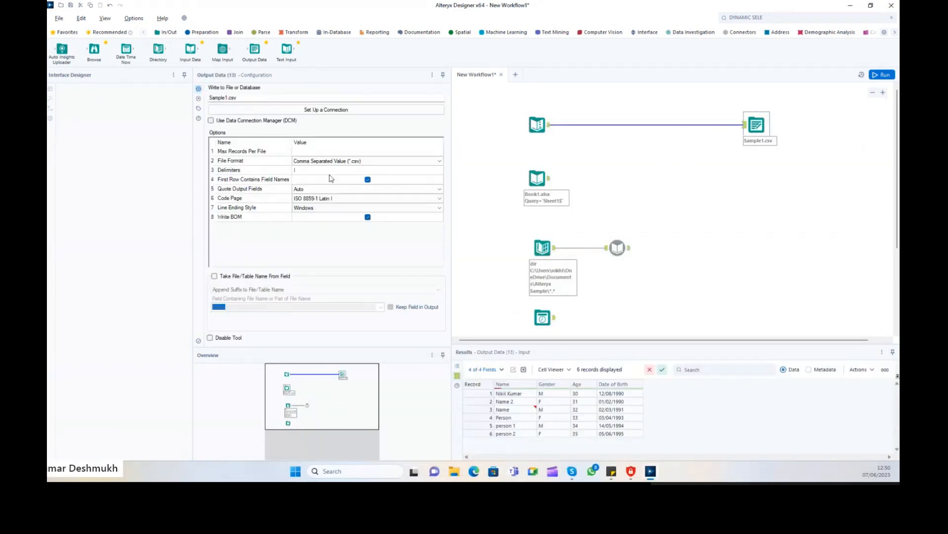
{"action": "left_click", "coordinate": [310, 168]}
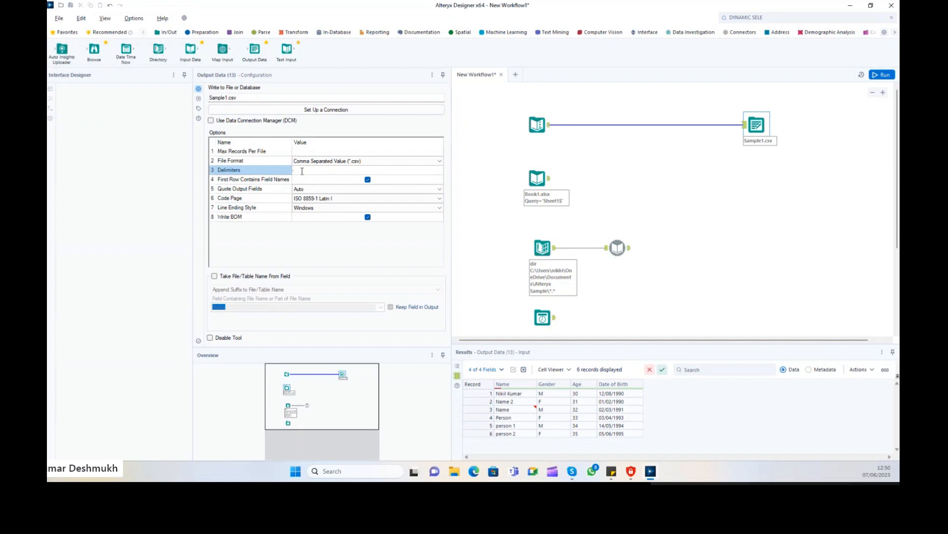
{"action": "left_click", "coordinate": [233, 198]}
{"action": "left_click", "coordinate": [336, 199]}
{"action": "left_click", "coordinate": [337, 200]}
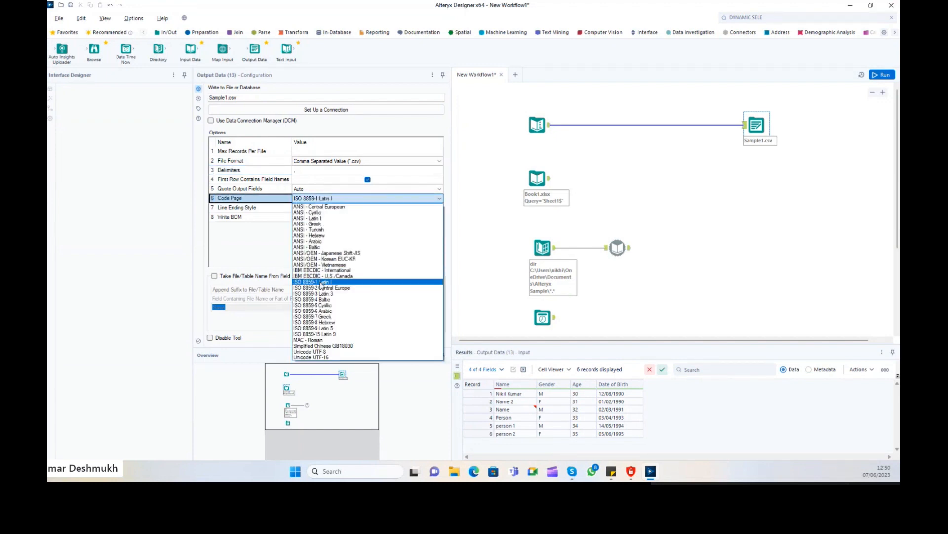
{"action": "left_click", "coordinate": [322, 284]}
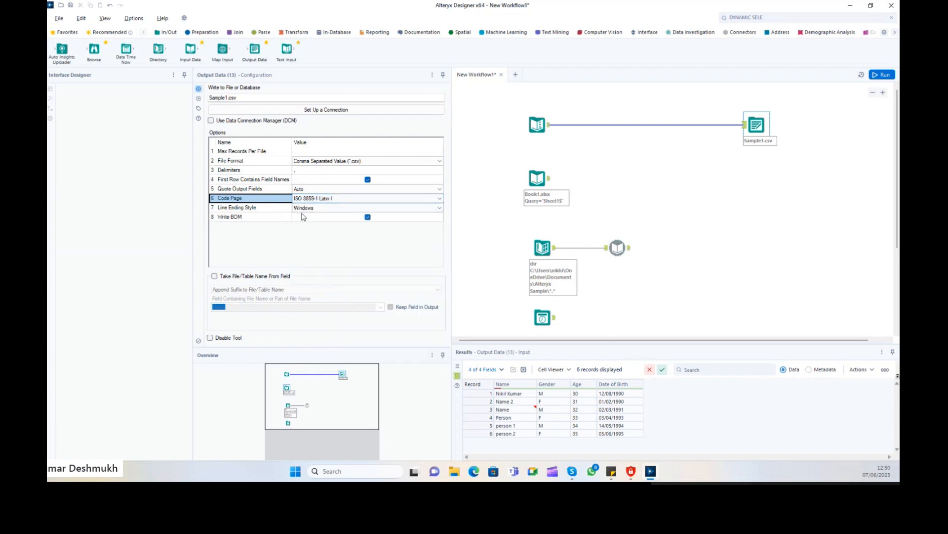
Switch to Unix line endings, run the workflow, and check Sample1.csv in Excel.
{"action": "left_click", "coordinate": [260, 200]}
{"action": "left_click", "coordinate": [271, 208]}
{"action": "left_click", "coordinate": [325, 211]}
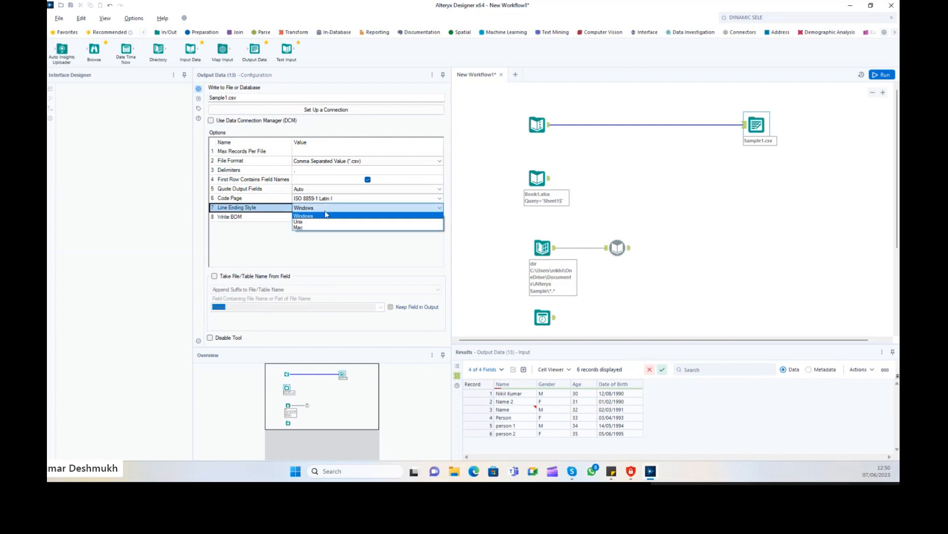
{"action": "left_click", "coordinate": [316, 216]}
{"action": "left_click", "coordinate": [315, 209]}
{"action": "left_click", "coordinate": [311, 222]}
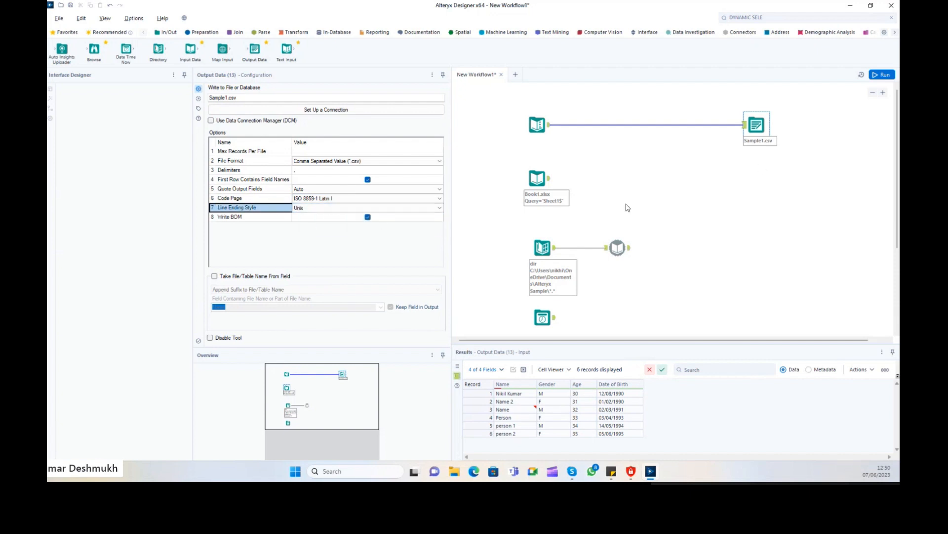
{"action": "left_click", "coordinate": [884, 76]}
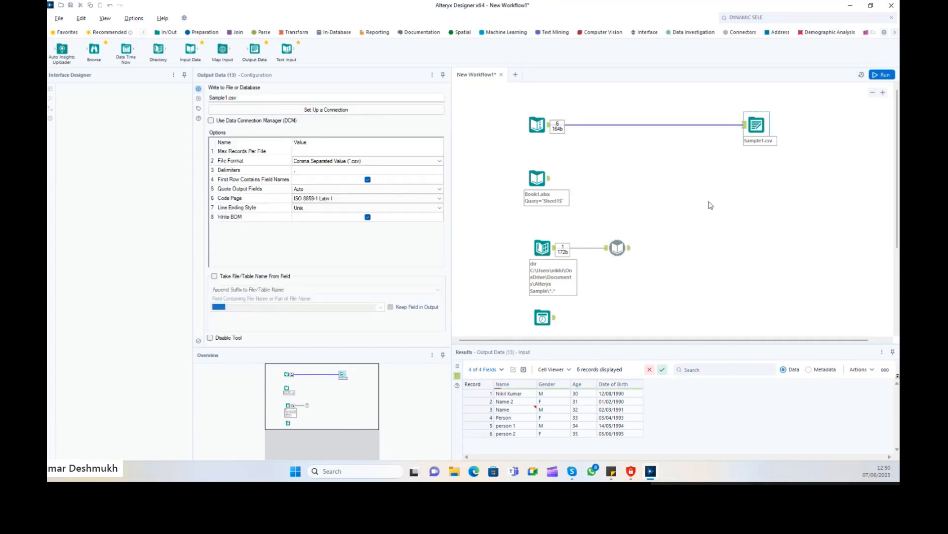
{"action": "left_click", "coordinate": [684, 418]}
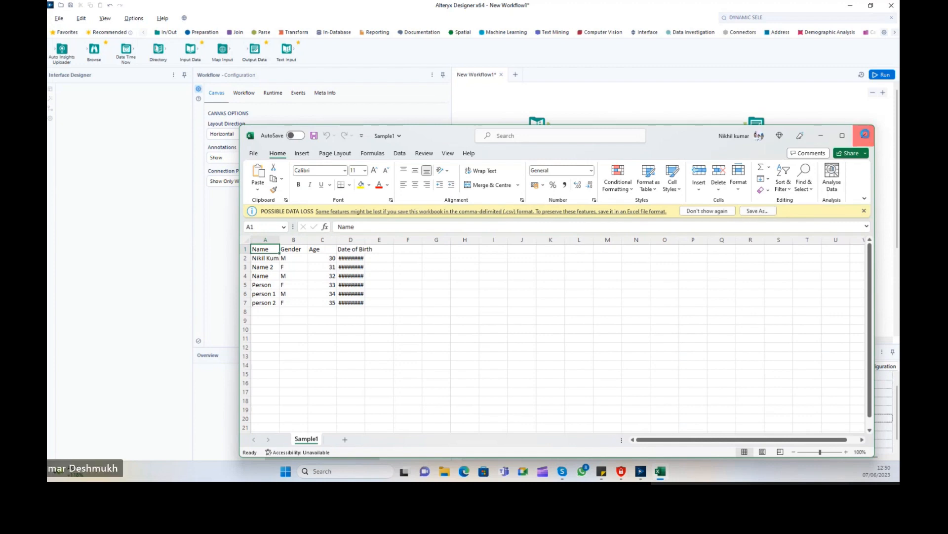
{"action": "left_click", "coordinate": [865, 134]}
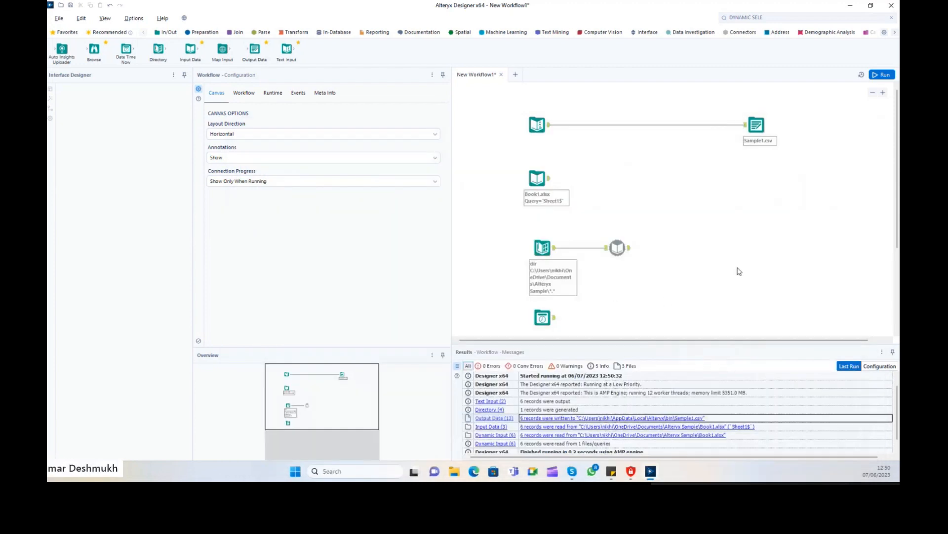
Restore Windows line endings, rerun the workflow, and begin renaming the output to Sample1.xlsx.
{"action": "left_click", "coordinate": [757, 126]}
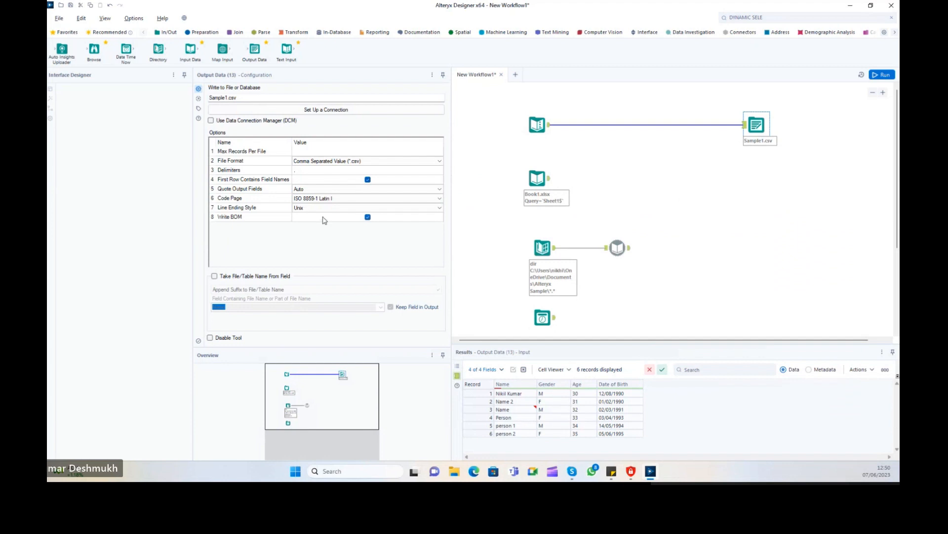
{"action": "left_click", "coordinate": [324, 208]}
{"action": "left_click", "coordinate": [316, 224]}
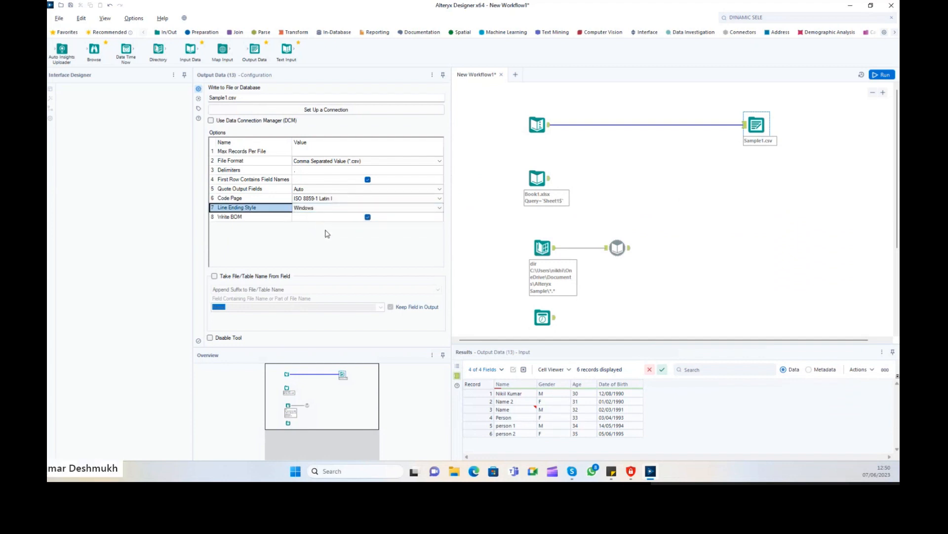
{"action": "left_click", "coordinate": [237, 182]}
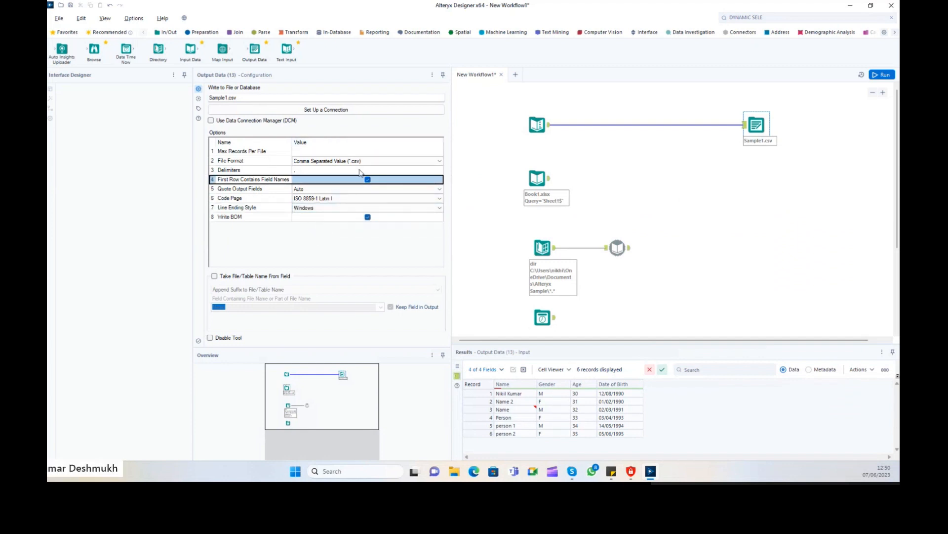
{"action": "left_click_drag", "start_coordinate": [252, 152], "coordinate": [252, 173]}
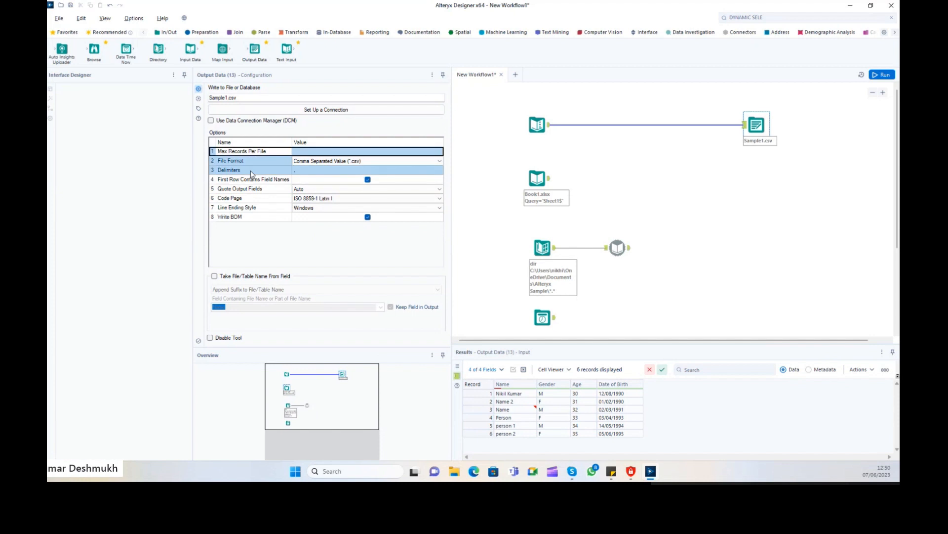
{"action": "left_click", "coordinate": [736, 156]}
{"action": "key", "text": "ctrl+r"}
{"action": "left_click", "coordinate": [756, 125]}
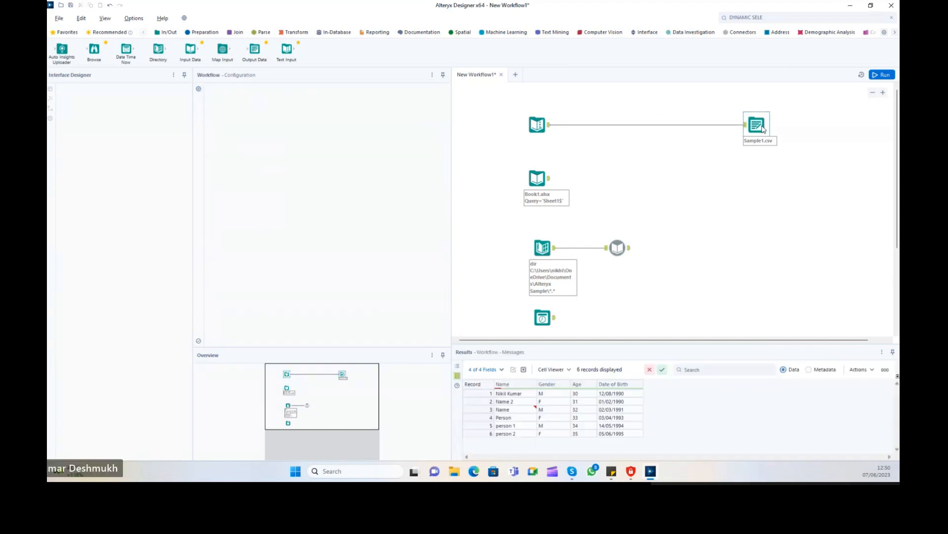
{"action": "left_click", "coordinate": [259, 95]}
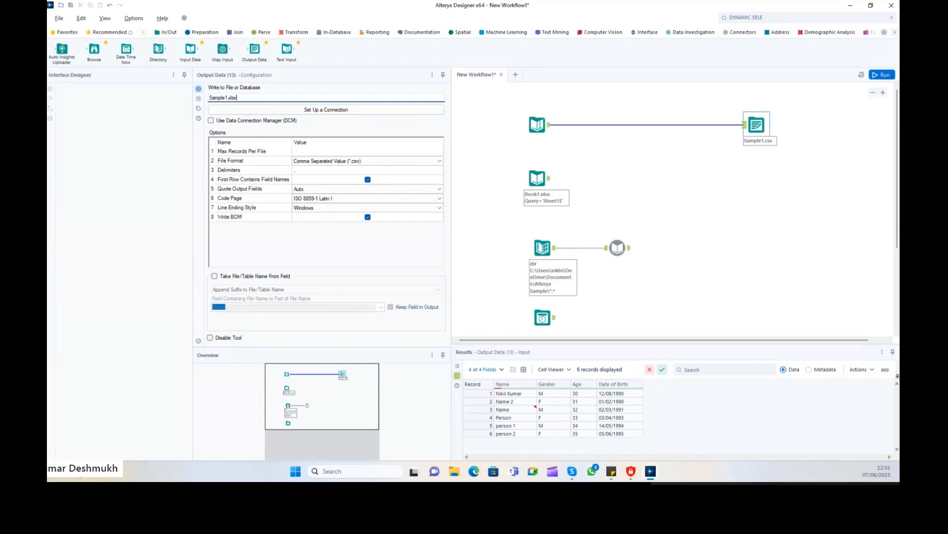
Commit the Sample1.xlsx file name so the format becomes Microsoft Excel (*.xlsx).
{"action": "key", "text": "Tab"}
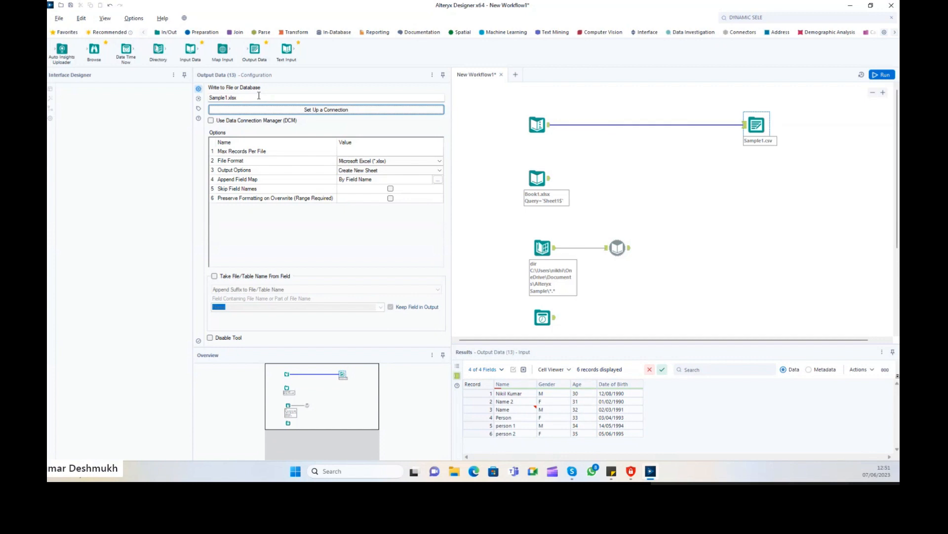
{"action": "left_click", "coordinate": [257, 95]}
{"action": "key", "text": "Tab"}
{"action": "left_click_drag", "start_coordinate": [249, 97], "coordinate": [202, 99]}
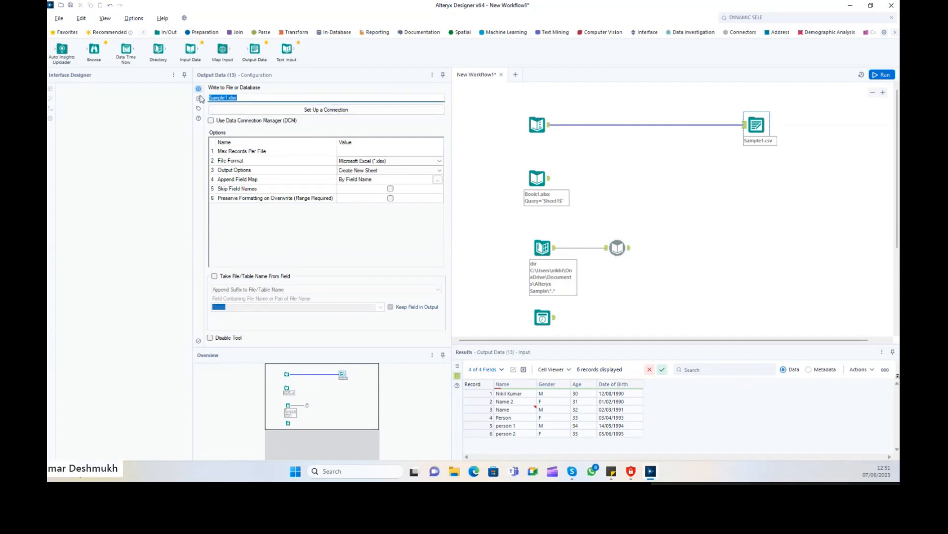
{"action": "left_click_drag", "start_coordinate": [270, 151], "coordinate": [243, 215]}
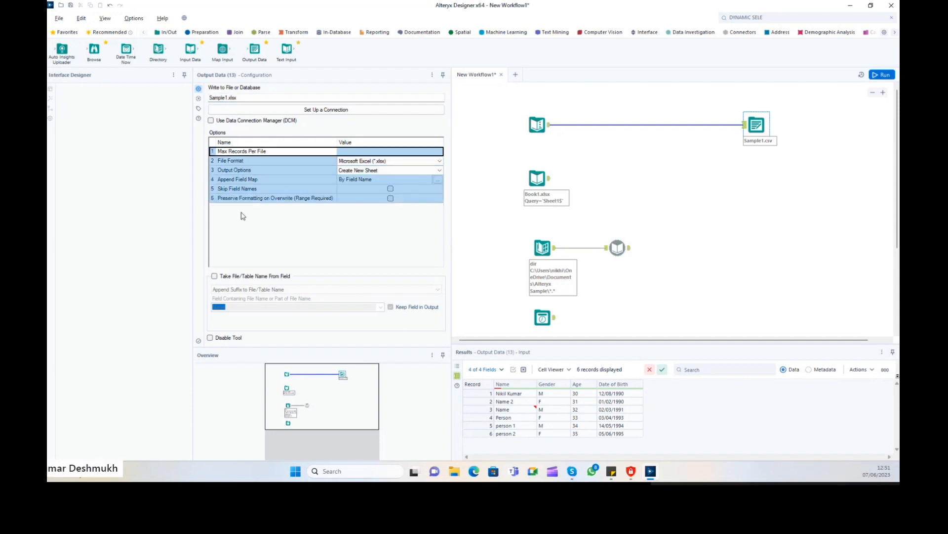
{"action": "double_click", "coordinate": [233, 97]}
{"action": "left_click", "coordinate": [261, 163]}
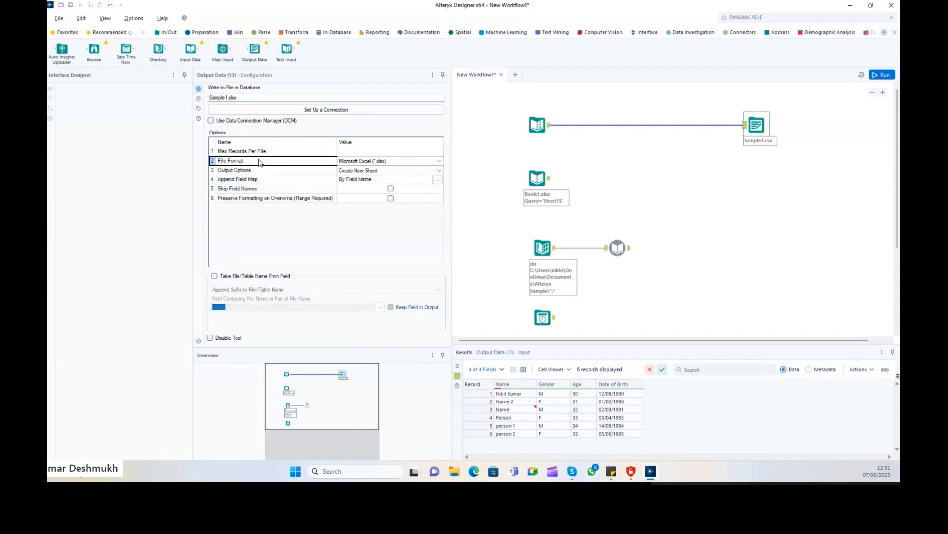
{"action": "left_click", "coordinate": [366, 171]}
{"action": "left_click", "coordinate": [255, 98]}
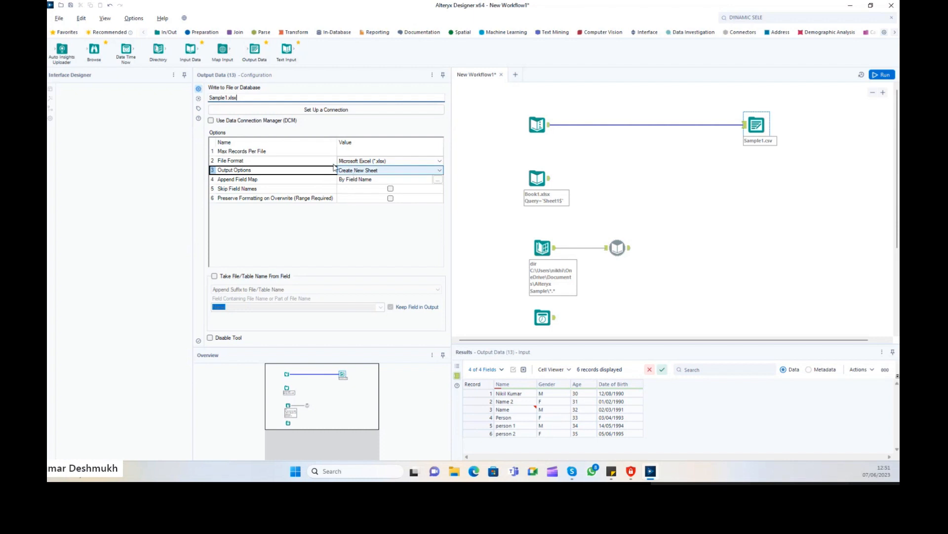
Set Output Options to Create New Sheet and run the workflow.
{"action": "left_click_drag", "start_coordinate": [244, 97], "coordinate": [206, 97]}
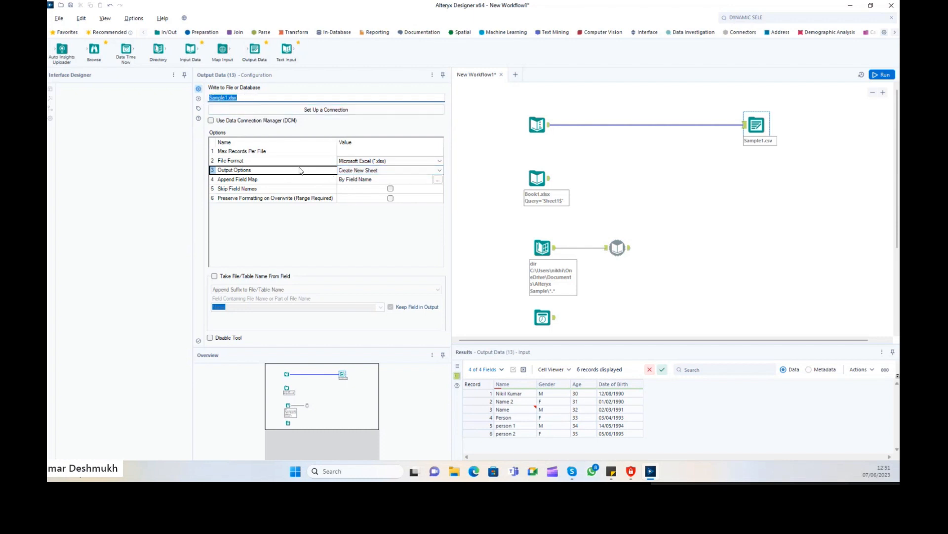
{"action": "left_click", "coordinate": [344, 171]}
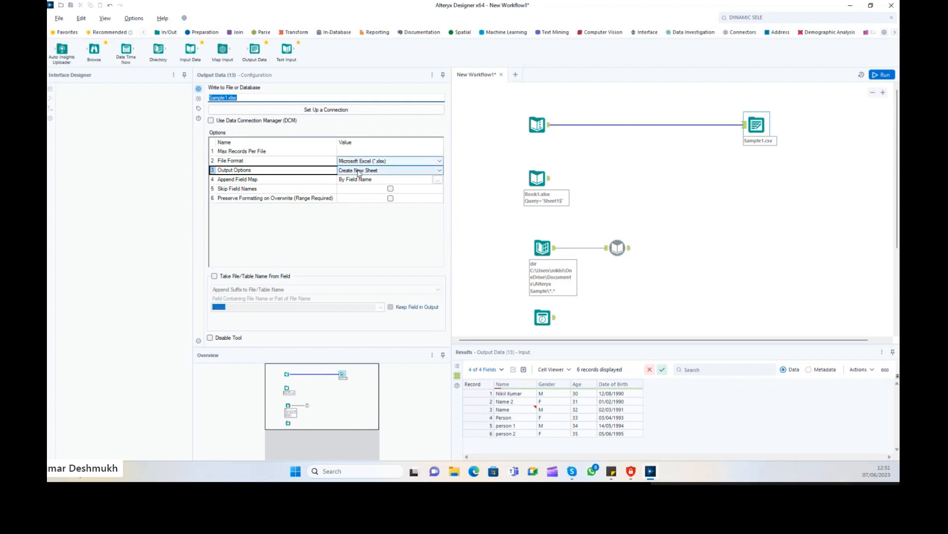
{"action": "left_click", "coordinate": [359, 171]}
{"action": "left_click", "coordinate": [362, 196]}
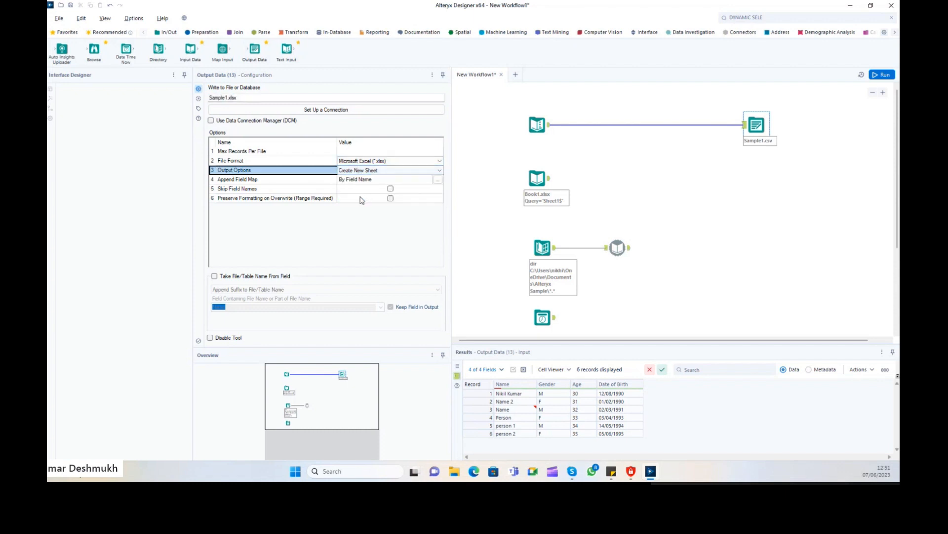
{"action": "left_click", "coordinate": [363, 171]}
{"action": "left_click", "coordinate": [359, 197]}
{"action": "left_click", "coordinate": [883, 74]}
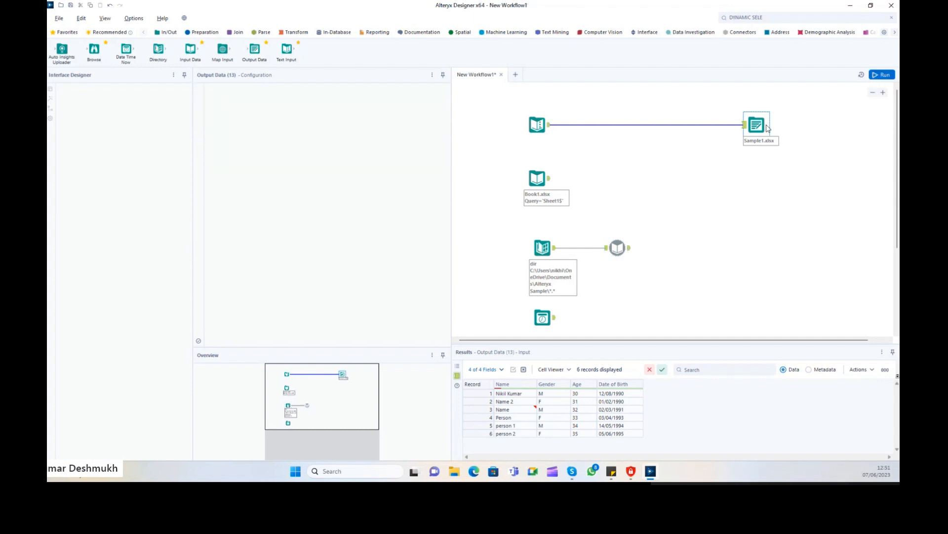
Fix the sheet-name error by targeting sheet MyFirstSheet in Sample1.xlsx.
{"action": "left_click", "coordinate": [587, 421]}
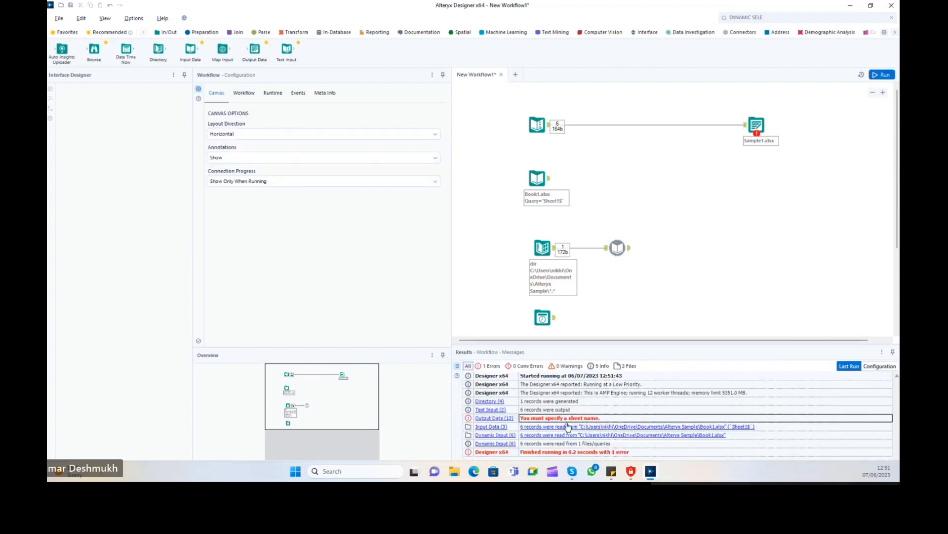
{"action": "left_click", "coordinate": [772, 139]}
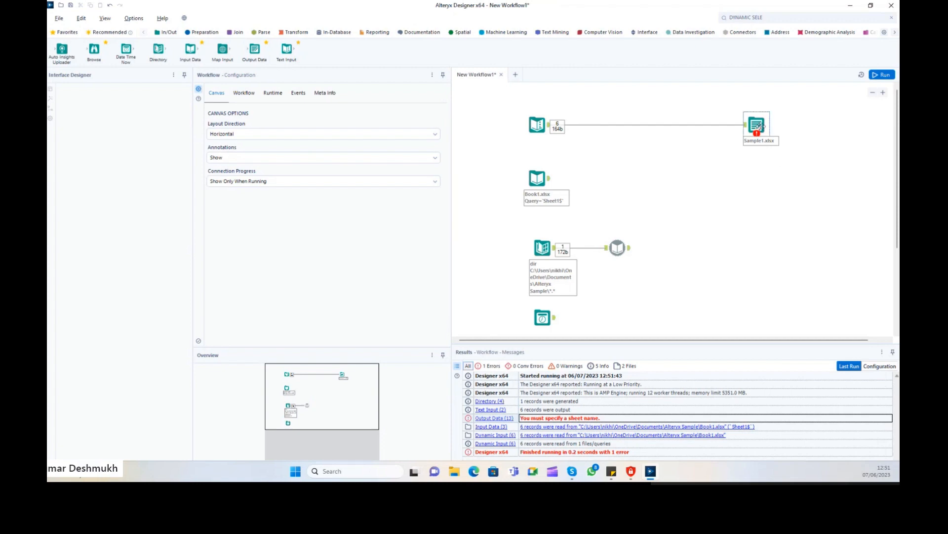
{"action": "left_click", "coordinate": [272, 98]}
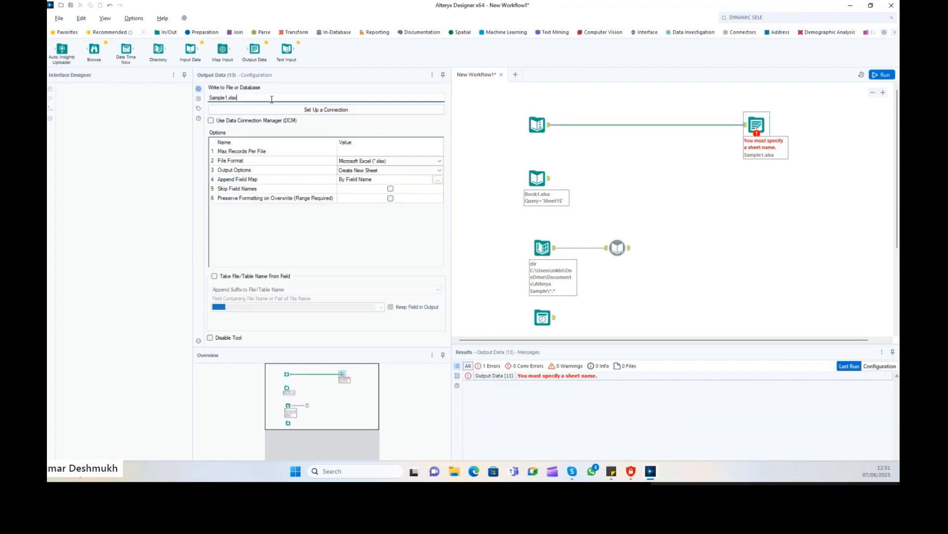
{"action": "type", "text": "||"}
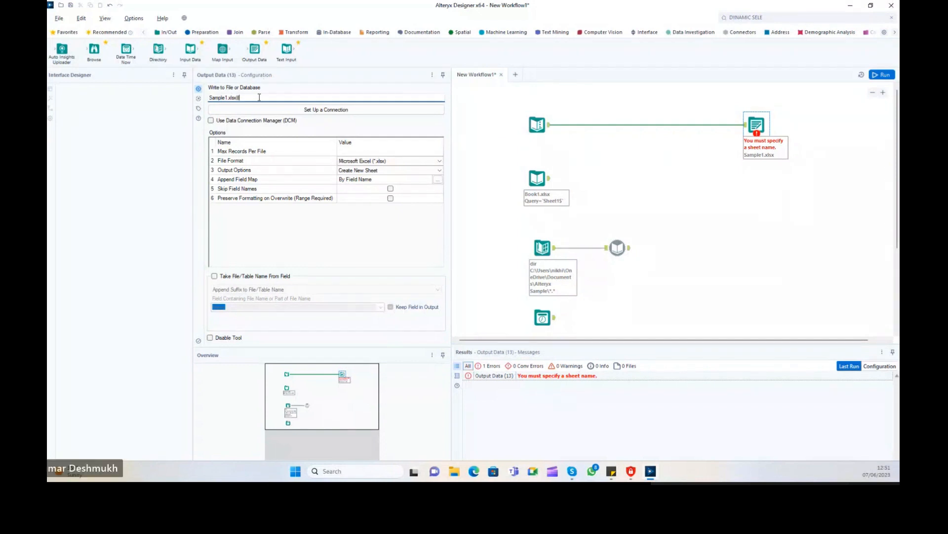
{"action": "left_click", "coordinate": [250, 109]}
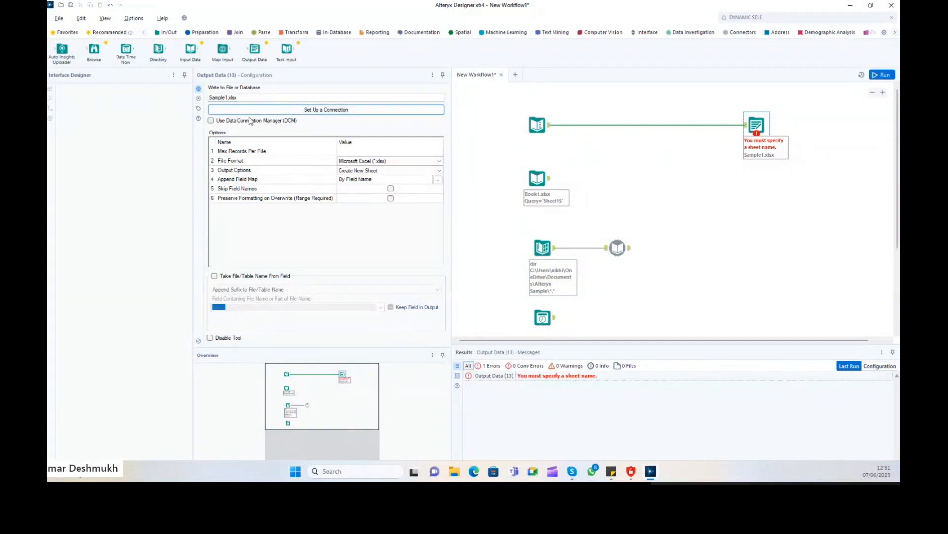
{"action": "left_click", "coordinate": [253, 97]}
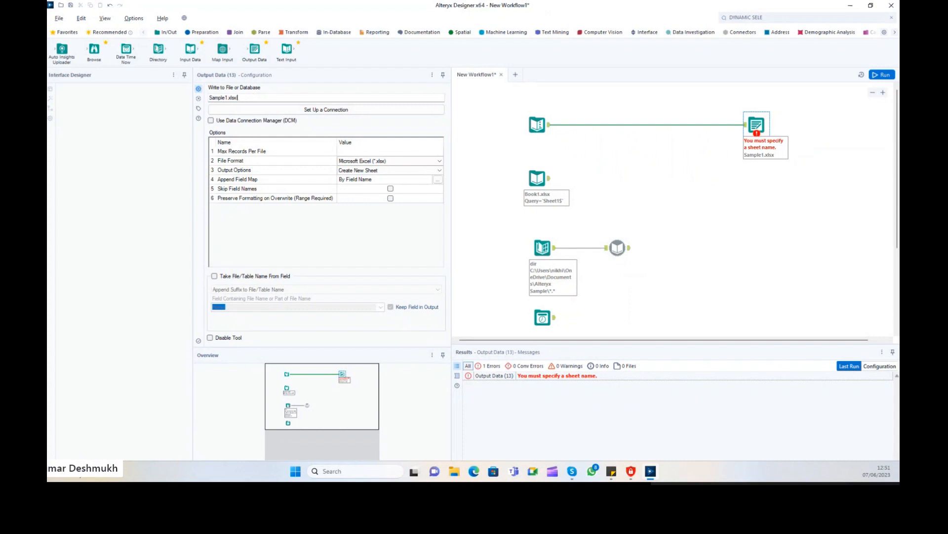
{"action": "type", "text": "|||MyFirstSh"}
{"action": "type", "text": "eet"}
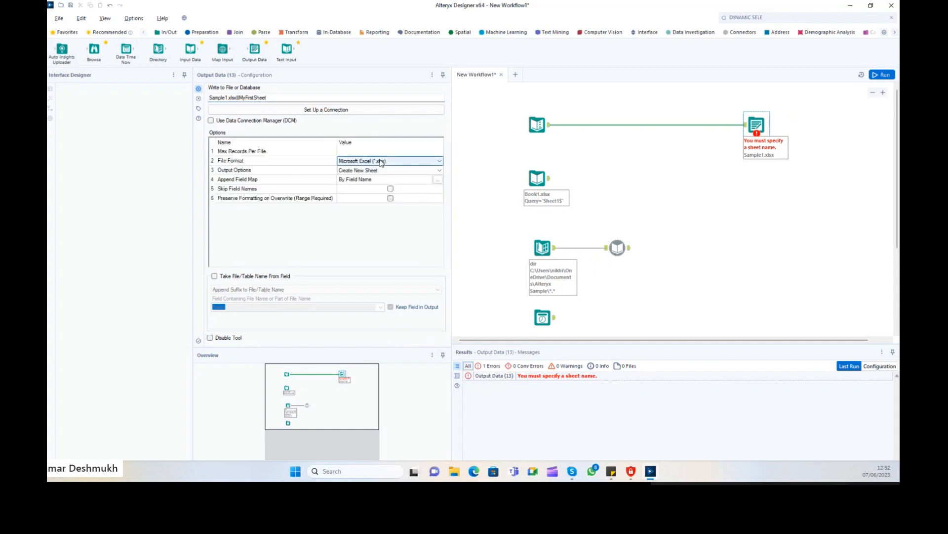
{"action": "left_click", "coordinate": [301, 173]}
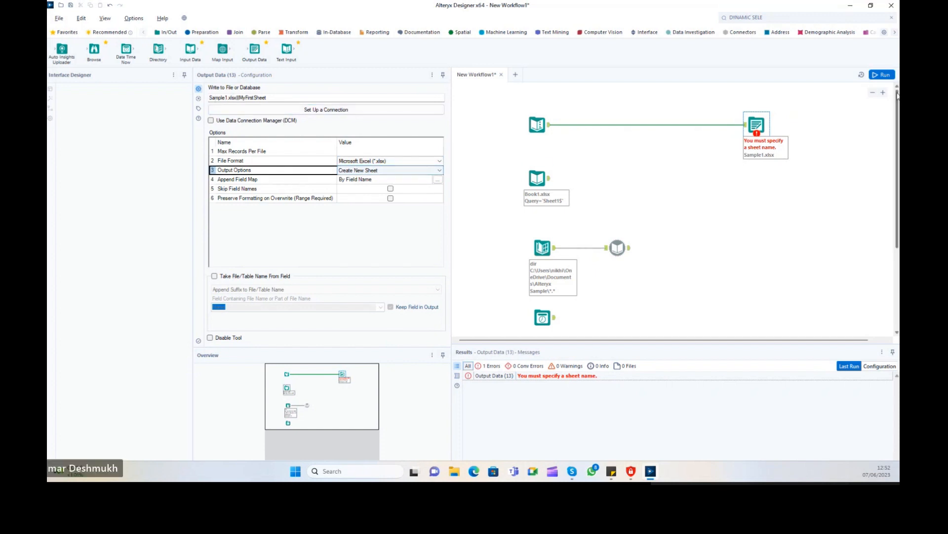
Rerun and check the six records on MyFirstSheet in Excel, then close it.
{"action": "left_click", "coordinate": [883, 75]}
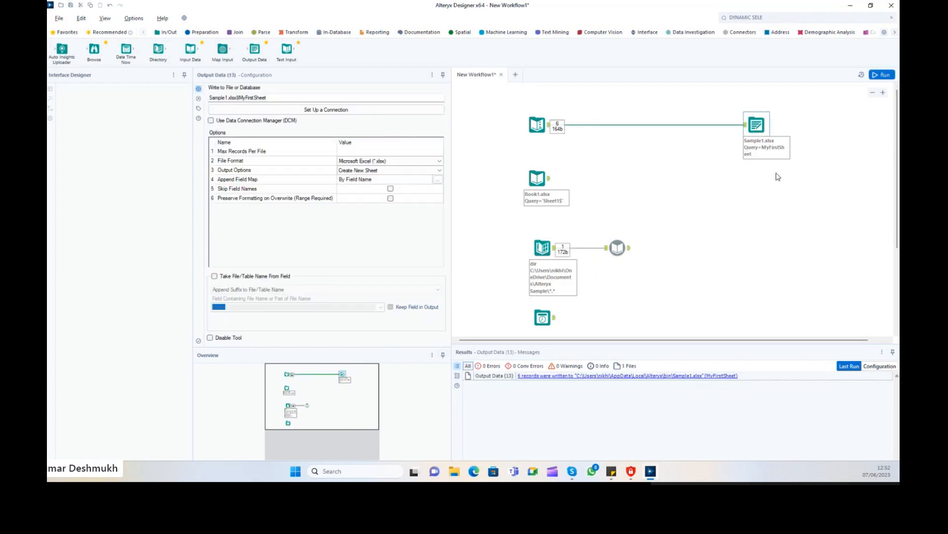
{"action": "left_click", "coordinate": [706, 376]}
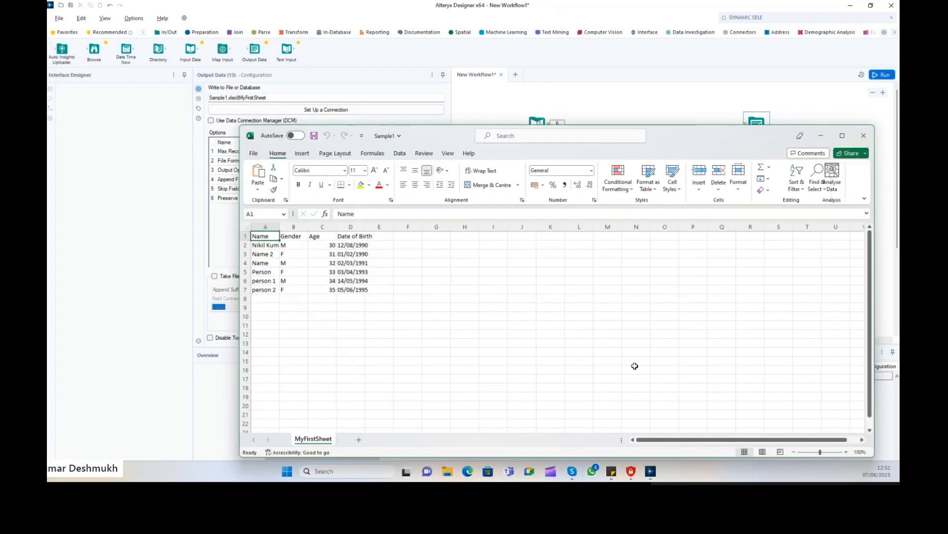
{"action": "left_click_drag", "start_coordinate": [442, 135], "coordinate": [450, 27]}
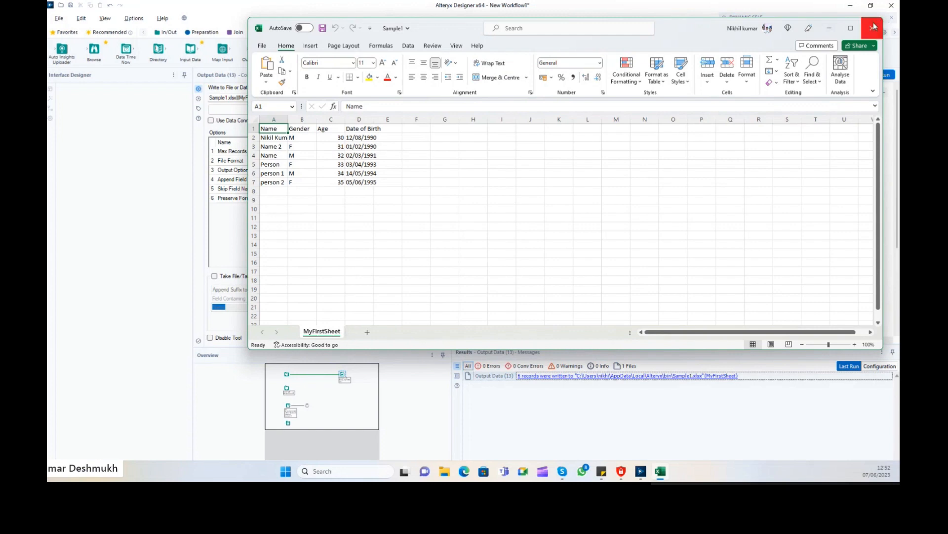
{"action": "left_click", "coordinate": [872, 28]}
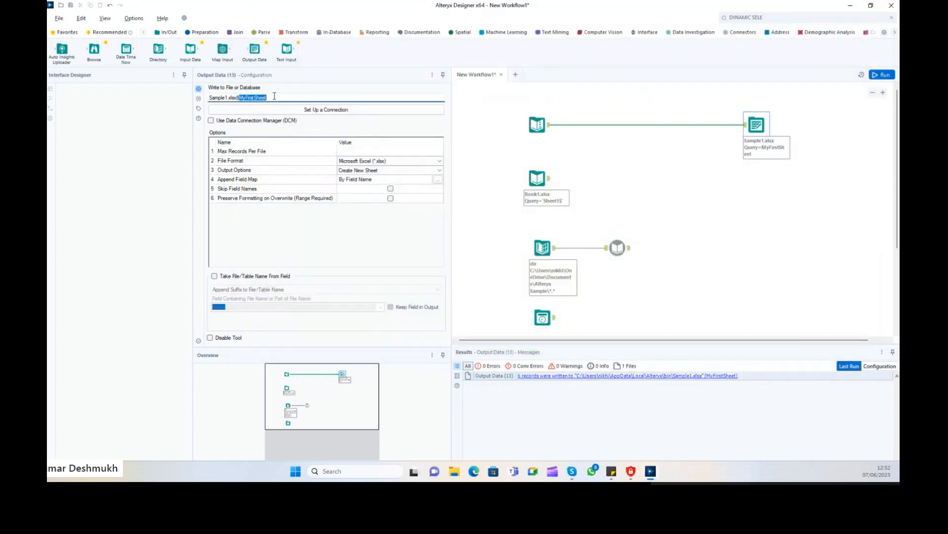
Change the target sheet to Sheet1, run, and verify the new Sheet1 tab in Sample1.xlsx.
{"action": "type", "text": "Sh"}
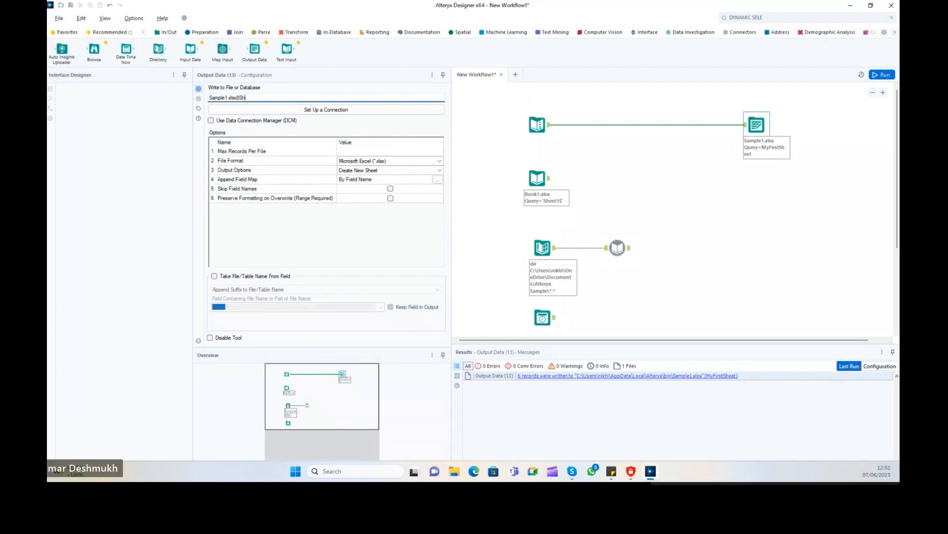
{"action": "type", "text": "het1"}
{"action": "left_click", "coordinate": [883, 74]}
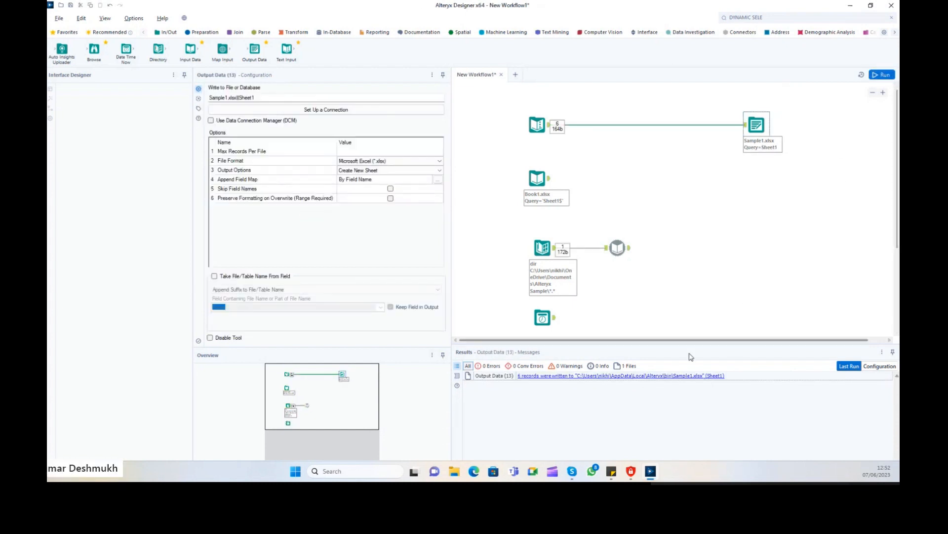
{"action": "left_click", "coordinate": [682, 377]}
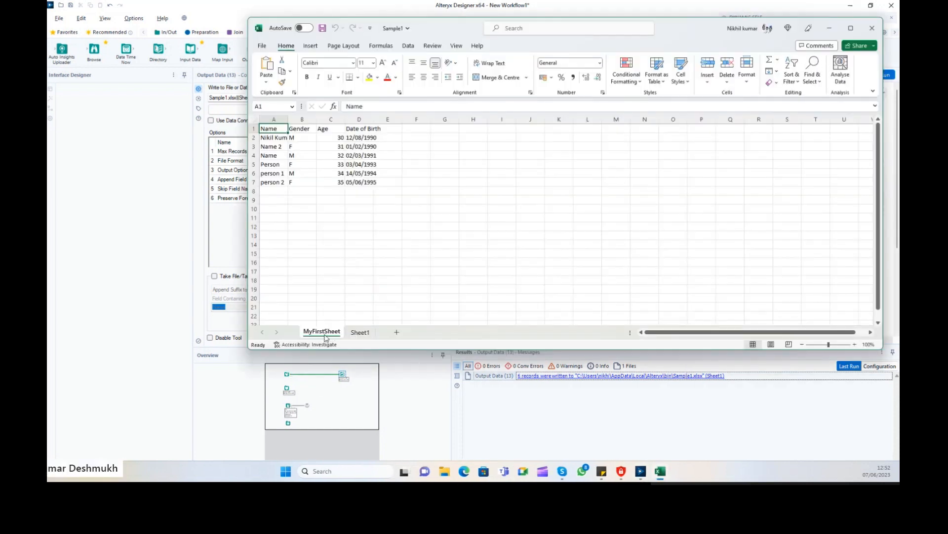
{"action": "left_click", "coordinate": [361, 333]}
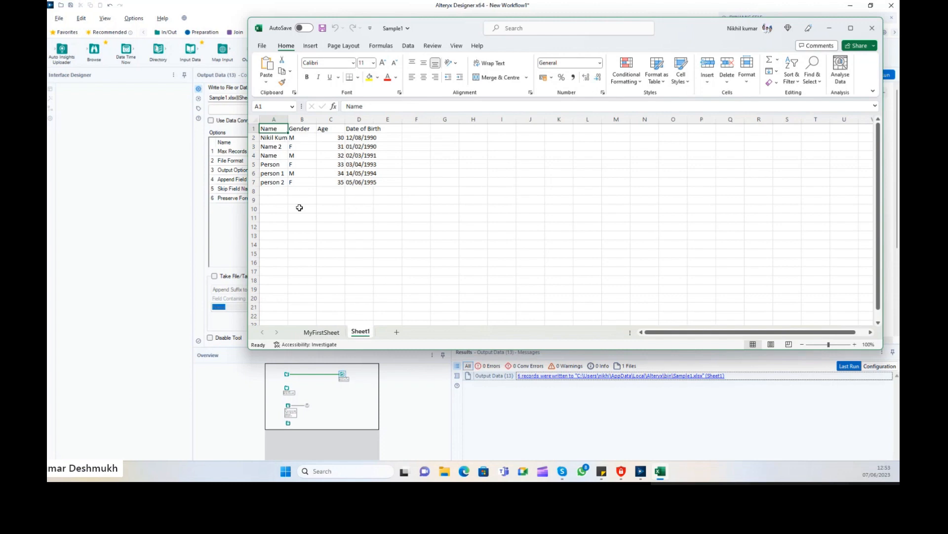
{"action": "left_click", "coordinate": [869, 33]}
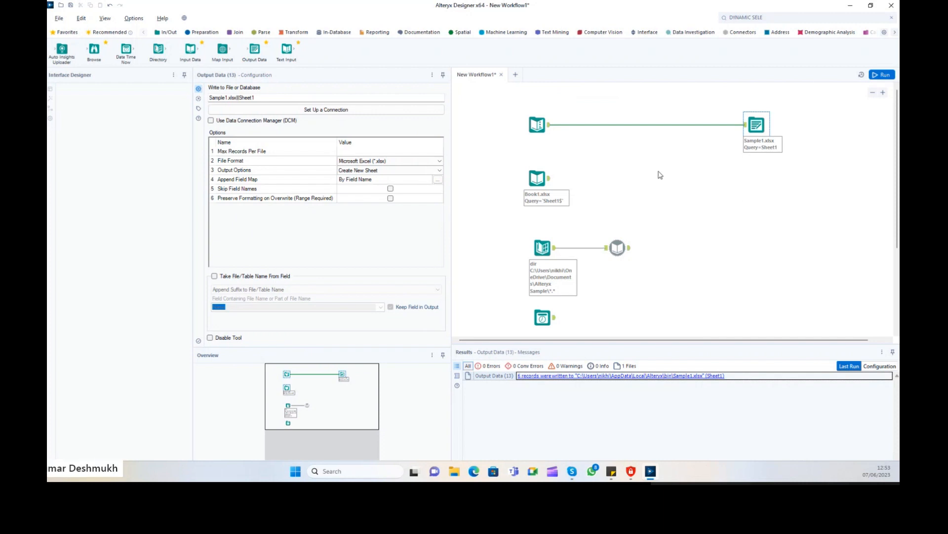
Rerun the workflow and copy all messages of the 'Sheet1 already exists' error.
{"action": "left_click", "coordinate": [659, 173]}
{"action": "left_click_drag", "start_coordinate": [505, 84], "coordinate": [771, 140]}
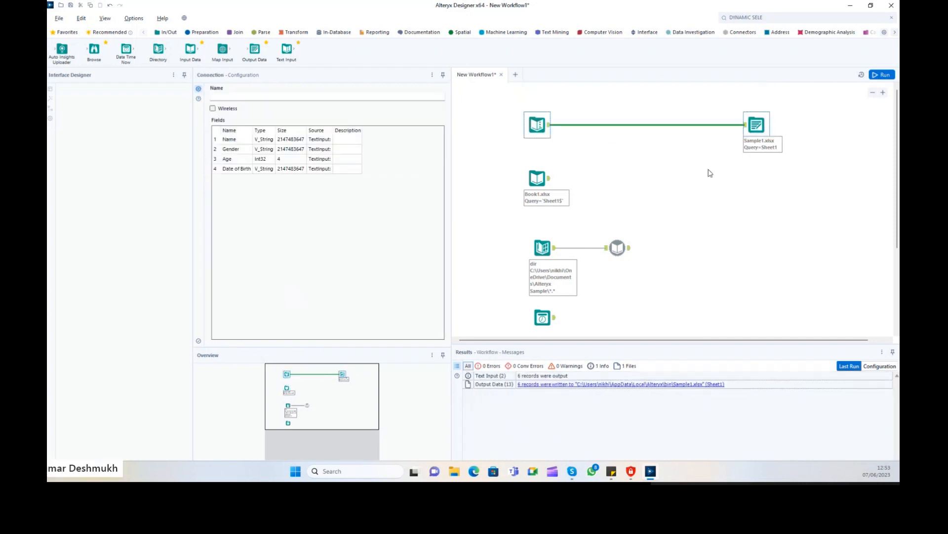
{"action": "left_click_drag", "start_coordinate": [482, 90], "coordinate": [795, 151]}
{"action": "left_click", "coordinate": [882, 74]}
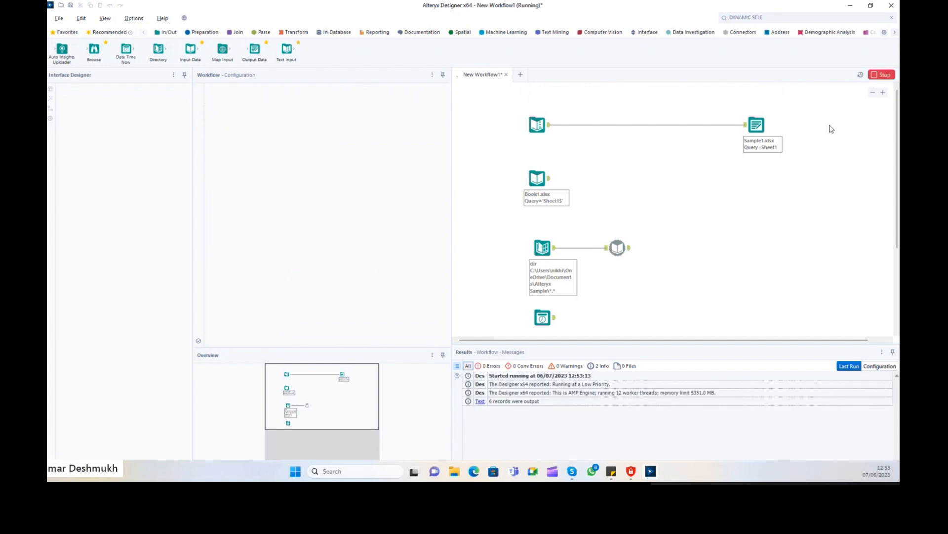
{"action": "left_click", "coordinate": [763, 141]}
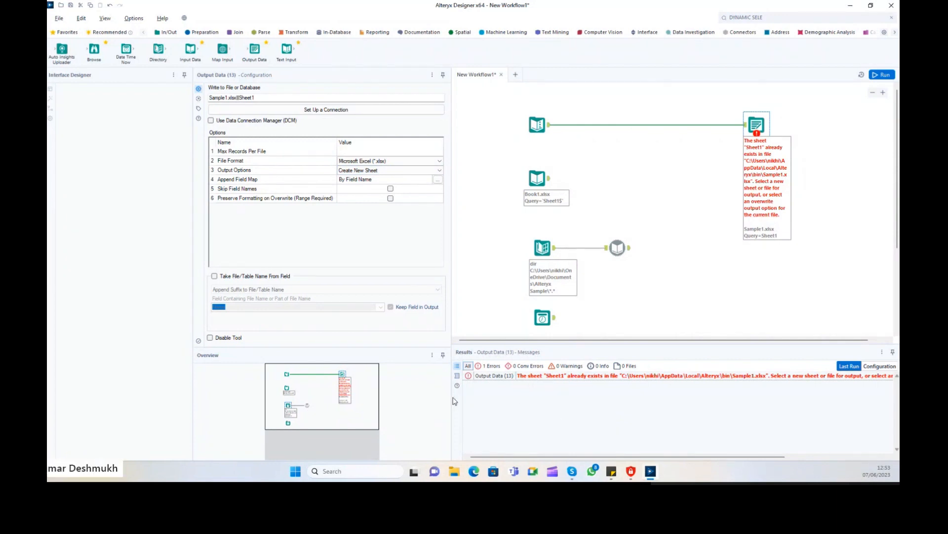
{"action": "left_click_drag", "start_coordinate": [418, 399], "coordinate": [400, 399]}
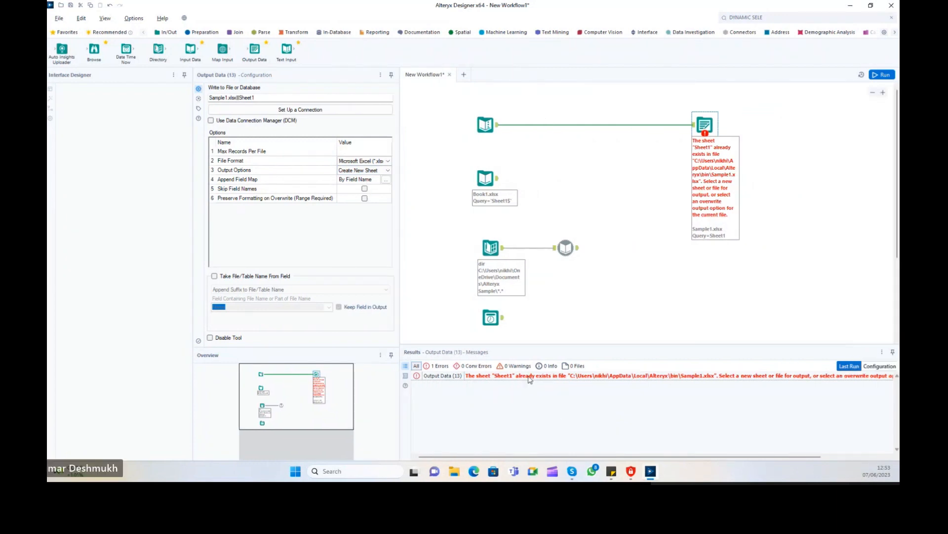
{"action": "right_click", "coordinate": [528, 376]}
{"action": "left_click", "coordinate": [547, 391]}
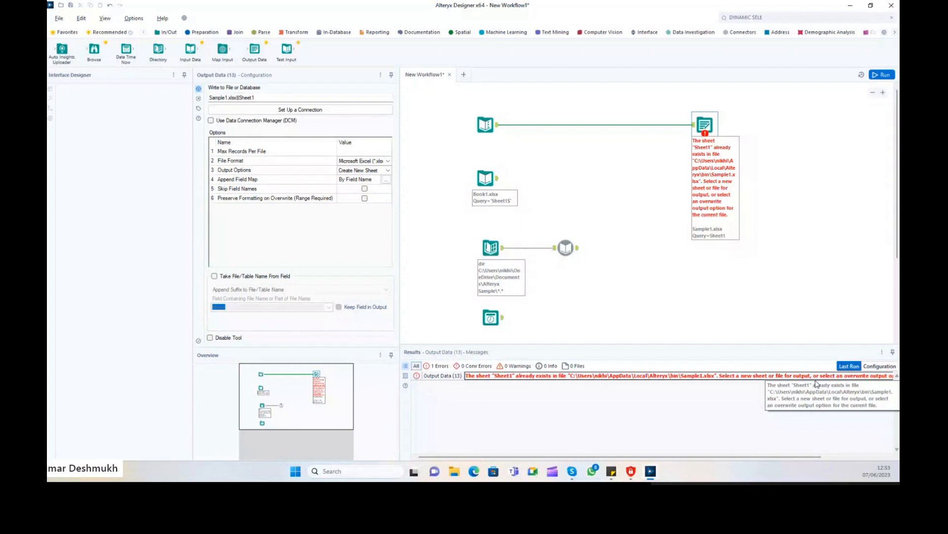
Widen the configuration panel and set Output Options to Overwrite File (Remove).
{"action": "left_click_drag", "start_coordinate": [797, 455], "coordinate": [862, 455]}
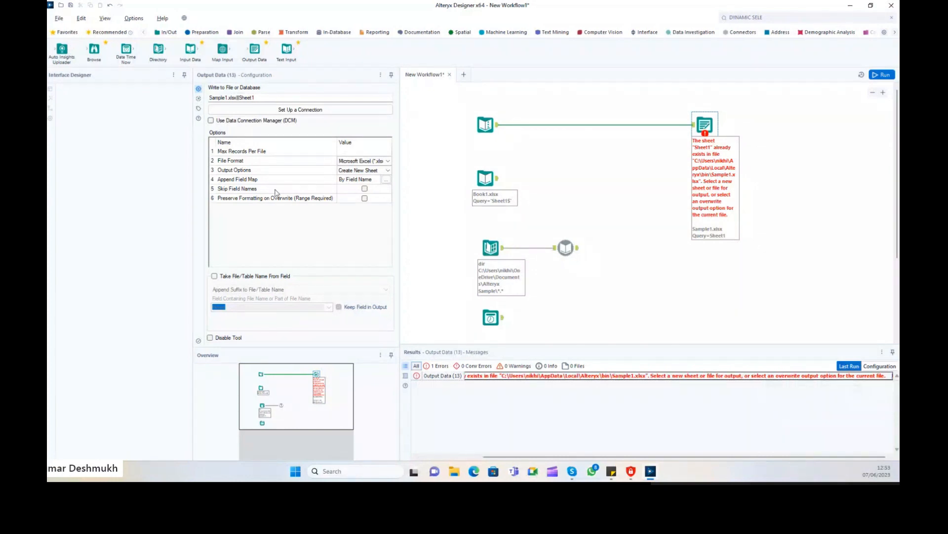
{"action": "left_click_drag", "start_coordinate": [412, 169], "coordinate": [433, 167]}
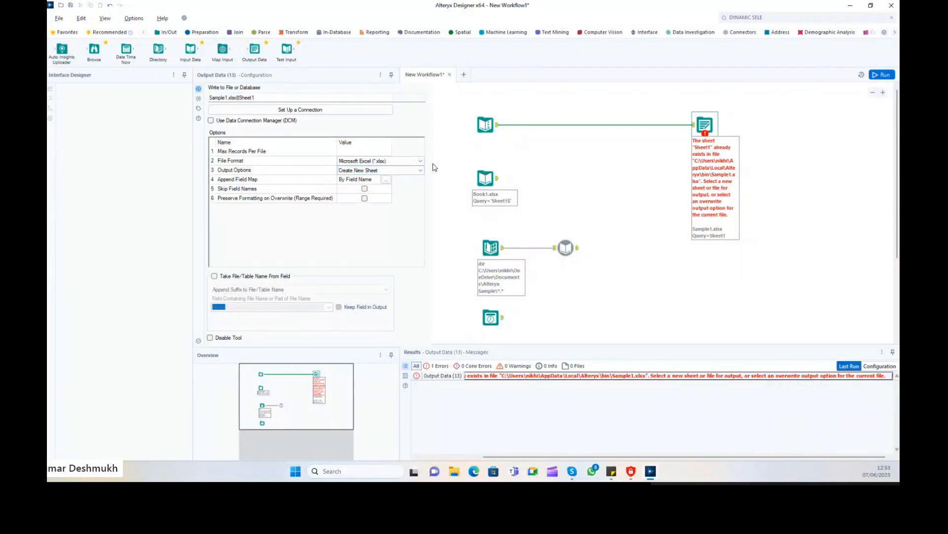
{"action": "left_click", "coordinate": [373, 170]}
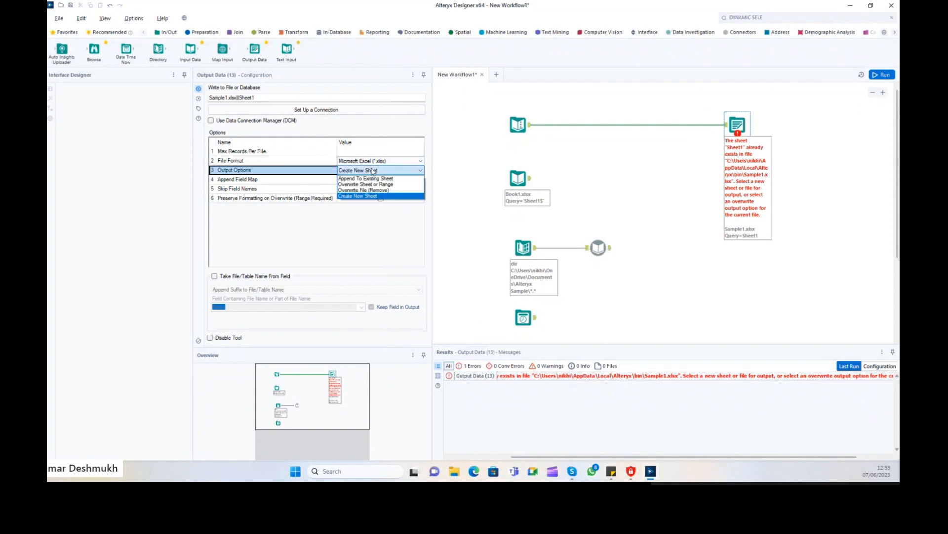
{"action": "left_click", "coordinate": [374, 191]}
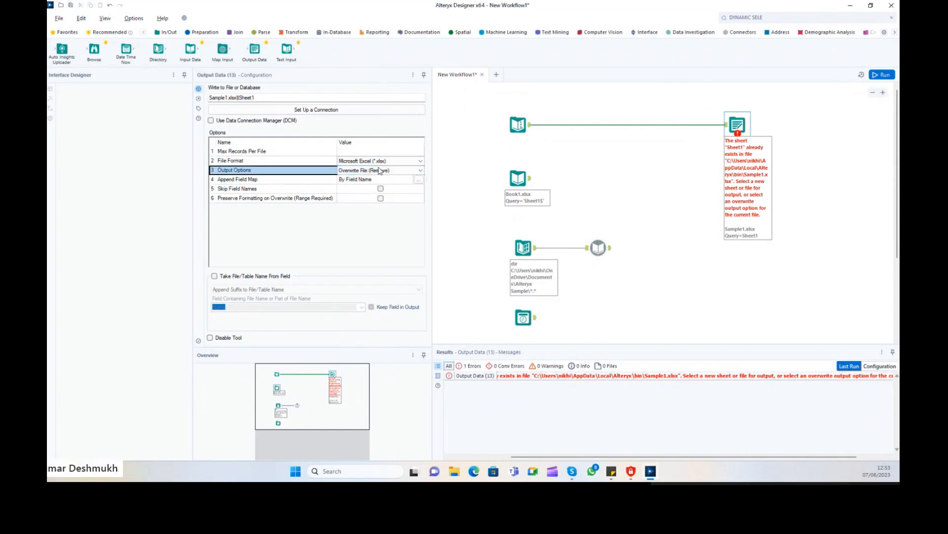
Run the workflow and confirm in Excel that Sample1.xlsx holds only Sheet1.
{"action": "left_click", "coordinate": [888, 75]}
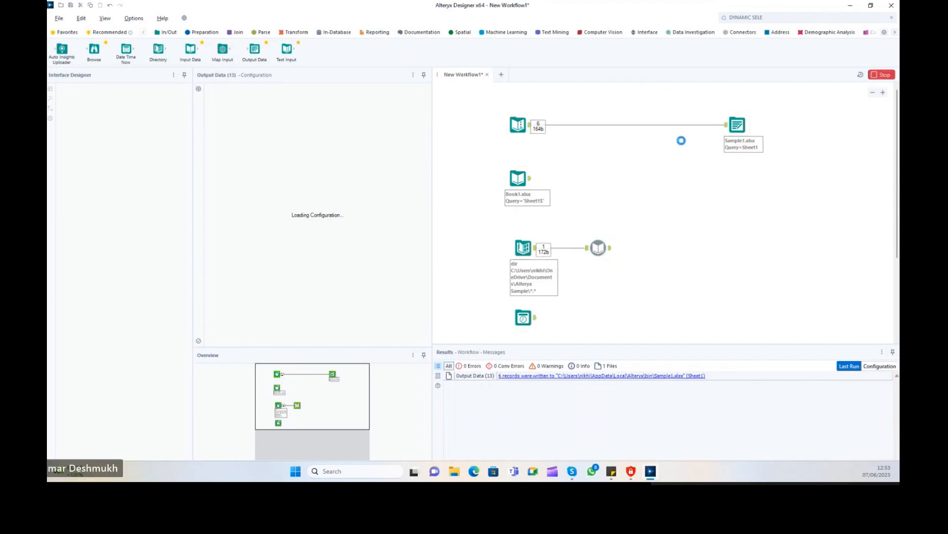
{"action": "left_click", "coordinate": [675, 376]}
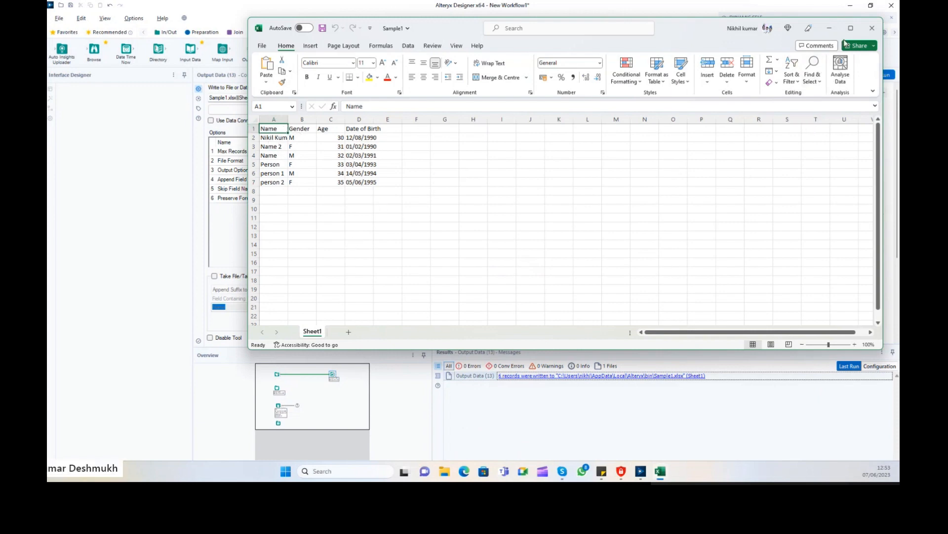
{"action": "left_click", "coordinate": [872, 27]}
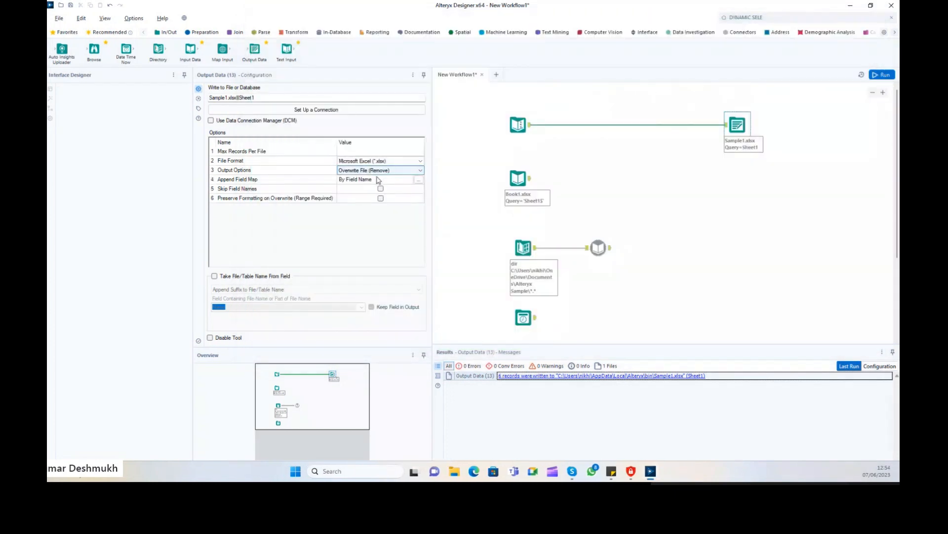
{"action": "left_click", "coordinate": [660, 376]}
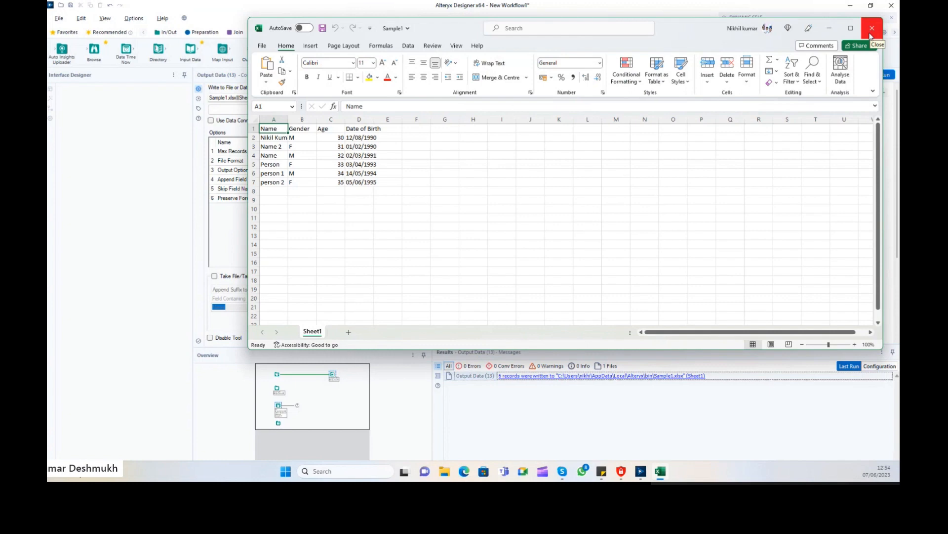
{"action": "left_click", "coordinate": [870, 36]}
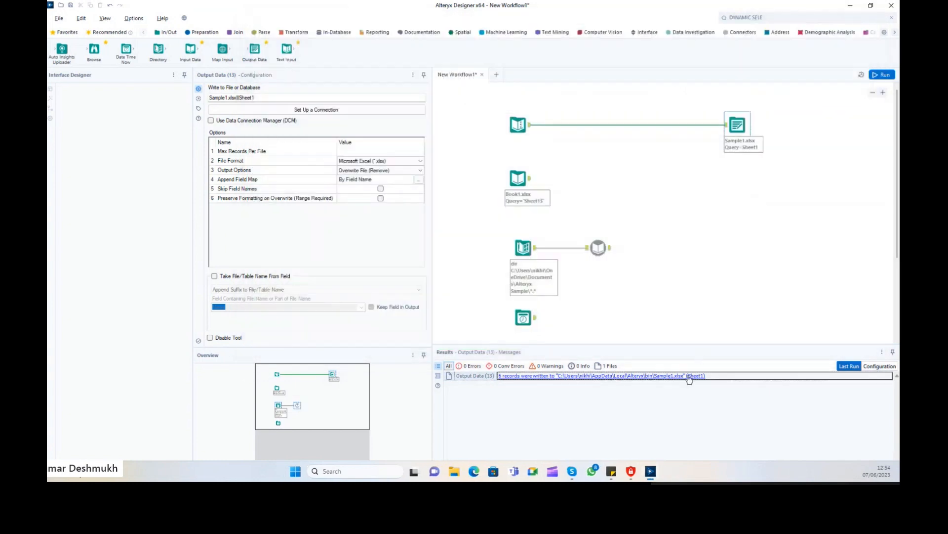
Set Output Options to Overwrite Sheet or Range and run the workflow.
{"action": "left_click", "coordinate": [410, 171]}
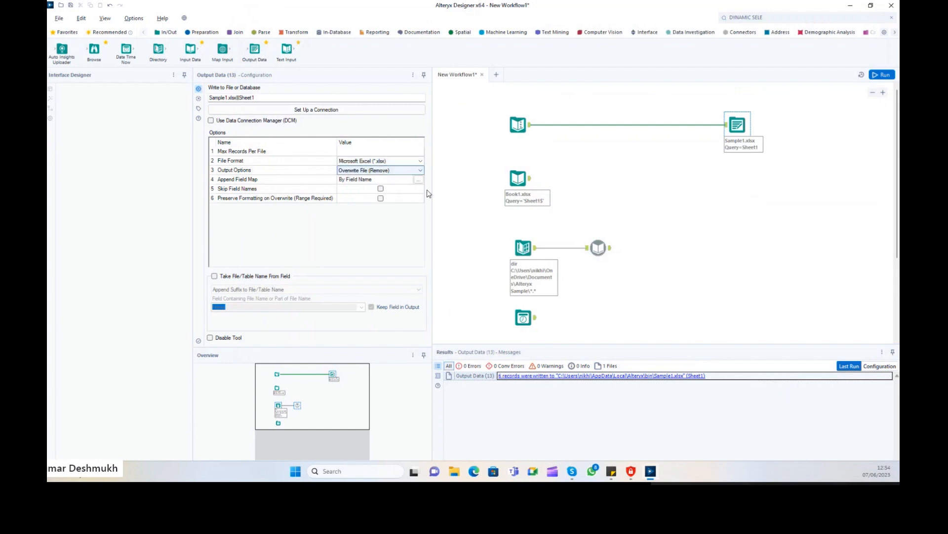
{"action": "left_click", "coordinate": [407, 172]}
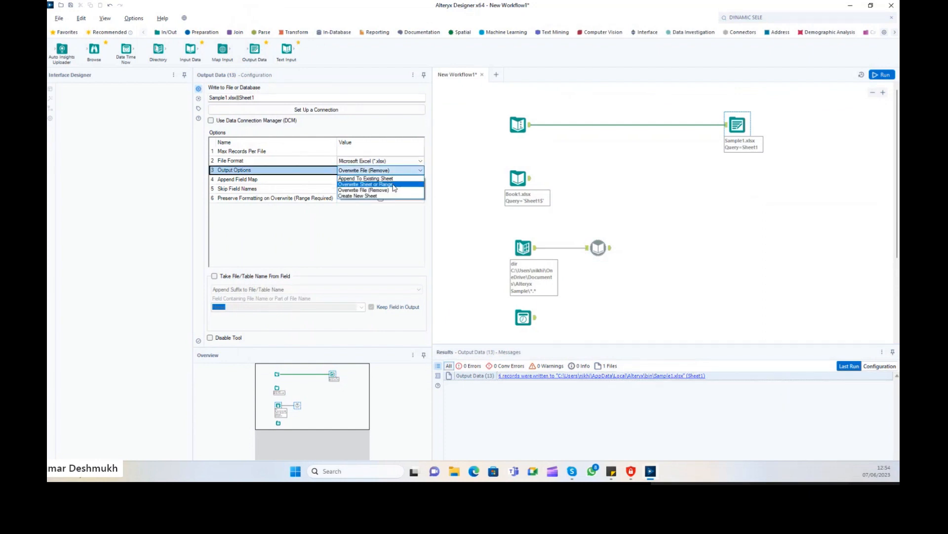
{"action": "left_click", "coordinate": [393, 185]}
{"action": "left_click", "coordinate": [883, 75]}
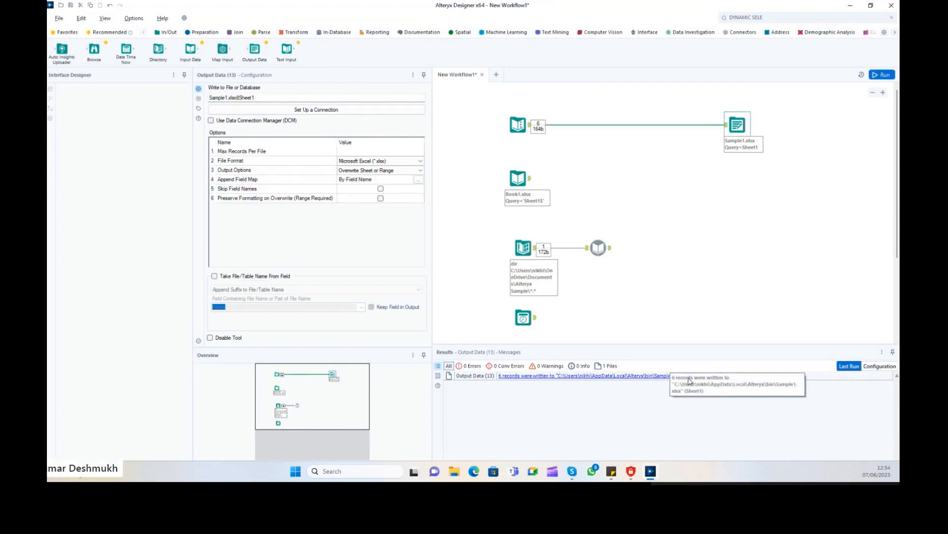
Switch to Append To Existing Sheet, run, and check Sheet1 now has 12 data rows.
{"action": "left_click", "coordinate": [404, 169]}
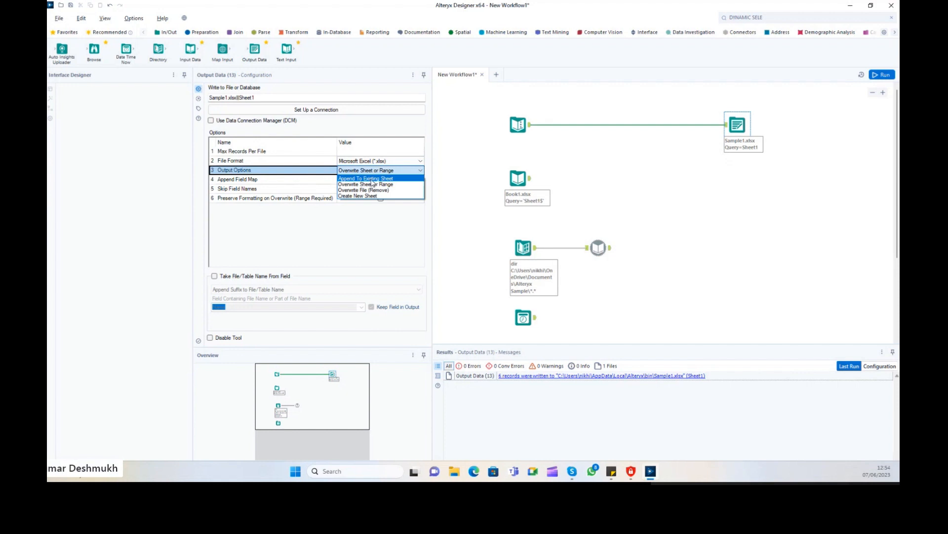
{"action": "left_click", "coordinate": [366, 178]}
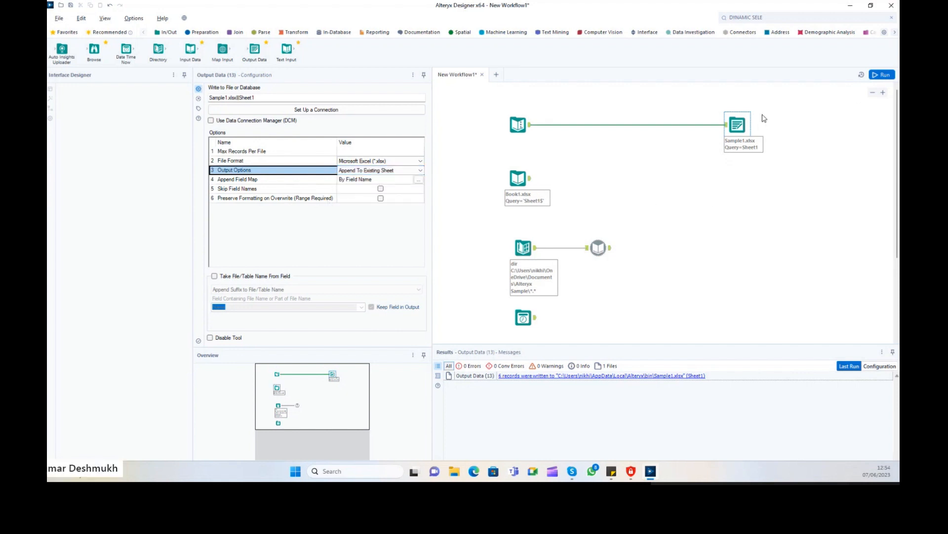
{"action": "left_click", "coordinate": [880, 75]}
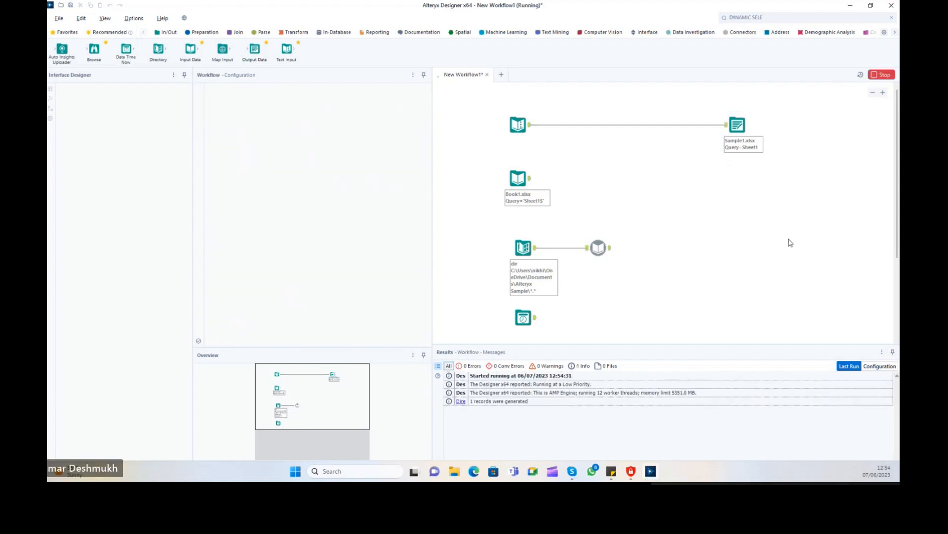
{"action": "right_click", "coordinate": [678, 375]}
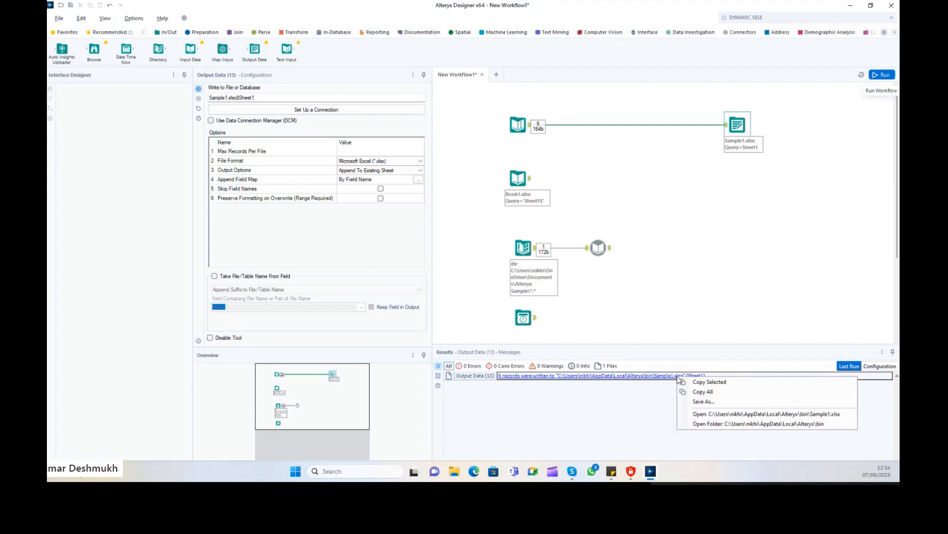
{"action": "left_click", "coordinate": [726, 415]}
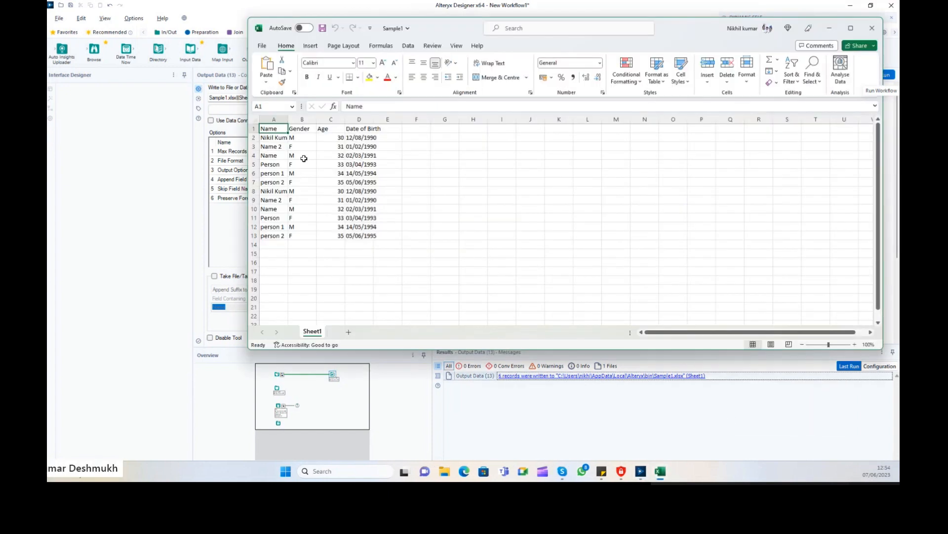
{"action": "left_click", "coordinate": [872, 28]}
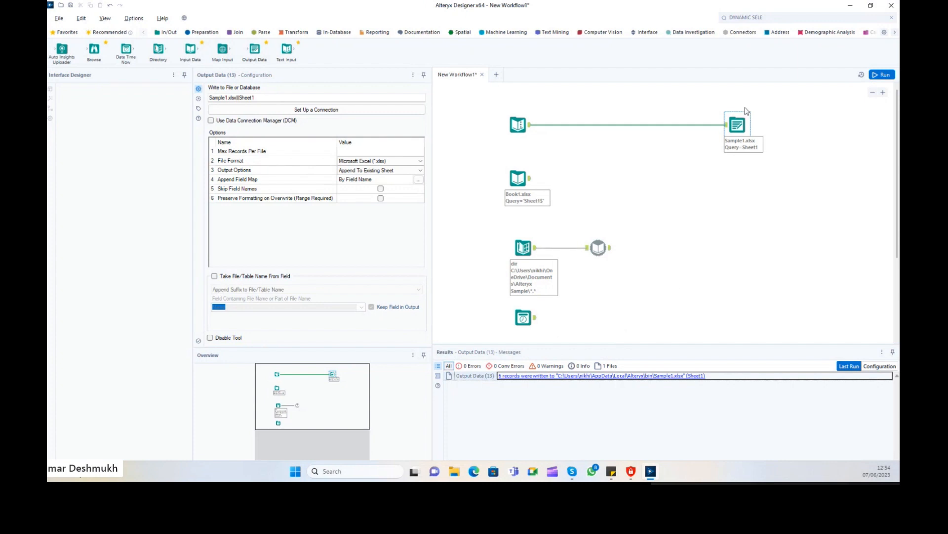
{"action": "left_click", "coordinate": [673, 376]}
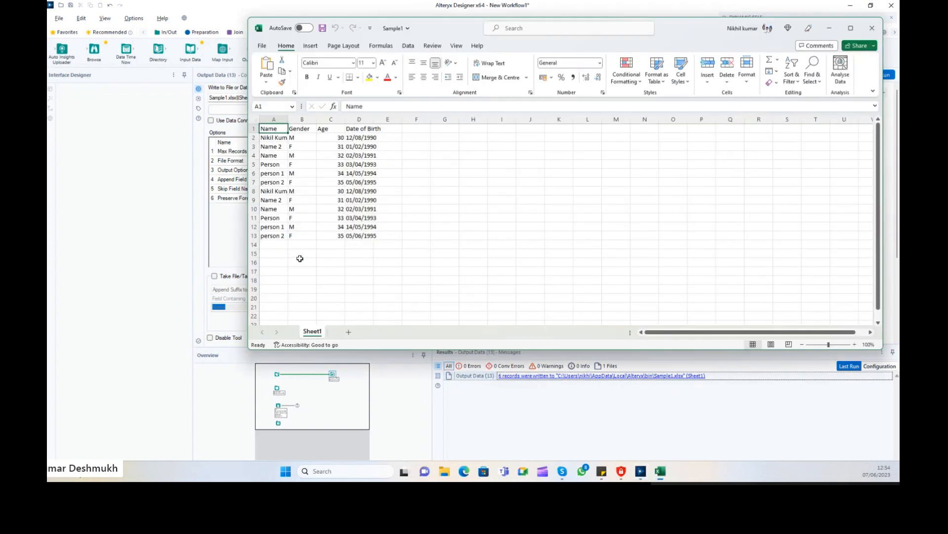
{"action": "left_click_drag", "start_coordinate": [253, 236], "coordinate": [254, 137]}
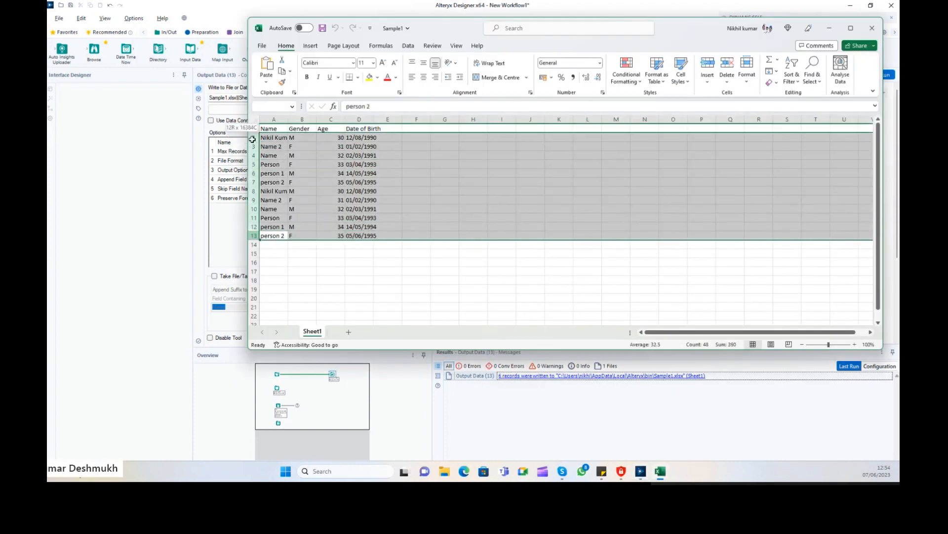
{"action": "left_click", "coordinate": [872, 28]}
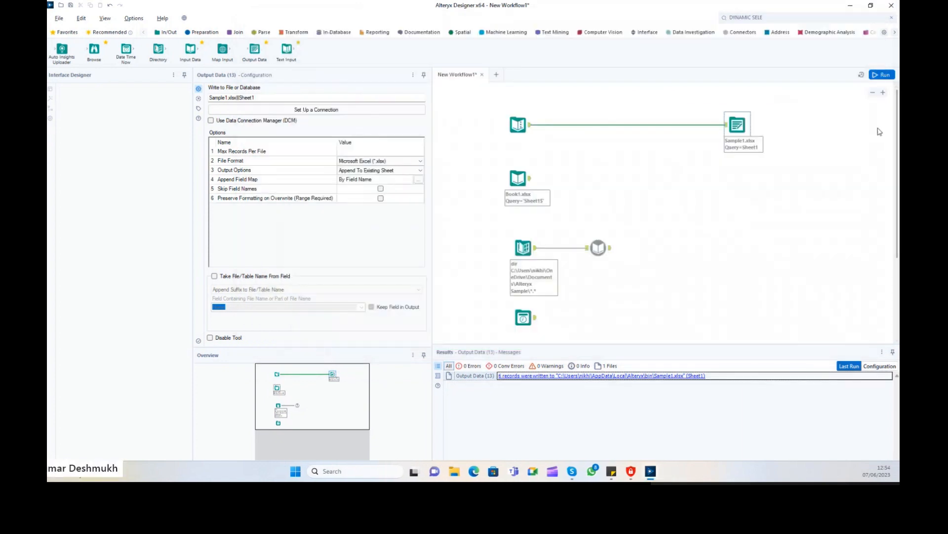
Run the append again and confirm Sheet1 now holds 18 data rows.
{"action": "left_click", "coordinate": [883, 74]}
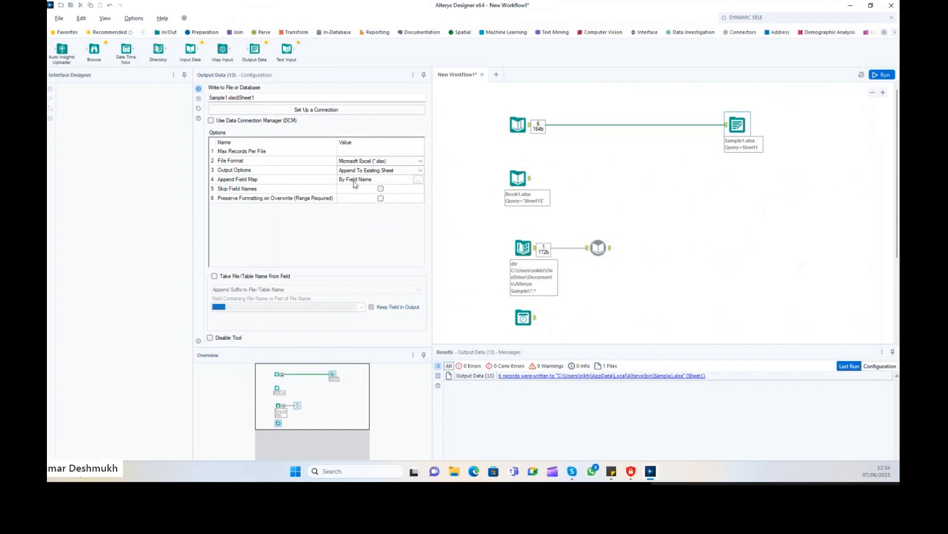
{"action": "left_click", "coordinate": [616, 378]}
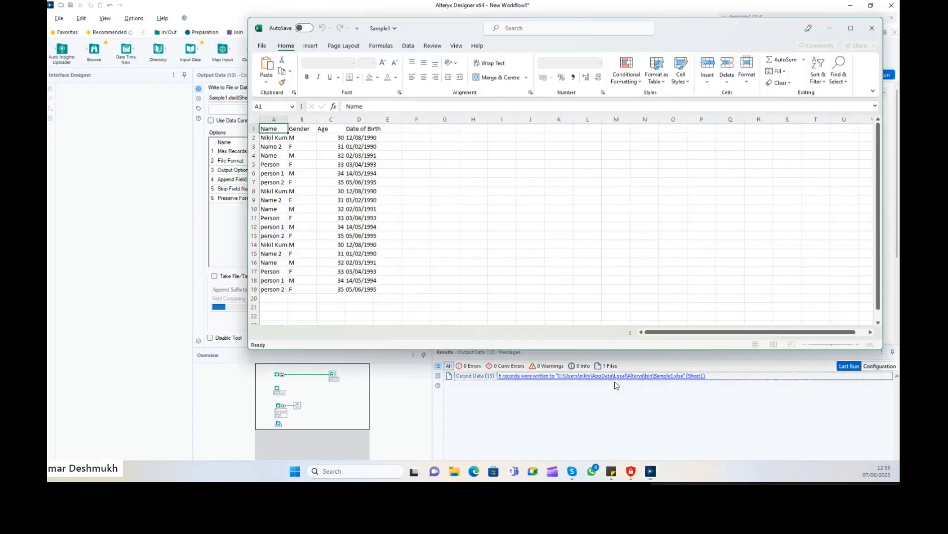
{"action": "left_click_drag", "start_coordinate": [252, 245], "coordinate": [302, 281]}
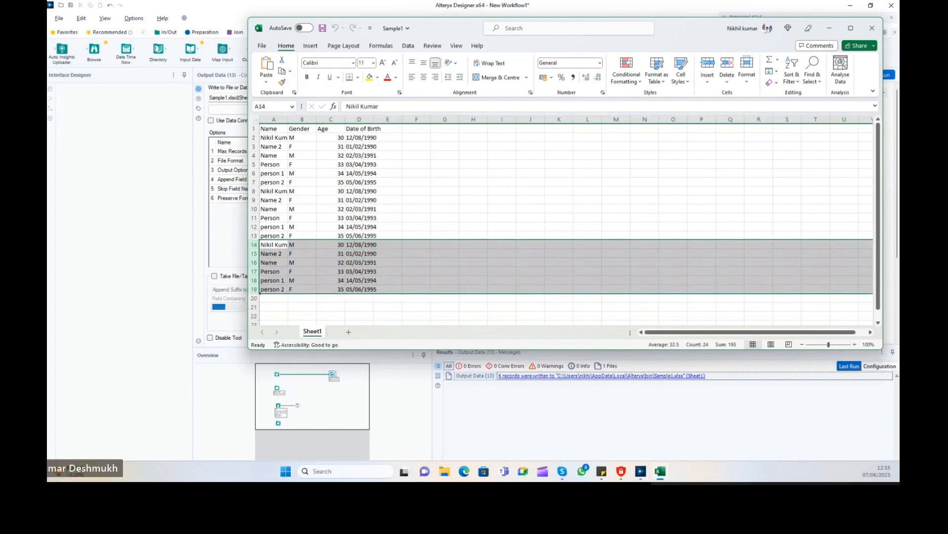
{"action": "left_click", "coordinate": [872, 28]}
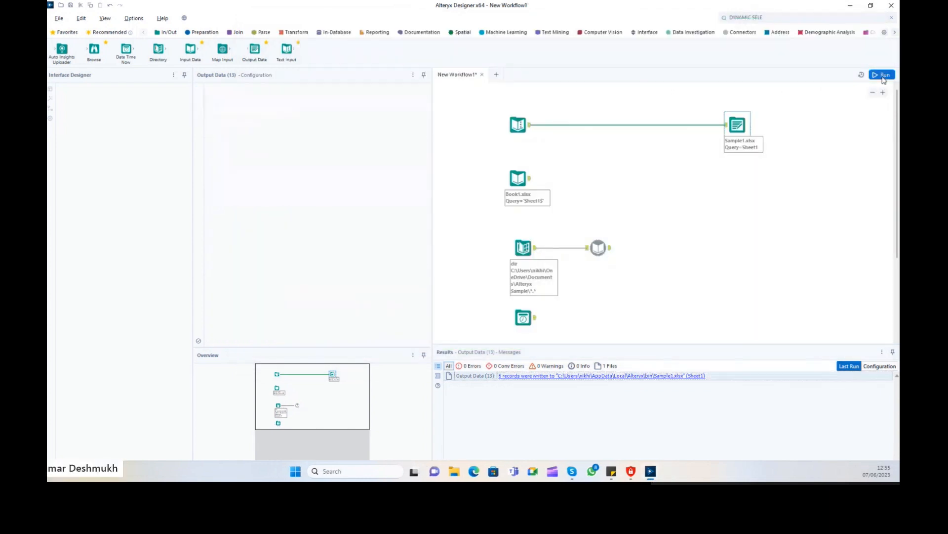
{"action": "left_click", "coordinate": [649, 374]}
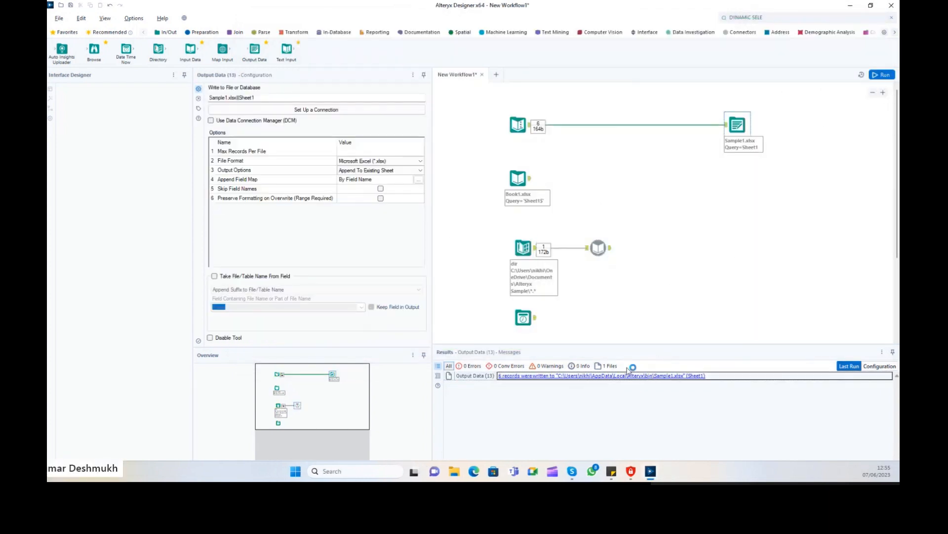
{"action": "left_click", "coordinate": [872, 27]}
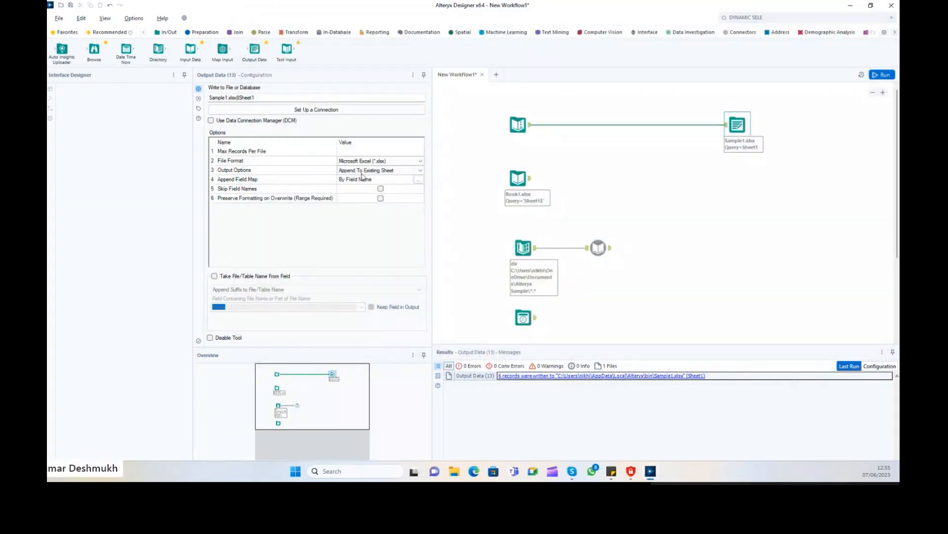
{"action": "left_click", "coordinate": [363, 173]}
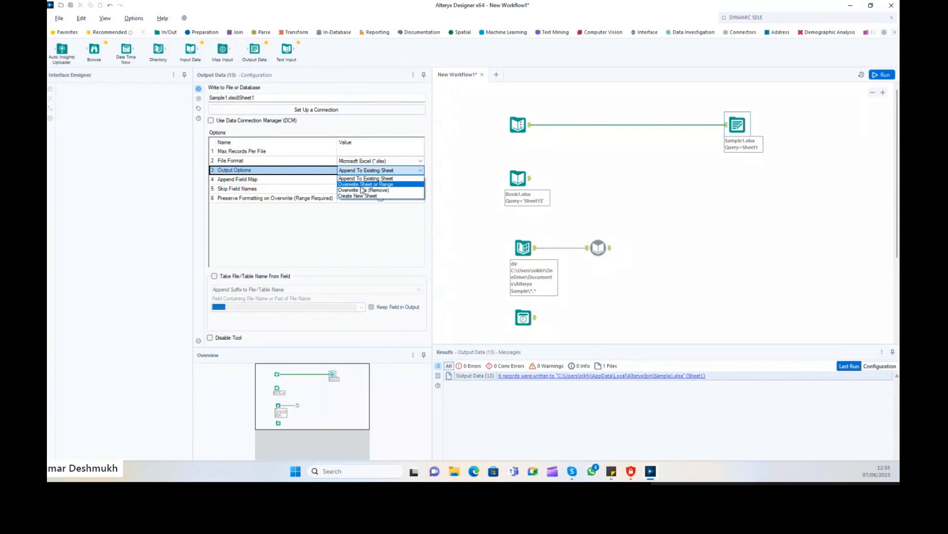
Overwrite Sheet or Range, run, and confirm Sheet1 holds only the six-record table A1:E7.
{"action": "left_click", "coordinate": [355, 184]}
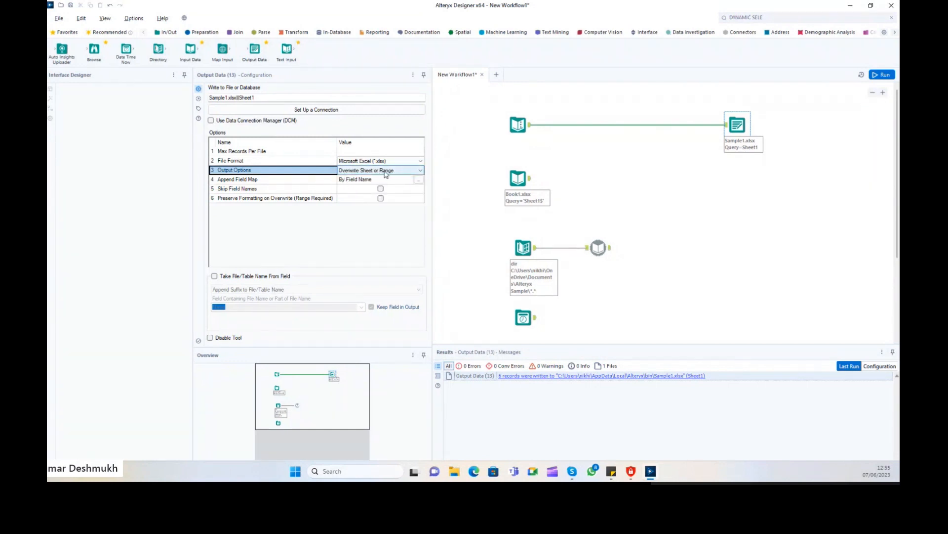
{"action": "left_click", "coordinate": [880, 75]}
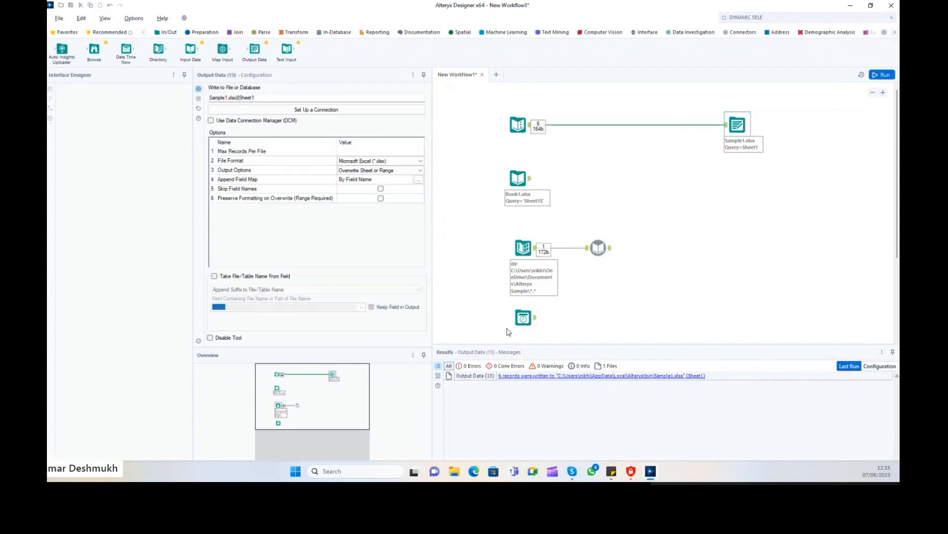
{"action": "left_click", "coordinate": [588, 375]}
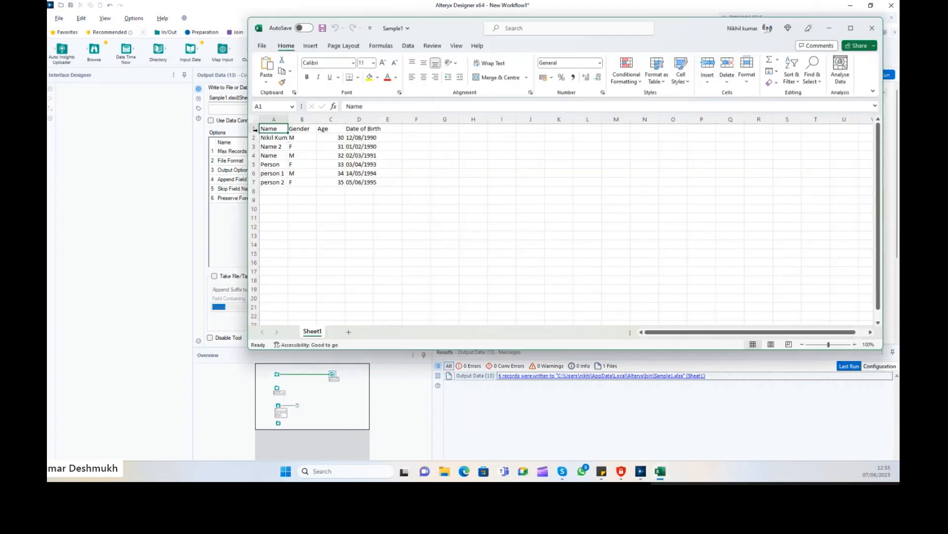
{"action": "left_click_drag", "start_coordinate": [262, 128], "coordinate": [376, 182]}
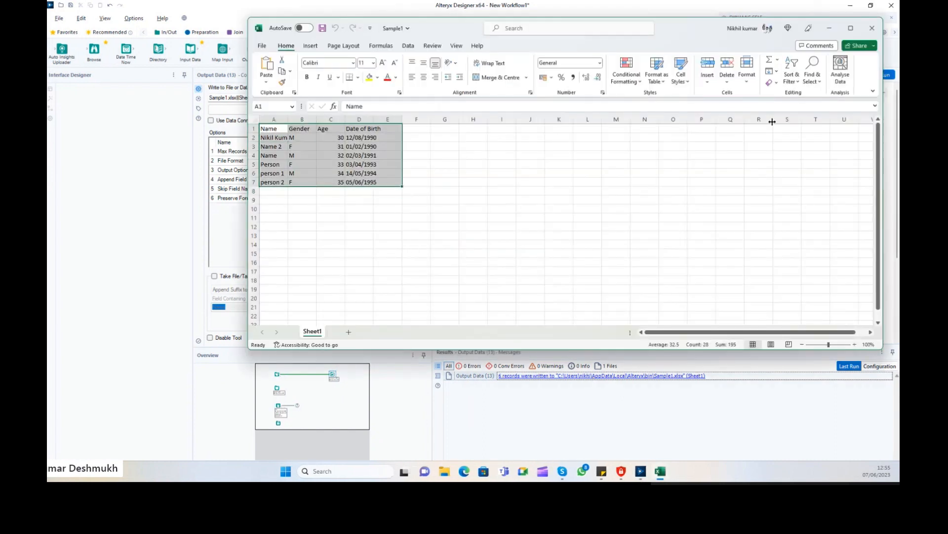
{"action": "left_click", "coordinate": [872, 28]}
Set Output Options to Overwrite File (Remove) and run the workflow again.
{"action": "left_click", "coordinate": [374, 170]}
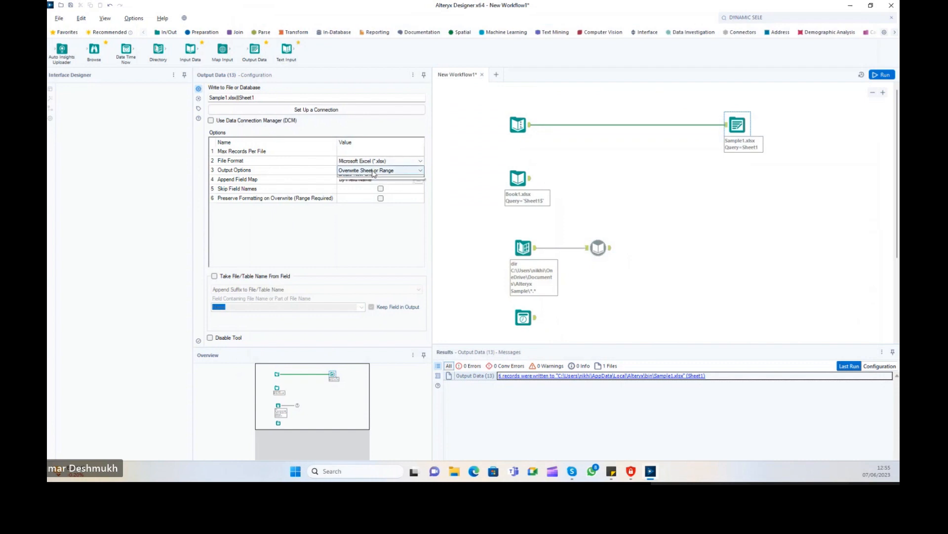
{"action": "left_click", "coordinate": [374, 190]}
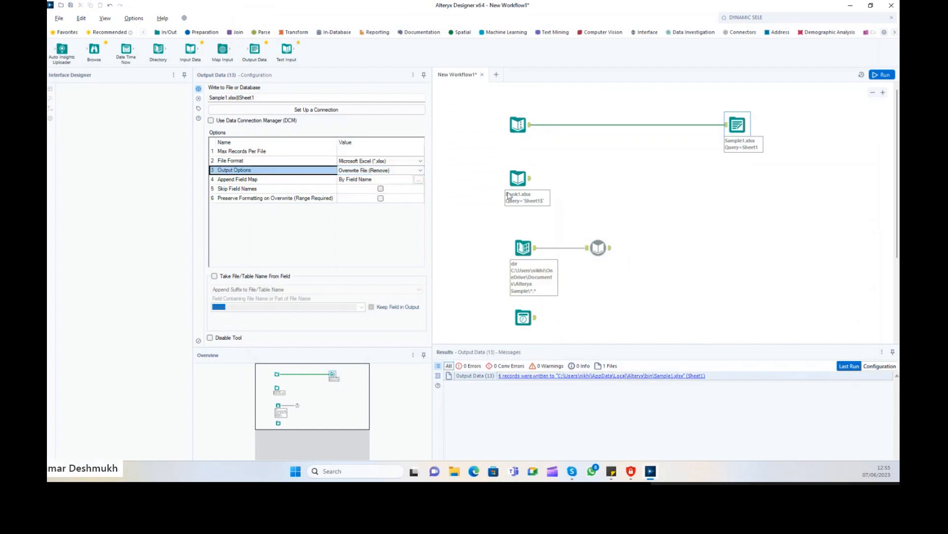
{"action": "left_click", "coordinate": [877, 75]}
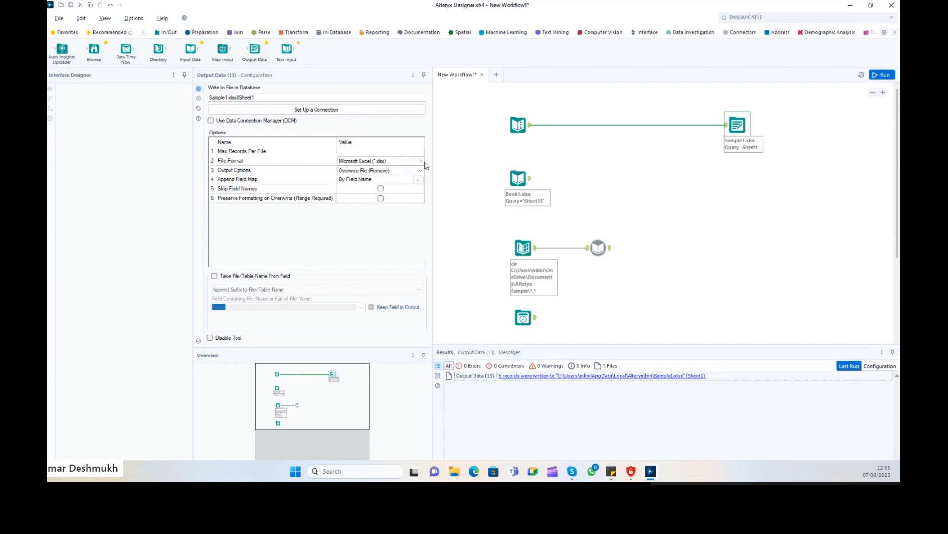
{"action": "left_click", "coordinate": [391, 169]}
Run with Create New Sheet and inspect the error that Sheet1 already exists.
{"action": "left_click", "coordinate": [382, 197]}
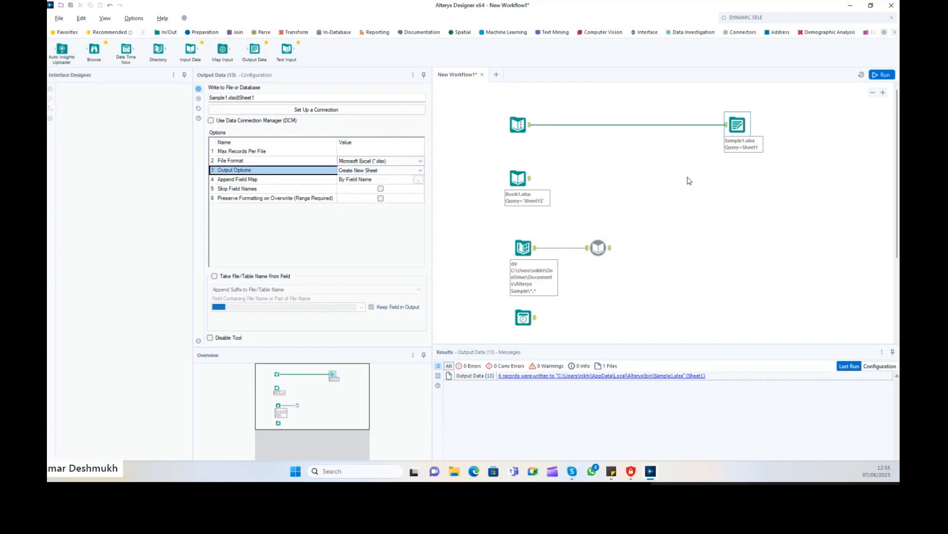
{"action": "left_click", "coordinate": [878, 74]}
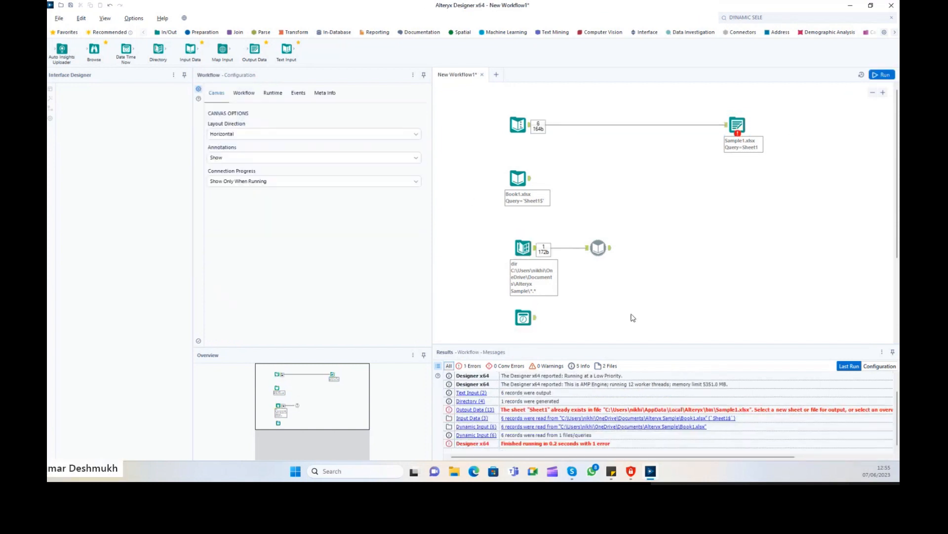
{"action": "left_click", "coordinate": [736, 125]}
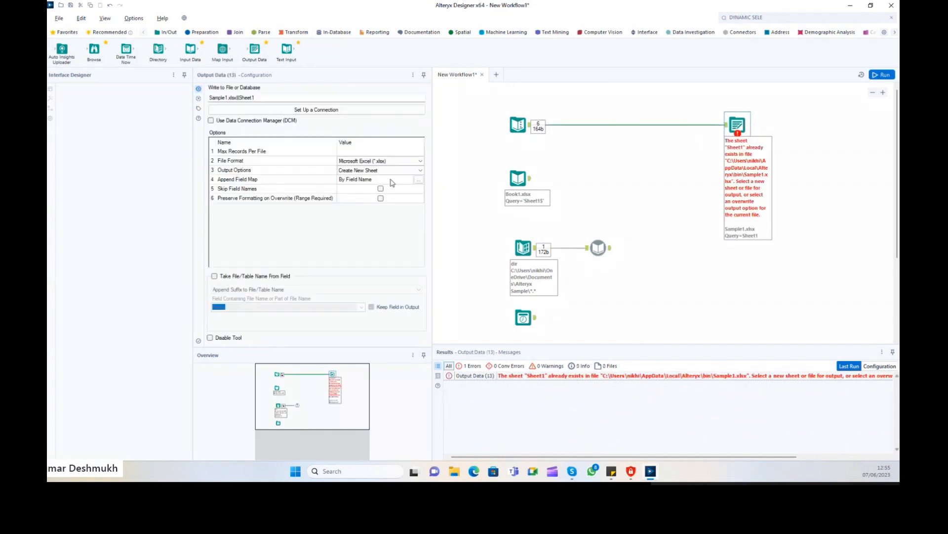
{"action": "left_click", "coordinate": [374, 171]}
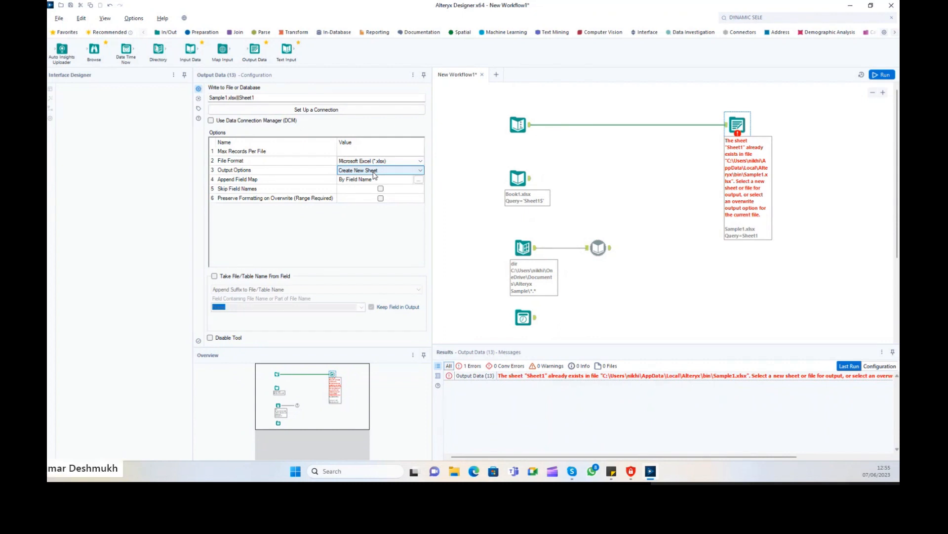
{"action": "left_click", "coordinate": [374, 172]}
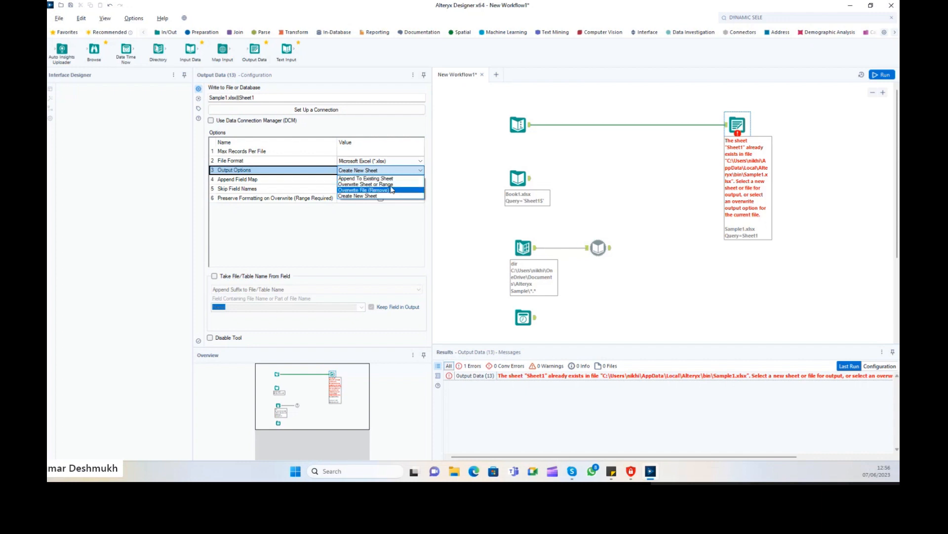
{"action": "left_click", "coordinate": [657, 214]}
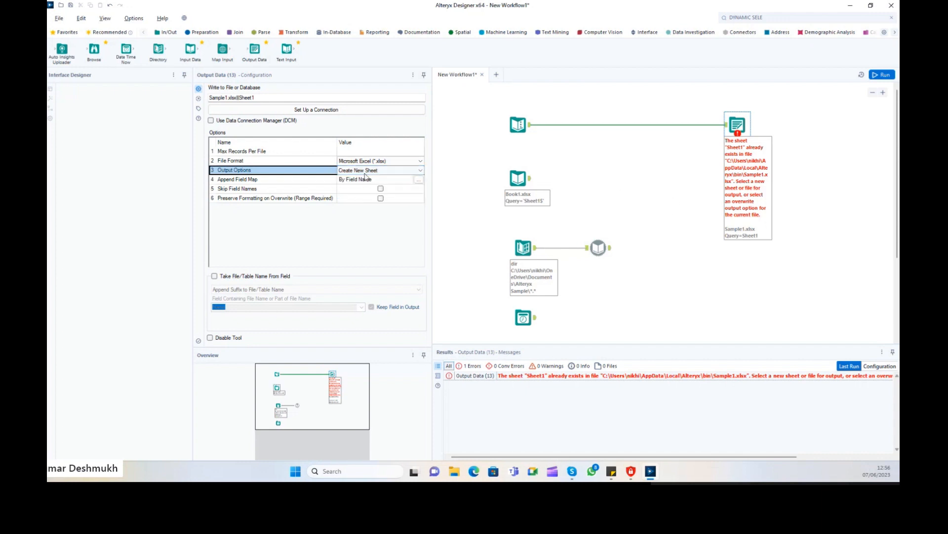
Switch to Overwrite Sheet or Range, rerun to write 6 records, then list supported file types.
{"action": "left_click", "coordinate": [420, 170]}
{"action": "left_click", "coordinate": [368, 197]}
{"action": "left_click", "coordinate": [882, 75]}
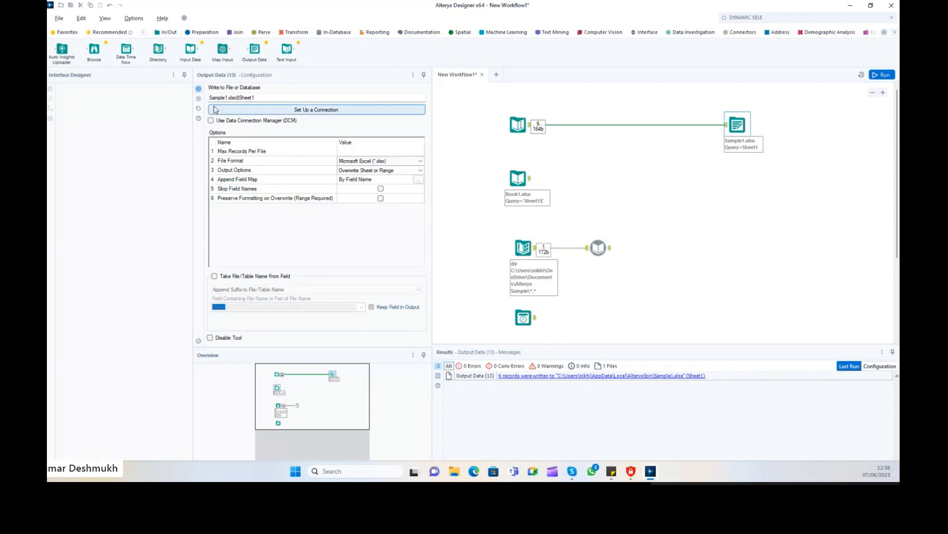
{"action": "left_click", "coordinate": [307, 109]}
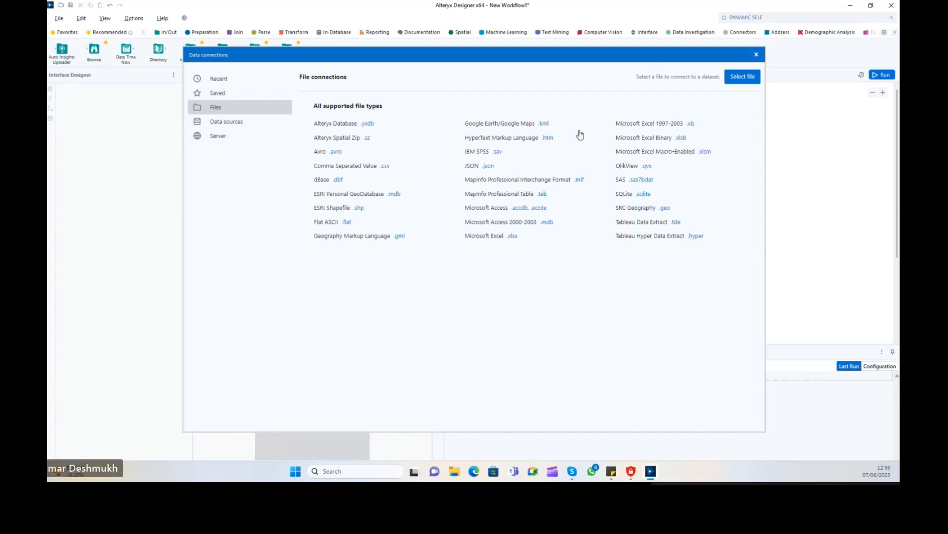
{"action": "left_click", "coordinate": [756, 55]}
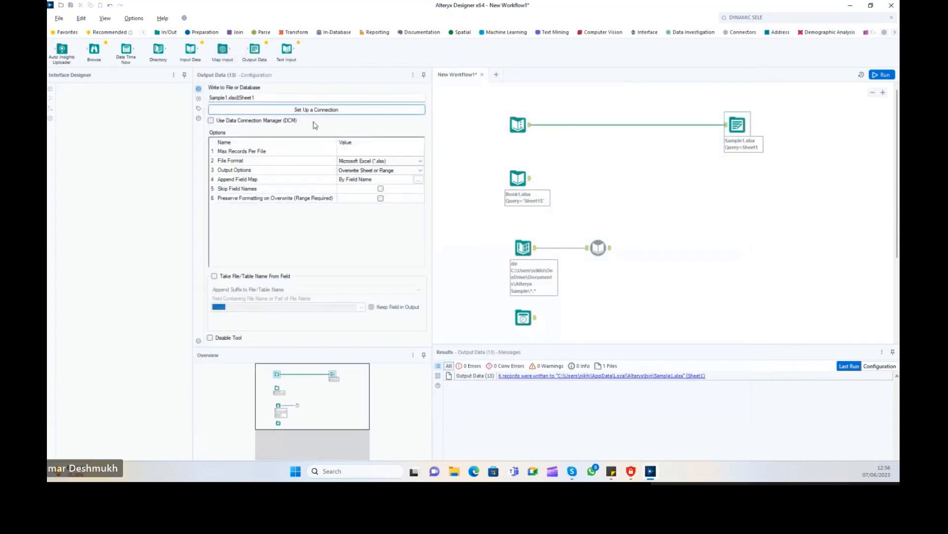
{"action": "left_click_drag", "start_coordinate": [230, 97], "coordinate": [290, 99]}
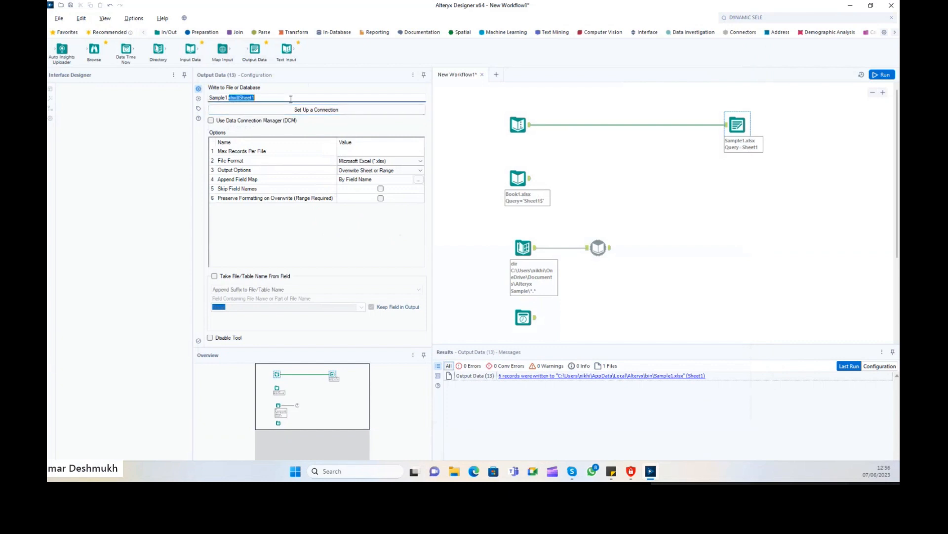
{"action": "key", "text": "BackSpace"}
{"action": "left_click", "coordinate": [880, 75]}
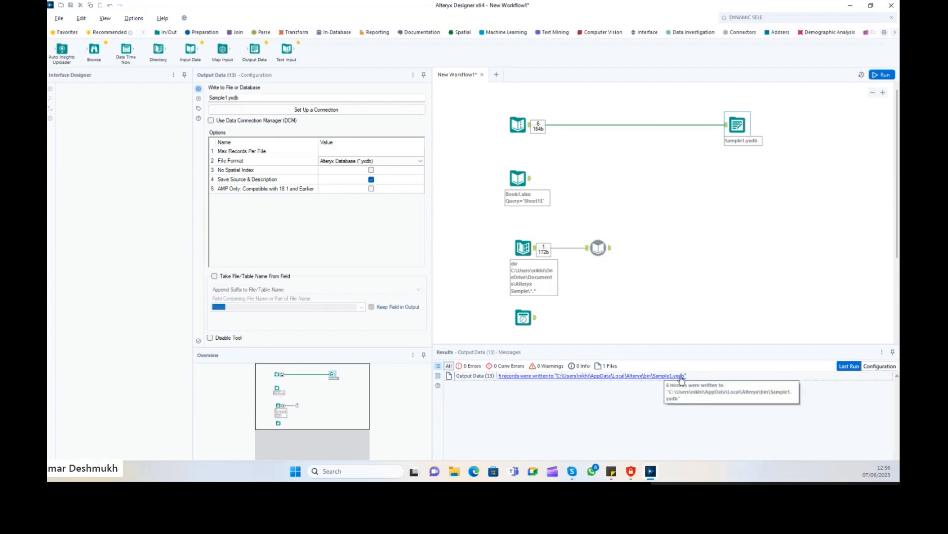
{"action": "left_click", "coordinate": [681, 376]}
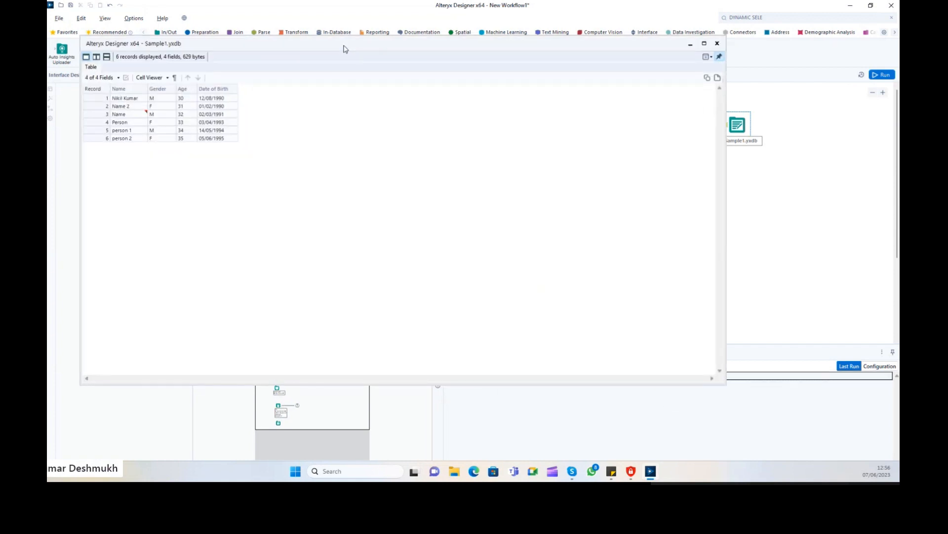
{"action": "left_click_drag", "start_coordinate": [345, 45], "coordinate": [417, 75]}
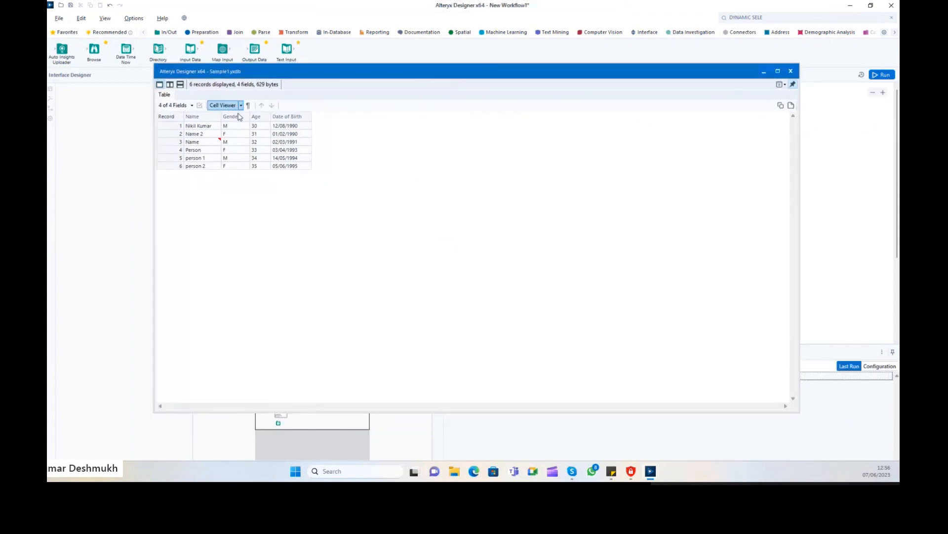
{"action": "left_click_drag", "start_coordinate": [230, 75], "coordinate": [276, 93]}
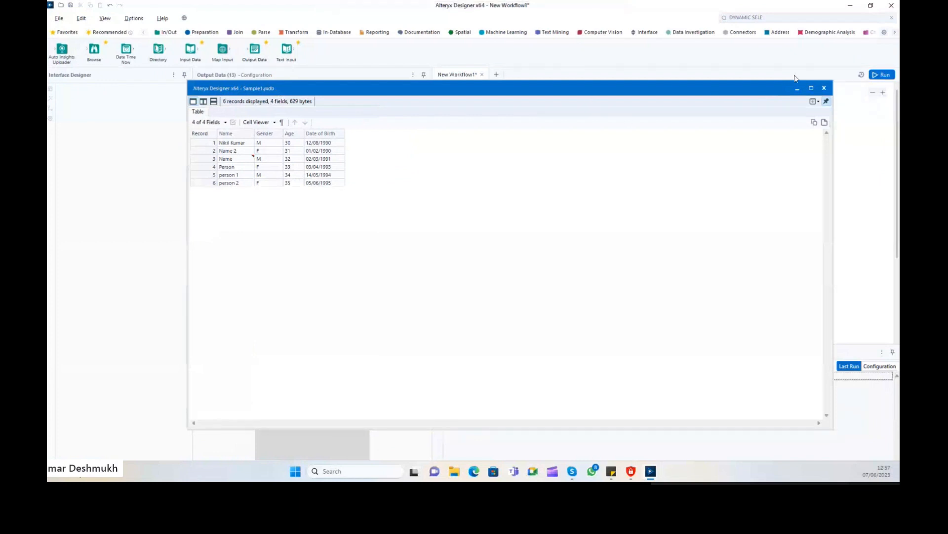
{"action": "left_click", "coordinate": [824, 88]}
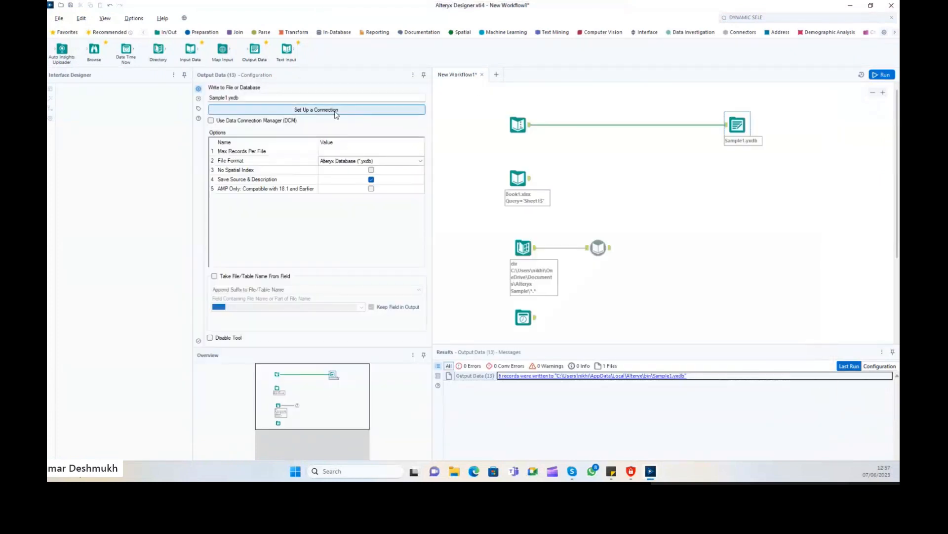
Point the Output Data tool at Sample1.json in JSON format and run the workflow.
{"action": "left_click", "coordinate": [317, 109]}
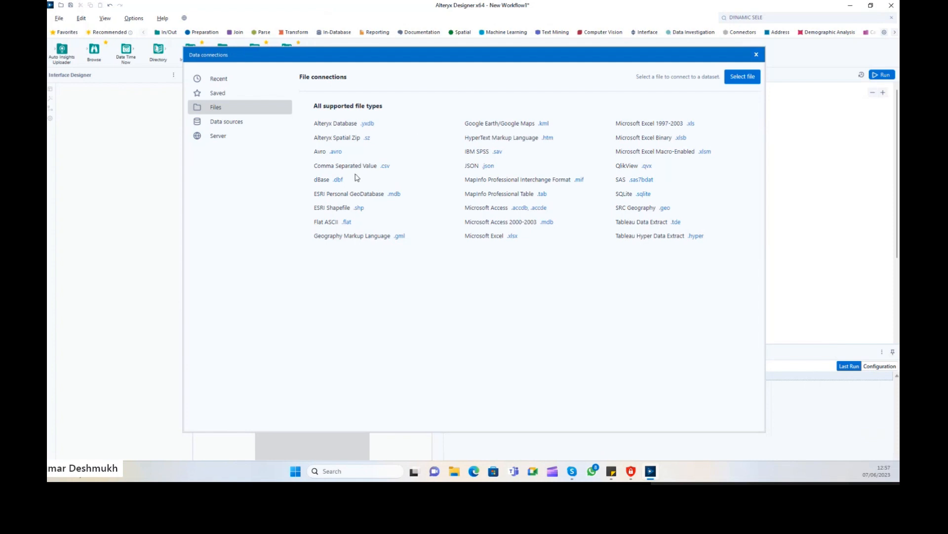
{"action": "left_click", "coordinate": [391, 168]}
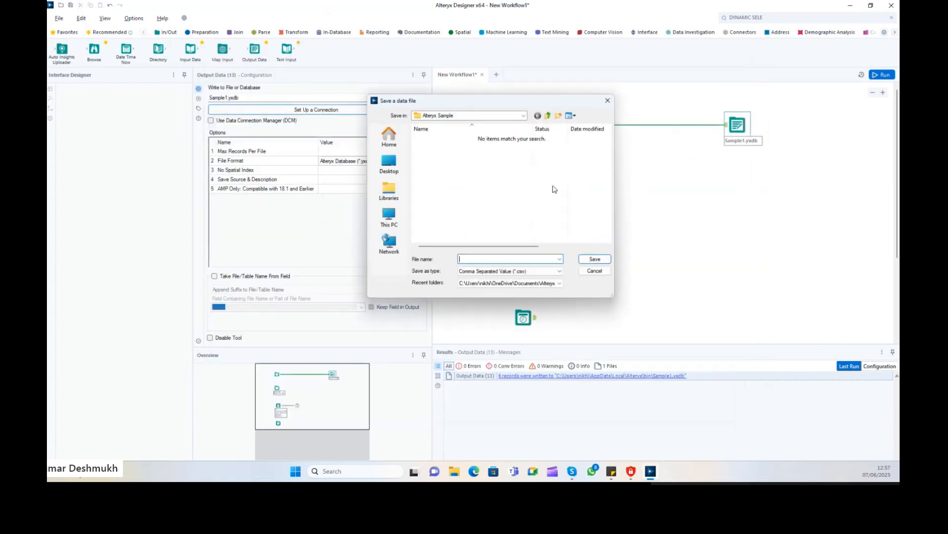
{"action": "left_click", "coordinate": [608, 100]}
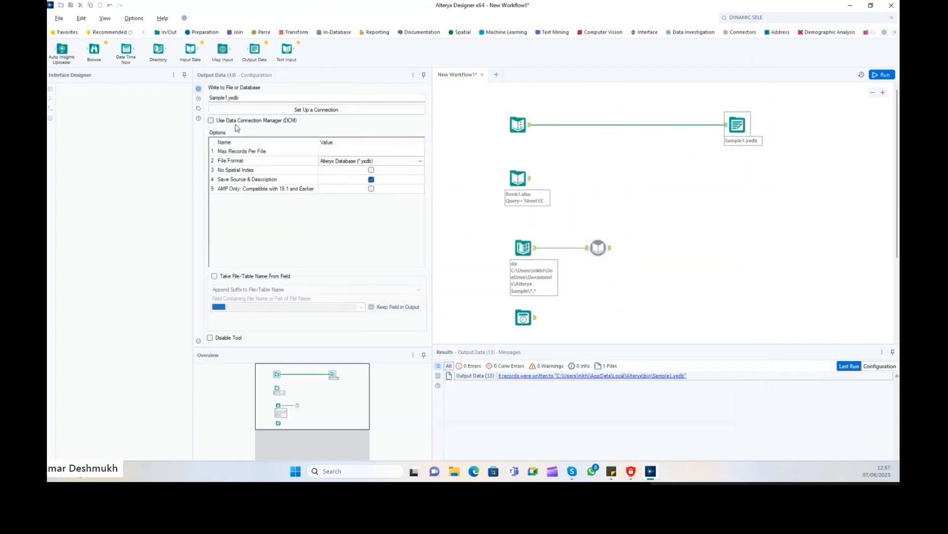
{"action": "left_click", "coordinate": [247, 98]}
{"action": "left_click", "coordinate": [884, 75]}
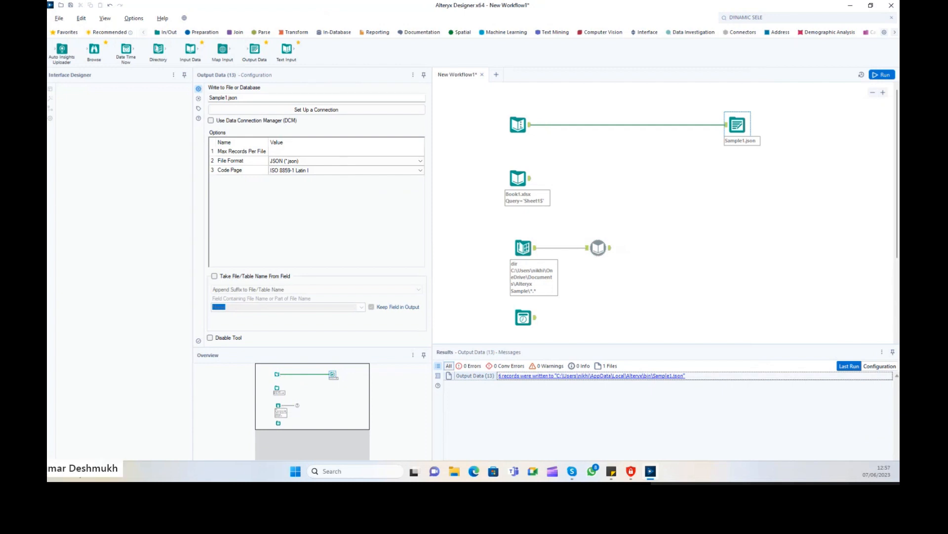
Open the written Sample1.json in Notepad, check the six JSON records, then close it.
{"action": "left_click", "coordinate": [592, 375]}
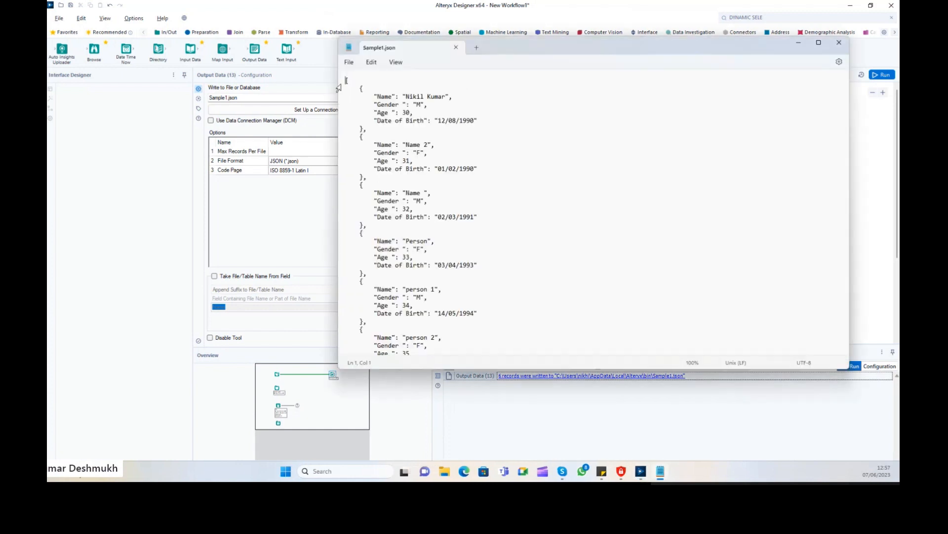
{"action": "mouse_move", "coordinate": [348, 78]}
{"action": "left_mouse_down"}
{"action": "mouse_move", "coordinate": [390, 321]}
{"action": "mouse_move", "coordinate": [415, 353]}
{"action": "mouse_move", "coordinate": [347, 76]}
{"action": "left_mouse_up"}
{"action": "left_click", "coordinate": [365, 351]}
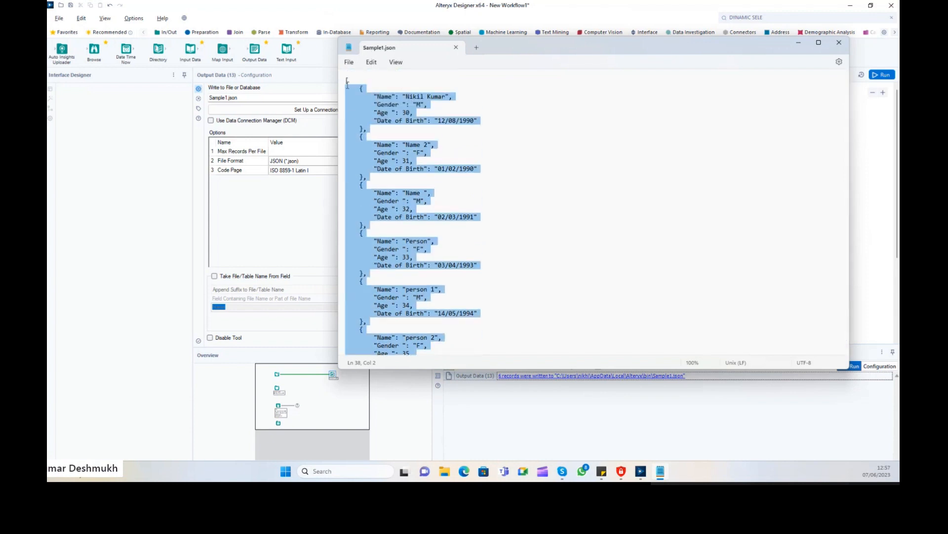
{"action": "left_click", "coordinate": [839, 42]}
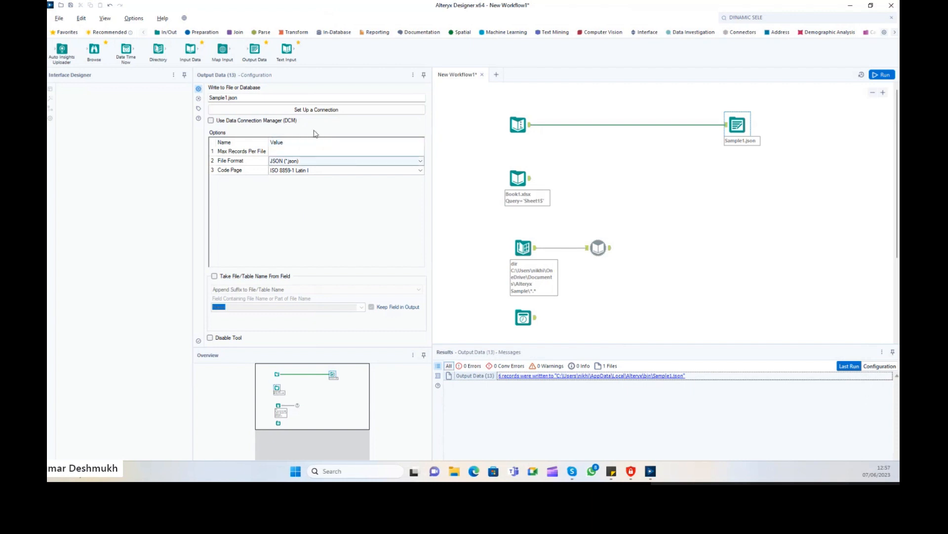
Retarget the output to Sample1.tde as a Tableau Data Extract, run it, and confirm 6 records written.
{"action": "left_click", "coordinate": [309, 109]}
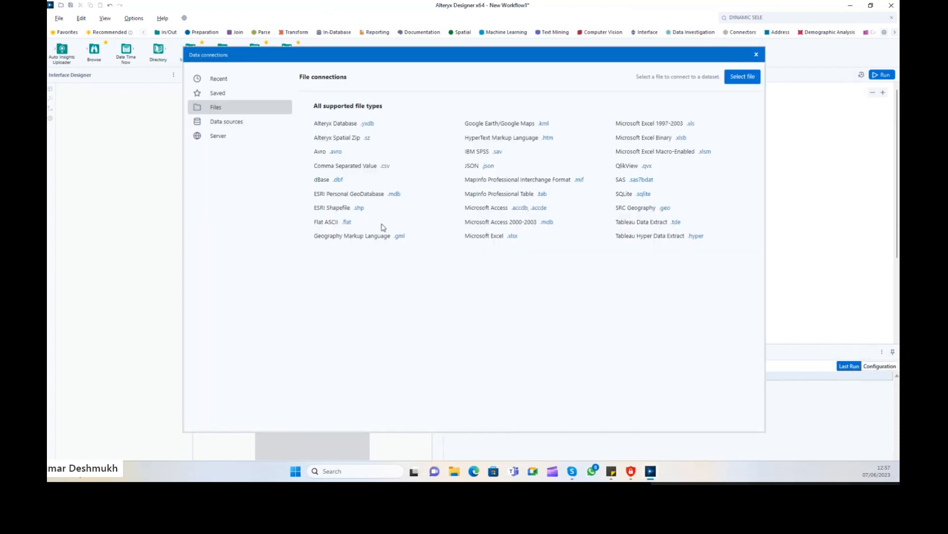
{"action": "left_click", "coordinate": [244, 124]}
{"action": "left_click_drag", "start_coordinate": [305, 143], "coordinate": [662, 330]}
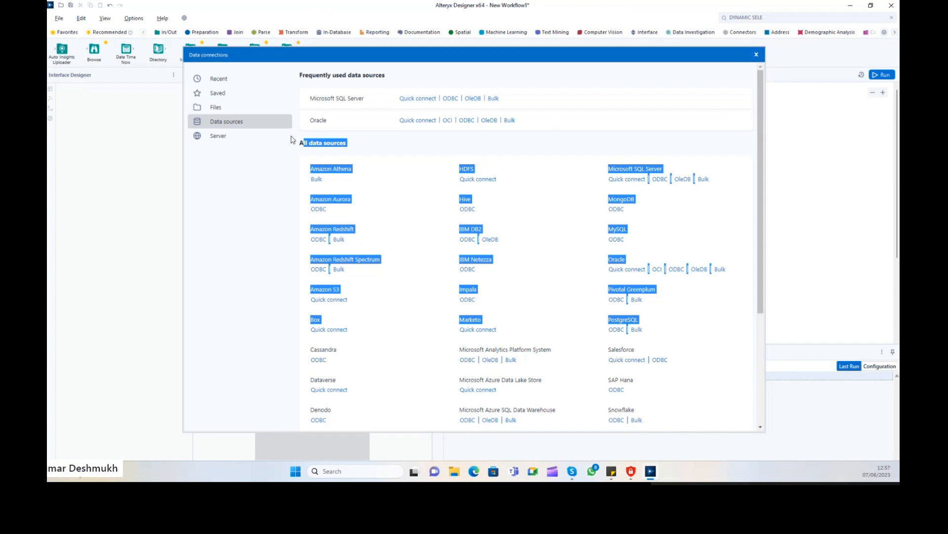
{"action": "left_click", "coordinate": [230, 109]}
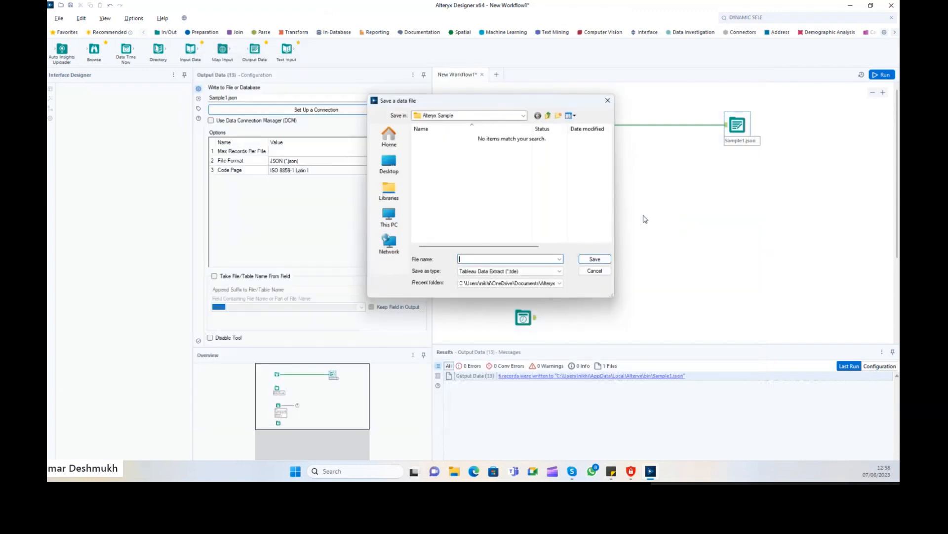
{"action": "left_click", "coordinate": [594, 272]}
{"action": "left_click", "coordinate": [240, 98]}
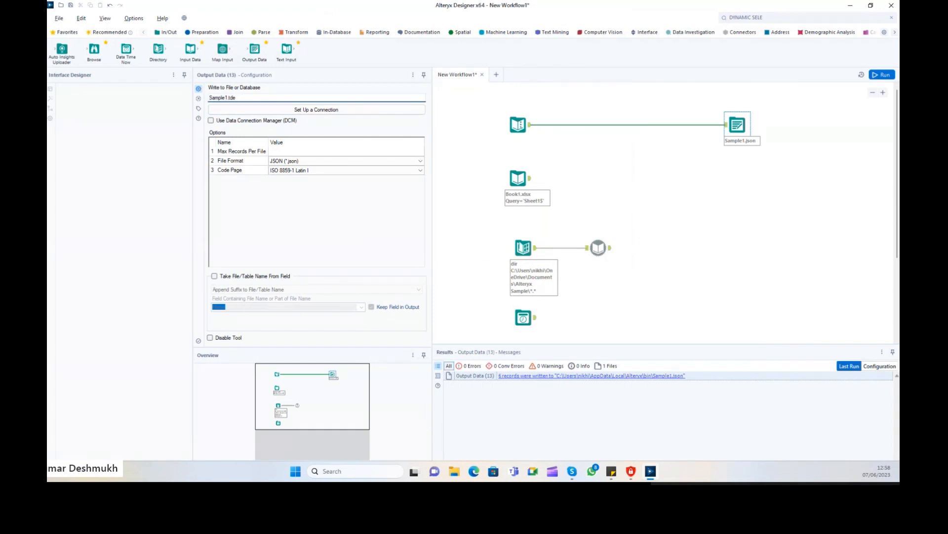
{"action": "key", "text": "ctrl+r"}
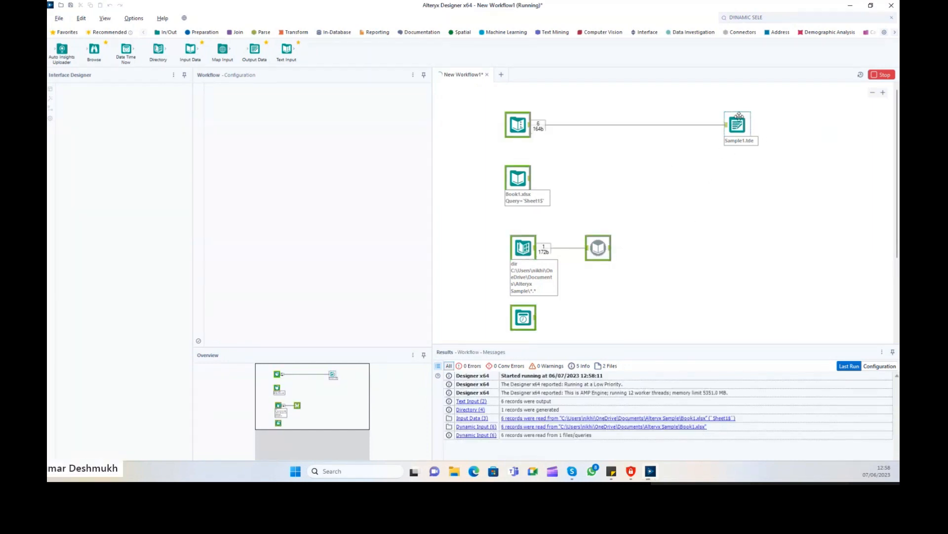
{"action": "left_click", "coordinate": [737, 127]}
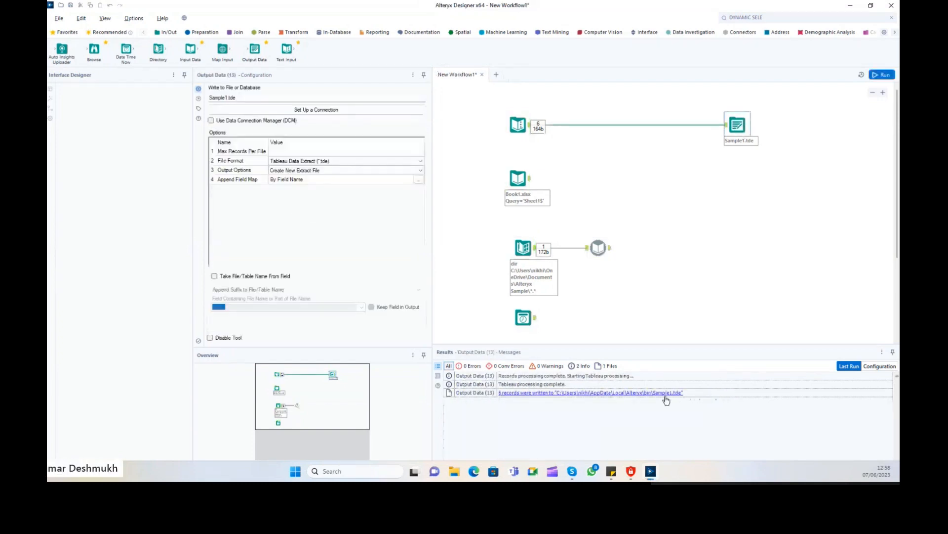
{"action": "left_click", "coordinate": [666, 398]}
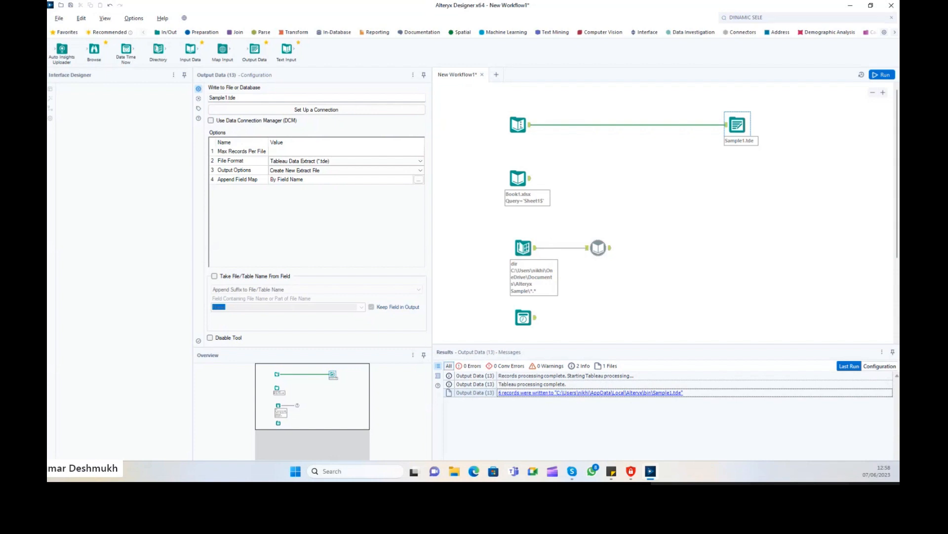
Open Sample1.tde in Notepad, inspect its binary content, then close it.
{"action": "left_click", "coordinate": [568, 392]}
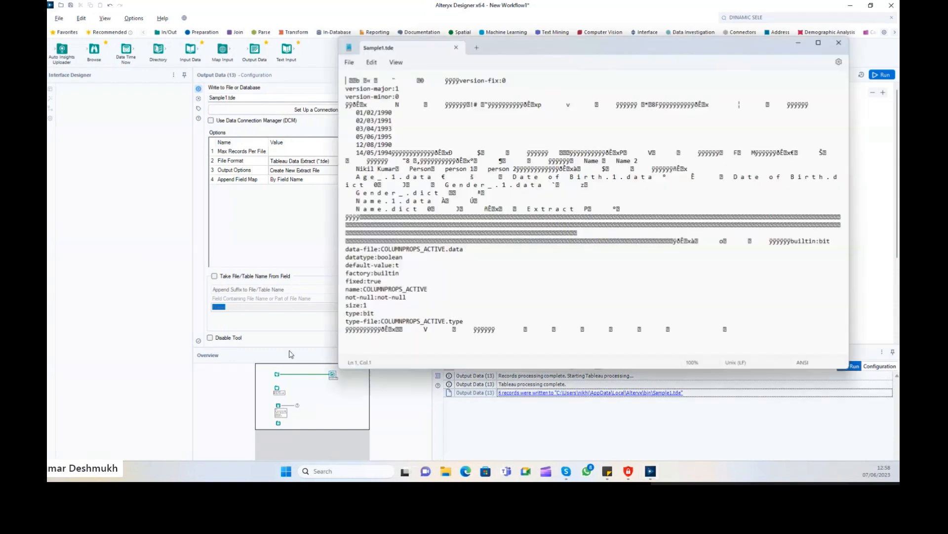
{"action": "left_click_drag", "start_coordinate": [355, 84], "coordinate": [563, 290]}
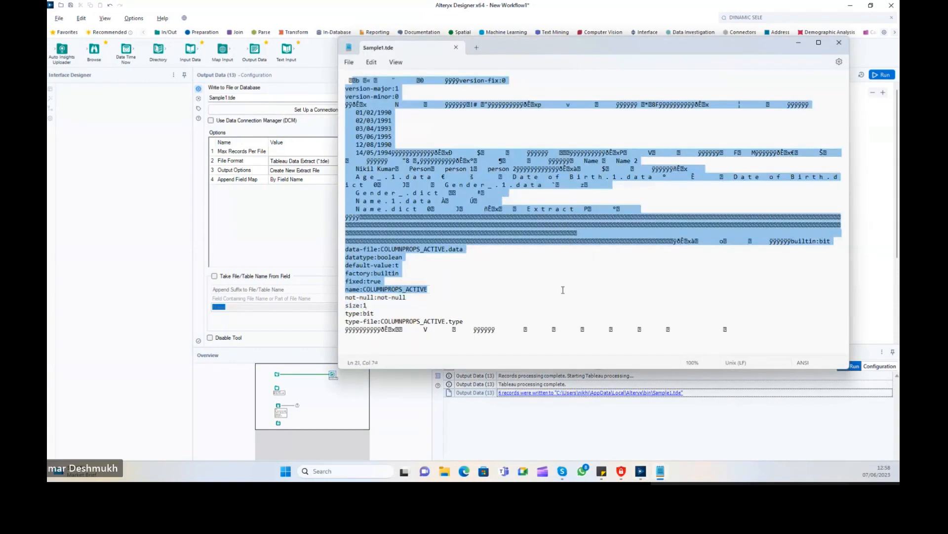
{"action": "left_click", "coordinate": [494, 266]}
{"action": "scroll", "coordinate": [445, 297], "scroll_direction": "down", "scroll_amount": 8}
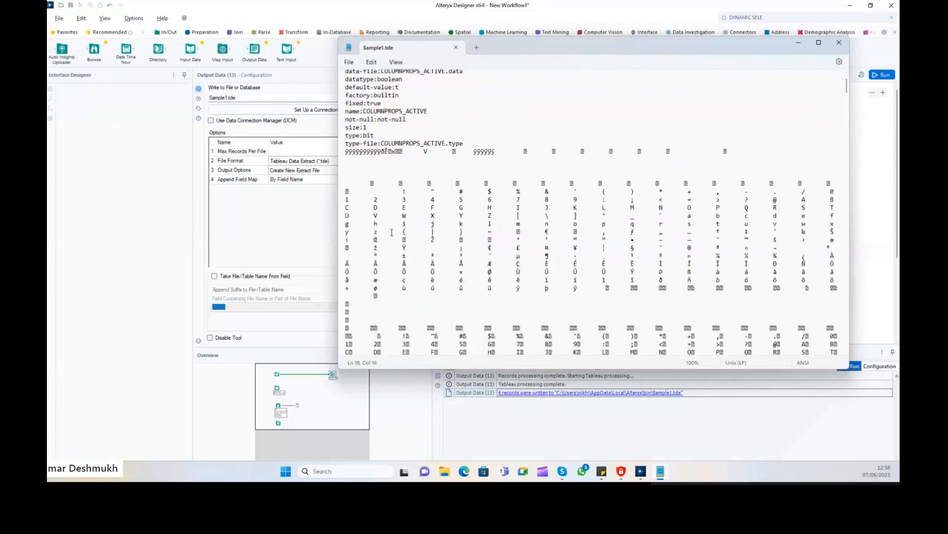
{"action": "left_click", "coordinate": [410, 165]}
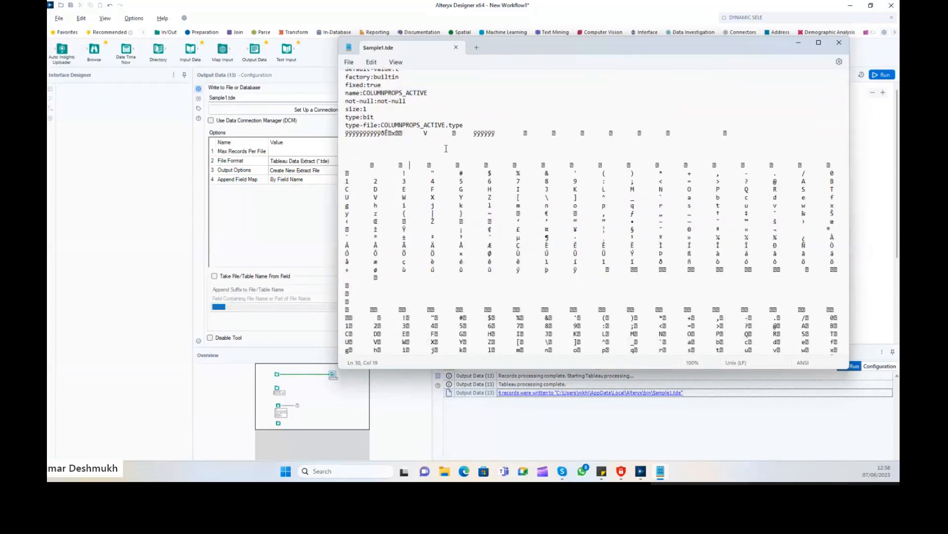
{"action": "left_click_drag", "start_coordinate": [564, 238], "coordinate": [494, 282]}
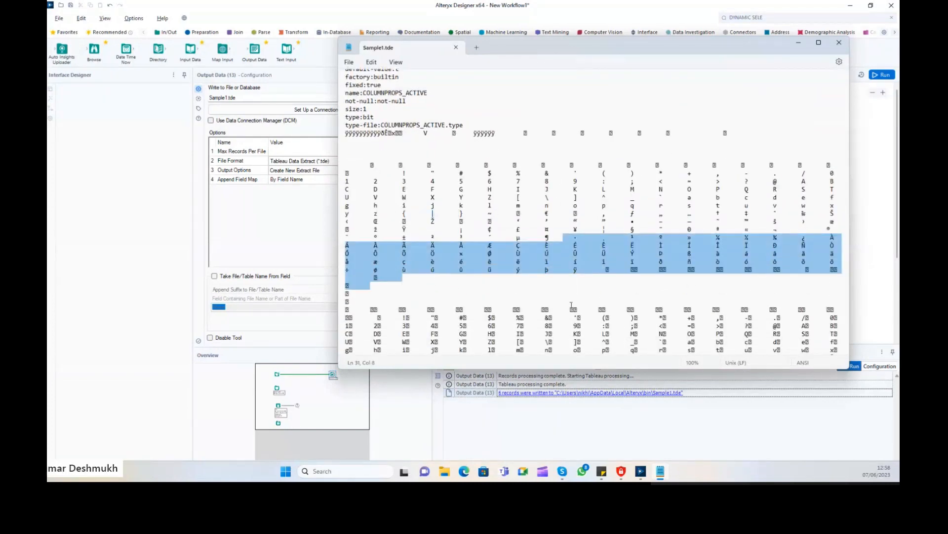
{"action": "left_click_drag", "start_coordinate": [376, 338], "coordinate": [482, 69]}
{"action": "left_click", "coordinate": [486, 87]}
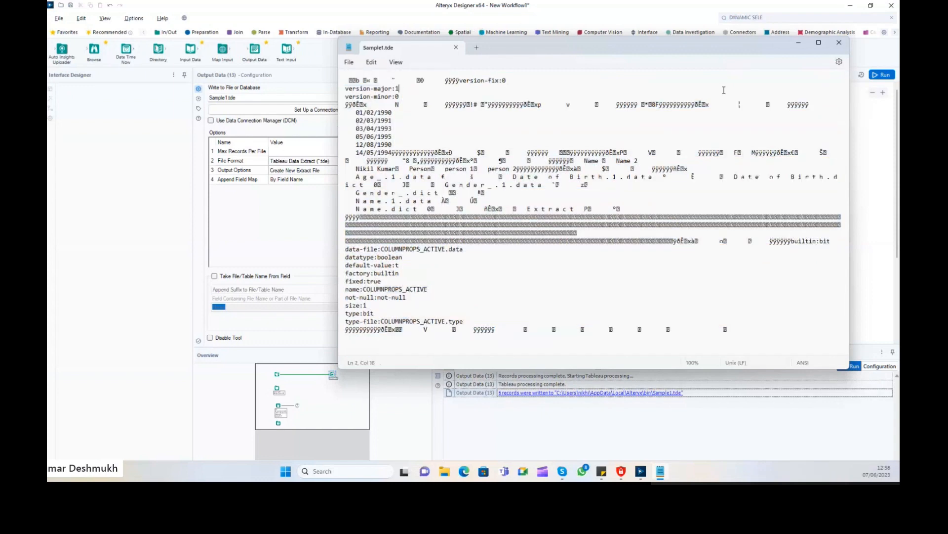
{"action": "left_click", "coordinate": [839, 42]}
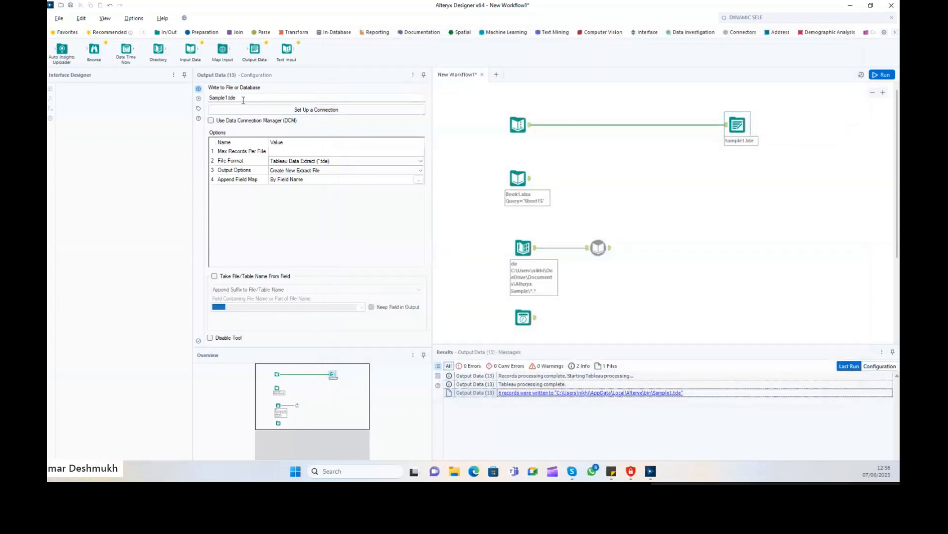
Run with the output set to Sample1.accdb, note the 'No table chosen' error, and launch Microsoft Access.
{"action": "left_click", "coordinate": [339, 110]}
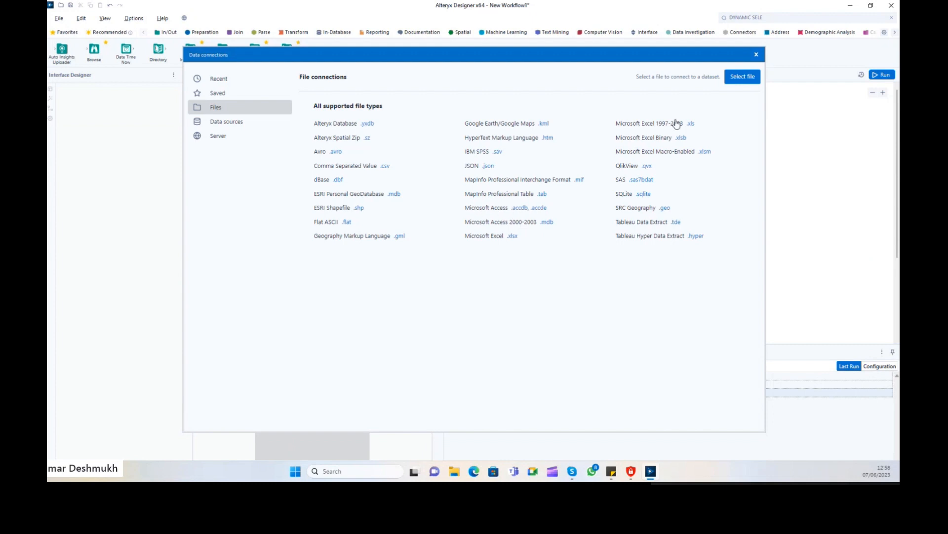
{"action": "left_click", "coordinate": [756, 55]}
{"action": "left_click", "coordinate": [261, 97]}
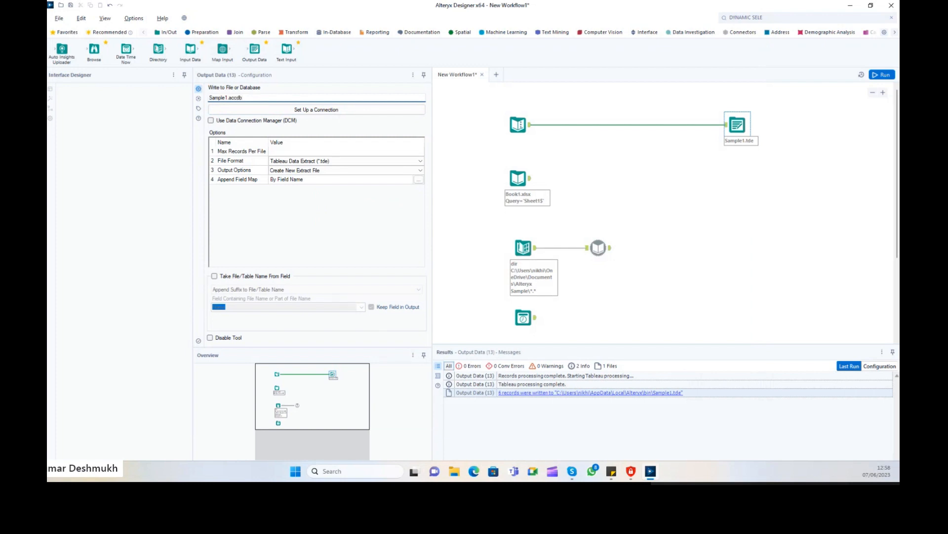
{"action": "left_click", "coordinate": [882, 74]}
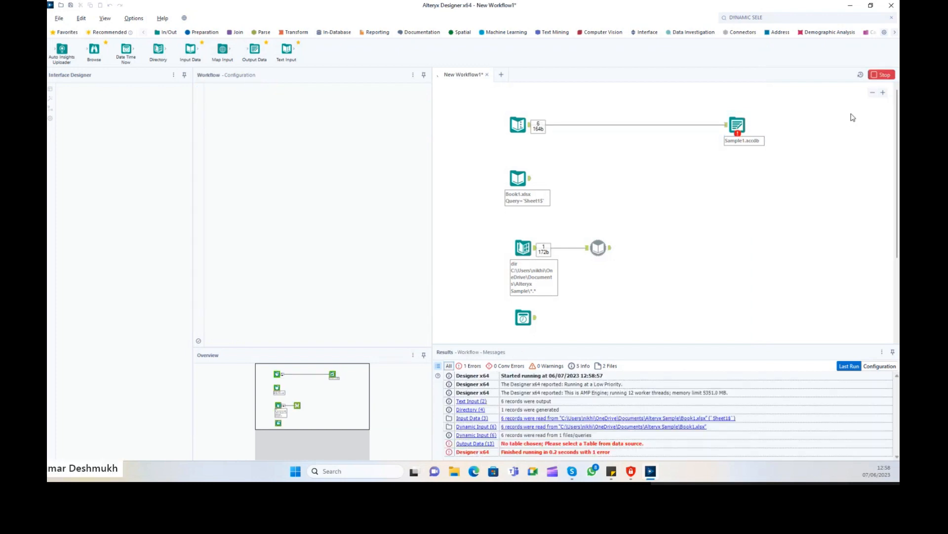
{"action": "left_click", "coordinate": [611, 444]}
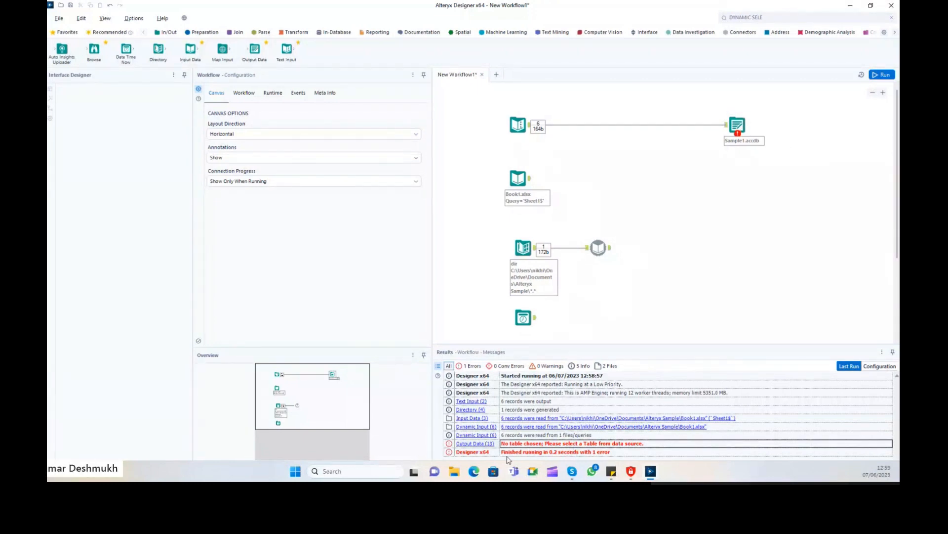
{"action": "left_click", "coordinate": [705, 236]}
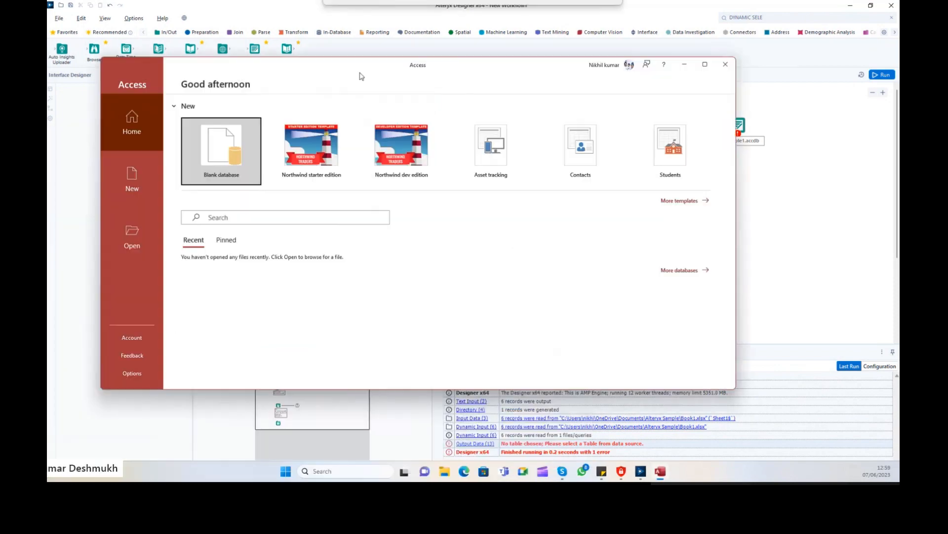
Create a blank Database1 and begin saving it in Access Database format.
{"action": "left_click", "coordinate": [300, 159]}
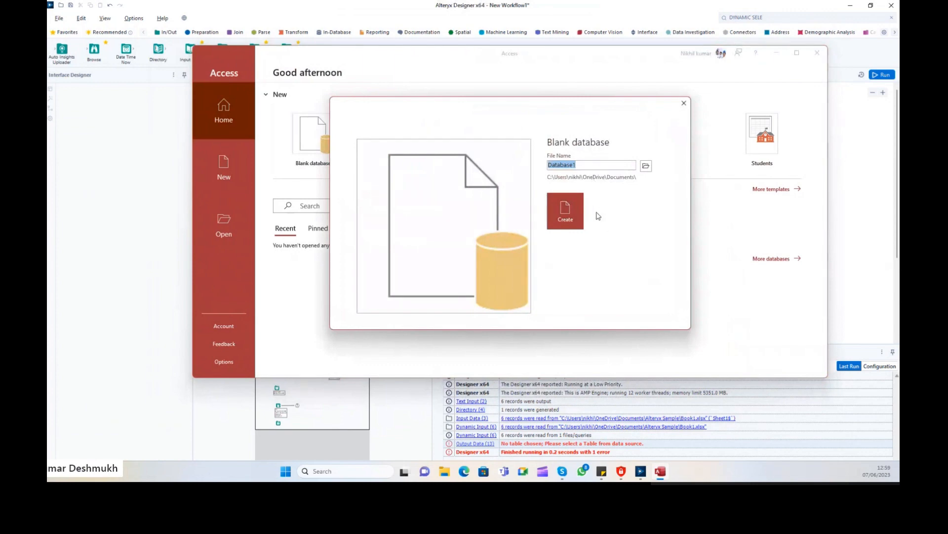
{"action": "left_click", "coordinate": [565, 211]}
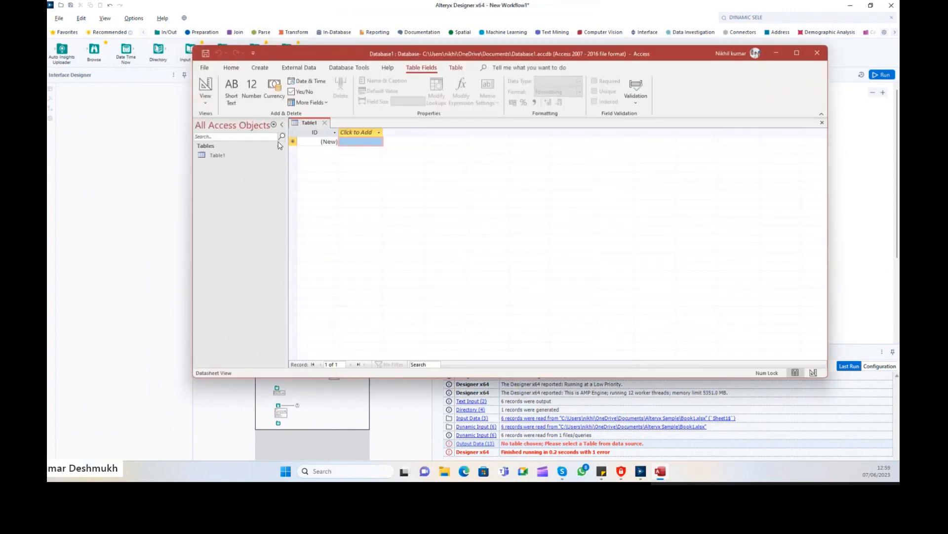
{"action": "left_click", "coordinate": [205, 68]}
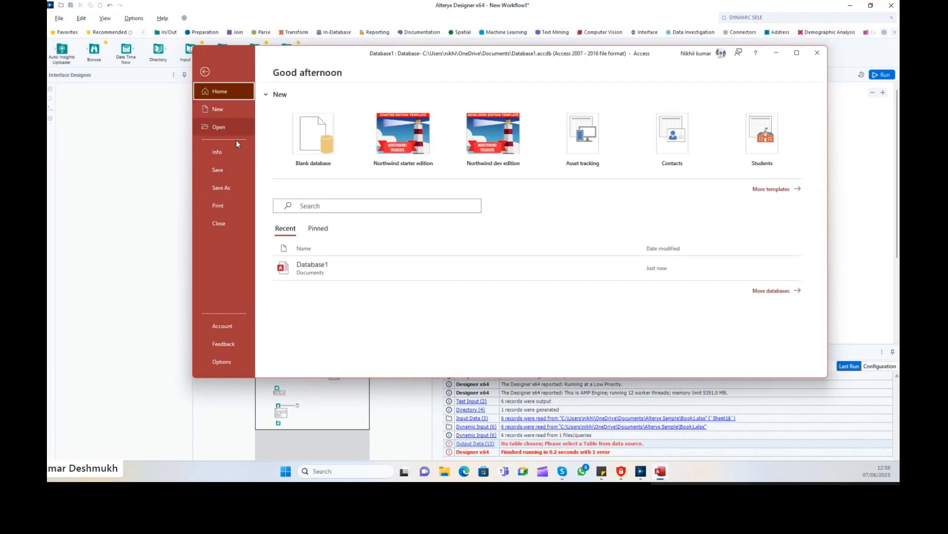
{"action": "left_click", "coordinate": [232, 185]}
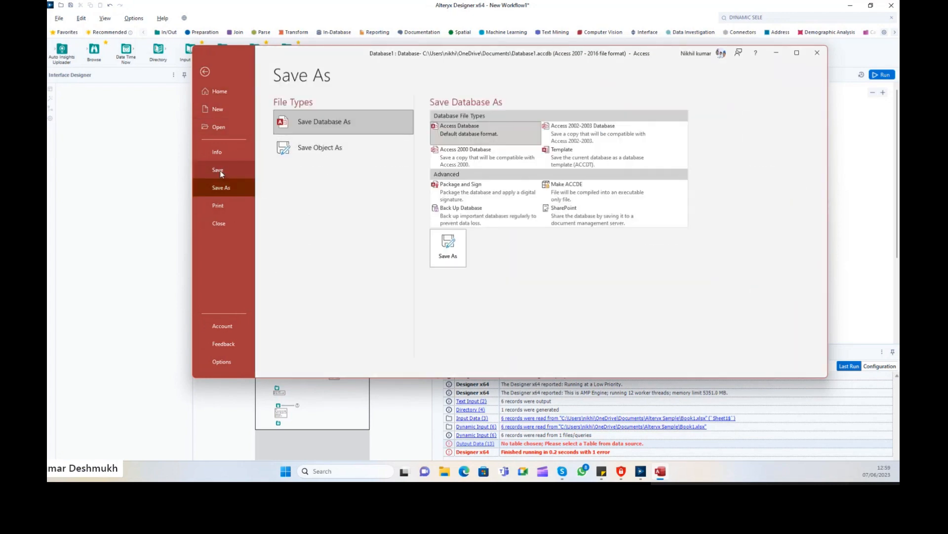
{"action": "left_click", "coordinate": [220, 171]}
{"action": "left_click", "coordinate": [549, 183]}
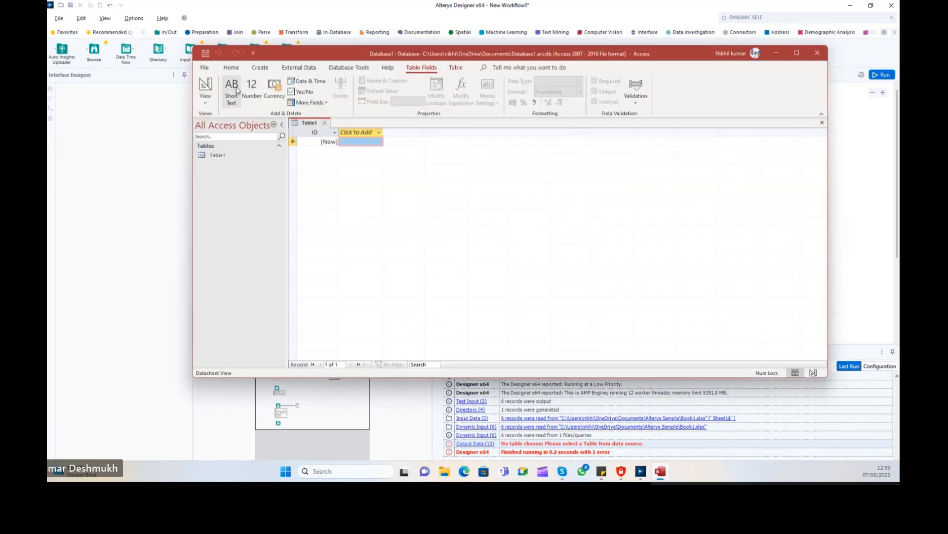
{"action": "left_click", "coordinate": [205, 67]}
{"action": "left_click", "coordinate": [230, 189]}
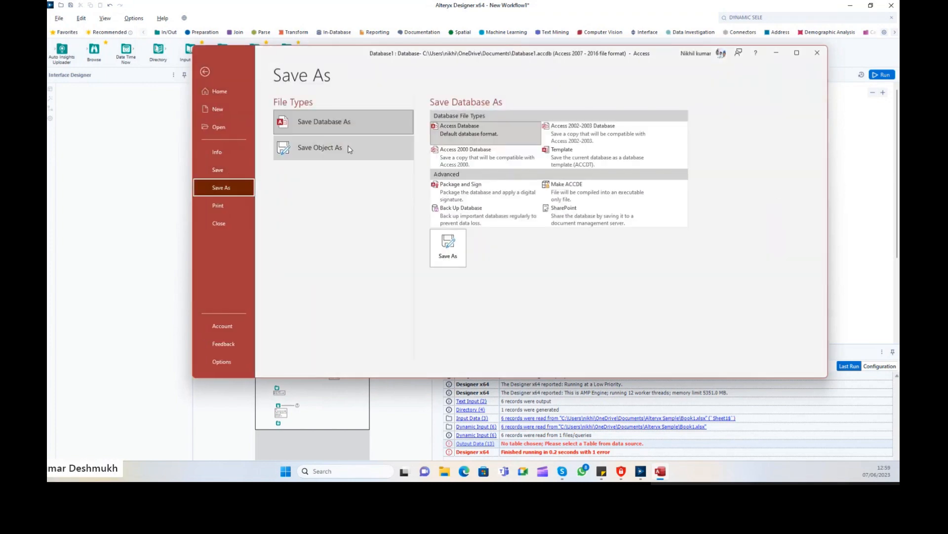
{"action": "left_click", "coordinate": [459, 252]}
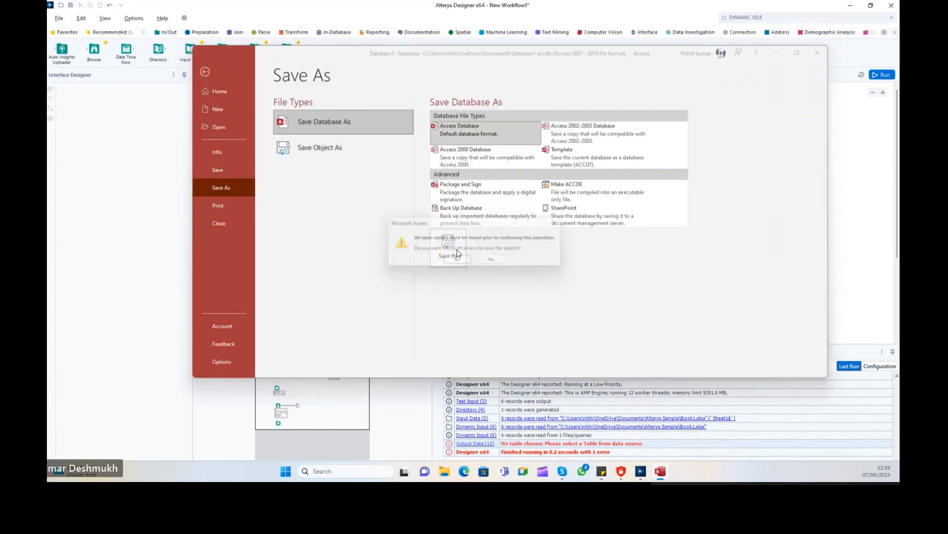
{"action": "left_click", "coordinate": [496, 262]}
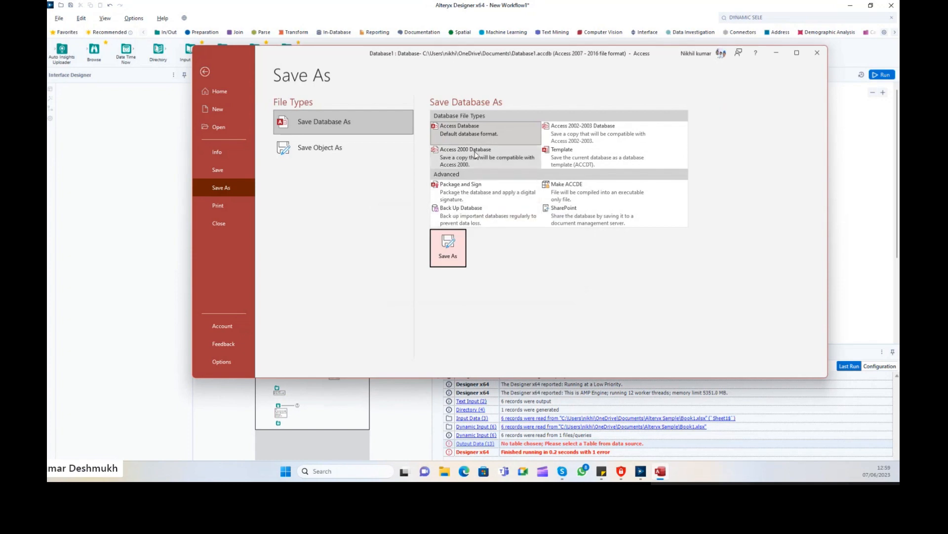
Save the whole database as an Access Database in the Alteryx Sample folder.
{"action": "left_click", "coordinate": [365, 153]}
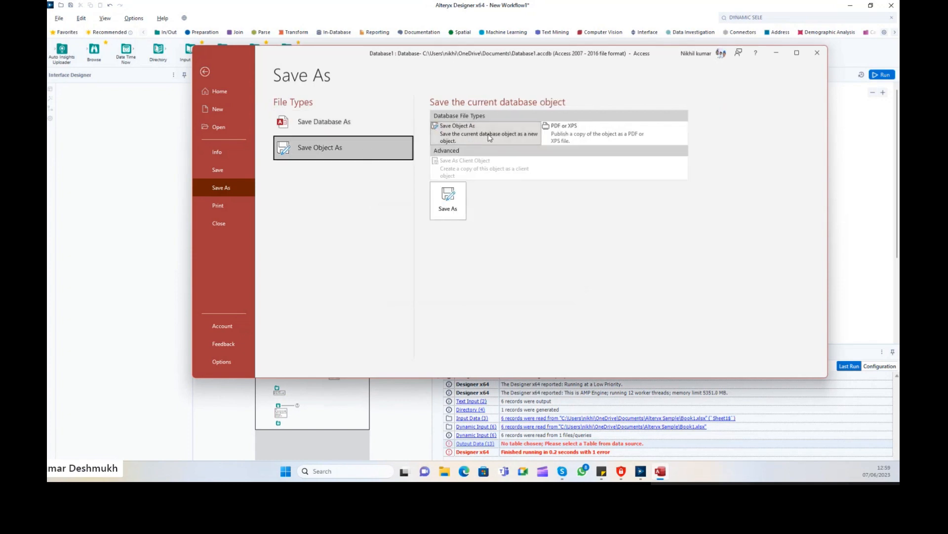
{"action": "left_click", "coordinate": [455, 208]}
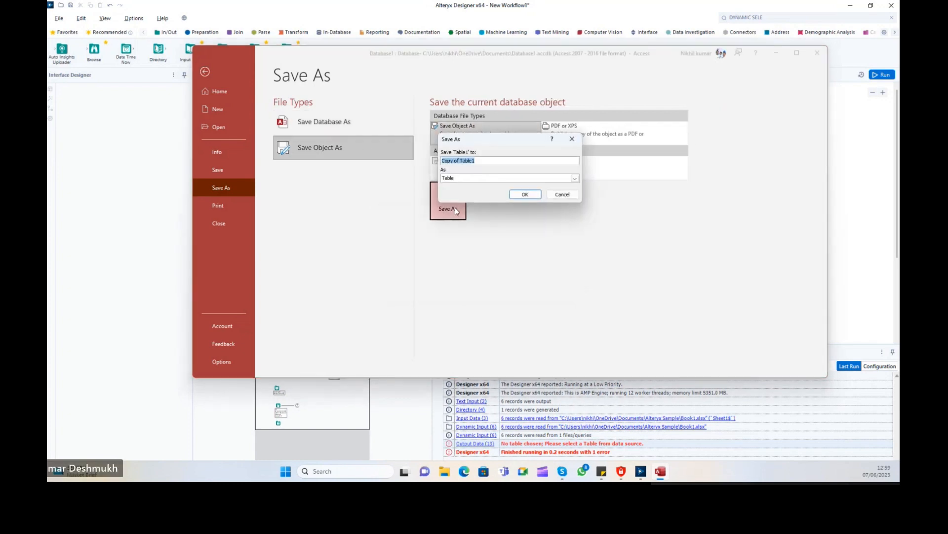
{"action": "left_click", "coordinate": [563, 195]}
{"action": "left_click", "coordinate": [375, 126]}
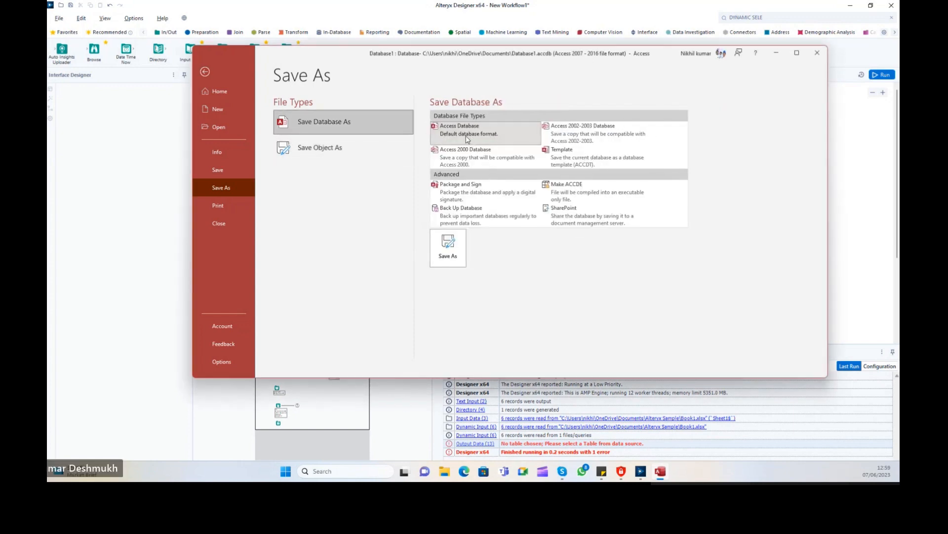
{"action": "double_click", "coordinate": [467, 136]}
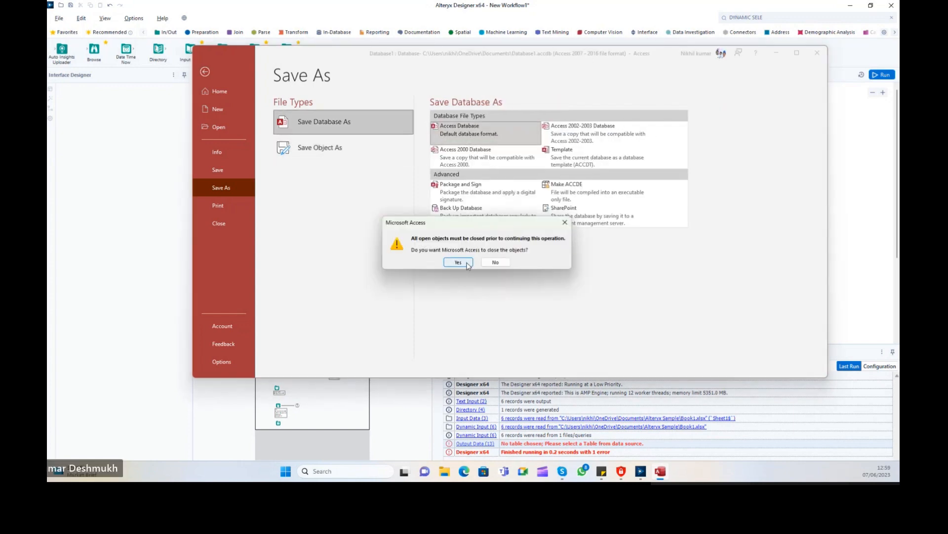
{"action": "left_click", "coordinate": [470, 263]}
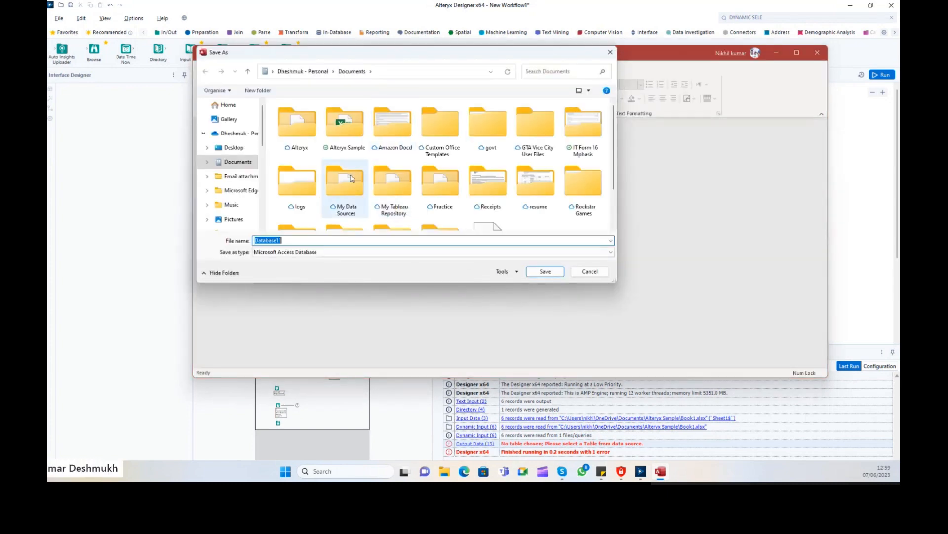
{"action": "double_click", "coordinate": [346, 127]}
{"action": "double_click", "coordinate": [296, 241]}
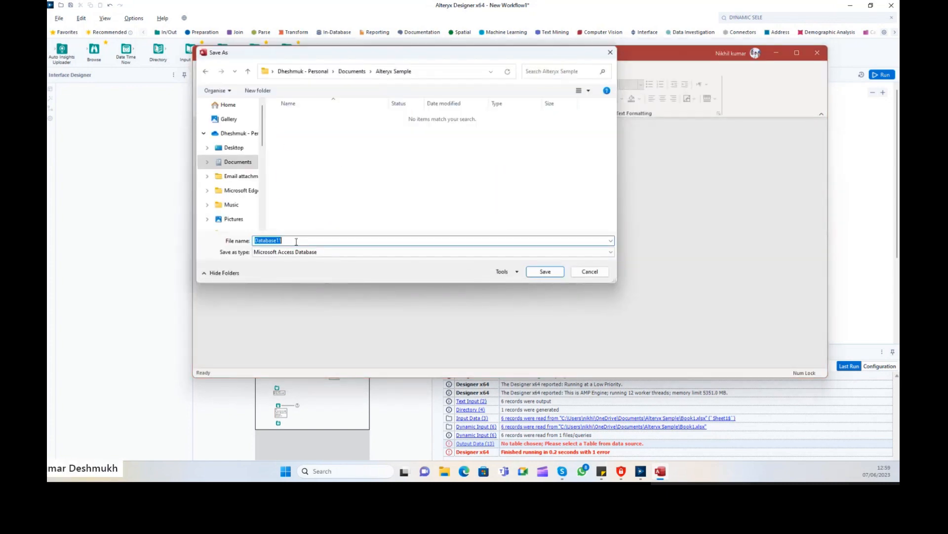
{"action": "left_click", "coordinate": [297, 241]}
{"action": "left_click", "coordinate": [560, 274]}
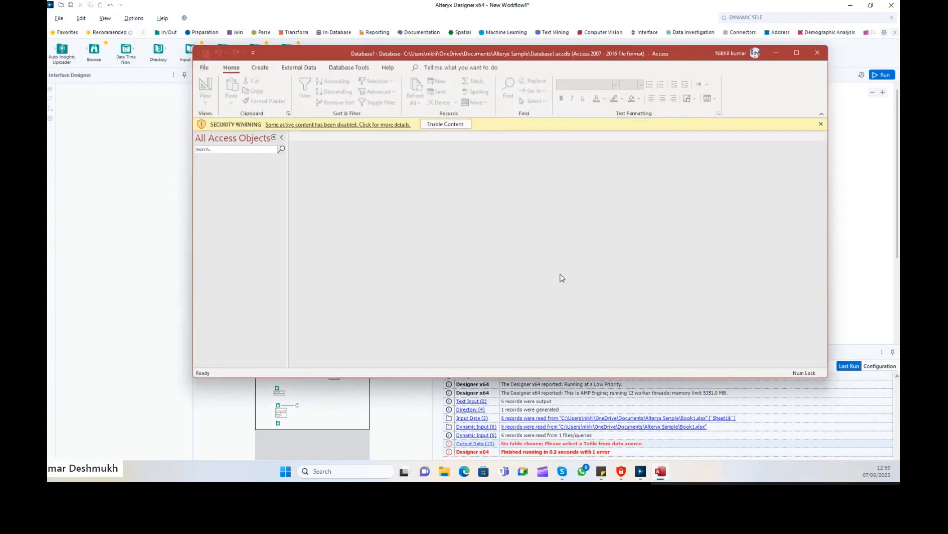
Enable content, create a new table saved as Table1, and close Access.
{"action": "left_click", "coordinate": [445, 125]}
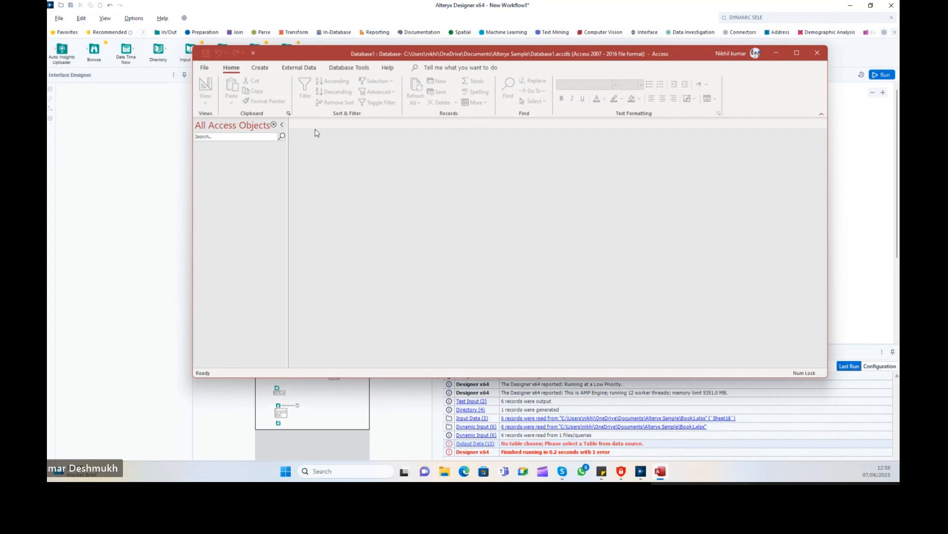
{"action": "left_click", "coordinate": [261, 71]}
{"action": "left_click", "coordinate": [298, 70]}
{"action": "left_click", "coordinate": [260, 70]}
{"action": "left_click", "coordinate": [229, 71]}
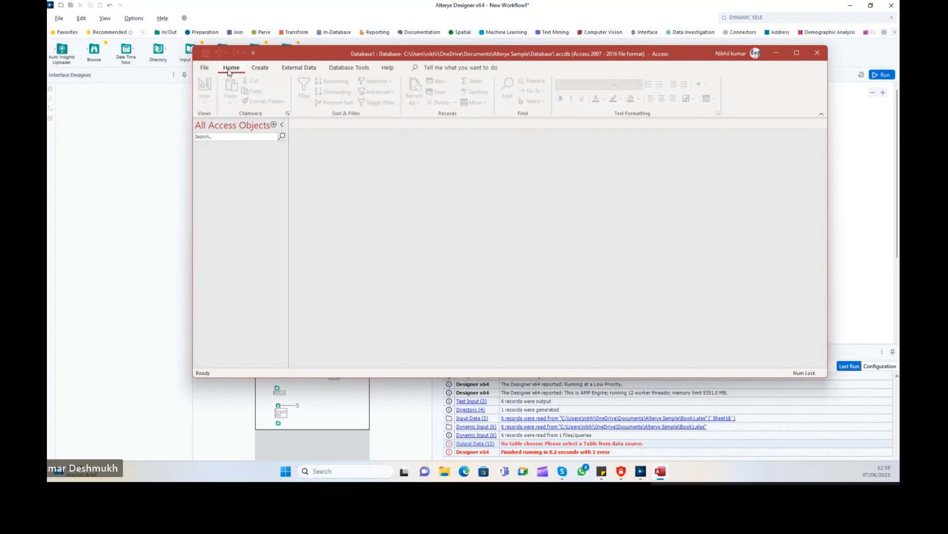
{"action": "left_click", "coordinate": [260, 68]}
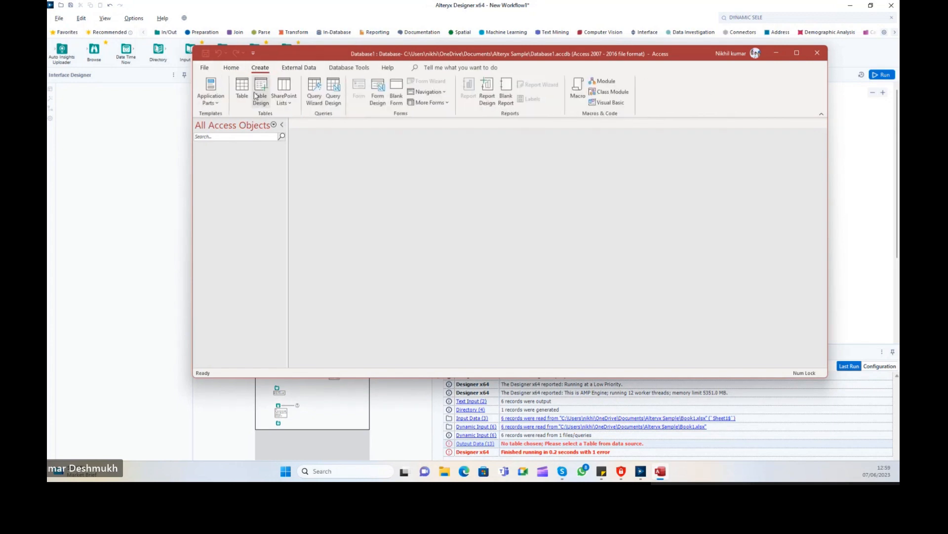
{"action": "left_click", "coordinate": [232, 89]}
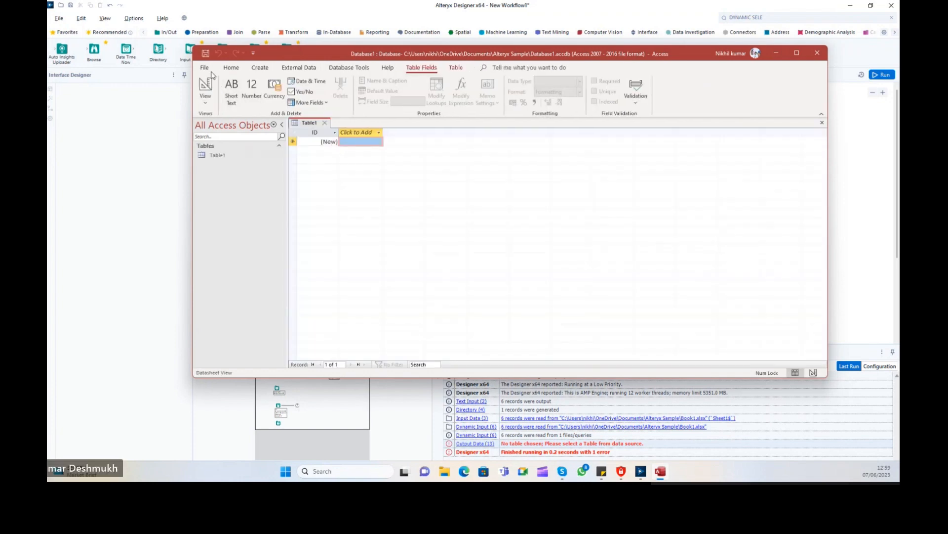
{"action": "left_click", "coordinate": [206, 53]}
{"action": "left_click", "coordinate": [514, 185]}
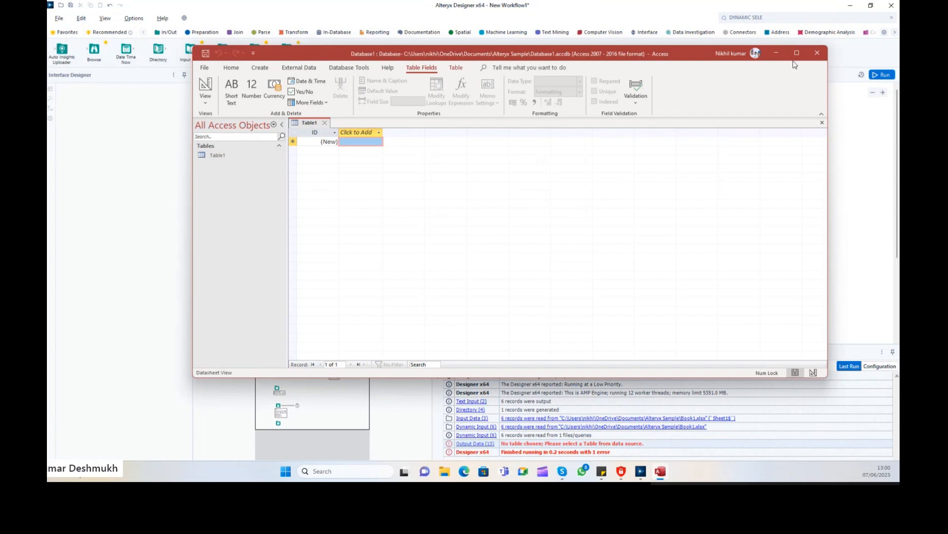
{"action": "mouse_move", "coordinate": [546, 56]}
{"action": "left_mouse_down"}
{"action": "mouse_move", "coordinate": [545, 82]}
{"action": "mouse_move", "coordinate": [645, 29]}
{"action": "mouse_move", "coordinate": [551, 63]}
{"action": "left_mouse_up"}
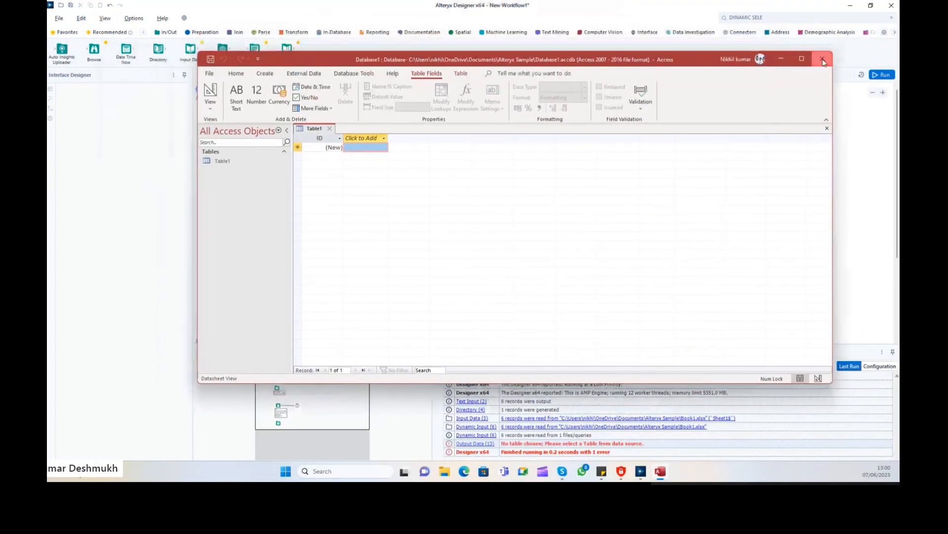
{"action": "left_click", "coordinate": [822, 59]}
{"action": "left_click", "coordinate": [736, 126]}
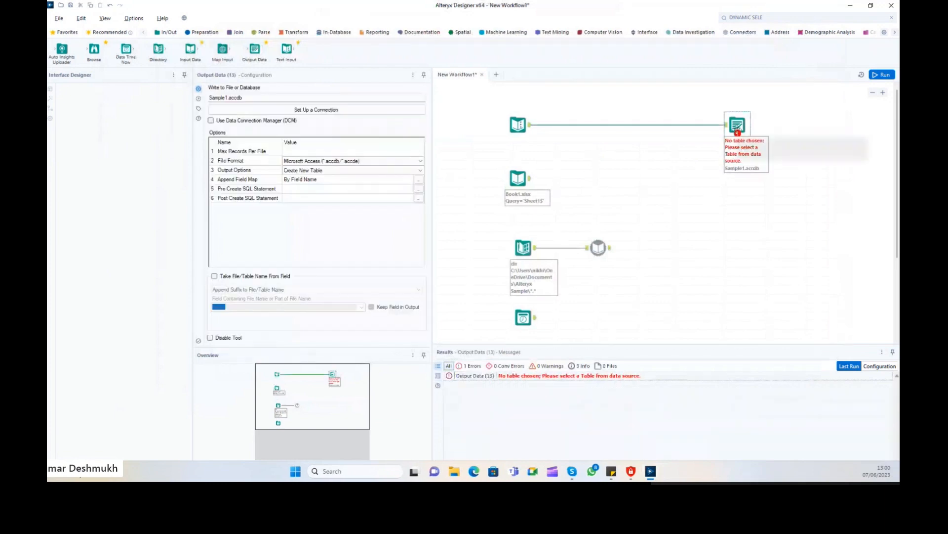
Point the output at the existing Database1.accdb, replacing it, with output table Table1.
{"action": "left_click", "coordinate": [298, 117]}
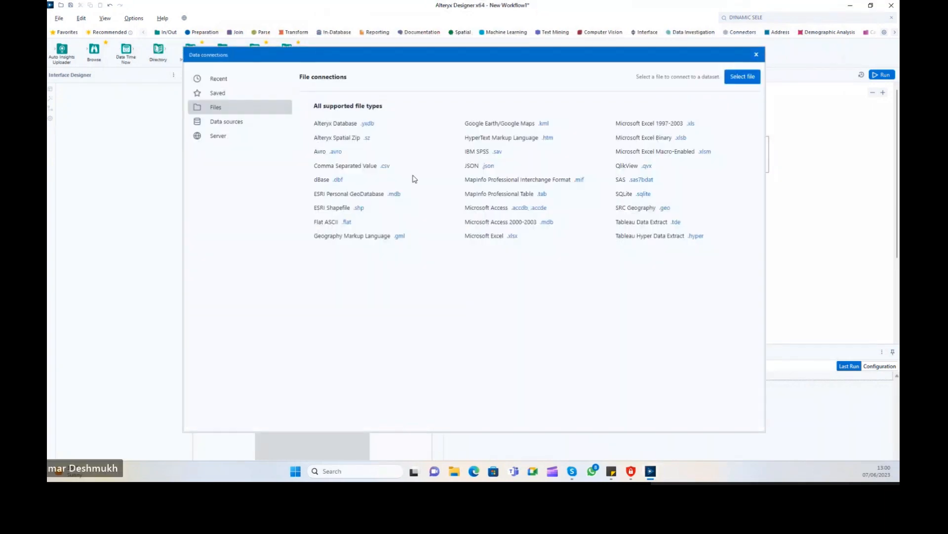
{"action": "left_click", "coordinate": [526, 210]}
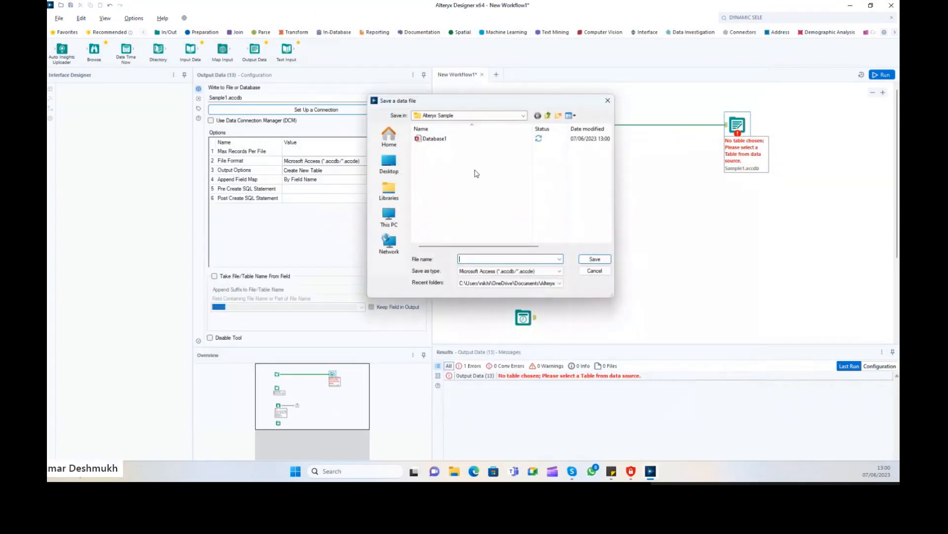
{"action": "left_click", "coordinate": [440, 139]}
{"action": "left_click", "coordinate": [597, 260]}
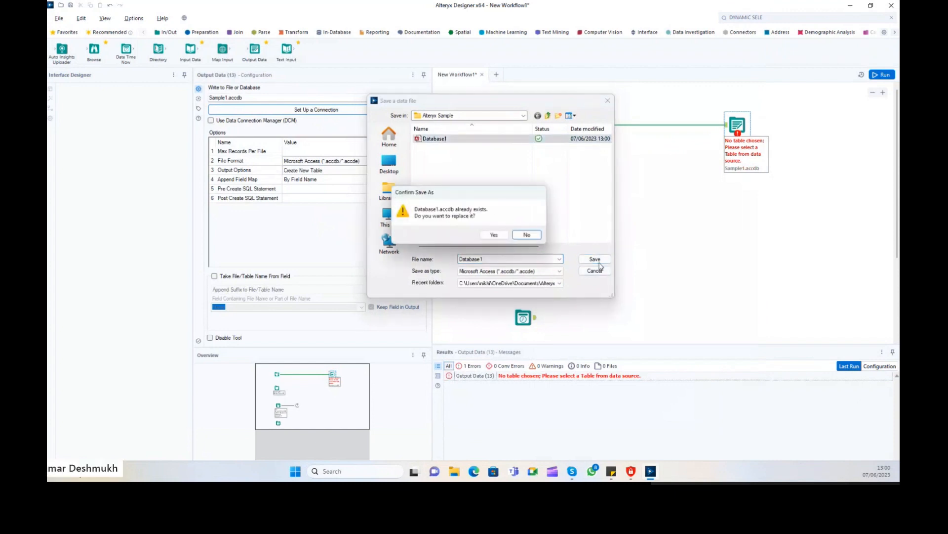
{"action": "left_click", "coordinate": [494, 235]}
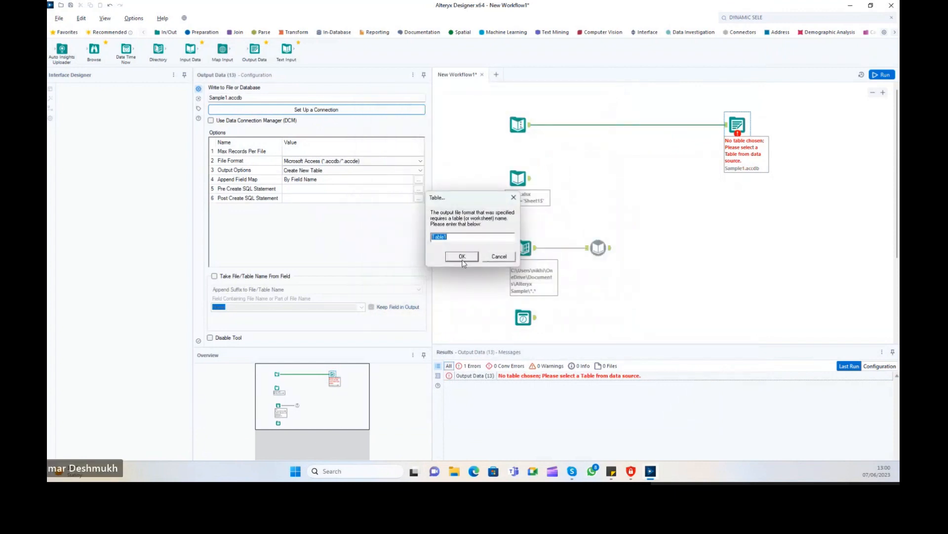
{"action": "left_click", "coordinate": [463, 259]}
Run the workflow twice and view the Database1 output's 'Table1 already exists' error.
{"action": "key", "text": "ctrl+r"}
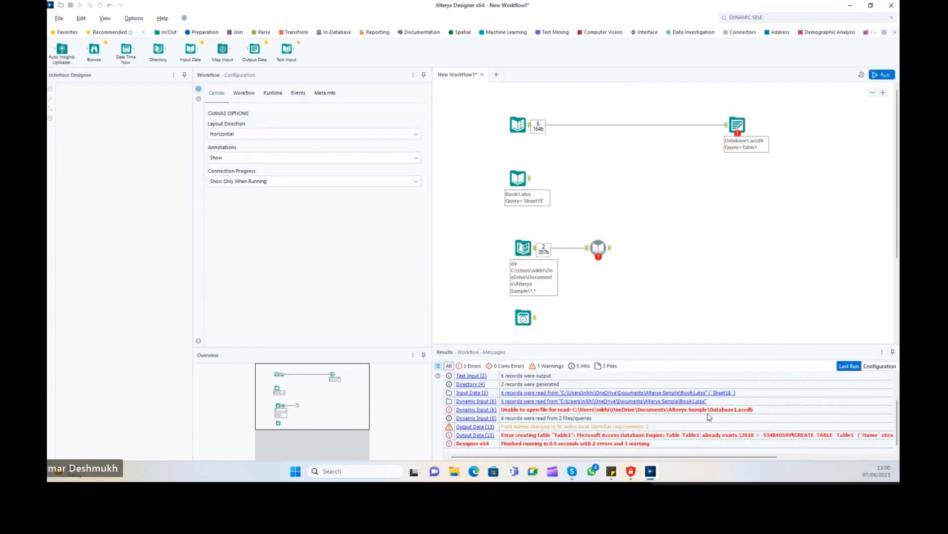
{"action": "left_click", "coordinate": [582, 414]}
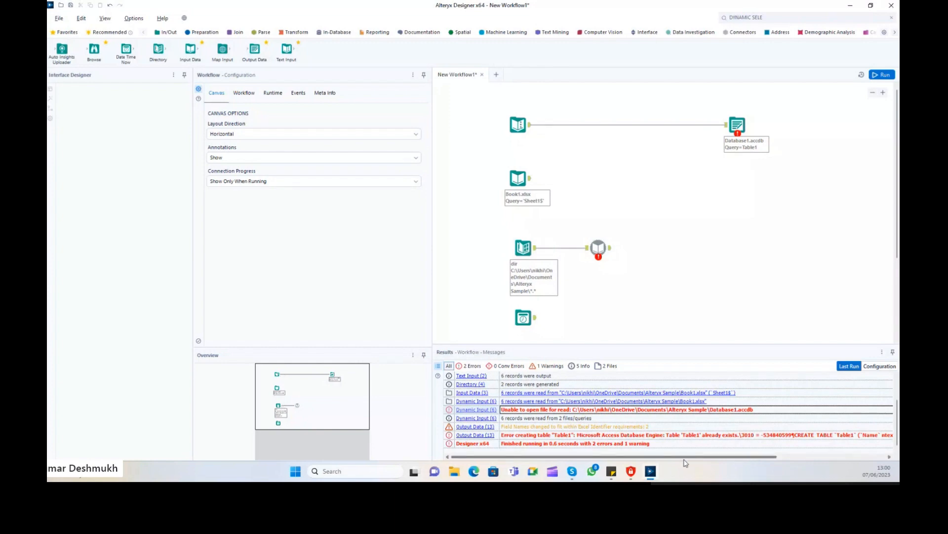
{"action": "left_click_drag", "start_coordinate": [685, 458], "coordinate": [717, 457]}
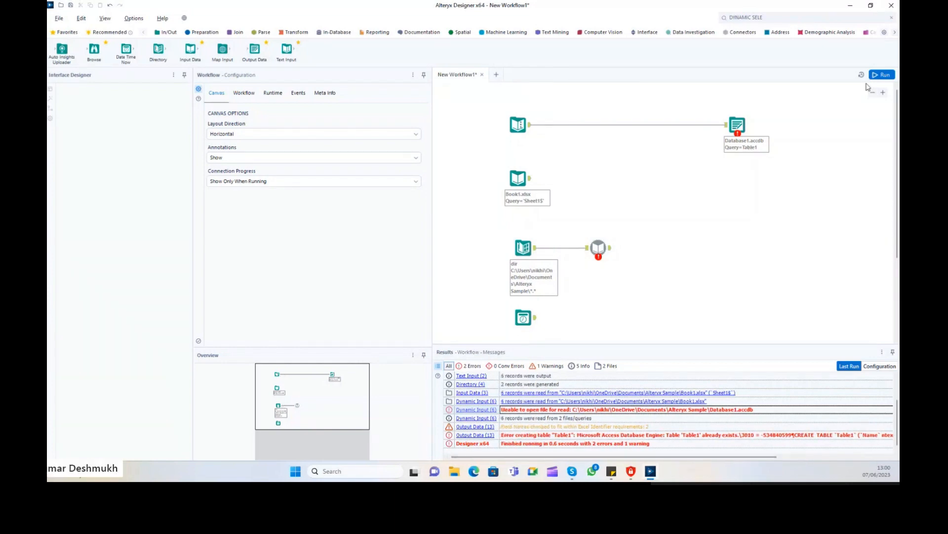
{"action": "left_click", "coordinate": [888, 74]}
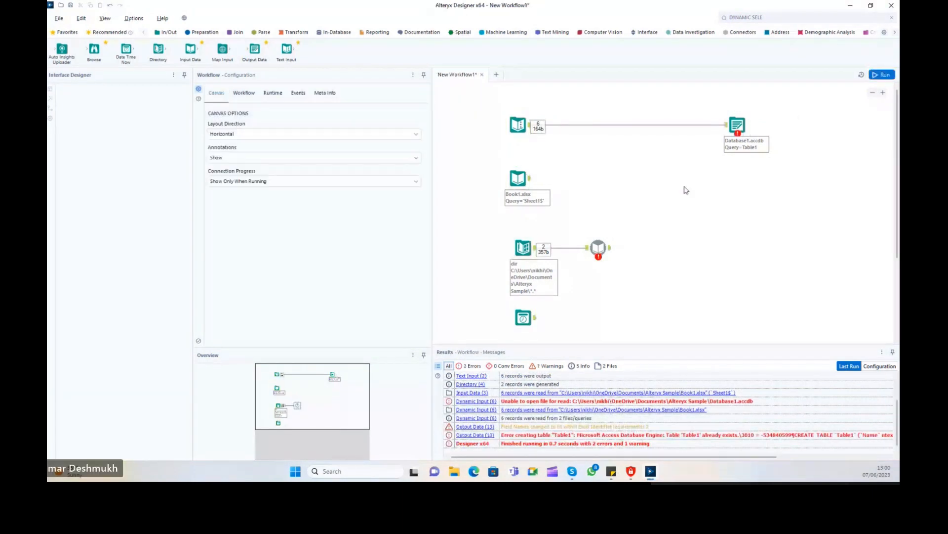
{"action": "left_click", "coordinate": [733, 118]}
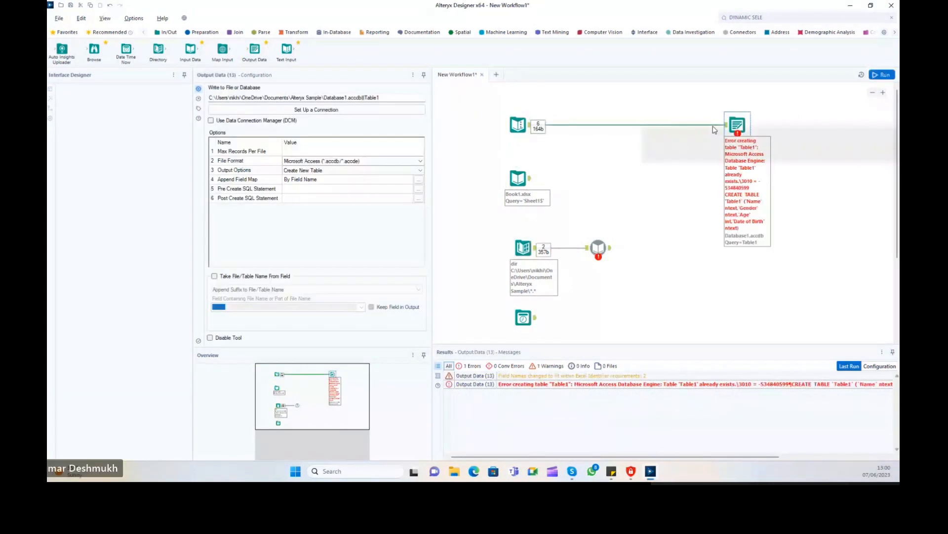
Set the Access output's Output Options to Overwrite Table (Drop).
{"action": "left_click", "coordinate": [392, 98]}
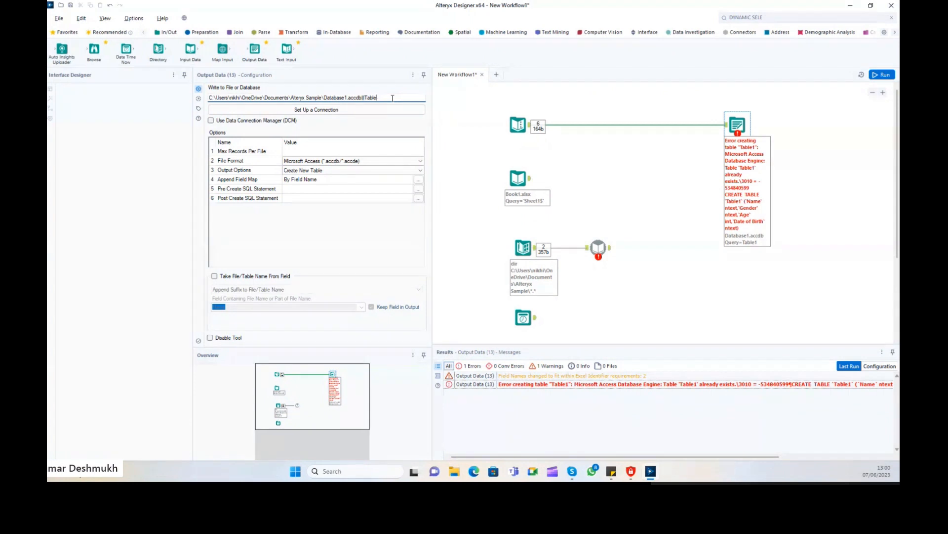
{"action": "type", "text": "2"}
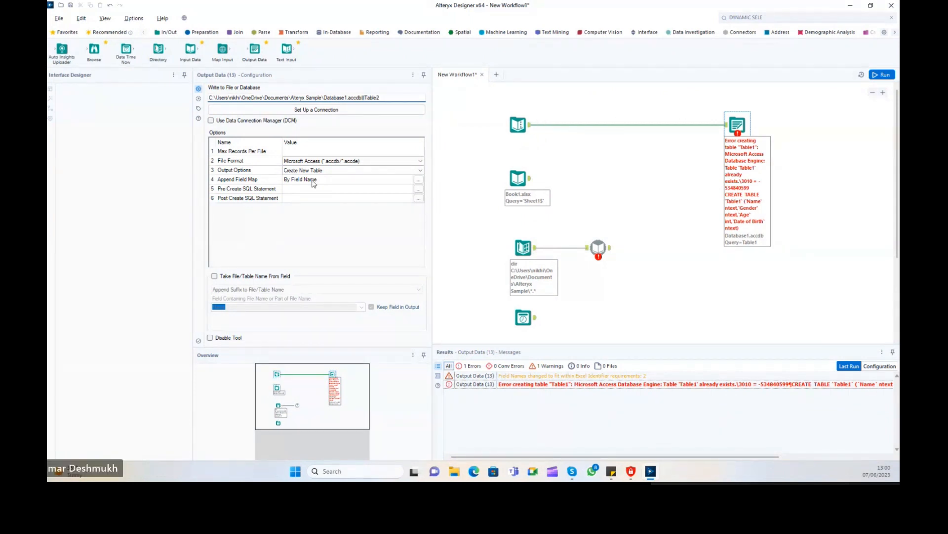
{"action": "left_click", "coordinate": [312, 172]}
{"action": "left_click", "coordinate": [393, 98]}
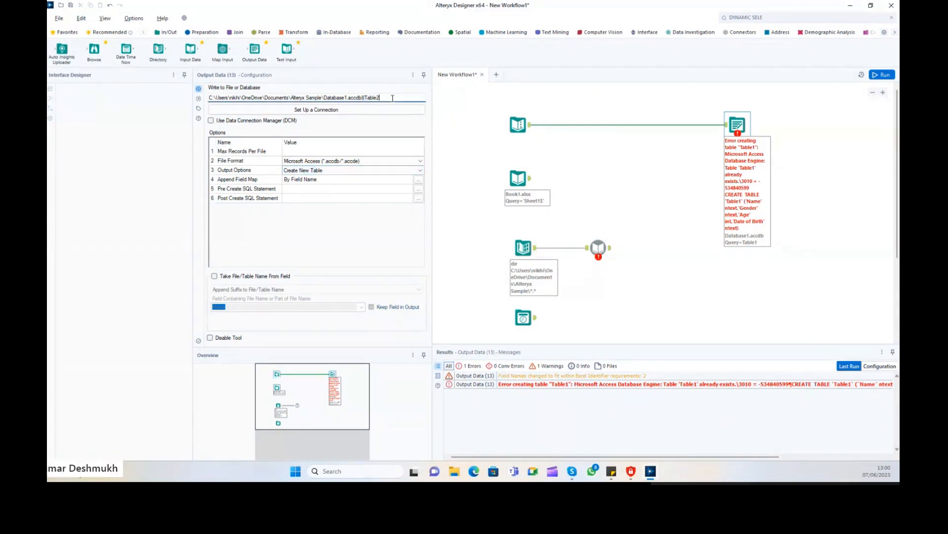
{"action": "left_click", "coordinate": [328, 171]}
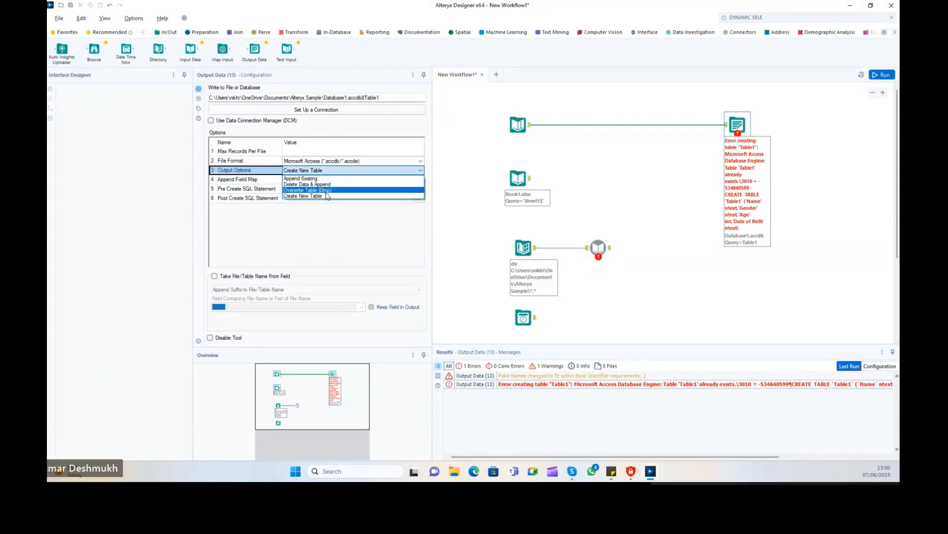
{"action": "left_click", "coordinate": [330, 191]}
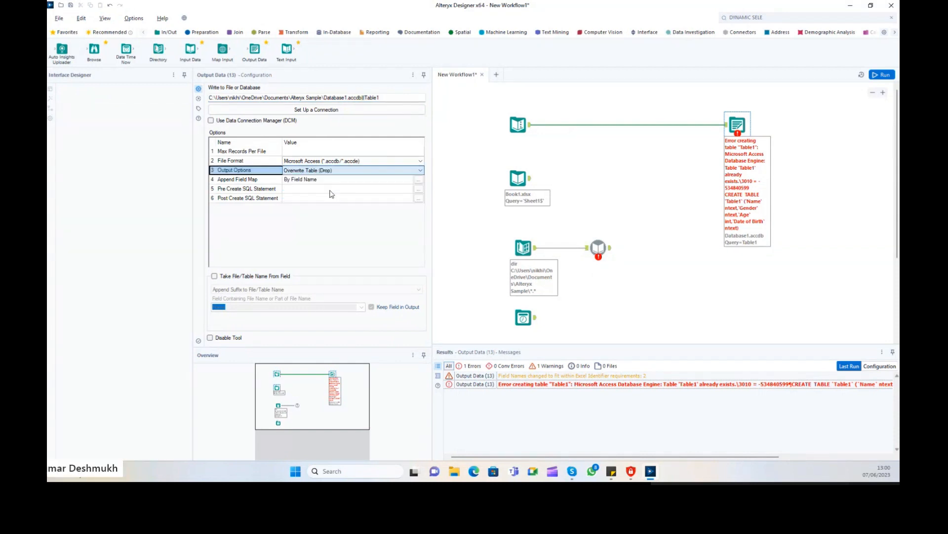
{"action": "left_click", "coordinate": [844, 174]}
Rerun with Ctrl+R, confirm 6 records written, and open Database1.accdb from the results link.
{"action": "key", "text": "ctrl+r"}
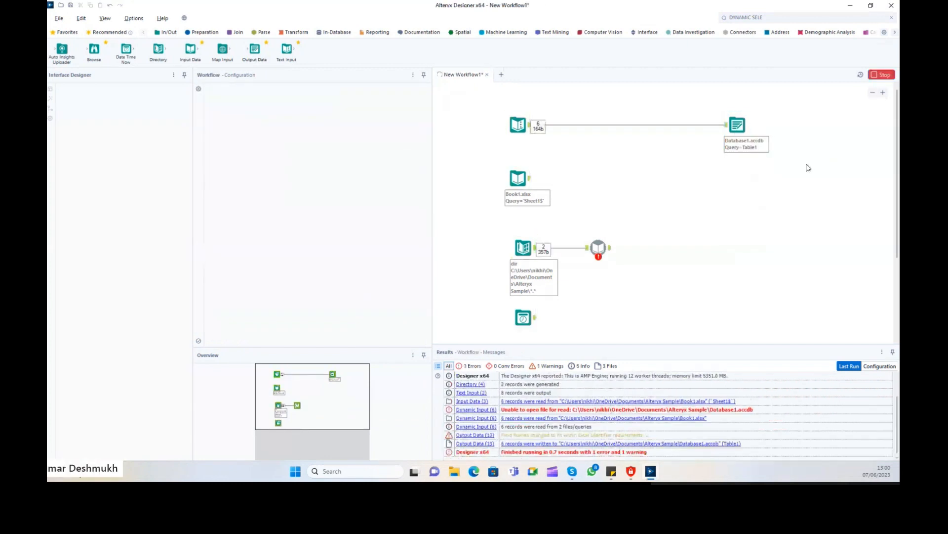
{"action": "left_click", "coordinate": [733, 147]}
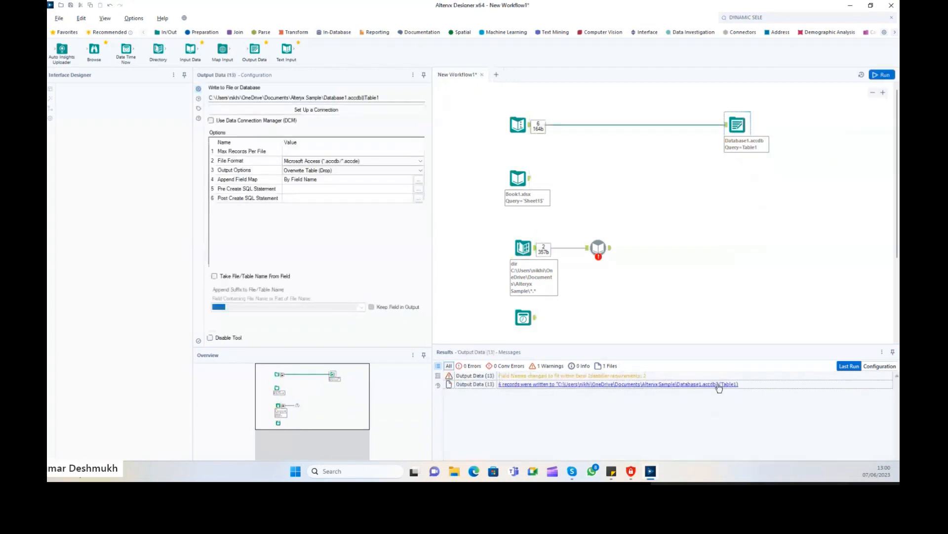
{"action": "left_click", "coordinate": [719, 388]}
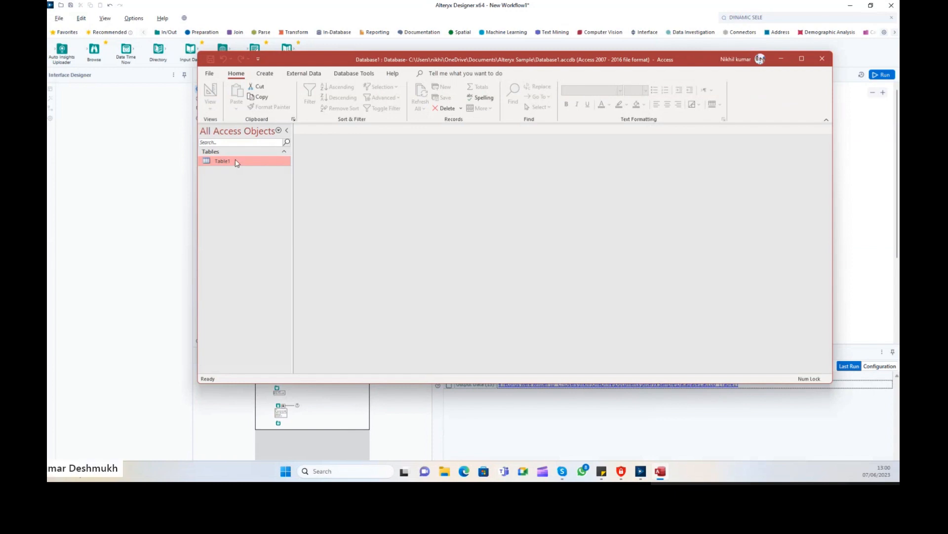
Check Table1's six rows in Datasheet View, close Access, and reselect the Database1 output.
{"action": "double_click", "coordinate": [236, 161]}
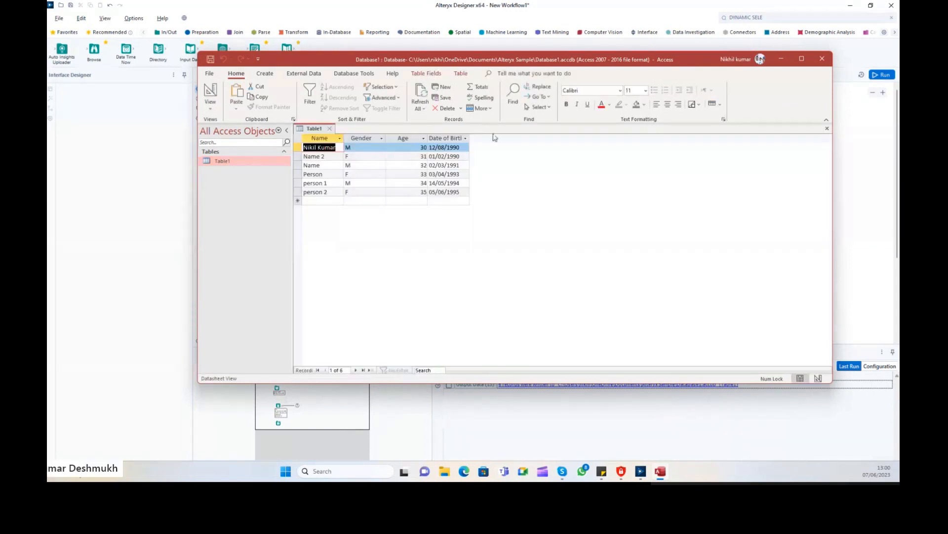
{"action": "left_click", "coordinate": [822, 59]}
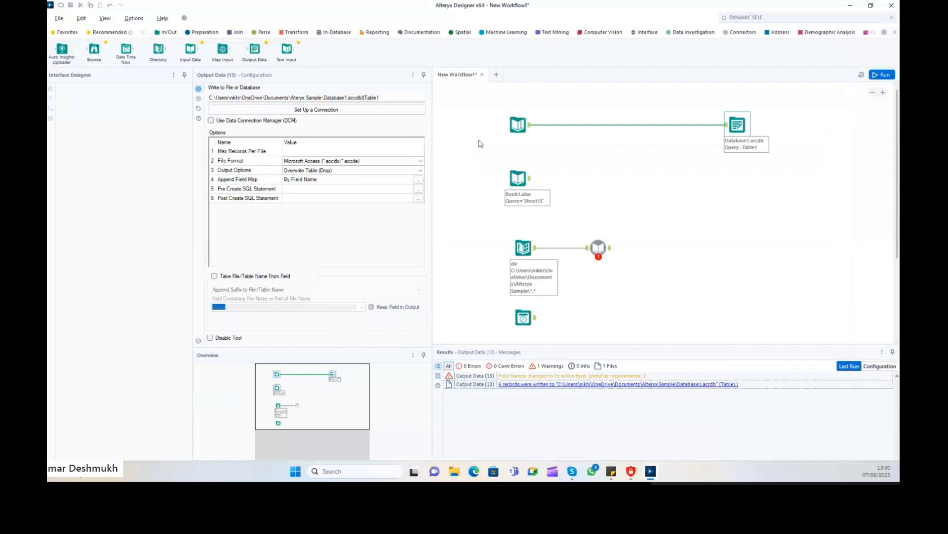
{"action": "left_click_drag", "start_coordinate": [476, 94], "coordinate": [563, 333]}
{"action": "left_click_drag", "start_coordinate": [726, 90], "coordinate": [765, 256]}
Review the sample table and Book1.xlsx input, removing an accidentally added output tool.
{"action": "left_click", "coordinate": [514, 137]}
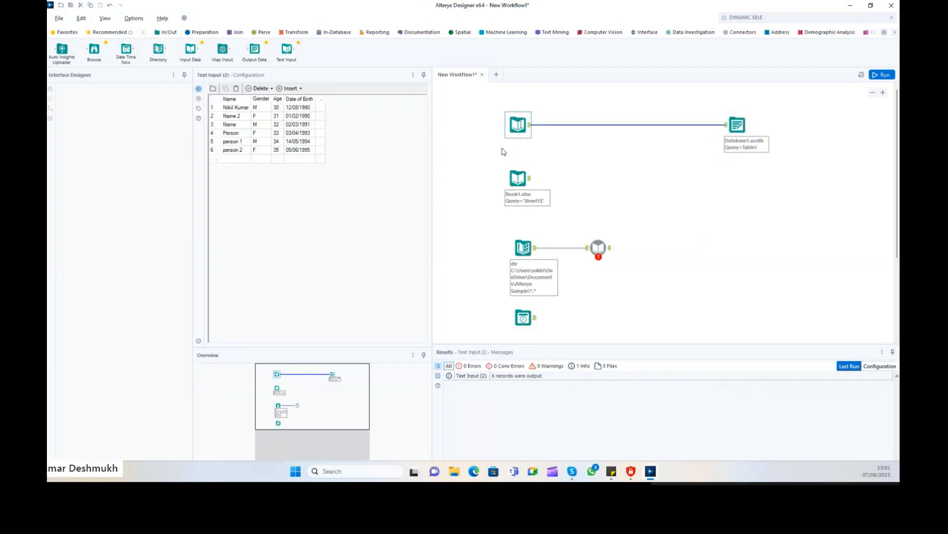
{"action": "left_click", "coordinate": [736, 126]}
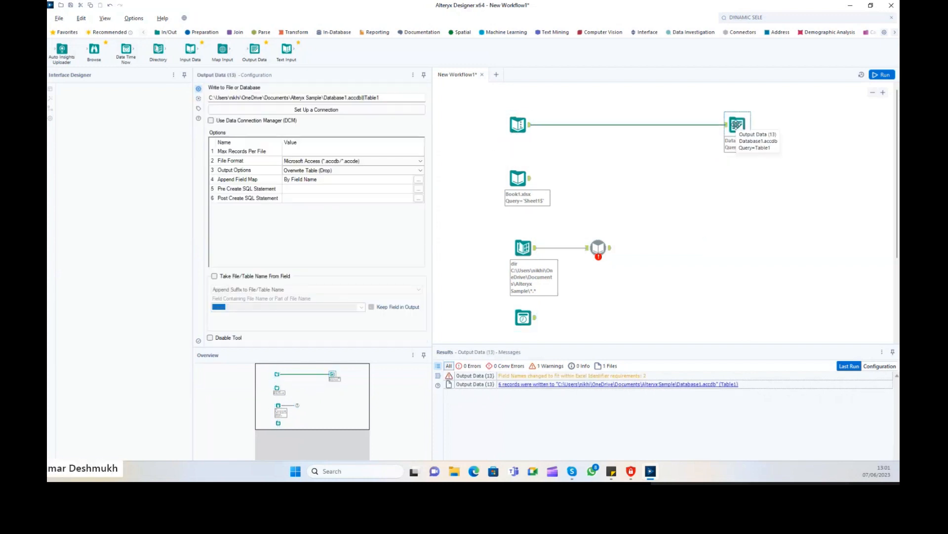
{"action": "left_click", "coordinate": [519, 177]}
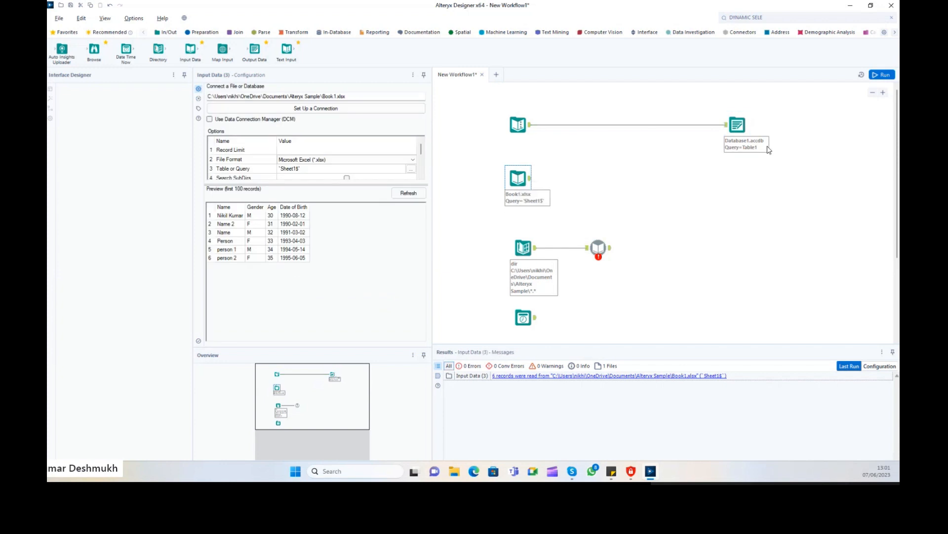
{"action": "left_click_drag", "start_coordinate": [255, 49], "coordinate": [615, 183]}
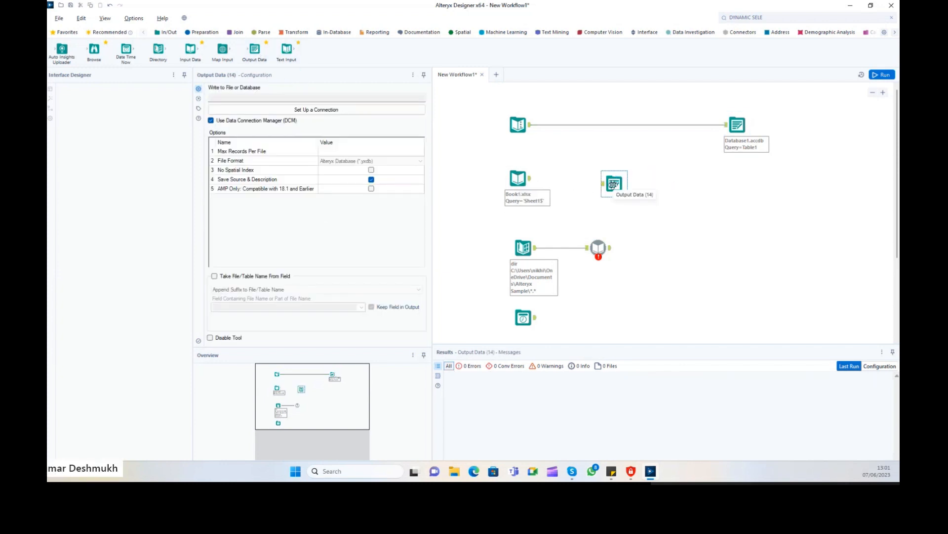
{"action": "key", "text": "Delete"}
Copy the Database1 output and paste three copies beside the other inputs.
{"action": "right_click", "coordinate": [736, 126]}
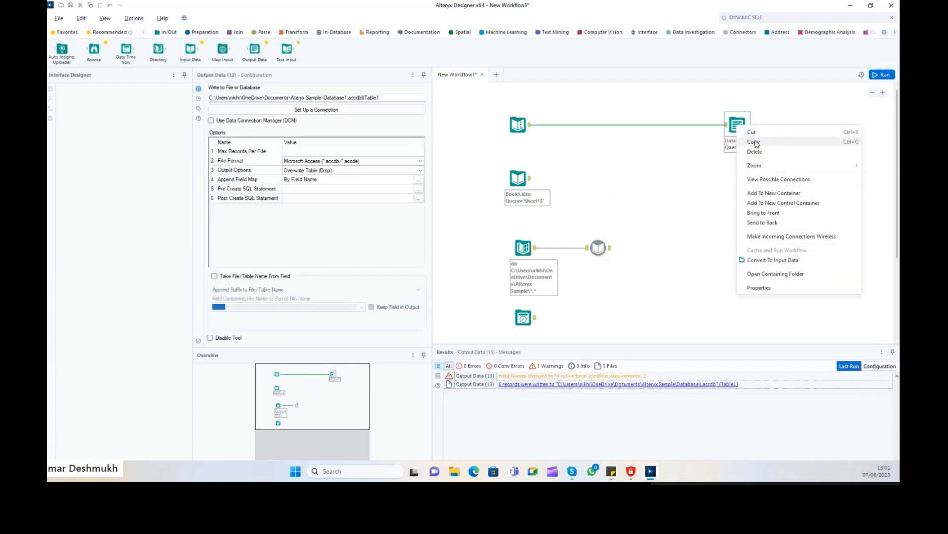
{"action": "key", "text": "Escape"}
{"action": "right_click", "coordinate": [593, 181]}
{"action": "left_click", "coordinate": [608, 186]}
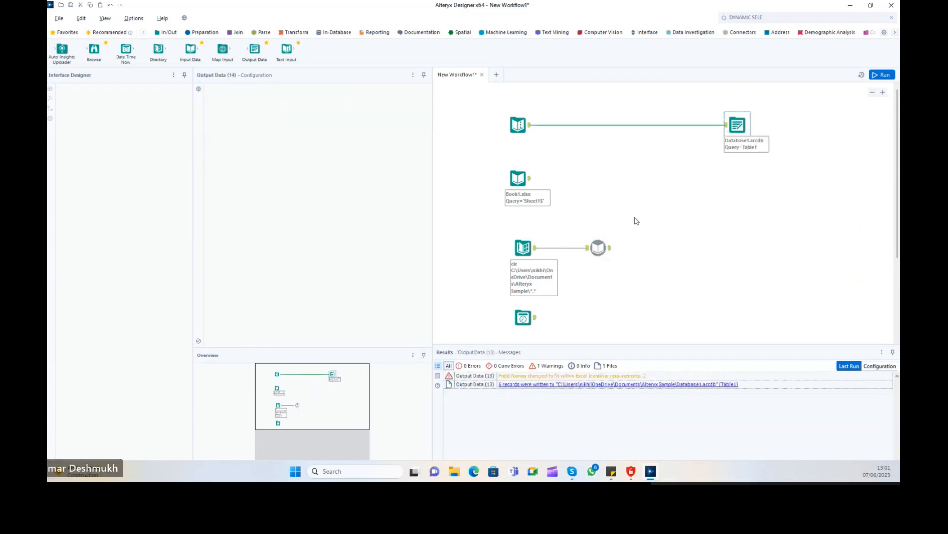
{"action": "right_click", "coordinate": [669, 250]}
{"action": "left_click", "coordinate": [675, 253]}
{"action": "right_click", "coordinate": [611, 310]}
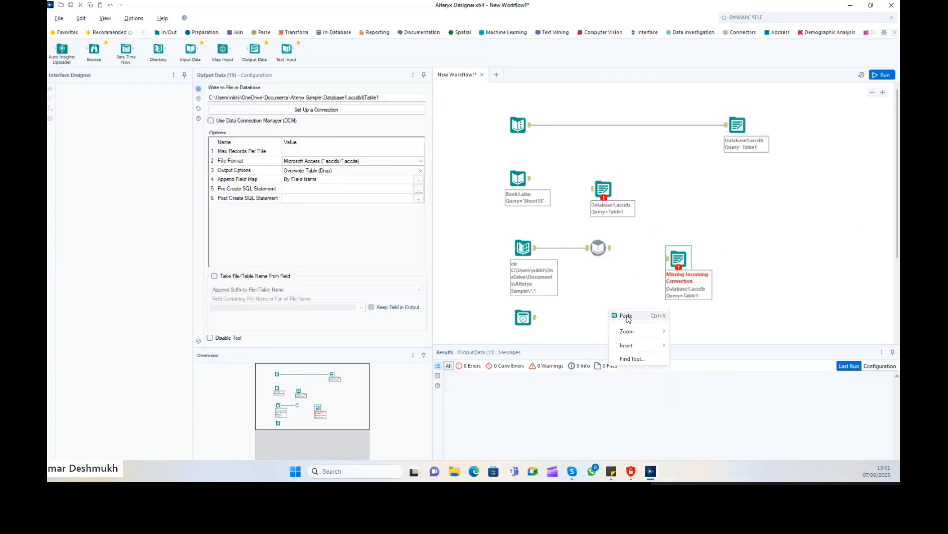
{"action": "left_click", "coordinate": [624, 315]}
Connect Book1.xlsx, the directory branch and Date Time Now each to its own output copy.
{"action": "left_click_drag", "start_coordinate": [530, 178], "coordinate": [592, 189]}
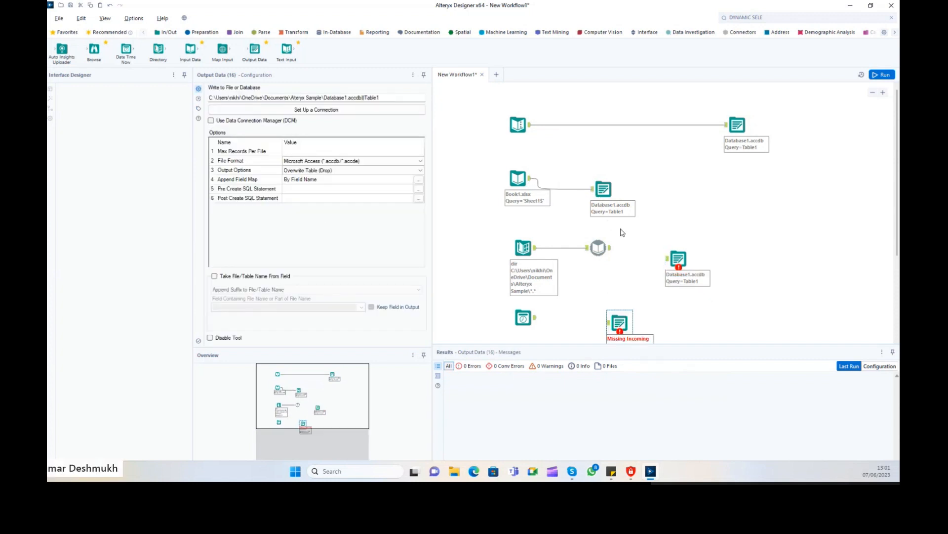
{"action": "left_click_drag", "start_coordinate": [611, 248], "coordinate": [668, 259]}
{"action": "left_click_drag", "start_coordinate": [536, 317], "coordinate": [608, 324]}
{"action": "left_click_drag", "start_coordinate": [603, 189], "coordinate": [647, 178]}
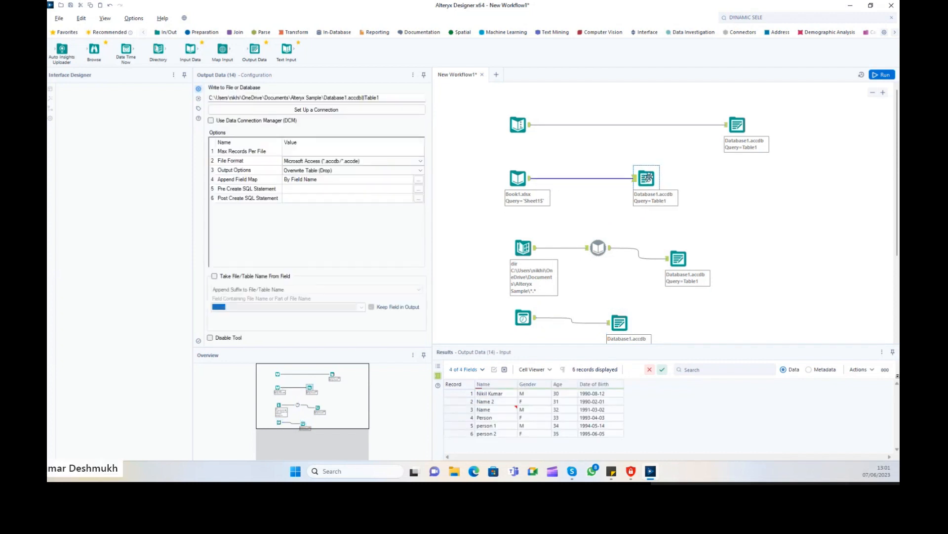
Replace the first Database1 output's file path, typing 'Sample x'.
{"action": "left_click", "coordinate": [737, 127]}
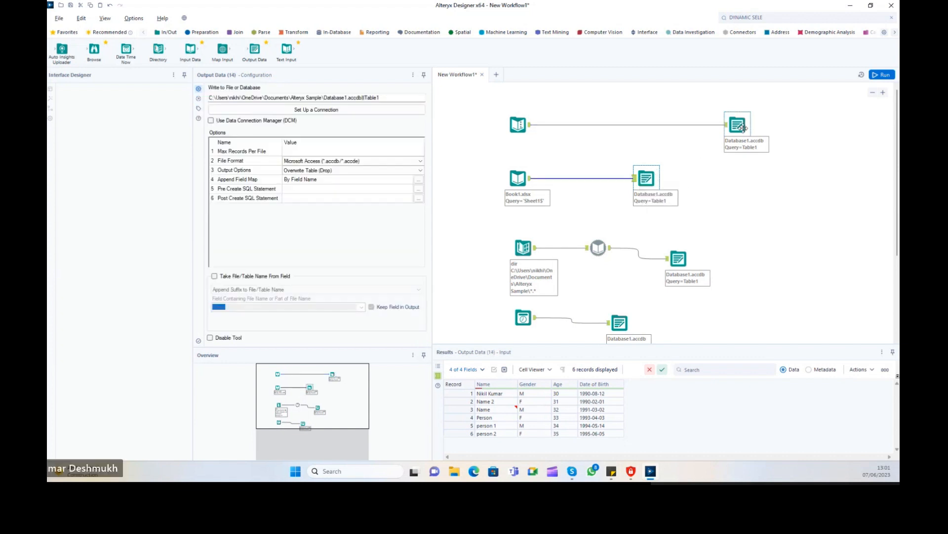
{"action": "triple_click", "coordinate": [375, 97]}
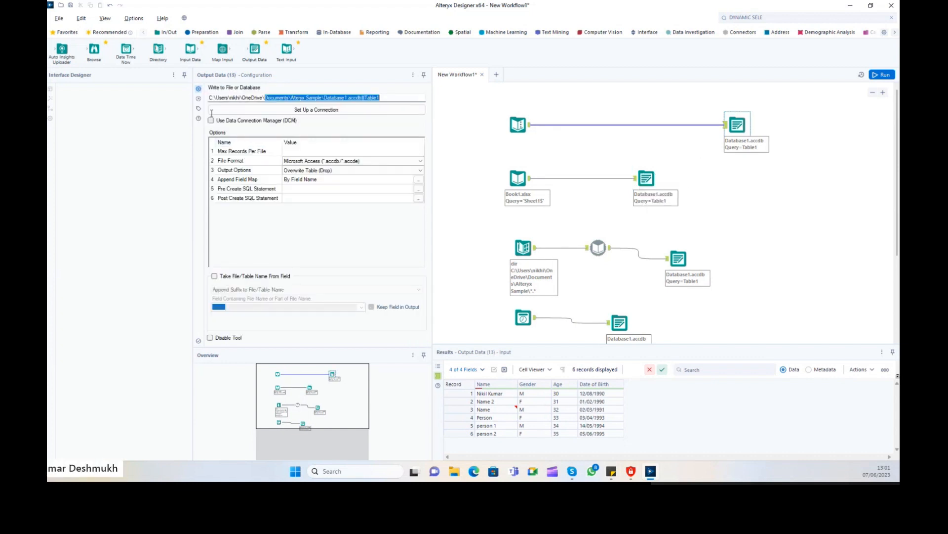
{"action": "type", "text": "S"}
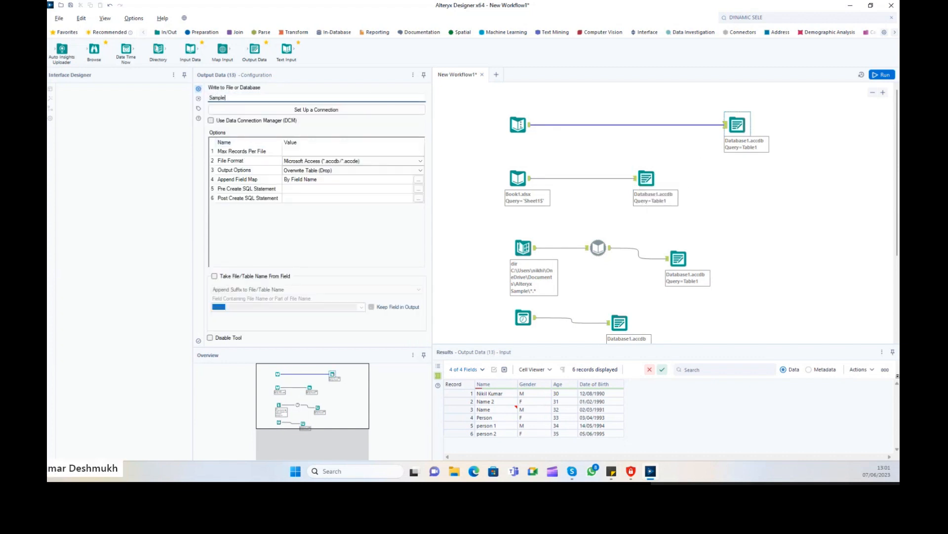
{"action": "type", "text": "ample xl"}
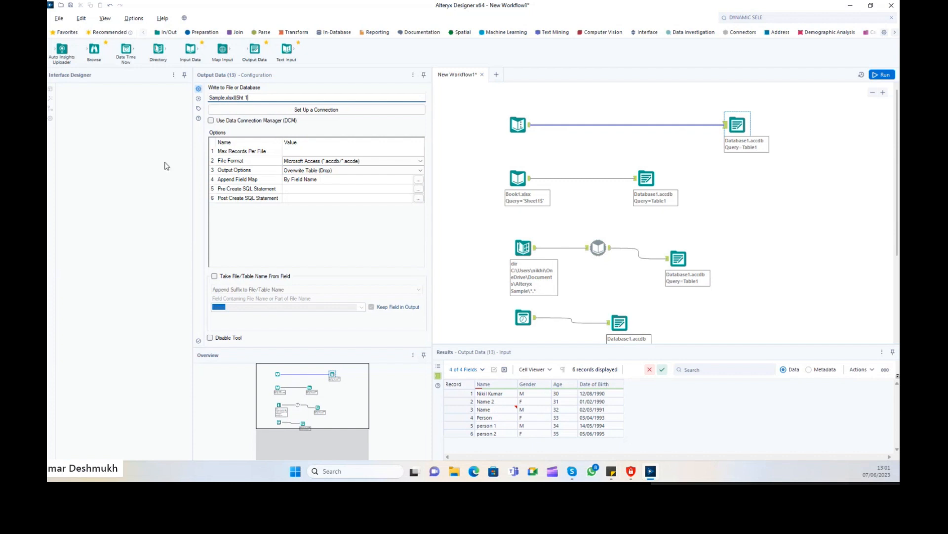
Point the first output at Sample.xlsx|||Sht 1 as a new sheet and copy that path.
{"action": "key", "text": "Tab"}
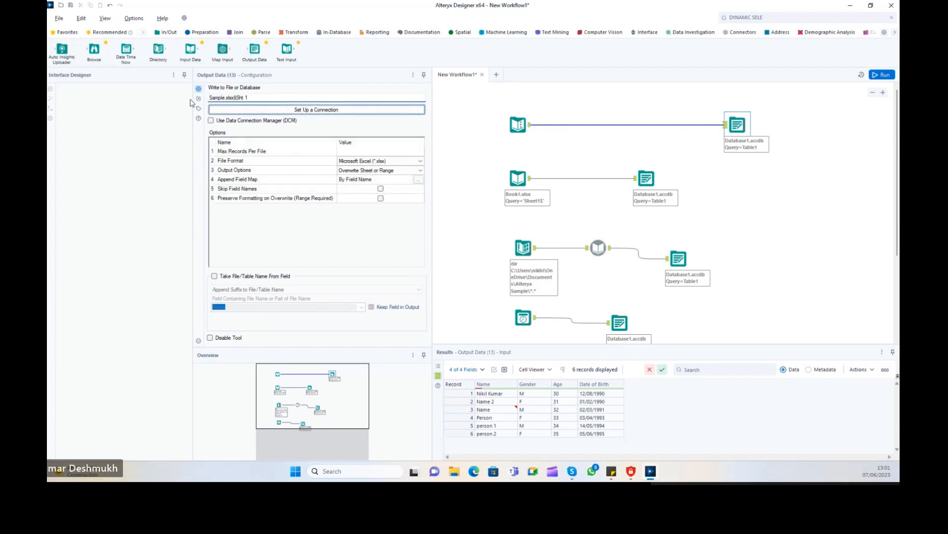
{"action": "left_click", "coordinate": [380, 170]}
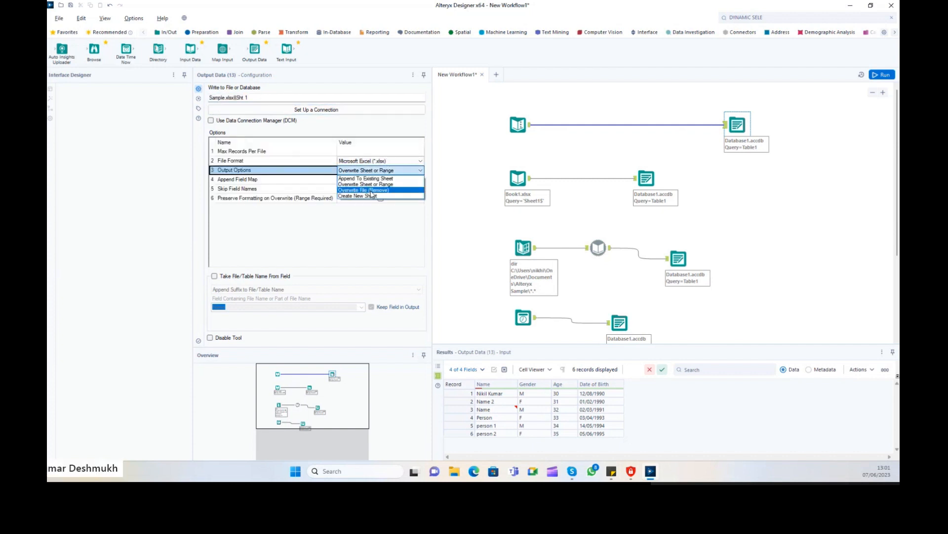
{"action": "left_click", "coordinate": [364, 192]}
{"action": "left_click", "coordinate": [282, 98]}
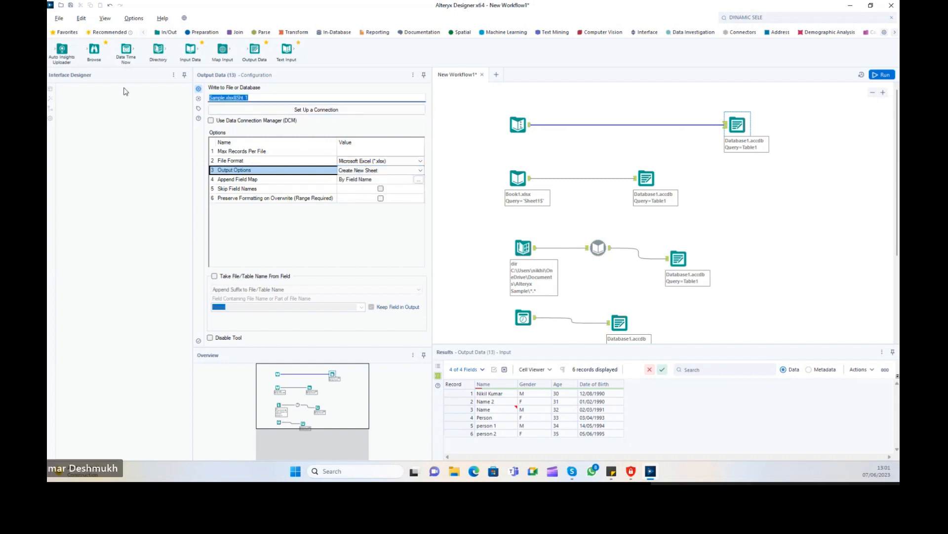
Replace the second Access output's path with Sample.xlsx Sht 2, written as a new sheet.
{"action": "left_click", "coordinate": [646, 177]}
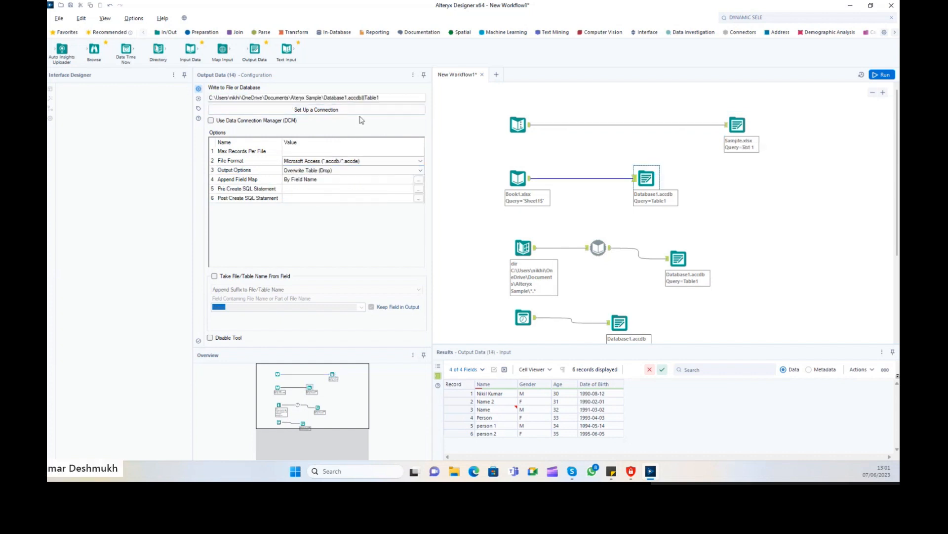
{"action": "left_click", "coordinate": [387, 97]}
{"action": "key", "text": "ctrl+a"}
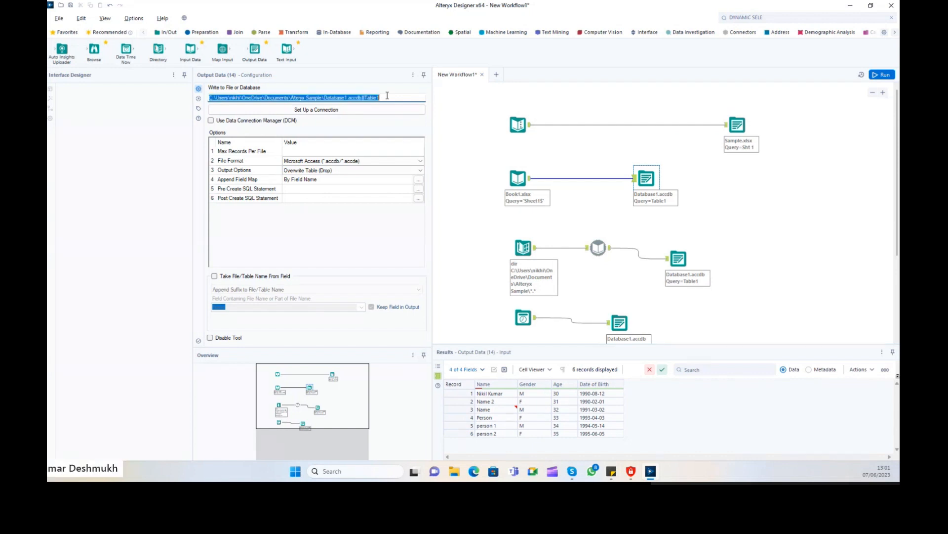
{"action": "key", "text": "BackSpace"}
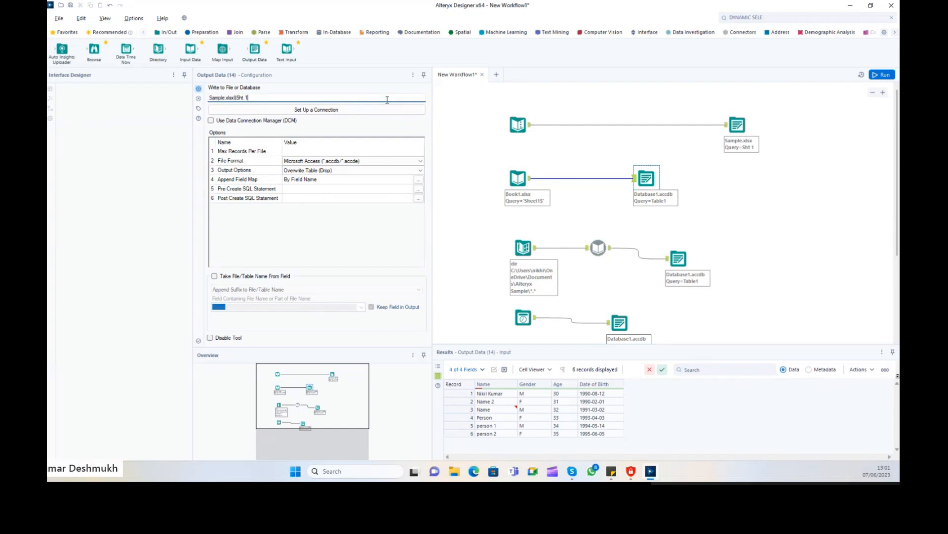
{"action": "key", "text": "Return"}
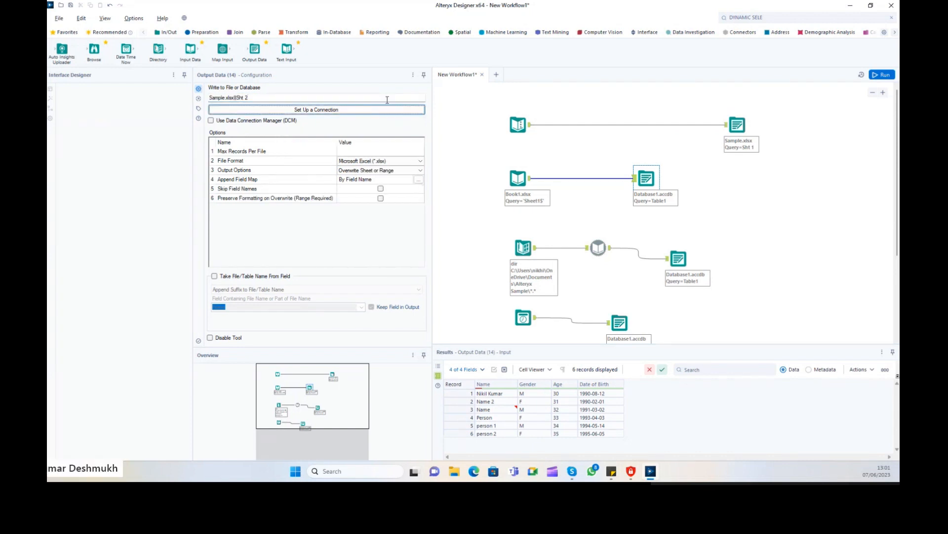
{"action": "left_click", "coordinate": [378, 170]}
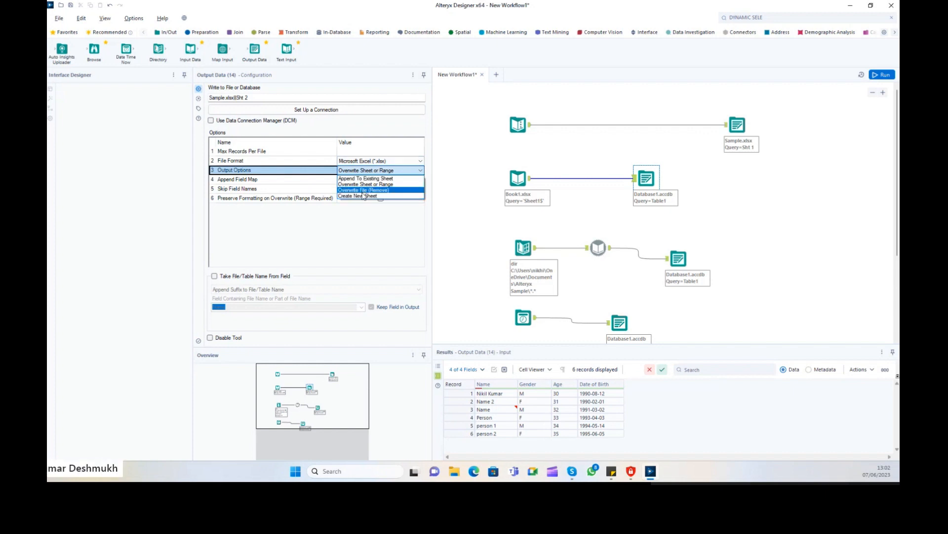
{"action": "left_click", "coordinate": [358, 195]}
Point the third Access output at Sample.xlsx Sht 3, written as a new sheet.
{"action": "left_click", "coordinate": [668, 267]}
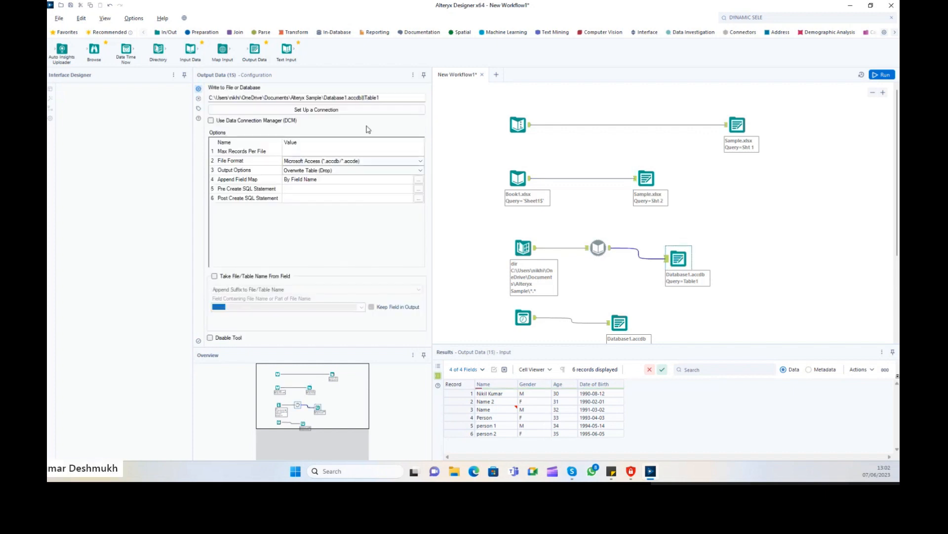
{"action": "left_click", "coordinate": [387, 96]}
{"action": "key", "text": "ctrl+a"}
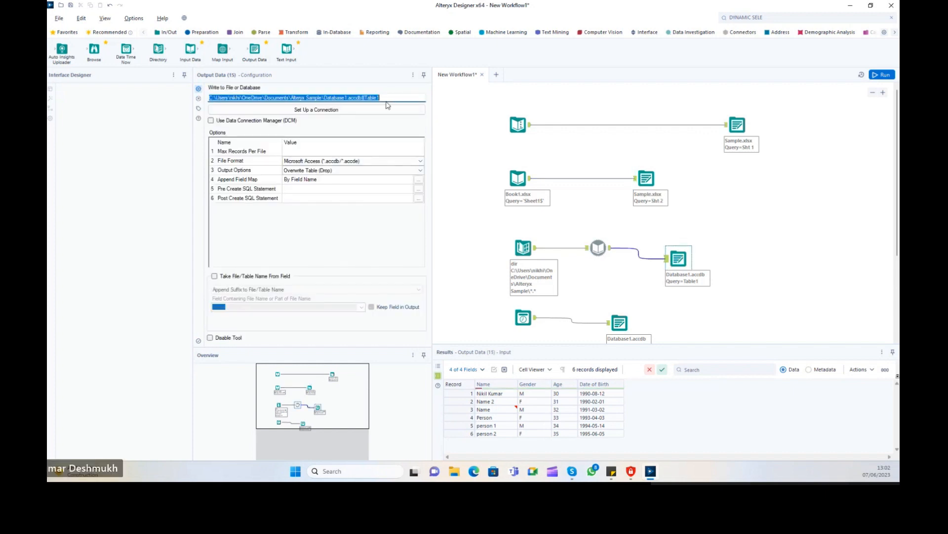
{"action": "type", "text": "Sample.xlsx|||Sht 1"}
{"action": "type", "text": "3"}
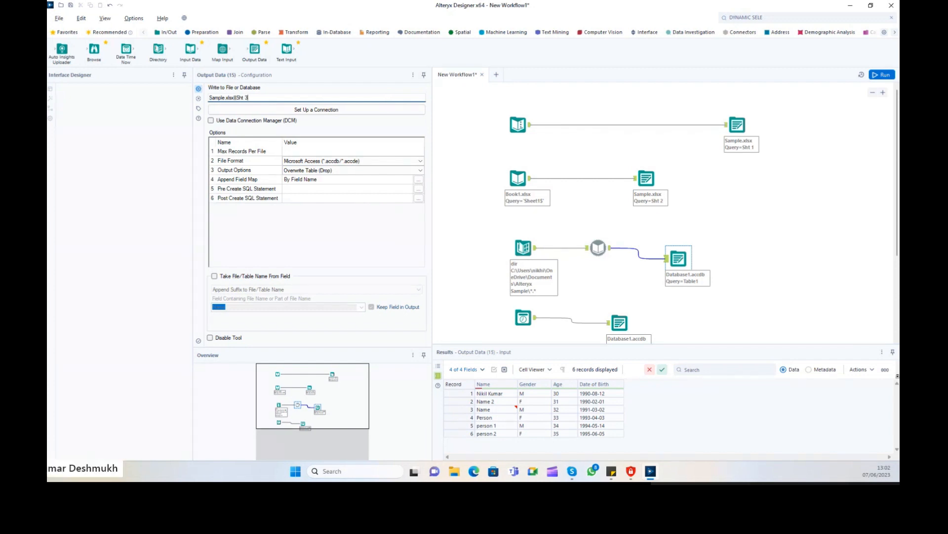
{"action": "key", "text": "Tab"}
{"action": "left_click", "coordinate": [368, 171]}
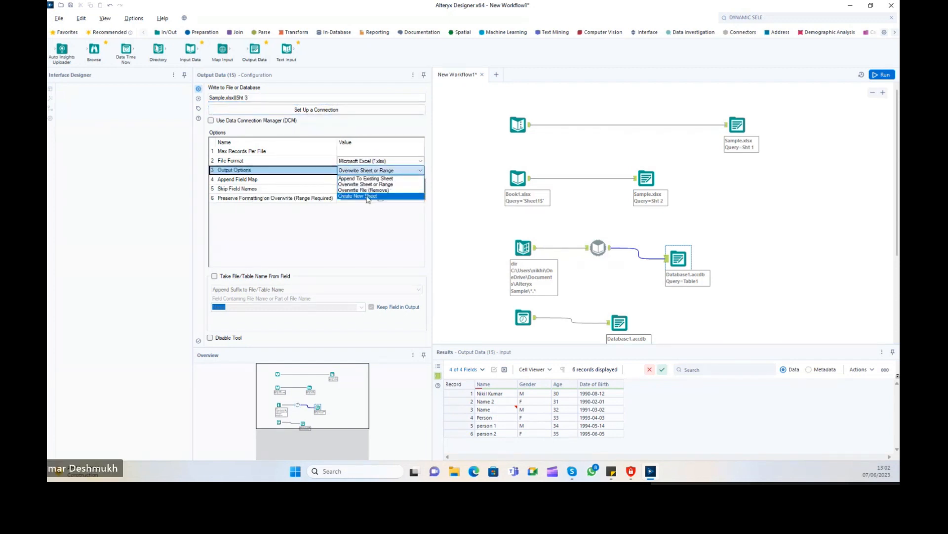
{"action": "left_click", "coordinate": [366, 199]}
Copy the Sht 3 output tool and paste a duplicate onto the canvas.
{"action": "right_click", "coordinate": [658, 317]}
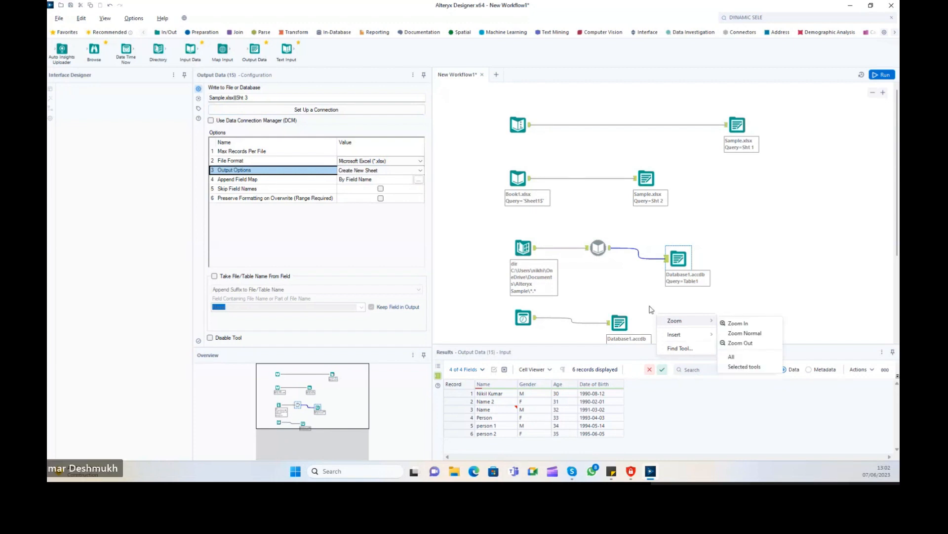
{"action": "left_click", "coordinate": [687, 269]}
{"action": "right_click", "coordinate": [687, 269]}
{"action": "key", "text": "Escape"}
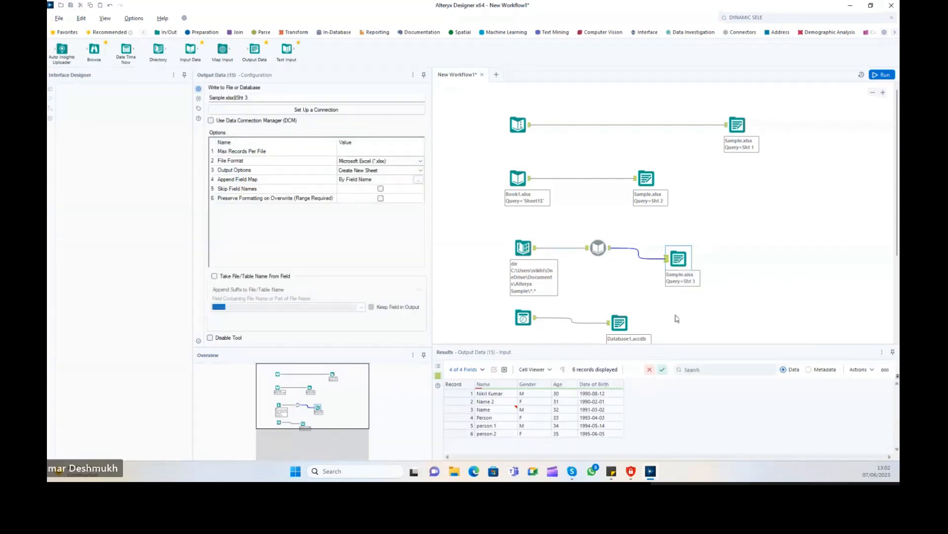
{"action": "right_click", "coordinate": [672, 322]}
{"action": "left_click", "coordinate": [677, 328]}
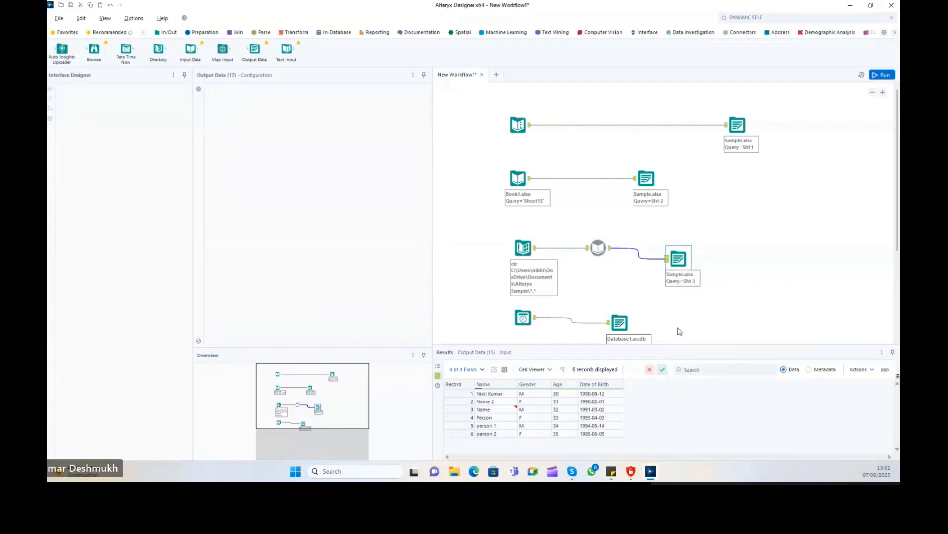
Delete the Database1.accdb output and connect Date Time Now to the new output targeting Sht 4.
{"action": "left_click", "coordinate": [632, 323]}
{"action": "key", "text": "Delete"}
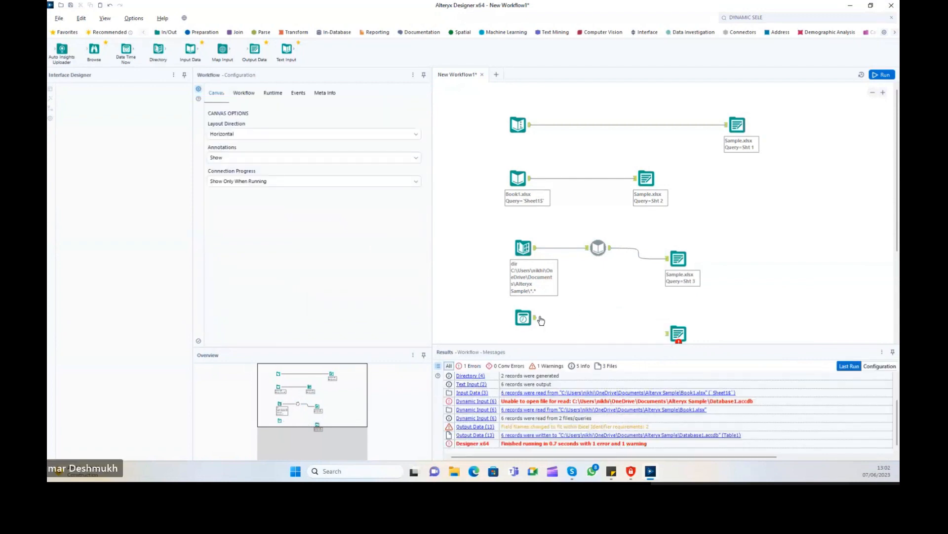
{"action": "left_click_drag", "start_coordinate": [536, 318], "coordinate": [678, 332]}
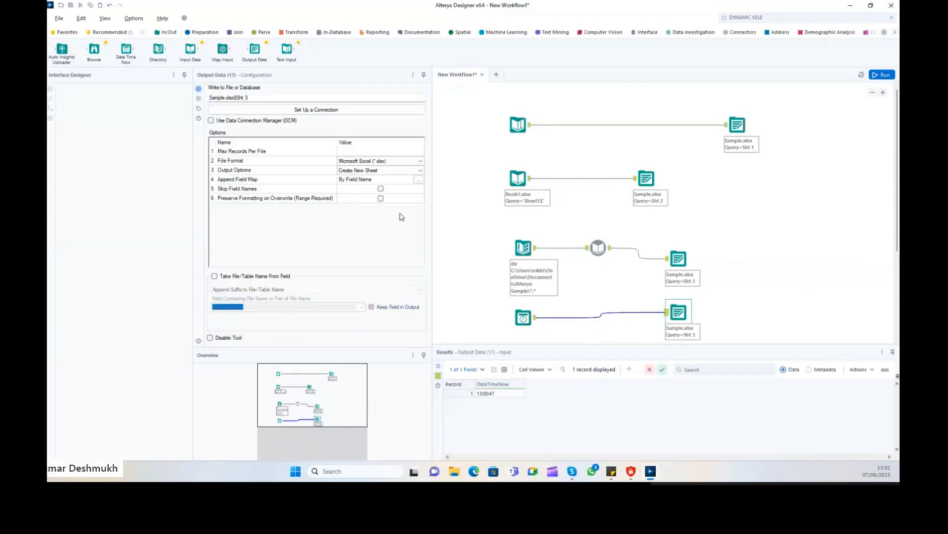
{"action": "left_click", "coordinate": [260, 98]}
{"action": "key", "text": "Tab"}
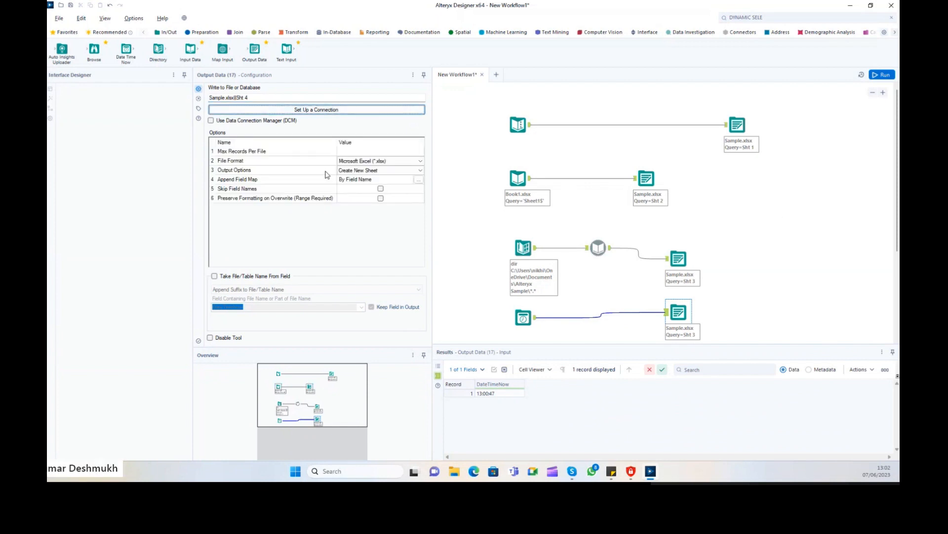
{"action": "left_click", "coordinate": [366, 162]}
Run the workflow and inspect the Sample.xlsx write errors, nudging the Sht 3 output tool.
{"action": "left_click", "coordinate": [882, 75]}
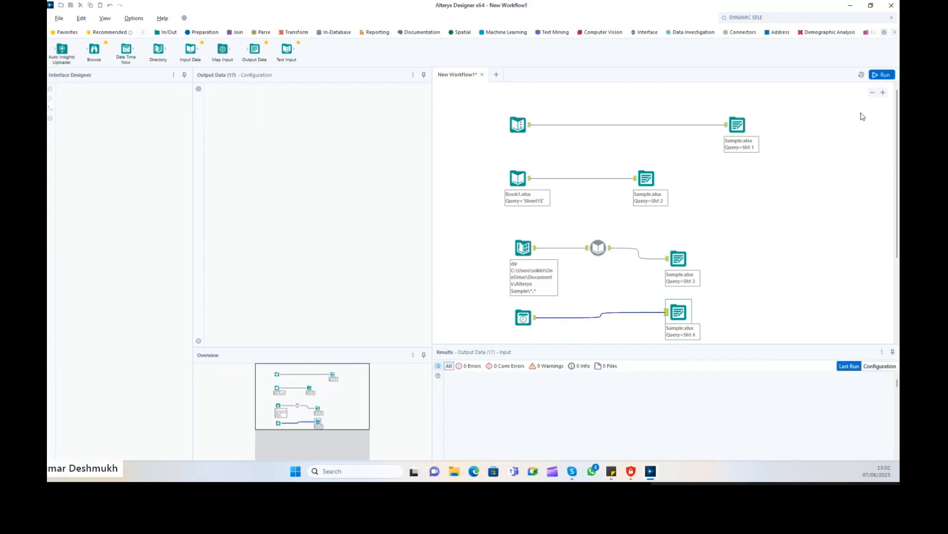
{"action": "left_click", "coordinate": [678, 258]}
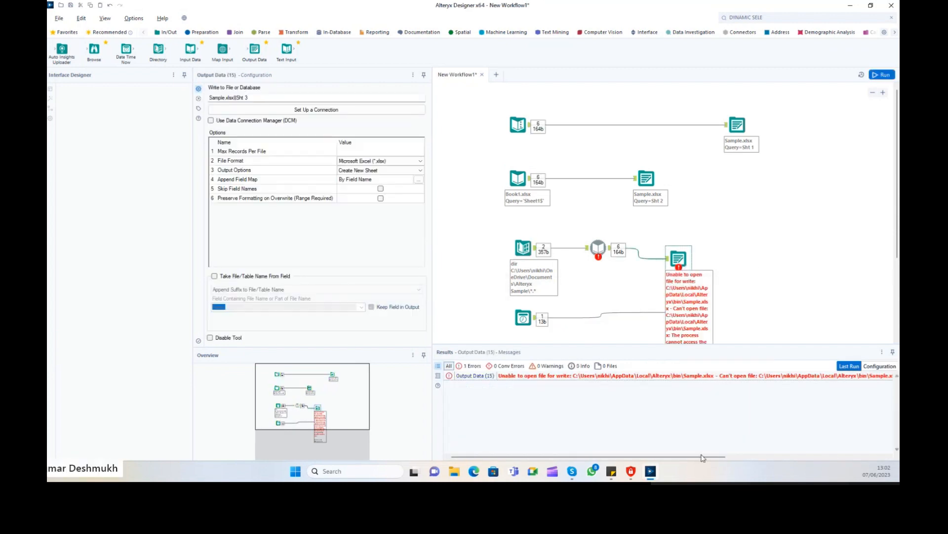
{"action": "left_click_drag", "start_coordinate": [701, 455], "coordinate": [863, 463]}
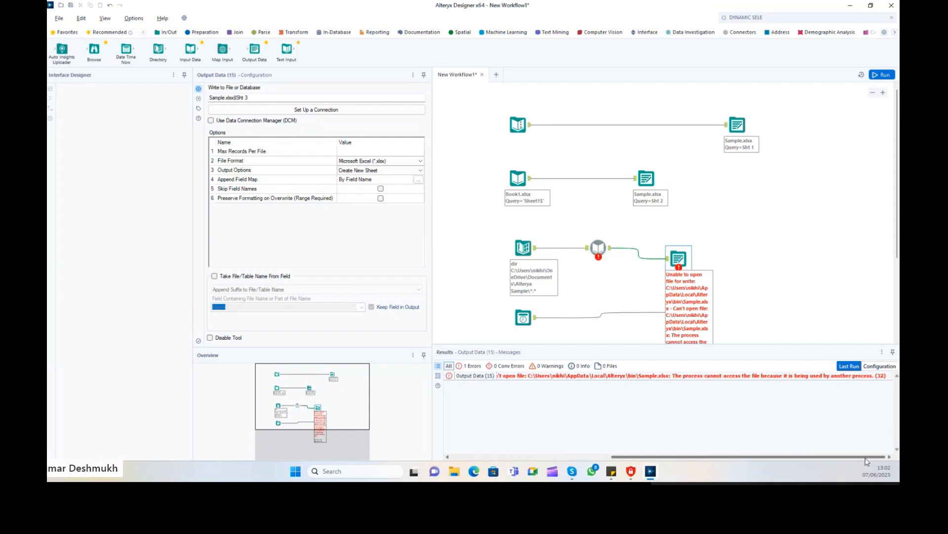
{"action": "mouse_move", "coordinate": [685, 266]}
{"action": "left_mouse_down"}
{"action": "mouse_move", "coordinate": [692, 236]}
{"action": "mouse_move", "coordinate": [700, 277]}
{"action": "left_mouse_up"}
{"action": "scroll", "coordinate": [696, 328], "scroll_direction": "down", "scroll_amount": 2}
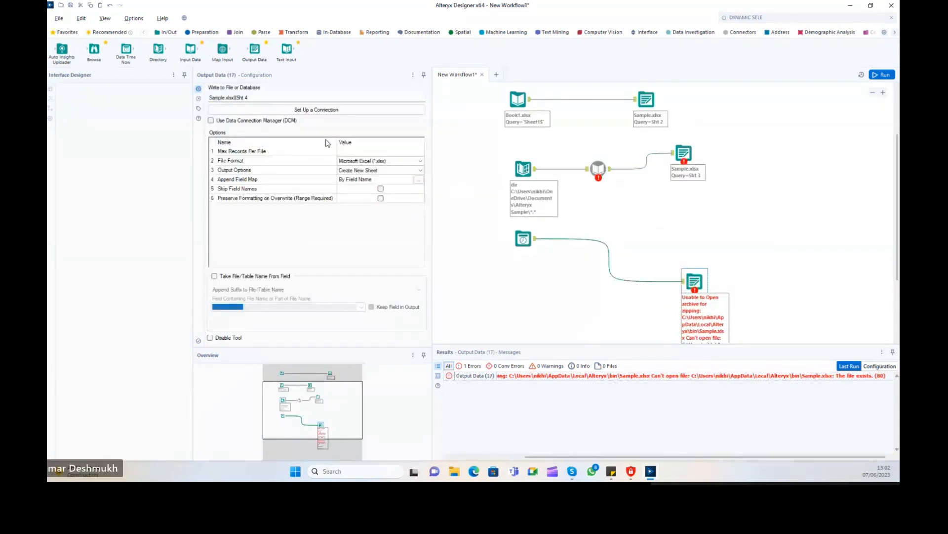
{"action": "scroll", "coordinate": [765, 209], "scroll_direction": "up", "scroll_amount": 2}
{"action": "left_click", "coordinate": [612, 227]}
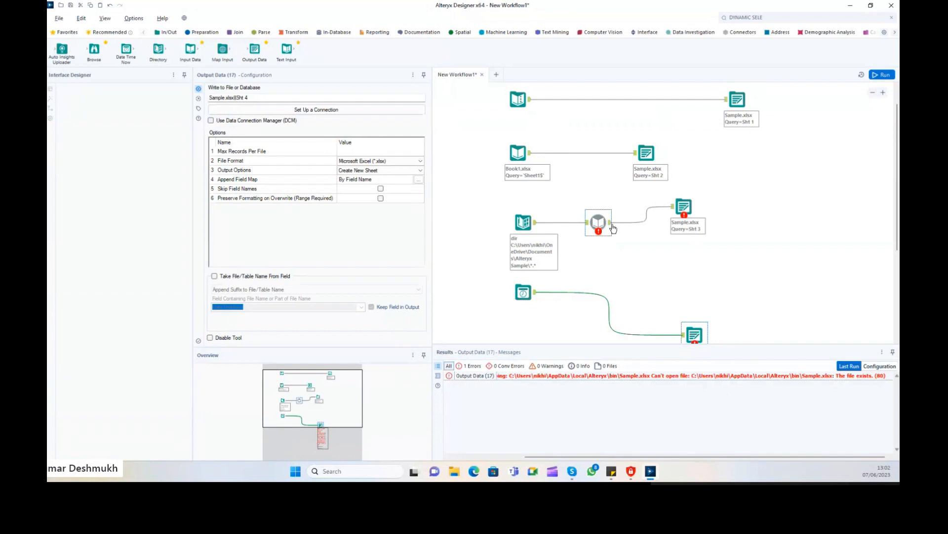
{"action": "left_click", "coordinate": [790, 18]}
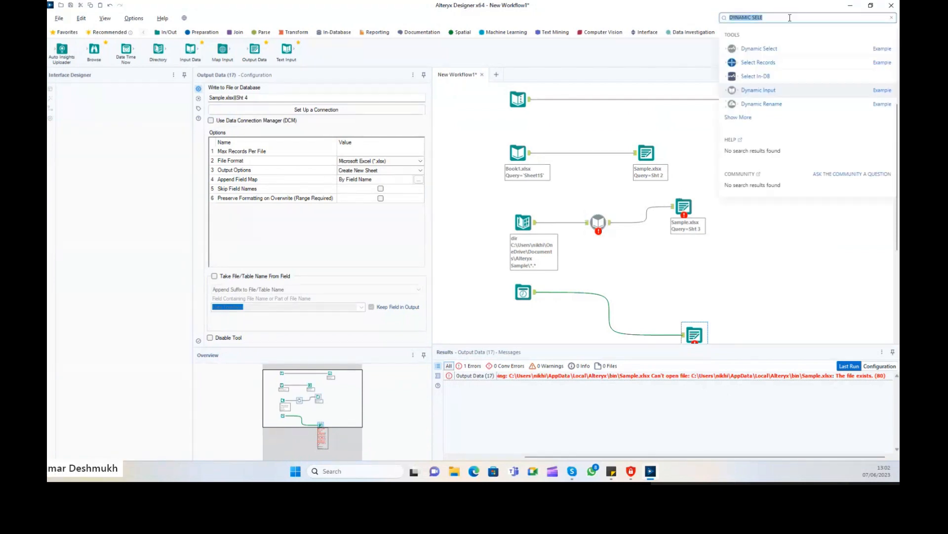
Drop a Block Until Done tool found by searching 'block', rerun, and park it beside the Sht 2 output.
{"action": "type", "text": "block until don"}
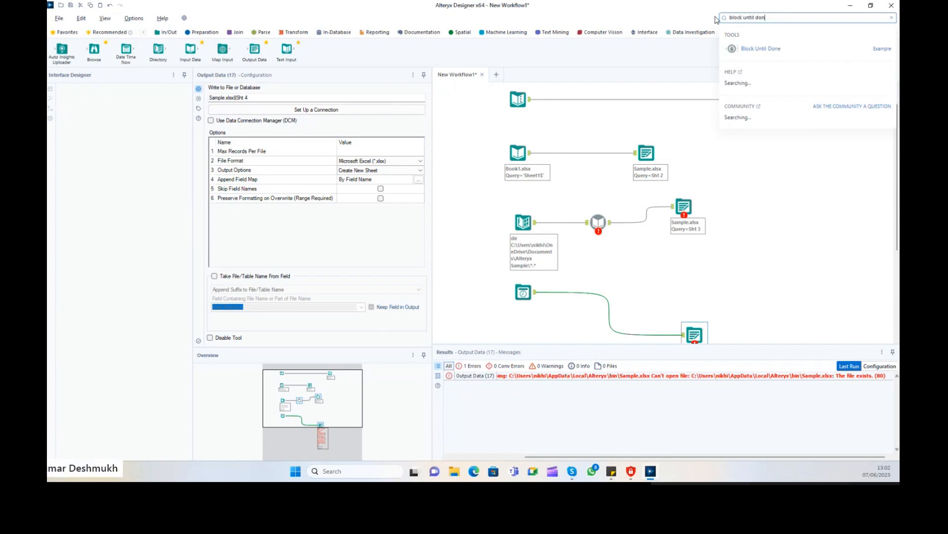
{"action": "left_click_drag", "start_coordinate": [761, 48], "coordinate": [710, 174]}
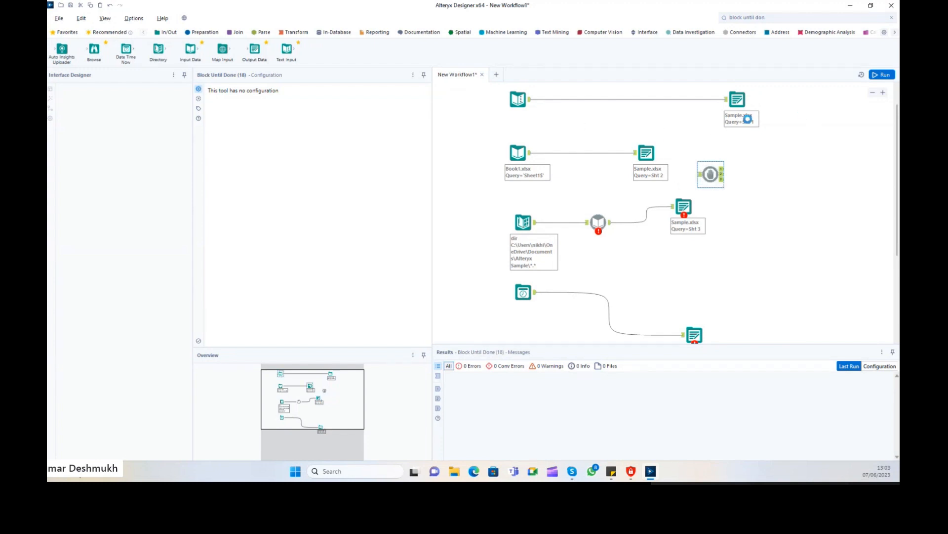
{"action": "key", "text": "ctrl+r"}
{"action": "left_click_drag", "start_coordinate": [501, 196], "coordinate": [754, 341]}
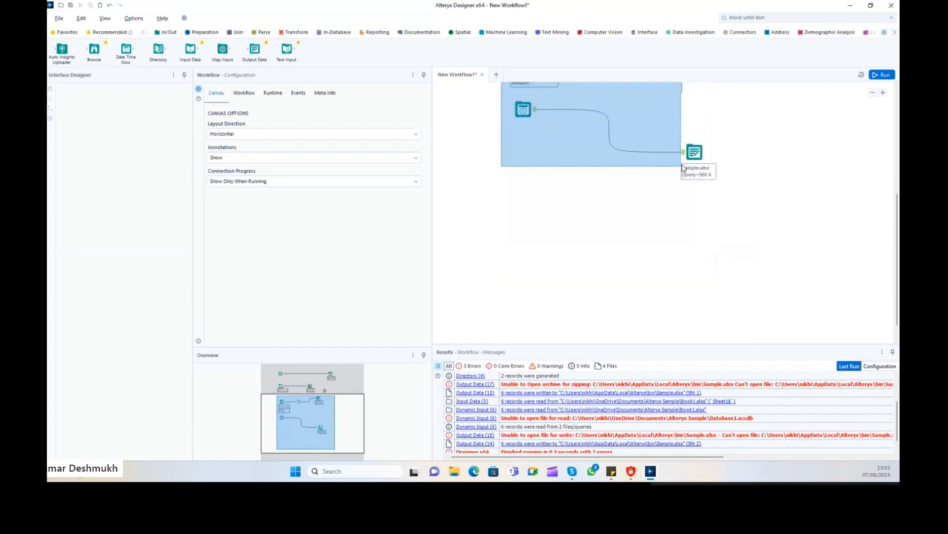
{"action": "scroll", "coordinate": [898, 181], "scroll_direction": "up", "scroll_amount": 5}
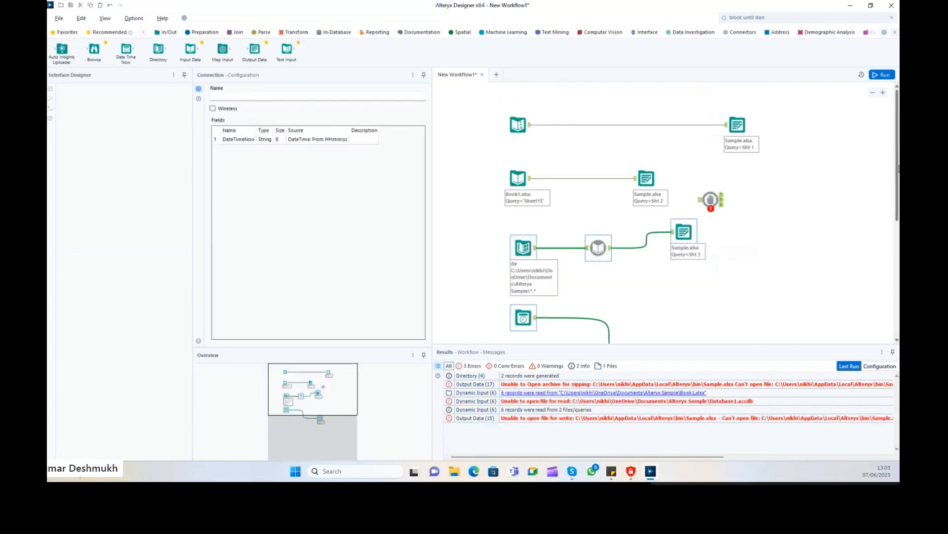
{"action": "left_click", "coordinate": [647, 178]}
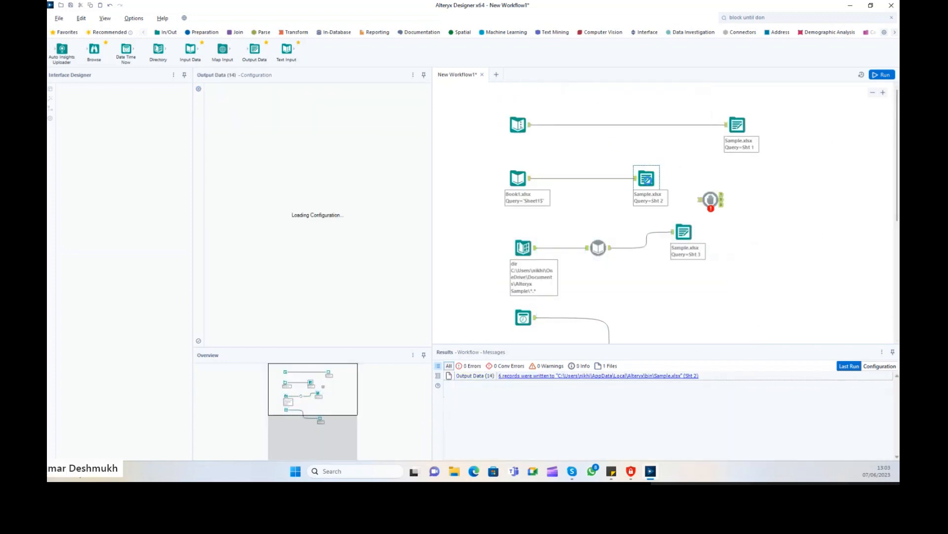
{"action": "left_click_drag", "start_coordinate": [711, 199], "coordinate": [716, 173]}
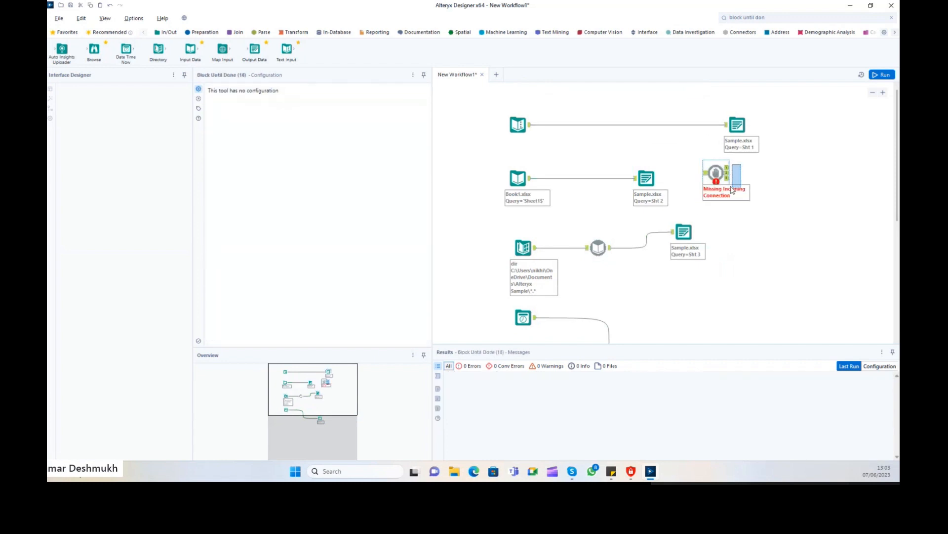
Clear the selection and view the Sht 1 Sample.xlsx output's settings.
{"action": "left_click_drag", "start_coordinate": [739, 161], "coordinate": [722, 190]}
{"action": "left_click", "coordinate": [792, 163]}
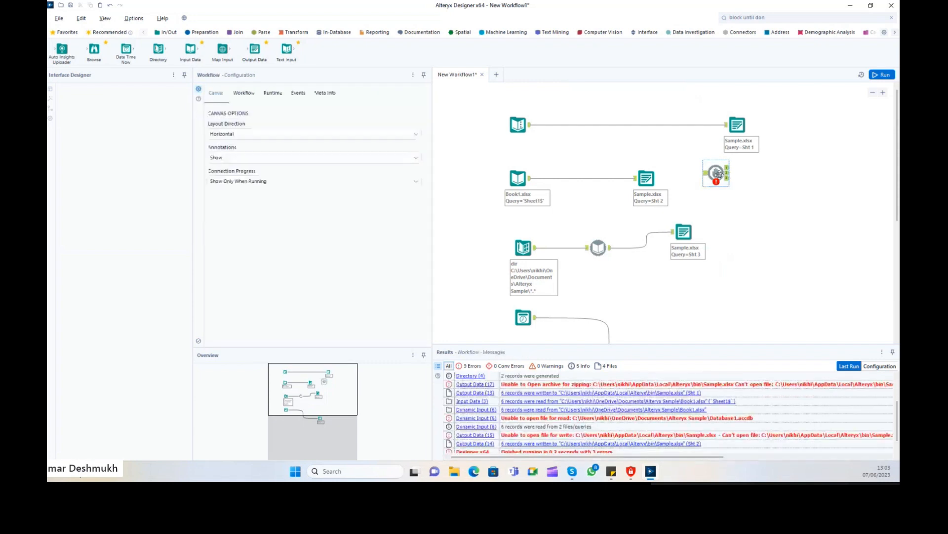
{"action": "left_click", "coordinate": [740, 133]}
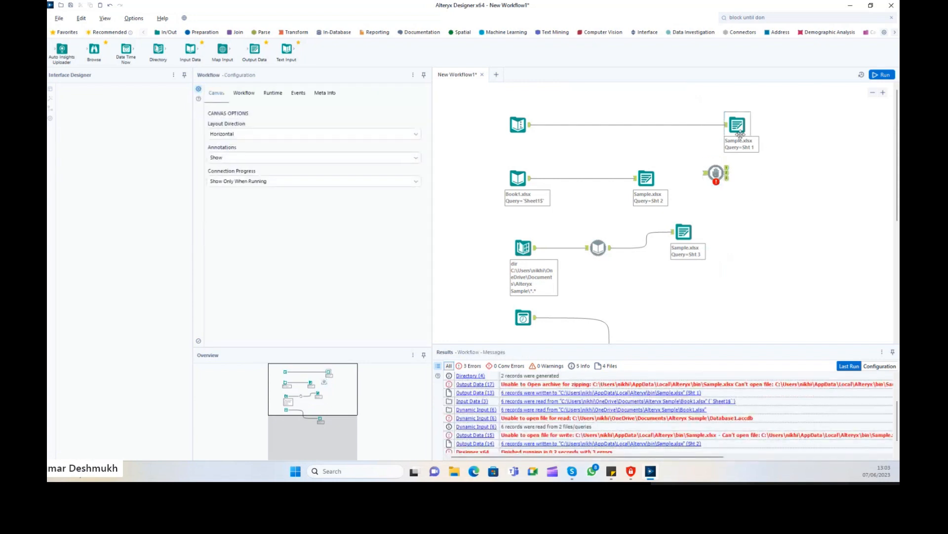
{"action": "left_click", "coordinate": [744, 116]}
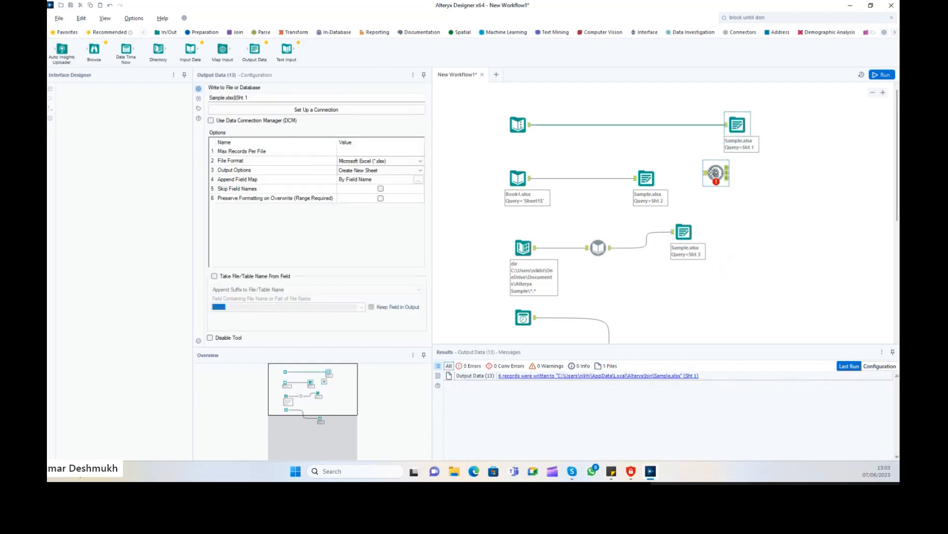
Delete the Block Until Done tool and begin editing the Sht 3 output's file path.
{"action": "left_click_drag", "start_coordinate": [712, 182], "coordinate": [717, 219]}
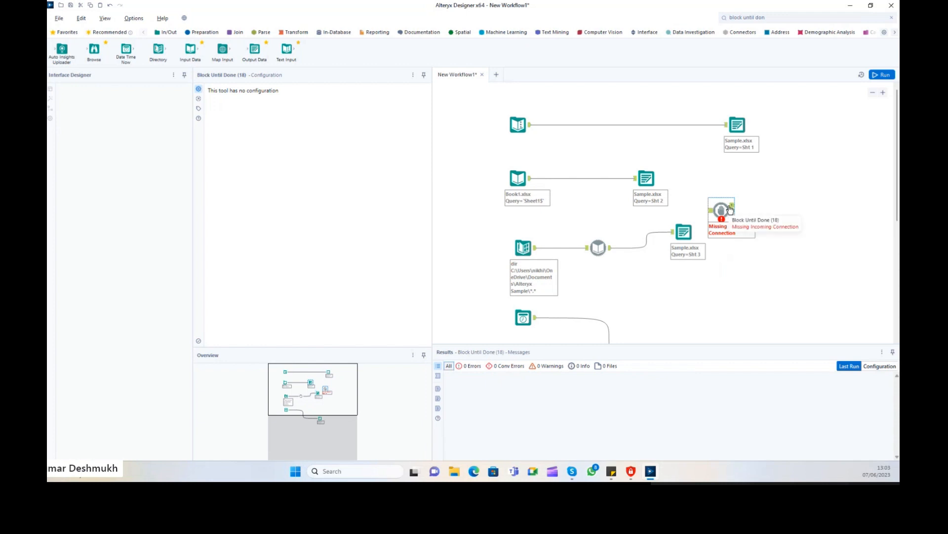
{"action": "key", "text": "Delete"}
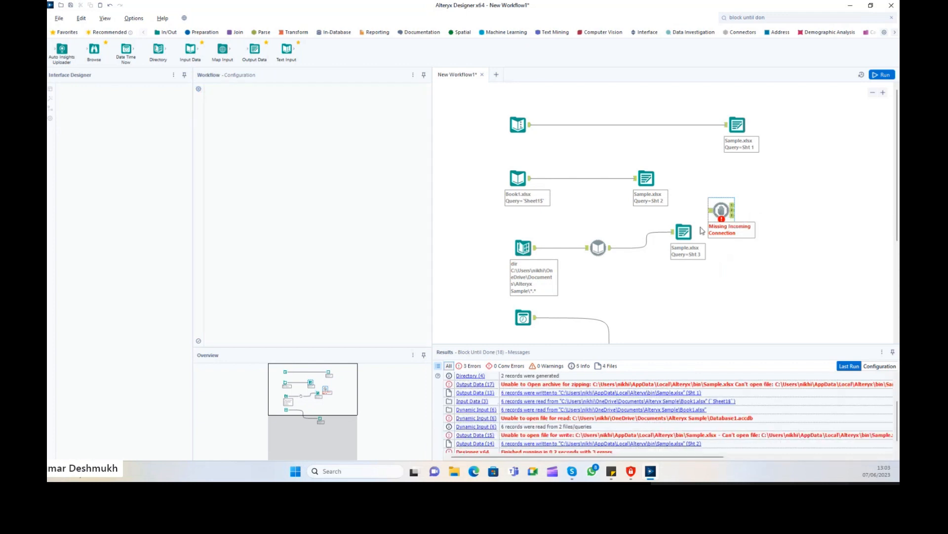
{"action": "left_click", "coordinate": [678, 234]}
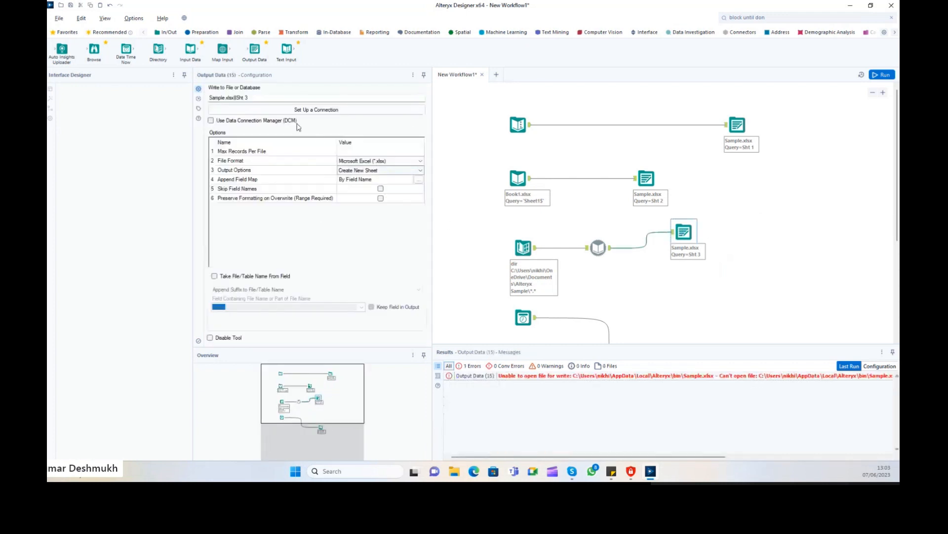
{"action": "left_click", "coordinate": [254, 98]}
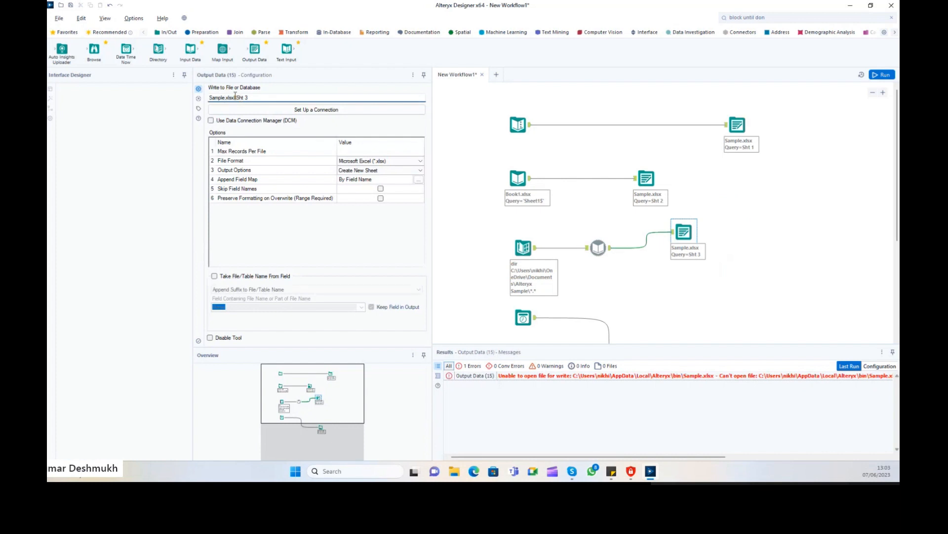
Add '1' after Sample in the Sht 3 path, edit the Sht 4 path, and run.
{"action": "left_click", "coordinate": [225, 97]}
{"action": "type", "text": "1"}
{"action": "scroll", "coordinate": [669, 271], "scroll_direction": "down", "scroll_amount": 2}
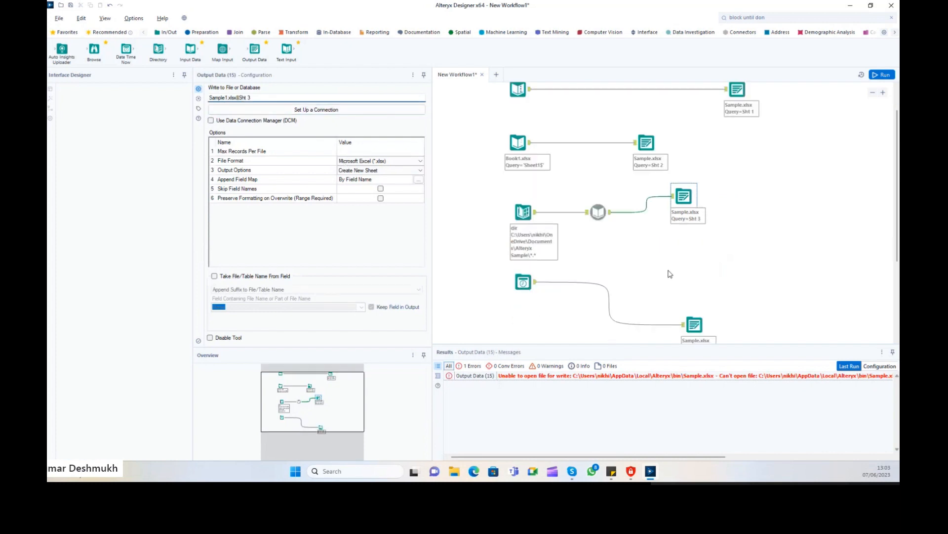
{"action": "left_click", "coordinate": [701, 325]}
{"action": "left_click", "coordinate": [227, 98]}
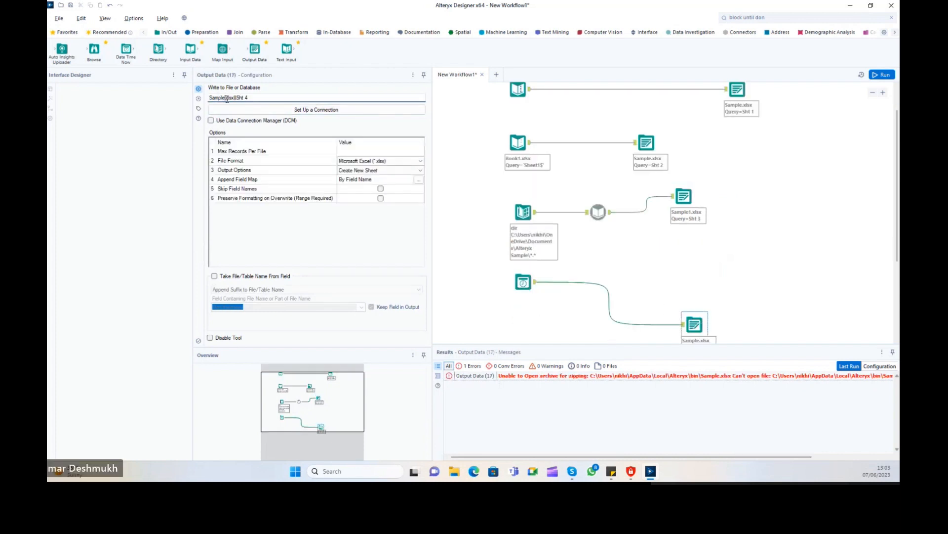
{"action": "left_click", "coordinate": [816, 196]}
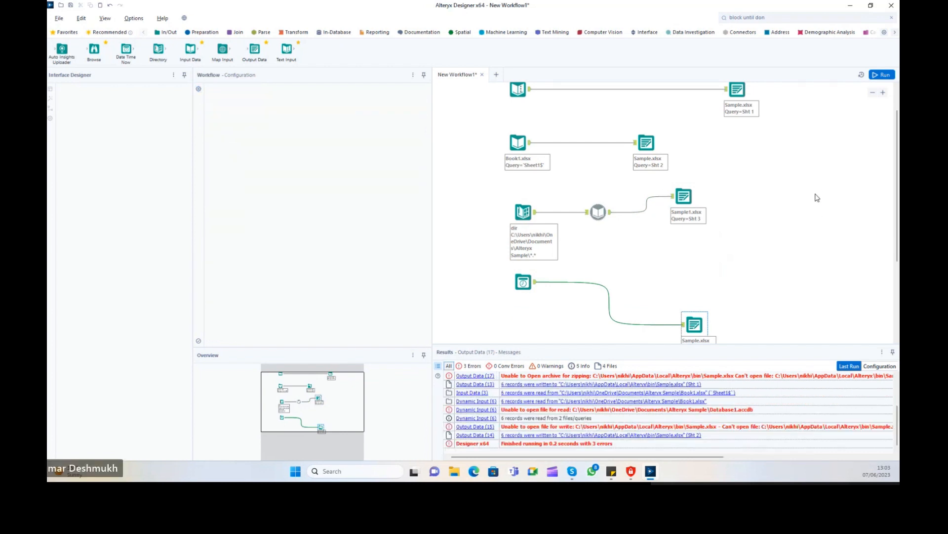
{"action": "left_click", "coordinate": [882, 75]}
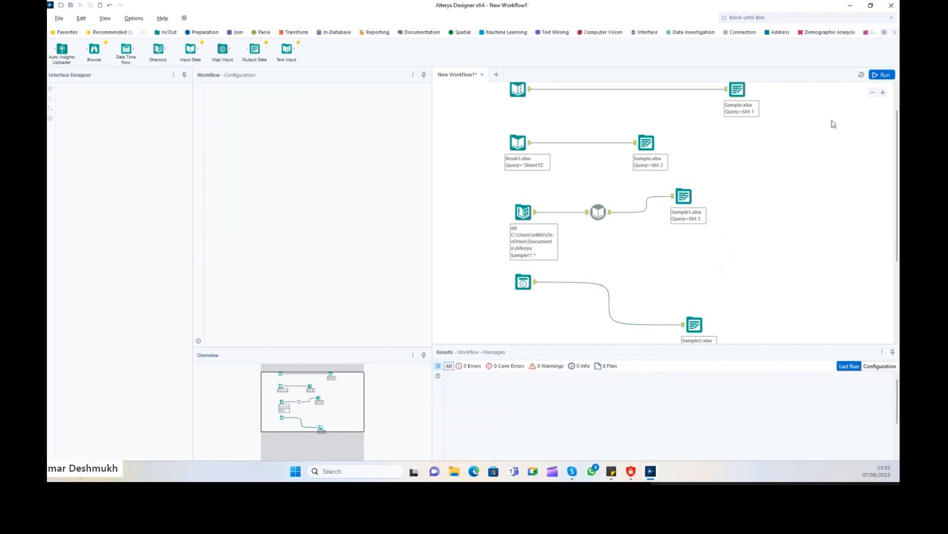
Set the Sht 2 and Sht 1 outputs to overwrite, then rerun the workflow.
{"action": "left_click", "coordinate": [658, 142]}
{"action": "left_click", "coordinate": [380, 170]}
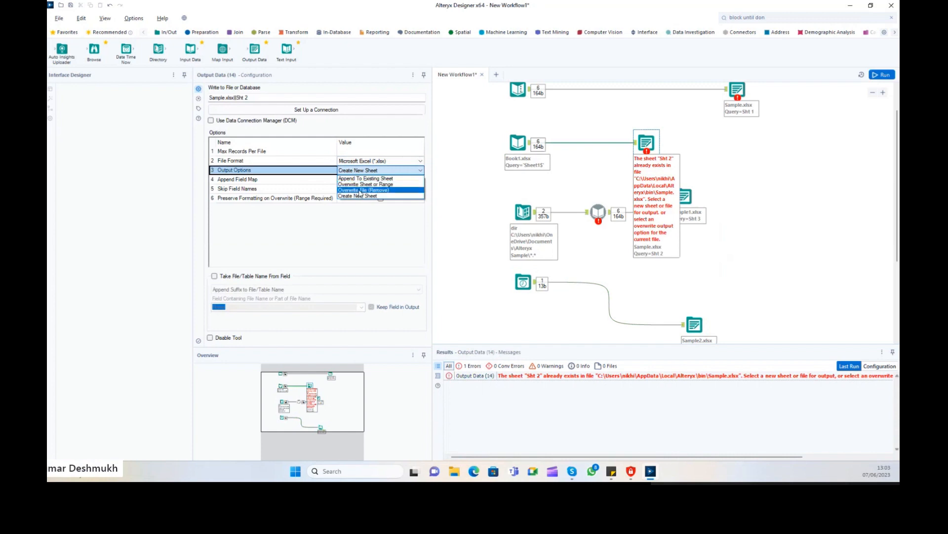
{"action": "left_click", "coordinate": [360, 193]}
{"action": "left_click", "coordinate": [737, 90]}
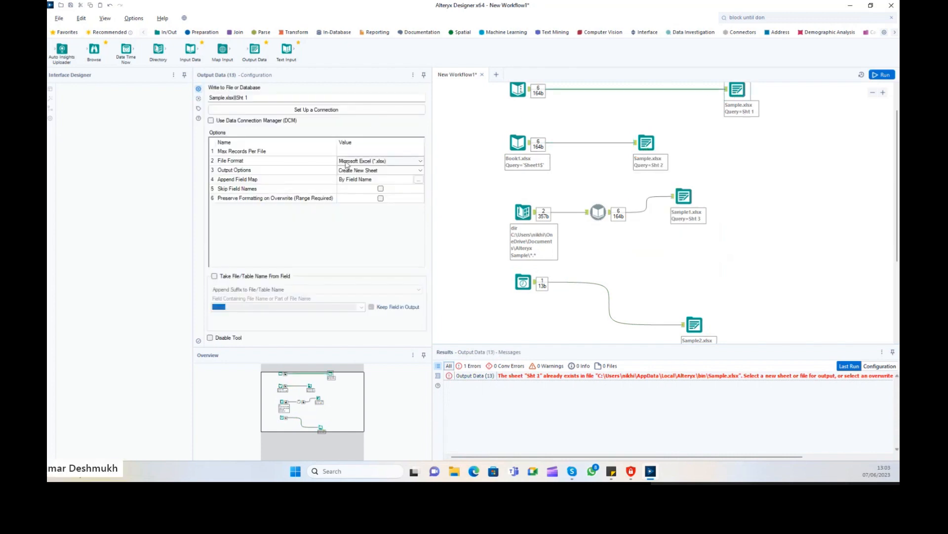
{"action": "left_click", "coordinate": [347, 170]}
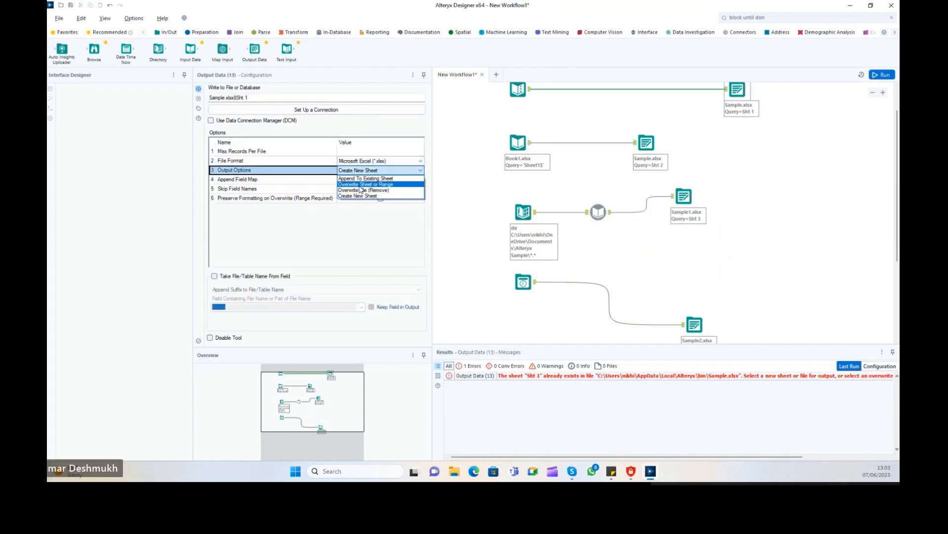
{"action": "left_click", "coordinate": [360, 185]}
{"action": "left_click", "coordinate": [881, 75]}
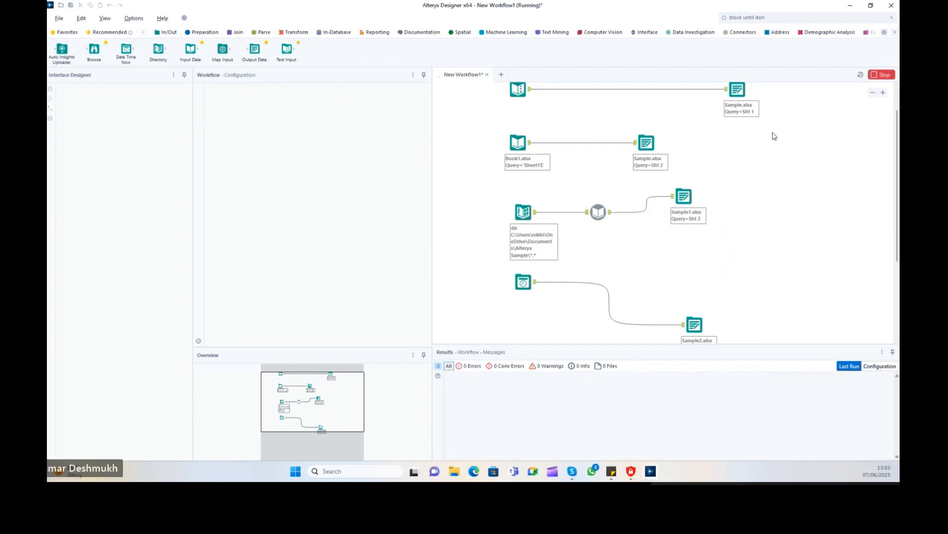
Check the Sht 2 output's error and change its file to Sample4.xlsx.
{"action": "left_click", "coordinate": [647, 143]}
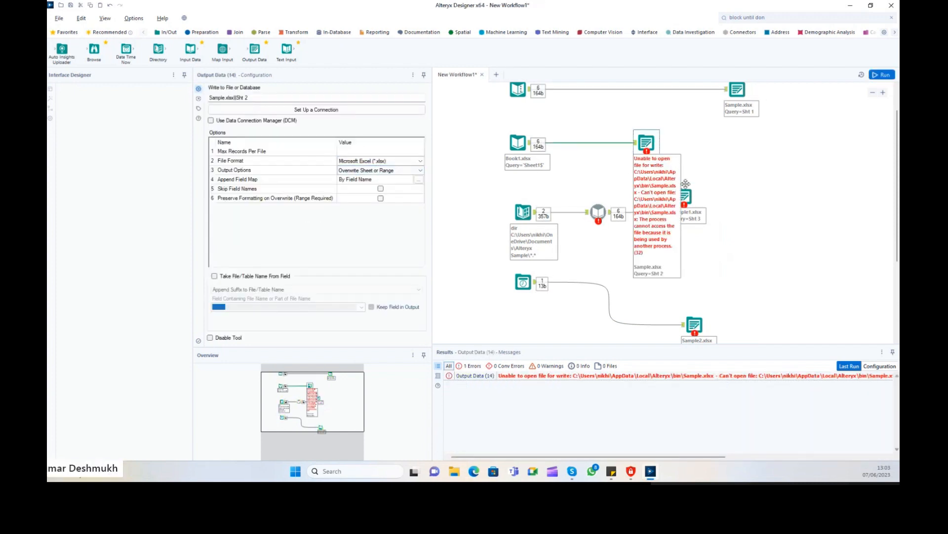
{"action": "mouse_move", "coordinate": [646, 472]}
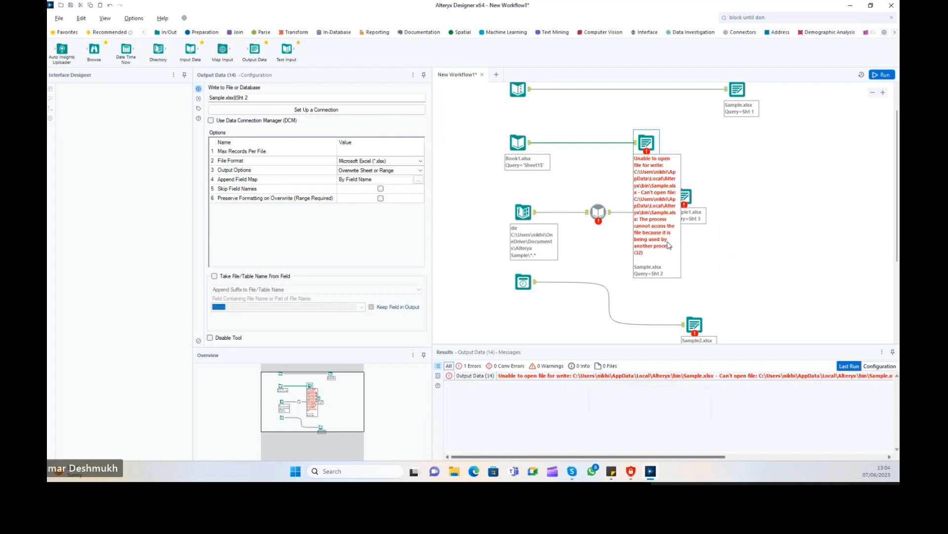
{"action": "left_click", "coordinate": [760, 246]}
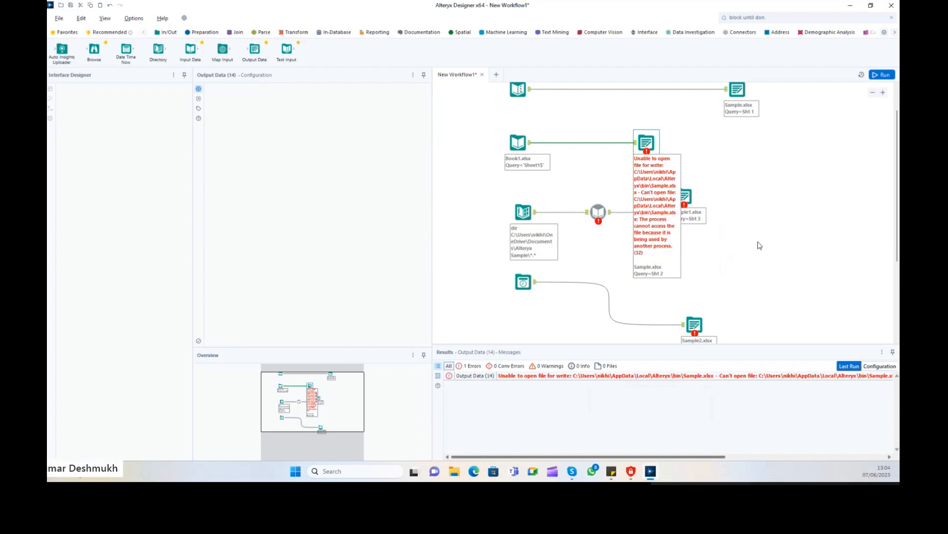
{"action": "left_click", "coordinate": [647, 143]}
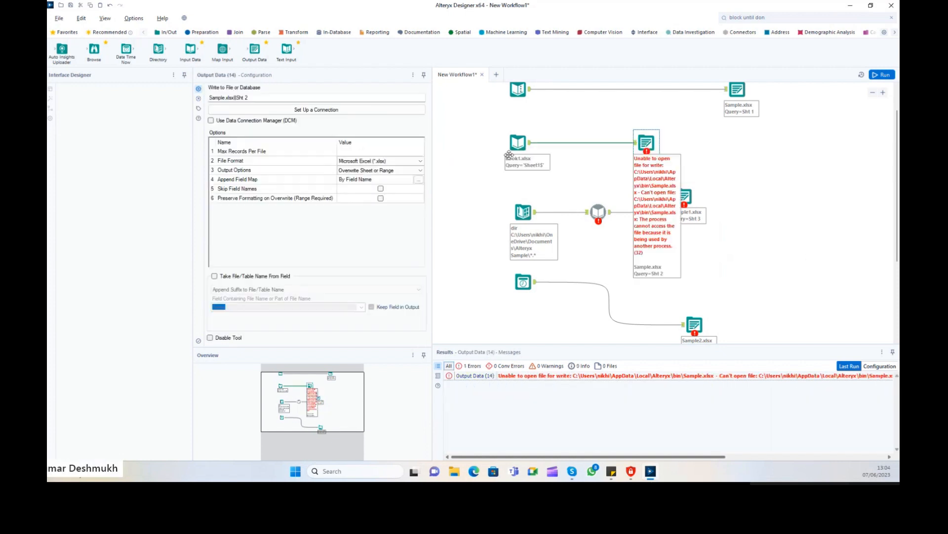
{"action": "left_click", "coordinate": [227, 97]}
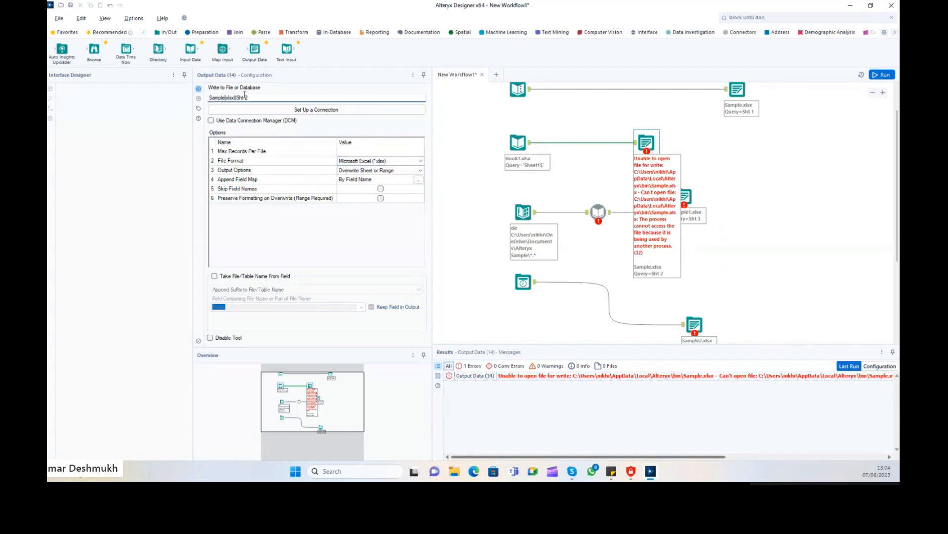
{"action": "type", "text": "4"}
Send the Sht 3 and Sht 4 outputs to Sample5 and Sample6, rerun, and open Sample.xlsx.
{"action": "left_click", "coordinate": [685, 199]}
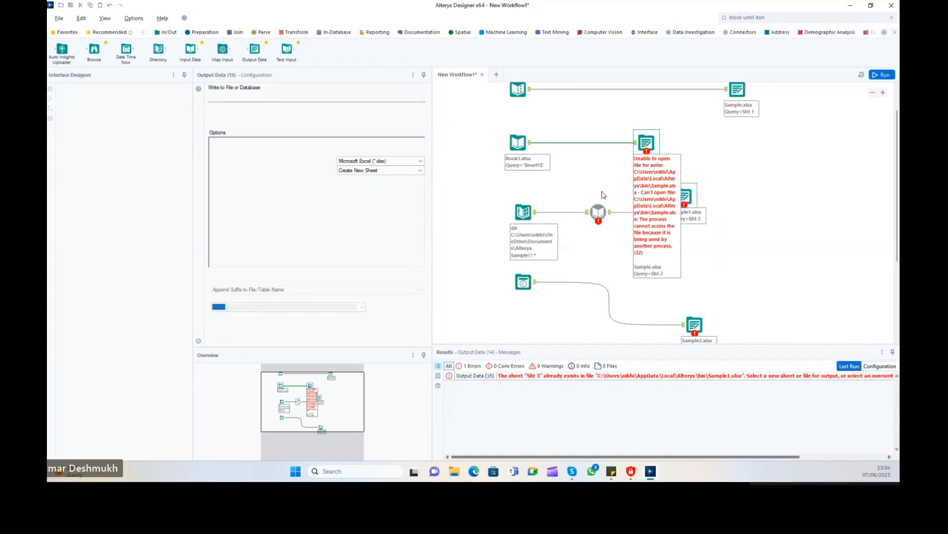
{"action": "left_click", "coordinate": [222, 98]}
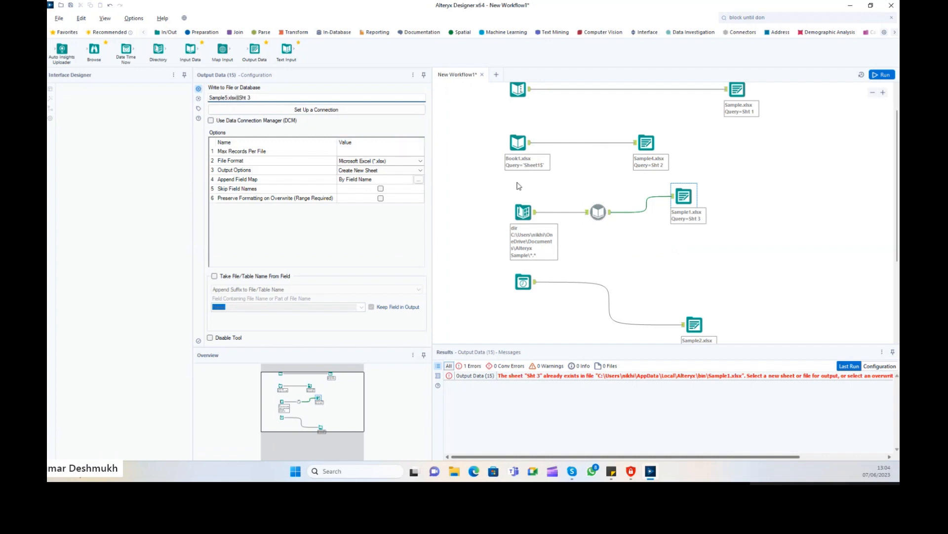
{"action": "type", "text": "5"}
{"action": "scroll", "coordinate": [518, 186], "scroll_direction": "down", "scroll_amount": 1}
{"action": "left_click", "coordinate": [694, 289]}
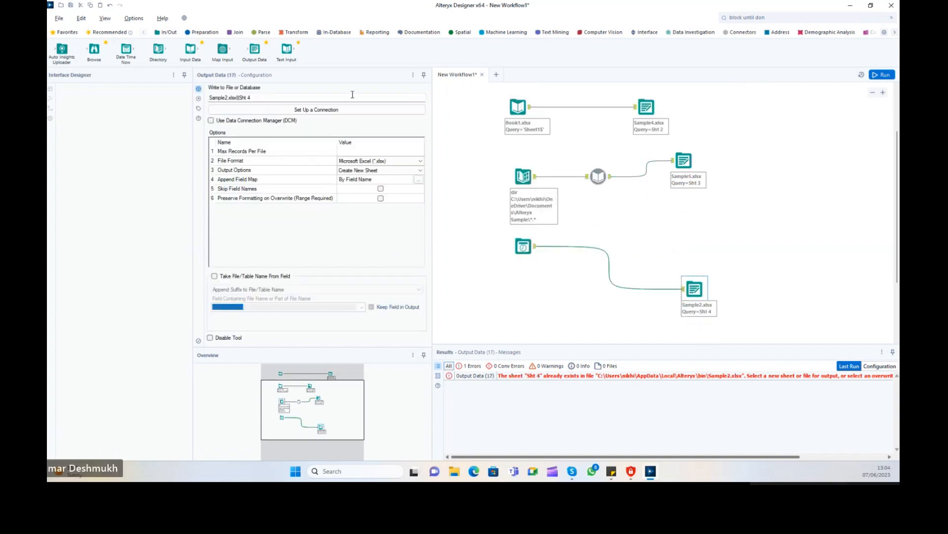
{"action": "left_click", "coordinate": [229, 97]}
{"action": "left_click", "coordinate": [849, 138]}
{"action": "key", "text": "ctrl+r"}
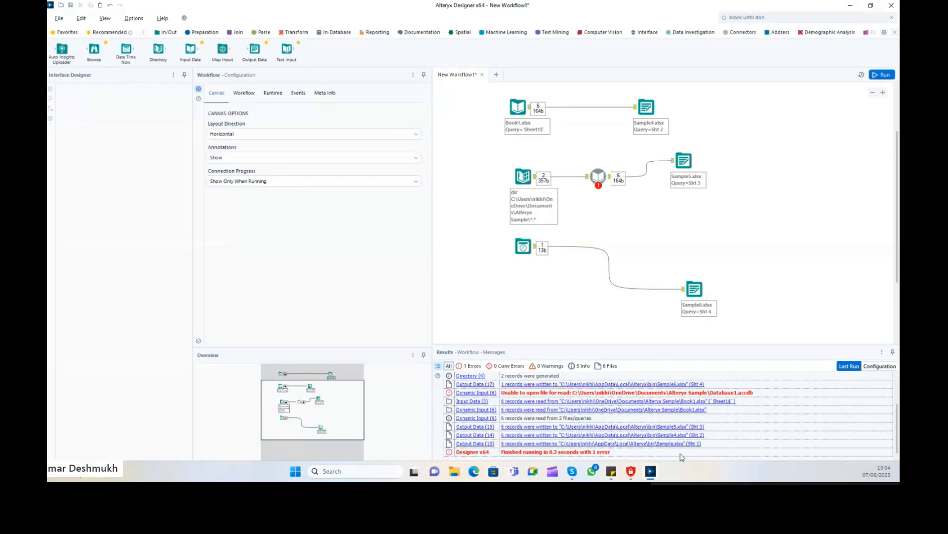
{"action": "left_click", "coordinate": [667, 443]}
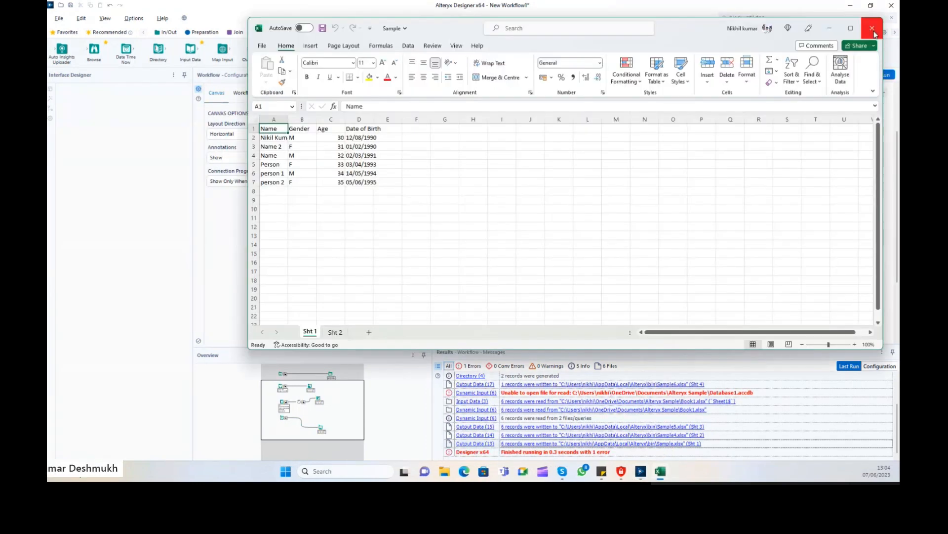
Close Excel, open the output folder from Results, and open Sample2.xlsx among the Sample workbooks.
{"action": "left_click", "coordinate": [872, 28]}
{"action": "right_click", "coordinate": [653, 435]}
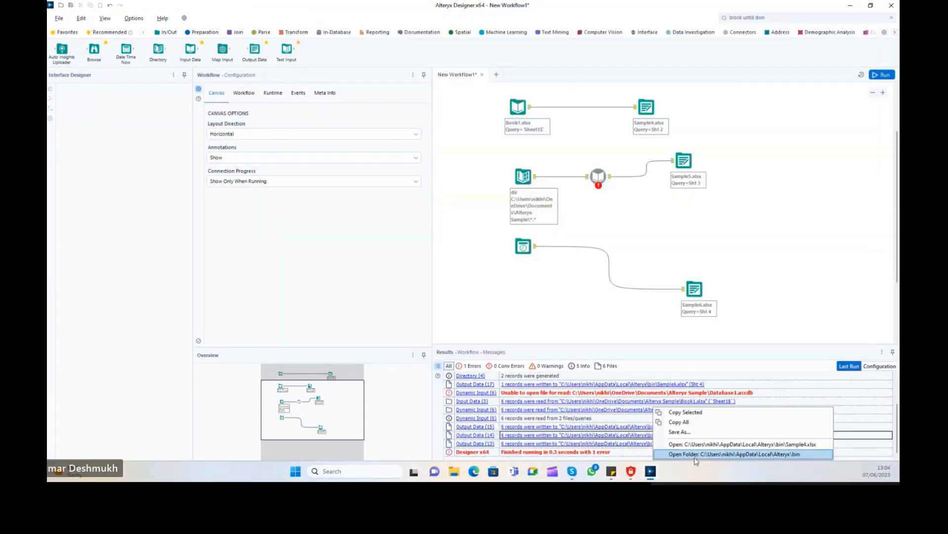
{"action": "left_click", "coordinate": [701, 453]}
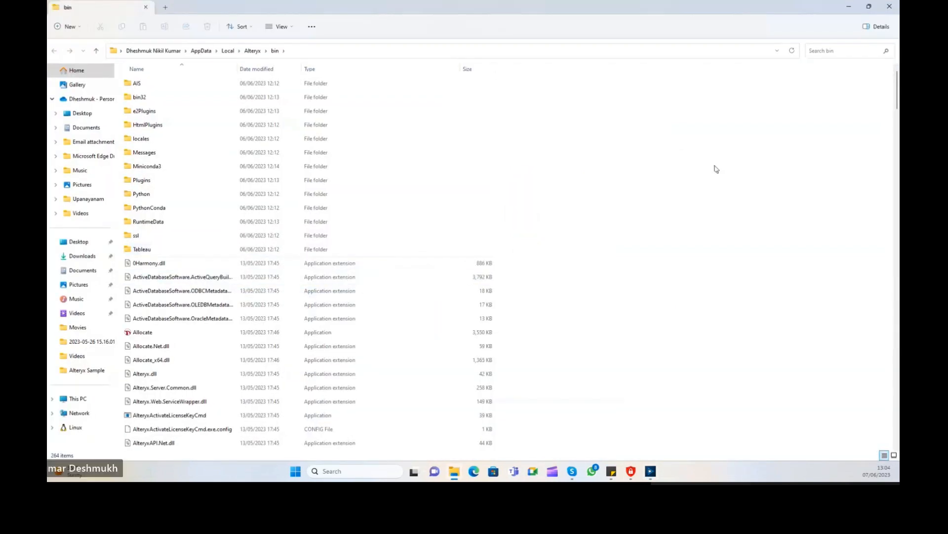
{"action": "left_click_drag", "start_coordinate": [897, 80], "coordinate": [873, 366]}
{"action": "left_click_drag", "start_coordinate": [508, 247], "coordinate": [157, 290]}
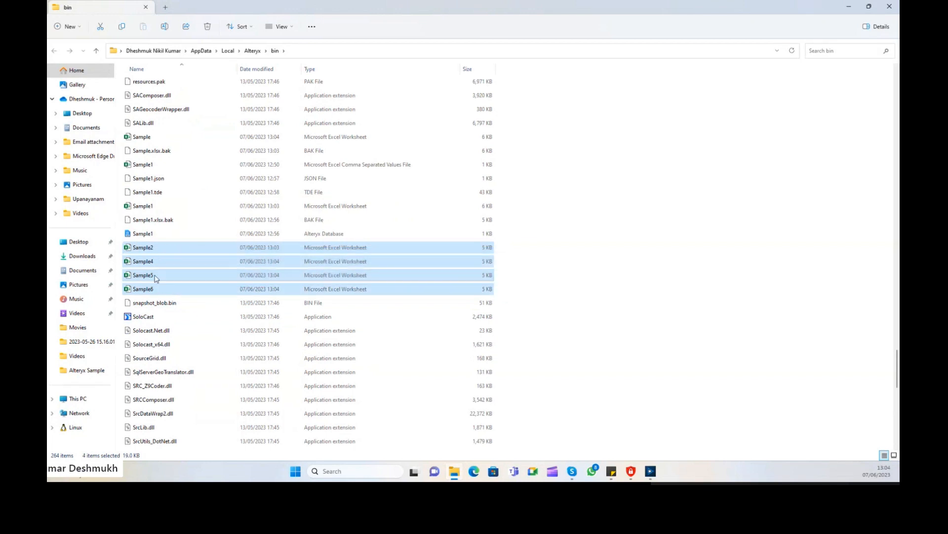
{"action": "double_click", "coordinate": [151, 251]}
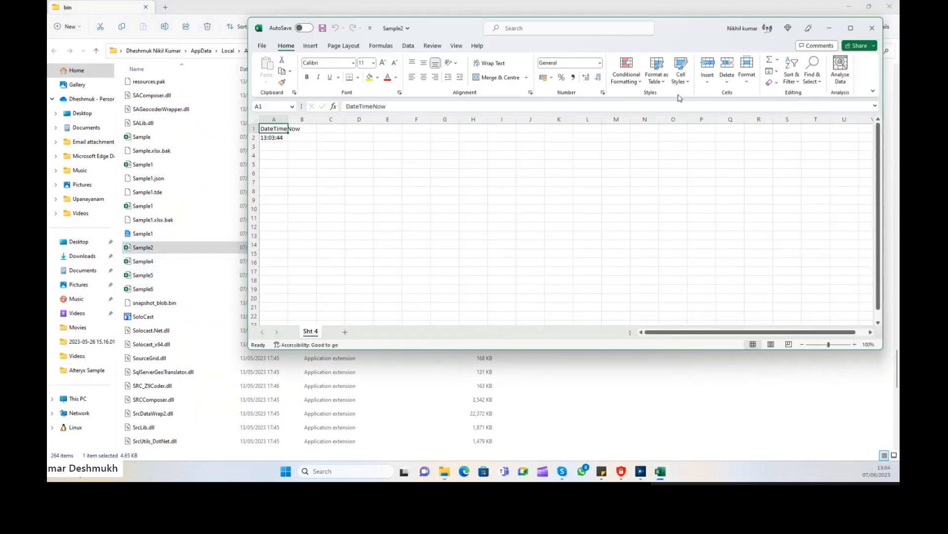
Widen column A in Sample2, close it without saving, close Sample4, and return to Alteryx.
{"action": "double_click", "coordinate": [288, 119]}
{"action": "left_click", "coordinate": [279, 119]}
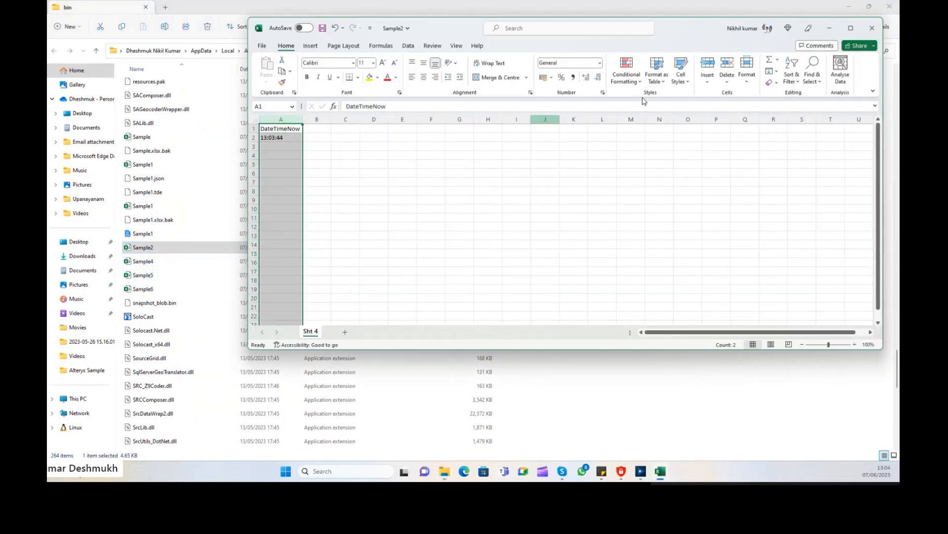
{"action": "left_click", "coordinate": [872, 28]}
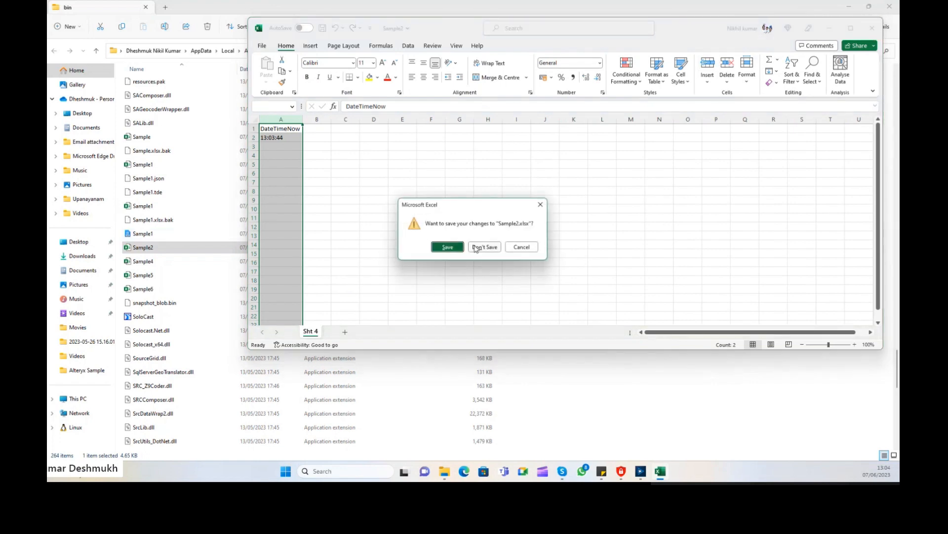
{"action": "left_click", "coordinate": [154, 263]}
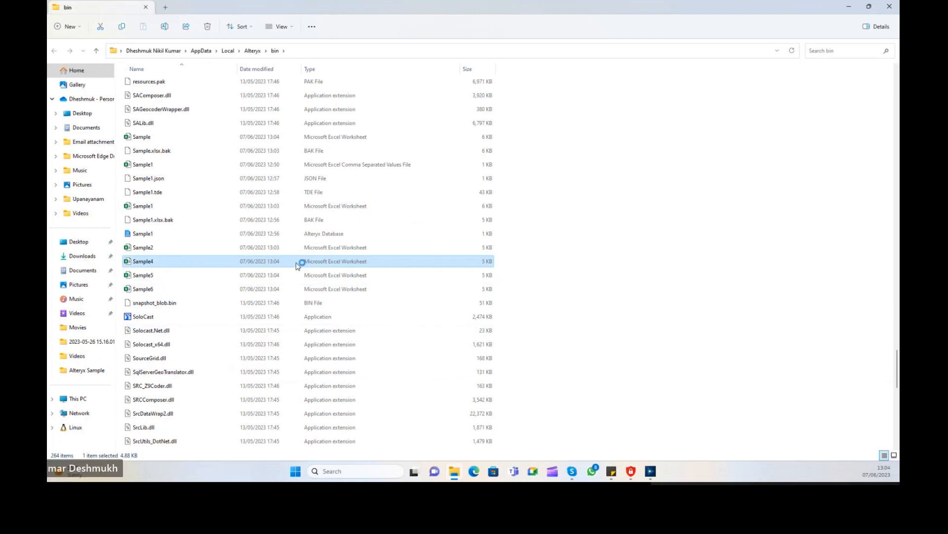
{"action": "left_click", "coordinate": [871, 27]}
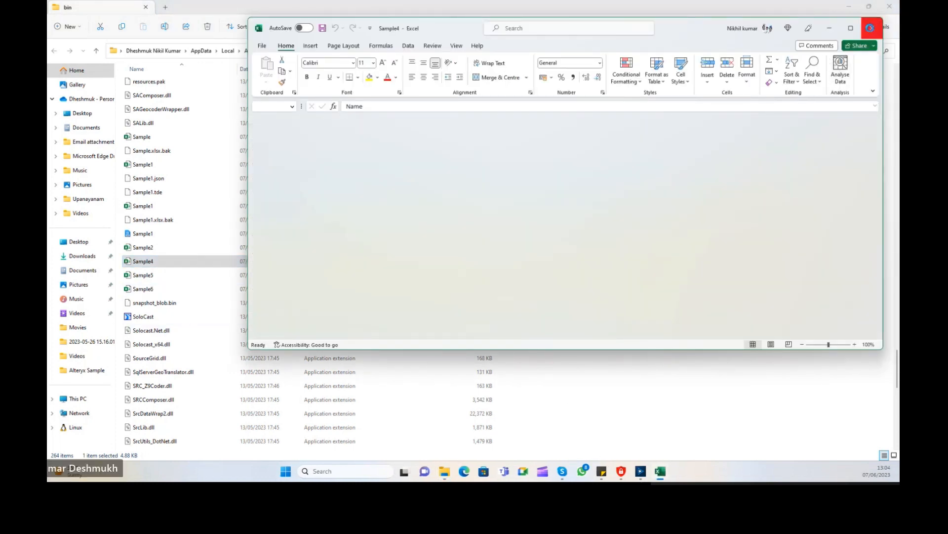
{"action": "key", "text": "alt+Tab"}
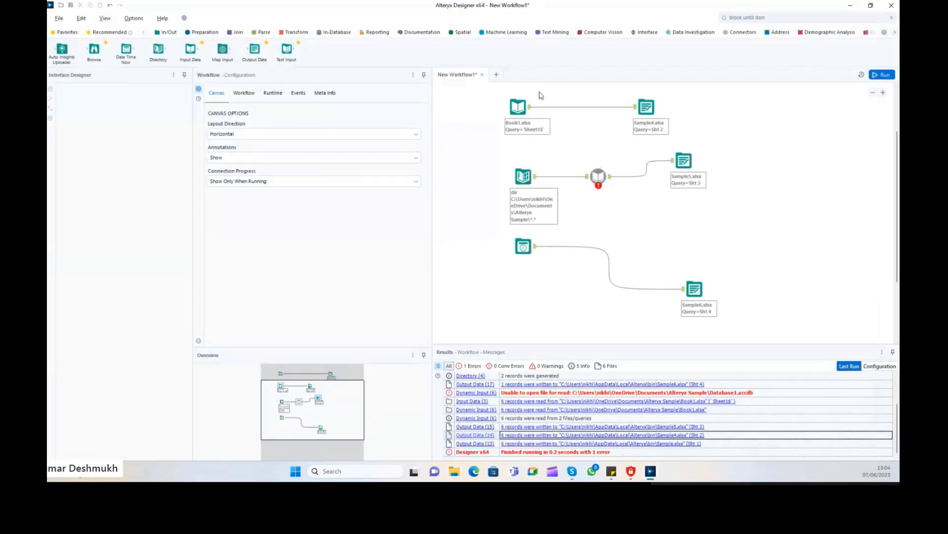
Select groups of tools on the canvas and view the Text Input tool's records.
{"action": "left_click_drag", "start_coordinate": [489, 91], "coordinate": [543, 321]}
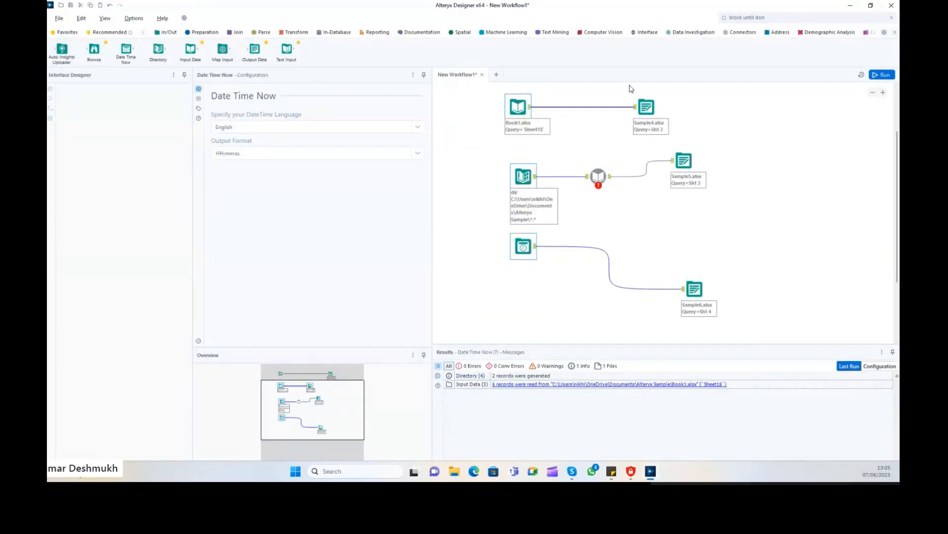
{"action": "scroll", "coordinate": [630, 88], "scroll_direction": "up", "scroll_amount": 1}
{"action": "left_click_drag", "start_coordinate": [629, 85], "coordinate": [741, 302]}
{"action": "scroll", "coordinate": [515, 174], "scroll_direction": "up", "scroll_amount": 1}
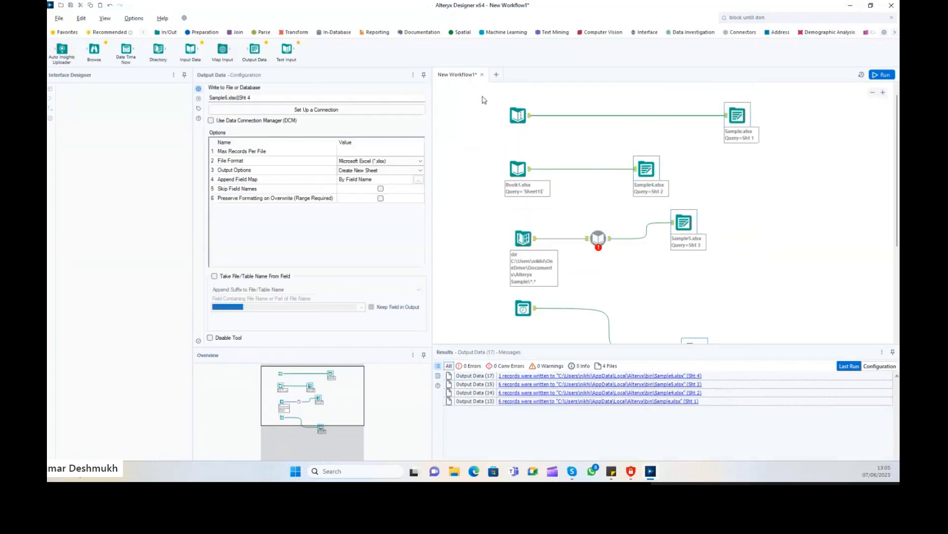
{"action": "left_click_drag", "start_coordinate": [483, 100], "coordinate": [552, 131]}
{"action": "left_click", "coordinate": [515, 110]}
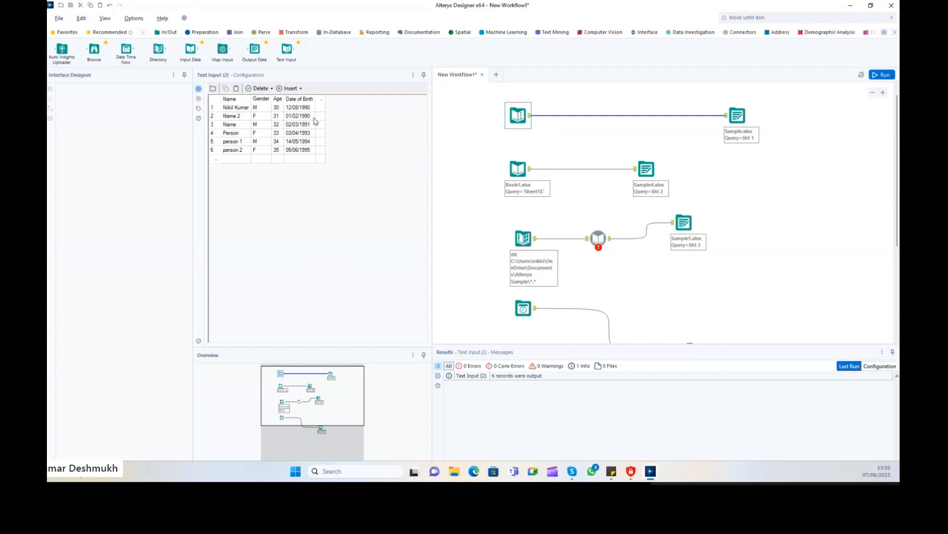
{"action": "left_click", "coordinate": [496, 124]}
Review the Book1 and Directory paths, the Dynamic Input settings and the Directory's FullPath records.
{"action": "left_click", "coordinate": [517, 169]}
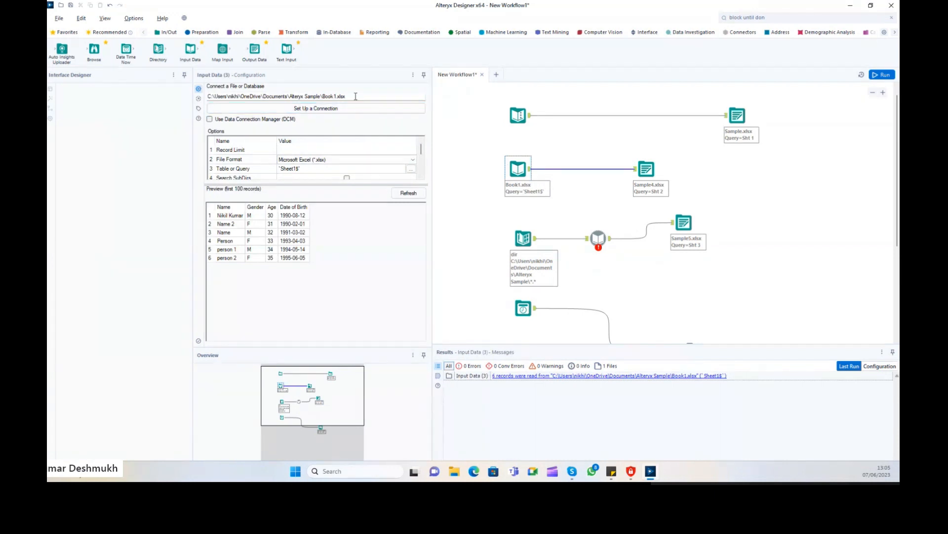
{"action": "left_click_drag", "start_coordinate": [355, 97], "coordinate": [202, 99]}
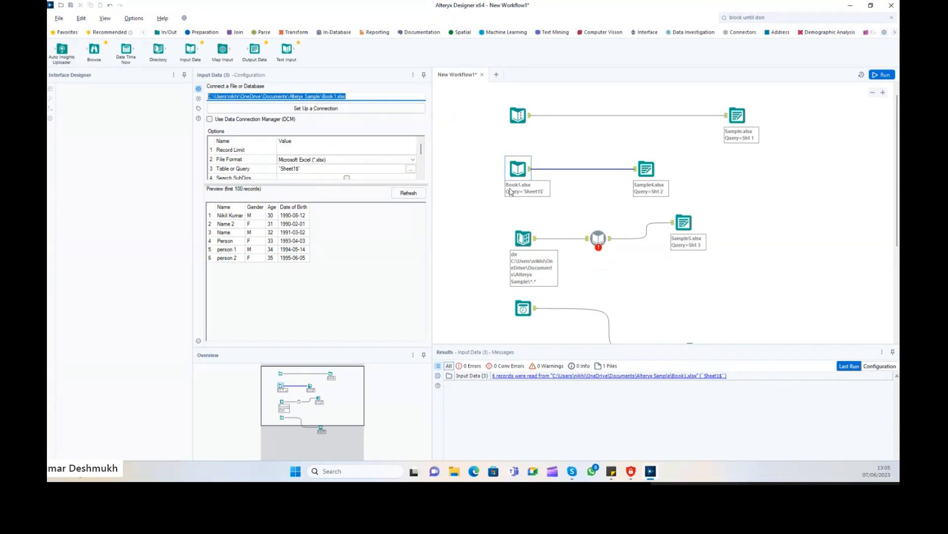
{"action": "left_click", "coordinate": [523, 238]}
{"action": "scroll", "coordinate": [524, 239], "scroll_direction": "down", "scroll_amount": 1}
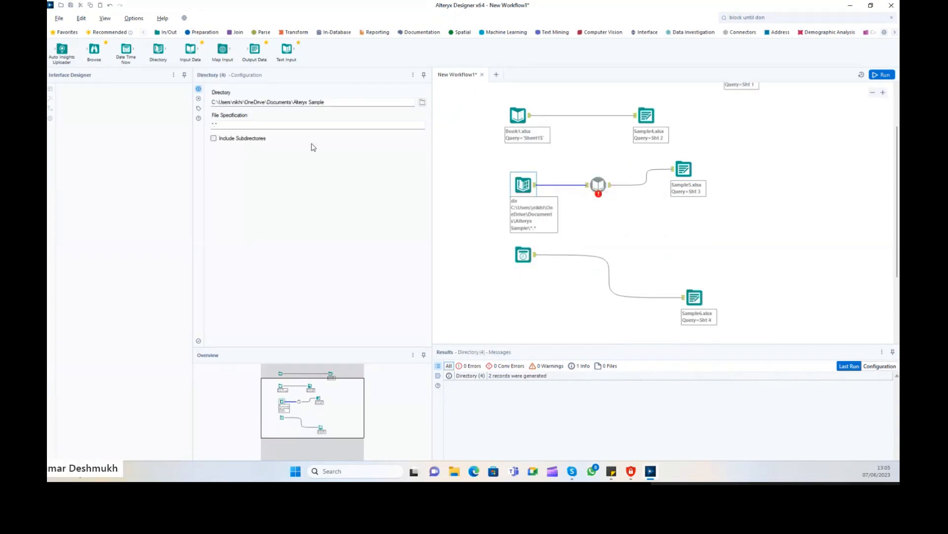
{"action": "left_click_drag", "start_coordinate": [338, 101], "coordinate": [200, 102]}
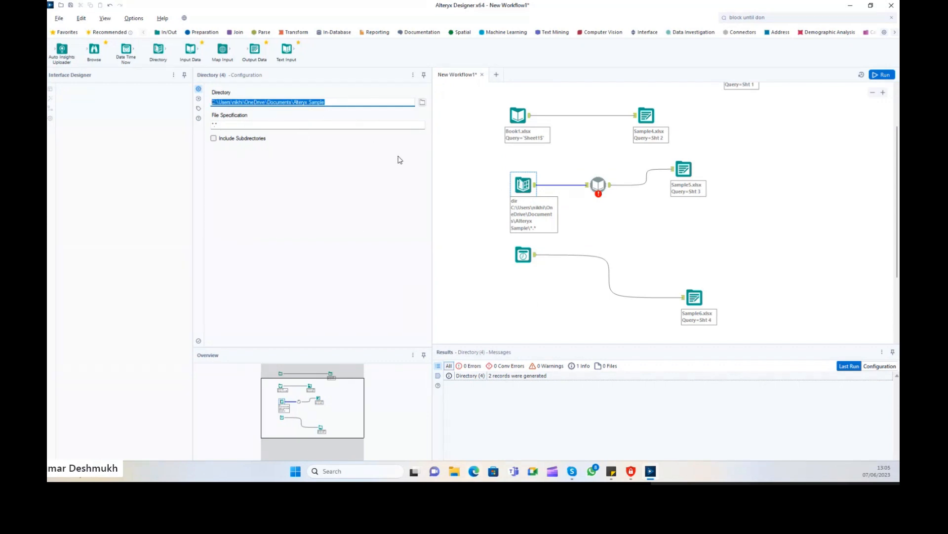
{"action": "left_click", "coordinate": [595, 187]}
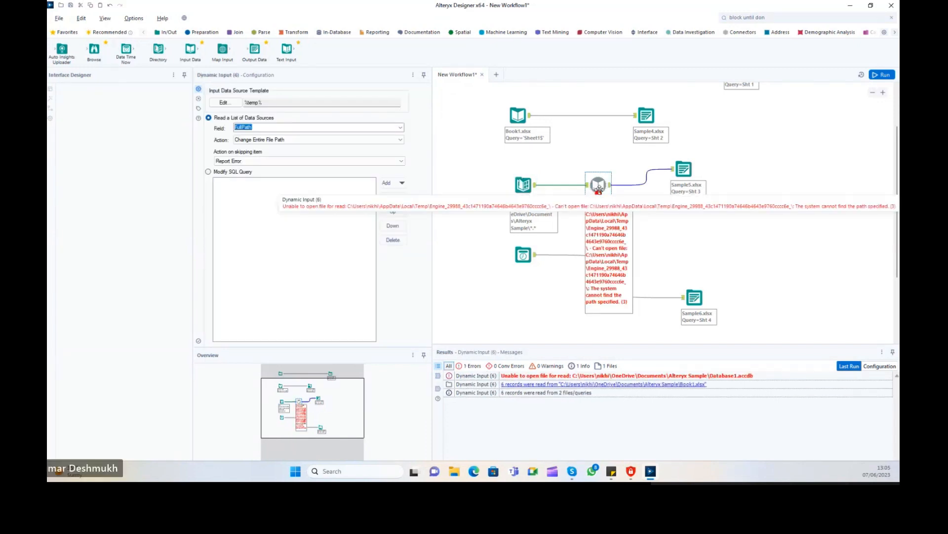
{"action": "left_click", "coordinate": [532, 191]}
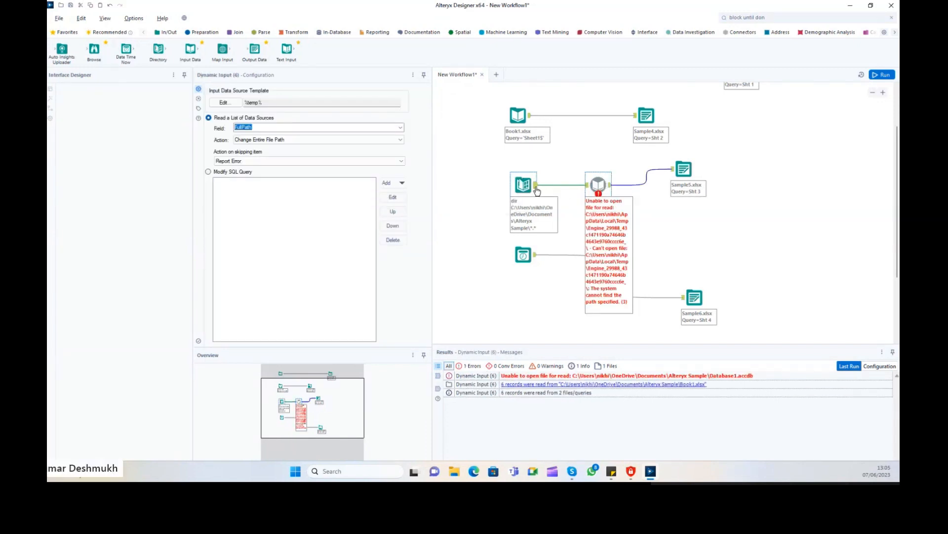
{"action": "left_click", "coordinate": [572, 402]}
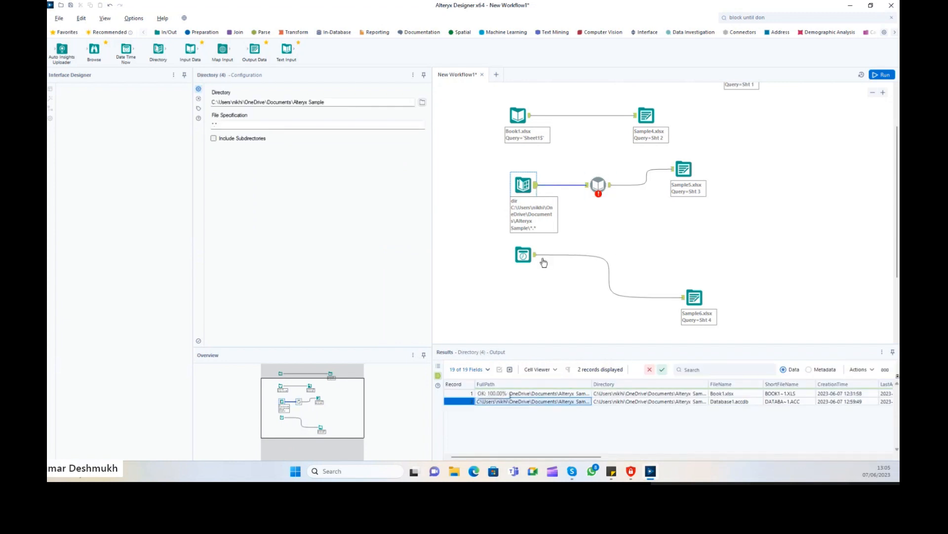
Move the Date Time Now tool slightly lower.
{"action": "left_click_drag", "start_coordinate": [524, 256], "coordinate": [526, 275]}
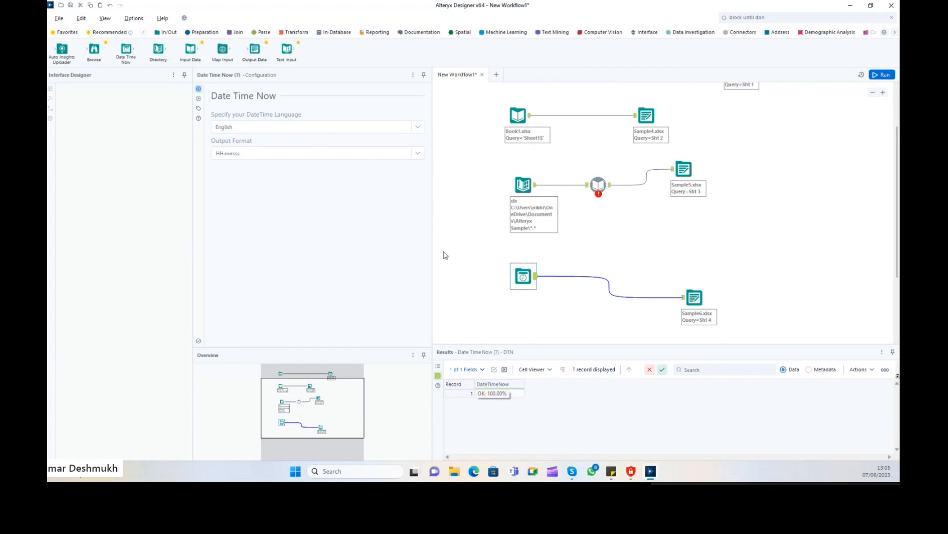
{"action": "scroll", "coordinate": [719, 264], "scroll_direction": "up", "scroll_amount": 2}
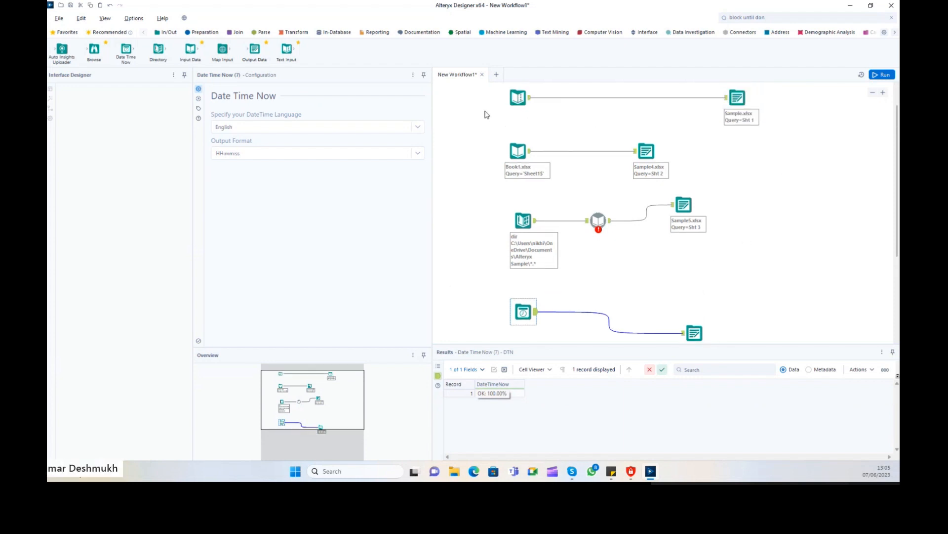
{"action": "left_click_drag", "start_coordinate": [473, 95], "coordinate": [538, 326]}
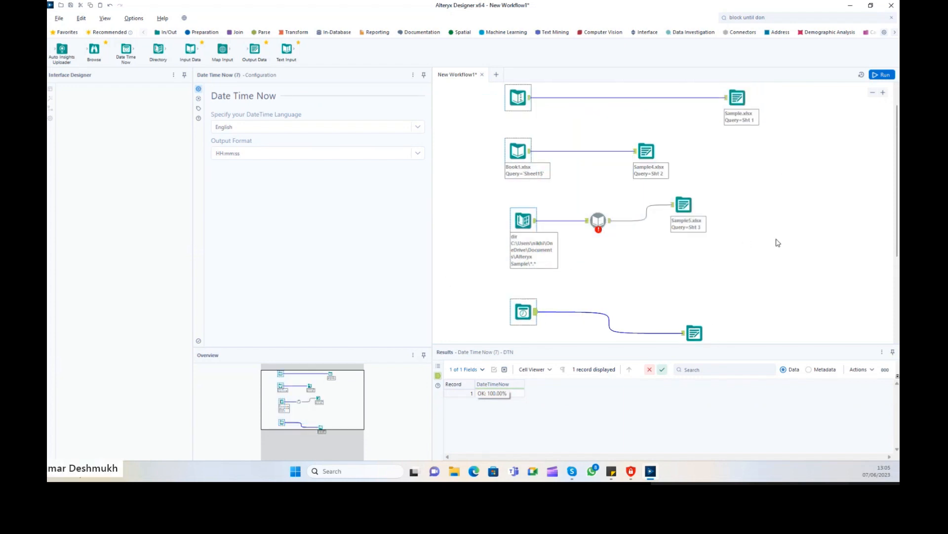
Review the right-column output tools, ending on the Sample.xlsx Sht 1 overwrite output.
{"action": "left_click", "coordinate": [737, 97]}
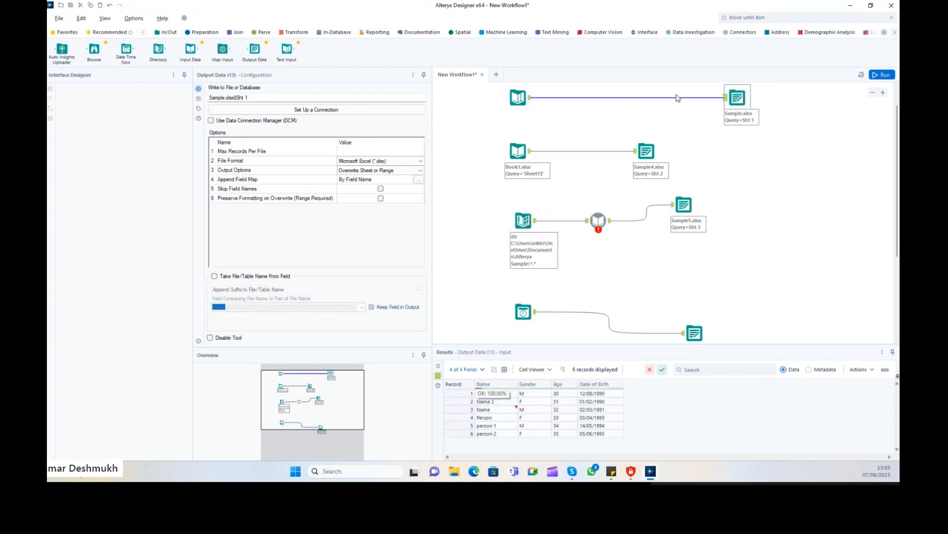
{"action": "left_click_drag", "start_coordinate": [674, 92], "coordinate": [717, 335]}
{"action": "scroll", "coordinate": [791, 192], "scroll_direction": "up", "scroll_amount": 3}
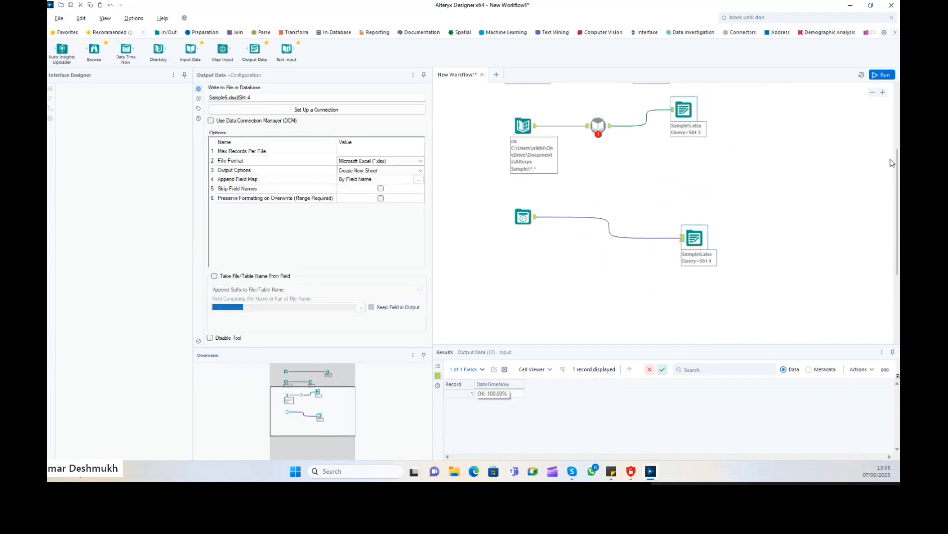
{"action": "scroll", "coordinate": [891, 163], "scroll_direction": "up", "scroll_amount": 7}
{"action": "left_click_drag", "start_coordinate": [621, 104], "coordinate": [783, 209]}
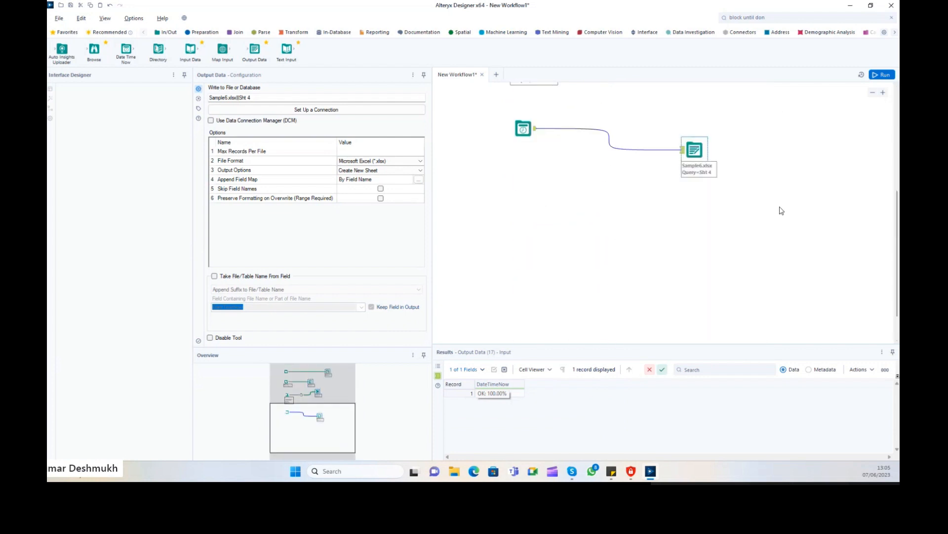
{"action": "left_click", "coordinate": [888, 127]}
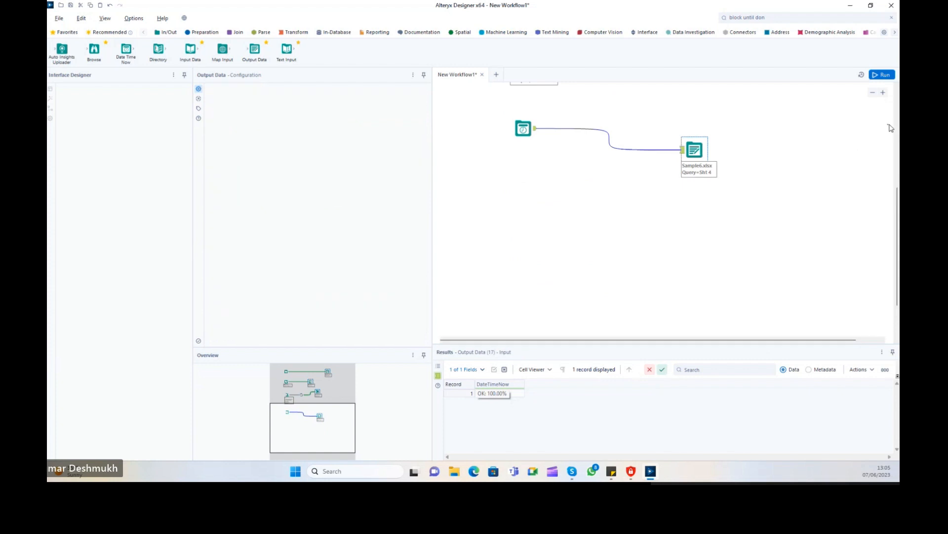
{"action": "scroll", "coordinate": [870, 190], "scroll_direction": "up", "scroll_amount": 12}
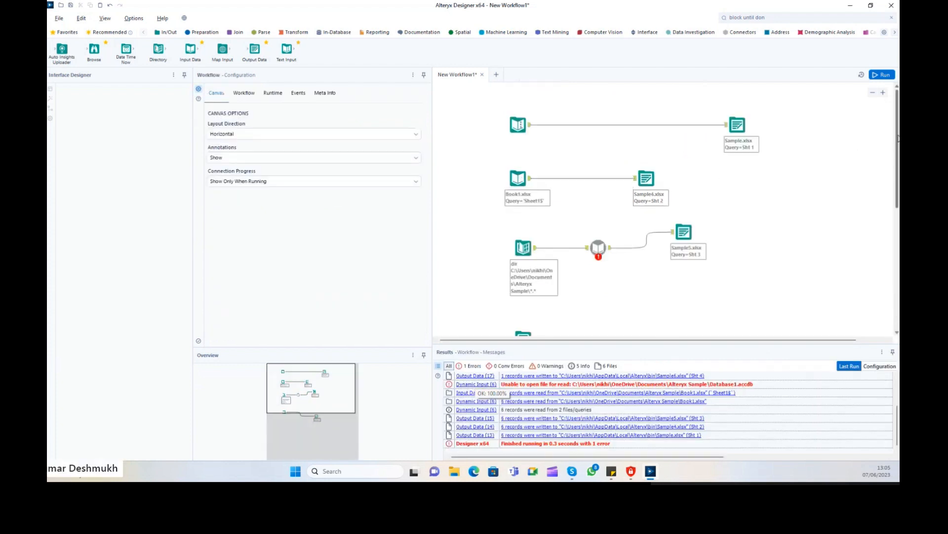
{"action": "left_click", "coordinate": [737, 125]}
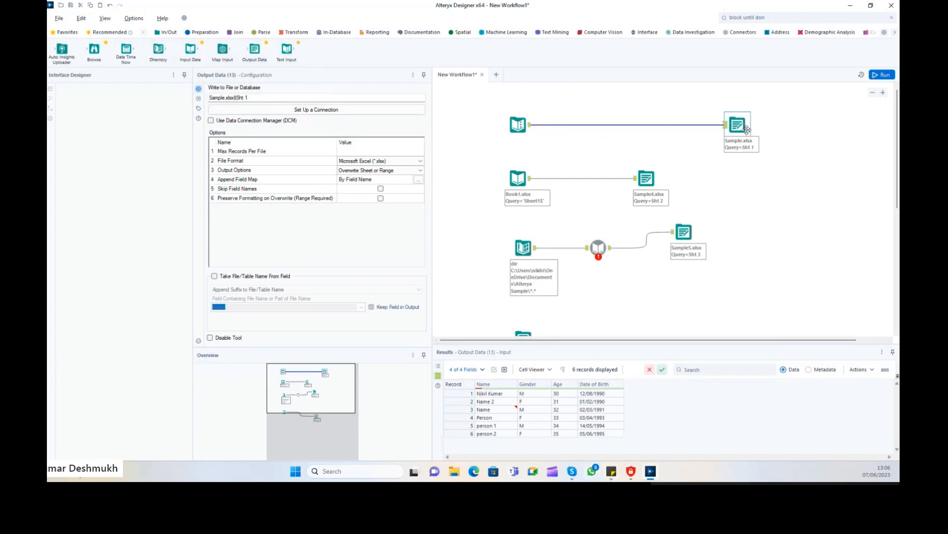
{"action": "left_click", "coordinate": [771, 138]}
{"action": "left_click", "coordinate": [739, 127]}
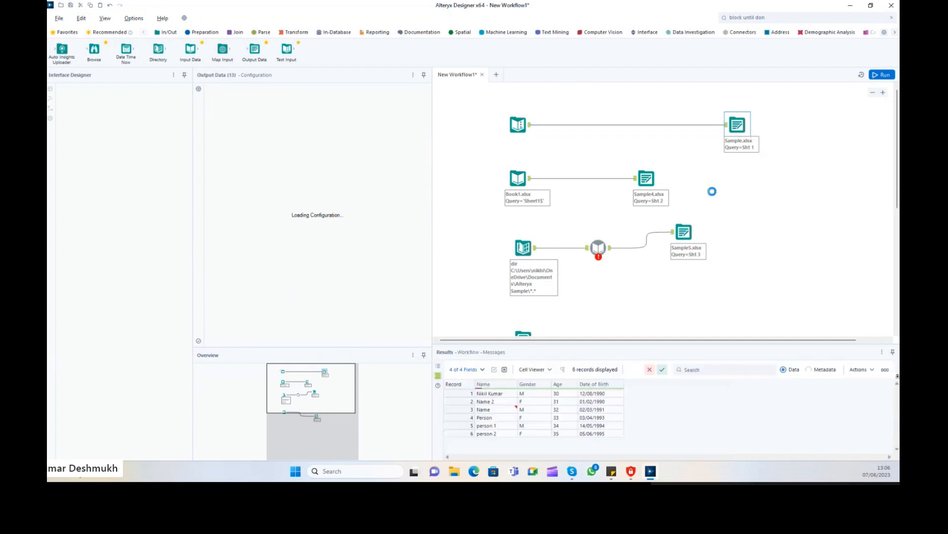
Open Sample4.xlsx from Results and auto-fit columns A–D.
{"action": "left_click", "coordinate": [644, 294]}
{"action": "left_click", "coordinate": [592, 426]}
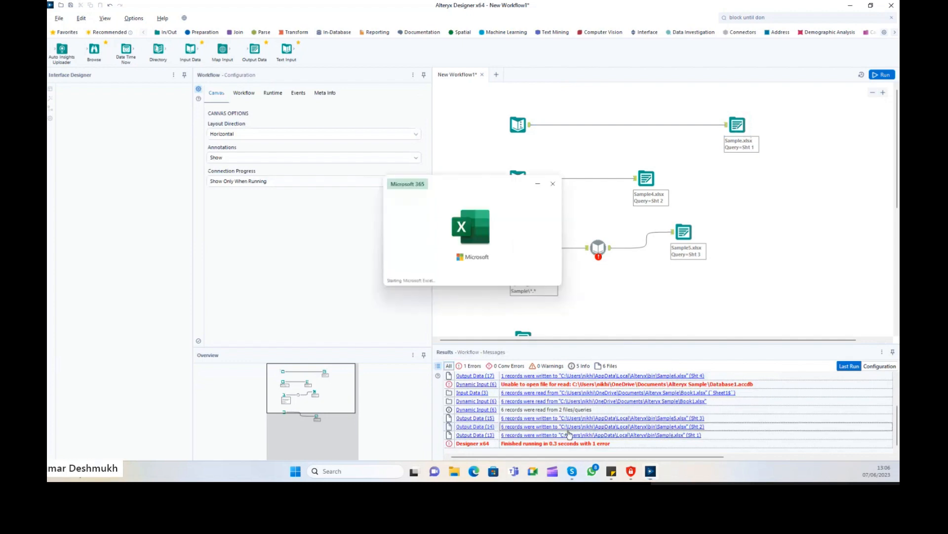
{"action": "left_click", "coordinate": [256, 121]}
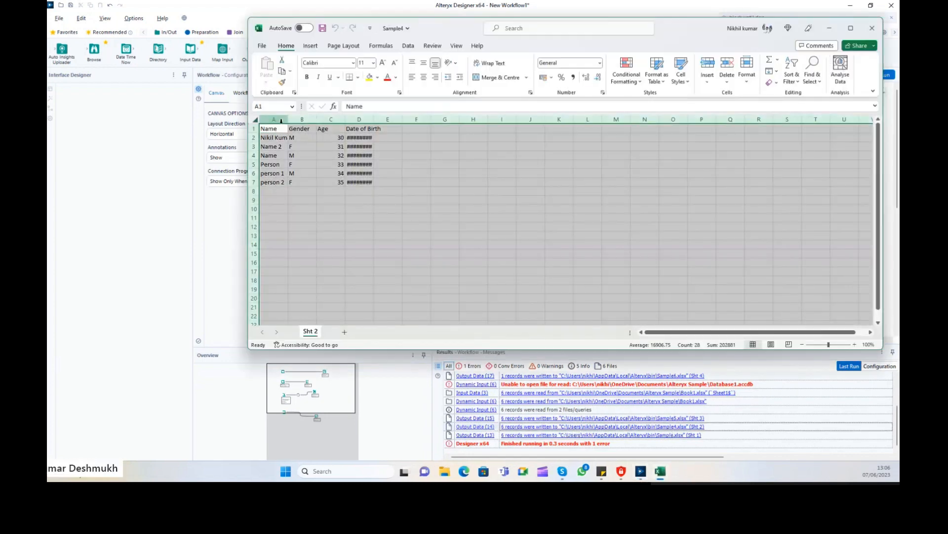
{"action": "double_click", "coordinate": [288, 119]}
{"action": "left_click", "coordinate": [381, 167]}
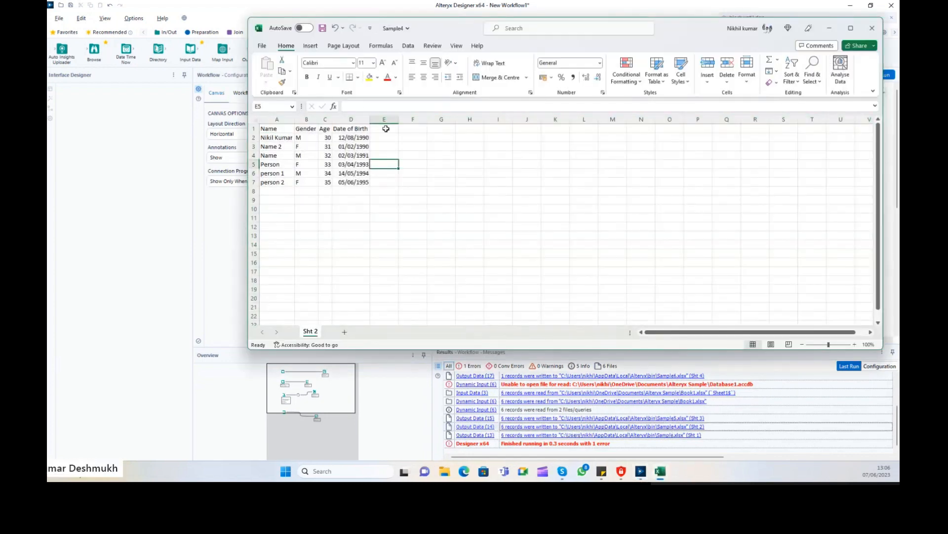
Fill the header row A1:D1 yellow.
{"action": "left_click", "coordinate": [276, 129]}
{"action": "left_click_drag", "start_coordinate": [285, 132], "coordinate": [332, 136]}
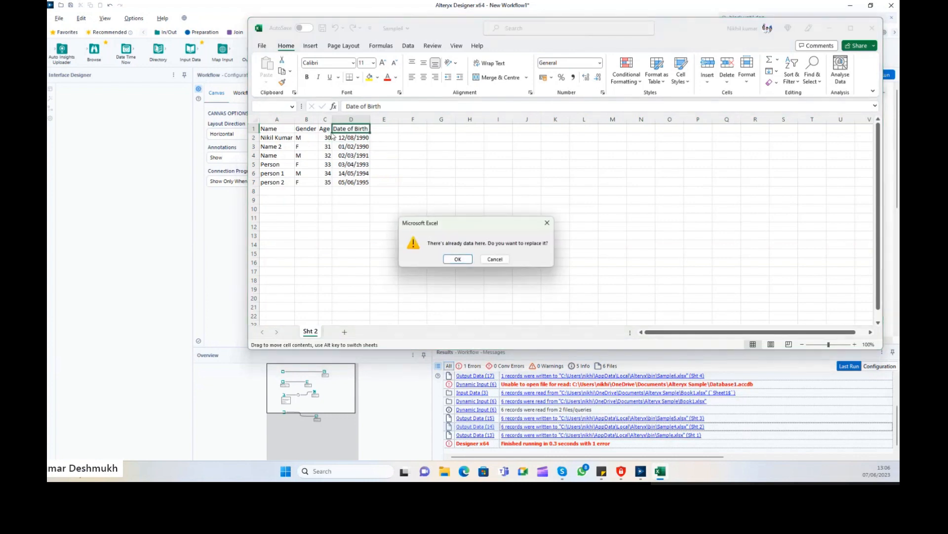
{"action": "key", "text": "Escape"}
{"action": "left_click_drag", "start_coordinate": [277, 129], "coordinate": [352, 128]}
{"action": "left_click", "coordinate": [369, 77]}
Set the data rows A2:D7 to Tahoma and close the workbook, answering the save prompt.
{"action": "left_click_drag", "start_coordinate": [276, 138], "coordinate": [345, 183]}
{"action": "left_click", "coordinate": [336, 61]}
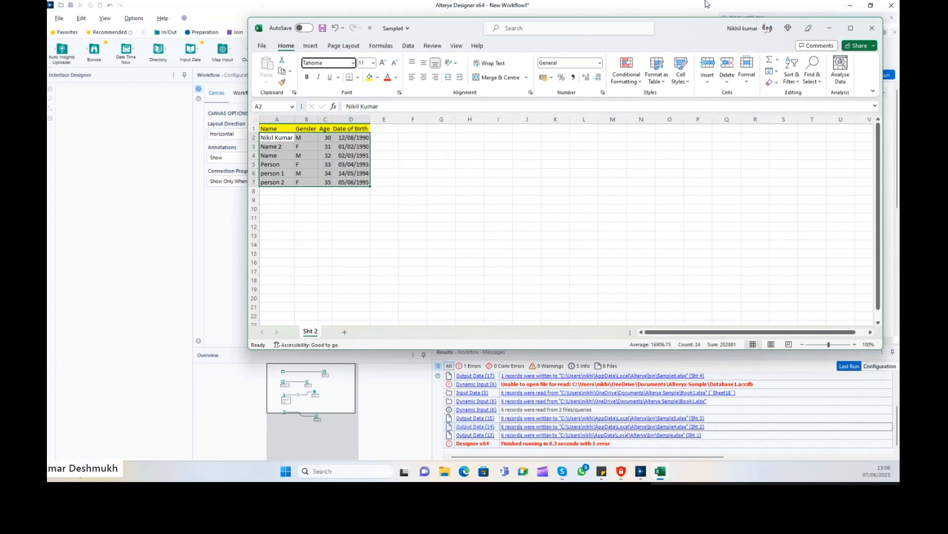
{"action": "key", "text": "Return"}
{"action": "left_click", "coordinate": [412, 182]}
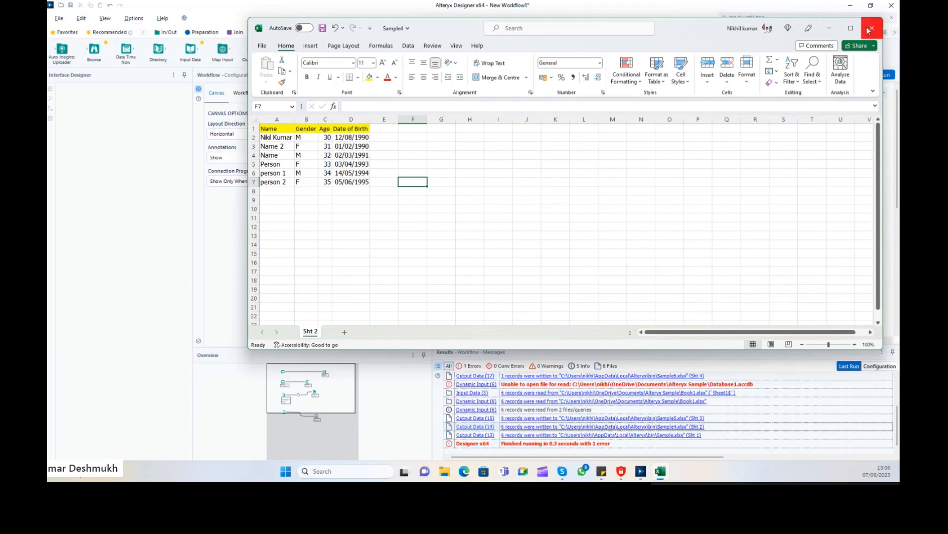
{"action": "left_click", "coordinate": [873, 31]}
{"action": "left_click", "coordinate": [485, 245]}
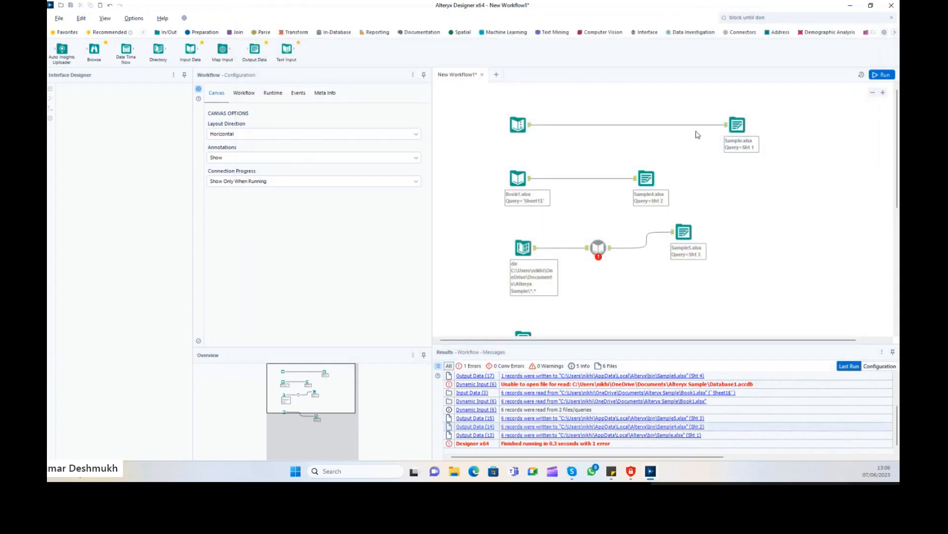
Delete the Sample.xlsx output tool and bring up the Reporting tools palette.
{"action": "left_click", "coordinate": [736, 127]}
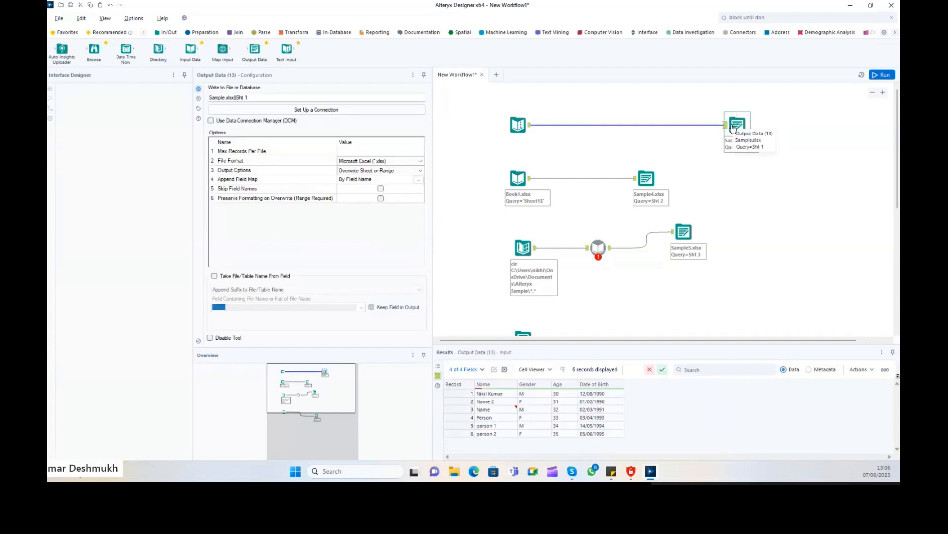
{"action": "key", "text": "Delete"}
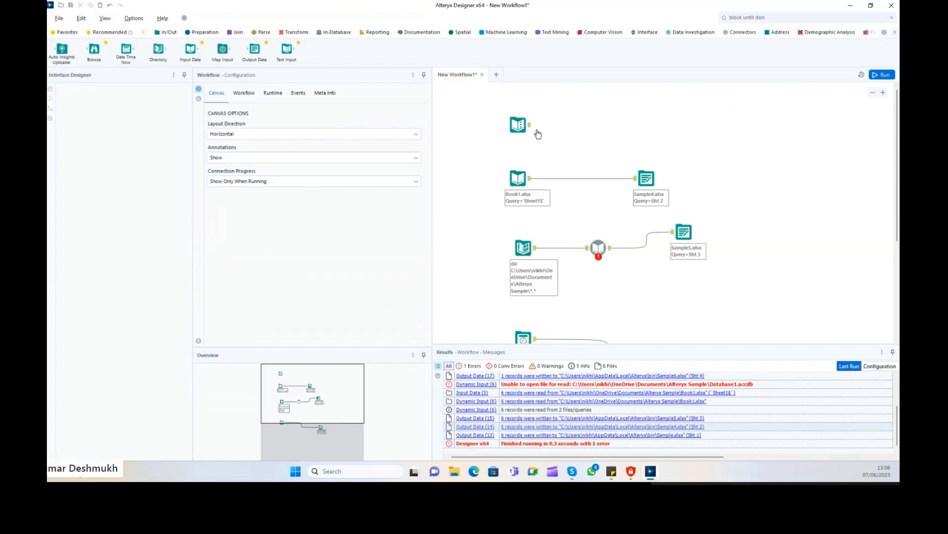
{"action": "left_click", "coordinate": [522, 127]}
{"action": "left_click", "coordinate": [575, 143]}
{"action": "left_click", "coordinate": [378, 33]}
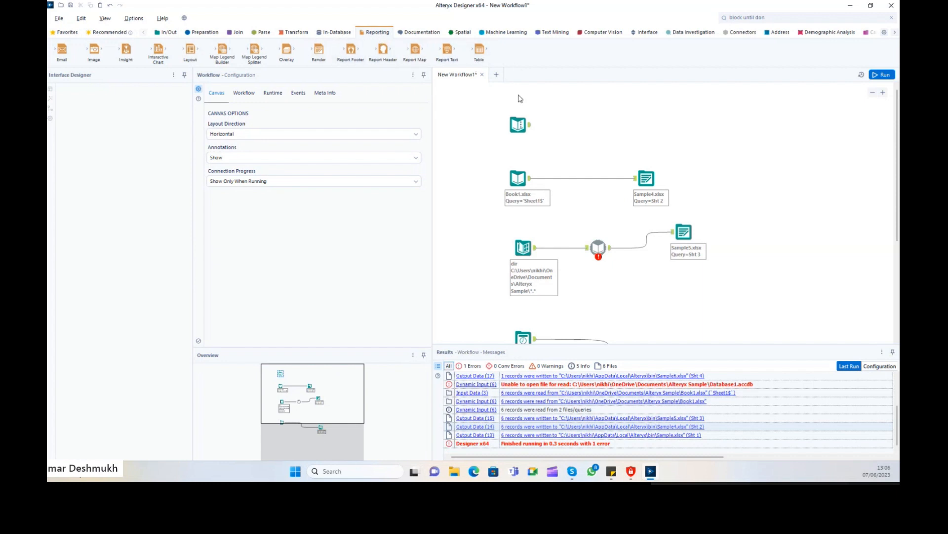
Add a Table tool after the Text Input and review its six records in an enlarged results grid.
{"action": "left_click_drag", "start_coordinate": [480, 48], "coordinate": [584, 123]}
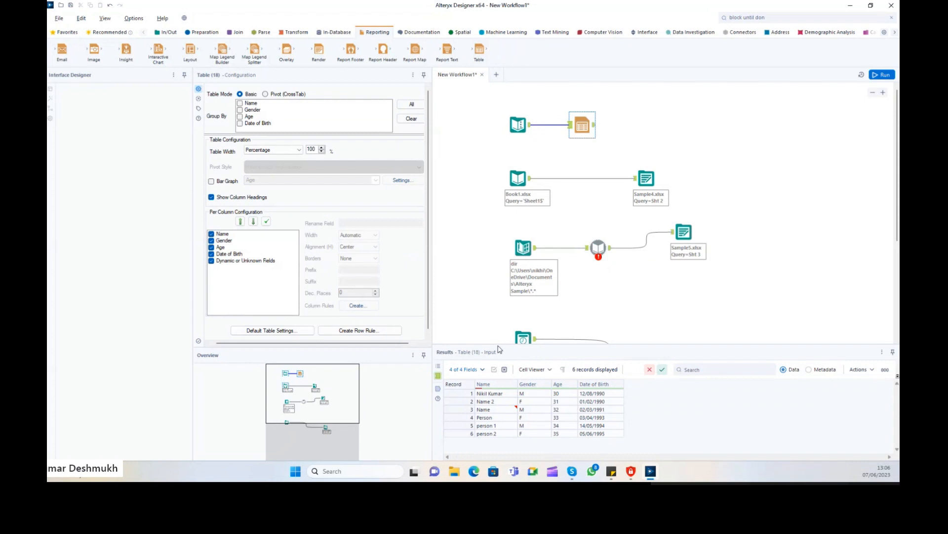
{"action": "left_click_drag", "start_coordinate": [497, 348], "coordinate": [498, 294]}
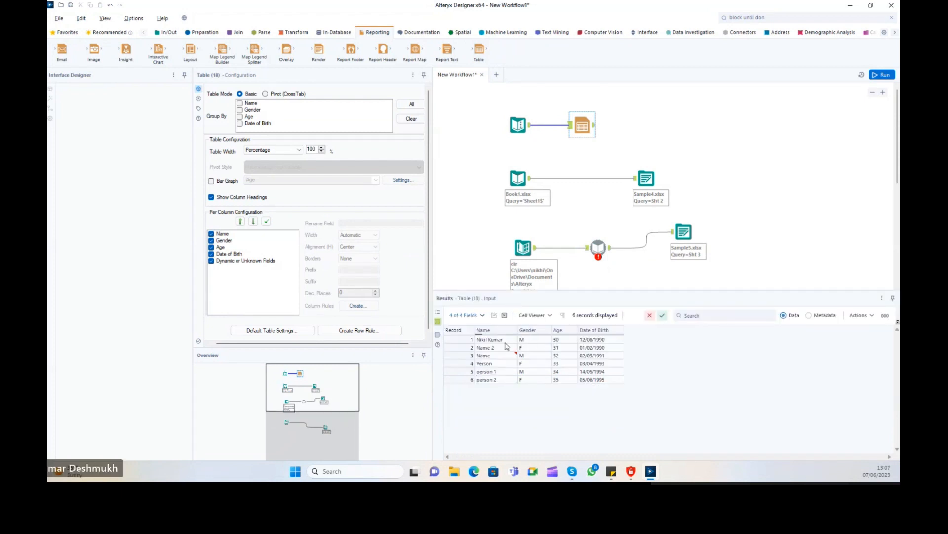
{"action": "left_click_drag", "start_coordinate": [609, 394], "coordinate": [508, 333]}
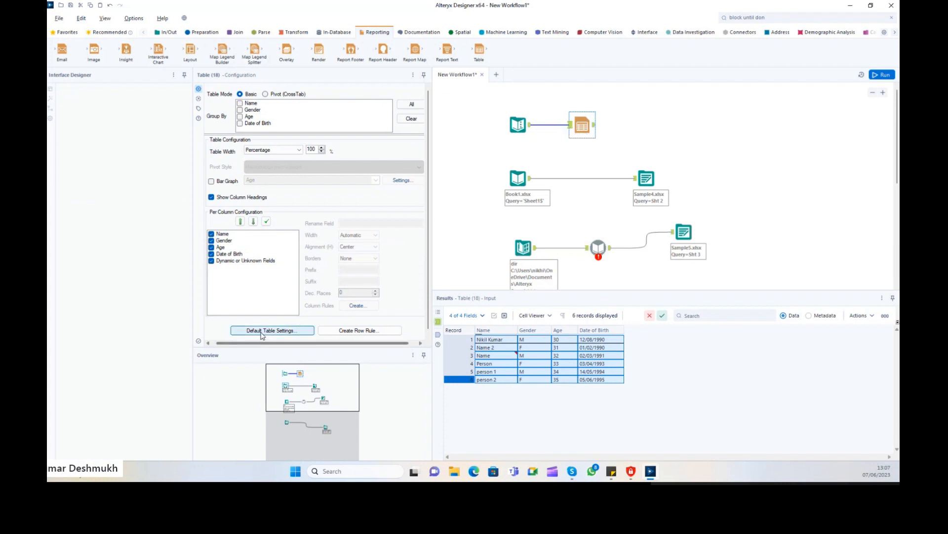
Check the default table style settings without changes, then place a Render tool on the canvas.
{"action": "left_click", "coordinate": [285, 328]}
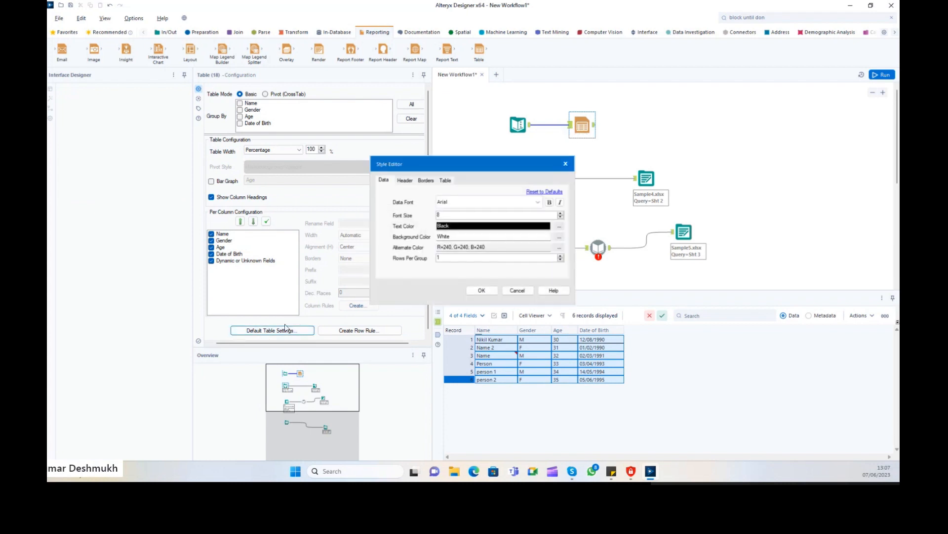
{"action": "left_click", "coordinate": [566, 163]}
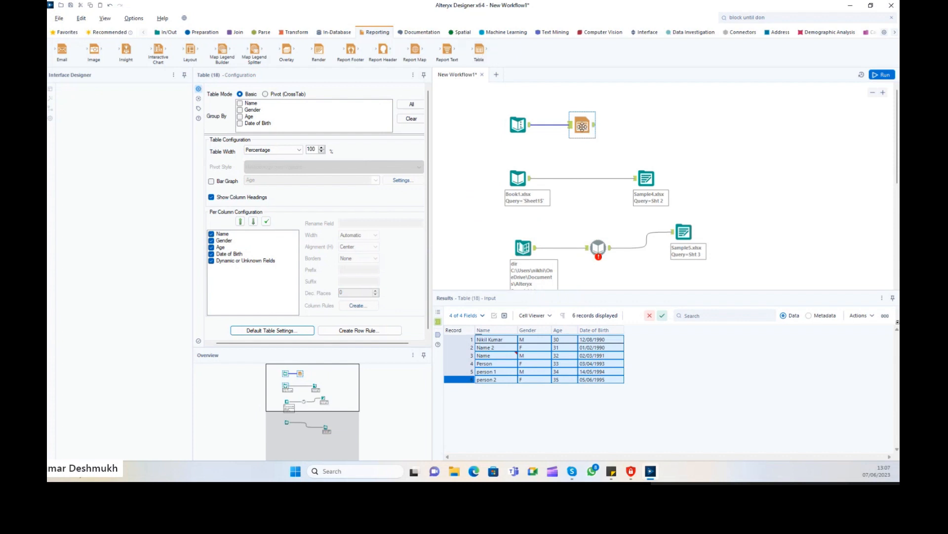
{"action": "left_click", "coordinate": [582, 126]}
{"action": "left_click_drag", "start_coordinate": [319, 50], "coordinate": [653, 127]}
Connect Render after the table to write a specific output file, Sample7, with Group Data unchecked.
{"action": "left_click", "coordinate": [582, 126]}
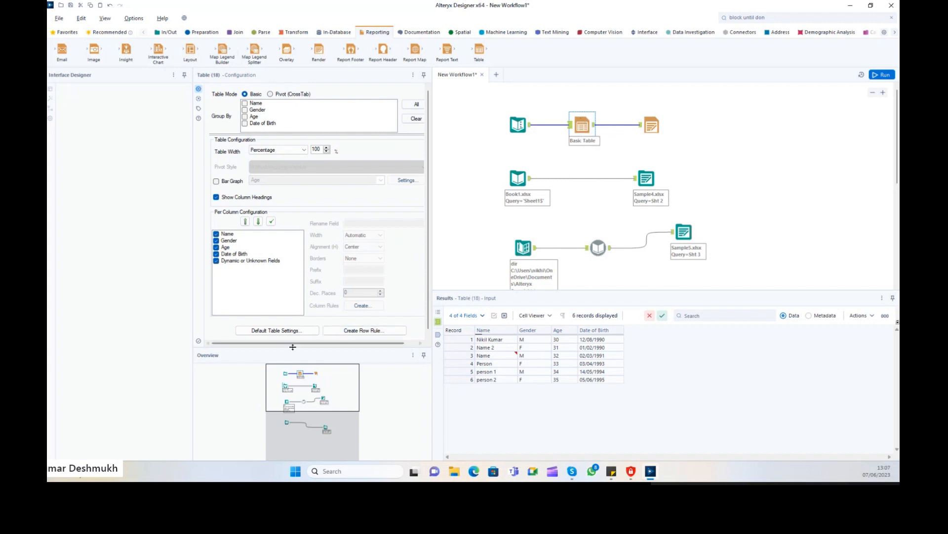
{"action": "left_click", "coordinate": [657, 131]}
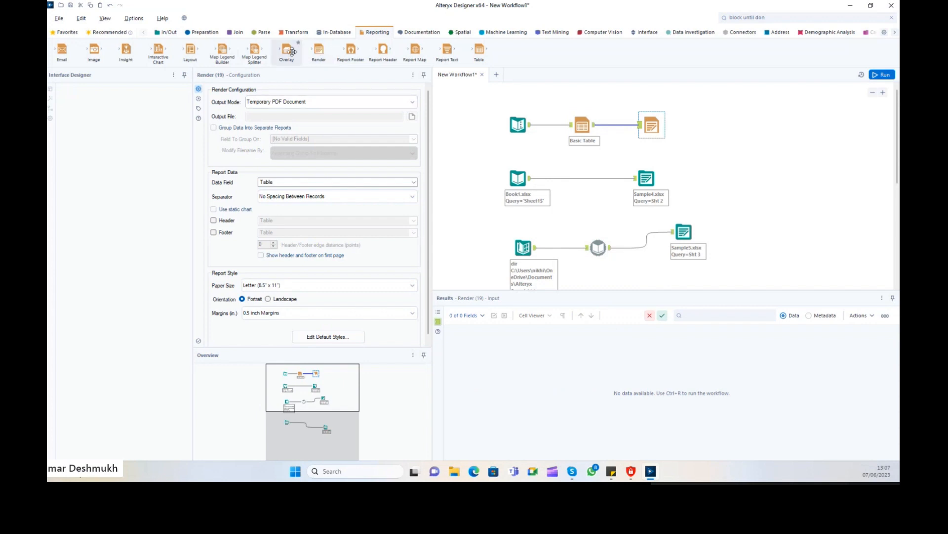
{"action": "left_click", "coordinate": [404, 102]}
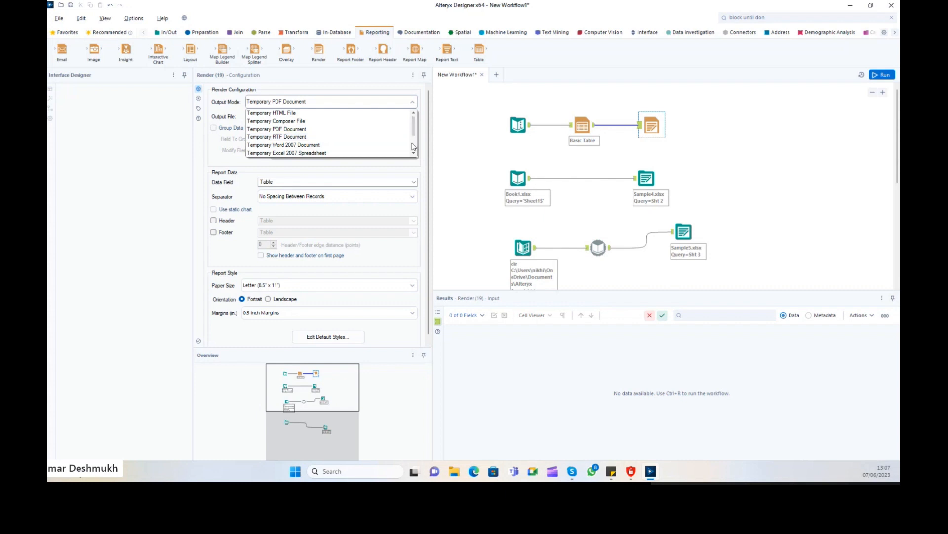
{"action": "scroll", "coordinate": [408, 143], "scroll_direction": "down", "scroll_amount": 2}
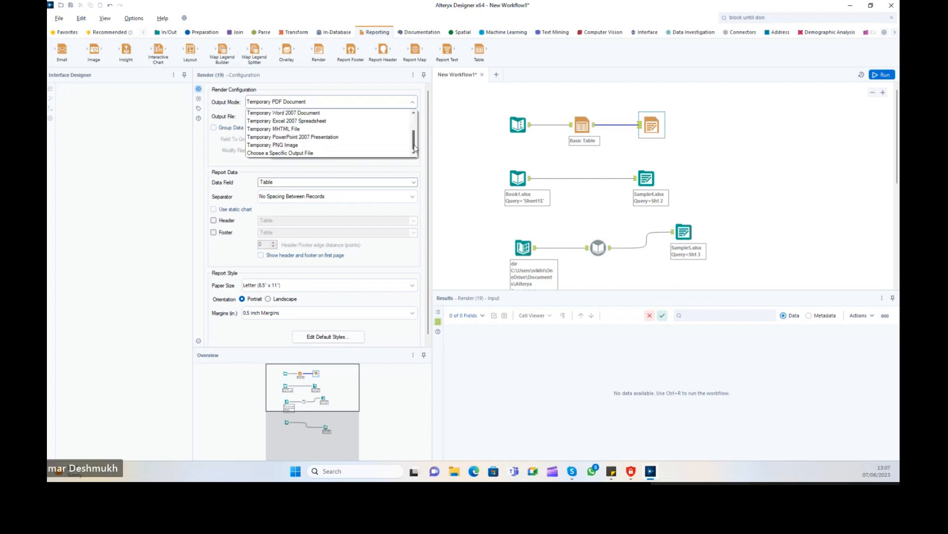
{"action": "left_click", "coordinate": [337, 153]}
{"action": "left_click", "coordinate": [281, 119]}
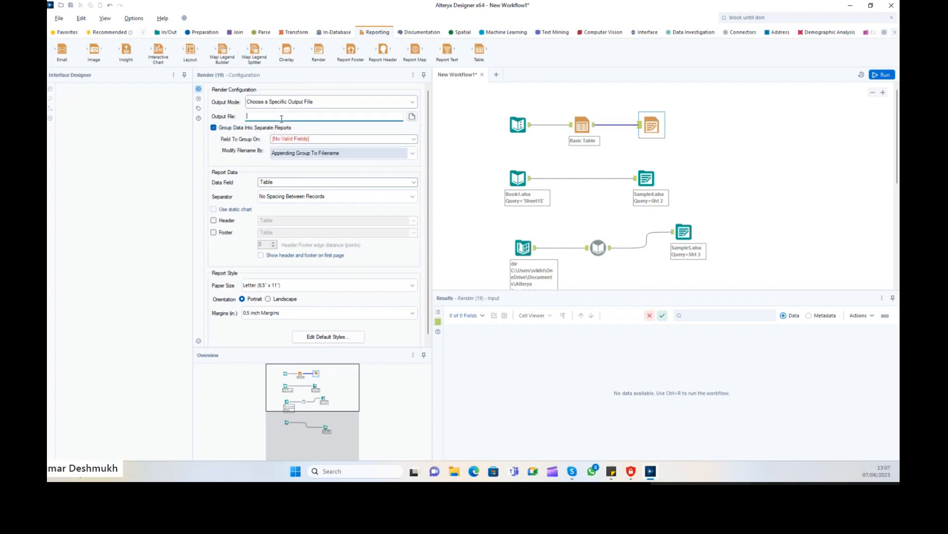
{"action": "left_click", "coordinate": [233, 127]}
{"action": "type", "text": "Sam"}
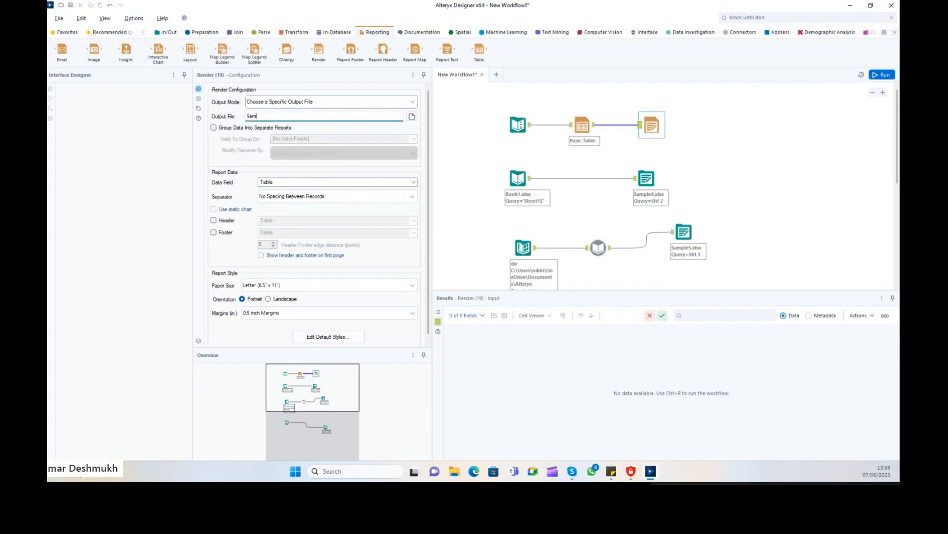
{"action": "type", "text": "ple"}
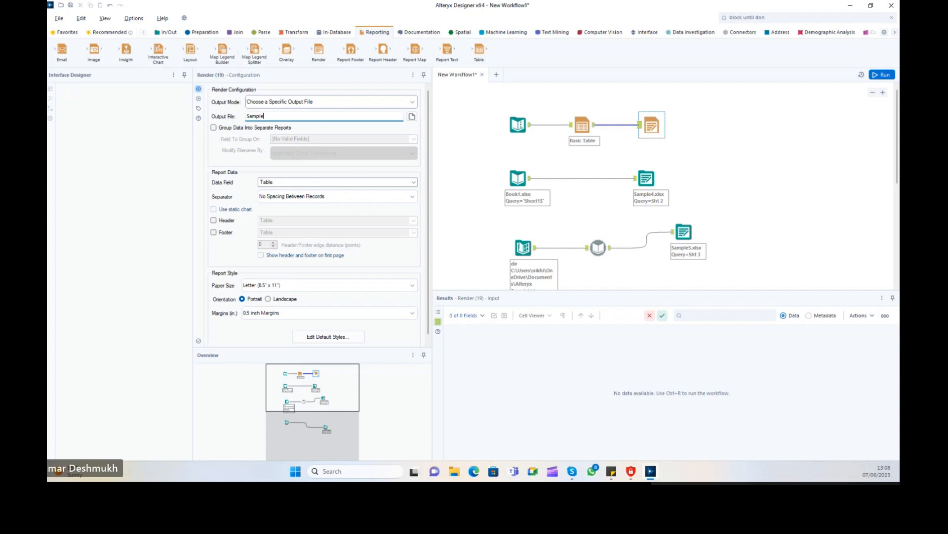
{"action": "type", "text": "7.xlsx"}
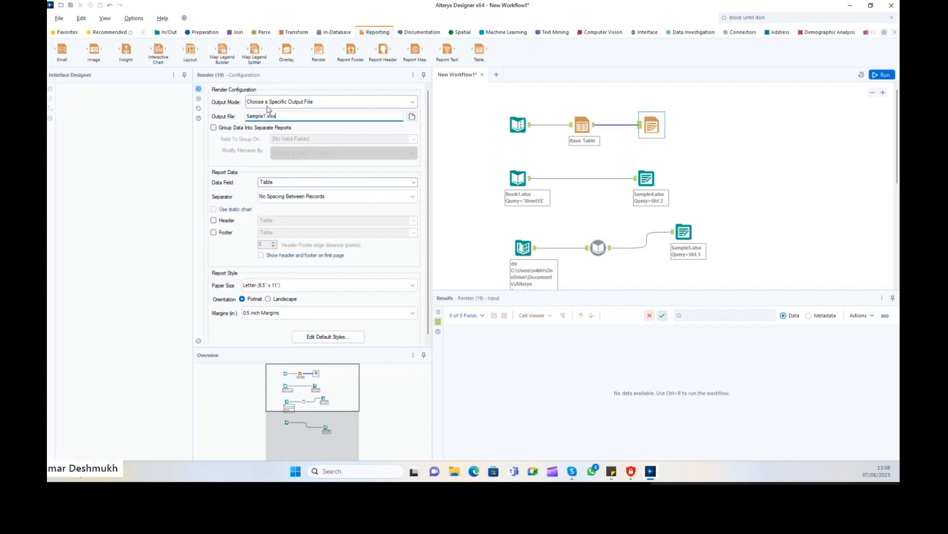
{"action": "left_click", "coordinate": [727, 111]}
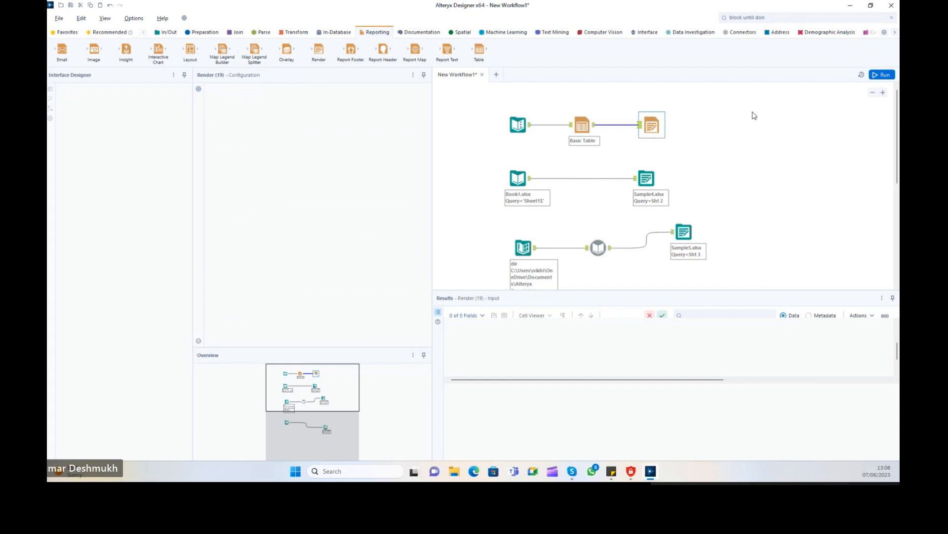
Delete the failing third workflow, rerun, and open Sample7.xlsx from the Render results.
{"action": "left_click", "coordinate": [881, 75]}
{"action": "left_click", "coordinate": [688, 232]}
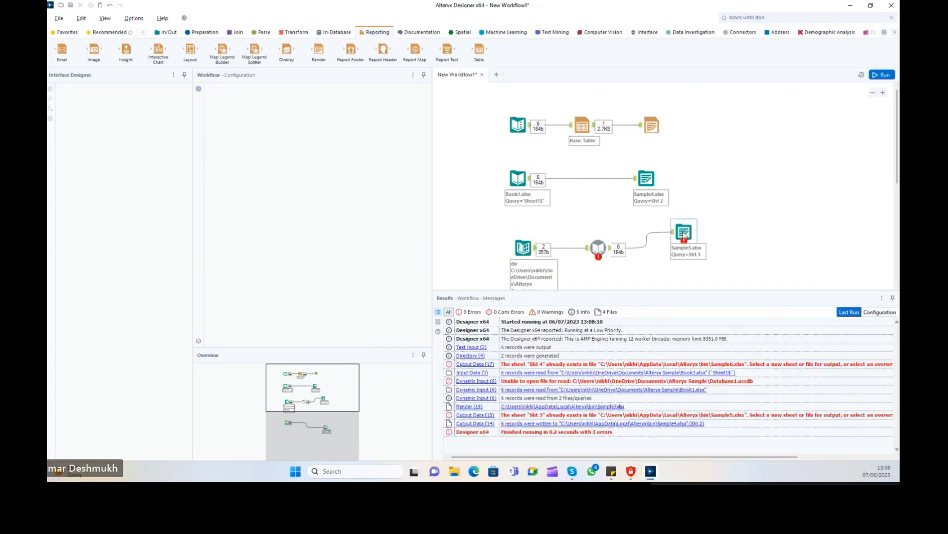
{"action": "scroll", "coordinate": [553, 227], "scroll_direction": "down", "scroll_amount": 1}
{"action": "left_click_drag", "start_coordinate": [511, 172], "coordinate": [741, 275]}
{"action": "key", "text": "Delete"}
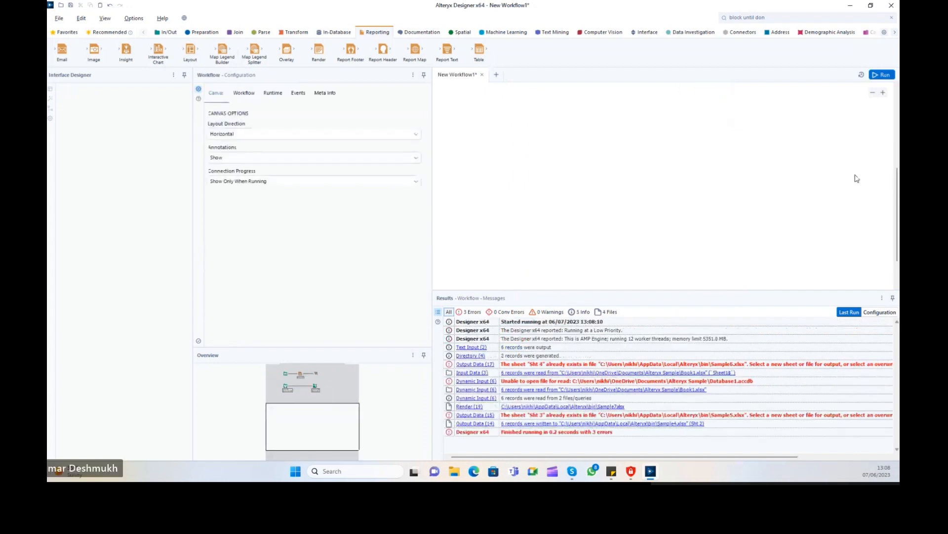
{"action": "scroll", "coordinate": [870, 158], "scroll_direction": "up", "scroll_amount": 3}
{"action": "left_click", "coordinate": [882, 75]}
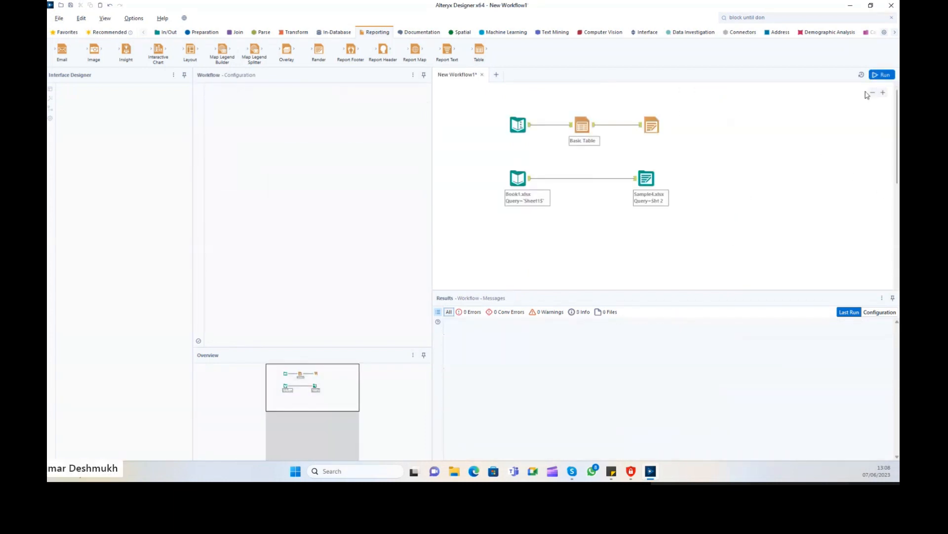
{"action": "left_click", "coordinate": [652, 126]}
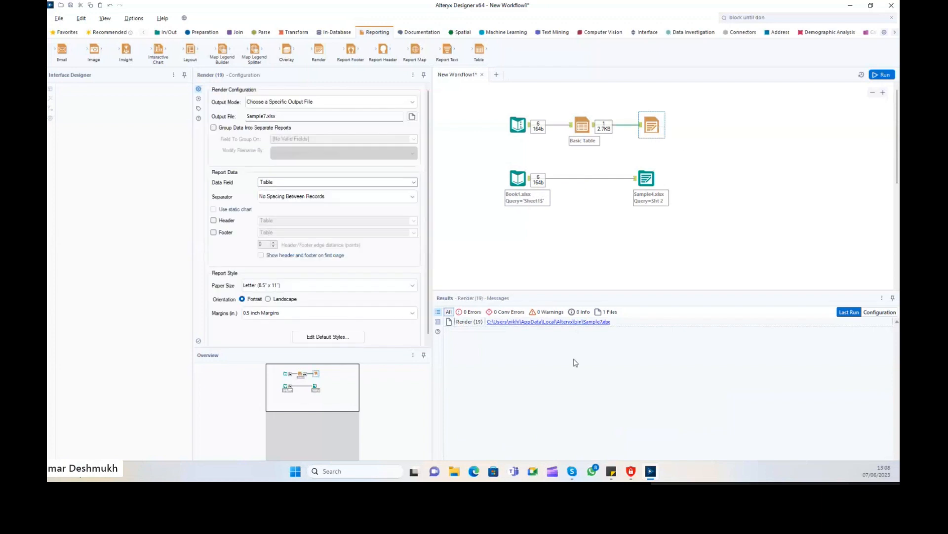
{"action": "left_click", "coordinate": [565, 322]}
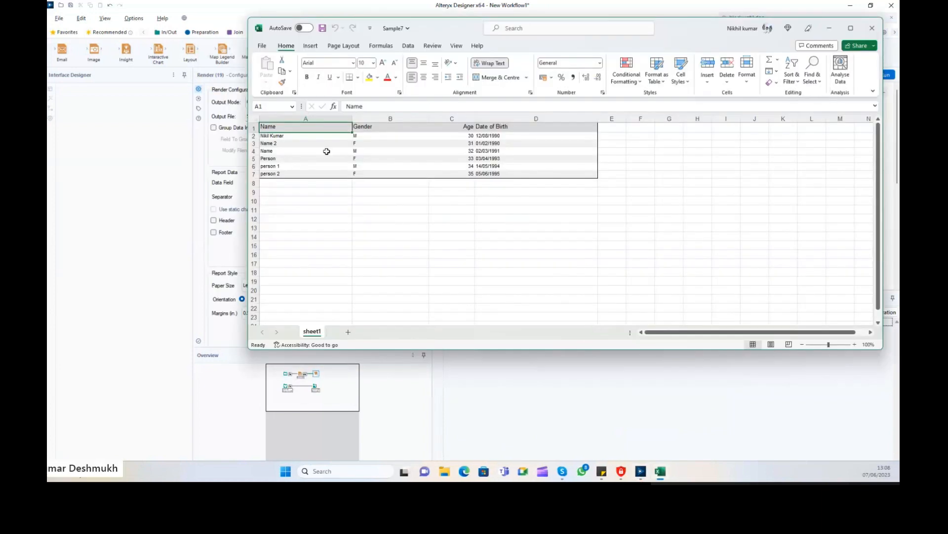
Inspect the A1:D7 Name, Gender, Age, Date of Birth table, close Sample7, and select Basic Table.
{"action": "left_click_drag", "start_coordinate": [282, 125], "coordinate": [563, 169]}
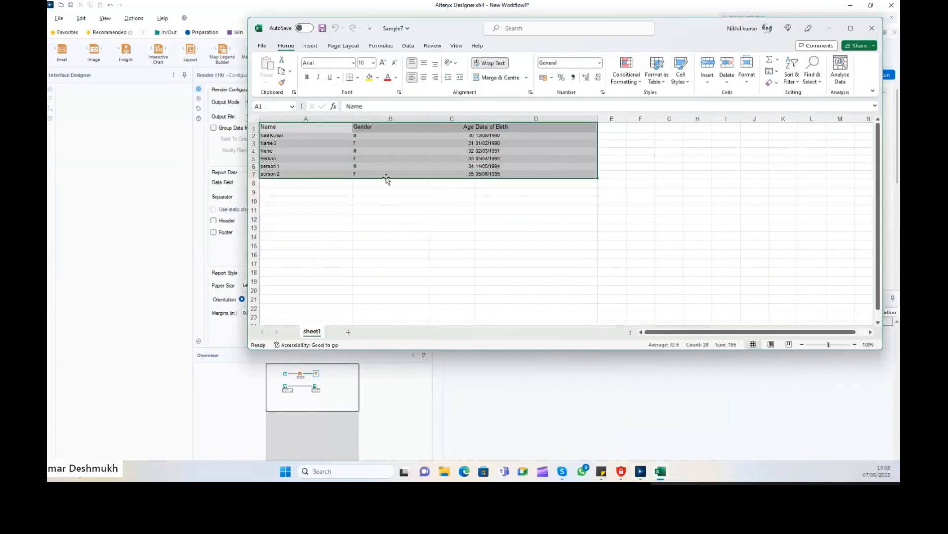
{"action": "left_click", "coordinate": [390, 201]}
{"action": "mouse_move", "coordinate": [269, 126]}
{"action": "left_mouse_down"}
{"action": "mouse_move", "coordinate": [562, 168]}
{"action": "mouse_move", "coordinate": [269, 127]}
{"action": "left_mouse_up"}
{"action": "left_click", "coordinate": [572, 183]}
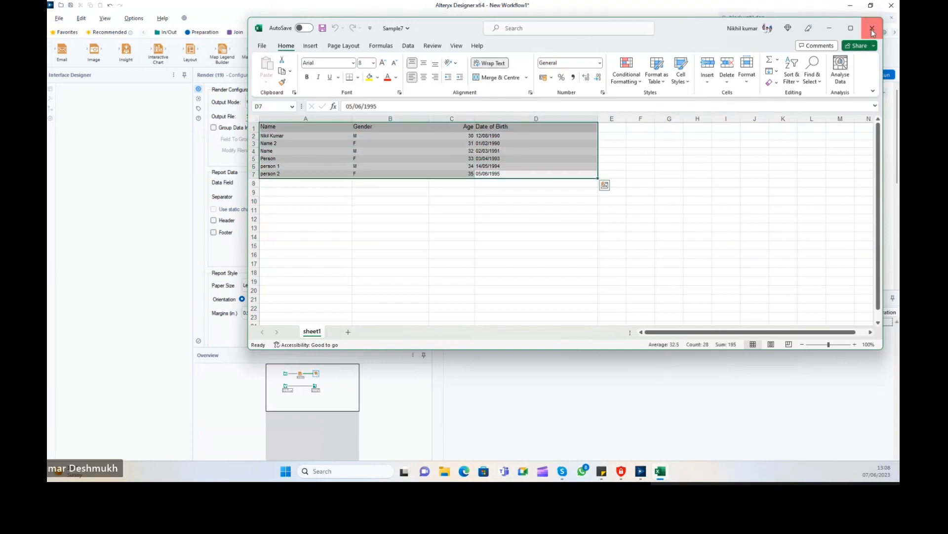
{"action": "left_click", "coordinate": [872, 27]}
{"action": "left_click", "coordinate": [583, 125]}
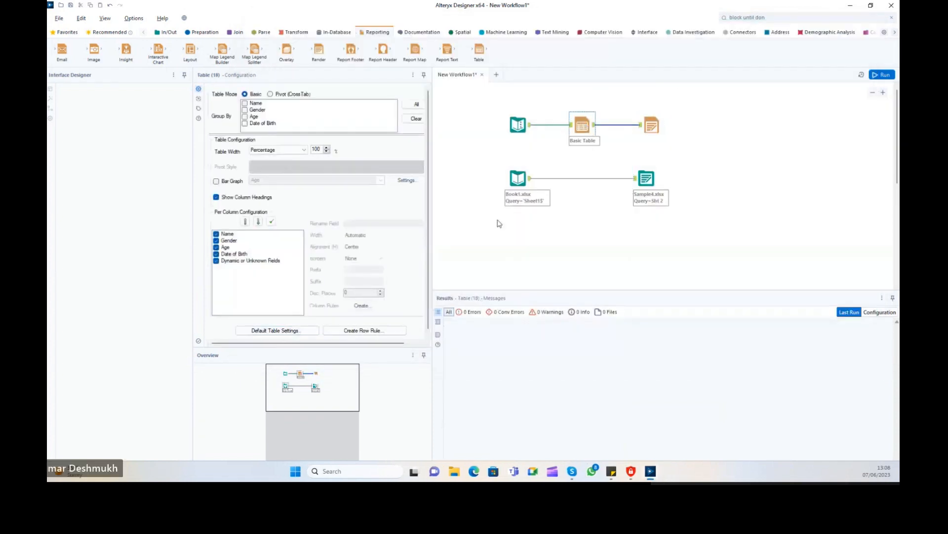
Review the default table background colour, keeping it white, and reopen the Sample7.xlsx output.
{"action": "left_click", "coordinate": [293, 332]}
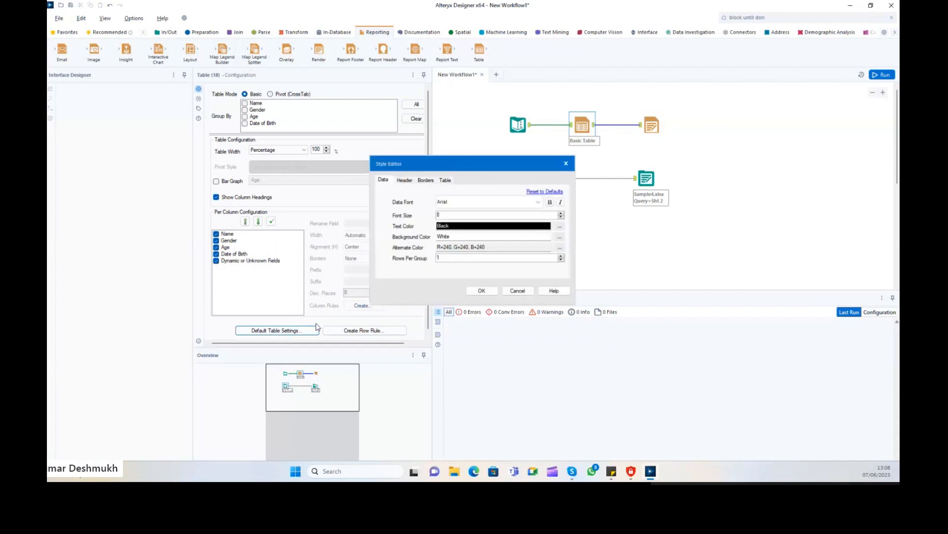
{"action": "left_click_drag", "start_coordinate": [469, 163], "coordinate": [490, 49]}
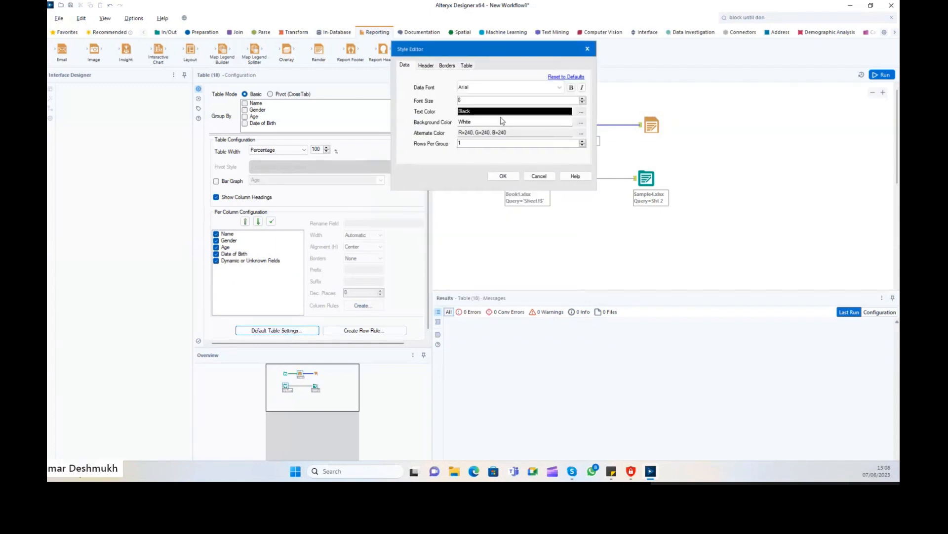
{"action": "double_click", "coordinate": [483, 122]}
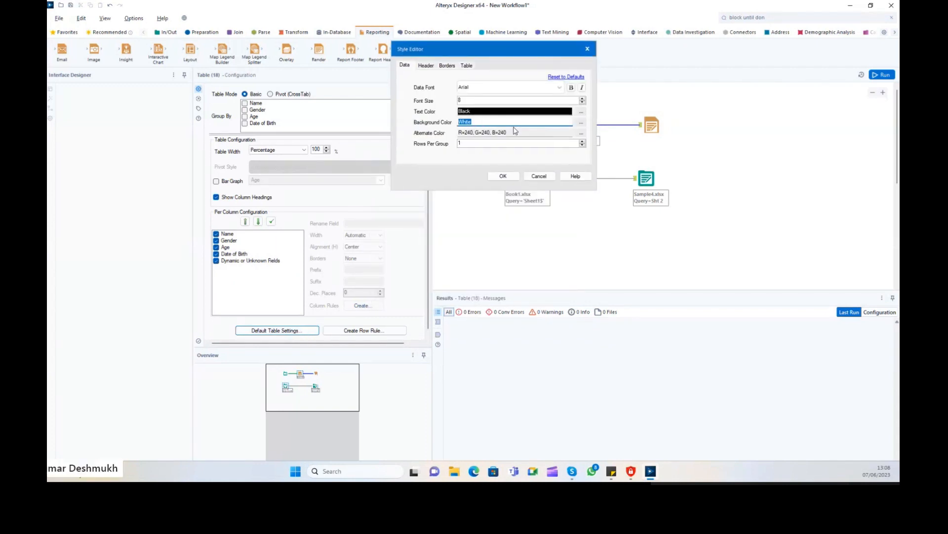
{"action": "left_click", "coordinate": [581, 123]}
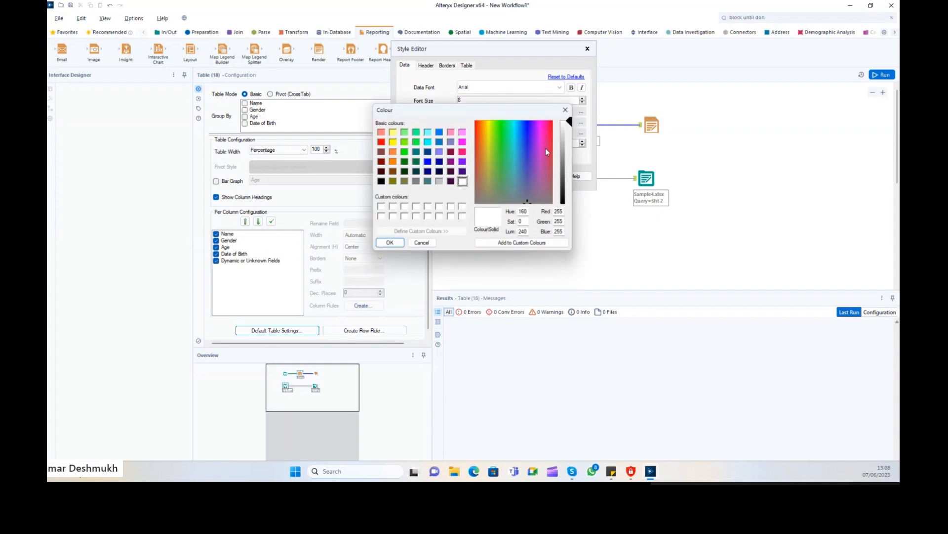
{"action": "left_click", "coordinate": [566, 110]}
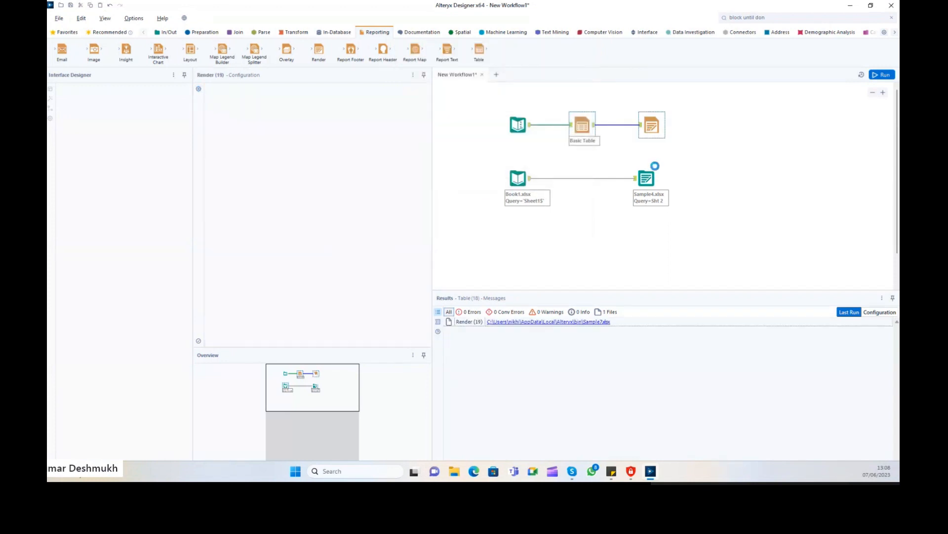
{"action": "left_click", "coordinate": [598, 322]}
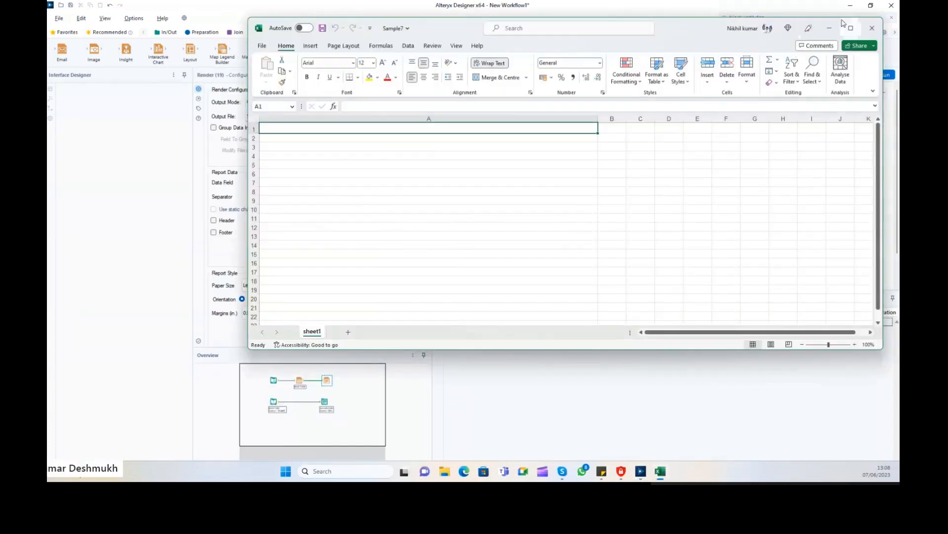
Reopen Sample7.xlsx, check the rows in cells A2 through A5, then minimise Excel.
{"action": "left_click", "coordinate": [870, 30]}
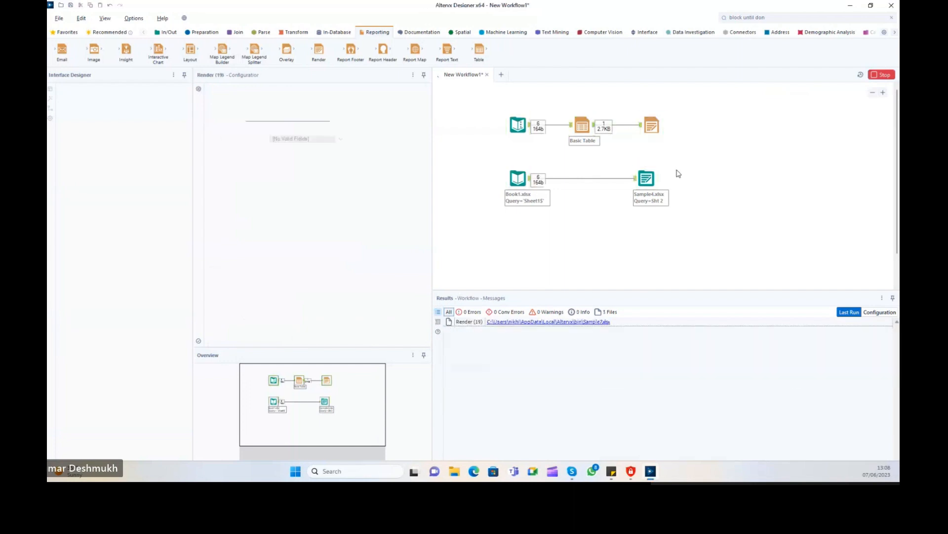
{"action": "left_click", "coordinate": [594, 322]}
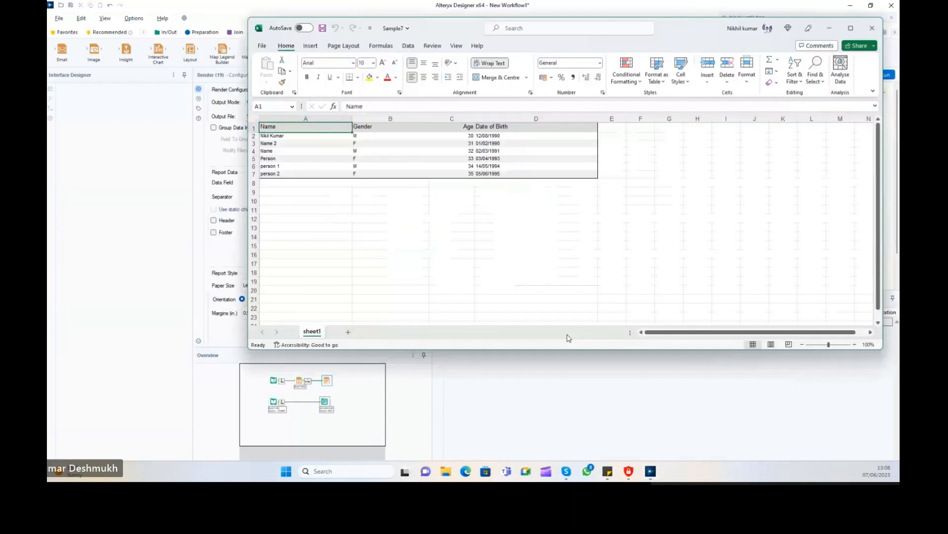
{"action": "left_click", "coordinate": [303, 142]}
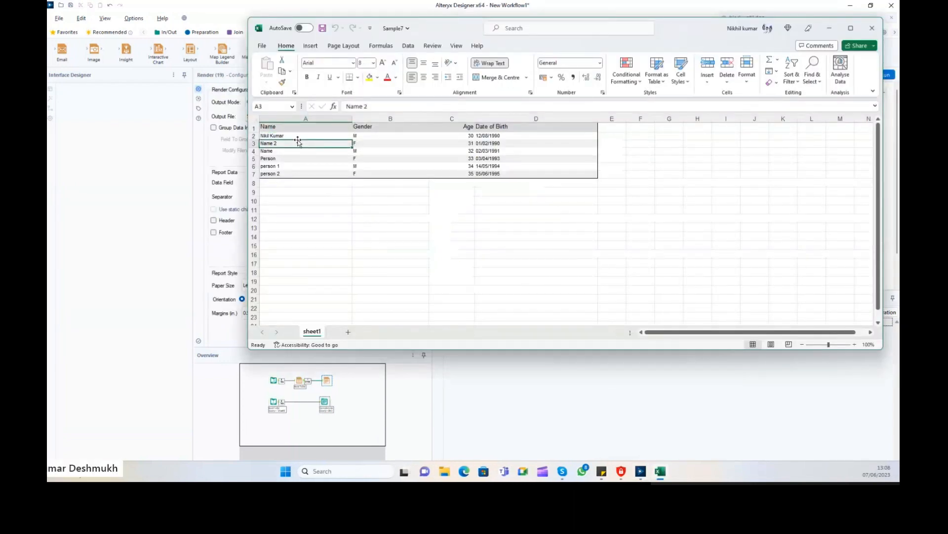
{"action": "scroll", "coordinate": [295, 137], "scroll_direction": "up", "scroll_amount": 1}
{"action": "scroll", "coordinate": [295, 138], "scroll_direction": "up", "scroll_amount": 2}
{"action": "left_click", "coordinate": [349, 146]}
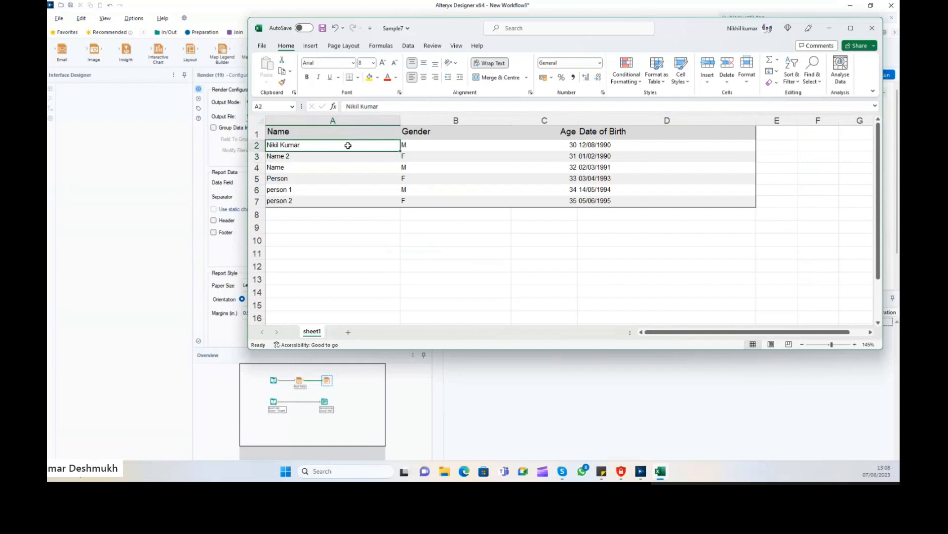
{"action": "left_click", "coordinate": [323, 157]}
{"action": "left_click_drag", "start_coordinate": [381, 157], "coordinate": [491, 148]}
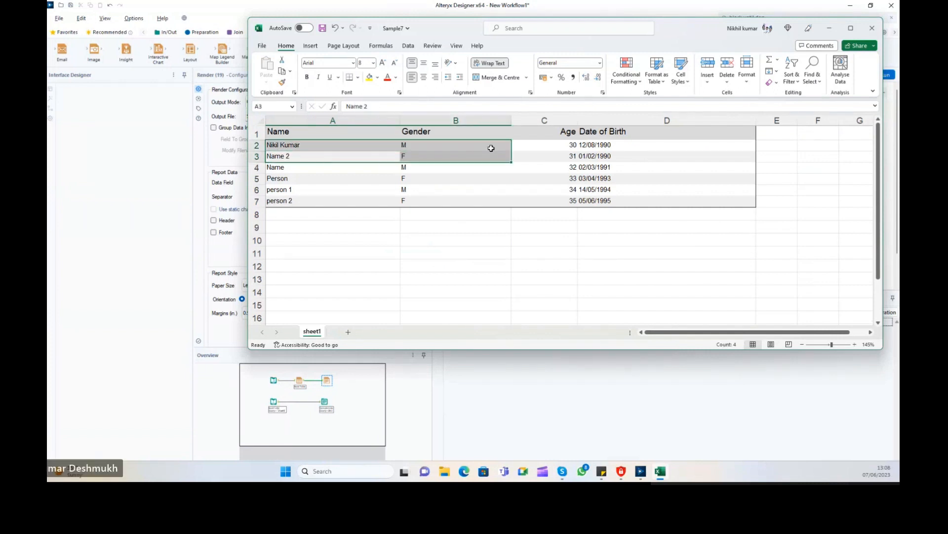
{"action": "left_click", "coordinate": [358, 162]}
{"action": "left_click", "coordinate": [349, 169]}
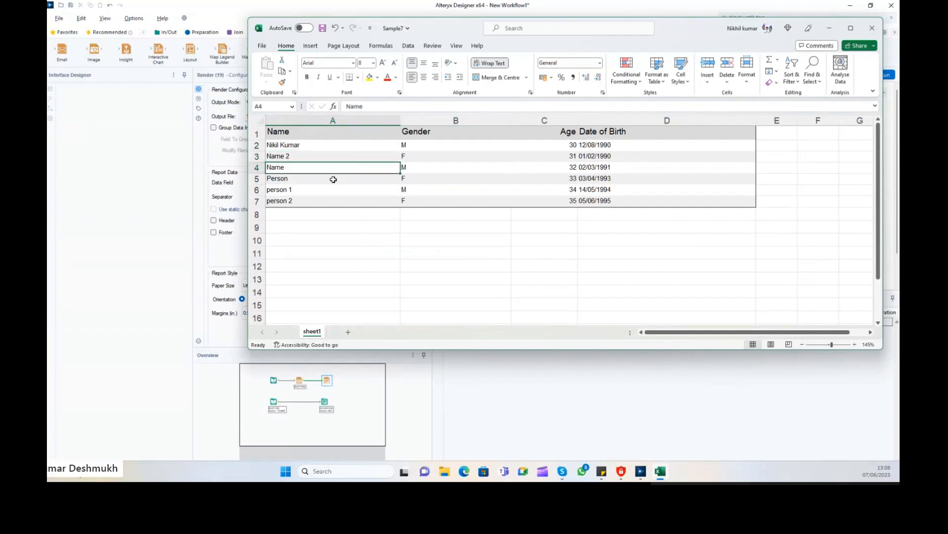
{"action": "left_click_drag", "start_coordinate": [333, 179], "coordinate": [478, 178]}
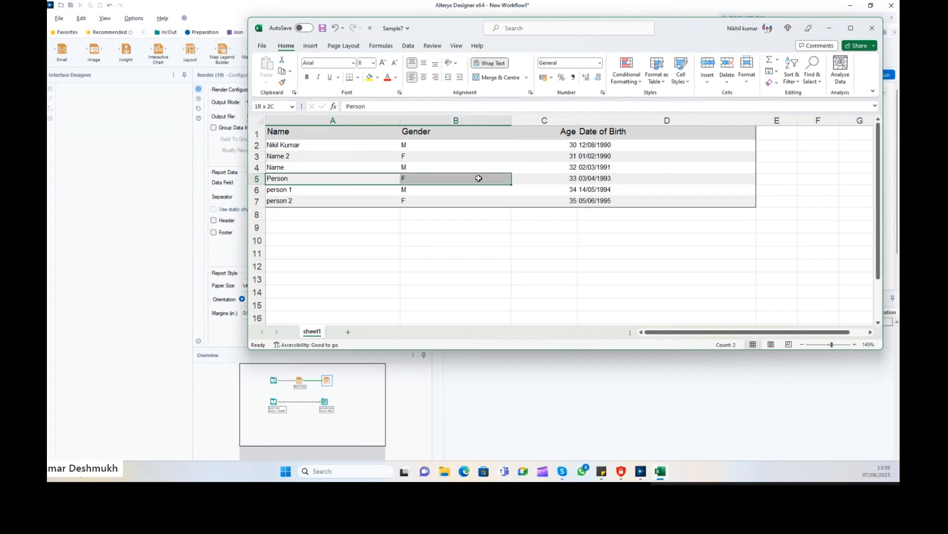
{"action": "left_click", "coordinate": [829, 29]}
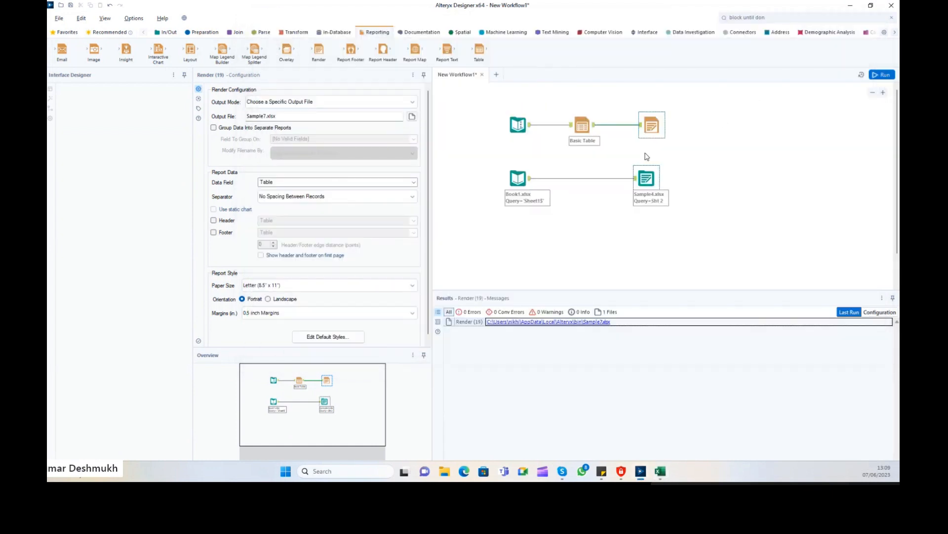
Set the Basic Table's default alternate row colour to white.
{"action": "left_click", "coordinate": [594, 130]}
{"action": "left_click", "coordinate": [297, 331]}
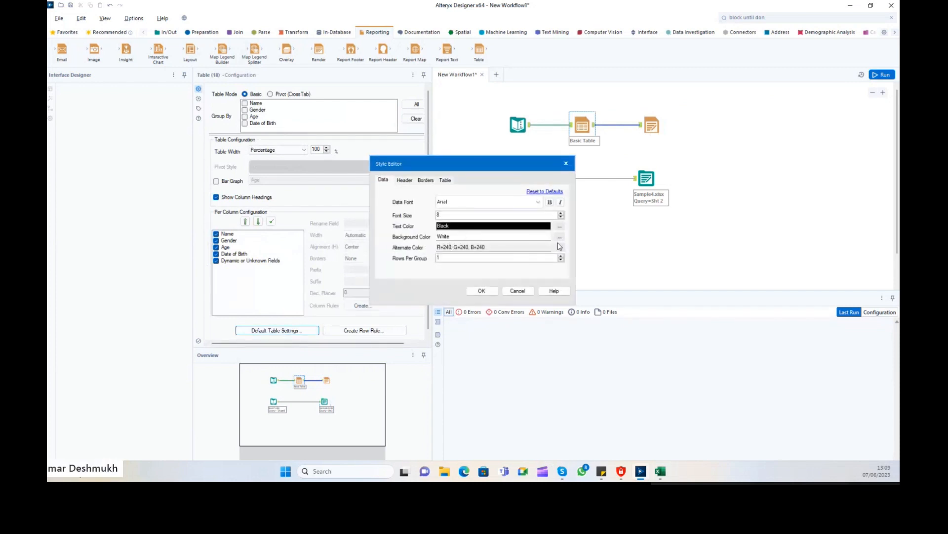
{"action": "left_click", "coordinate": [560, 246]}
{"action": "left_click", "coordinate": [463, 181]}
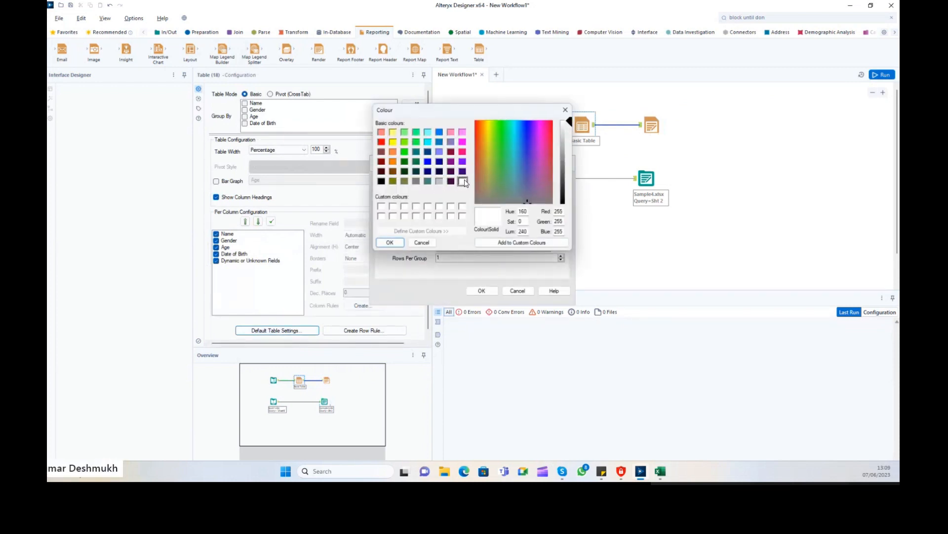
{"action": "left_click", "coordinate": [390, 243]}
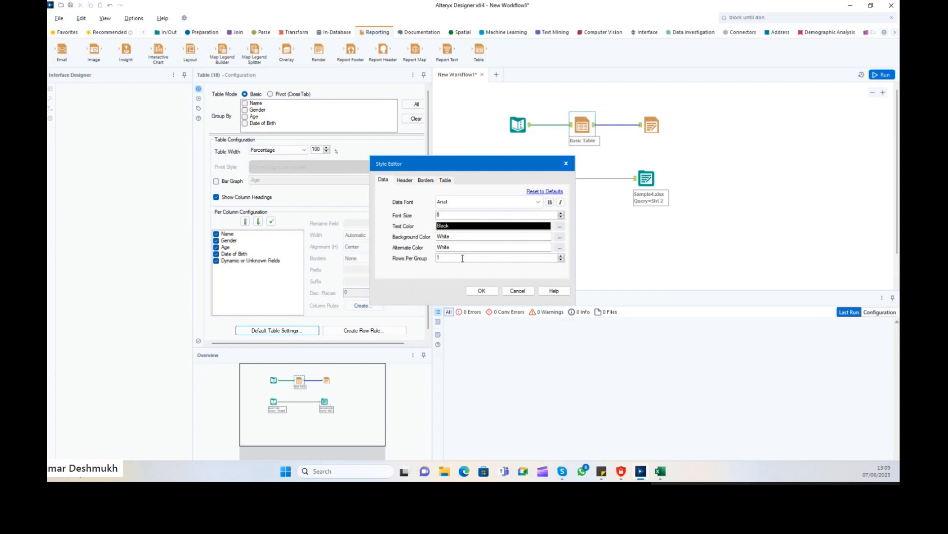
Style the header as Tahoma size 20, with white text on a dark blue background.
{"action": "left_click", "coordinate": [405, 180]}
{"action": "left_click", "coordinate": [470, 202]}
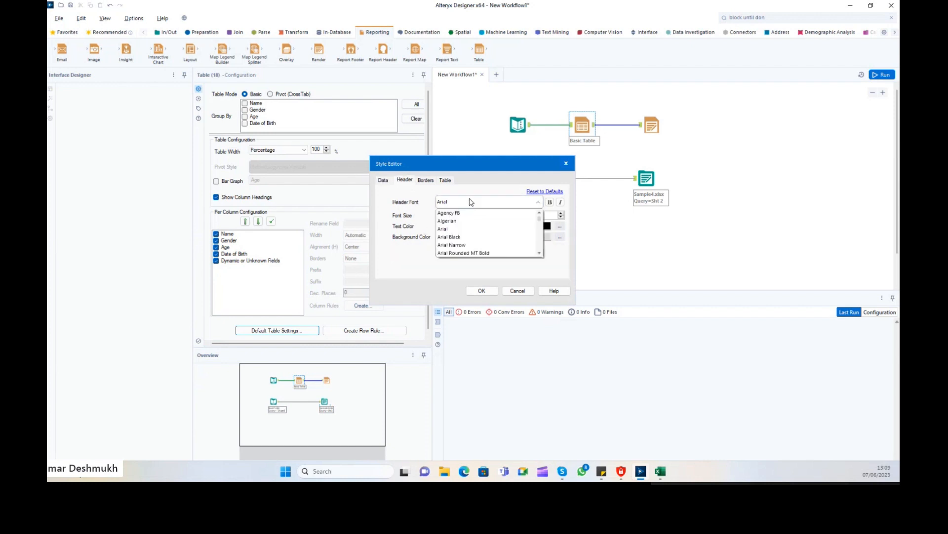
{"action": "key", "text": "t"}
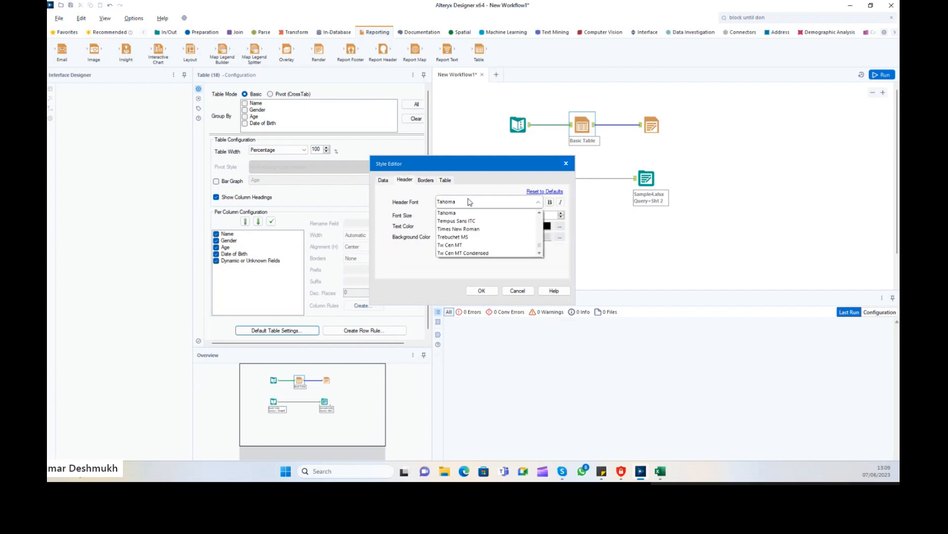
{"action": "left_click", "coordinate": [468, 201]}
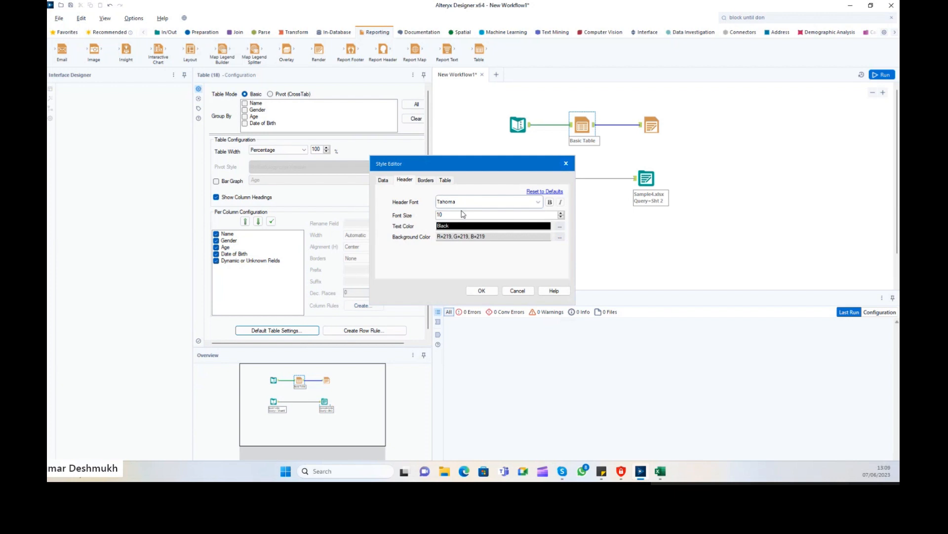
{"action": "key", "text": "Tab"}
{"action": "left_click", "coordinate": [560, 238]}
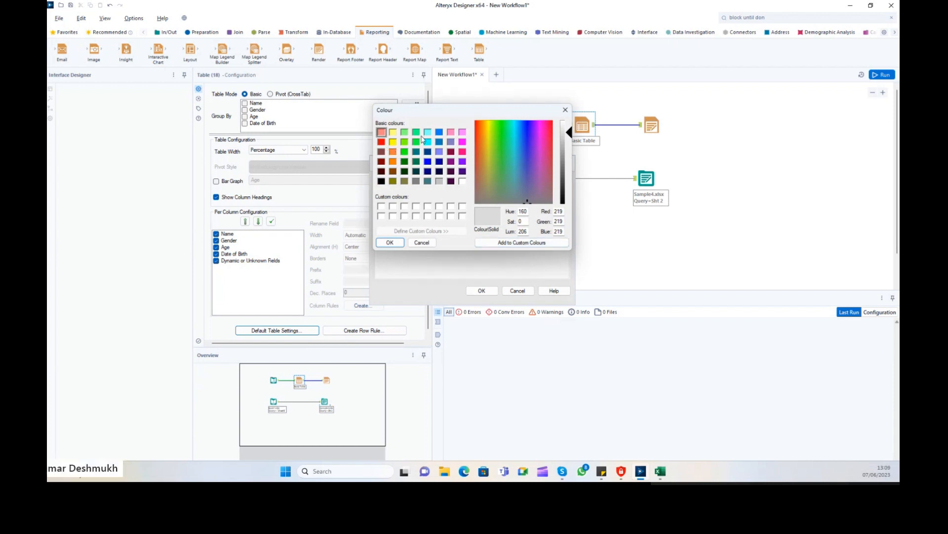
{"action": "left_click", "coordinate": [440, 162]}
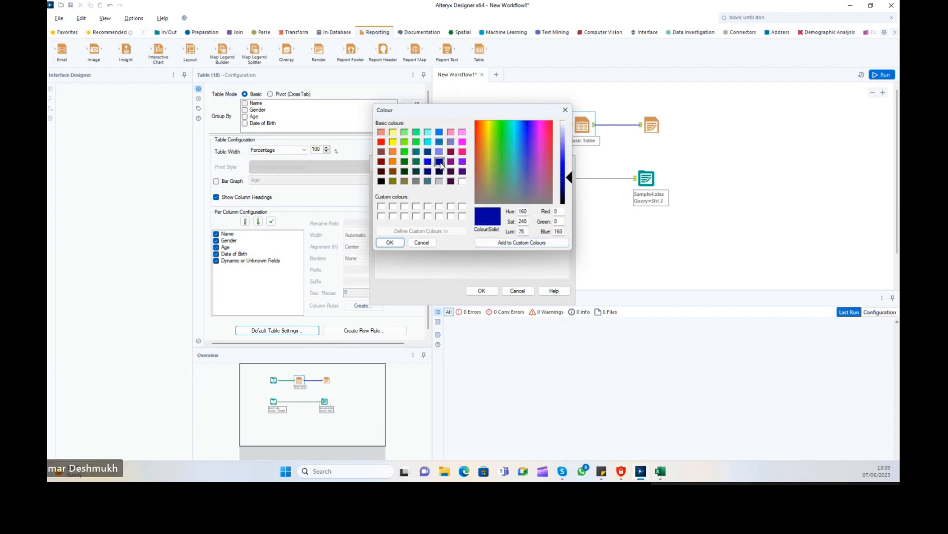
{"action": "left_click", "coordinate": [395, 242]}
{"action": "left_click", "coordinate": [556, 229]}
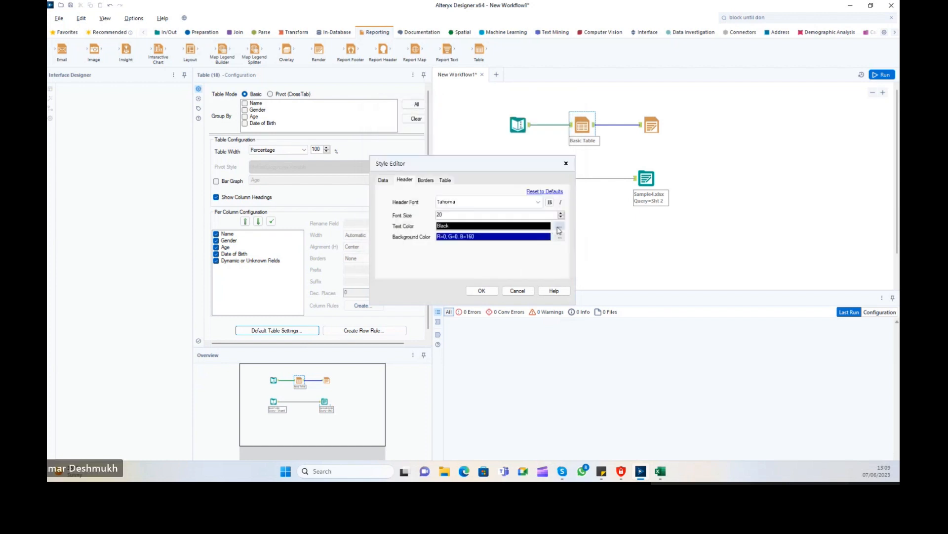
{"action": "left_click", "coordinate": [463, 180]}
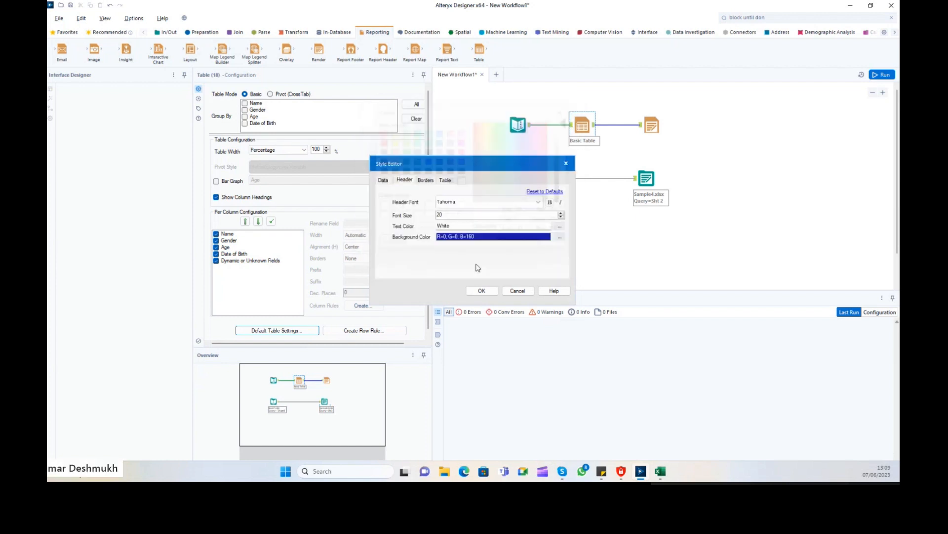
{"action": "left_click", "coordinate": [389, 242]}
Apply the new table style, then close the locked Sample7 workbook after the file-in-use error and rerun.
{"action": "left_click", "coordinate": [481, 291]}
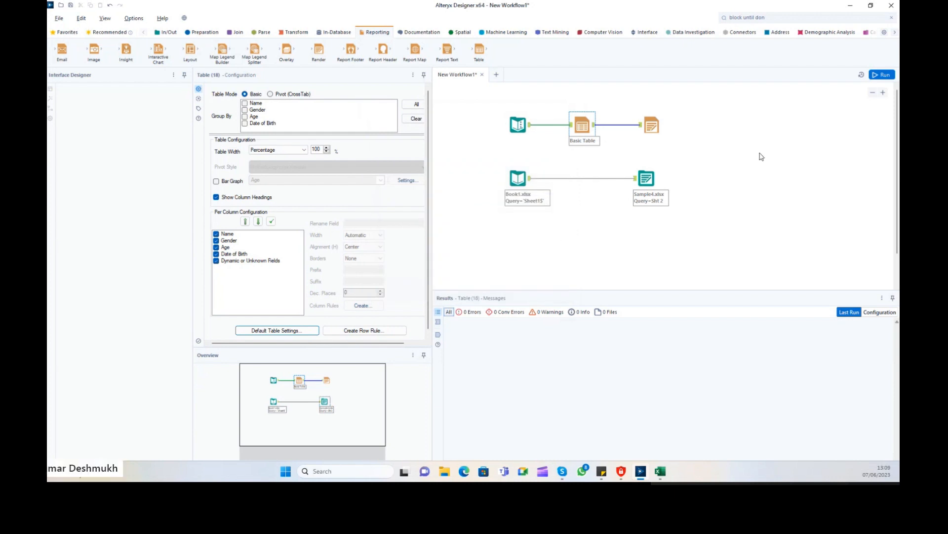
{"action": "left_click", "coordinate": [764, 150]}
{"action": "key", "text": "ctrl+r"}
{"action": "key", "text": "ctrl+r"}
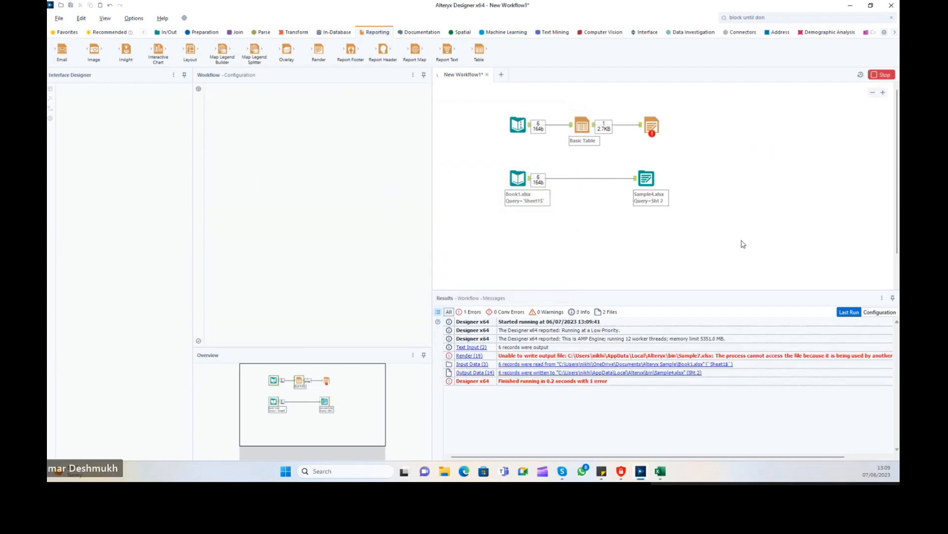
{"action": "left_click", "coordinate": [675, 356]}
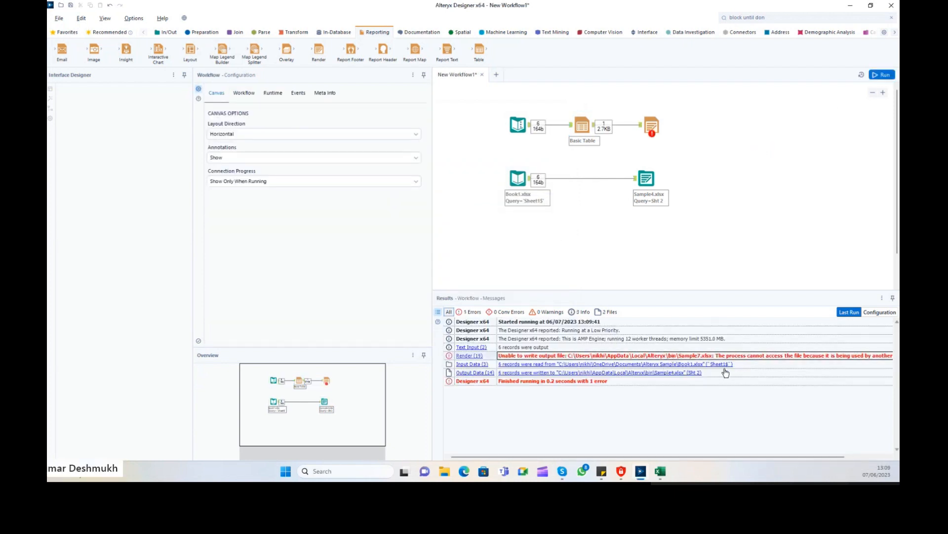
{"action": "left_click", "coordinate": [660, 471]}
{"action": "left_click", "coordinate": [870, 28]}
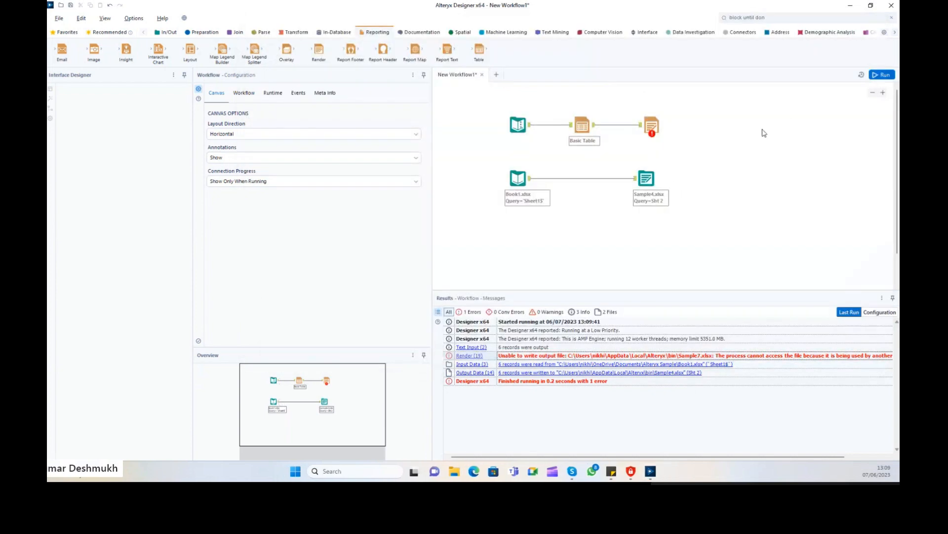
{"action": "key", "text": "ctrl+r"}
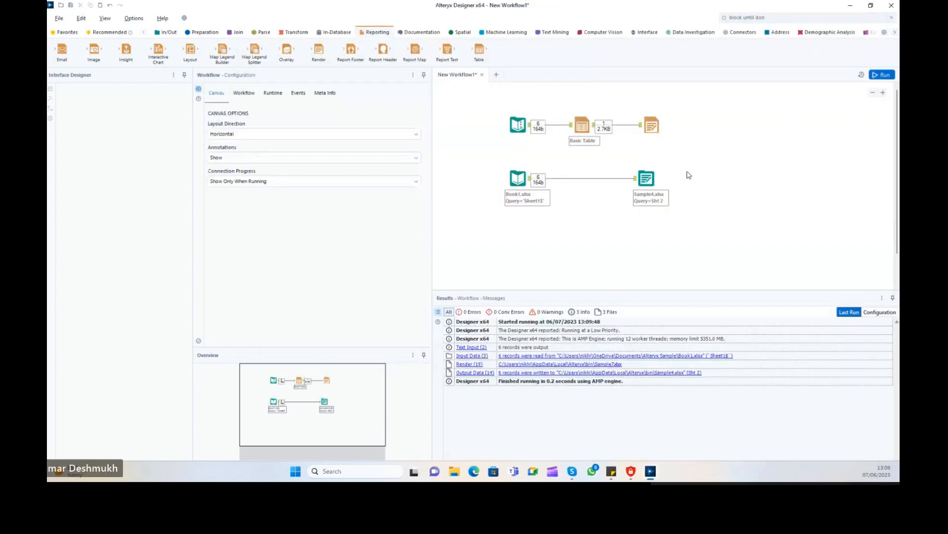
Open the freshly rendered Sample7.xlsx, check the A1:D7 table, close it, and reselect Basic Table.
{"action": "left_click", "coordinate": [652, 125]}
{"action": "left_click", "coordinate": [578, 322]}
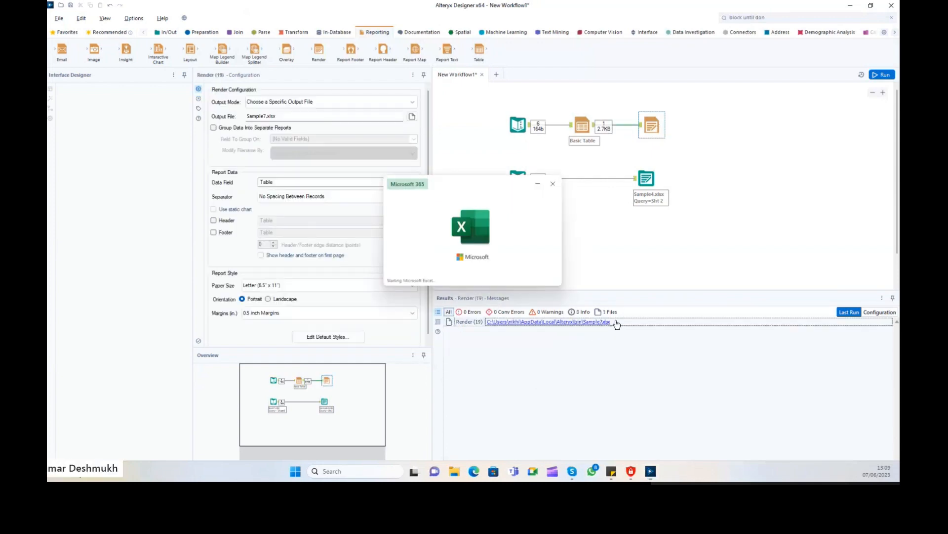
{"action": "left_click_drag", "start_coordinate": [282, 131], "coordinate": [541, 183]}
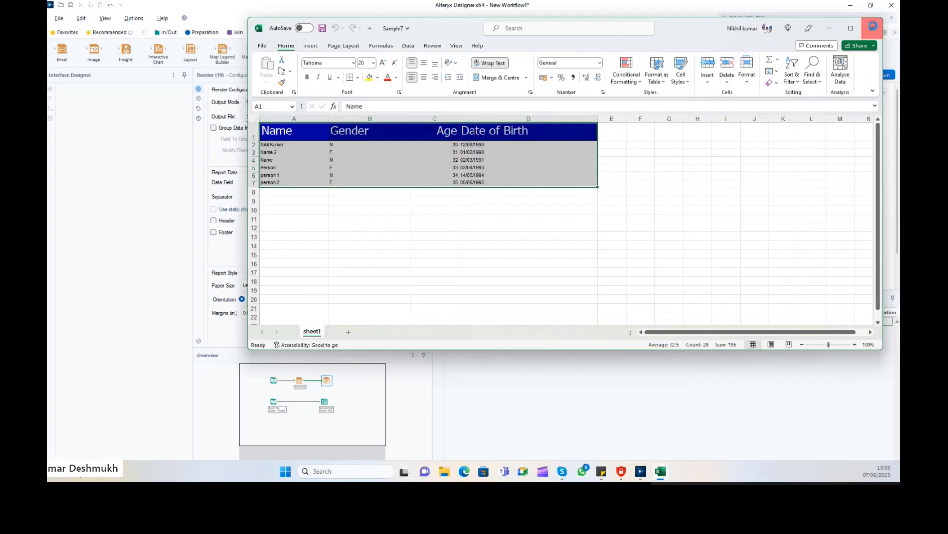
{"action": "left_click", "coordinate": [872, 28]}
{"action": "left_click", "coordinate": [581, 126]}
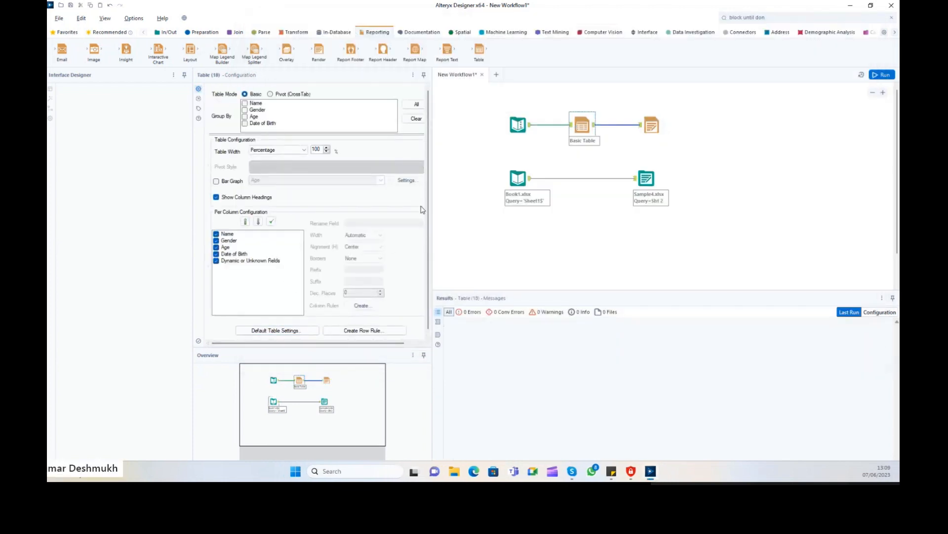
Step through the per-column settings and exclude the Name column from the Basic Table.
{"action": "left_click", "coordinate": [236, 232]}
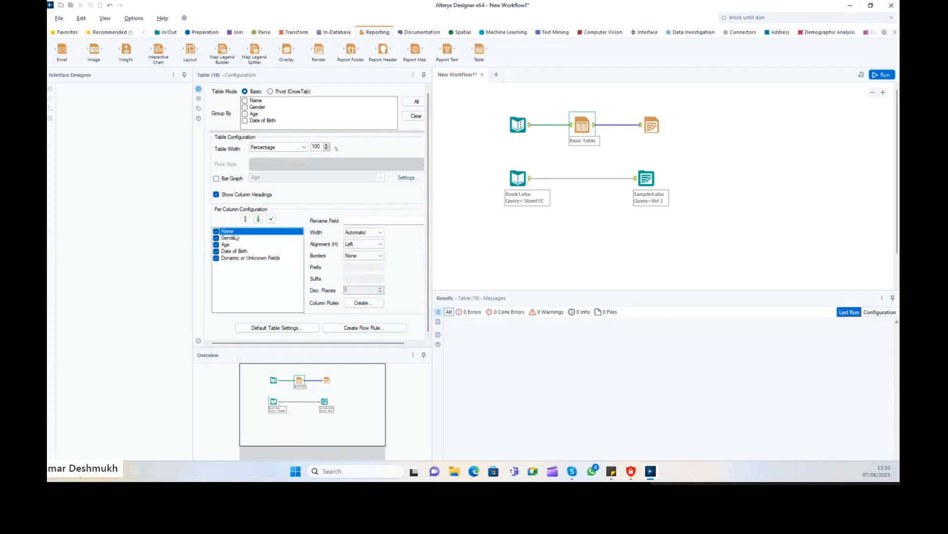
{"action": "key", "text": "Down"}
{"action": "key", "text": "Down"}
{"action": "key", "text": "Down"}
{"action": "key", "text": "Down"}
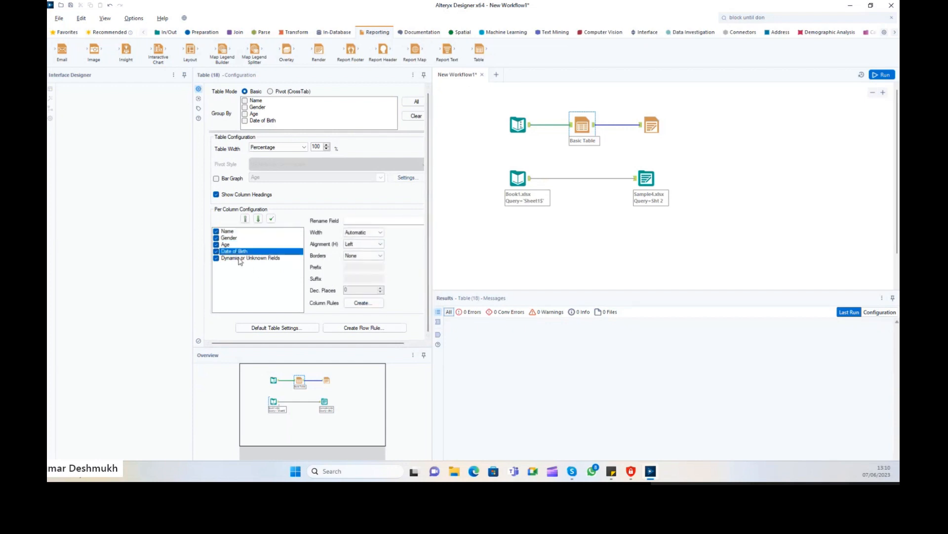
{"action": "left_click", "coordinate": [237, 232]}
{"action": "left_click", "coordinate": [233, 233]}
{"action": "left_click", "coordinate": [231, 238]}
{"action": "left_click", "coordinate": [226, 244]}
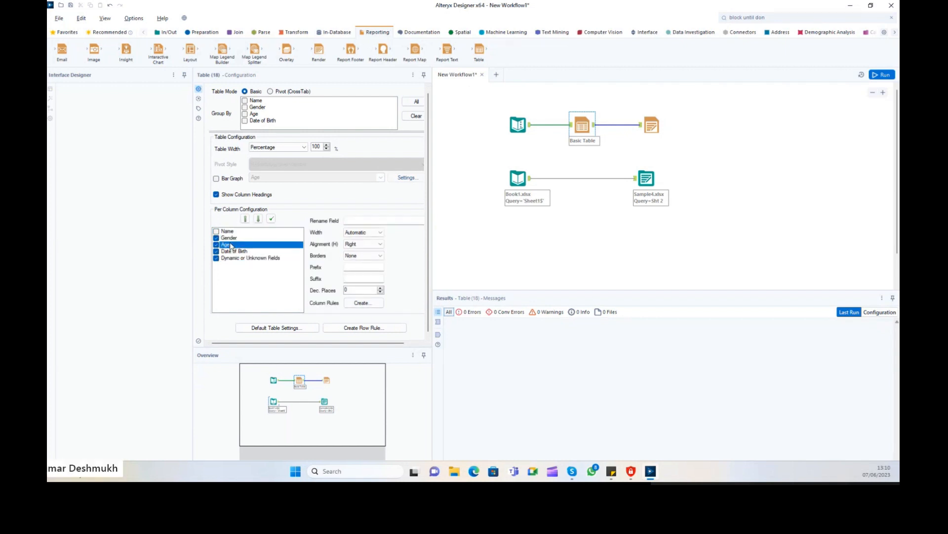
{"action": "left_click", "coordinate": [226, 233]}
{"action": "left_click", "coordinate": [216, 232]}
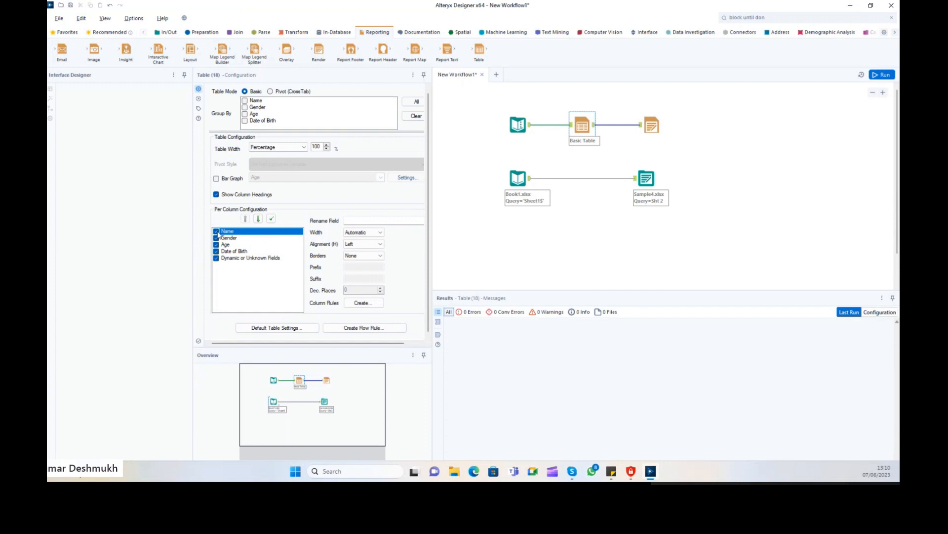
{"action": "left_click", "coordinate": [216, 232]}
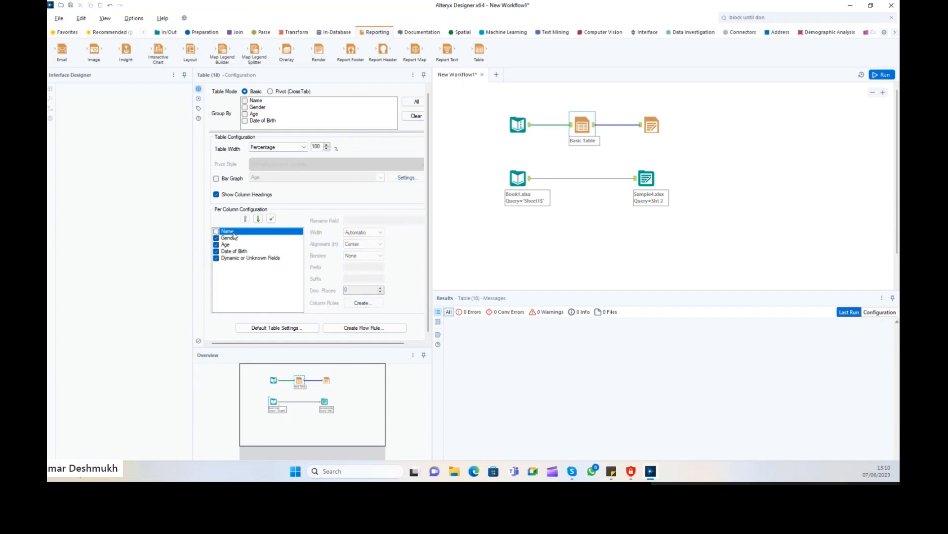
{"action": "left_click", "coordinate": [217, 232]}
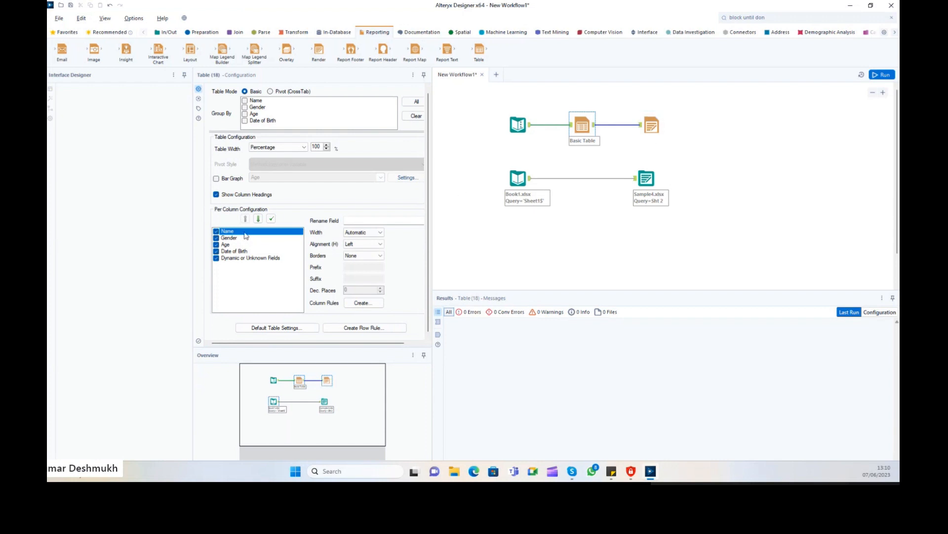
{"action": "left_click", "coordinate": [215, 232]}
{"action": "left_click", "coordinate": [218, 232]}
{"action": "left_click", "coordinate": [217, 231]}
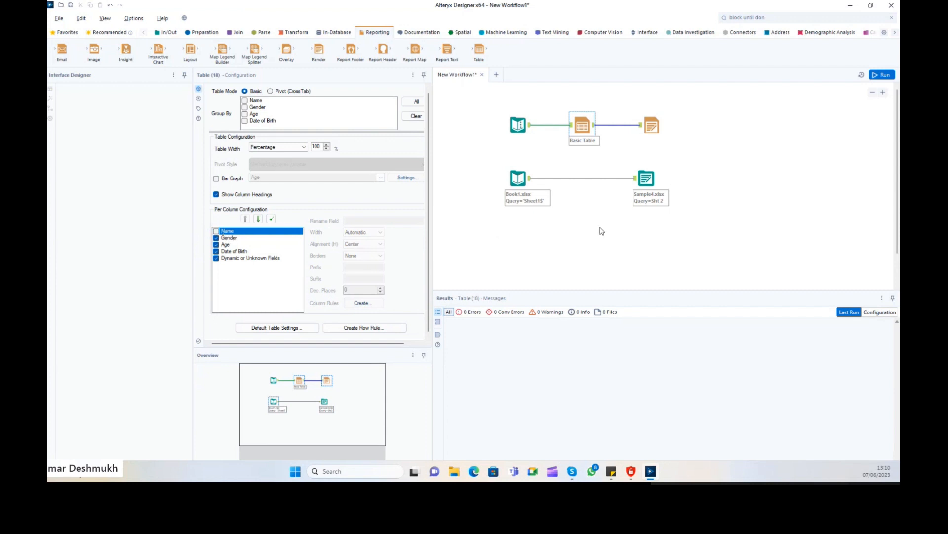
Rerun and check the Sample7.xlsx output without the Name column.
{"action": "left_click", "coordinate": [881, 74]}
{"action": "left_click", "coordinate": [881, 75]}
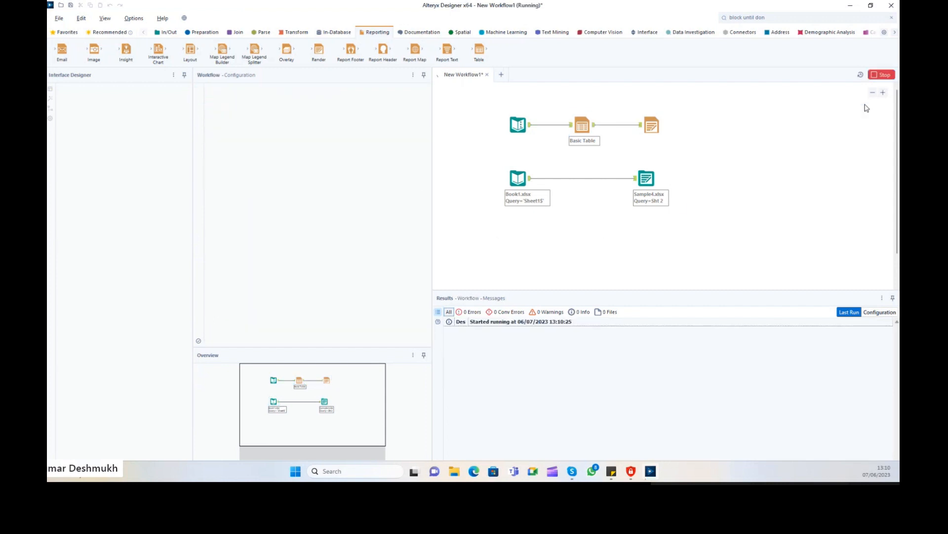
{"action": "left_click", "coordinate": [652, 125]}
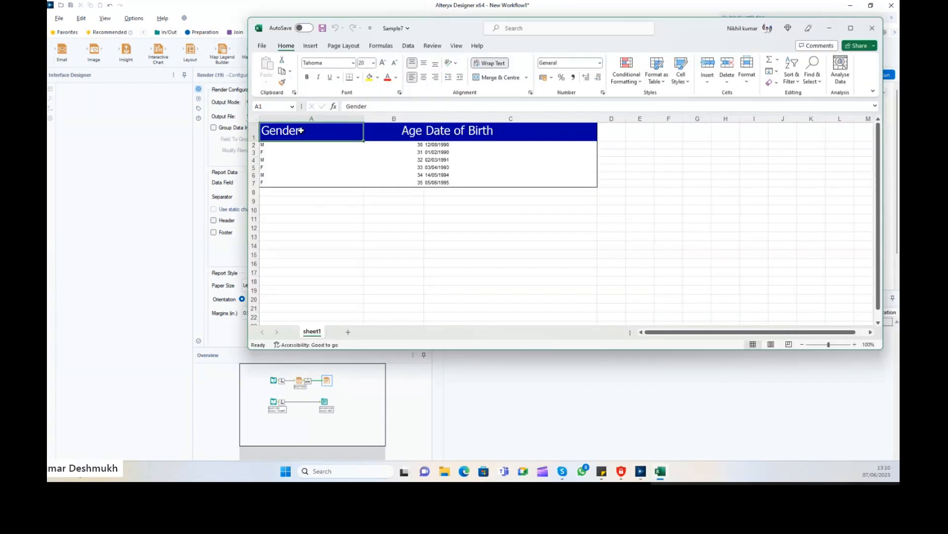
{"action": "left_click", "coordinate": [558, 144]}
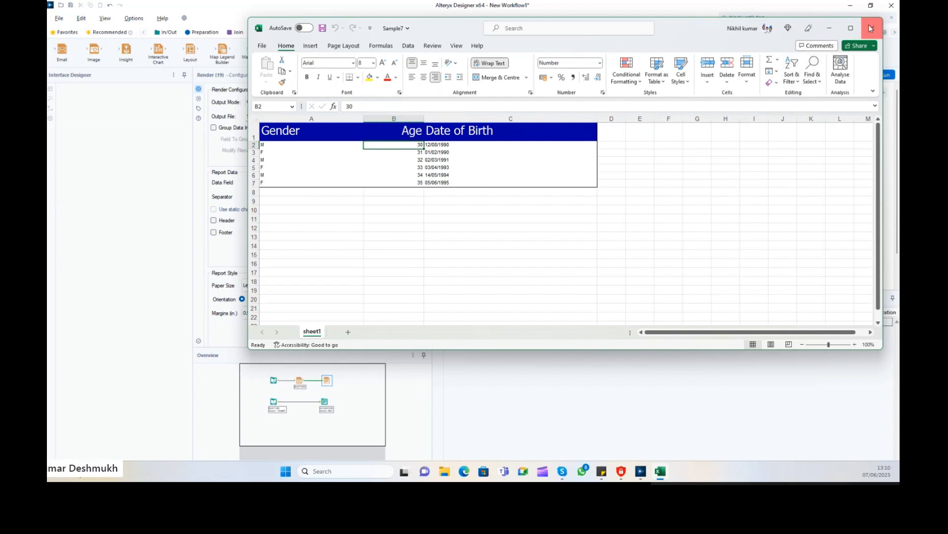
{"action": "left_click", "coordinate": [872, 28]}
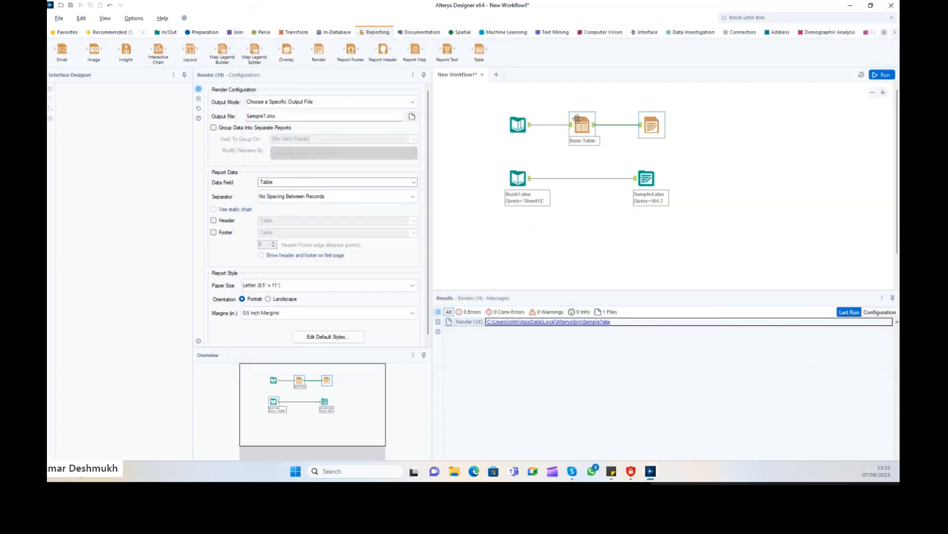
Also exclude Gender and Dynamic fields, rerun, and check the Age and Date of Birth only Sample7 render.
{"action": "left_click", "coordinate": [582, 125]}
{"action": "left_click", "coordinate": [216, 241]}
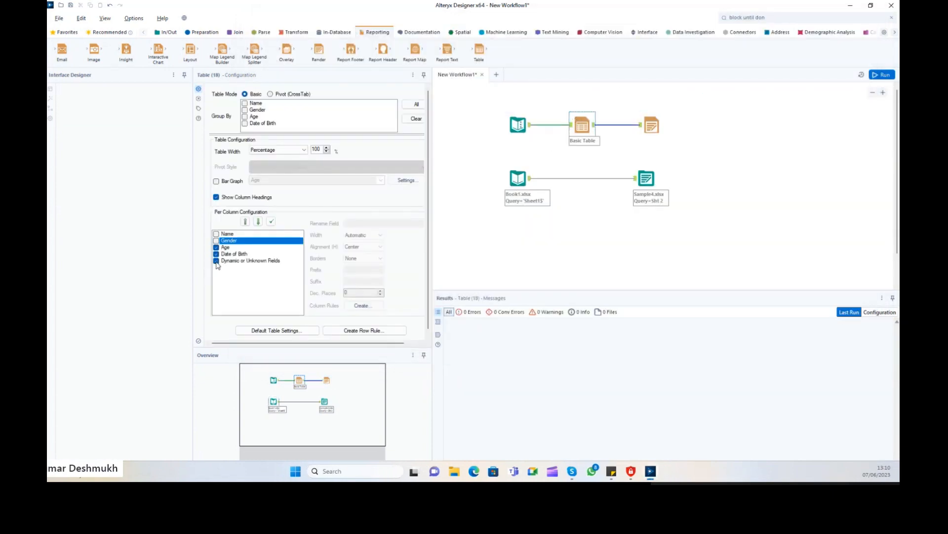
{"action": "left_click", "coordinate": [216, 261]}
{"action": "left_click", "coordinate": [775, 126]}
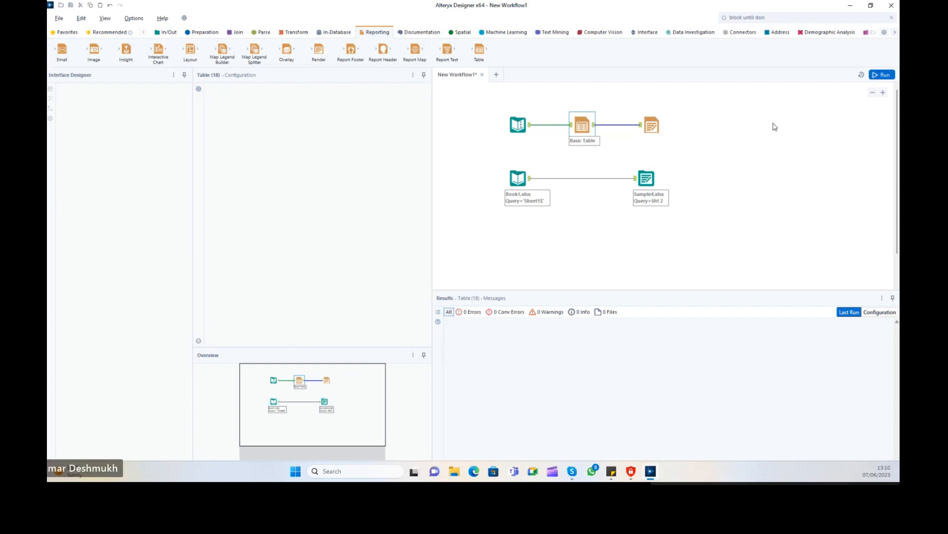
{"action": "left_click", "coordinate": [652, 127]}
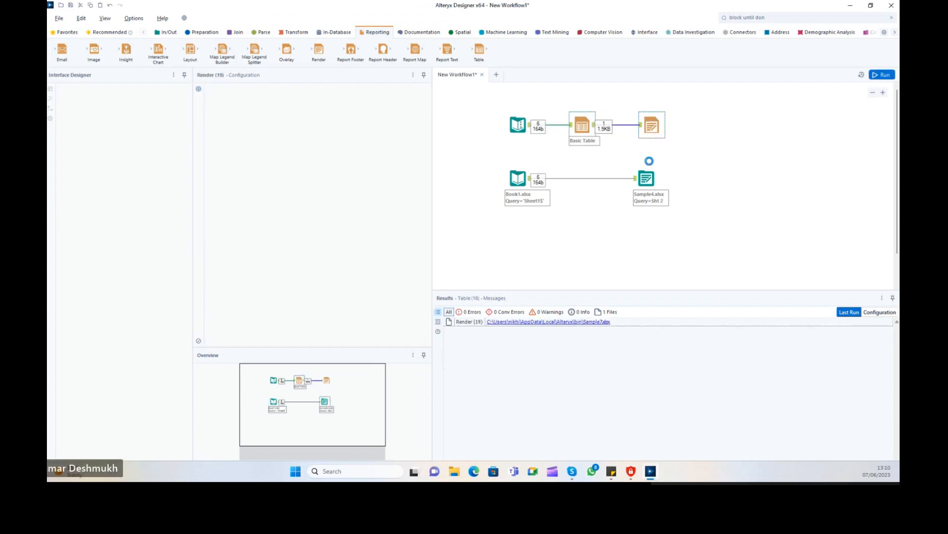
{"action": "left_click", "coordinate": [596, 322]}
{"action": "left_click_drag", "start_coordinate": [307, 133], "coordinate": [441, 137]}
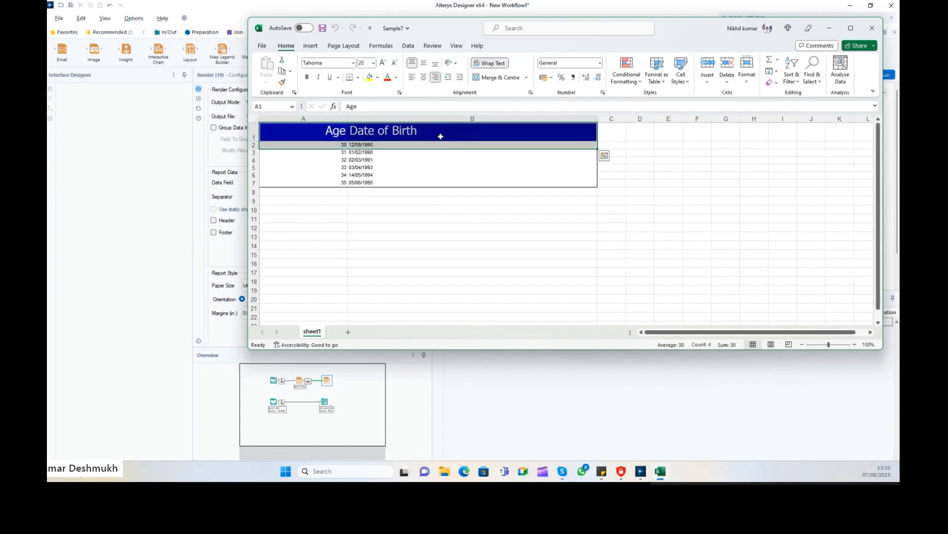
{"action": "left_click", "coordinate": [872, 28]}
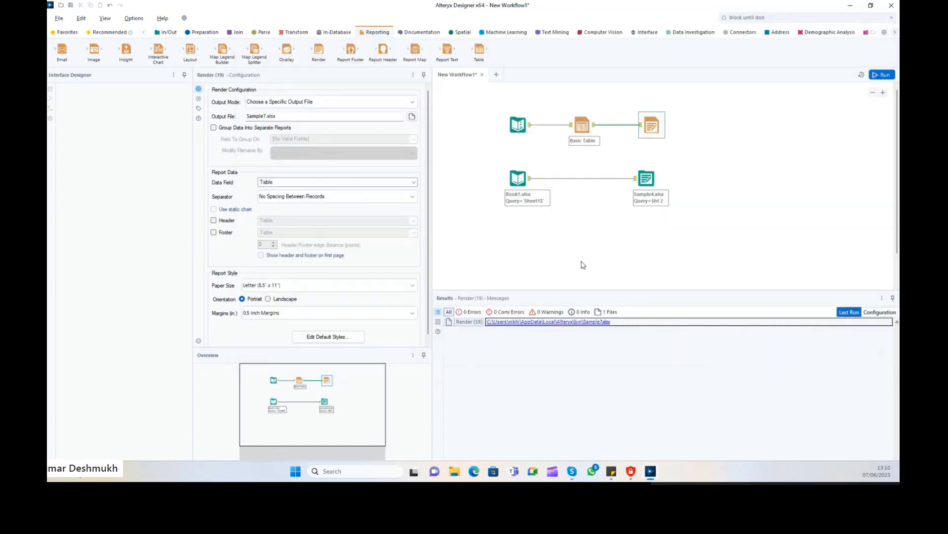
Include the Gender and Name columns in the Basic Table again.
{"action": "left_click", "coordinate": [582, 126]}
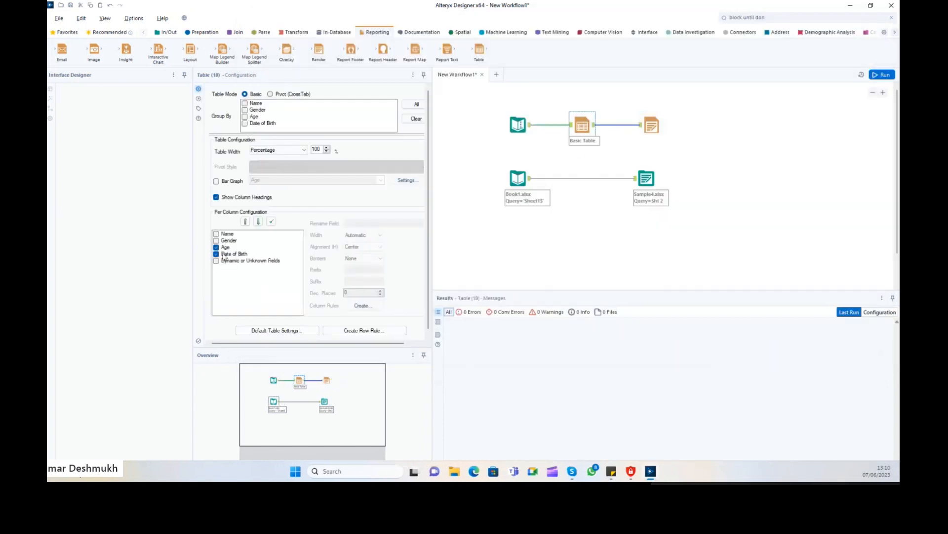
{"action": "left_click", "coordinate": [218, 241]}
{"action": "left_click", "coordinate": [216, 234]}
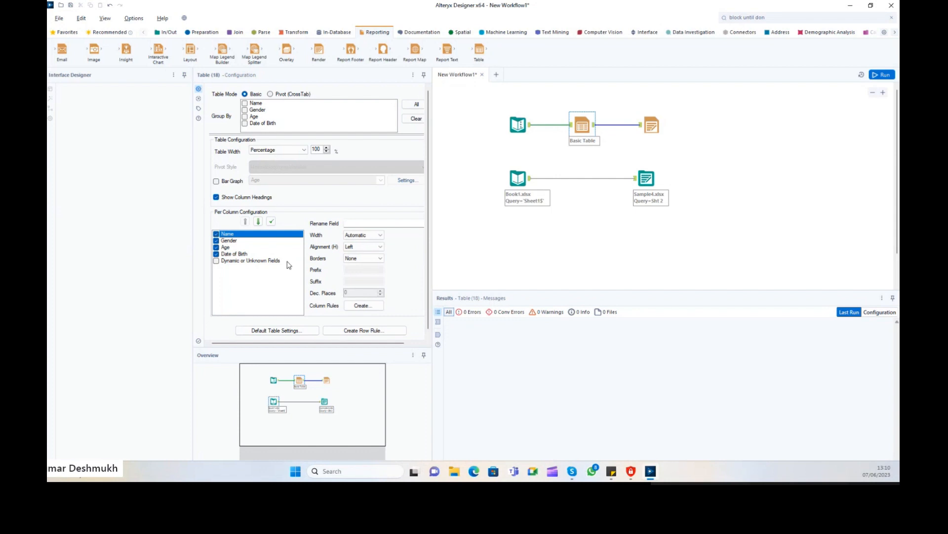
Create a header-only Name column rule with a light blue background and a text colour.
{"action": "left_click", "coordinate": [361, 306]}
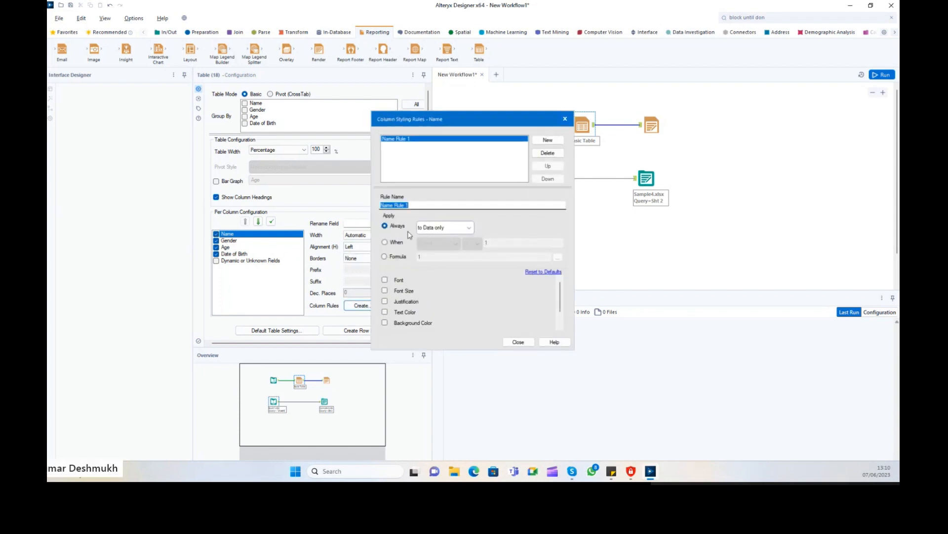
{"action": "left_click", "coordinate": [442, 228]}
{"action": "left_click", "coordinate": [447, 247]}
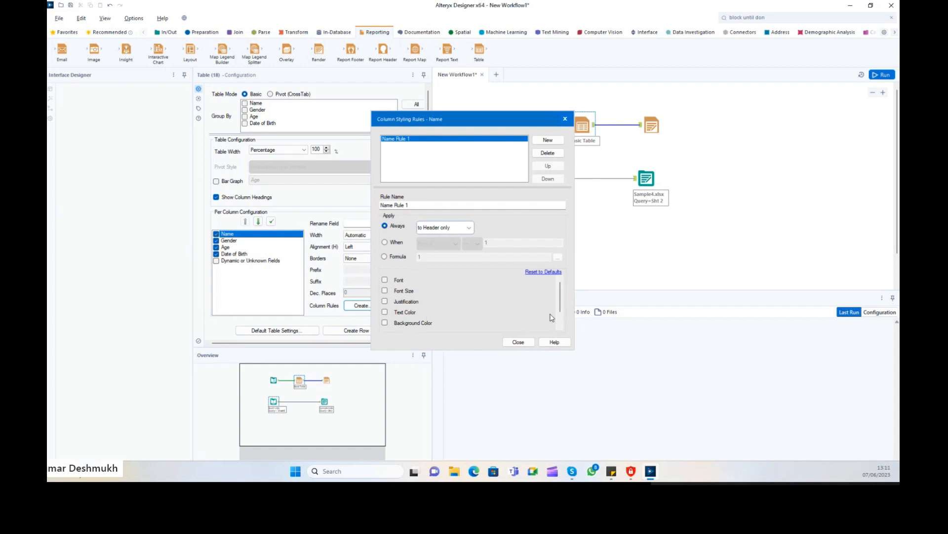
{"action": "left_click", "coordinate": [401, 324]}
{"action": "scroll", "coordinate": [549, 303], "scroll_direction": "down", "scroll_amount": 1}
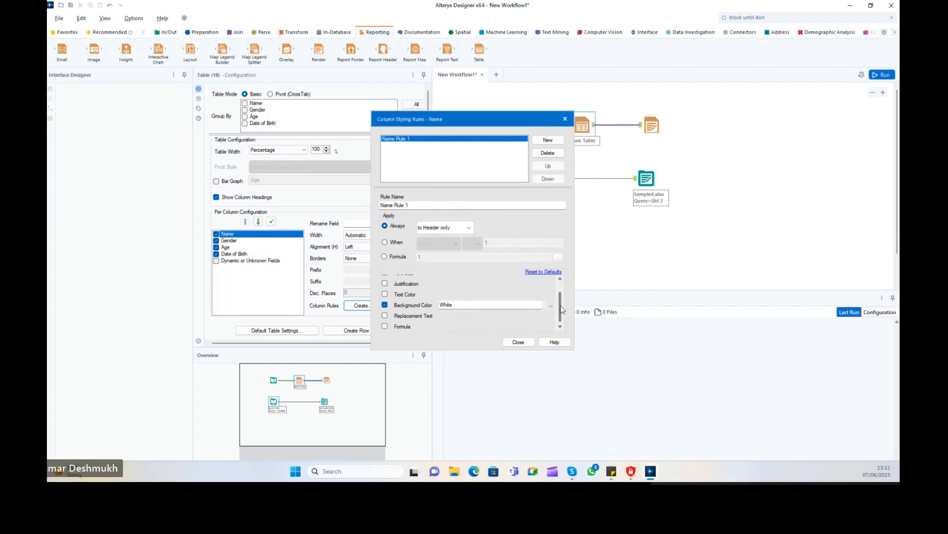
{"action": "left_click", "coordinate": [529, 303]}
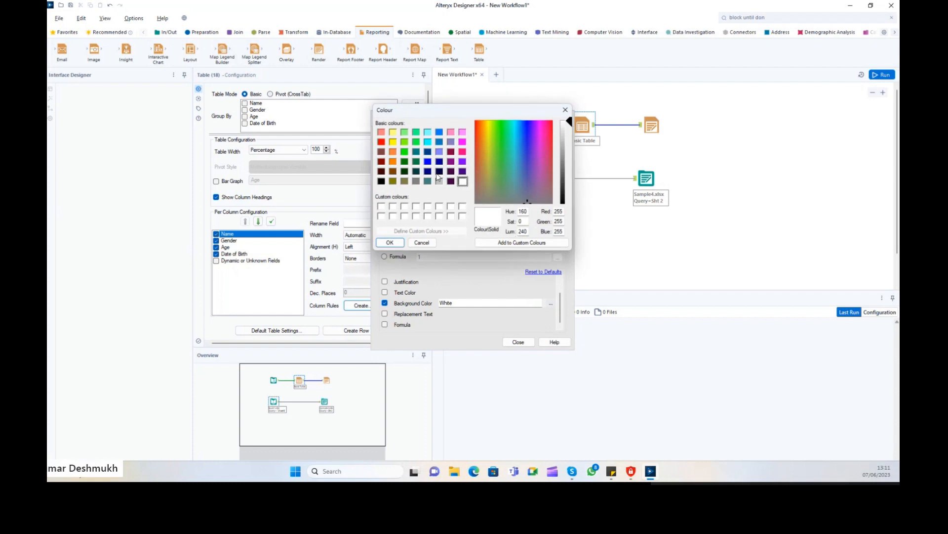
{"action": "left_click", "coordinate": [439, 152]}
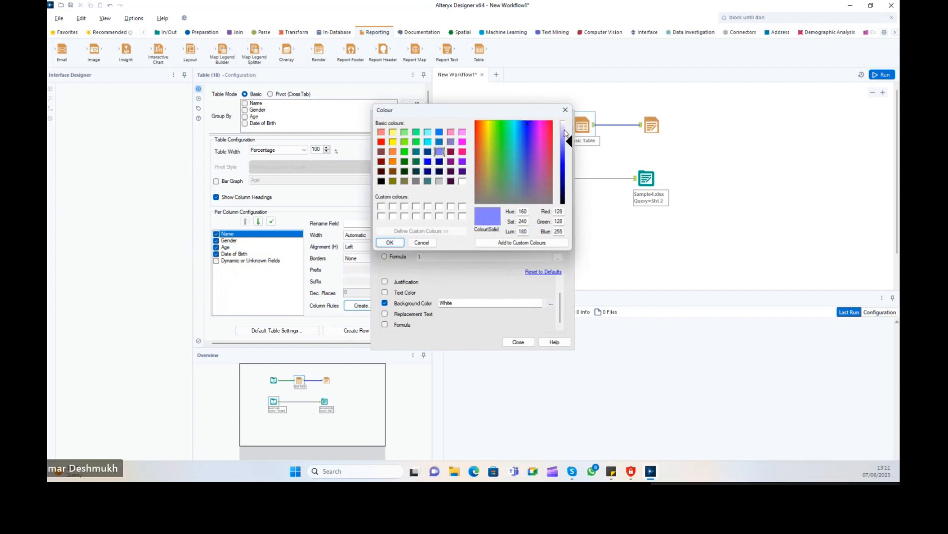
{"action": "left_click", "coordinate": [564, 130]}
{"action": "left_click", "coordinate": [391, 242]}
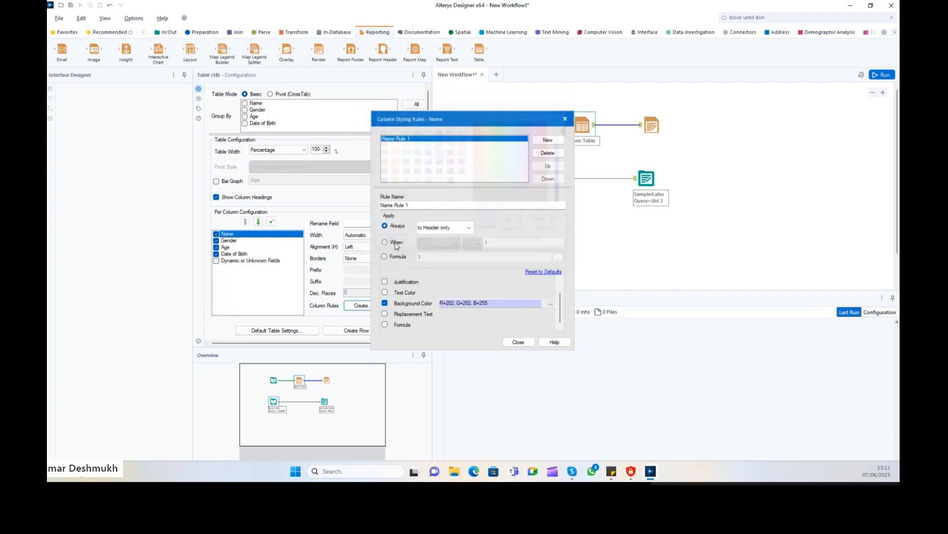
{"action": "left_click", "coordinate": [384, 293]}
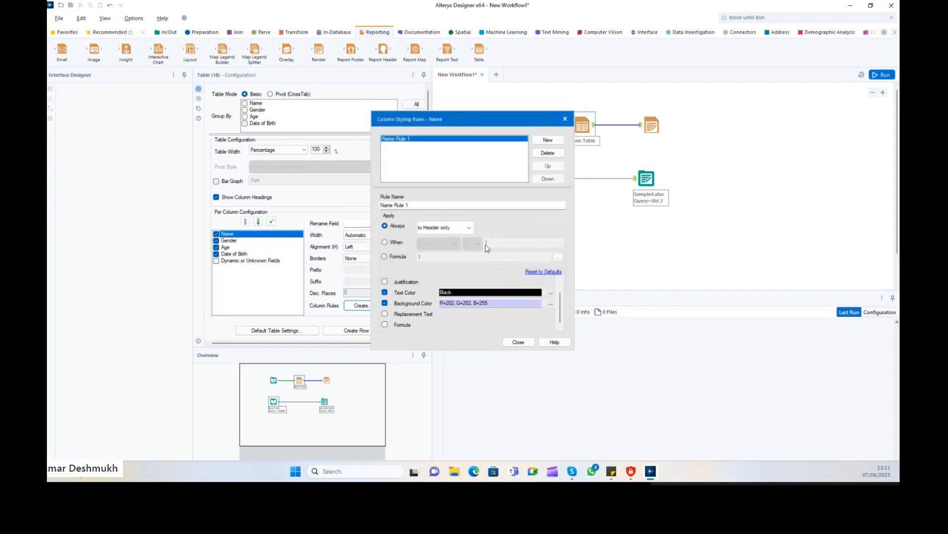
{"action": "left_click", "coordinate": [519, 342]}
Make the rule conditional so it applies when Name equals the chosen person's name.
{"action": "left_click", "coordinate": [364, 305]}
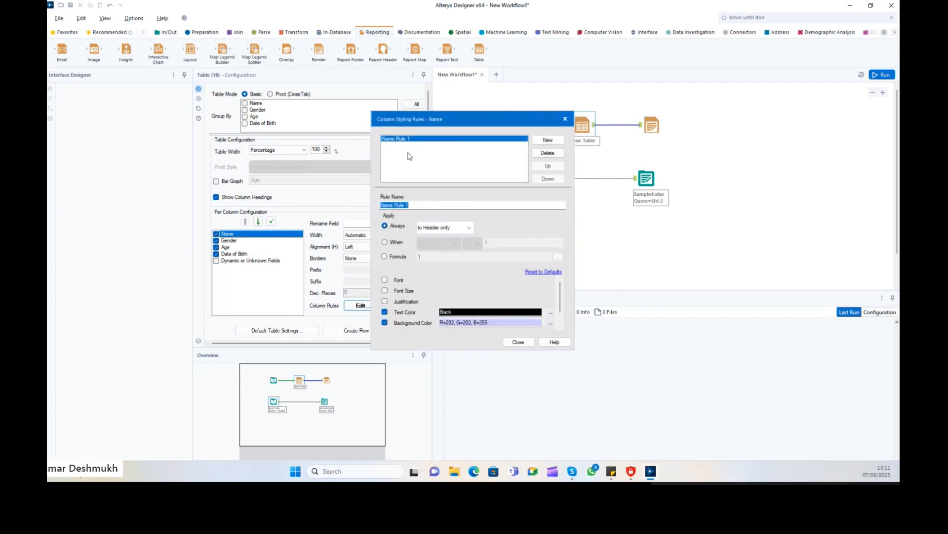
{"action": "left_click", "coordinate": [398, 244]}
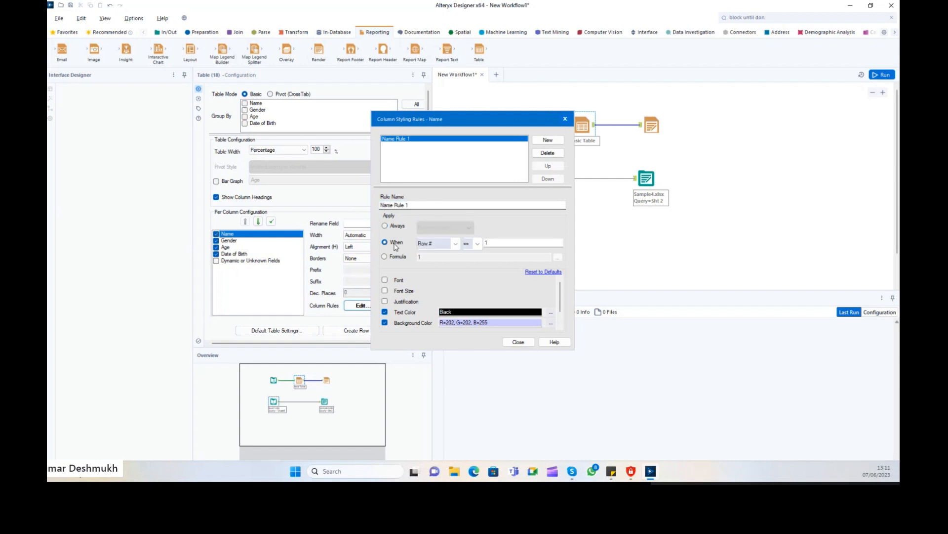
{"action": "left_click", "coordinate": [454, 243]}
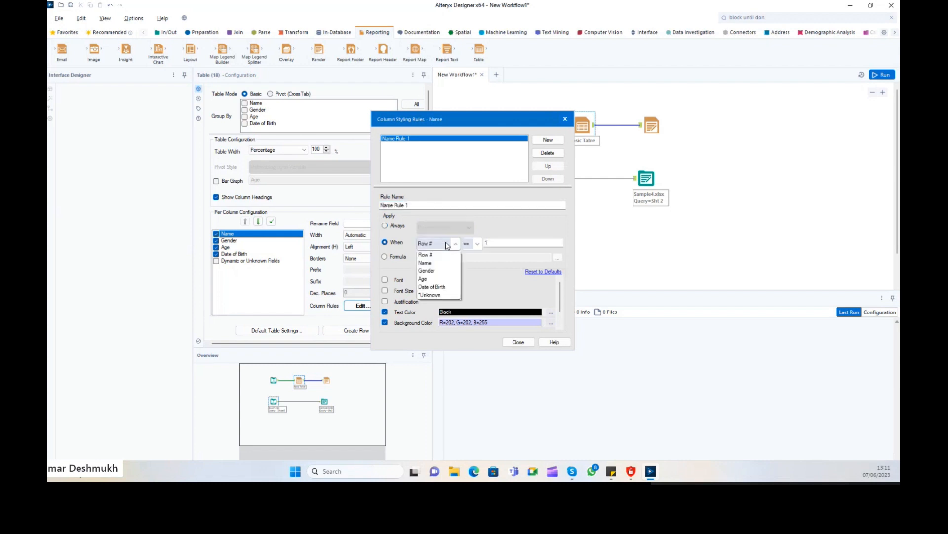
{"action": "left_click", "coordinate": [426, 263]}
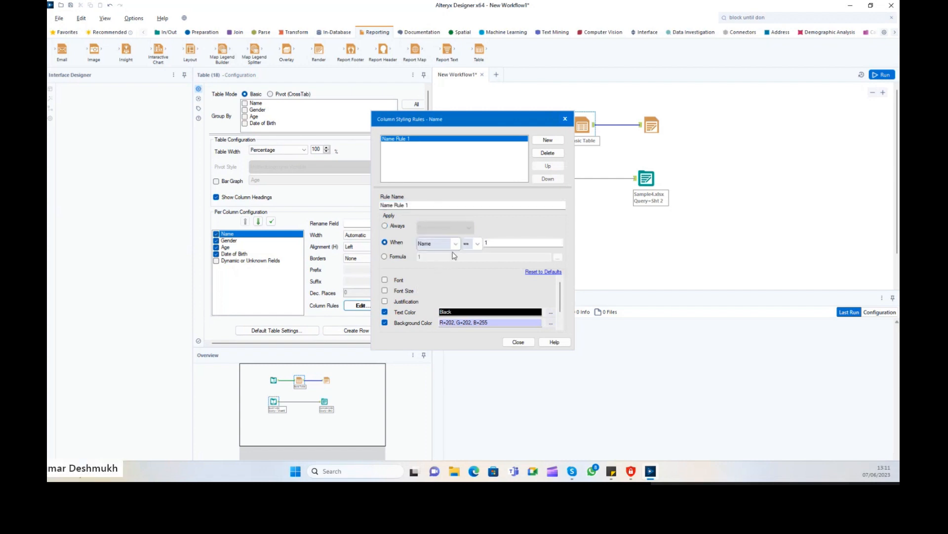
{"action": "left_click", "coordinate": [493, 242]}
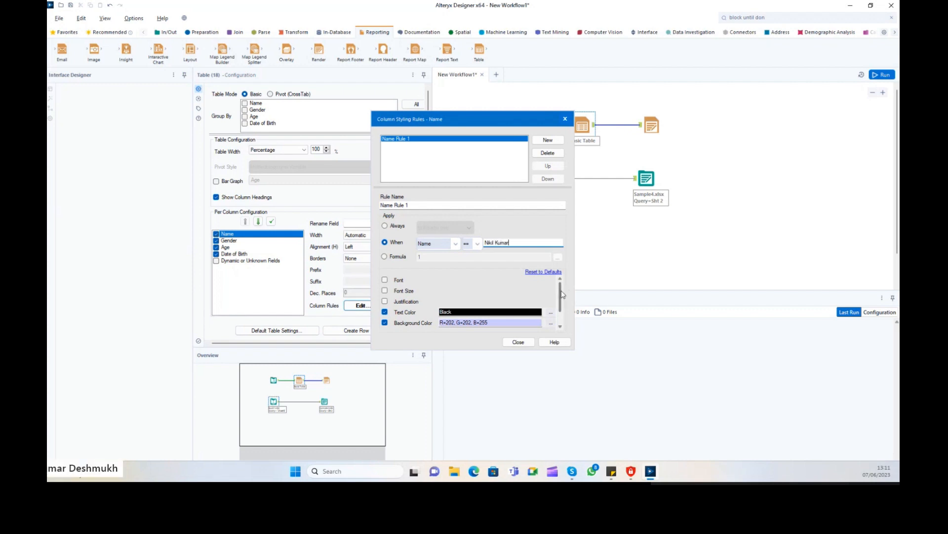
Set the rule's background to dark red (R=64 G=0 B=0) and its text to white, then close the rules.
{"action": "scroll", "coordinate": [561, 297], "scroll_direction": "down", "scroll_amount": 2}
{"action": "left_click", "coordinate": [551, 302]}
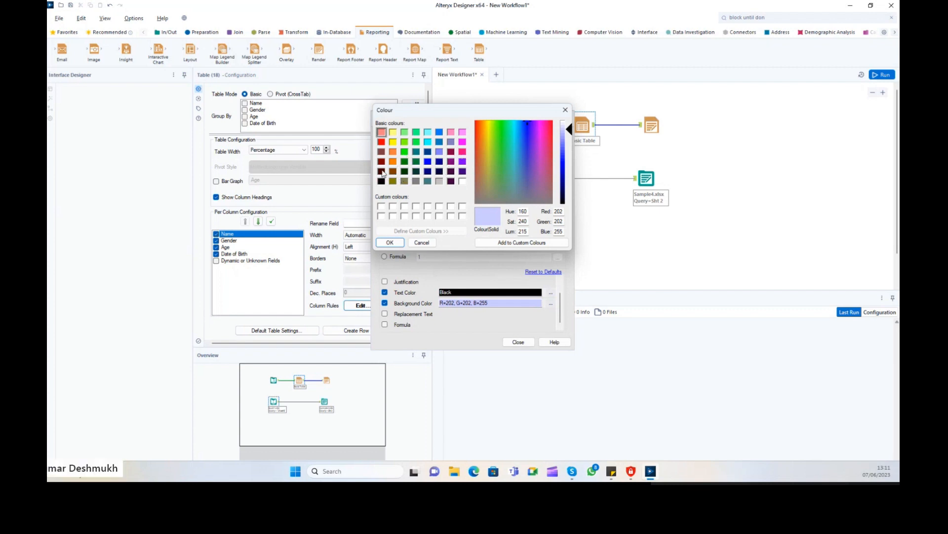
{"action": "left_click", "coordinate": [382, 170]}
{"action": "left_click", "coordinate": [389, 242]}
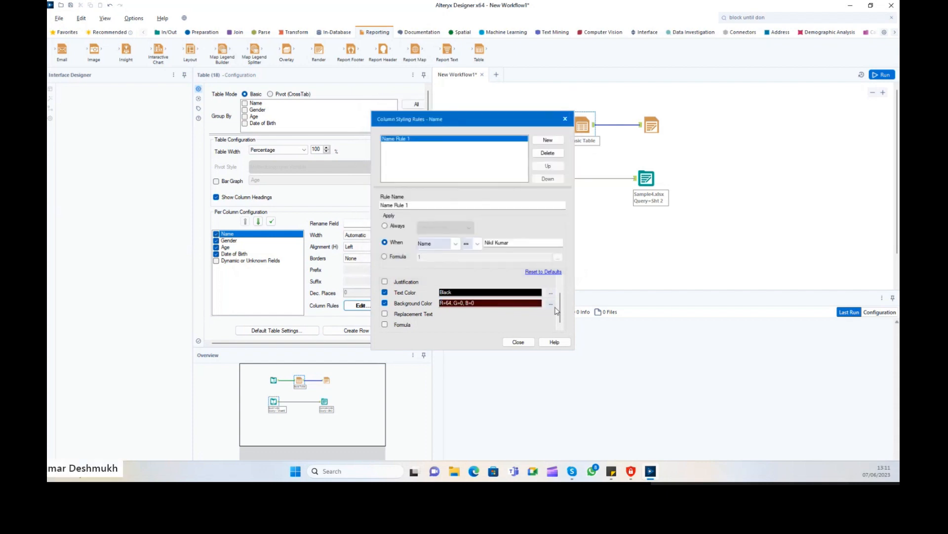
{"action": "left_click", "coordinate": [551, 292]}
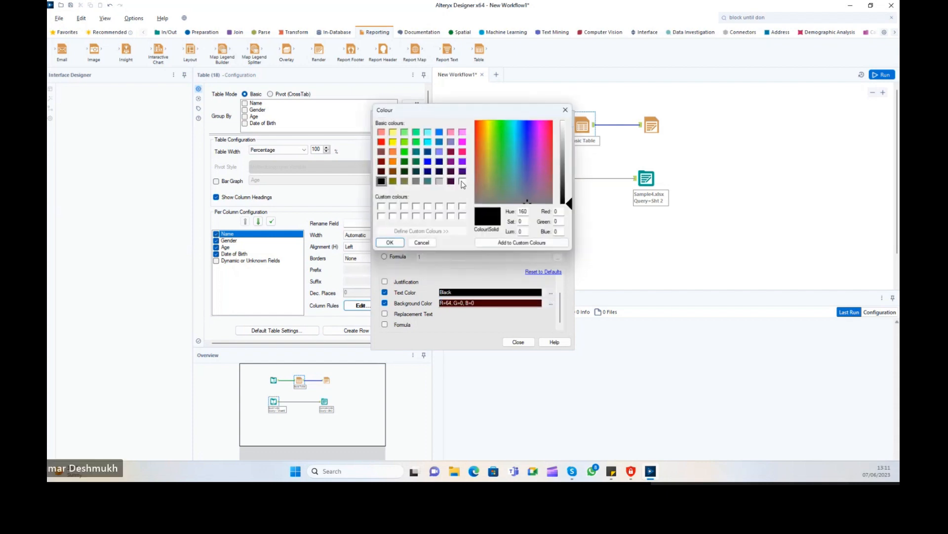
{"action": "left_click", "coordinate": [463, 181]}
{"action": "left_click", "coordinate": [389, 242]}
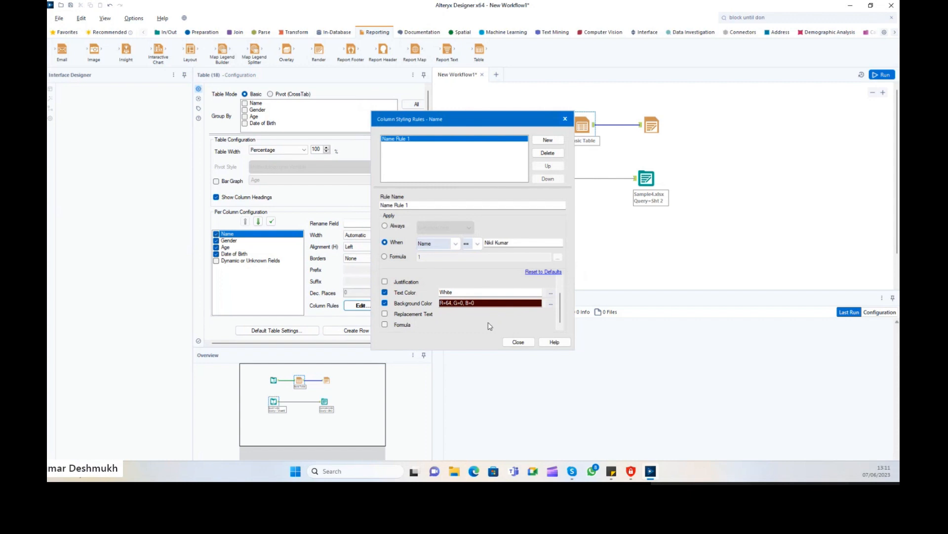
{"action": "left_click", "coordinate": [522, 343]}
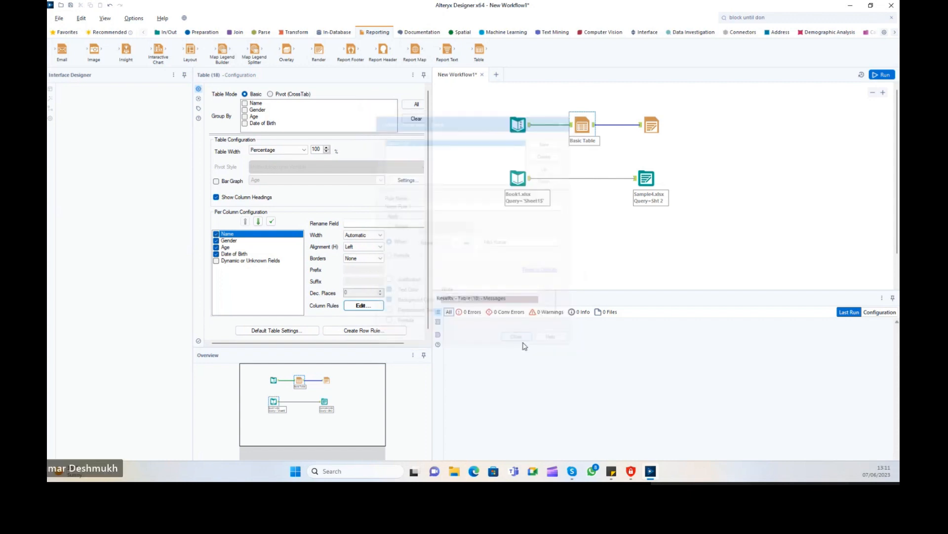
Rerun the workflow and open Sample7.xlsx from the Render tool's results.
{"action": "left_click", "coordinate": [882, 74]}
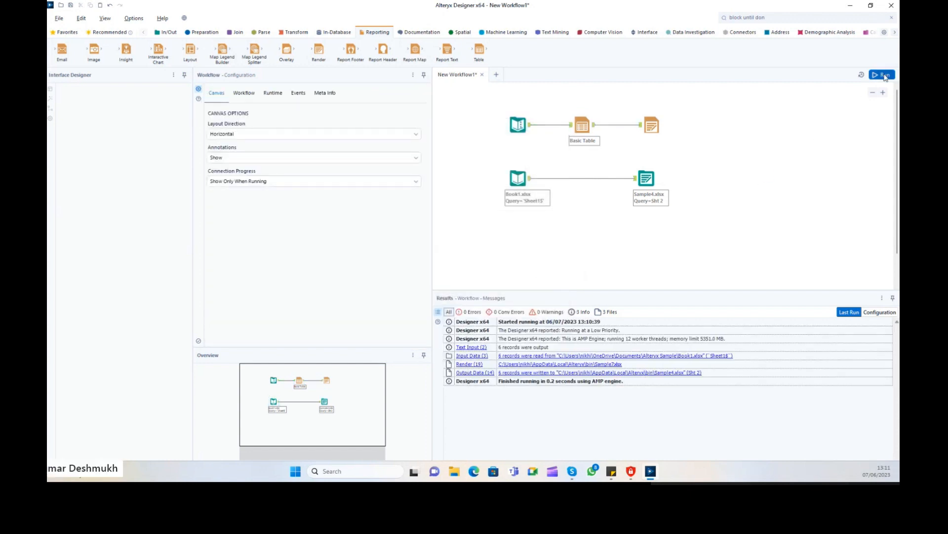
{"action": "left_click", "coordinate": [652, 126]}
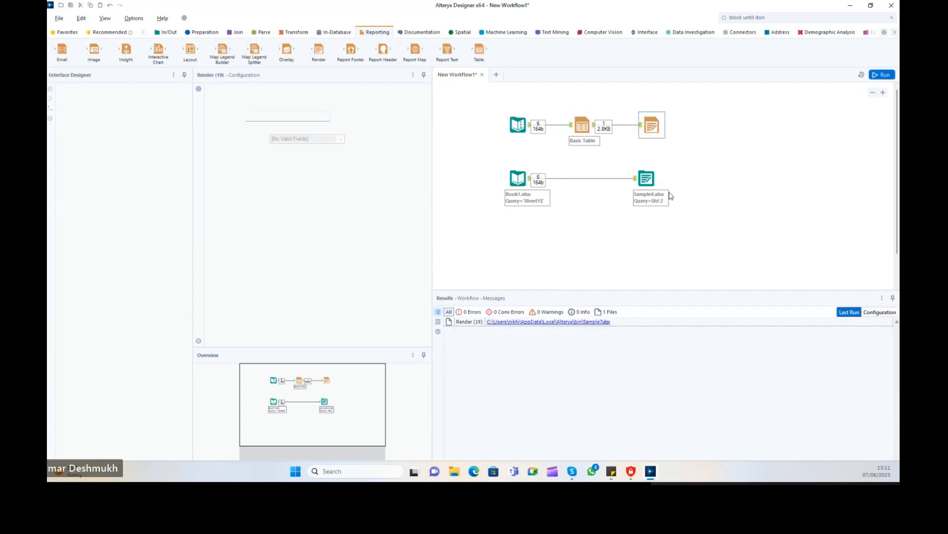
{"action": "left_click", "coordinate": [588, 322]}
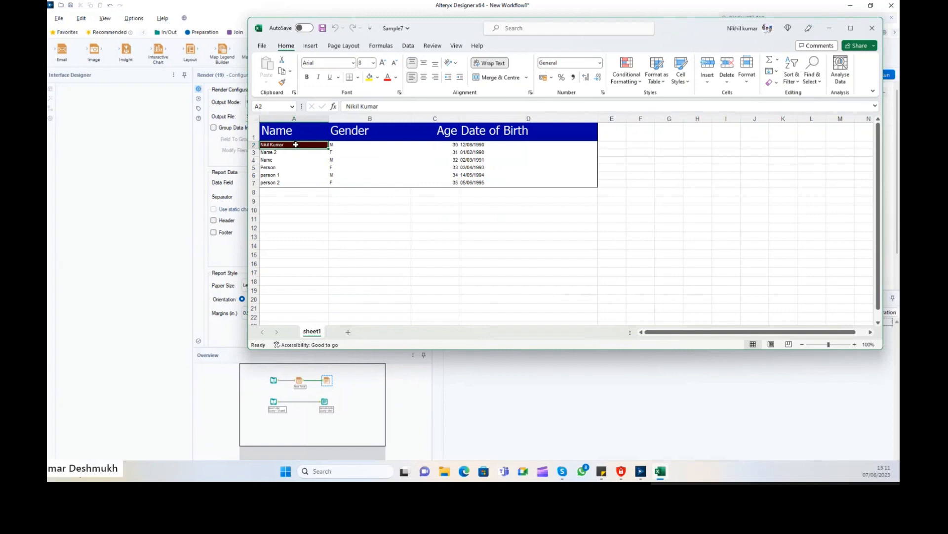
Inspect the highlighted Name cells and the header row A1:D1 in Sample7, then close the workbook.
{"action": "left_click", "coordinate": [305, 160]}
{"action": "left_click", "coordinate": [290, 145]}
{"action": "left_click_drag", "start_coordinate": [295, 129], "coordinate": [553, 131]}
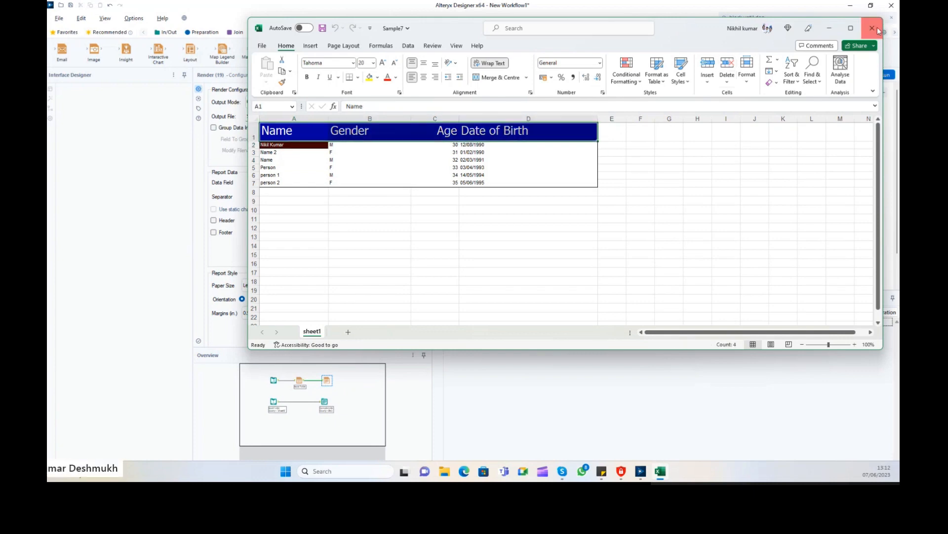
{"action": "left_click", "coordinate": [872, 28]}
Insert a Layout tool into the Basic Table→Render connection and nudge the tools into place.
{"action": "left_click", "coordinate": [583, 130]}
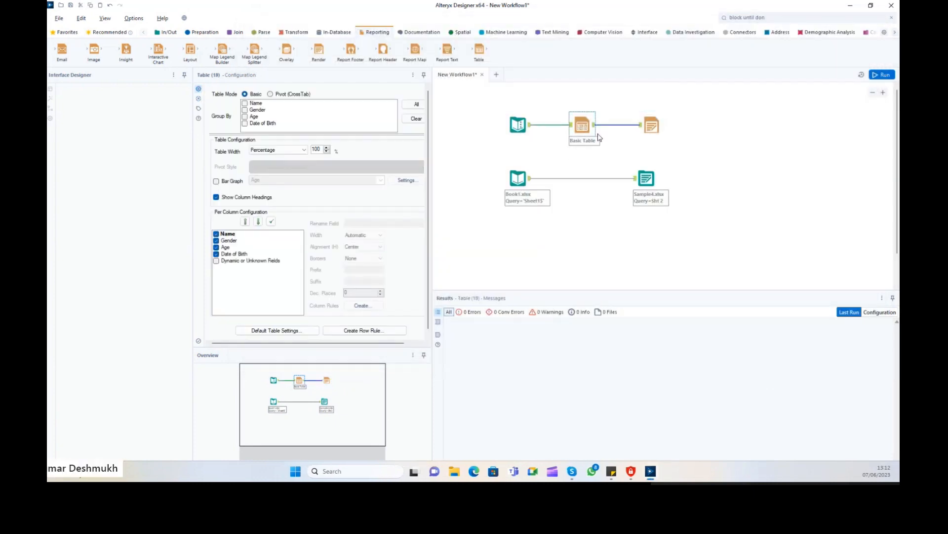
{"action": "left_click_drag", "start_coordinate": [577, 123], "coordinate": [567, 125]}
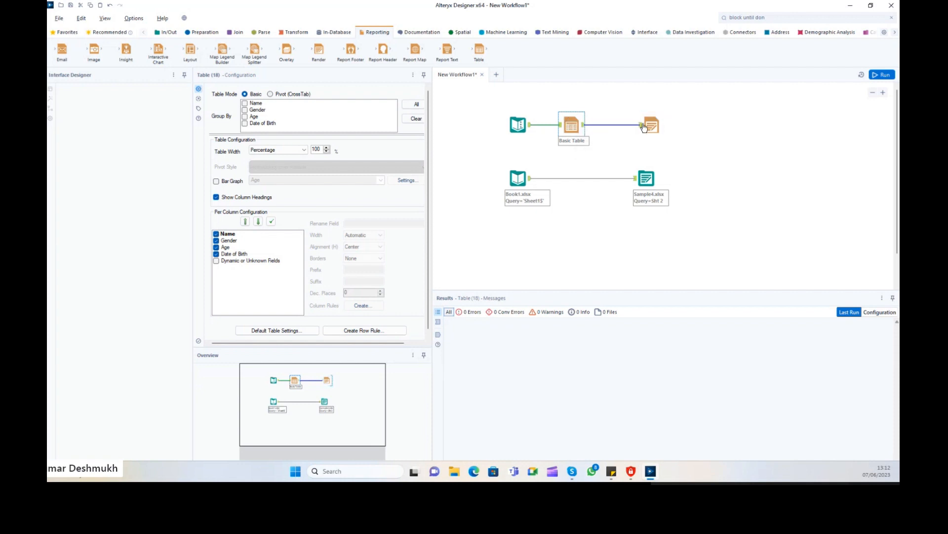
{"action": "left_click", "coordinate": [661, 124]}
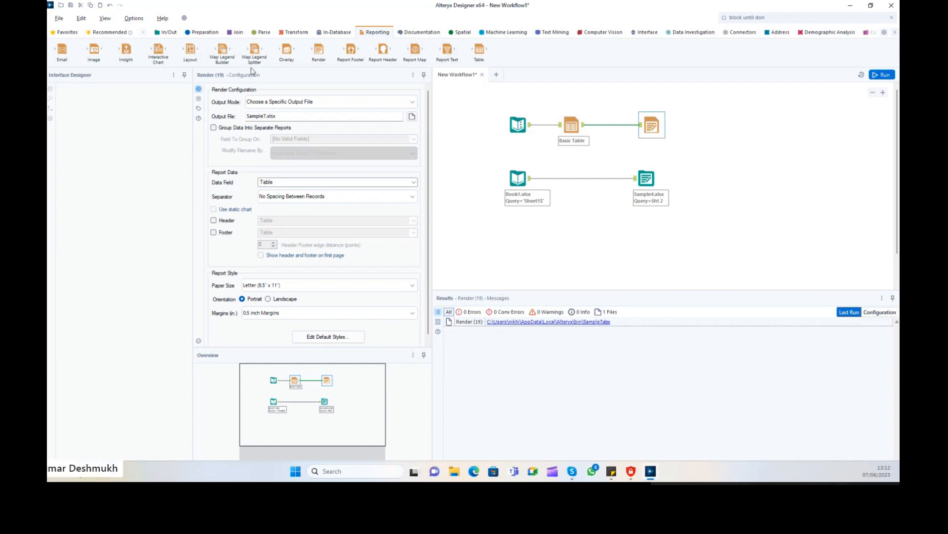
{"action": "left_click_drag", "start_coordinate": [190, 49], "coordinate": [700, 125]}
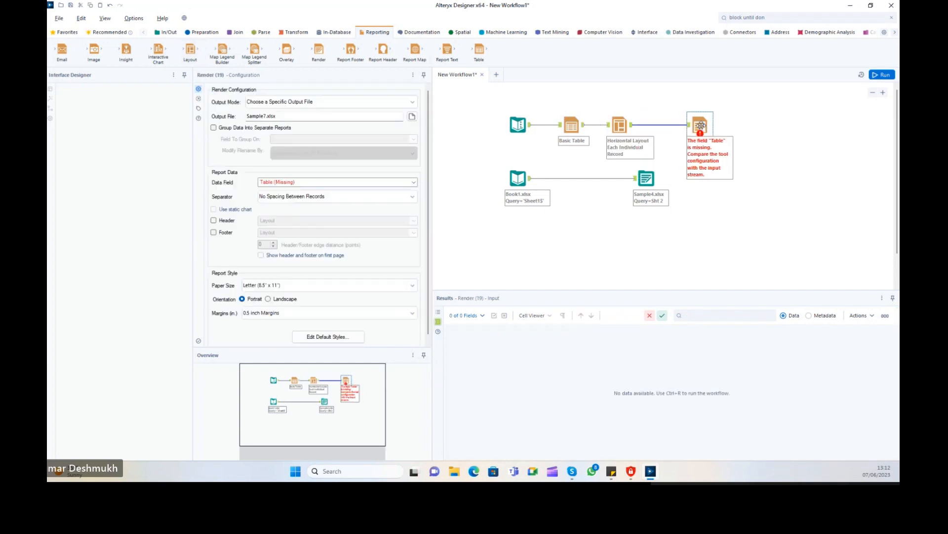
{"action": "left_click_drag", "start_coordinate": [619, 125], "coordinate": [630, 125]}
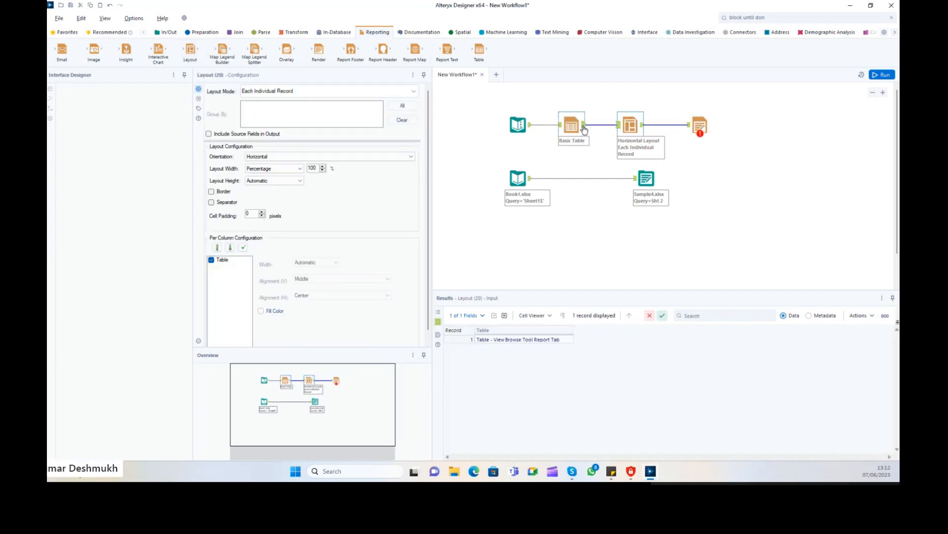
{"action": "left_click", "coordinate": [584, 130]}
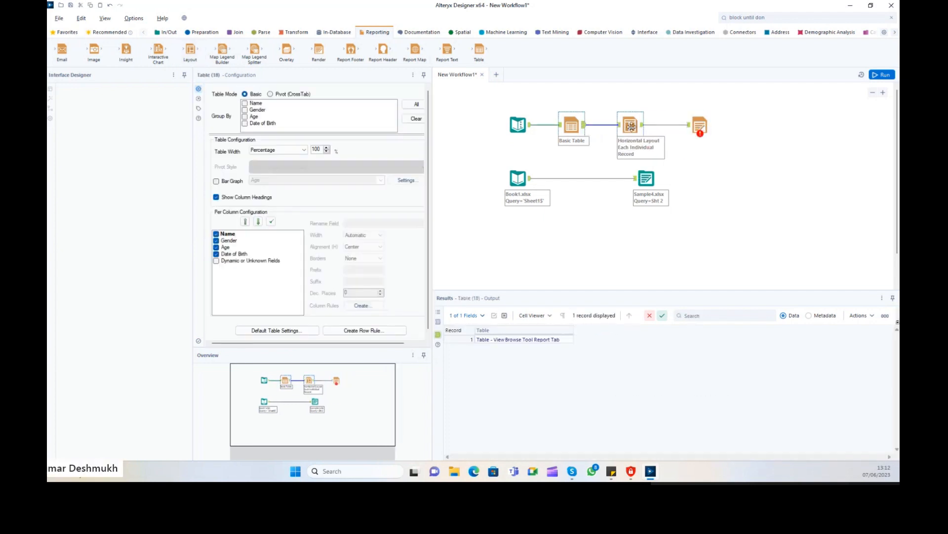
{"action": "left_click", "coordinate": [631, 127]}
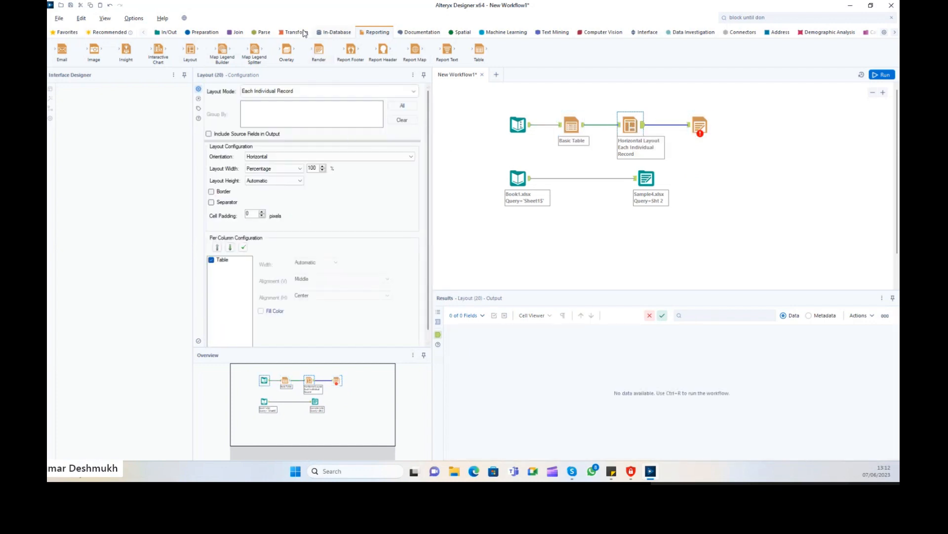
Browse the Preparation tools, review the Render settings and run the workflow, which fails on the missing Table field.
{"action": "left_click", "coordinate": [206, 32]}
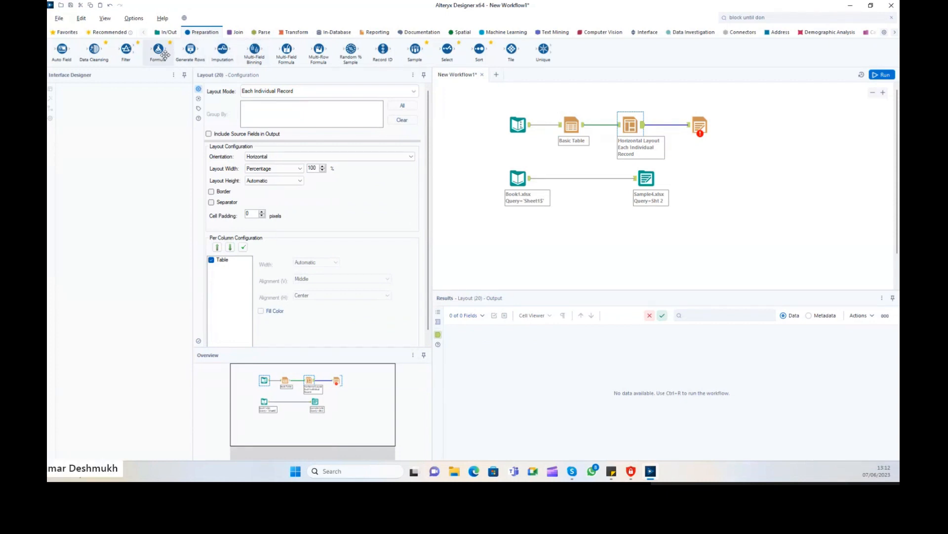
{"action": "mouse_move", "coordinate": [163, 54]}
{"action": "left_mouse_down"}
{"action": "mouse_move", "coordinate": [550, 123]}
{"action": "mouse_move", "coordinate": [156, 58]}
{"action": "left_mouse_up"}
{"action": "left_click", "coordinate": [700, 126]}
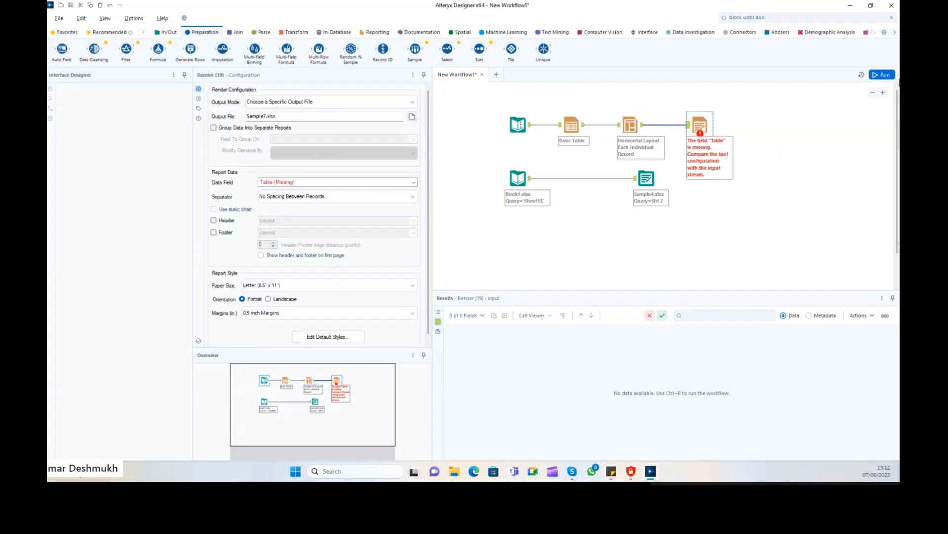
{"action": "left_click", "coordinate": [882, 74]}
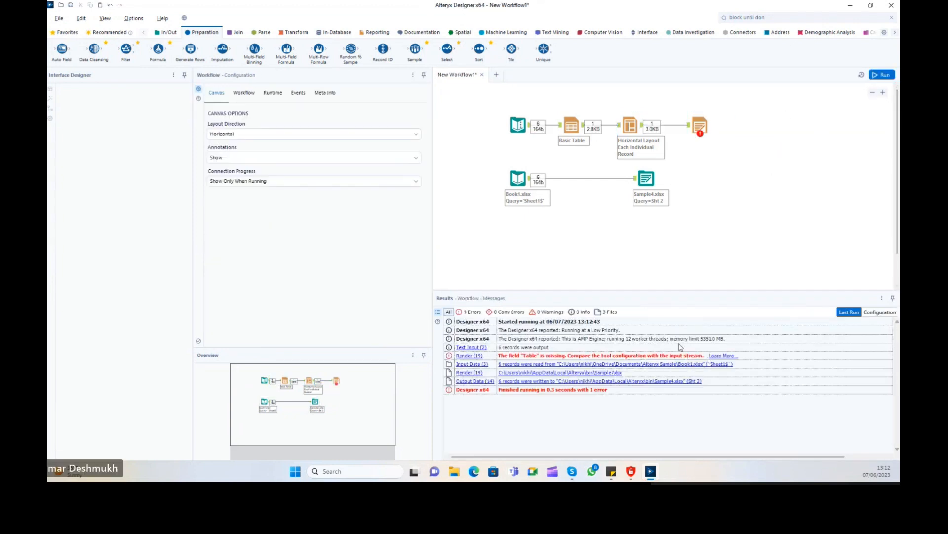
Set Render's Data Field to Layout and rerun the workflow.
{"action": "left_click", "coordinate": [700, 125]}
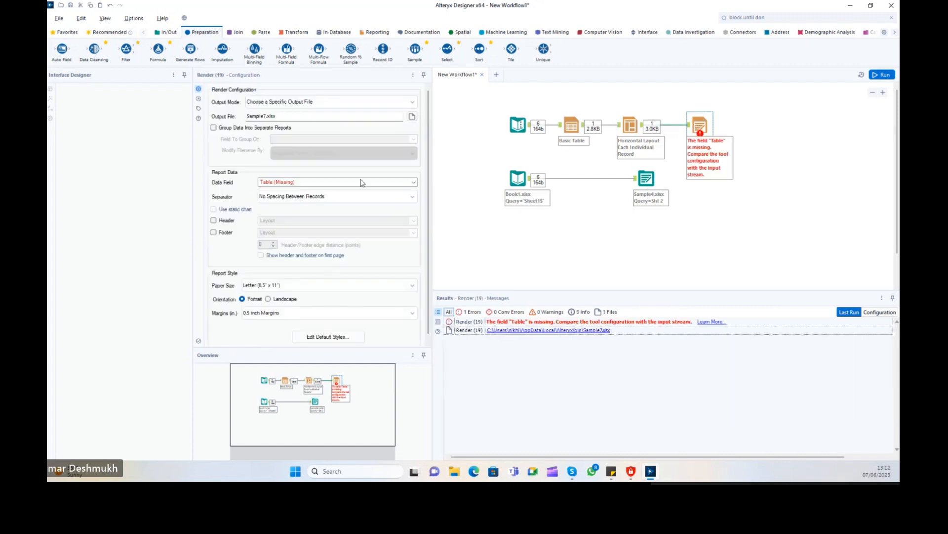
{"action": "left_click", "coordinate": [331, 186]}
{"action": "left_click", "coordinate": [309, 196]}
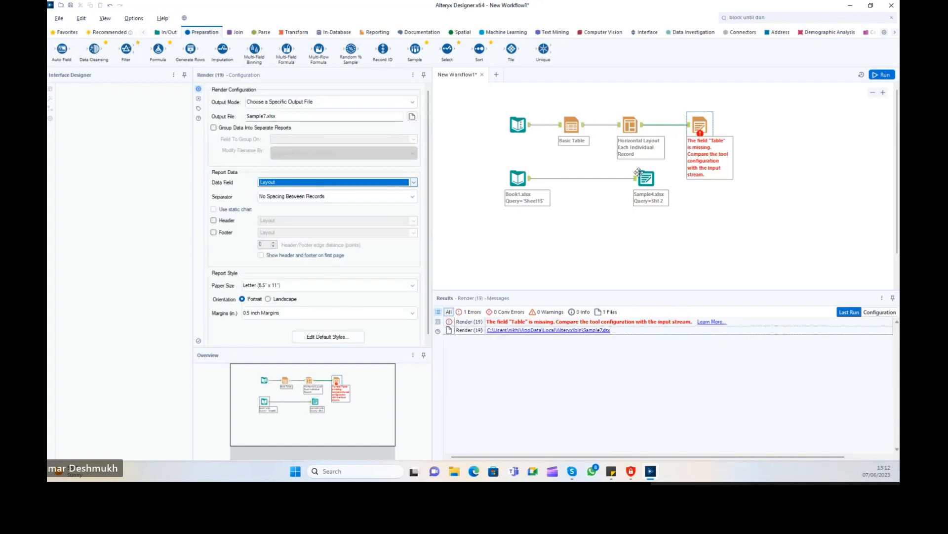
{"action": "left_click", "coordinate": [882, 75]}
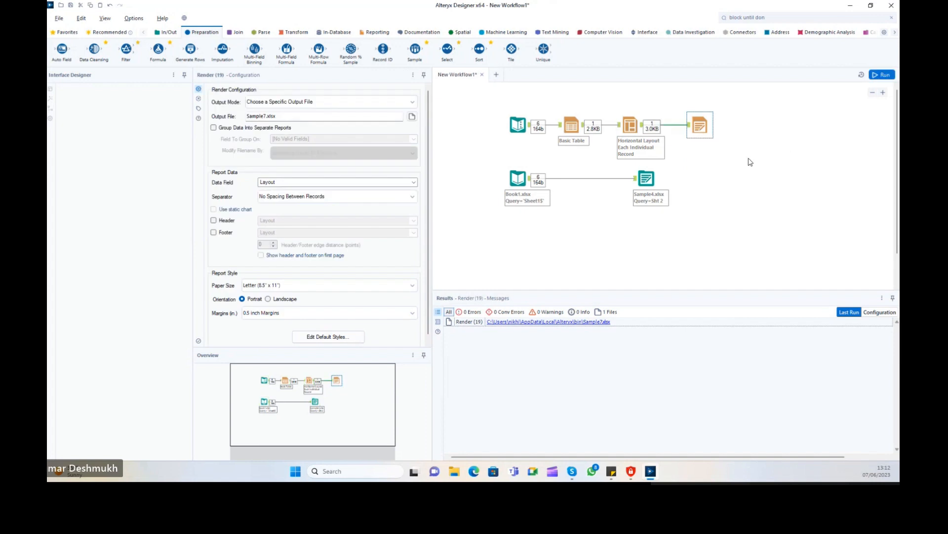
Open Sample7.xlsx from Render's results, review the first table rows, then close Excel.
{"action": "left_click", "coordinate": [699, 125]}
{"action": "left_click", "coordinate": [592, 321]}
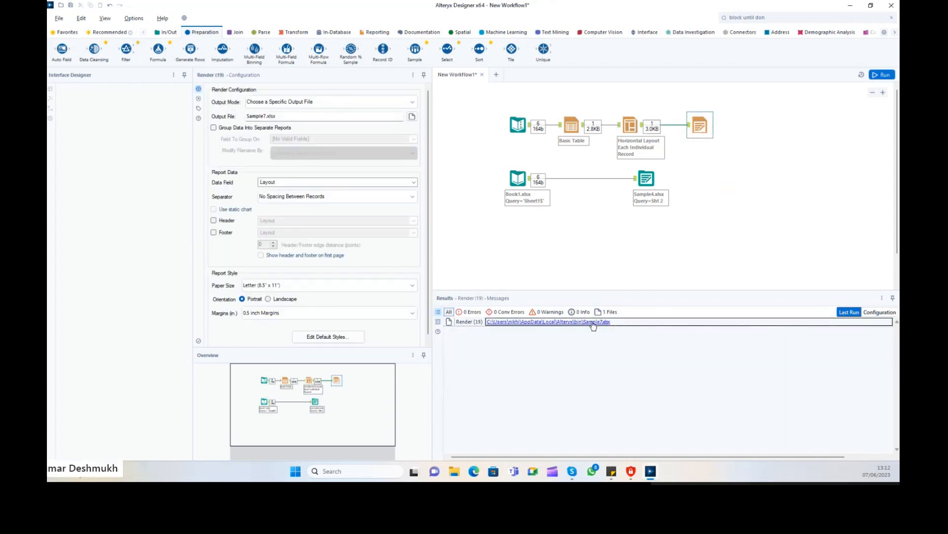
{"action": "left_click_drag", "start_coordinate": [299, 131], "coordinate": [491, 169]}
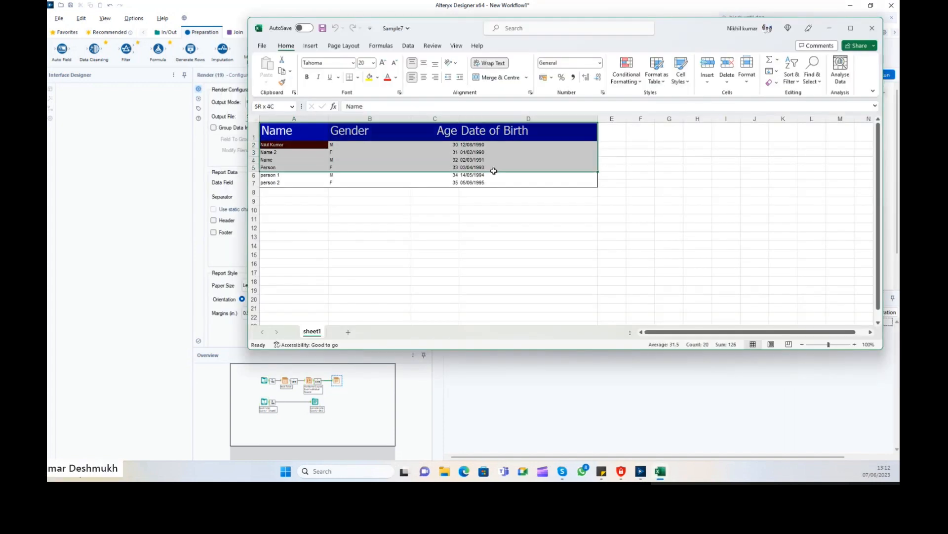
{"action": "double_click", "coordinate": [441, 28]}
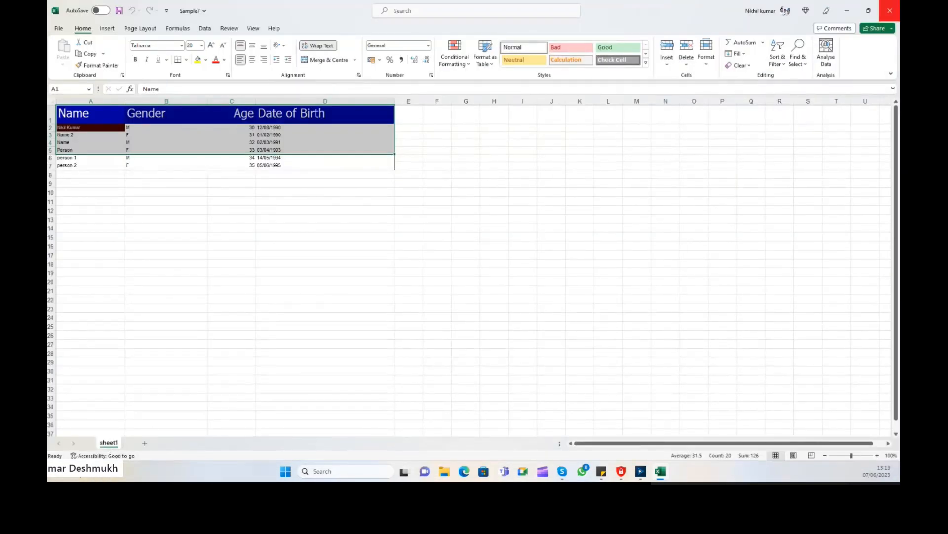
{"action": "left_click", "coordinate": [889, 11]}
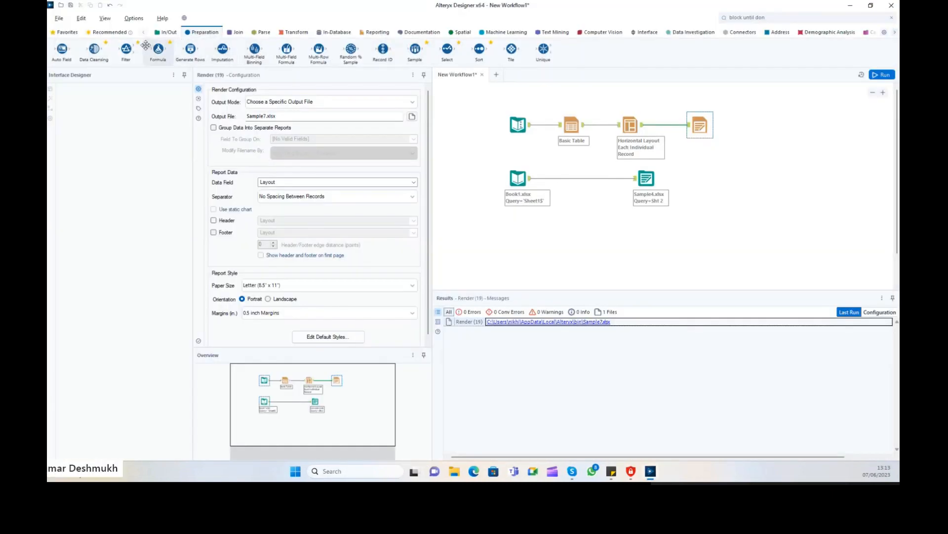
Insert a Formula tool after Text Input that adds a SheetName column with the expression "MySecondSheet".
{"action": "left_click_drag", "start_coordinate": [158, 49], "coordinate": [546, 129]}
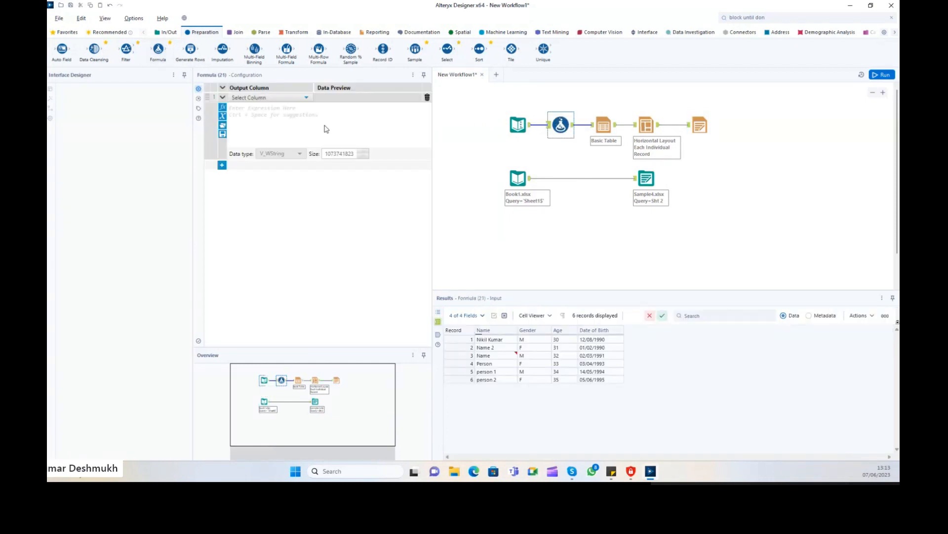
{"action": "left_click", "coordinate": [252, 97]}
{"action": "left_click", "coordinate": [249, 104]}
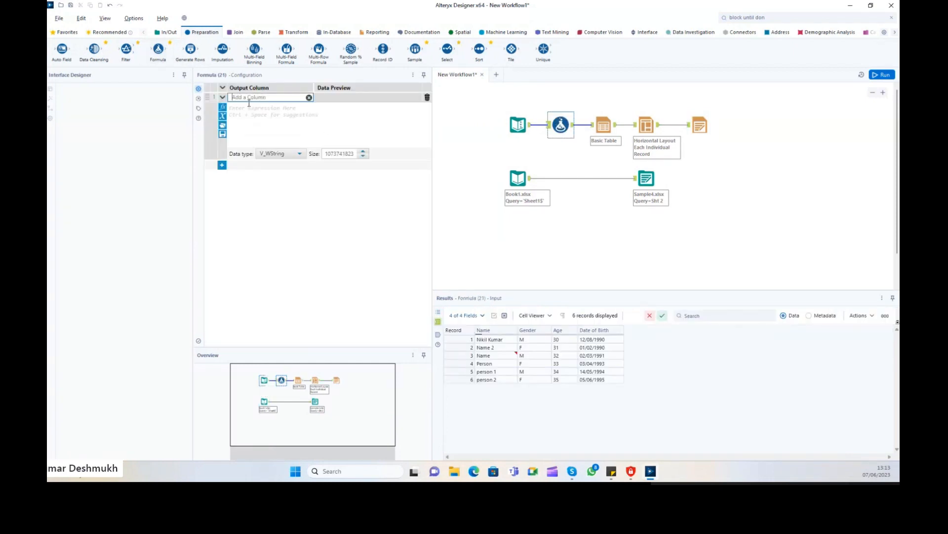
{"action": "type", "text": "SheetName"}
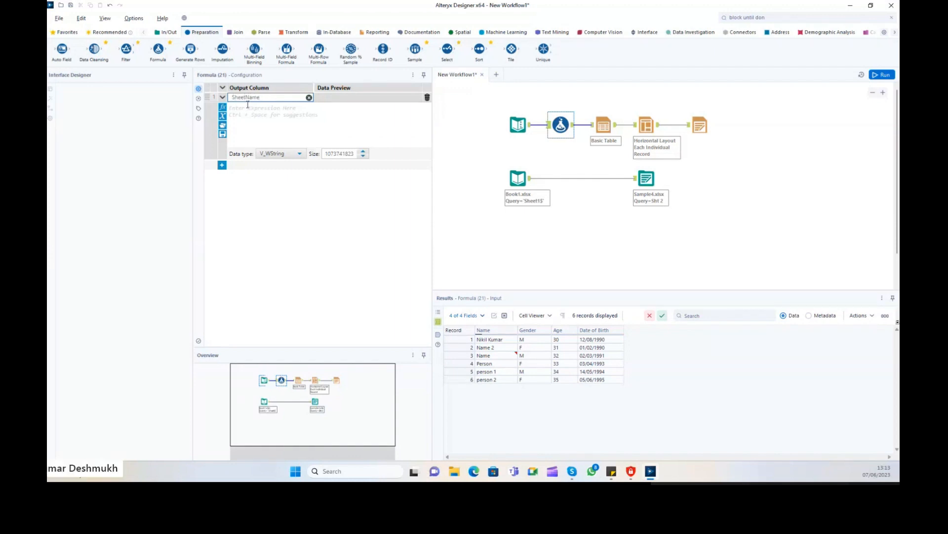
{"action": "left_click", "coordinate": [247, 105]}
{"action": "type", "text": "\""}
{"action": "type", "text": "\""}
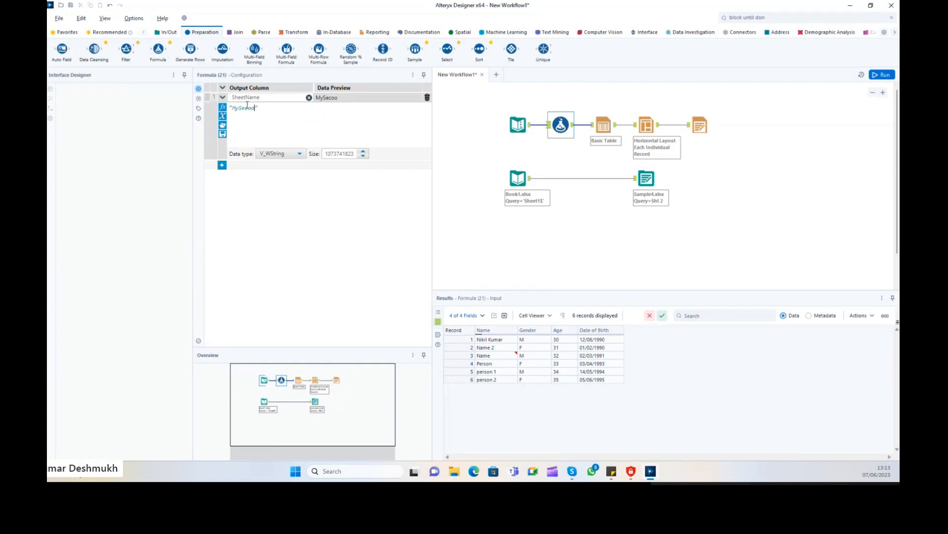
{"action": "key", "text": "BackSpace"}
{"action": "key", "text": "BackSpace"}
{"action": "key", "text": "BackSpace"}
{"action": "left_click", "coordinate": [612, 142]}
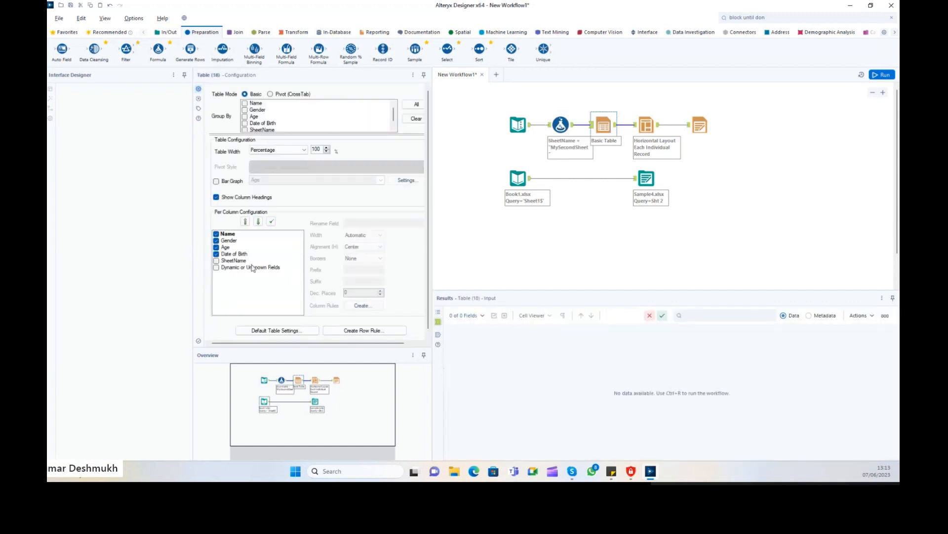
Include SheetName in the Basic Table and set the table width to Automatic.
{"action": "left_click", "coordinate": [217, 262]}
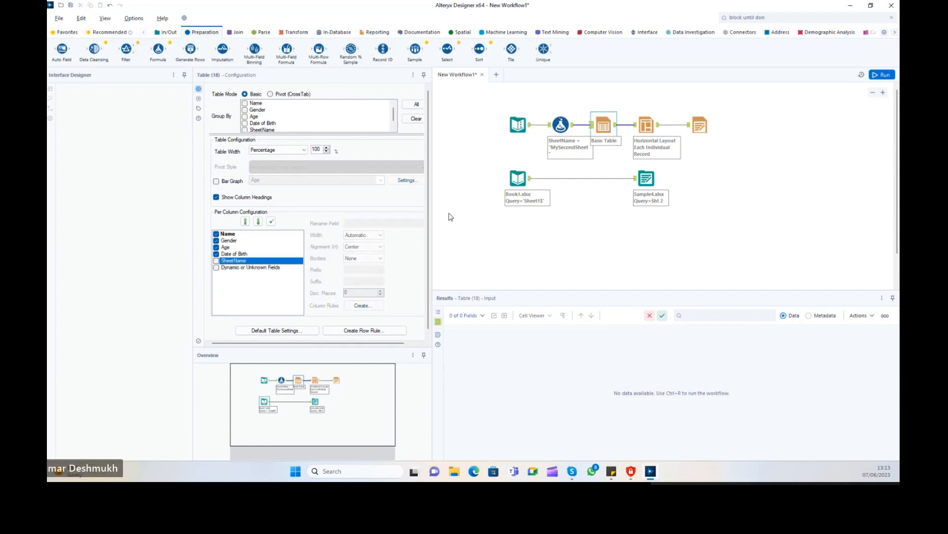
{"action": "left_click", "coordinate": [643, 124]}
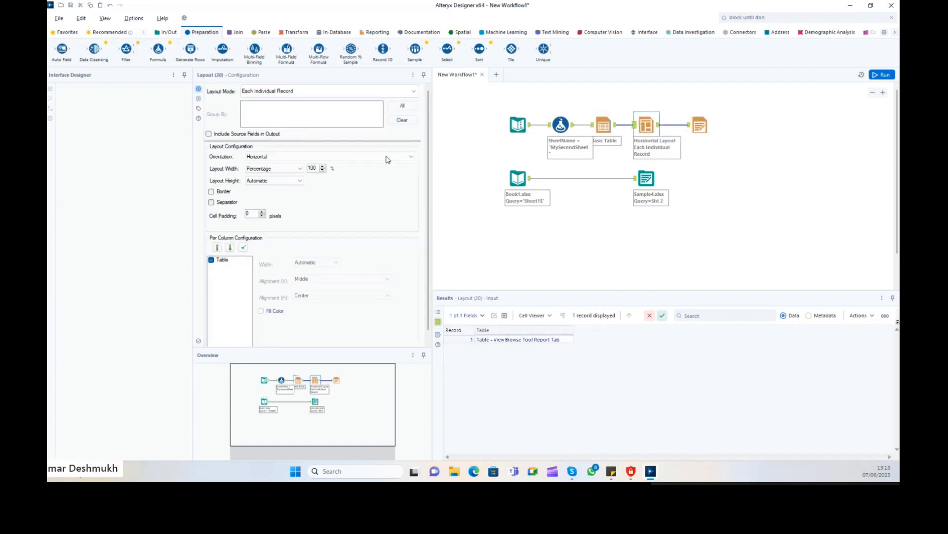
{"action": "left_click", "coordinate": [287, 91]}
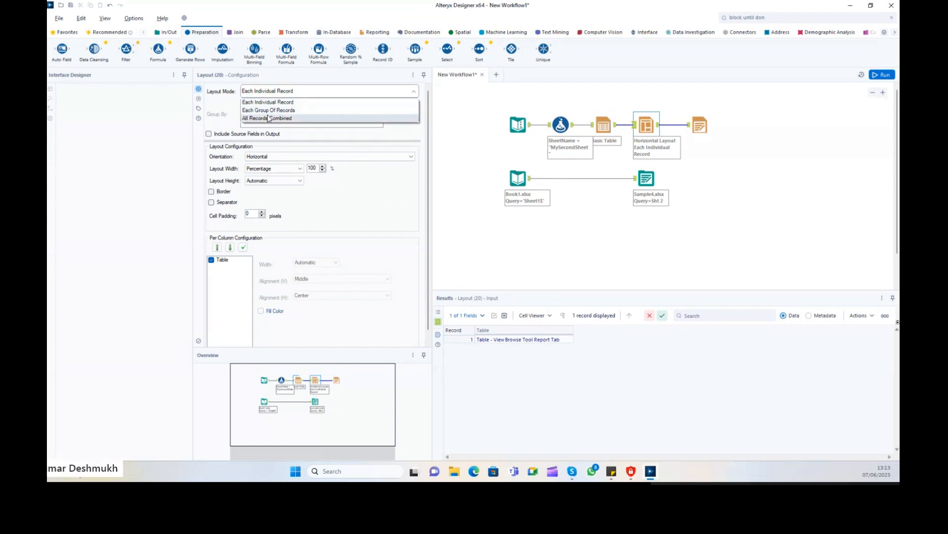
{"action": "left_click", "coordinate": [268, 111]}
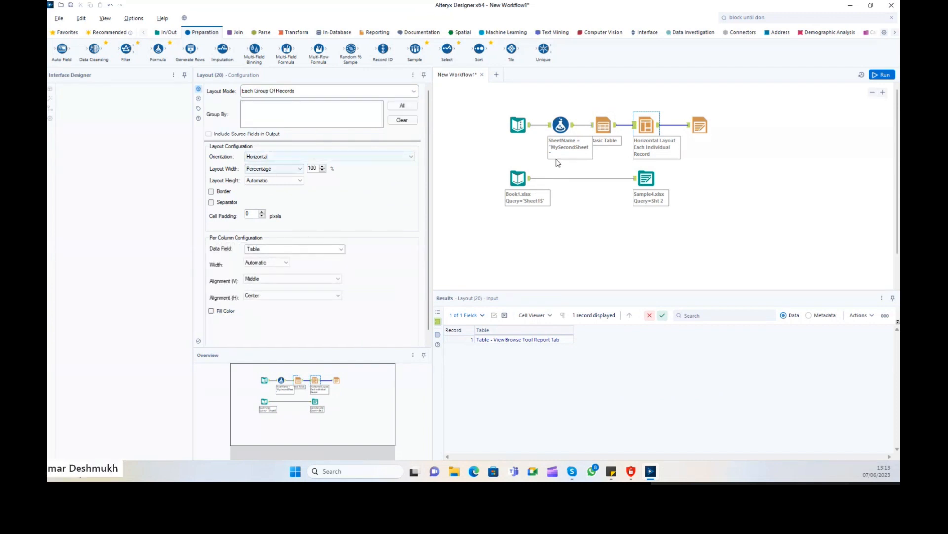
{"action": "left_click", "coordinate": [596, 128]}
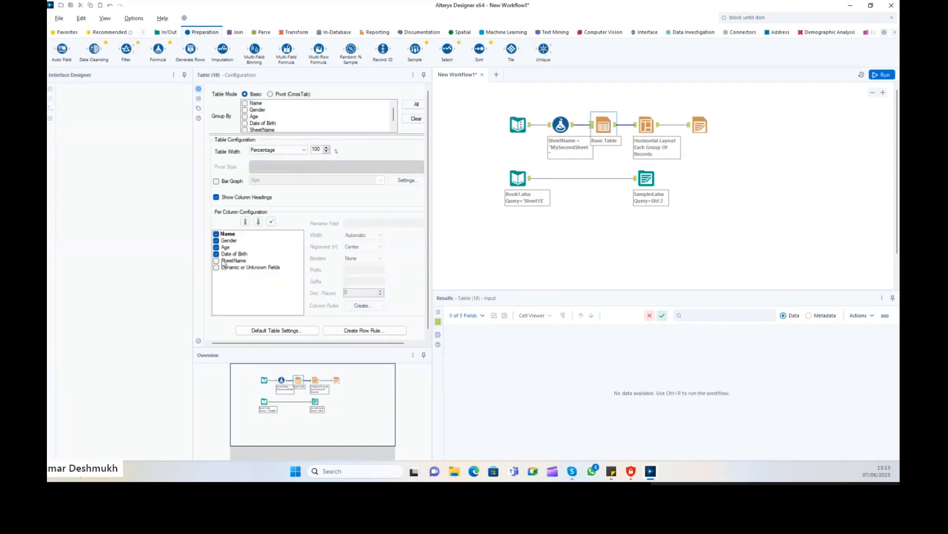
{"action": "left_click", "coordinate": [217, 261]}
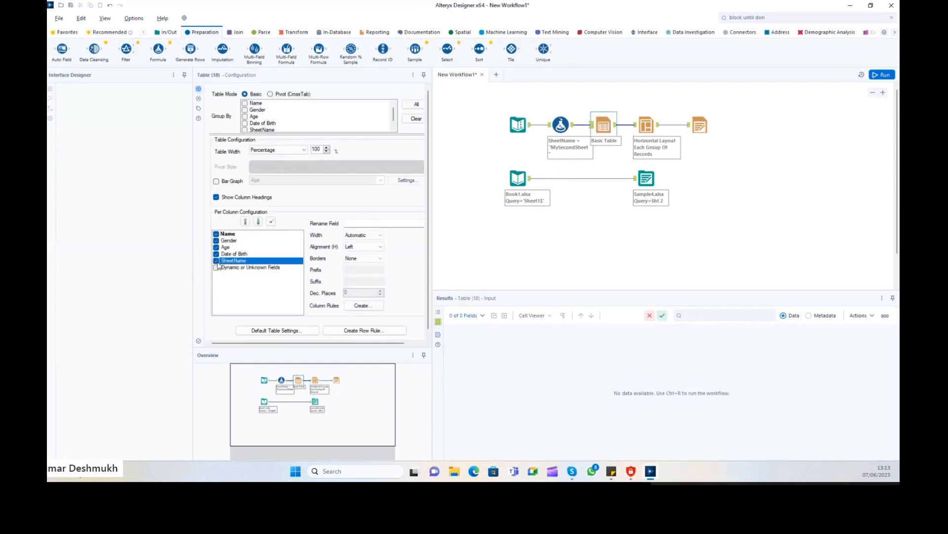
{"action": "left_click", "coordinate": [276, 150]}
{"action": "left_click", "coordinate": [274, 158]}
{"action": "left_click", "coordinate": [742, 165]}
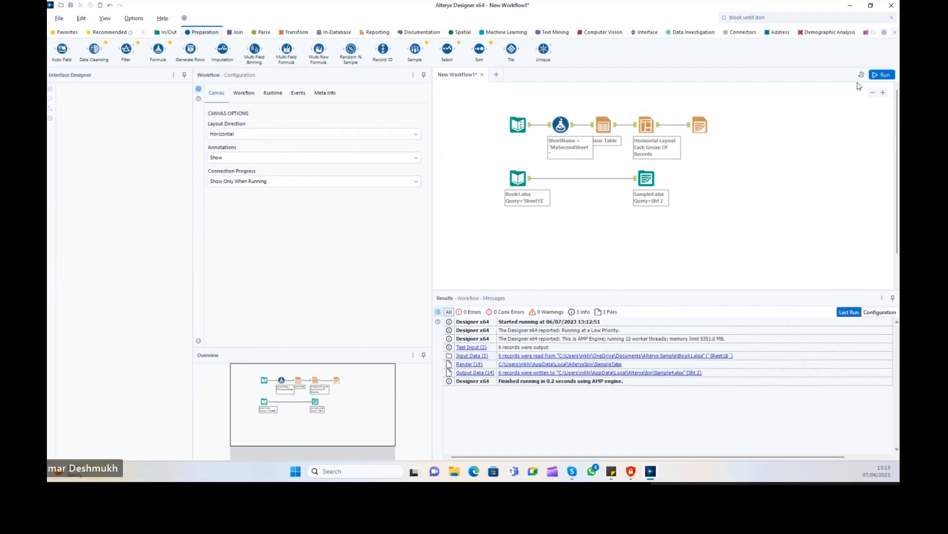
Set the Horizontal Layout mode to Each Individual Record and rerun the workflow.
{"action": "left_click", "coordinate": [639, 136]}
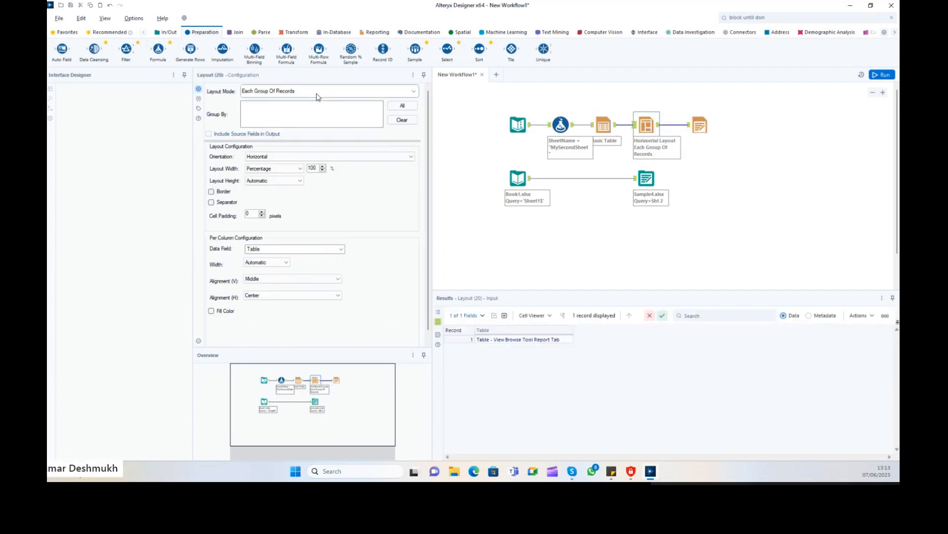
{"action": "left_click", "coordinate": [316, 94]}
{"action": "left_click", "coordinate": [289, 117]}
{"action": "left_click", "coordinate": [293, 93]}
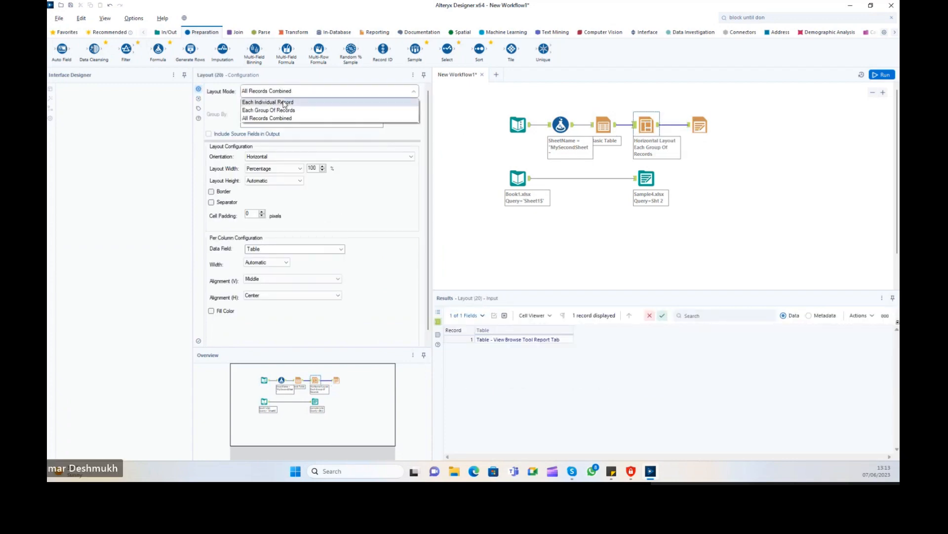
{"action": "left_click", "coordinate": [284, 102]}
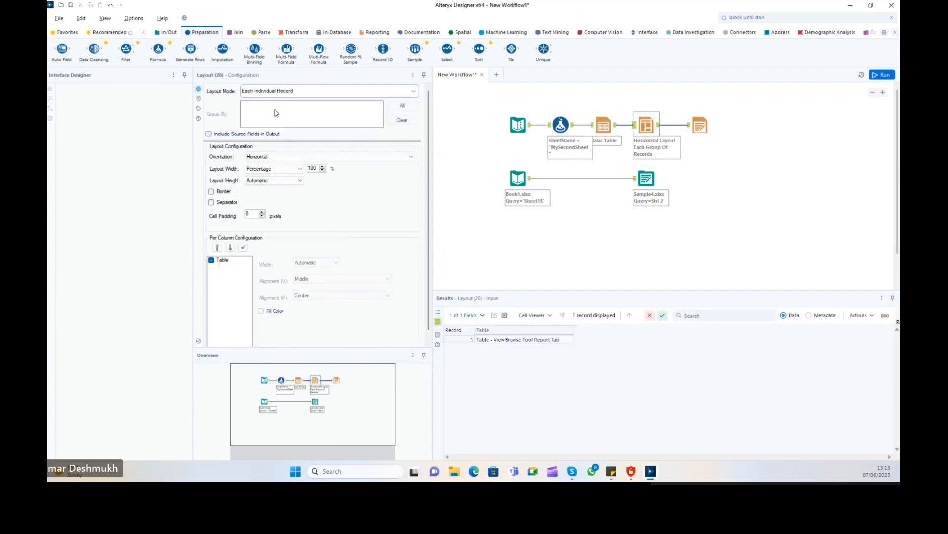
{"action": "left_click", "coordinate": [882, 75]}
{"action": "left_click", "coordinate": [614, 129]}
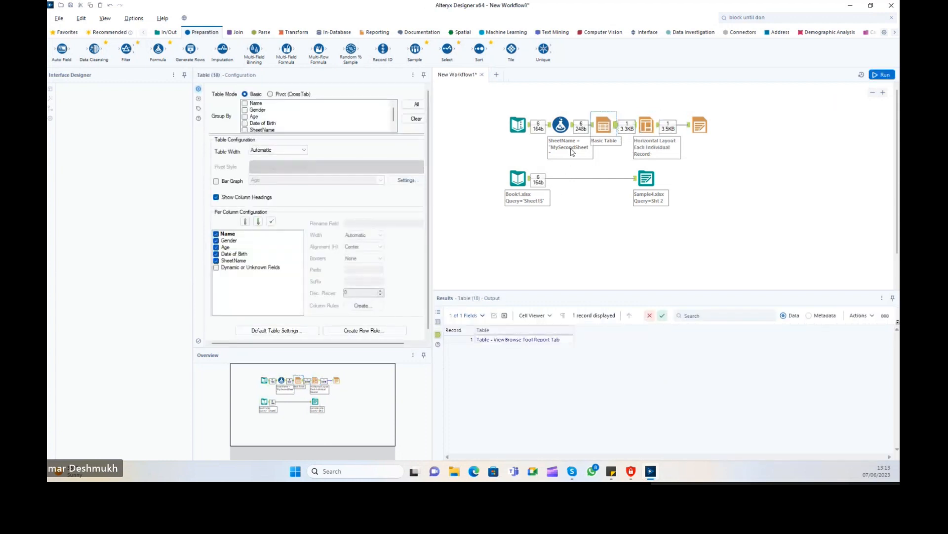
Move the SheetName Formula tool out of the Text Input link and into the connection after Basic Table.
{"action": "left_click", "coordinate": [564, 127]}
{"action": "right_click", "coordinate": [564, 128]}
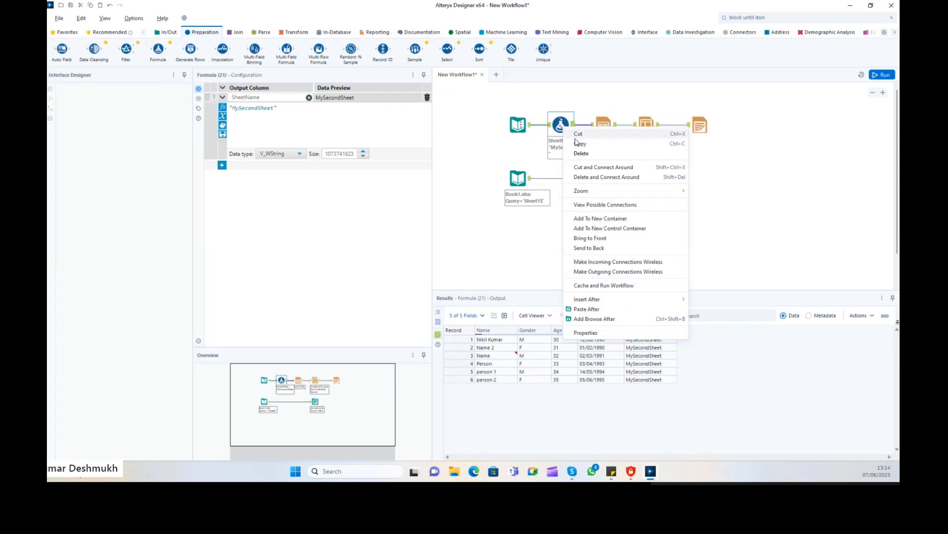
{"action": "left_click", "coordinate": [578, 134]}
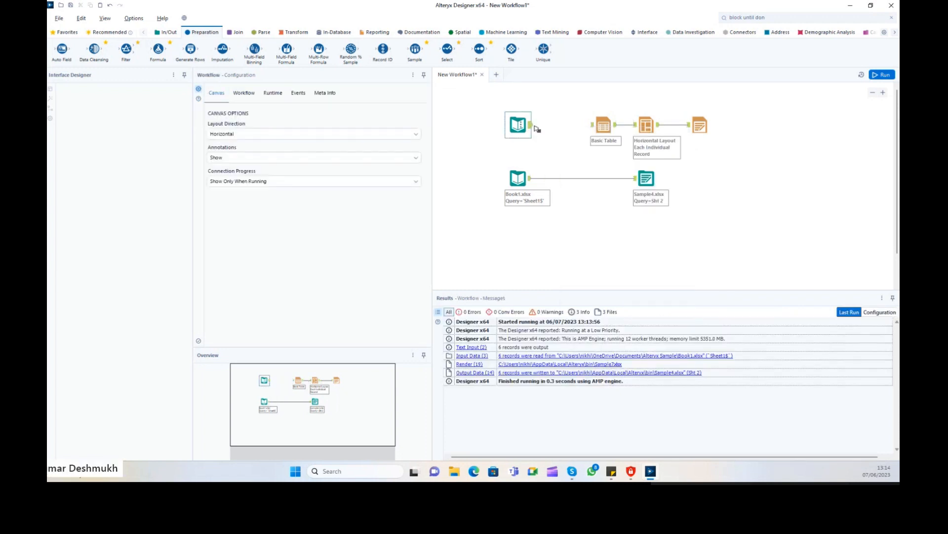
{"action": "left_click_drag", "start_coordinate": [534, 126], "coordinate": [573, 127]}
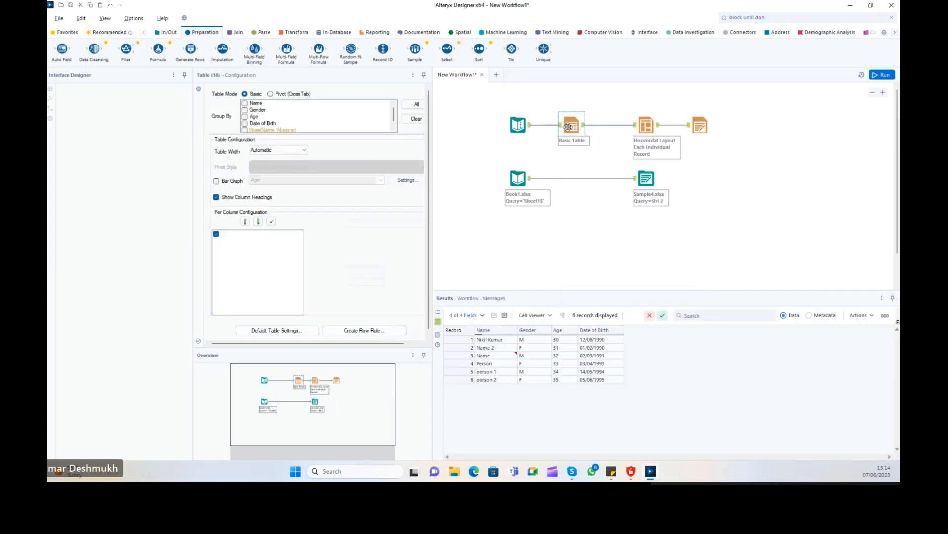
{"action": "right_click", "coordinate": [606, 130]}
{"action": "left_click", "coordinate": [606, 128]}
{"action": "right_click", "coordinate": [605, 126]}
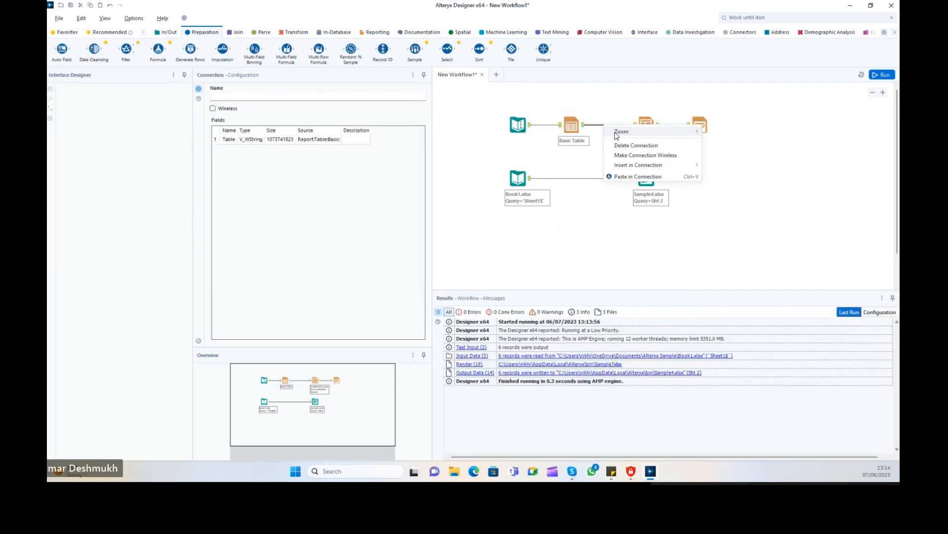
{"action": "left_click", "coordinate": [621, 177]}
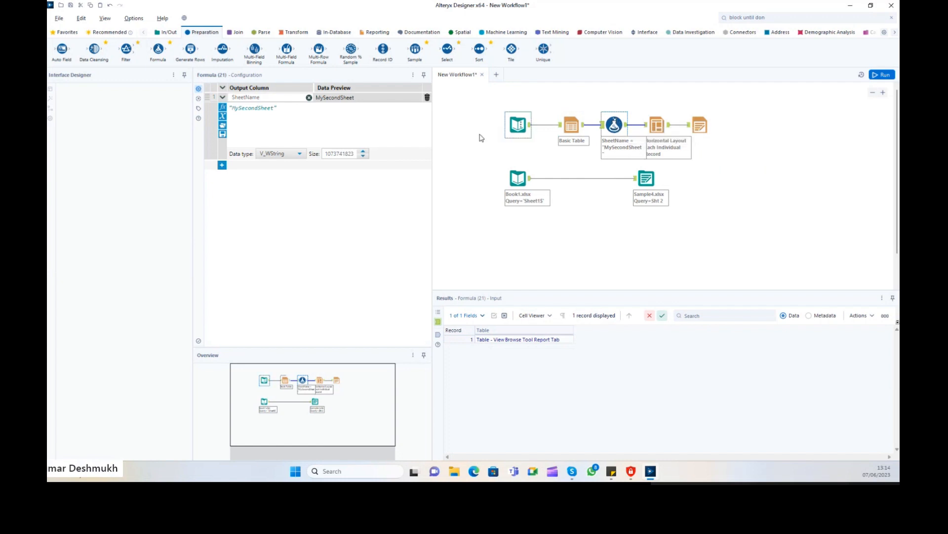
Group the Layout by SheetName, stacked vertically with section breaks, with sections named by SheetName.
{"action": "left_click", "coordinate": [657, 125]}
{"action": "left_click", "coordinate": [262, 91]}
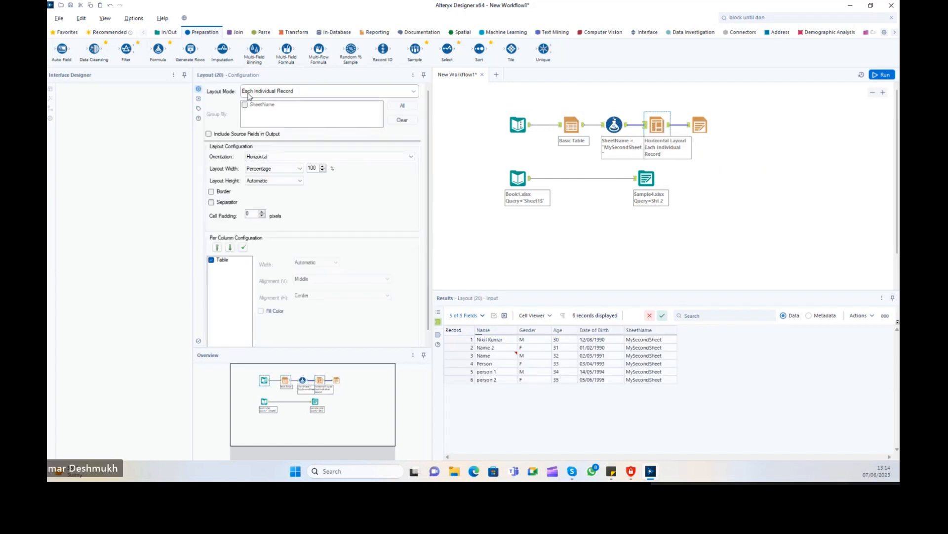
{"action": "left_click", "coordinate": [262, 102]}
{"action": "left_click", "coordinate": [263, 91]}
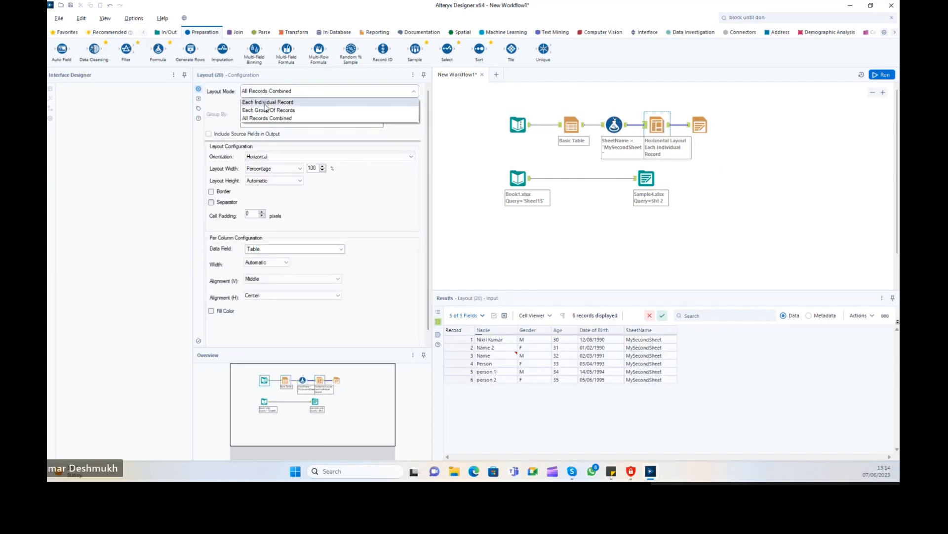
{"action": "left_click", "coordinate": [266, 116]}
{"action": "left_click", "coordinate": [244, 105]}
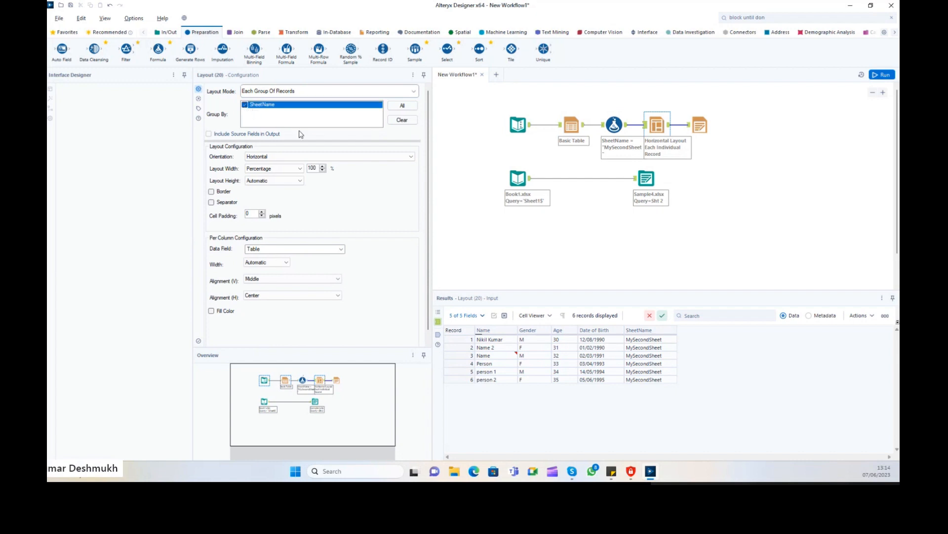
{"action": "left_click", "coordinate": [356, 156]}
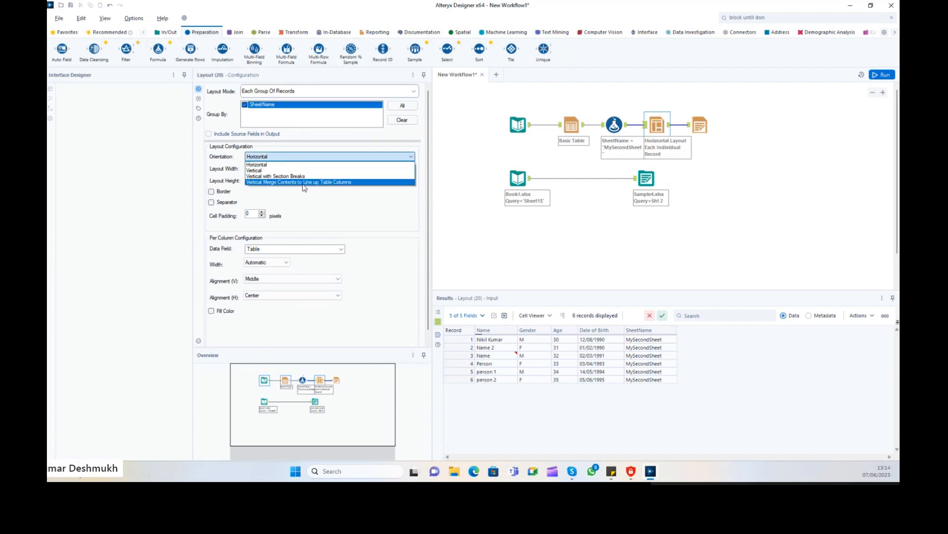
{"action": "left_click", "coordinate": [297, 176]}
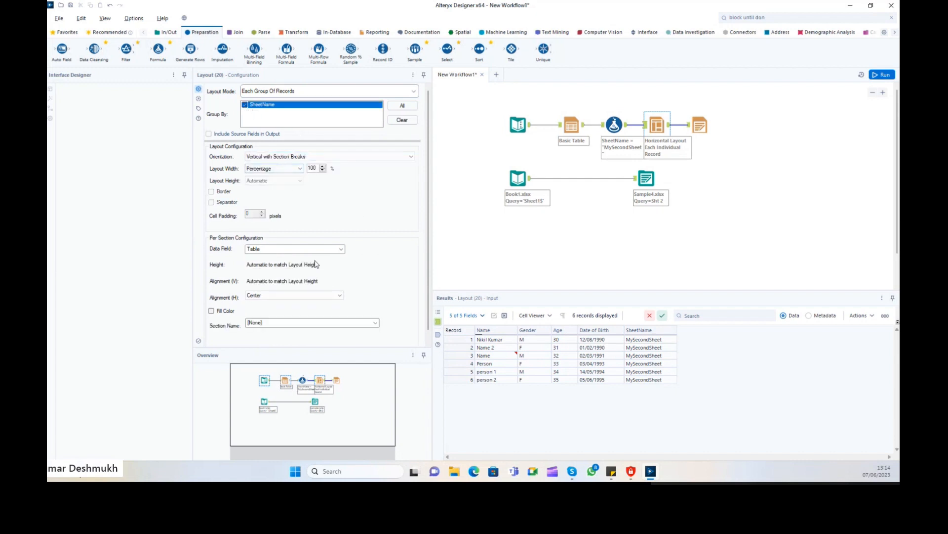
{"action": "scroll", "coordinate": [315, 264], "scroll_direction": "down", "scroll_amount": 1}
{"action": "left_click", "coordinate": [224, 301]}
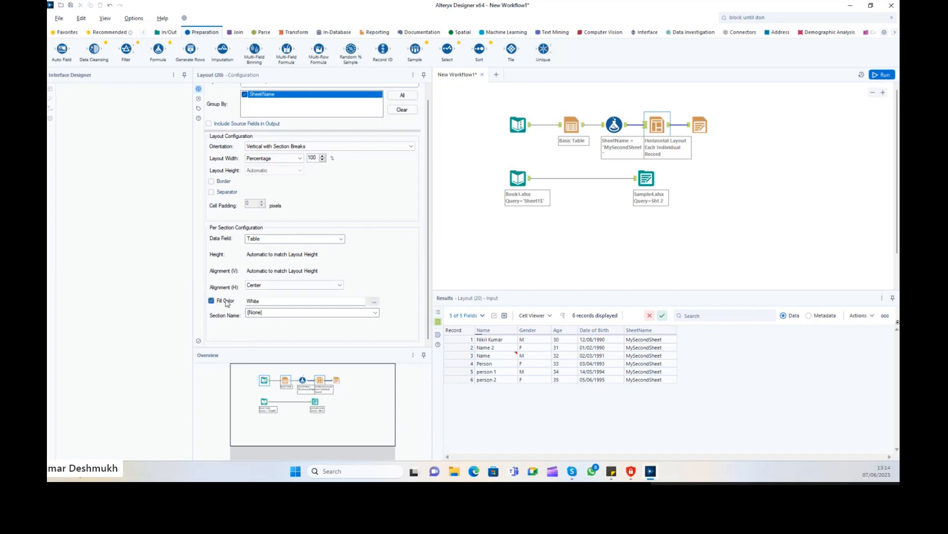
{"action": "left_click", "coordinate": [226, 303]}
{"action": "left_click", "coordinate": [311, 312]}
{"action": "left_click", "coordinate": [279, 330]}
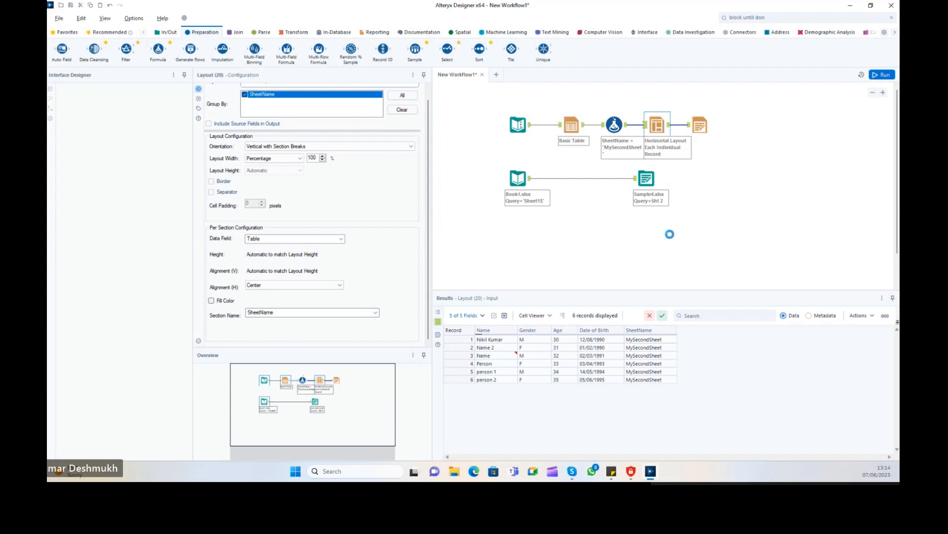
Rerun the workflow and open the rendered Sample7.xlsx from Render's results.
{"action": "left_click", "coordinate": [744, 147]}
{"action": "left_click", "coordinate": [882, 75]}
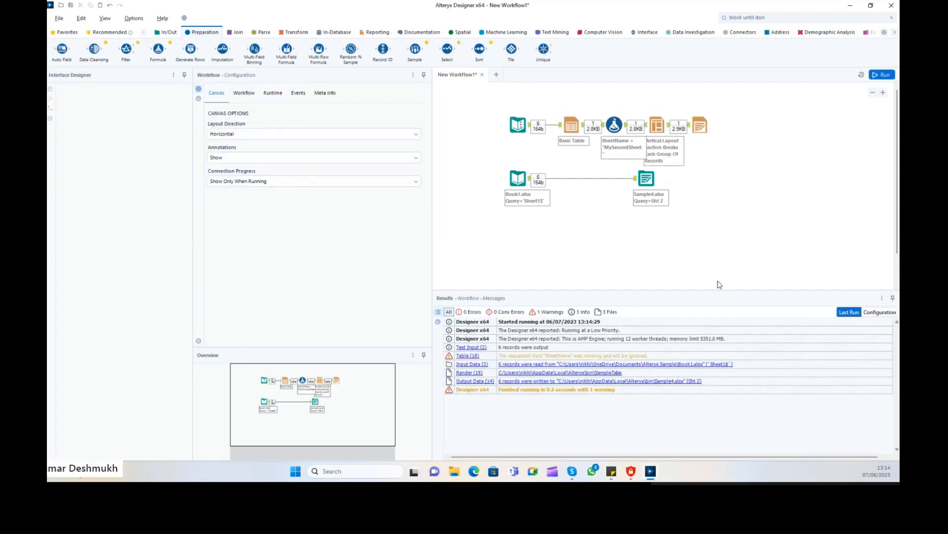
{"action": "left_click", "coordinate": [700, 126]}
{"action": "left_click", "coordinate": [592, 324]}
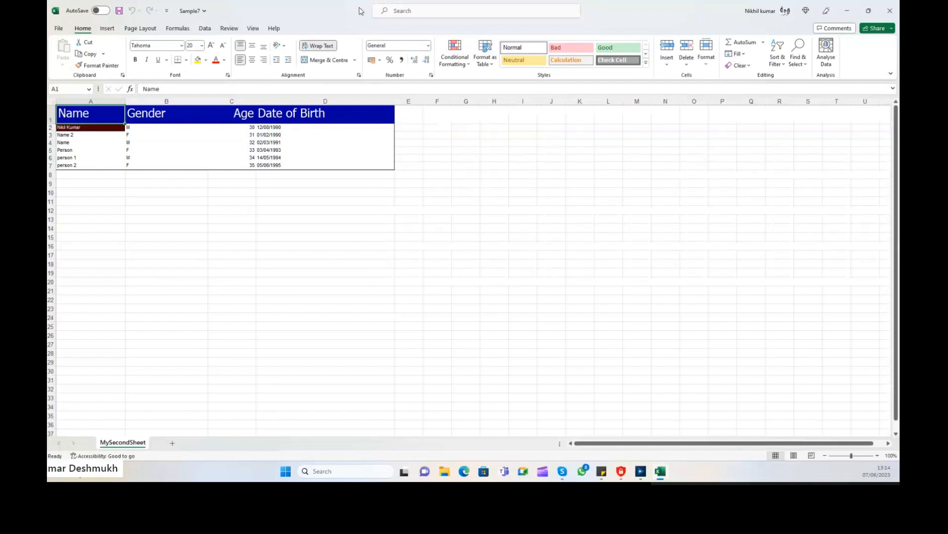
Restore the Excel window to check the MySecondSheet tab, then close the workbook.
{"action": "double_click", "coordinate": [368, 9]}
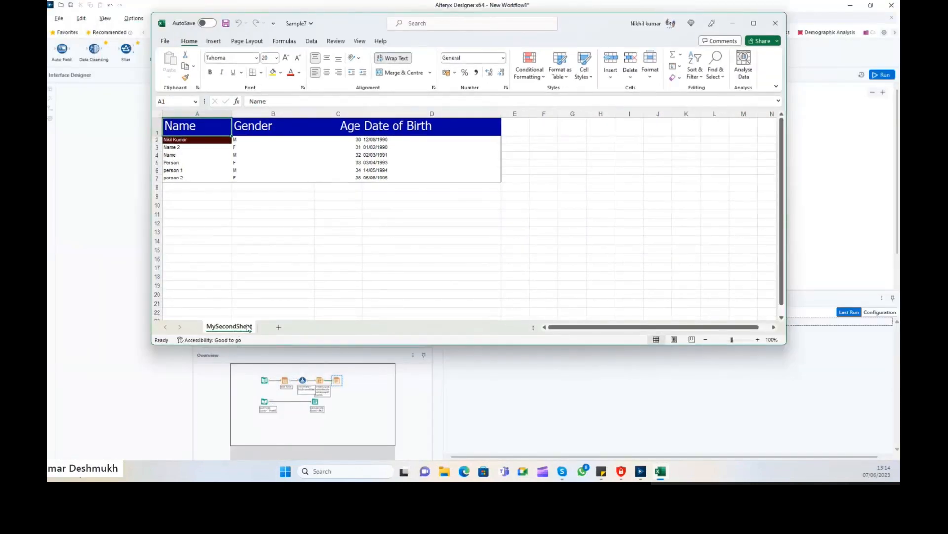
{"action": "left_click", "coordinate": [776, 23]}
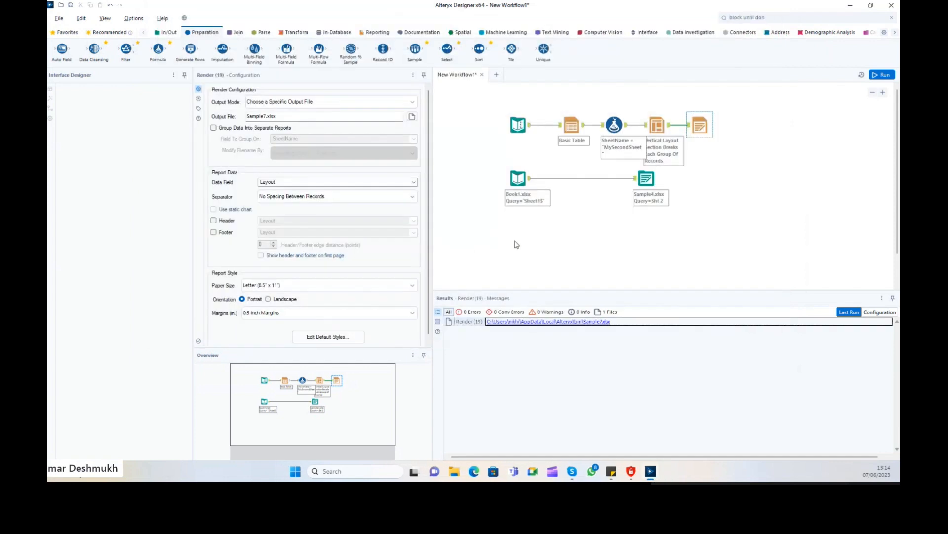
Review the Basic Table, Layout and Render settings and the workflow's run messages.
{"action": "left_click", "coordinate": [577, 145]}
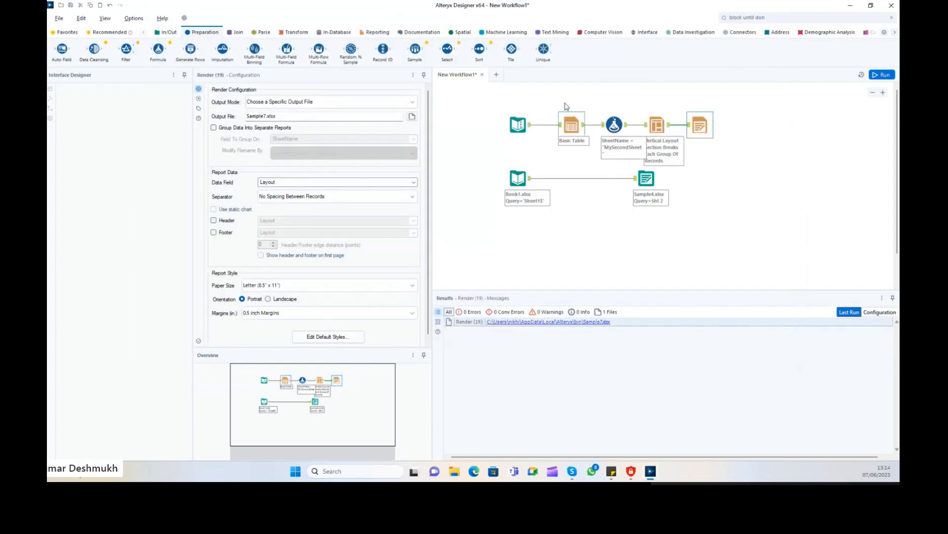
{"action": "left_click", "coordinate": [657, 127]}
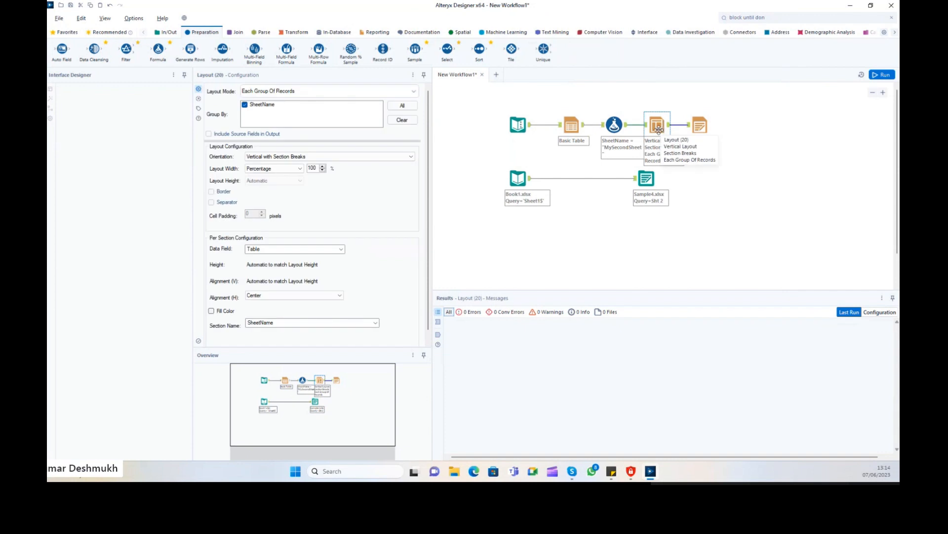
{"action": "left_click", "coordinate": [700, 125]}
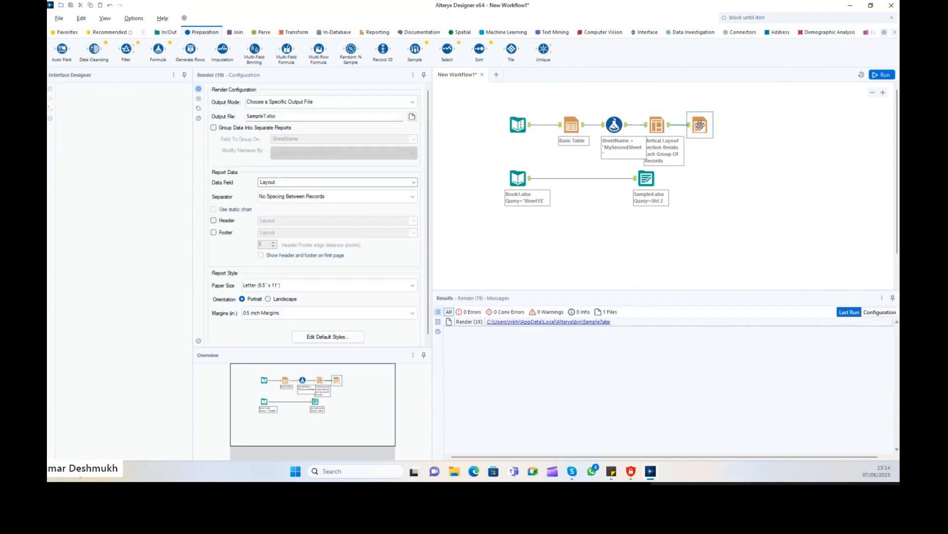
{"action": "left_click", "coordinate": [730, 128]}
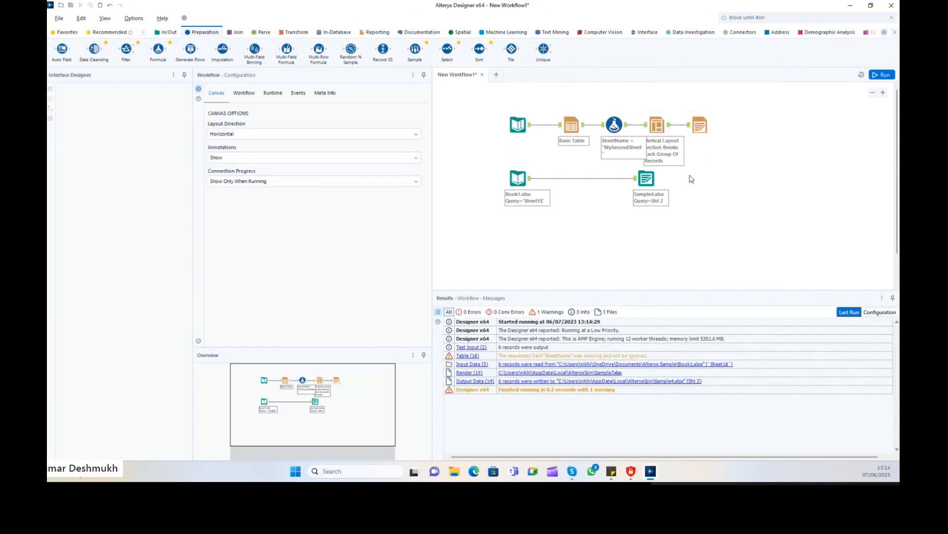
Rearrange the Sample4.xlsx output, Book1.xlsx input, Text Input and top-row tools across the canvas.
{"action": "left_click", "coordinate": [647, 180]}
{"action": "left_click_drag", "start_coordinate": [648, 181], "coordinate": [744, 191]}
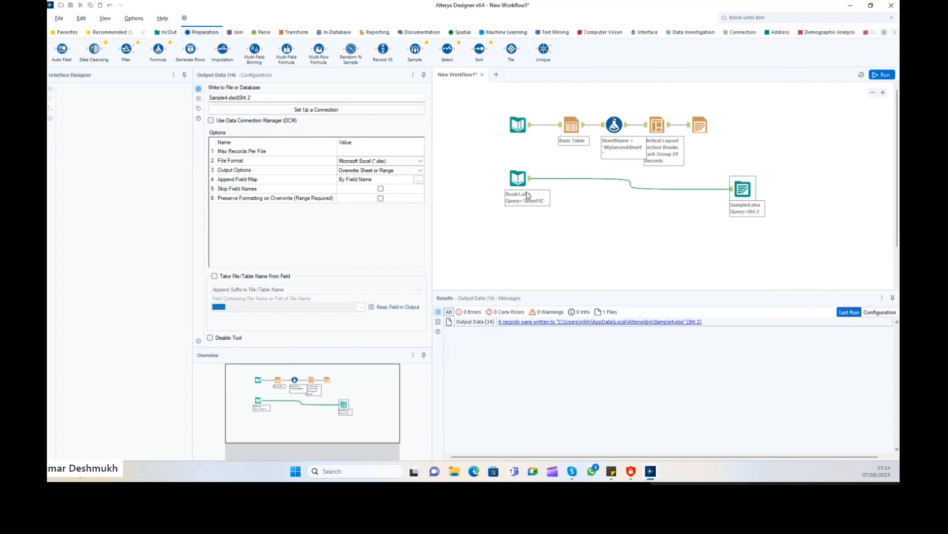
{"action": "left_click", "coordinate": [519, 179]}
{"action": "left_click_drag", "start_coordinate": [518, 178], "coordinate": [518, 205]}
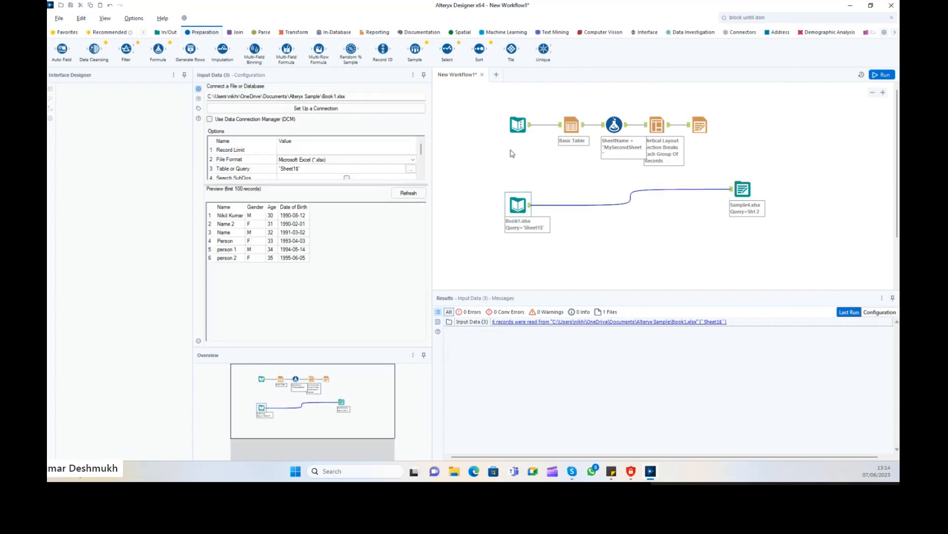
{"action": "left_click_drag", "start_coordinate": [518, 125], "coordinate": [513, 147]}
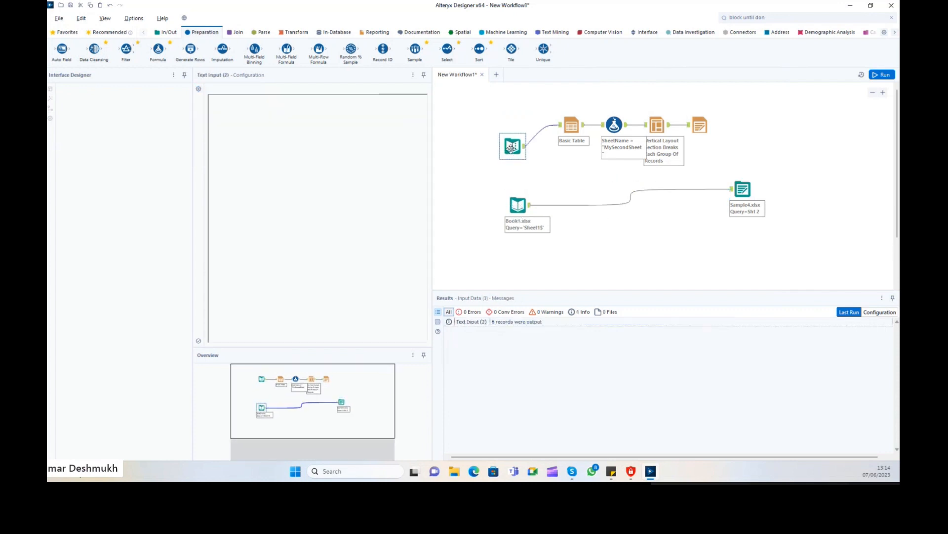
{"action": "left_click", "coordinate": [744, 189]}
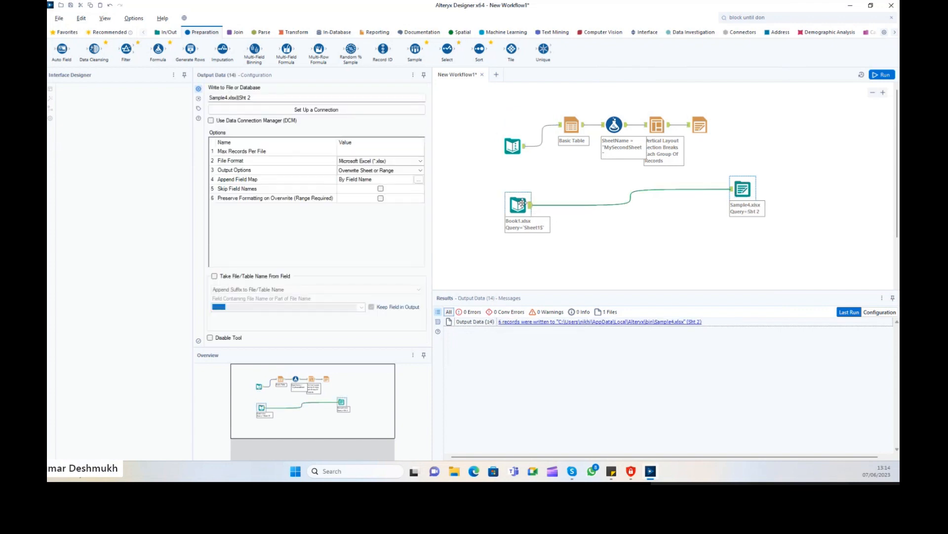
{"action": "left_click_drag", "start_coordinate": [518, 205], "coordinate": [453, 205]}
{"action": "left_click_drag", "start_coordinate": [741, 185], "coordinate": [874, 190]}
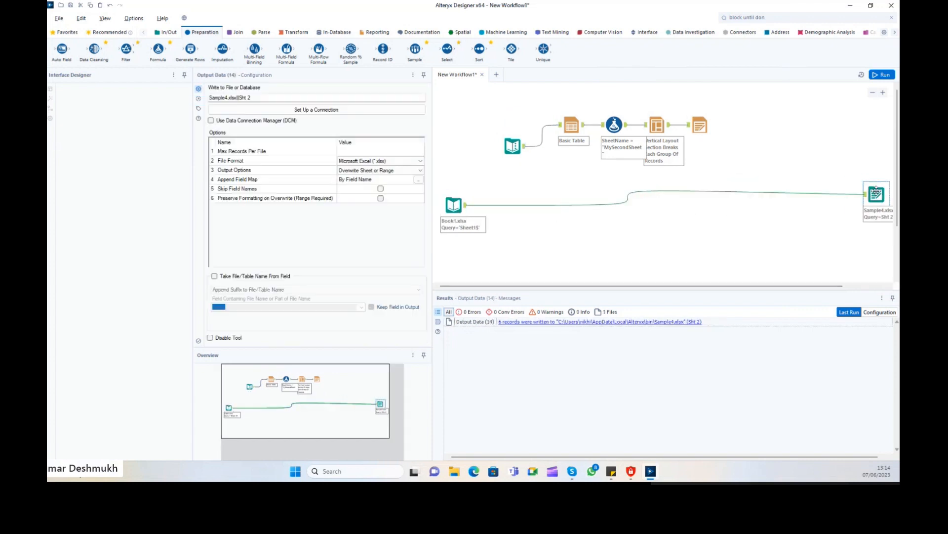
{"action": "left_click_drag", "start_coordinate": [559, 93], "coordinate": [889, 139]}
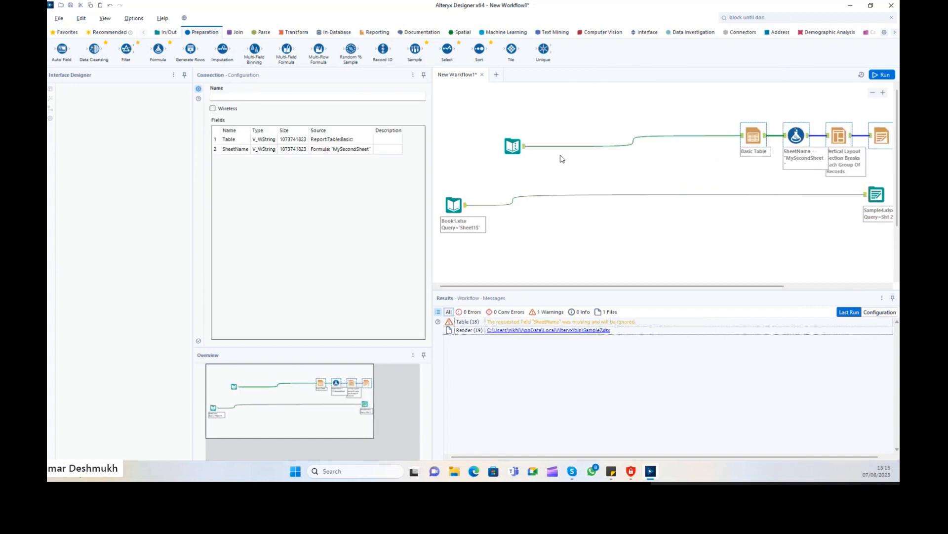
{"action": "left_click_drag", "start_coordinate": [512, 146], "coordinate": [462, 146]}
Level the Sample4.xlsx output with Book1.xlsx, shift Text Input up-left, and box-select the workflow.
{"action": "left_click", "coordinate": [454, 204]}
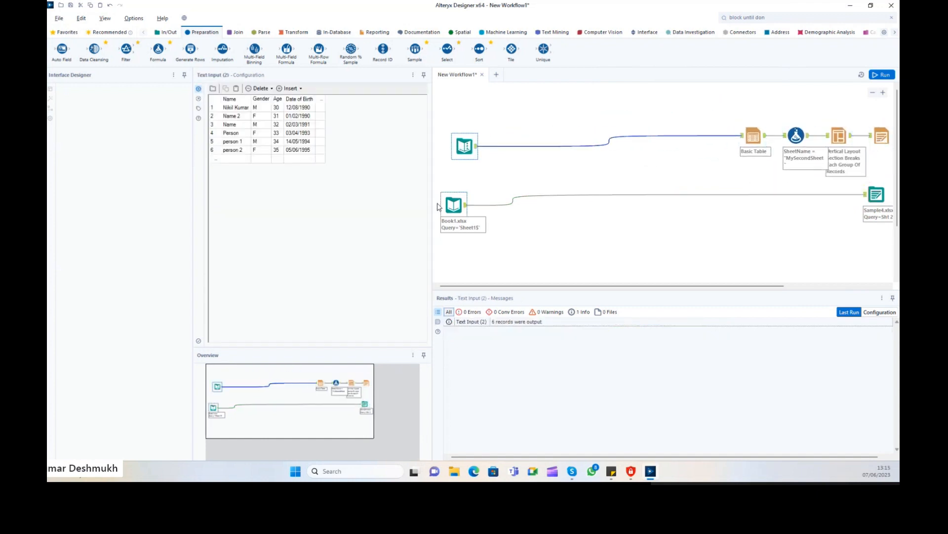
{"action": "left_click", "coordinate": [874, 197]}
{"action": "left_click_drag", "start_coordinate": [875, 197], "coordinate": [884, 207]}
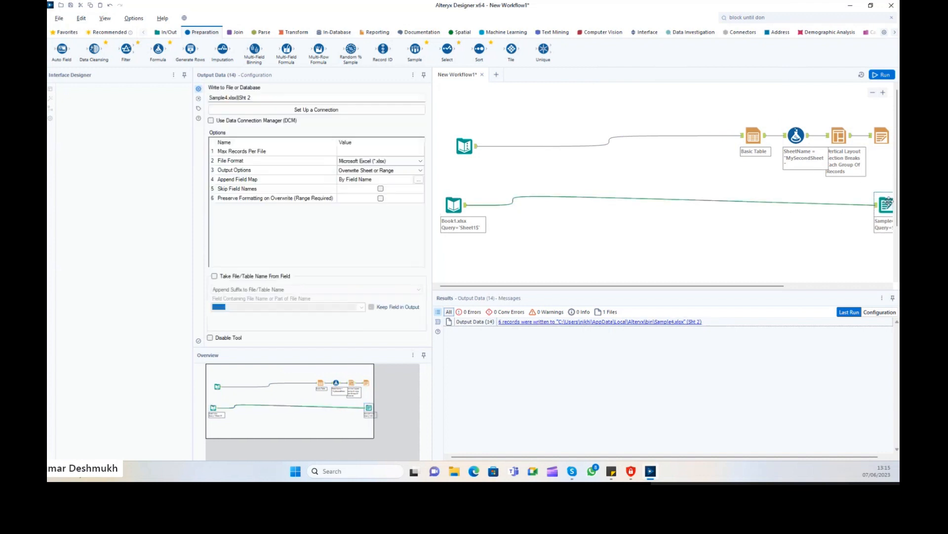
{"action": "left_click_drag", "start_coordinate": [482, 155], "coordinate": [469, 147]}
{"action": "left_click", "coordinate": [475, 128]}
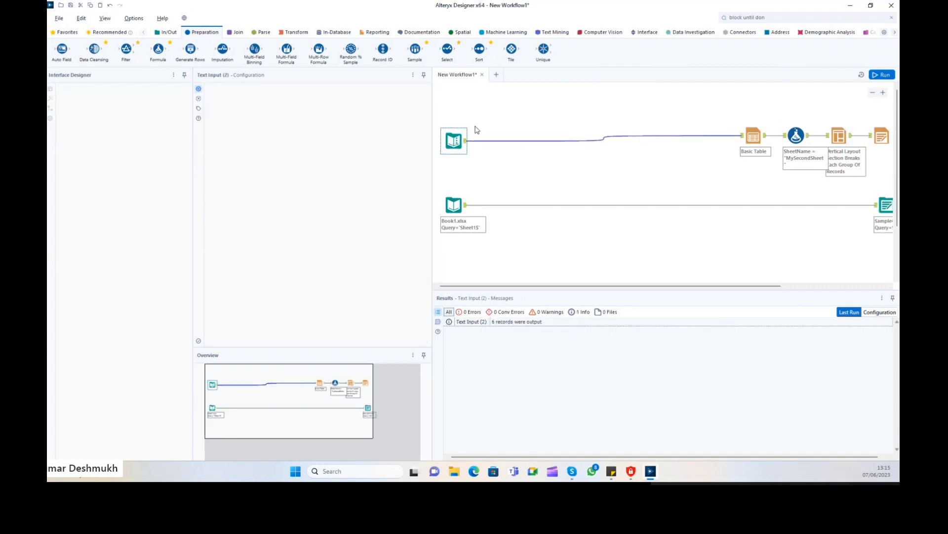
{"action": "left_click_drag", "start_coordinate": [728, 97], "coordinate": [563, 220]}
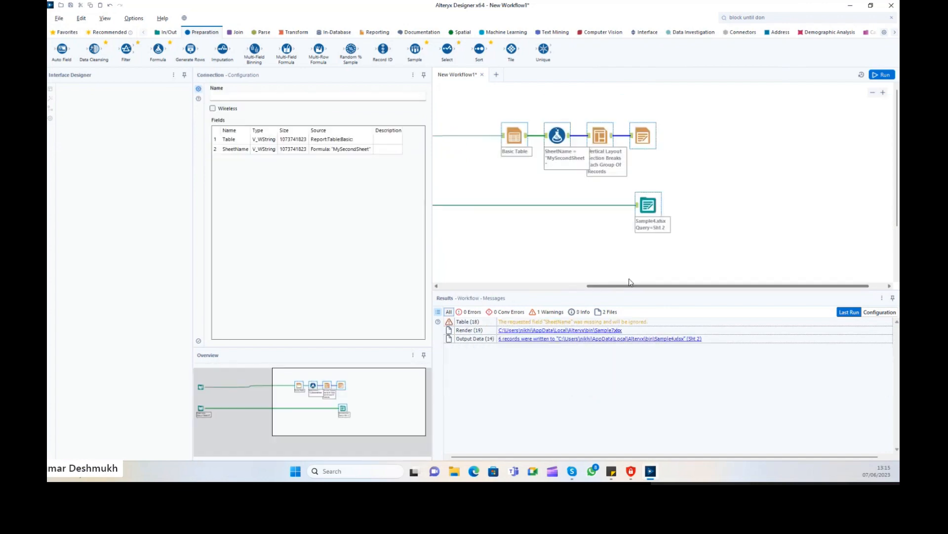
{"action": "left_click_drag", "start_coordinate": [610, 287], "coordinate": [464, 286]}
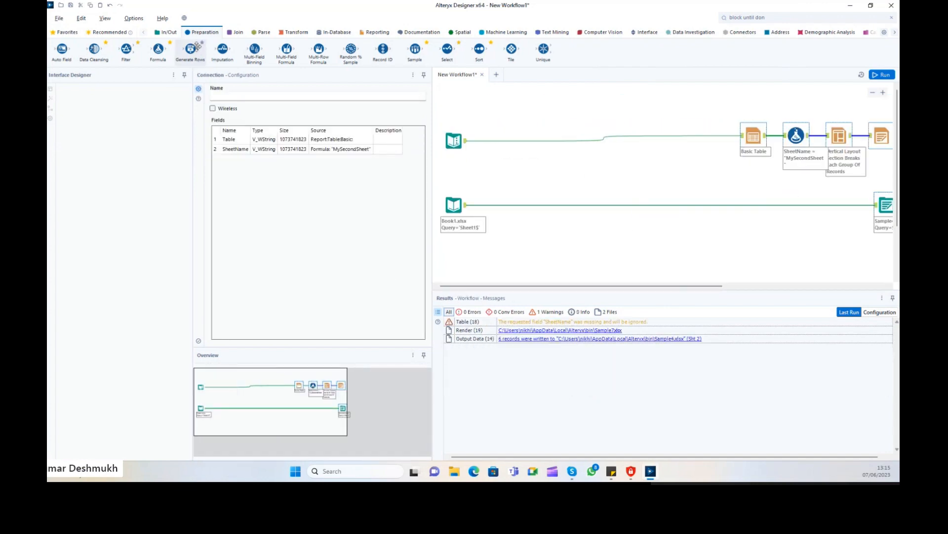
{"action": "left_click", "coordinate": [234, 33]}
{"action": "left_click", "coordinate": [204, 33]}
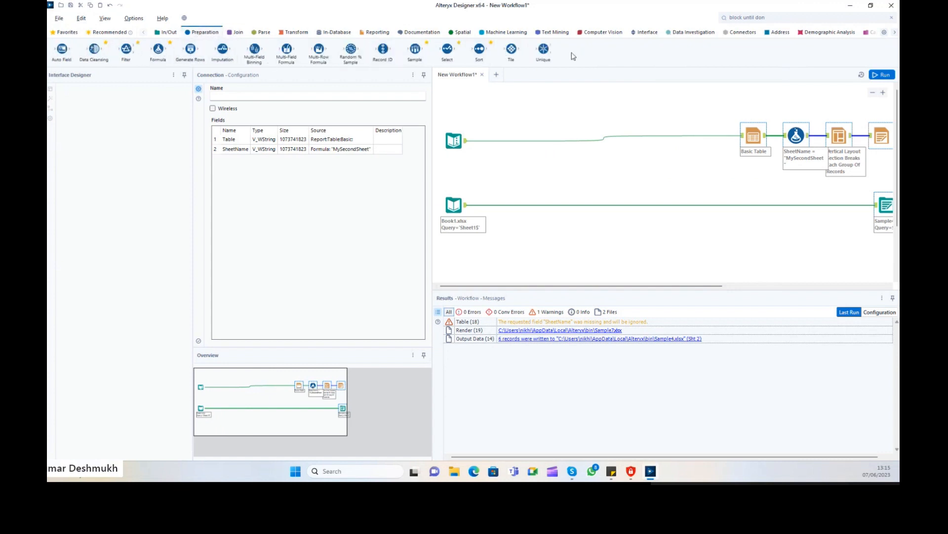
{"action": "left_click", "coordinate": [232, 33]}
{"action": "left_click", "coordinate": [264, 32]}
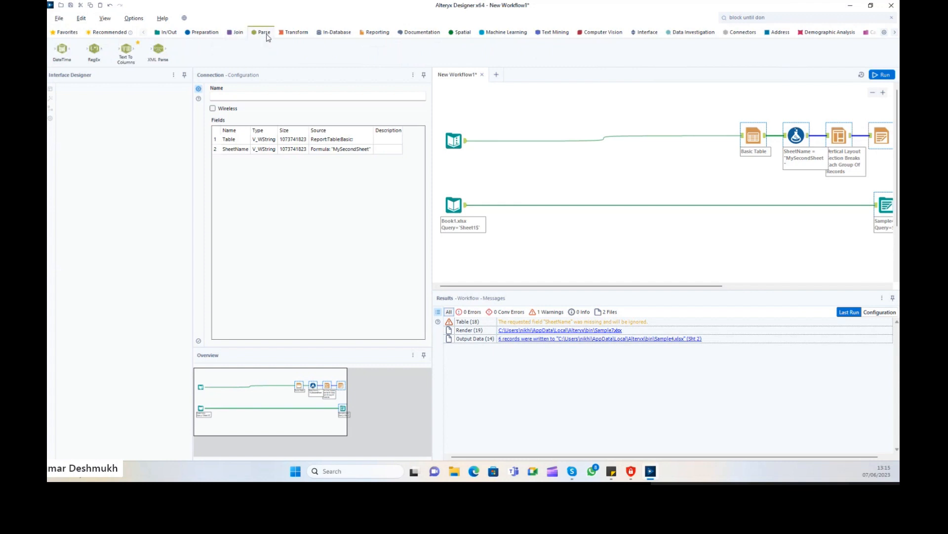
{"action": "left_click", "coordinate": [295, 33]}
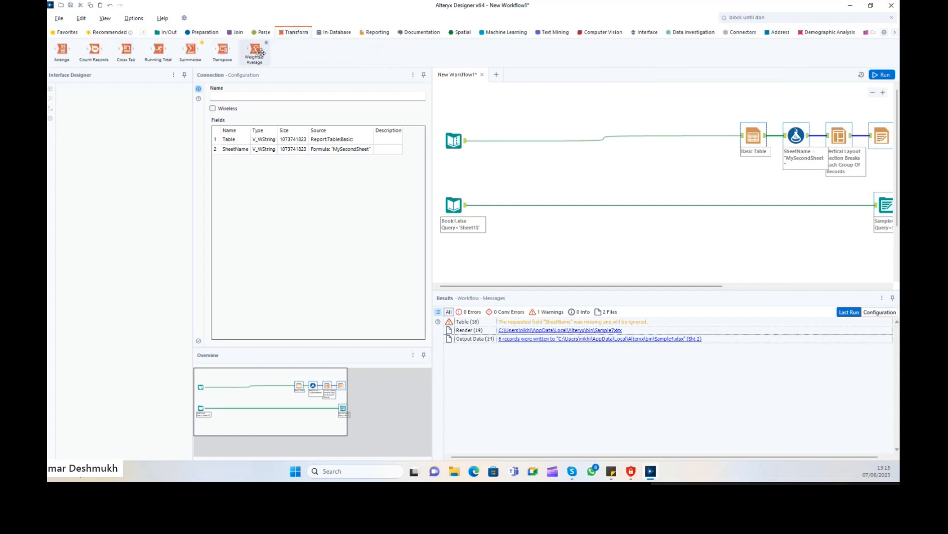
{"action": "left_click", "coordinate": [346, 33]}
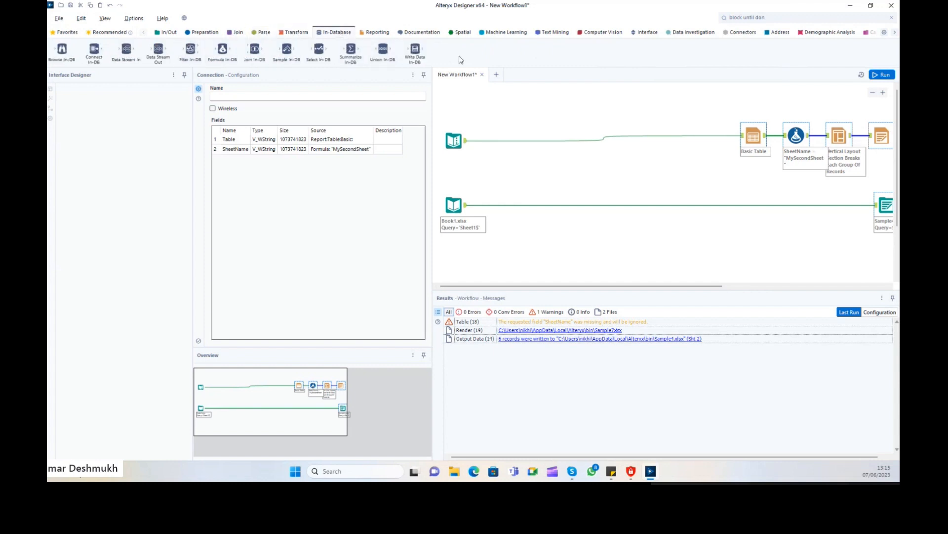
{"action": "left_click", "coordinate": [375, 32]}
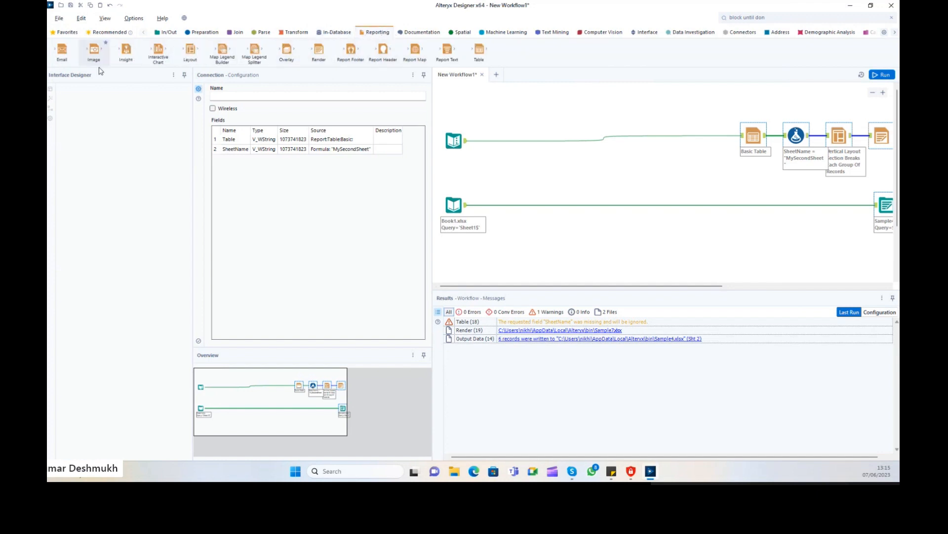
{"action": "left_click_drag", "start_coordinate": [60, 45], "coordinate": [525, 110]}
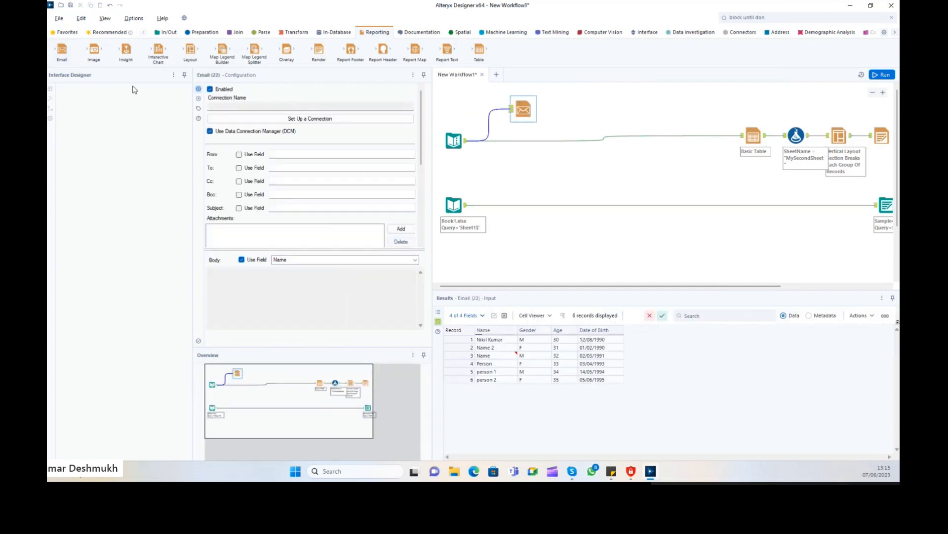
{"action": "left_click_drag", "start_coordinate": [93, 49], "coordinate": [514, 163]}
{"action": "left_click_drag", "start_coordinate": [467, 141], "coordinate": [518, 167]}
{"action": "left_click_drag", "start_coordinate": [126, 49], "coordinate": [483, 113]}
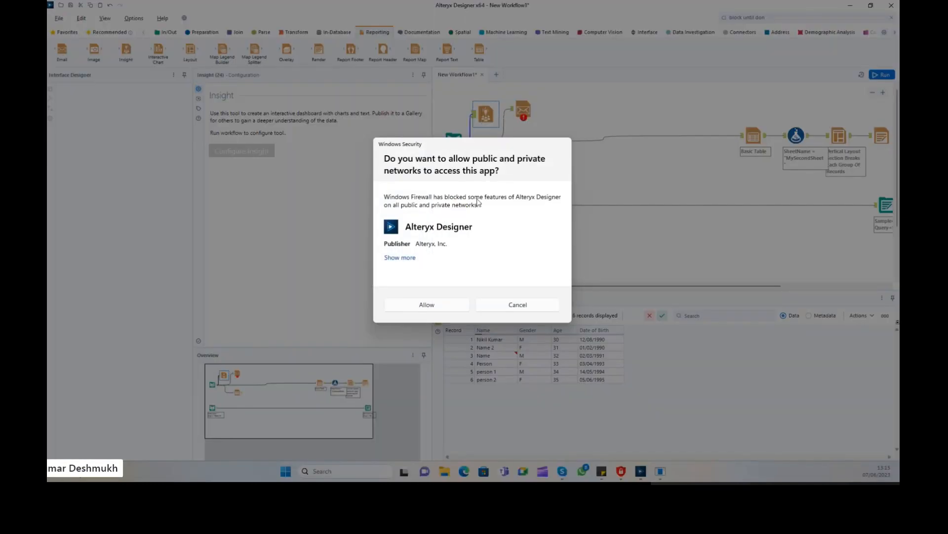
{"action": "left_click", "coordinate": [443, 309]}
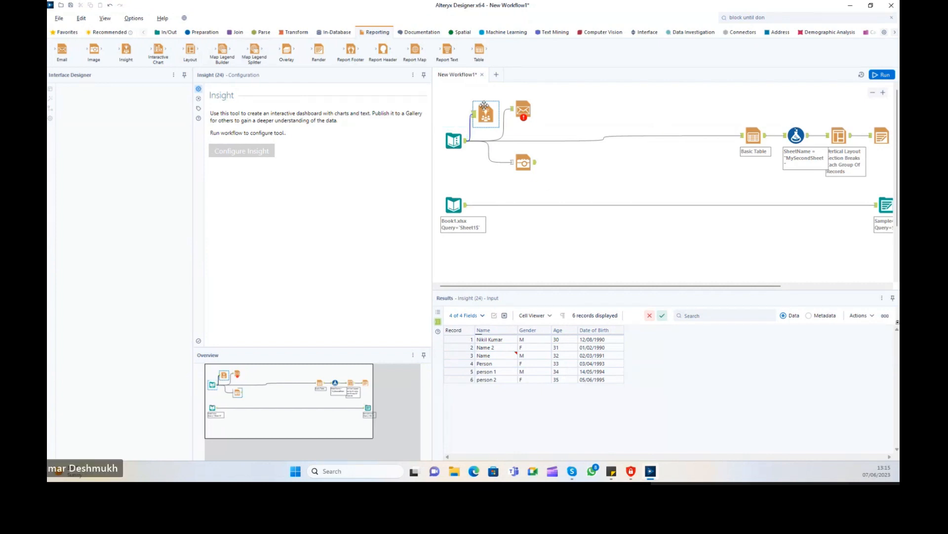
{"action": "key", "text": "Delete"}
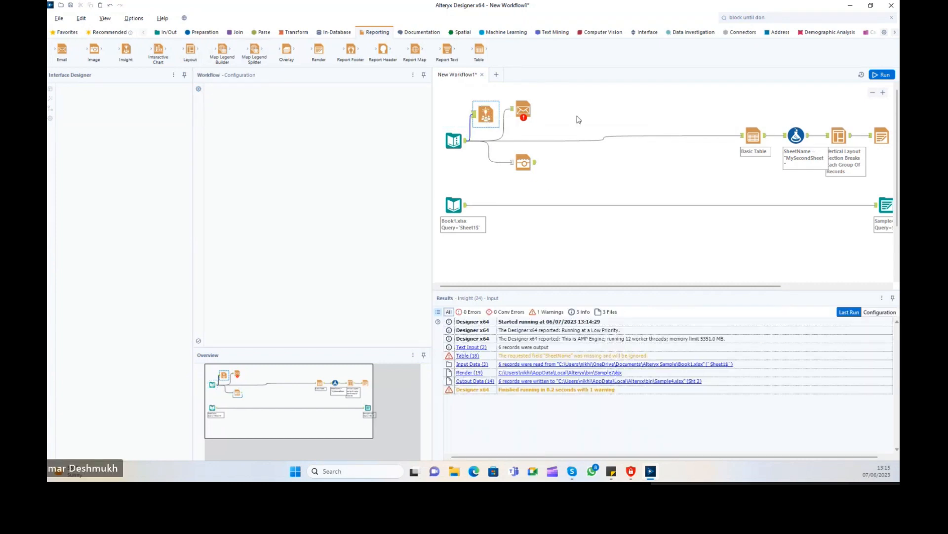
{"action": "key", "text": "Delete"}
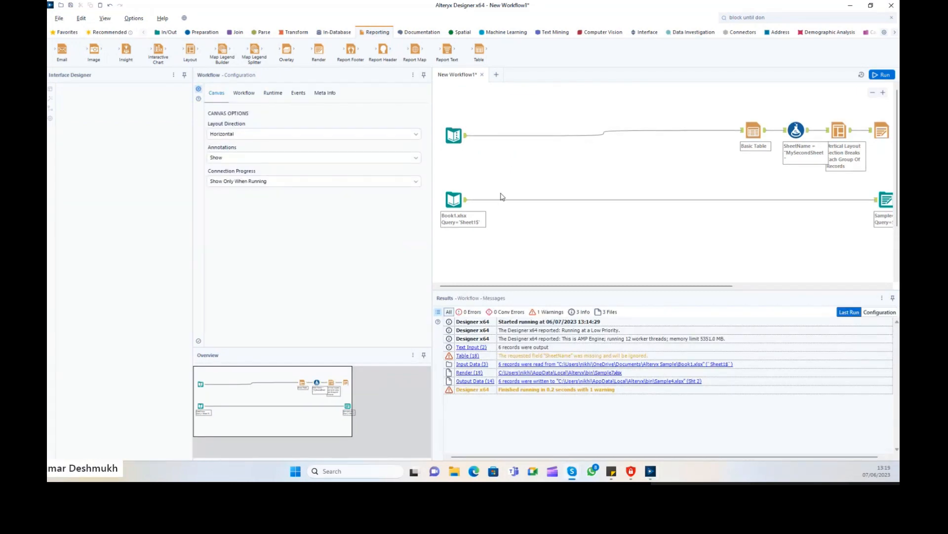
Marquee-select tools on the canvas, from the two input steps up to all six steps.
{"action": "left_click_drag", "start_coordinate": [445, 96], "coordinate": [486, 235]}
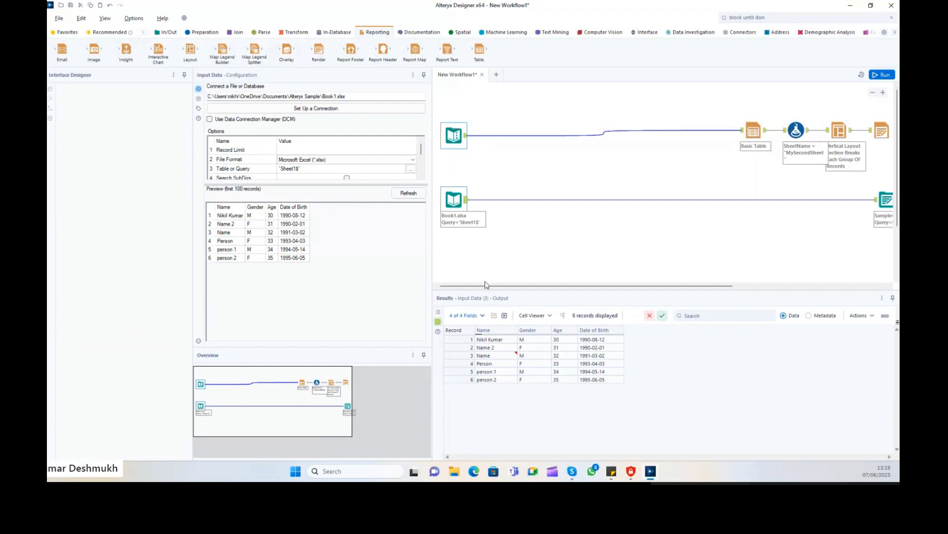
{"action": "left_click_drag", "start_coordinate": [486, 285], "coordinate": [638, 285]}
{"action": "left_click_drag", "start_coordinate": [472, 92], "coordinate": [700, 250]}
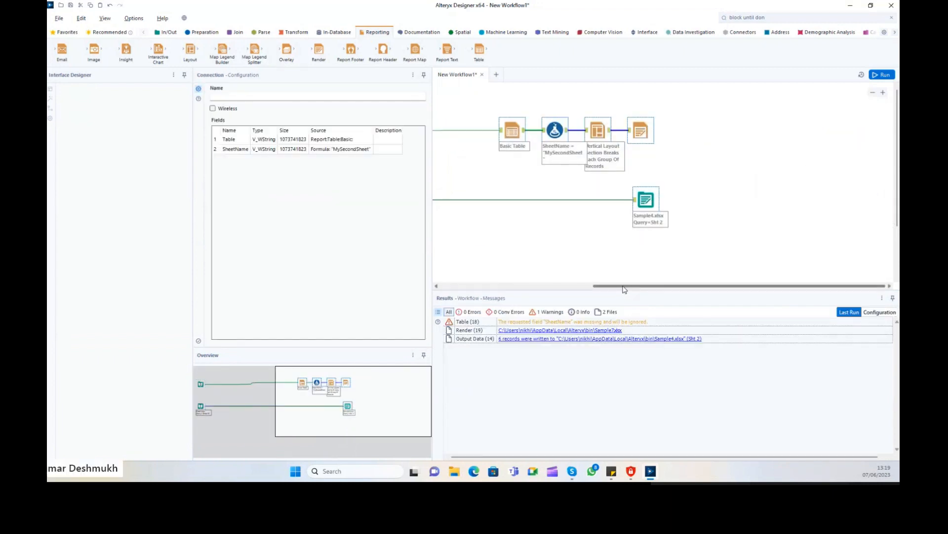
{"action": "left_click_drag", "start_coordinate": [624, 289], "coordinate": [460, 290]}
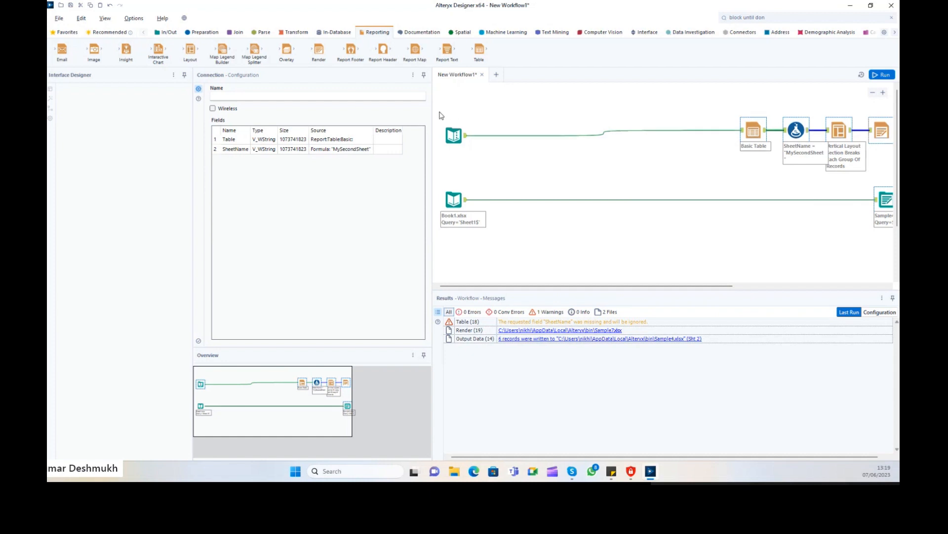
{"action": "left_click_drag", "start_coordinate": [440, 102], "coordinate": [664, 249]}
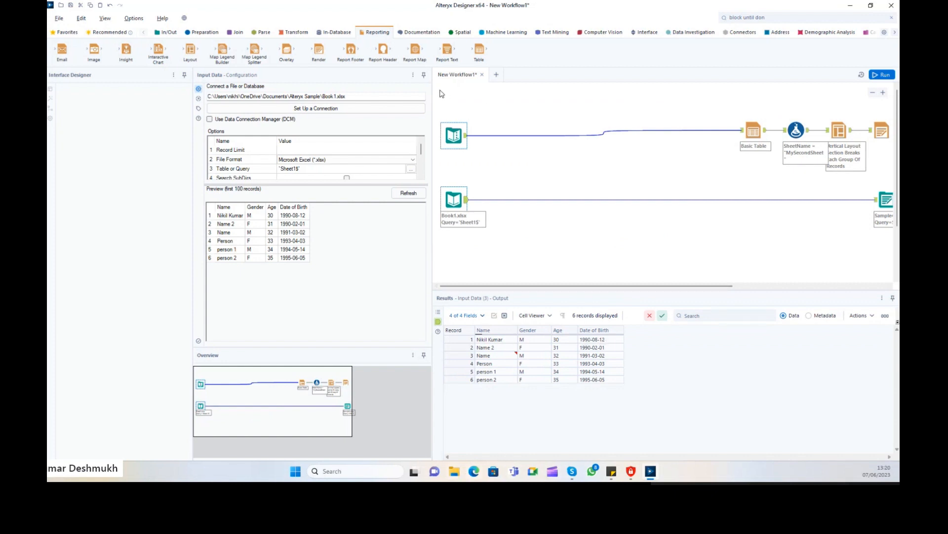
{"action": "left_click_drag", "start_coordinate": [442, 93], "coordinate": [847, 237]}
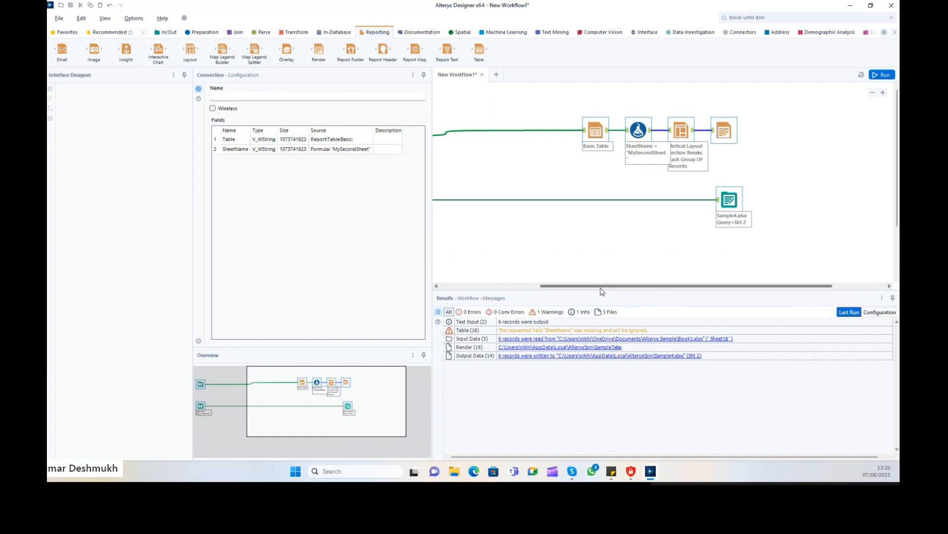
Clear the canvas selection and bring up the Preparation tool palette.
{"action": "left_click", "coordinate": [461, 286]}
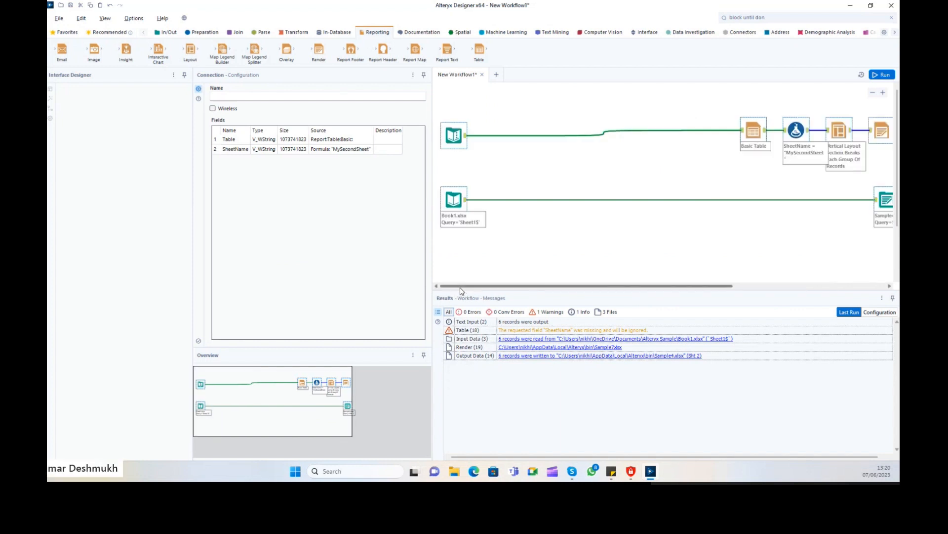
{"action": "left_click_drag", "start_coordinate": [447, 98], "coordinate": [720, 251]}
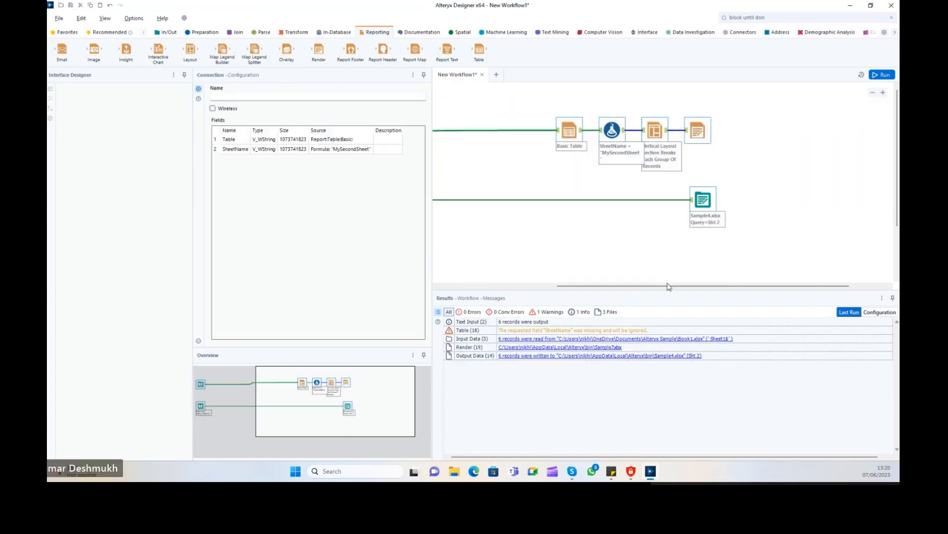
{"action": "left_click_drag", "start_coordinate": [622, 291], "coordinate": [447, 293]}
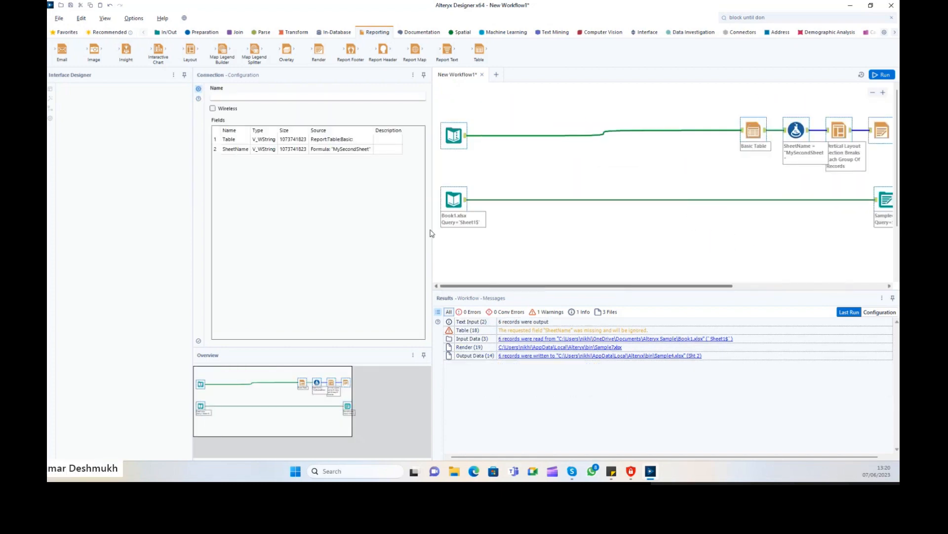
{"action": "left_click", "coordinate": [526, 105]}
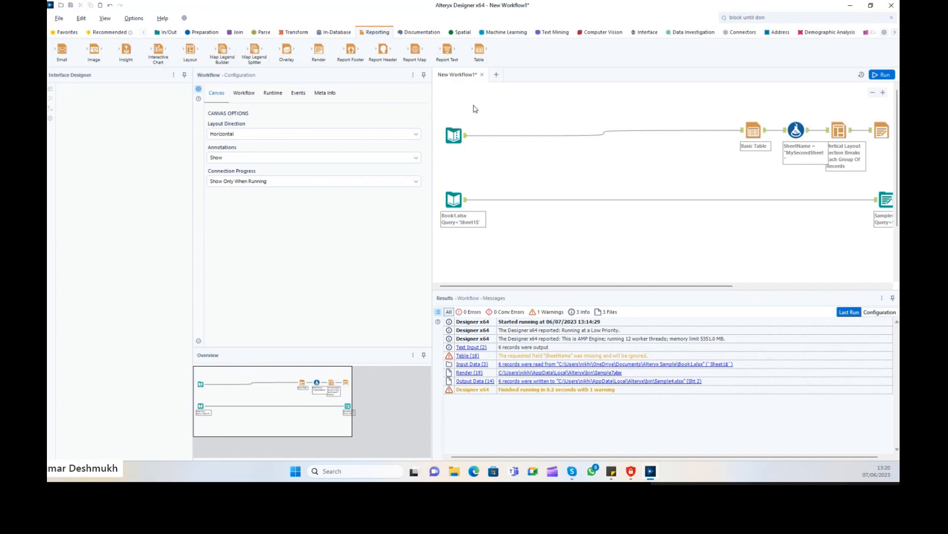
{"action": "left_click", "coordinate": [202, 32]}
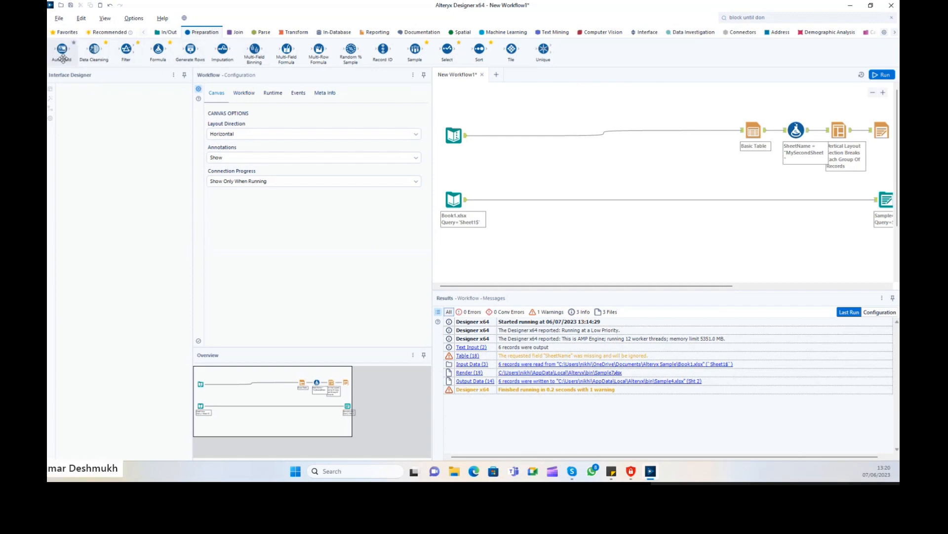
Place an Auto Field tool on the connection between Text Input and Basic Table.
{"action": "mouse_move", "coordinate": [66, 53]}
{"action": "left_mouse_down"}
{"action": "mouse_move", "coordinate": [362, 132]}
{"action": "mouse_move", "coordinate": [493, 102]}
{"action": "mouse_move", "coordinate": [58, 24]}
{"action": "mouse_move", "coordinate": [61, 44]}
{"action": "left_mouse_up"}
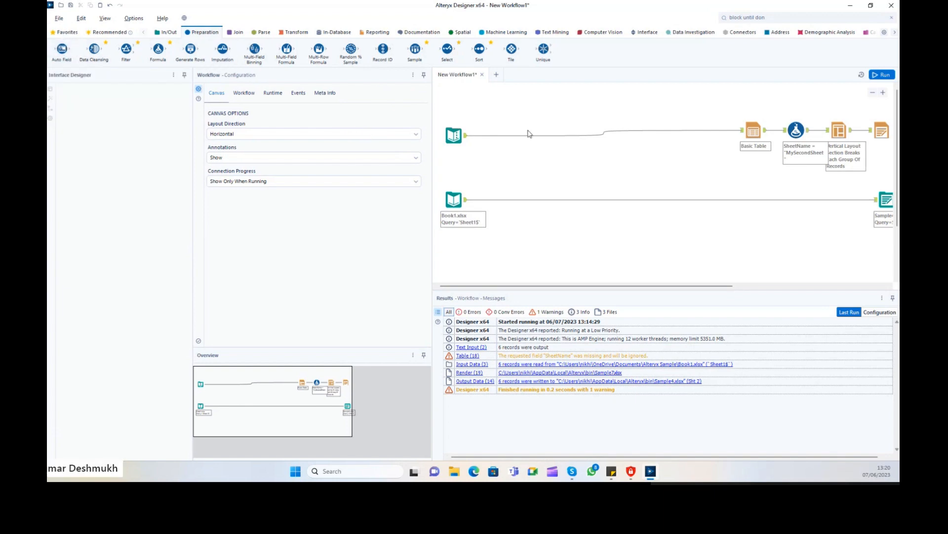
{"action": "left_click", "coordinate": [455, 135]}
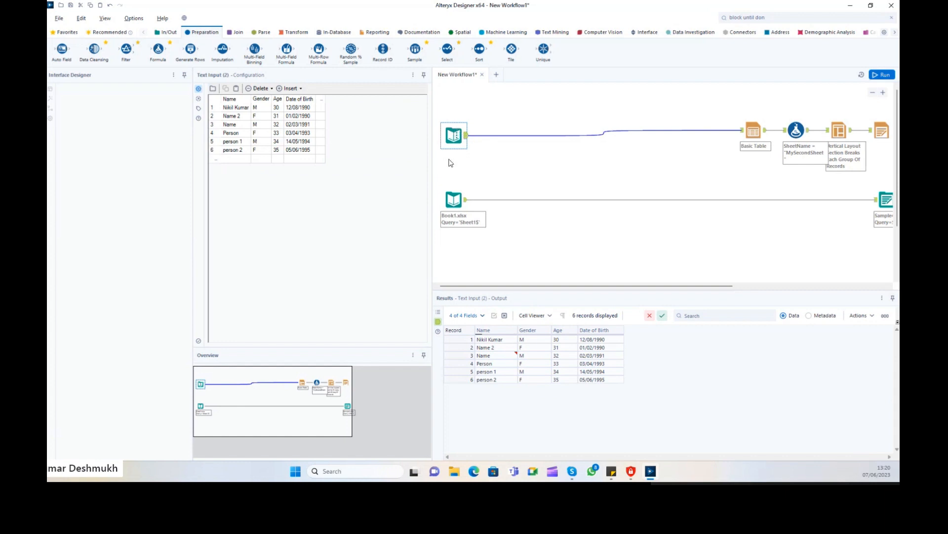
{"action": "double_click", "coordinate": [64, 49]}
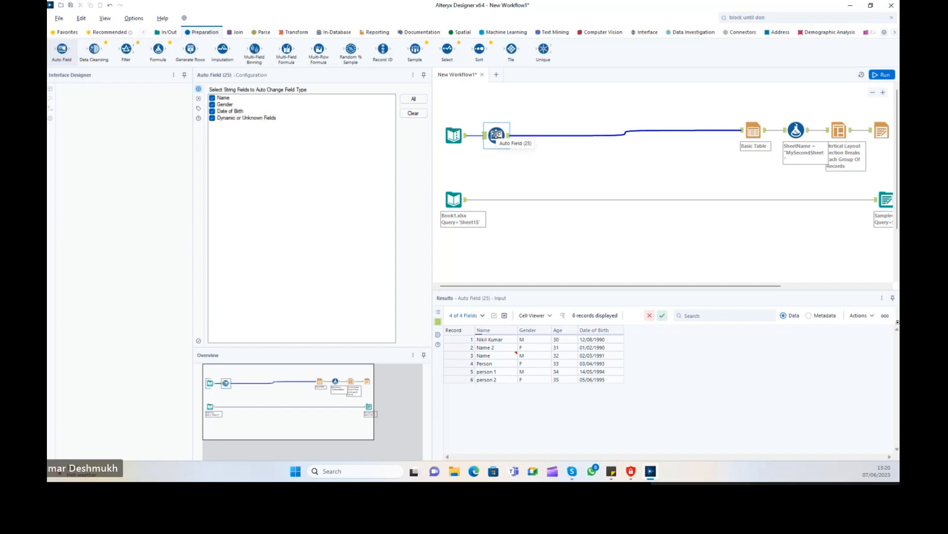
{"action": "key", "text": "Delete"}
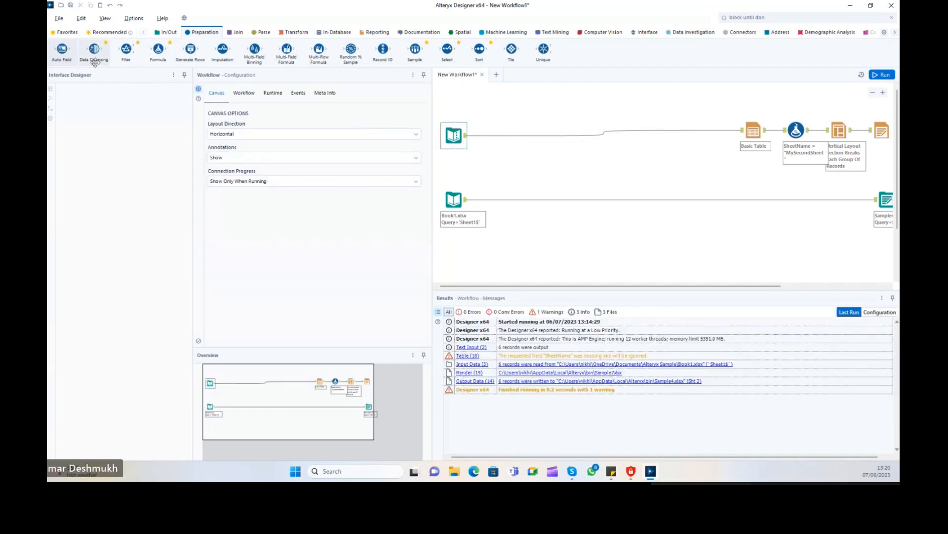
{"action": "left_click_drag", "start_coordinate": [61, 48], "coordinate": [498, 136]}
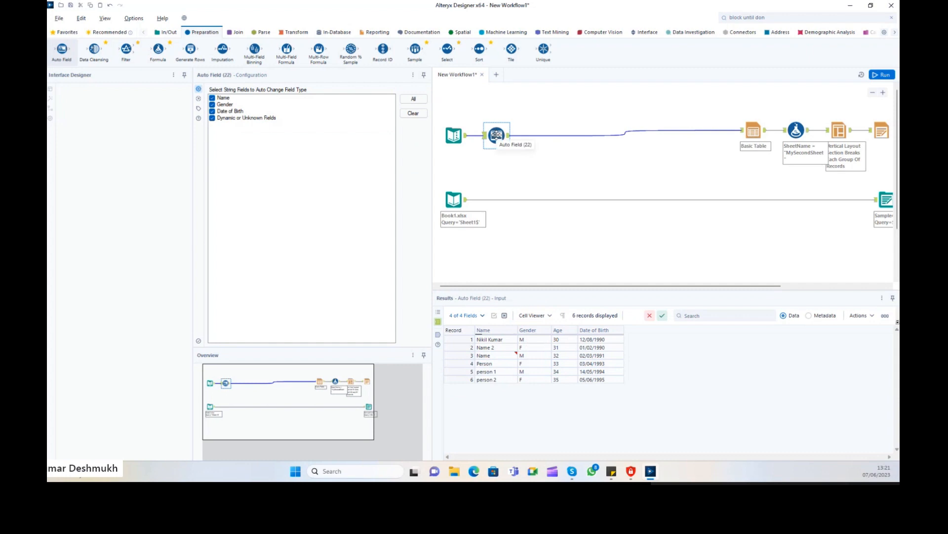
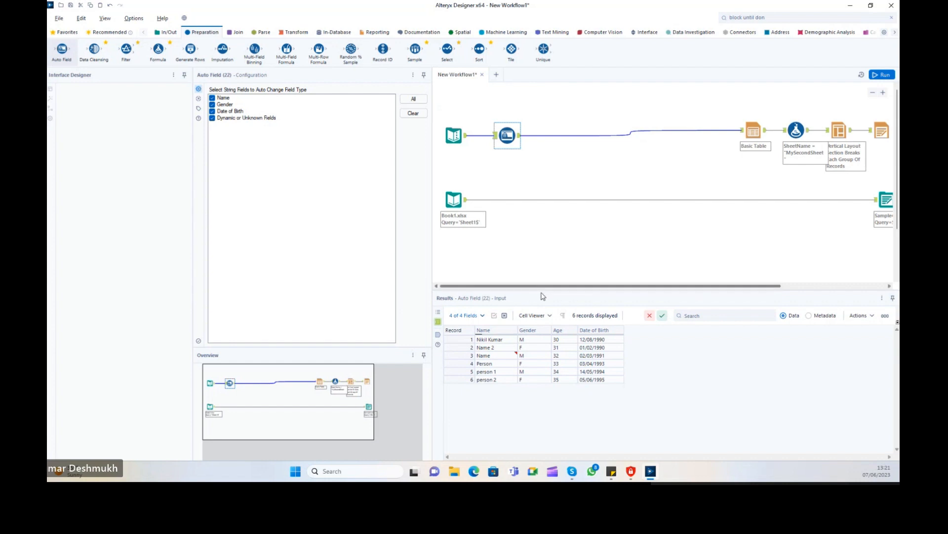
Enlarge the results pane and nudge the Auto Field tool to the right.
{"action": "left_click_drag", "start_coordinate": [540, 290], "coordinate": [540, 231]}
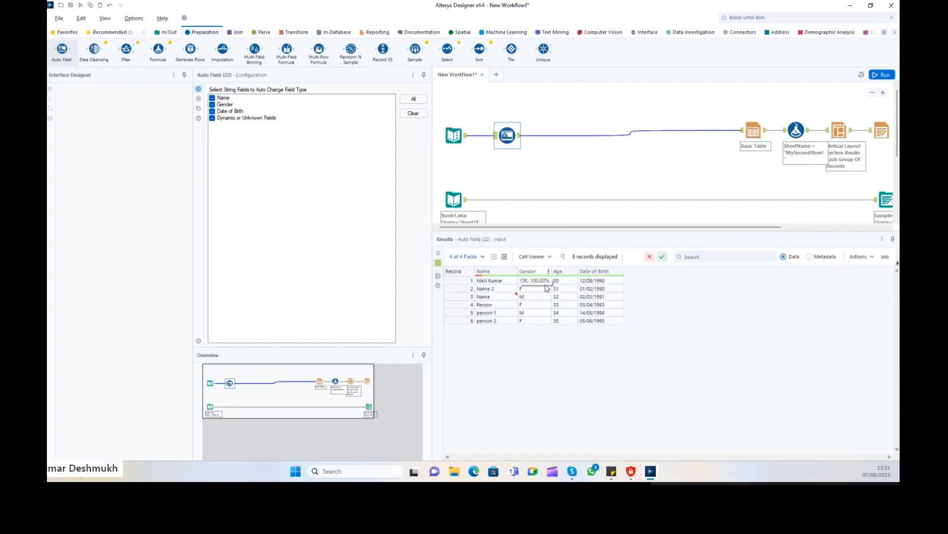
{"action": "left_click_drag", "start_coordinate": [497, 282], "coordinate": [603, 321]}
{"action": "left_click_drag", "start_coordinate": [507, 137], "coordinate": [524, 141]}
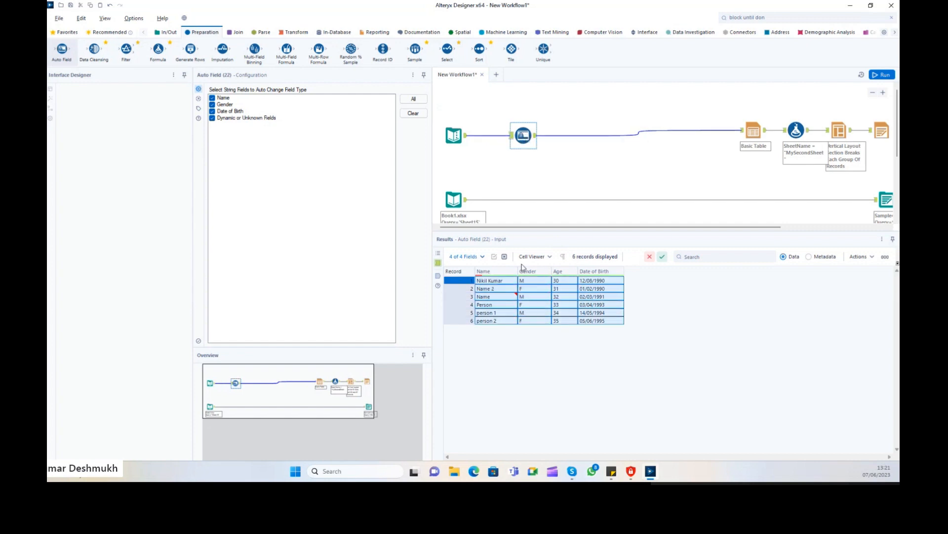
Inspect the six input records' Name values, spotting the one with trailing spaces.
{"action": "mouse_move", "coordinate": [501, 277]}
{"action": "left_click", "coordinate": [497, 287]}
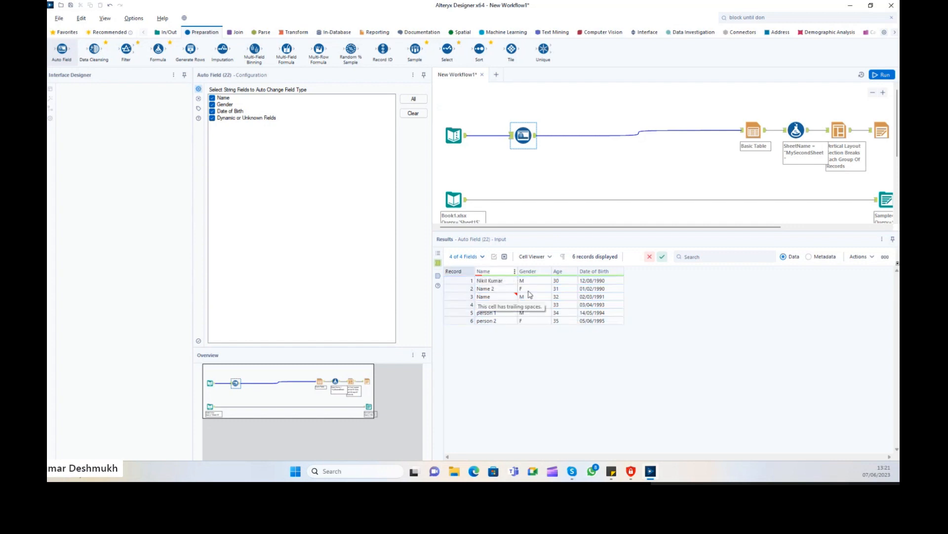
{"action": "left_click", "coordinate": [566, 299]}
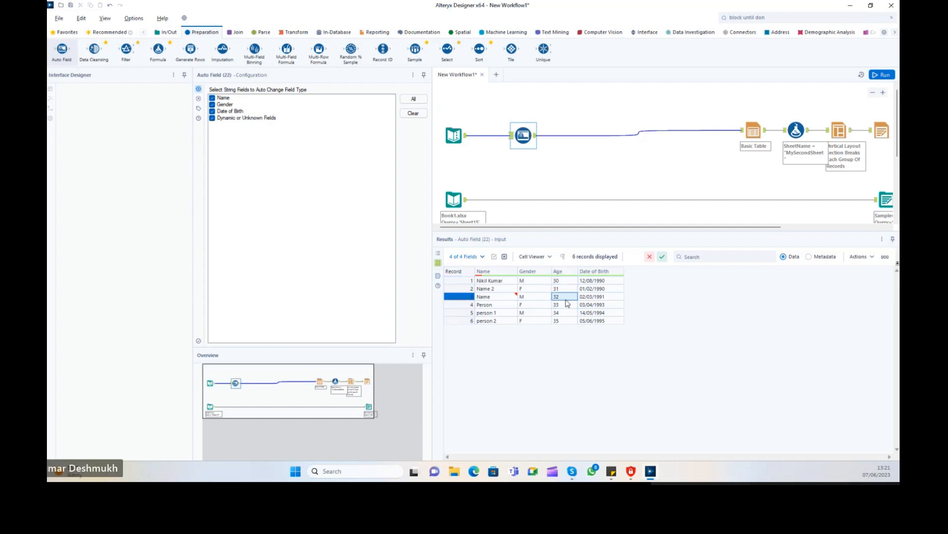
{"action": "left_click_drag", "start_coordinate": [498, 282], "coordinate": [497, 321]}
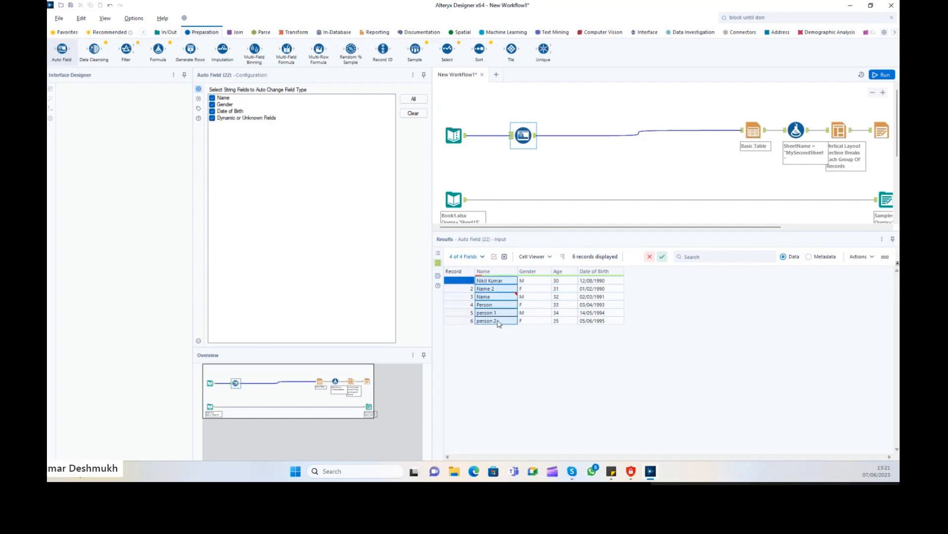
{"action": "left_click", "coordinate": [492, 273]}
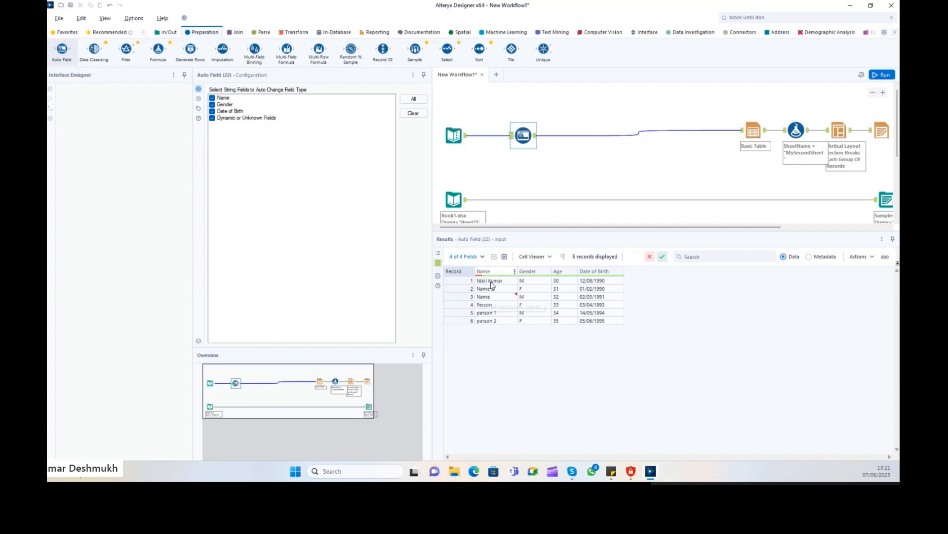
{"action": "left_click", "coordinate": [489, 282]}
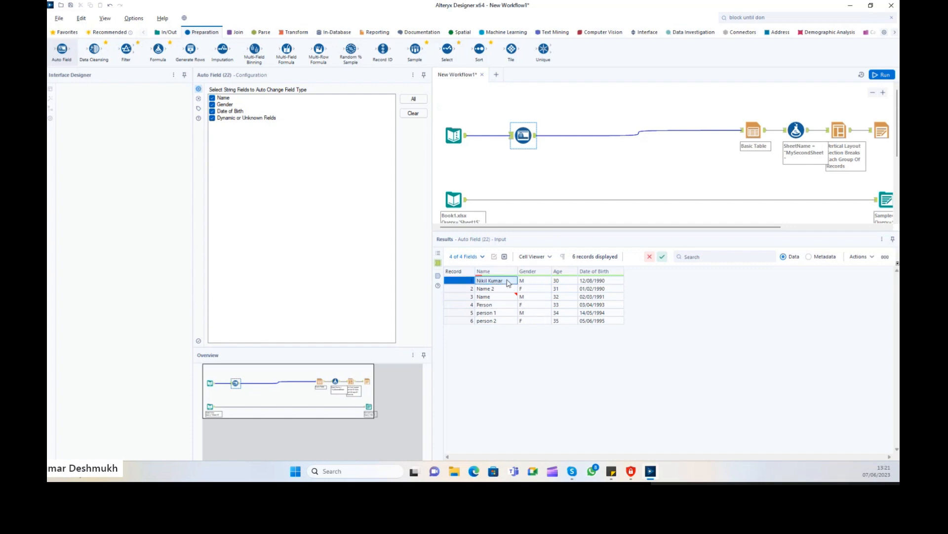
{"action": "left_click", "coordinate": [486, 290]}
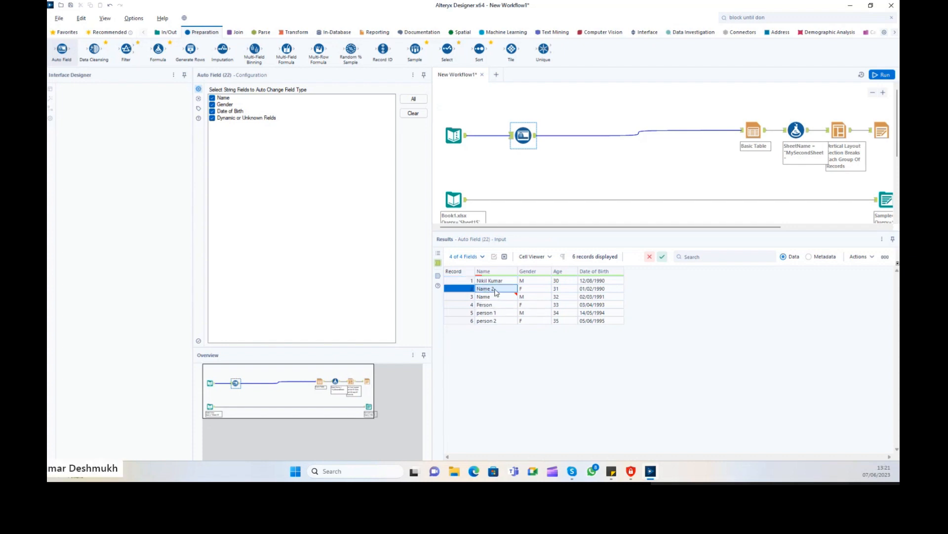
{"action": "left_click_drag", "start_coordinate": [494, 280], "coordinate": [498, 323]}
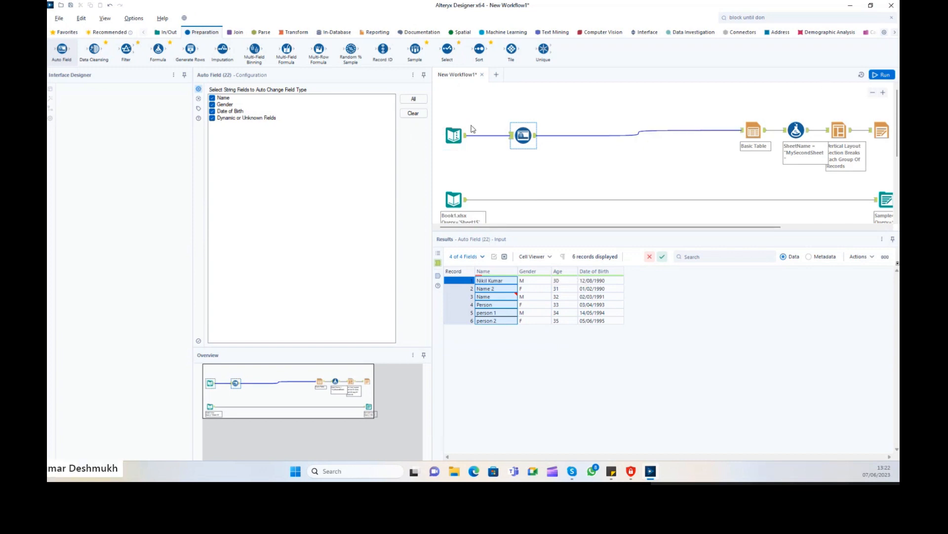
{"action": "left_click_drag", "start_coordinate": [472, 98], "coordinate": [554, 143]}
Run the workflow and line the Auto Field tool up with the input.
{"action": "left_click", "coordinate": [882, 74]}
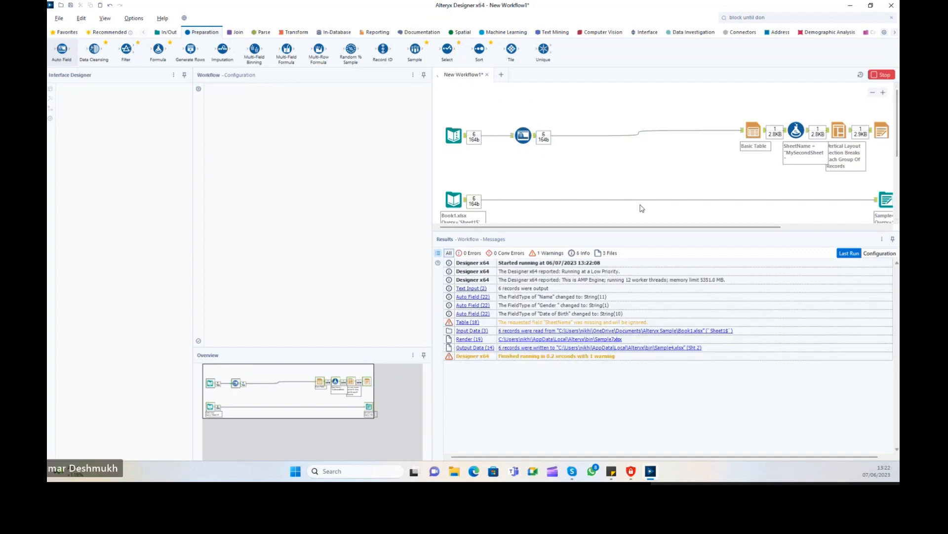
{"action": "left_click", "coordinate": [523, 135]}
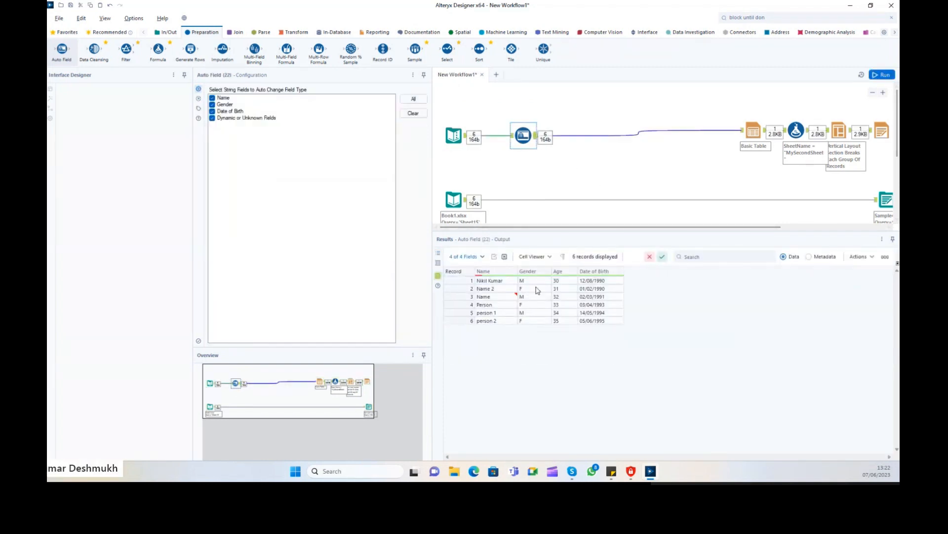
{"action": "left_click", "coordinate": [483, 256]}
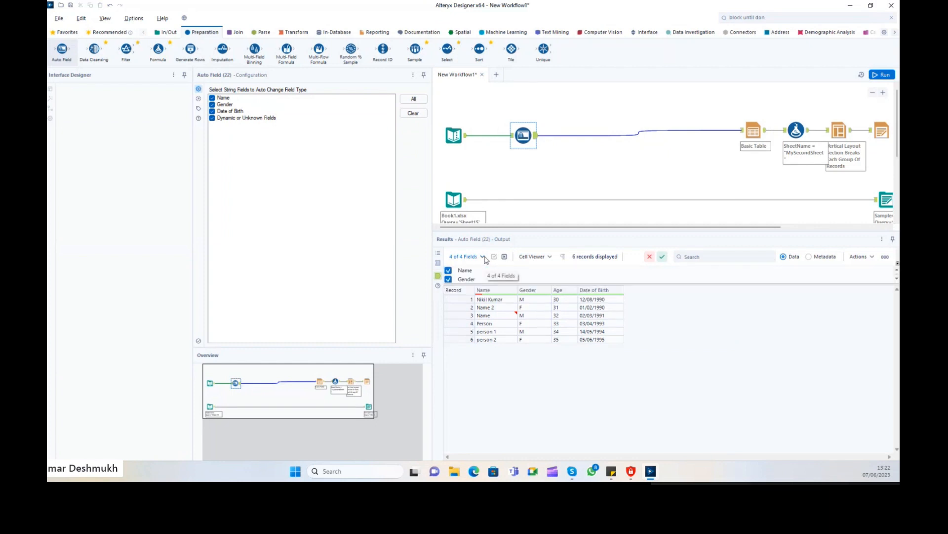
{"action": "scroll", "coordinate": [523, 135], "scroll_direction": "down", "scroll_amount": 1}
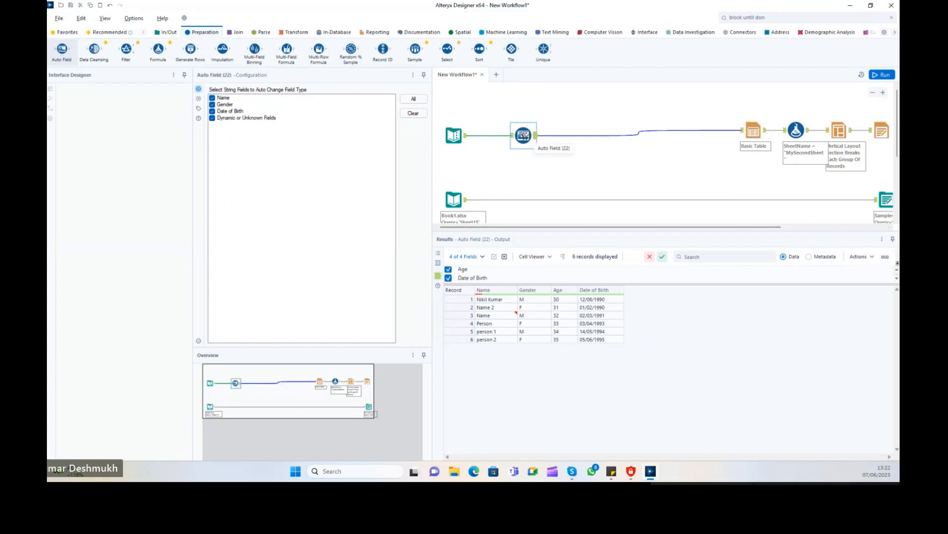
{"action": "left_click_drag", "start_coordinate": [523, 135], "coordinate": [512, 135]}
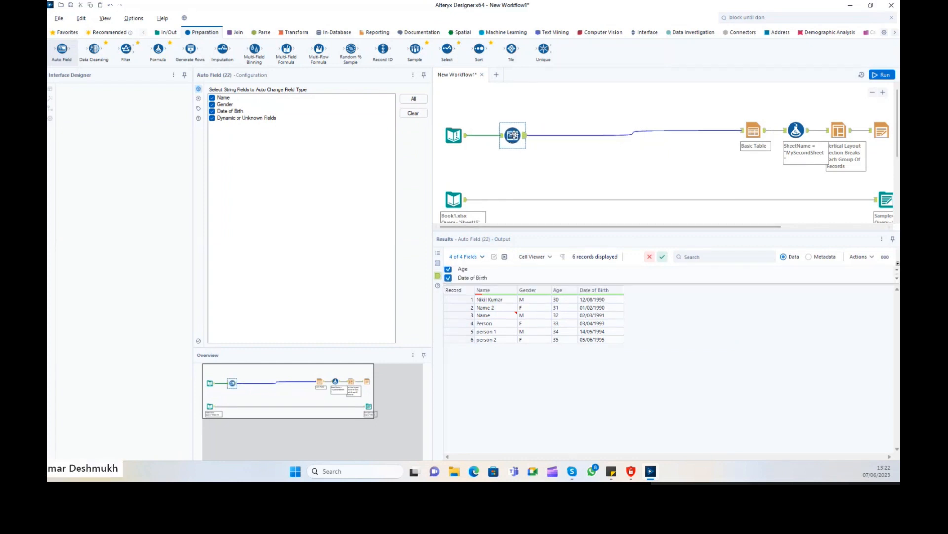
{"action": "left_click", "coordinate": [453, 135], "text": "ctrl"}
Inspect the six Auto Field output records' Gender and Date of Birth values.
{"action": "mouse_move", "coordinate": [509, 320]}
{"action": "left_click_drag", "start_coordinate": [459, 299], "coordinate": [605, 343]}
{"action": "left_click_drag", "start_coordinate": [497, 301], "coordinate": [580, 340]}
{"action": "left_click", "coordinate": [542, 318]}
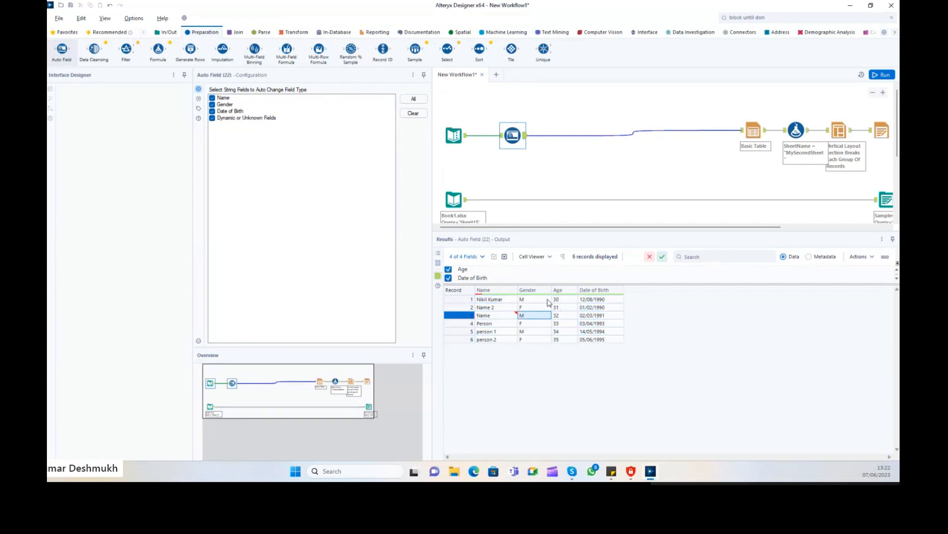
{"action": "left_click", "coordinate": [602, 299]}
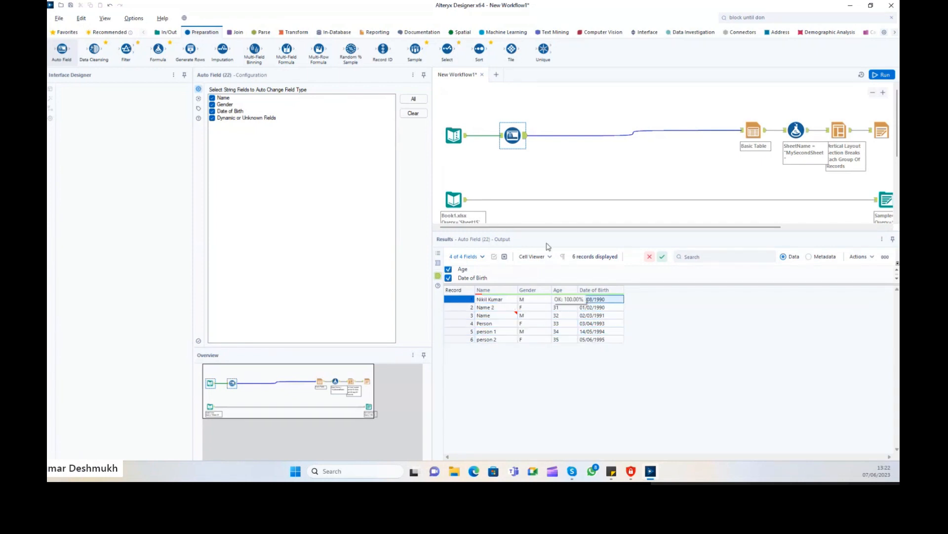
{"action": "left_click", "coordinate": [166, 32]}
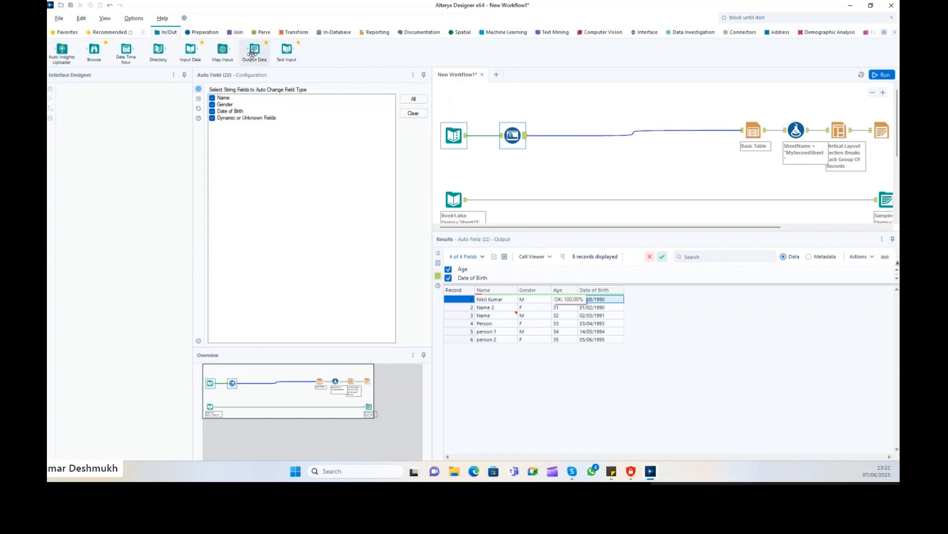
Enlarge the cell viewer and inspect record values, including the Name with trailing spaces.
{"action": "left_click", "coordinate": [564, 299]}
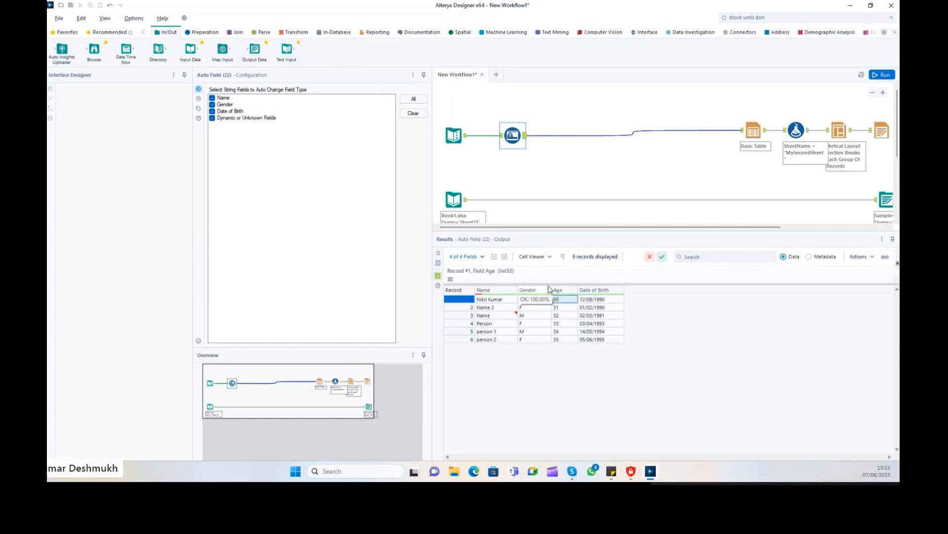
{"action": "left_click_drag", "start_coordinate": [547, 285], "coordinate": [516, 310]}
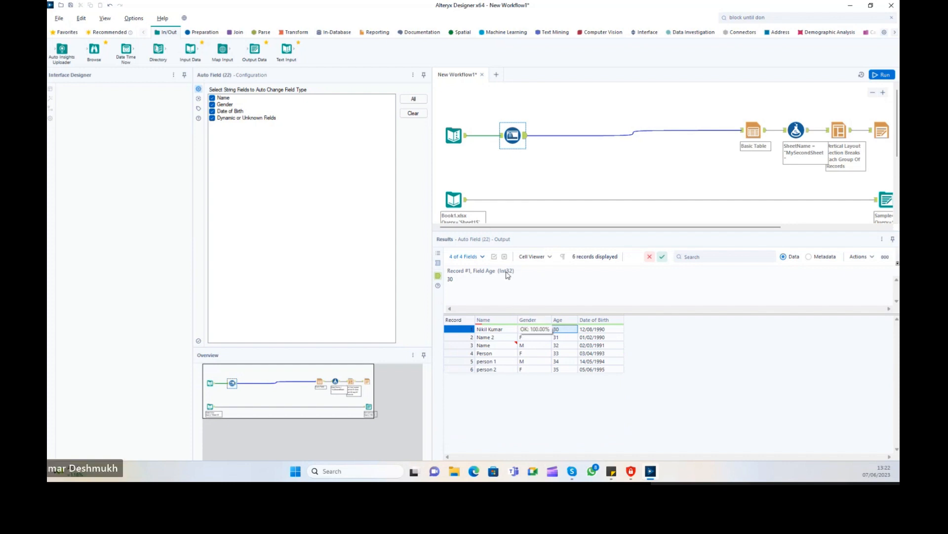
{"action": "left_click", "coordinate": [599, 329]}
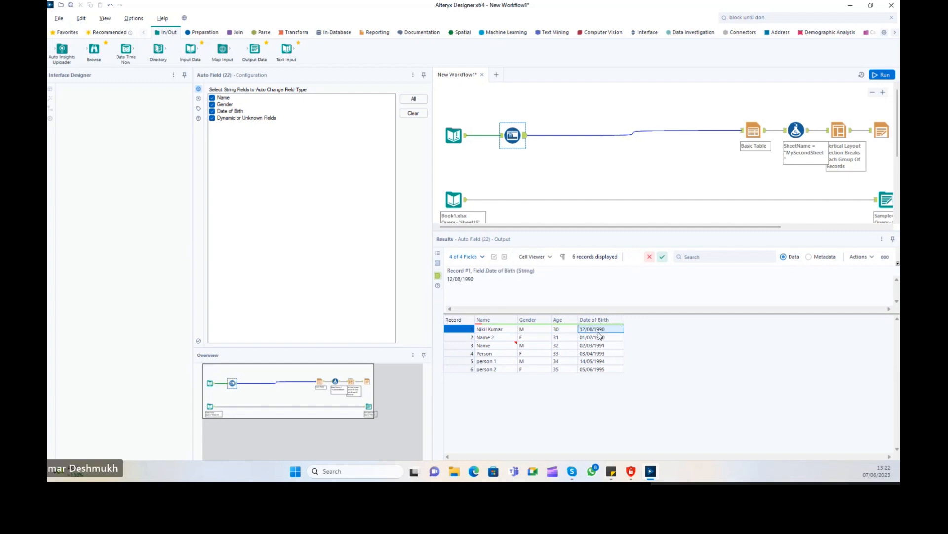
{"action": "key", "text": "Left"}
{"action": "key", "text": "Left"}
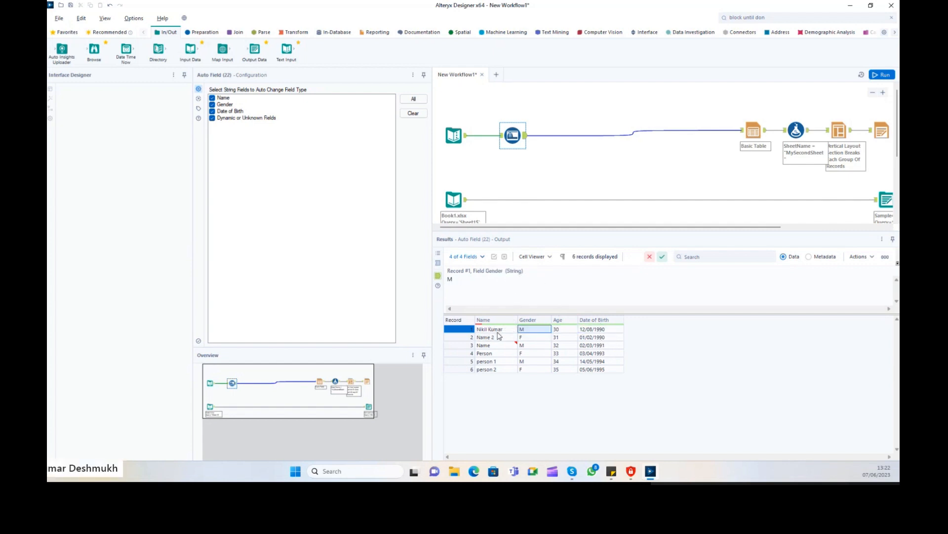
{"action": "key", "text": "Left"}
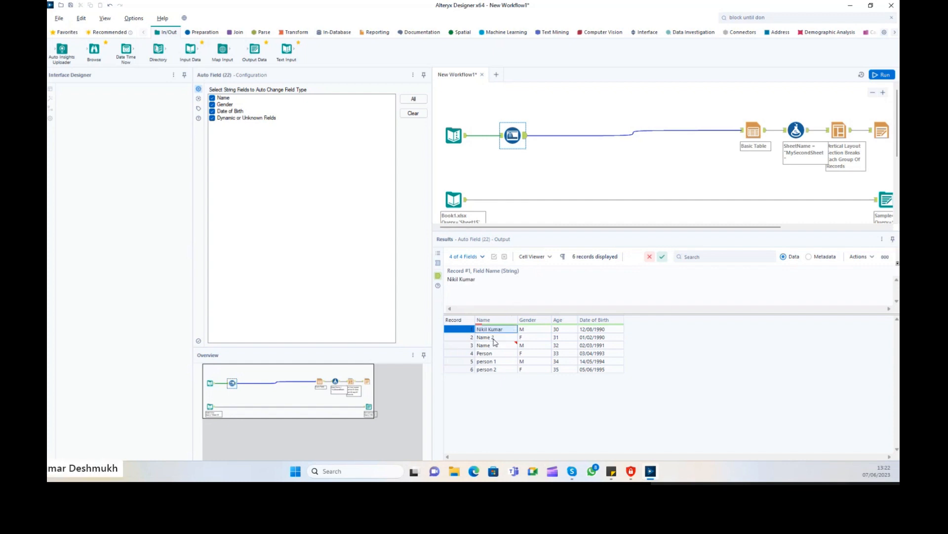
{"action": "key", "text": "Down"}
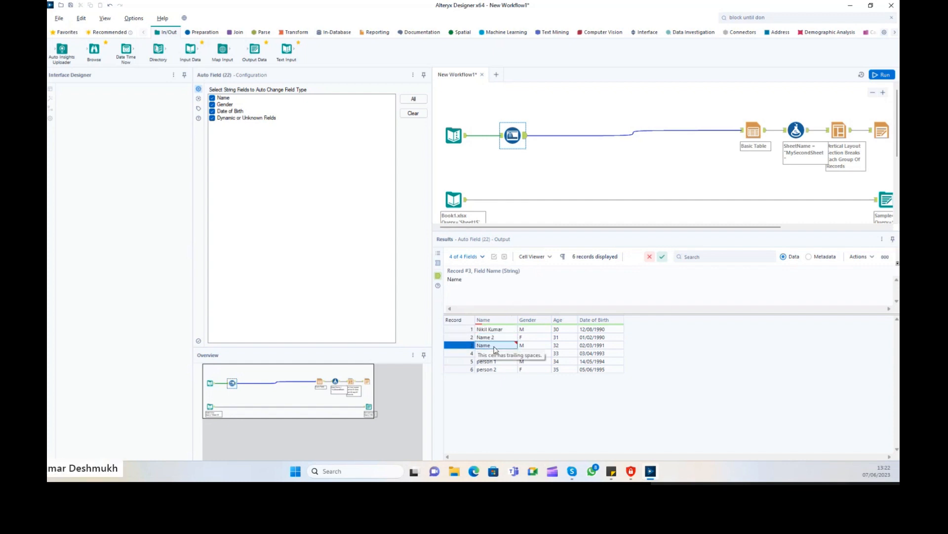
{"action": "left_click", "coordinate": [501, 346]}
{"action": "left_click", "coordinate": [501, 363]}
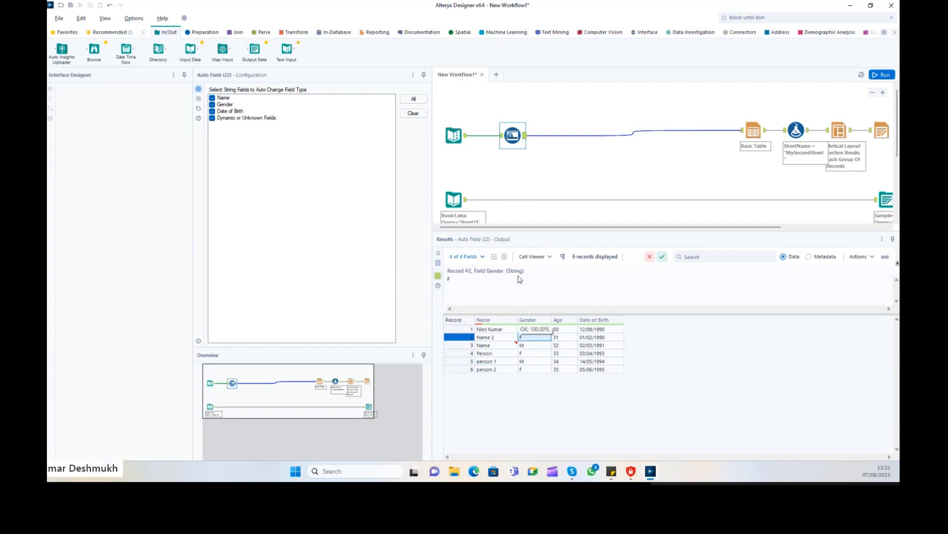
Confirm Age is Int32 while Date of Birth stays a String like 12/08/1990.
{"action": "left_click", "coordinate": [564, 329]}
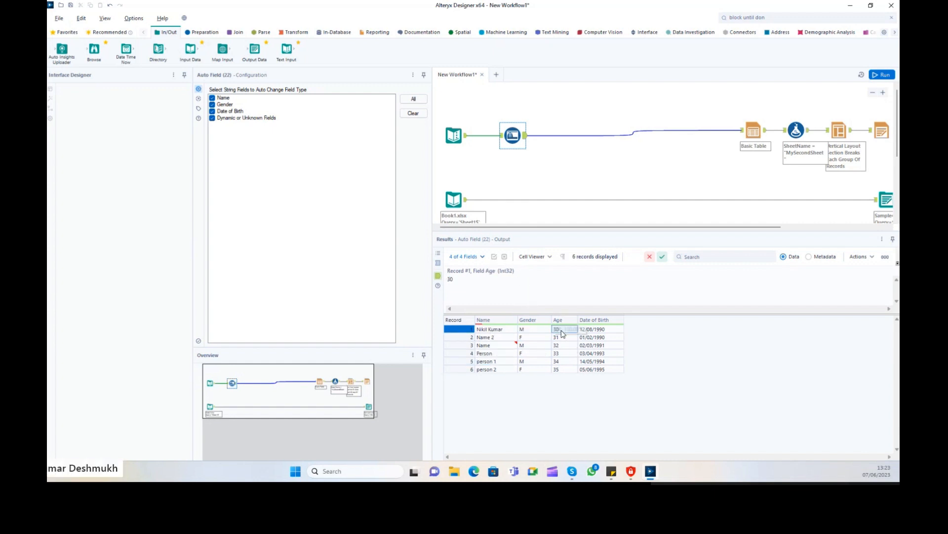
{"action": "left_click_drag", "start_coordinate": [564, 331], "coordinate": [564, 371]}
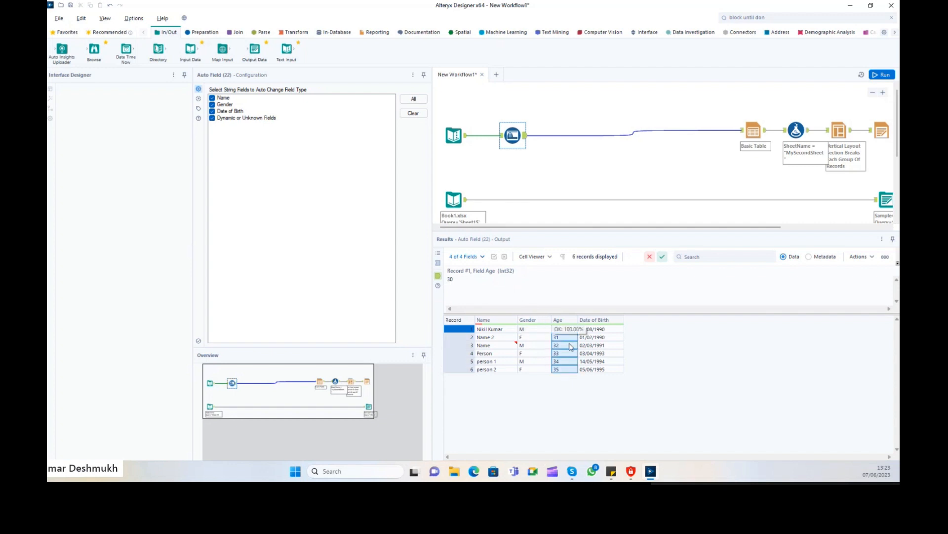
{"action": "left_click_drag", "start_coordinate": [592, 329], "coordinate": [598, 385]}
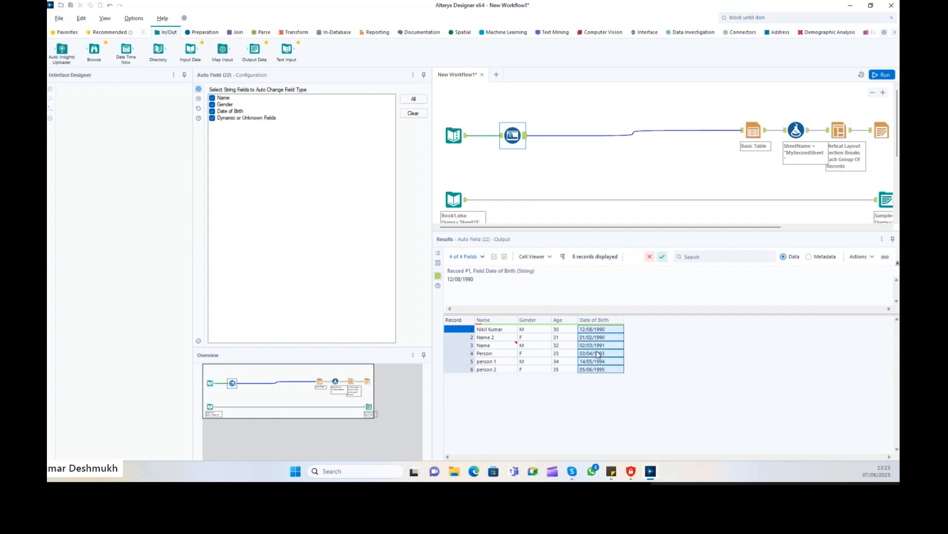
{"action": "left_click", "coordinate": [594, 330]}
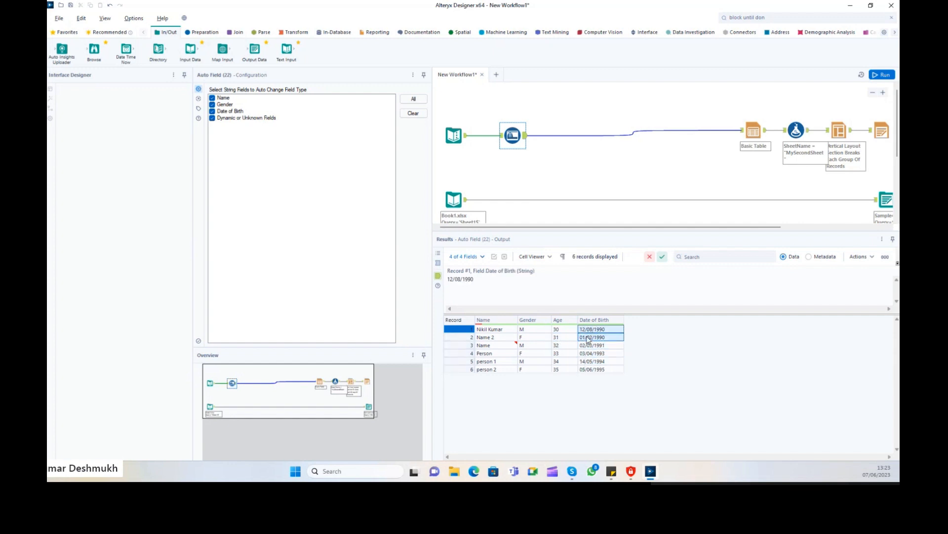
{"action": "left_click_drag", "start_coordinate": [598, 331], "coordinate": [596, 345]}
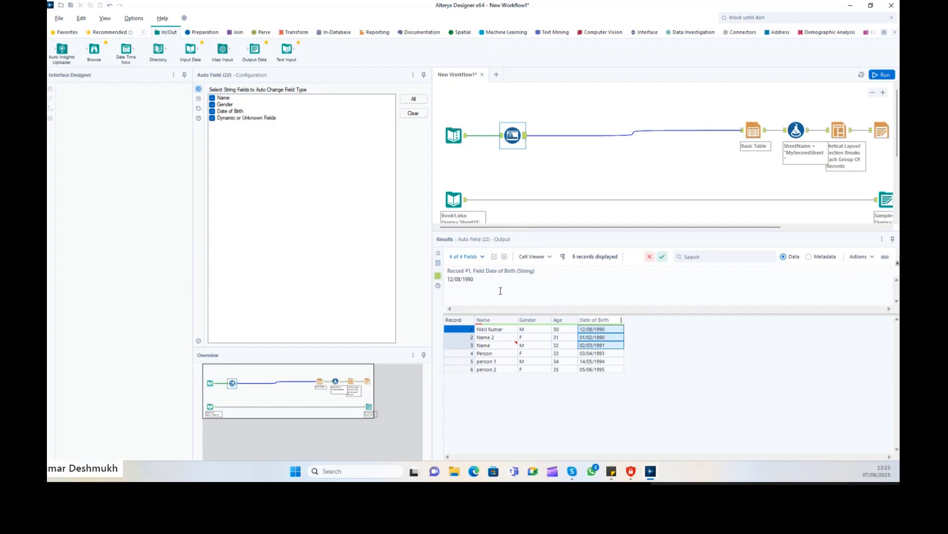
{"action": "left_click_drag", "start_coordinate": [500, 291], "coordinate": [447, 271]}
Inspect the Book1.xlsx input's records, where Date of Birth reads as dates like 1990-02-01.
{"action": "scroll", "coordinate": [461, 152], "scroll_direction": "down", "scroll_amount": 1}
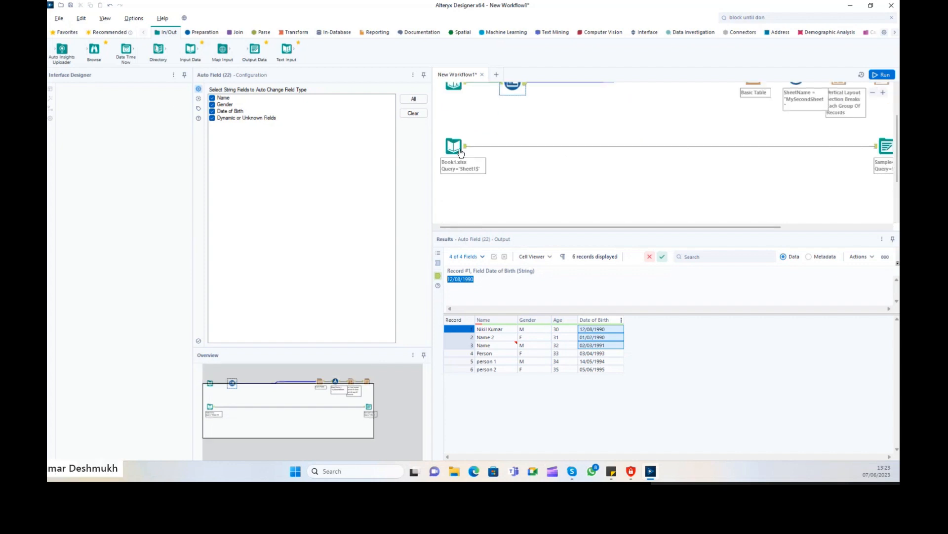
{"action": "left_click", "coordinate": [212, 34]}
{"action": "left_click", "coordinate": [452, 141]}
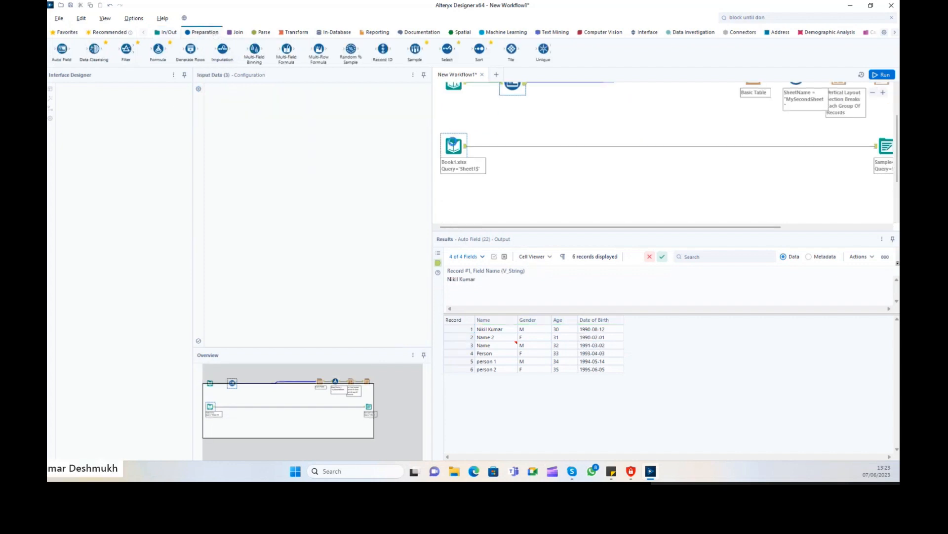
{"action": "left_click", "coordinate": [566, 338]}
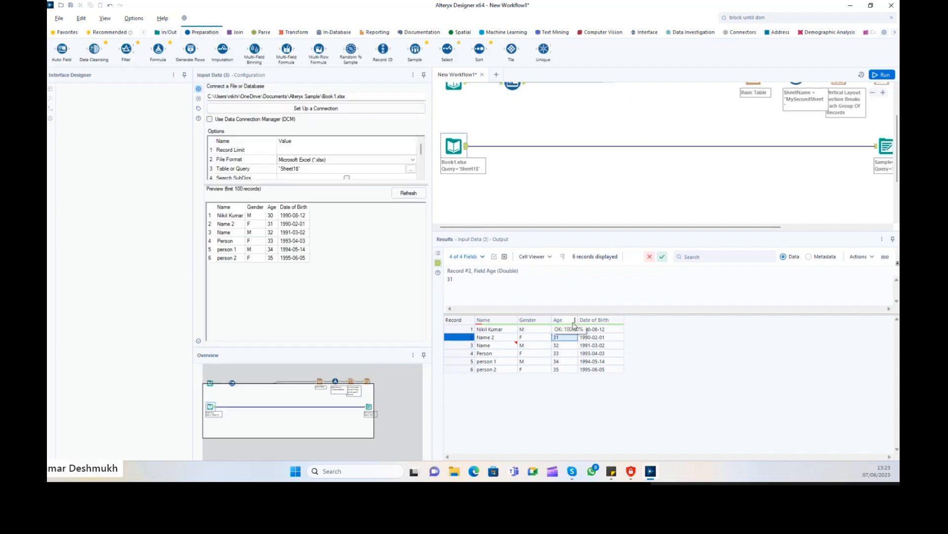
{"action": "key", "text": "Right"}
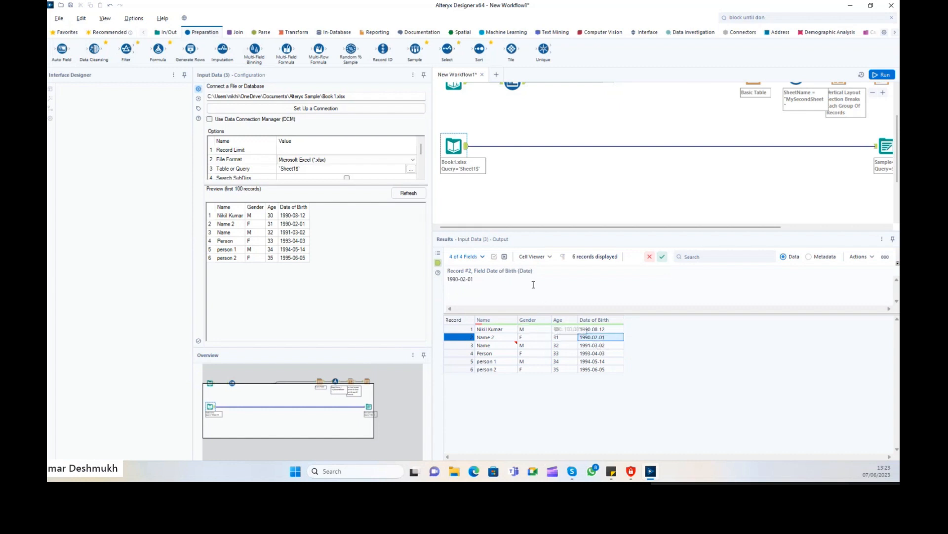
{"action": "left_click", "coordinate": [528, 345]}
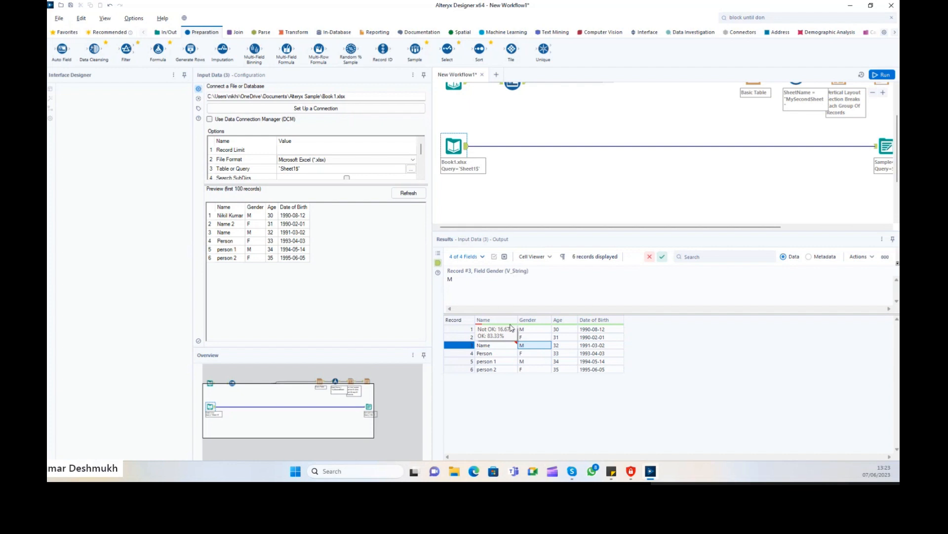
{"action": "left_click", "coordinate": [494, 345]}
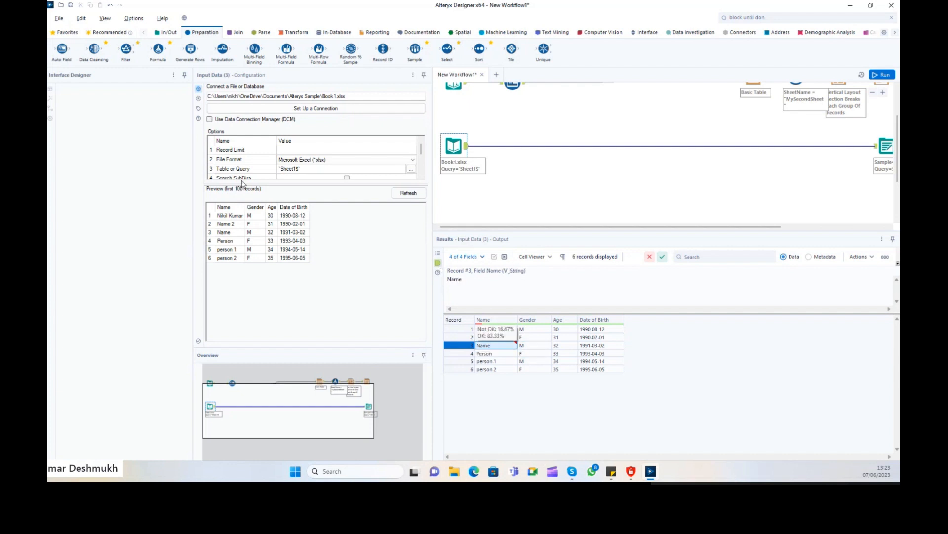
Insert an Auto Field step after the Book1.xlsx input and run the workflow.
{"action": "double_click", "coordinate": [62, 49]}
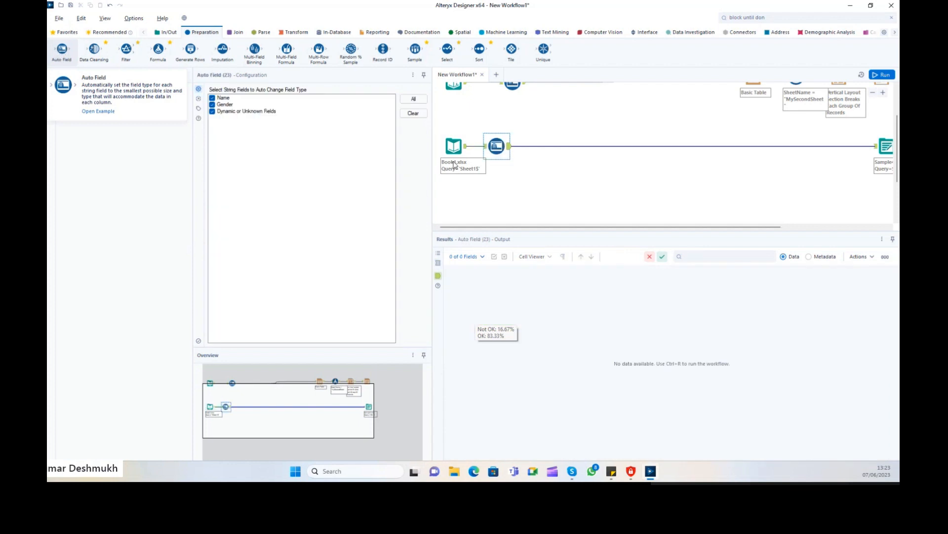
{"action": "left_click", "coordinate": [883, 75]}
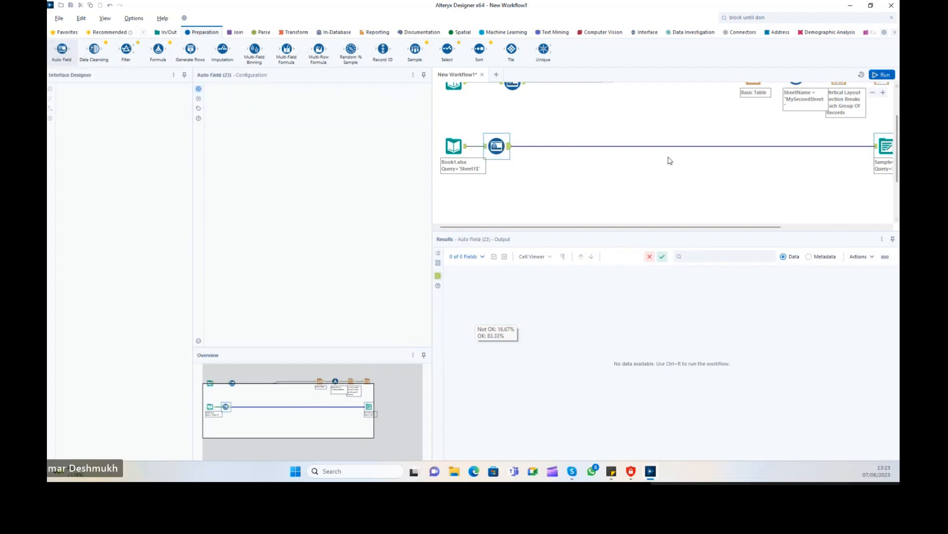
{"action": "left_click", "coordinate": [509, 148]}
Check the new Auto Field output types: Age as Double, Date of Birth as Date.
{"action": "left_click", "coordinate": [600, 288]}
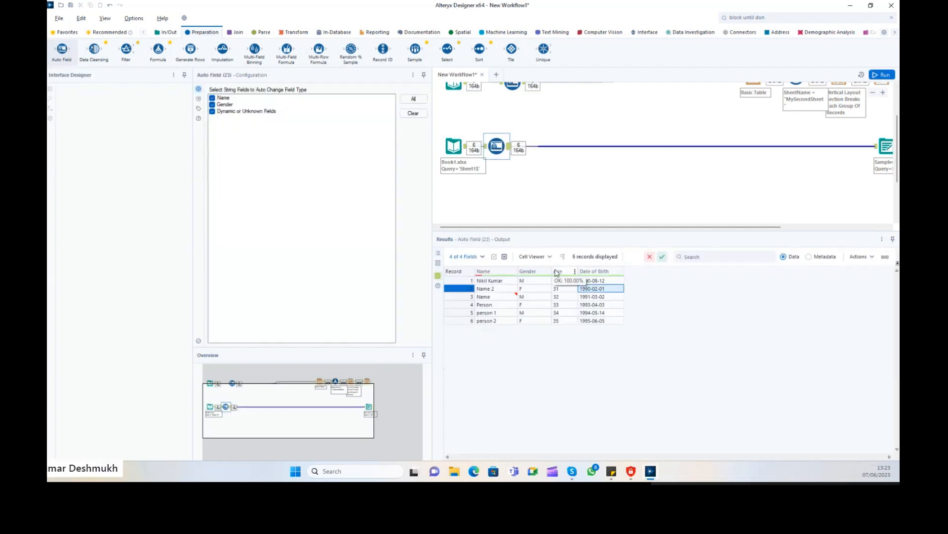
{"action": "left_click", "coordinate": [587, 297]}
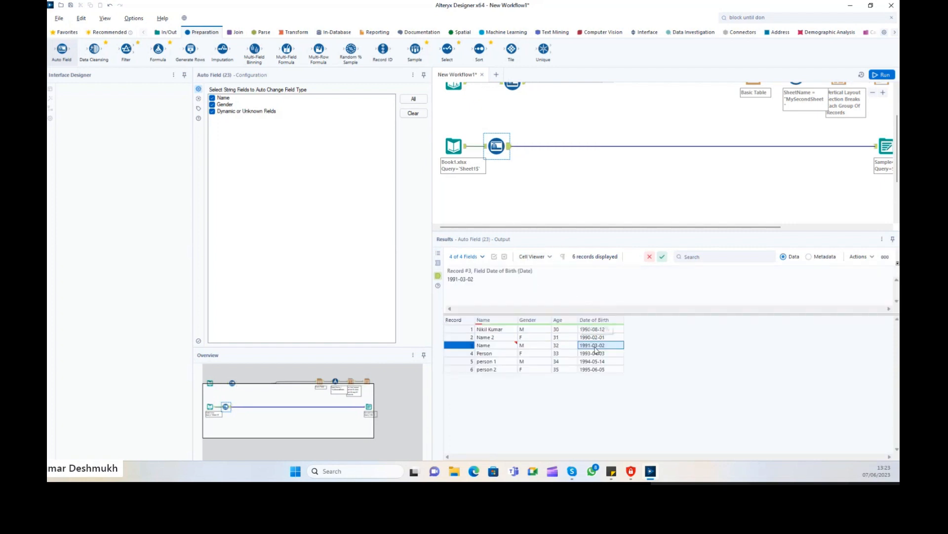
{"action": "left_click", "coordinate": [561, 329]}
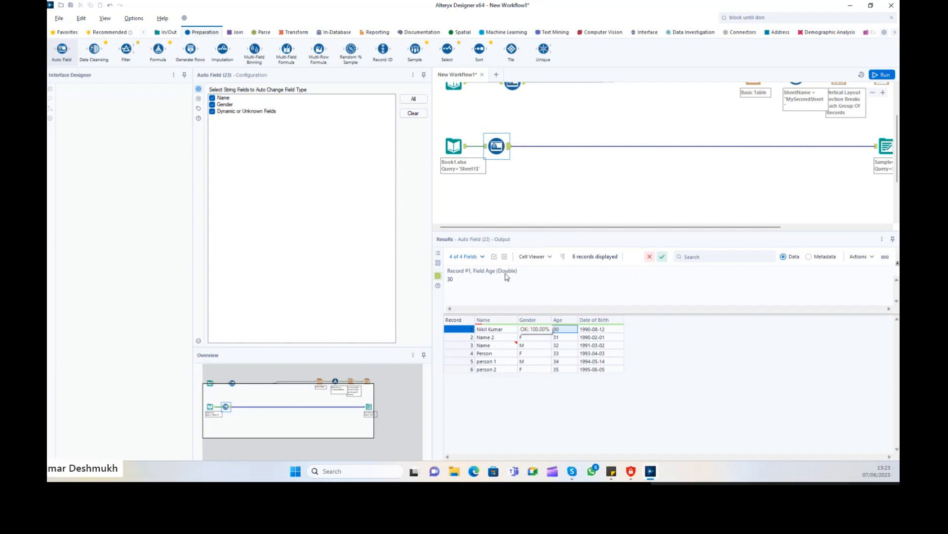
{"action": "left_click", "coordinate": [534, 345]}
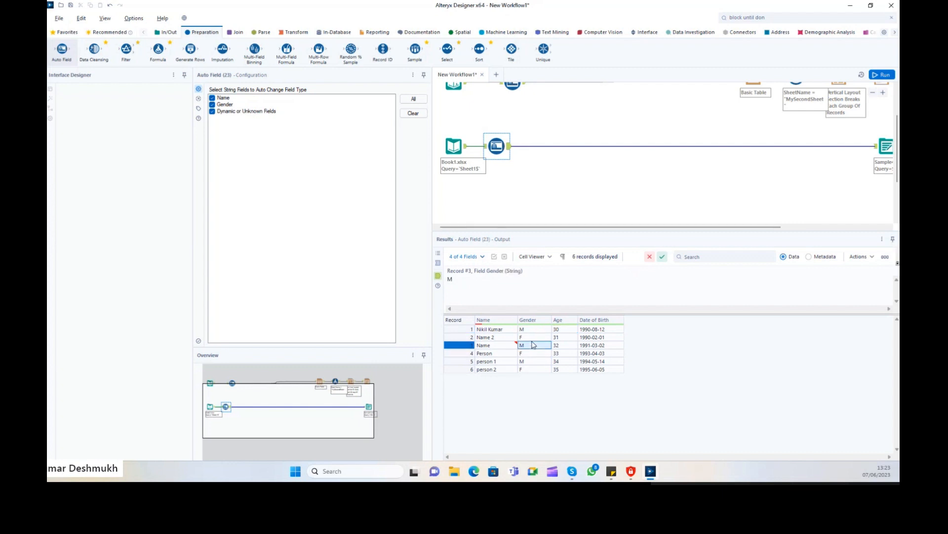
{"action": "left_click", "coordinate": [497, 346]}
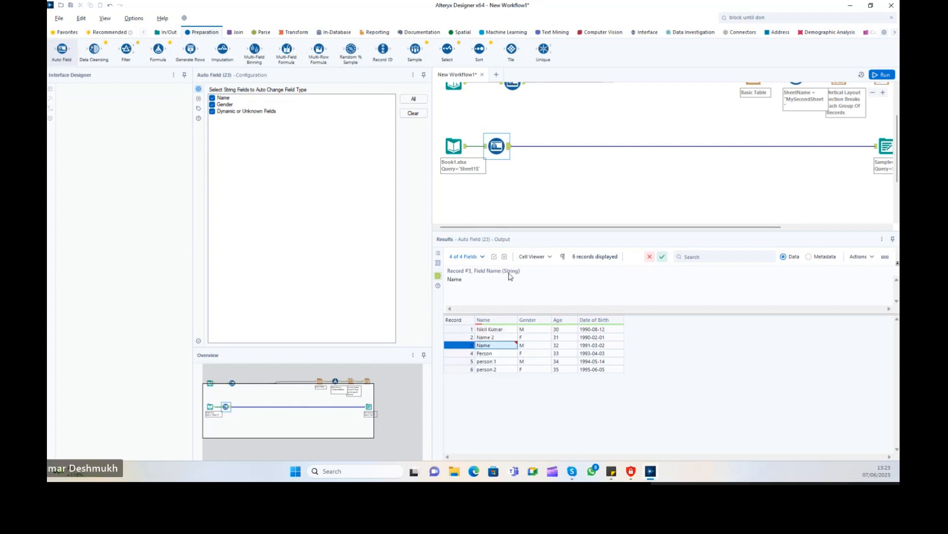
{"action": "left_click", "coordinate": [610, 340]}
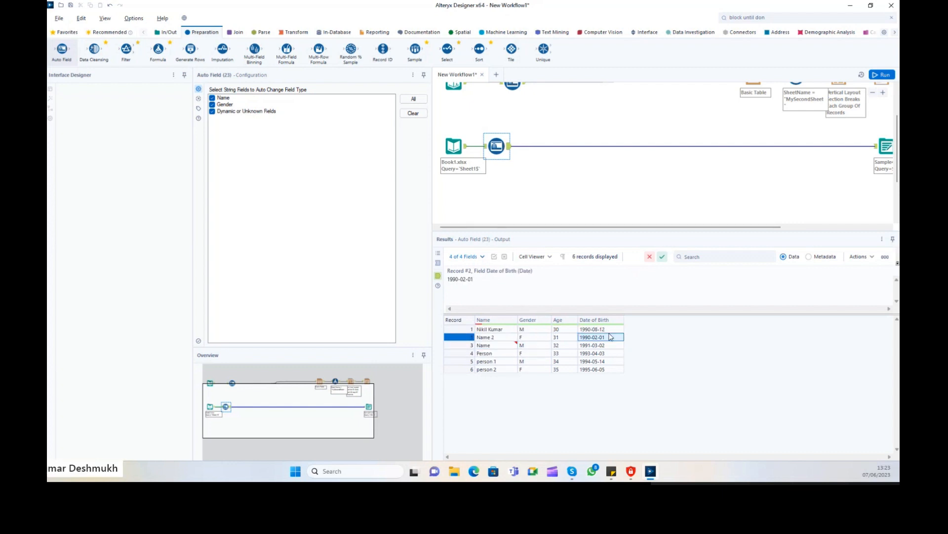
{"action": "scroll", "coordinate": [537, 201], "scroll_direction": "up", "scroll_amount": 1}
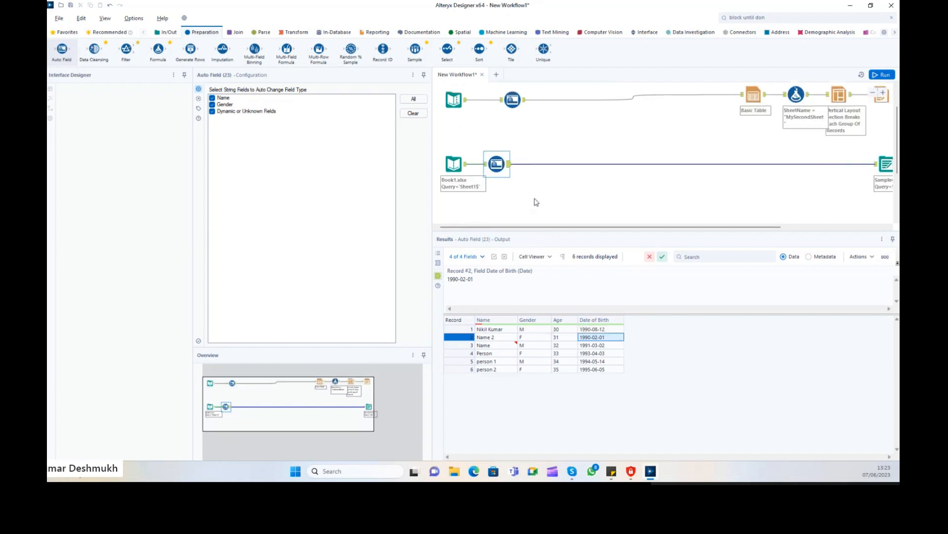
Switch between the Text Input and Book1.xlsx tools, noting the Book1.xlsx file path.
{"action": "left_click", "coordinate": [454, 100]}
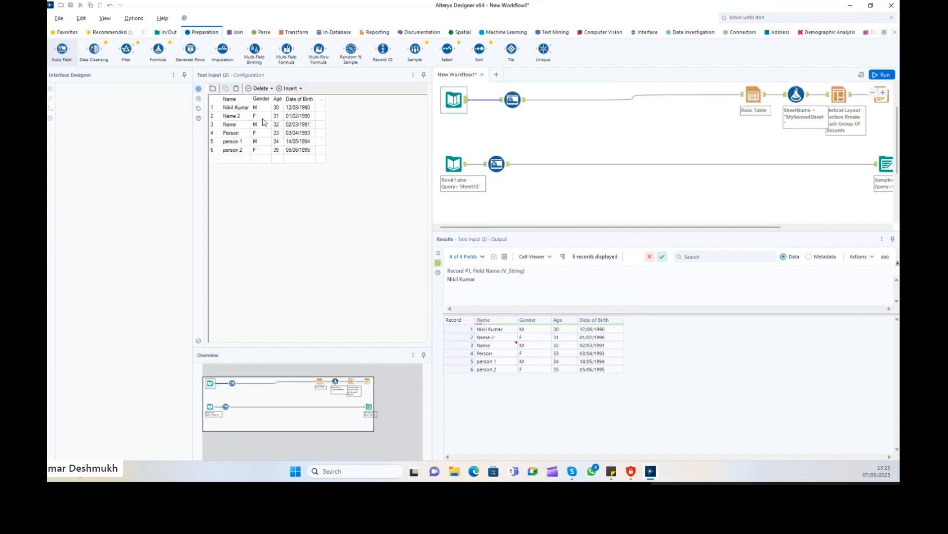
{"action": "left_click", "coordinate": [453, 164]}
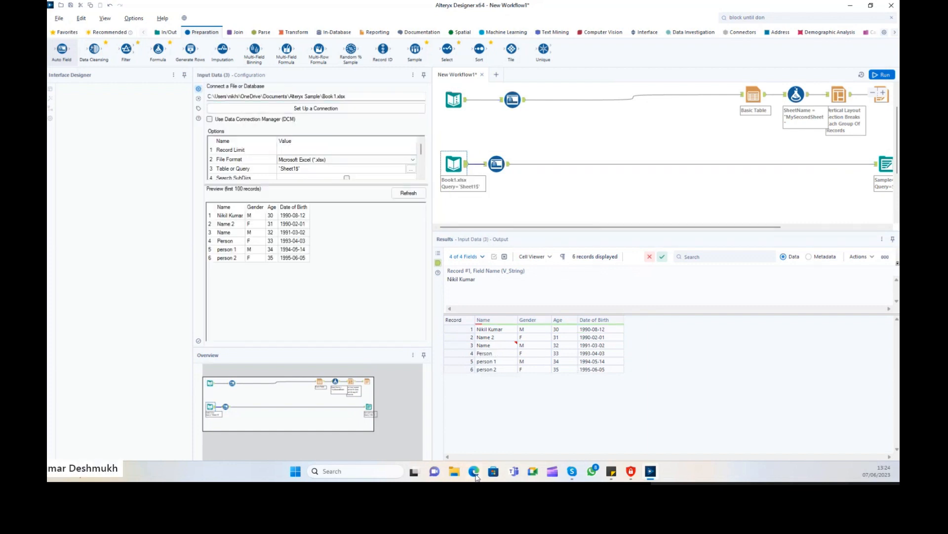
{"action": "left_click", "coordinate": [357, 96]}
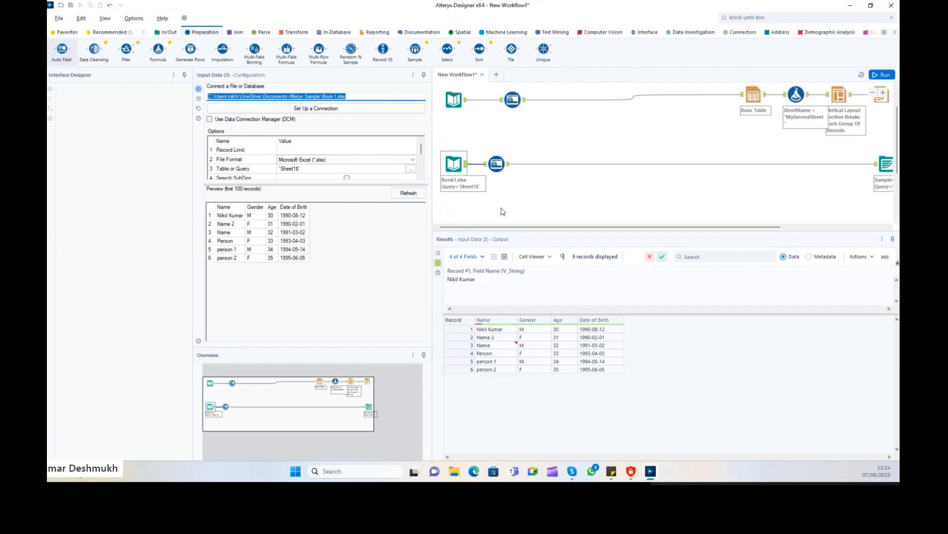
{"action": "left_click", "coordinate": [454, 97]}
Compare the Text Input date 01/02/1990 with Book1.xlsx dates such as 1991-03-02.
{"action": "left_click", "coordinate": [598, 337]}
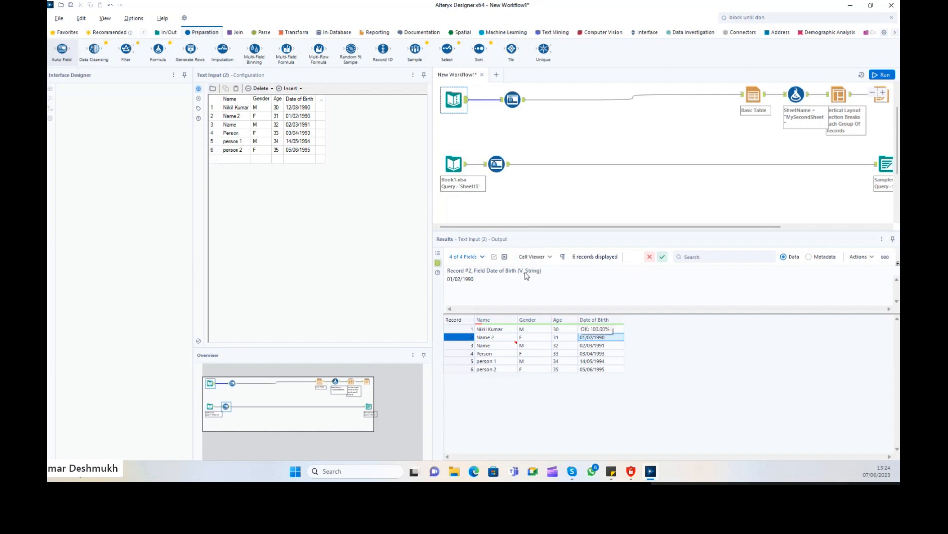
{"action": "left_click", "coordinate": [467, 168]}
{"action": "left_click", "coordinate": [599, 345]}
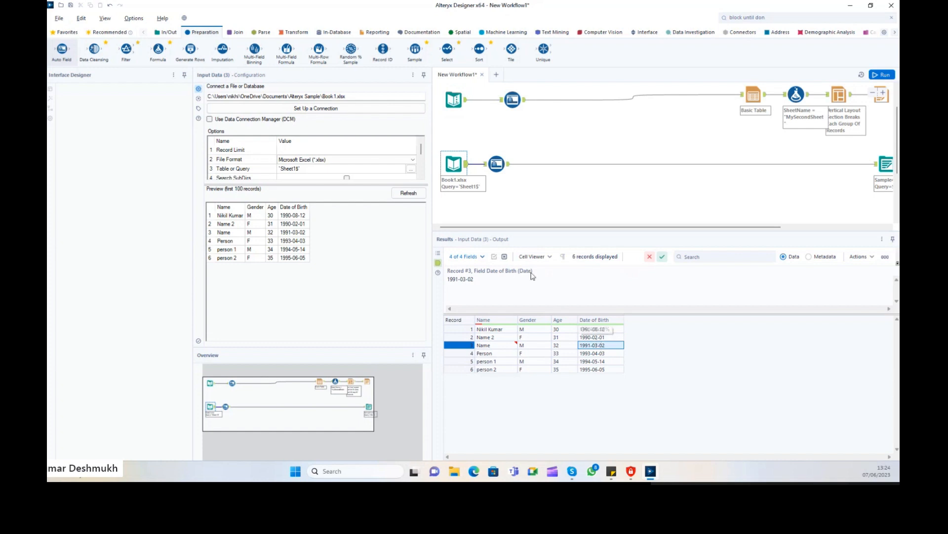
{"action": "left_click_drag", "start_coordinate": [447, 279], "coordinate": [473, 280]}
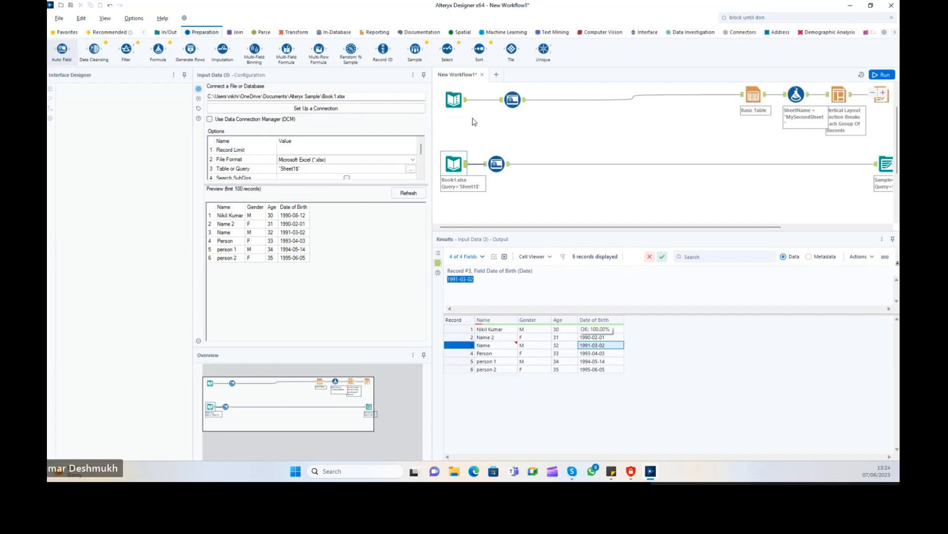
{"action": "left_click", "coordinate": [454, 99]}
{"action": "left_click", "coordinate": [462, 164]}
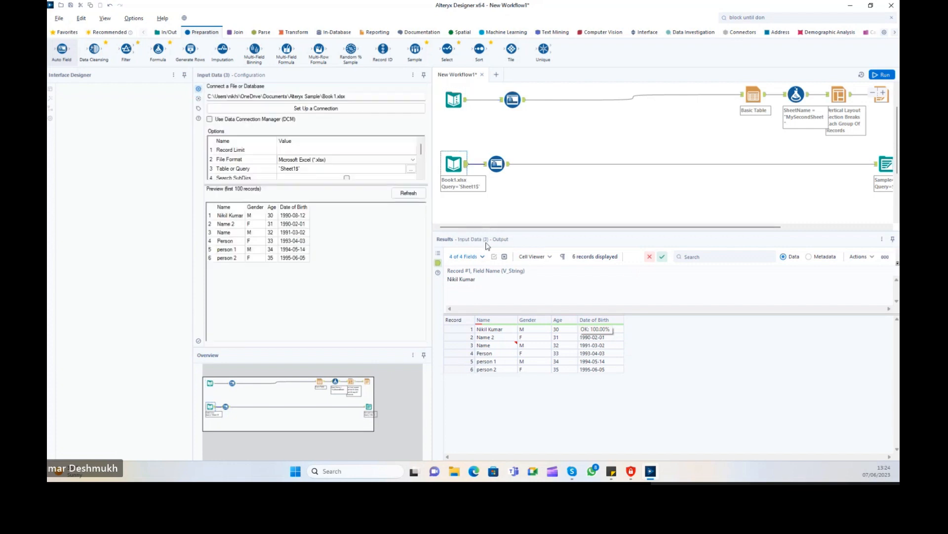
{"action": "left_click", "coordinate": [486, 280]}
{"action": "left_click", "coordinate": [597, 330]}
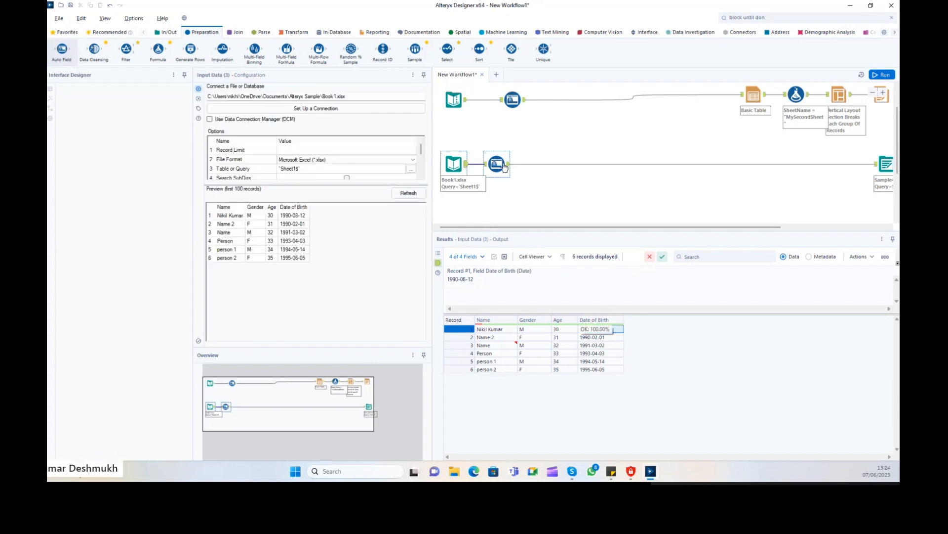
Compare the Text Input date 12/08/1990 with Book1.xlsx's 1990-08-12.
{"action": "left_click", "coordinate": [468, 101]}
{"action": "left_click", "coordinate": [467, 102]}
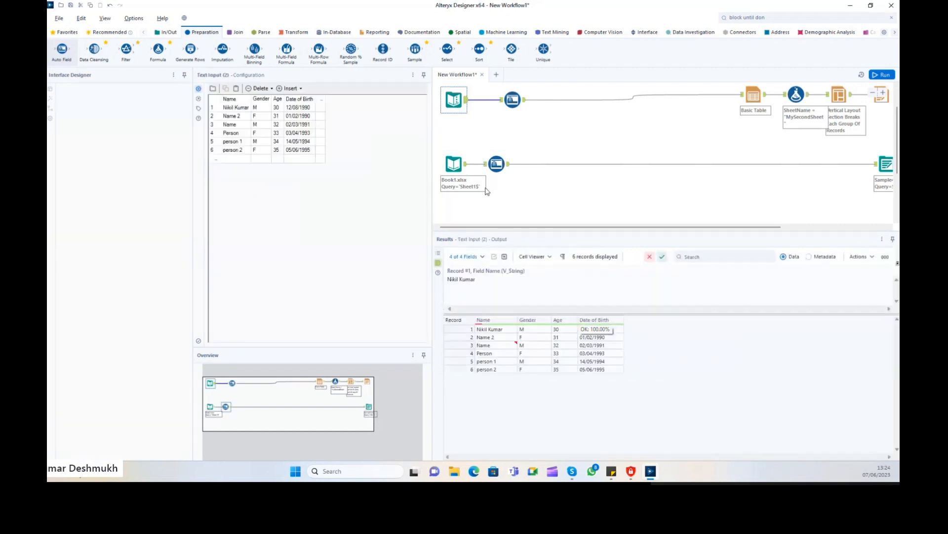
{"action": "left_click", "coordinate": [301, 116]}
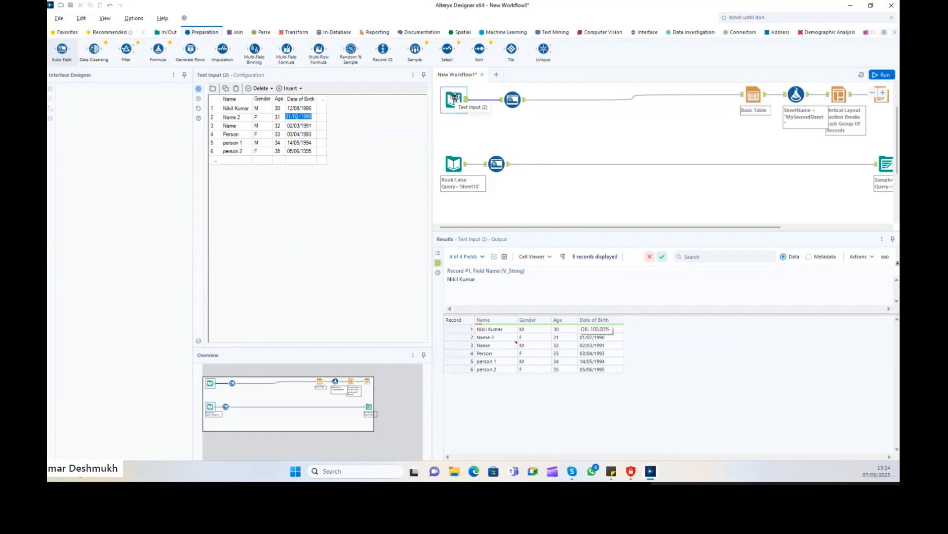
{"action": "left_click", "coordinate": [598, 337]}
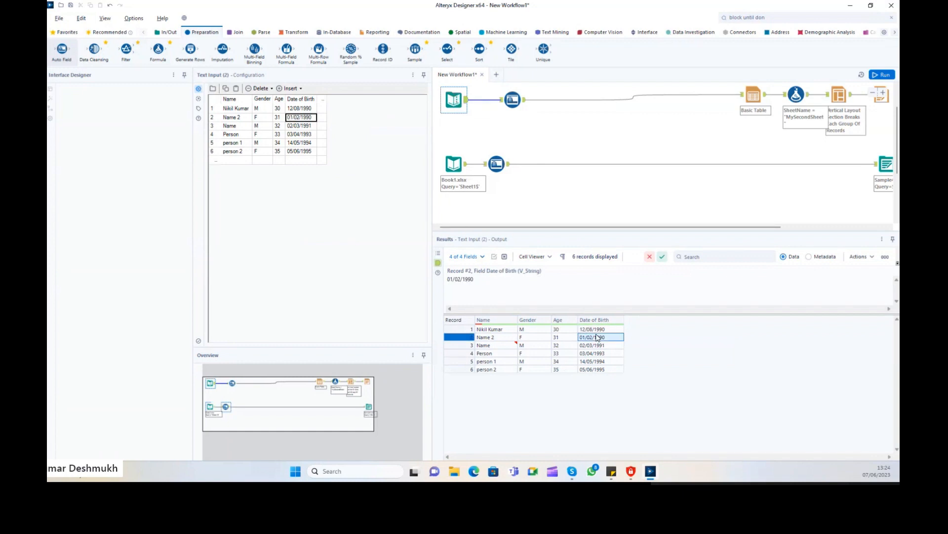
{"action": "left_click", "coordinate": [600, 329]}
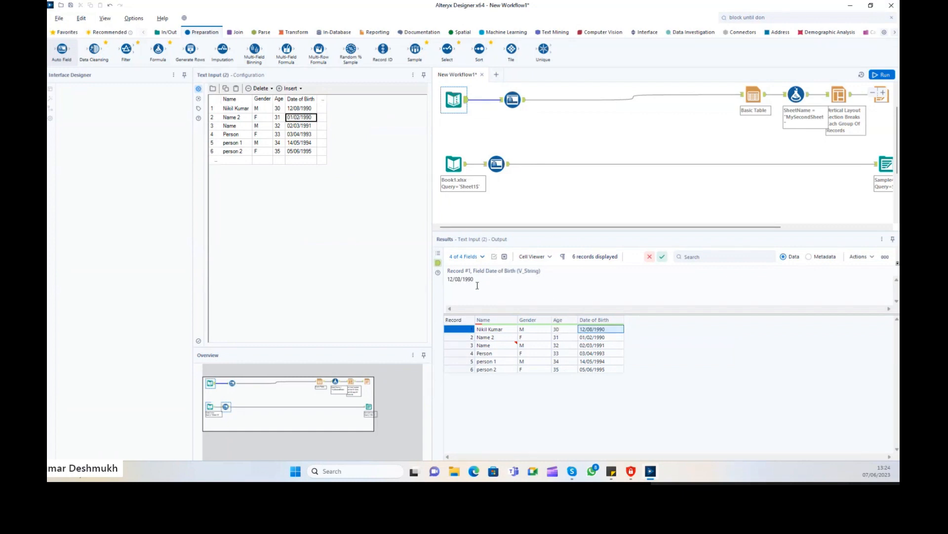
{"action": "left_click_drag", "start_coordinate": [476, 282], "coordinate": [416, 272]}
{"action": "left_click", "coordinate": [460, 164]}
{"action": "left_click", "coordinate": [597, 328]}
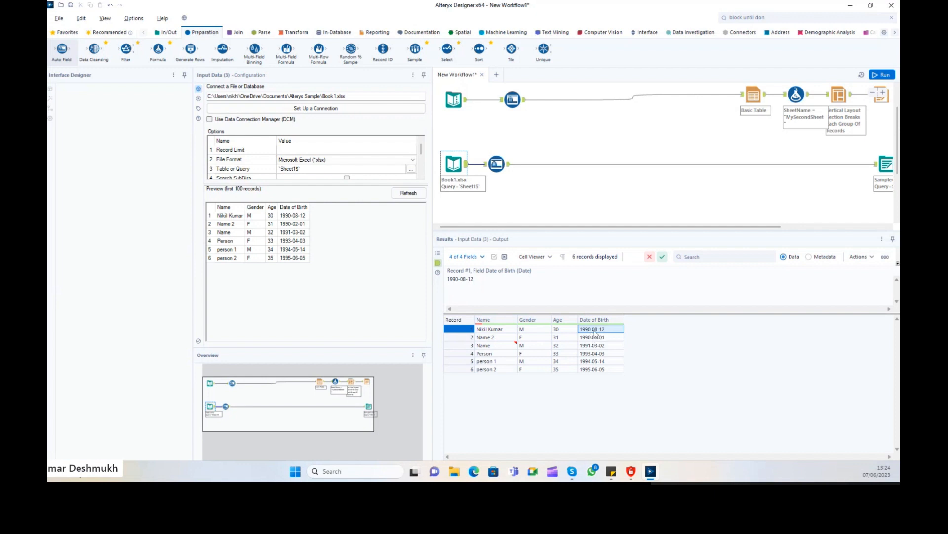
Select all Date of Birth values in both inputs, ending on Book1.xlsx's preview.
{"action": "left_click_drag", "start_coordinate": [592, 331], "coordinate": [593, 368]}
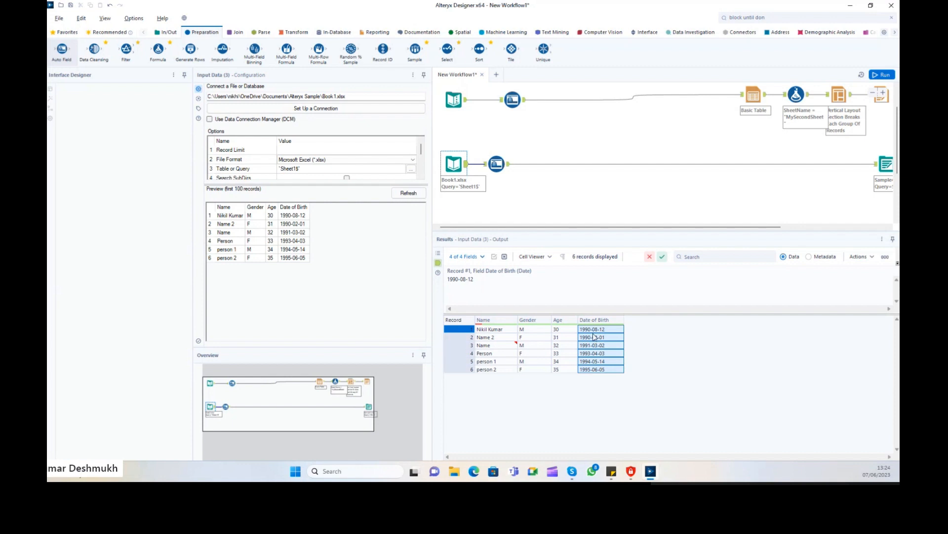
{"action": "left_click_drag", "start_coordinate": [594, 331], "coordinate": [599, 372]}
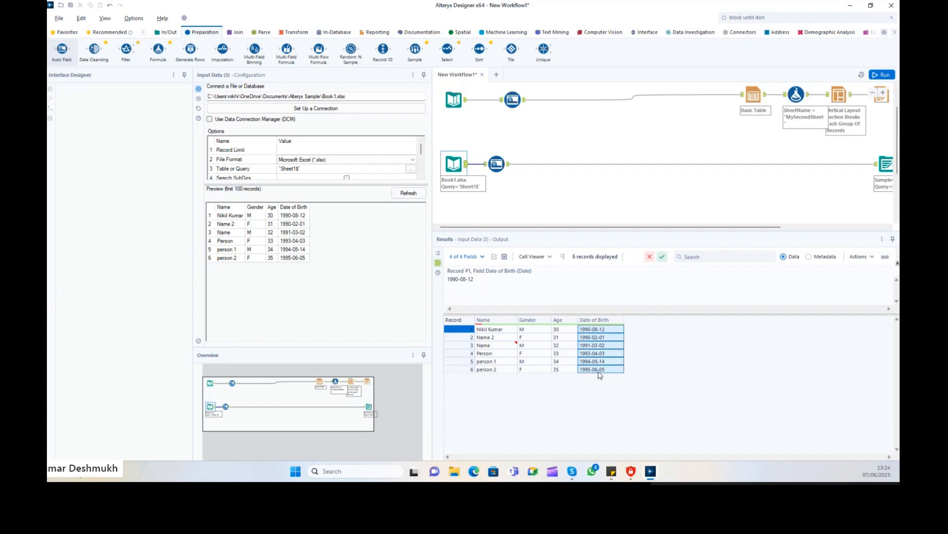
{"action": "left_click", "coordinate": [593, 331]}
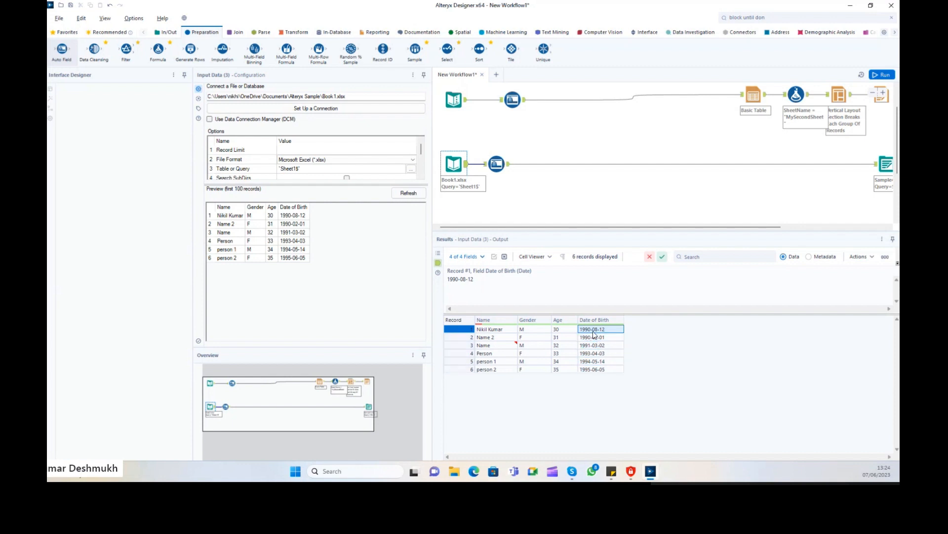
{"action": "left_click", "coordinate": [455, 101]}
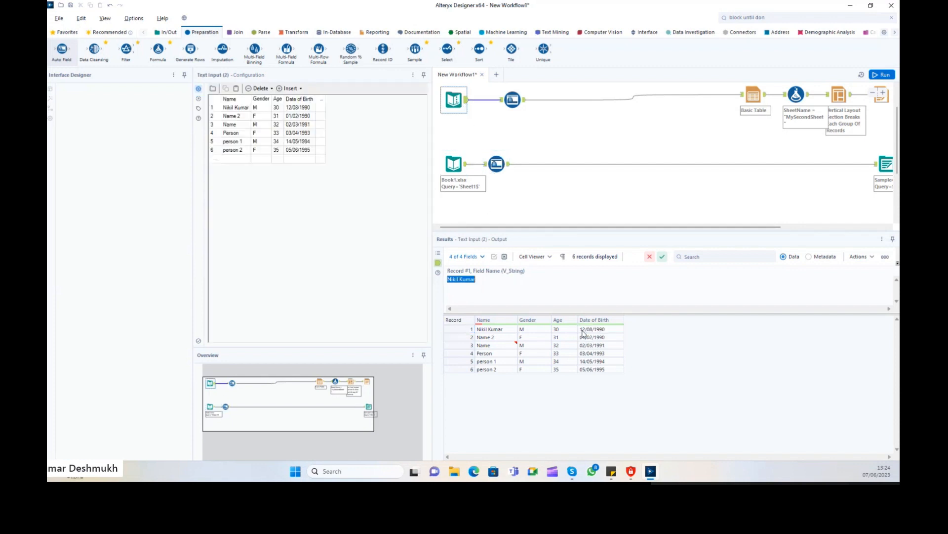
{"action": "left_click_drag", "start_coordinate": [587, 330], "coordinate": [600, 371]}
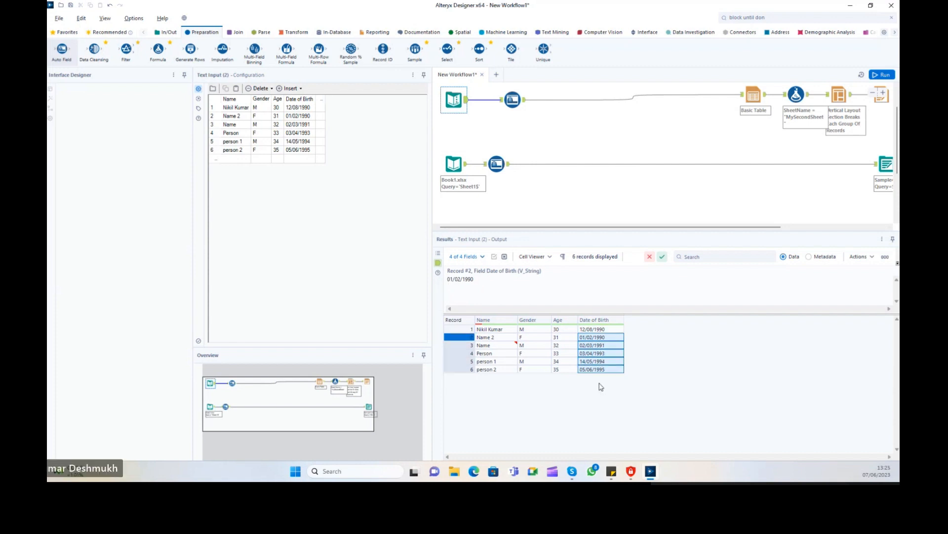
{"action": "left_click", "coordinate": [466, 102]}
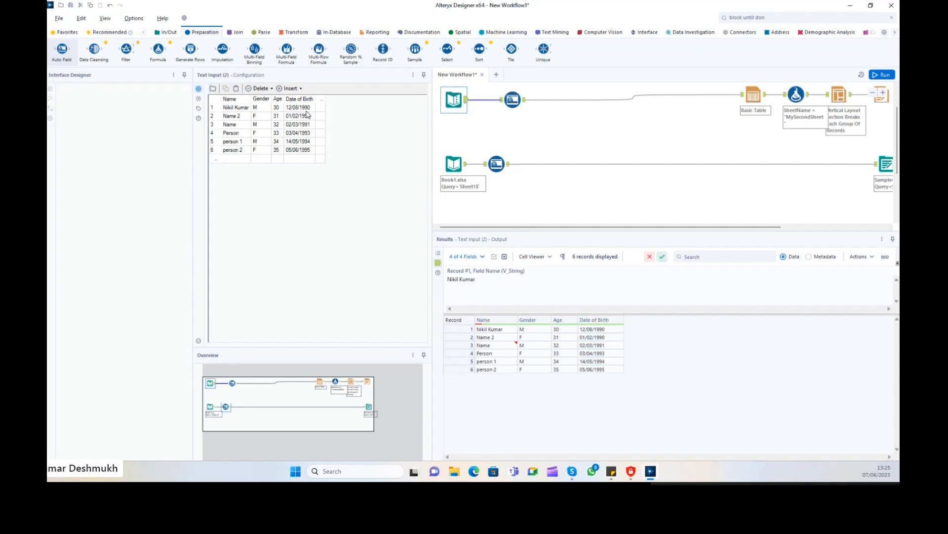
{"action": "left_click_drag", "start_coordinate": [306, 113], "coordinate": [298, 155]}
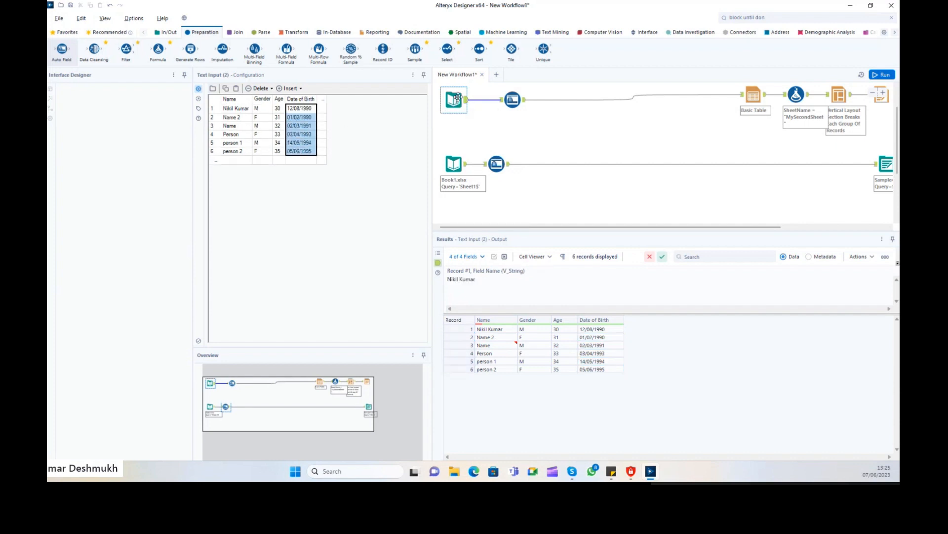
{"action": "left_click", "coordinate": [469, 179]}
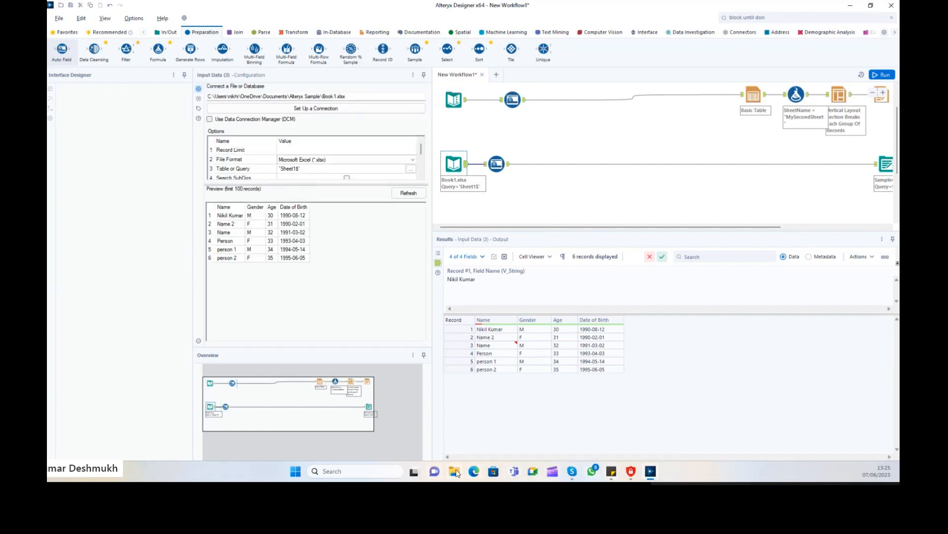
{"action": "left_click", "coordinate": [456, 471]}
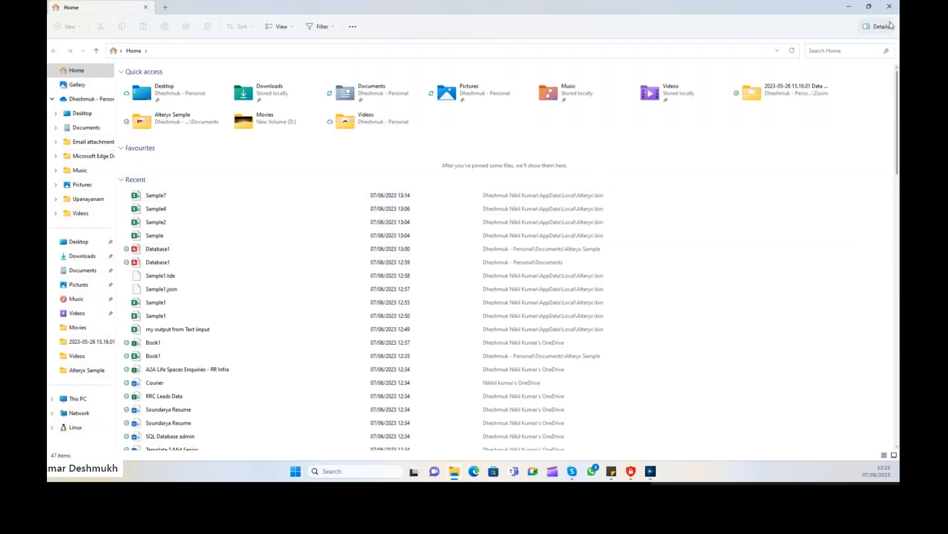
{"action": "left_click", "coordinate": [890, 6]}
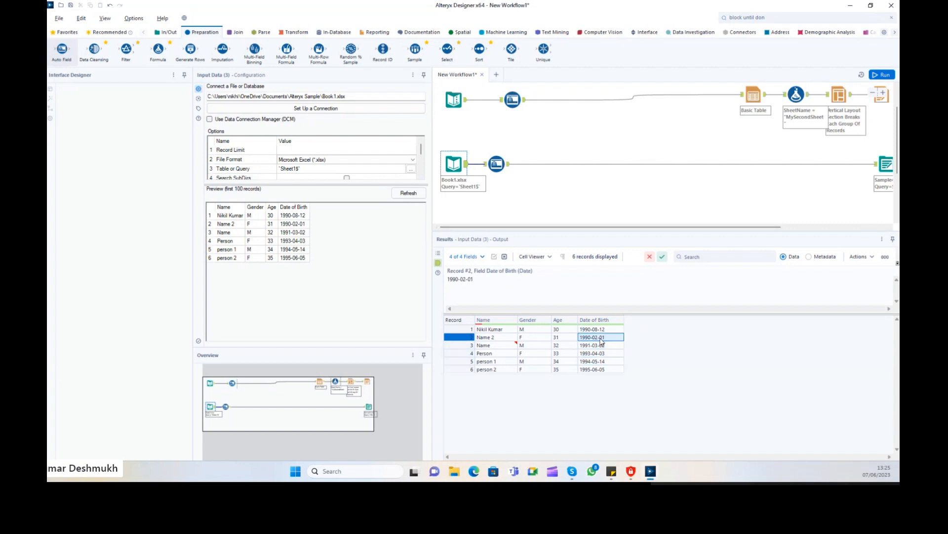
Compare Date of Birth values in the upper and lower Auto Field outputs, ending on Auto Field (23).
{"action": "left_click_drag", "start_coordinate": [600, 330], "coordinate": [596, 377]}
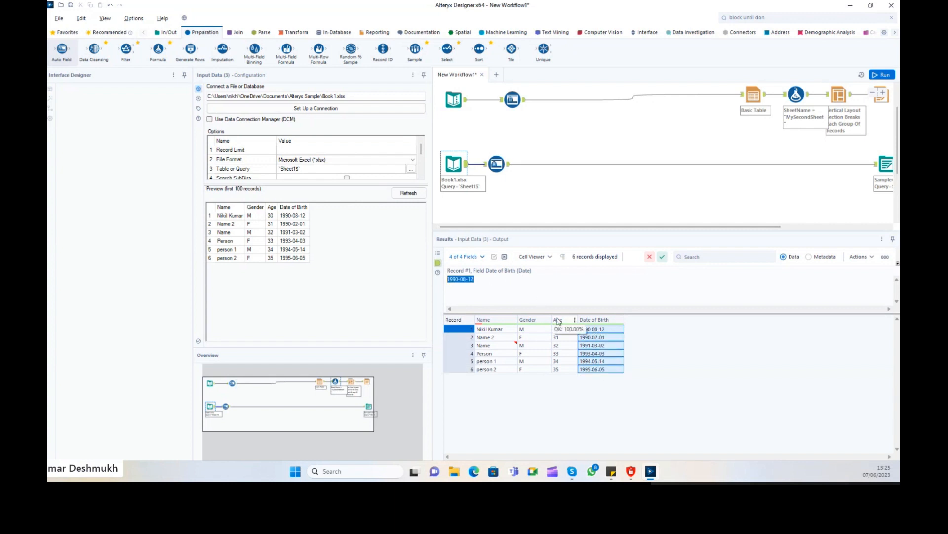
{"action": "left_click_drag", "start_coordinate": [607, 337], "coordinate": [610, 368]}
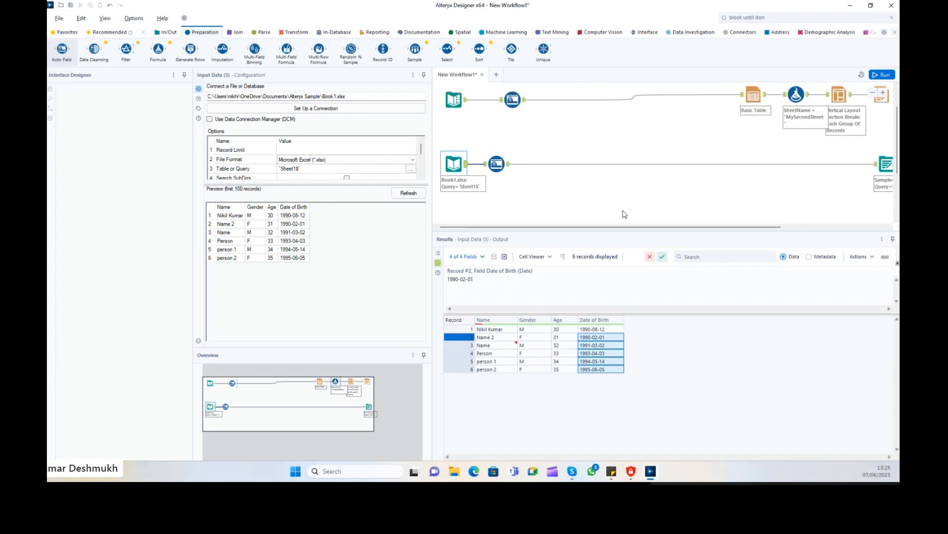
{"action": "left_click", "coordinate": [513, 100]}
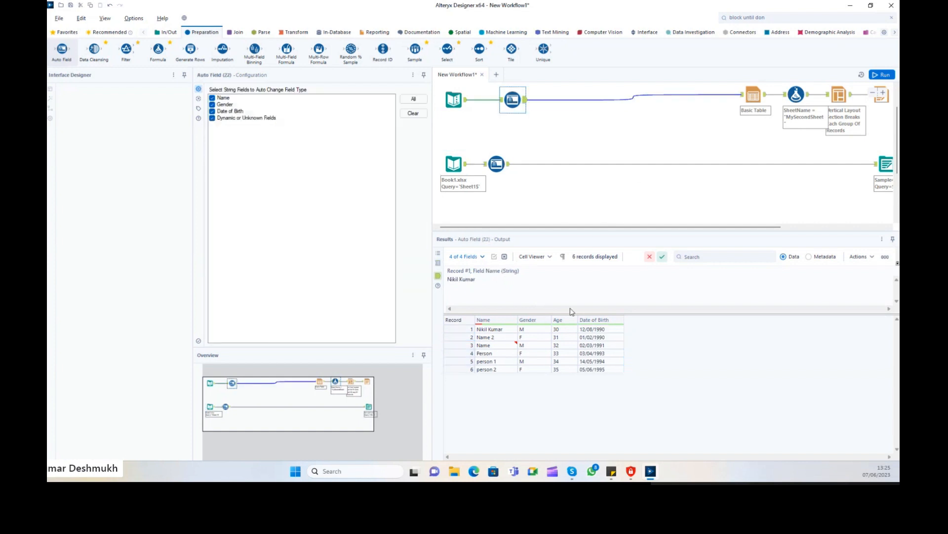
{"action": "left_click", "coordinate": [597, 345]}
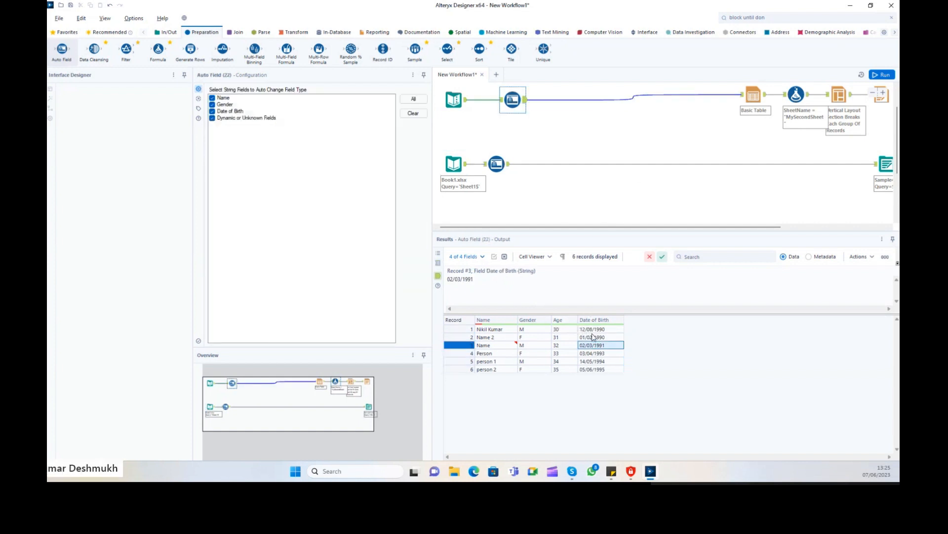
{"action": "left_click", "coordinate": [585, 330]}
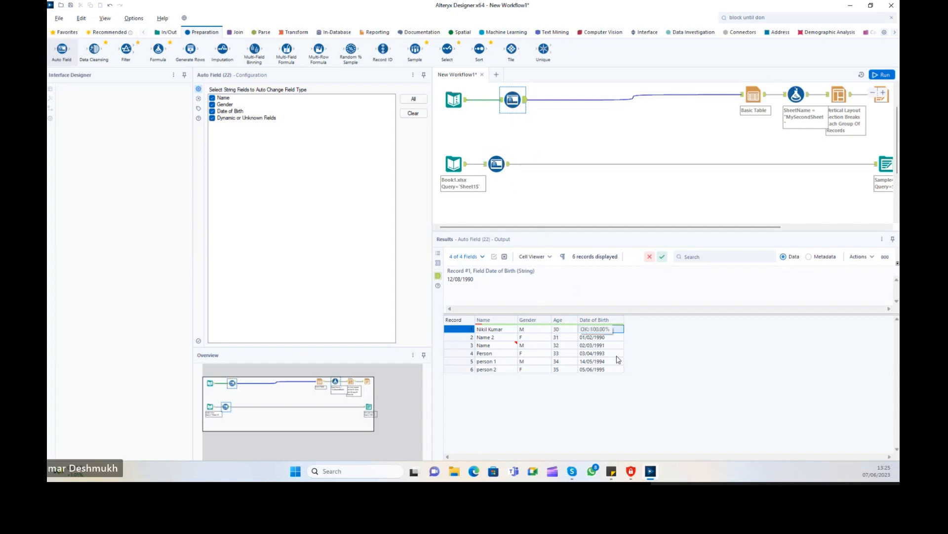
{"action": "left_click", "coordinate": [605, 345]}
{"action": "left_click", "coordinate": [508, 166]}
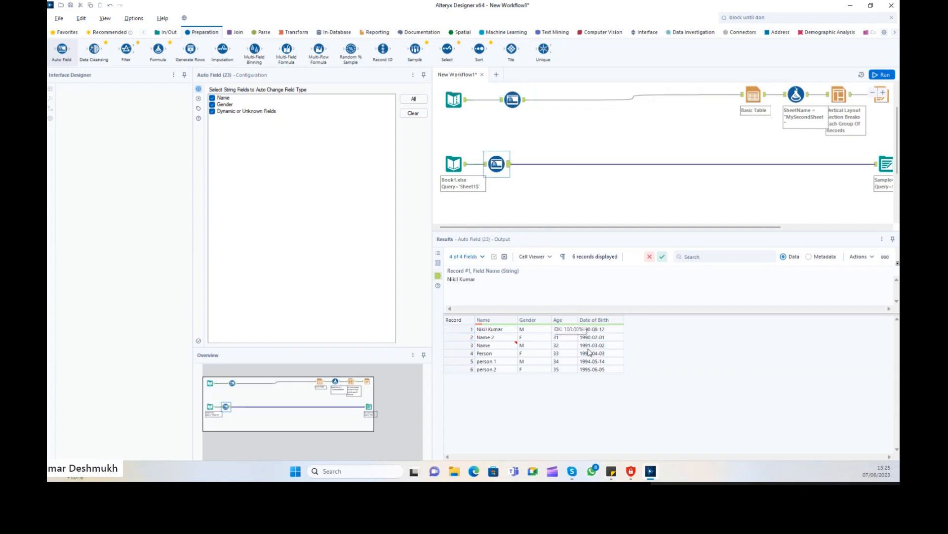
{"action": "left_click", "coordinate": [606, 345]}
{"action": "left_click", "coordinate": [606, 337]}
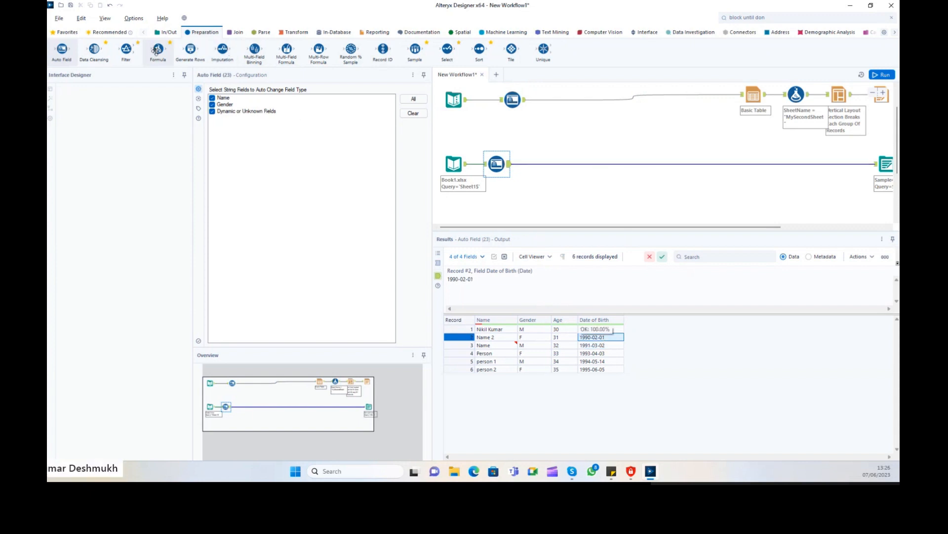
Drop a Formula tool after the upper Auto Field, then delete it.
{"action": "left_click_drag", "start_coordinate": [158, 50], "coordinate": [576, 100]}
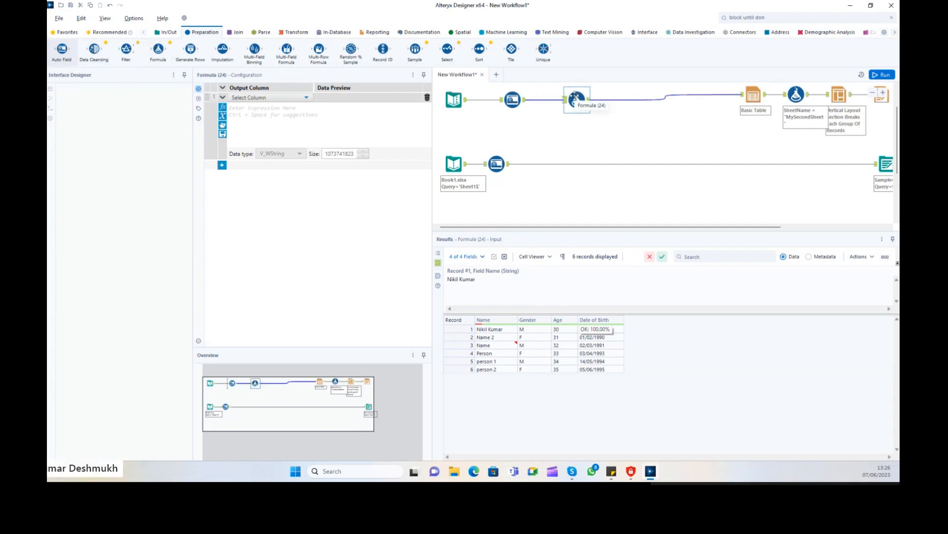
{"action": "key", "text": "Delete"}
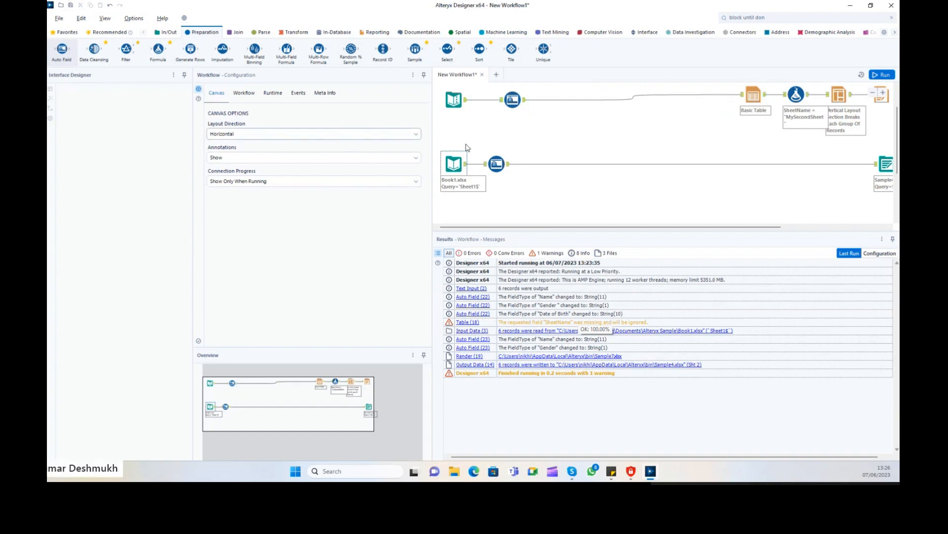
{"action": "mouse_move", "coordinate": [62, 52]}
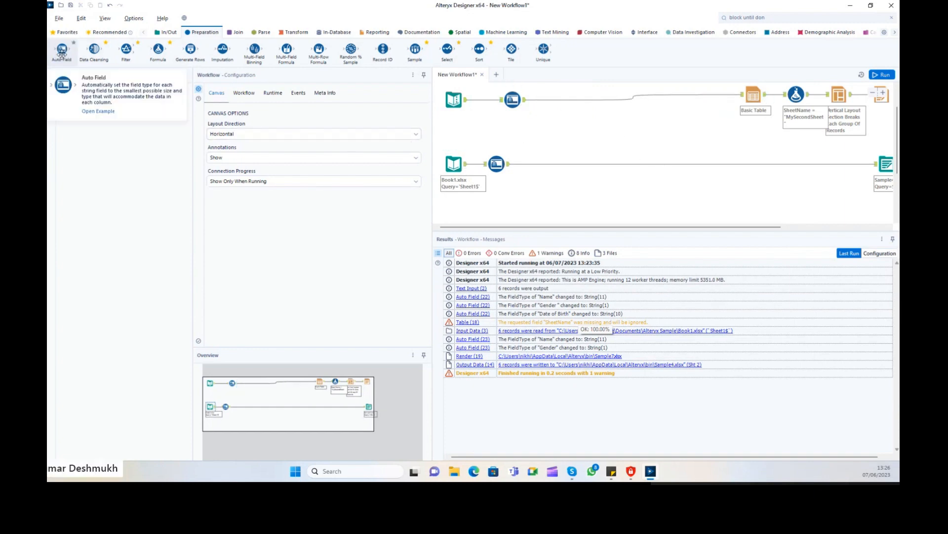
{"action": "left_click", "coordinate": [454, 164]}
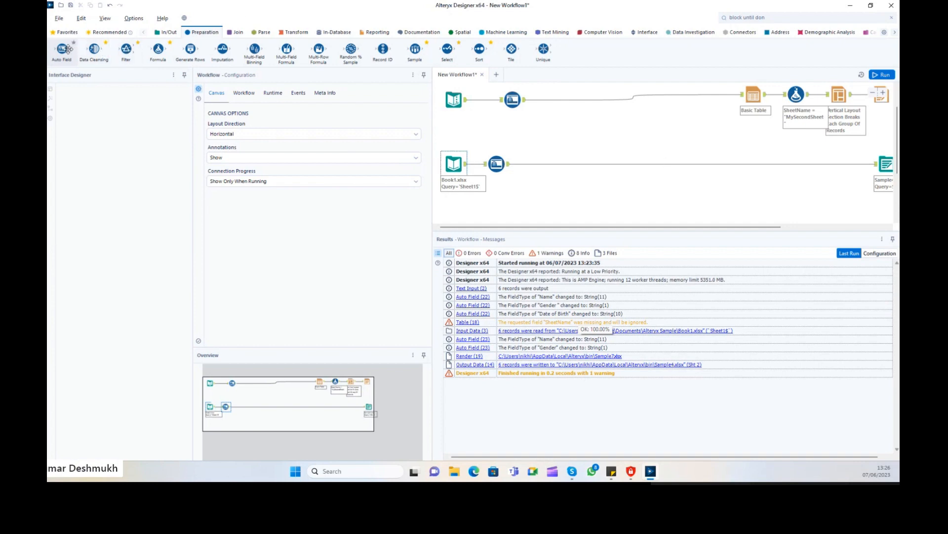
{"action": "left_click", "coordinate": [514, 105]}
{"action": "mouse_move", "coordinate": [64, 51]}
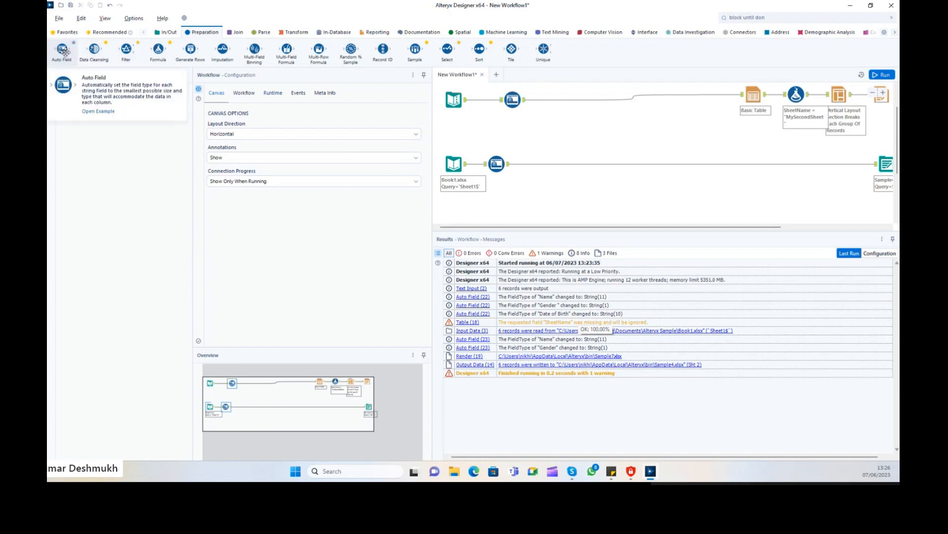
{"action": "mouse_move", "coordinate": [289, 47]}
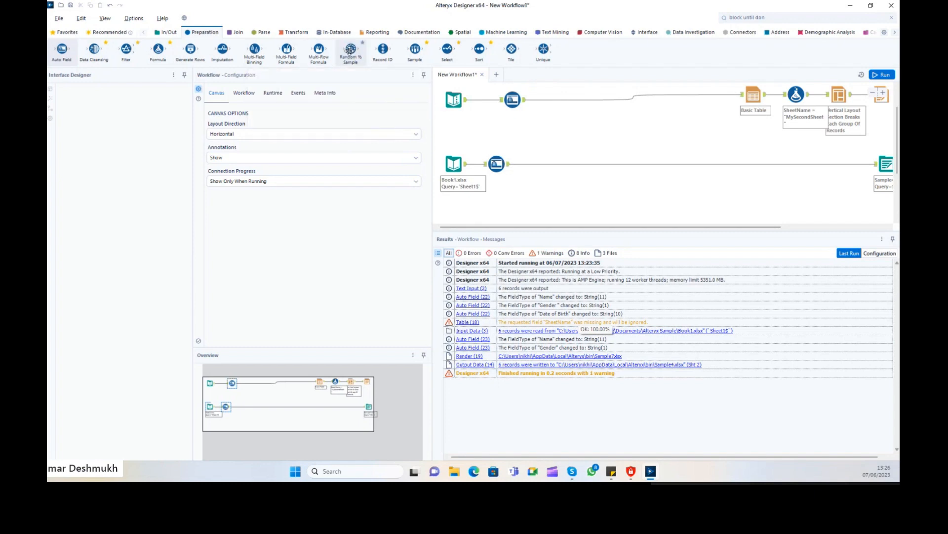
{"action": "mouse_move", "coordinate": [383, 48]}
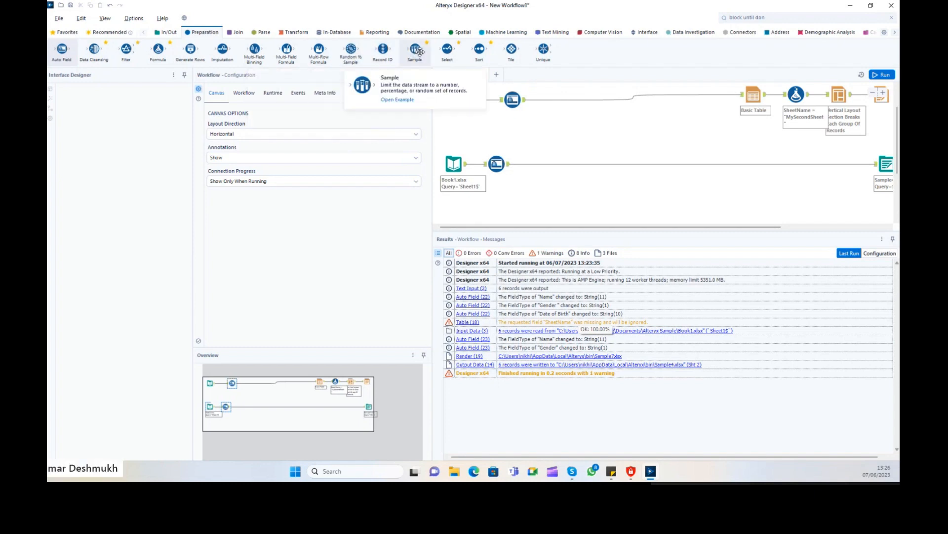
{"action": "mouse_move", "coordinate": [479, 50]}
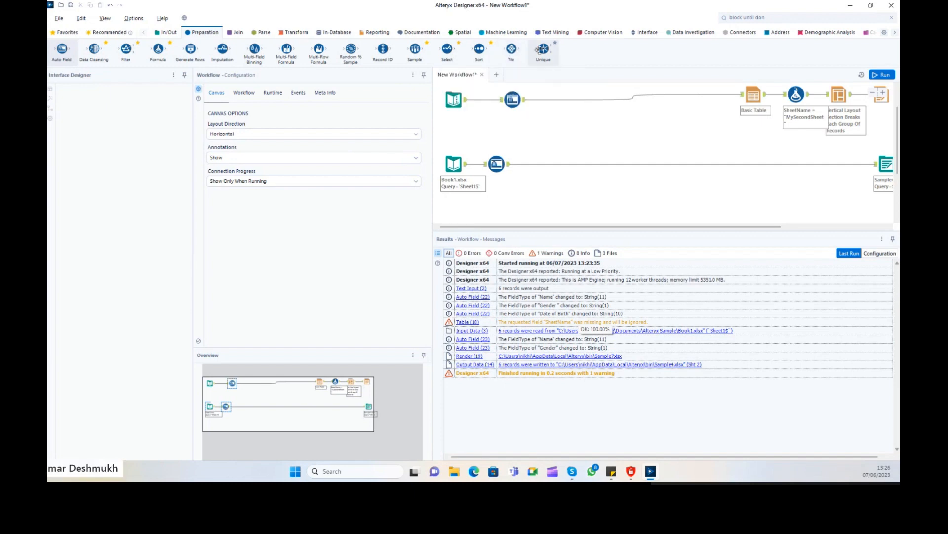
{"action": "mouse_move", "coordinate": [542, 50]}
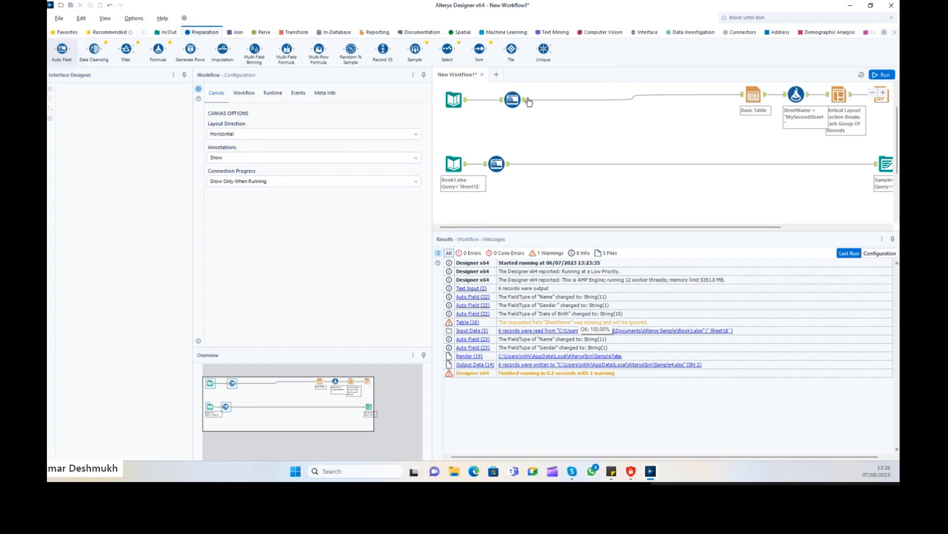
{"action": "left_click", "coordinate": [512, 99]}
{"action": "left_click_drag", "start_coordinate": [540, 59], "coordinate": [556, 100]}
{"action": "mouse_move", "coordinate": [544, 54]}
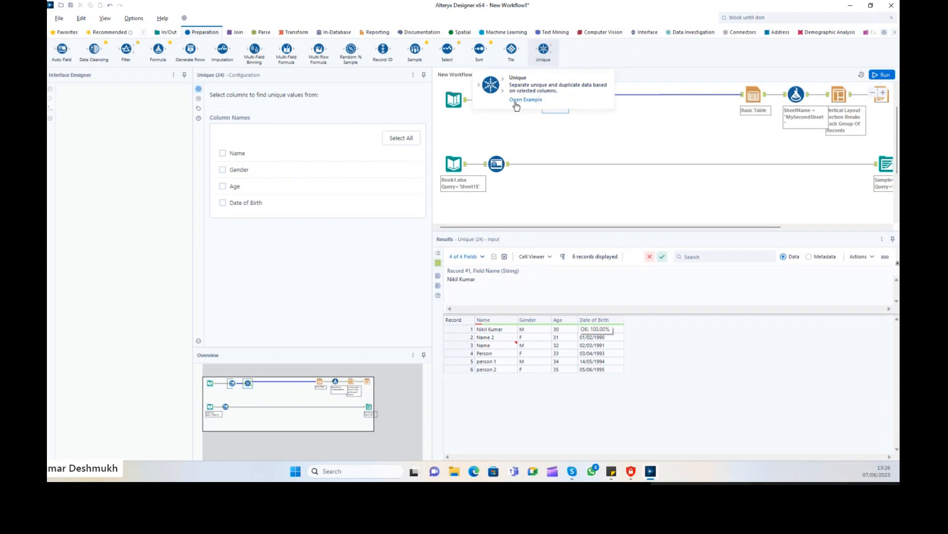
{"action": "left_click", "coordinate": [551, 120]}
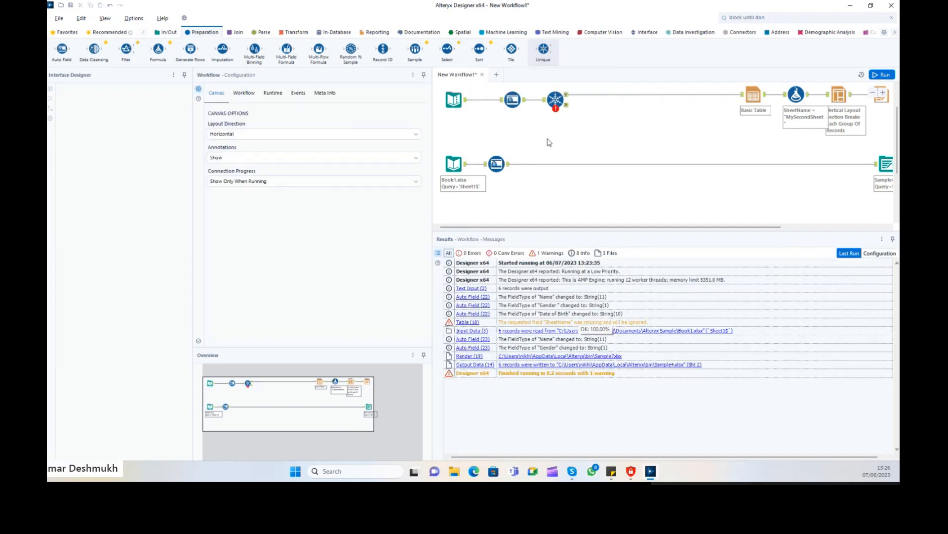
{"action": "key", "text": "ctrl+z"}
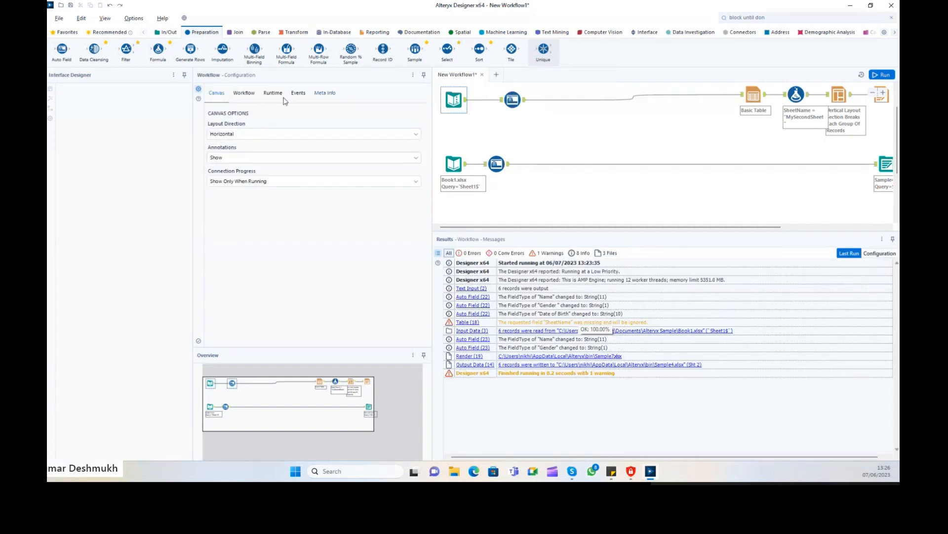
{"action": "mouse_move", "coordinate": [93, 48]}
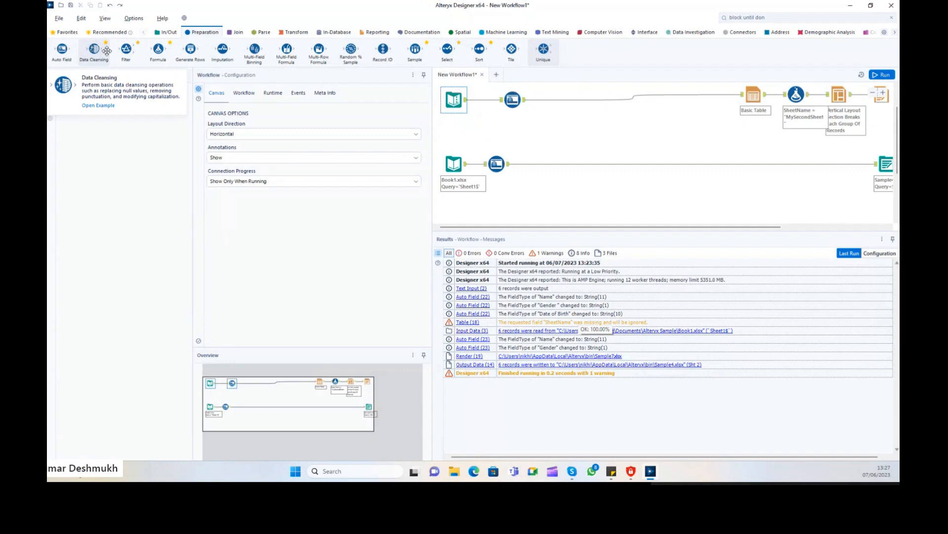
Add a Data Cleansing step set to remove null rows, then select the Text Input's empty row.
{"action": "left_click_drag", "start_coordinate": [94, 49], "coordinate": [556, 101]}
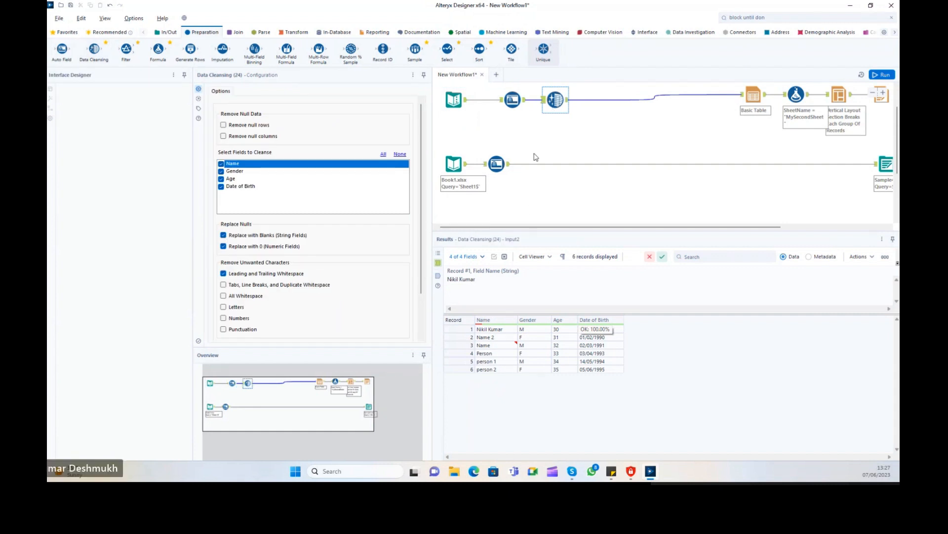
{"action": "left_click", "coordinate": [237, 131]}
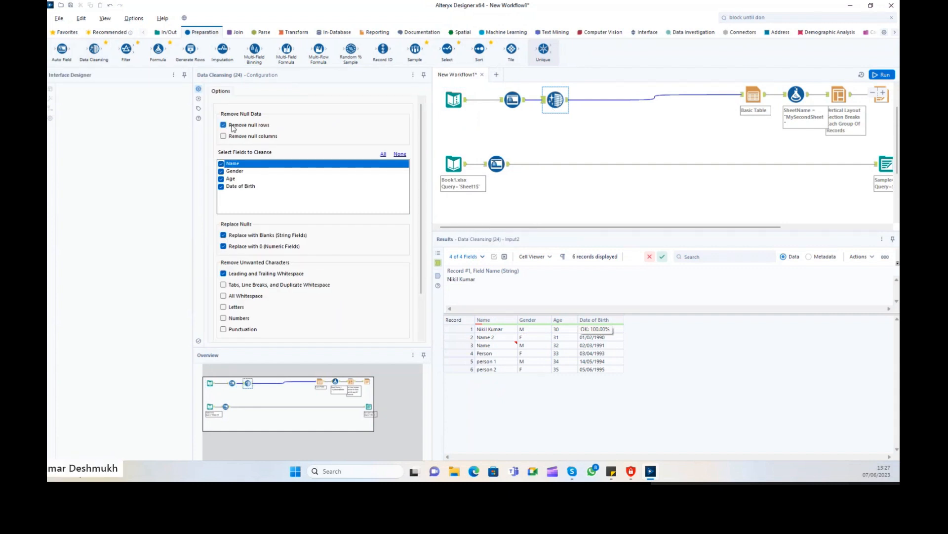
{"action": "left_click", "coordinate": [453, 100]}
{"action": "left_click", "coordinate": [216, 160]}
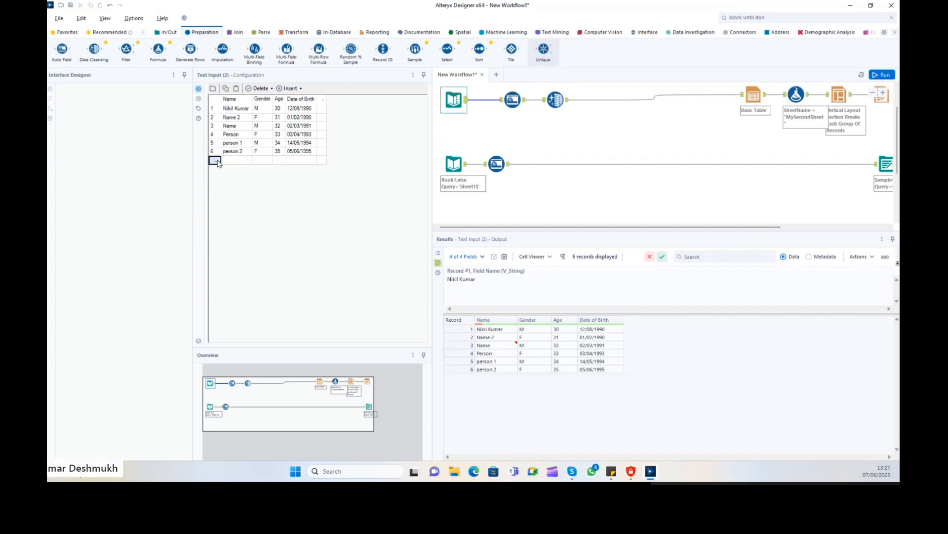
Add four empty rows (7–10) to the Text Input data and run the workflow.
{"action": "left_click", "coordinate": [291, 88]}
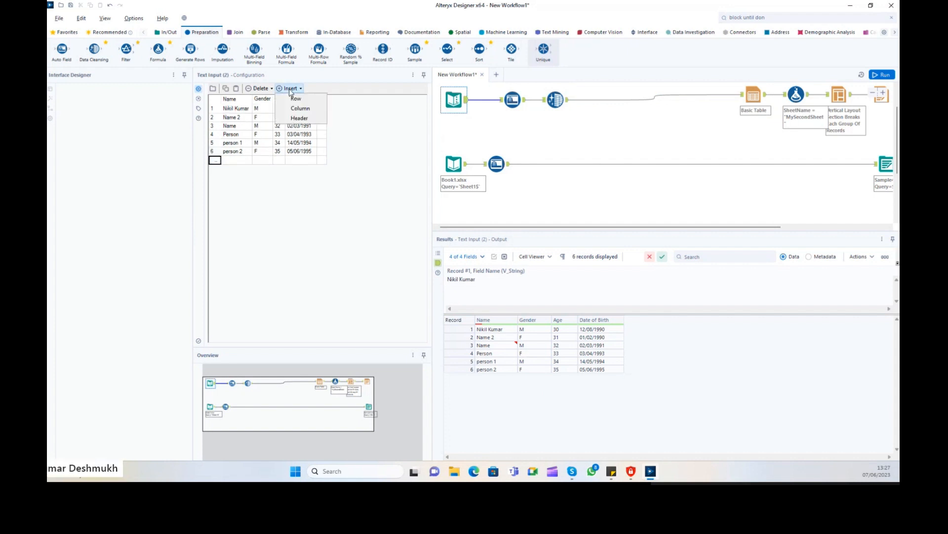
{"action": "left_click", "coordinate": [297, 99]}
{"action": "left_click", "coordinate": [295, 88]}
{"action": "left_click", "coordinate": [301, 101]}
{"action": "left_click", "coordinate": [295, 88]}
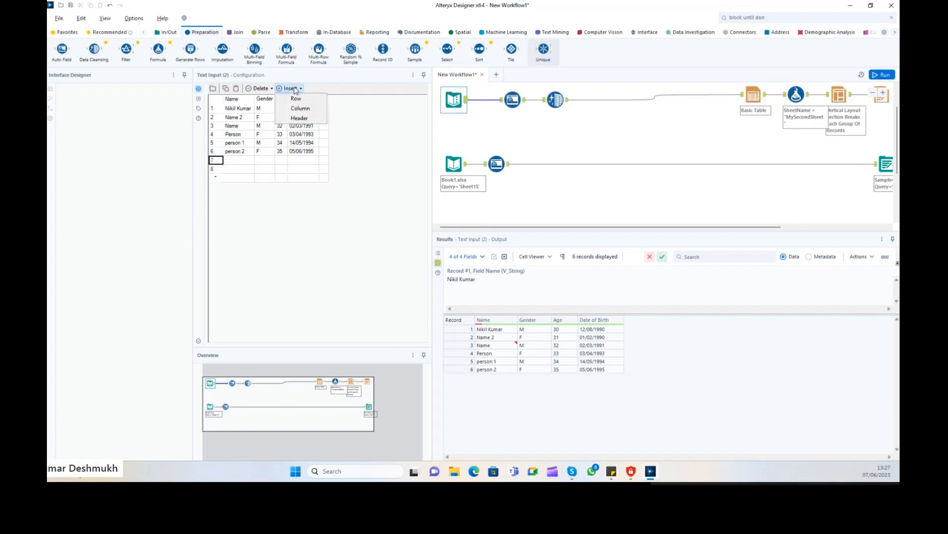
{"action": "left_click", "coordinate": [299, 98]}
{"action": "left_click", "coordinate": [295, 89]}
{"action": "left_click", "coordinate": [299, 98]}
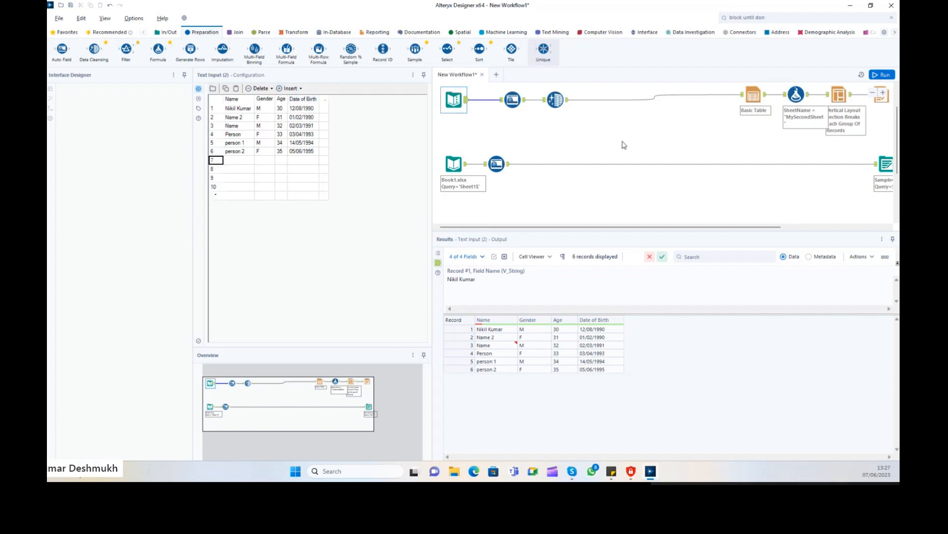
{"action": "left_click", "coordinate": [883, 75]}
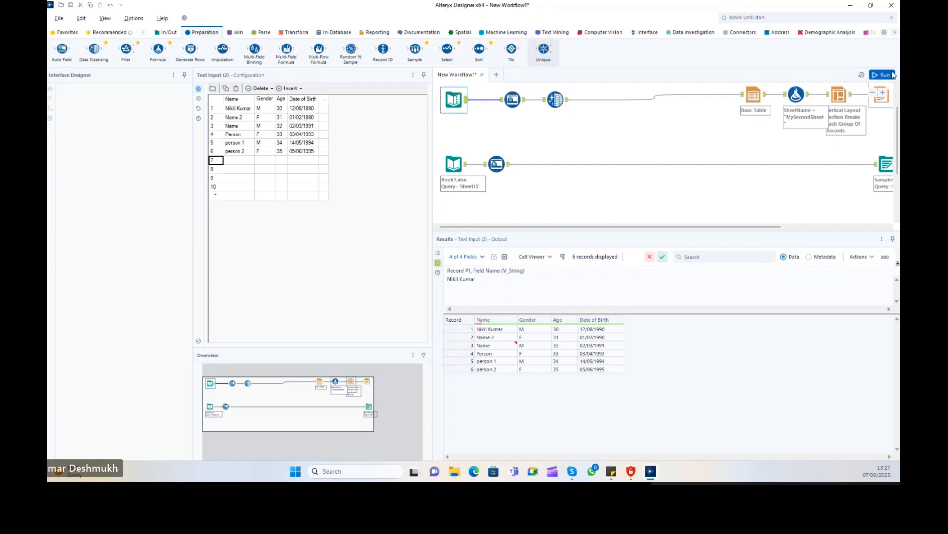
Verify the four Null rows reach Data Cleansing, which outputs only six records.
{"action": "left_click", "coordinate": [512, 100]}
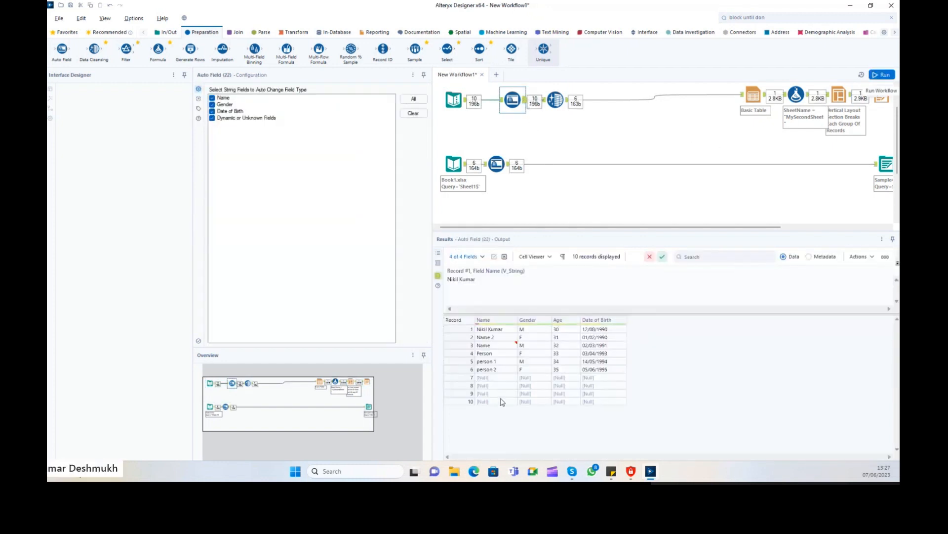
{"action": "left_click_drag", "start_coordinate": [490, 378], "coordinate": [613, 377]}
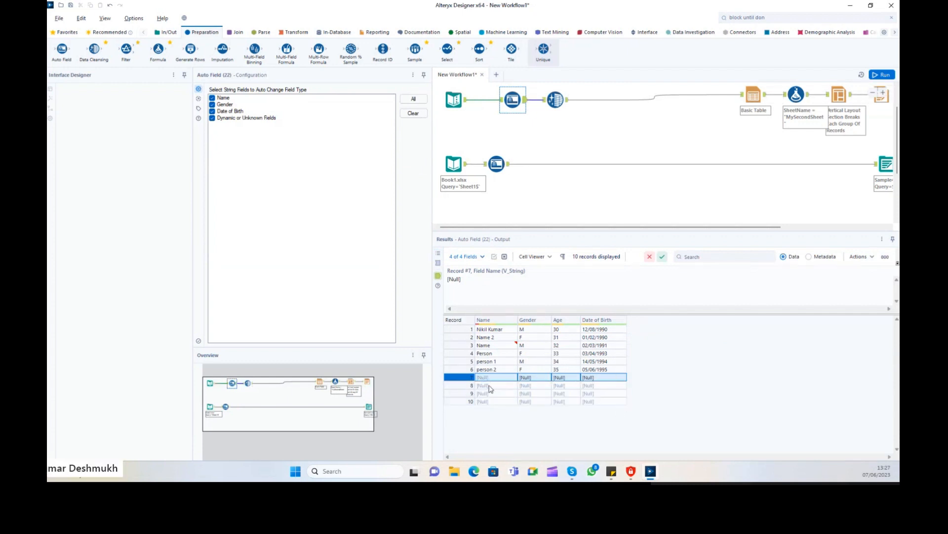
{"action": "left_click_drag", "start_coordinate": [491, 388], "coordinate": [601, 389]}
{"action": "left_click", "coordinate": [555, 99]}
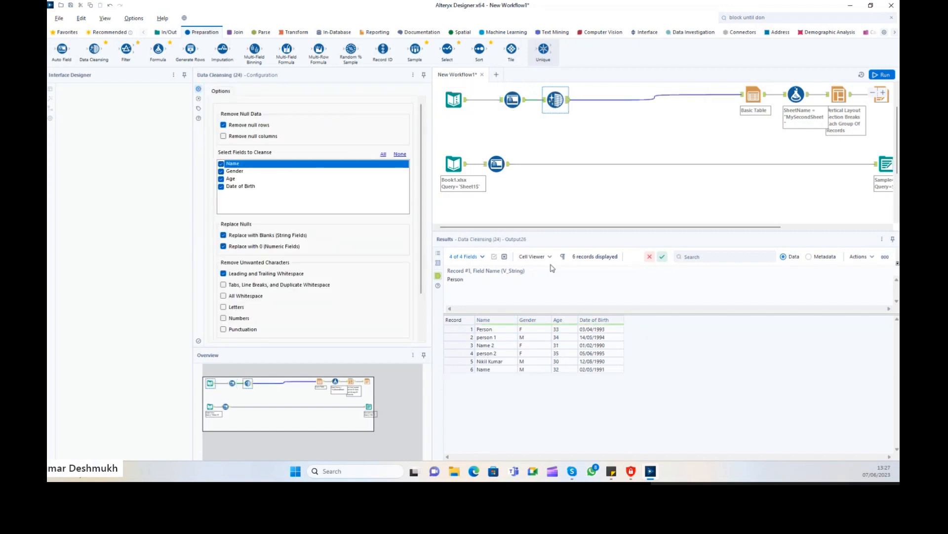
{"action": "left_click", "coordinate": [543, 100]}
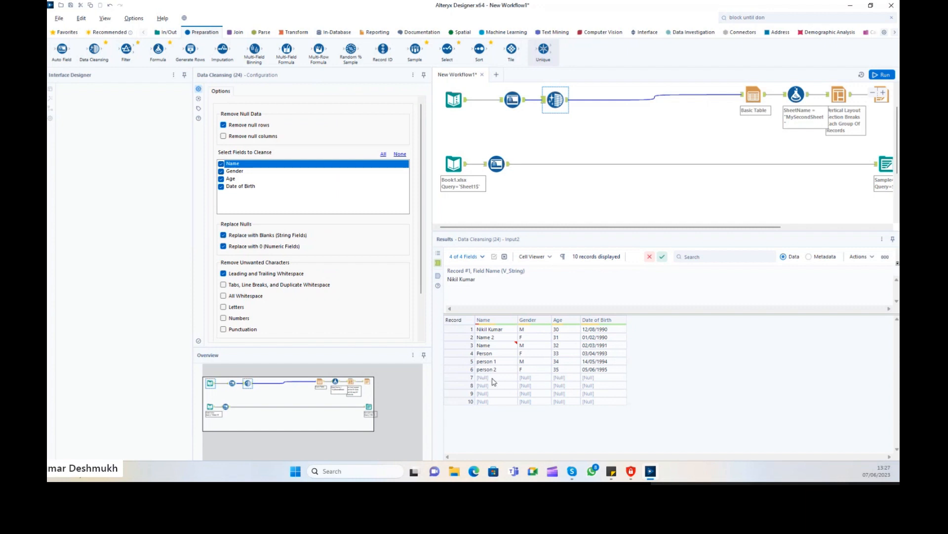
{"action": "left_click_drag", "start_coordinate": [493, 381], "coordinate": [612, 401]}
{"action": "left_click", "coordinate": [567, 100]}
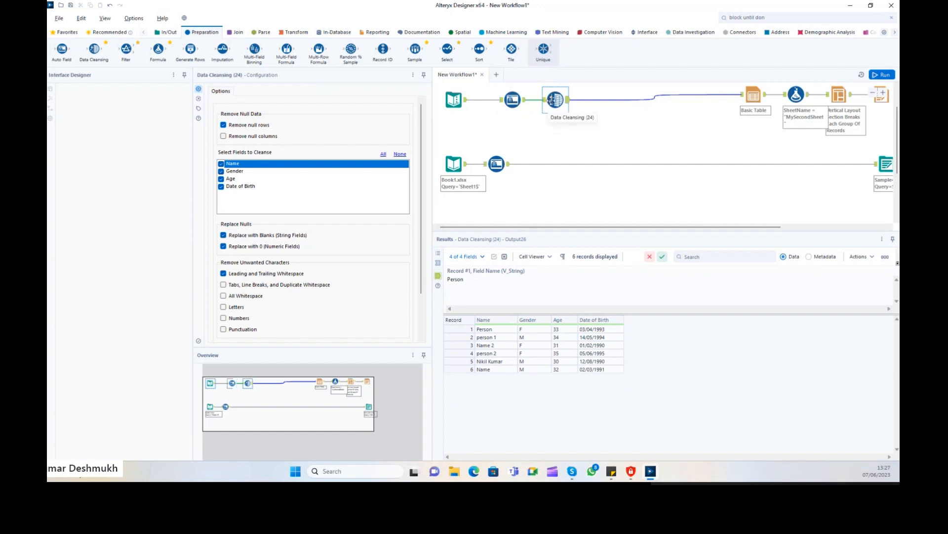
{"action": "left_click", "coordinate": [544, 104]}
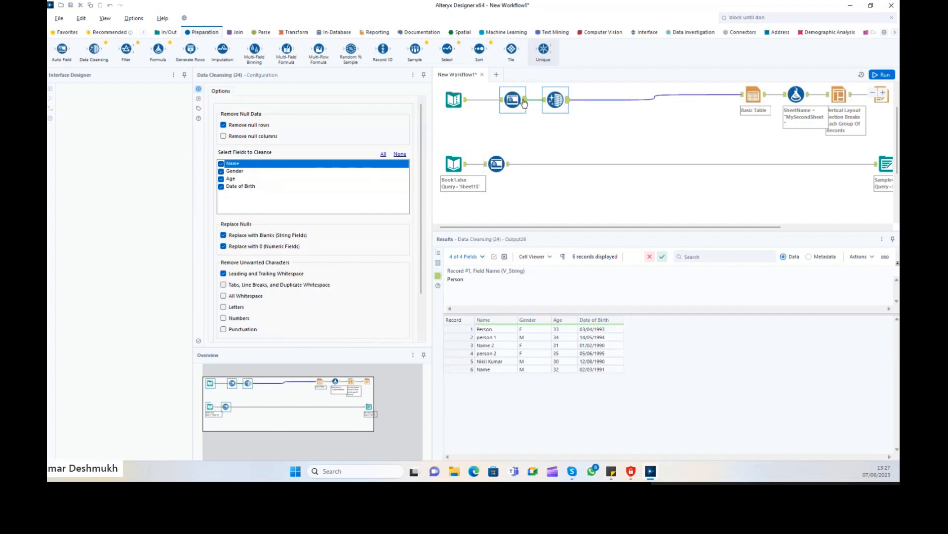
{"action": "left_click", "coordinate": [458, 103]}
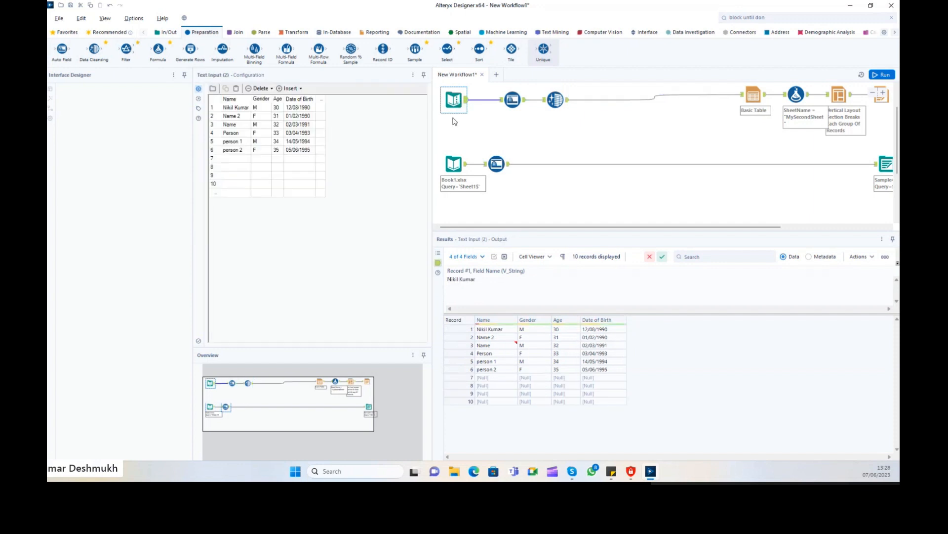
Append trailing spaces to the first Name and Name 2 values in the Text Input grid.
{"action": "left_click", "coordinate": [244, 110]}
{"action": "double_click", "coordinate": [242, 111]}
{"action": "left_click", "coordinate": [246, 110]}
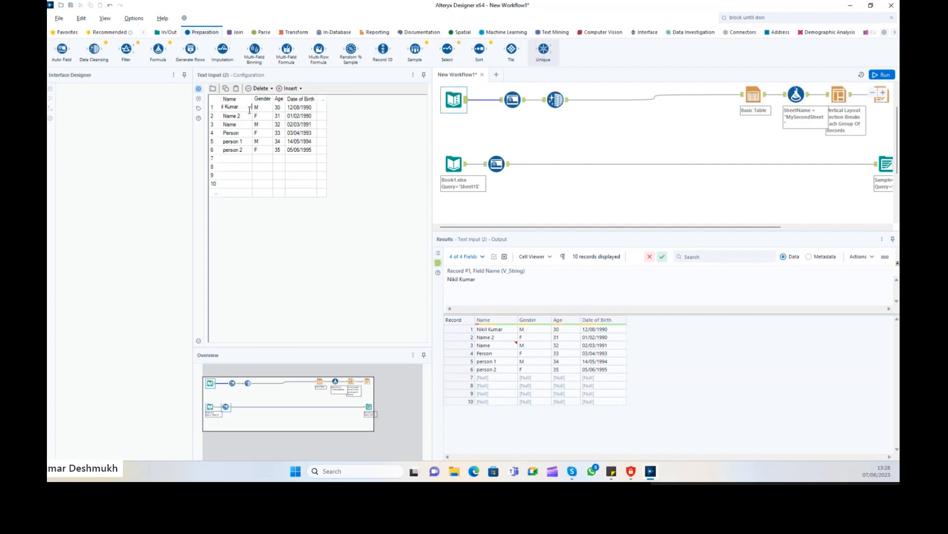
{"action": "left_click", "coordinate": [243, 119]}
{"action": "double_click", "coordinate": [244, 119]}
{"action": "left_click", "coordinate": [244, 119]}
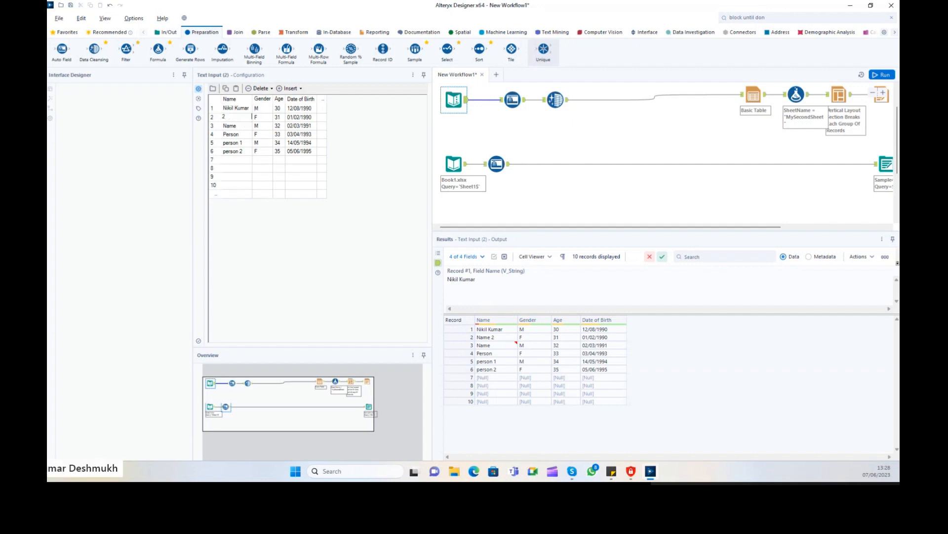
{"action": "left_click", "coordinate": [561, 126]}
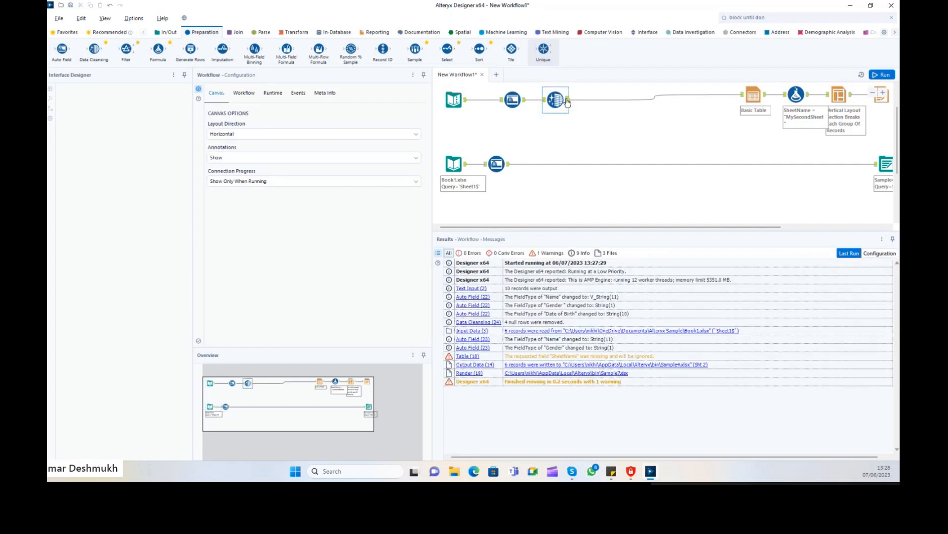
Rerun with Ctrl+R and confirm the trailing spaces appear in the Data Cleansing input.
{"action": "left_click", "coordinate": [558, 101]}
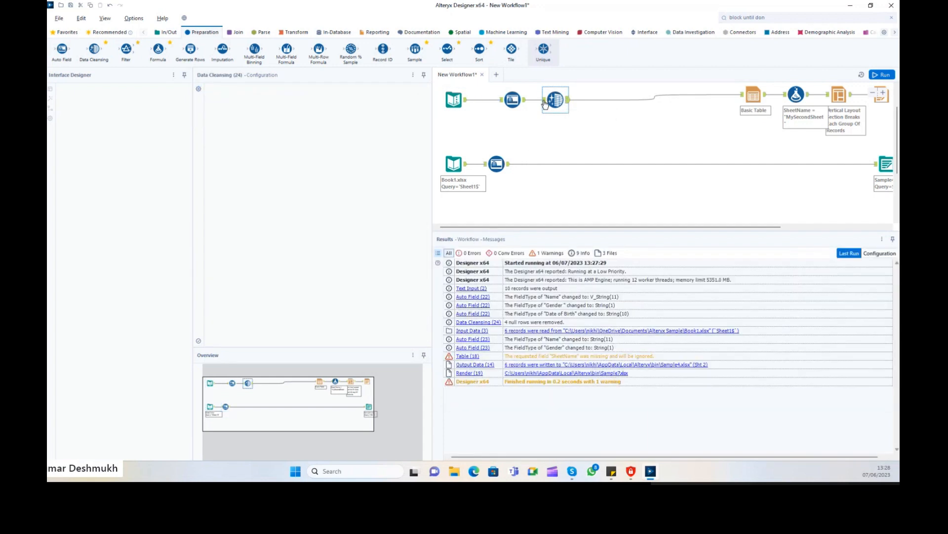
{"action": "key", "text": "ctrl+r"}
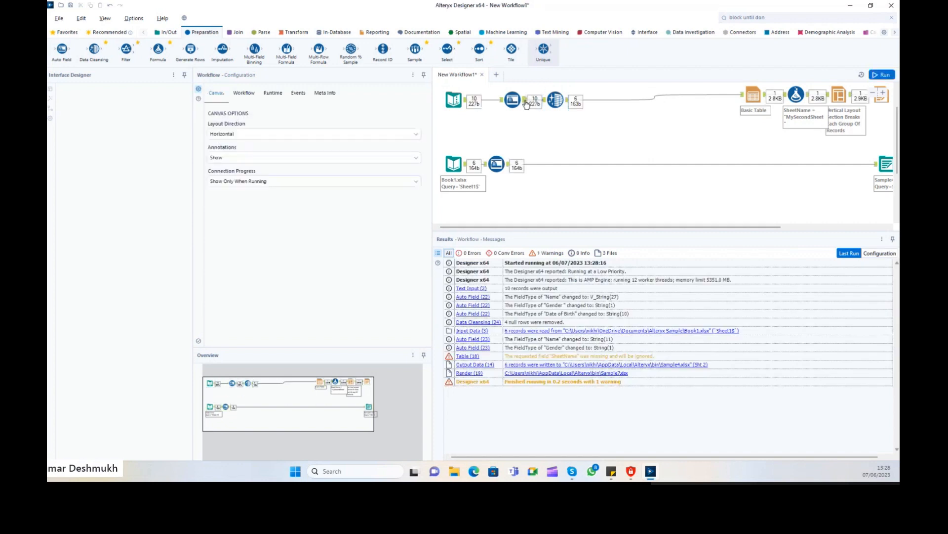
{"action": "left_click", "coordinate": [526, 103]}
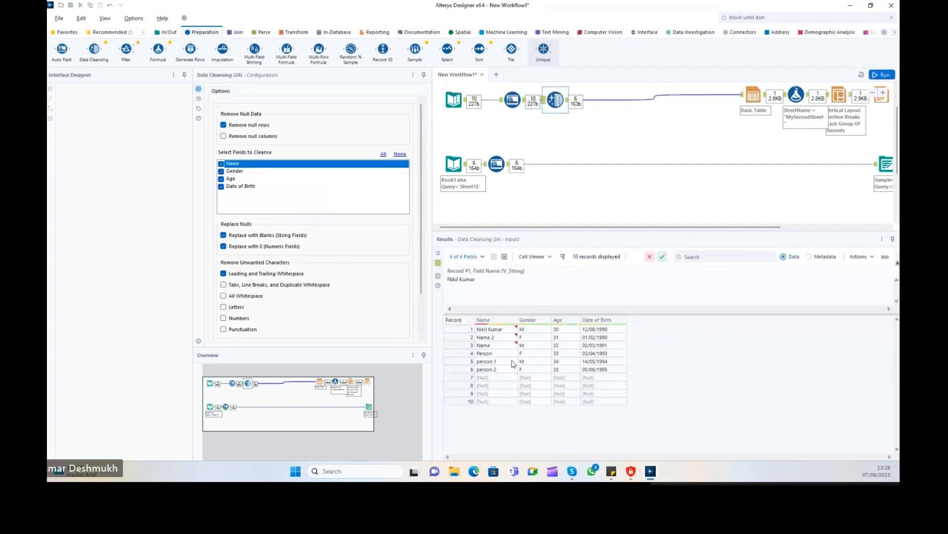
{"action": "left_click", "coordinate": [512, 330]}
{"action": "left_click", "coordinate": [506, 280]}
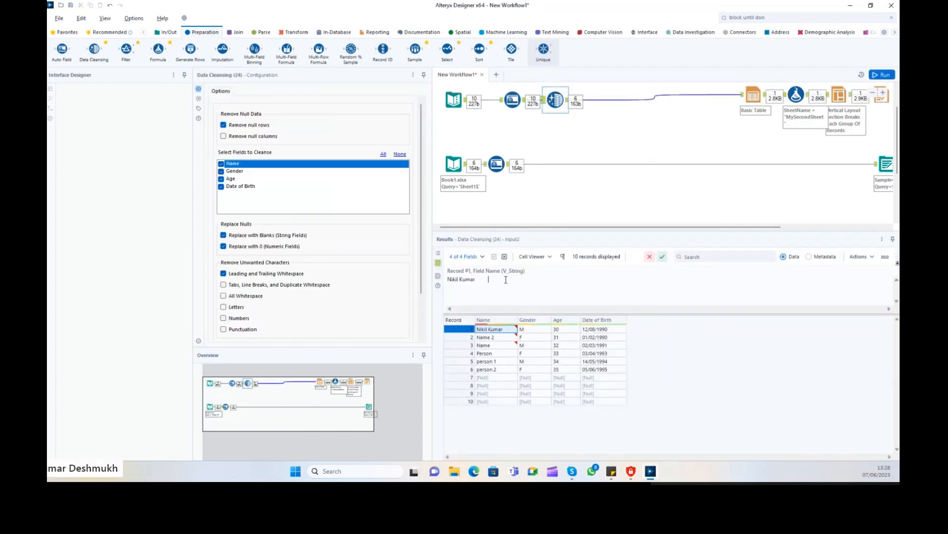
{"action": "mouse_move", "coordinate": [479, 279]}
{"action": "left_mouse_down"}
{"action": "mouse_move", "coordinate": [489, 278]}
{"action": "mouse_move", "coordinate": [477, 278]}
{"action": "left_mouse_up"}
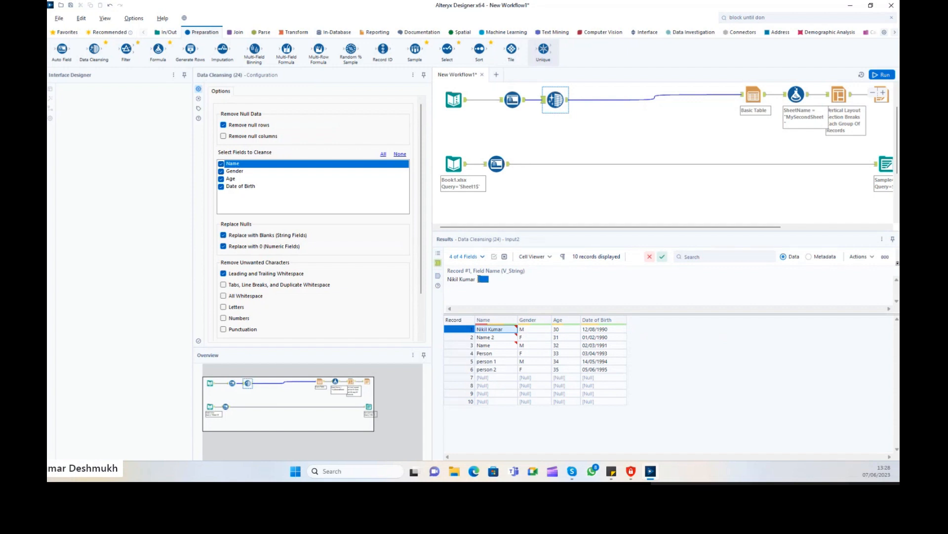
Turn off leading/trailing whitespace trimming, run, and see record 5 keep its trailing spaces.
{"action": "left_click", "coordinate": [242, 274]}
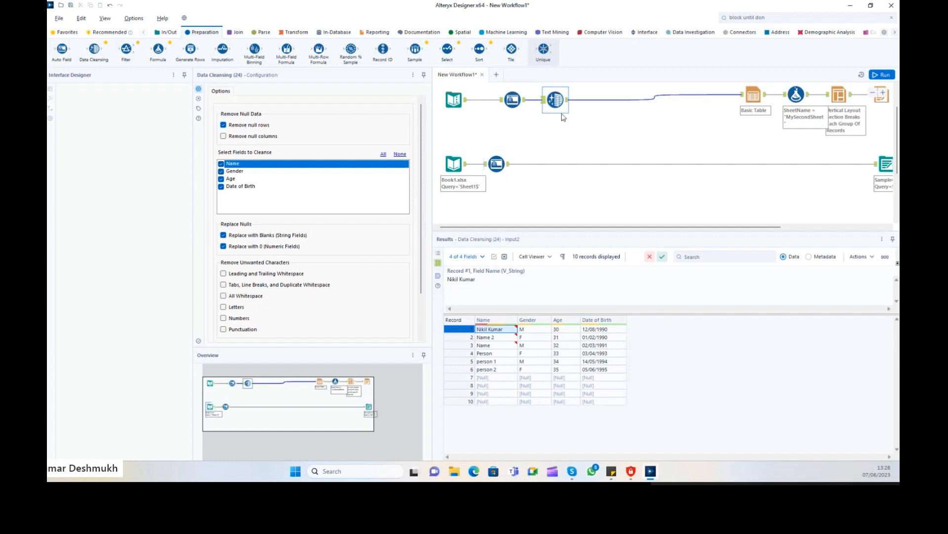
{"action": "left_click", "coordinate": [882, 75]}
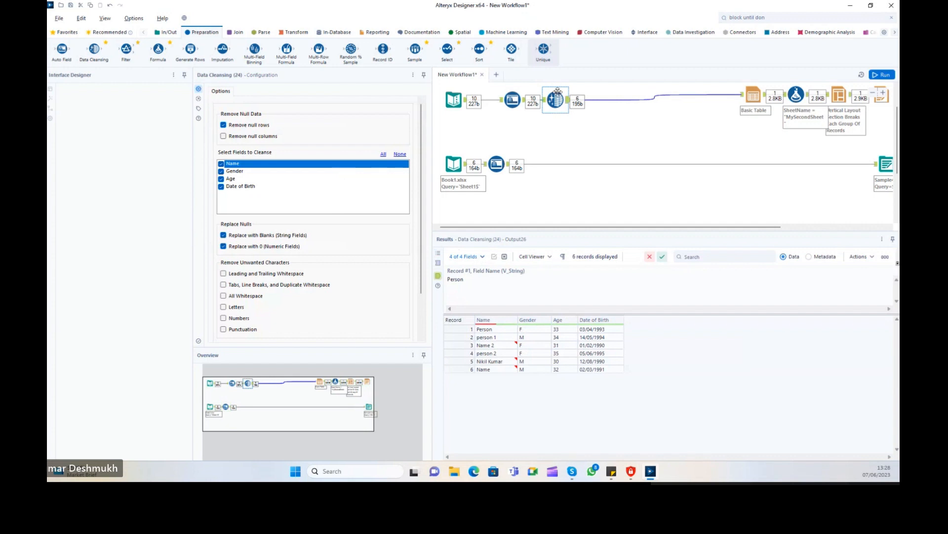
{"action": "left_click", "coordinate": [497, 329]}
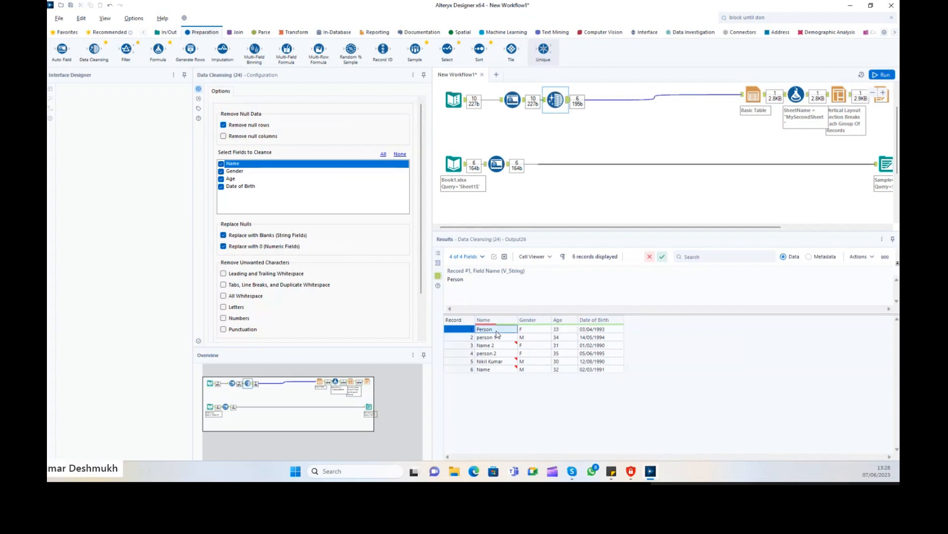
{"action": "left_click", "coordinate": [569, 103]}
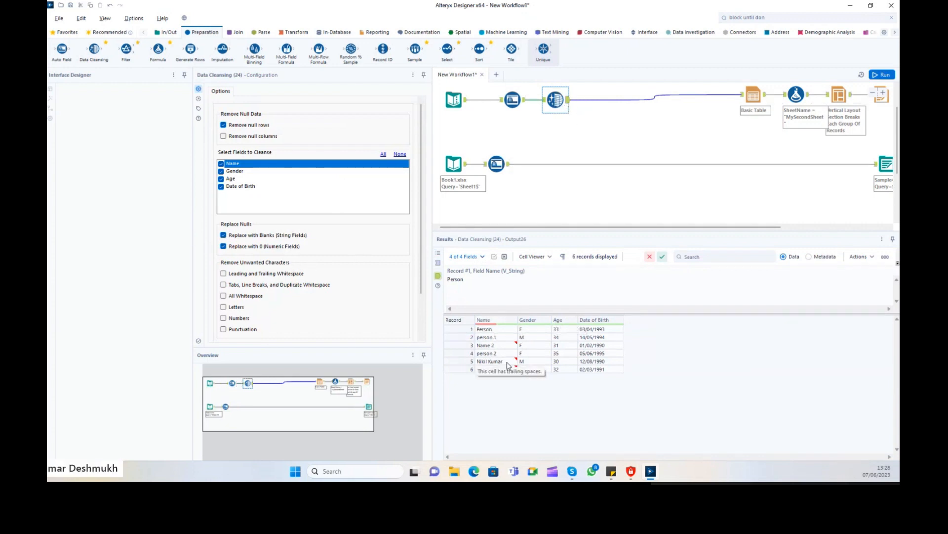
{"action": "left_click", "coordinate": [492, 361]}
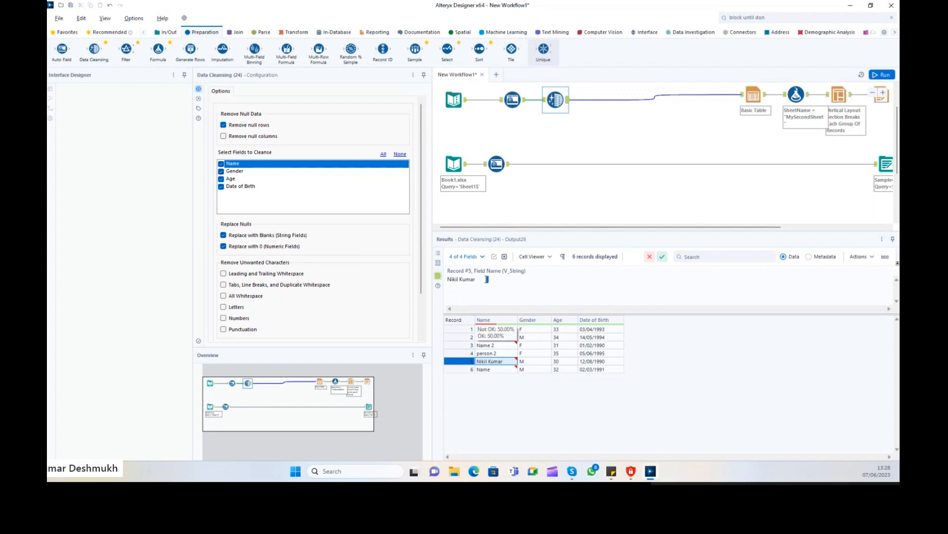
{"action": "left_click_drag", "start_coordinate": [501, 279], "coordinate": [480, 280]}
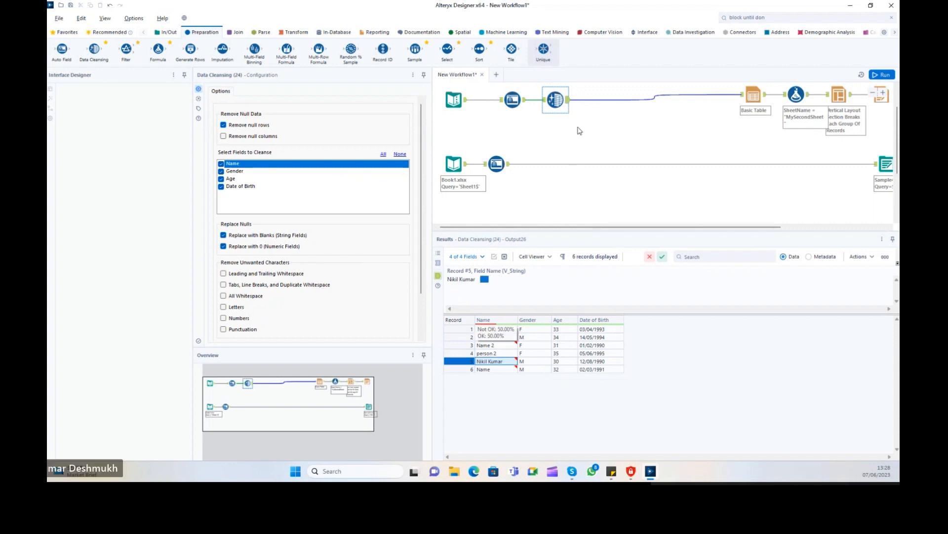
Re-enable whitespace trimming, rerun, and check the output names no longer have spaces.
{"action": "left_click", "coordinate": [223, 274]}
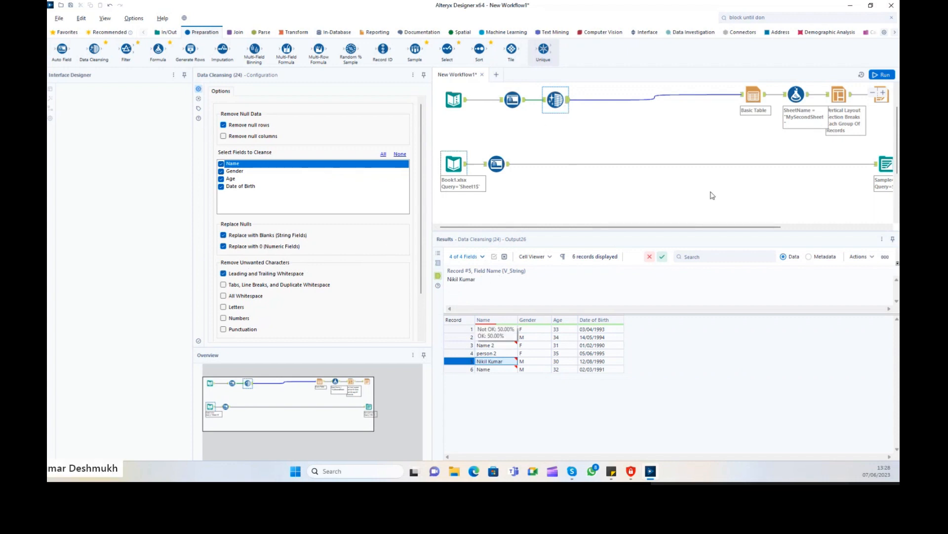
{"action": "key", "text": "ctrl+r"}
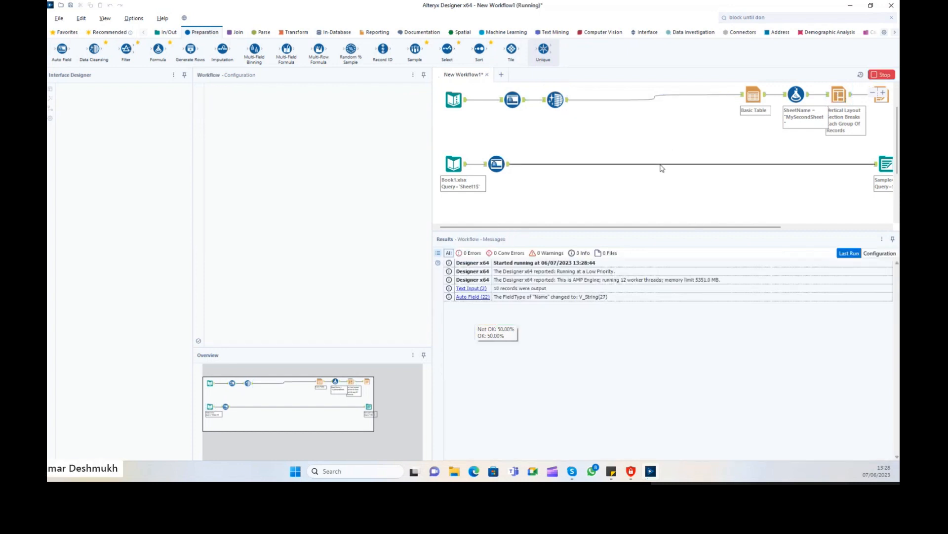
{"action": "left_click", "coordinate": [494, 361]}
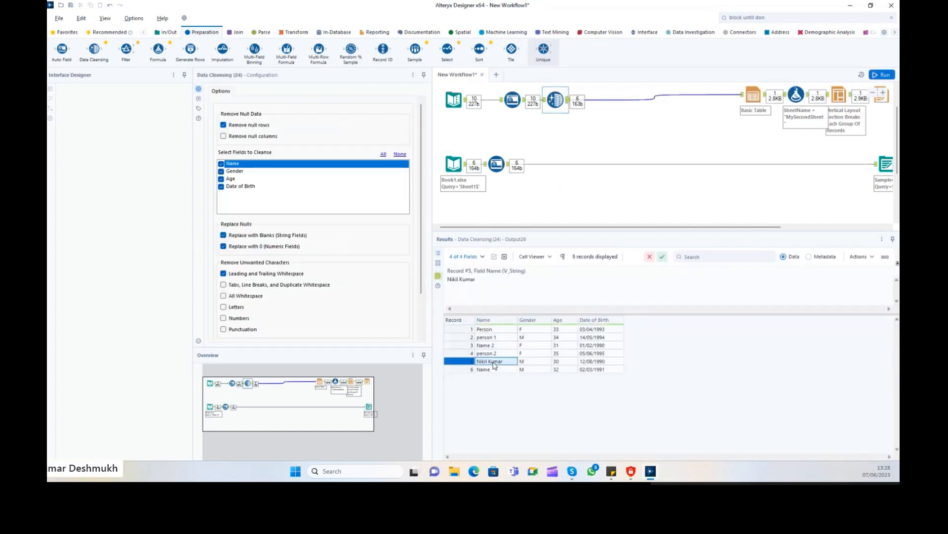
{"action": "left_click", "coordinate": [490, 282]}
{"action": "left_click", "coordinate": [487, 370]}
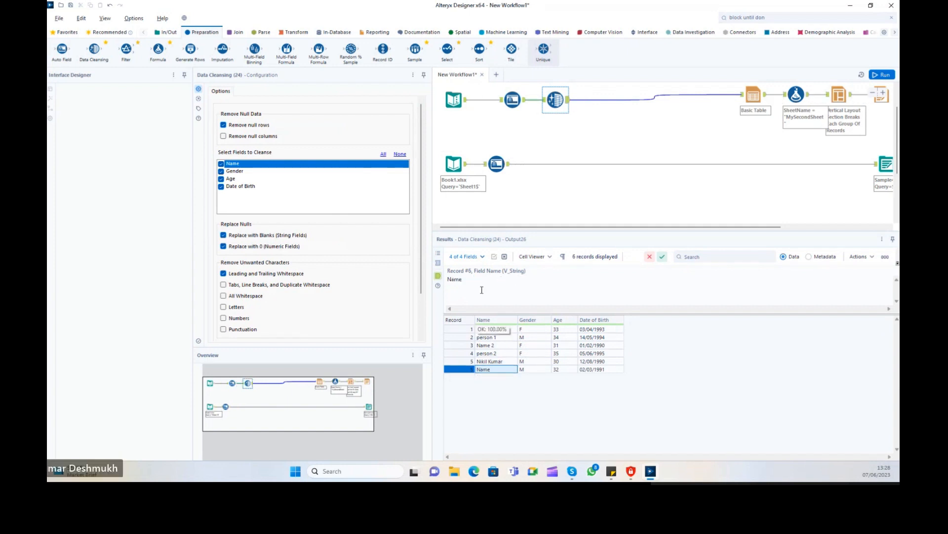
{"action": "left_click", "coordinate": [502, 348]}
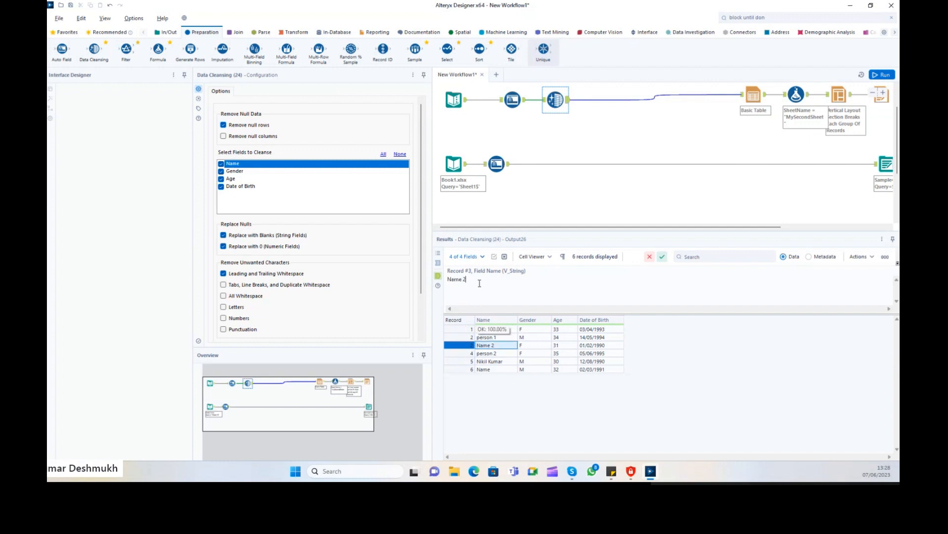
{"action": "left_click", "coordinate": [500, 354]}
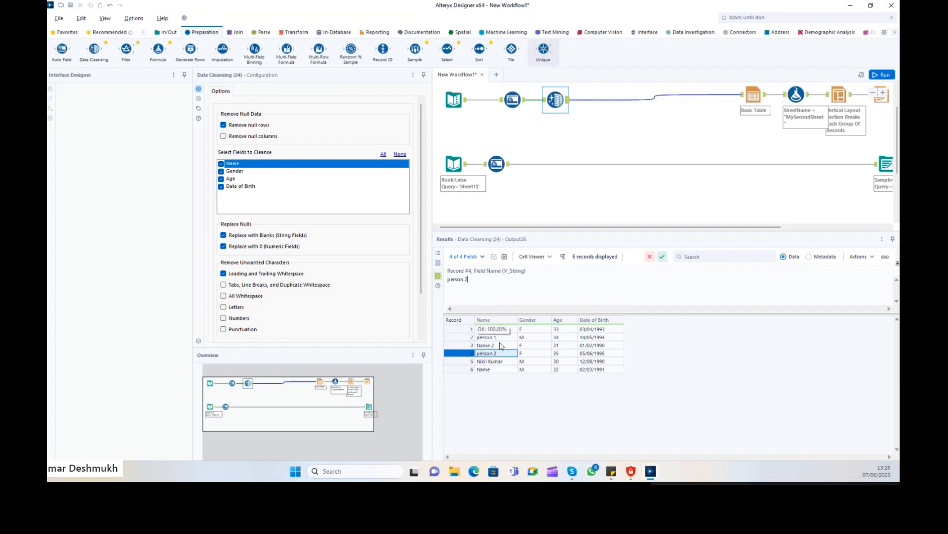
{"action": "key", "text": "Down"}
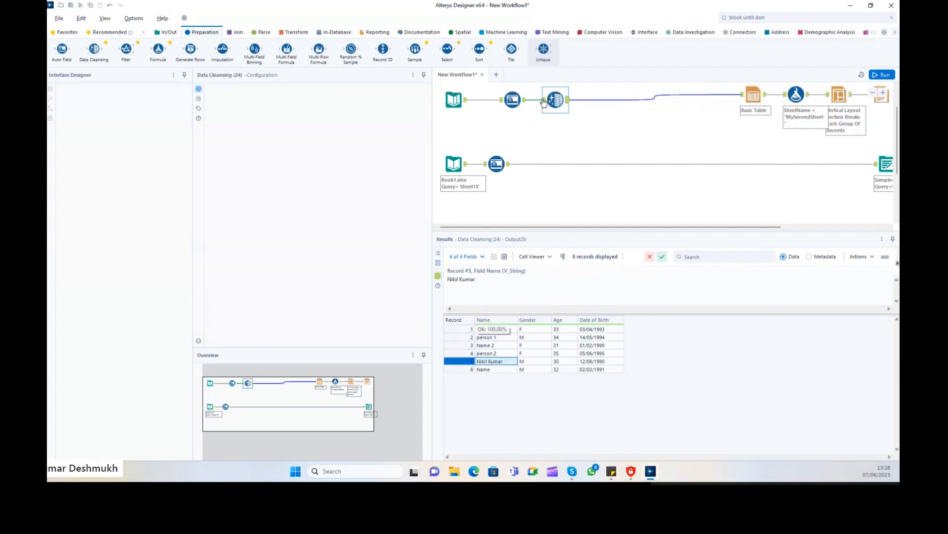
Compare the incoming data's nulls and untrimmed names against the cleansed output records.
{"action": "left_click", "coordinate": [438, 263]}
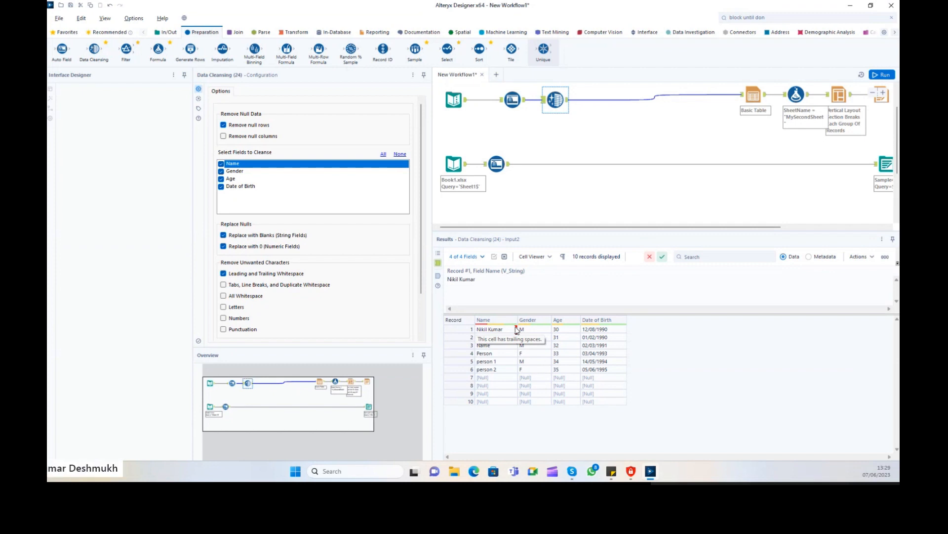
{"action": "left_click", "coordinate": [503, 285]}
{"action": "left_click", "coordinate": [499, 281]}
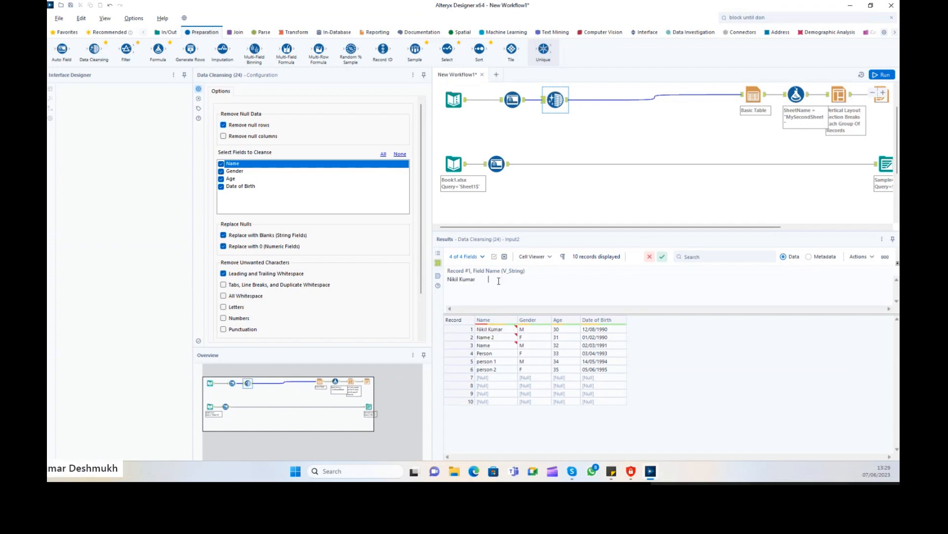
{"action": "left_click", "coordinate": [568, 100]}
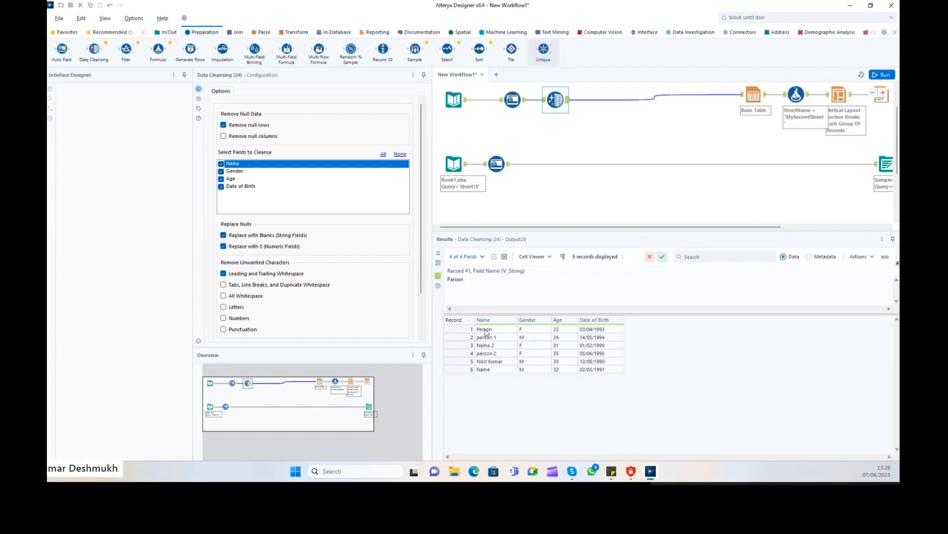
{"action": "left_click_drag", "start_coordinate": [510, 335], "coordinate": [517, 368]}
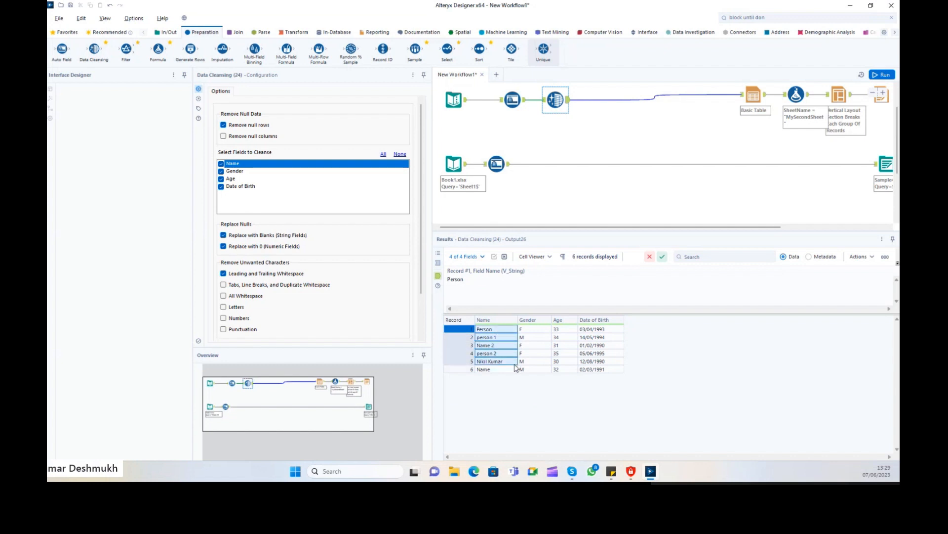
{"action": "left_click", "coordinate": [514, 335]}
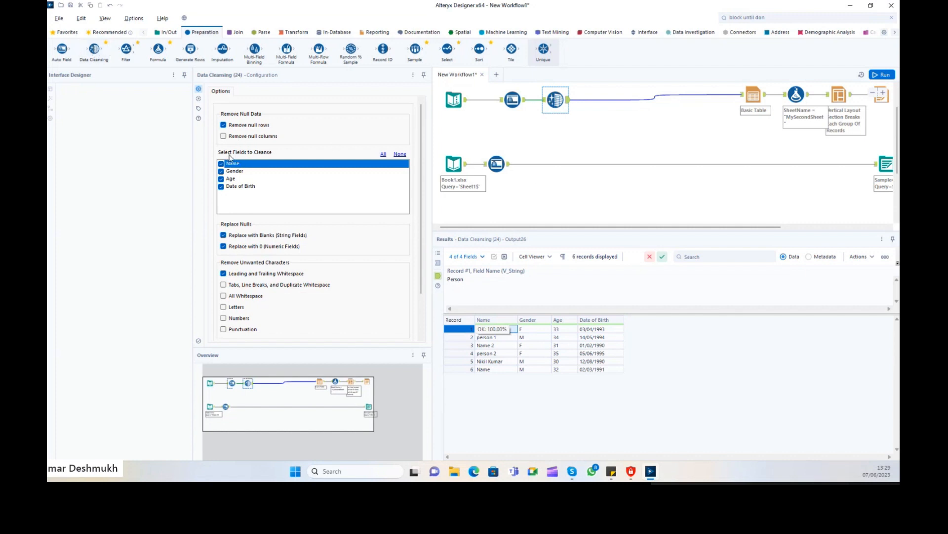
Keep Age among the fields to cleanse and inspect record 4's Age, Name and Gender.
{"action": "left_click", "coordinate": [249, 180]}
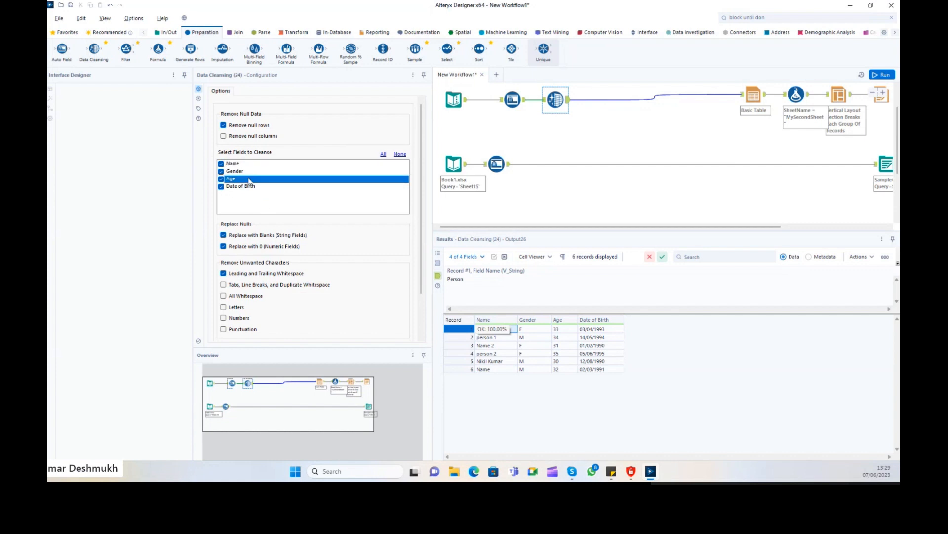
{"action": "key", "text": "space"}
{"action": "left_click", "coordinate": [558, 353]}
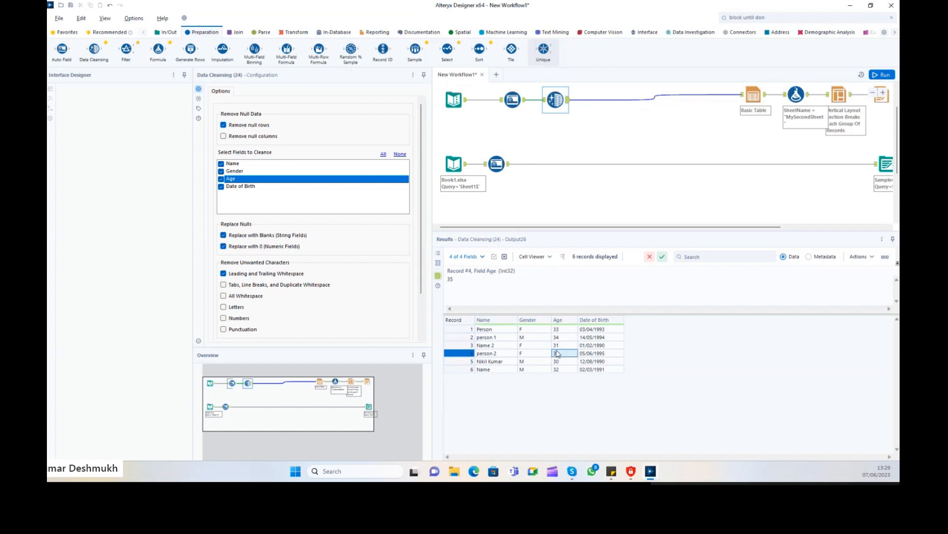
{"action": "left_click", "coordinate": [505, 354]}
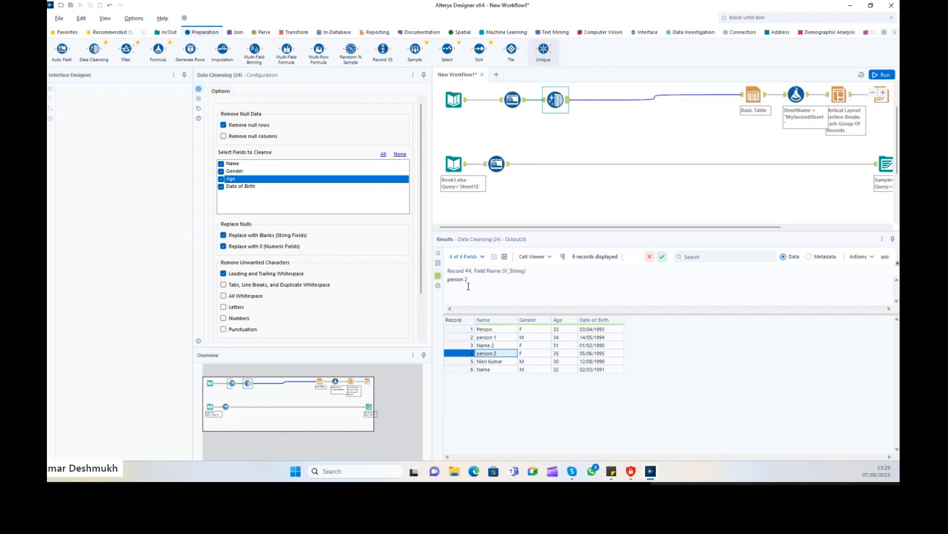
{"action": "left_click", "coordinate": [525, 354]}
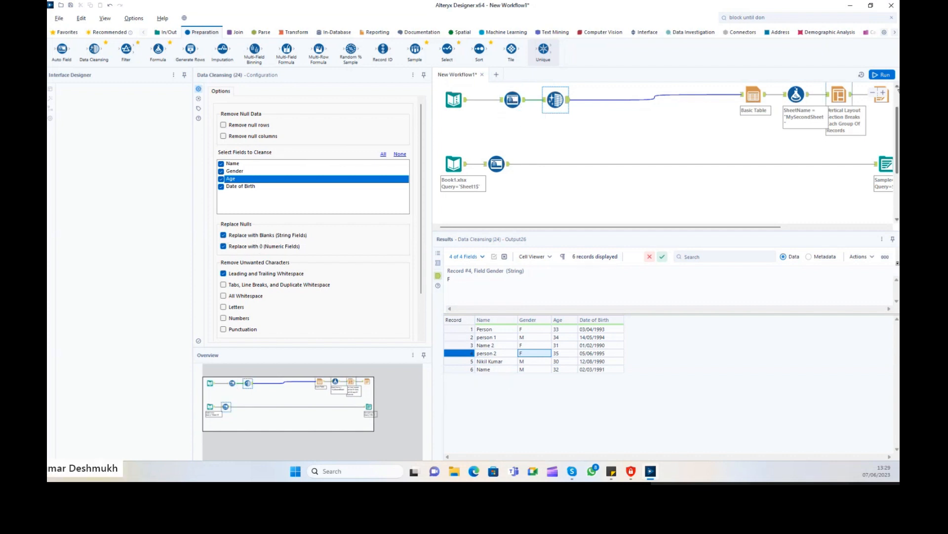
Run the workflow and inspect the blank and zero values filled into records 7–10.
{"action": "left_click", "coordinate": [882, 74]}
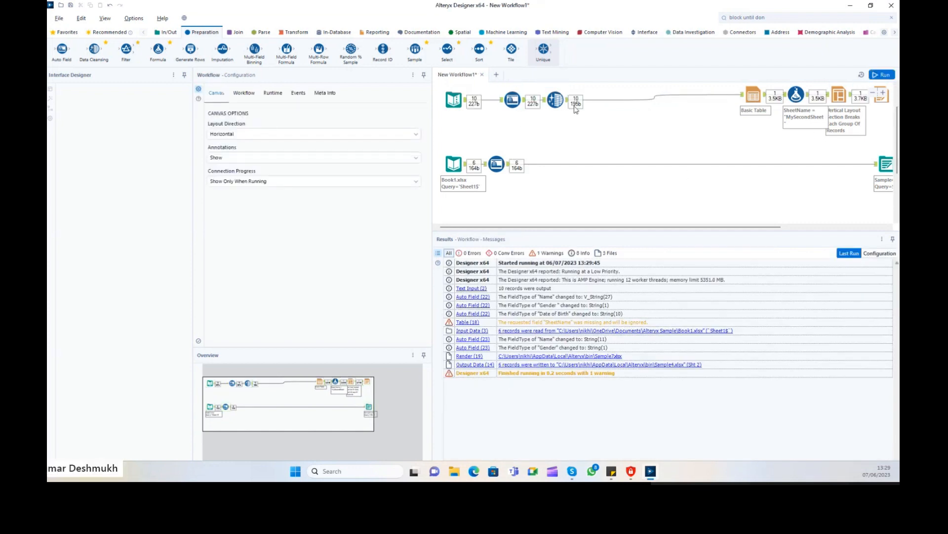
{"action": "left_click", "coordinate": [567, 109]}
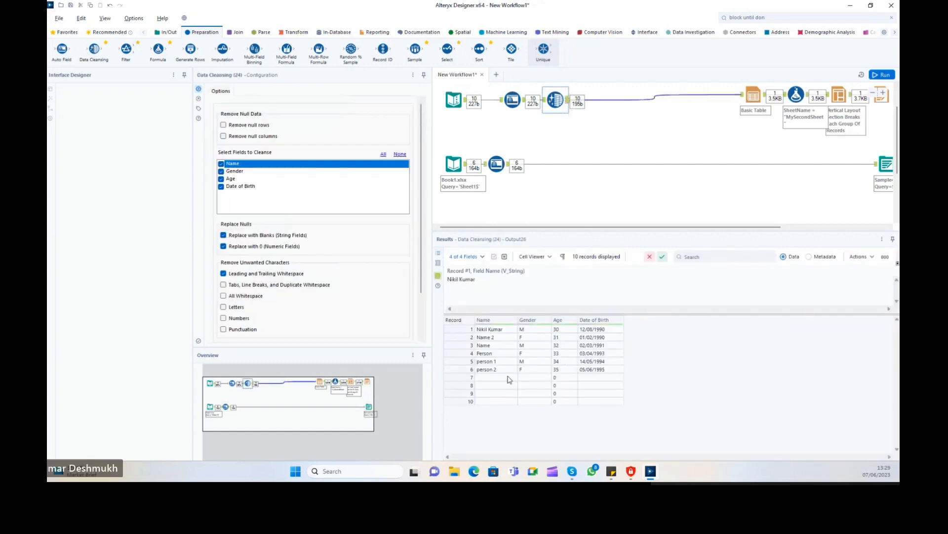
{"action": "left_click", "coordinate": [497, 377]}
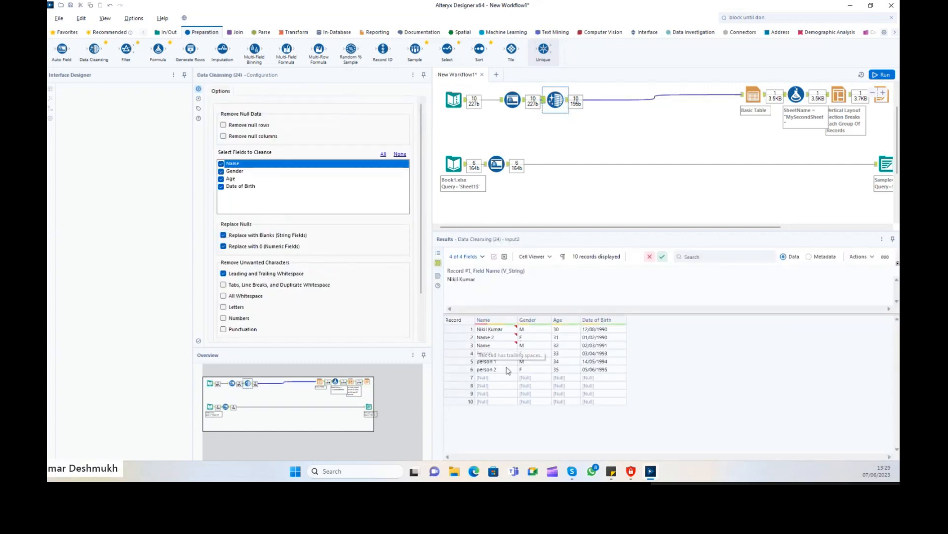
{"action": "left_click", "coordinate": [545, 102]}
{"action": "left_click", "coordinate": [568, 100]}
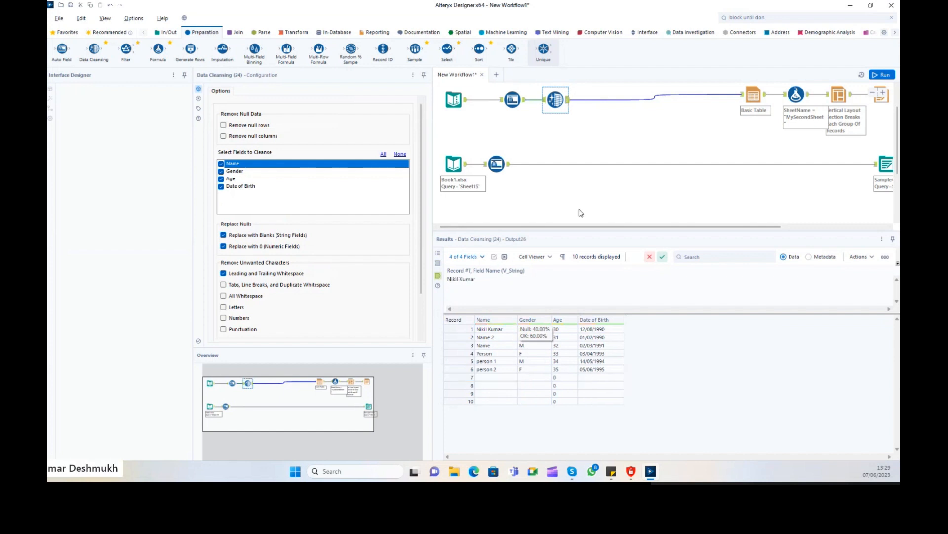
{"action": "left_click_drag", "start_coordinate": [504, 386], "coordinate": [540, 403]}
{"action": "left_click_drag", "start_coordinate": [595, 380], "coordinate": [598, 402]}
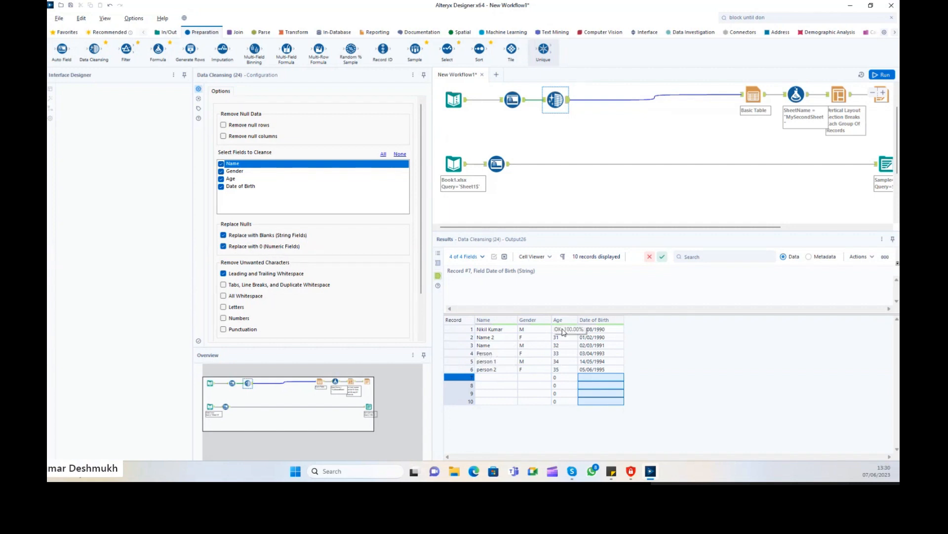
{"action": "left_click_drag", "start_coordinate": [559, 377], "coordinate": [560, 402]}
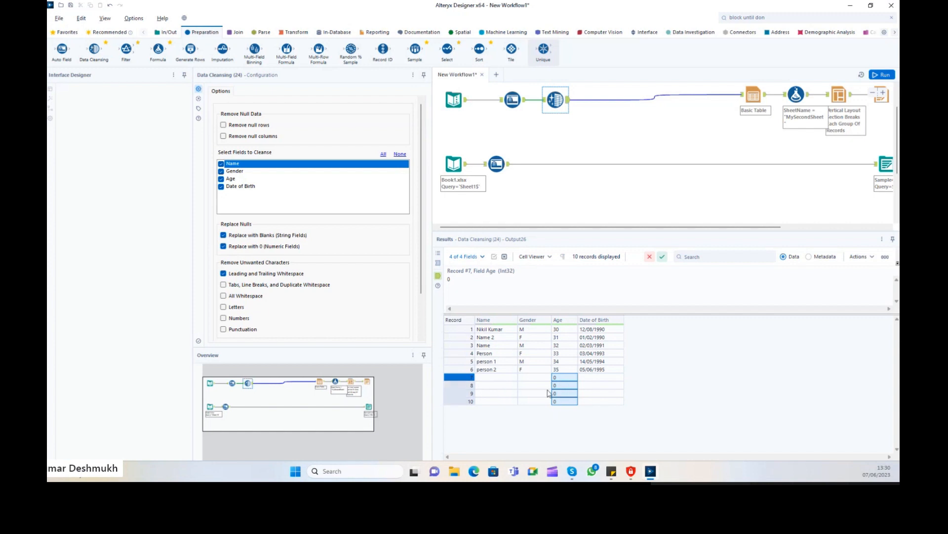
Untick Replace with Blanks and Replace with 0, then rerun to view the output.
{"action": "left_click", "coordinate": [224, 235]}
{"action": "left_click", "coordinate": [224, 246]}
{"action": "left_click", "coordinate": [886, 75]}
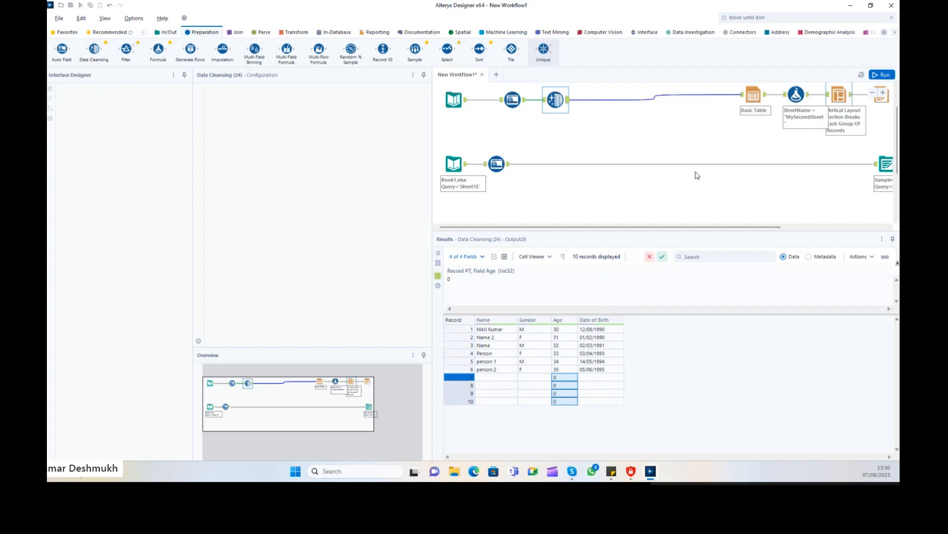
{"action": "left_click", "coordinate": [556, 101]}
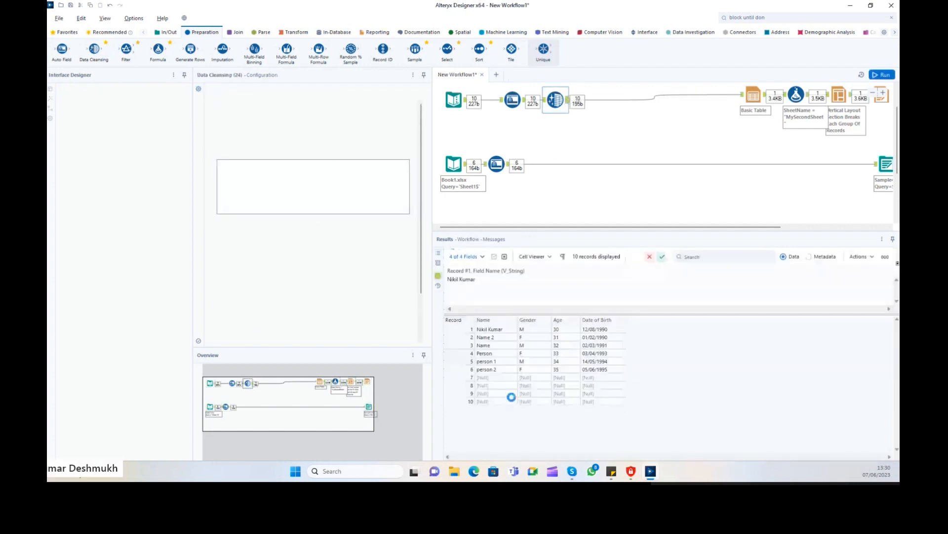
Tick Remove null rows, leave Replace with Blanks off, and rerun the workflow.
{"action": "left_click_drag", "start_coordinate": [481, 378], "coordinate": [594, 403]}
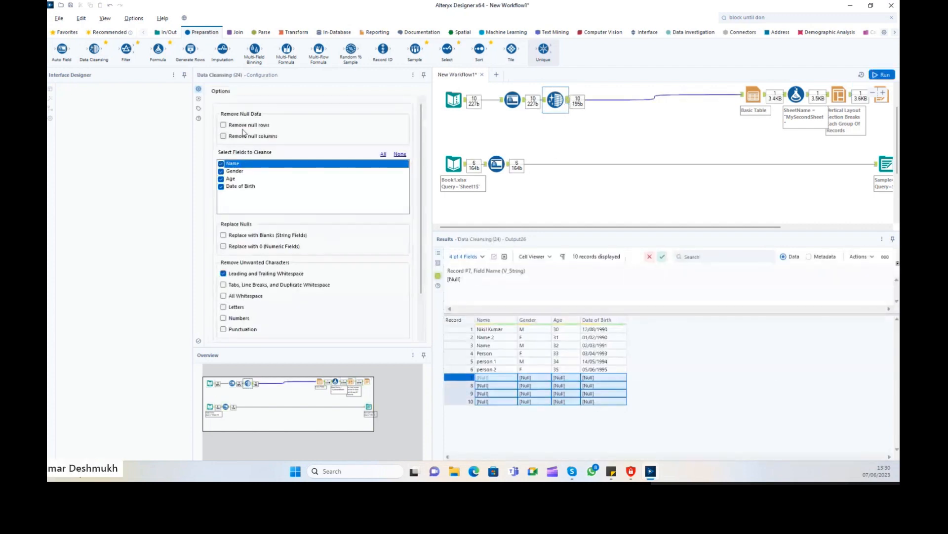
{"action": "left_click", "coordinate": [224, 128]}
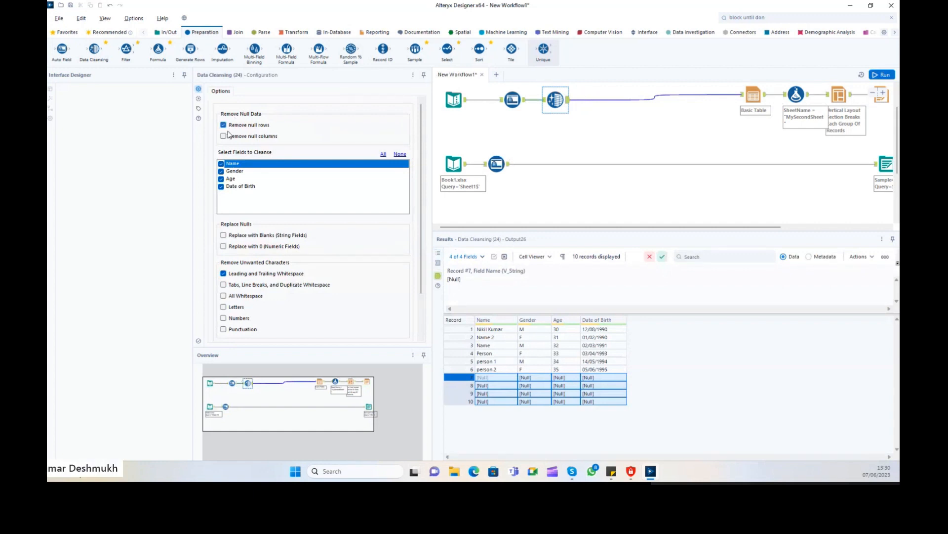
{"action": "left_click", "coordinate": [241, 236]}
{"action": "left_click", "coordinate": [235, 238]}
{"action": "left_click", "coordinate": [884, 75]}
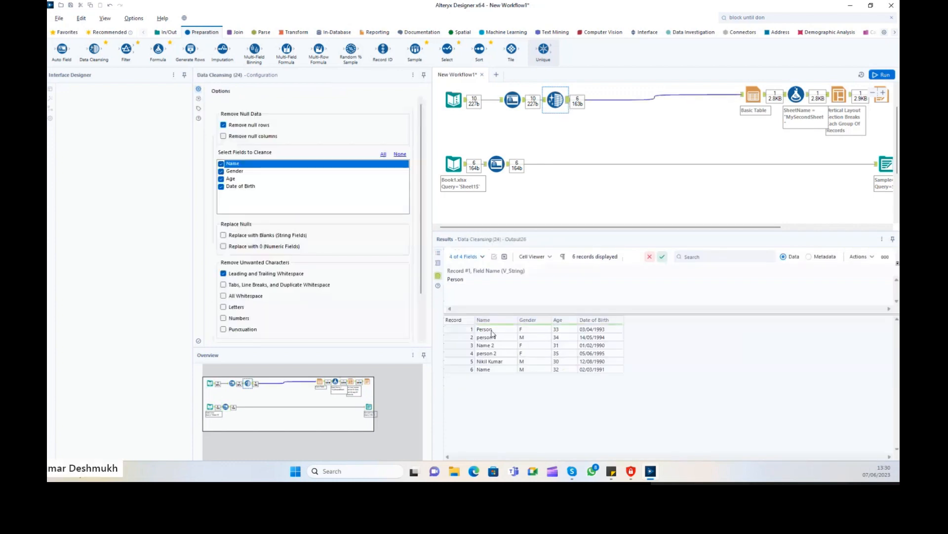
Rerun, select the all-null records 7–10 in the results, then open the Text Input's data table.
{"action": "left_click_drag", "start_coordinate": [486, 329], "coordinate": [611, 370]}
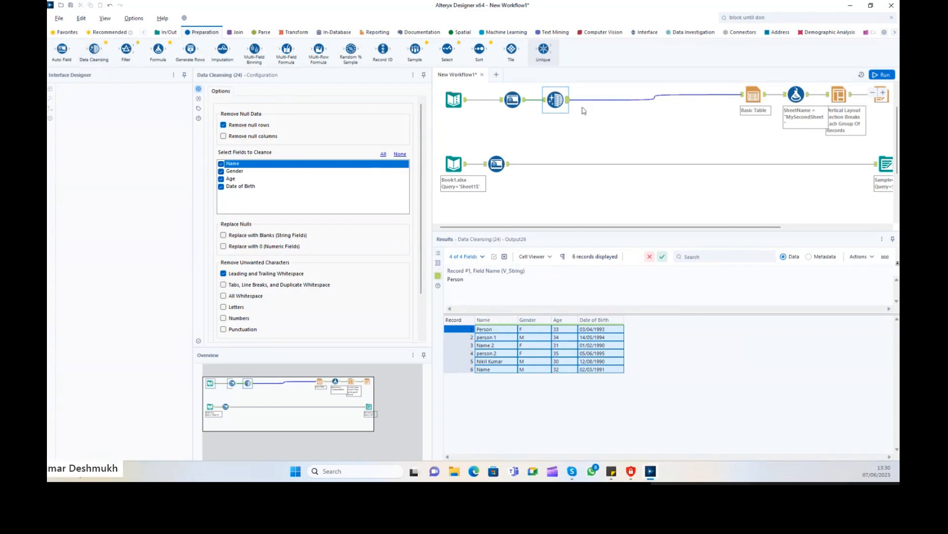
{"action": "left_click", "coordinate": [568, 102]}
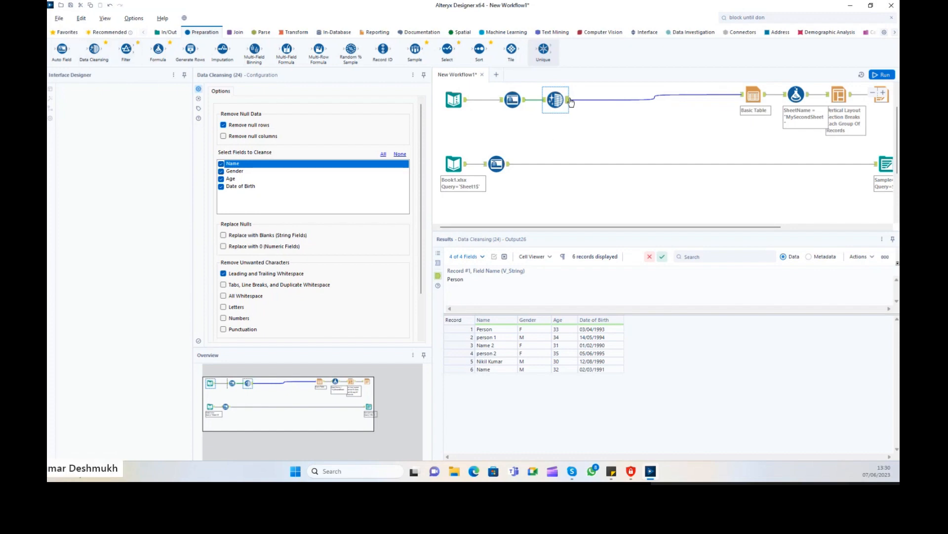
{"action": "key", "text": "ctrl+r"}
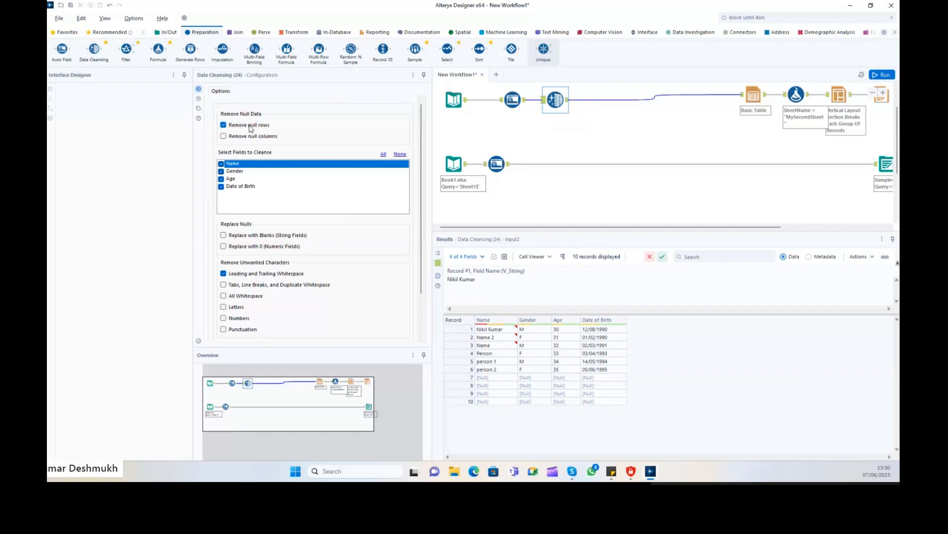
{"action": "left_click_drag", "start_coordinate": [506, 379], "coordinate": [607, 401]}
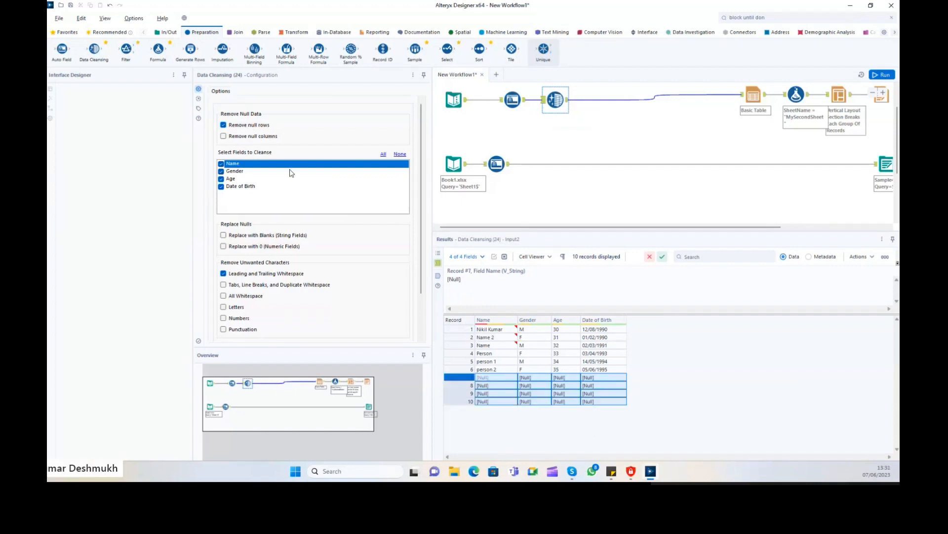
{"action": "left_click", "coordinate": [601, 385]}
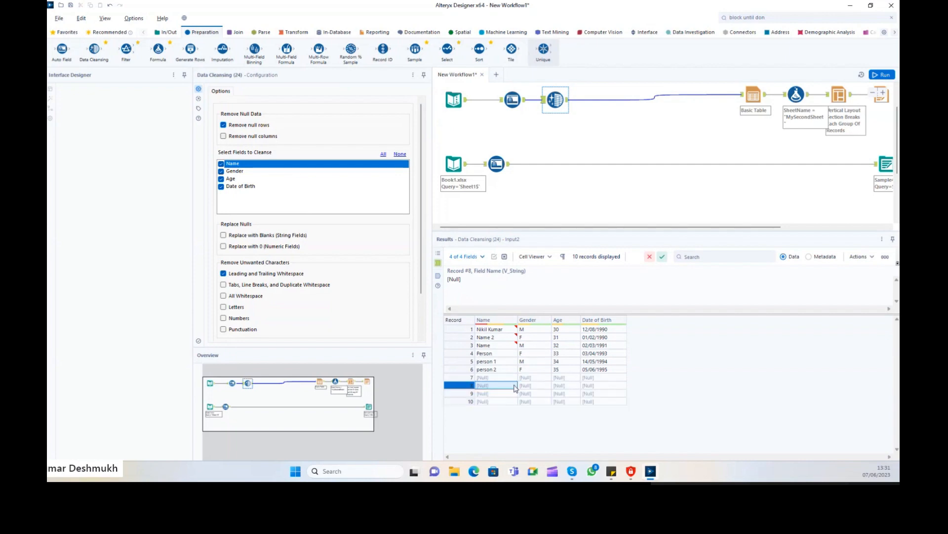
{"action": "left_click_drag", "start_coordinate": [601, 385], "coordinate": [602, 401]}
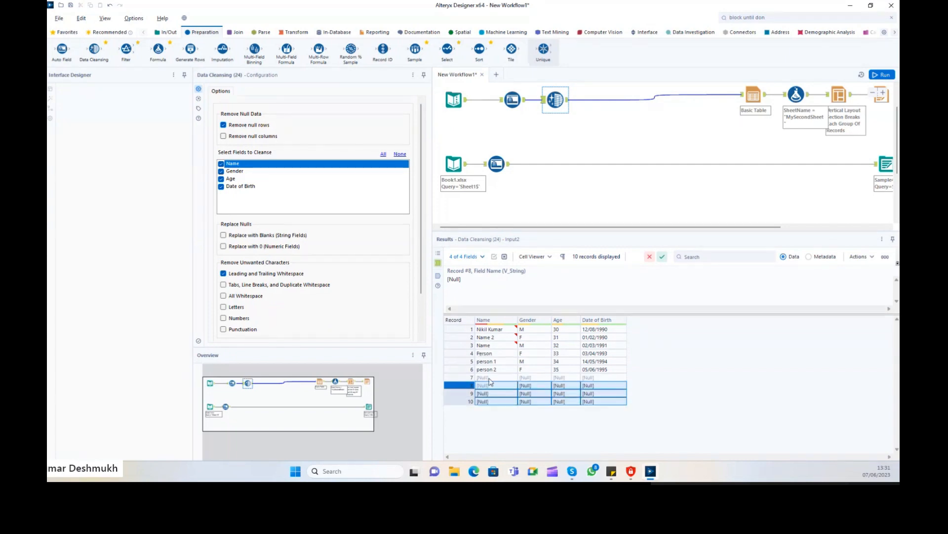
{"action": "left_click_drag", "start_coordinate": [490, 380], "coordinate": [610, 403]}
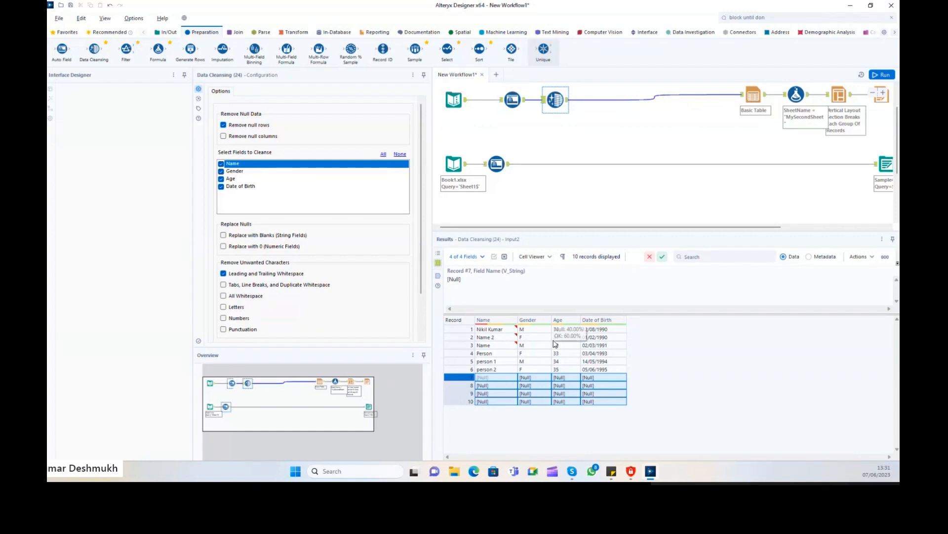
{"action": "left_click", "coordinate": [457, 102]}
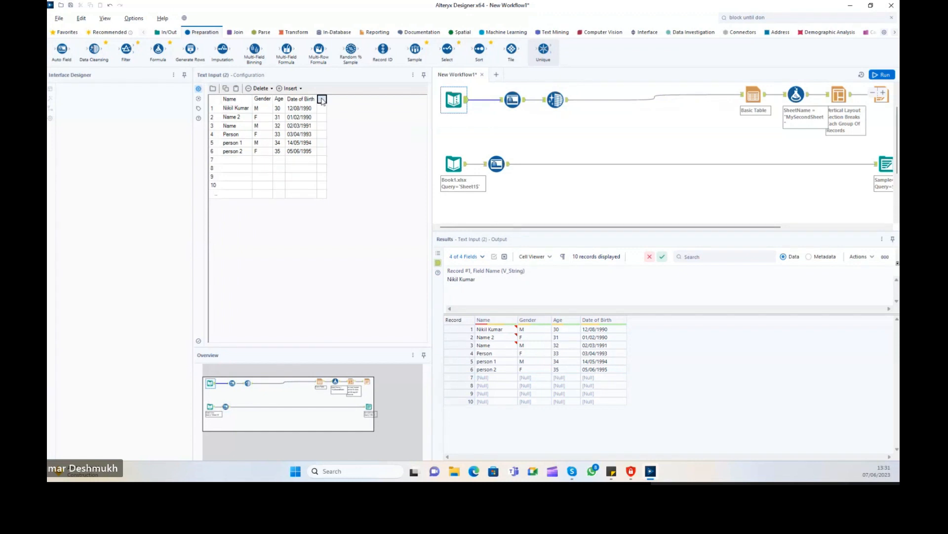
Add an empty 'Null Col' header to the Text Input, rerun, and tick Null Col in Data Cleansing.
{"action": "type", "text": "Null "}
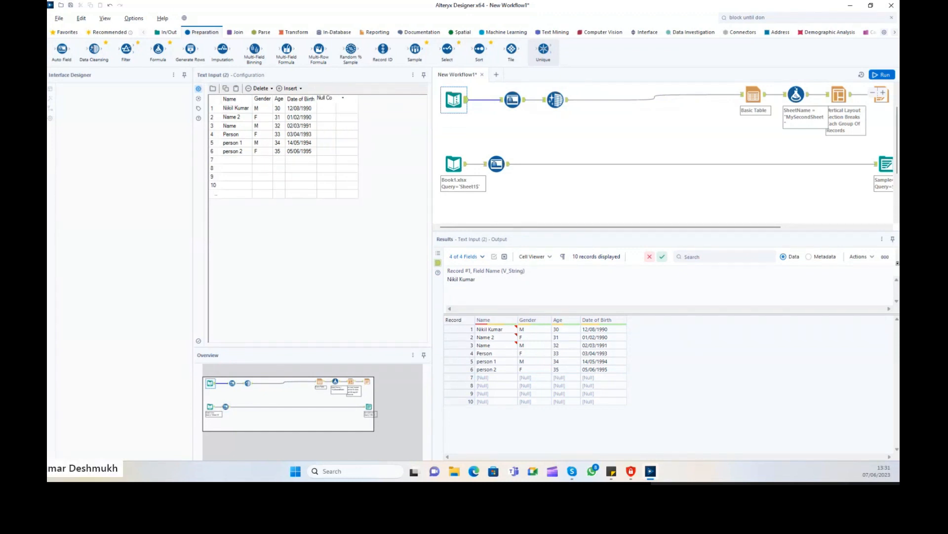
{"action": "type", "text": "Col"}
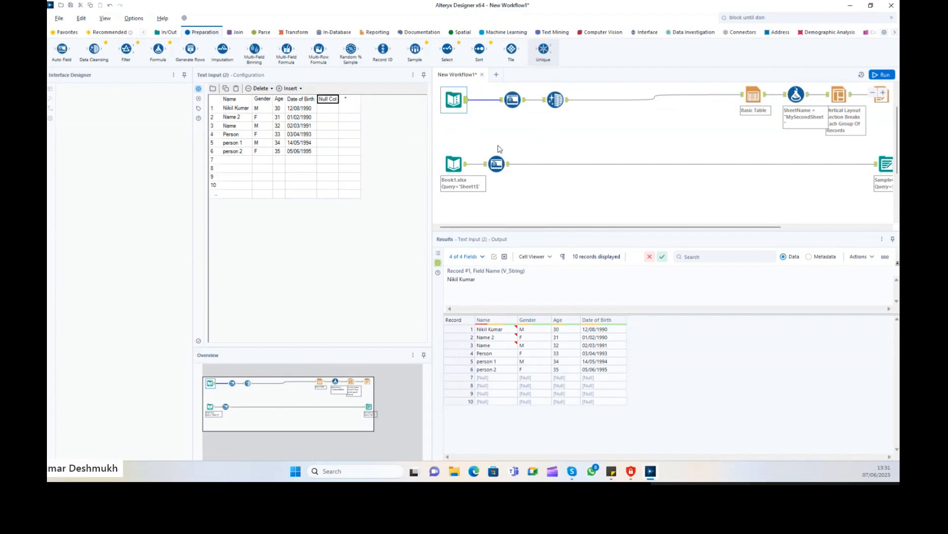
{"action": "left_click", "coordinate": [499, 148]}
{"action": "left_click", "coordinate": [894, 75]}
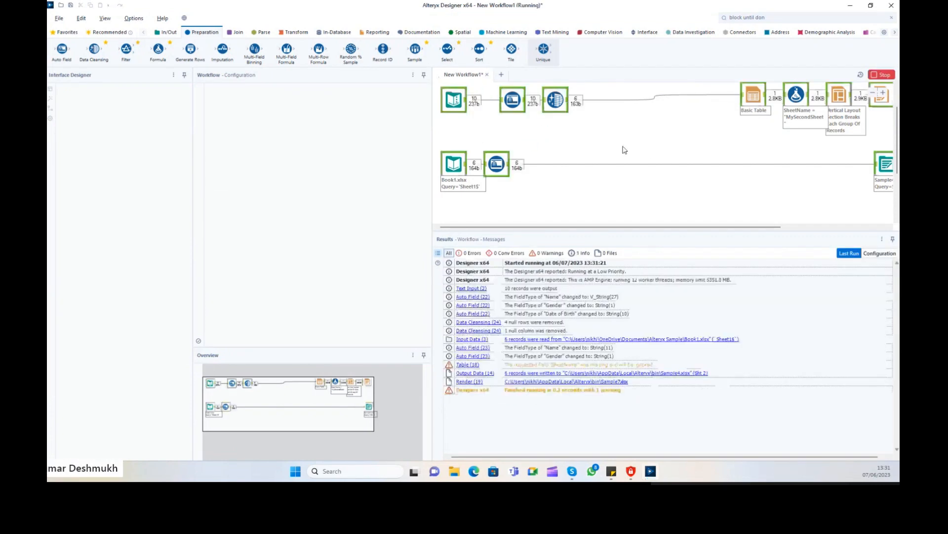
{"action": "left_click", "coordinate": [556, 100]}
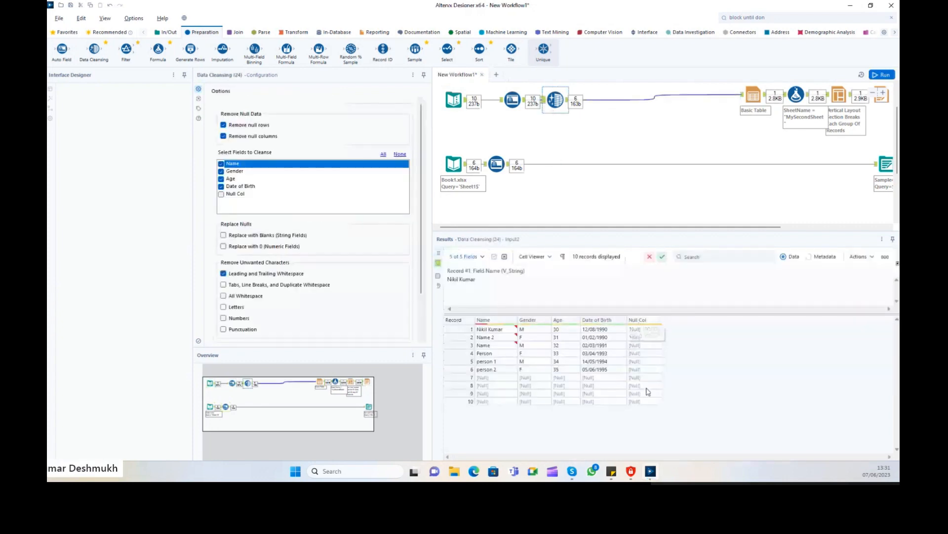
{"action": "left_click", "coordinate": [574, 100]}
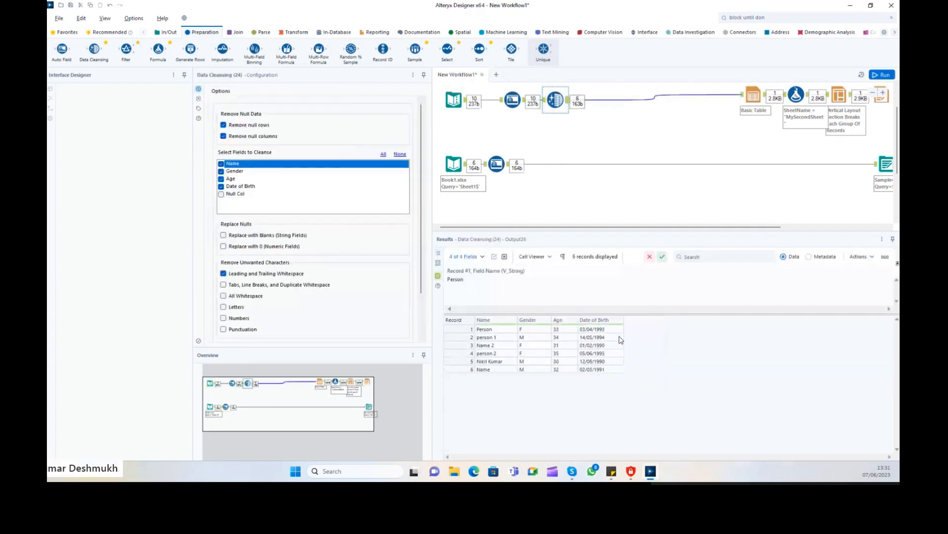
{"action": "left_click", "coordinate": [240, 195]}
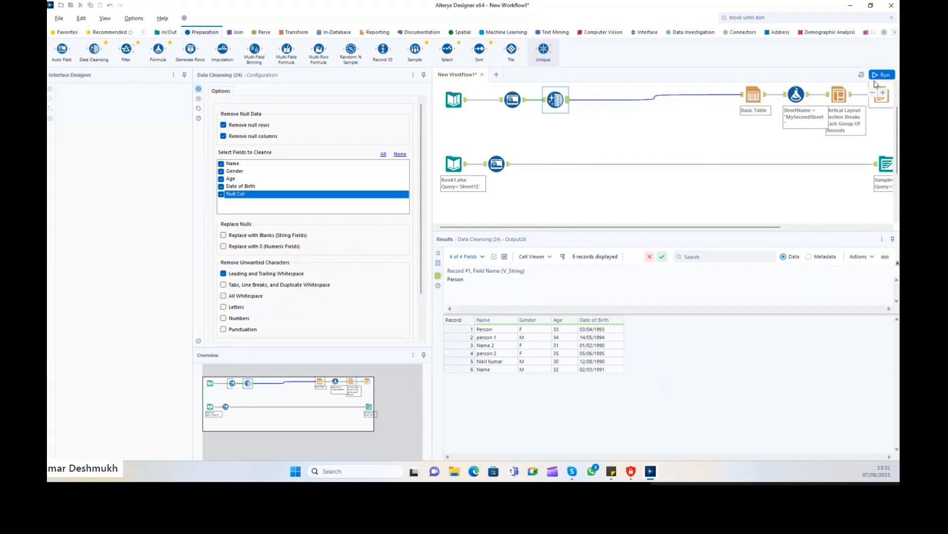
Switch cleansing to All Whitespace, rerun, and compare names like person1 between input and output.
{"action": "left_click", "coordinate": [224, 296]}
{"action": "left_click_drag", "start_coordinate": [485, 329], "coordinate": [509, 344]}
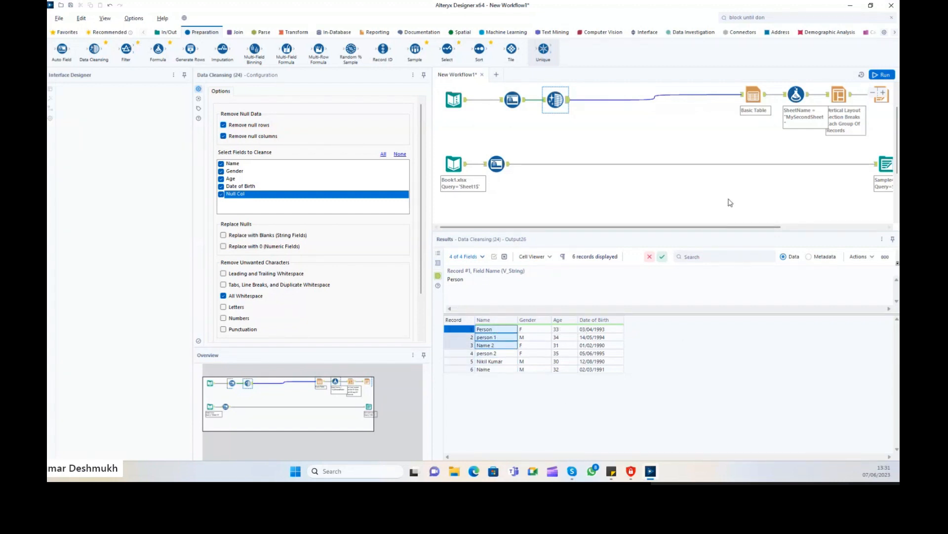
{"action": "left_click", "coordinate": [882, 75]}
{"action": "left_click", "coordinate": [543, 100]}
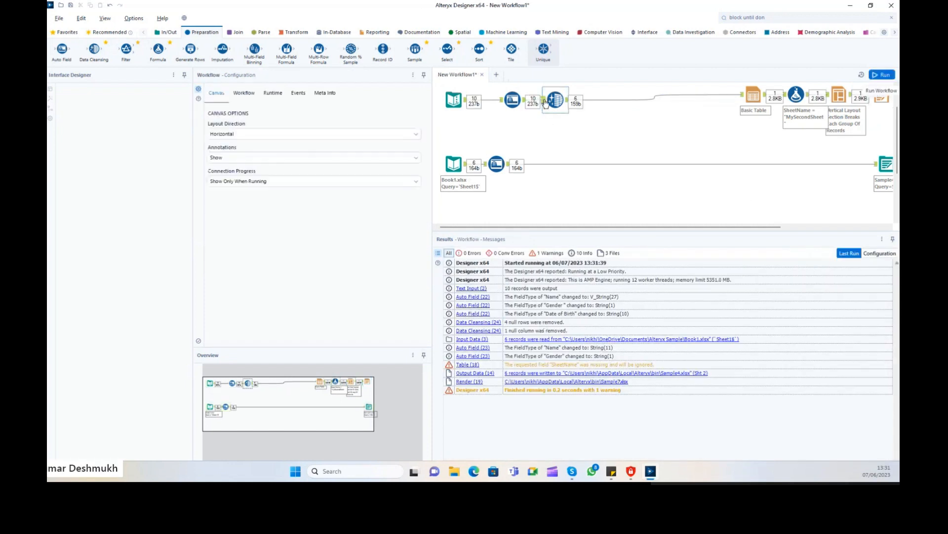
{"action": "left_click_drag", "start_coordinate": [504, 345], "coordinate": [496, 362]}
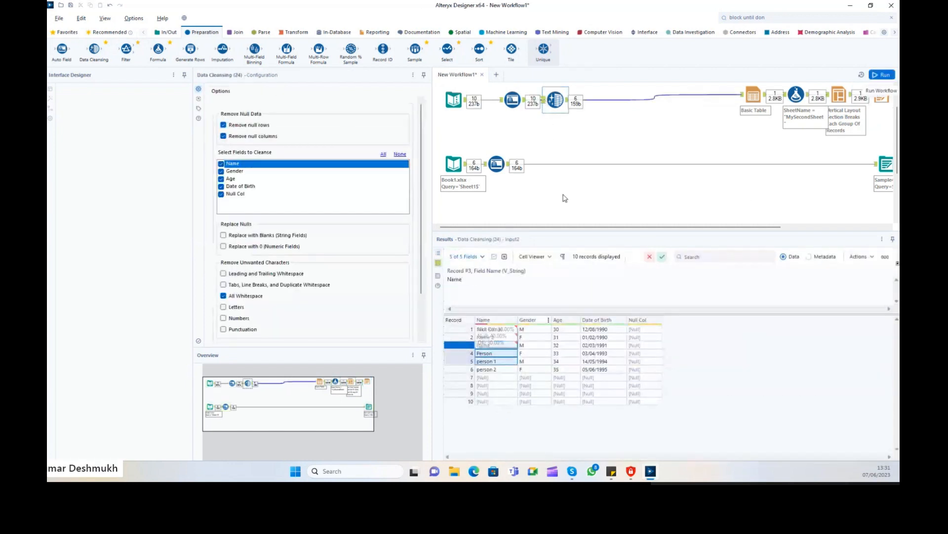
{"action": "left_click", "coordinate": [568, 101]}
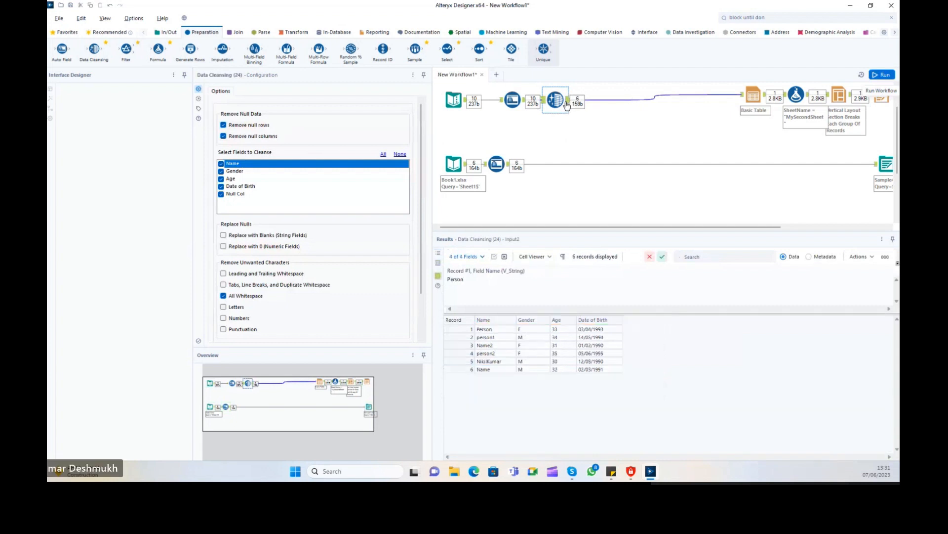
Untick All Whitespace and enable Modify Case set to Title Case.
{"action": "left_click", "coordinate": [484, 362]}
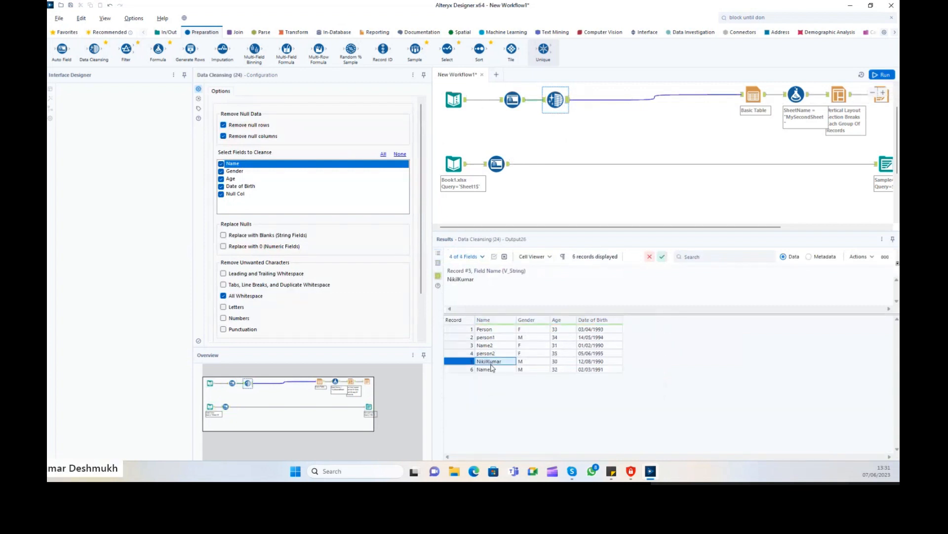
{"action": "left_click", "coordinate": [224, 296]}
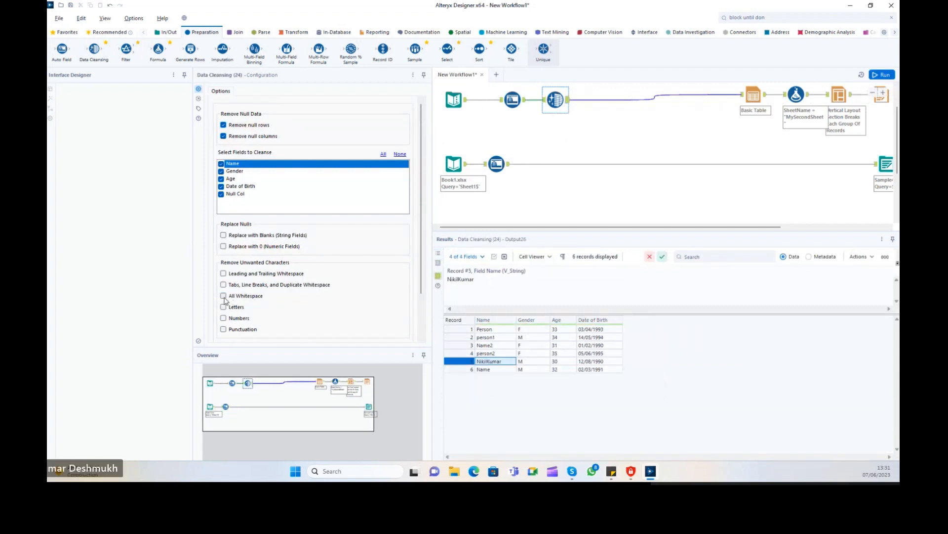
{"action": "scroll", "coordinate": [257, 307], "scroll_direction": "down", "scroll_amount": 2}
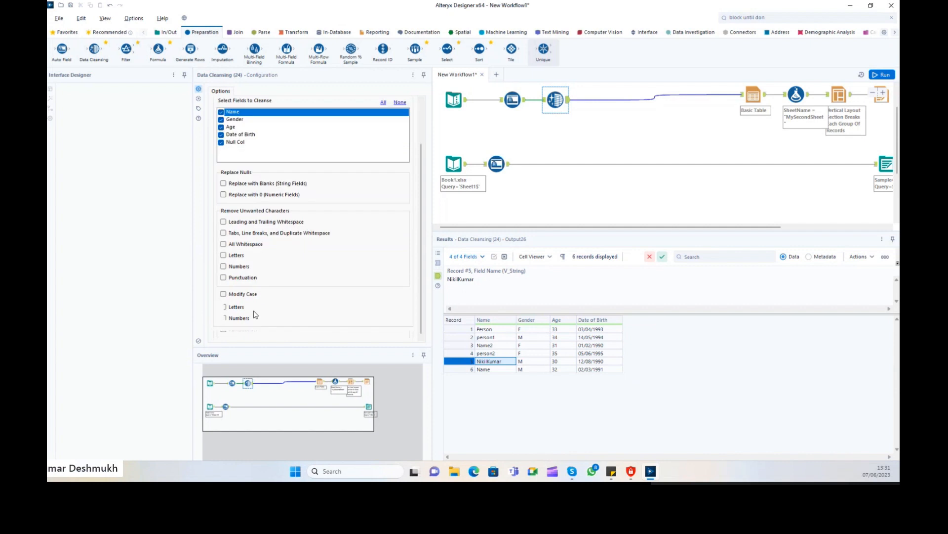
{"action": "left_click", "coordinate": [224, 293]}
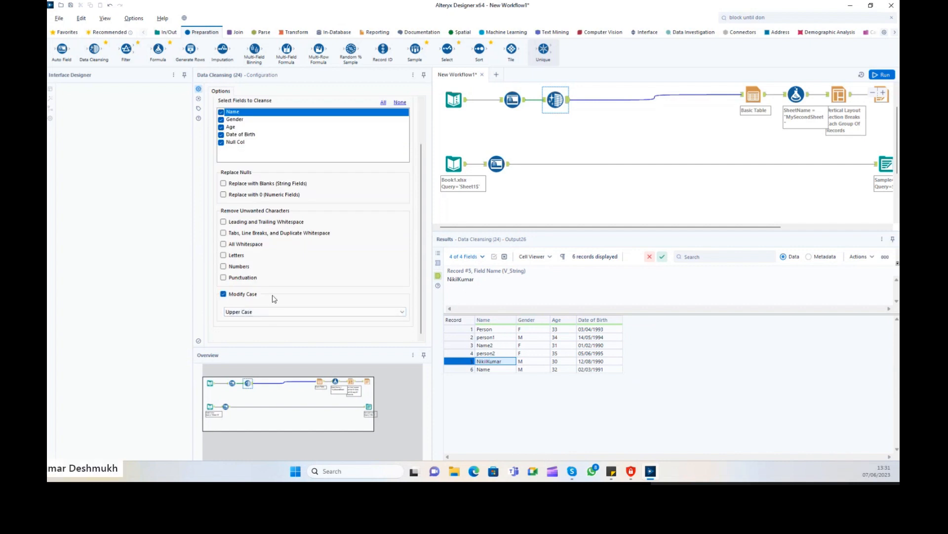
{"action": "left_click", "coordinate": [260, 312]}
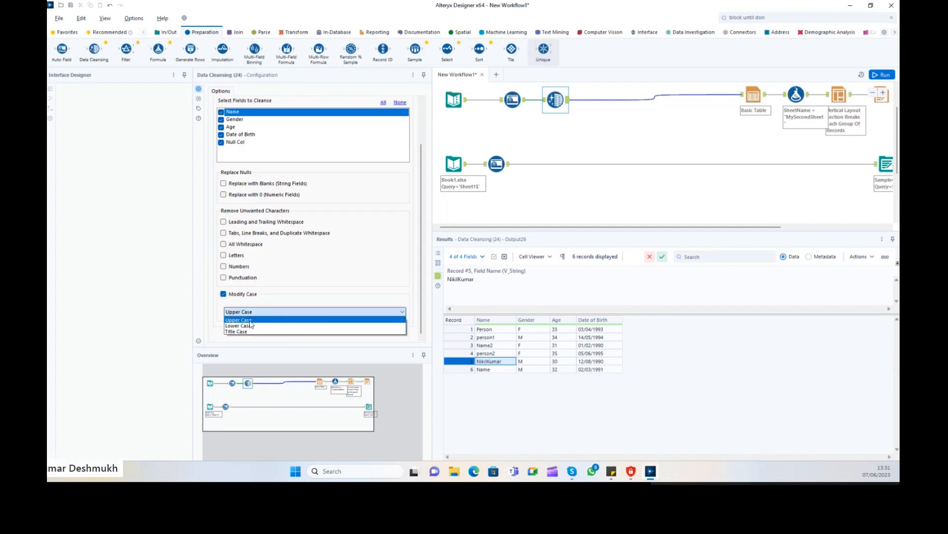
{"action": "left_click", "coordinate": [224, 295]}
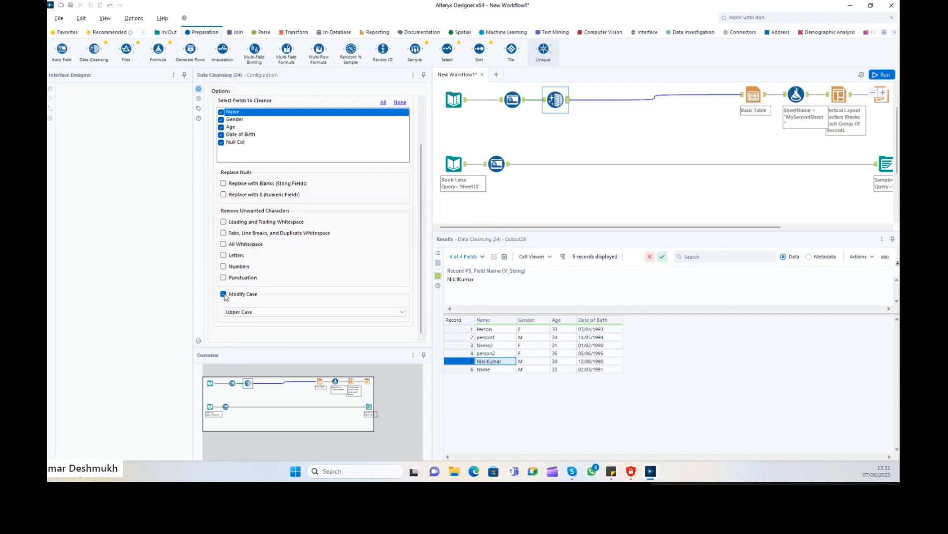
{"action": "left_click", "coordinate": [223, 294]}
{"action": "left_click", "coordinate": [223, 295]}
{"action": "left_click", "coordinate": [260, 312]}
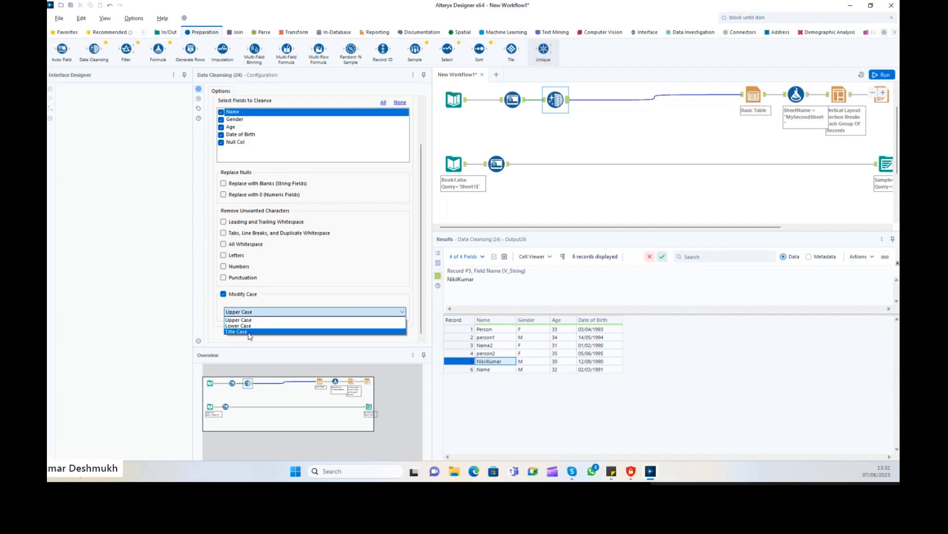
{"action": "left_click", "coordinate": [250, 331]}
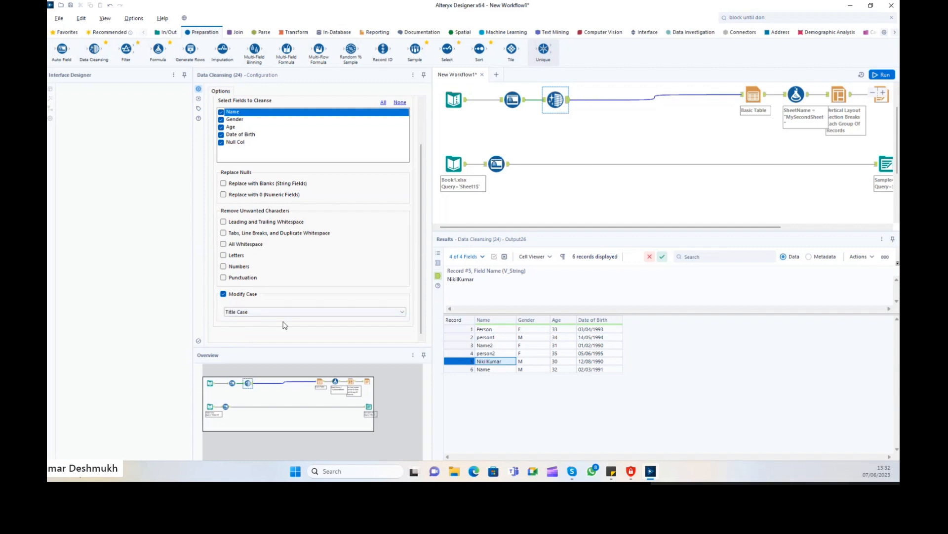
Rerun and check record 5's name now reads in Title Case.
{"action": "left_click", "coordinate": [882, 75]}
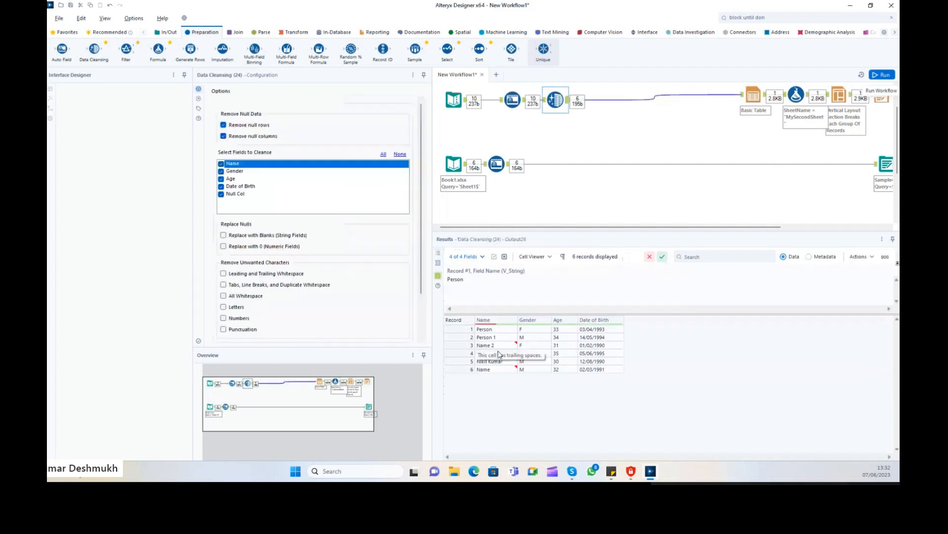
{"action": "left_click", "coordinate": [490, 361]}
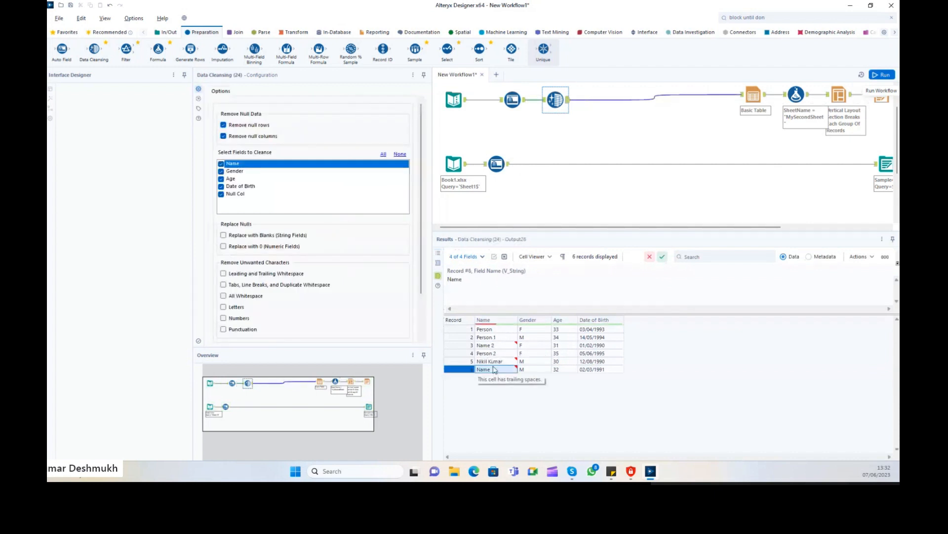
{"action": "scroll", "coordinate": [360, 285], "scroll_direction": "down", "scroll_amount": 2}
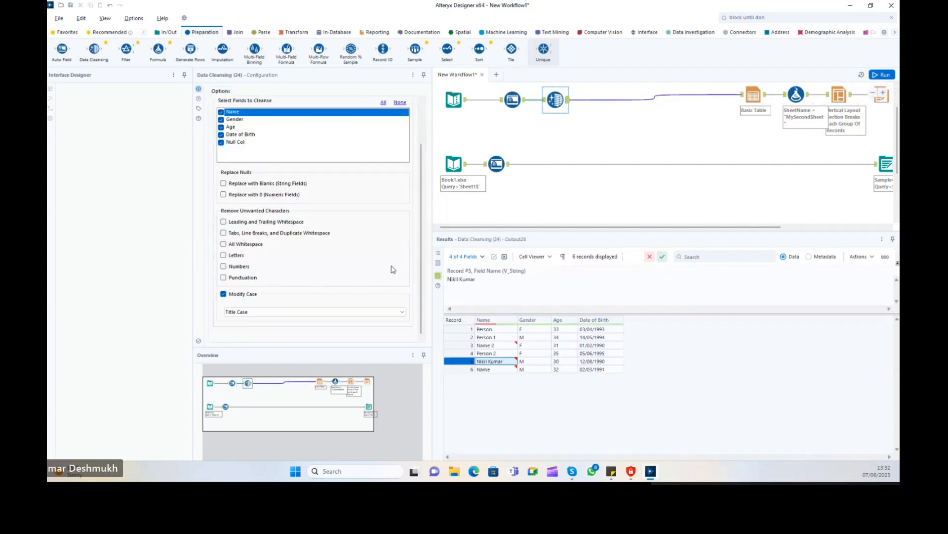
Try Upper Case for Modify Case, rerun, and review the six Name values.
{"action": "left_click", "coordinate": [267, 311]}
{"action": "left_click", "coordinate": [256, 325]}
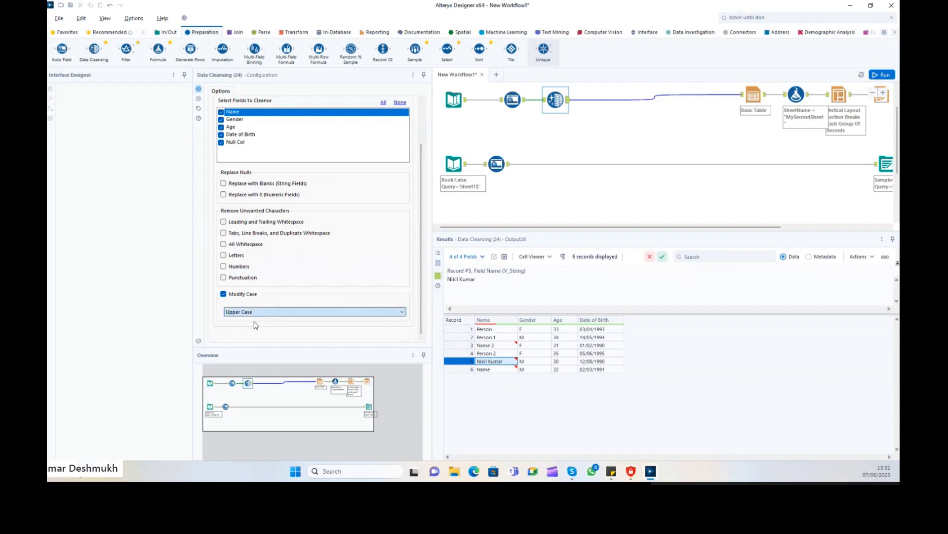
{"action": "left_click", "coordinate": [882, 75]}
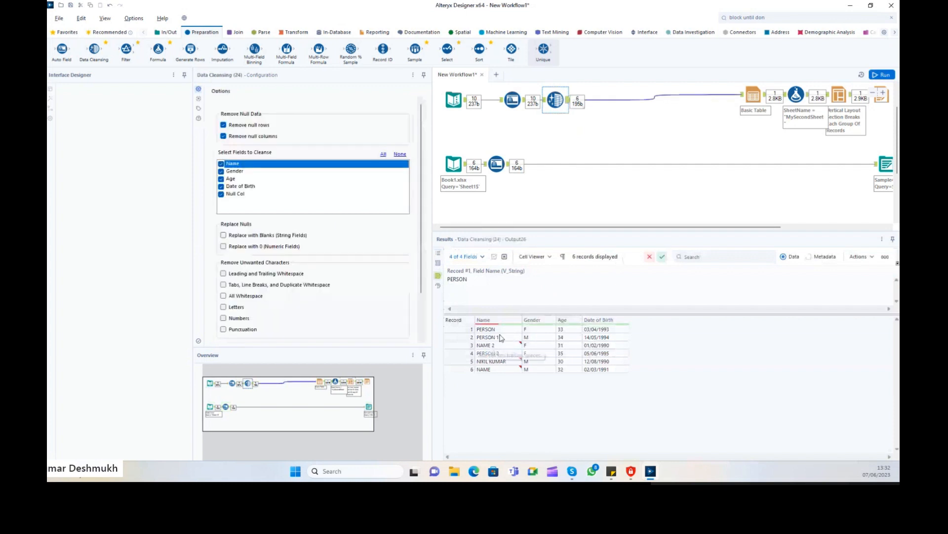
{"action": "left_click_drag", "start_coordinate": [500, 329], "coordinate": [501, 374]}
{"action": "scroll", "coordinate": [318, 292], "scroll_direction": "down", "scroll_amount": 2}
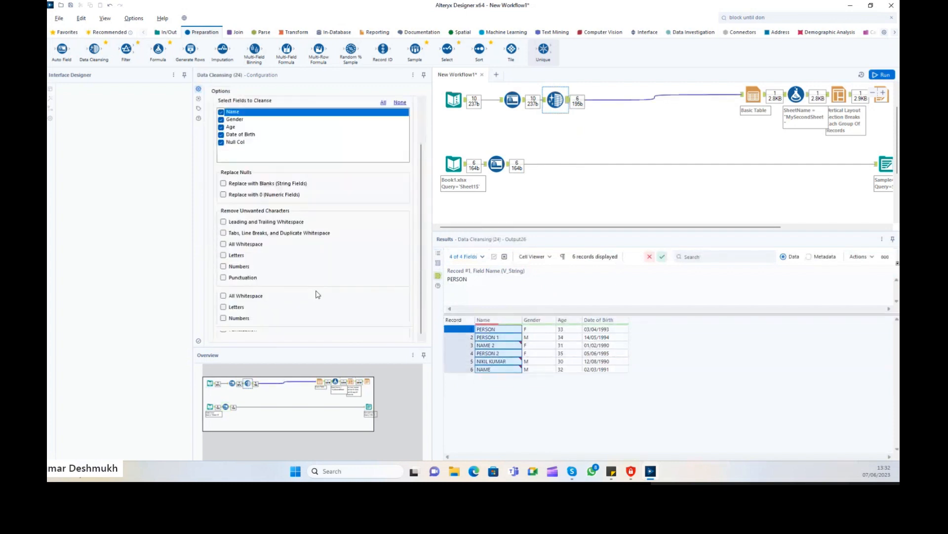
Switch Modify Case to Lower Case, rerun, and inspect the lowercased names.
{"action": "left_click", "coordinate": [262, 311]}
{"action": "left_click", "coordinate": [250, 325]}
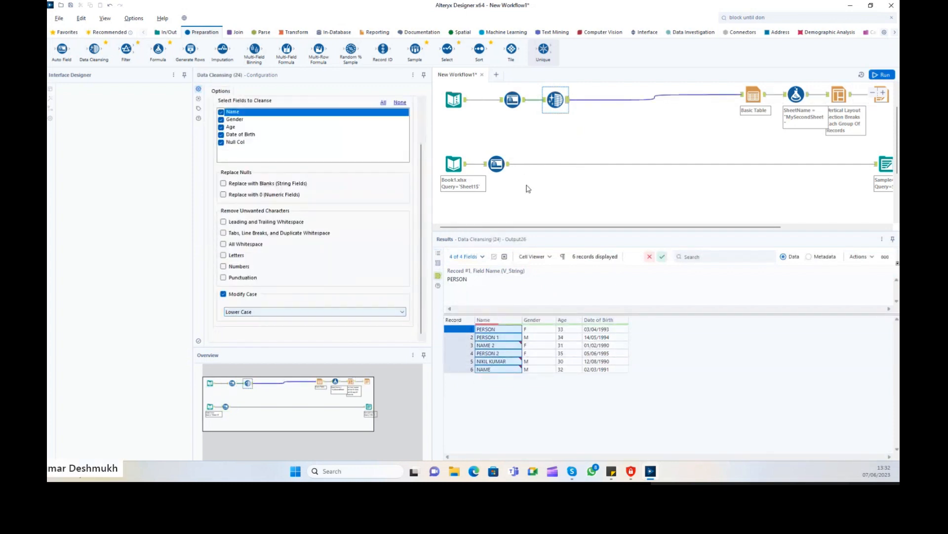
{"action": "left_click", "coordinate": [877, 76]}
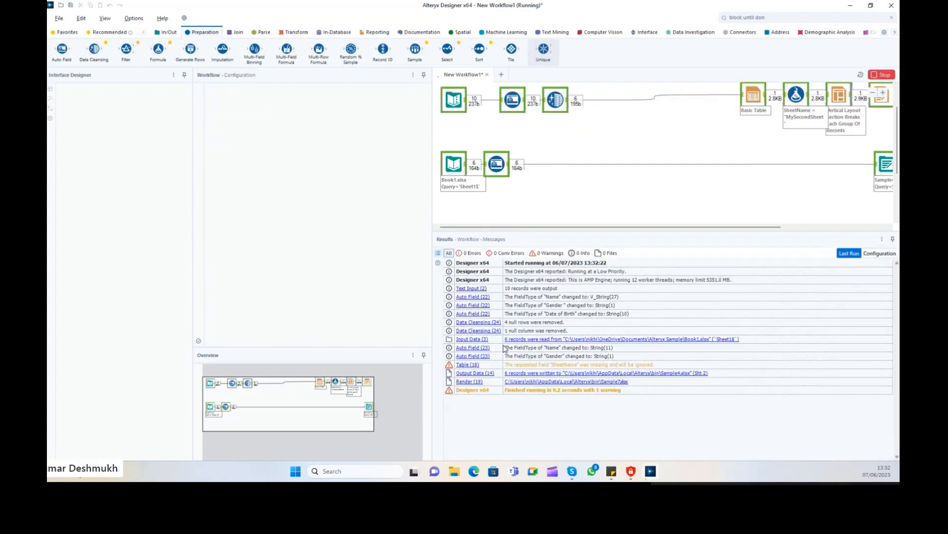
{"action": "left_click", "coordinate": [569, 101]}
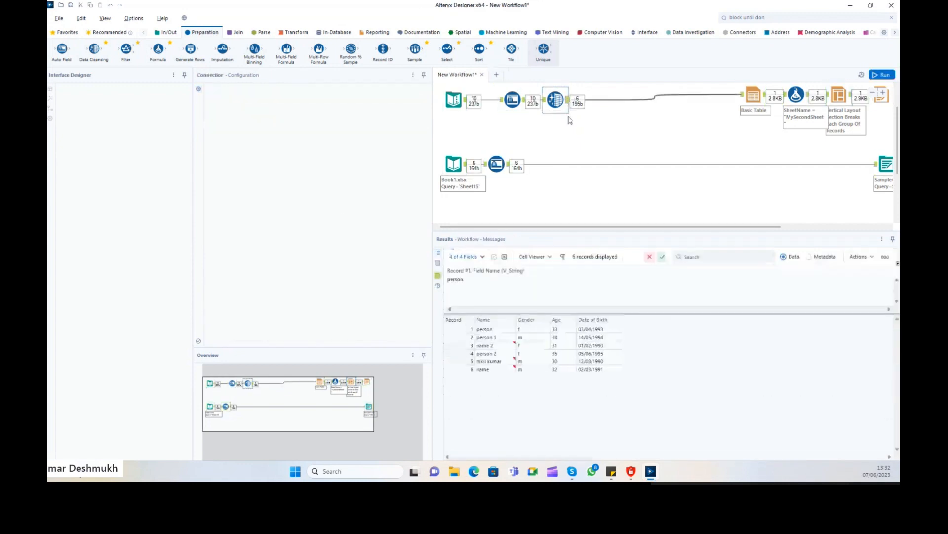
{"action": "left_click", "coordinate": [488, 337]}
{"action": "left_click_drag", "start_coordinate": [495, 353], "coordinate": [494, 370]}
{"action": "scroll", "coordinate": [262, 296], "scroll_direction": "down", "scroll_amount": 2}
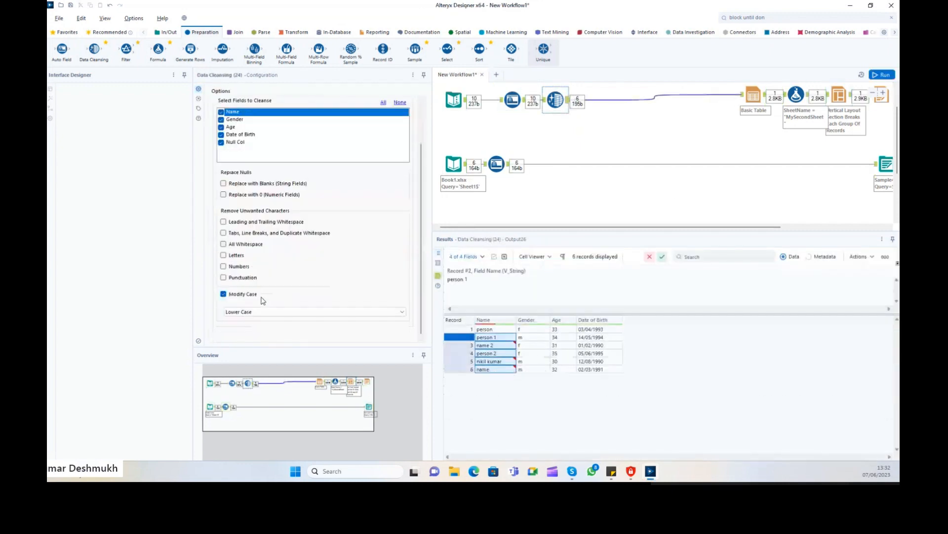
Set Modify Case back to Title Case, rerun, and check record 6's name.
{"action": "left_click", "coordinate": [256, 313]}
{"action": "left_click", "coordinate": [238, 331]}
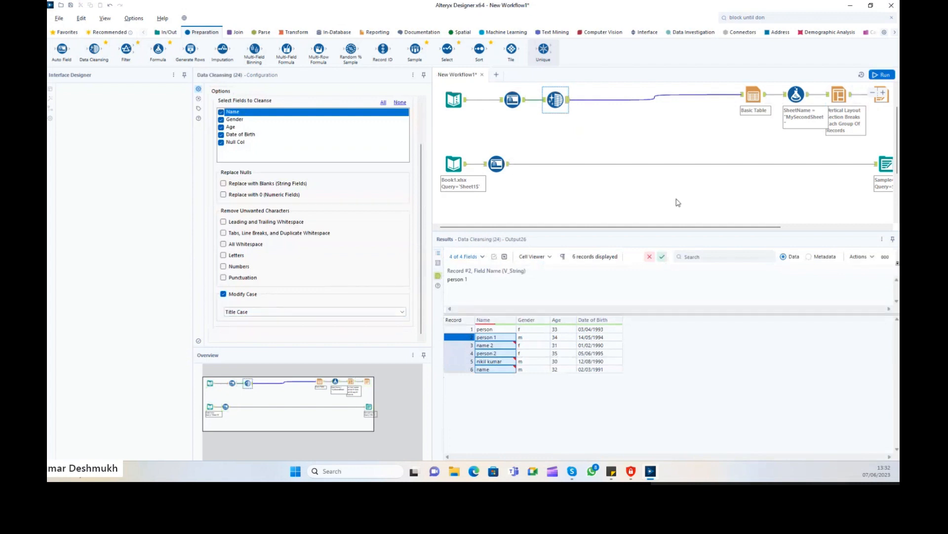
{"action": "key", "text": "ctrl+r"}
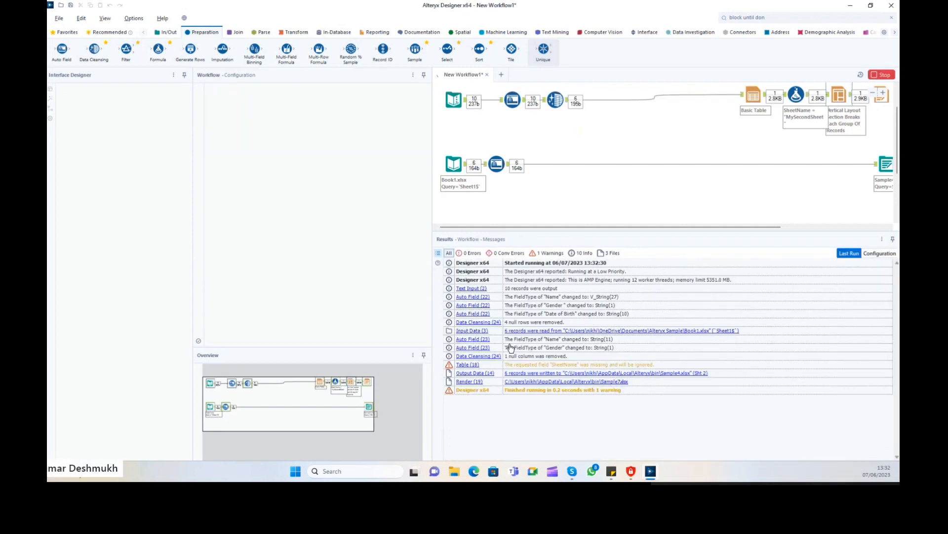
{"action": "left_click", "coordinate": [568, 98]}
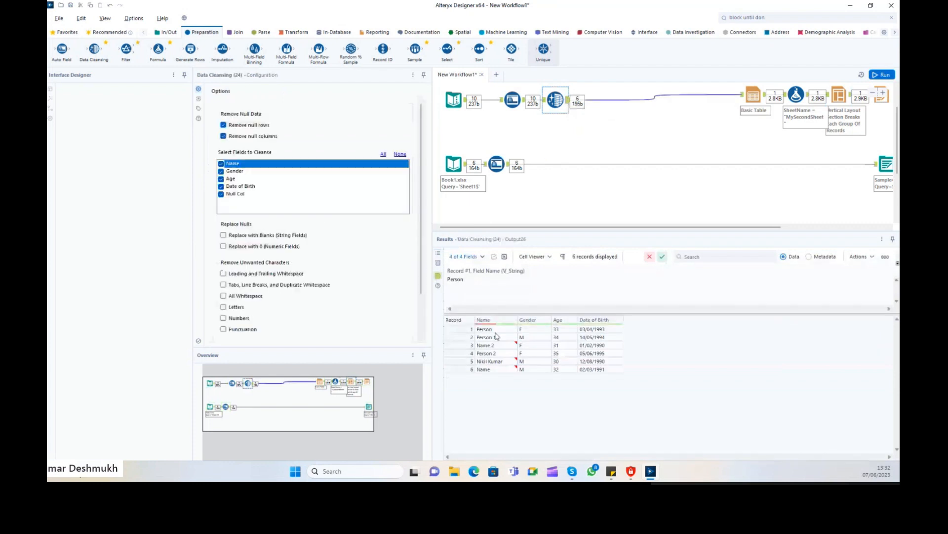
{"action": "left_click", "coordinate": [487, 369]}
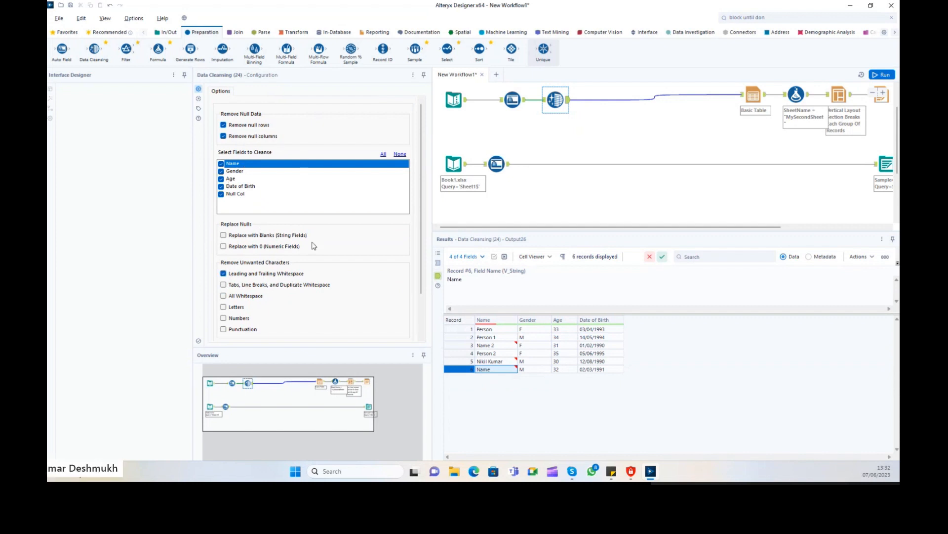
Rerun and review all six trimmed Title Case rows, such as Person 1 and Name 2.
{"action": "left_click", "coordinate": [882, 75]}
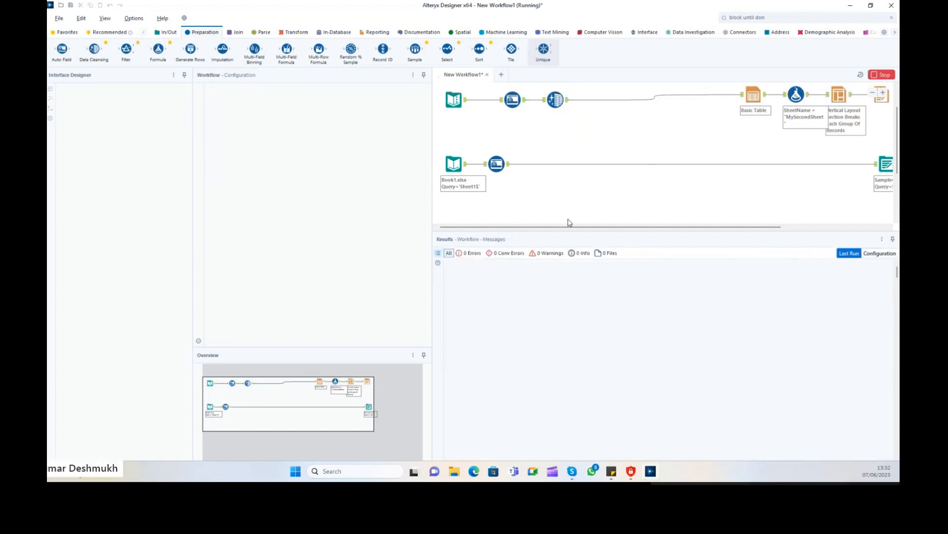
{"action": "left_click", "coordinate": [556, 100]}
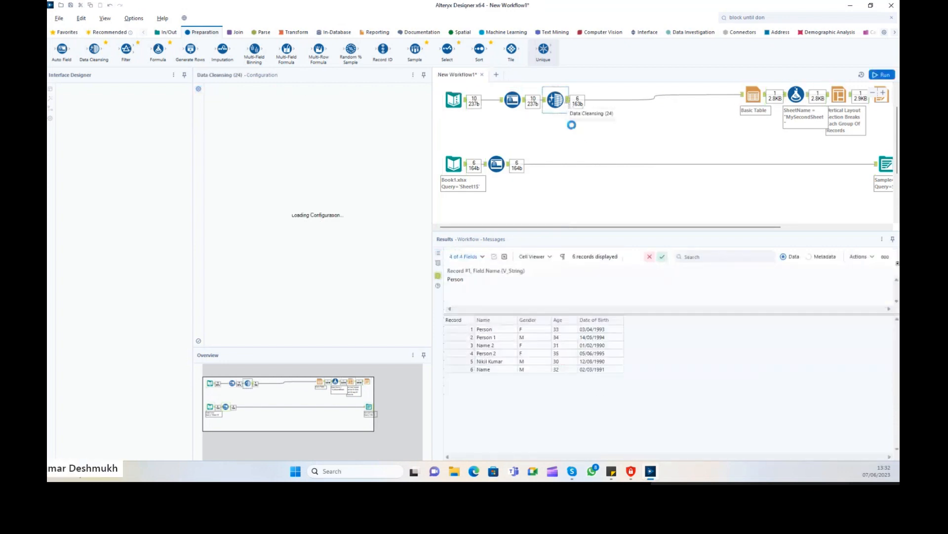
{"action": "left_click_drag", "start_coordinate": [496, 334], "coordinate": [608, 370]}
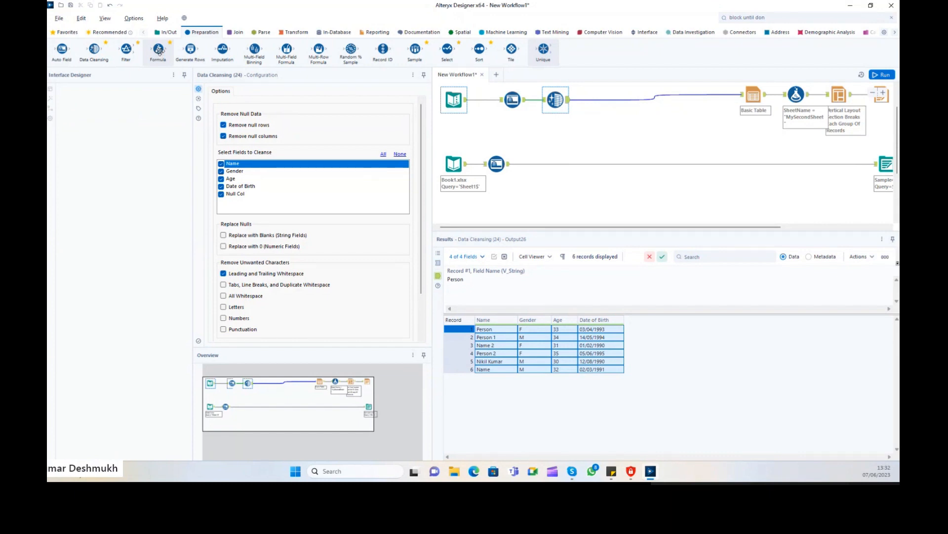
Insert a Formula tool after Data Cleansing, review Ages 33, 35, 30, 32, and add a new output column.
{"action": "left_click_drag", "start_coordinate": [159, 50], "coordinate": [608, 101]}
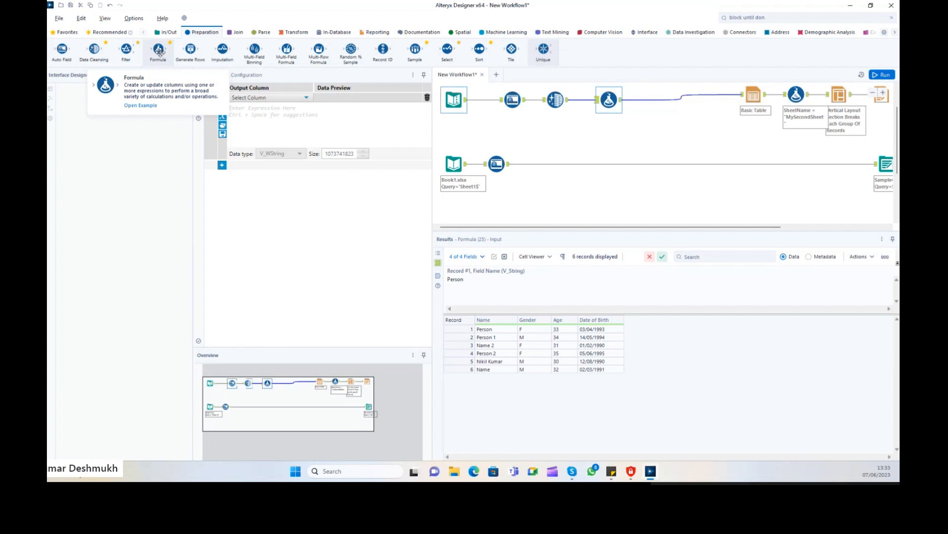
{"action": "left_click", "coordinate": [535, 329]}
{"action": "left_click", "coordinate": [559, 330]}
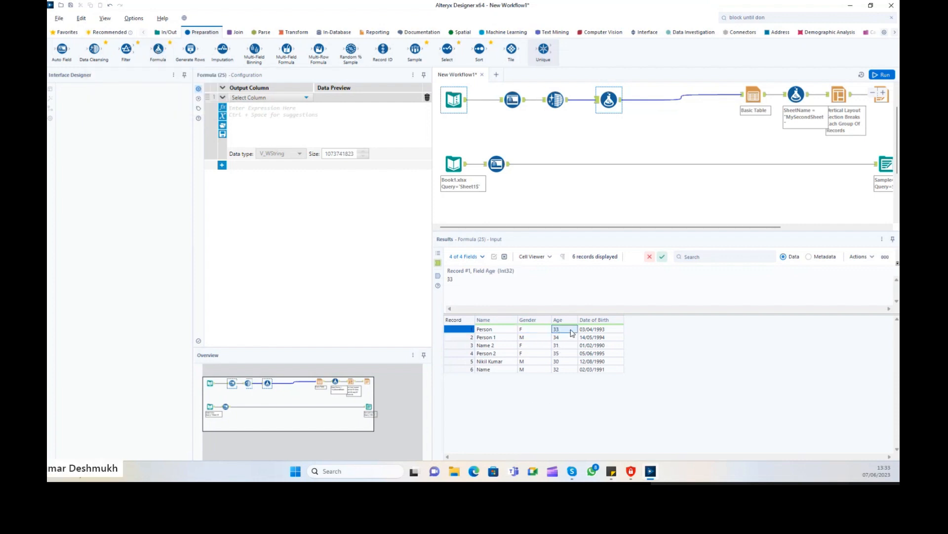
{"action": "left_click", "coordinate": [563, 338]}
{"action": "left_click", "coordinate": [564, 354]}
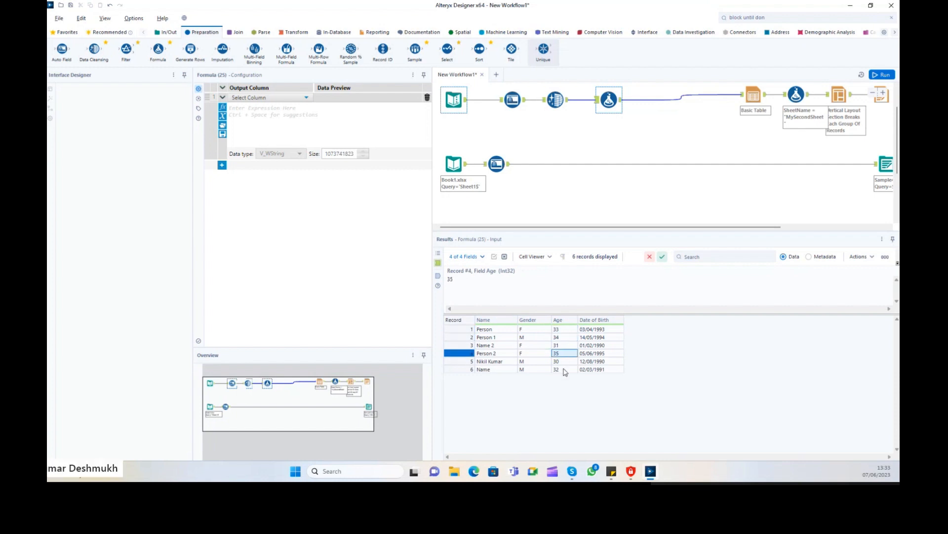
{"action": "left_click_drag", "start_coordinate": [563, 330], "coordinate": [562, 376]}
{"action": "left_click", "coordinate": [564, 362]}
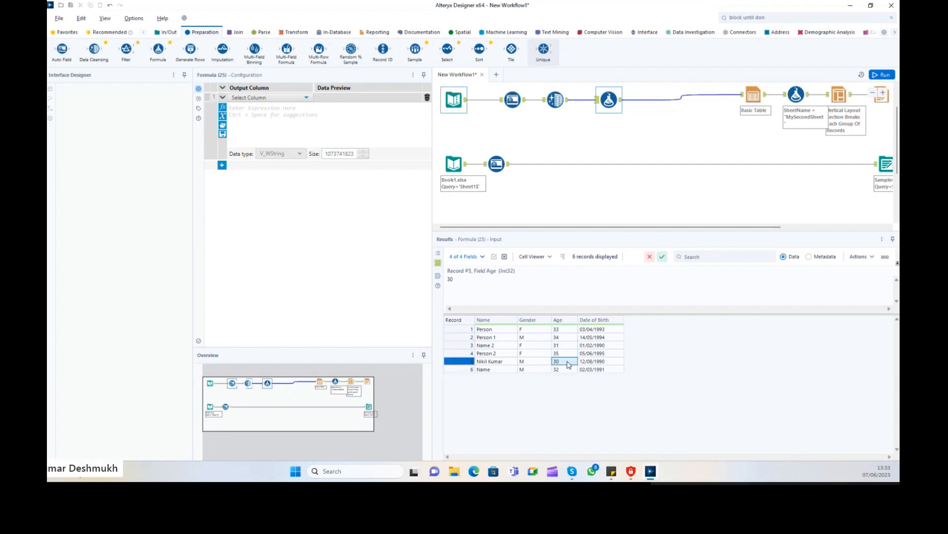
{"action": "left_click", "coordinate": [564, 353]}
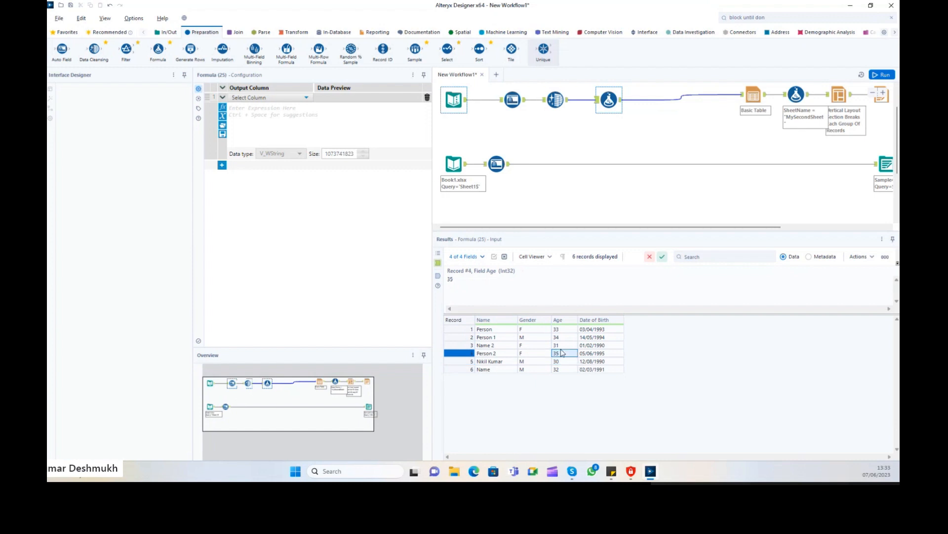
{"action": "left_click", "coordinate": [563, 370]}
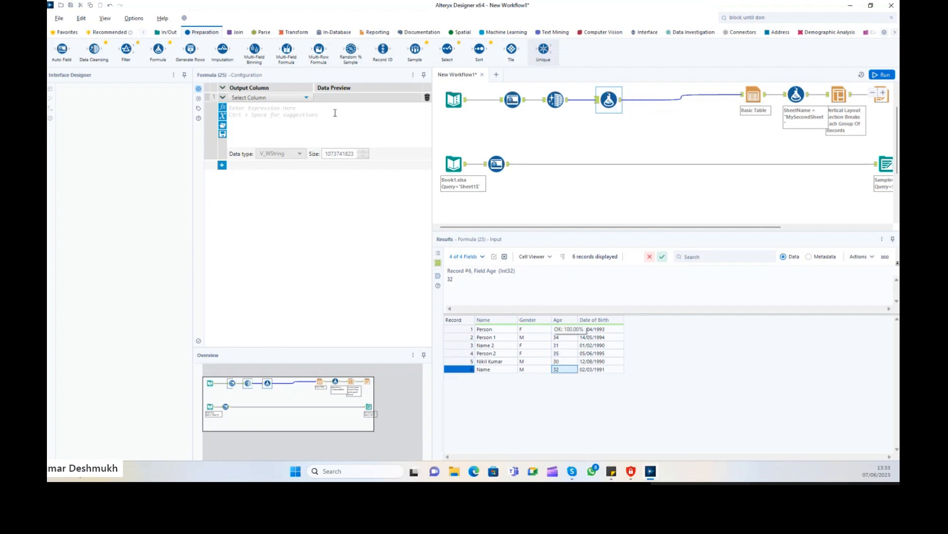
{"action": "left_click", "coordinate": [274, 98]}
{"action": "left_click", "coordinate": [274, 109]}
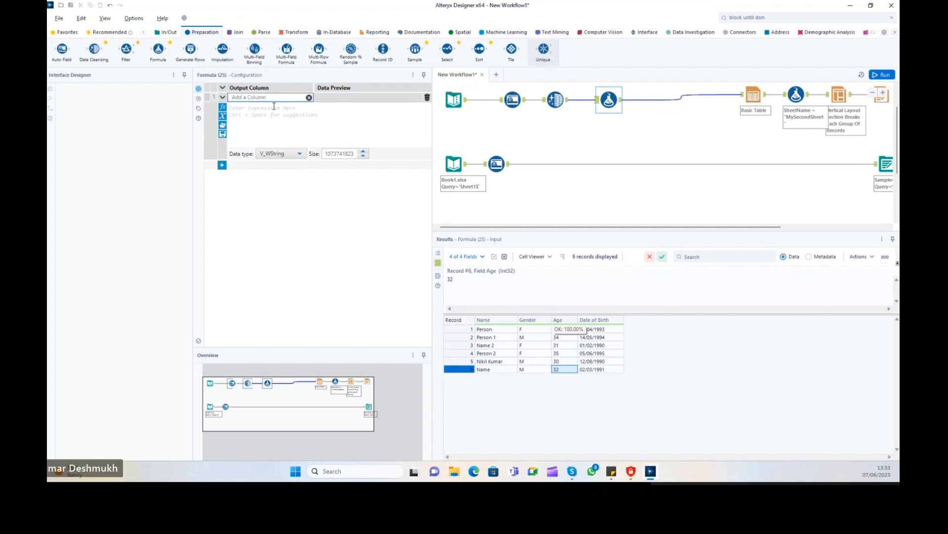
Name the new output column 'Age Classification' and give it the String data type, size 64.
{"action": "type", "text": "Age"}
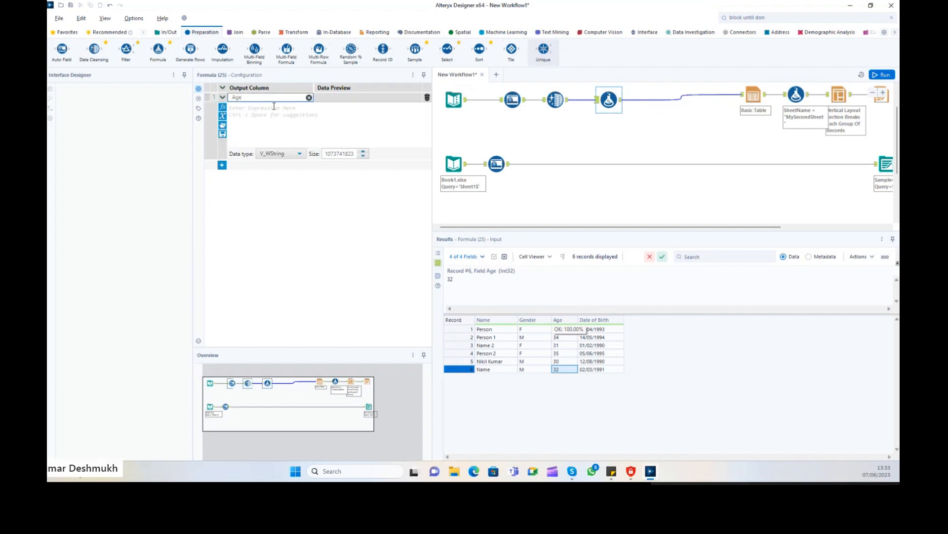
{"action": "key", "text": "ctrl+a"}
{"action": "key", "text": "BackSpace"}
{"action": "type", "text": "Age"}
{"action": "left_click", "coordinate": [561, 319]}
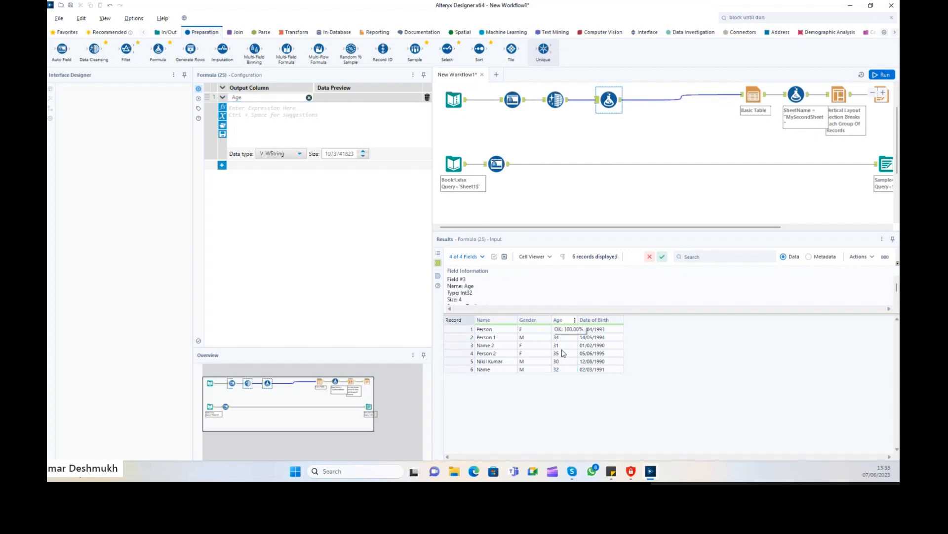
{"action": "left_click", "coordinate": [256, 98]}
{"action": "left_click", "coordinate": [268, 97]}
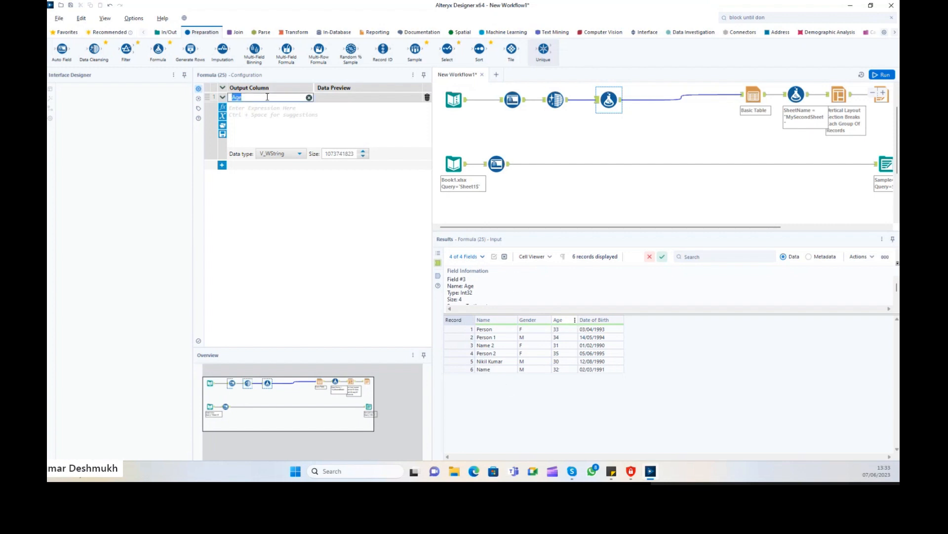
{"action": "left_click", "coordinate": [267, 97]}
{"action": "type", "text": "Classification"}
{"action": "left_click", "coordinate": [274, 154]}
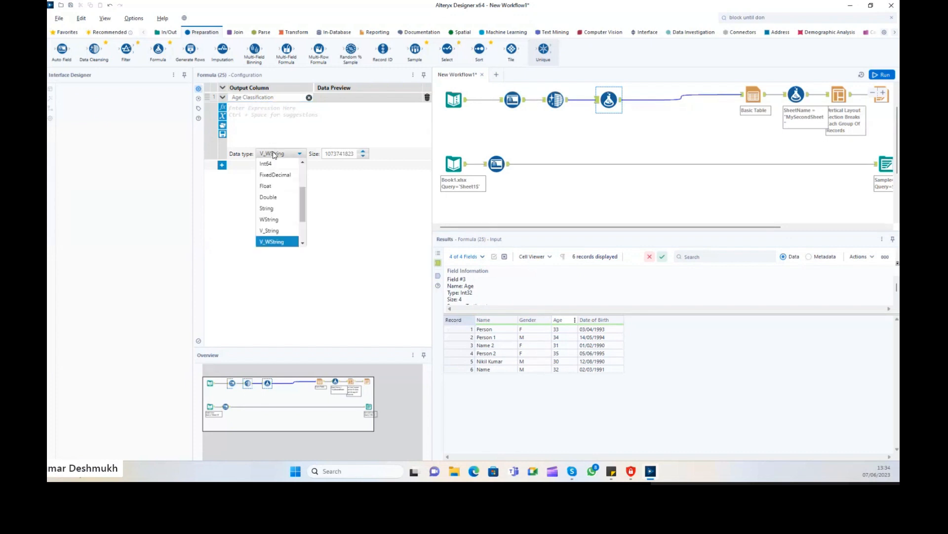
{"action": "left_click", "coordinate": [280, 208]}
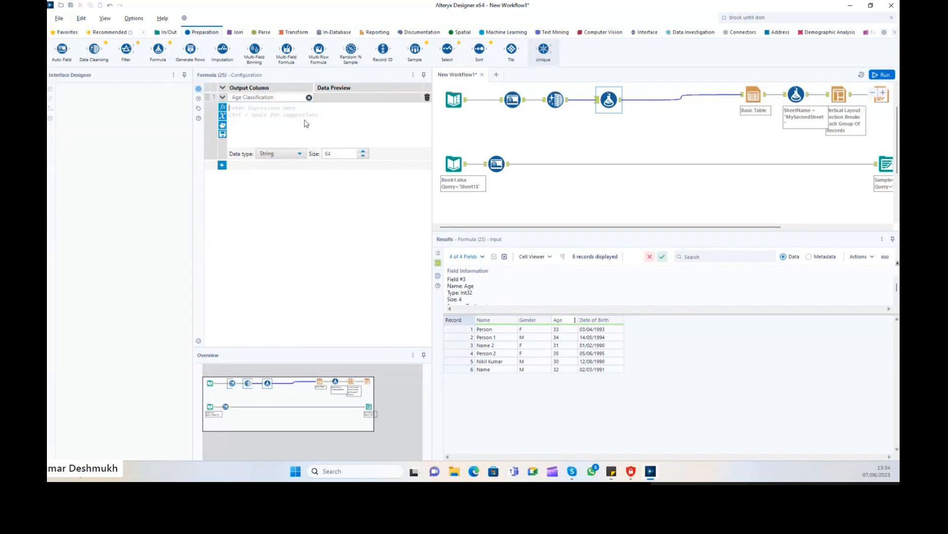
Write the labels "Aged person" and "Young Adult" on two expression lines, correcting the 'Yound' typo.
{"action": "left_click", "coordinate": [304, 123]}
{"action": "type", "text": "\"AGed"}
{"action": "key", "text": "BackSpace"}
{"action": "key", "text": "BackSpace"}
{"action": "key", "text": "BackSpace"}
{"action": "type", "text": "GED P"}
{"action": "key", "text": "BackSpace"}
{"action": "key", "text": "BackSpace"}
{"action": "type", "text": "ged per"}
{"action": "type", "text": "son"}
{"action": "type", "text": "\"  \""}
{"action": "type", "text": "Youn"}
{"action": "type", "text": "d Adult"}
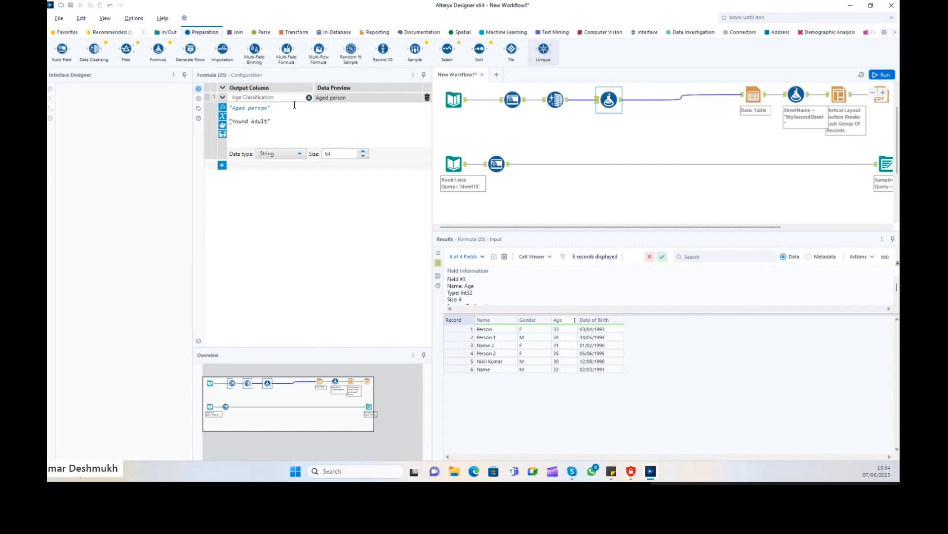
{"action": "left_click", "coordinate": [249, 121]}
{"action": "key", "text": "BackSpace"}
{"action": "type", "text": "g"}
Begin an IF condition in front of the "Aged person" line.
{"action": "left_click", "coordinate": [231, 109]}
{"action": "type", "text": "IF"}
{"action": "key", "text": "Escape"}
{"action": "key", "text": "BackSpace"}
{"action": "key", "text": "BackSpace"}
{"action": "key", "text": "BackSpace"}
{"action": "type", "text": "IF"}
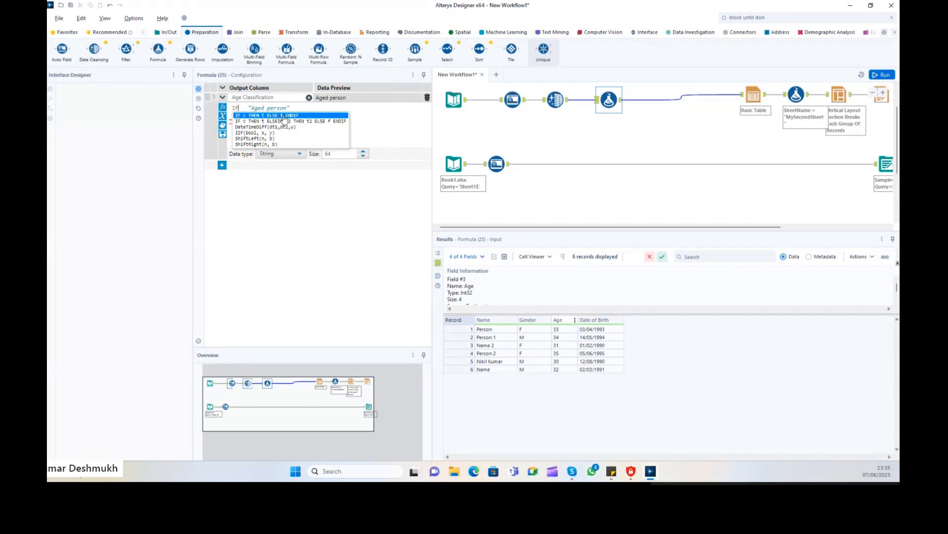
Insert the [Age] field after IF, picking it from the field autocomplete.
{"action": "left_click", "coordinate": [247, 107]}
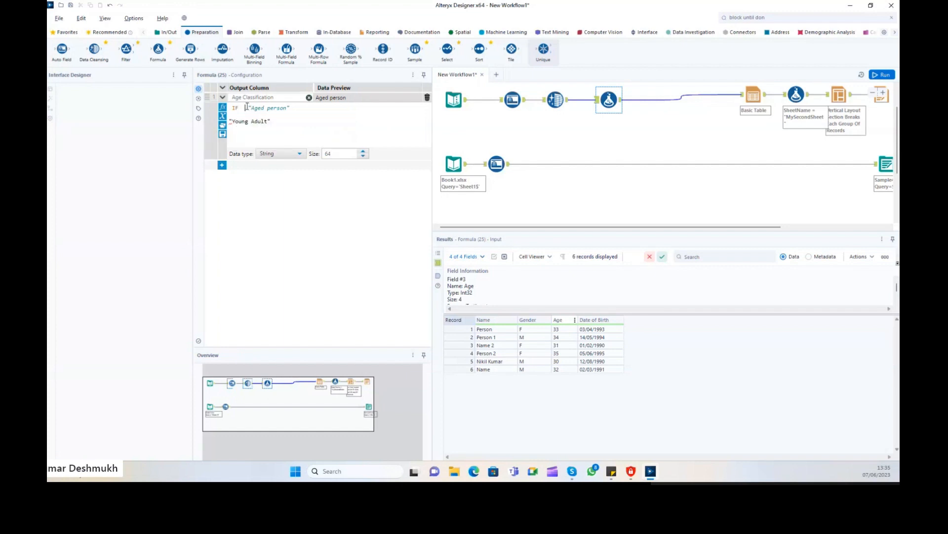
{"action": "type", "text": "["}
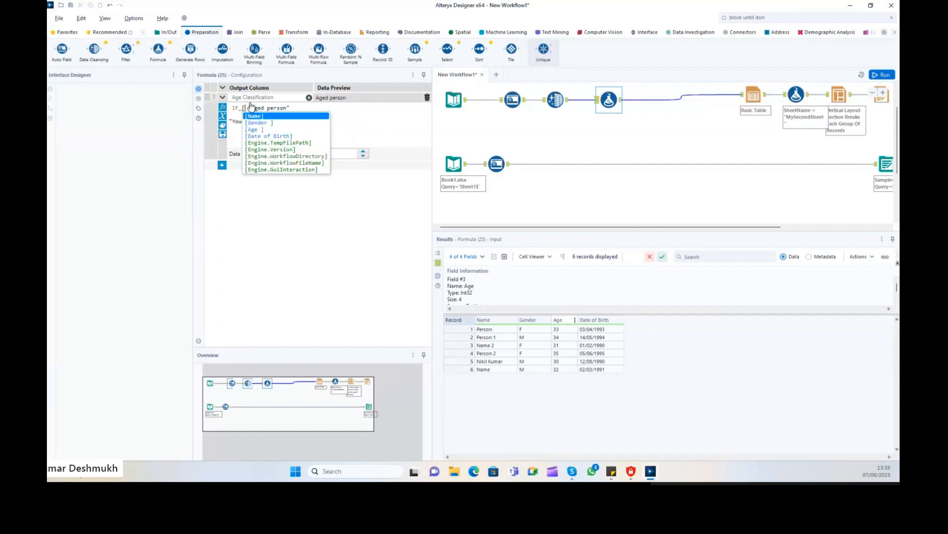
{"action": "key", "text": "Down"}
{"action": "key", "text": "Down"}
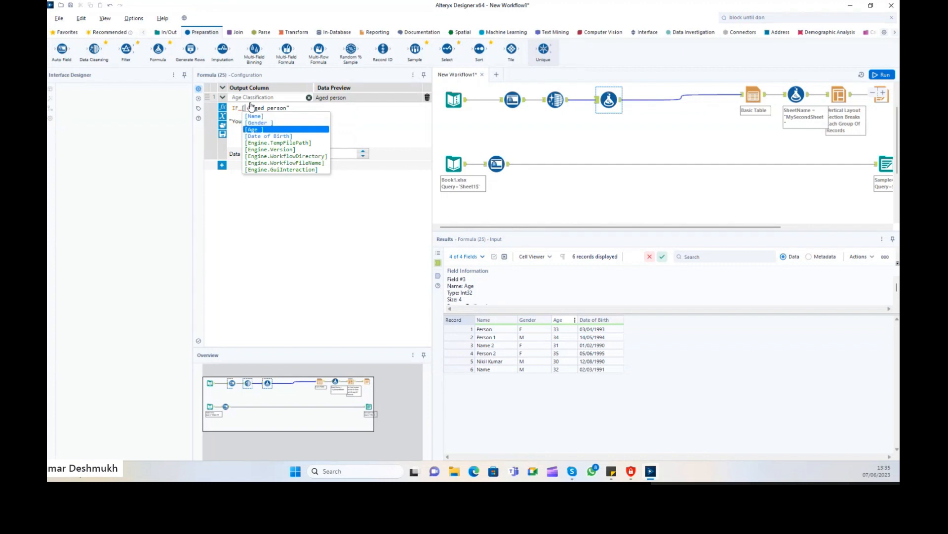
{"action": "key", "text": "Escape"}
{"action": "key", "text": "Delete"}
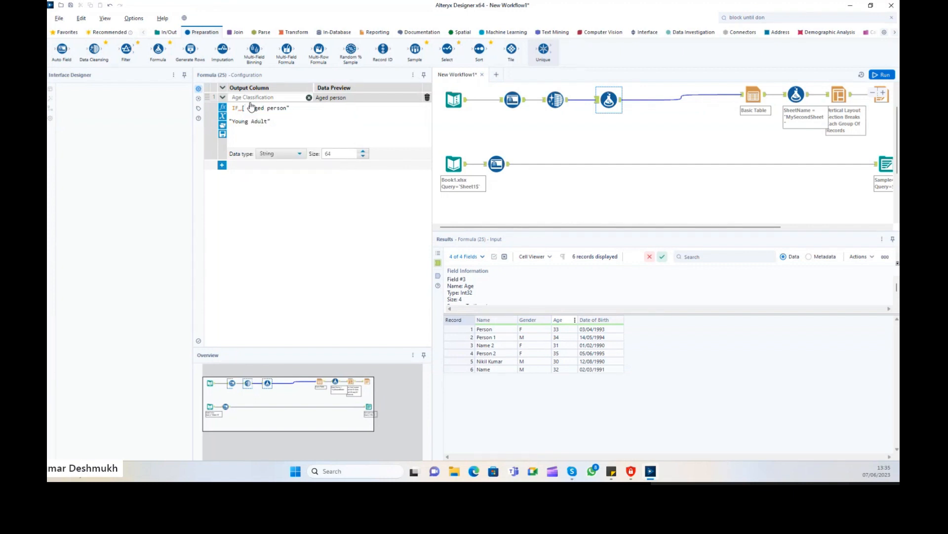
{"action": "type", "text": "Age ]"}
{"action": "key", "text": "BackSpace"}
{"action": "key", "text": "BackSpace"}
{"action": "key", "text": "BackSpace"}
{"action": "key", "text": "BackSpace"}
{"action": "key", "text": "BackSpace"}
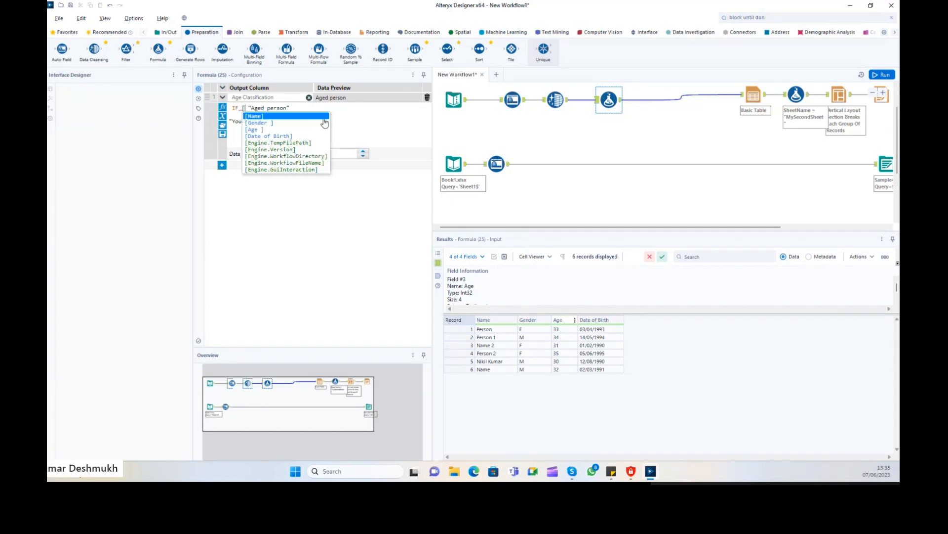
{"action": "key", "text": "Down"}
{"action": "key", "text": "Down"}
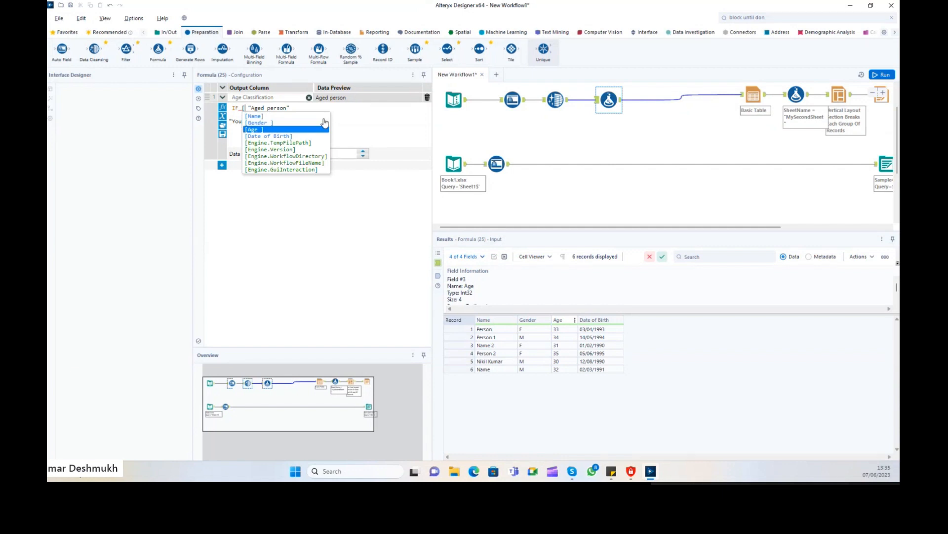
{"action": "key", "text": "Return"}
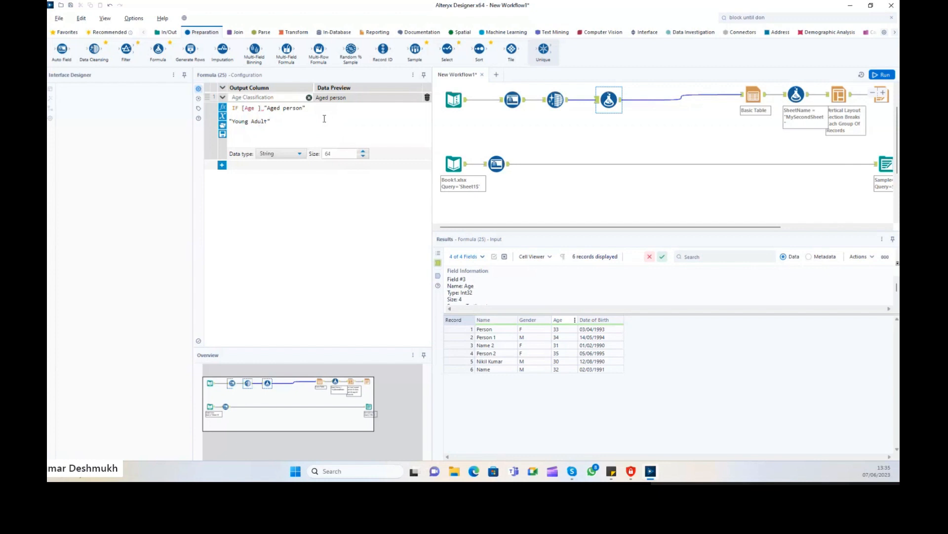
Complete the condition as [Age] > 30 THEN, replacing the mistyped <= comparison.
{"action": "type", "text": "<= 30"}
{"action": "key", "text": "BackSpace"}
{"action": "key", "text": "BackSpace"}
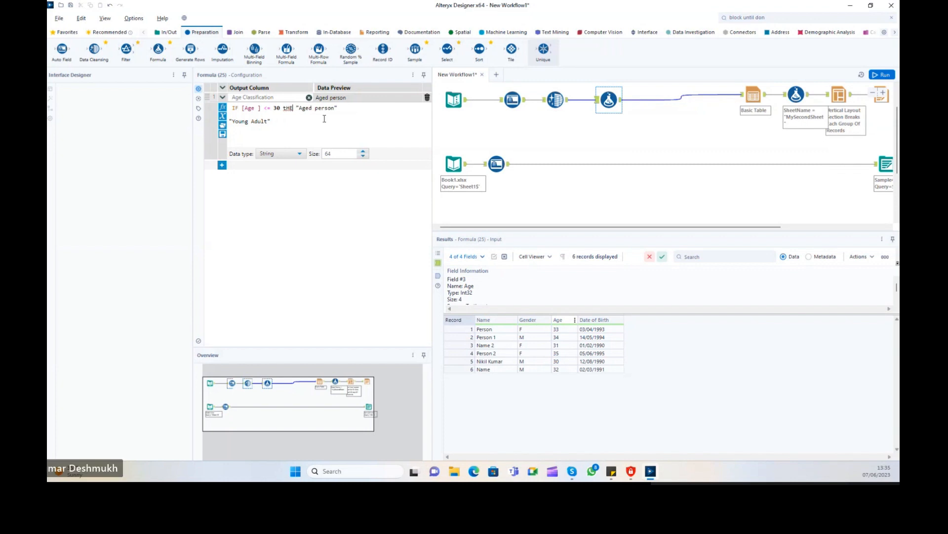
{"action": "key", "text": "BackSpace"}
{"action": "key", "text": "BackSpace"}
{"action": "key", "text": "BackSpace"}
{"action": "key", "text": "BackSpace"}
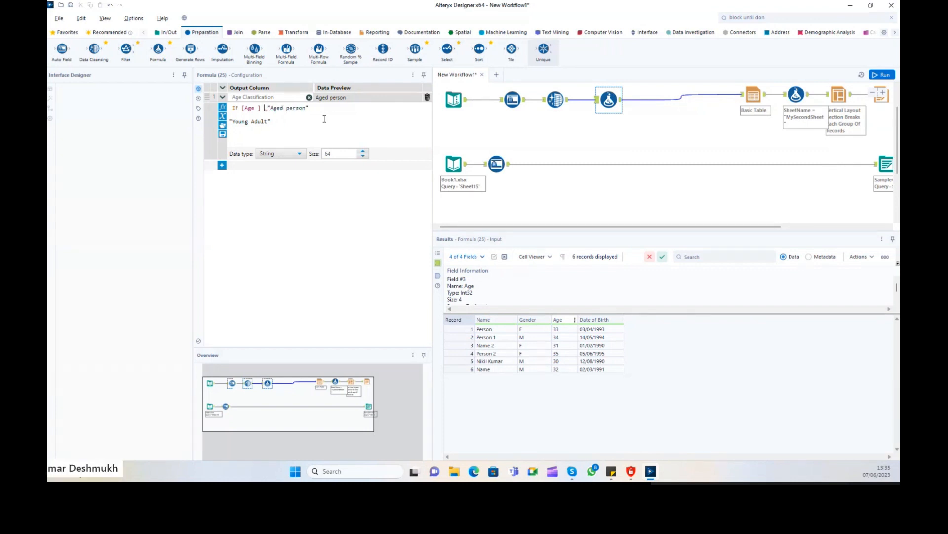
{"action": "type", "text": "> 30 THEN"}
Add ELSE before "Young Adult" and close the expression with ENDIF.
{"action": "key", "text": "Right"}
{"action": "key", "text": "Right"}
{"action": "key", "text": "Right"}
{"action": "key", "text": "Right"}
{"action": "key", "text": "Right"}
{"action": "key", "text": "Right"}
{"action": "key", "text": "Right"}
{"action": "key", "text": "Right"}
{"action": "key", "text": "Right"}
{"action": "key", "text": "Right"}
{"action": "key", "text": "Right"}
{"action": "key", "text": "Right"}
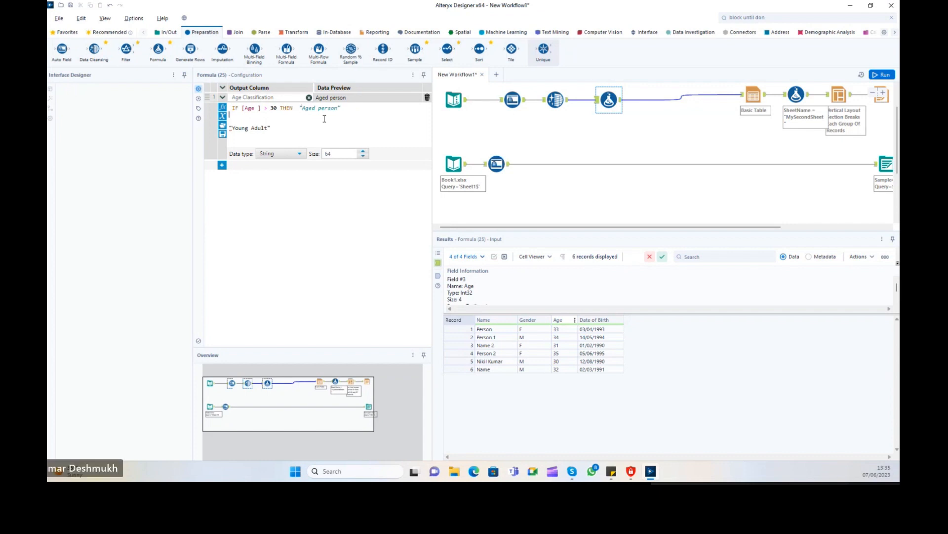
{"action": "key", "text": "Return"}
{"action": "type", "text": "ELSE"}
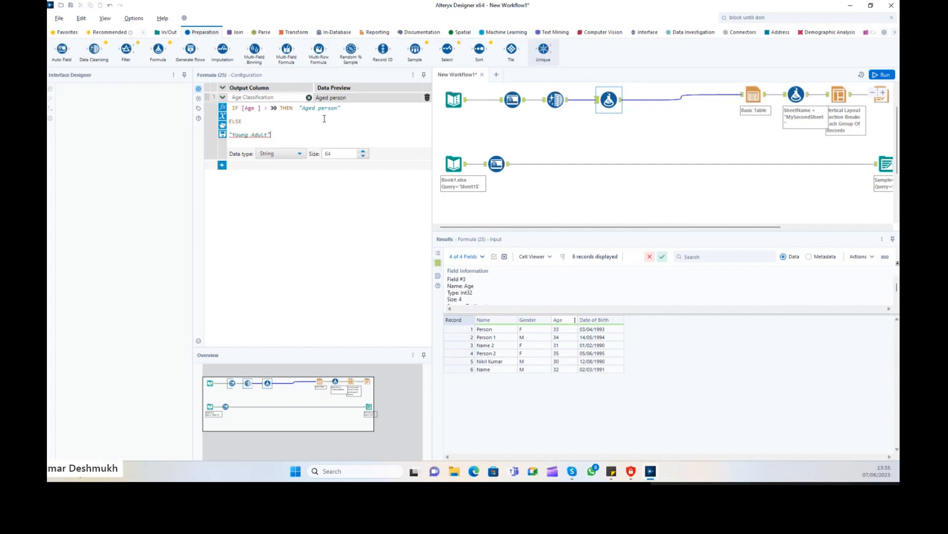
{"action": "key", "text": "Return"}
{"action": "type", "text": "ENDIF"}
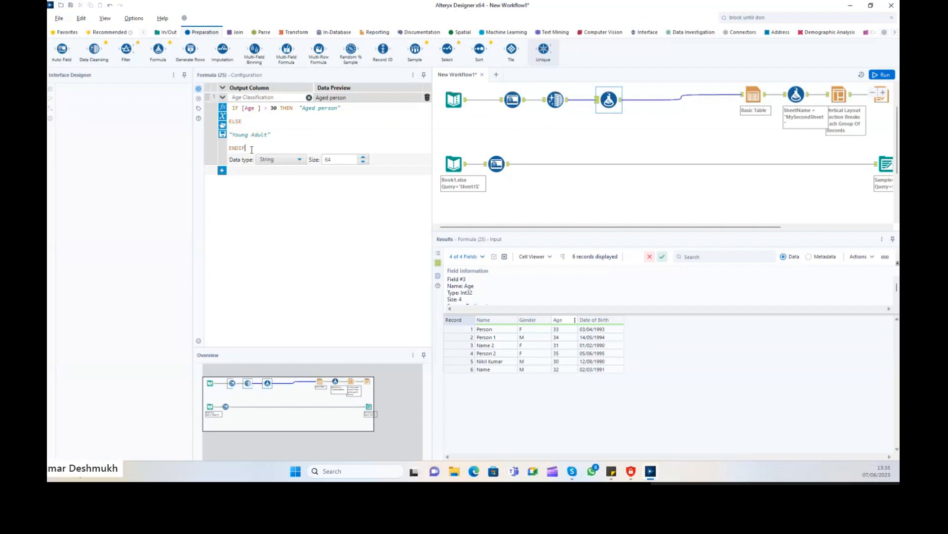
{"action": "left_click_drag", "start_coordinate": [247, 148], "coordinate": [232, 107]}
{"action": "left_click", "coordinate": [257, 113]}
Comment out the IF…ENDIF expression by wrapping it in /* and */.
{"action": "left_click_drag", "start_coordinate": [252, 146], "coordinate": [230, 107]}
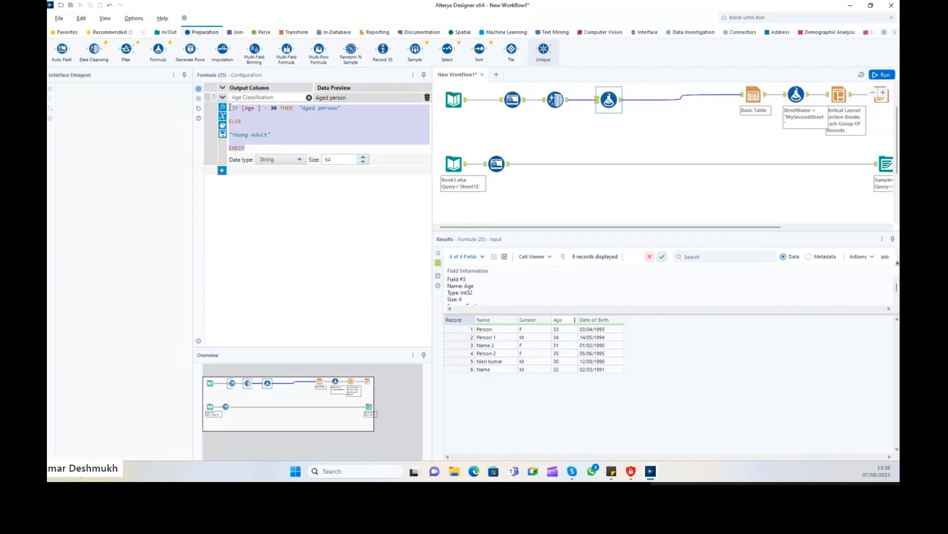
{"action": "left_click", "coordinate": [255, 150]}
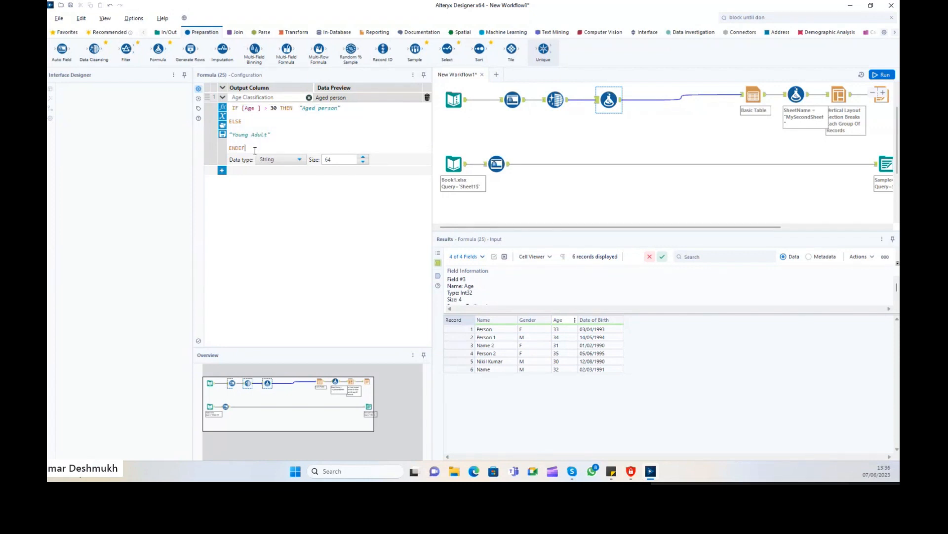
{"action": "left_click_drag", "start_coordinate": [255, 150], "coordinate": [233, 109]}
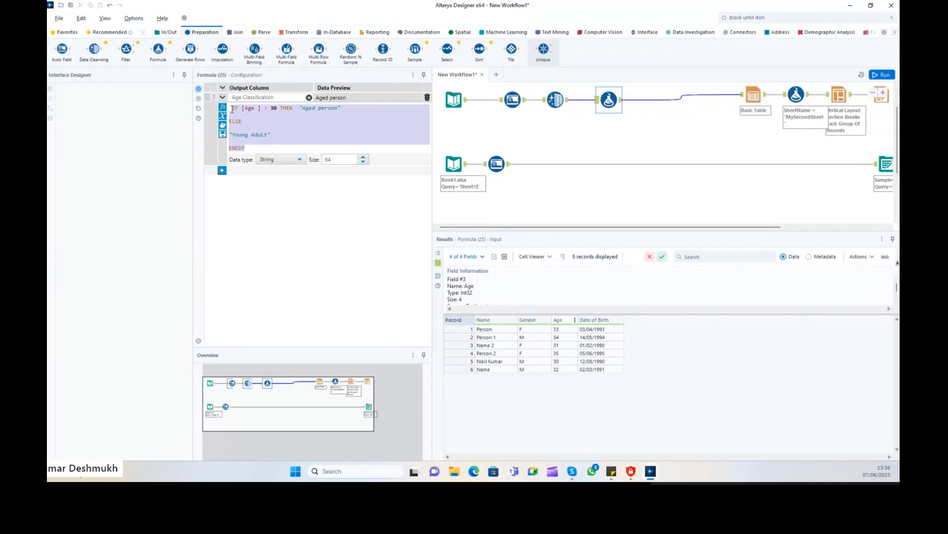
{"action": "left_click", "coordinate": [232, 109]}
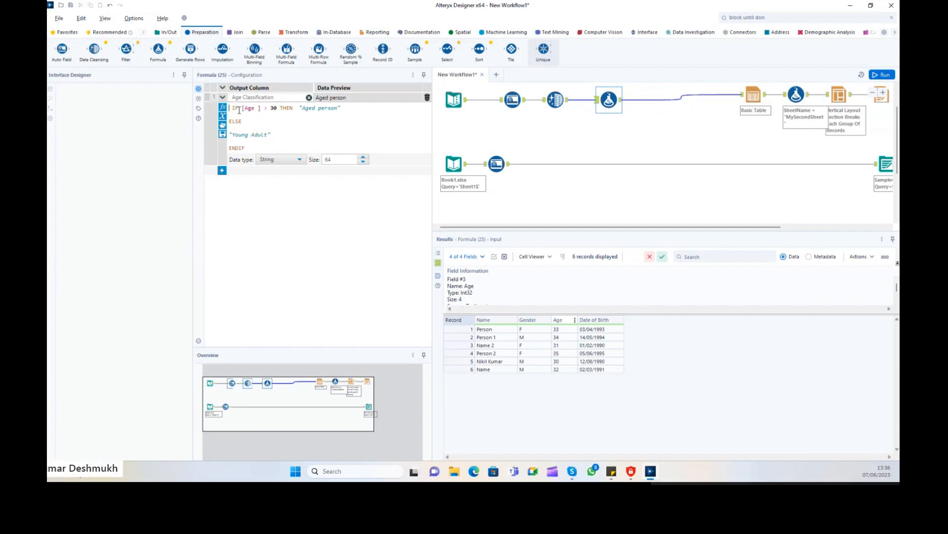
{"action": "type", "text": "/*"}
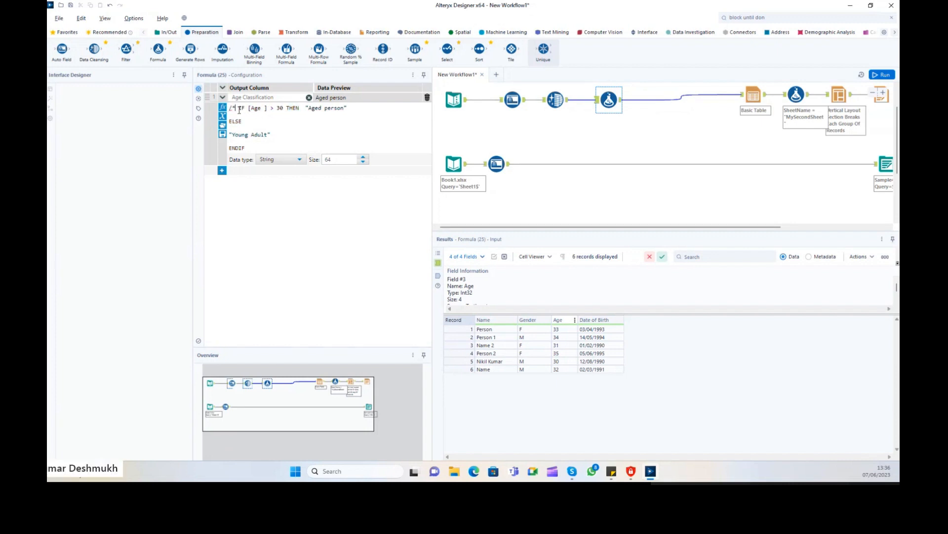
{"action": "left_click", "coordinate": [253, 147]}
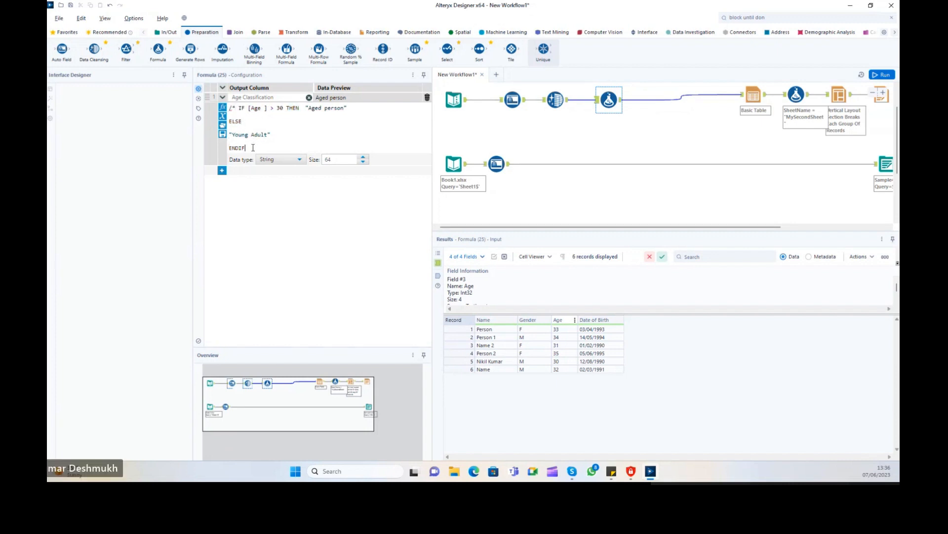
{"action": "key", "text": "Return"}
{"action": "type", "text": "*"}
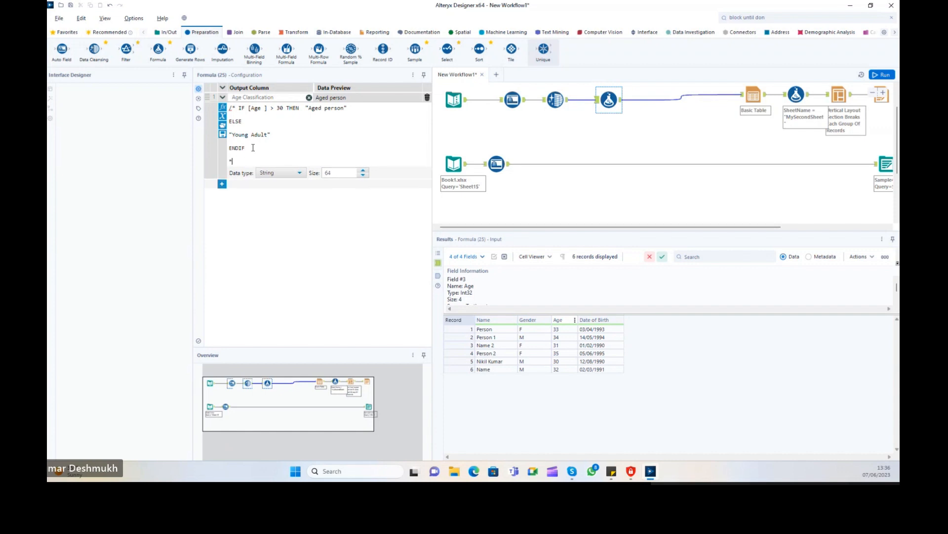
{"action": "type", "text": "/"}
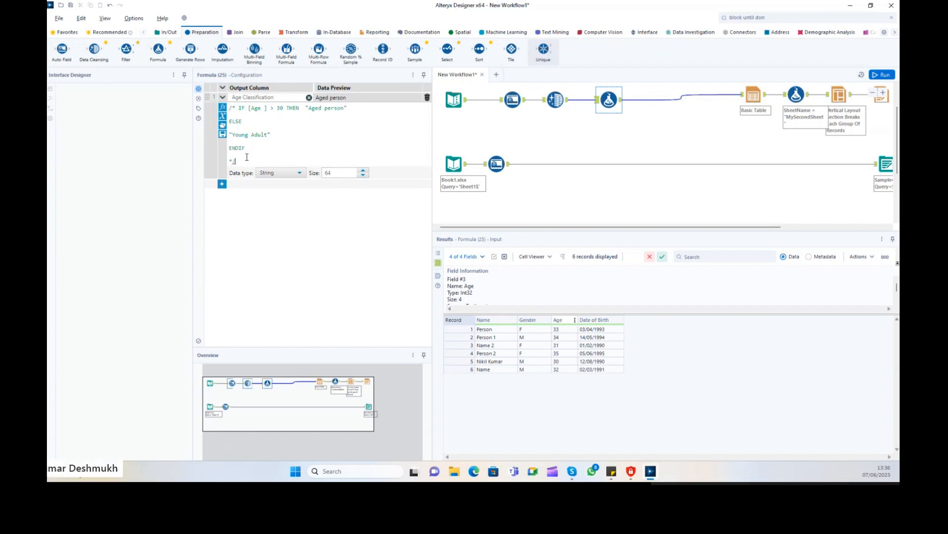
Below the comment block, start an IIF expression with the condition [Age] > 30.
{"action": "left_click_drag", "start_coordinate": [237, 162], "coordinate": [232, 107]}
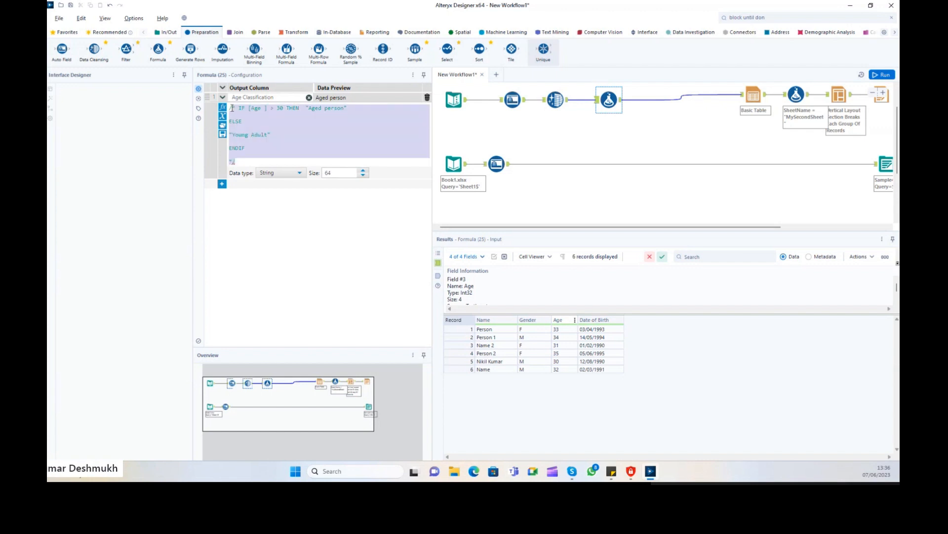
{"action": "left_click", "coordinate": [251, 162]}
{"action": "left_click_drag", "start_coordinate": [243, 161], "coordinate": [229, 105]}
{"action": "left_click", "coordinate": [239, 162]}
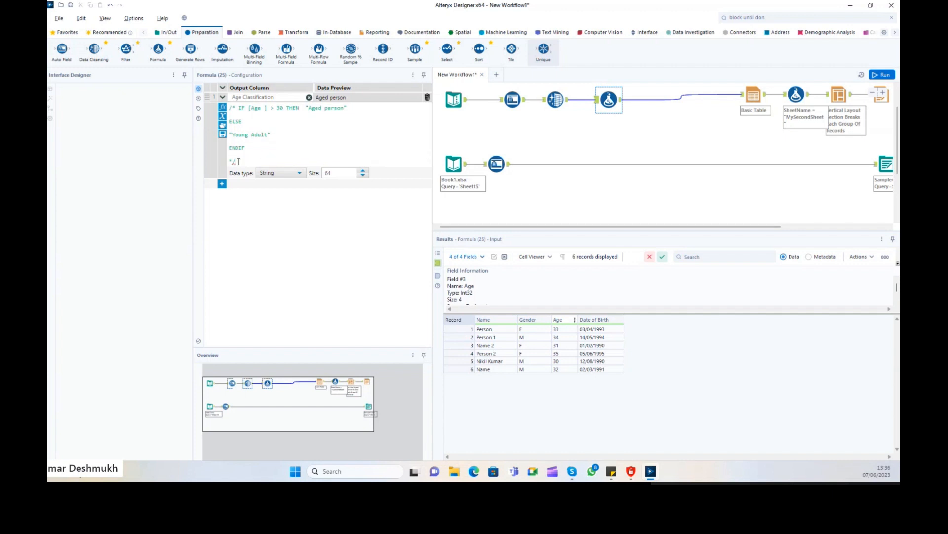
{"action": "key", "text": "Return"}
{"action": "key", "text": "Return"}
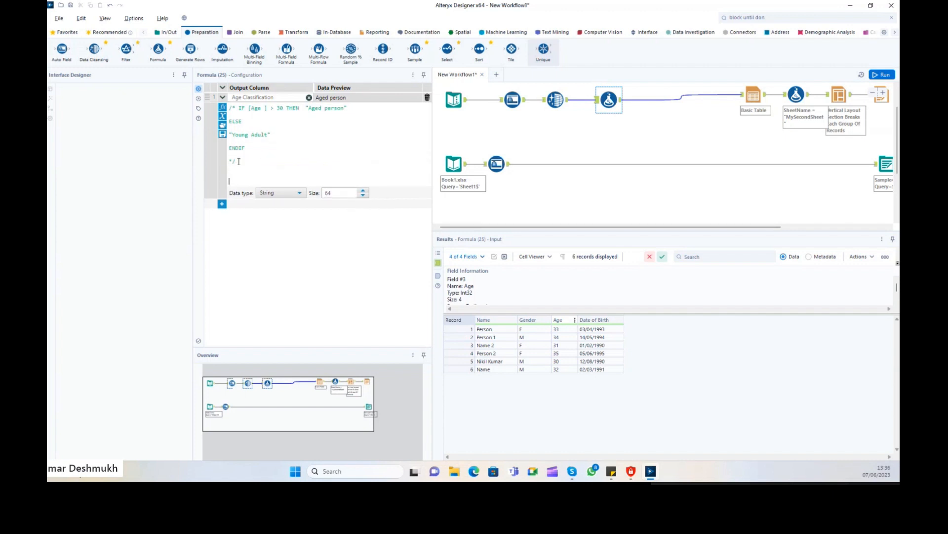
{"action": "type", "text": "II"}
{"action": "key", "text": "Return"}
{"action": "type", "text": "["}
{"action": "type", "text": "[A"}
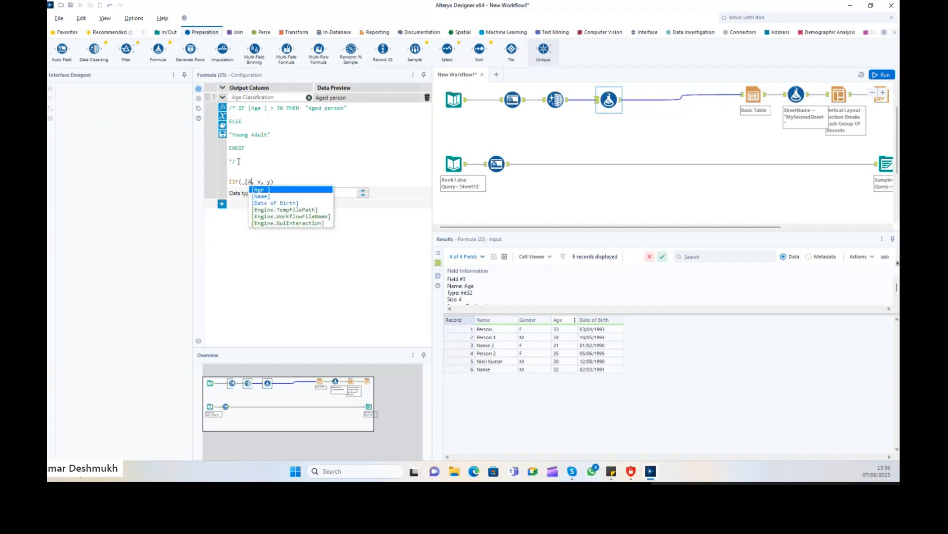
{"action": "key", "text": "Return"}
{"action": "type", "text": "> "}
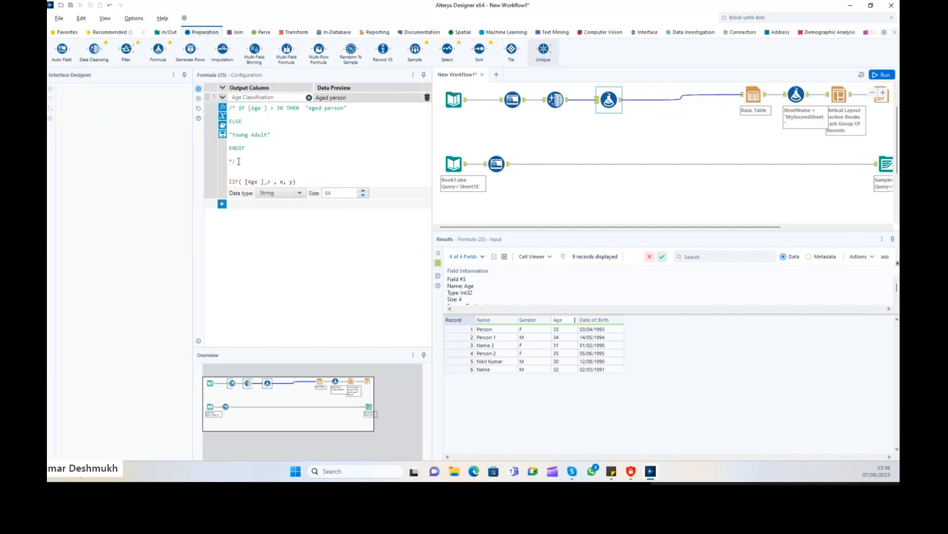
{"action": "type", "text": "30"}
Fill in the IIF true and false labels, Aged Person and Young Adult.
{"action": "key", "text": "Right"}
{"action": "key", "text": "Delete"}
{"action": "type", "text": "\""}
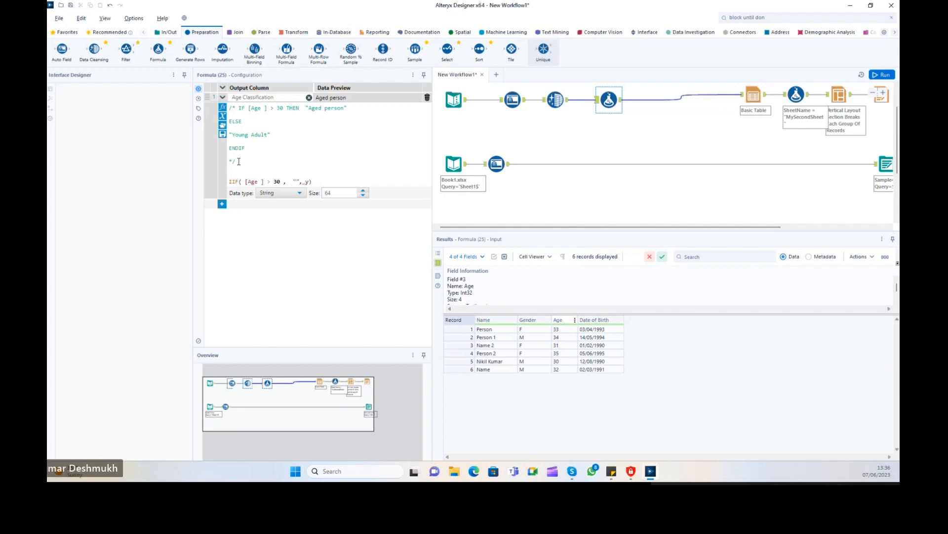
{"action": "type", "text": "aGED pERSO"}
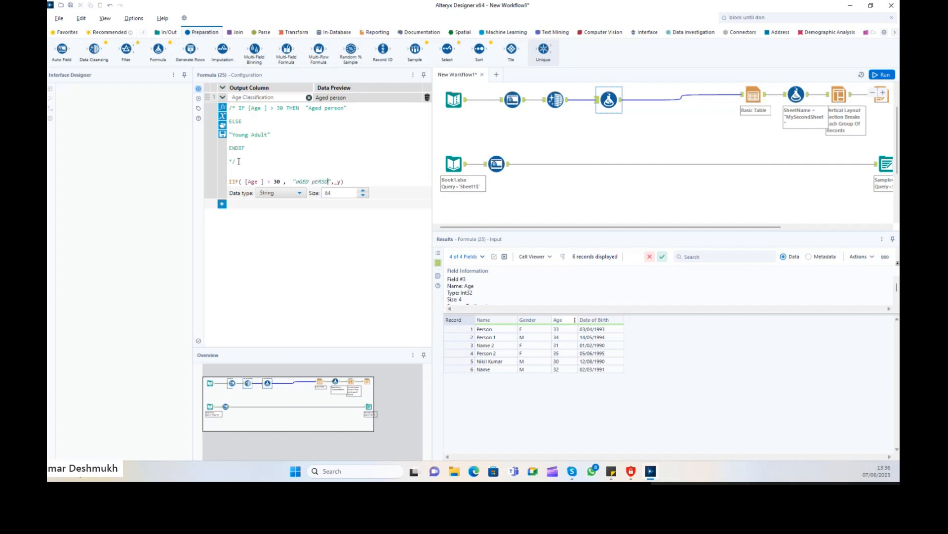
{"action": "key", "text": "BackSpace"}
{"action": "key", "text": "BackSpace"}
{"action": "key", "text": "BackSpace"}
{"action": "key", "text": "BackSpace"}
{"action": "key", "text": "BackSpace"}
{"action": "key", "text": "BackSpace"}
{"action": "key", "text": "BackSpace"}
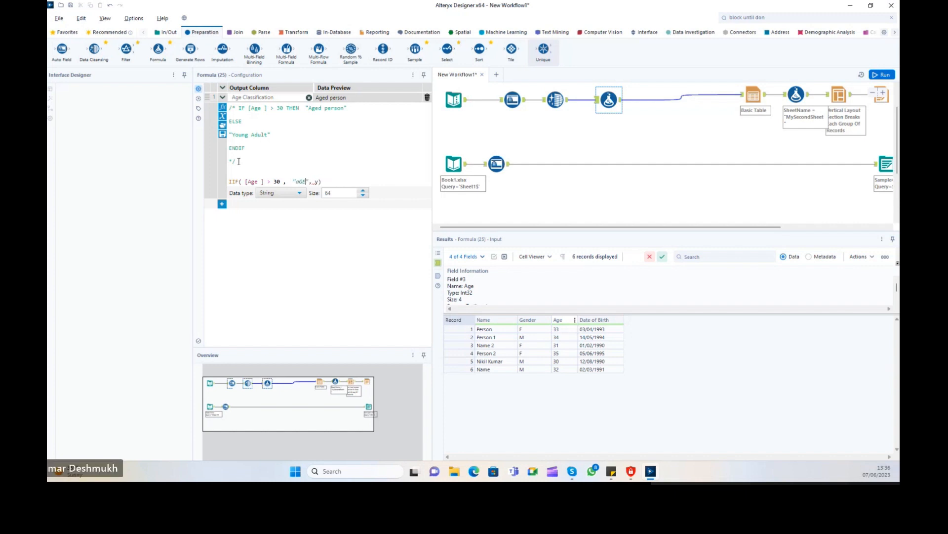
{"action": "key", "text": "BackSpace"}
{"action": "key", "text": "BackSpace"}
{"action": "key", "text": "BackSpace"}
{"action": "type", "text": "Aged "}
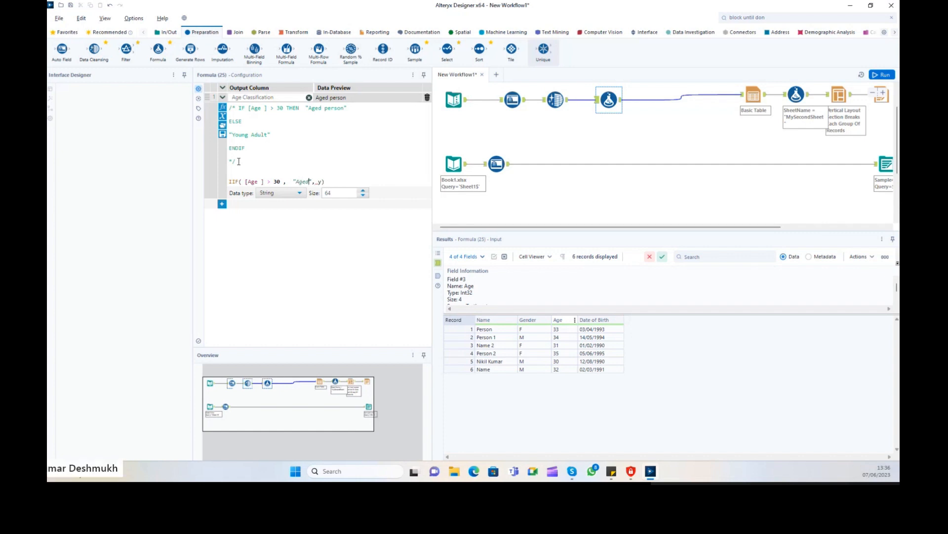
{"action": "type", "text": "Person"}
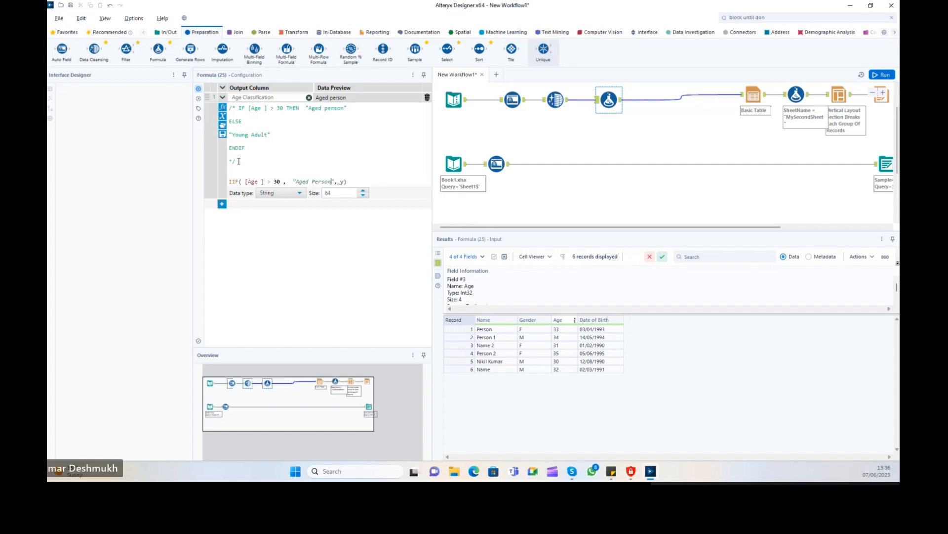
{"action": "key", "text": "Delete"}
{"action": "type", "text": "Person\", \"Yound A"}
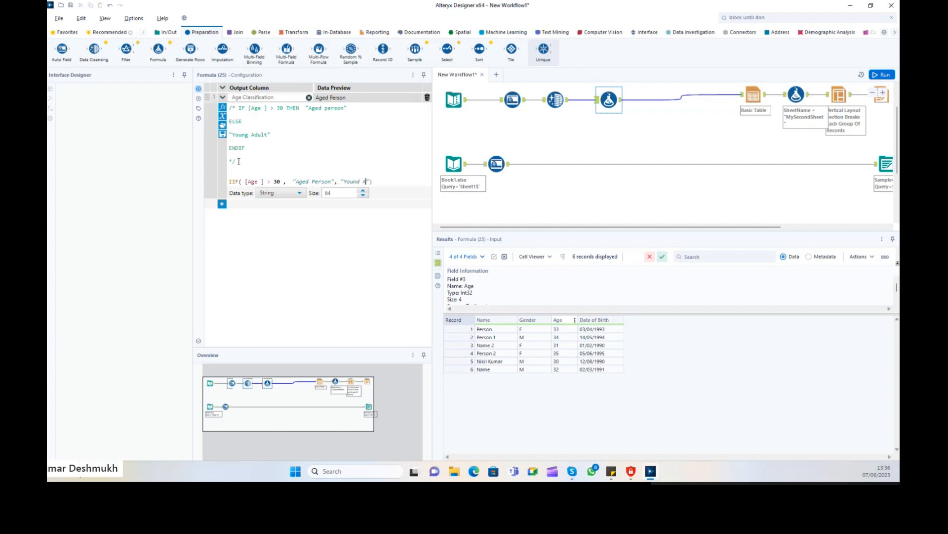
{"action": "type", "text": "dult"}
Comment out the IIF line with //.
{"action": "left_click", "coordinate": [275, 98]}
{"action": "left_click", "coordinate": [284, 130]}
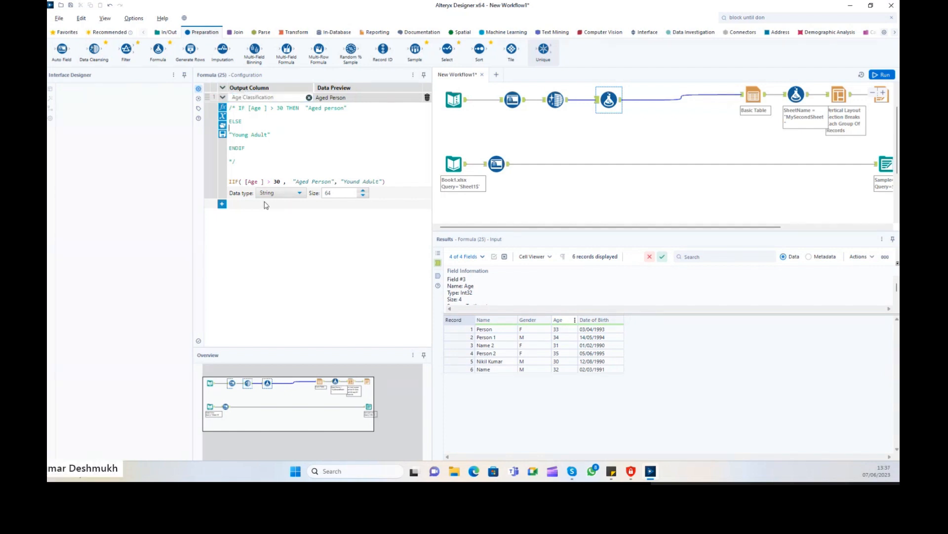
{"action": "left_click_drag", "start_coordinate": [232, 182], "coordinate": [468, 186]}
{"action": "left_click", "coordinate": [231, 172]}
{"action": "key", "text": "Down"}
{"action": "type", "text": "//"}
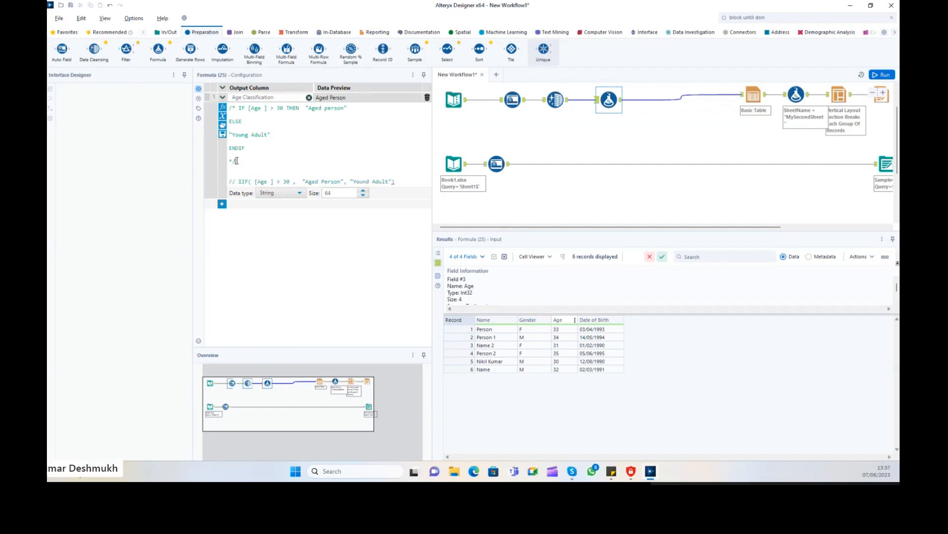
Remove the /* and */ markers so the IF…ENDIF expression is active.
{"action": "left_click", "coordinate": [237, 161]}
{"action": "key", "text": "BackSpace"}
{"action": "key", "text": "BackSpace"}
{"action": "left_click", "coordinate": [236, 108]}
{"action": "key", "text": "BackSpace"}
{"action": "key", "text": "BackSpace"}
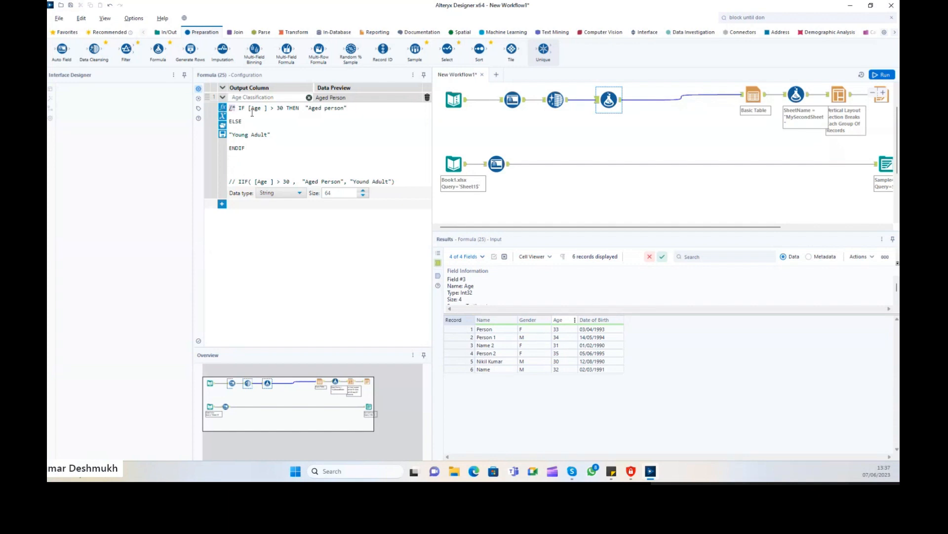
Run the workflow and review the Age and Date of Birth values entering the Formula tool.
{"action": "left_click", "coordinate": [882, 75]}
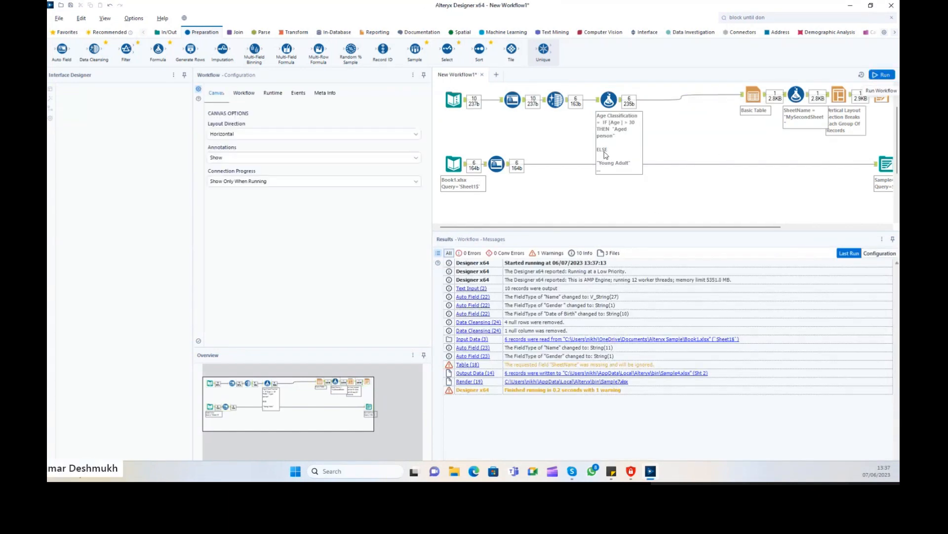
{"action": "left_click", "coordinate": [597, 100]}
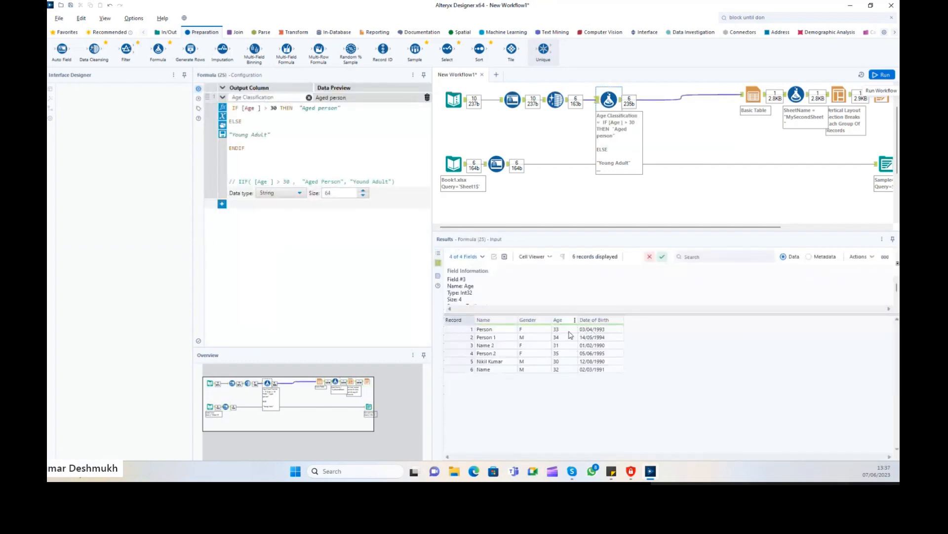
{"action": "left_click_drag", "start_coordinate": [569, 329], "coordinate": [569, 372]}
{"action": "left_click", "coordinate": [604, 370]}
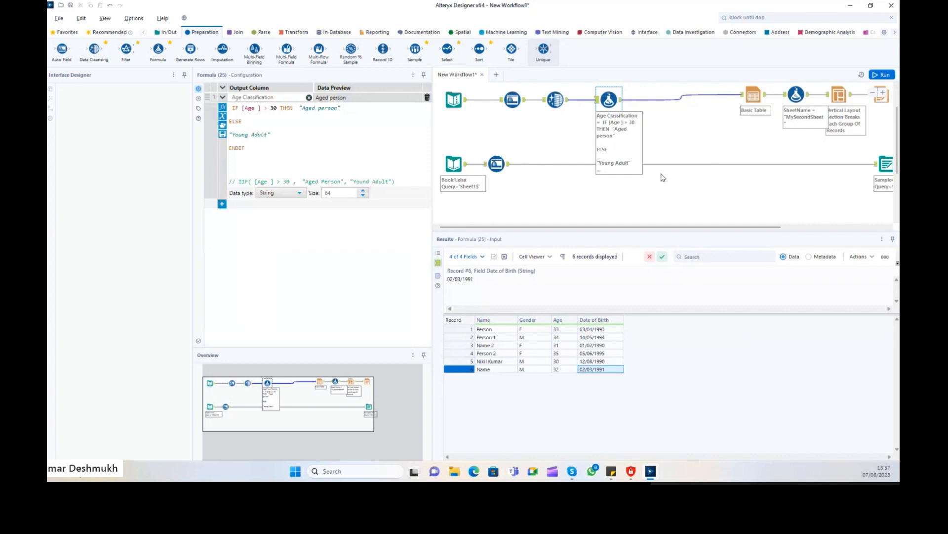
In the Formula output, confirm record 5, aged 30, is Young Adult while the others are Aged person.
{"action": "left_click", "coordinate": [621, 99]}
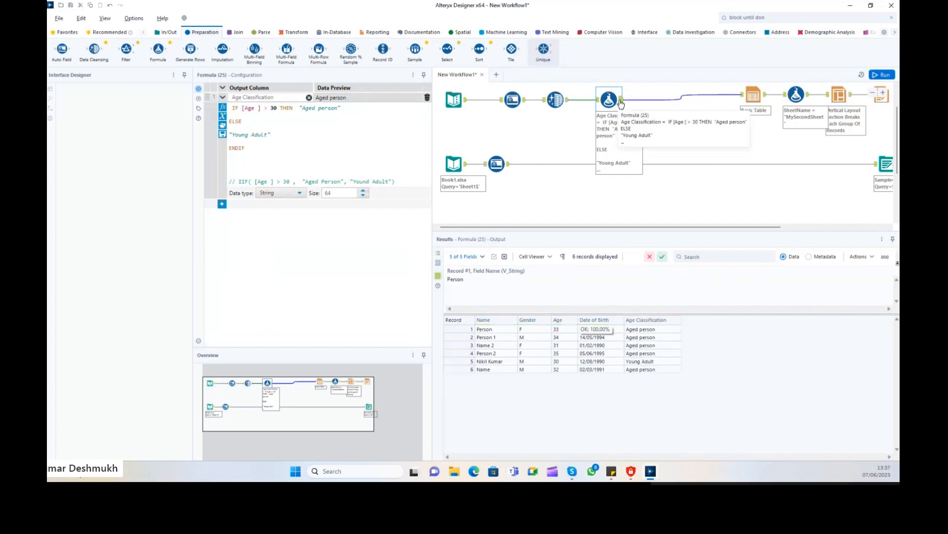
{"action": "left_click", "coordinate": [651, 338]}
{"action": "left_click", "coordinate": [550, 362]}
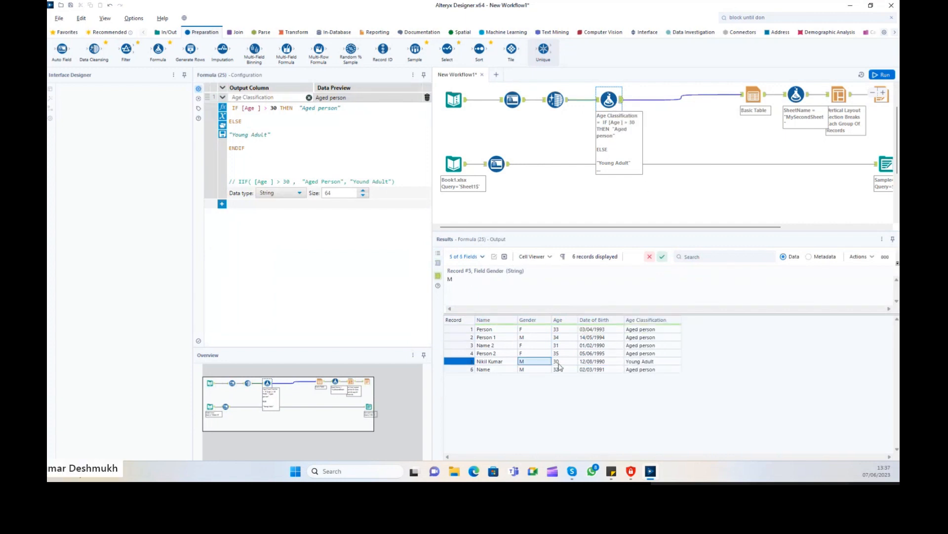
{"action": "left_click", "coordinate": [558, 364]}
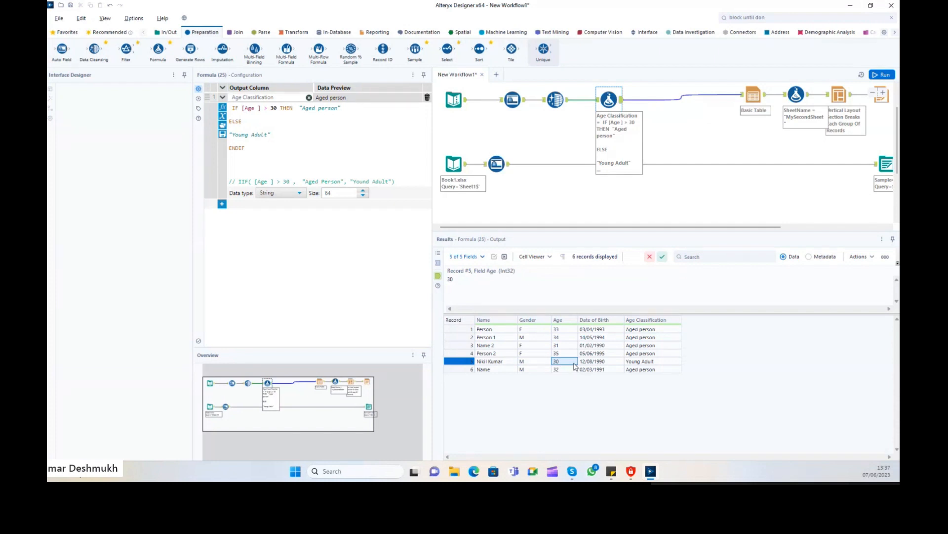
{"action": "left_click", "coordinate": [649, 362]}
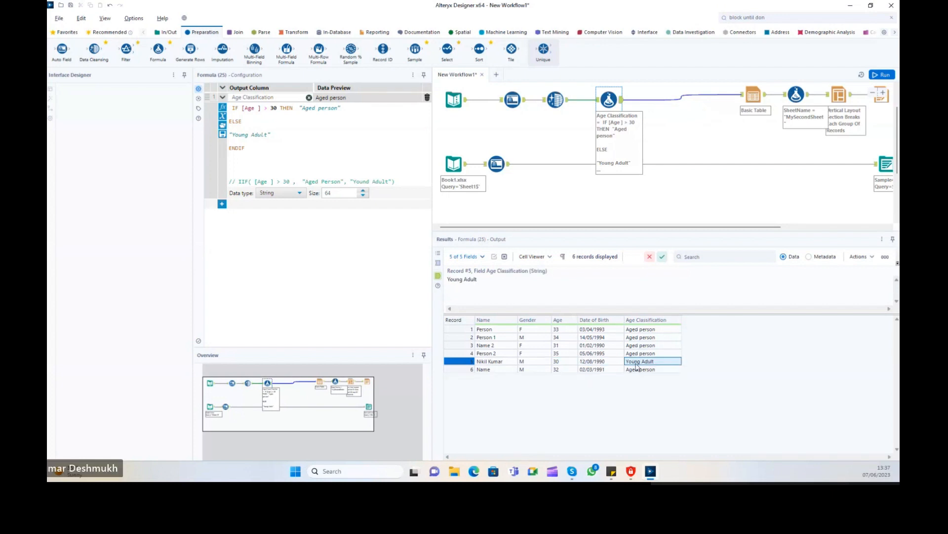
{"action": "left_click", "coordinate": [642, 371]}
{"action": "mouse_move", "coordinate": [644, 374]}
{"action": "left_mouse_down"}
{"action": "mouse_move", "coordinate": [662, 364]}
{"action": "mouse_move", "coordinate": [650, 360]}
{"action": "mouse_move", "coordinate": [637, 328]}
{"action": "mouse_move", "coordinate": [641, 372]}
{"action": "left_mouse_up"}
{"action": "left_click", "coordinate": [636, 330]}
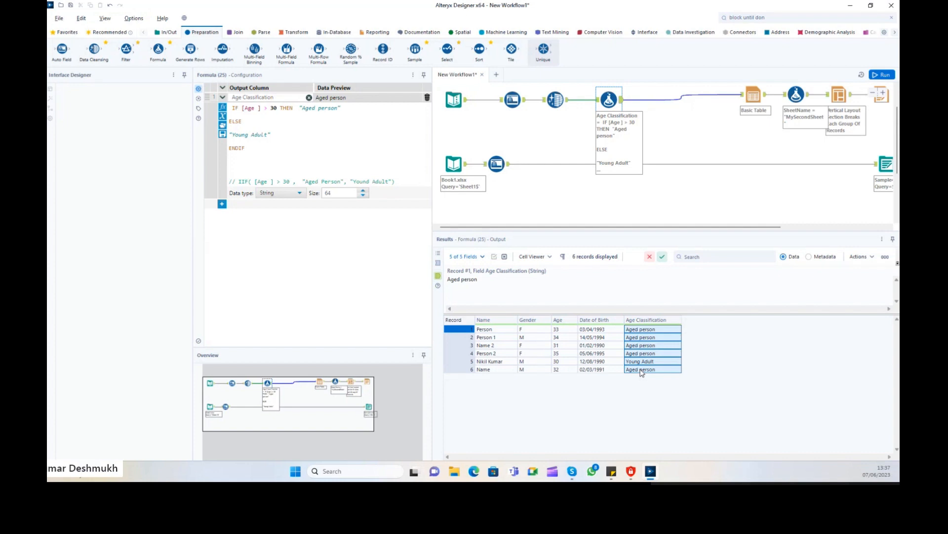
{"action": "left_click", "coordinate": [600, 329]}
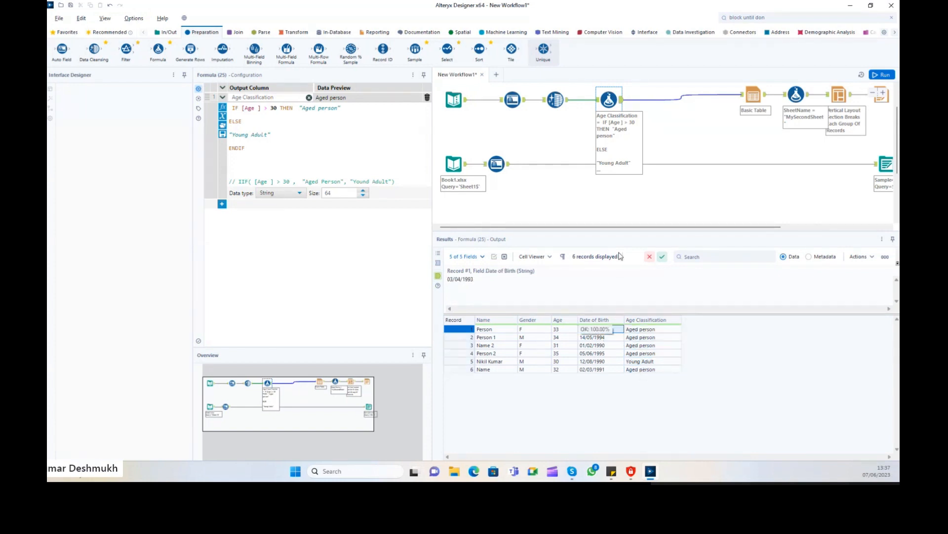
Add a second formula row, deleting the extra empty rows created along the way.
{"action": "left_click", "coordinate": [222, 98]}
{"action": "left_click", "coordinate": [223, 107]}
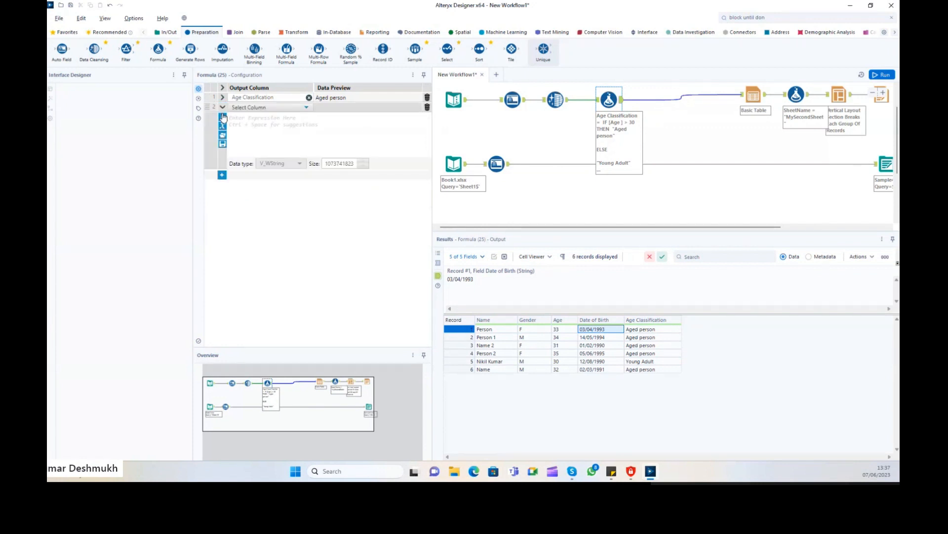
{"action": "left_click", "coordinate": [222, 175]}
{"action": "left_click", "coordinate": [222, 243]}
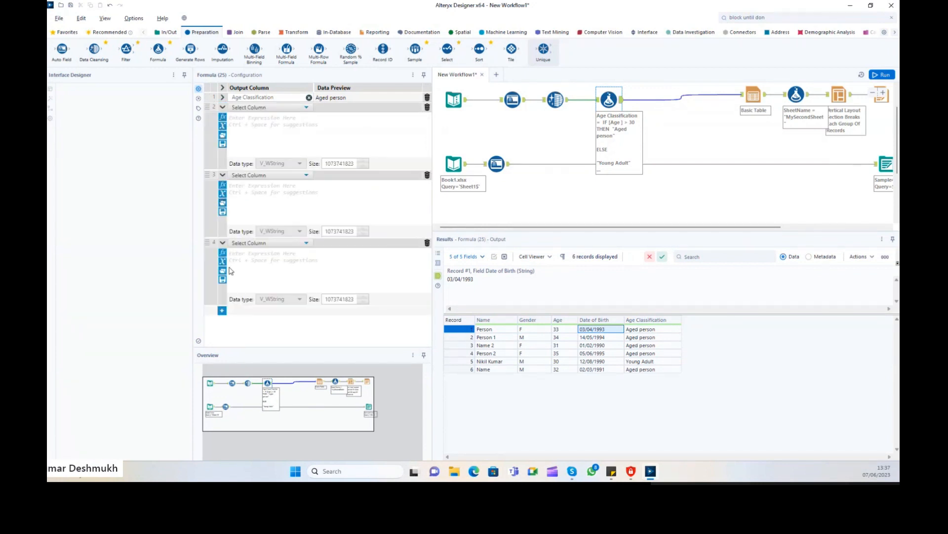
{"action": "left_click", "coordinate": [223, 311]}
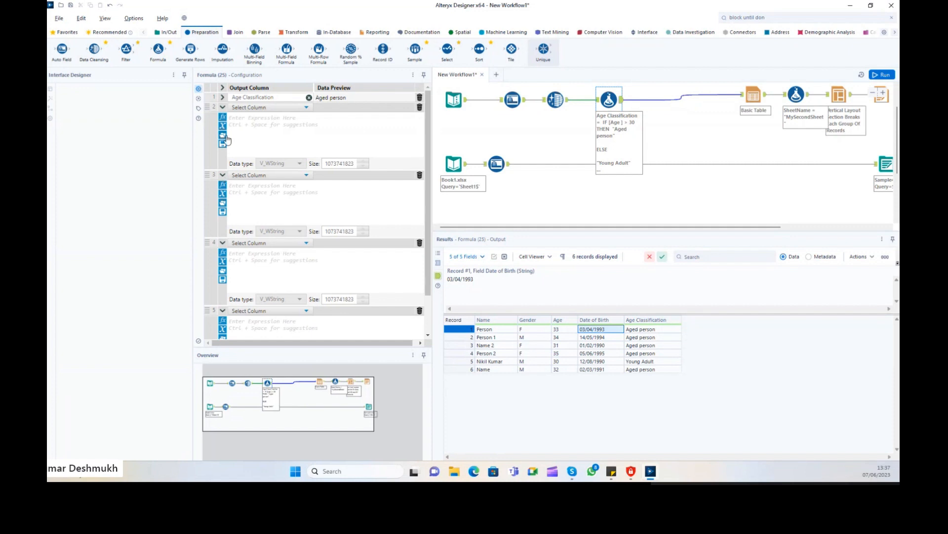
{"action": "left_click", "coordinate": [420, 175]}
{"action": "left_click", "coordinate": [427, 176]}
{"action": "left_click", "coordinate": [427, 175]}
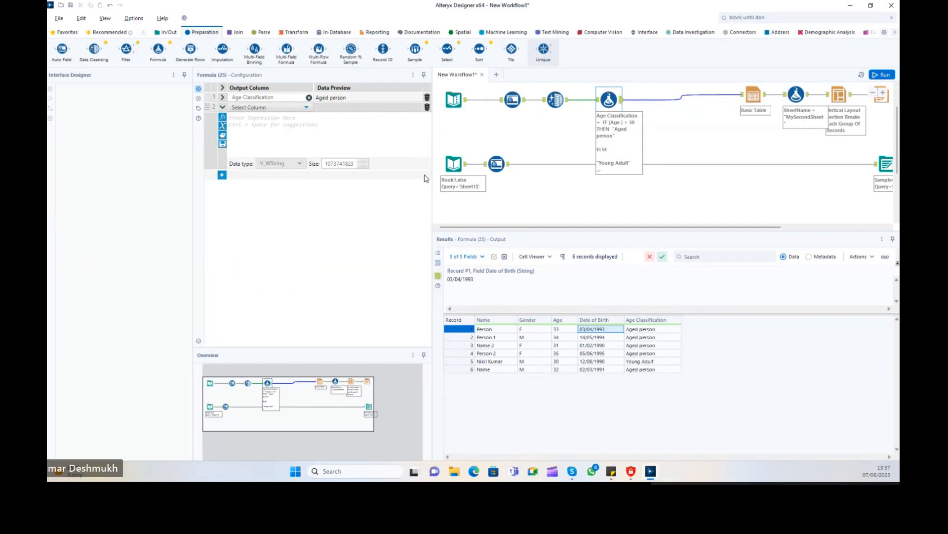
Review the column choices and the Date of Birth values in the results.
{"action": "left_click", "coordinate": [266, 113]}
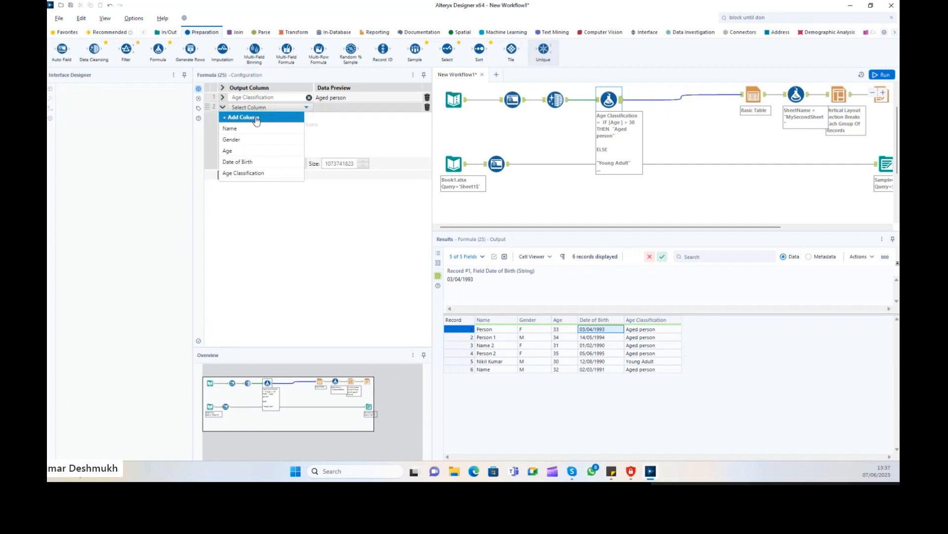
{"action": "left_click", "coordinate": [599, 353]}
{"action": "mouse_move", "coordinate": [592, 330]}
{"action": "left_mouse_down"}
{"action": "mouse_move", "coordinate": [592, 378]}
{"action": "mouse_move", "coordinate": [597, 344]}
{"action": "mouse_move", "coordinate": [596, 370]}
{"action": "left_mouse_up"}
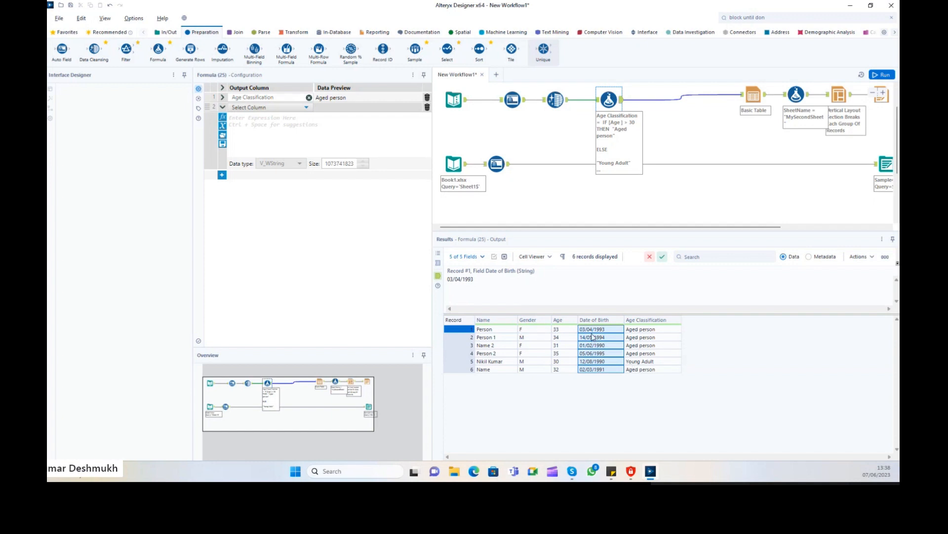
{"action": "left_click", "coordinate": [223, 97]}
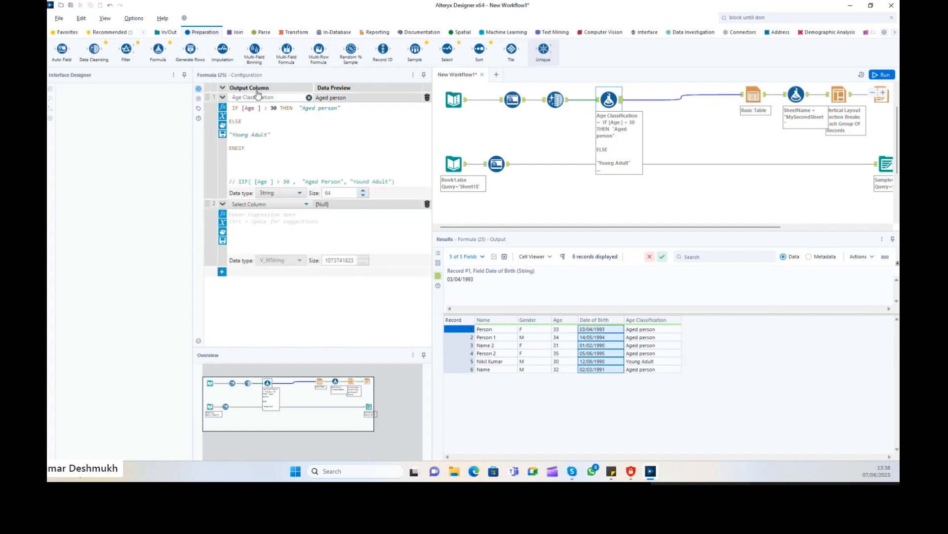
{"action": "left_click_drag", "start_coordinate": [245, 148], "coordinate": [228, 107]}
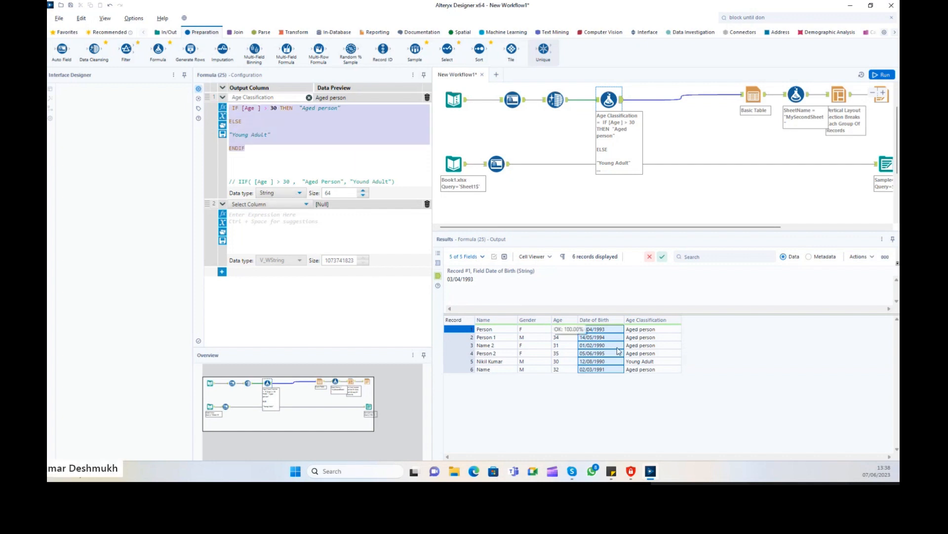
Create the new output column DOB with the Date data type, size 10.
{"action": "left_click", "coordinate": [270, 204]}
{"action": "left_click", "coordinate": [253, 212]}
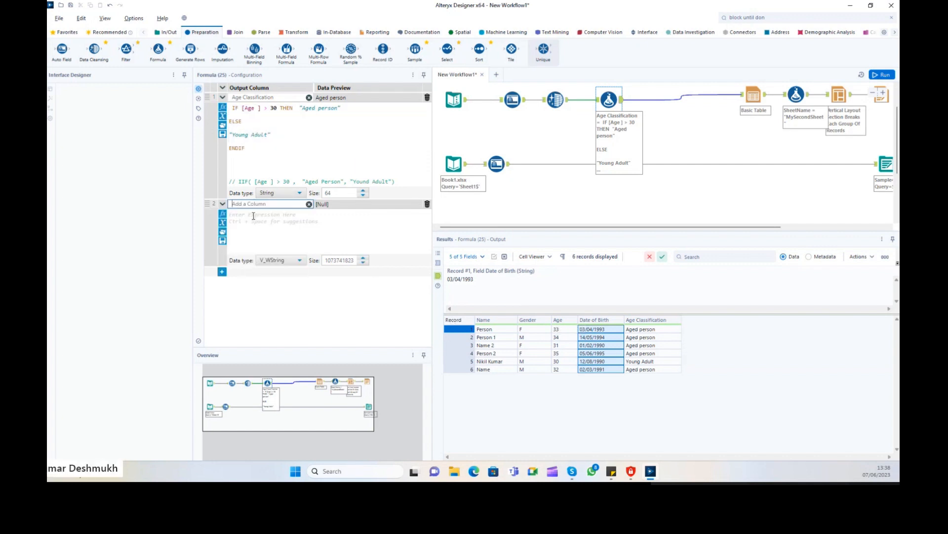
{"action": "type", "text": "DOB"}
{"action": "left_click", "coordinate": [284, 261]}
{"action": "scroll", "coordinate": [285, 202], "scroll_direction": "down", "scroll_amount": 2}
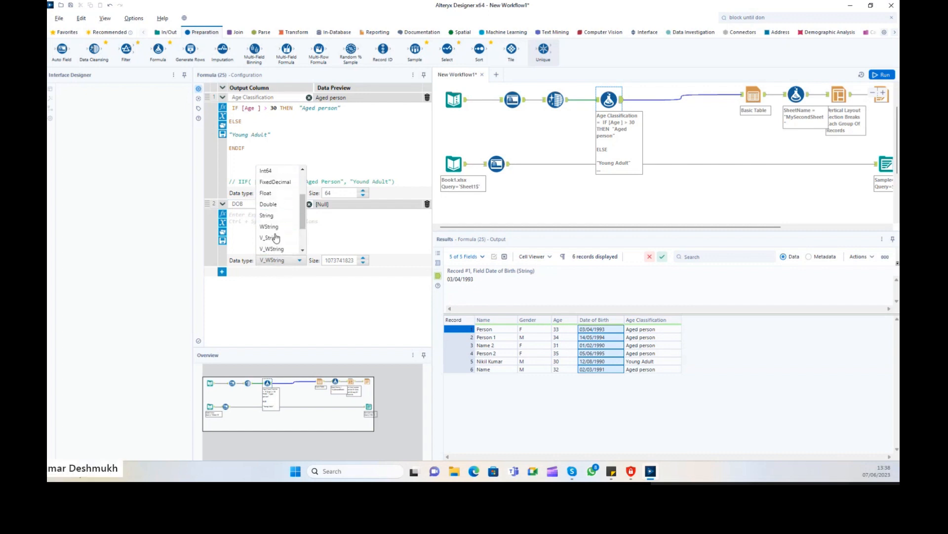
{"action": "left_click", "coordinate": [276, 216]}
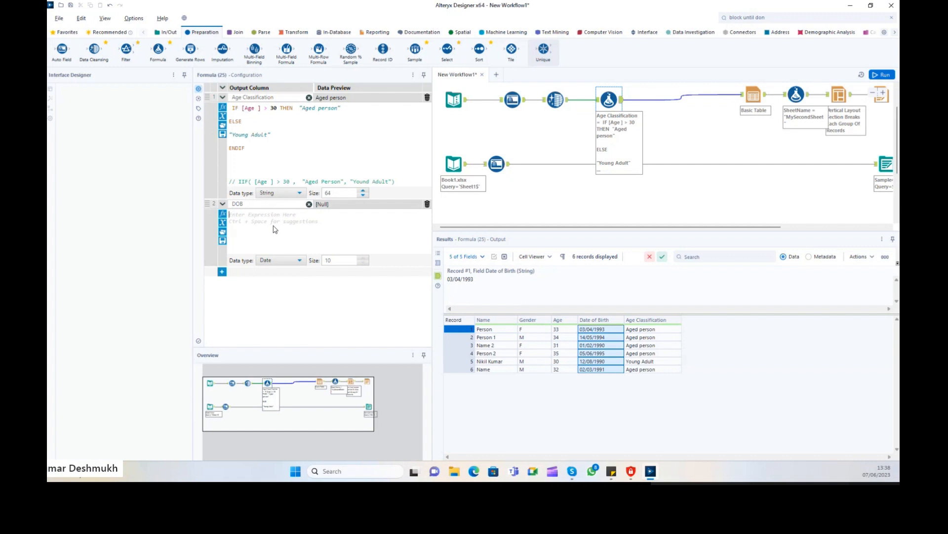
Insert DateTimeParse in the DOB expression with [Date of Birth] as its first argument.
{"action": "type", "text": "D"}
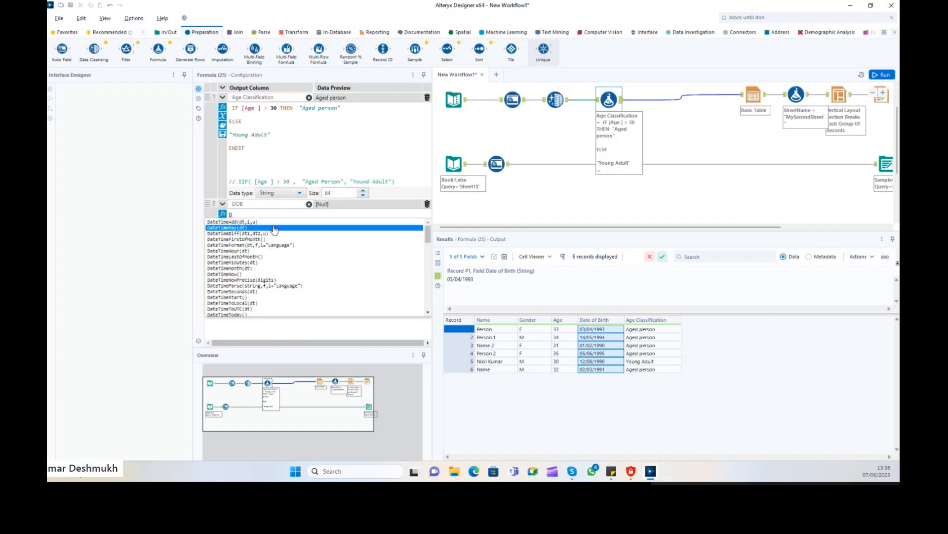
{"action": "type", "text": "ateTime"}
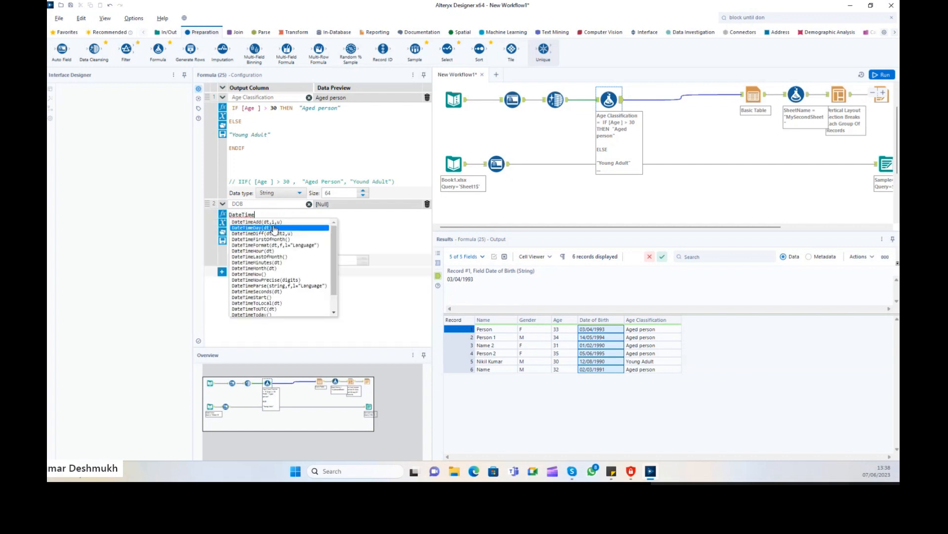
{"action": "type", "text": "P"}
{"action": "key", "text": "Return"}
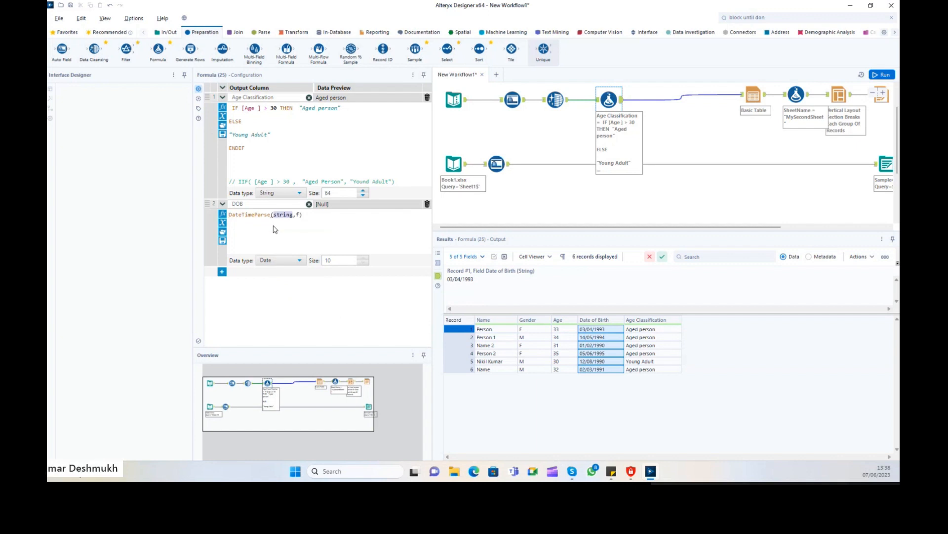
{"action": "key", "text": "BackSpace"}
{"action": "key", "text": "ctrl+z"}
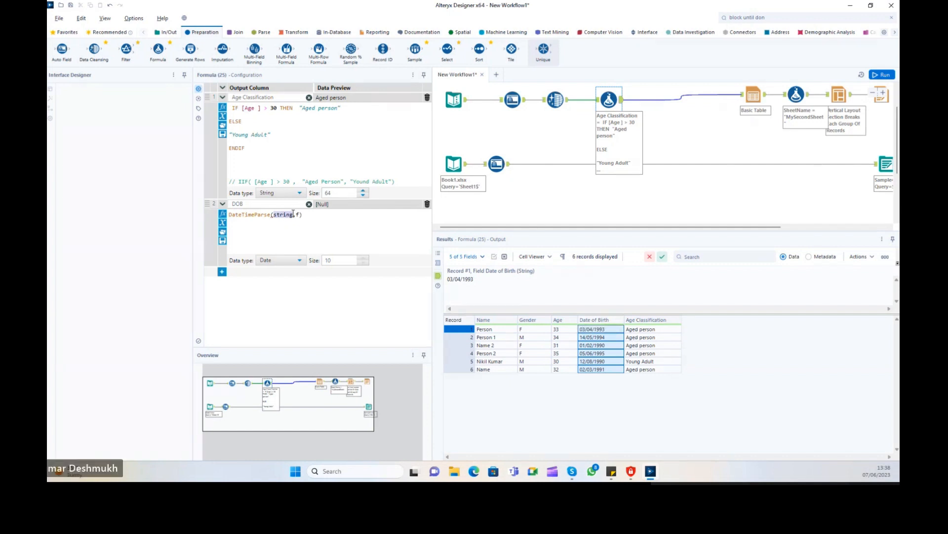
{"action": "key", "text": "BackSpace"}
{"action": "type", "text": "["}
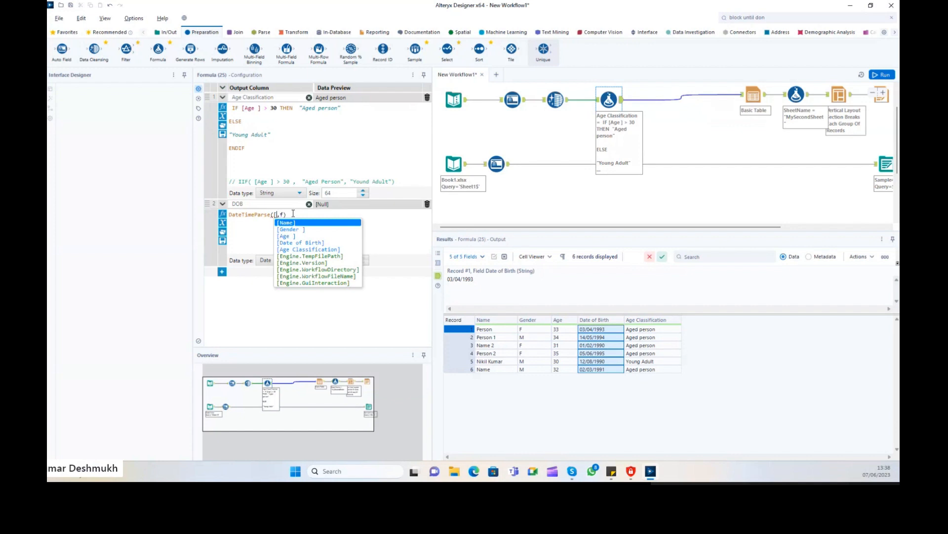
{"action": "key", "text": "Down"}
{"action": "key", "text": "Down"}
{"action": "key", "text": "Down"}
{"action": "key", "text": "Return"}
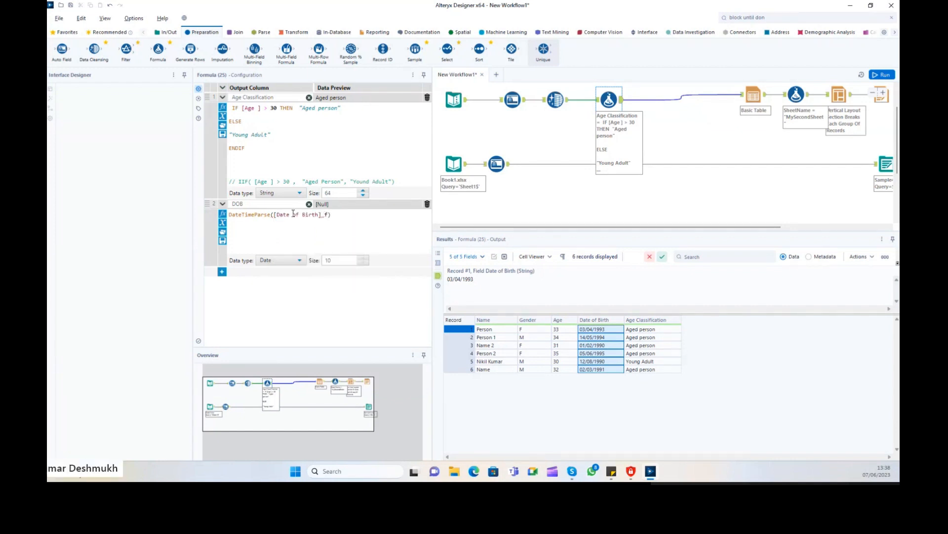
Enter the day/month/year format "%d/%m/%Y" as the second argument.
{"action": "type", "text": "\"\""}
{"action": "left_click_drag", "start_coordinate": [292, 215], "coordinate": [303, 216]}
{"action": "left_click", "coordinate": [331, 214]}
{"action": "left_click", "coordinate": [325, 214]}
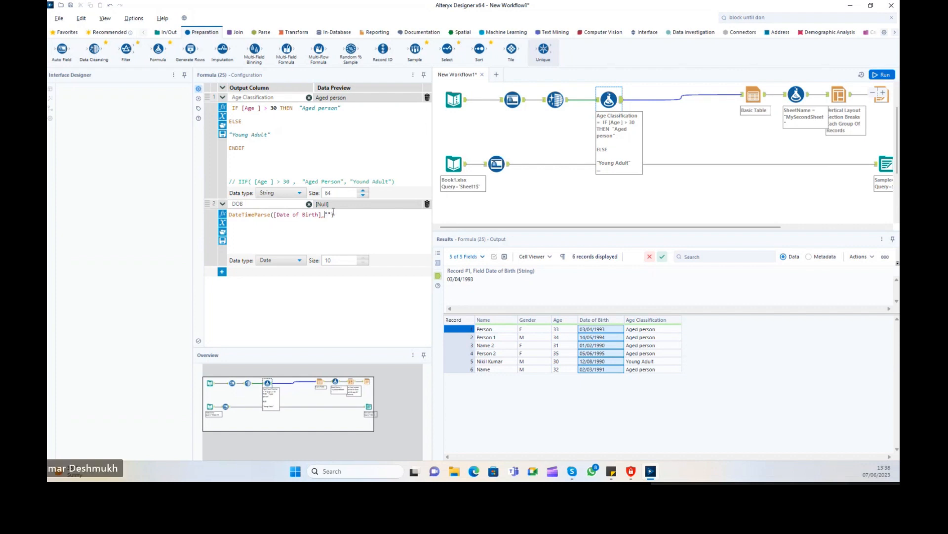
{"action": "left_click", "coordinate": [590, 332]}
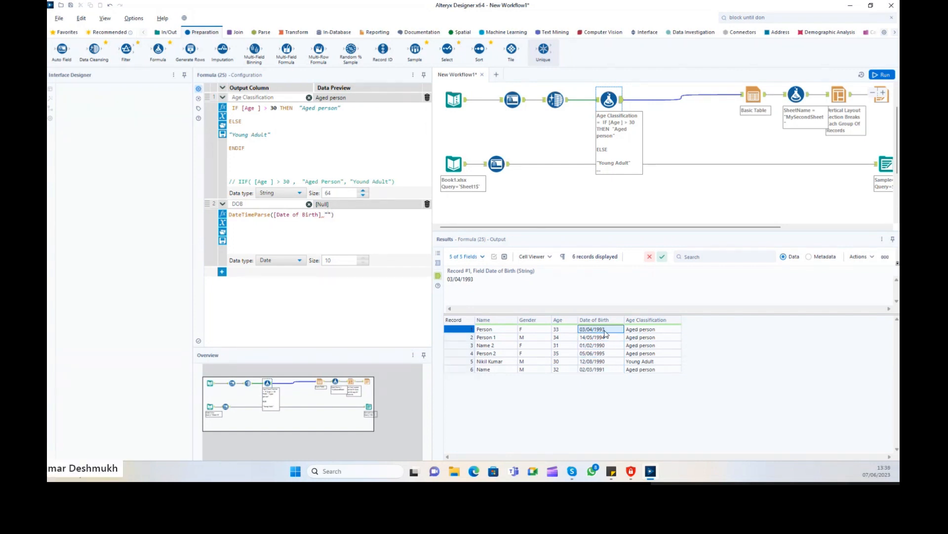
{"action": "left_click", "coordinate": [341, 214]}
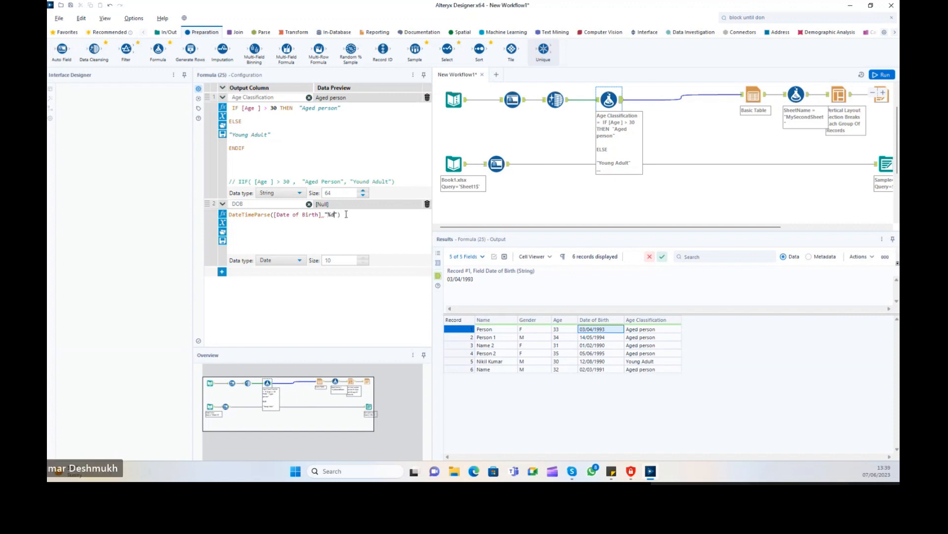
{"action": "type", "text": "%d/"}
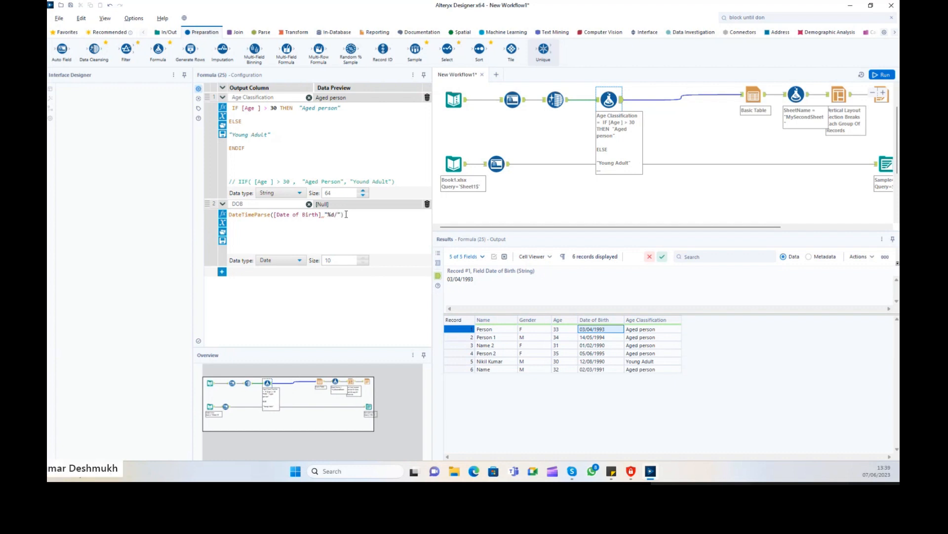
{"action": "type", "text": "%m/%Y"}
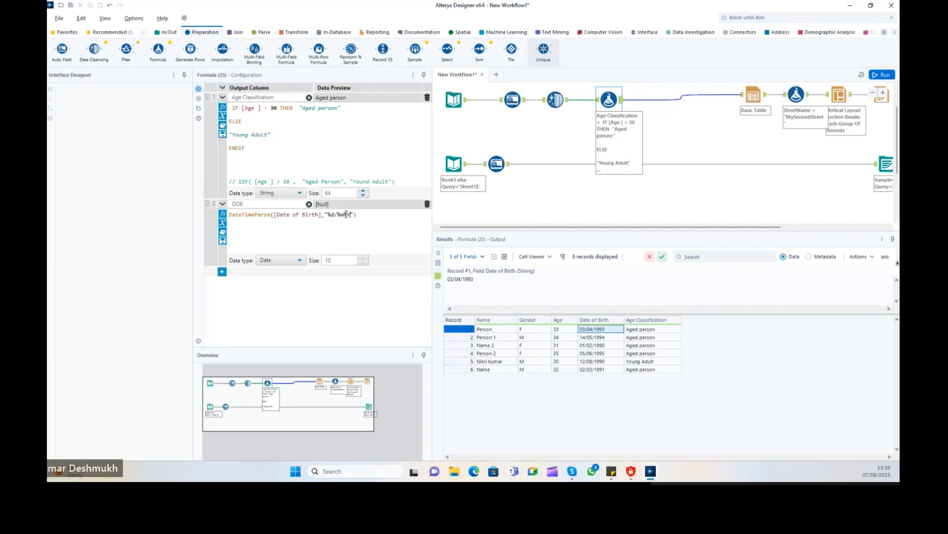
{"action": "left_click", "coordinate": [328, 216]}
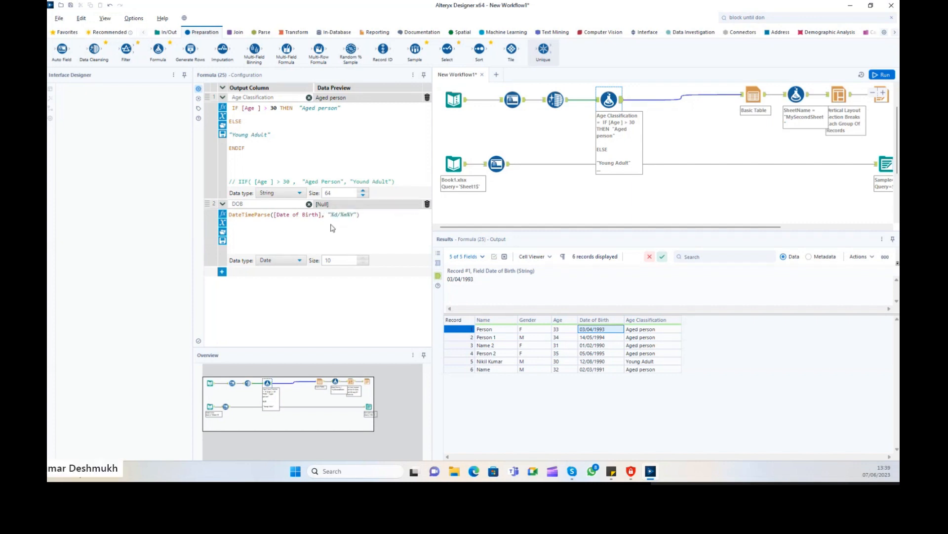
Run the workflow, then replace DateTimeParse with DateTimeFormat in the DOB formula.
{"action": "left_click", "coordinate": [884, 75]}
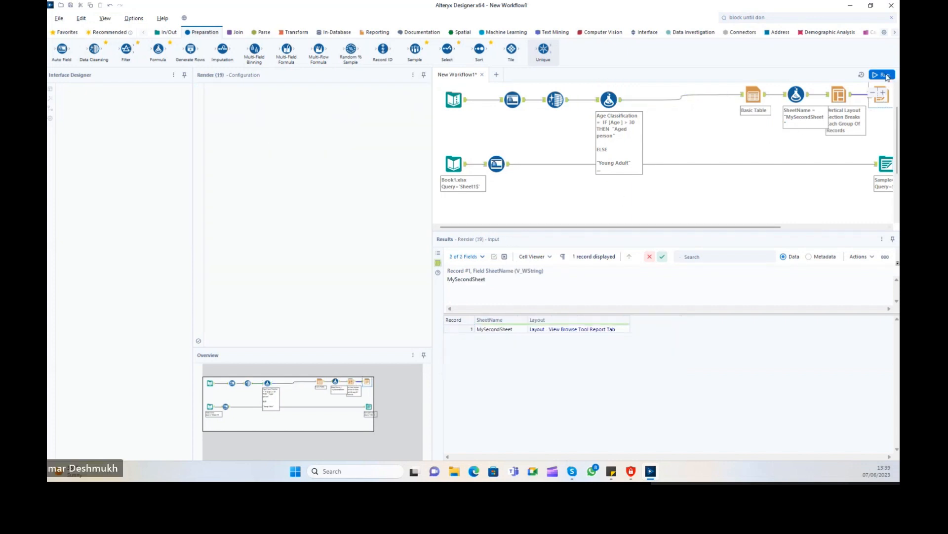
{"action": "left_click", "coordinate": [620, 107]}
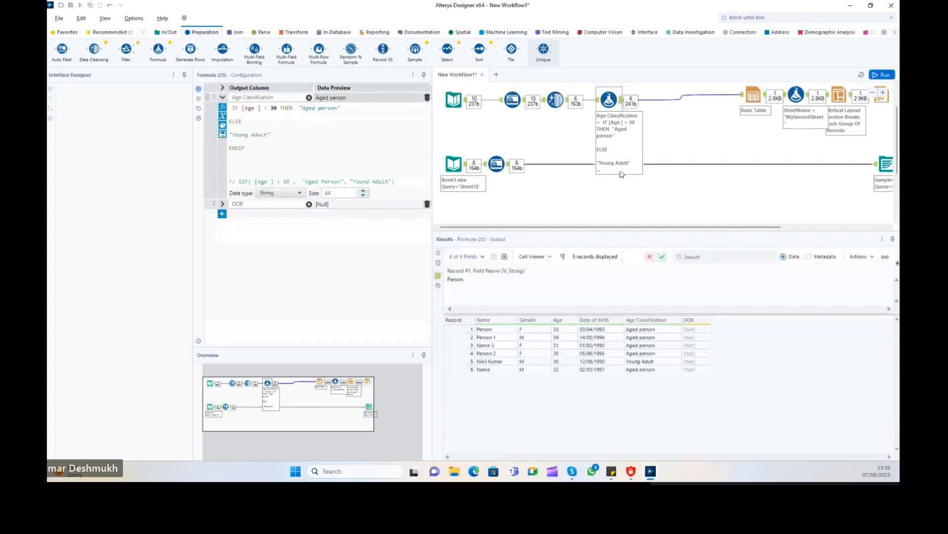
{"action": "left_click", "coordinate": [222, 205]}
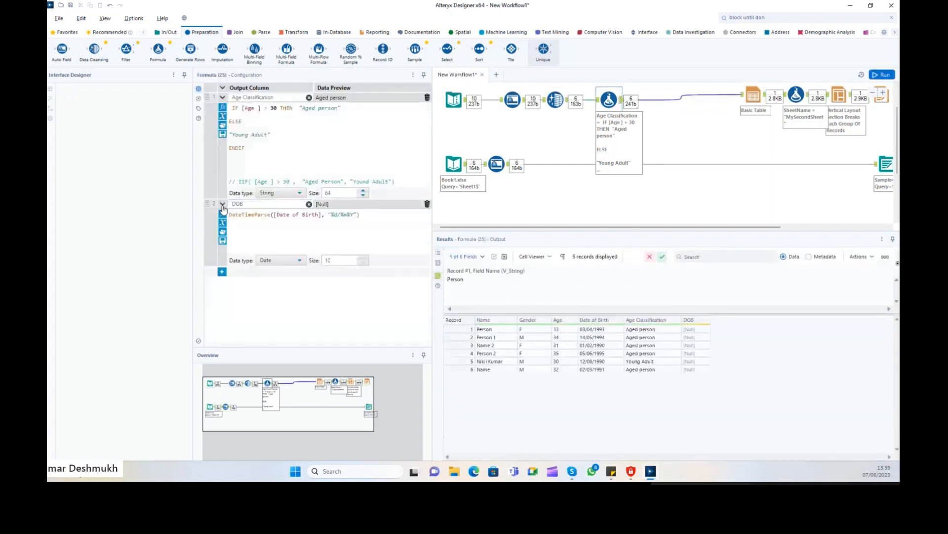
{"action": "double_click", "coordinate": [267, 217]}
{"action": "type", "text": "dATE"}
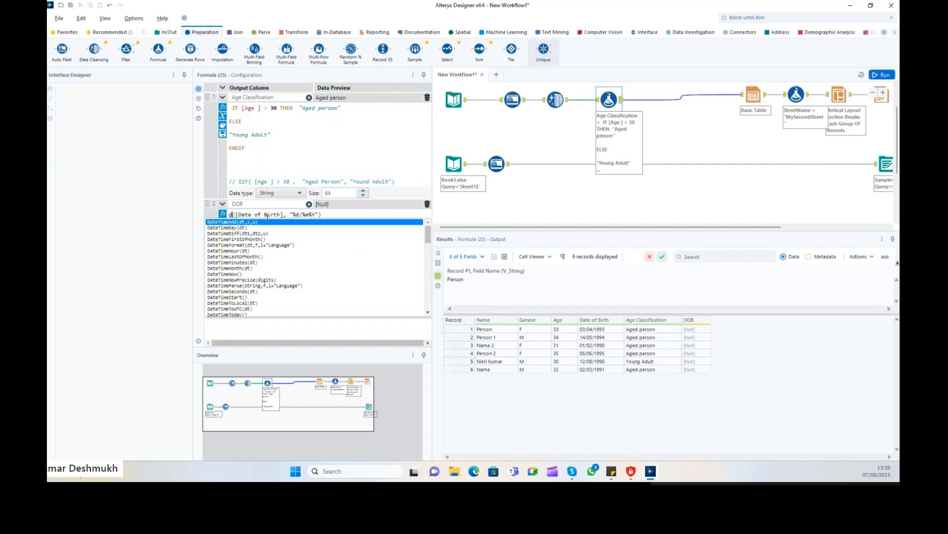
{"action": "type", "text": "TIMEFO"}
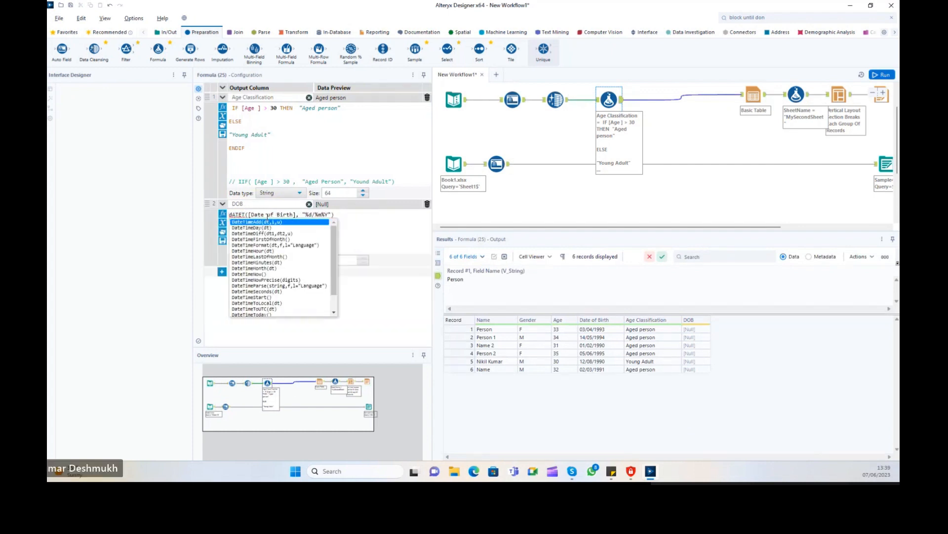
{"action": "key", "text": "Return"}
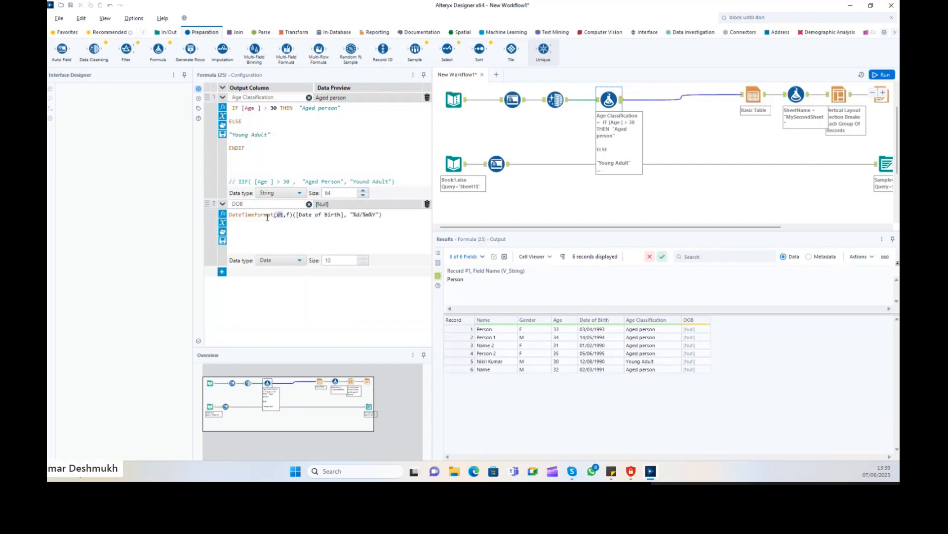
{"action": "key", "text": "Right"}
{"action": "key", "text": "Right"}
{"action": "key", "text": "Right"}
{"action": "key", "text": "Right"}
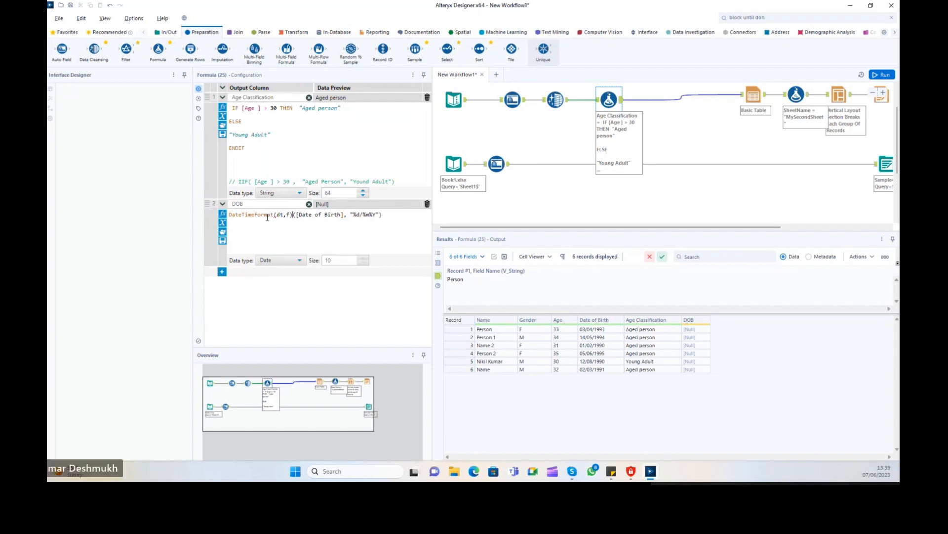
{"action": "key", "text": "BackSpace"}
{"action": "key", "text": "BackSpace"}
{"action": "key", "text": "BackSpace"}
{"action": "key", "text": "BackSpace"}
{"action": "key", "text": "BackSpace"}
{"action": "key", "text": "BackSpace"}
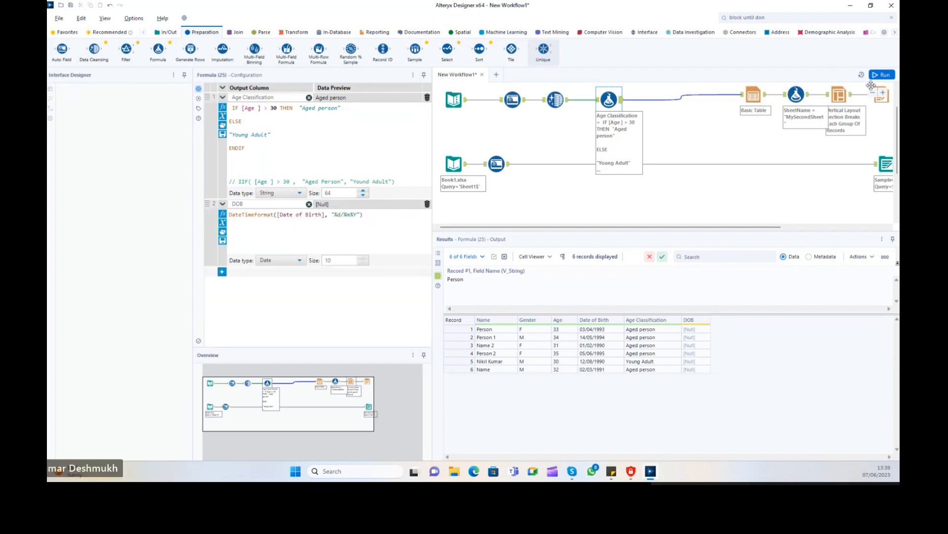
Rerun the workflow and reopen the DOB expression to check the still-Null results.
{"action": "left_click", "coordinate": [882, 75]}
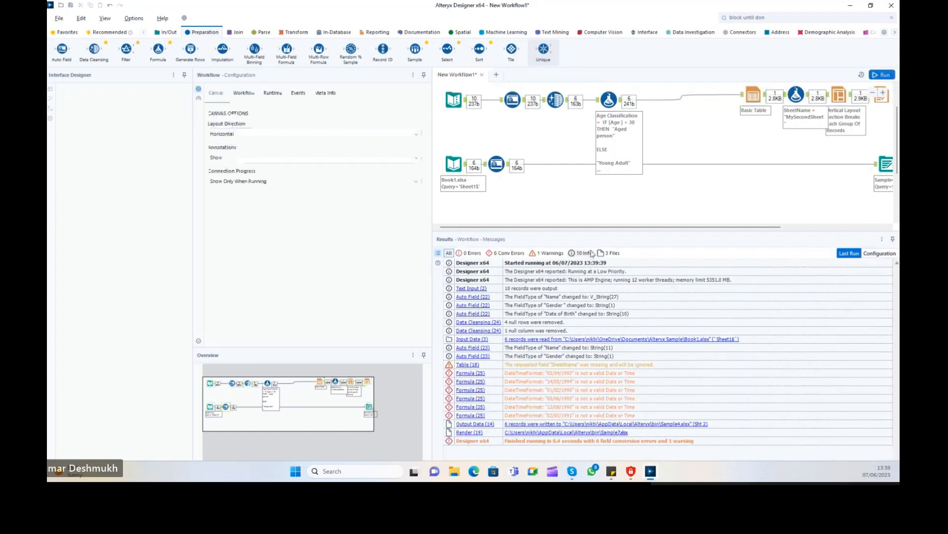
{"action": "left_click", "coordinate": [609, 101]}
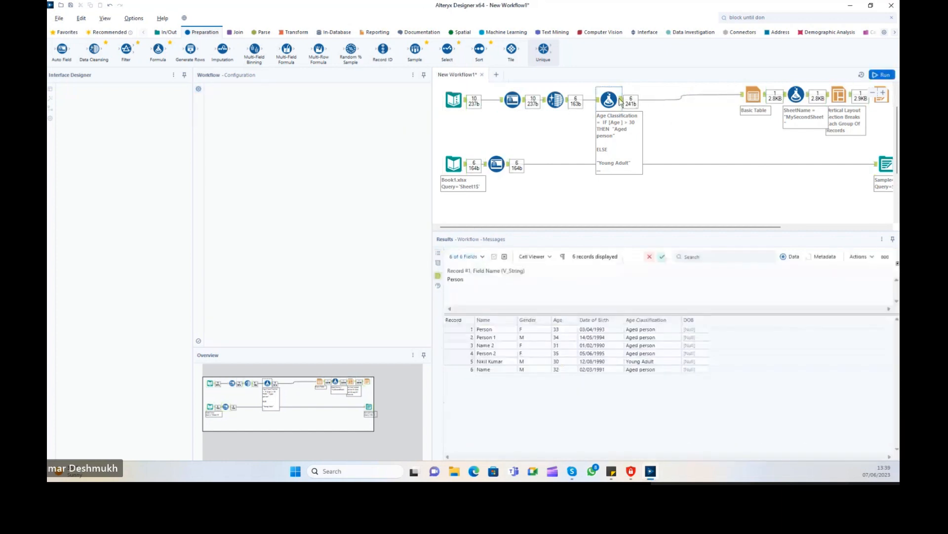
{"action": "left_click", "coordinate": [221, 204]}
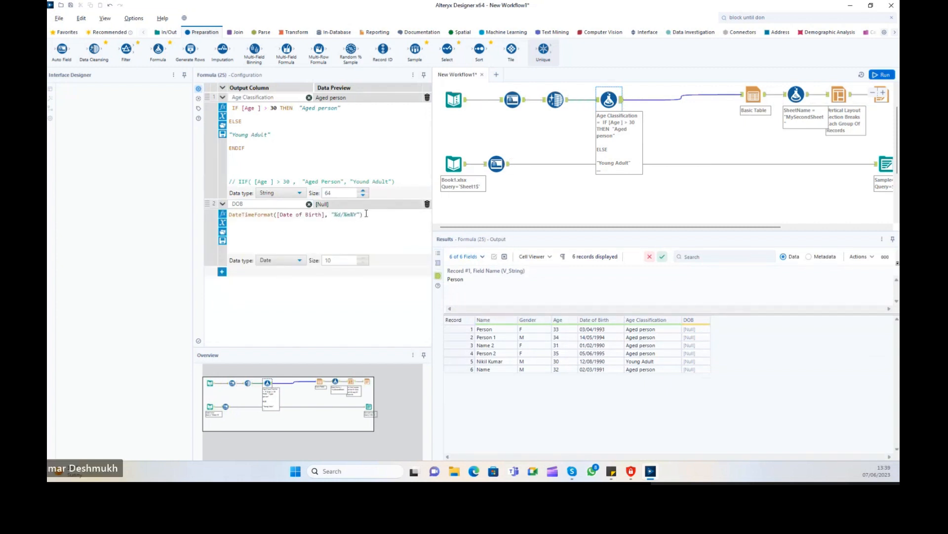
Clear the DOB expression and retype it as DateTimeParse with the [Date of Birth] field.
{"action": "left_click_drag", "start_coordinate": [366, 213], "coordinate": [276, 207]}
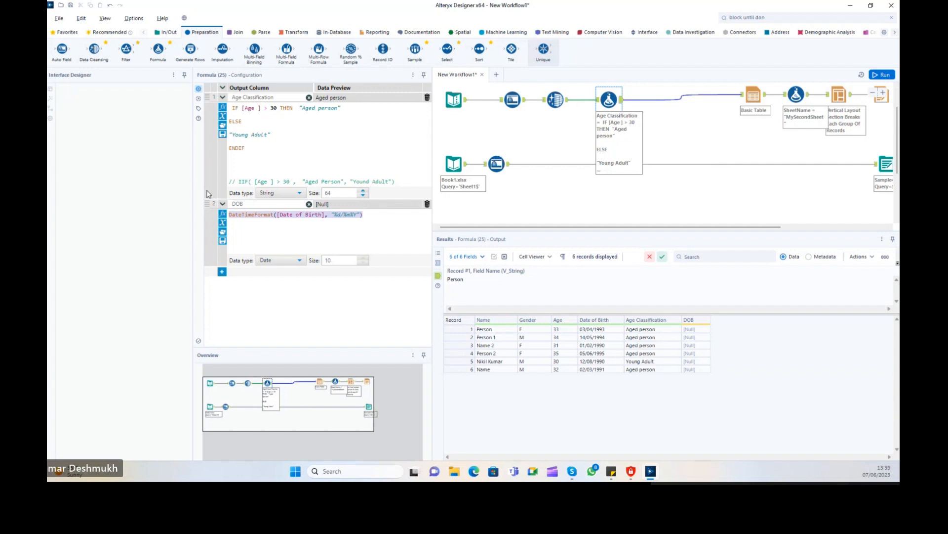
{"action": "type", "text": "d"}
{"action": "key", "text": "BackSpace"}
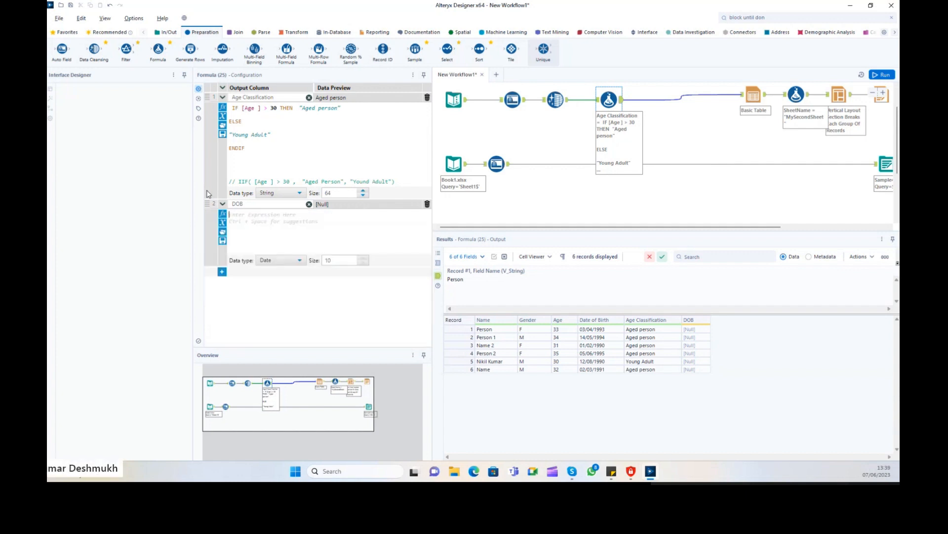
{"action": "type", "text": "Date"}
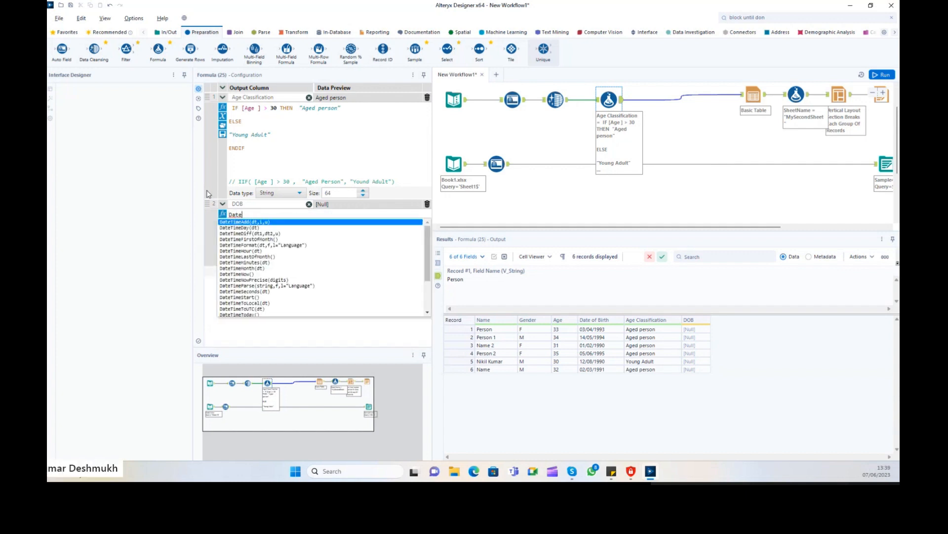
{"action": "type", "text": "TimeP"}
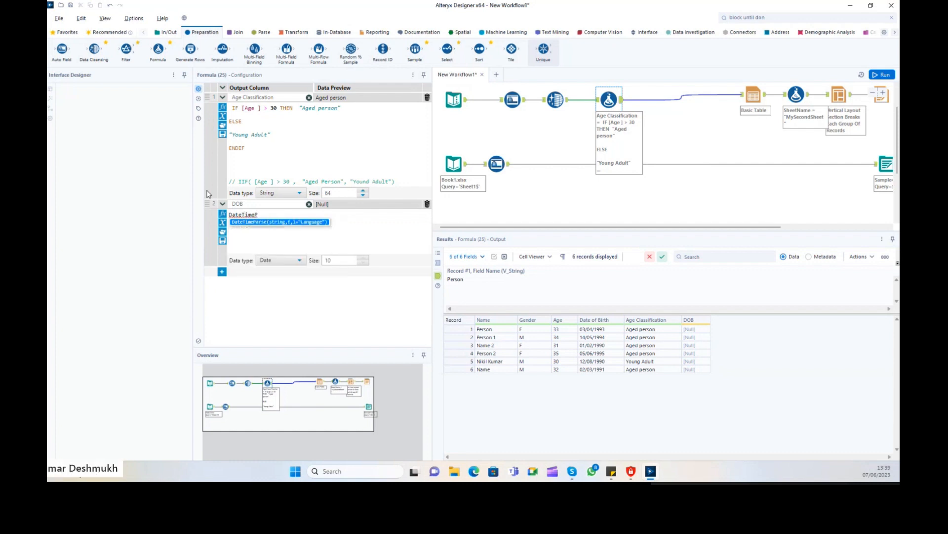
{"action": "key", "text": "Return"}
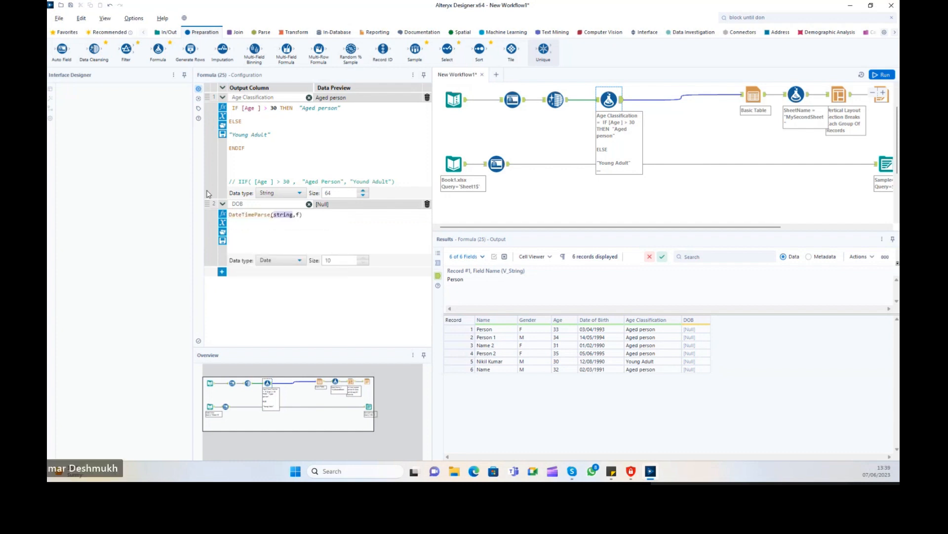
{"action": "key", "text": "BackSpace"}
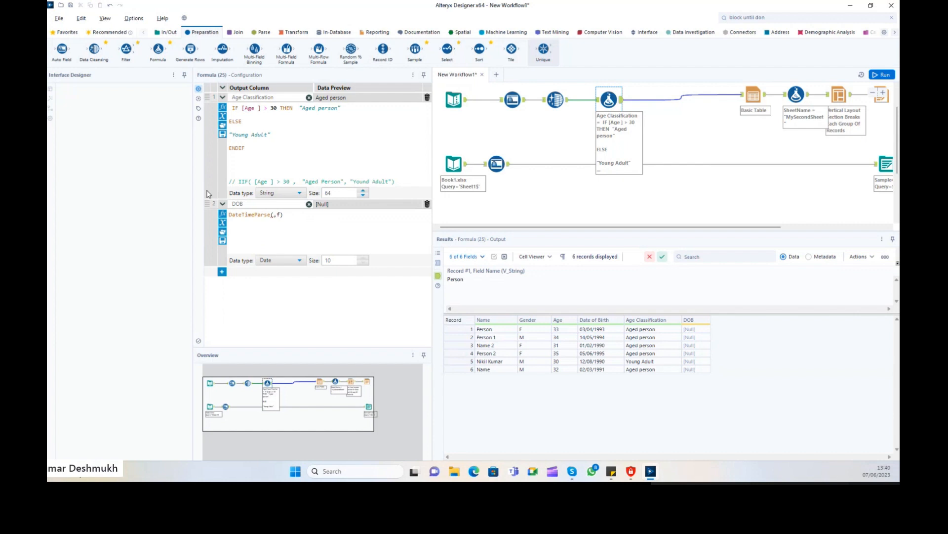
{"action": "type", "text": "[Date of Birth]"}
{"action": "key", "text": "Return"}
Begin the day-first format string, checking how record 1's Date of Birth is written.
{"action": "key", "text": "BackSpace"}
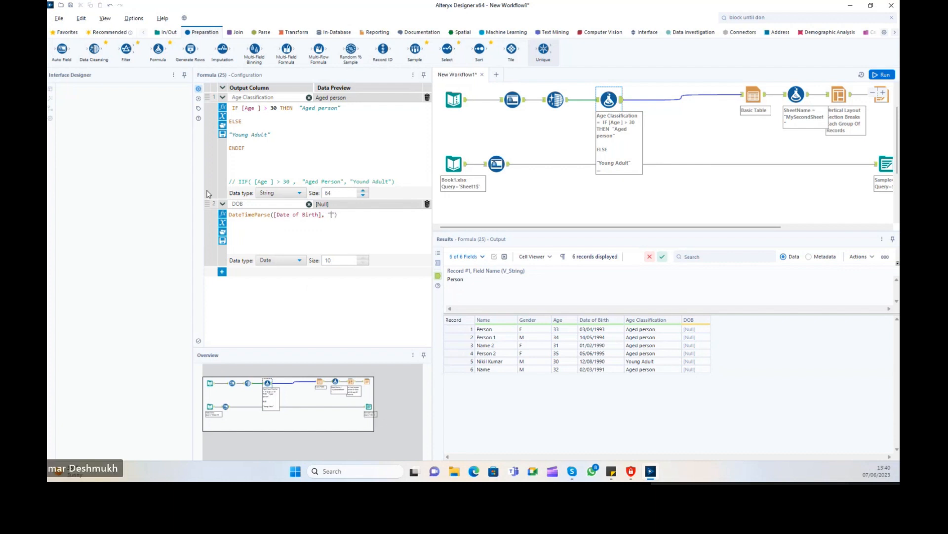
{"action": "type", "text": "d"}
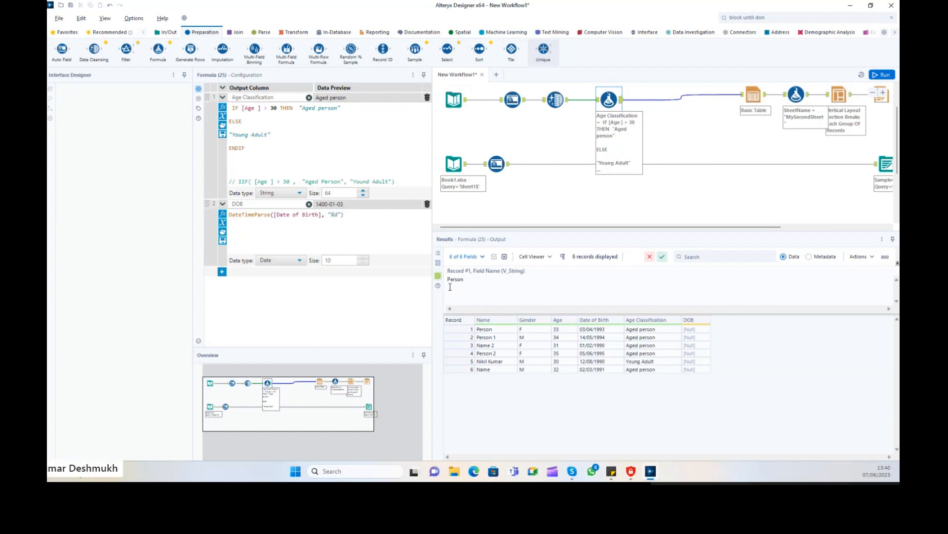
{"action": "left_click", "coordinate": [586, 330]}
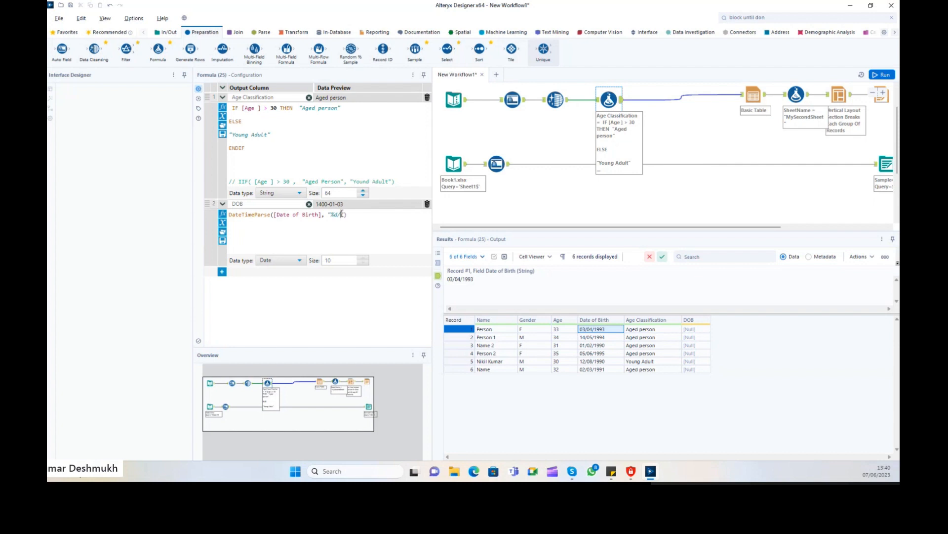
{"action": "type", "text": "%b"}
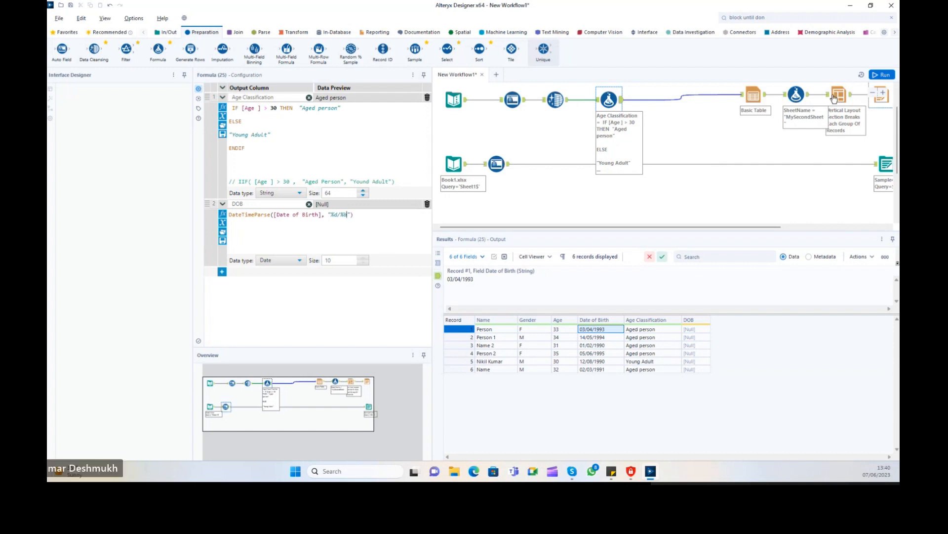
Run the workflow and edit the DOB formula's date format string, adding 'm/%y'.
{"action": "left_click", "coordinate": [881, 73]}
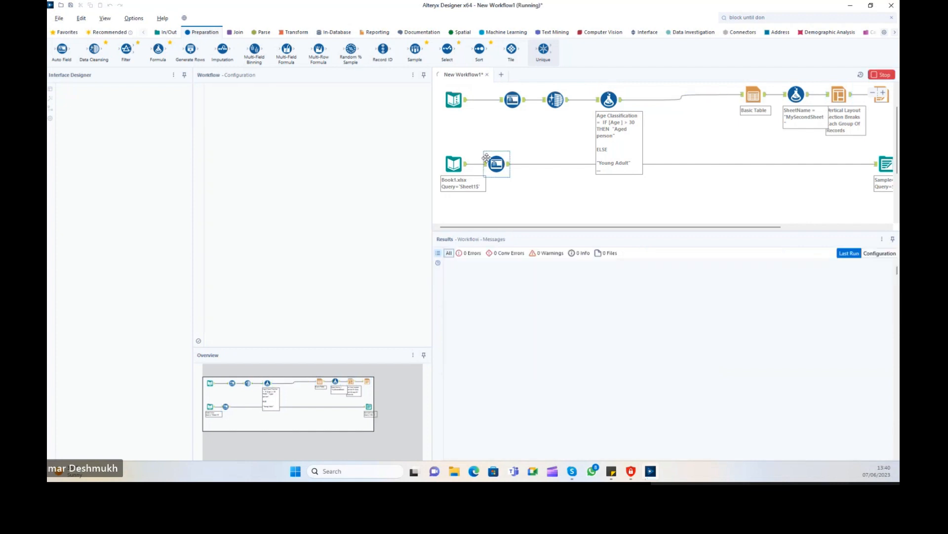
{"action": "left_click", "coordinate": [608, 99]}
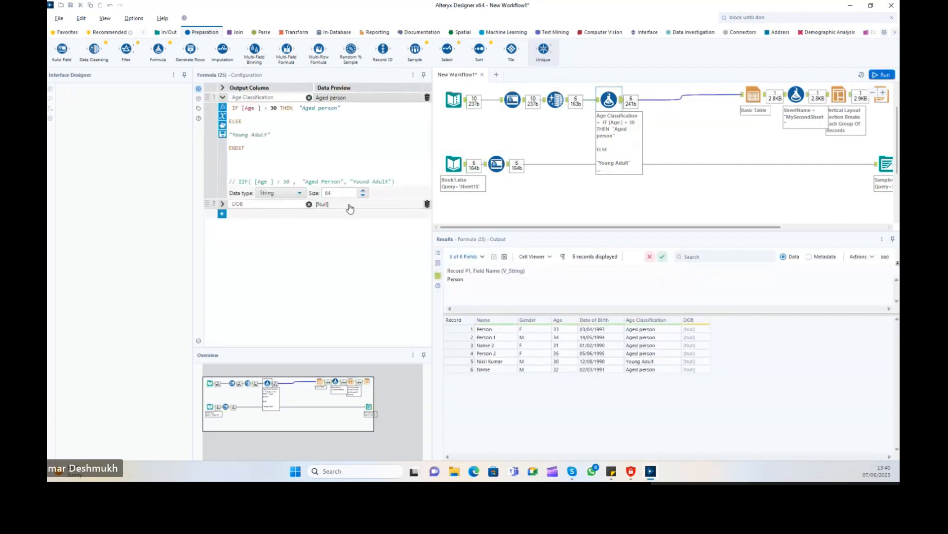
{"action": "left_click", "coordinate": [223, 204]}
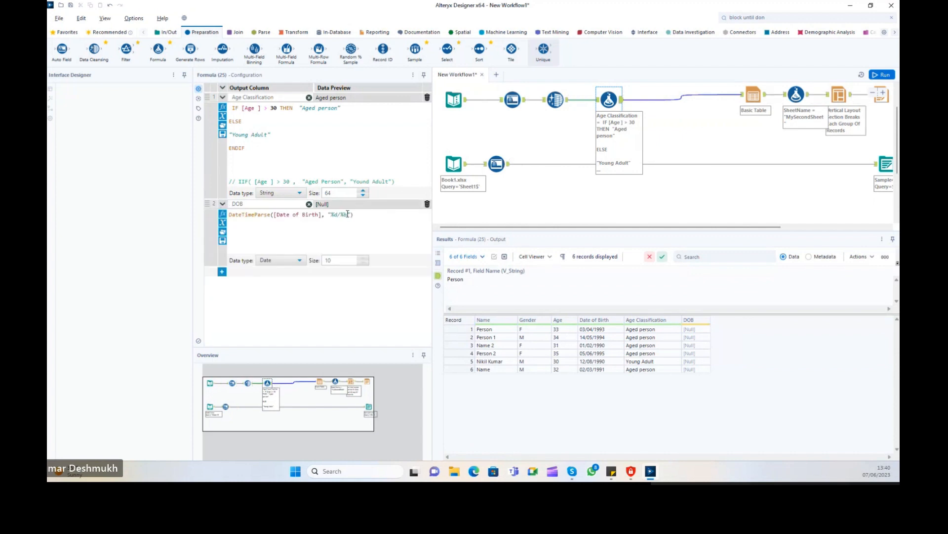
{"action": "left_click", "coordinate": [347, 214]}
{"action": "type", "text": "m/%y"}
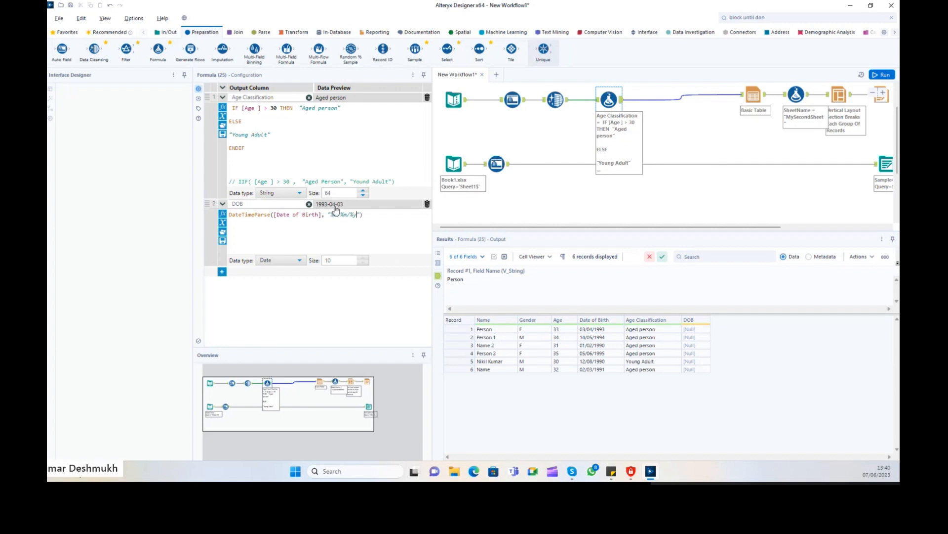
Rerun and compare record values between the Formula and Auto Field outputs.
{"action": "left_click", "coordinate": [885, 76]}
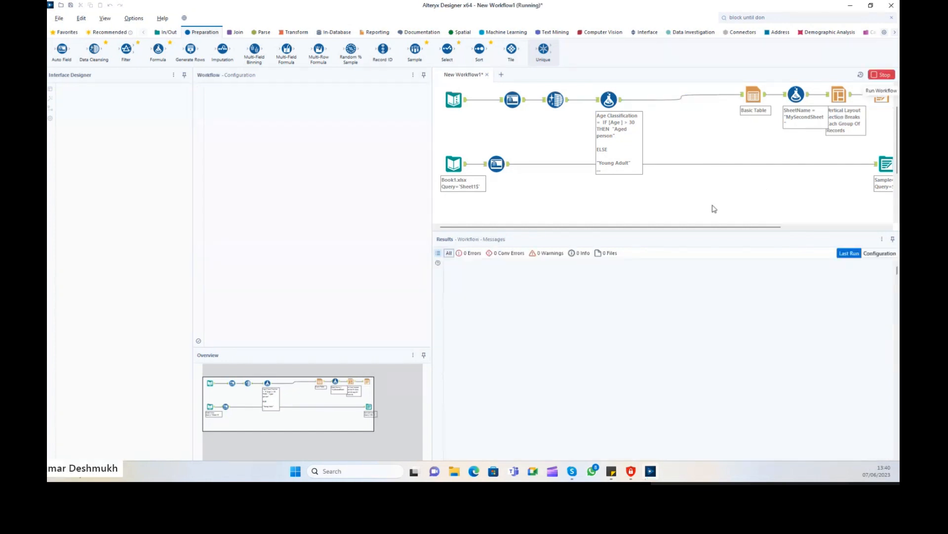
{"action": "left_click", "coordinate": [609, 100]}
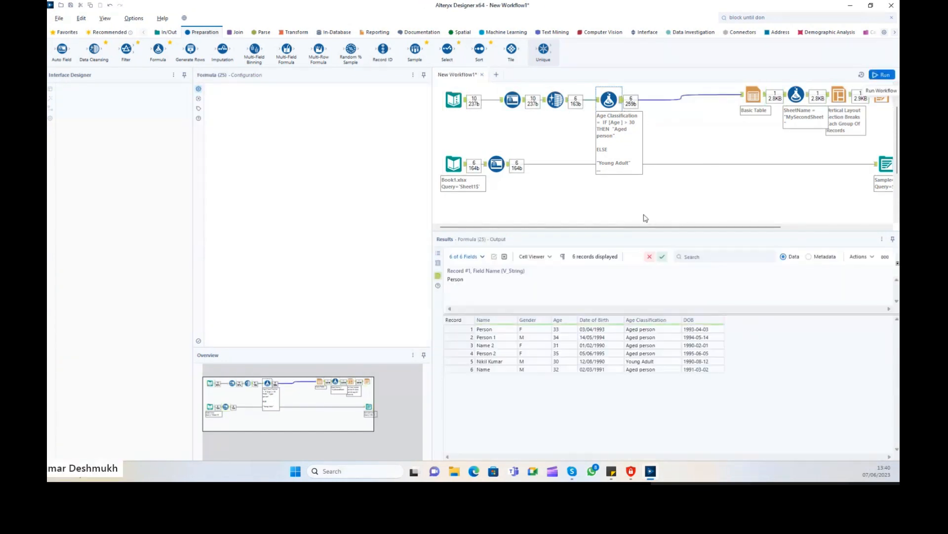
{"action": "left_click", "coordinate": [589, 330]}
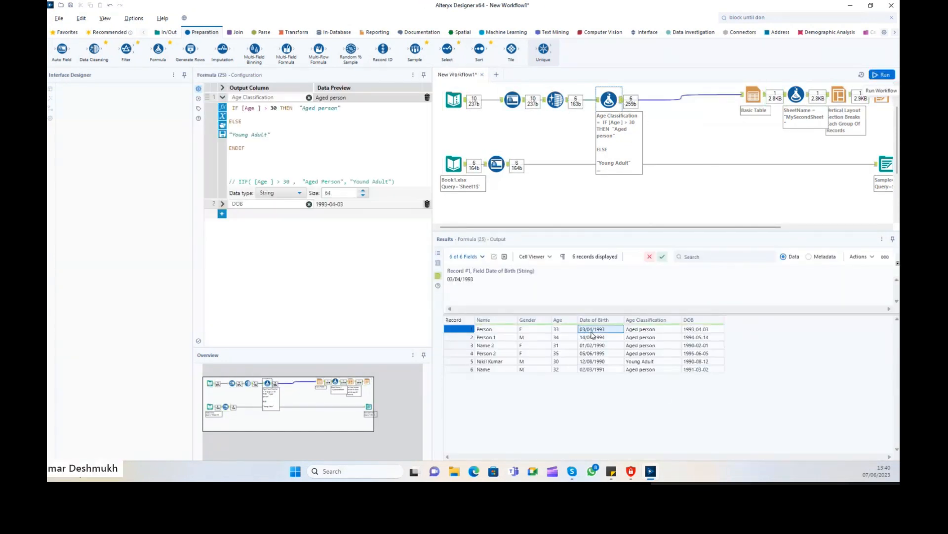
{"action": "left_click", "coordinate": [699, 329]}
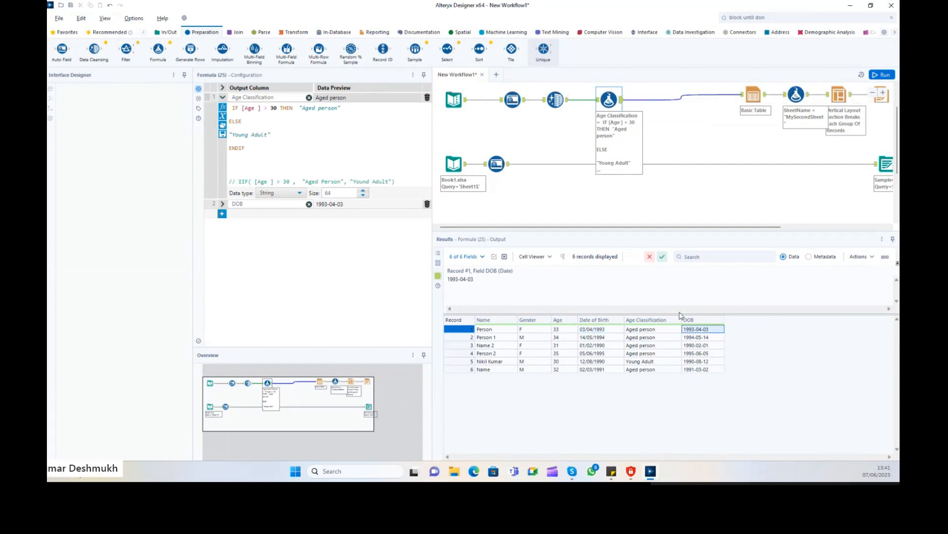
{"action": "left_click", "coordinate": [509, 166]}
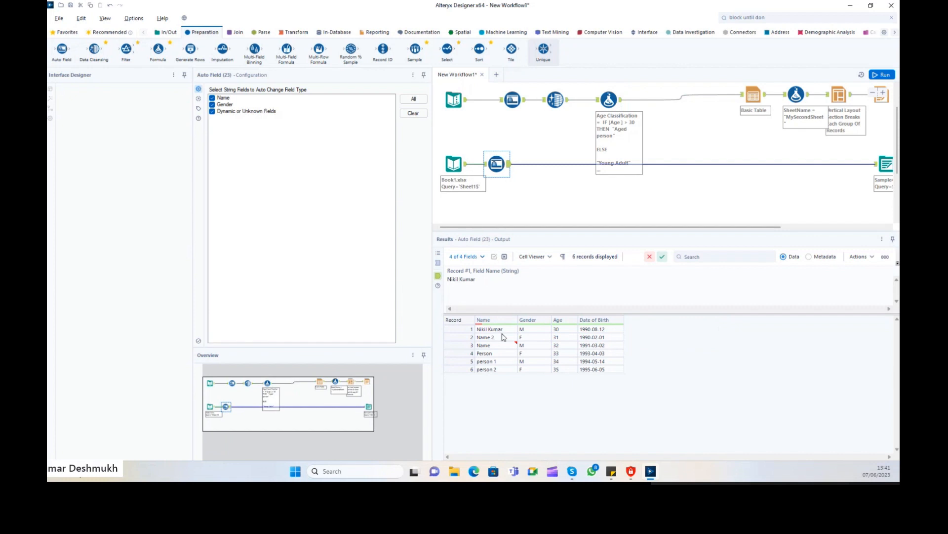
{"action": "left_click", "coordinate": [492, 353]}
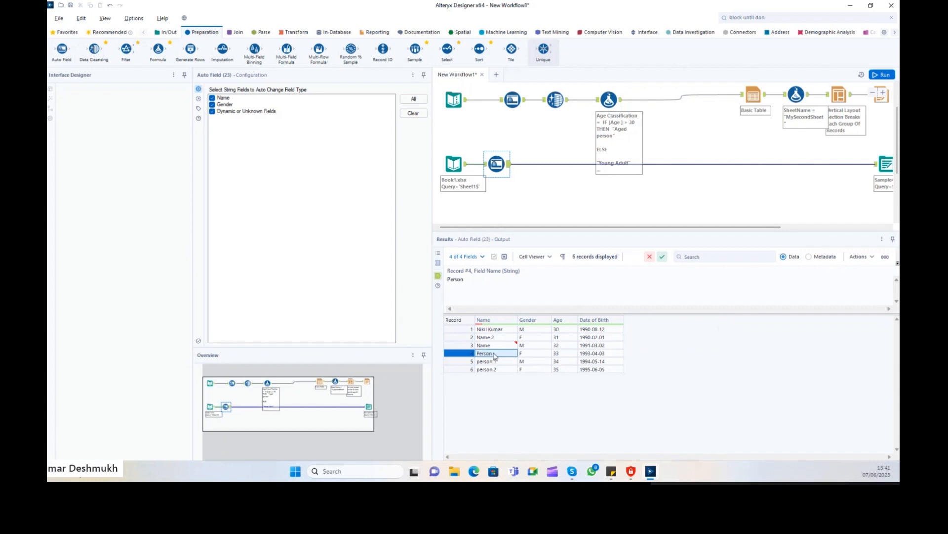
{"action": "left_click", "coordinate": [610, 101]}
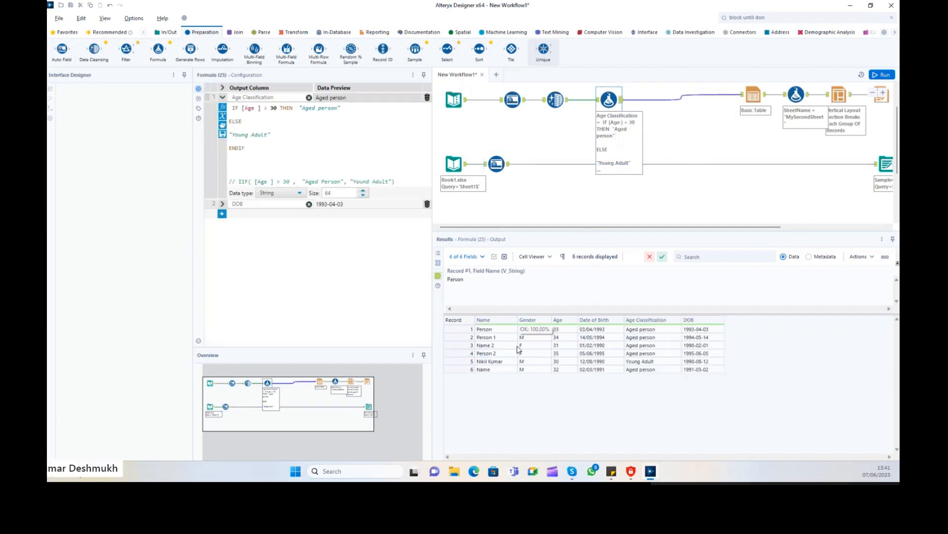
{"action": "left_click", "coordinate": [699, 329]}
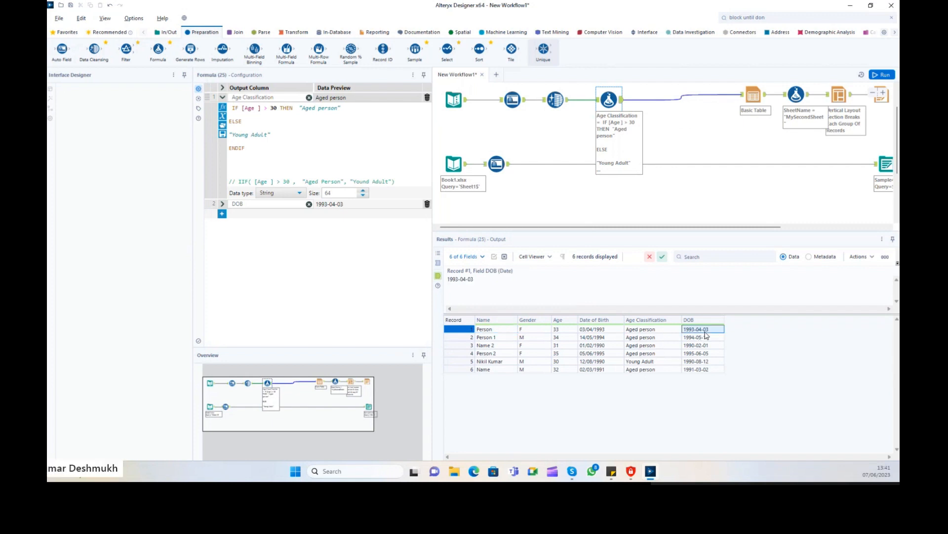
{"action": "left_click", "coordinate": [496, 164]}
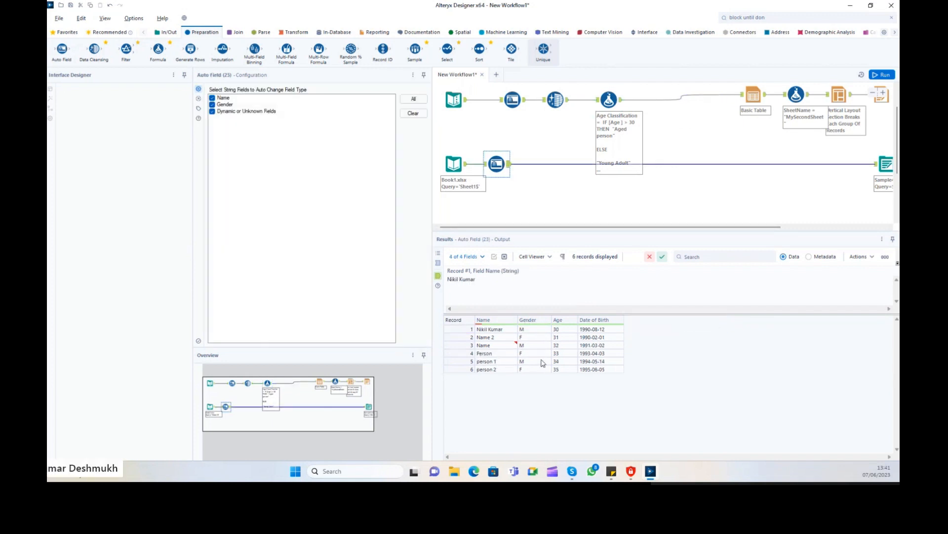
{"action": "left_click", "coordinate": [603, 353]}
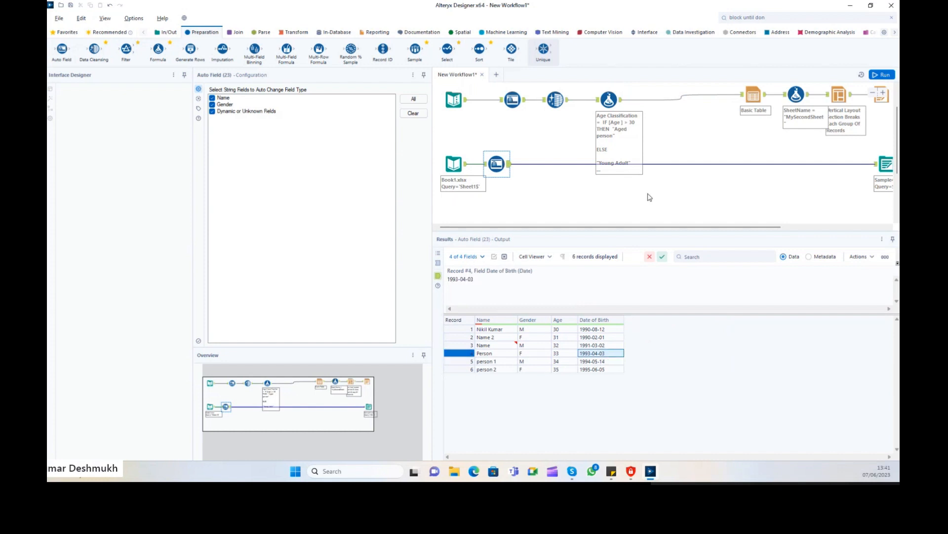
Select the Date of Birth, DOB and Age values in the Formula output to compare them.
{"action": "left_click", "coordinate": [610, 98]}
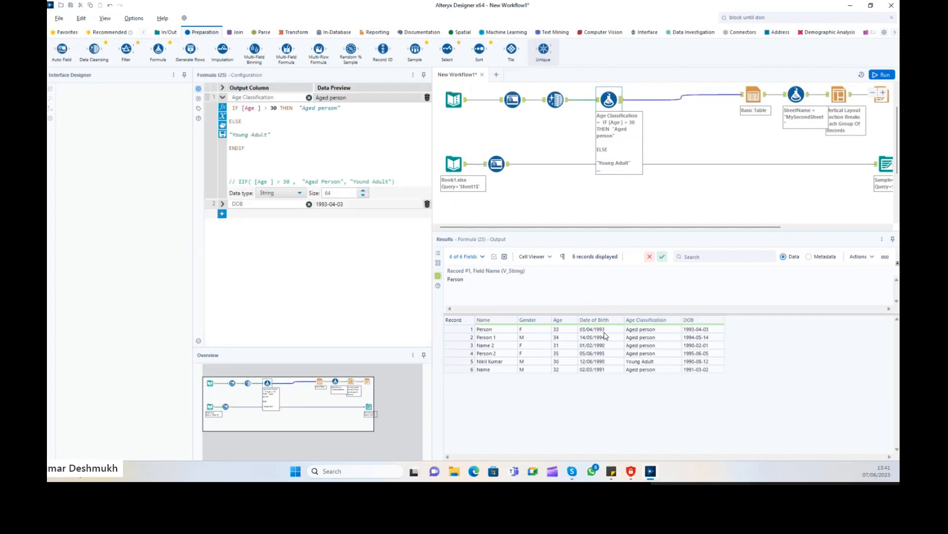
{"action": "left_click_drag", "start_coordinate": [602, 334], "coordinate": [606, 370]}
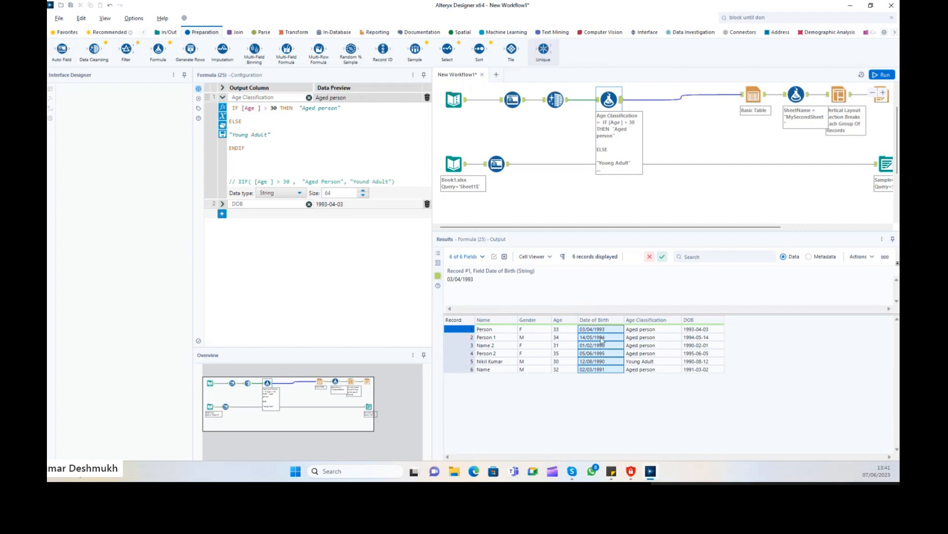
{"action": "left_click_drag", "start_coordinate": [601, 330], "coordinate": [598, 372]}
{"action": "left_click_drag", "start_coordinate": [703, 330], "coordinate": [703, 364]}
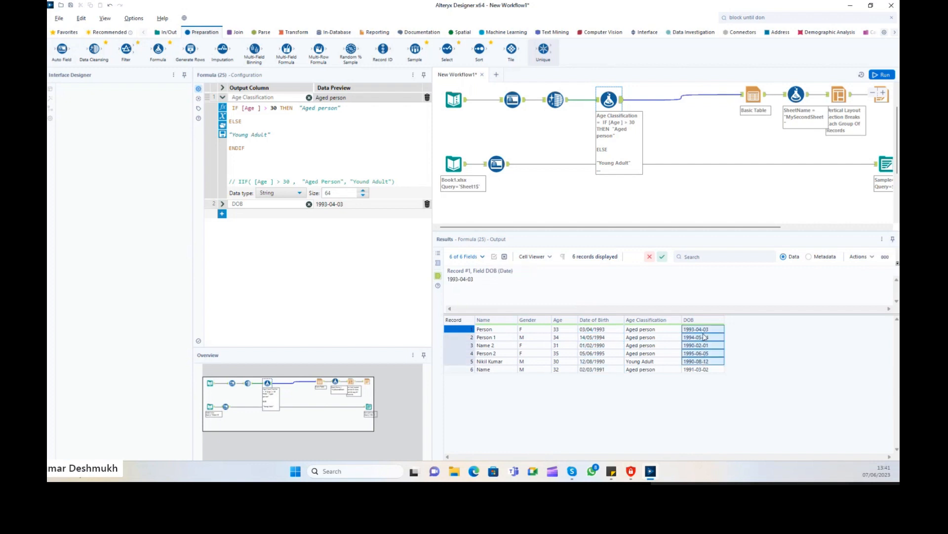
{"action": "left_click", "coordinate": [704, 336]}
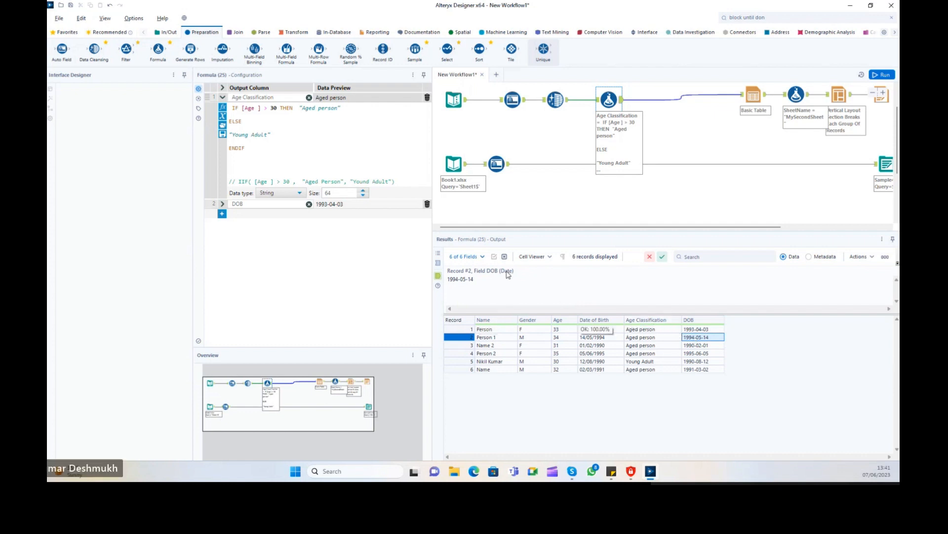
{"action": "left_click", "coordinate": [642, 337]}
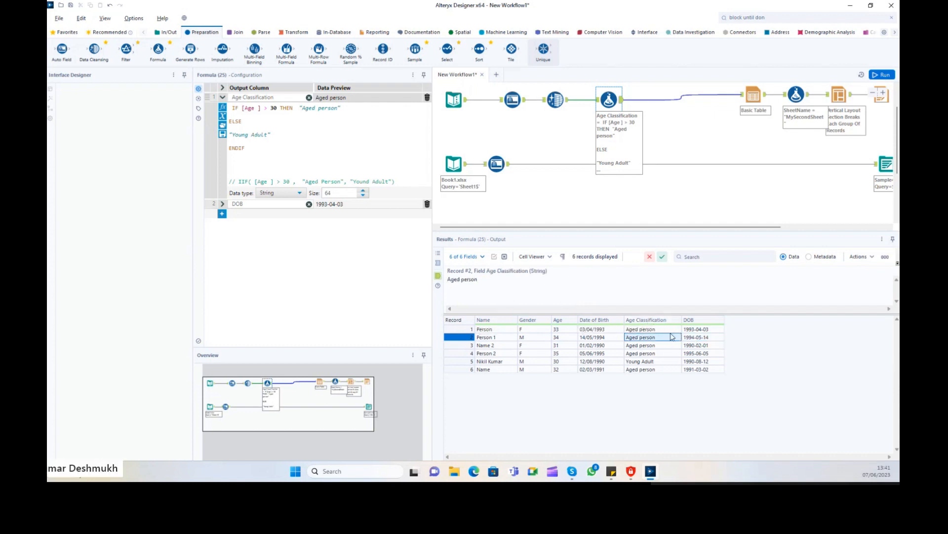
{"action": "left_click", "coordinate": [600, 353]}
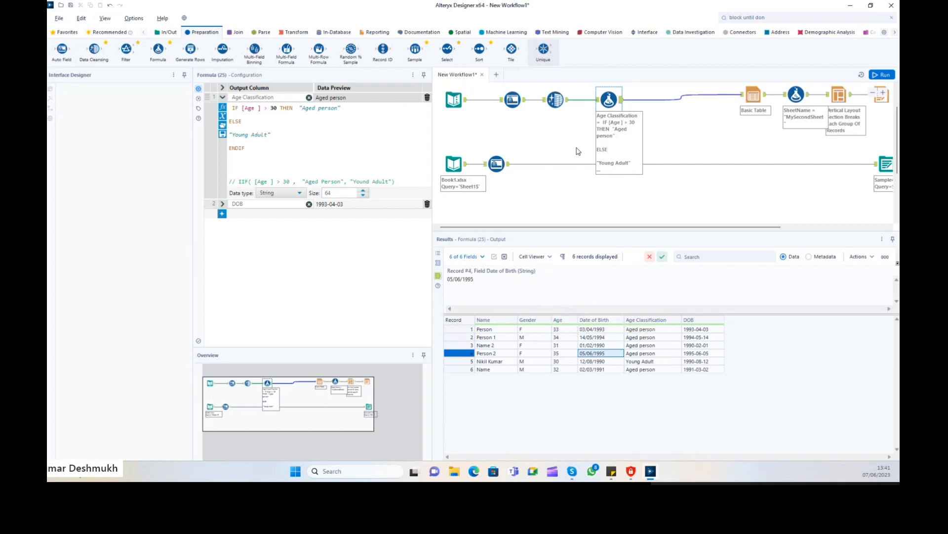
{"action": "left_click_drag", "start_coordinate": [607, 99], "coordinate": [590, 99]}
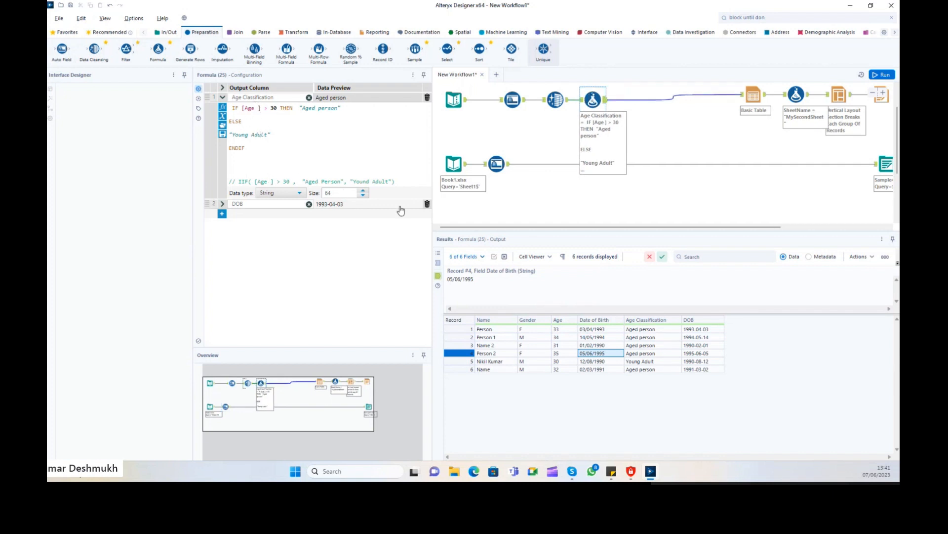
{"action": "left_click_drag", "start_coordinate": [564, 330], "coordinate": [567, 363]}
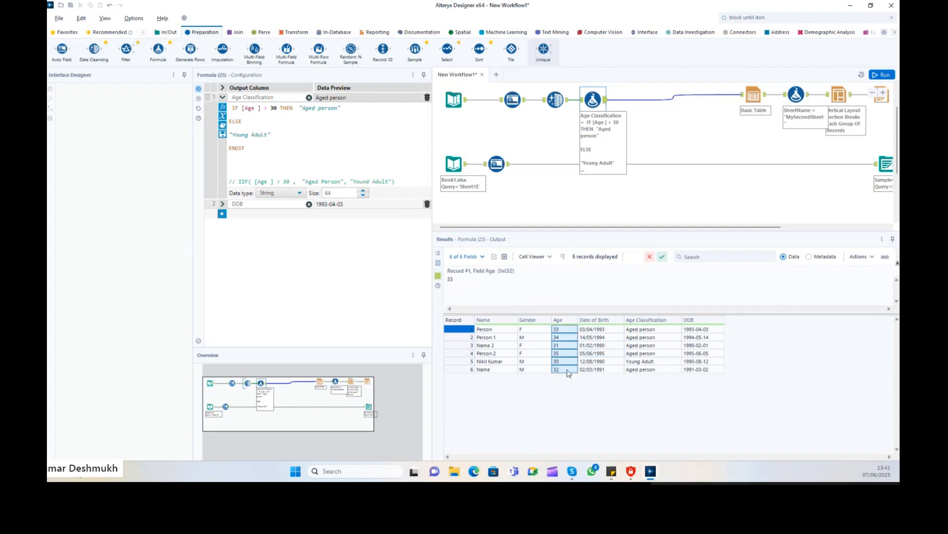
Add an Age calculation row to the Formula and paste the IIF expression into it.
{"action": "left_click", "coordinate": [222, 213]}
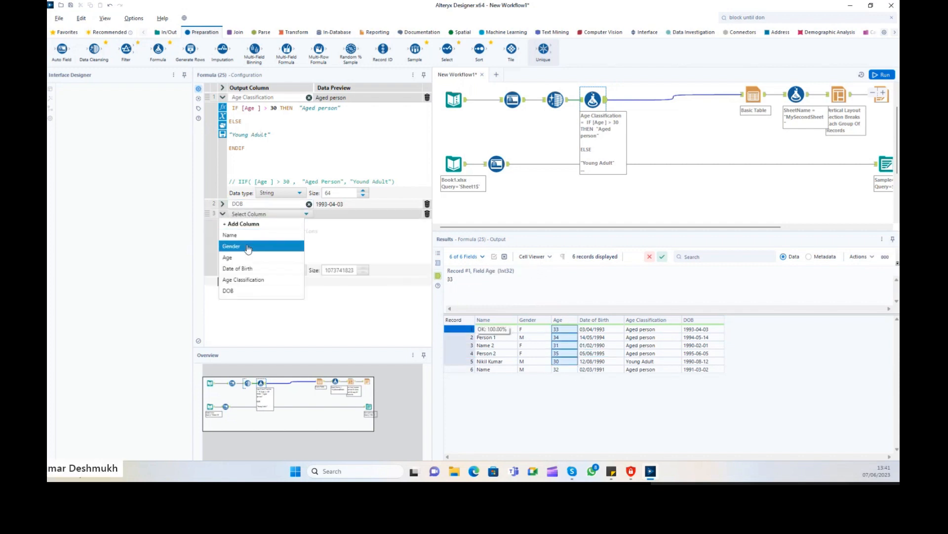
{"action": "left_click_drag", "start_coordinate": [564, 330], "coordinate": [563, 370]}
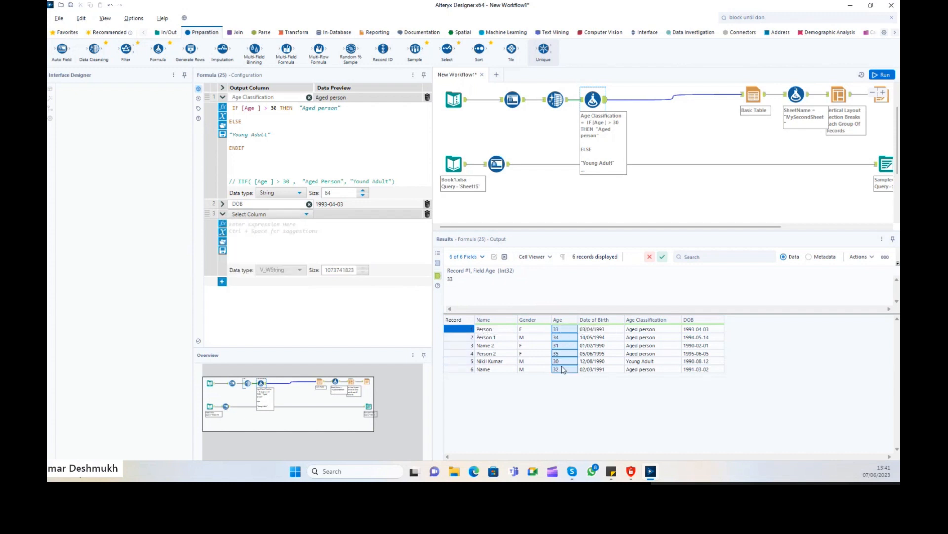
{"action": "left_click", "coordinate": [293, 215]}
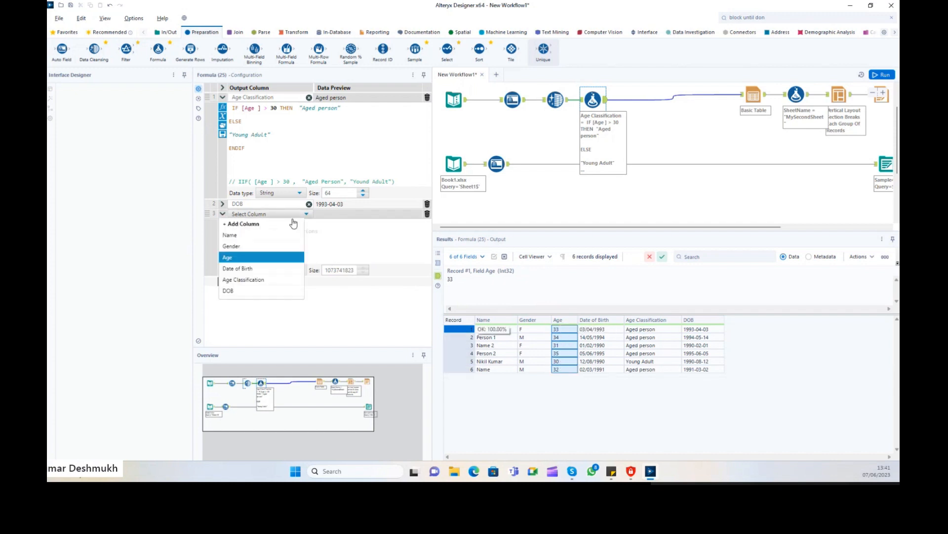
{"action": "left_click", "coordinate": [237, 258]}
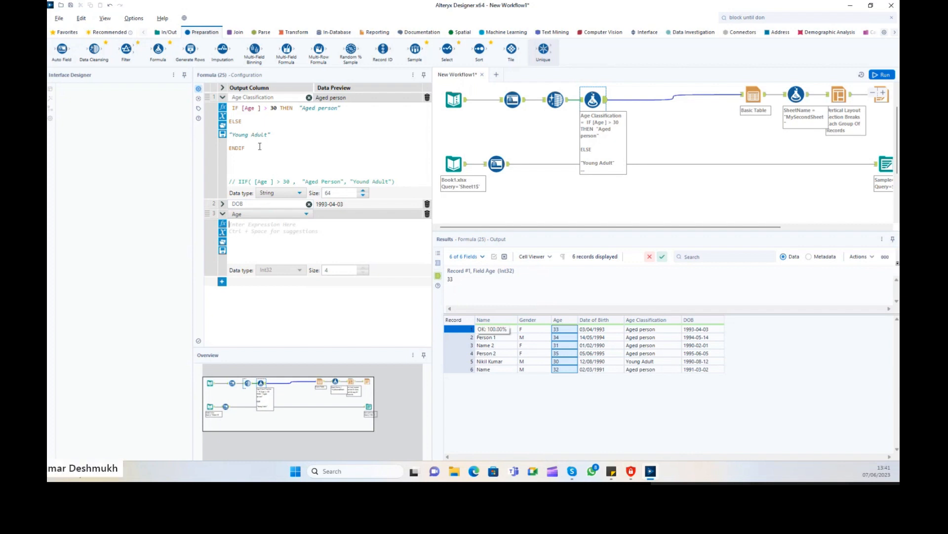
{"action": "left_click_drag", "start_coordinate": [239, 182], "coordinate": [396, 182]}
{"action": "key", "text": "ctrl+c"}
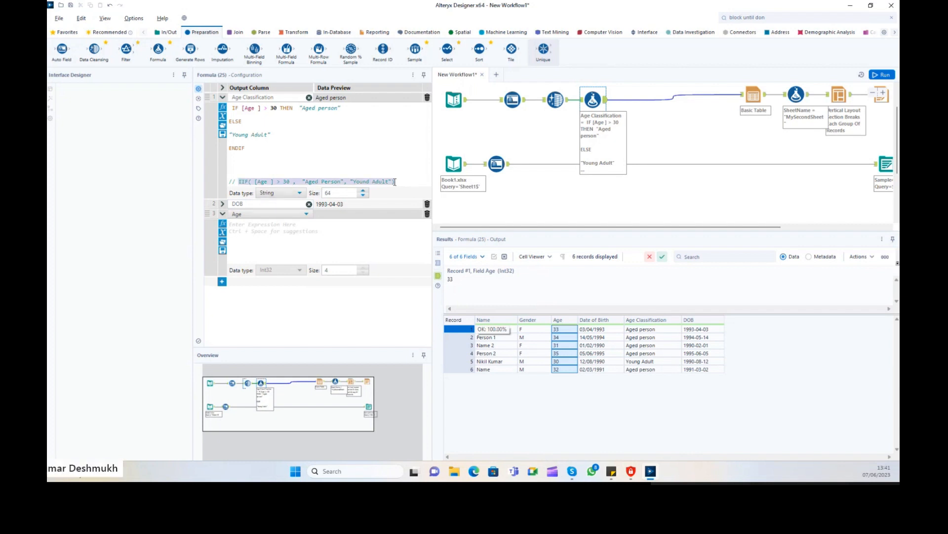
{"action": "left_click", "coordinate": [277, 246]}
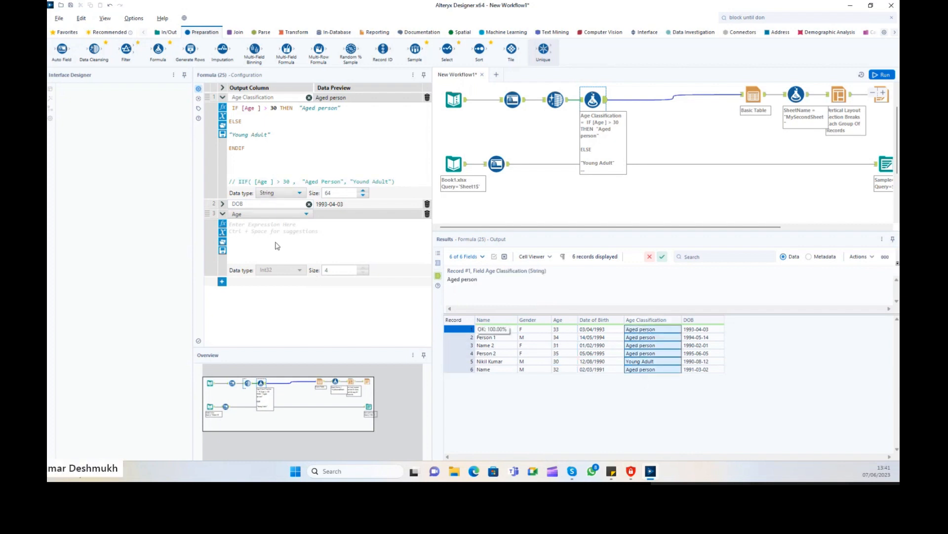
{"action": "key", "text": "ctrl+v"}
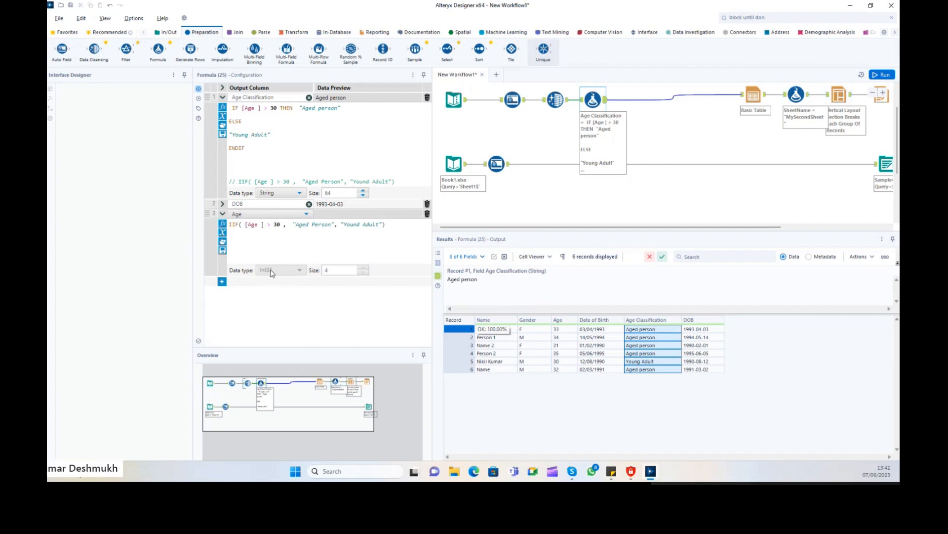
{"action": "left_click_drag", "start_coordinate": [389, 229], "coordinate": [196, 230]}
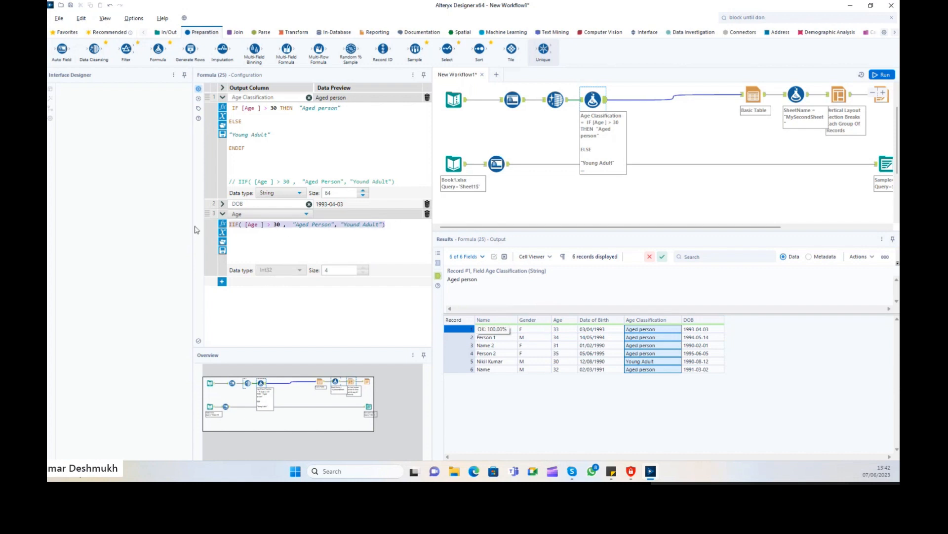
Delete the new Age row and rerun the workflow to view the Formula output.
{"action": "left_click", "coordinate": [428, 213]}
{"action": "left_click", "coordinate": [883, 74]}
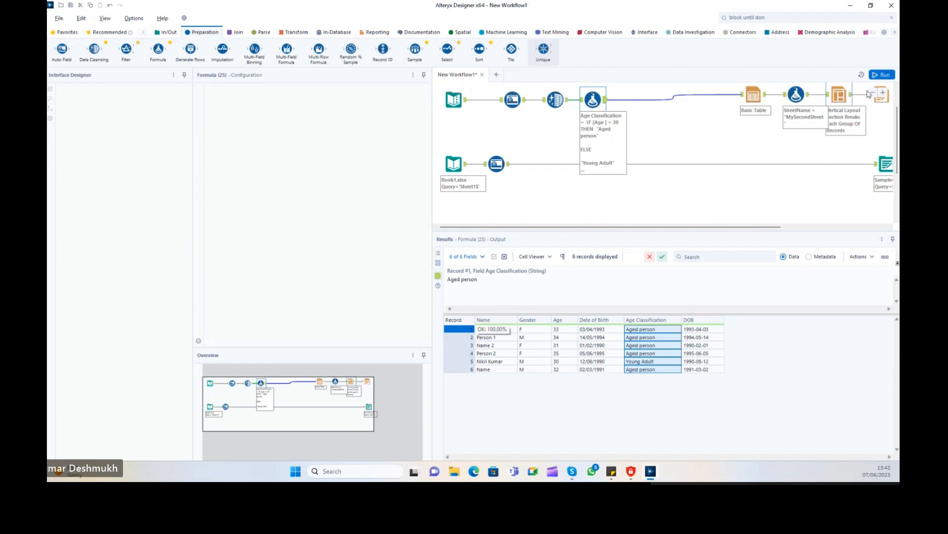
{"action": "left_click", "coordinate": [608, 101]}
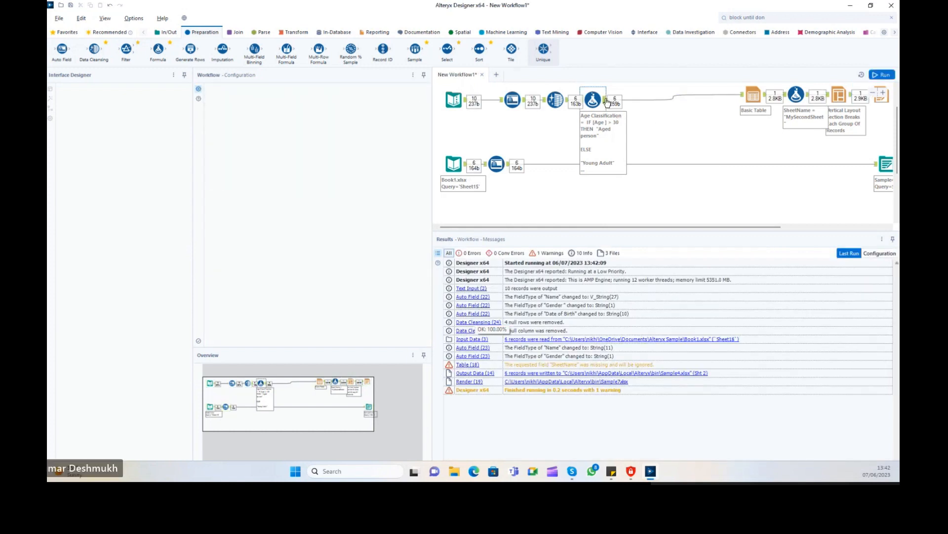
Select the Date of Birth and DOB values across the records to compare text and parsed dates.
{"action": "left_click_drag", "start_coordinate": [701, 337], "coordinate": [690, 369]}
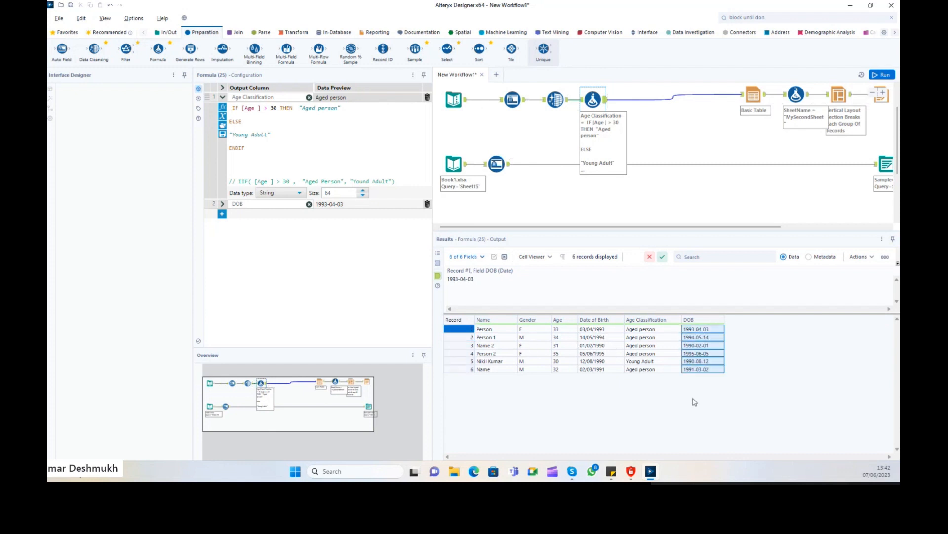
{"action": "left_click_drag", "start_coordinate": [598, 330], "coordinate": [626, 367]}
{"action": "left_click_drag", "start_coordinate": [698, 329], "coordinate": [700, 376]}
{"action": "left_click", "coordinate": [701, 330]}
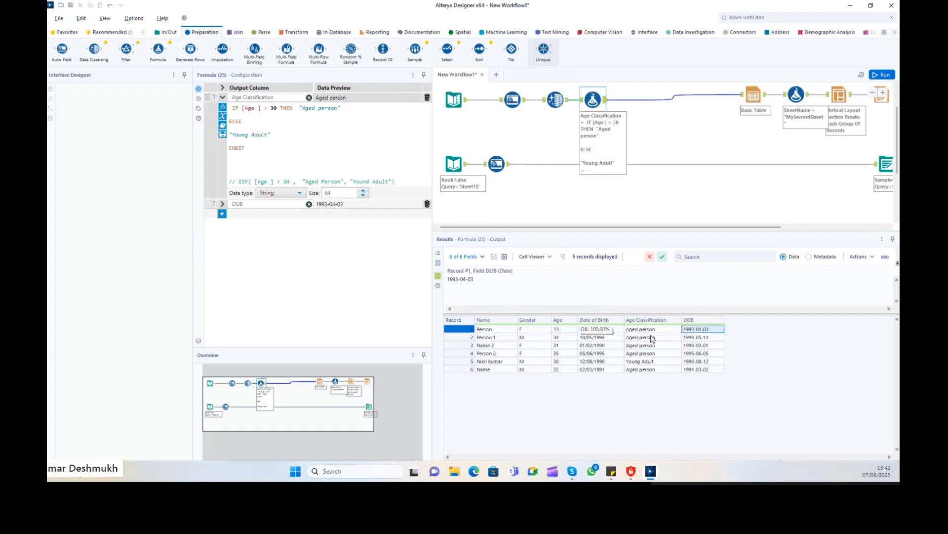
{"action": "left_click", "coordinate": [597, 330]}
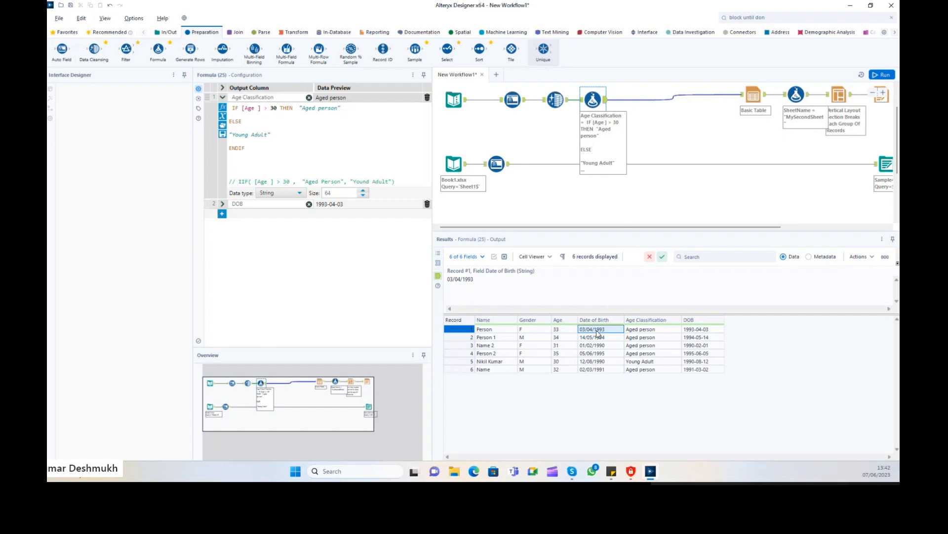
{"action": "left_click_drag", "start_coordinate": [597, 332], "coordinate": [596, 386]}
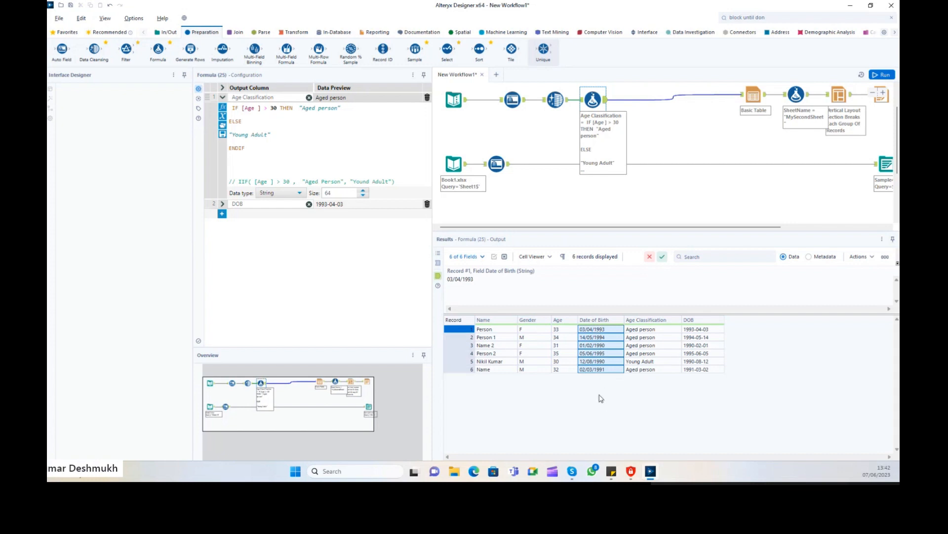
{"action": "left_click_drag", "start_coordinate": [594, 332], "coordinate": [595, 394]}
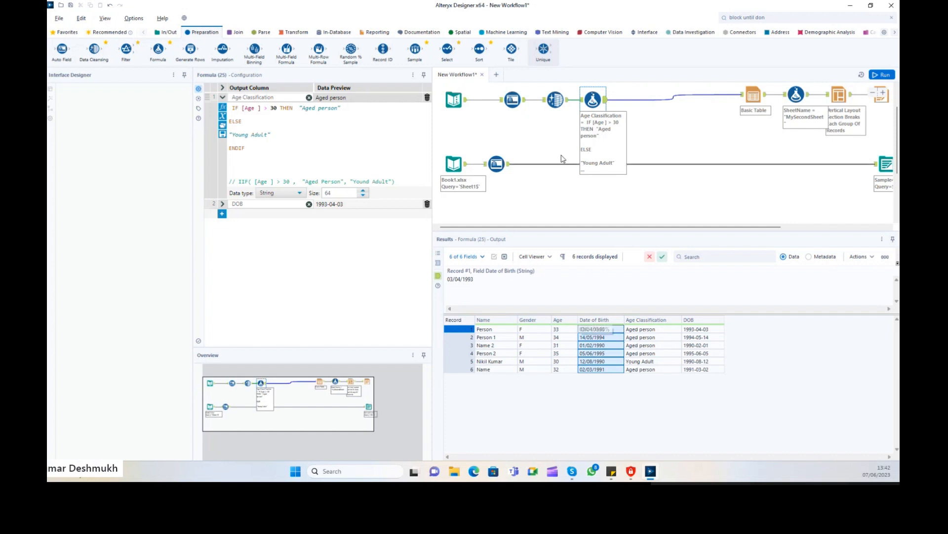
{"action": "mouse_move", "coordinate": [447, 50]}
{"action": "left_mouse_down"}
{"action": "mouse_move", "coordinate": [607, 61]}
{"action": "mouse_move", "coordinate": [500, 67]}
{"action": "mouse_move", "coordinate": [446, 52]}
{"action": "left_mouse_up"}
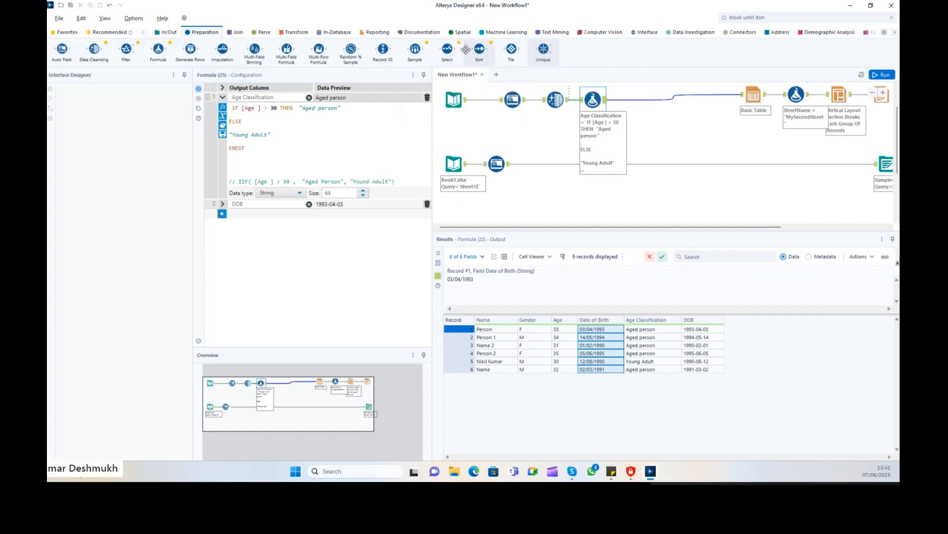
Drop a Select tool onto the connection after the Age Classification Formula, replacing a first misplaced attempt.
{"action": "left_click_drag", "start_coordinate": [448, 49], "coordinate": [633, 100]}
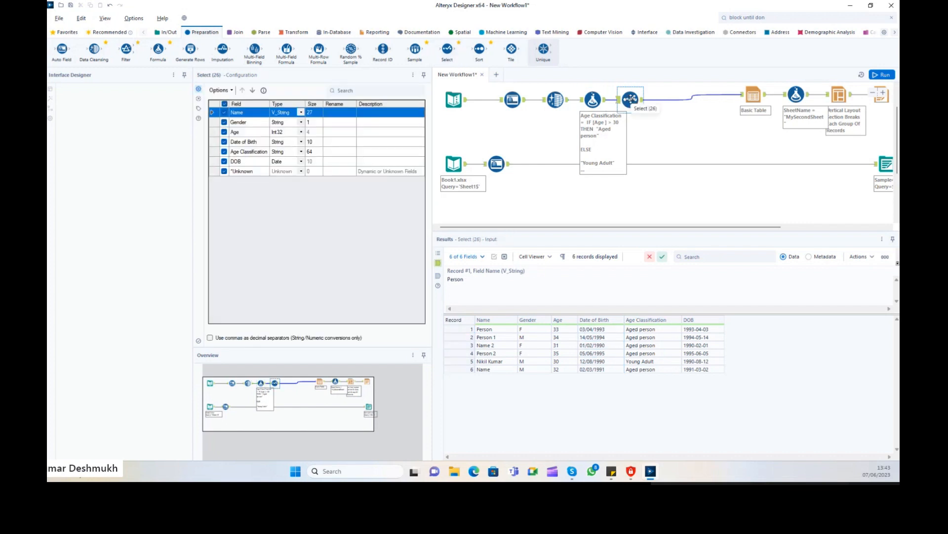
{"action": "key", "text": "Delete"}
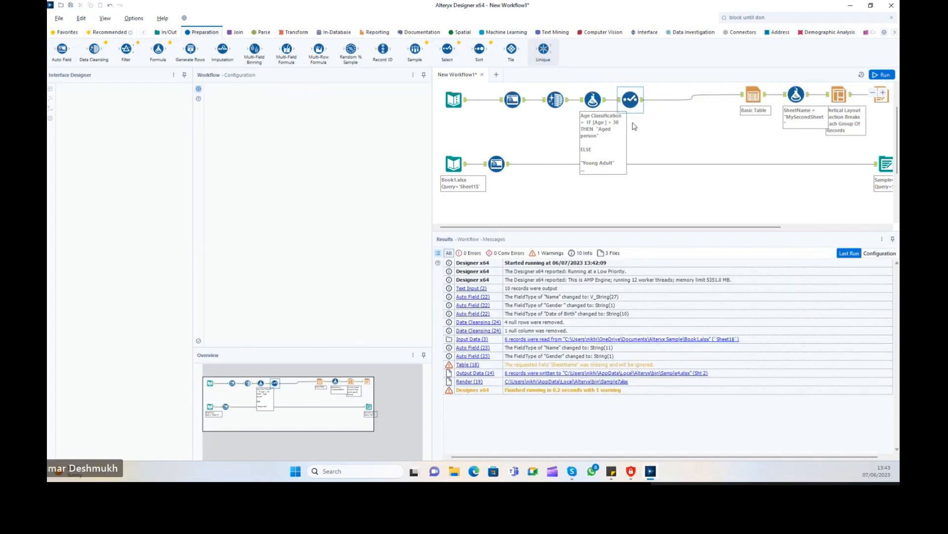
{"action": "left_click", "coordinate": [593, 99]}
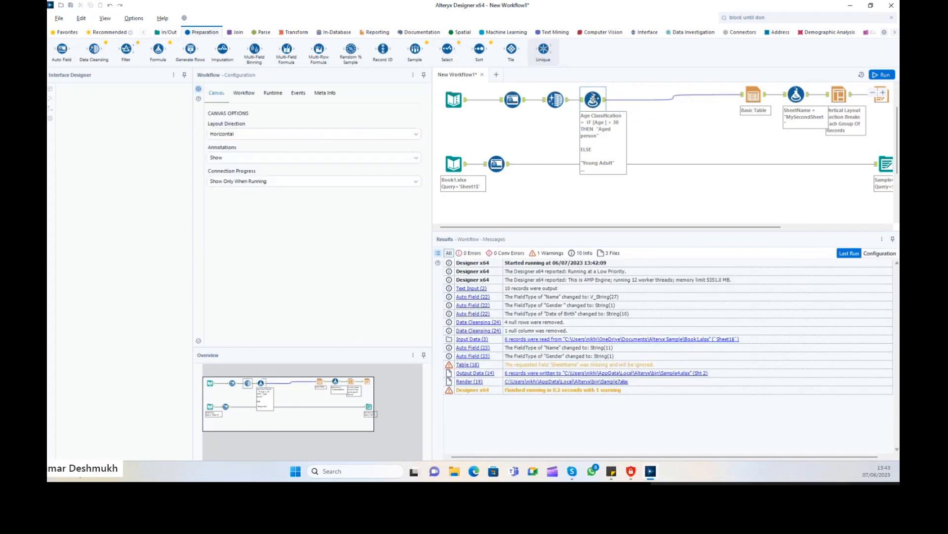
{"action": "left_click", "coordinate": [450, 48]}
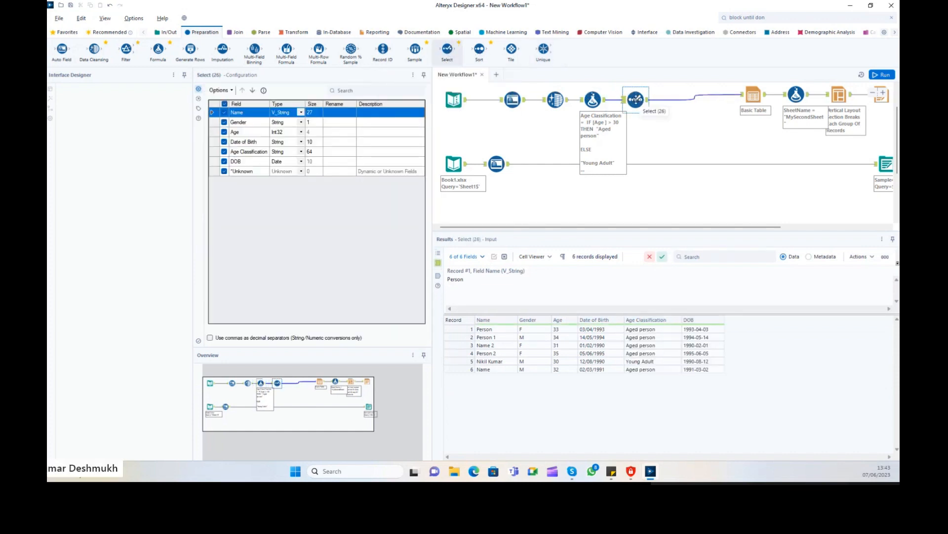
{"action": "scroll", "coordinate": [496, 164], "scroll_direction": "up", "scroll_amount": 5}
{"action": "left_click", "coordinate": [589, 150]}
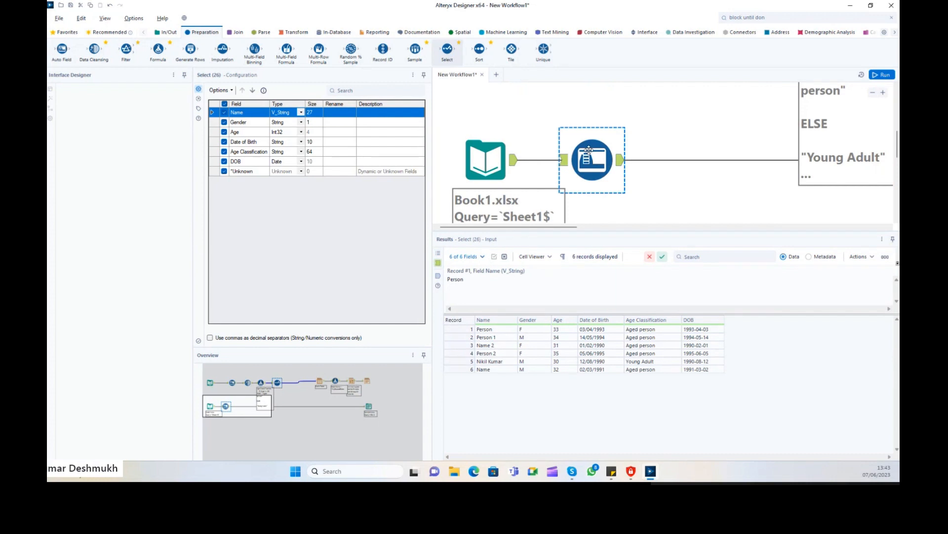
{"action": "left_click", "coordinate": [637, 127]}
{"action": "scroll", "coordinate": [637, 127], "scroll_direction": "down", "scroll_amount": 1}
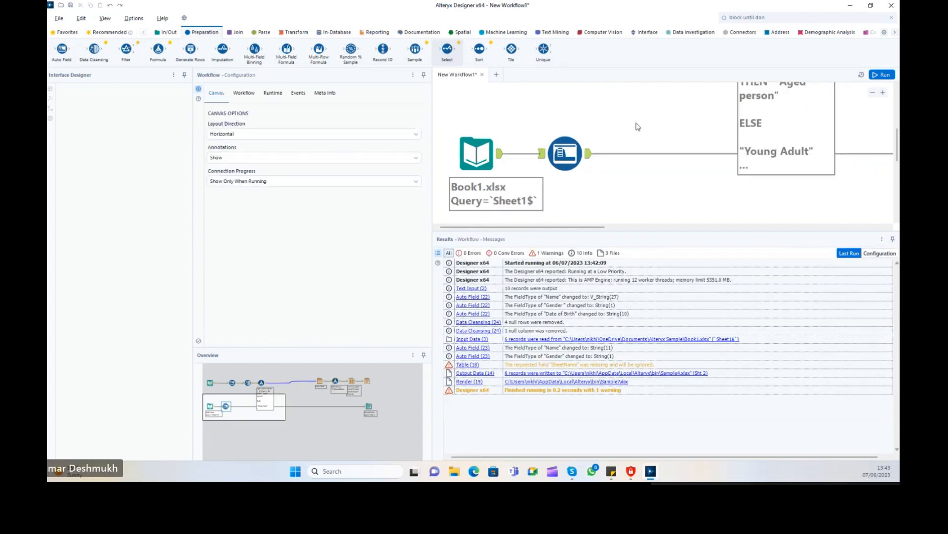
{"action": "scroll", "coordinate": [637, 126], "scroll_direction": "down", "scroll_amount": 5}
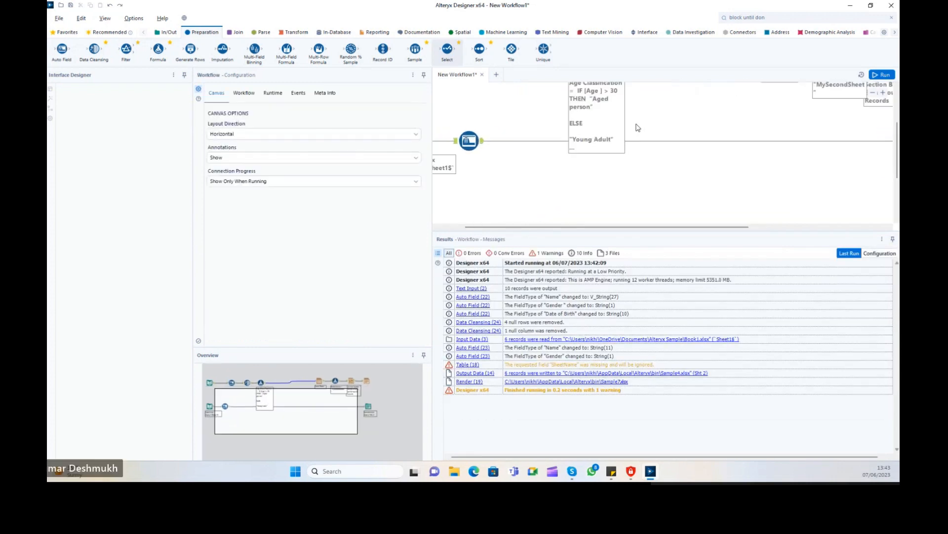
{"action": "scroll", "coordinate": [637, 127], "scroll_direction": "down", "scroll_amount": 2}
{"action": "scroll", "coordinate": [783, 124], "scroll_direction": "up", "scroll_amount": 1}
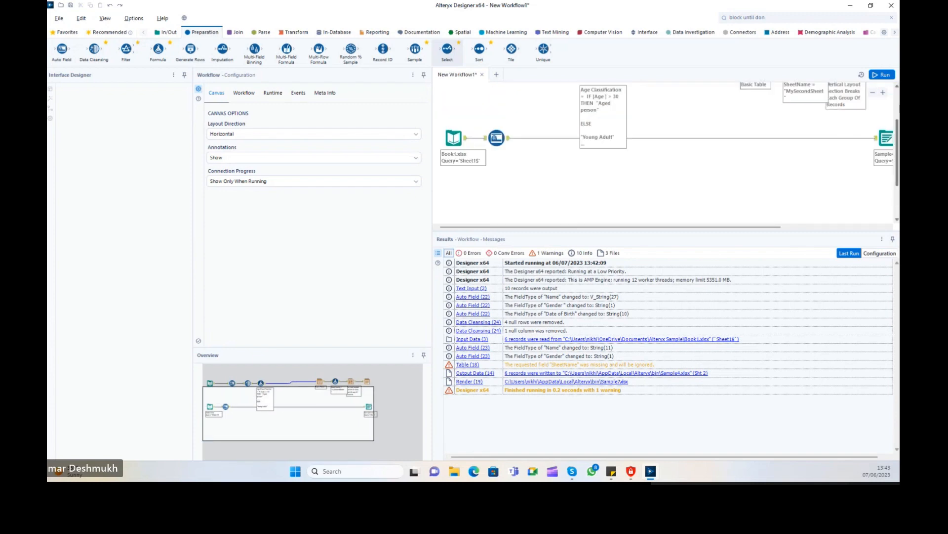
{"action": "scroll", "coordinate": [782, 124], "scroll_direction": "up", "scroll_amount": 3}
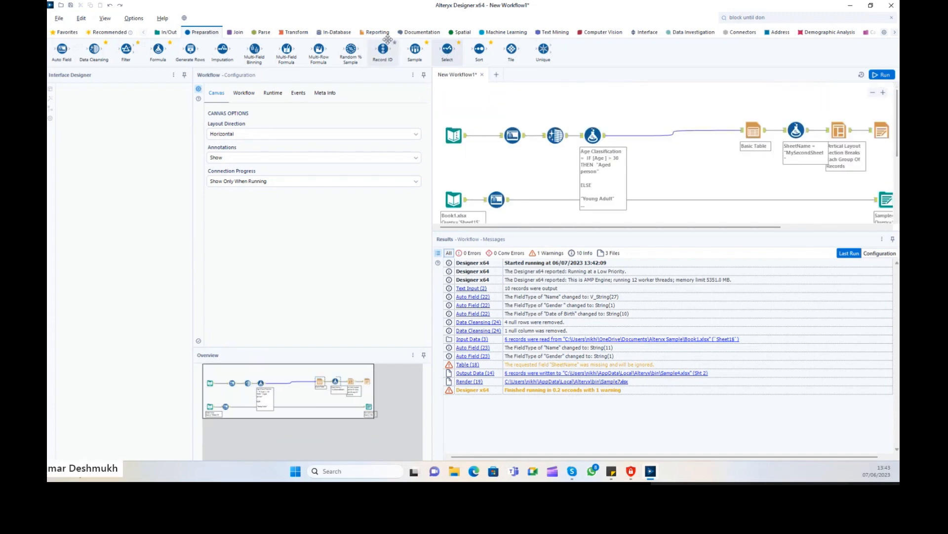
{"action": "left_click_drag", "start_coordinate": [388, 40], "coordinate": [636, 134]}
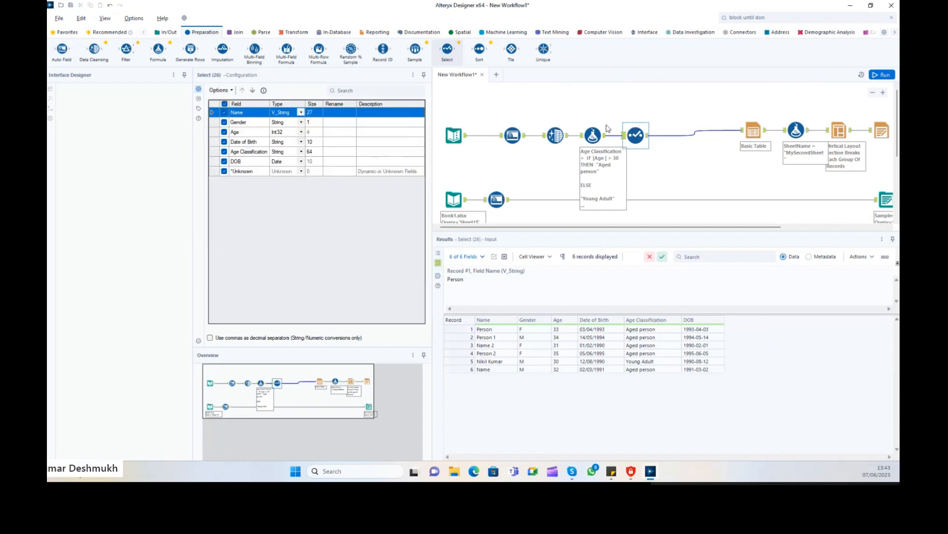
Rename Name to Person name and Gender to Person Gender in the Select tool.
{"action": "left_click", "coordinate": [334, 113]}
{"action": "type", "text": "Person name"}
{"action": "left_click", "coordinate": [334, 123]}
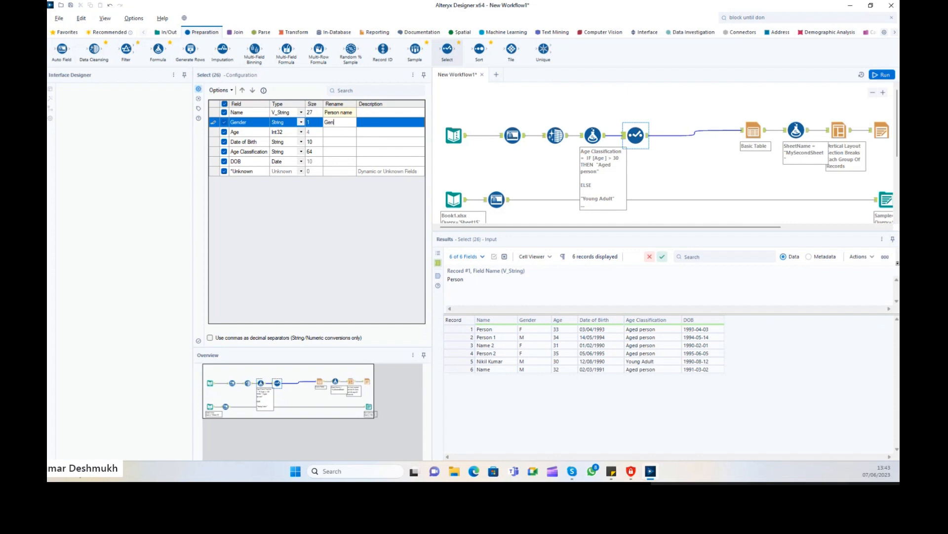
{"action": "left_click", "coordinate": [332, 132]}
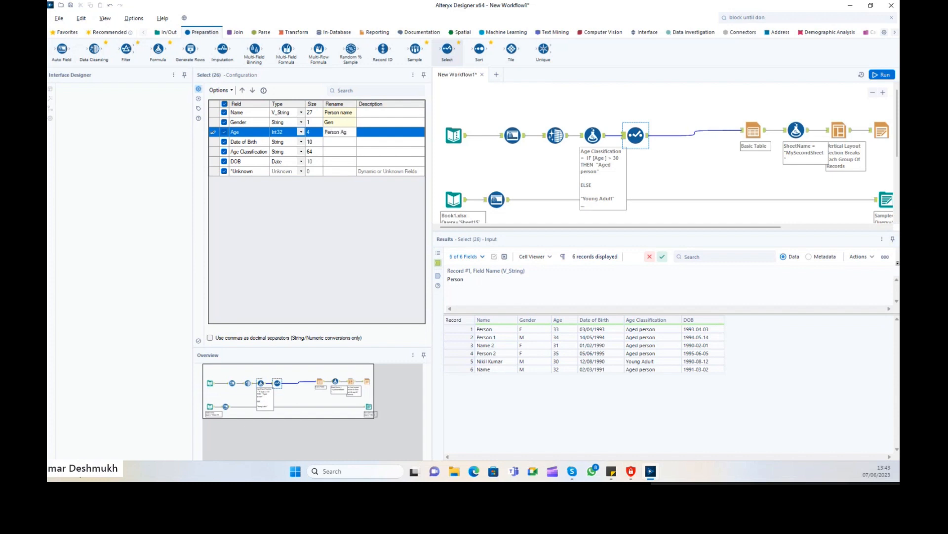
{"action": "left_click", "coordinate": [342, 124]}
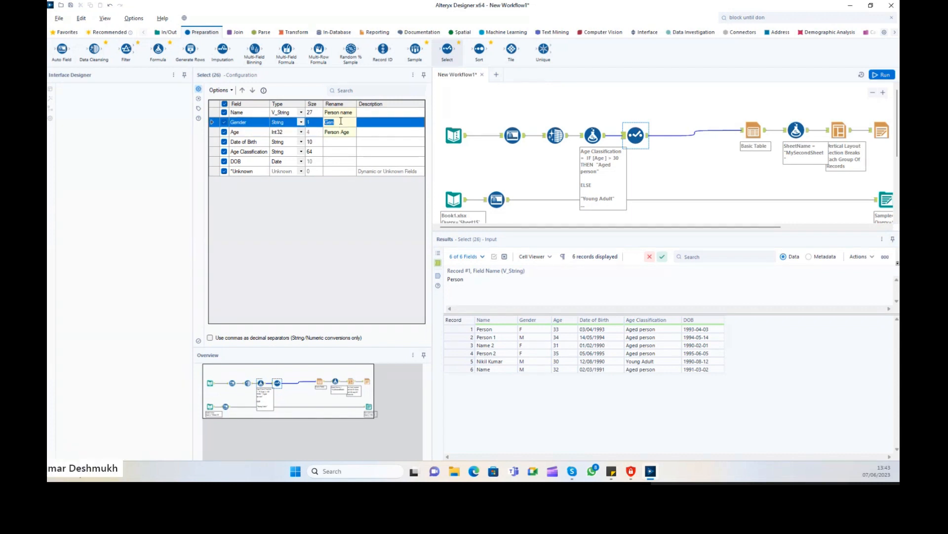
{"action": "type", "text": "Person Gender"}
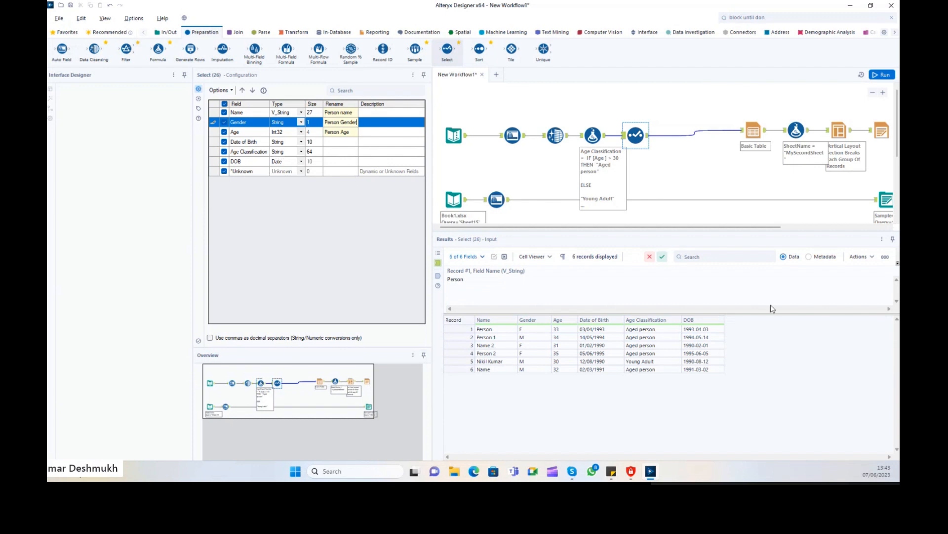
{"action": "left_click", "coordinate": [702, 321]}
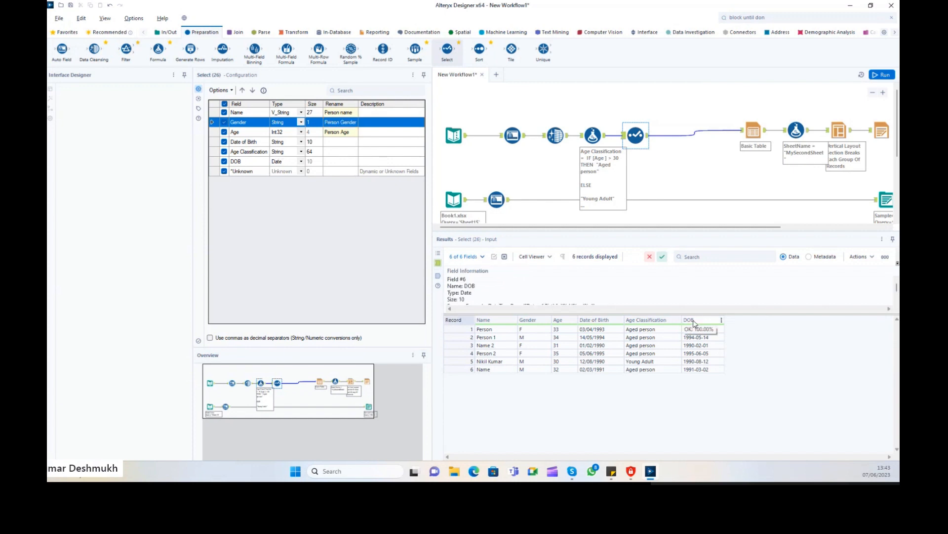
Uncheck Date of Birth and rename DOB to 'Date of Birth', then run.
{"action": "left_click", "coordinate": [239, 162]}
{"action": "left_click", "coordinate": [243, 143]}
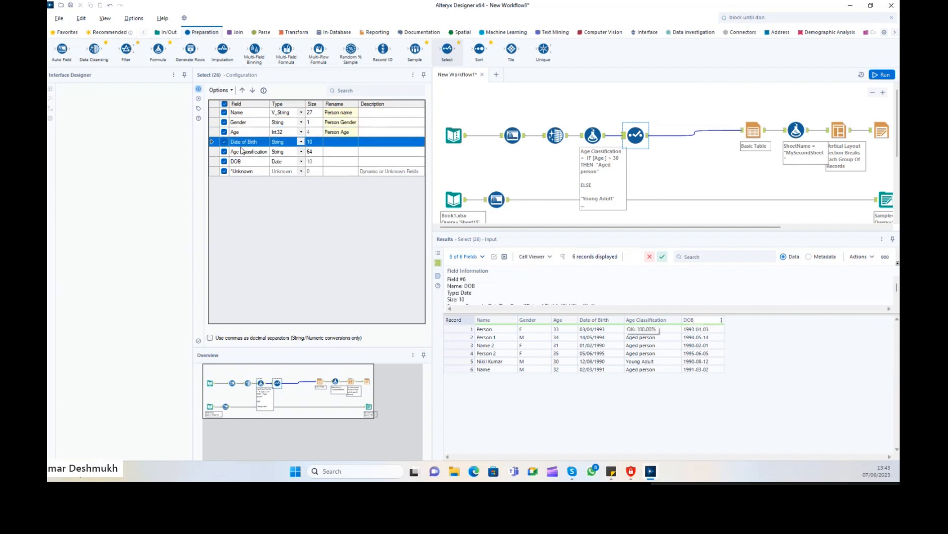
{"action": "left_click", "coordinate": [244, 163]}
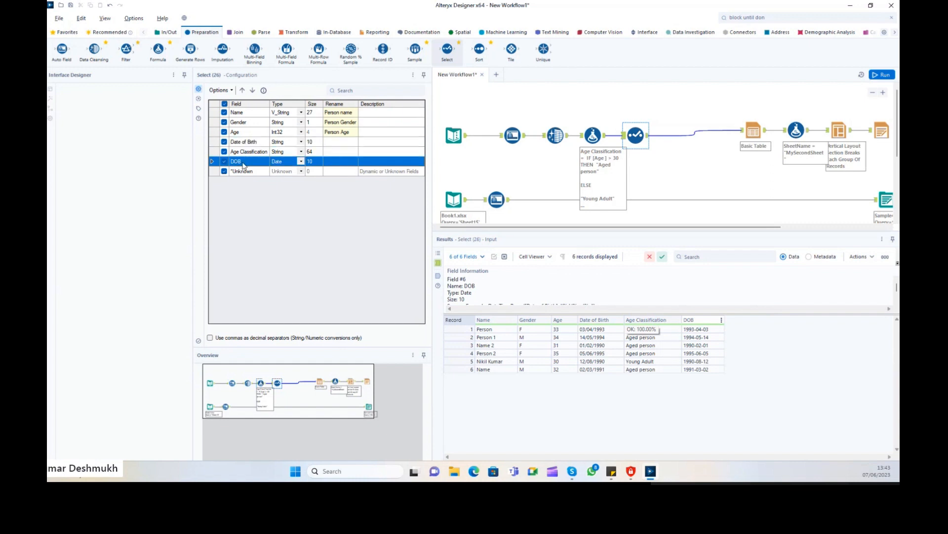
{"action": "left_click", "coordinate": [594, 337]}
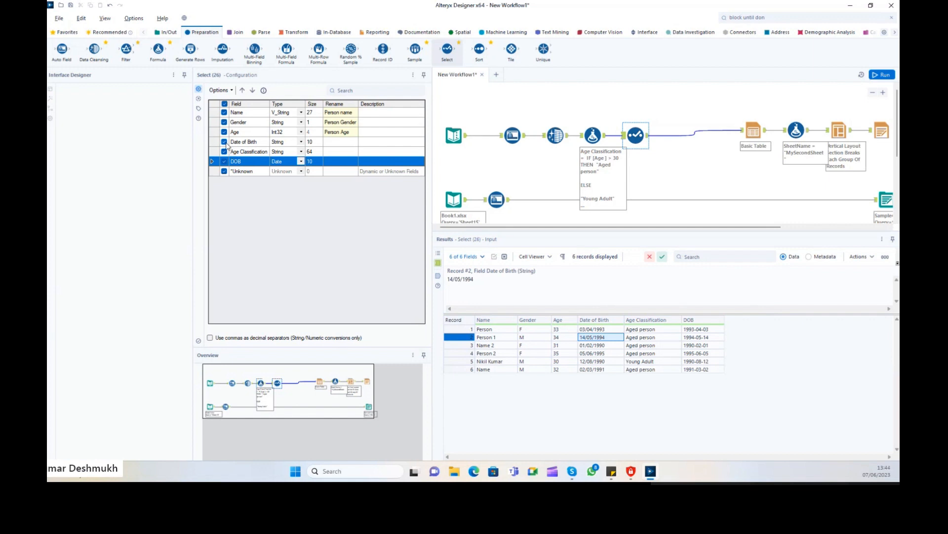
{"action": "left_click", "coordinate": [225, 142]}
{"action": "left_click", "coordinate": [248, 144]}
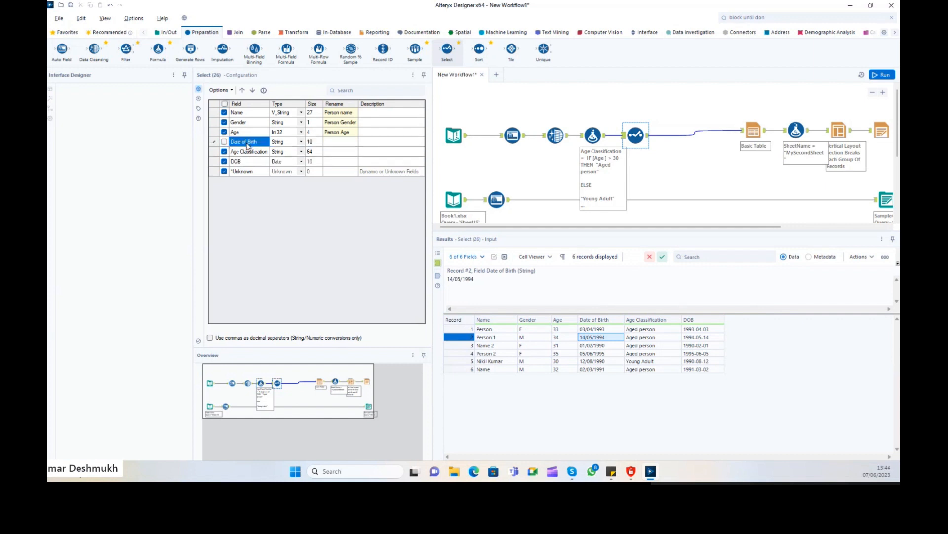
{"action": "key", "text": "ctrl+c"}
{"action": "left_click", "coordinate": [338, 162]}
{"action": "key", "text": "ctrl+v"}
{"action": "key", "text": "Return"}
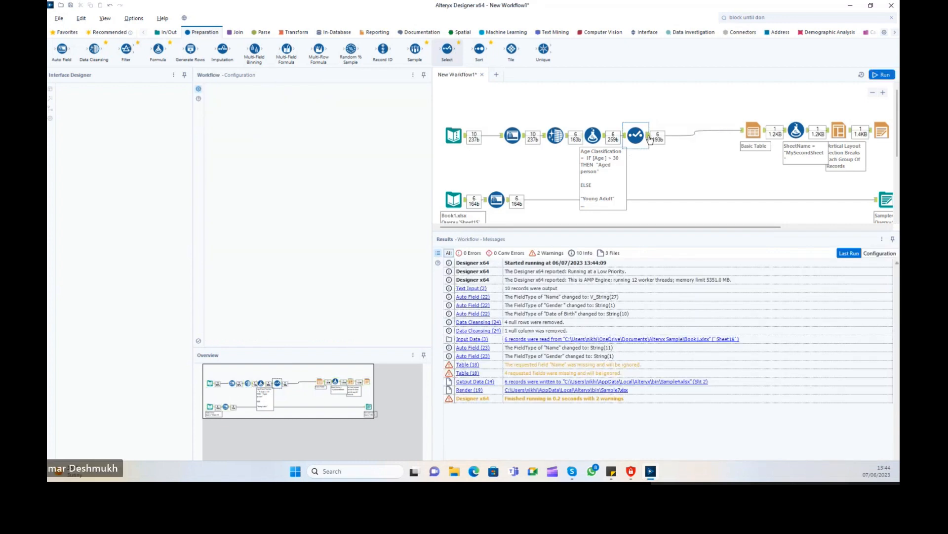
Compare the Select tool's incoming data with its renamed output records.
{"action": "left_click", "coordinate": [624, 135]}
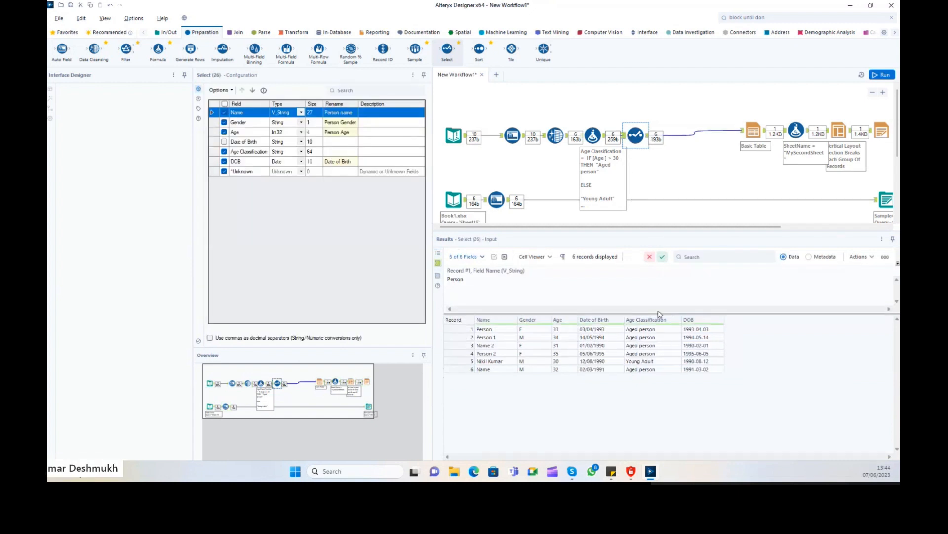
{"action": "left_click", "coordinate": [603, 330]}
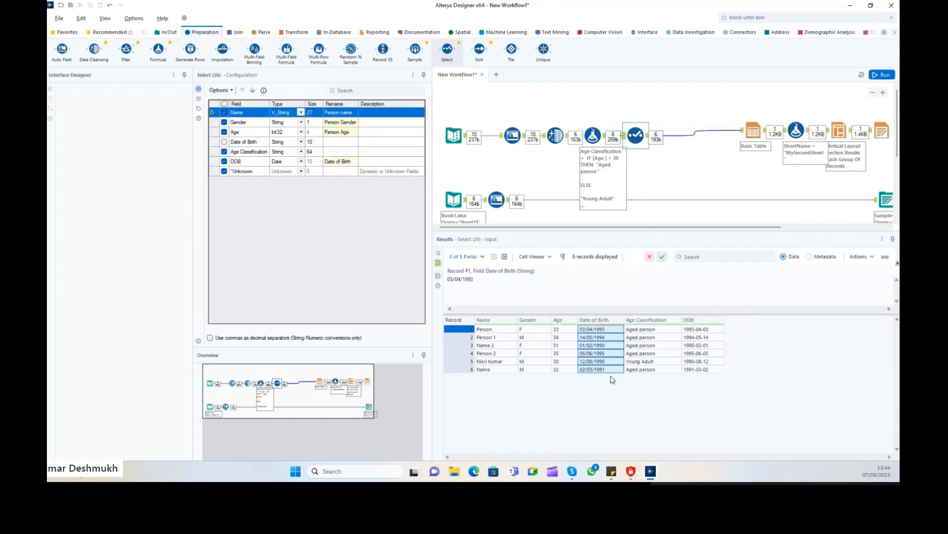
{"action": "left_click", "coordinate": [648, 138]}
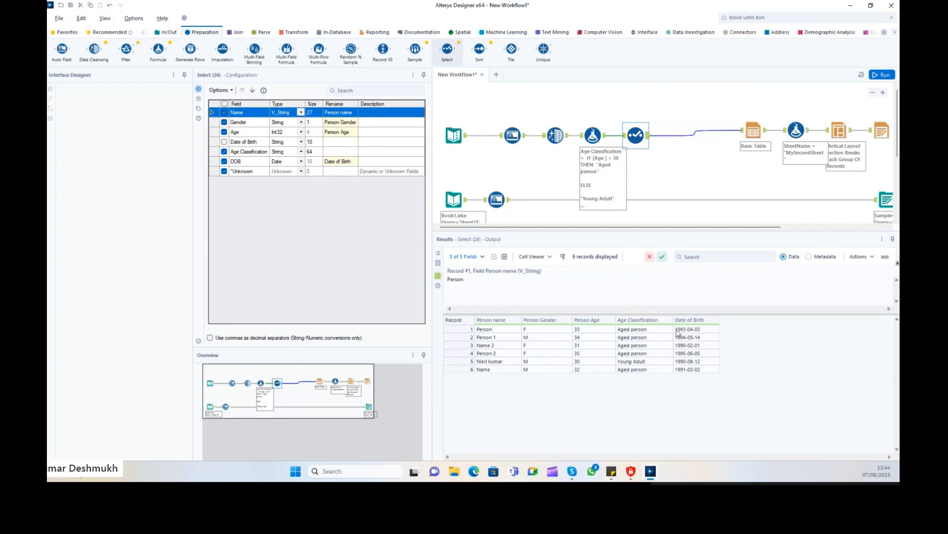
{"action": "left_click", "coordinate": [681, 329]}
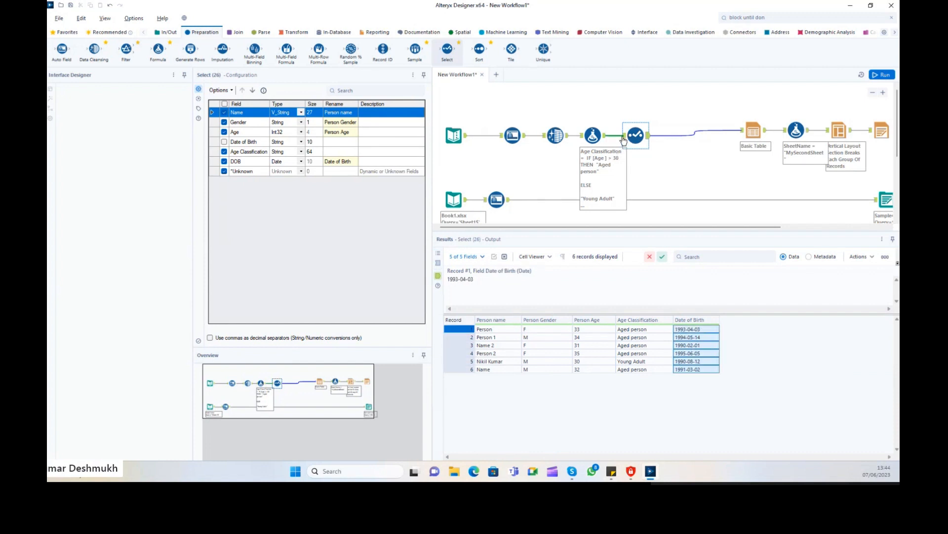
{"action": "left_click", "coordinate": [623, 136]}
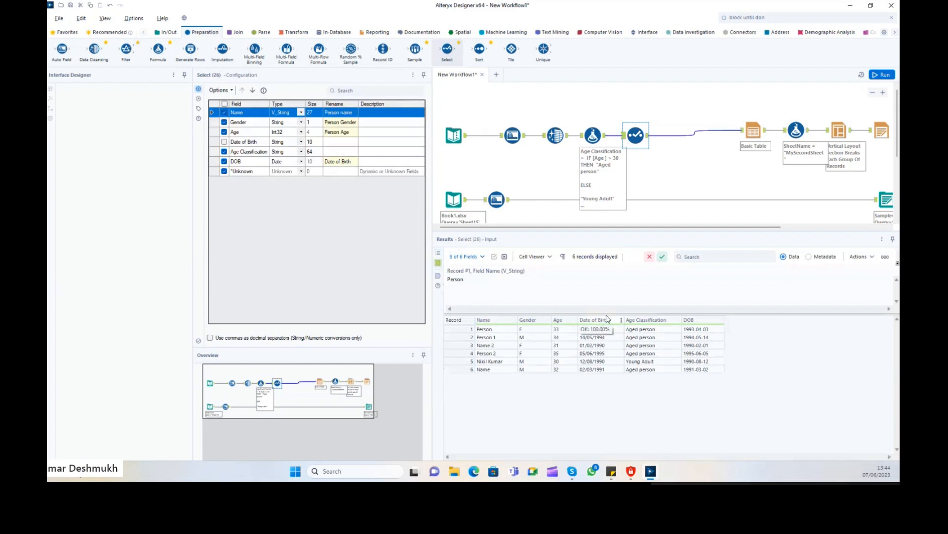
{"action": "left_click", "coordinate": [647, 138]}
{"action": "left_click_drag", "start_coordinate": [699, 330], "coordinate": [699, 374]}
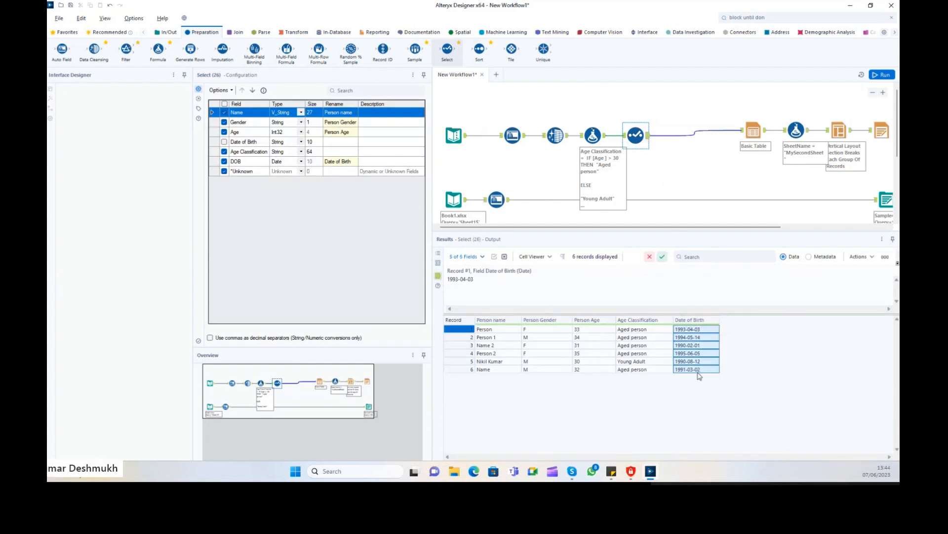
{"action": "left_click", "coordinate": [662, 338]}
{"action": "left_click_drag", "start_coordinate": [497, 329], "coordinate": [748, 377]}
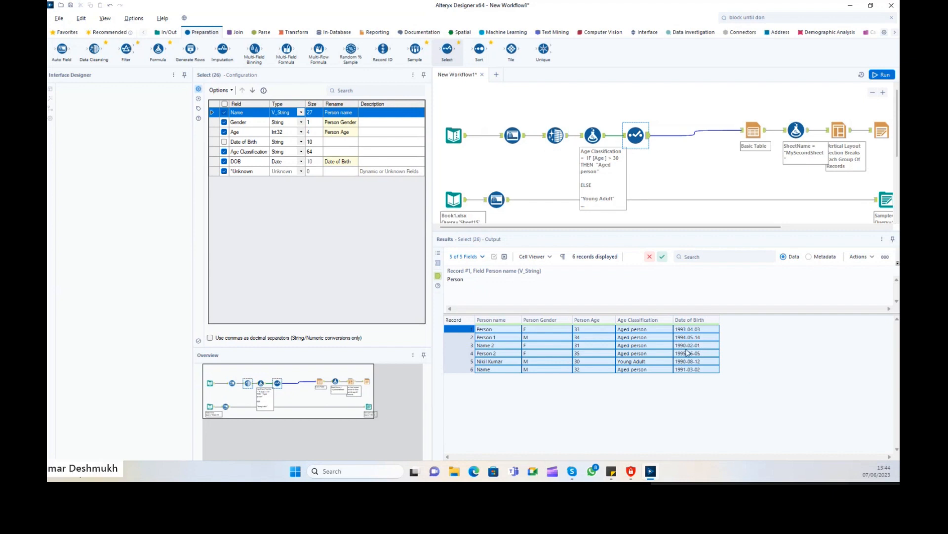
{"action": "left_click", "coordinate": [509, 335]}
{"action": "left_click_drag", "start_coordinate": [503, 330], "coordinate": [698, 371]}
Re-check Date of Birth, clear DOB's rename, and rerun to check the output.
{"action": "left_click", "coordinate": [224, 142]}
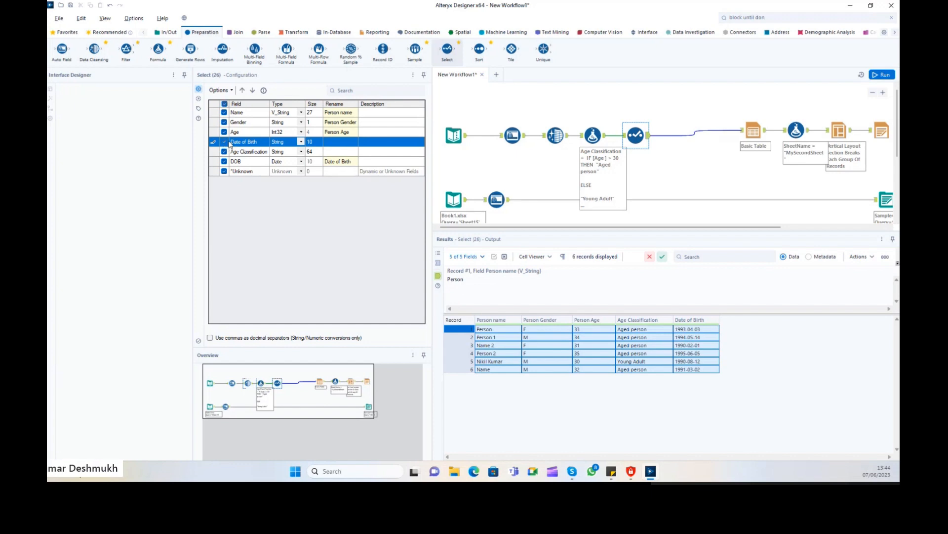
{"action": "left_click", "coordinate": [342, 161]}
{"action": "key", "text": "BackSpace"}
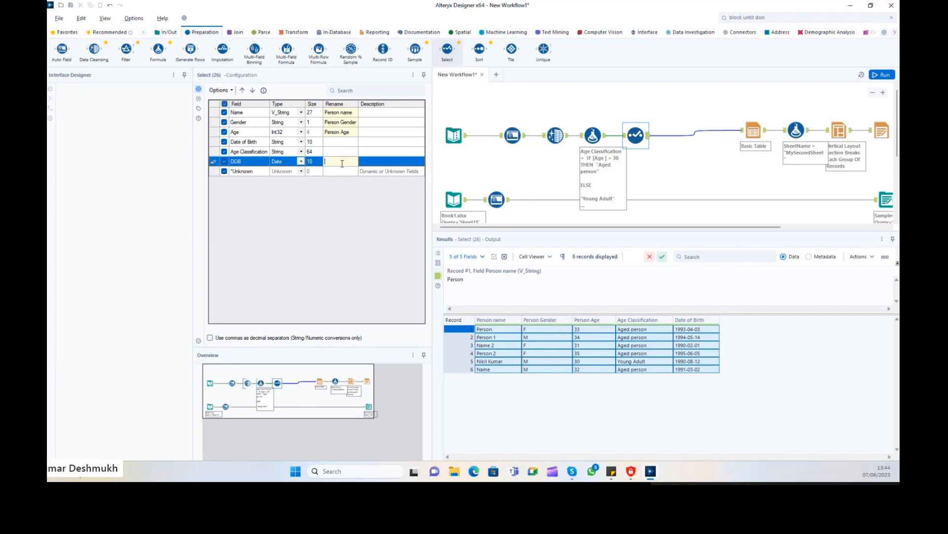
{"action": "key", "text": "ctrl+r"}
{"action": "left_click", "coordinate": [672, 144]}
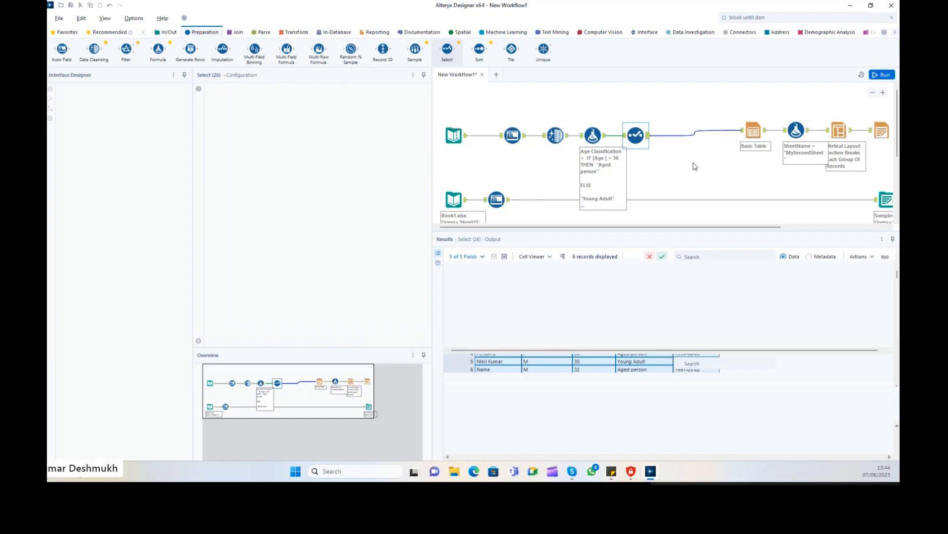
{"action": "left_click", "coordinate": [636, 135]}
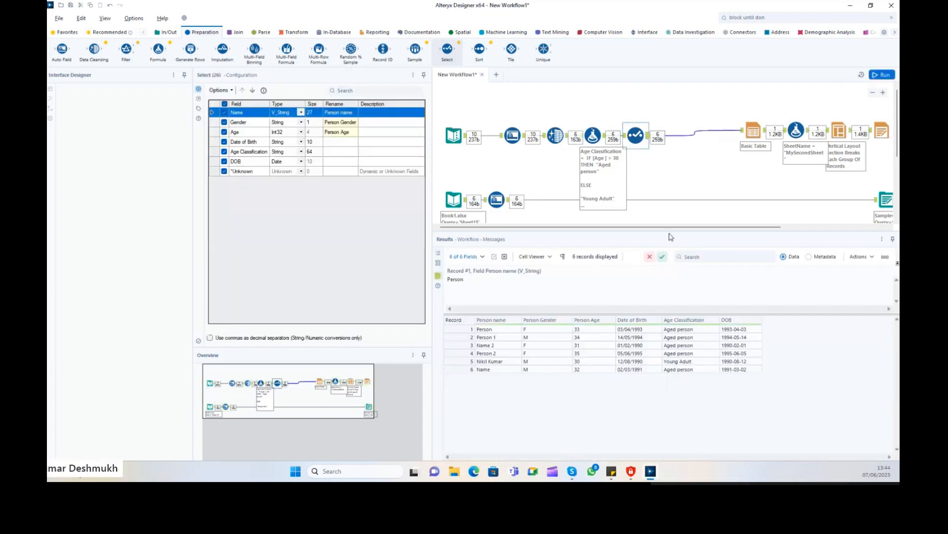
{"action": "left_click", "coordinate": [735, 337]}
{"action": "left_click_drag", "start_coordinate": [637, 330], "coordinate": [639, 378]}
{"action": "left_click", "coordinate": [732, 345]}
{"action": "left_click_drag", "start_coordinate": [644, 332], "coordinate": [649, 380]}
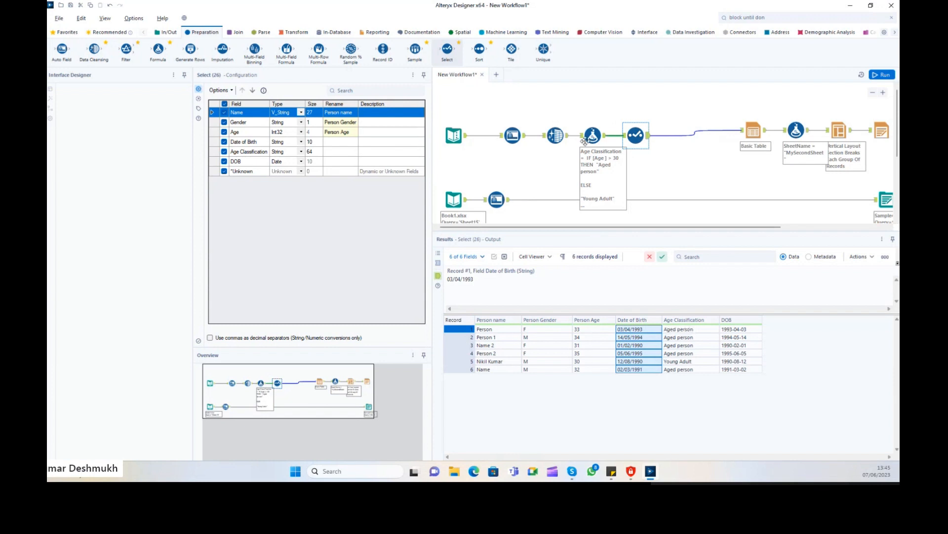
Select all fields, then deselect all fields, from the Select tool's Options menu.
{"action": "left_click", "coordinate": [221, 89]}
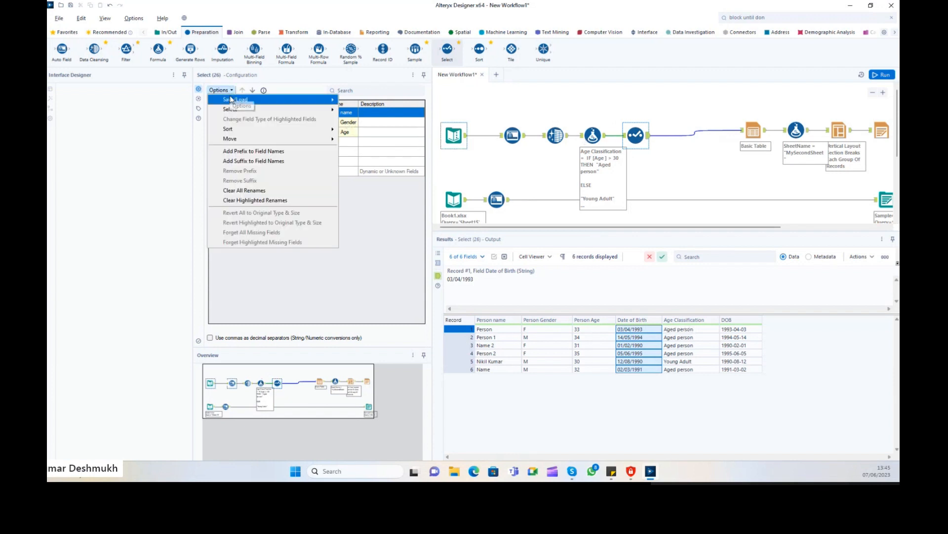
{"action": "mouse_move", "coordinate": [233, 113]}
{"action": "left_click", "coordinate": [362, 119]}
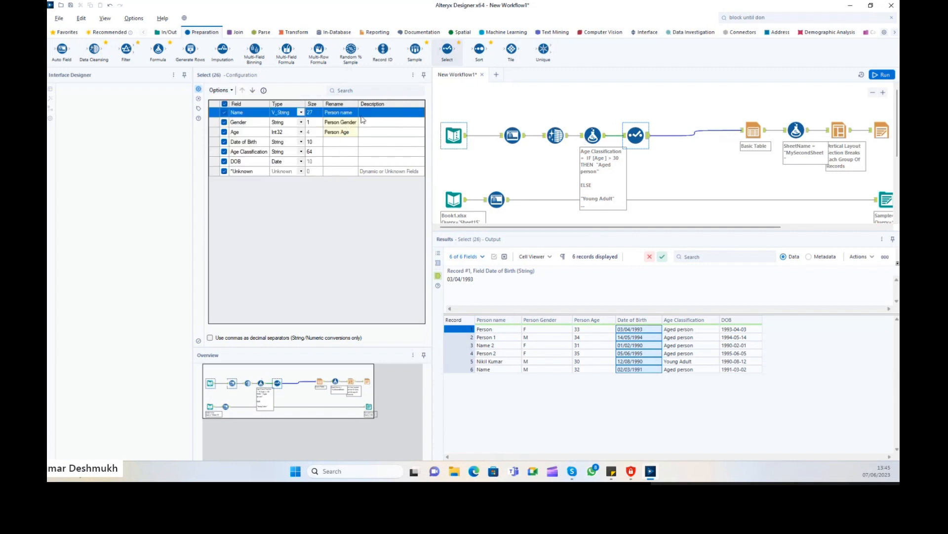
{"action": "left_click", "coordinate": [220, 90]}
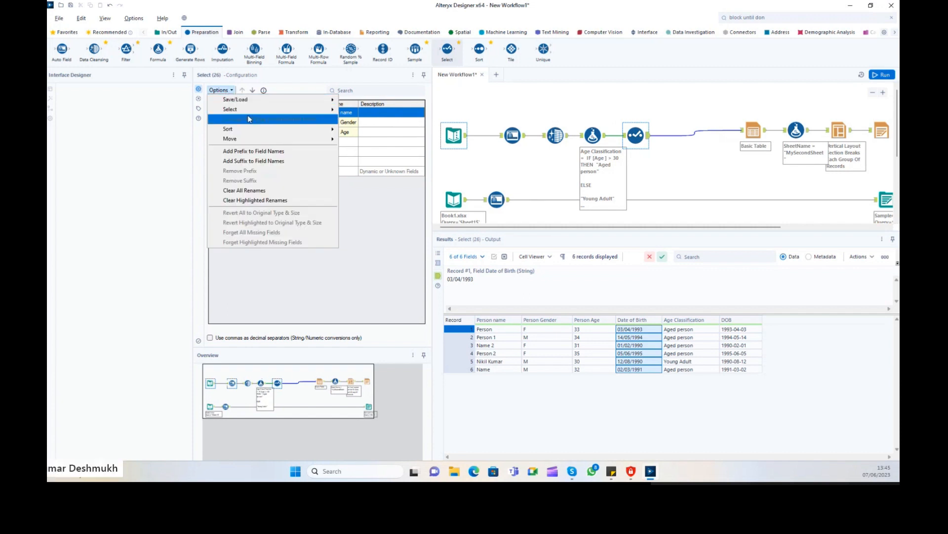
{"action": "mouse_move", "coordinate": [334, 114]}
{"action": "left_click", "coordinate": [361, 120]}
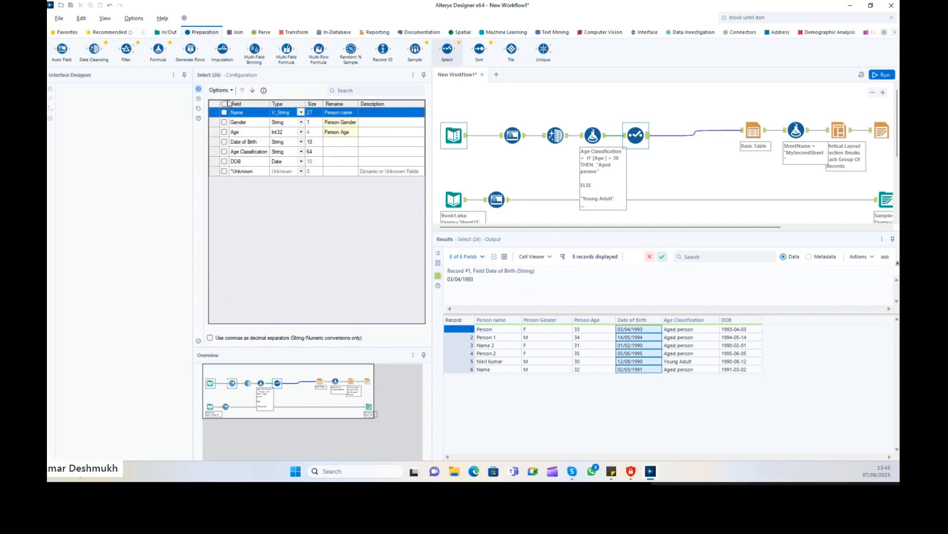
Sort the Select tool's fields by original field name, A to Z.
{"action": "left_click", "coordinate": [230, 90]}
{"action": "mouse_move", "coordinate": [234, 129]}
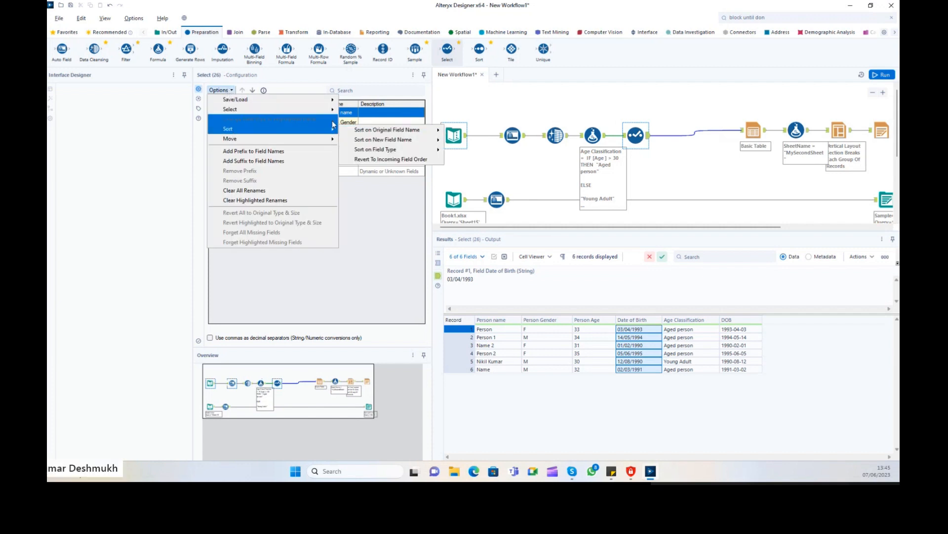
{"action": "mouse_move", "coordinate": [317, 112]}
{"action": "left_click", "coordinate": [372, 110]}
{"action": "left_click", "coordinate": [230, 91]}
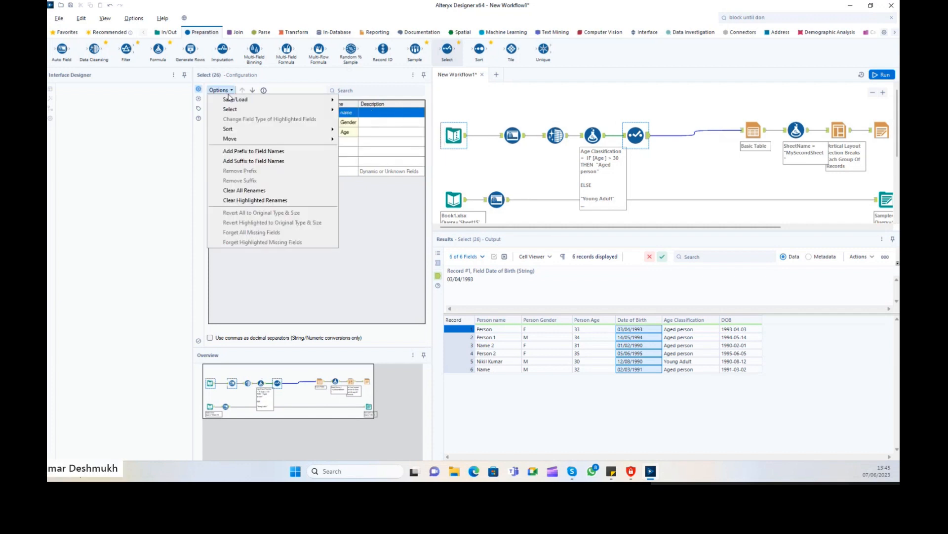
{"action": "mouse_move", "coordinate": [232, 129]}
{"action": "mouse_move", "coordinate": [383, 149]}
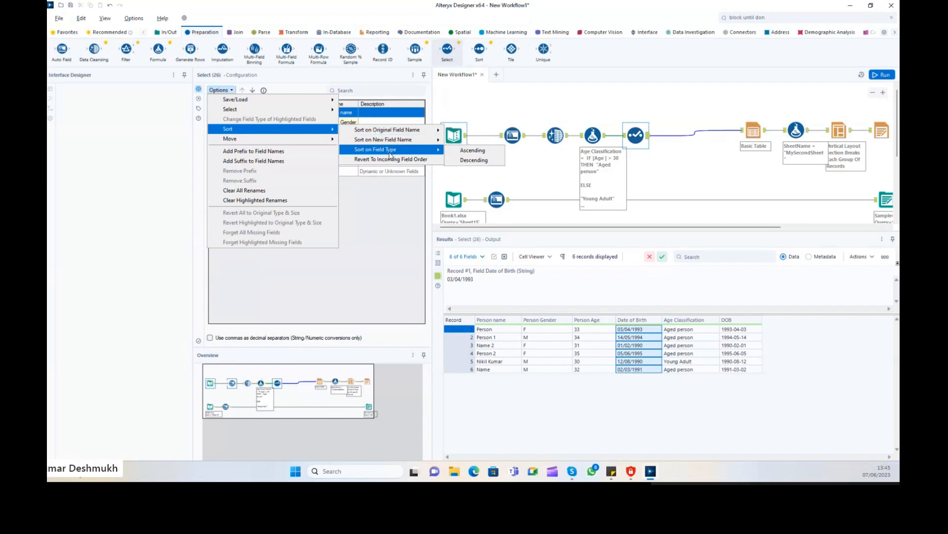
{"action": "mouse_move", "coordinate": [428, 135]}
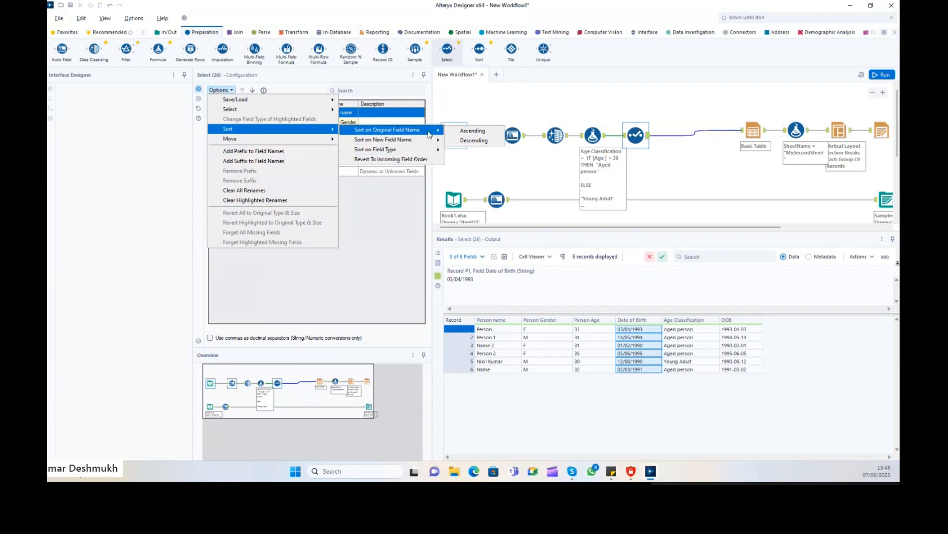
{"action": "left_click", "coordinate": [470, 131]}
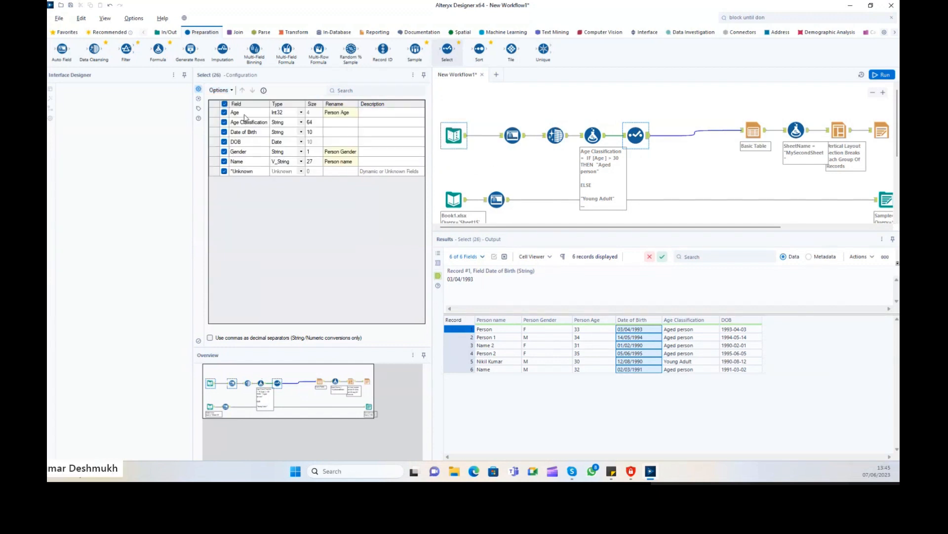
{"action": "left_click", "coordinate": [242, 122]}
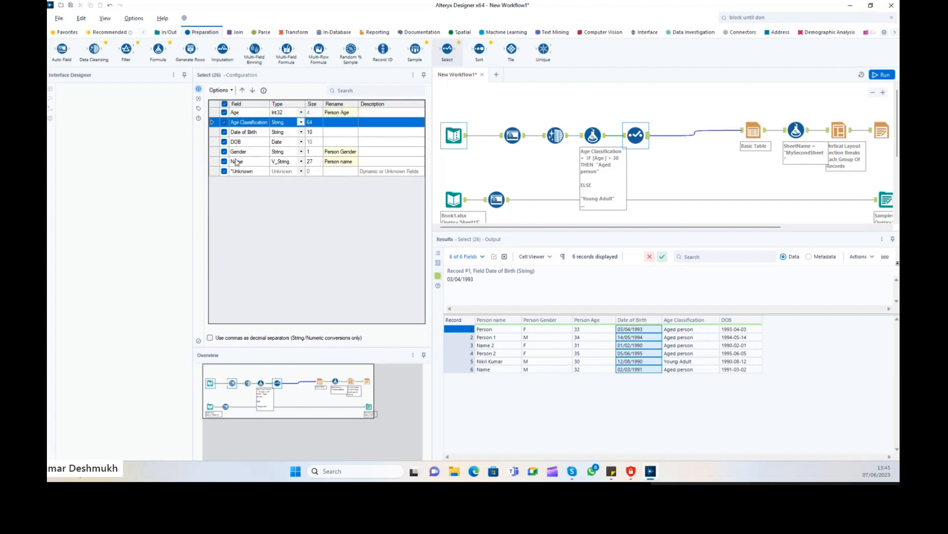
Sort fields on new field name ascending and rerun to refresh the output columns.
{"action": "left_click", "coordinate": [219, 90]}
{"action": "mouse_move", "coordinate": [273, 132]}
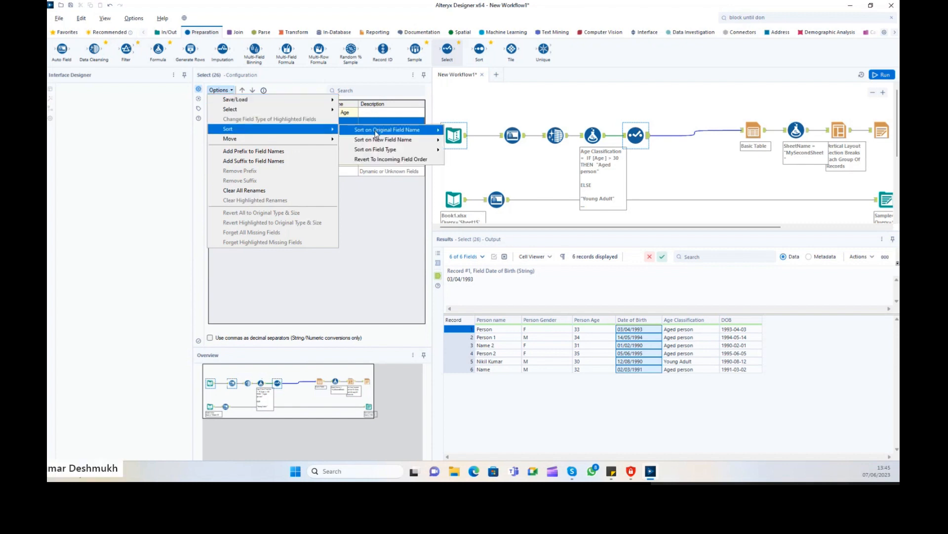
{"action": "left_click", "coordinate": [454, 141]}
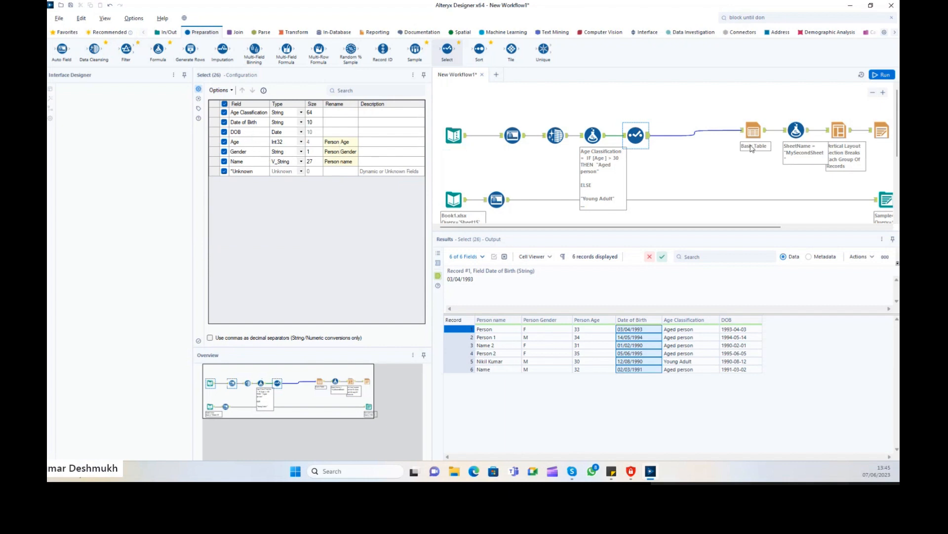
{"action": "left_click", "coordinate": [883, 75]}
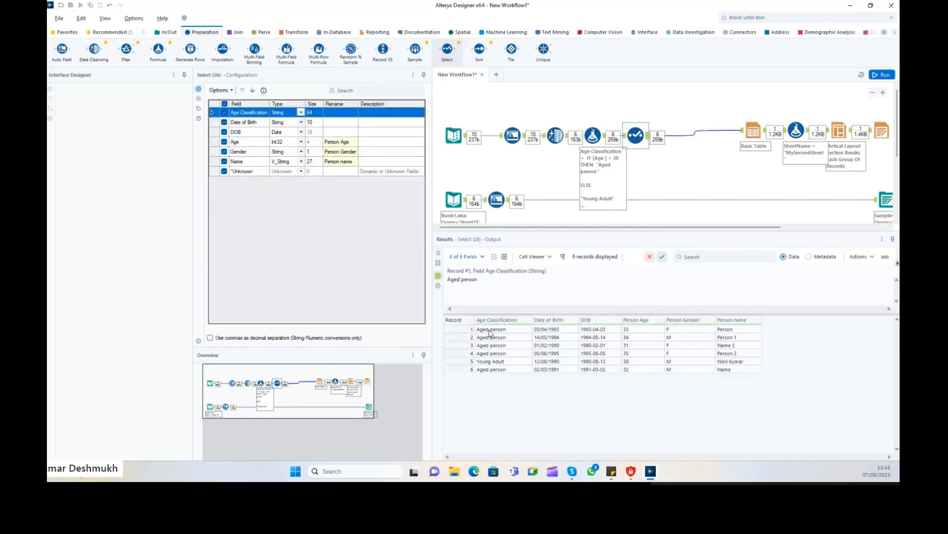
{"action": "left_click_drag", "start_coordinate": [489, 331], "coordinate": [741, 375]}
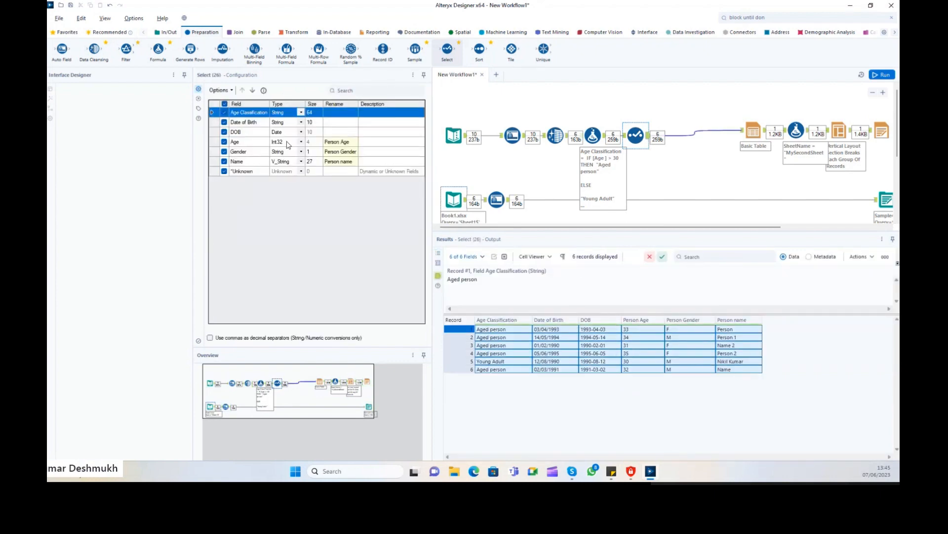
{"action": "left_click", "coordinate": [220, 90]}
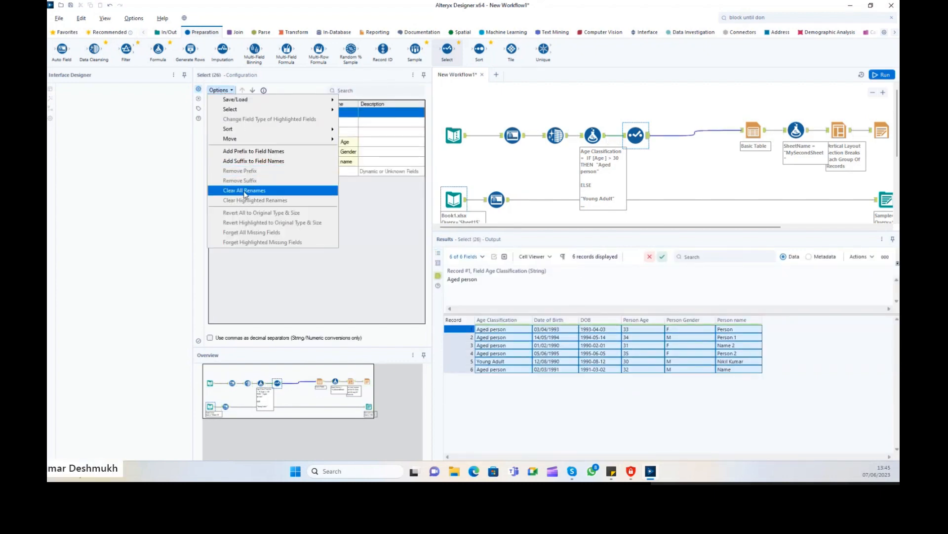
Clear all field renames and add the suffix 'Person' to field names.
{"action": "left_click", "coordinate": [245, 191]}
{"action": "left_click", "coordinate": [220, 90]}
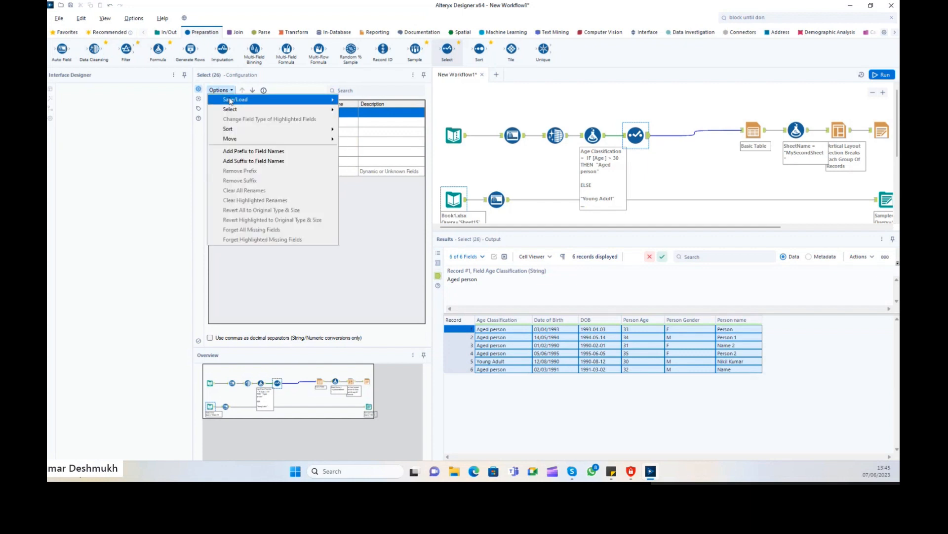
{"action": "left_click", "coordinate": [257, 161]}
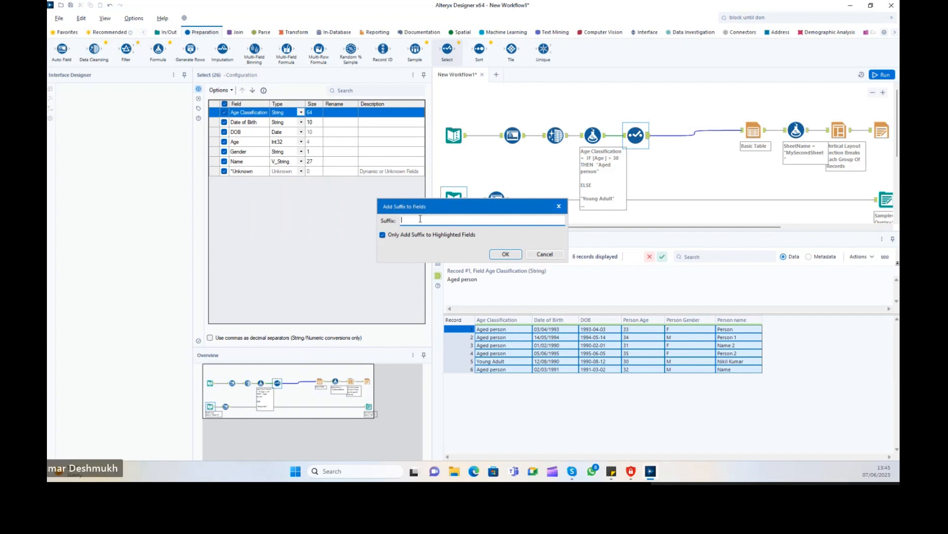
{"action": "type", "text": "Person"}
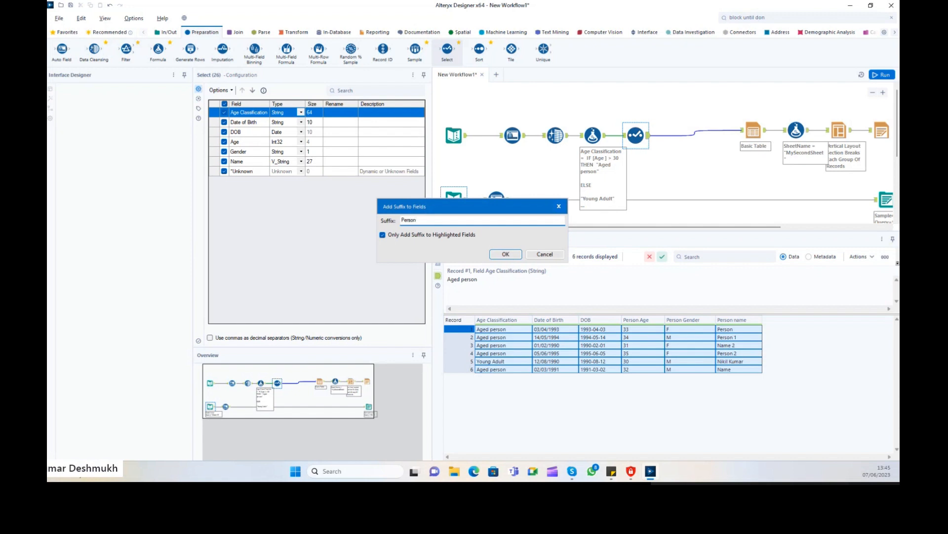
{"action": "left_click", "coordinate": [506, 254]}
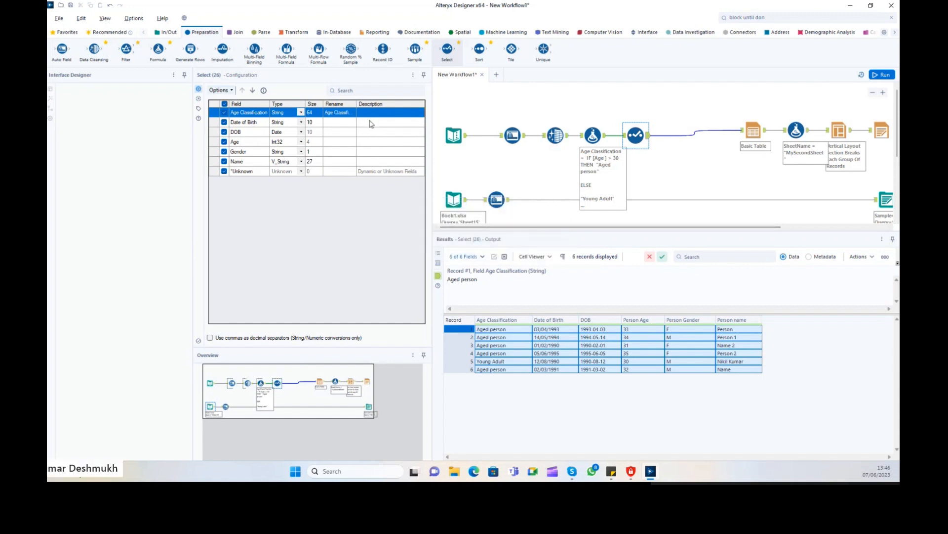
Rerun the workflow and view the Select tool's updated output.
{"action": "left_click", "coordinate": [230, 91]}
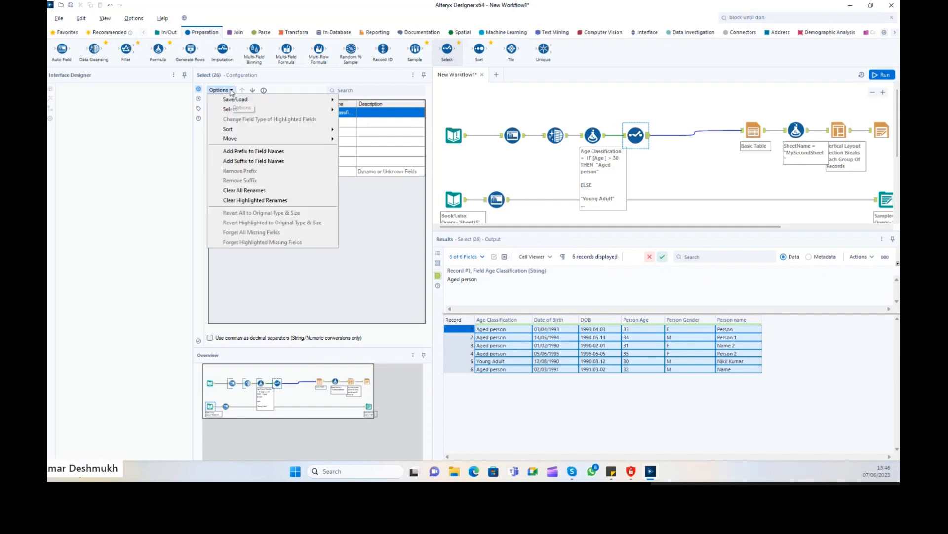
{"action": "left_click", "coordinate": [230, 91]}
{"action": "left_click", "coordinate": [882, 74]}
{"action": "left_click", "coordinate": [665, 206]}
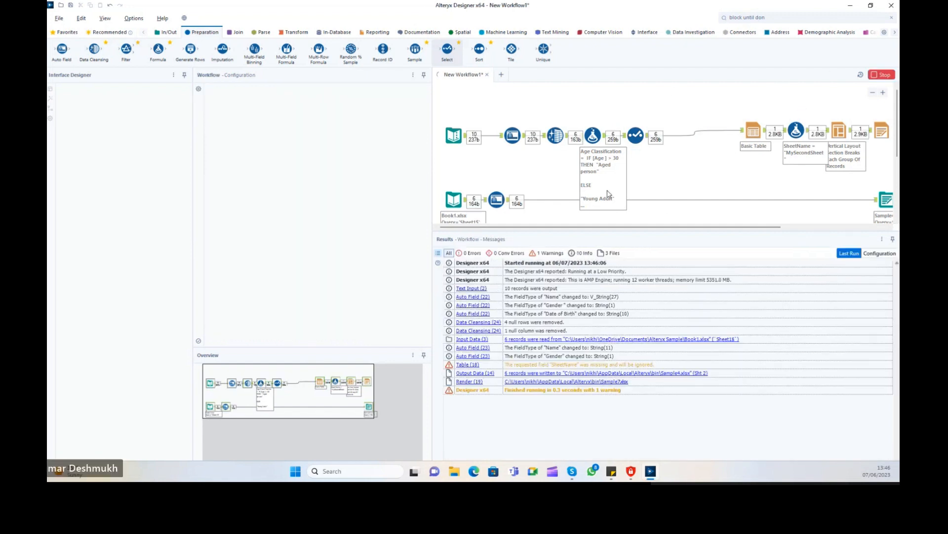
{"action": "left_click", "coordinate": [636, 135]}
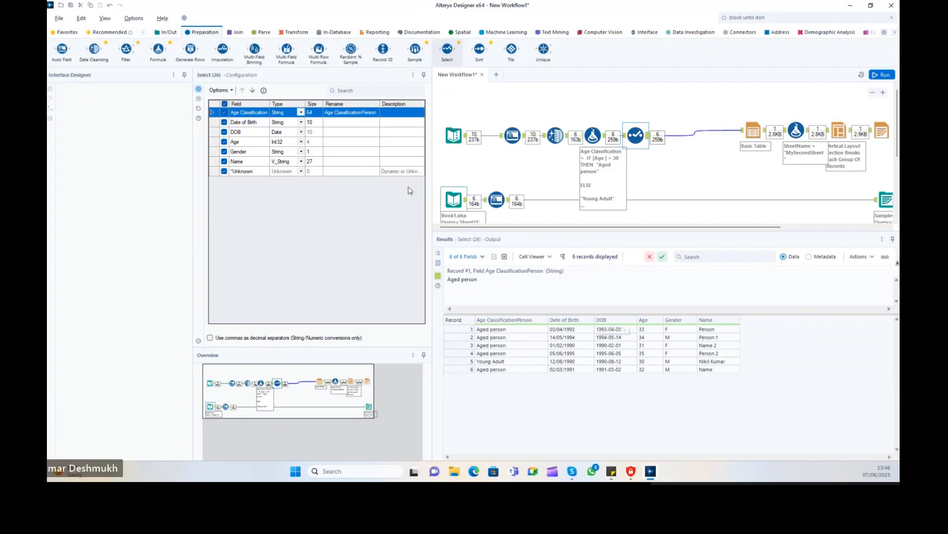
{"action": "left_click", "coordinate": [354, 118]}
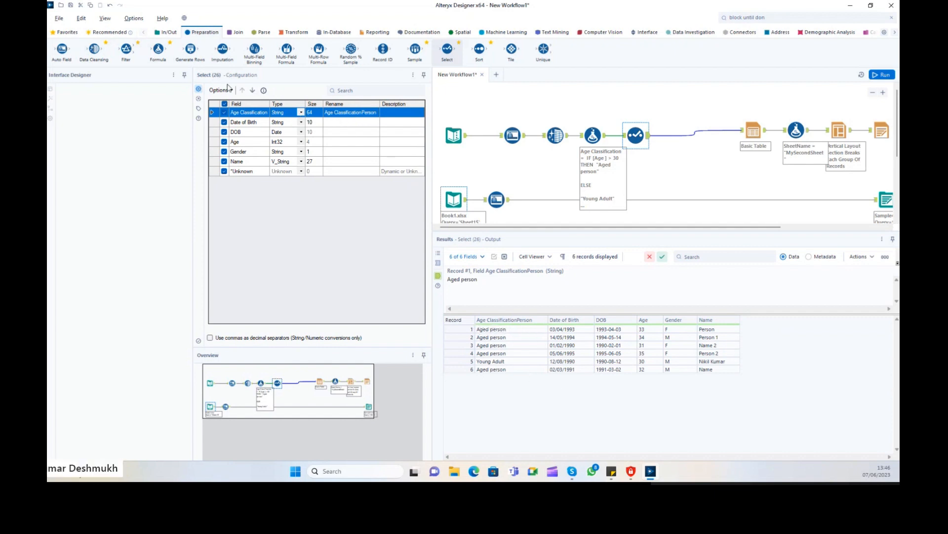
Select all fields in the Select tool and add the prefix 'Person' to their names.
{"action": "left_click_drag", "start_coordinate": [215, 128], "coordinate": [215, 175]}
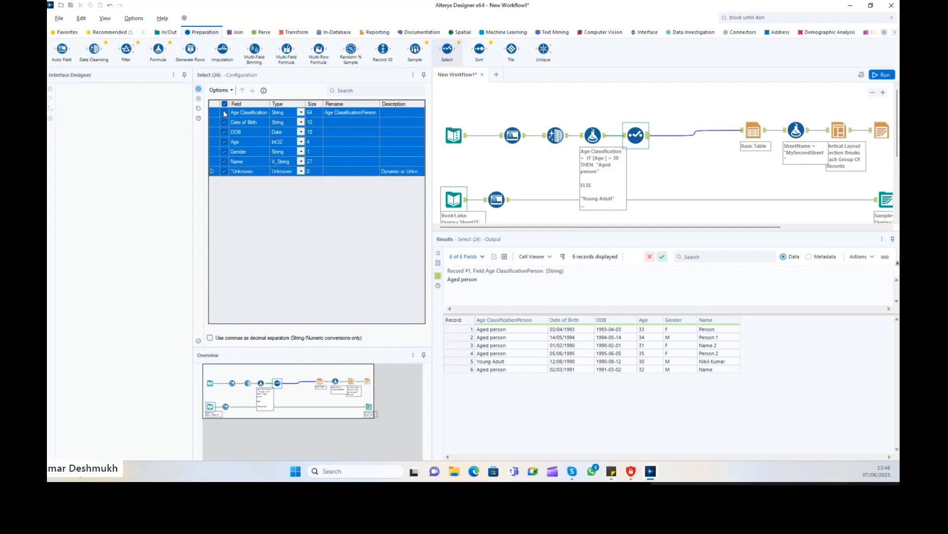
{"action": "left_click", "coordinate": [218, 90]}
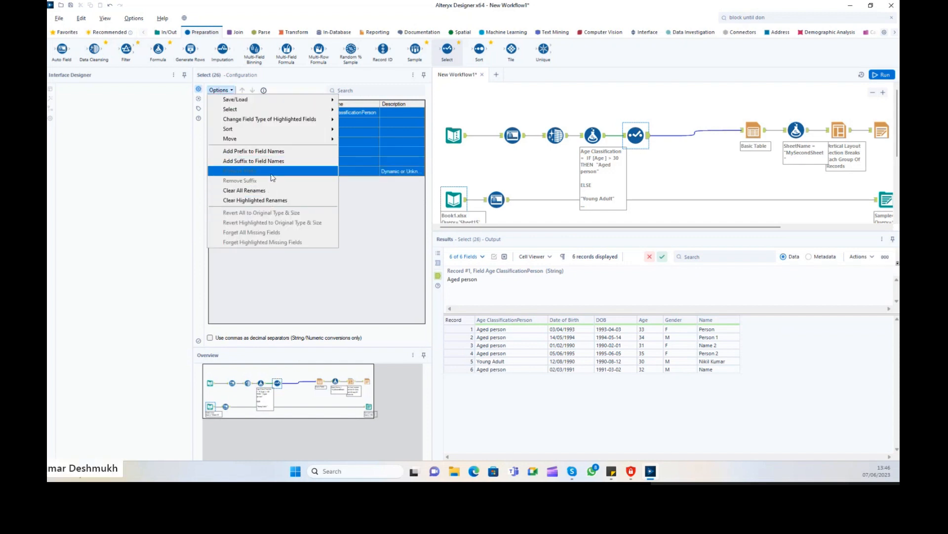
{"action": "left_click", "coordinate": [292, 151]}
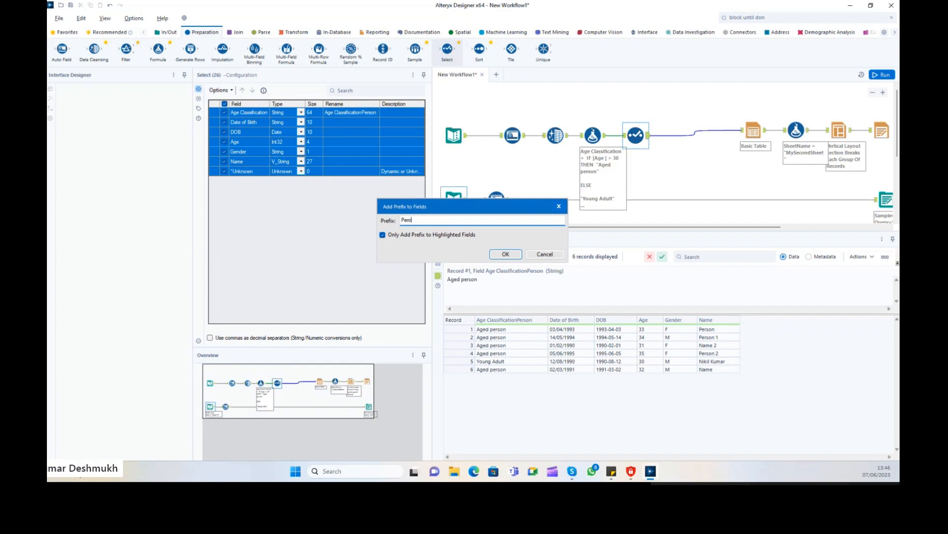
{"action": "type", "text": "Person"}
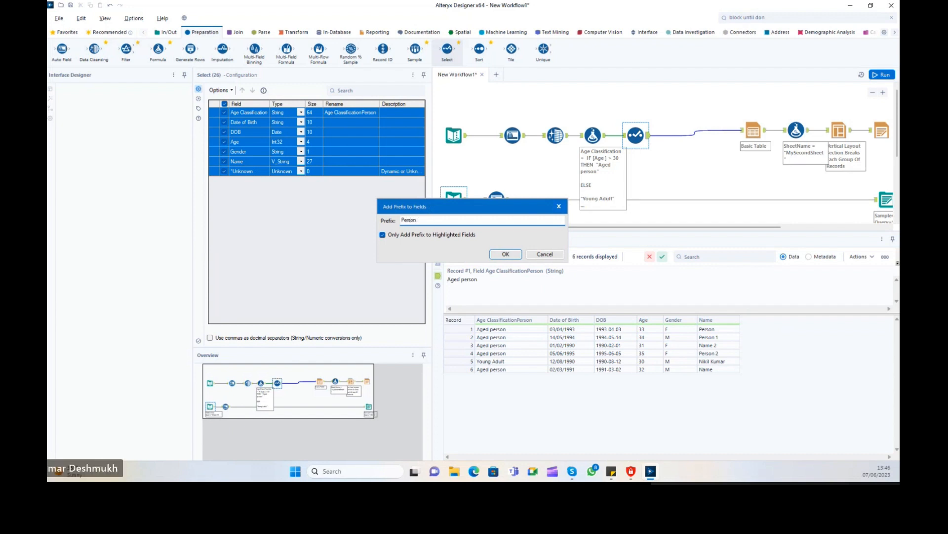
{"action": "left_click", "coordinate": [505, 254]}
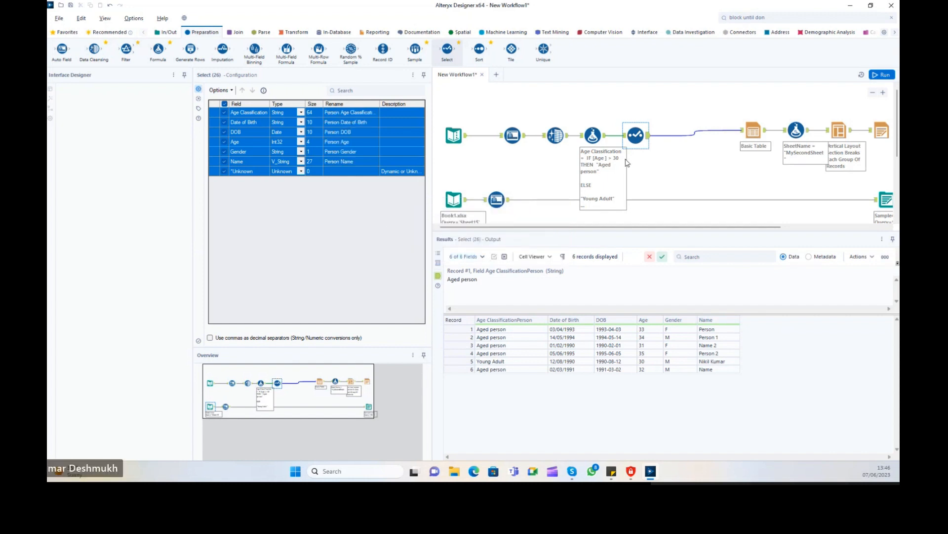
Run the workflow and inspect the Select tool's output, including record 5's Person Name.
{"action": "left_click", "coordinate": [884, 75]}
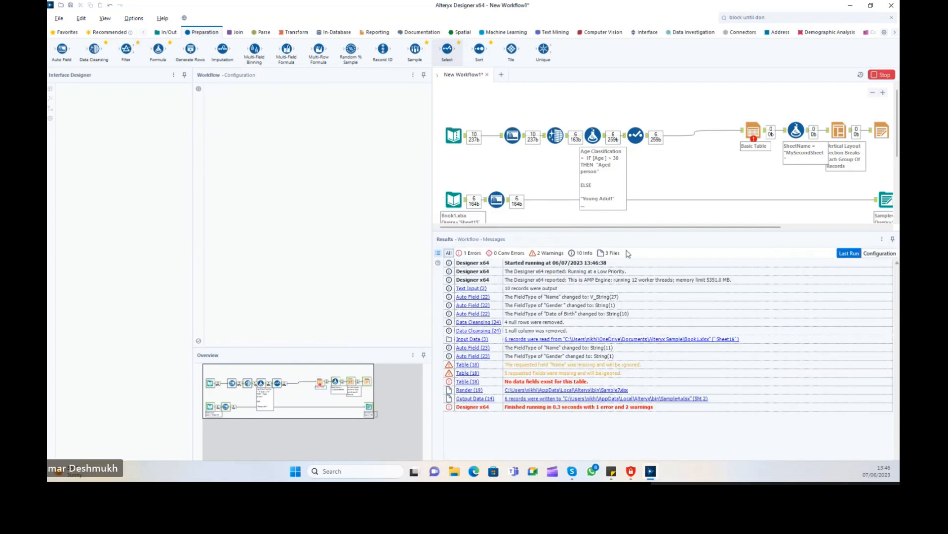
{"action": "left_click", "coordinate": [646, 139]}
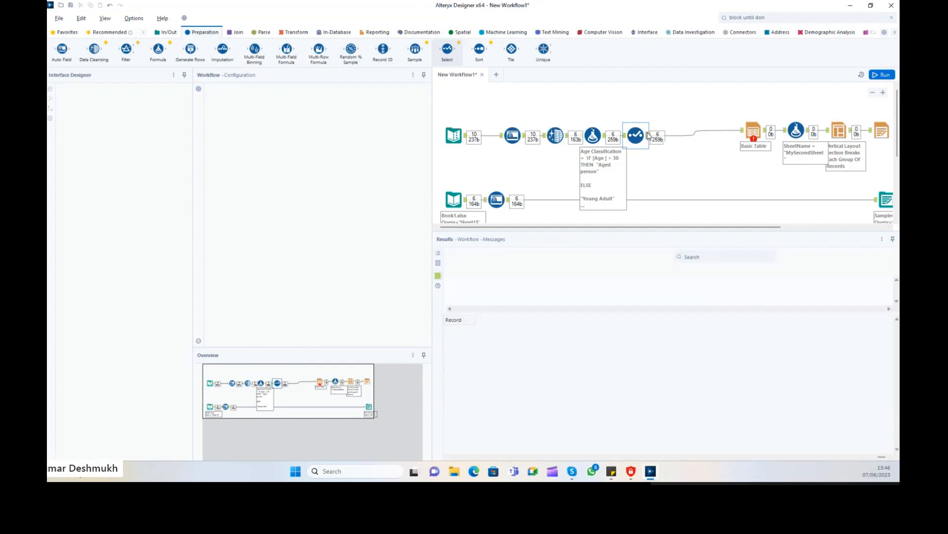
{"action": "left_click_drag", "start_coordinate": [510, 342], "coordinate": [801, 368]}
{"action": "left_click", "coordinate": [790, 361]}
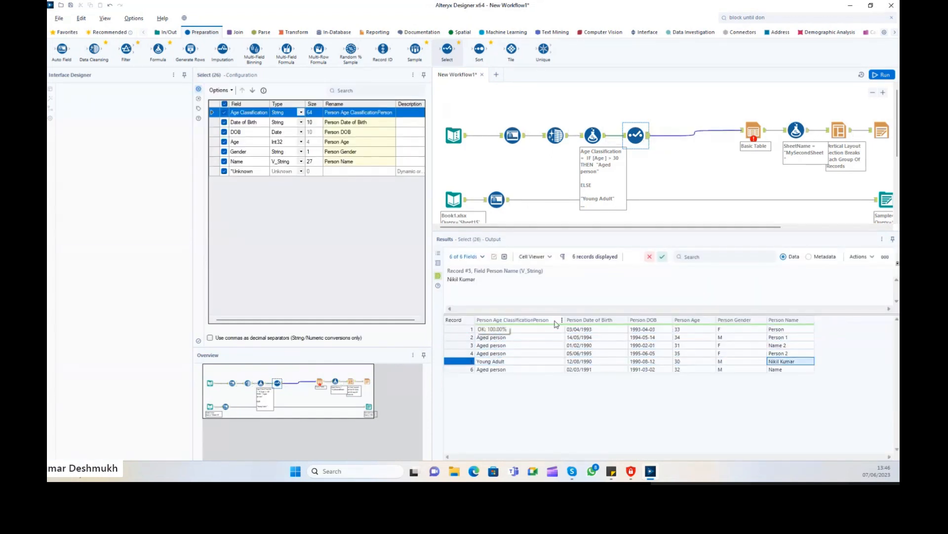
Correct the rename to 'Person Age Classification', rerun the workflow and check the Select output.
{"action": "left_click", "coordinate": [393, 113]}
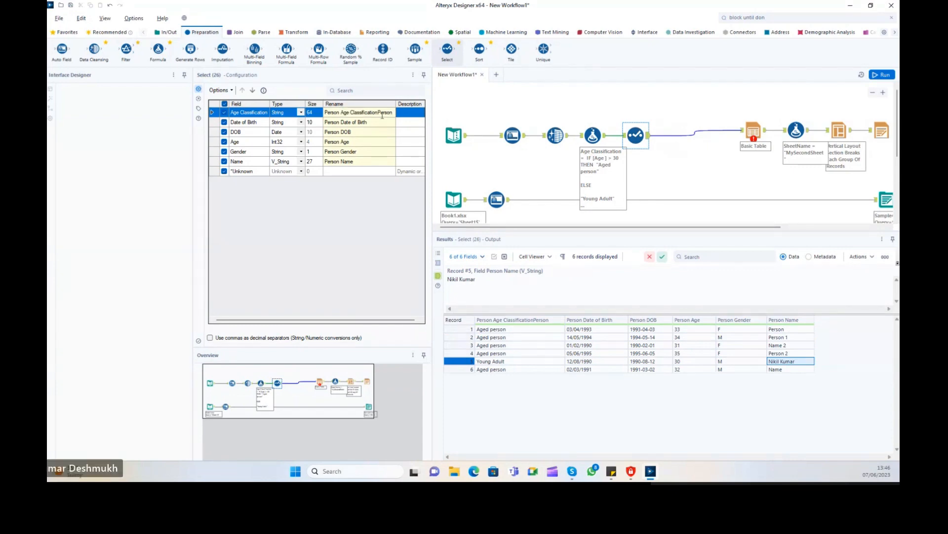
{"action": "key", "text": "BackSpace"}
{"action": "key", "text": "Return"}
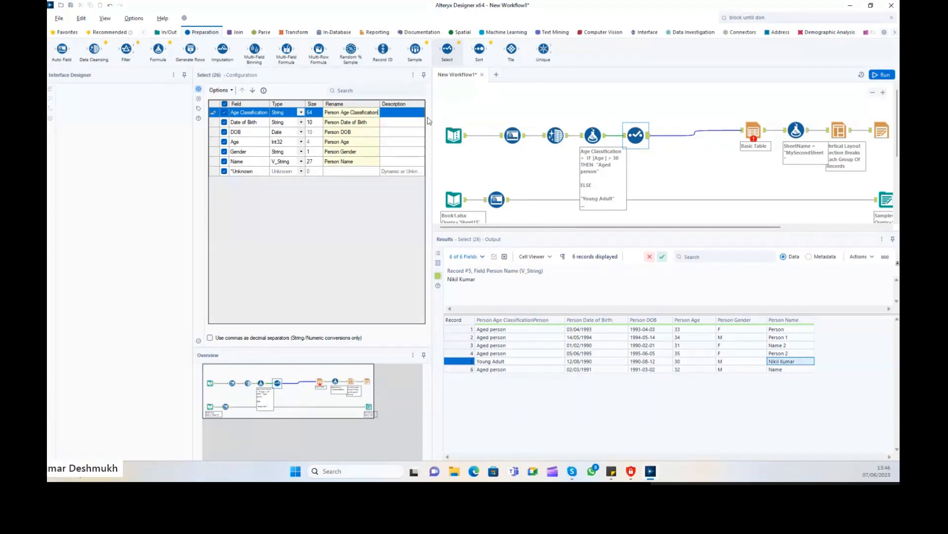
{"action": "left_click", "coordinate": [689, 165]}
{"action": "left_click", "coordinate": [883, 76]}
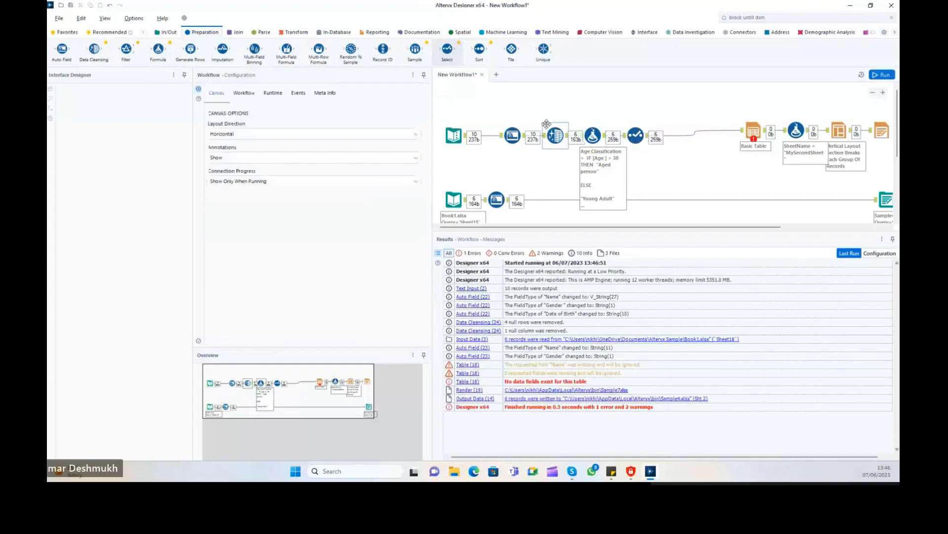
{"action": "left_click_drag", "start_coordinate": [644, 103], "coordinate": [421, 132]}
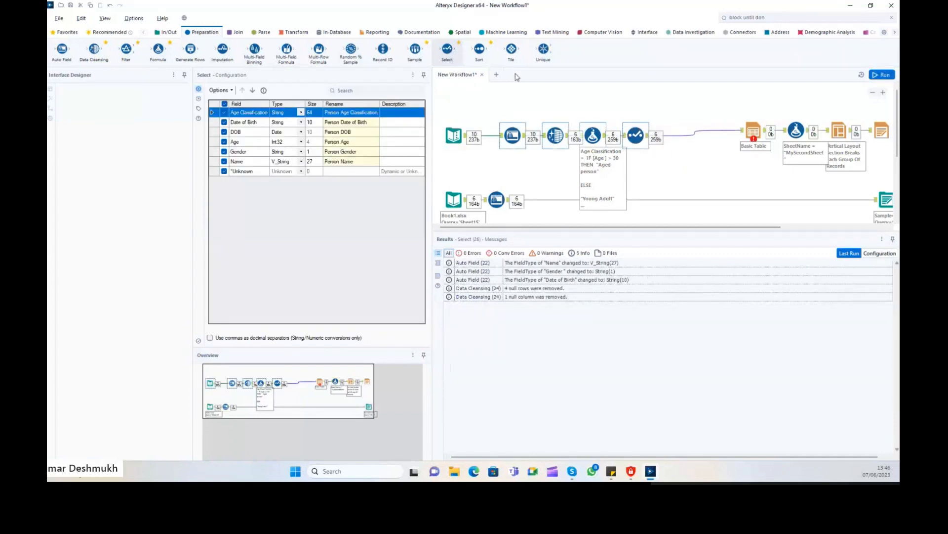
{"action": "left_click", "coordinate": [655, 141]}
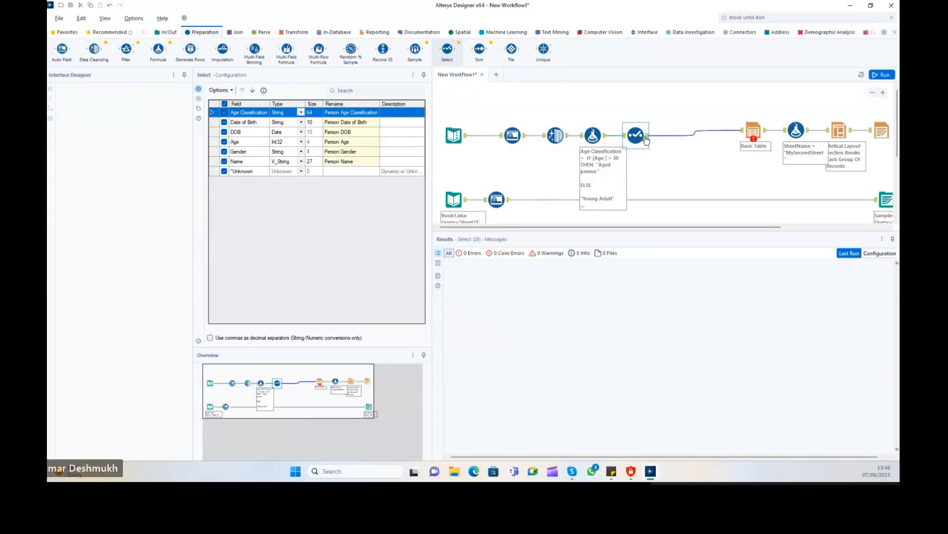
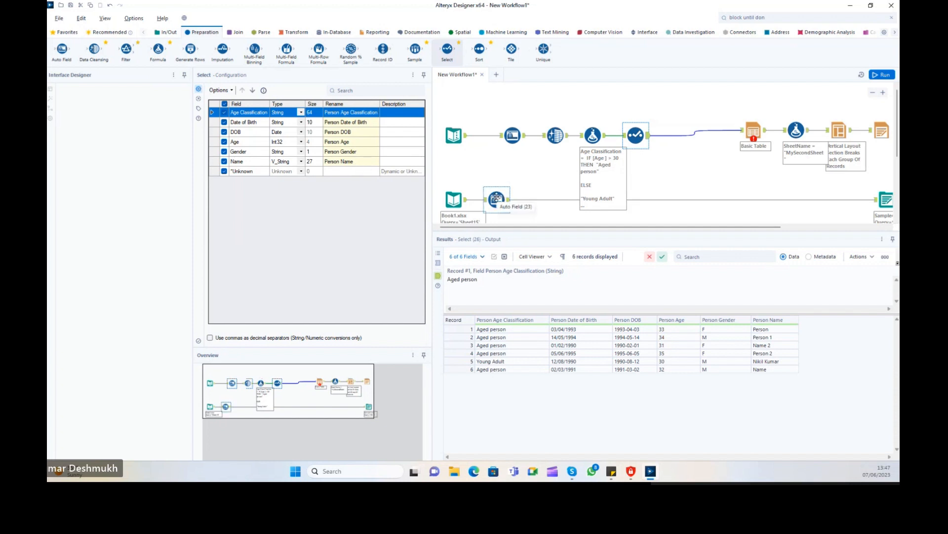
Insert a Select tool on the connection after the lower Auto Field tool.
{"action": "left_click", "coordinate": [495, 200]}
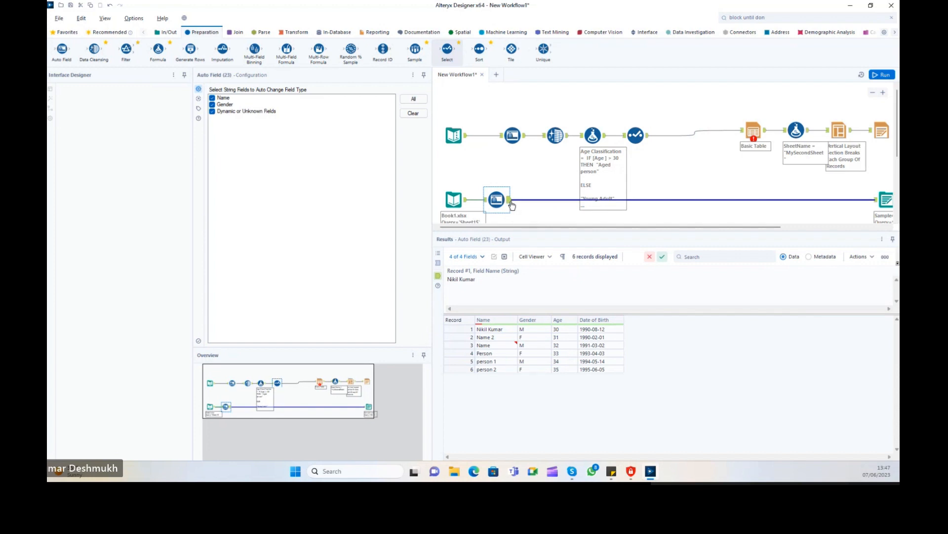
{"action": "left_click", "coordinate": [510, 202]}
{"action": "left_click", "coordinate": [509, 202]}
{"action": "left_click_drag", "start_coordinate": [447, 49], "coordinate": [555, 199]}
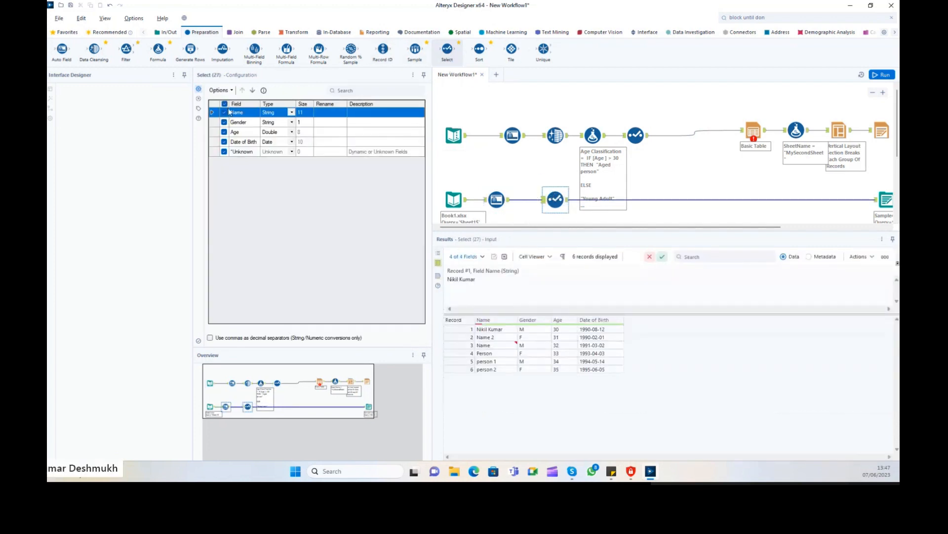
Add the prefix 'Person' to field names in the new Select tool and run the workflow.
{"action": "left_click", "coordinate": [219, 89]}
{"action": "left_click", "coordinate": [242, 150]}
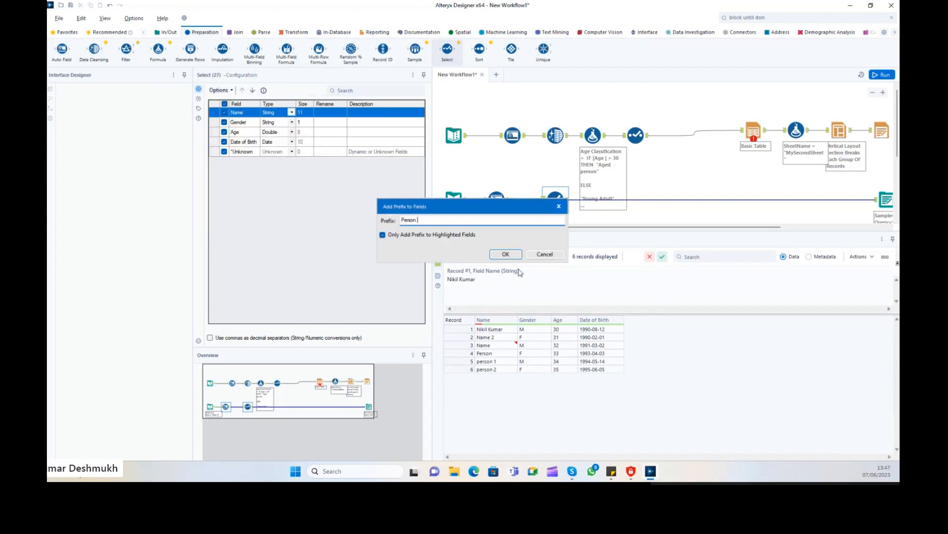
{"action": "type", "text": "Person"}
{"action": "left_click", "coordinate": [506, 254]}
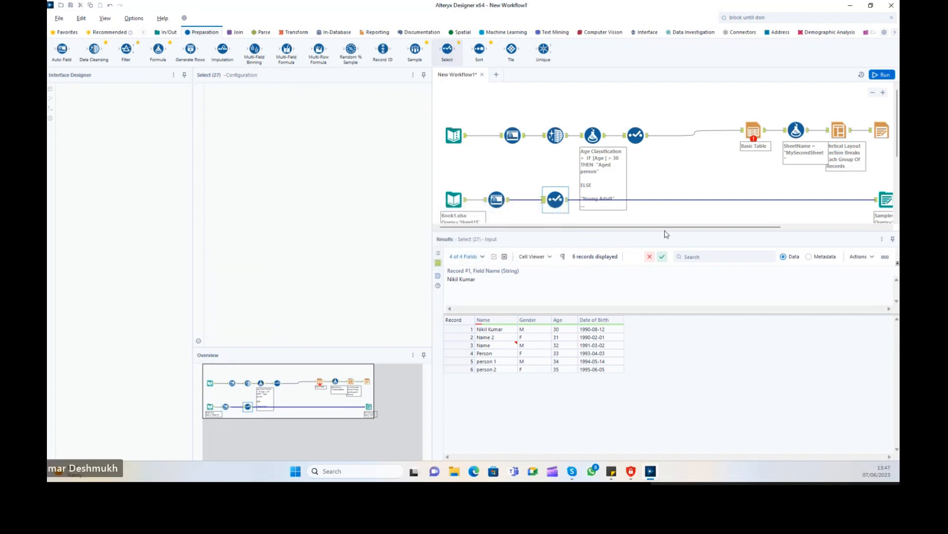
{"action": "key", "text": "ctrl+r"}
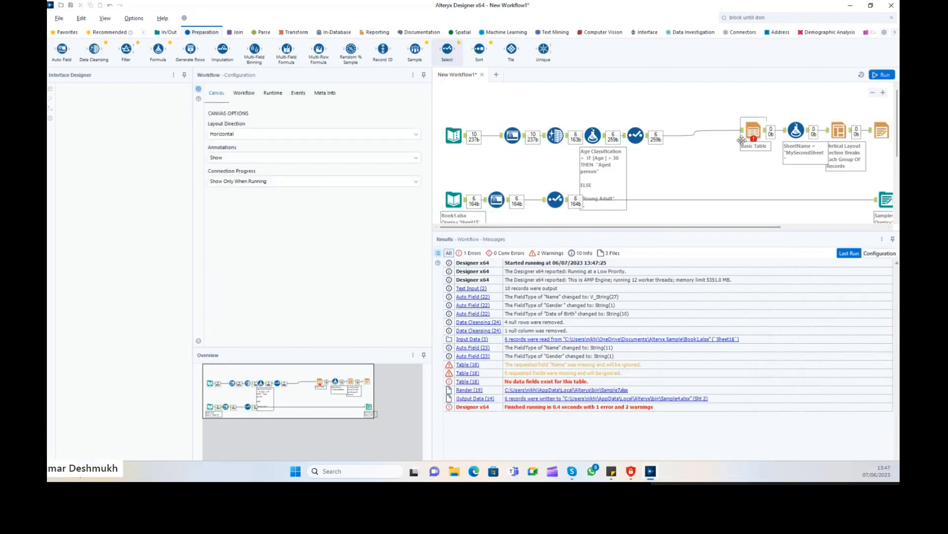
Review both Select outputs and start editing the Name field's new name.
{"action": "left_click", "coordinate": [635, 134]}
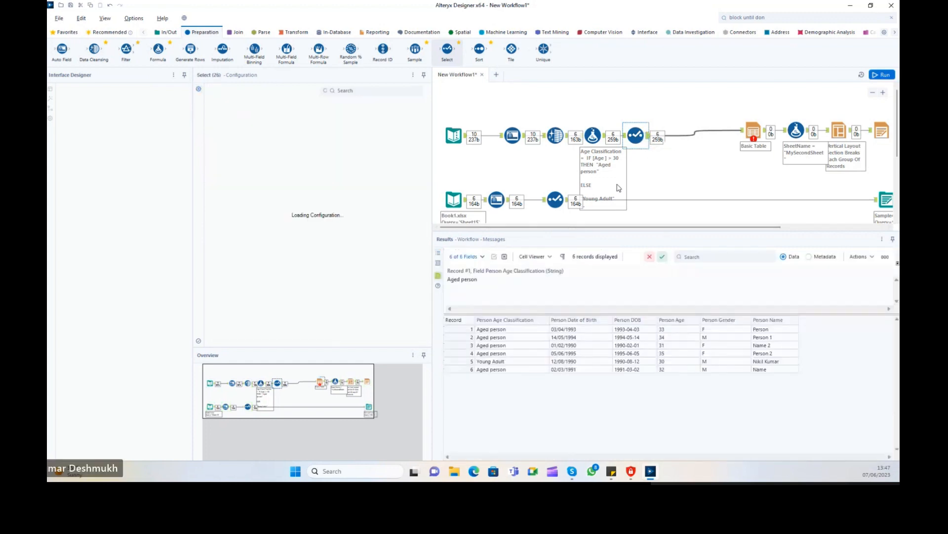
{"action": "left_click", "coordinate": [556, 199]}
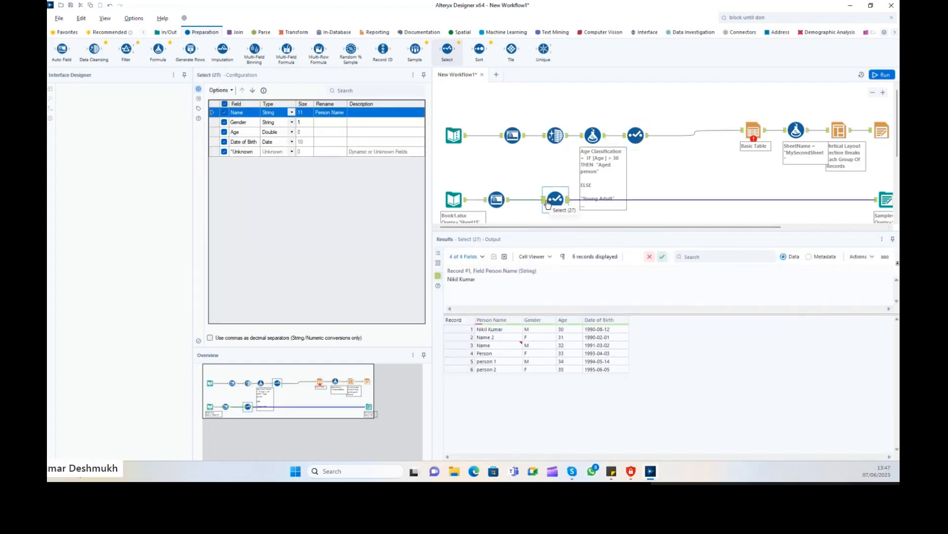
{"action": "mouse_move", "coordinate": [520, 325]}
{"action": "left_click_drag", "start_coordinate": [215, 127], "coordinate": [219, 145]}
{"action": "left_click_drag", "start_coordinate": [333, 113], "coordinate": [317, 112]}
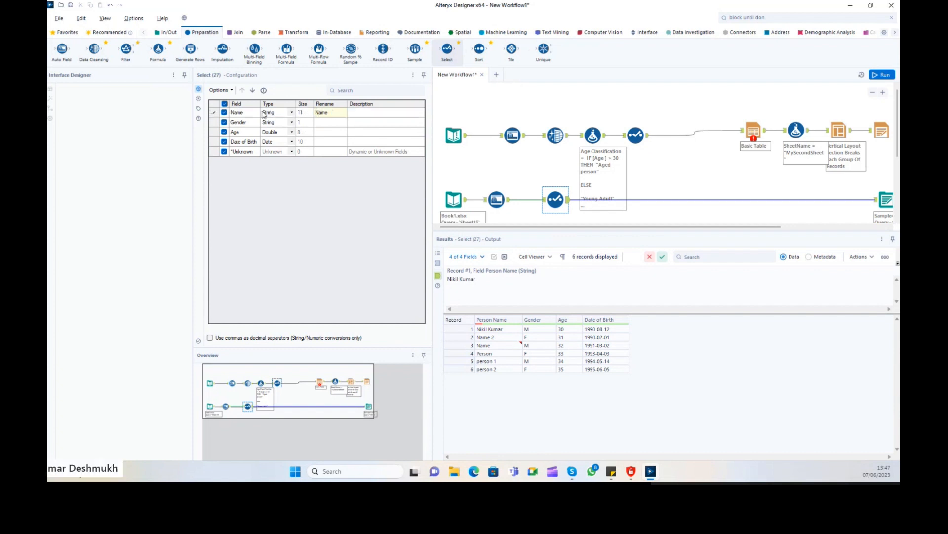
Commit the rename edit and select all field rows in the lower Select tool.
{"action": "left_click", "coordinate": [215, 124], "text": "ctrl"}
{"action": "left_click", "coordinate": [215, 133], "text": "ctrl"}
{"action": "left_click", "coordinate": [215, 142], "text": "ctrl"}
{"action": "left_click", "coordinate": [215, 110], "text": "ctrl"}
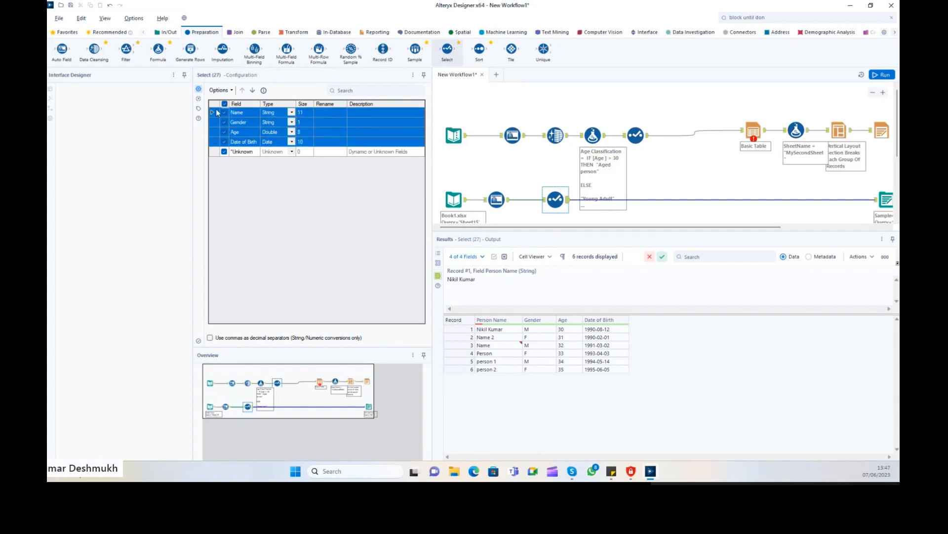
{"action": "left_click", "coordinate": [222, 93]}
{"action": "left_click", "coordinate": [337, 187]}
{"action": "left_click_drag", "start_coordinate": [215, 113], "coordinate": [215, 158]}
Add the 'Person' prefix to all selected fields, run, and view the upper Select's data.
{"action": "left_click", "coordinate": [220, 90]}
{"action": "left_click", "coordinate": [242, 148]}
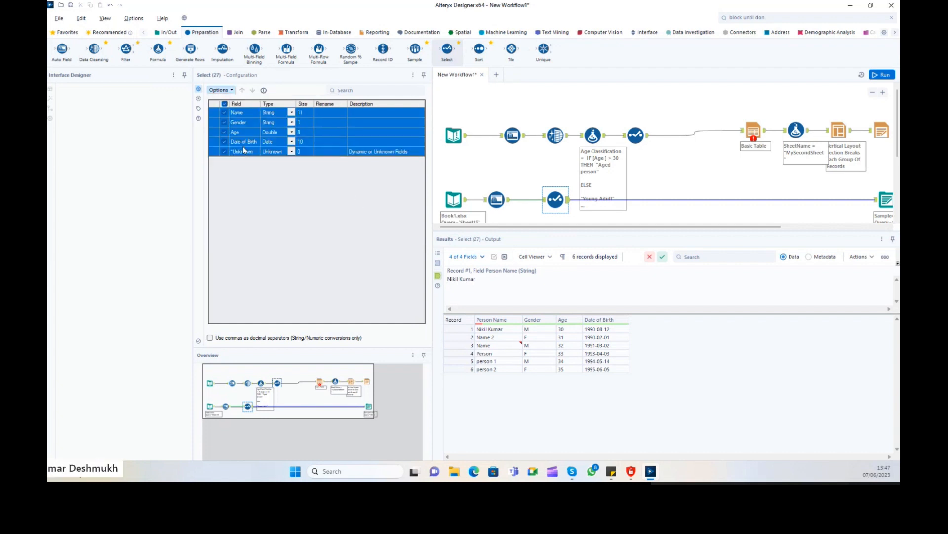
{"action": "type", "text": "Person"}
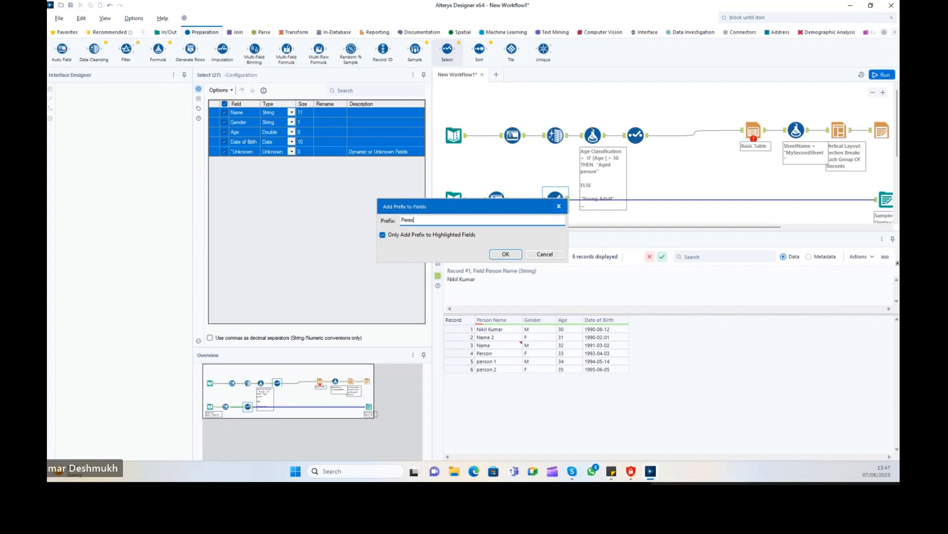
{"action": "left_click", "coordinate": [504, 254]}
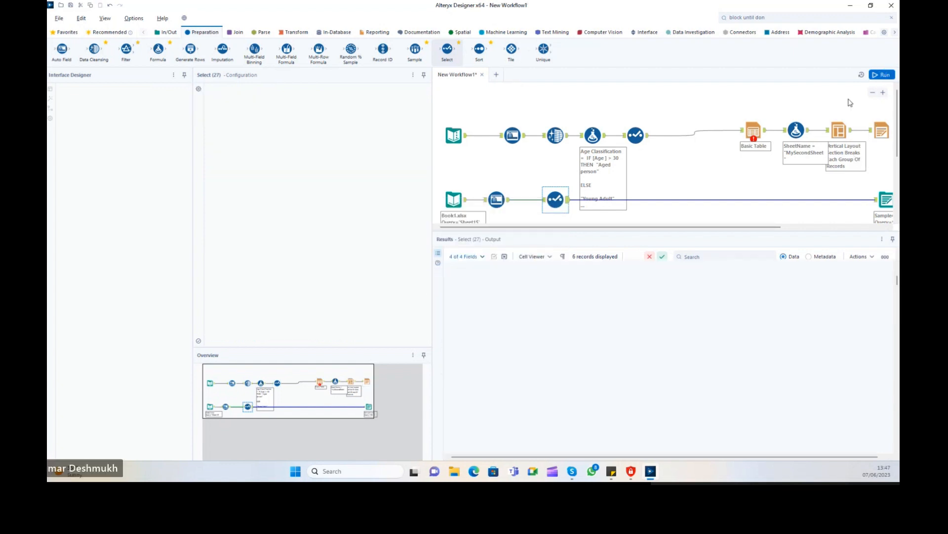
{"action": "left_click", "coordinate": [883, 75]}
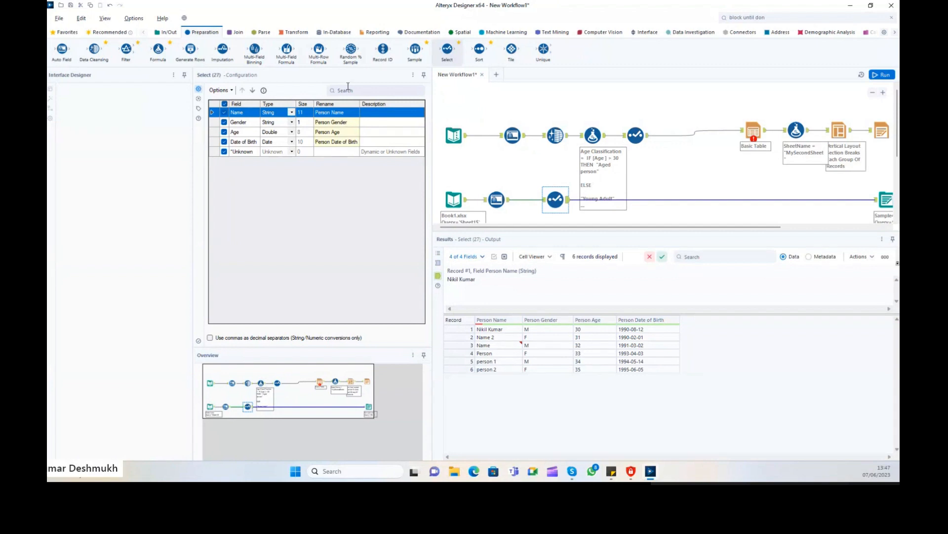
{"action": "left_click", "coordinate": [677, 138]}
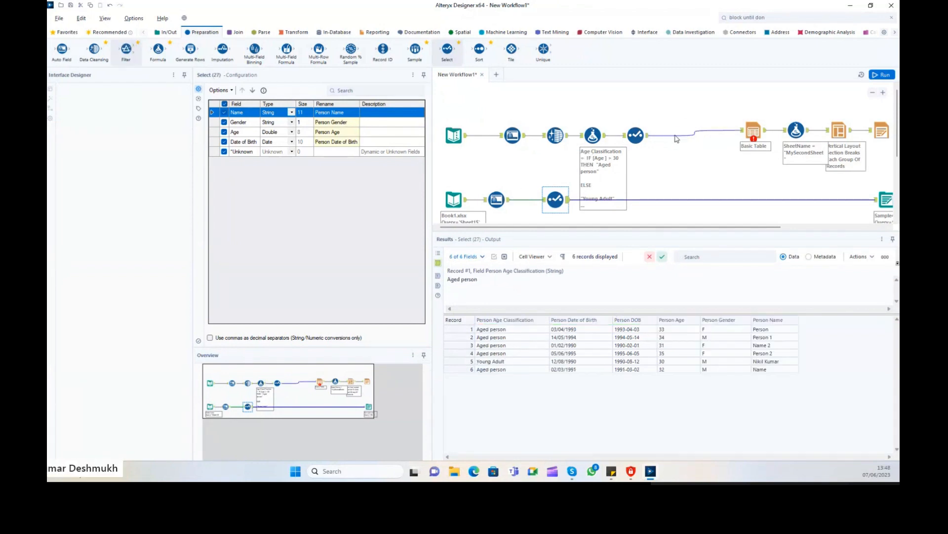
Add Filter tools after the upper Select and in the lower branch, then open the upper Filter.
{"action": "left_click_drag", "start_coordinate": [676, 139], "coordinate": [678, 136]}
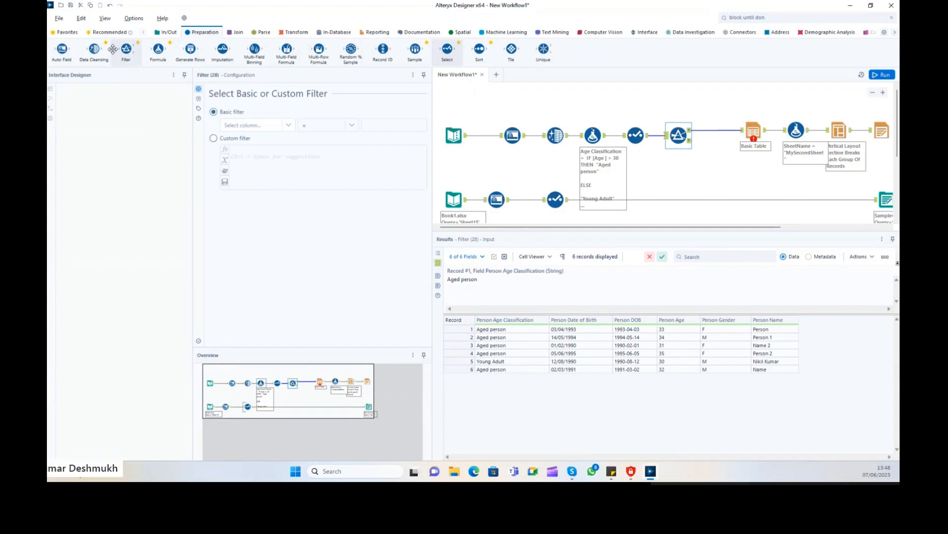
{"action": "left_click_drag", "start_coordinate": [126, 50], "coordinate": [625, 198]}
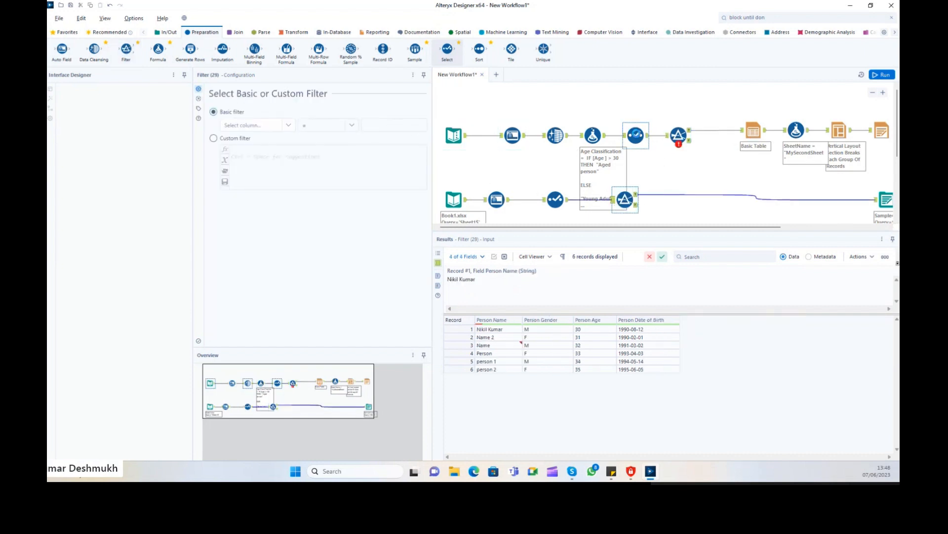
{"action": "left_click", "coordinate": [635, 135]}
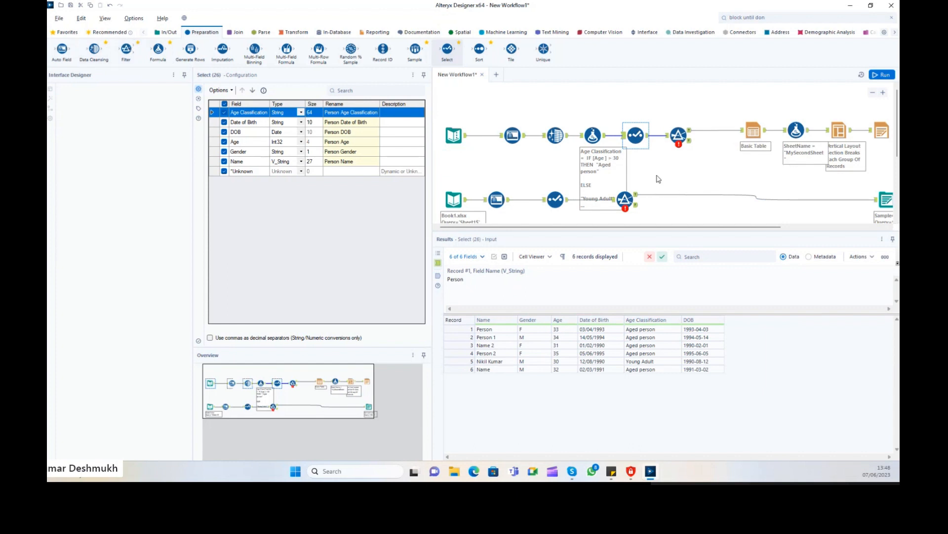
{"action": "left_click", "coordinate": [678, 135]}
Build a first Filter condition of Person DOB = a calendar date.
{"action": "left_click", "coordinate": [253, 127]}
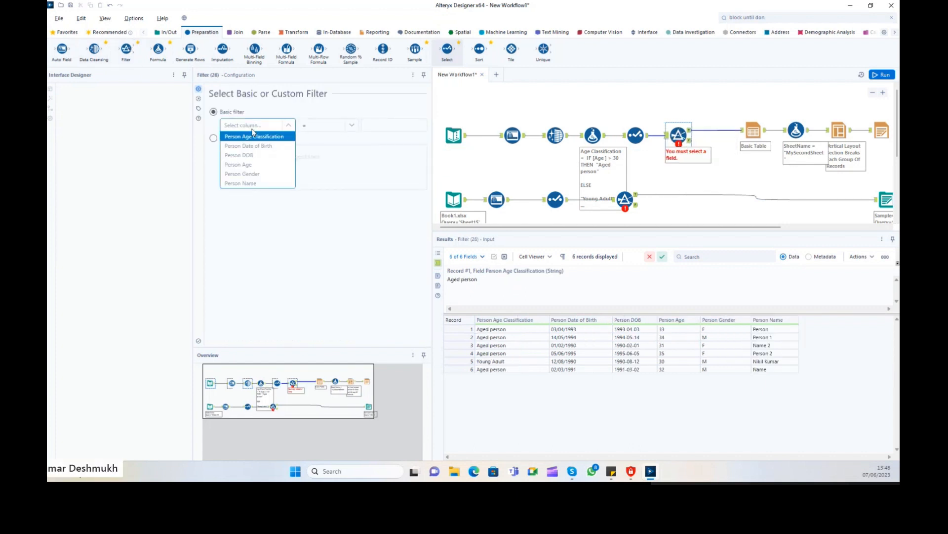
{"action": "left_click", "coordinate": [271, 145]}
{"action": "left_click", "coordinate": [350, 128]}
{"action": "left_click", "coordinate": [338, 139]}
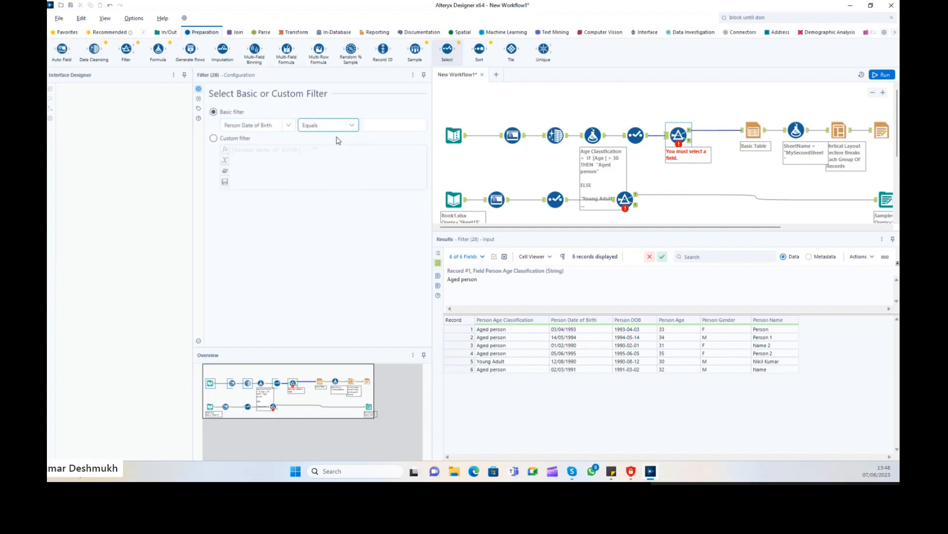
{"action": "left_click", "coordinate": [367, 131]}
{"action": "left_click", "coordinate": [388, 126]}
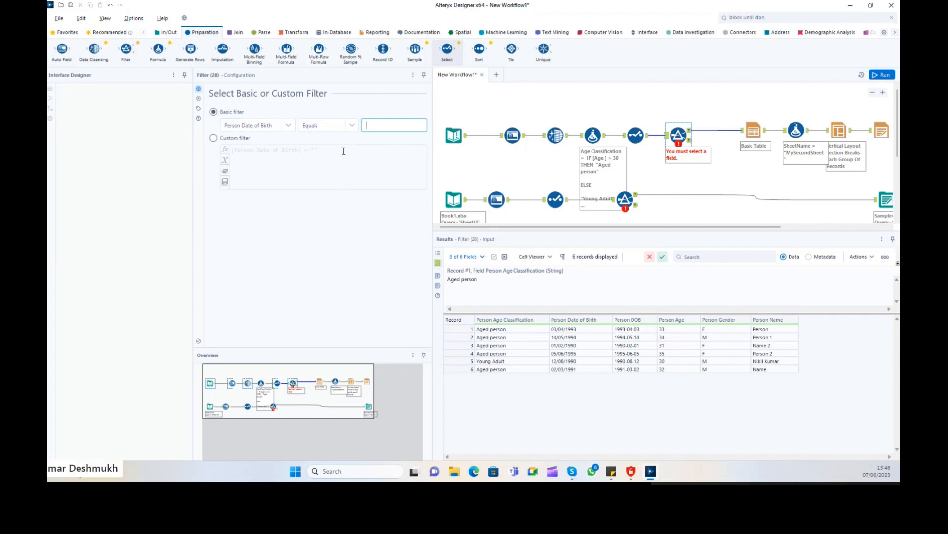
{"action": "left_click", "coordinate": [287, 125]}
{"action": "left_click", "coordinate": [267, 158]}
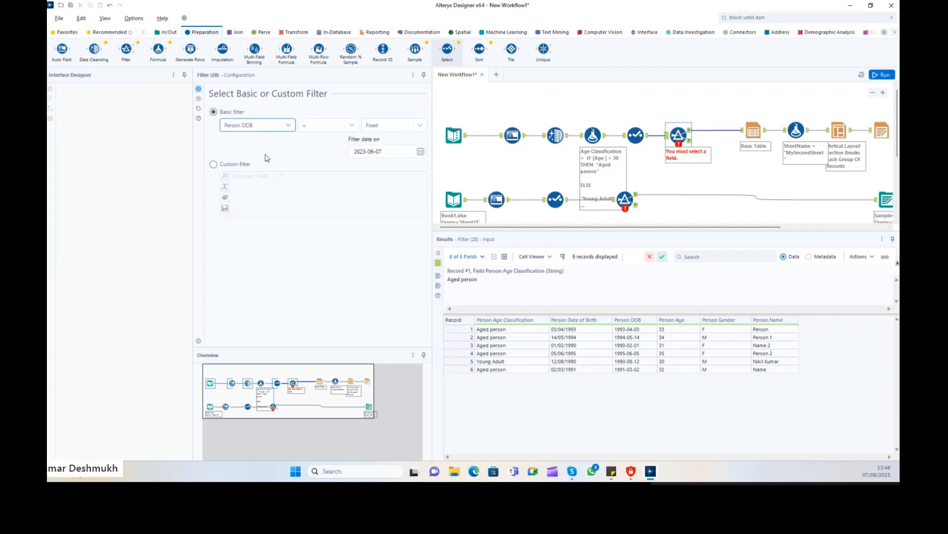
{"action": "left_click", "coordinate": [351, 126]}
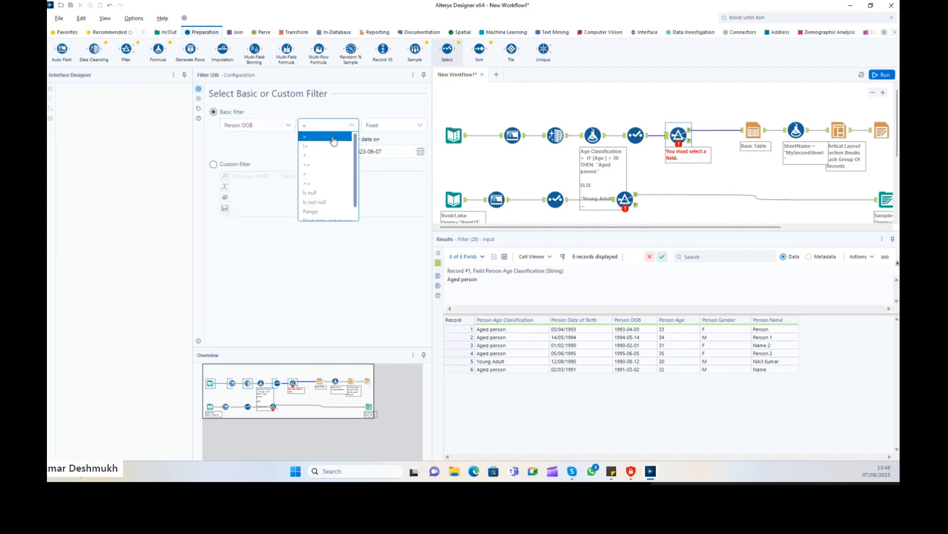
{"action": "left_click", "coordinate": [321, 132]}
{"action": "left_click", "coordinate": [421, 152]}
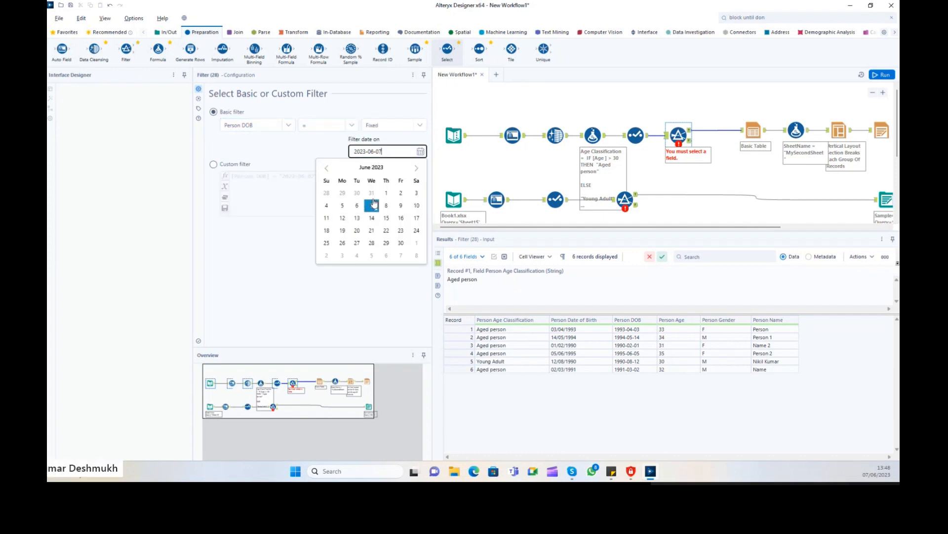
{"action": "left_click", "coordinate": [414, 126]}
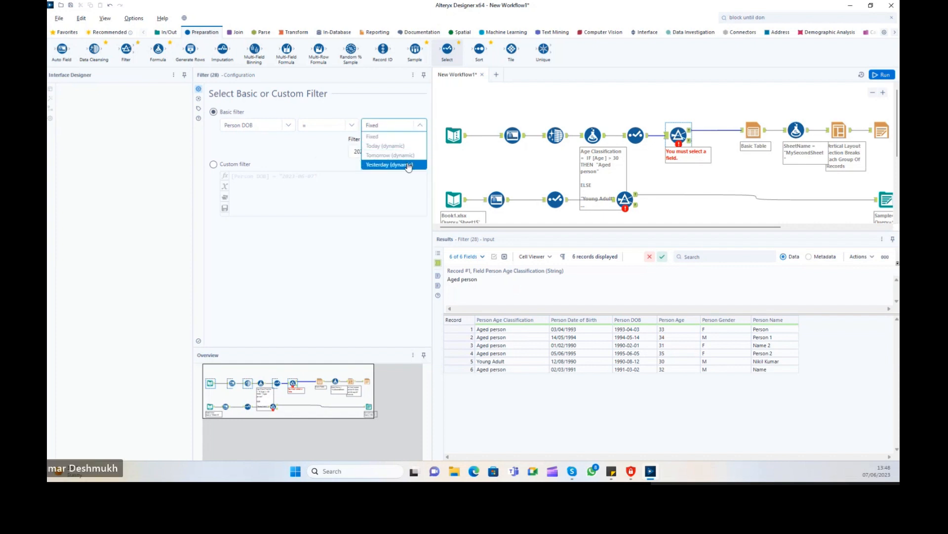
Change the condition to Person DOB less than Today (dynamic) and run the workflow.
{"action": "left_click", "coordinate": [354, 128]}
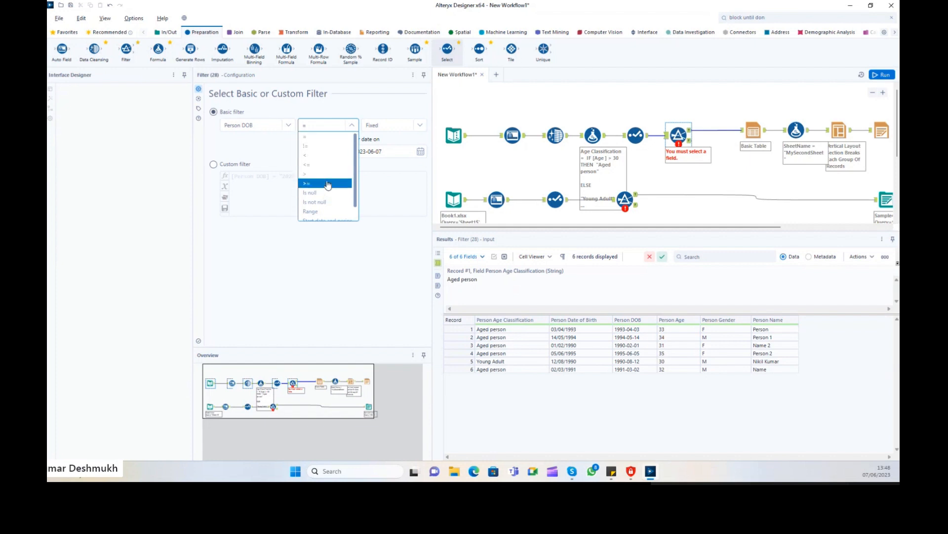
{"action": "left_click", "coordinate": [287, 126]}
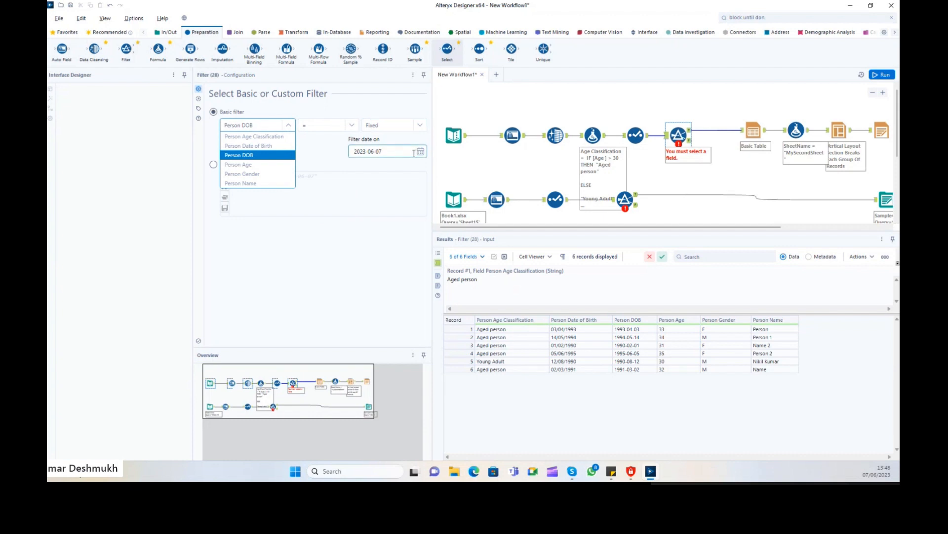
{"action": "left_click", "coordinate": [420, 151]}
{"action": "left_click", "coordinate": [351, 126]}
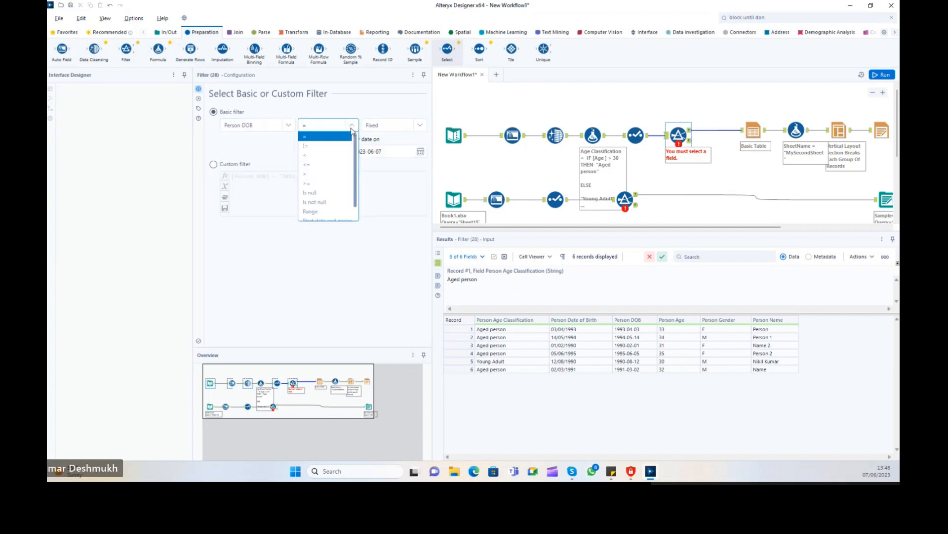
{"action": "left_click", "coordinate": [321, 155]}
{"action": "left_click", "coordinate": [421, 152]}
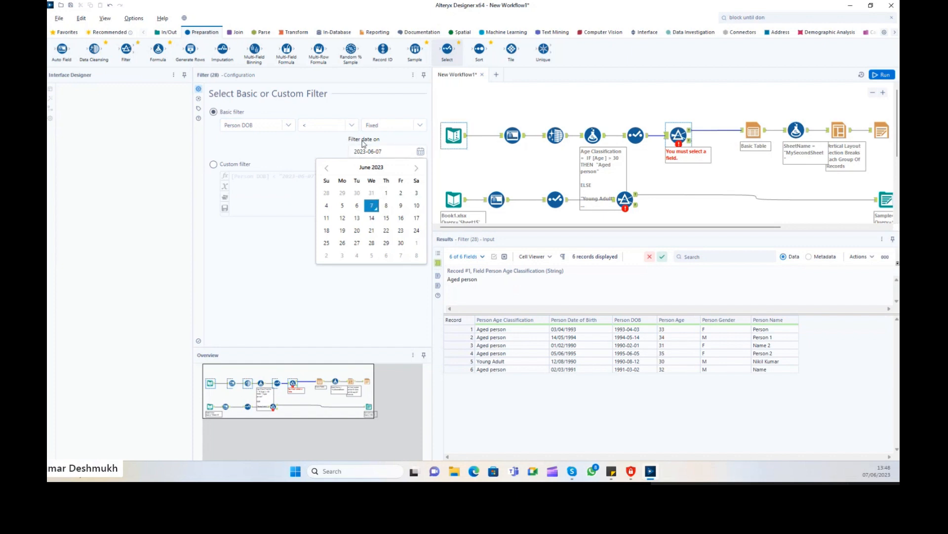
{"action": "left_click", "coordinate": [372, 126]}
{"action": "left_click", "coordinate": [390, 144]}
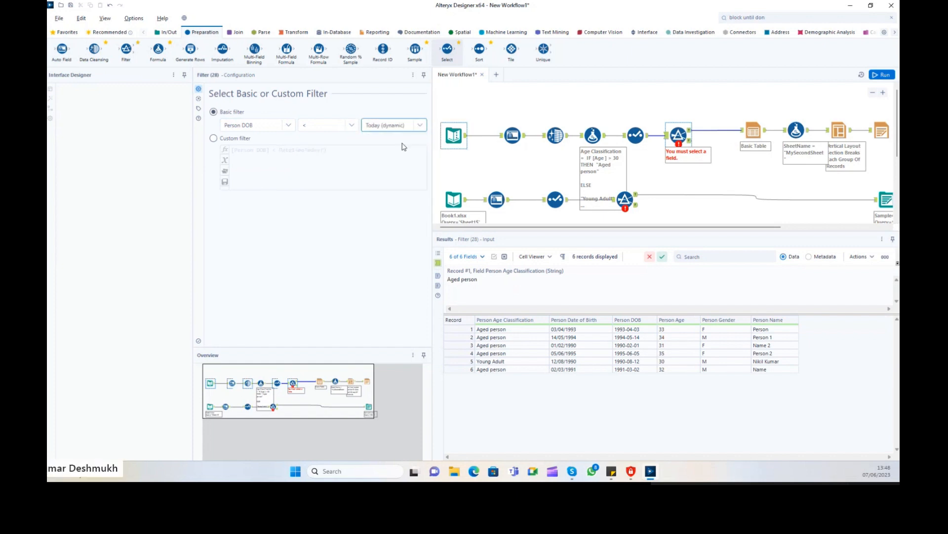
{"action": "left_click", "coordinate": [882, 75]}
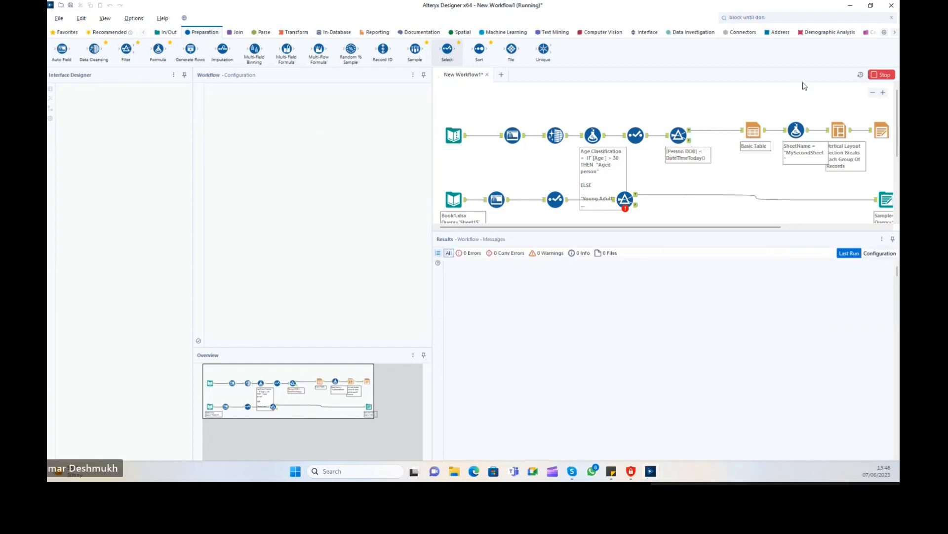
Inspect the Filter's True output of six records, selecting the Person DOB and Person Name values.
{"action": "left_click", "coordinate": [691, 132]}
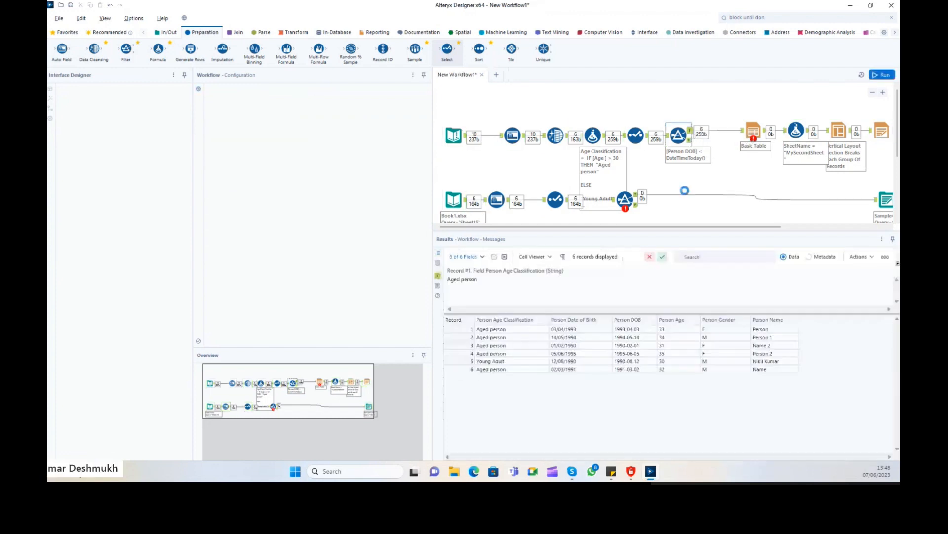
{"action": "left_click", "coordinate": [679, 329]}
{"action": "left_click_drag", "start_coordinate": [796, 371], "coordinate": [487, 332]}
{"action": "left_click", "coordinate": [486, 330]}
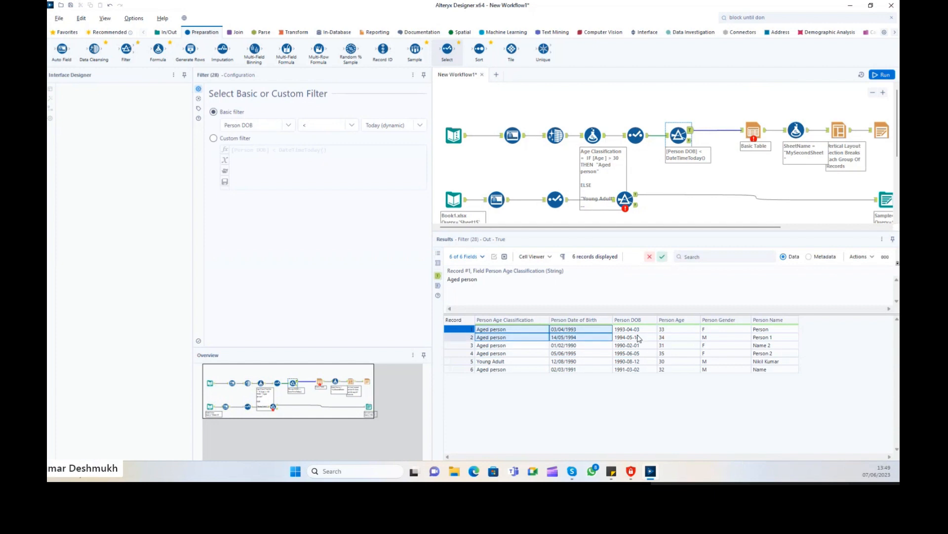
{"action": "left_click_drag", "start_coordinate": [638, 330], "coordinate": [634, 353]}
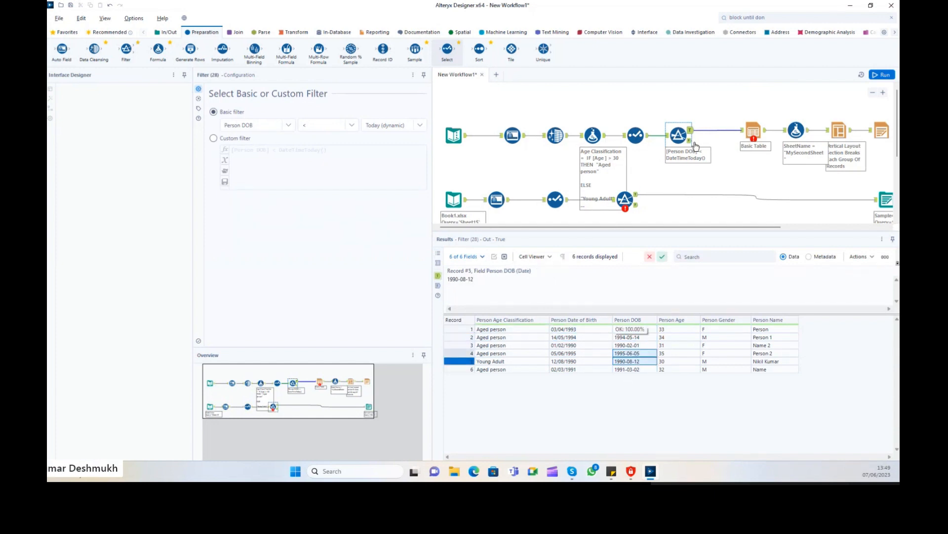
{"action": "left_click", "coordinate": [288, 126]}
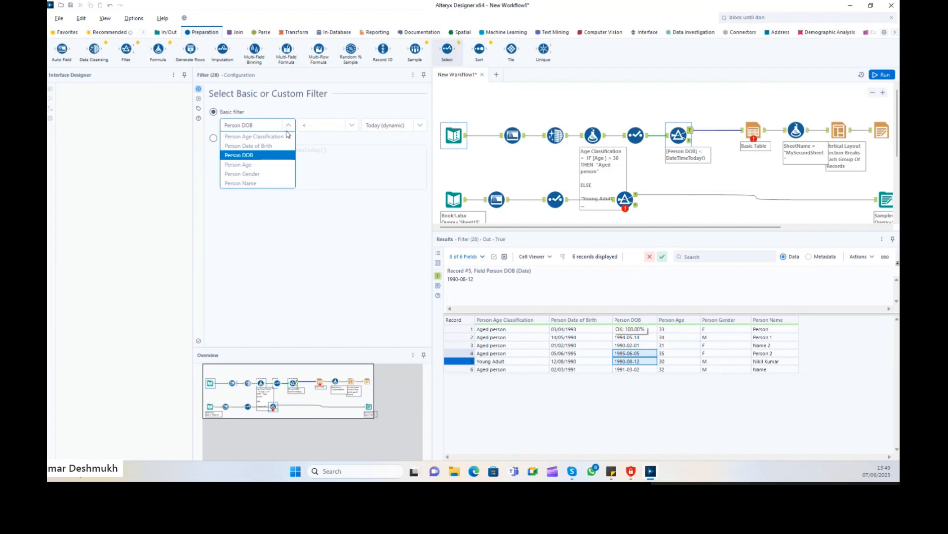
{"action": "left_click", "coordinate": [764, 363]}
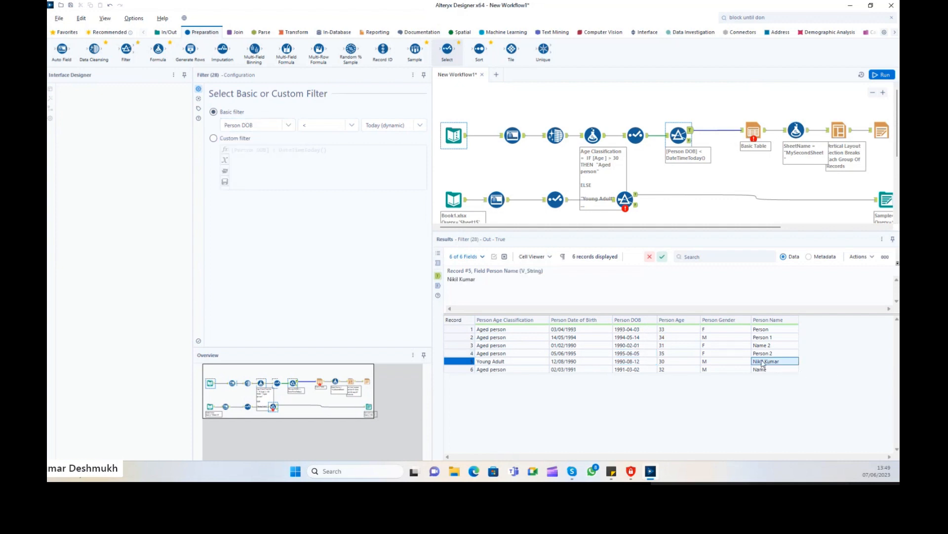
{"action": "left_click_drag", "start_coordinate": [765, 330], "coordinate": [765, 373]}
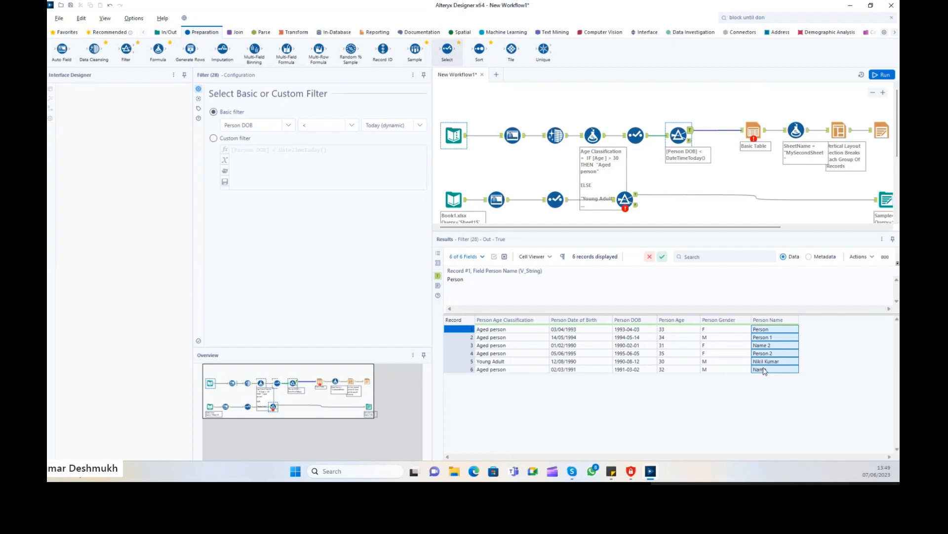
{"action": "left_click", "coordinate": [769, 330]}
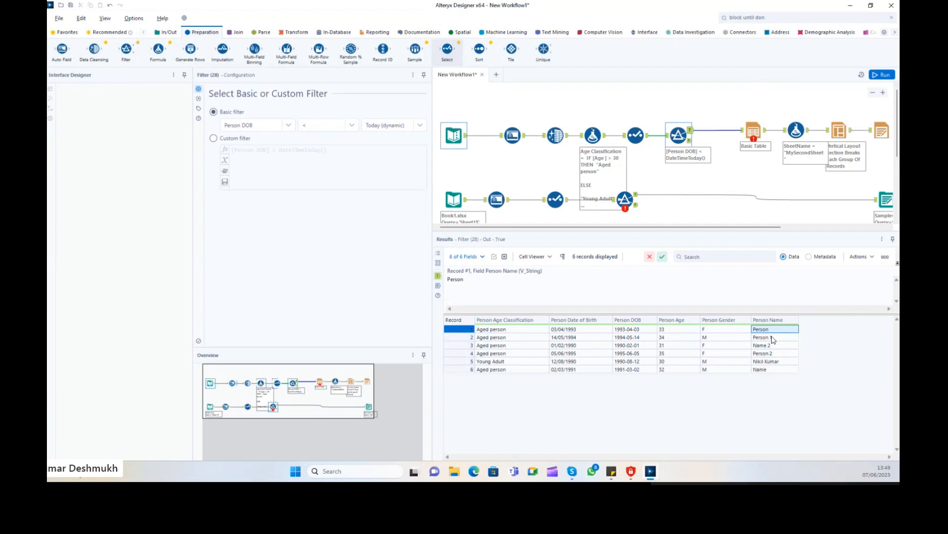
{"action": "left_click", "coordinate": [286, 125]}
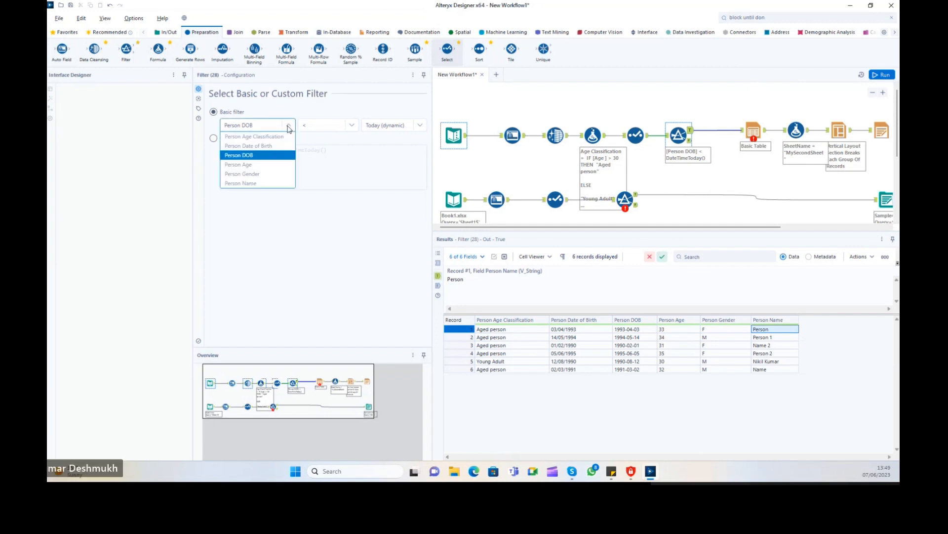
Set the Filter to Person Name Contains 'Person' and run the workflow.
{"action": "left_click", "coordinate": [258, 183]}
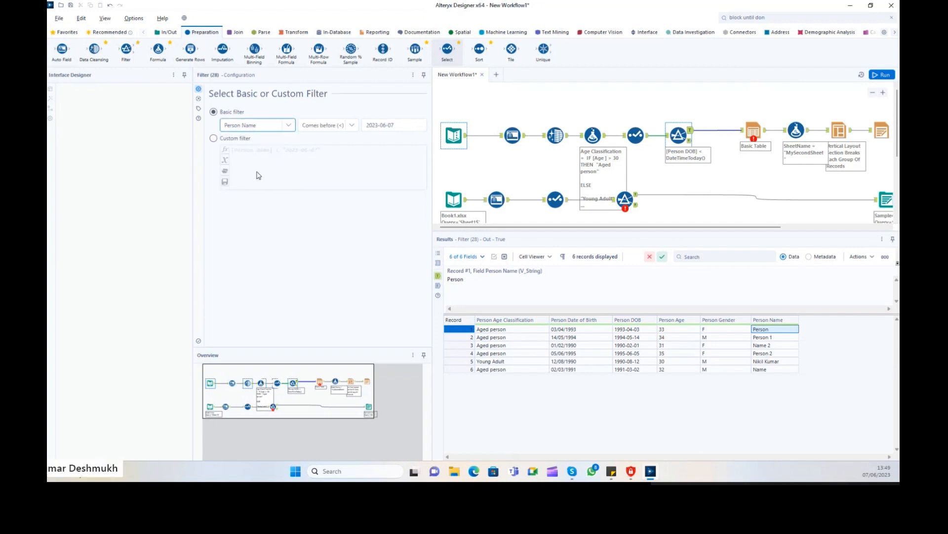
{"action": "left_click", "coordinate": [333, 129]}
{"action": "left_click", "coordinate": [327, 181]}
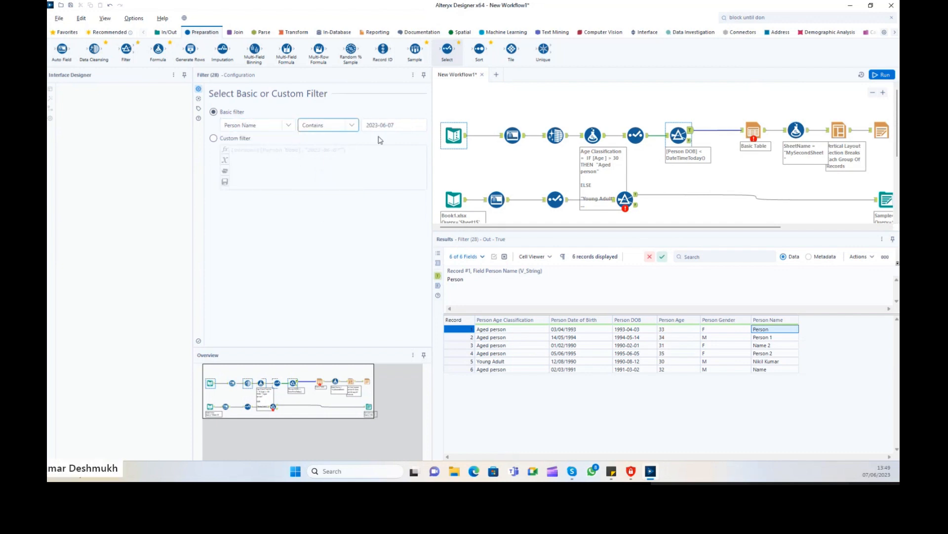
{"action": "left_click_drag", "start_coordinate": [402, 125], "coordinate": [346, 121]}
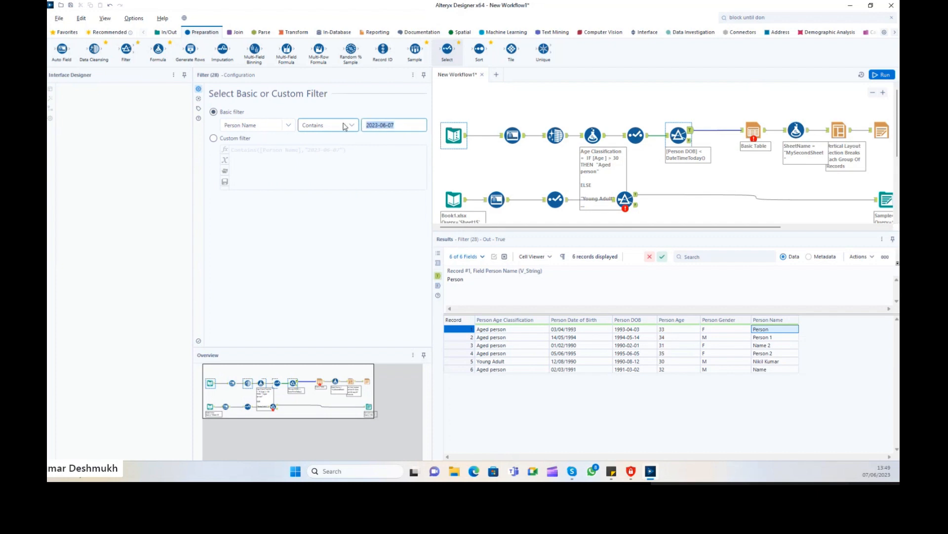
{"action": "type", "text": "Person"}
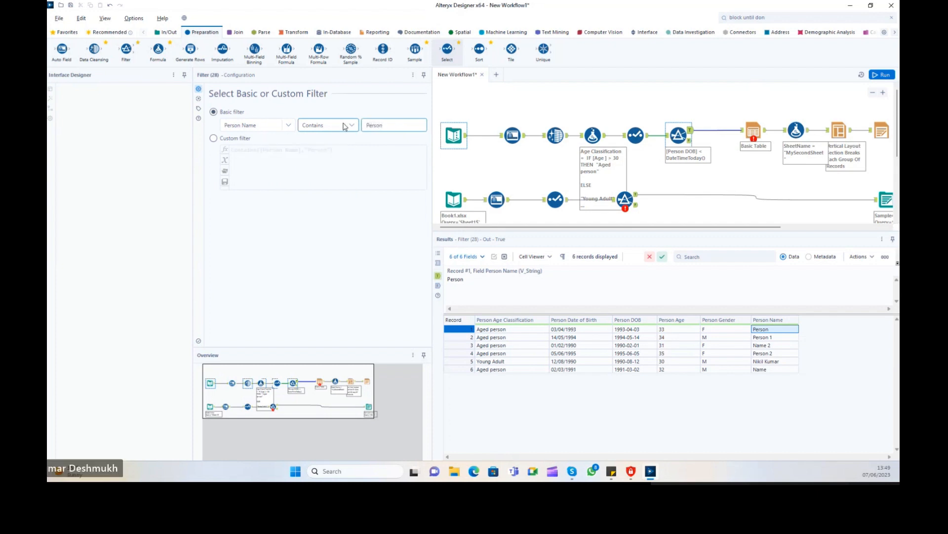
{"action": "key", "text": "ctrl+r"}
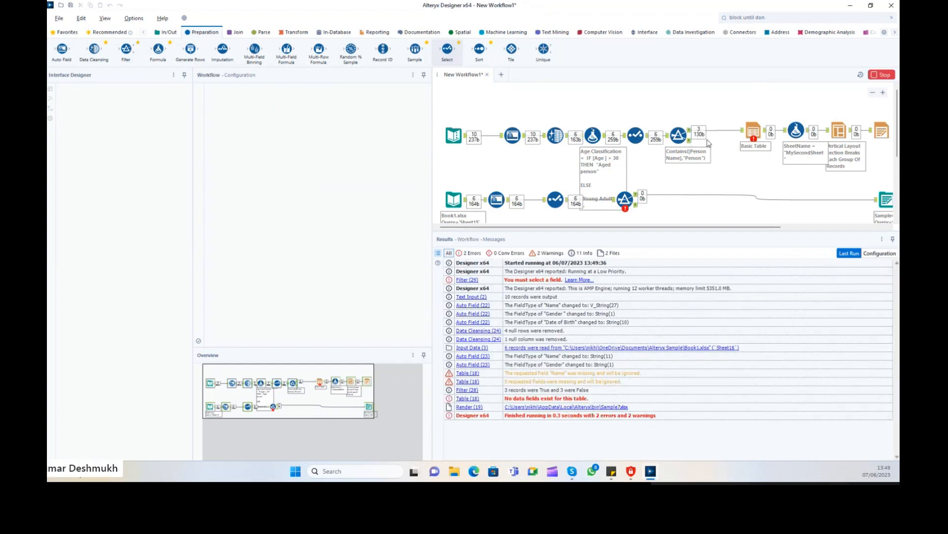
Check the Filter's True and False outputs, three records each.
{"action": "left_click", "coordinate": [690, 131]}
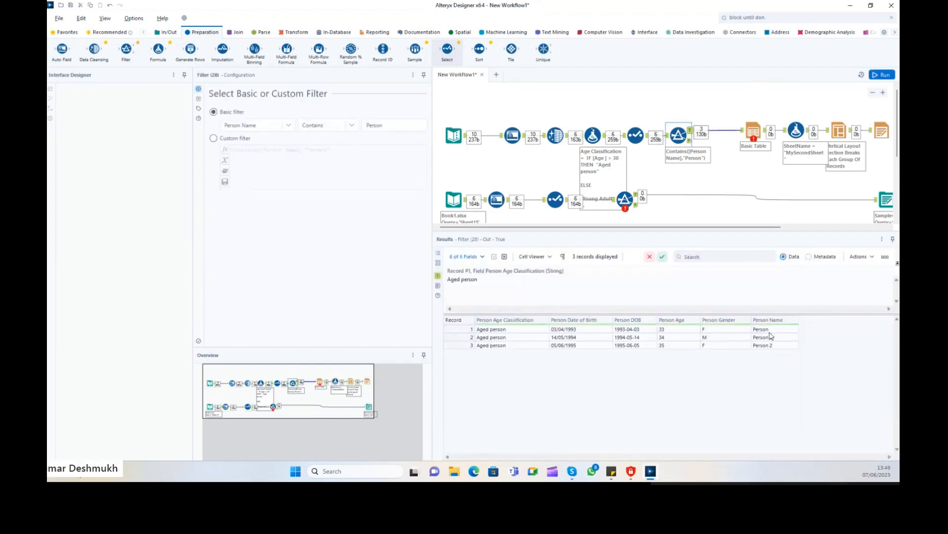
{"action": "left_click_drag", "start_coordinate": [771, 336], "coordinate": [771, 346]}
{"action": "left_click", "coordinate": [690, 141]}
{"action": "left_click", "coordinate": [692, 142]}
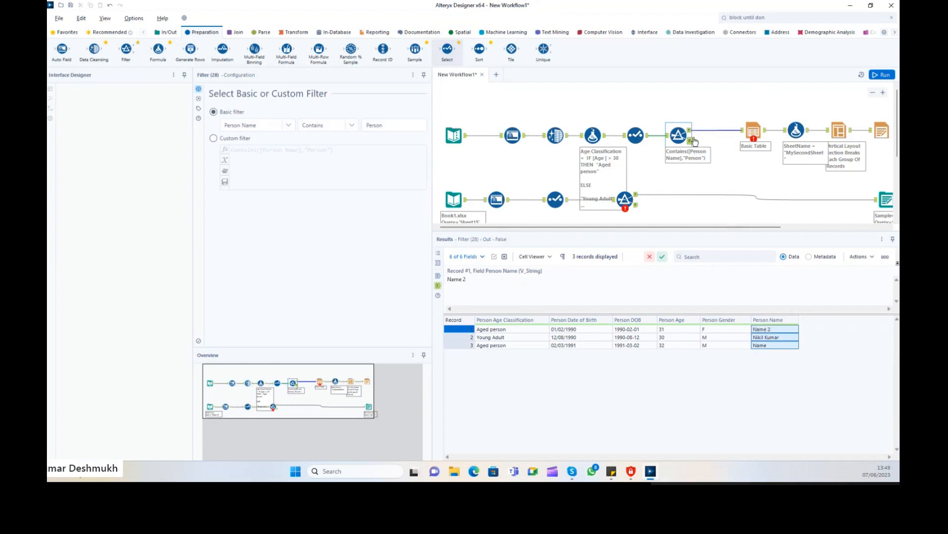
{"action": "left_click", "coordinate": [692, 141]}
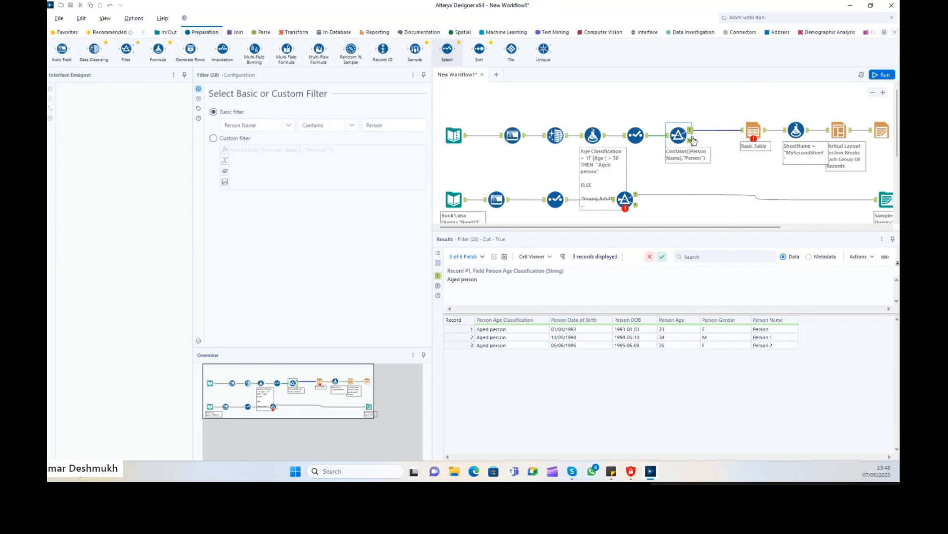
Try Person Age, then Person Gender with Is empty, as the Filter condition.
{"action": "left_click", "coordinate": [282, 125]}
{"action": "left_click", "coordinate": [247, 169]}
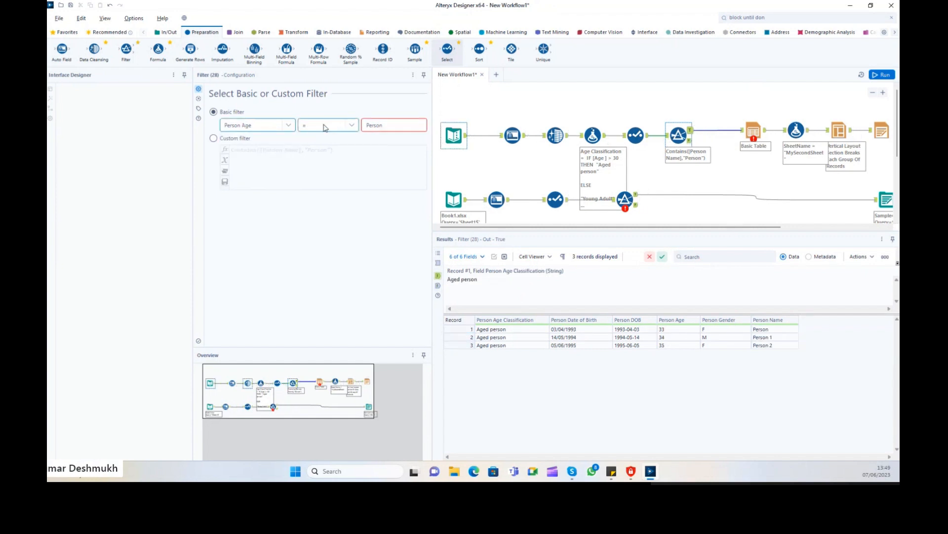
{"action": "left_click", "coordinate": [326, 125]}
{"action": "left_click", "coordinate": [387, 126]}
{"action": "left_click", "coordinate": [277, 125]}
{"action": "left_click", "coordinate": [250, 174]}
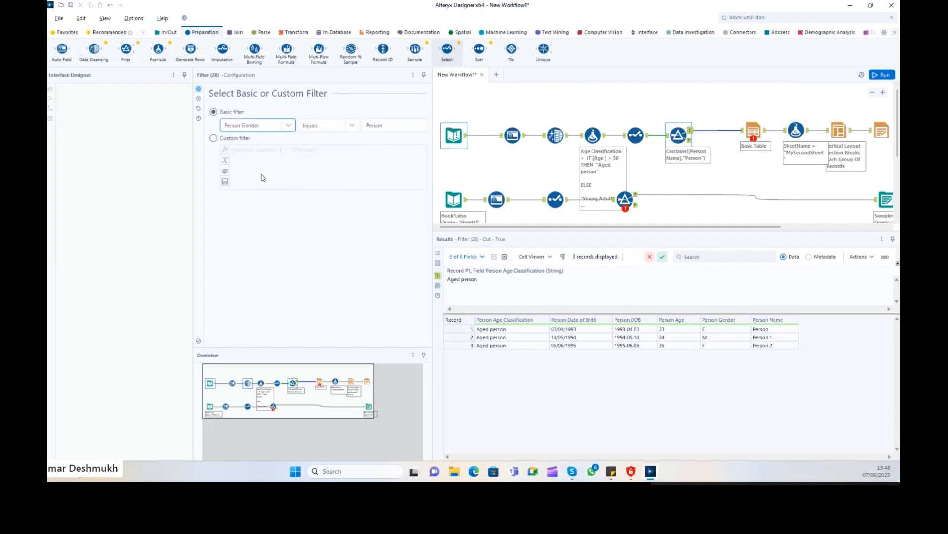
{"action": "left_click", "coordinate": [327, 126]}
{"action": "left_click", "coordinate": [324, 201]}
{"action": "left_click", "coordinate": [327, 125]}
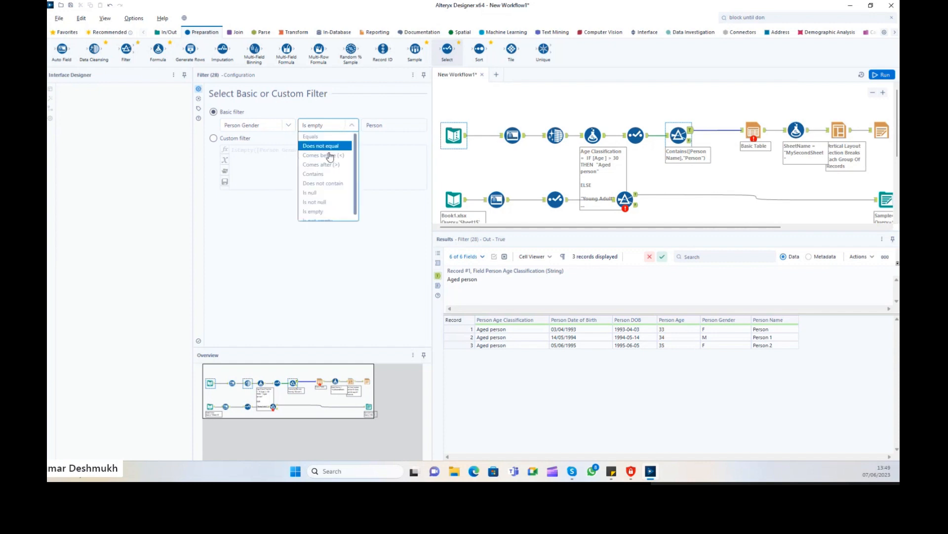
Switch the condition to a fixed Person DOB Range starting 2023-06-07.
{"action": "left_click", "coordinate": [267, 125]}
{"action": "left_click", "coordinate": [267, 155]}
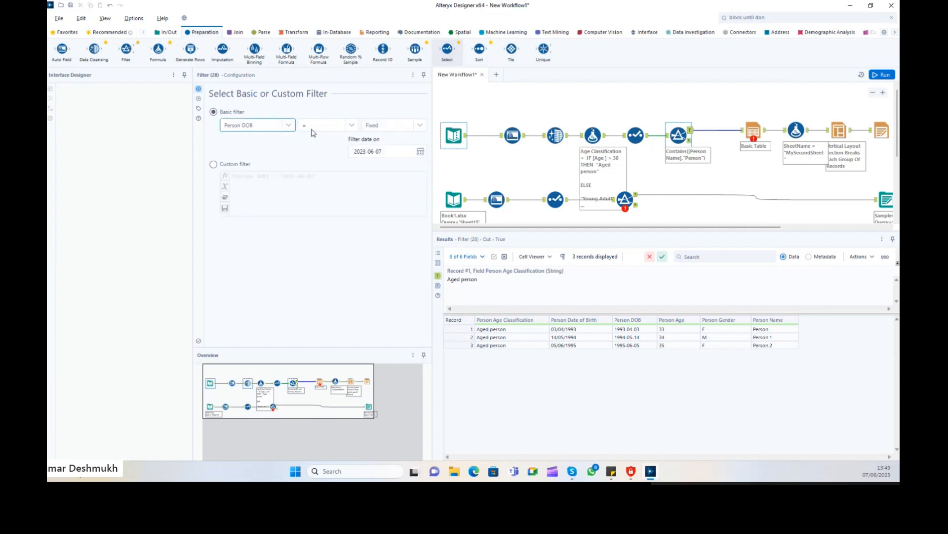
{"action": "left_click", "coordinate": [334, 125]}
{"action": "scroll", "coordinate": [330, 180], "scroll_direction": "down", "scroll_amount": 1}
{"action": "scroll", "coordinate": [330, 177], "scroll_direction": "up", "scroll_amount": 1}
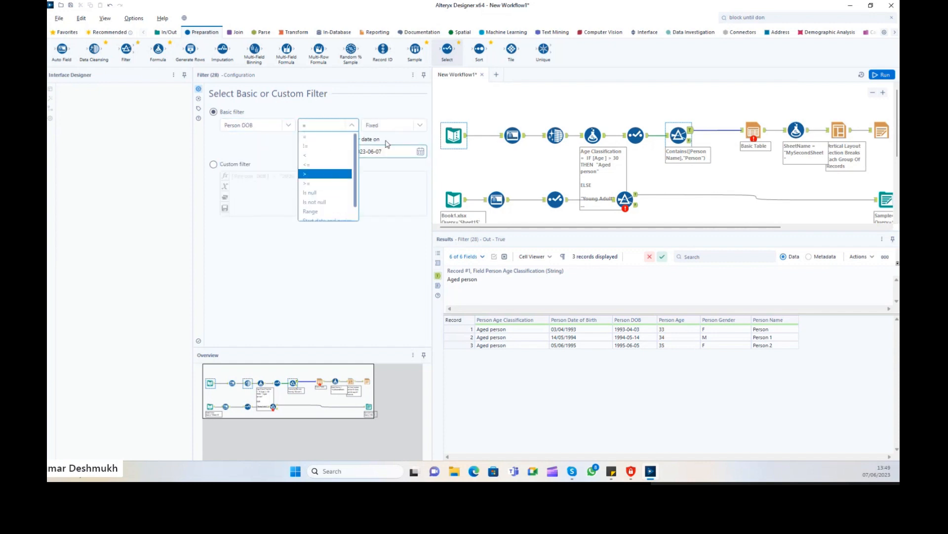
{"action": "left_click", "coordinate": [396, 126]}
{"action": "left_click", "coordinate": [364, 132]}
{"action": "left_click", "coordinate": [351, 125]}
{"action": "left_click", "coordinate": [326, 214]}
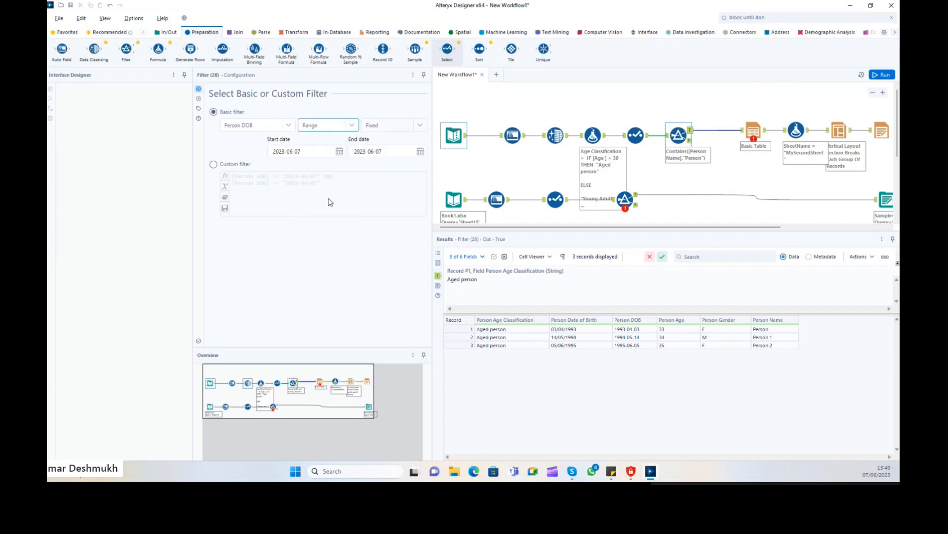
{"action": "left_click", "coordinate": [340, 151]}
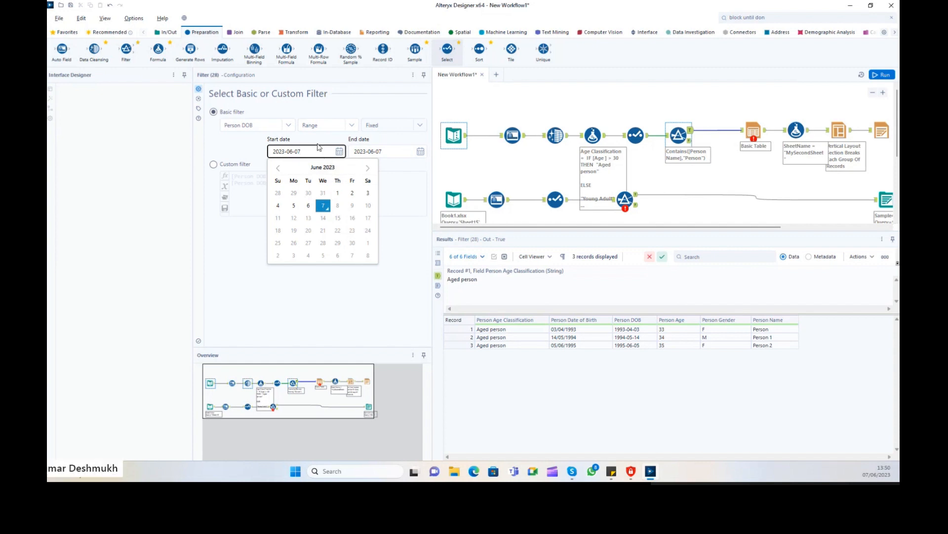
{"action": "left_click", "coordinate": [340, 144]}
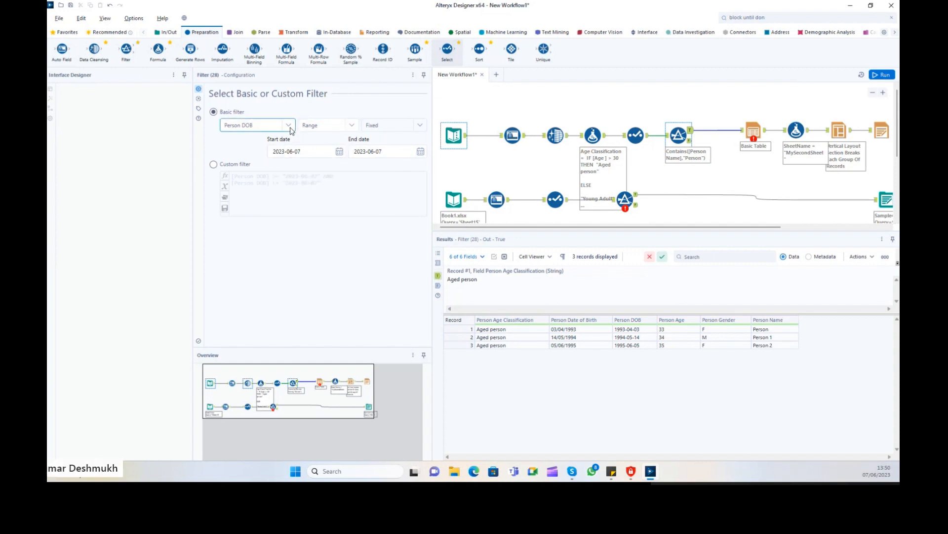
Filter Person Age Classification Contains 'Young', run, and inspect the True and False records.
{"action": "left_click", "coordinate": [288, 125]}
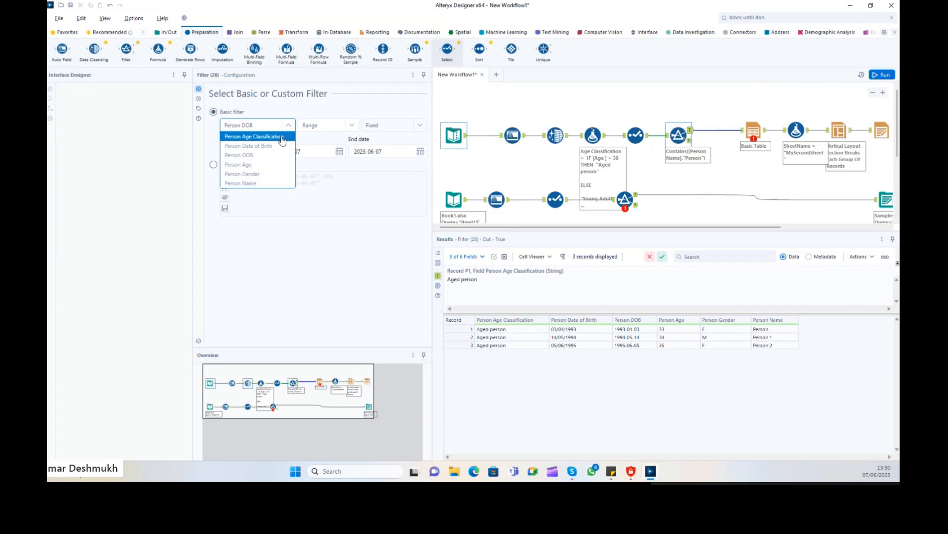
{"action": "left_click", "coordinate": [282, 141]}
{"action": "left_click", "coordinate": [352, 125]}
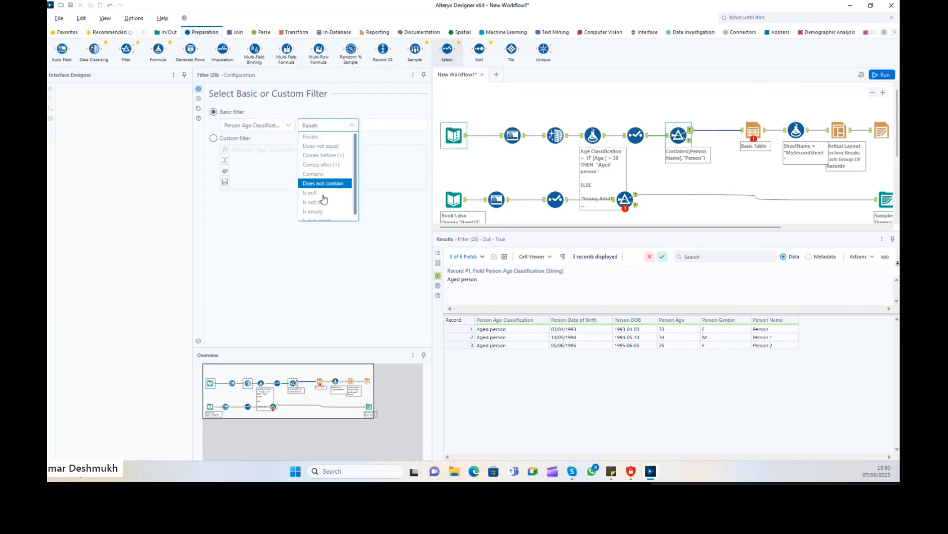
{"action": "left_click", "coordinate": [319, 173]}
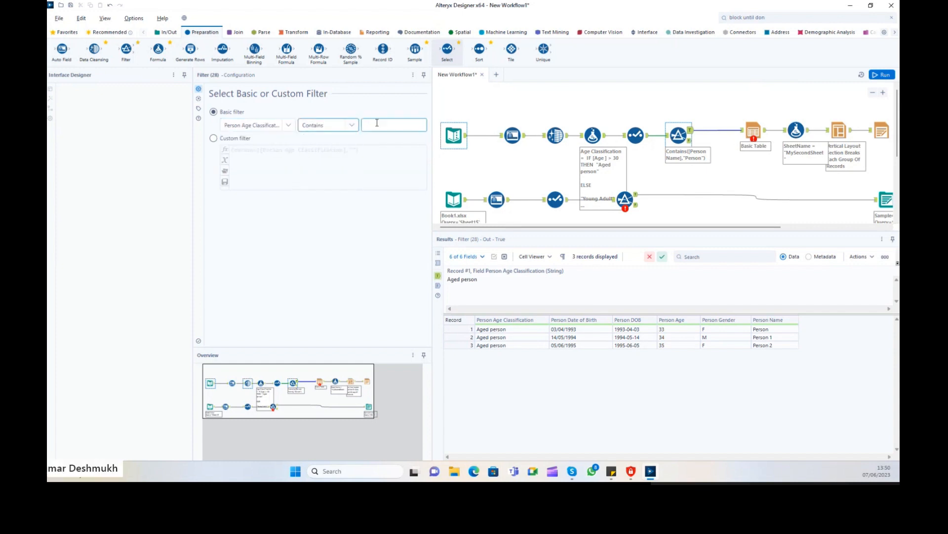
{"action": "left_click", "coordinate": [377, 124]}
{"action": "type", "text": "You"}
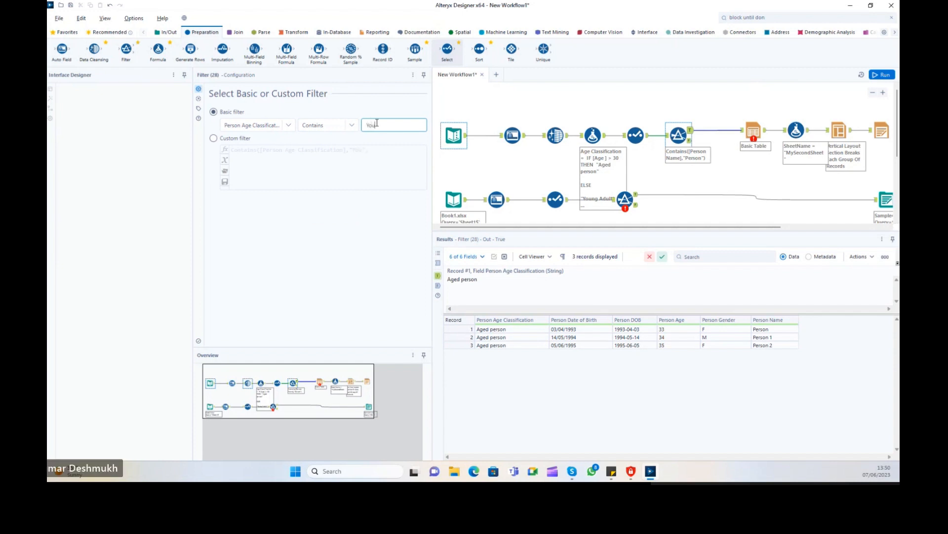
{"action": "type", "text": "ng"}
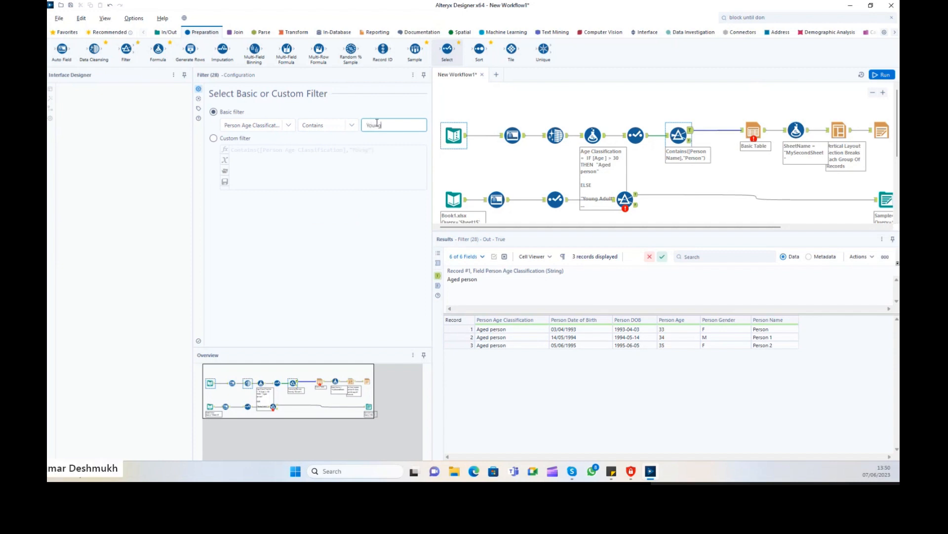
{"action": "left_click", "coordinate": [739, 122]}
{"action": "key", "text": "ctrl+r"}
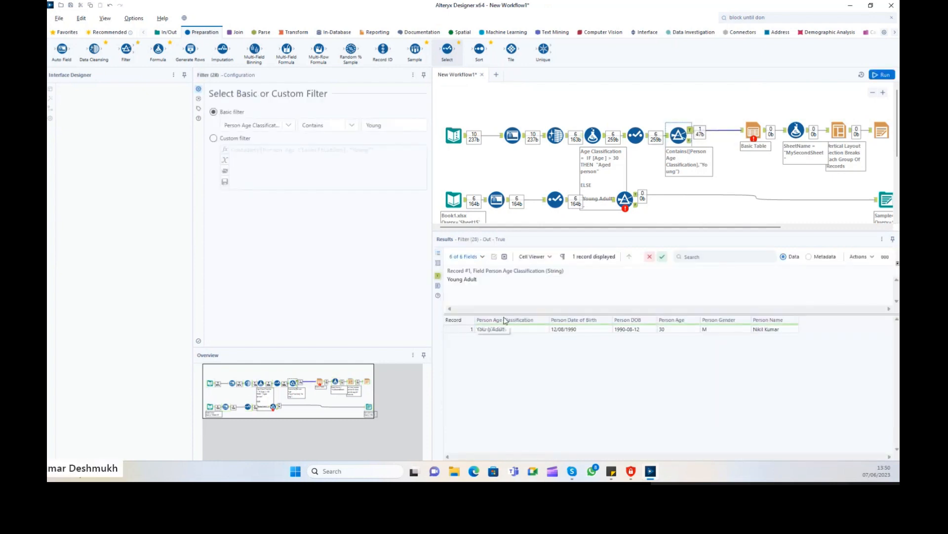
{"action": "left_click", "coordinate": [500, 329]}
{"action": "left_click", "coordinate": [689, 141]}
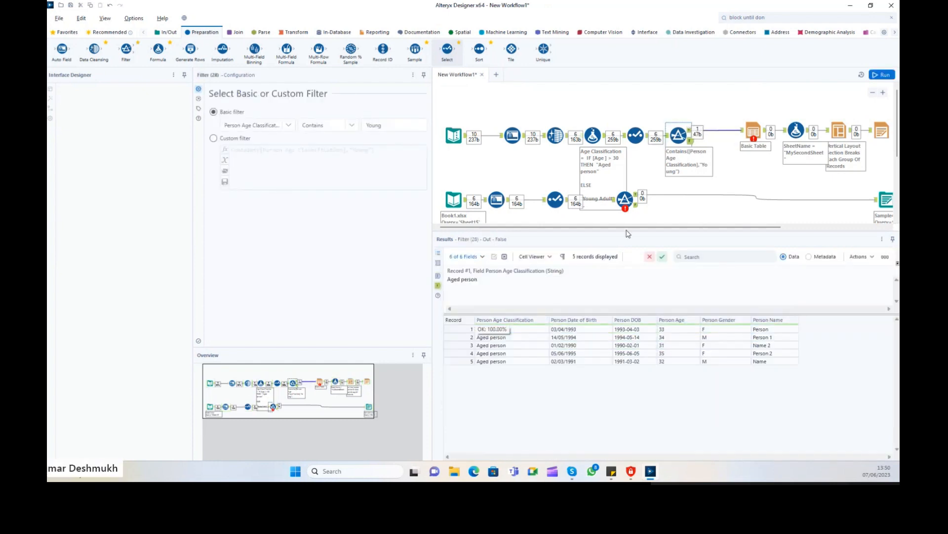
{"action": "left_click_drag", "start_coordinate": [489, 330], "coordinate": [772, 370]}
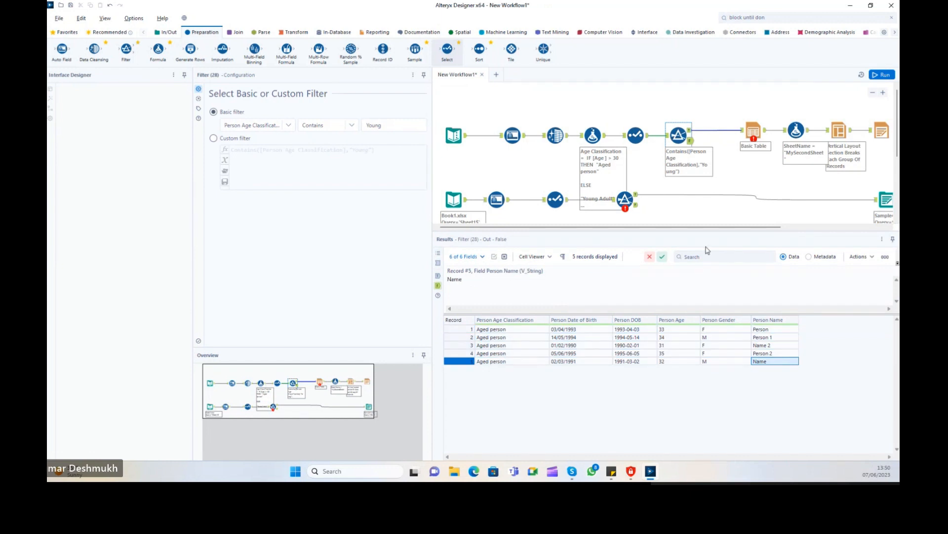
{"action": "left_click", "coordinate": [492, 139]}
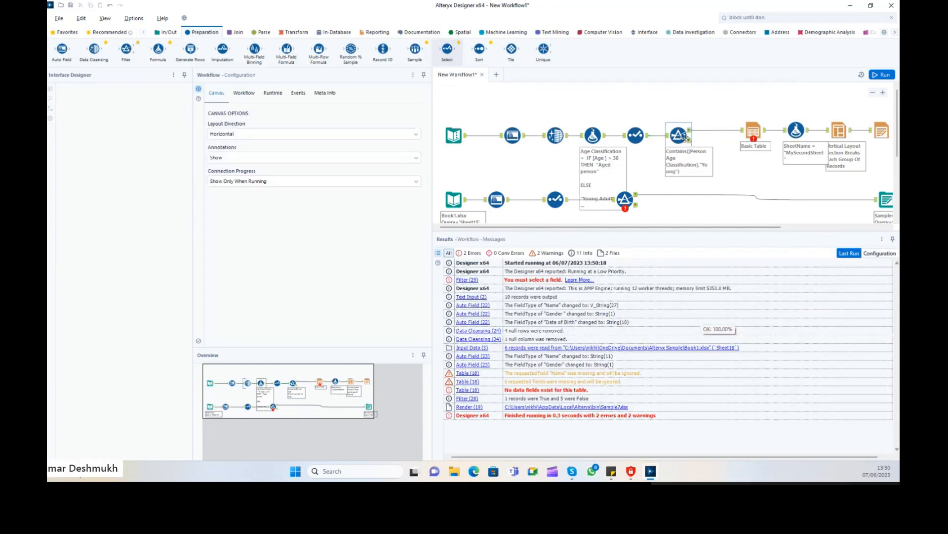
{"action": "left_click", "coordinate": [690, 129]}
Change the condition to equal 'Young Adult', rerun, and check the passing and failing records.
{"action": "left_click", "coordinate": [340, 126]}
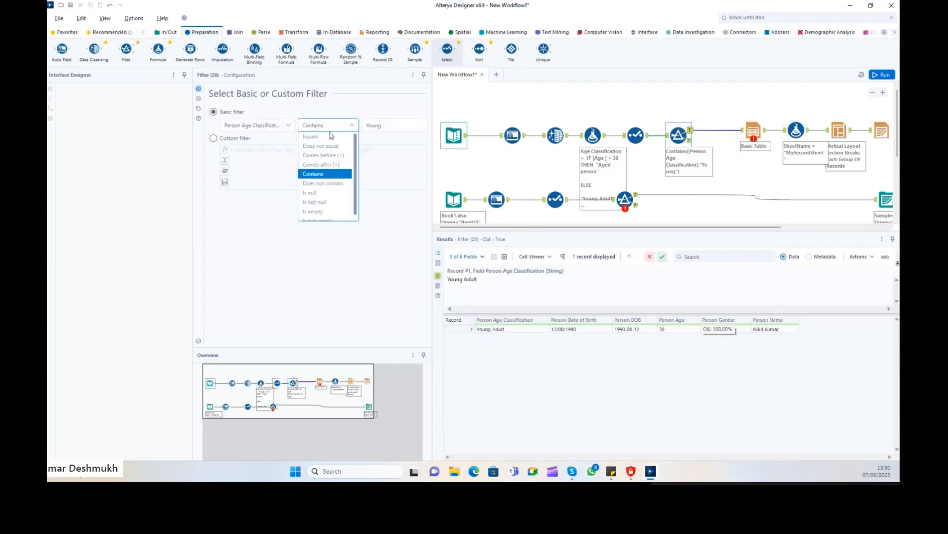
{"action": "left_click", "coordinate": [330, 136]}
{"action": "left_click", "coordinate": [395, 128]}
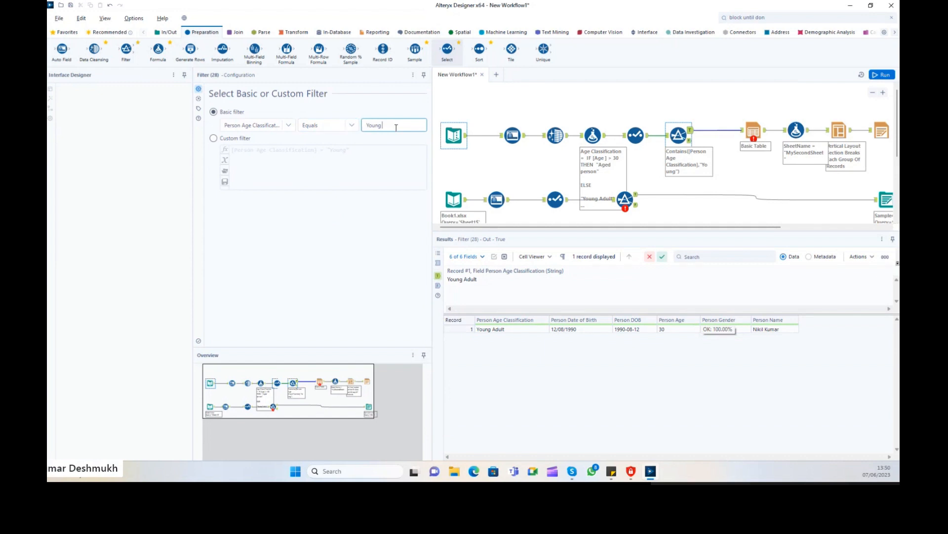
{"action": "type", "text": "Adult"}
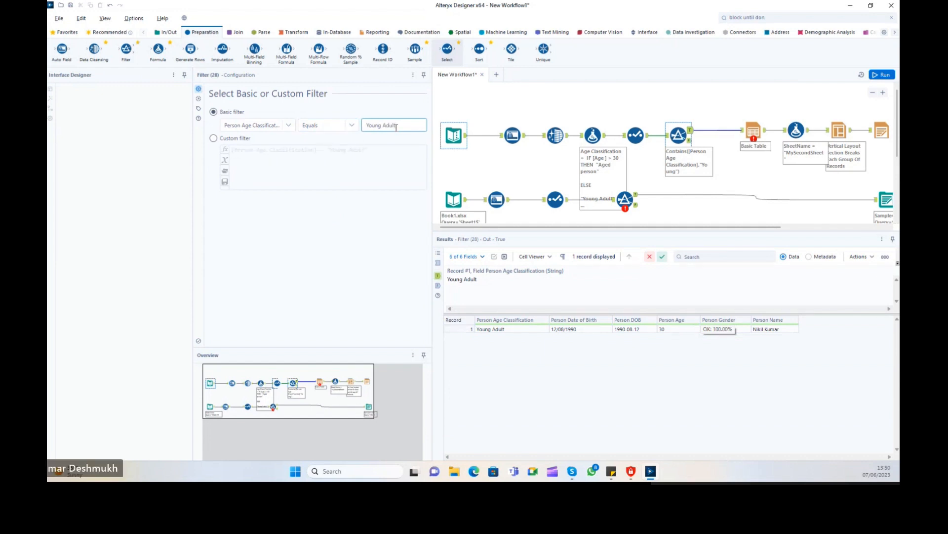
{"action": "left_click", "coordinate": [882, 75]}
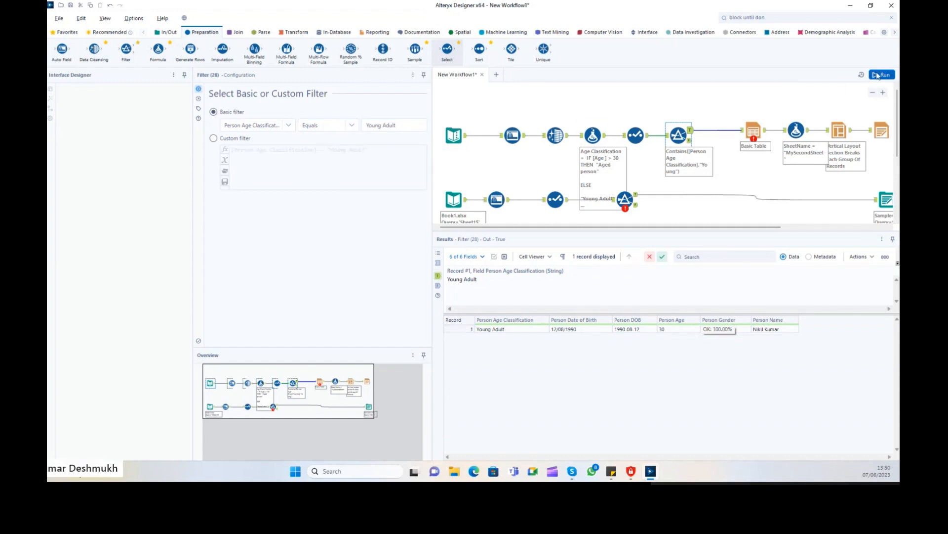
{"action": "left_click", "coordinate": [690, 131]}
{"action": "left_click", "coordinate": [509, 331]}
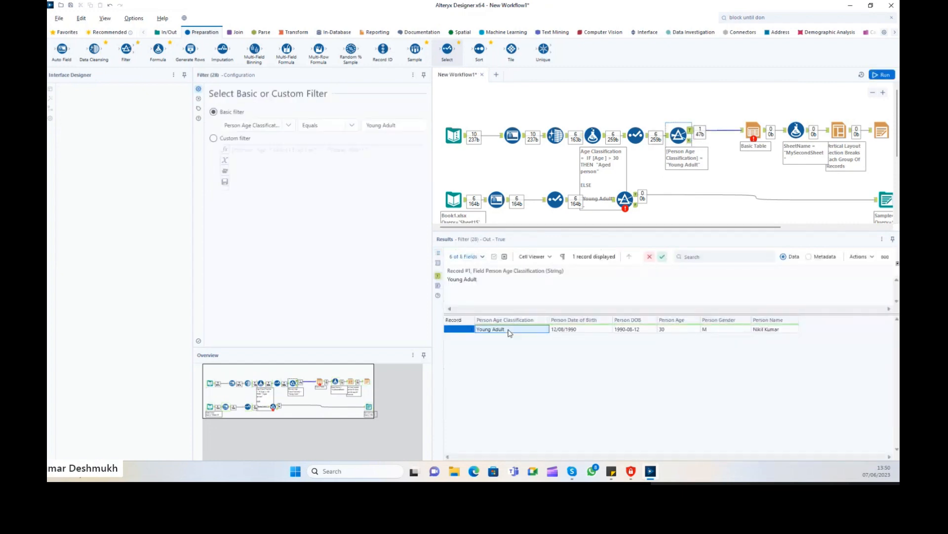
{"action": "left_click", "coordinate": [690, 141]}
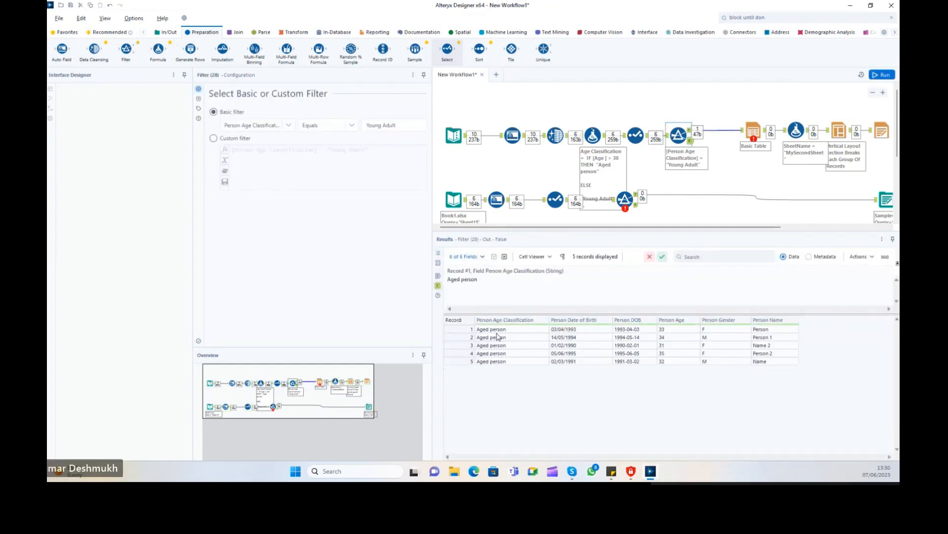
{"action": "left_click_drag", "start_coordinate": [498, 335], "coordinate": [501, 368]}
Switch to Does not contain 'Young Adult', rerun, and confirm 5 Aged person records pass.
{"action": "left_click", "coordinate": [326, 125]}
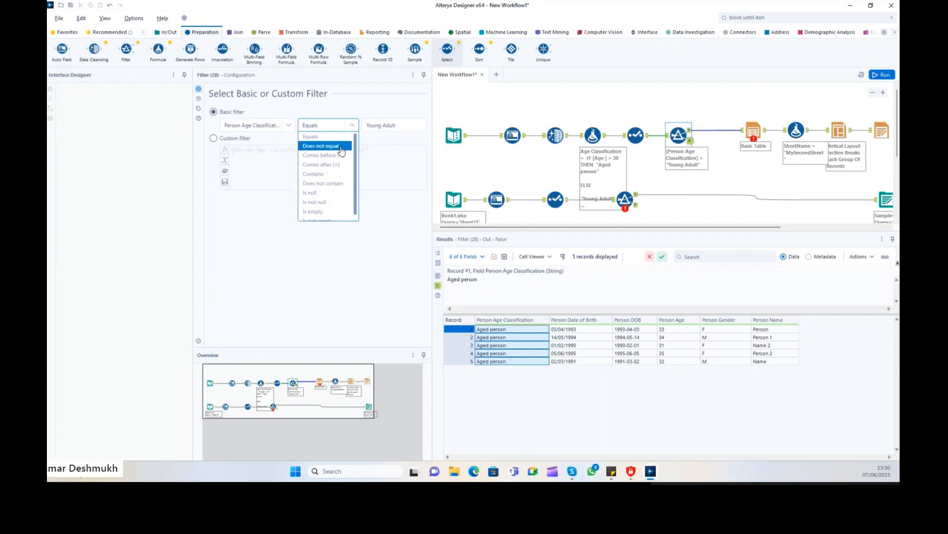
{"action": "scroll", "coordinate": [340, 154], "scroll_direction": "down", "scroll_amount": 1}
{"action": "left_click", "coordinate": [335, 179]}
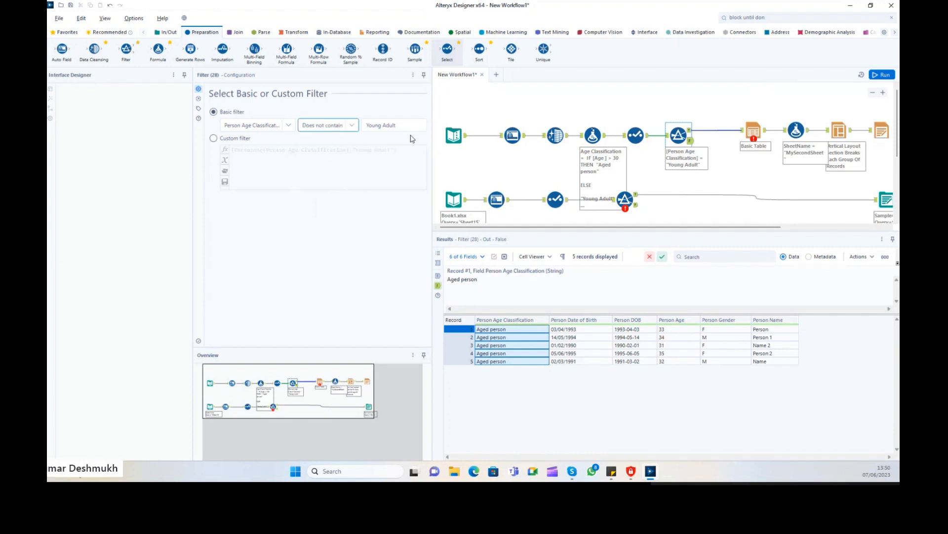
{"action": "left_click", "coordinate": [882, 75]}
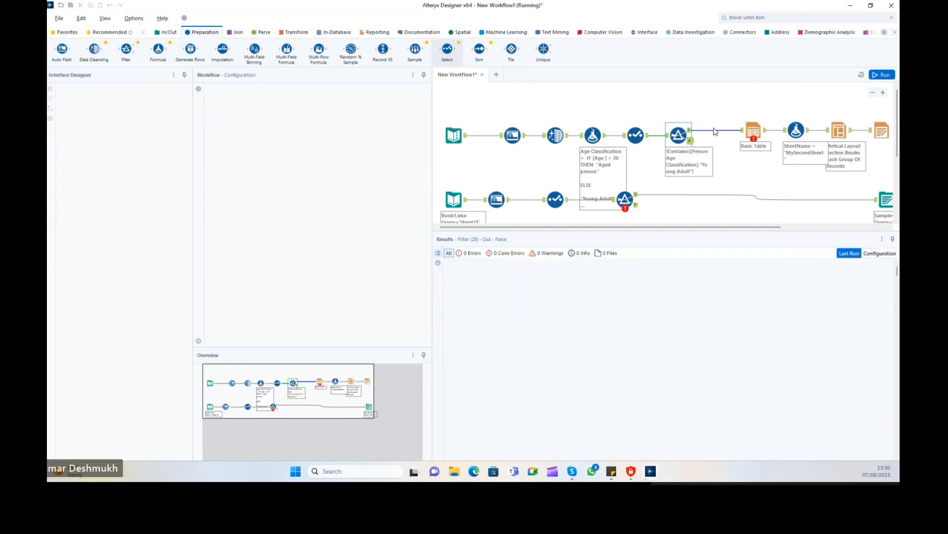
{"action": "left_click", "coordinate": [690, 131]}
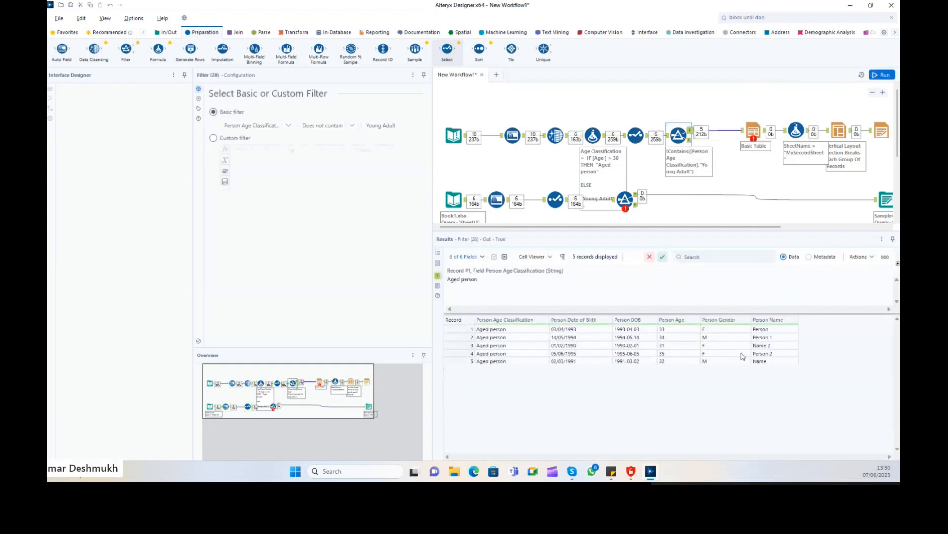
{"action": "left_click", "coordinate": [690, 140]}
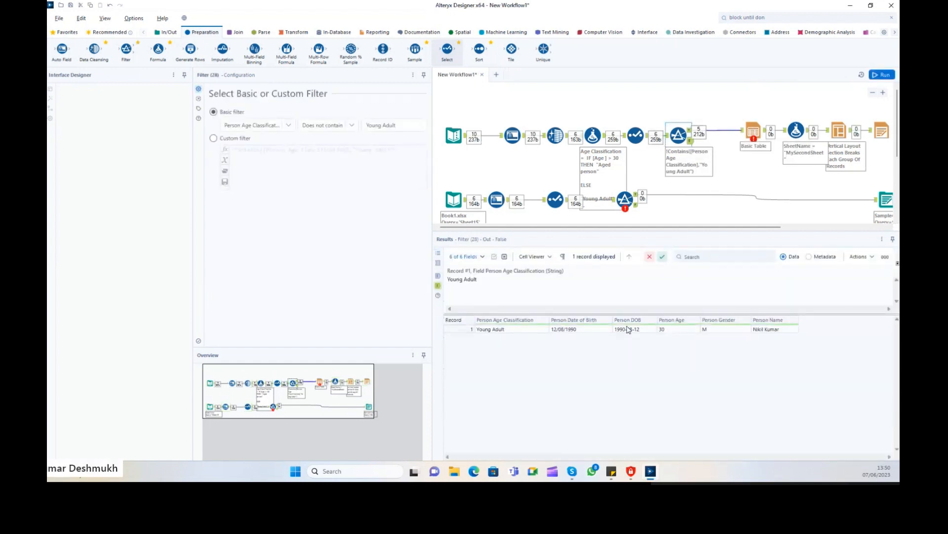
{"action": "left_click", "coordinate": [494, 329]}
{"action": "left_click", "coordinate": [323, 125]}
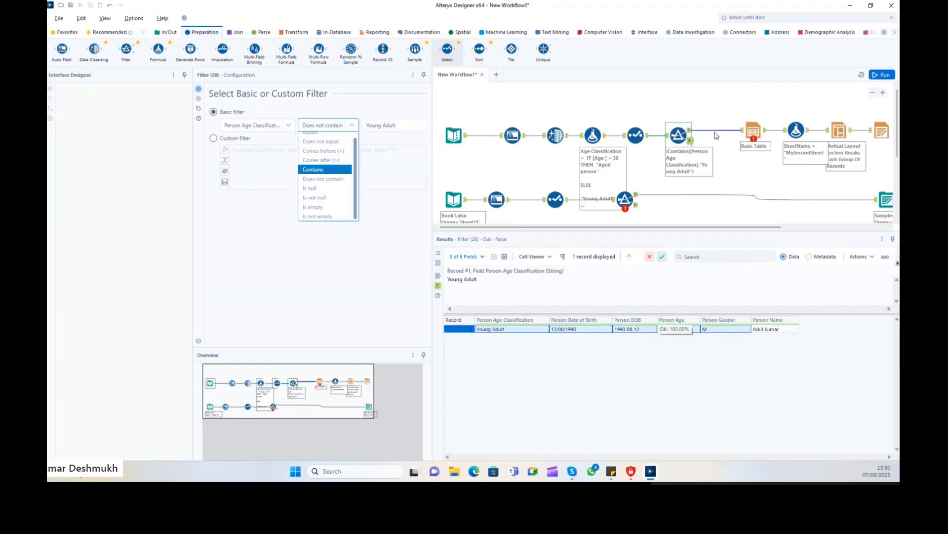
{"action": "left_click", "coordinate": [731, 109]}
In the Basic Table tool, include dynamic fields and the Person Age Classification, Date of Birth, DOB, Gender, Age and Name fields.
{"action": "left_click", "coordinate": [759, 135]}
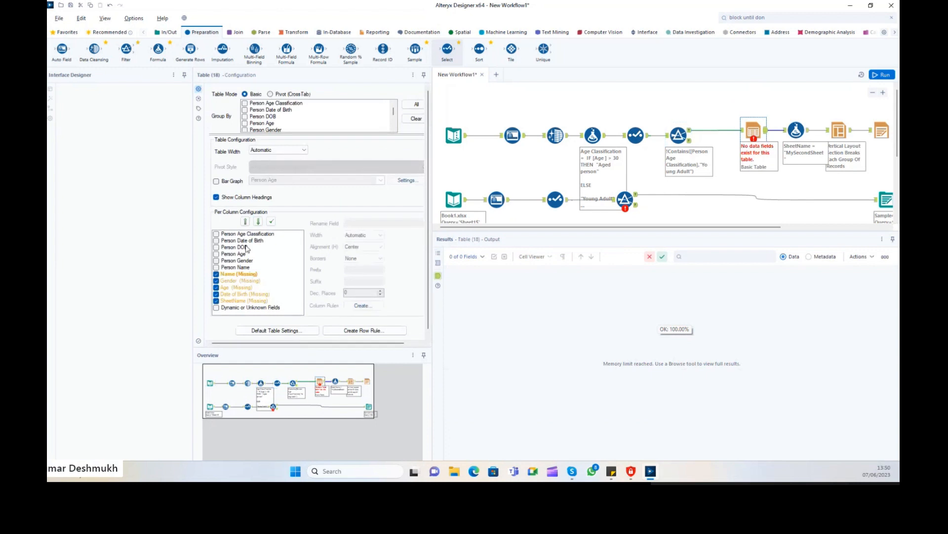
{"action": "left_click", "coordinate": [226, 308]}
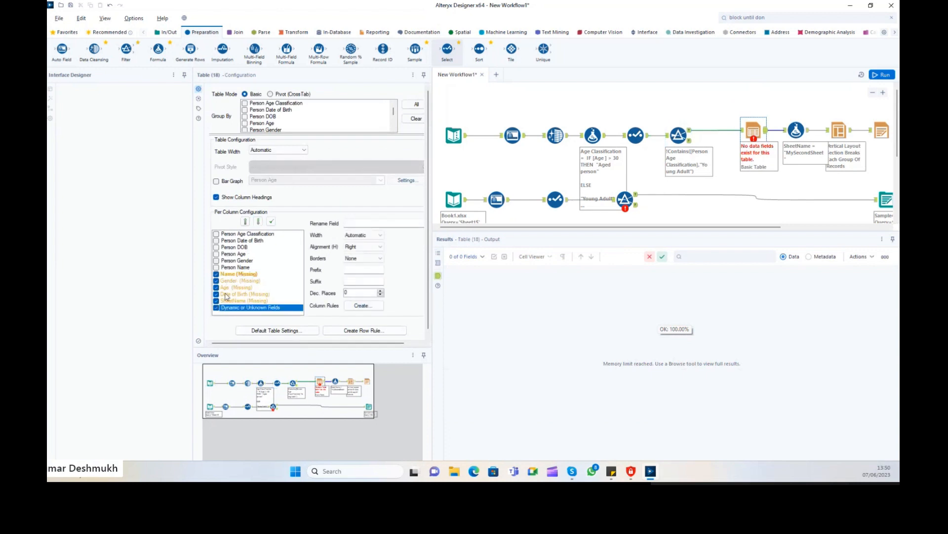
{"action": "left_click", "coordinate": [216, 234]}
{"action": "left_click", "coordinate": [216, 240]}
{"action": "left_click", "coordinate": [216, 247]}
{"action": "left_click", "coordinate": [215, 260]}
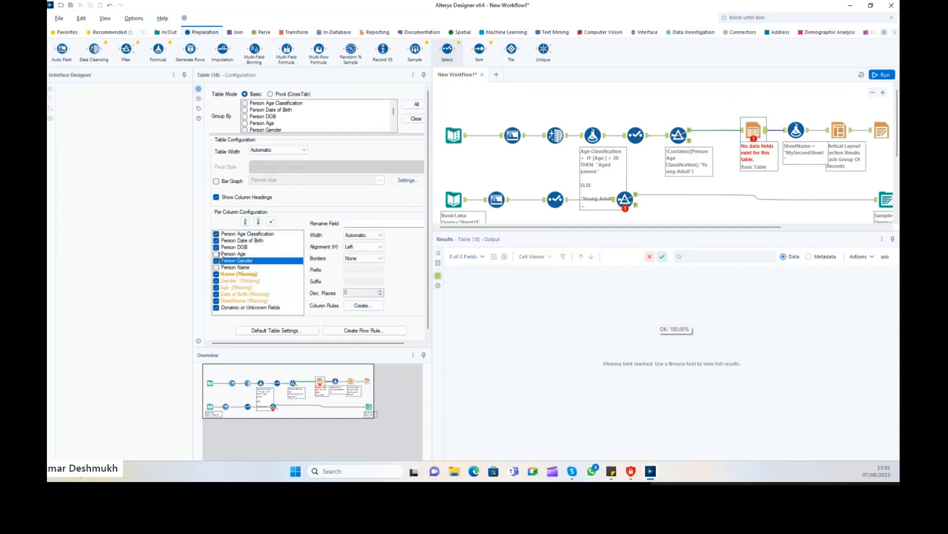
{"action": "left_click", "coordinate": [216, 253]}
{"action": "left_click", "coordinate": [216, 267]}
Drop the missing Name, Gender, Age, SheetName and Date of Birth columns from the table.
{"action": "left_click", "coordinate": [216, 274]}
{"action": "left_click", "coordinate": [216, 281]}
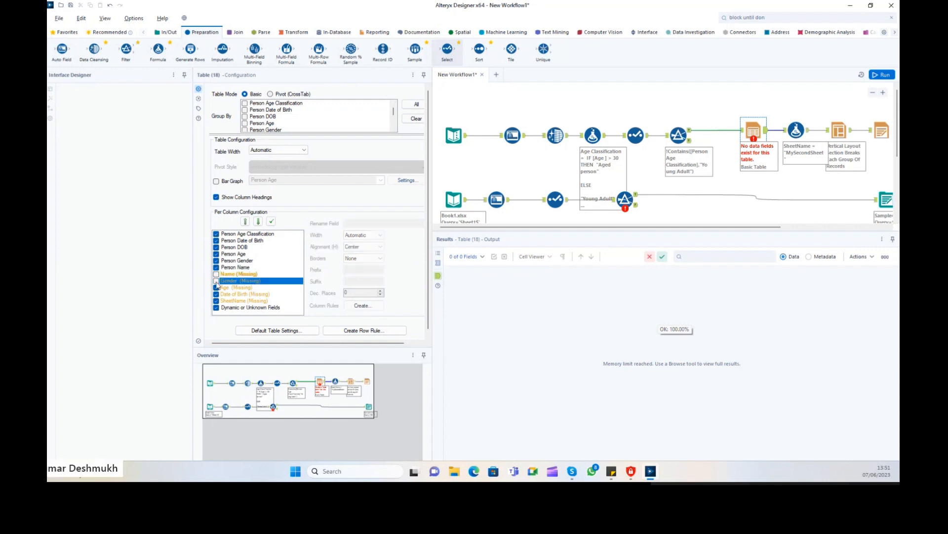
{"action": "left_click", "coordinate": [216, 287]}
{"action": "left_click", "coordinate": [216, 301]}
{"action": "left_click", "coordinate": [216, 294]}
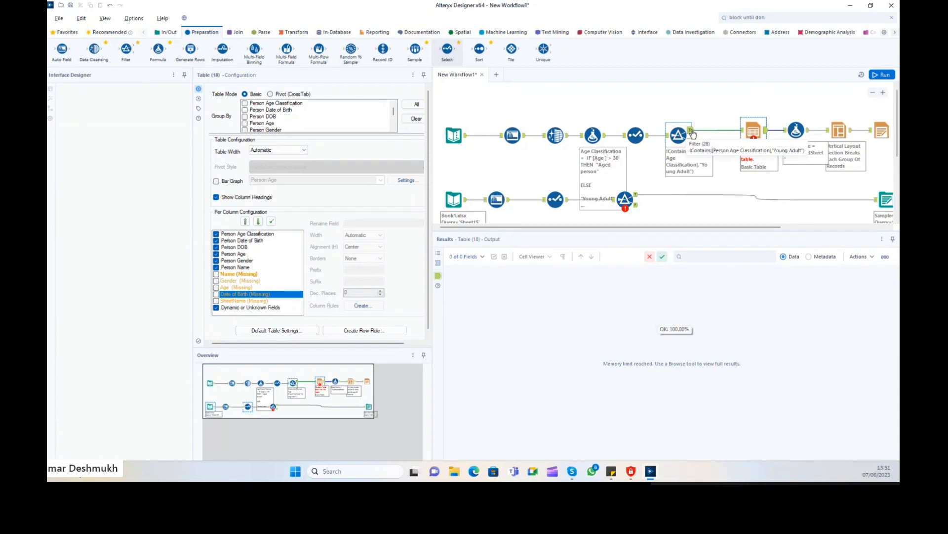
Check the filter's passing records, re-exclude the missing Date of Birth column, and run the workflow.
{"action": "left_click", "coordinate": [691, 131]}
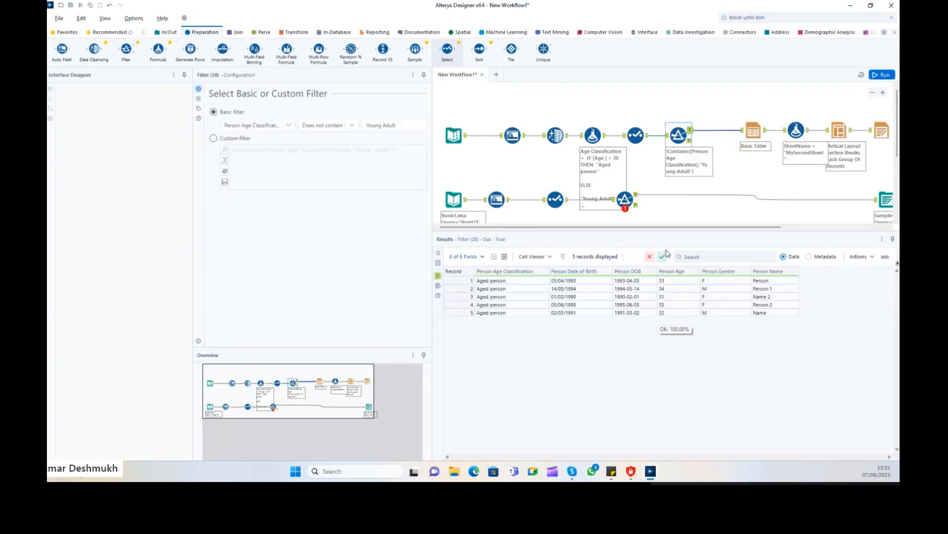
{"action": "left_click", "coordinate": [751, 133]}
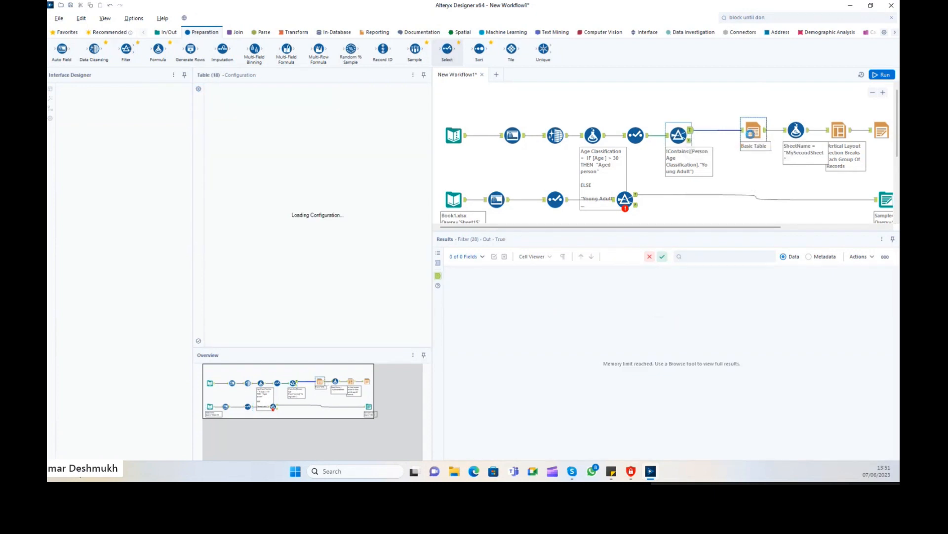
{"action": "left_click", "coordinate": [244, 294]}
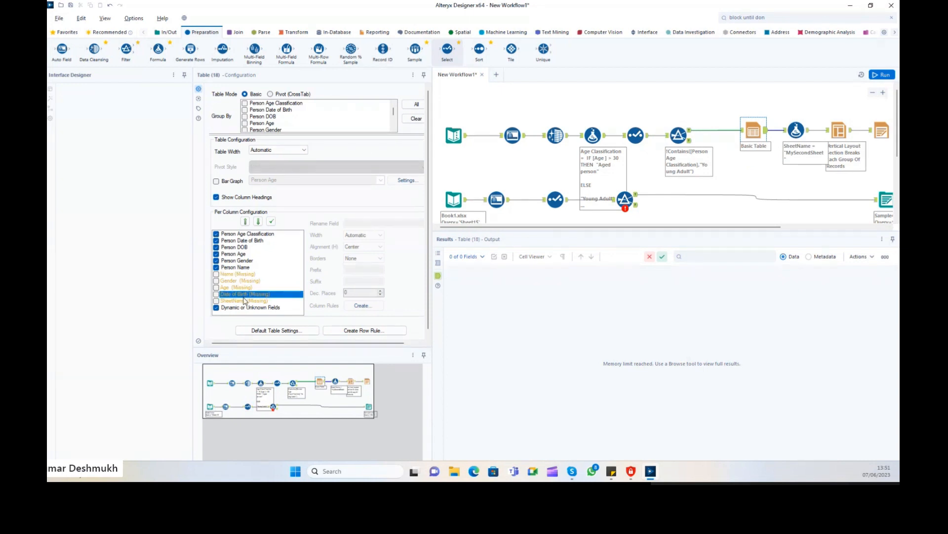
{"action": "left_click", "coordinate": [253, 281]}
{"action": "double_click", "coordinate": [253, 293]}
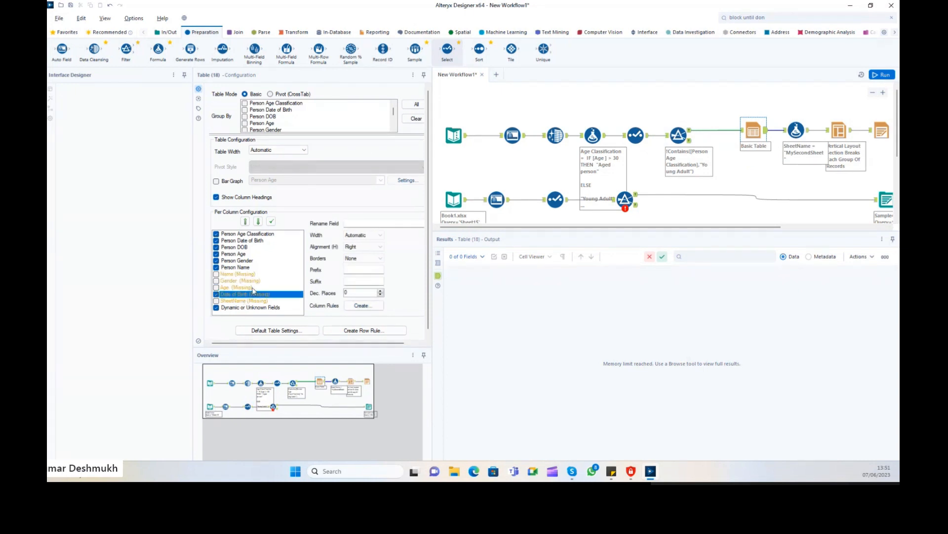
{"action": "left_click", "coordinate": [216, 295]}
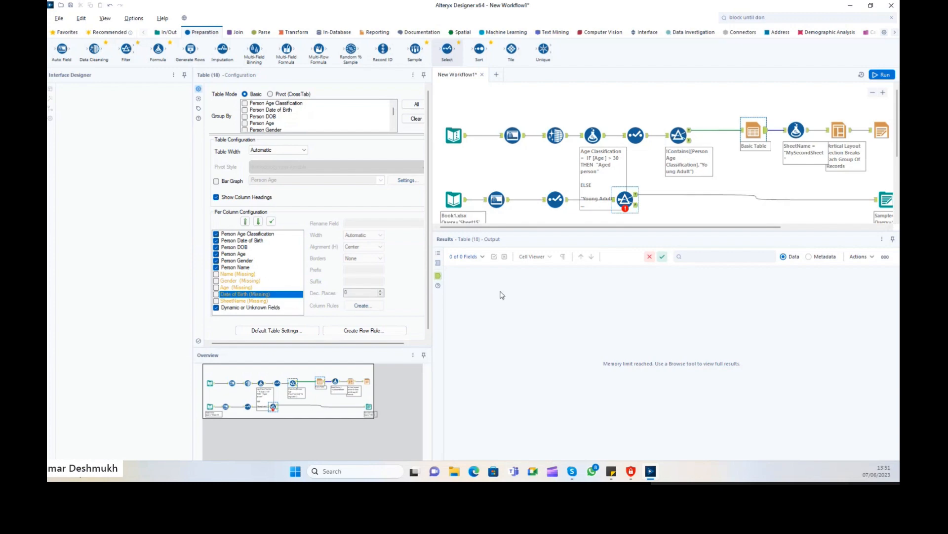
{"action": "key", "text": "ctrl+r"}
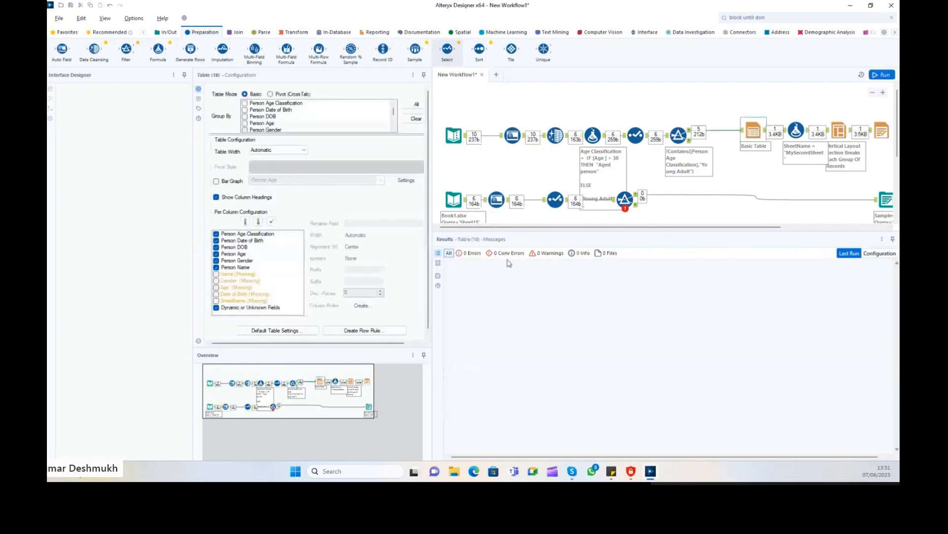
Re-include the missing Name, Gender, Age, Date of Birth and SheetName columns and rerun the workflow.
{"action": "left_click", "coordinate": [217, 274]}
{"action": "left_click", "coordinate": [217, 281]}
{"action": "left_click", "coordinate": [217, 287]}
{"action": "left_click", "coordinate": [216, 294]}
{"action": "left_click", "coordinate": [216, 301]}
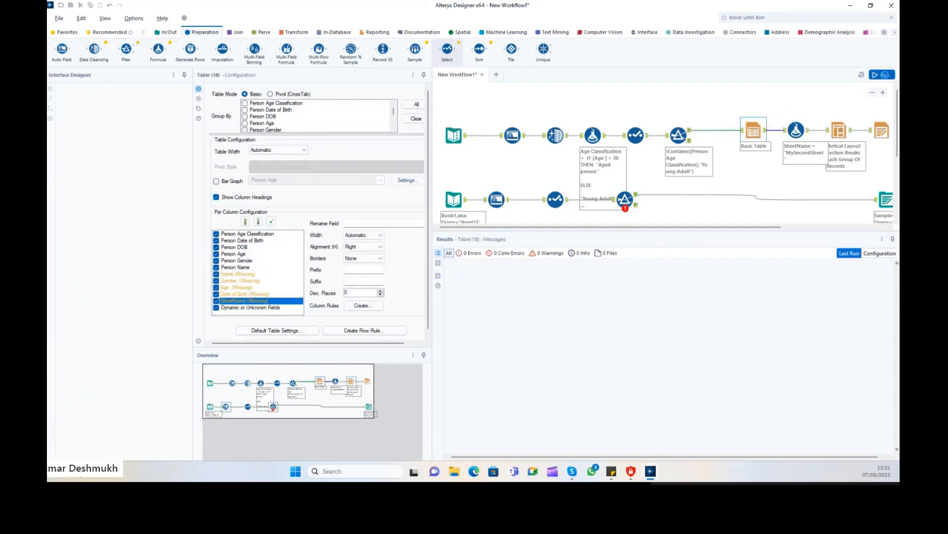
{"action": "left_click", "coordinate": [882, 74]}
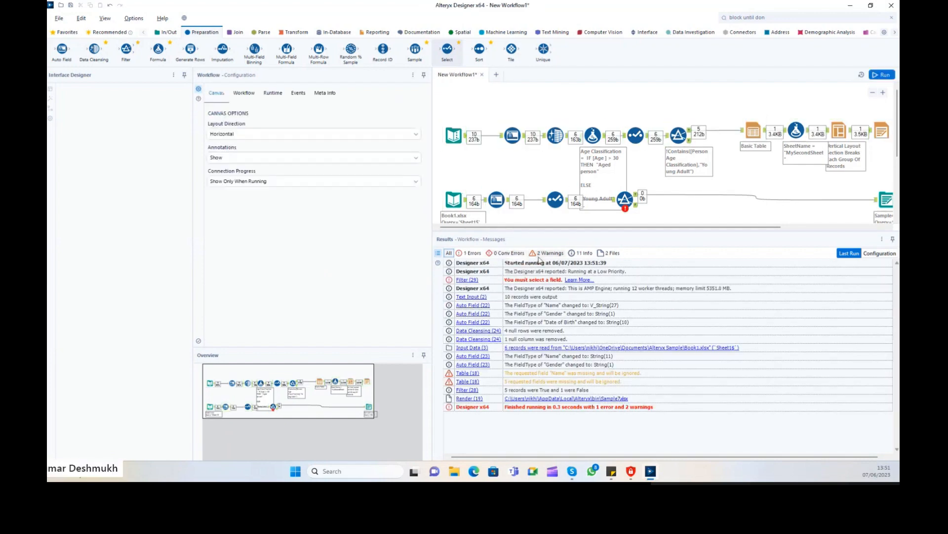
Filter Results to warnings, inspect the Table warnings, and view the Filter step's True output.
{"action": "left_click", "coordinate": [543, 253]}
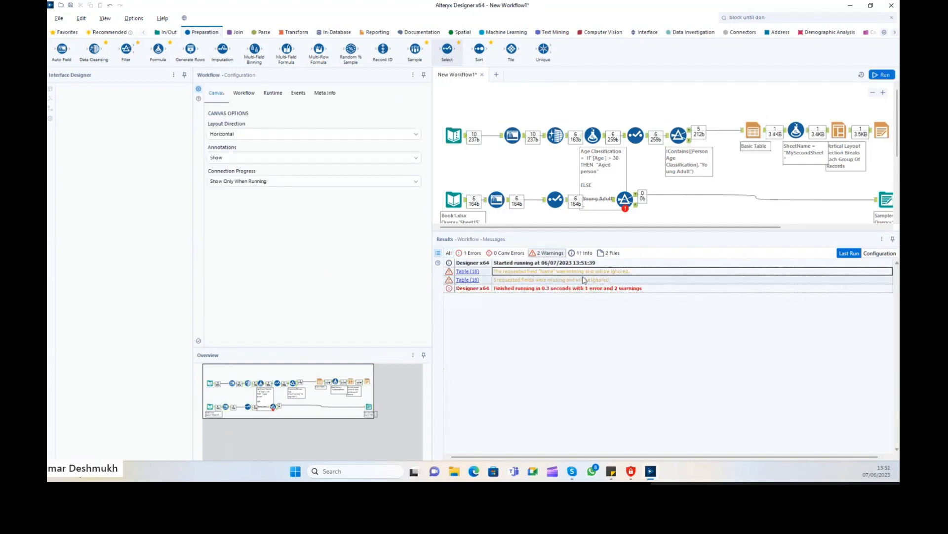
{"action": "left_click", "coordinate": [631, 279]}
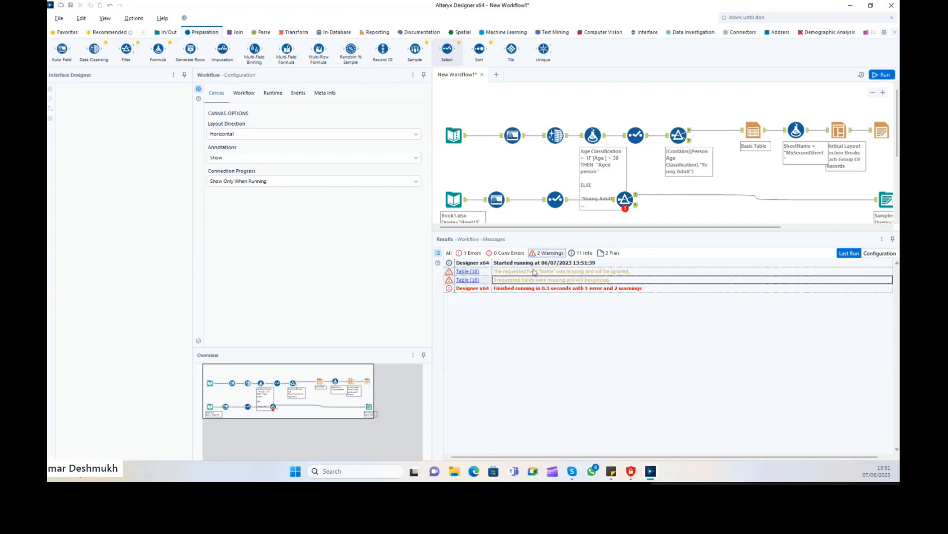
{"action": "left_click", "coordinate": [759, 128]}
{"action": "left_click", "coordinate": [678, 134]}
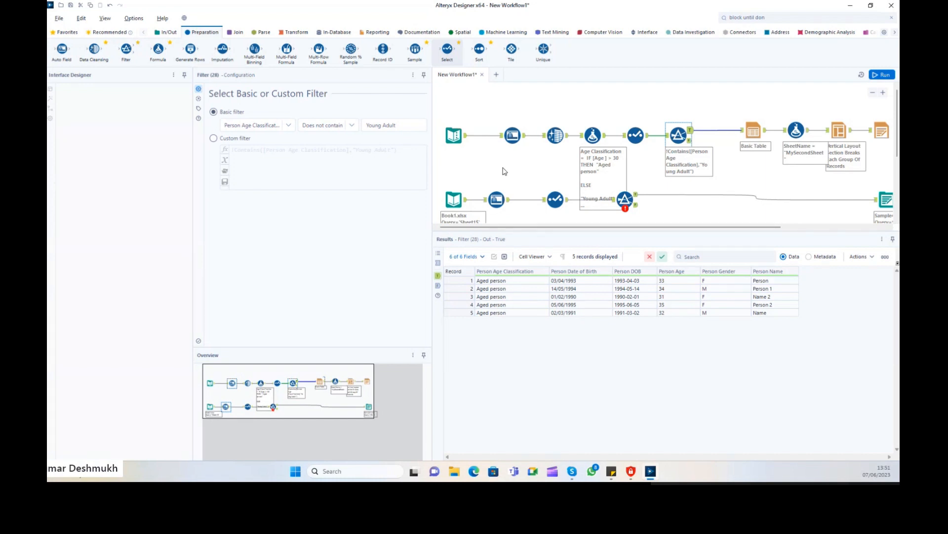
View the Text Input data and select the Basic Table and render tools.
{"action": "left_click", "coordinate": [453, 135]}
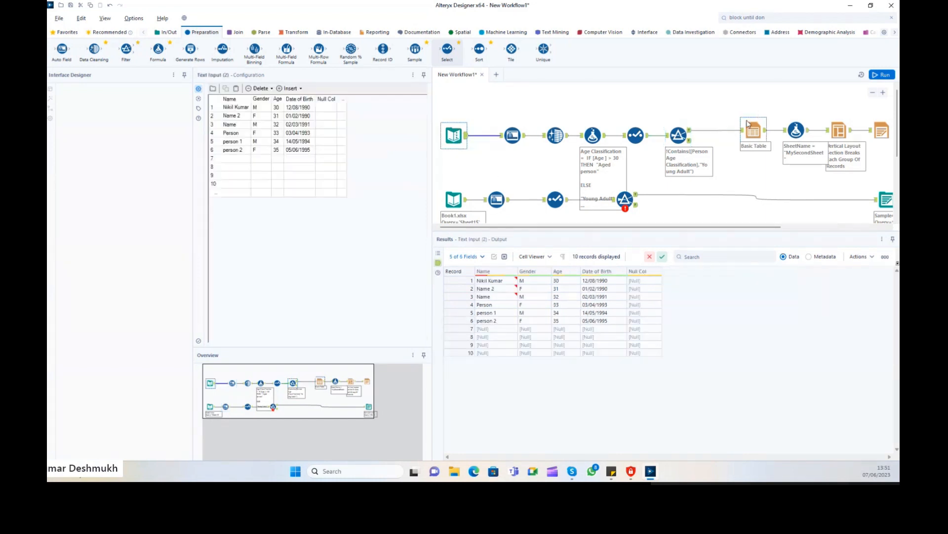
{"action": "left_click_drag", "start_coordinate": [747, 105], "coordinate": [875, 144]}
{"action": "left_click_drag", "start_coordinate": [701, 227], "coordinate": [663, 228]}
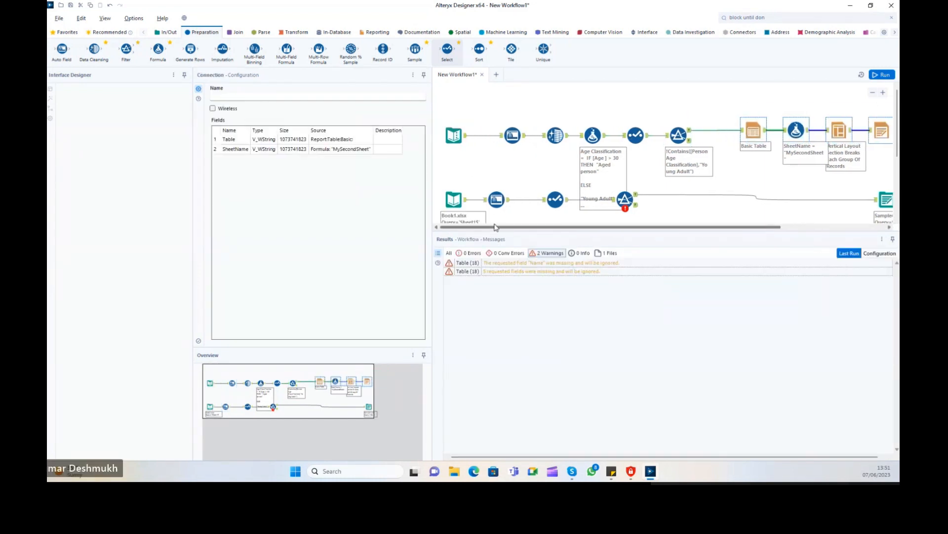
Inspect the Auto Field output, selecting the Name values and then the Gender values.
{"action": "left_click", "coordinate": [512, 135]}
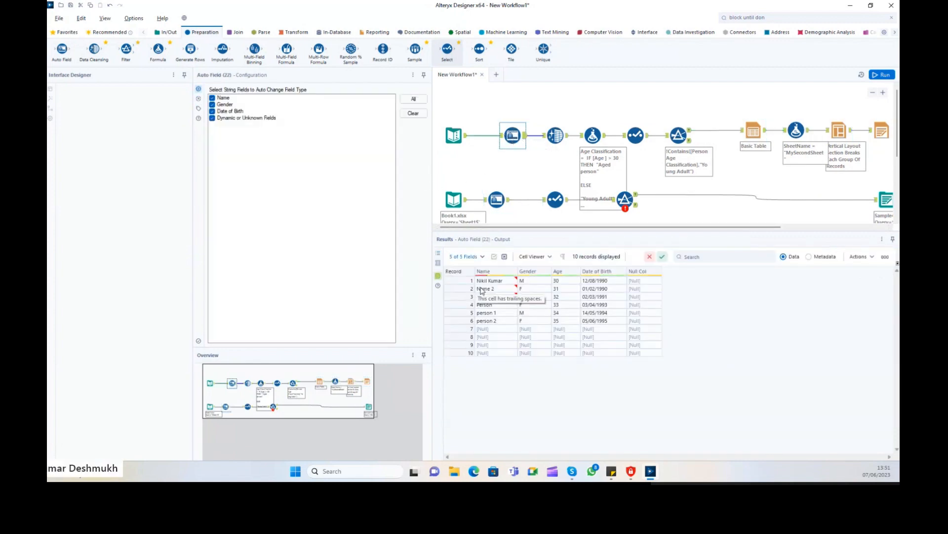
{"action": "mouse_move", "coordinate": [514, 289]}
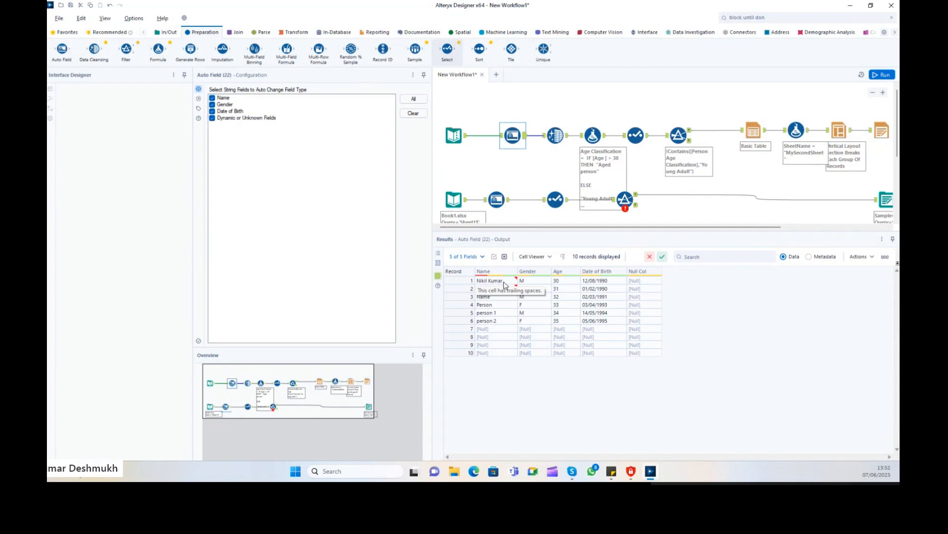
{"action": "left_click_drag", "start_coordinate": [505, 285], "coordinate": [494, 344]}
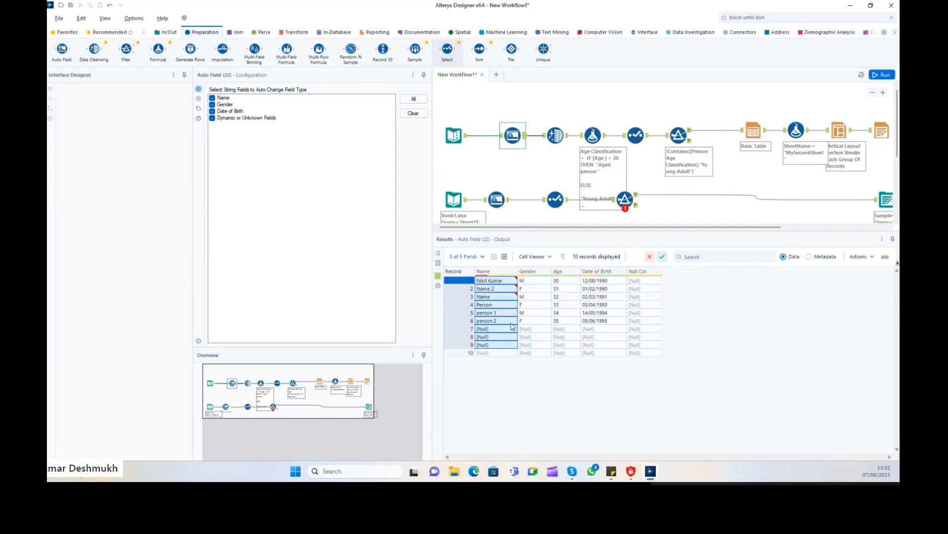
{"action": "left_click_drag", "start_coordinate": [537, 283], "coordinate": [536, 353]}
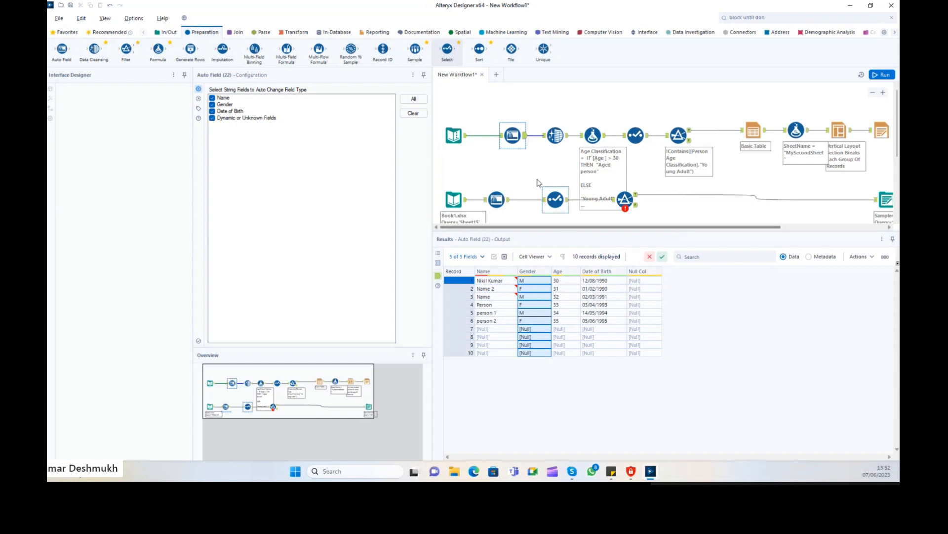
{"action": "left_click", "coordinate": [556, 135]}
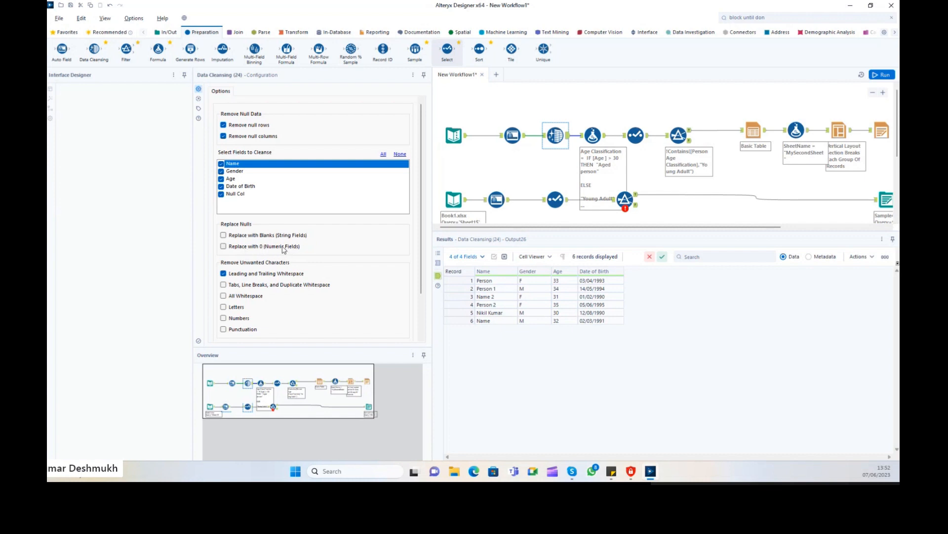
Scroll the Data Cleansing options down to Modify Case, then bring up the Formula step's expressions.
{"action": "scroll", "coordinate": [289, 275], "scroll_direction": "down", "scroll_amount": 2}
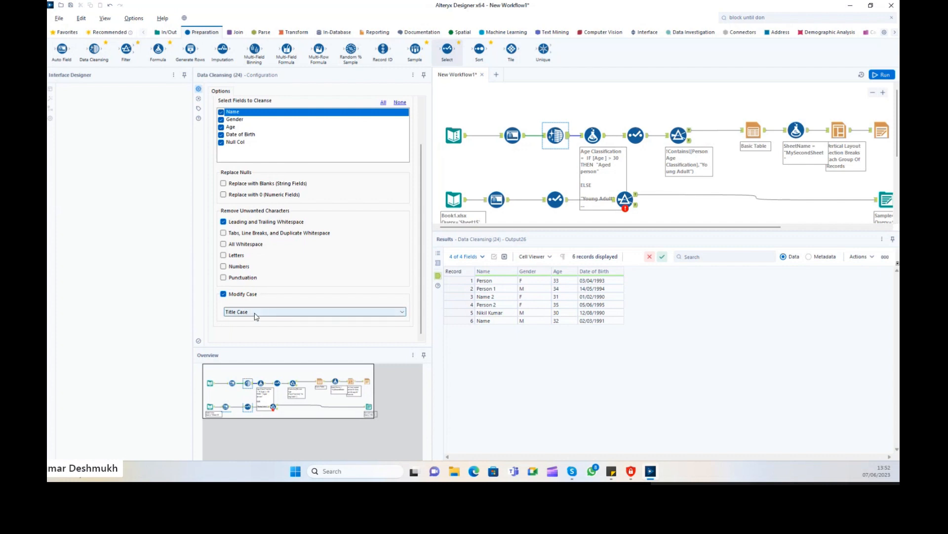
{"action": "left_click", "coordinate": [593, 134]}
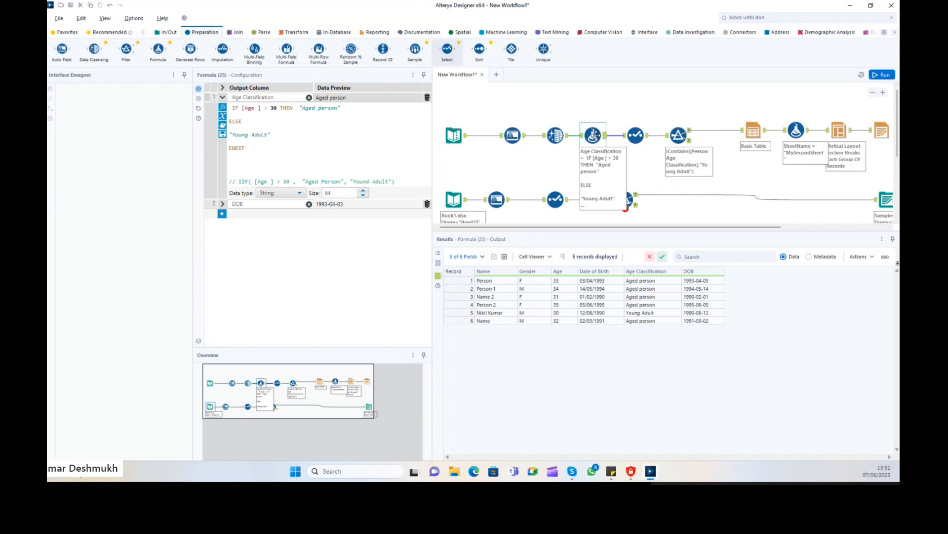
Review the Age Classification expression, expand the DOB formula, and show the function list.
{"action": "left_click", "coordinate": [228, 97]}
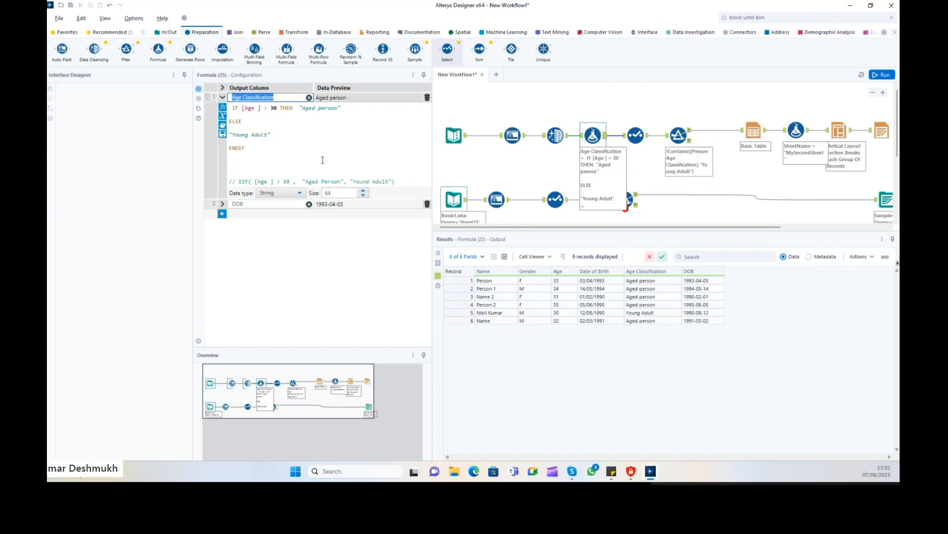
{"action": "left_click_drag", "start_coordinate": [323, 161], "coordinate": [215, 109]}
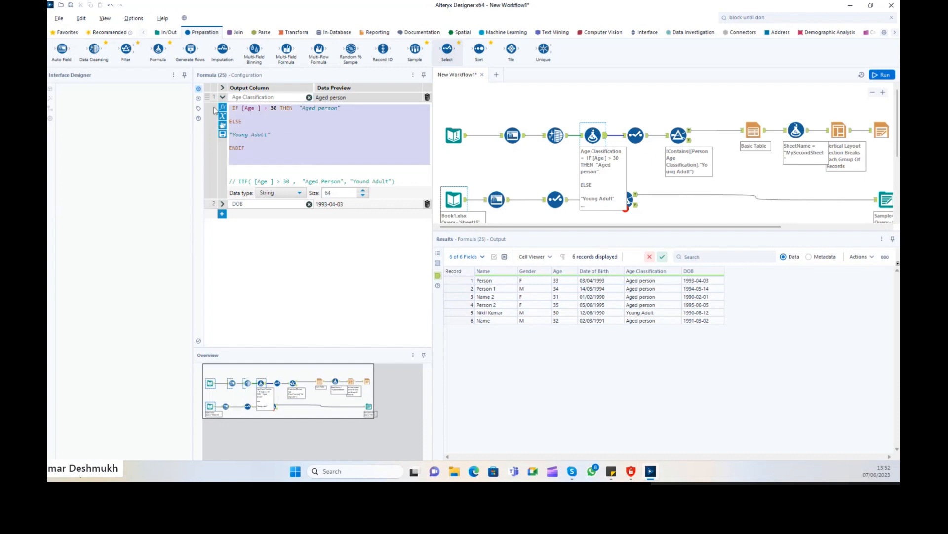
{"action": "left_click", "coordinate": [222, 203]}
{"action": "left_click", "coordinate": [222, 214]}
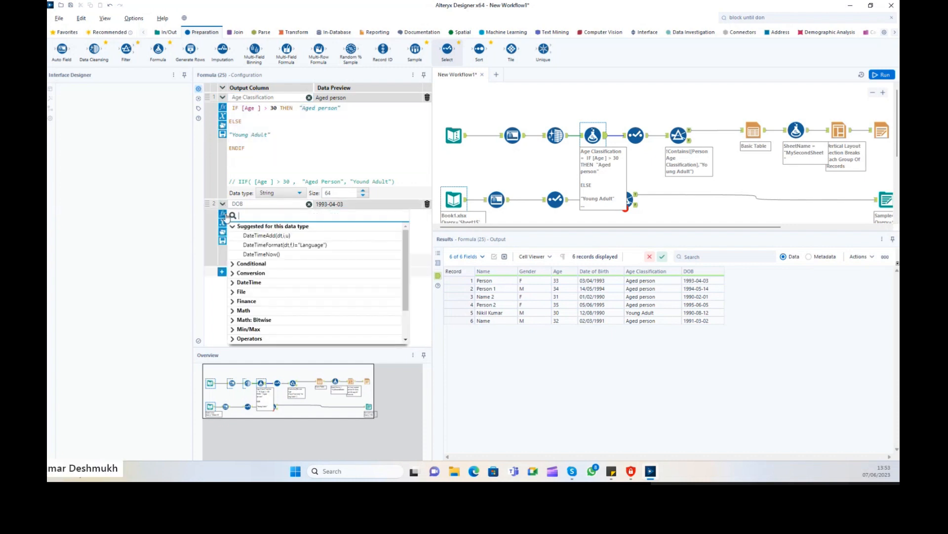
{"action": "scroll", "coordinate": [297, 269], "scroll_direction": "down", "scroll_amount": 2}
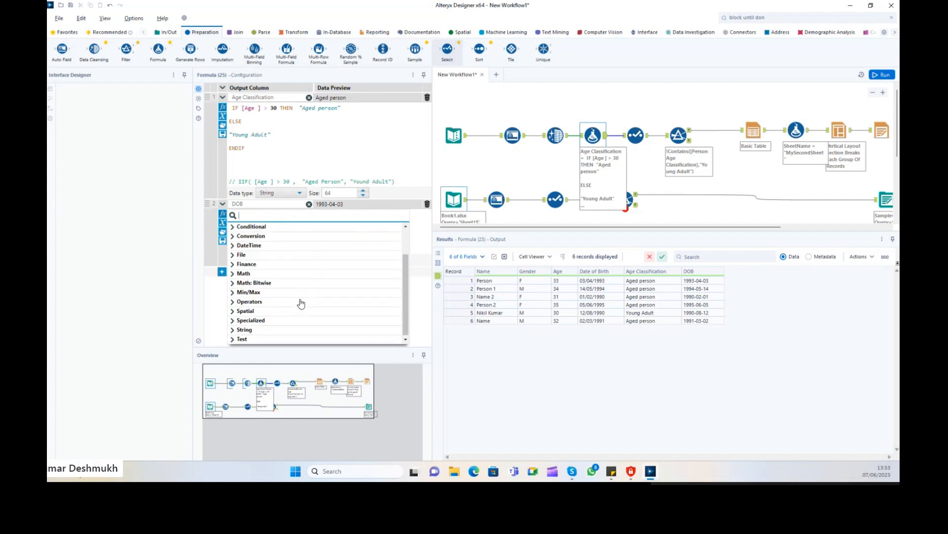
{"action": "scroll", "coordinate": [299, 303], "scroll_direction": "up", "scroll_amount": 2}
Expand the Conditional, Conversion, DateTime and File function categories.
{"action": "left_click", "coordinate": [233, 265]}
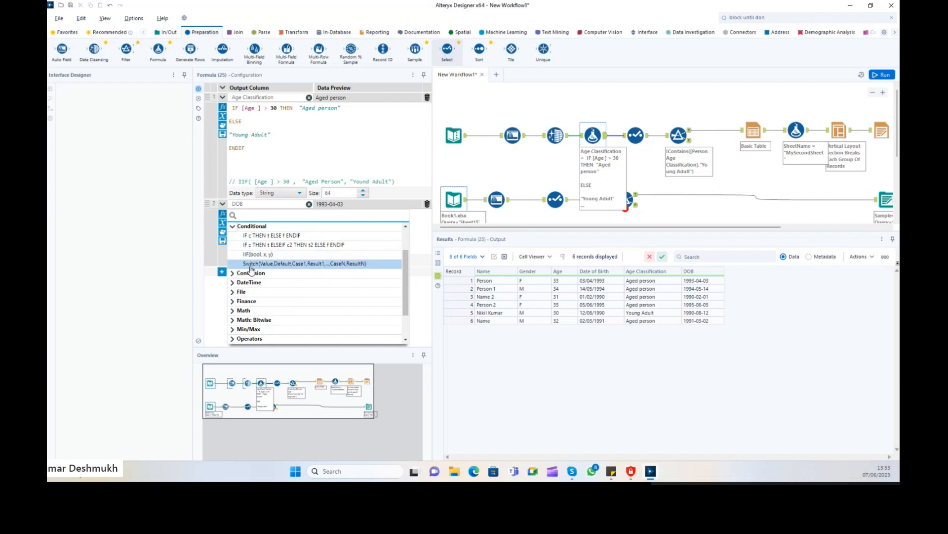
{"action": "left_click", "coordinate": [234, 273]}
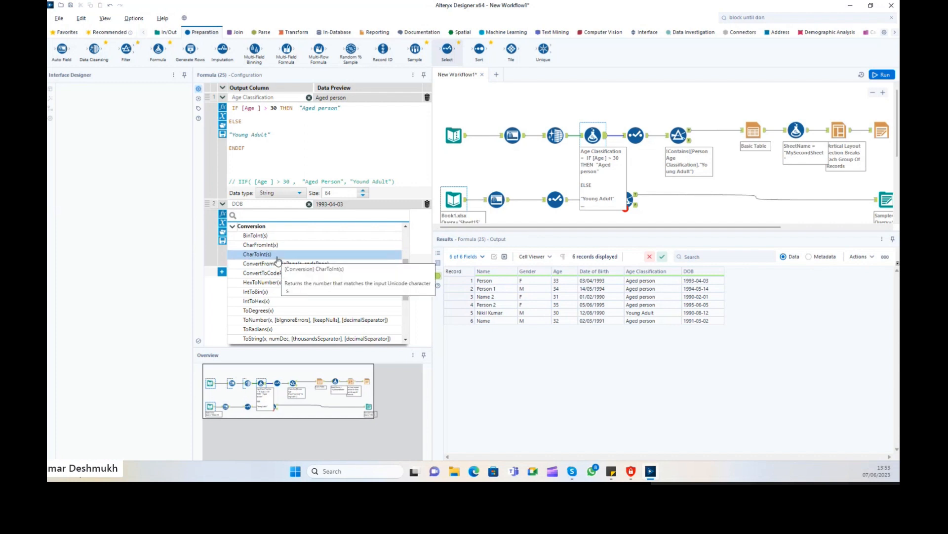
{"action": "scroll", "coordinate": [276, 277], "scroll_direction": "down", "scroll_amount": 2}
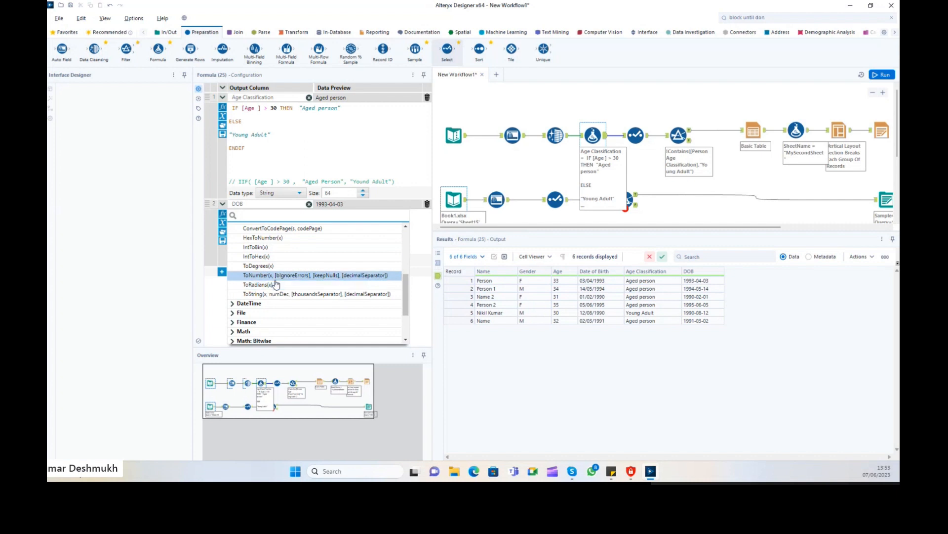
{"action": "scroll", "coordinate": [276, 283], "scroll_direction": "up", "scroll_amount": 3}
{"action": "scroll", "coordinate": [276, 283], "scroll_direction": "down", "scroll_amount": 6}
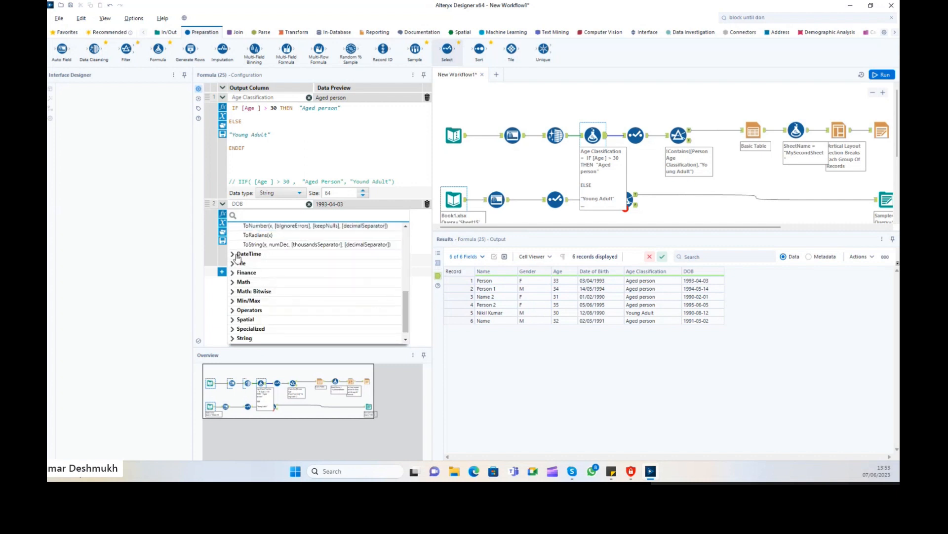
{"action": "left_click", "coordinate": [237, 255]}
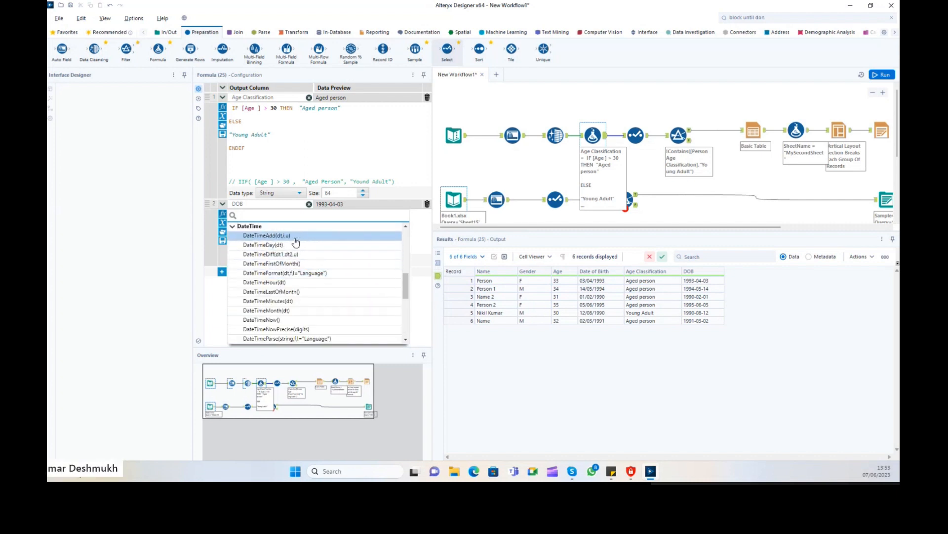
{"action": "scroll", "coordinate": [303, 284], "scroll_direction": "down", "scroll_amount": 3}
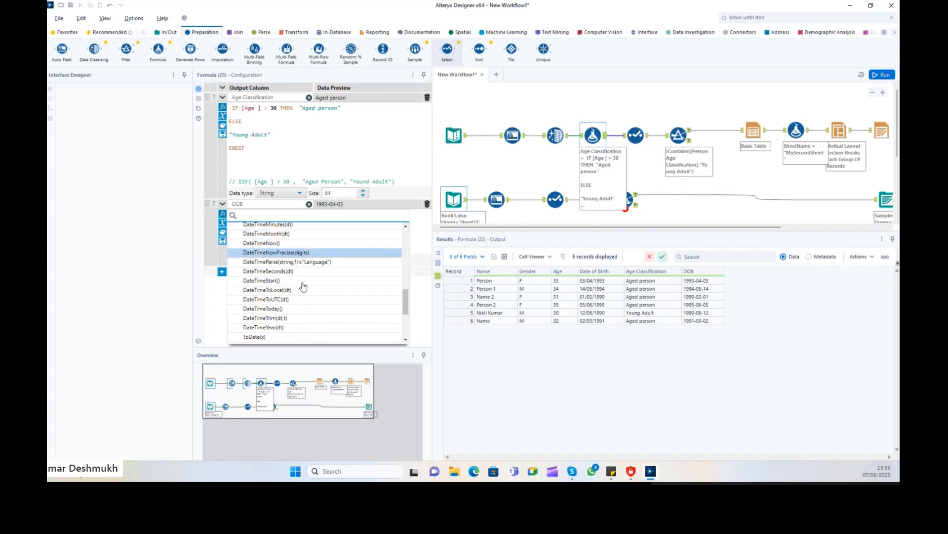
{"action": "scroll", "coordinate": [304, 285], "scroll_direction": "down", "scroll_amount": 4}
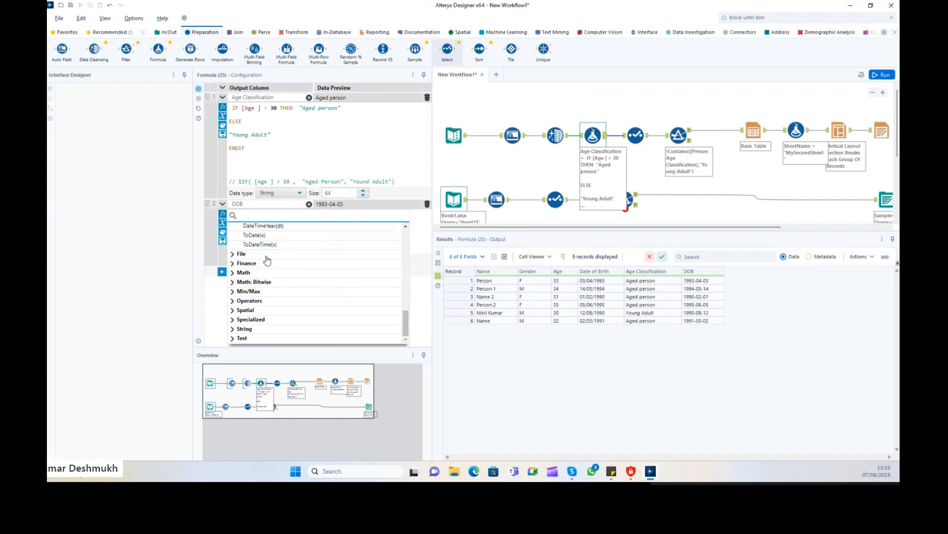
{"action": "left_click", "coordinate": [238, 254]}
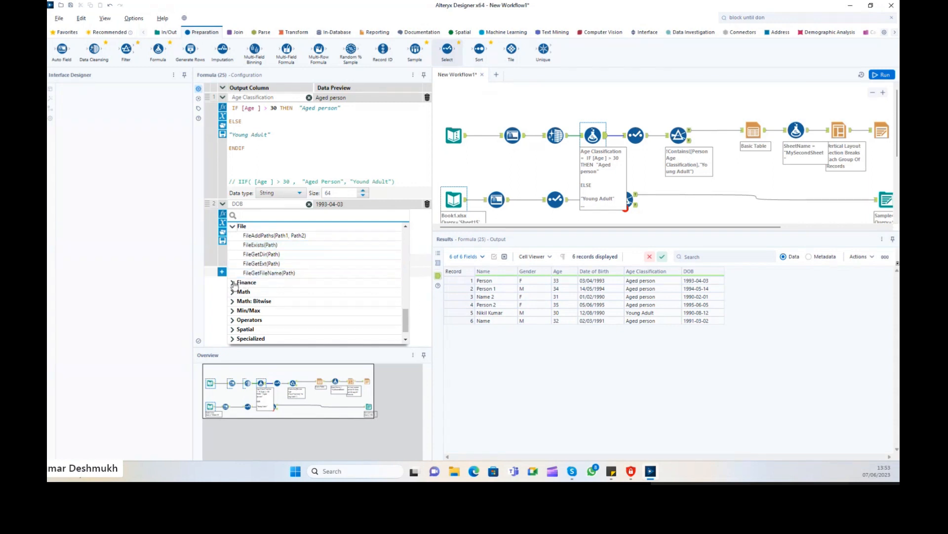
Expand the Finance and Math function groups and scroll through the Math functions.
{"action": "left_click", "coordinate": [295, 282]}
{"action": "scroll", "coordinate": [287, 276], "scroll_direction": "down", "scroll_amount": 3}
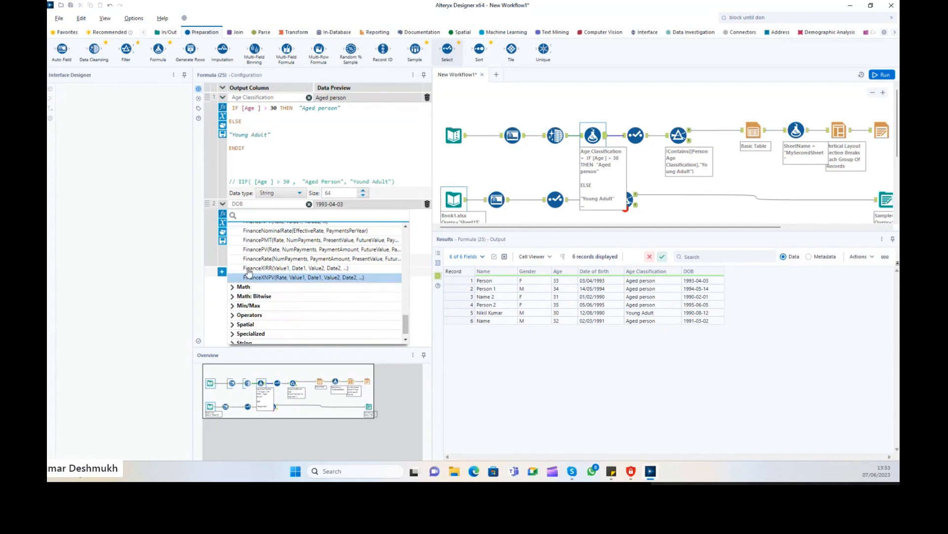
{"action": "left_click", "coordinate": [234, 288]}
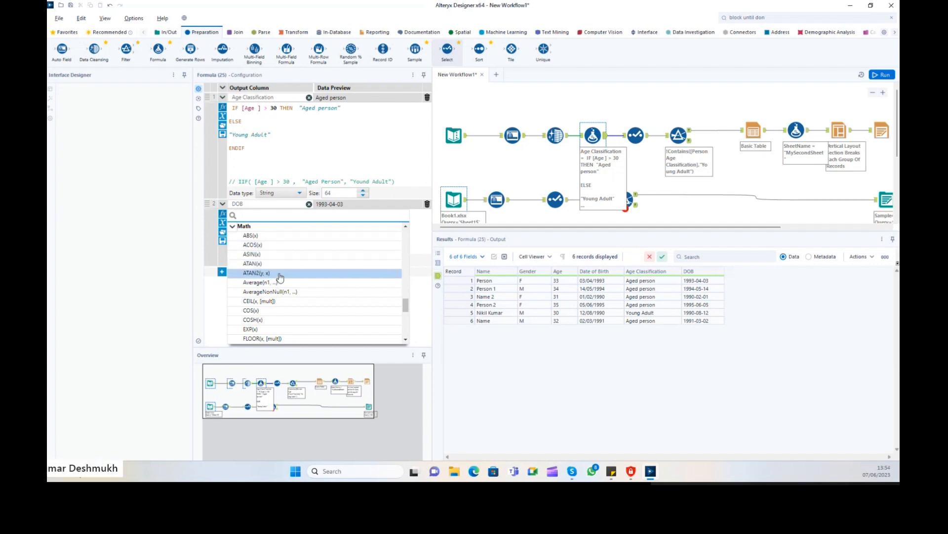
{"action": "scroll", "coordinate": [277, 272], "scroll_direction": "down", "scroll_amount": 2}
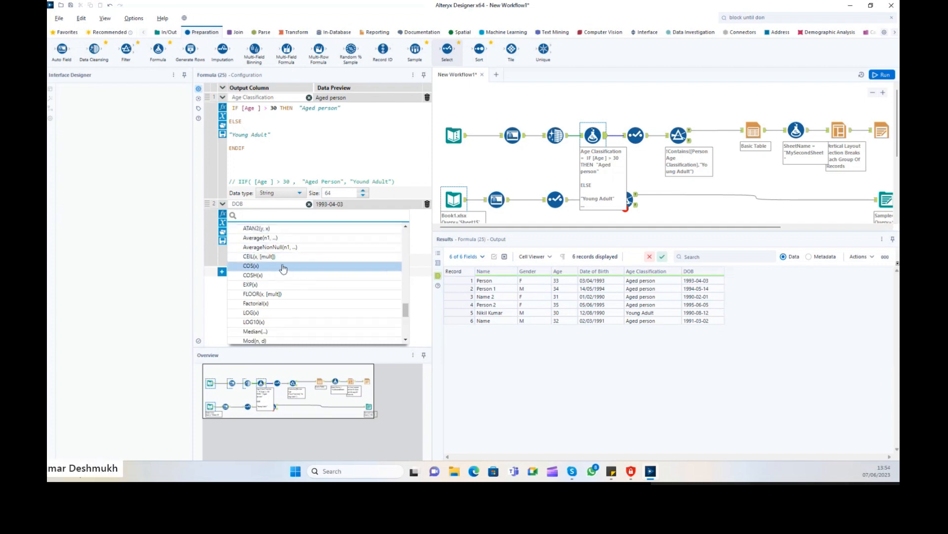
{"action": "scroll", "coordinate": [277, 275], "scroll_direction": "down", "scroll_amount": 3}
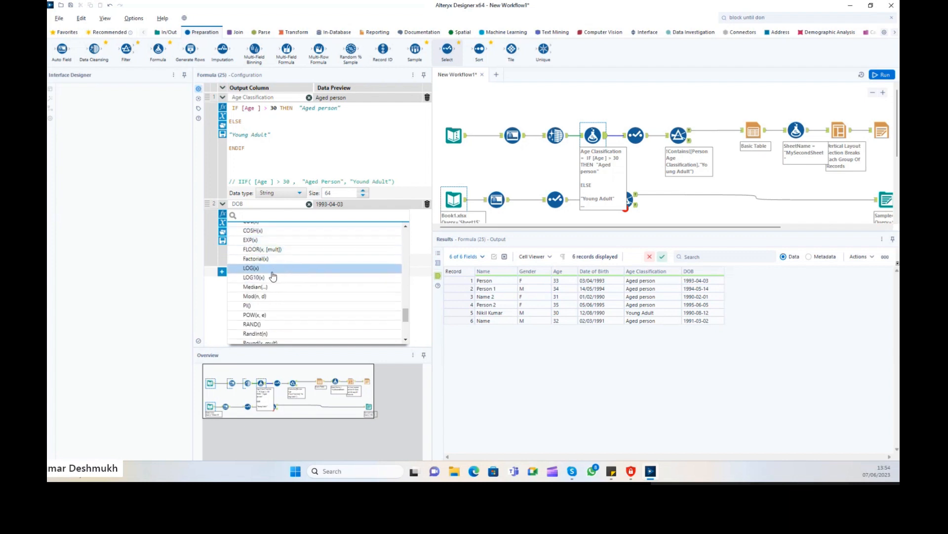
{"action": "scroll", "coordinate": [283, 286], "scroll_direction": "down", "scroll_amount": 3}
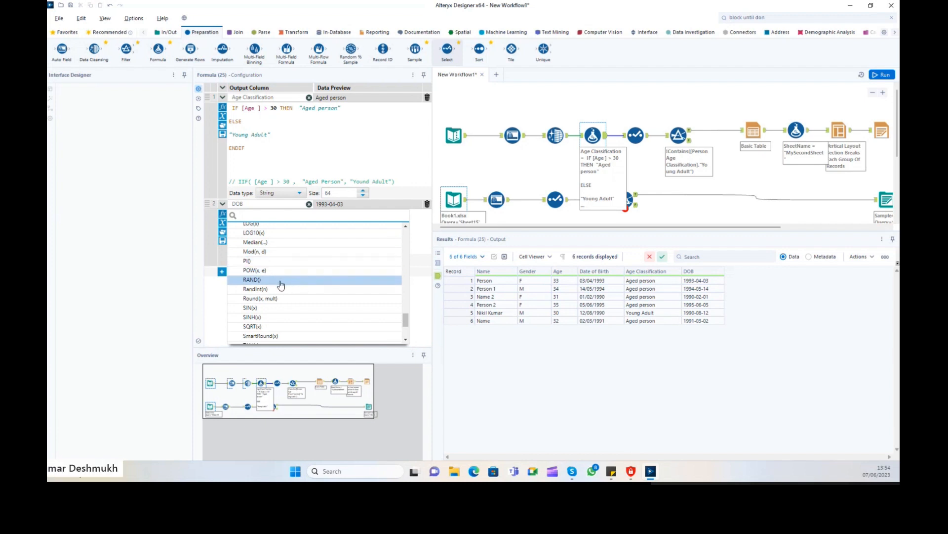
{"action": "scroll", "coordinate": [281, 286], "scroll_direction": "down", "scroll_amount": 3}
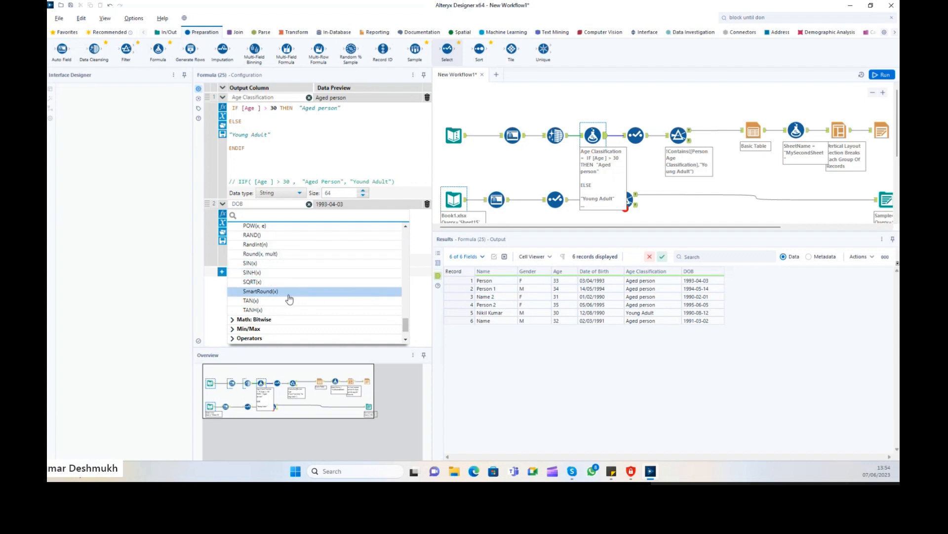
{"action": "scroll", "coordinate": [262, 299], "scroll_direction": "down", "scroll_amount": 3}
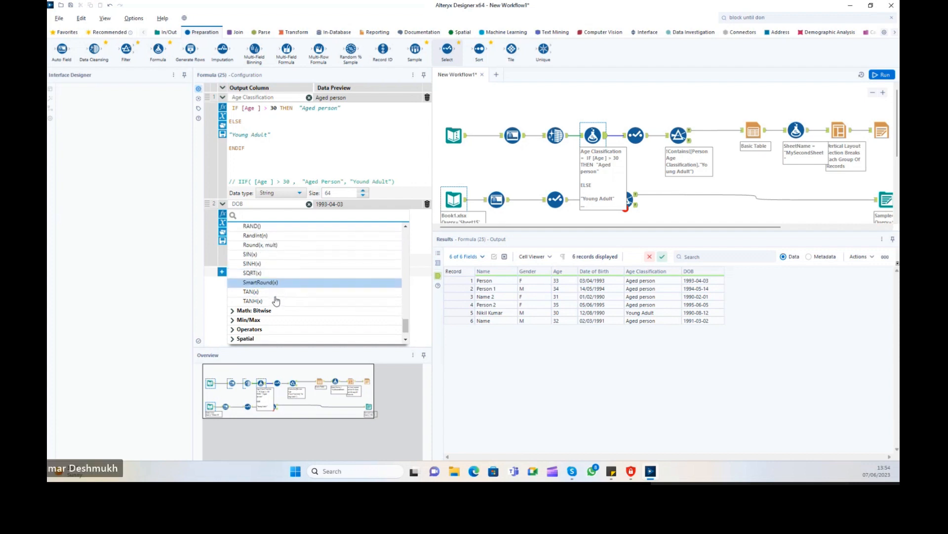
Expand the Math: Bitwise, Min/Max, Operators, Spatial and Specialized function groups.
{"action": "left_click", "coordinate": [234, 284]}
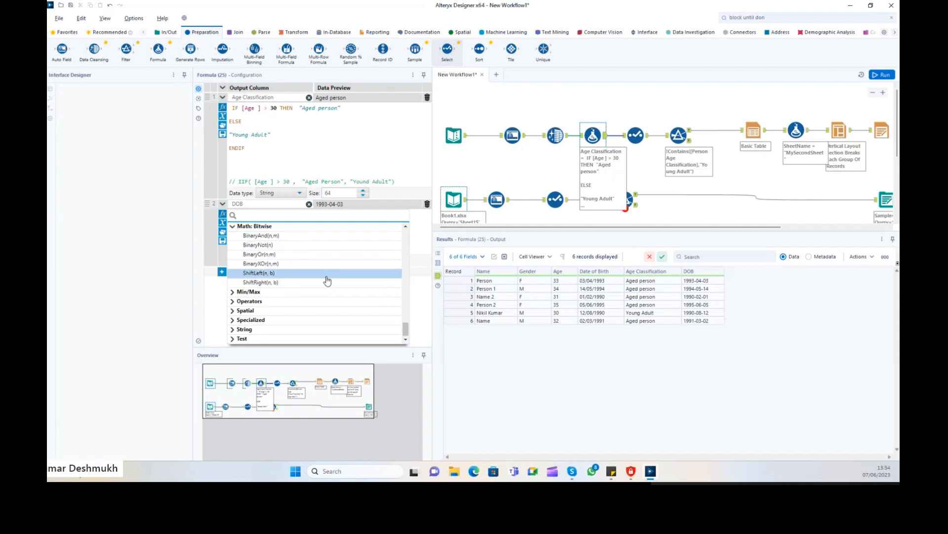
{"action": "left_click", "coordinate": [233, 292]}
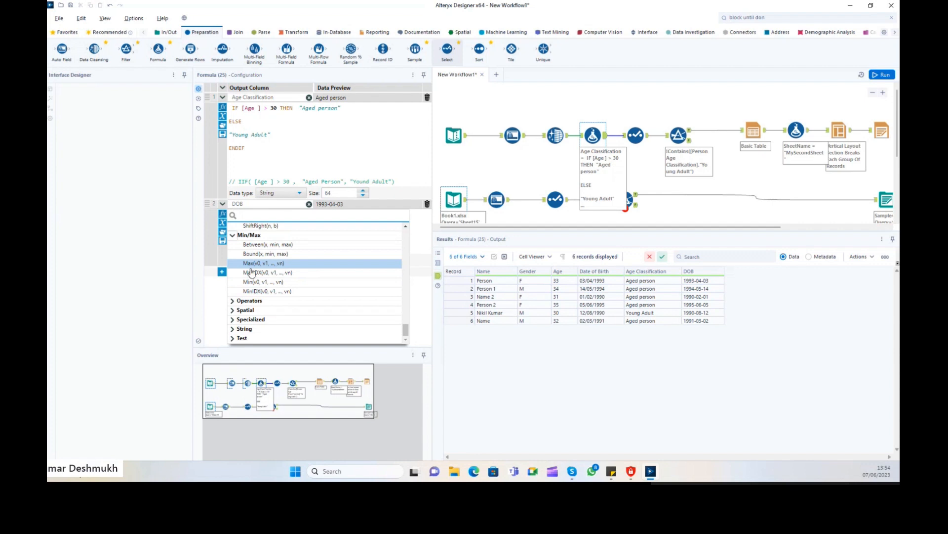
{"action": "left_click", "coordinate": [232, 301]}
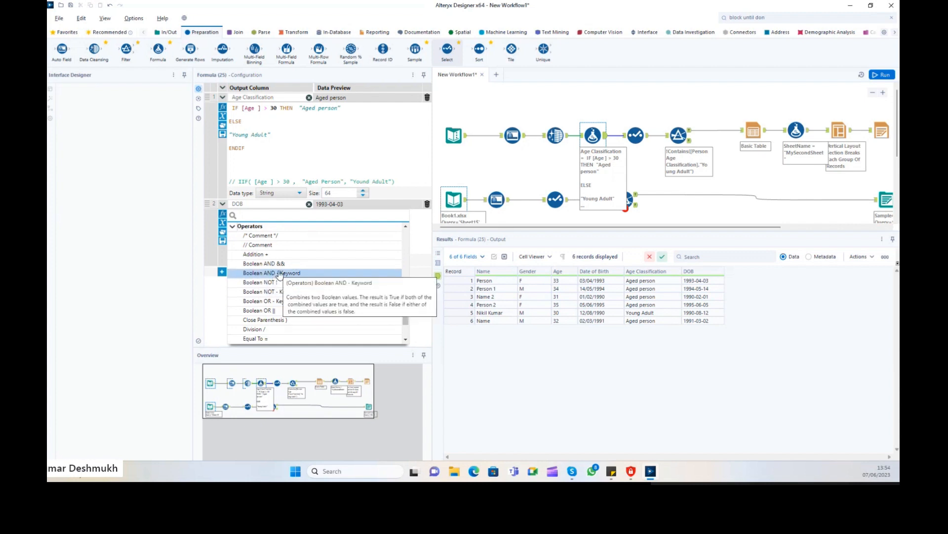
{"action": "scroll", "coordinate": [284, 284], "scroll_direction": "down", "scroll_amount": 5}
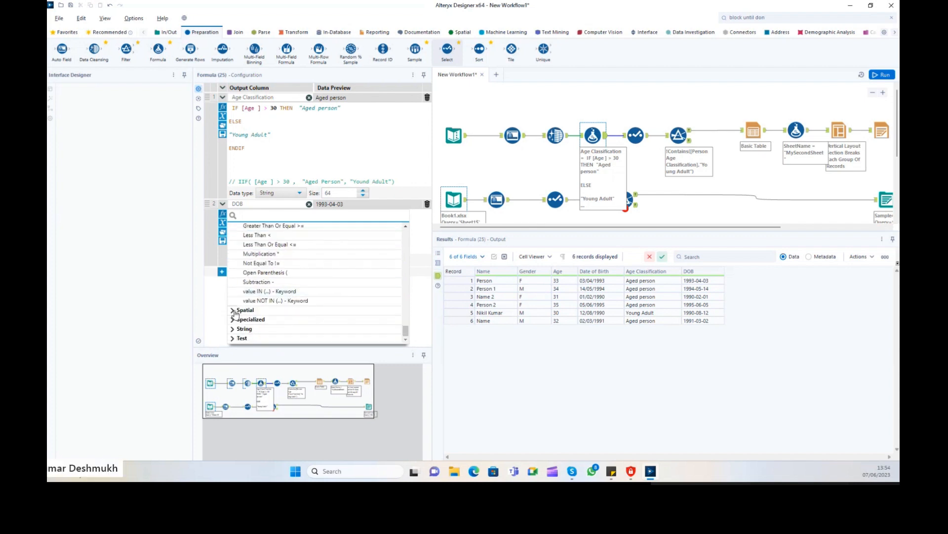
{"action": "left_click", "coordinate": [234, 311]}
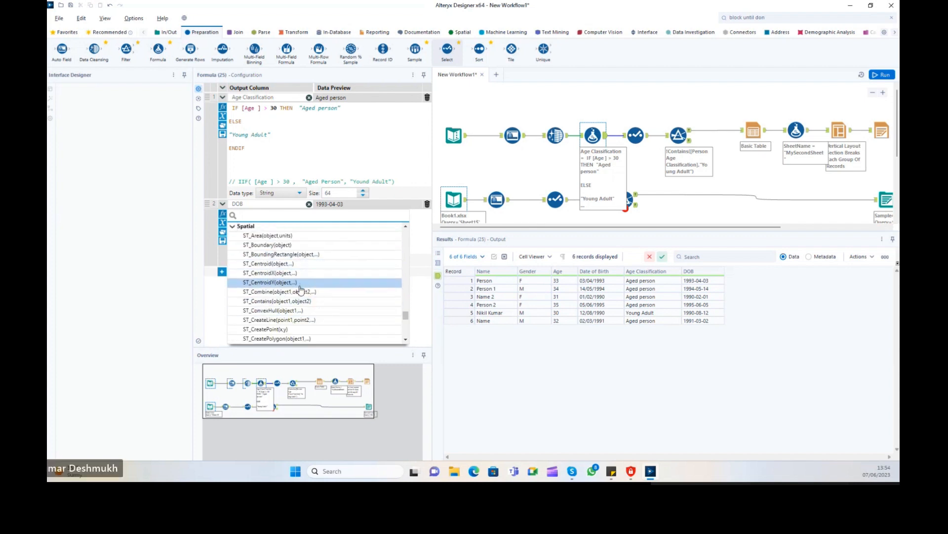
{"action": "scroll", "coordinate": [298, 296], "scroll_direction": "down", "scroll_amount": 3}
{"action": "scroll", "coordinate": [298, 298], "scroll_direction": "down", "scroll_amount": 5}
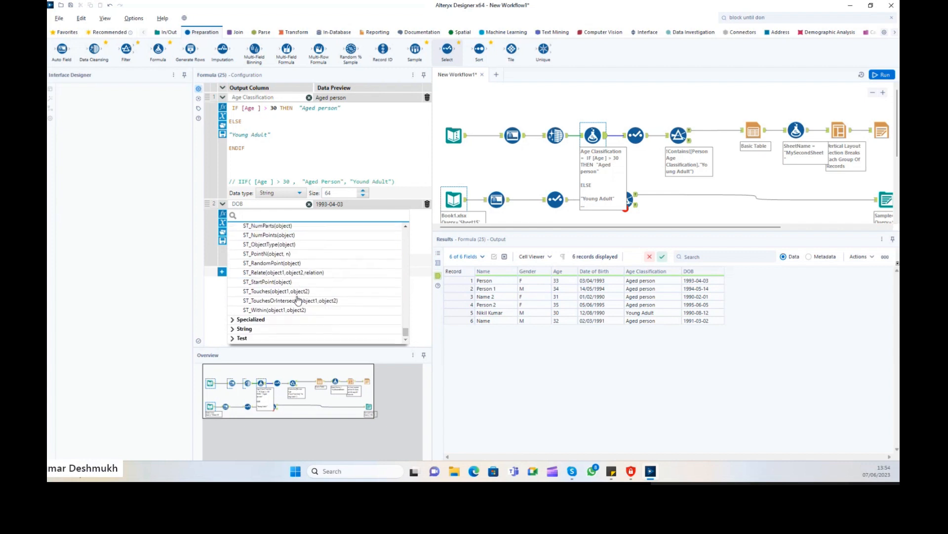
{"action": "left_click", "coordinate": [234, 320]}
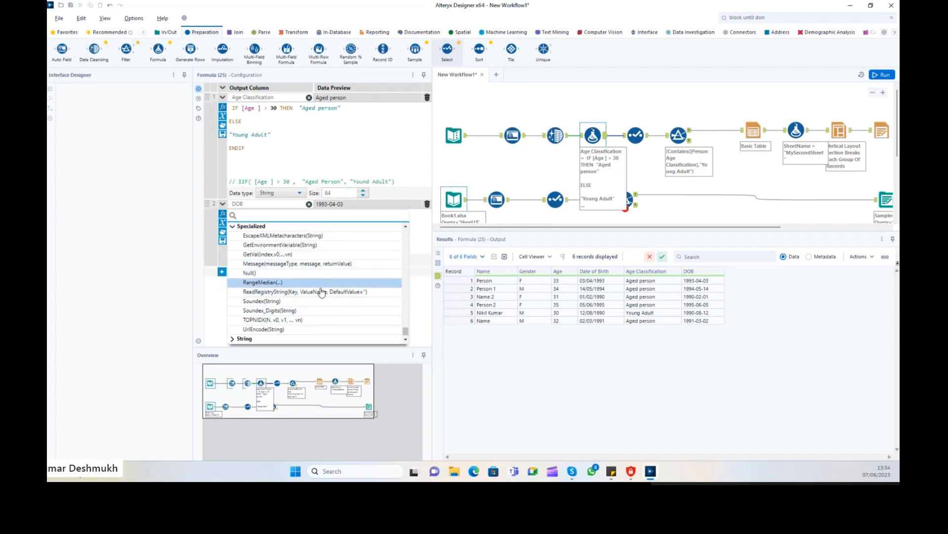
{"action": "scroll", "coordinate": [284, 316], "scroll_direction": "down", "scroll_amount": 1}
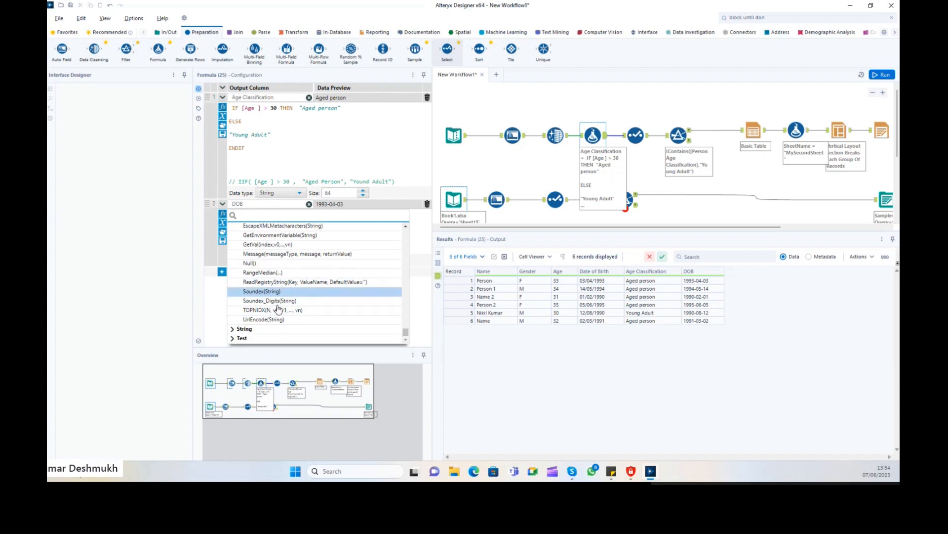
Expand the String function group, scroll through its functions, then expand the Test group.
{"action": "left_click", "coordinate": [234, 330]}
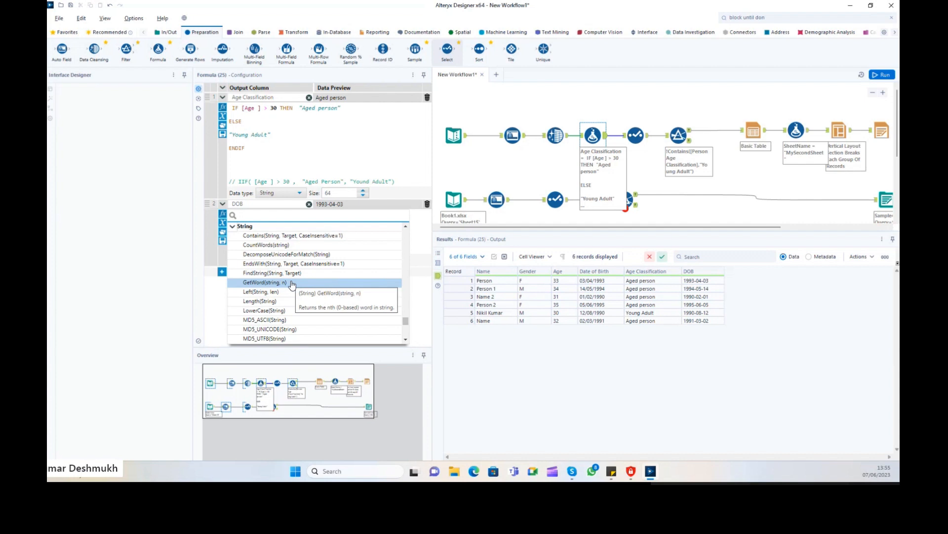
{"action": "scroll", "coordinate": [292, 283], "scroll_direction": "down", "scroll_amount": 1}
{"action": "scroll", "coordinate": [291, 283], "scroll_direction": "up", "scroll_amount": 1}
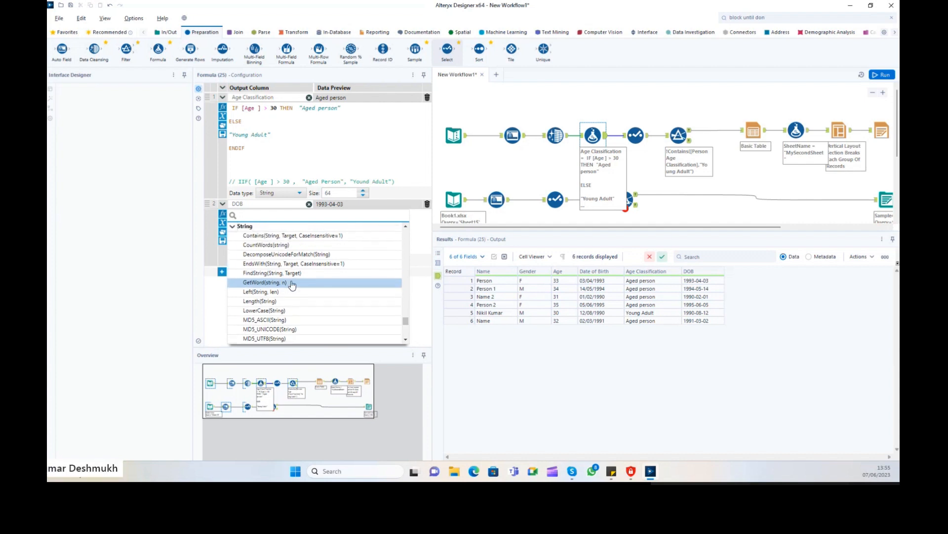
{"action": "scroll", "coordinate": [288, 293], "scroll_direction": "down", "scroll_amount": 7}
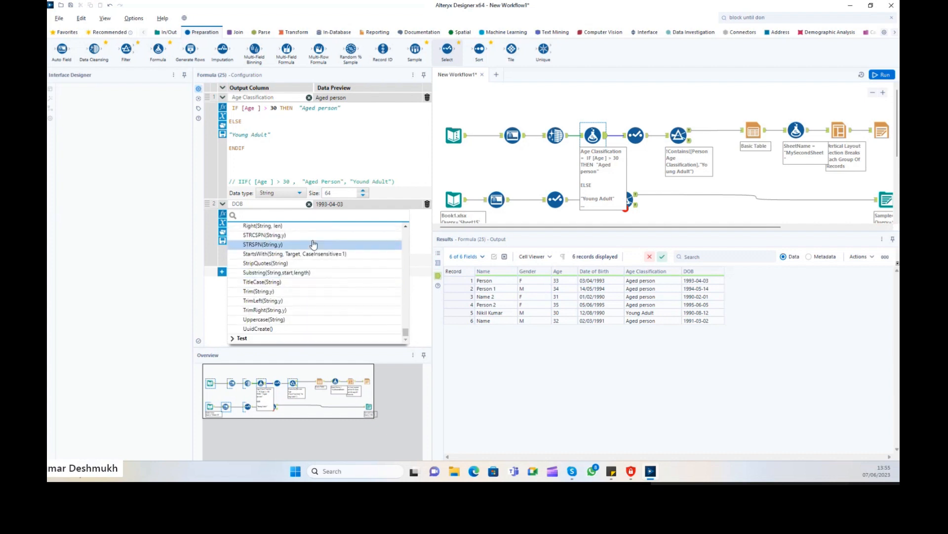
{"action": "scroll", "coordinate": [297, 296], "scroll_direction": "up", "scroll_amount": 2}
{"action": "scroll", "coordinate": [294, 310], "scroll_direction": "down", "scroll_amount": 2}
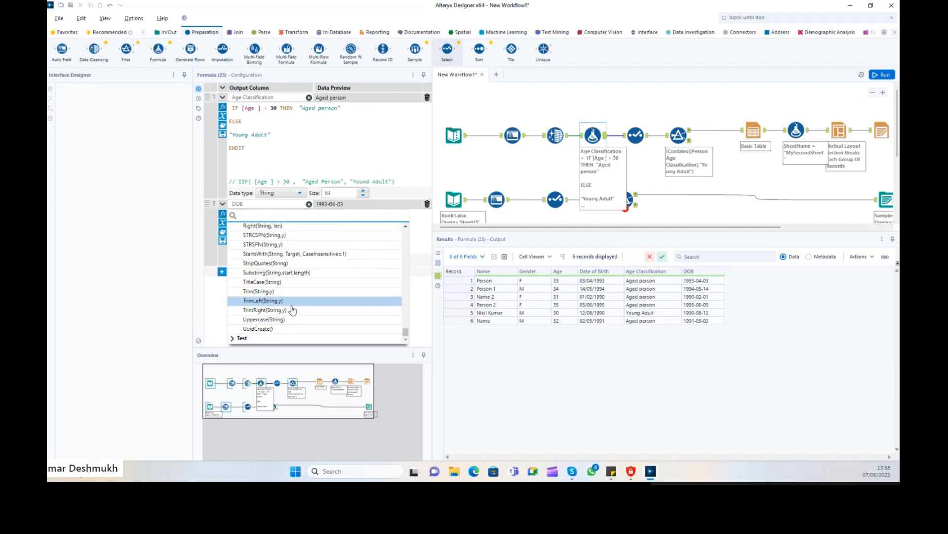
{"action": "left_click", "coordinate": [239, 338]}
{"action": "scroll", "coordinate": [324, 292], "scroll_direction": "down", "scroll_amount": 3}
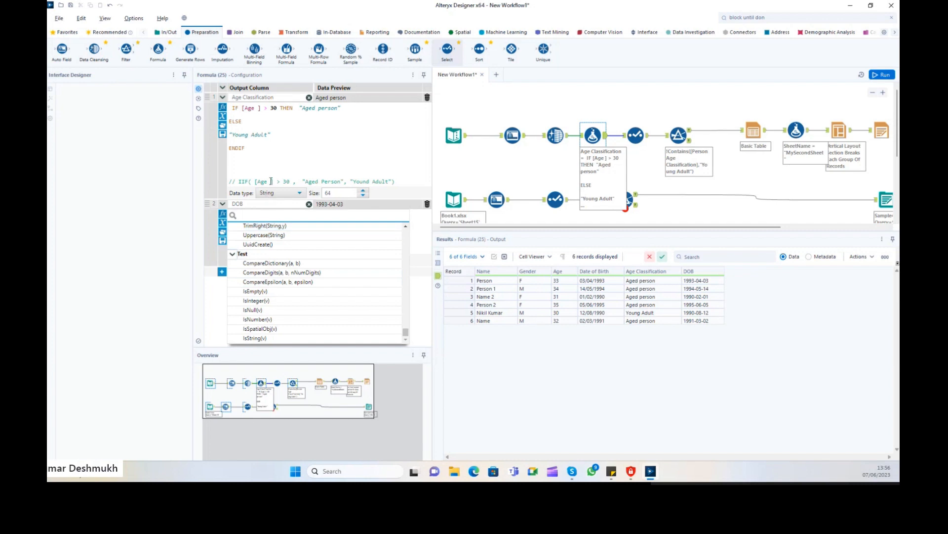
Close the function list and show the DOB expression's columns, expanding New Fields and Constants.
{"action": "left_click", "coordinate": [279, 157]}
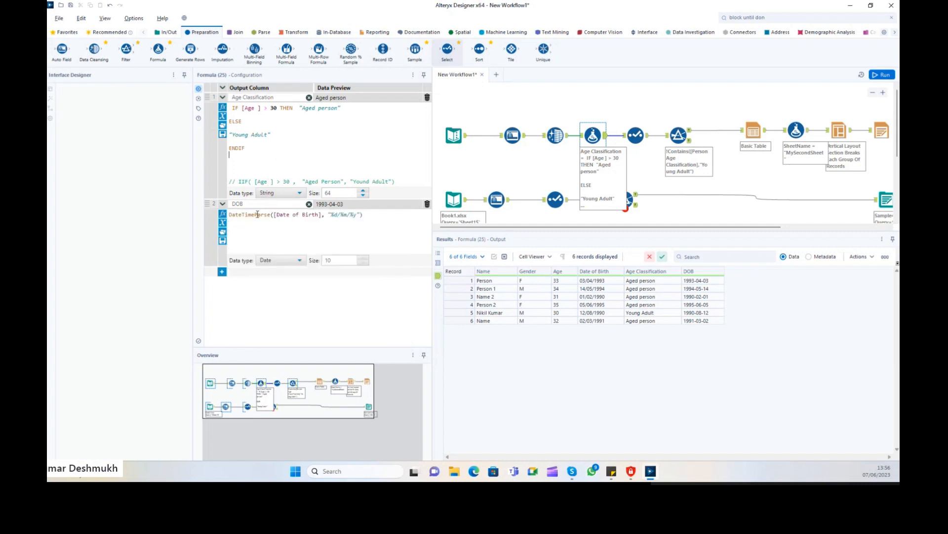
{"action": "left_click", "coordinate": [223, 231]}
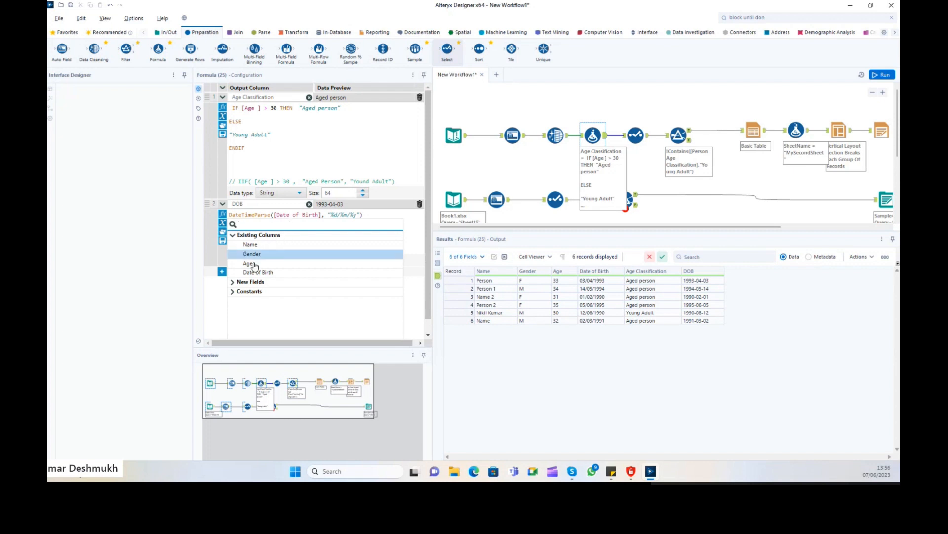
{"action": "left_click", "coordinate": [232, 283]}
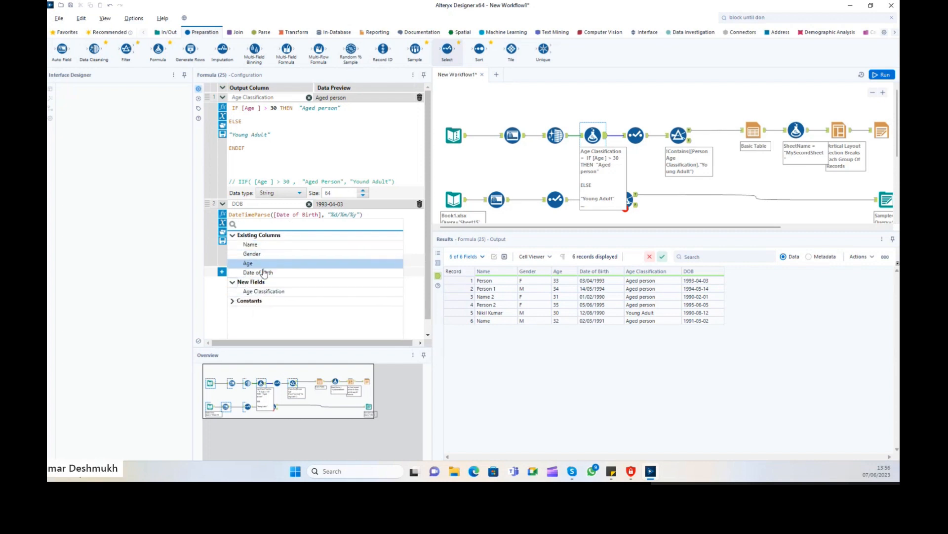
{"action": "left_click", "coordinate": [233, 300]}
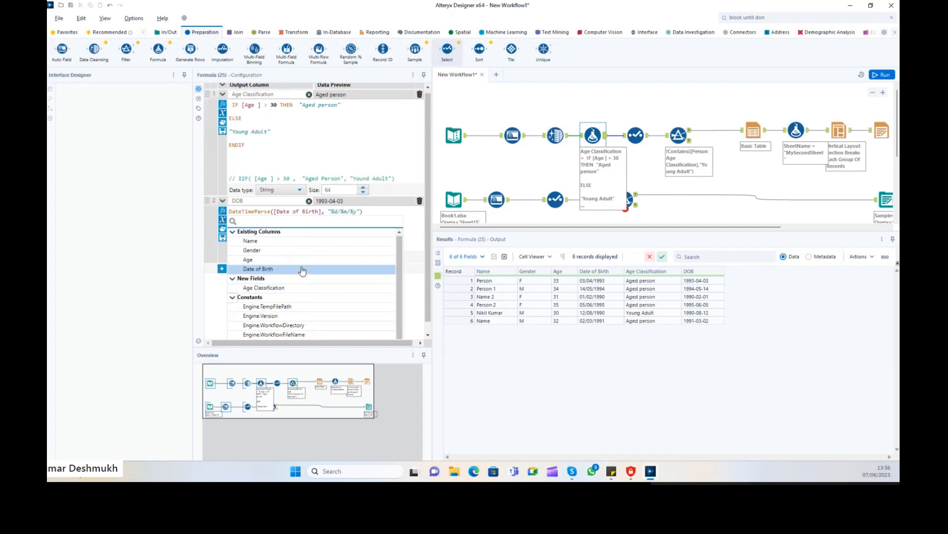
{"action": "scroll", "coordinate": [294, 281], "scroll_direction": "down", "scroll_amount": 1}
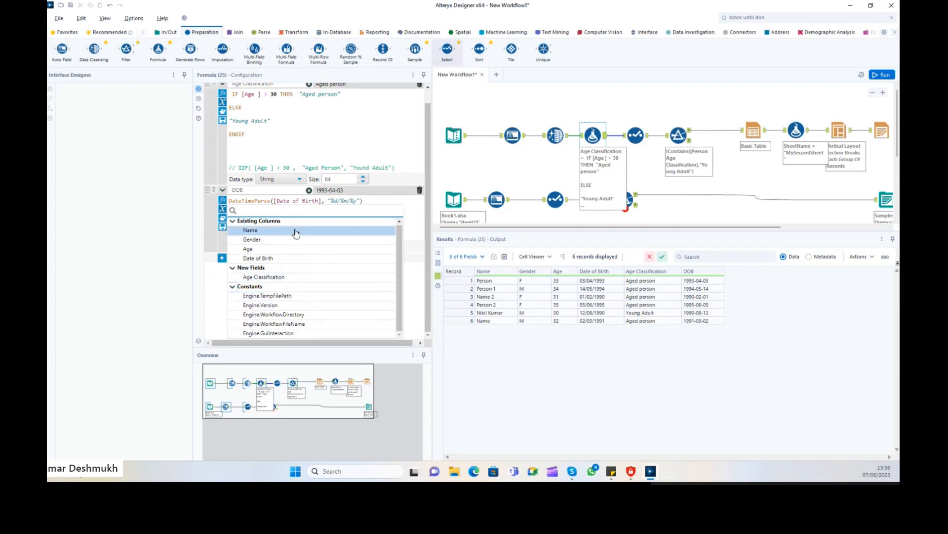
Add a third formula expression, try the Engine.TempFilePath constant in it, then clear it.
{"action": "left_click", "coordinate": [413, 202]}
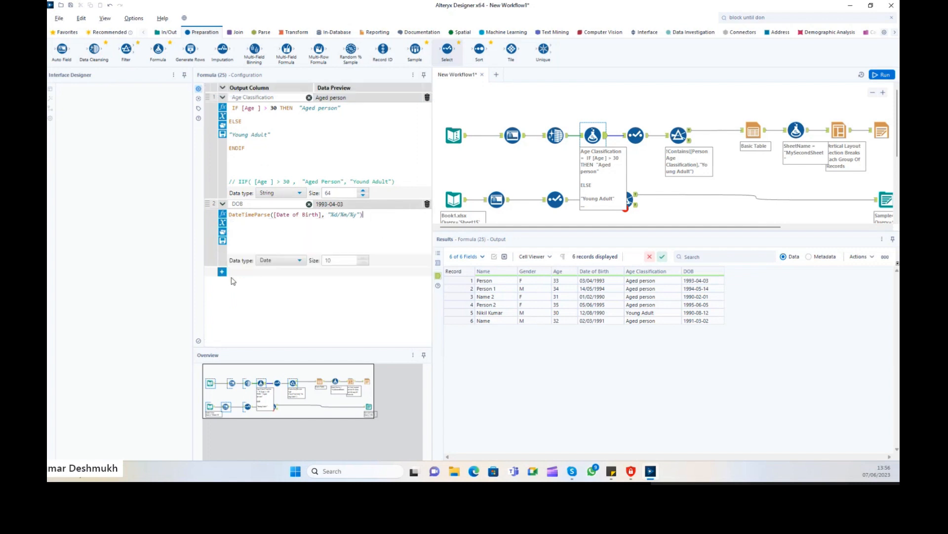
{"action": "left_click", "coordinate": [221, 272]}
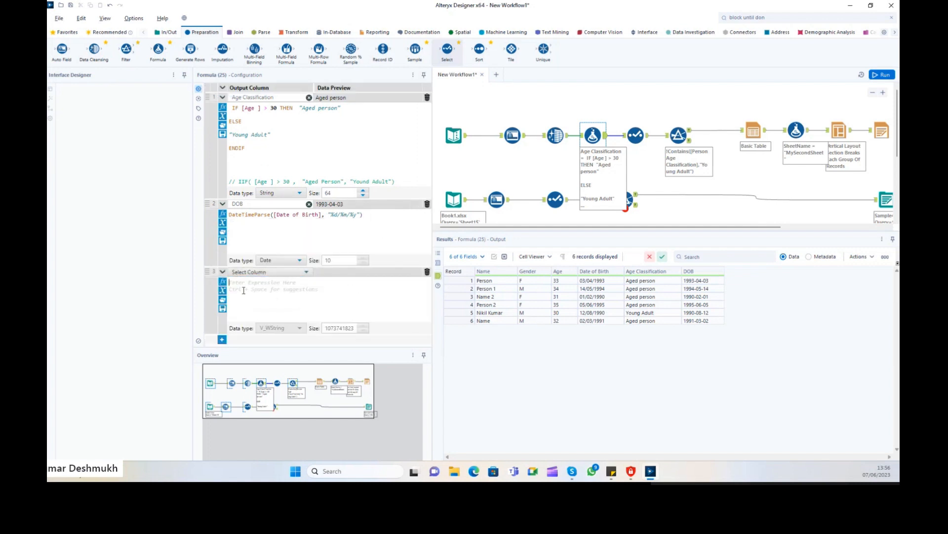
{"action": "left_click", "coordinate": [223, 295]}
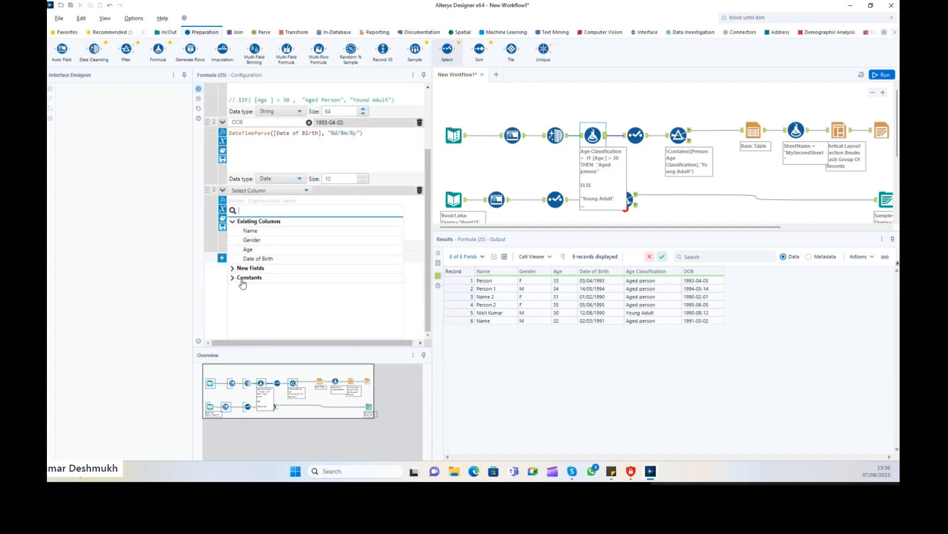
{"action": "left_click", "coordinate": [234, 278]}
{"action": "left_click", "coordinate": [275, 290]}
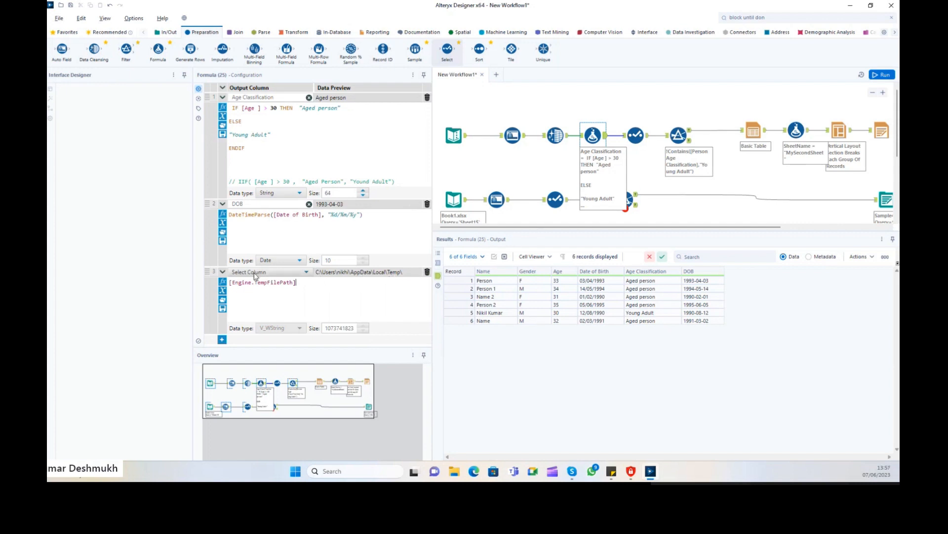
{"action": "double_click", "coordinate": [272, 285]}
{"action": "key", "text": "BackSpace"}
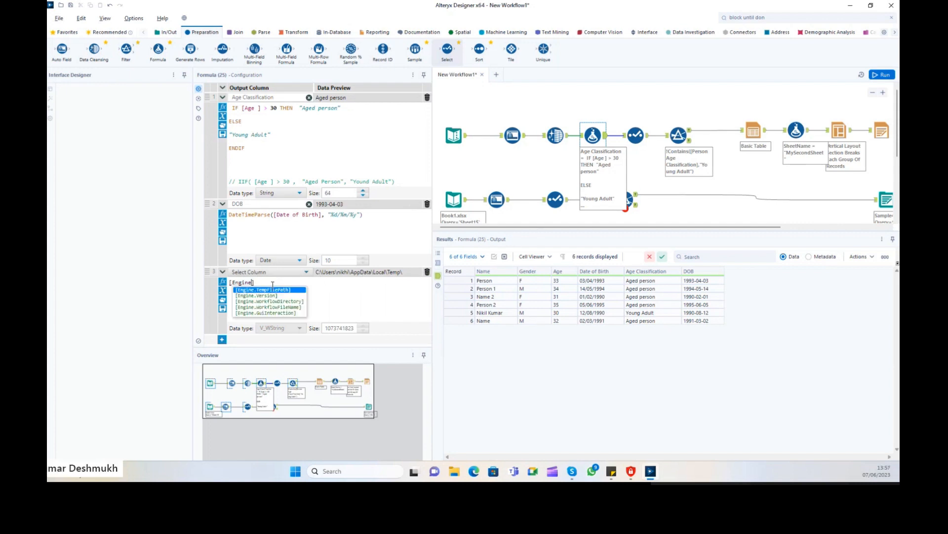
{"action": "key", "text": "Escape"}
{"action": "key", "text": "ctrl+a"}
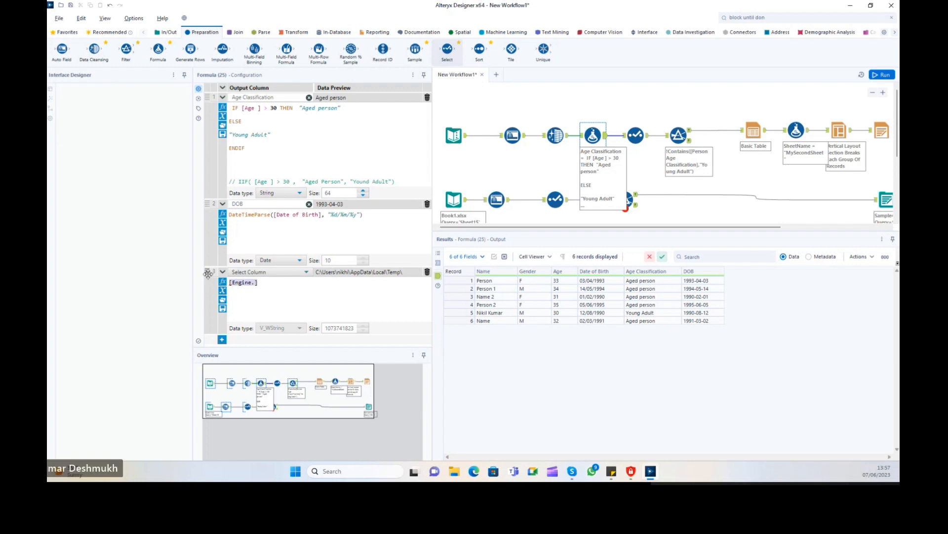
{"action": "key", "text": "BackSpace"}
Insert the Engine.Version constant into the third expression, then delete it.
{"action": "left_click", "coordinate": [223, 290]}
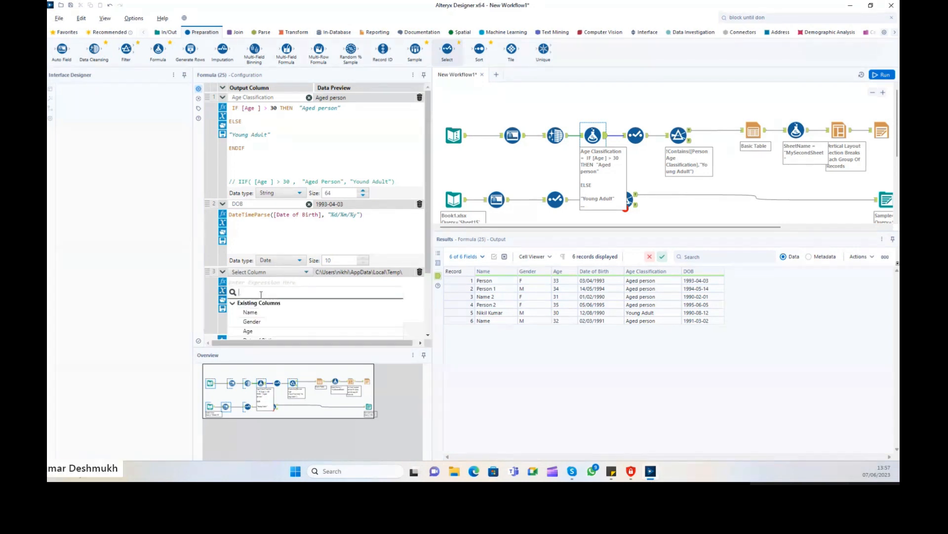
{"action": "scroll", "coordinate": [263, 324], "scroll_direction": "down", "scroll_amount": 1}
{"action": "left_click", "coordinate": [233, 322]}
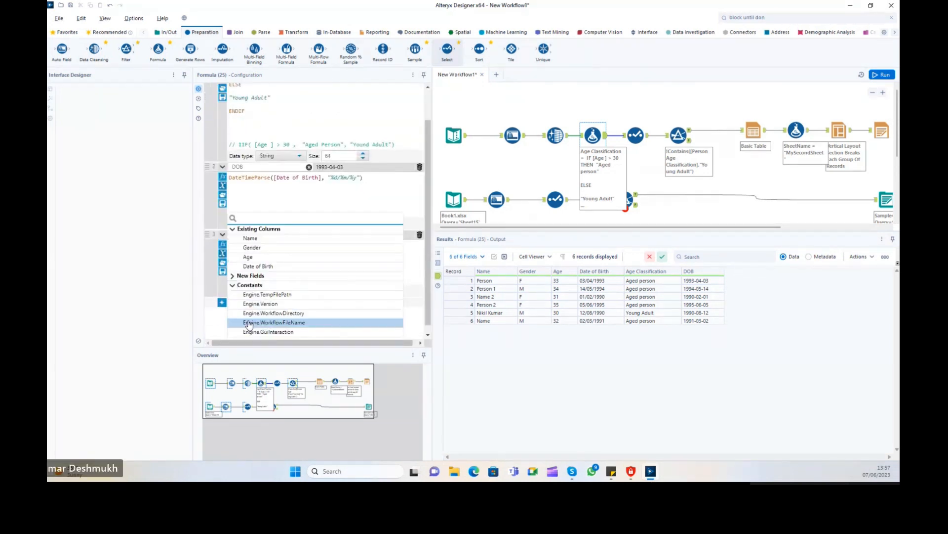
{"action": "left_click", "coordinate": [276, 303]}
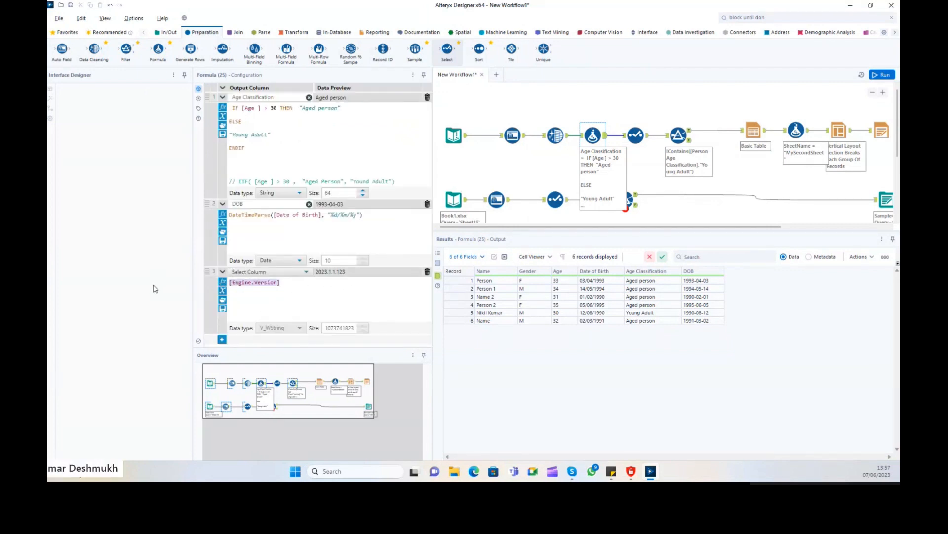
{"action": "key", "text": "BackSpace"}
Insert Engine.WorkflowDirectory into the third expression, preview it, then clear the expression.
{"action": "left_click", "coordinate": [222, 291]}
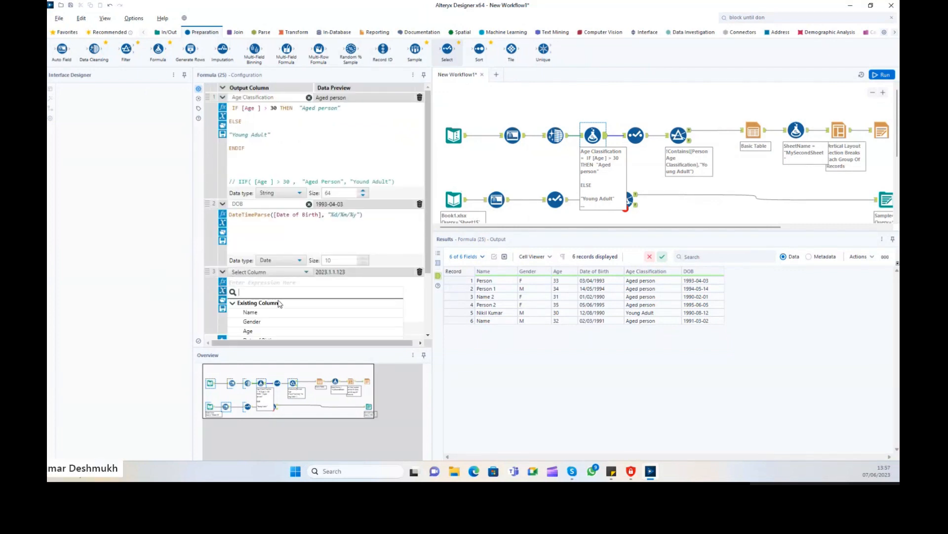
{"action": "scroll", "coordinate": [281, 309], "scroll_direction": "down", "scroll_amount": 3}
{"action": "left_click", "coordinate": [231, 278]}
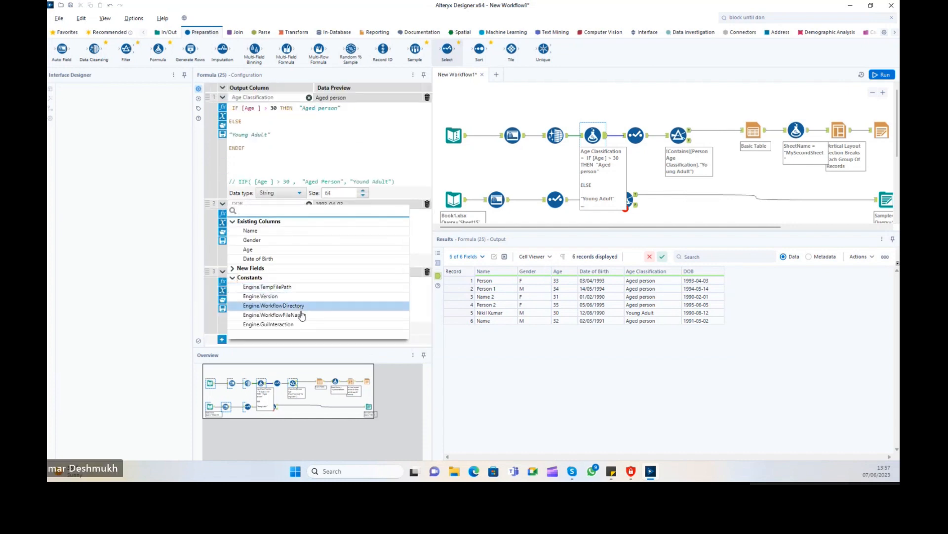
{"action": "left_click", "coordinate": [286, 308]}
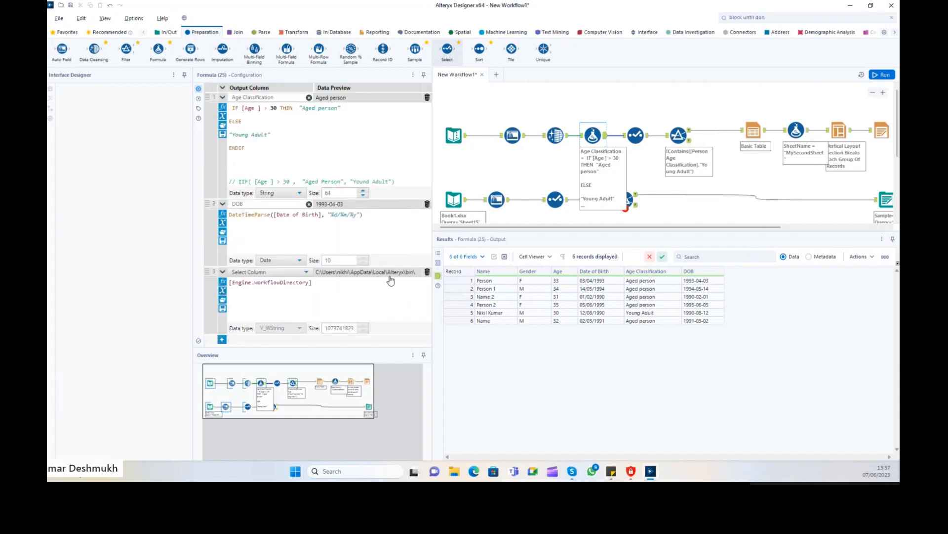
{"action": "key", "text": "ctrl+a"}
{"action": "key", "text": "BackSpace"}
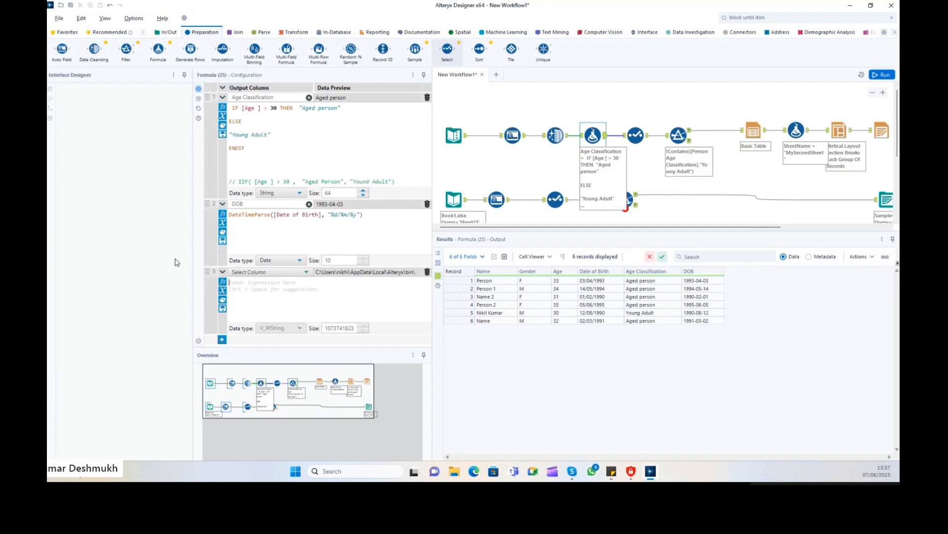
Browse the recent expressions list for the third row and cancel saving the empty expression.
{"action": "left_click", "coordinate": [223, 308]}
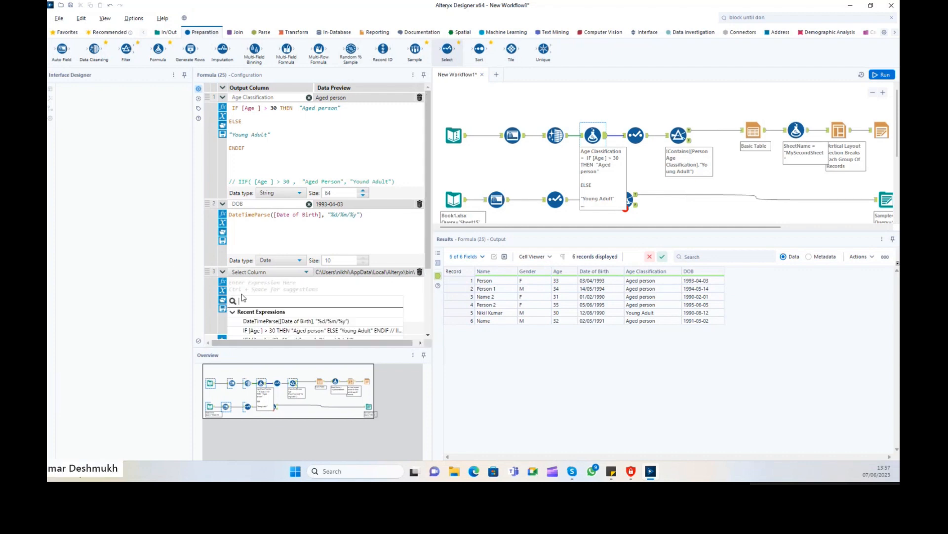
{"action": "left_click", "coordinate": [307, 301]}
{"action": "scroll", "coordinate": [297, 298], "scroll_direction": "down", "scroll_amount": 1}
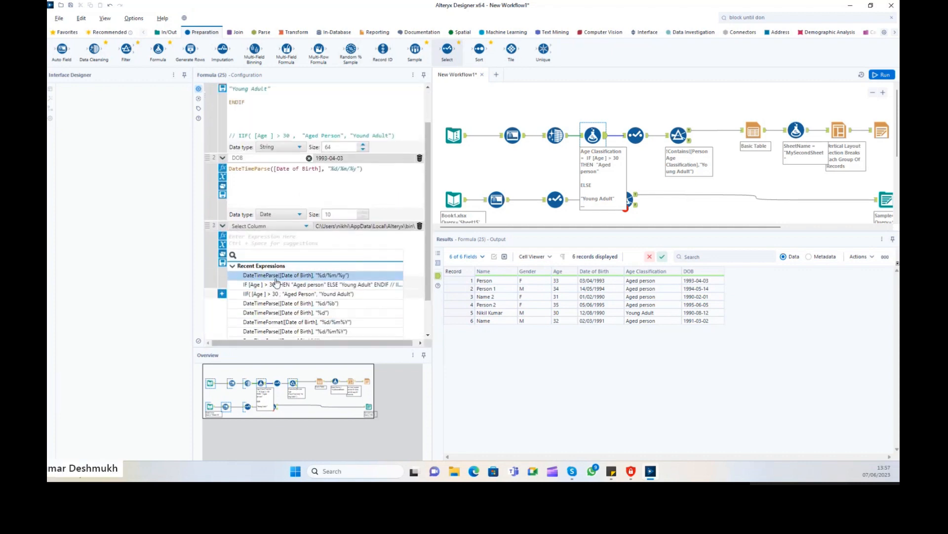
{"action": "left_click", "coordinate": [223, 254]}
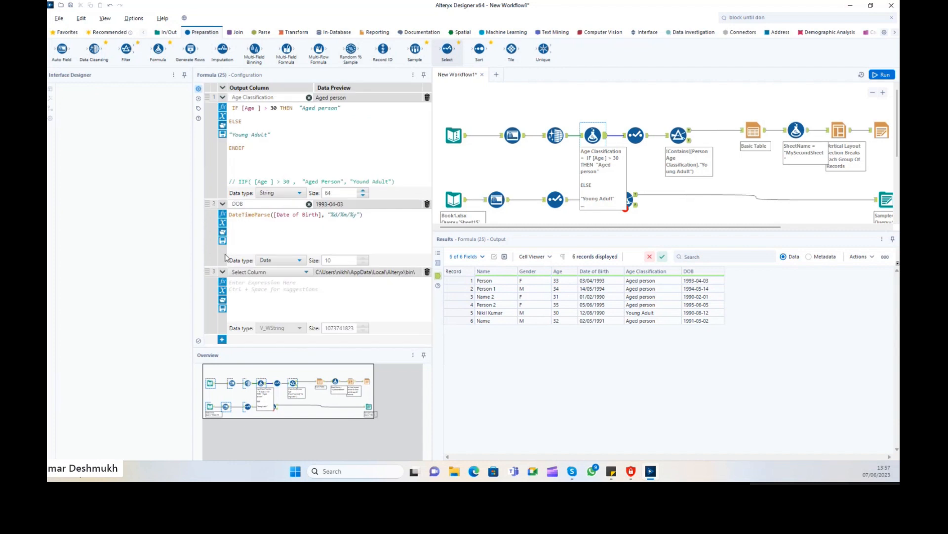
{"action": "left_click", "coordinate": [223, 301]}
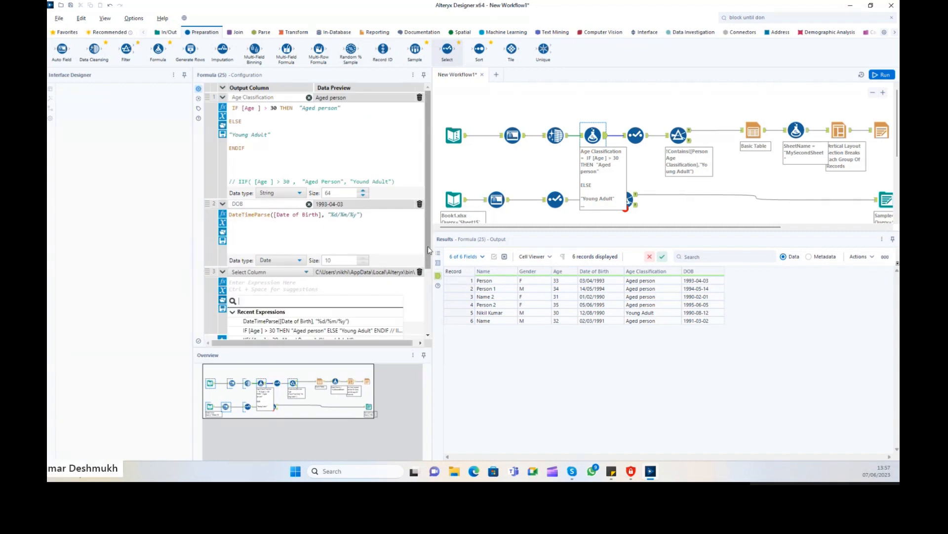
{"action": "left_click", "coordinate": [423, 307]}
{"action": "left_click", "coordinate": [223, 309]}
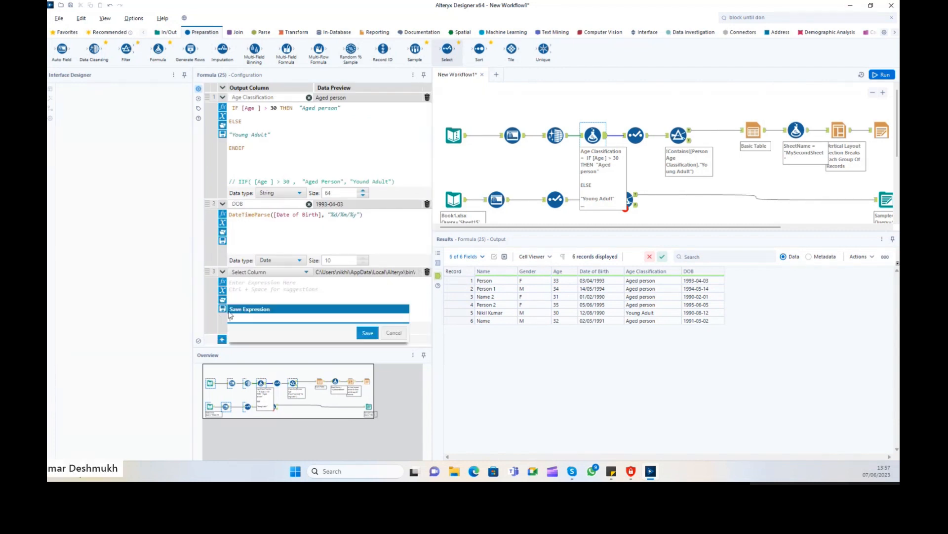
{"action": "left_click", "coordinate": [315, 287]}
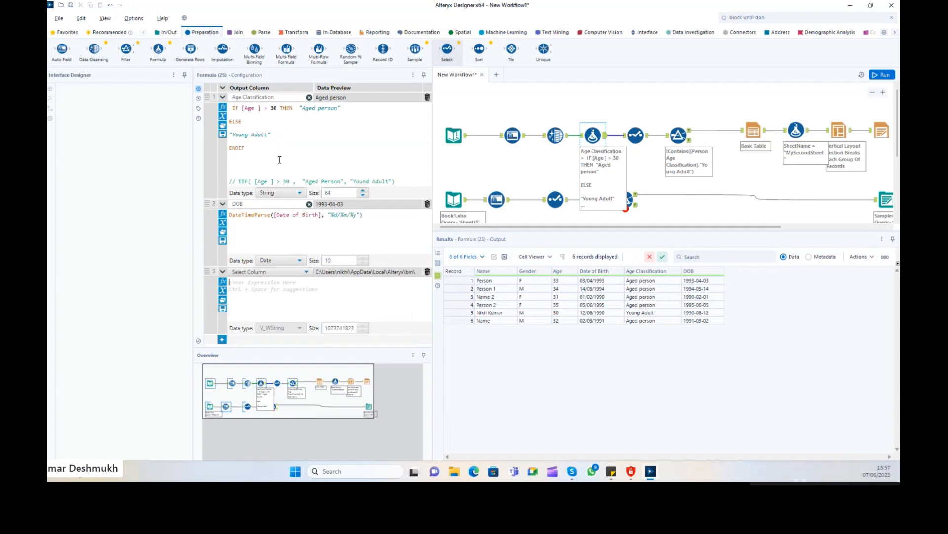
Save the row 1 age-classification IF/ELSE expression as myageCondition.
{"action": "key", "text": "ctrl+a"}
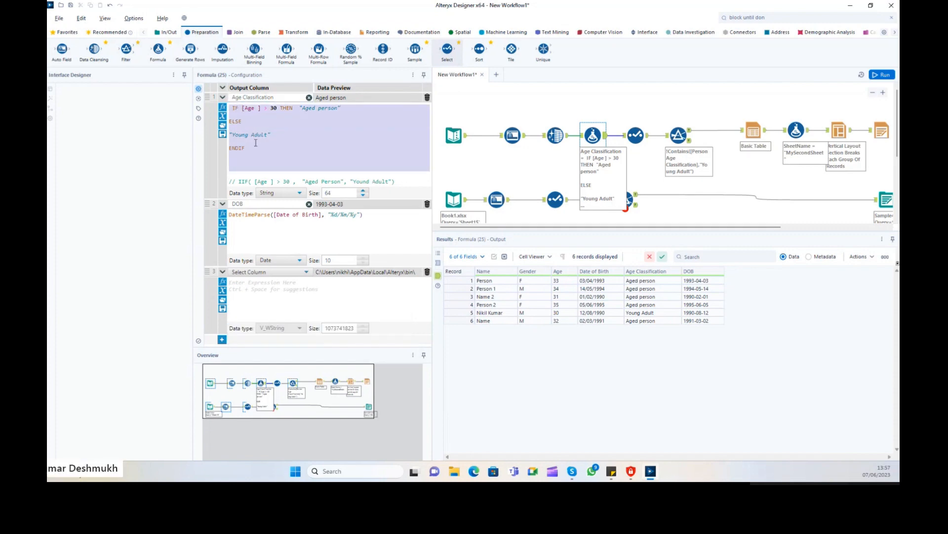
{"action": "left_click_drag", "start_coordinate": [256, 149], "coordinate": [233, 109]}
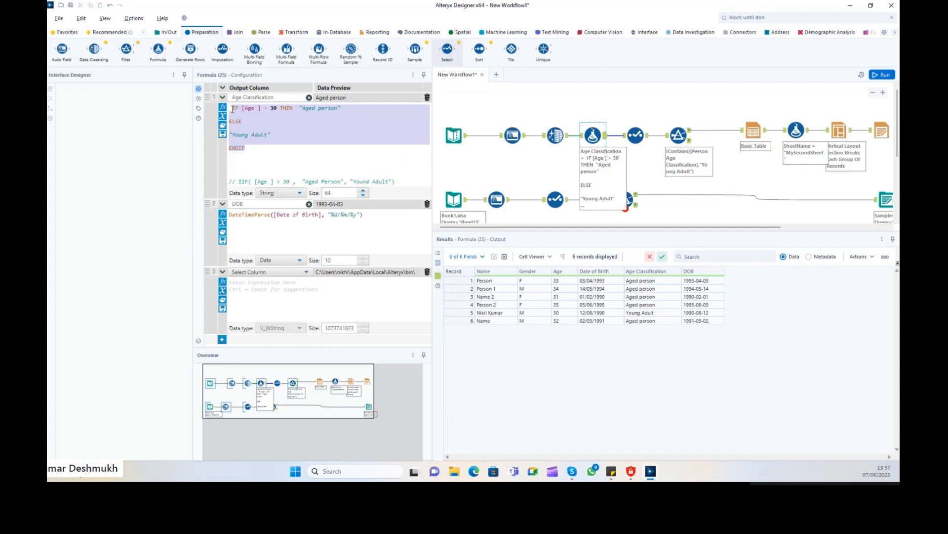
{"action": "left_click", "coordinate": [256, 153]}
{"action": "left_click", "coordinate": [222, 134]}
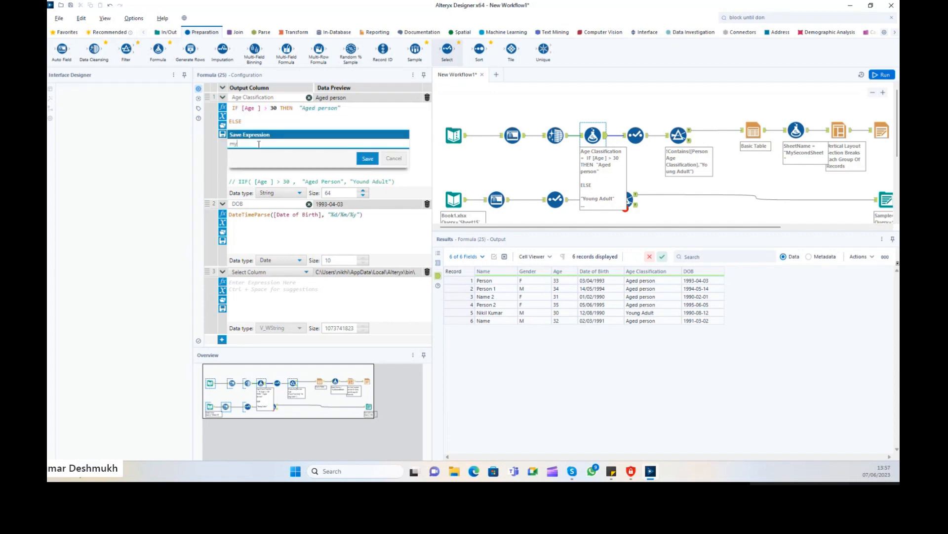
{"action": "type", "text": "myageCondition"}
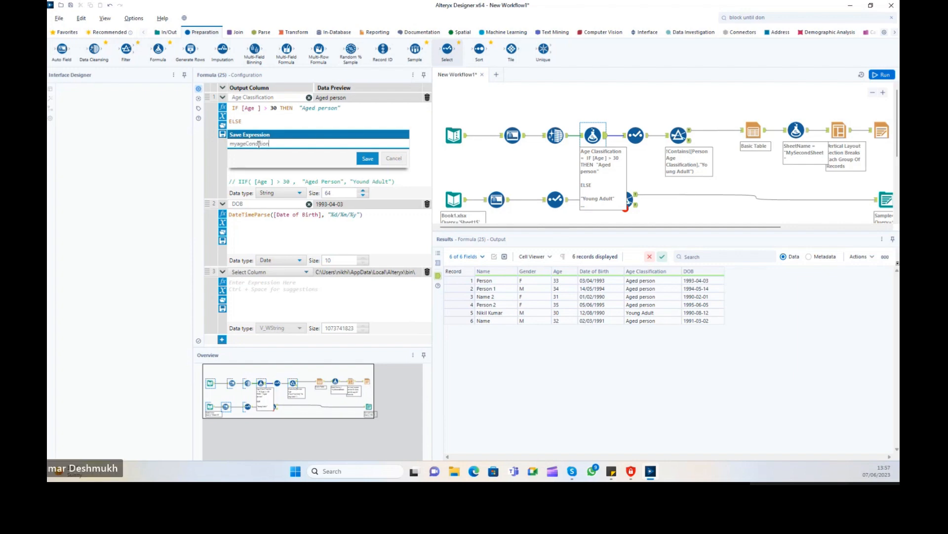
{"action": "left_click", "coordinate": [368, 158]}
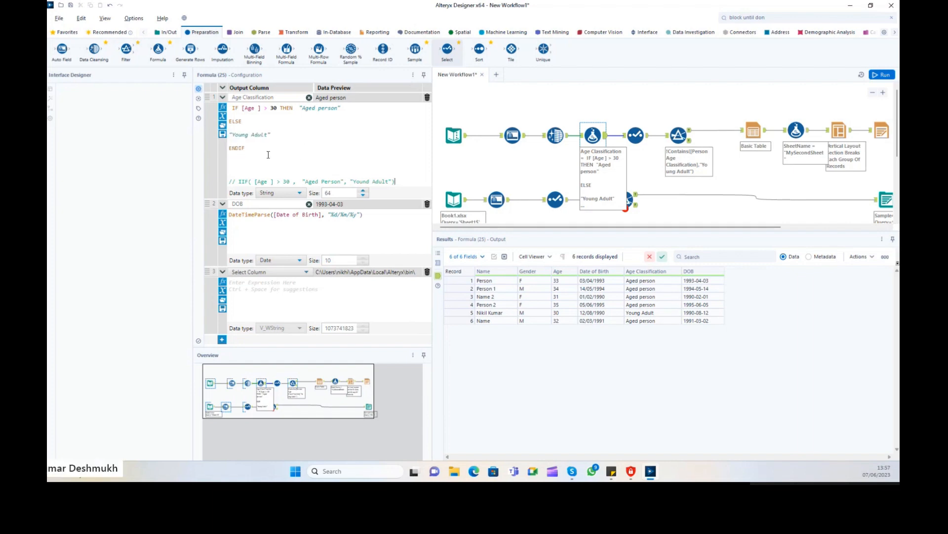
Fill the third expression with the saved myageCondition expression.
{"action": "left_click", "coordinate": [222, 308]}
{"action": "left_click", "coordinate": [360, 340]}
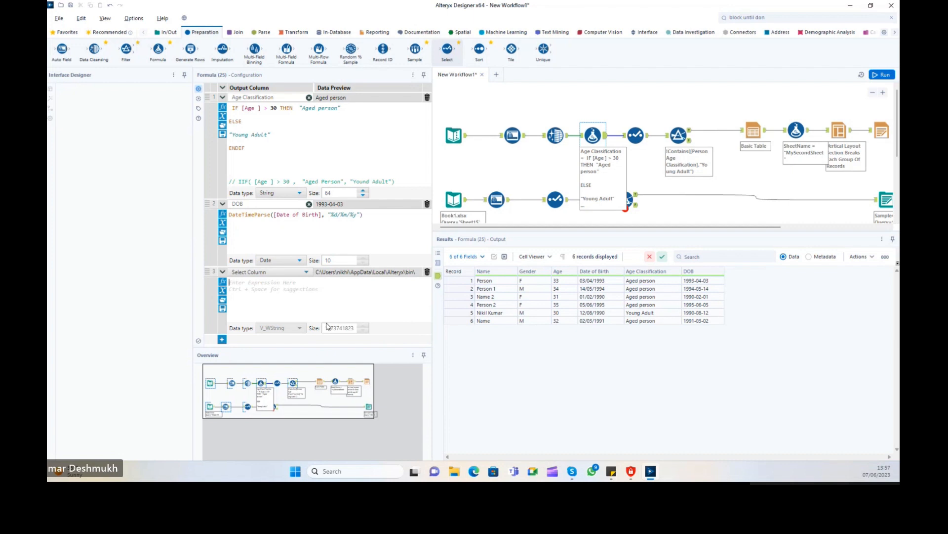
{"action": "left_click", "coordinate": [222, 301]}
{"action": "scroll", "coordinate": [297, 320], "scroll_direction": "down", "scroll_amount": 5}
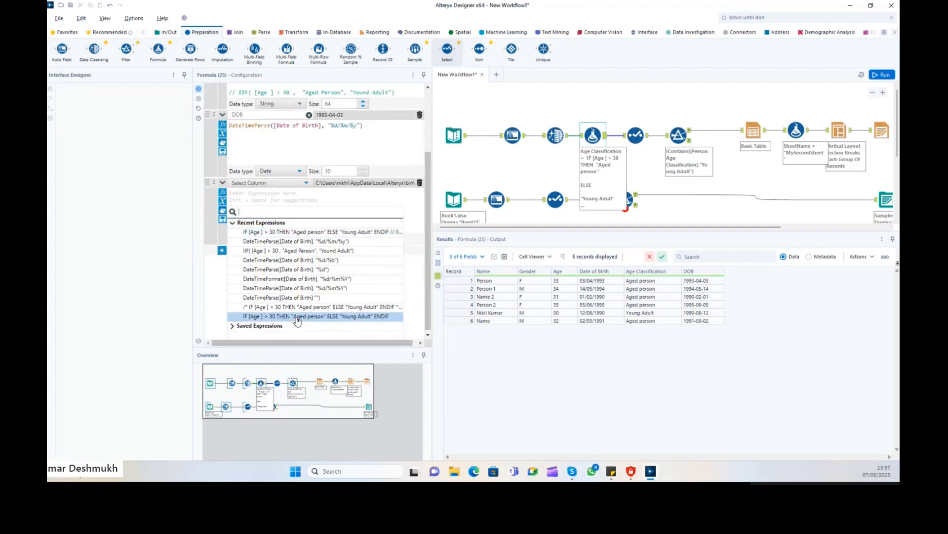
{"action": "left_click", "coordinate": [244, 329]}
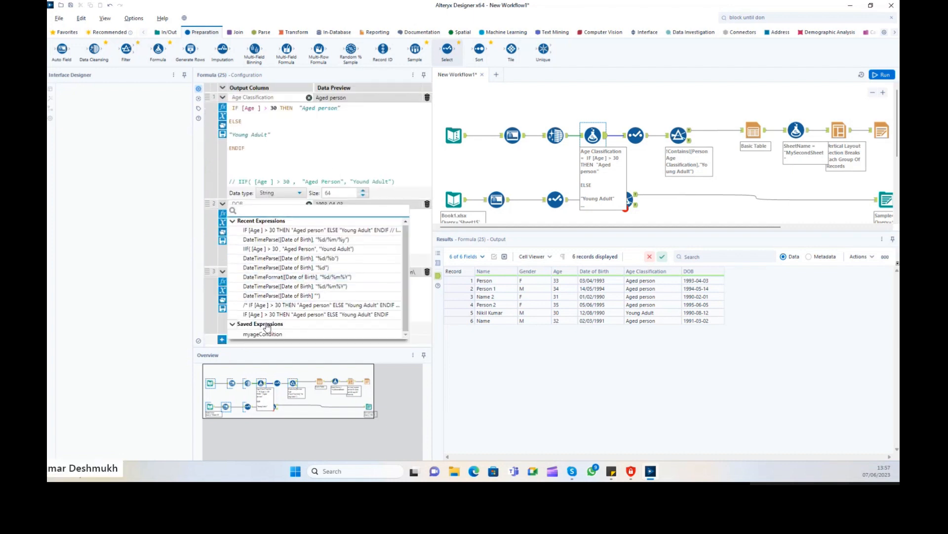
{"action": "left_click", "coordinate": [267, 335]}
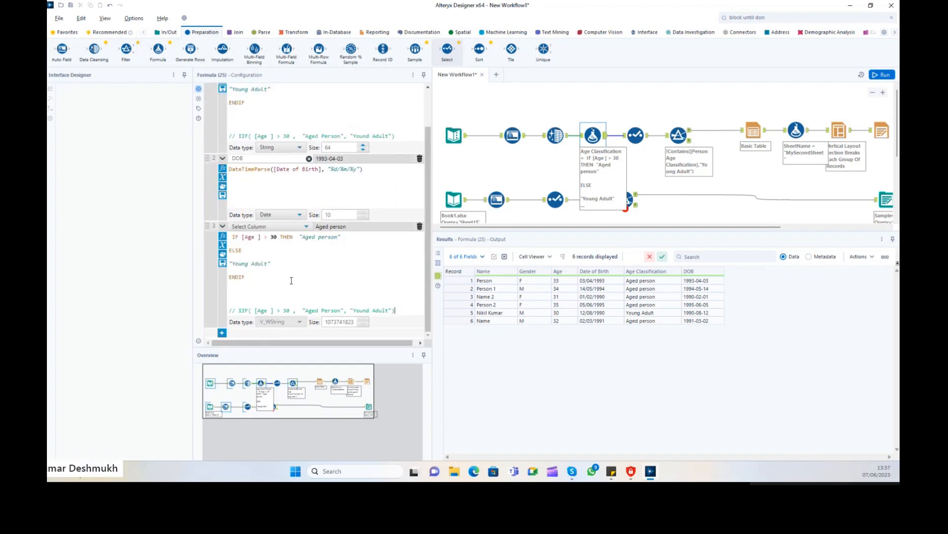
{"action": "left_click_drag", "start_coordinate": [263, 291], "coordinate": [227, 231]}
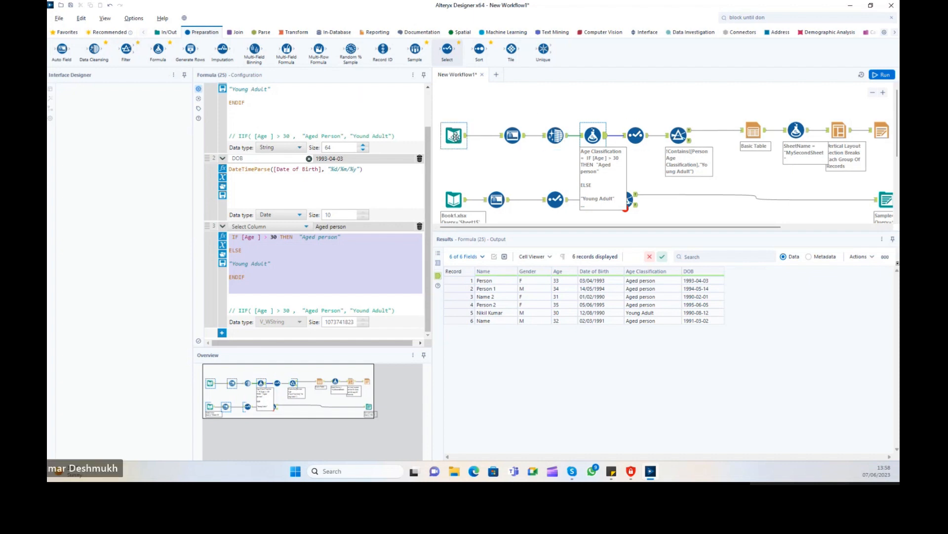
{"action": "left_click", "coordinate": [520, 140]}
Give the Select tool's Age Classification field the description 'This is persons age classification'.
{"action": "left_click", "coordinate": [556, 137]}
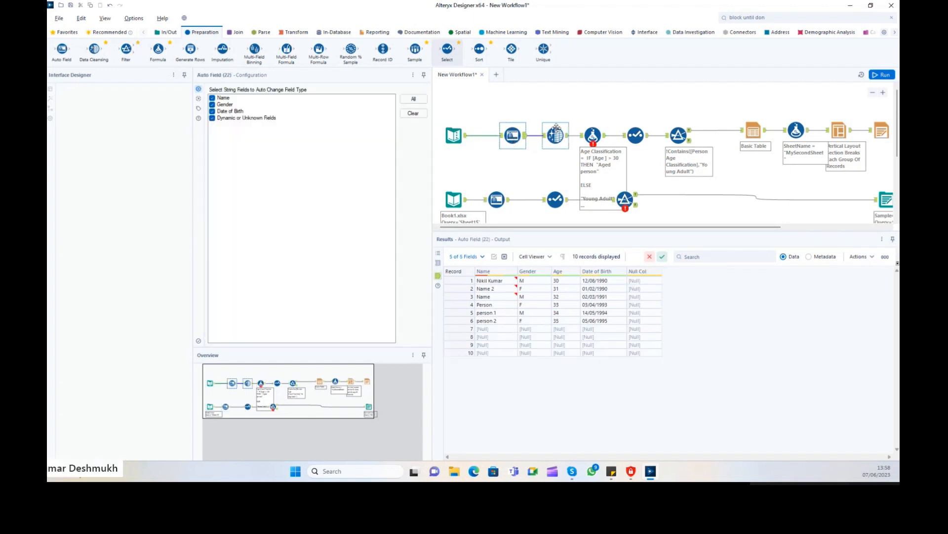
{"action": "left_click", "coordinate": [593, 135]}
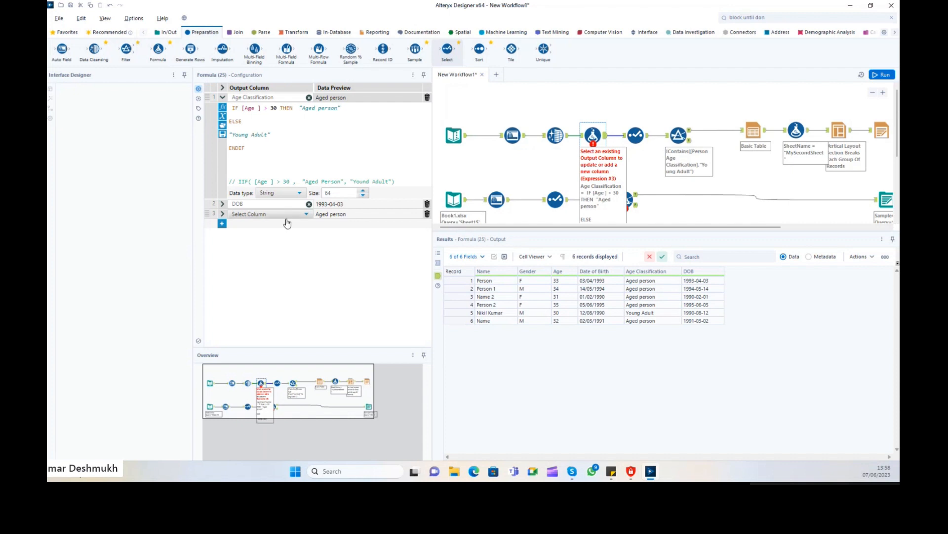
{"action": "left_click", "coordinate": [636, 134]}
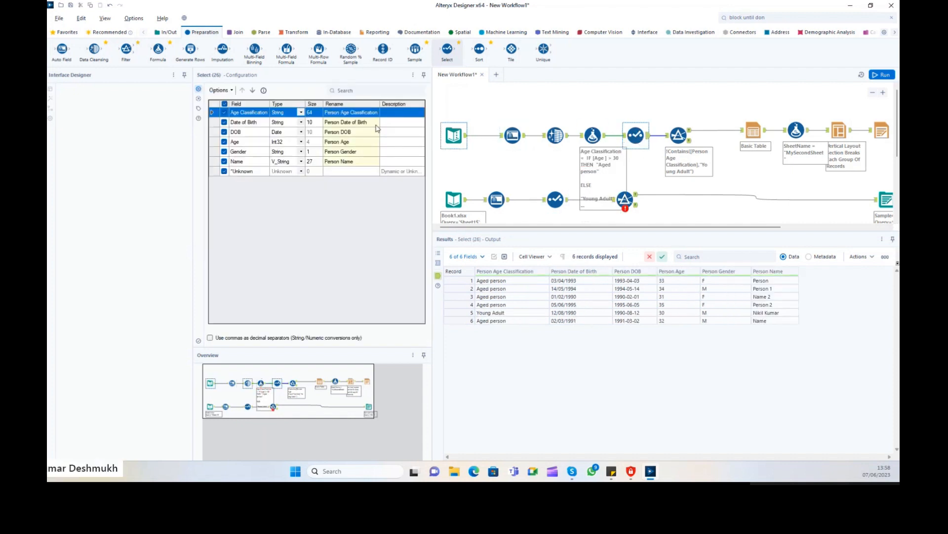
{"action": "left_click", "coordinate": [346, 161]}
{"action": "left_click", "coordinate": [399, 113]}
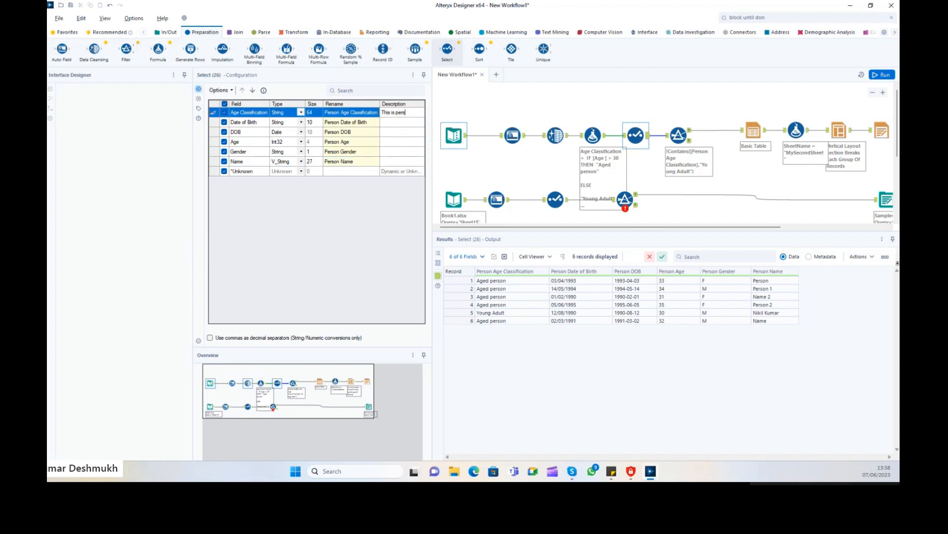
{"action": "type", "text": "This is persons"}
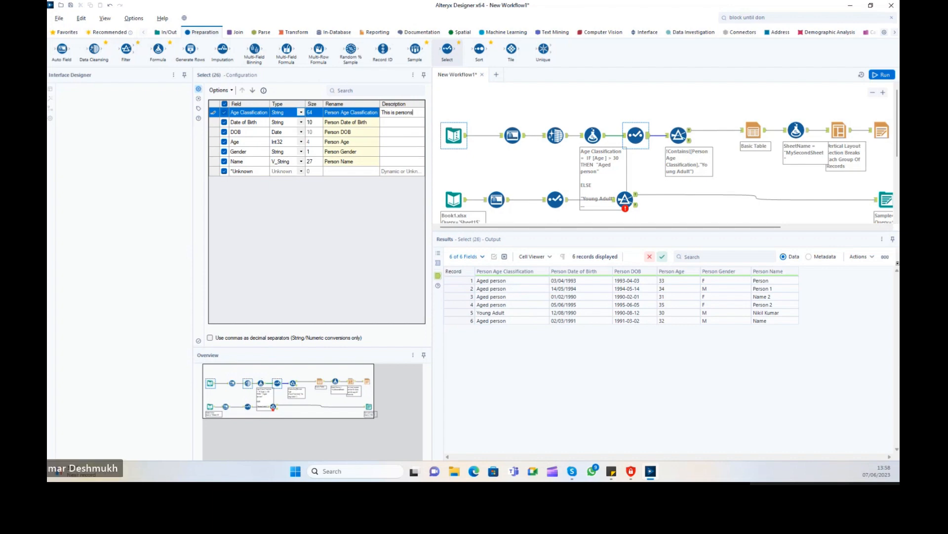
{"action": "type", "text": " age cl"}
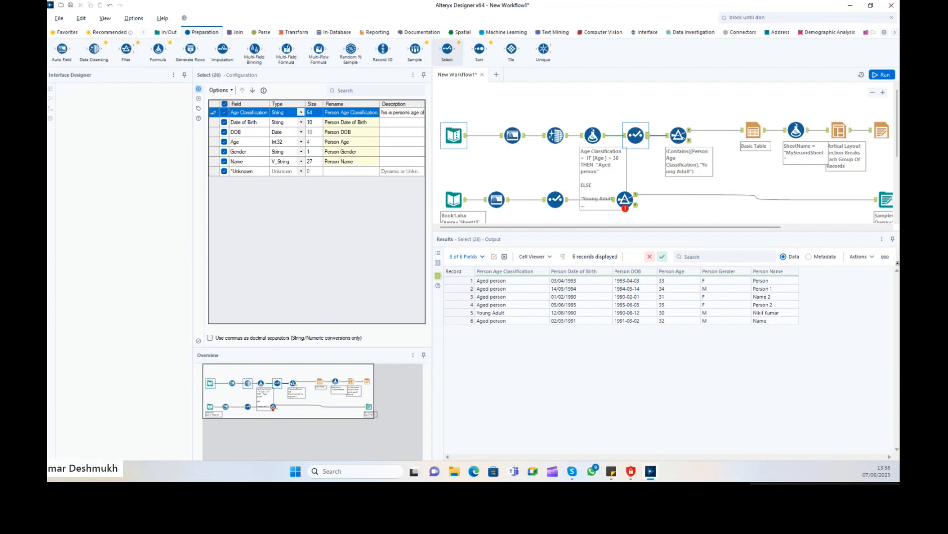
{"action": "type", "text": "assif"}
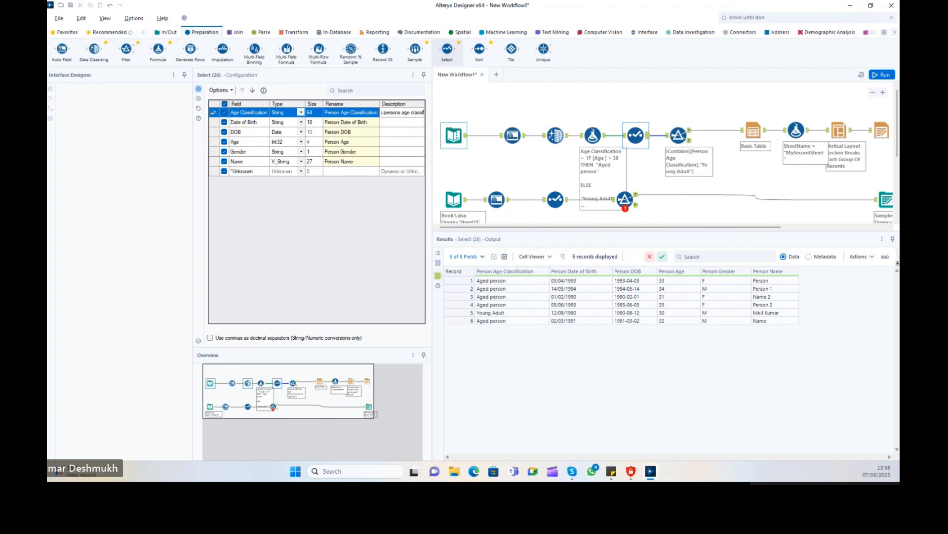
{"action": "type", "text": "ication"}
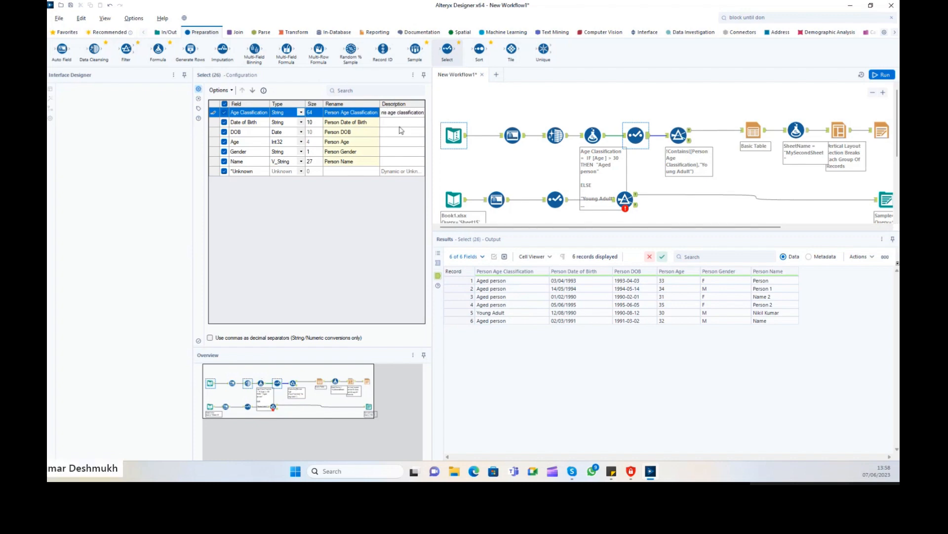
{"action": "left_click", "coordinate": [391, 123]}
Review the DOB, Age and Age Classification rows' type, size and new name, then show the Filter configuration.
{"action": "left_click", "coordinate": [391, 124]}
{"action": "left_click", "coordinate": [390, 141]}
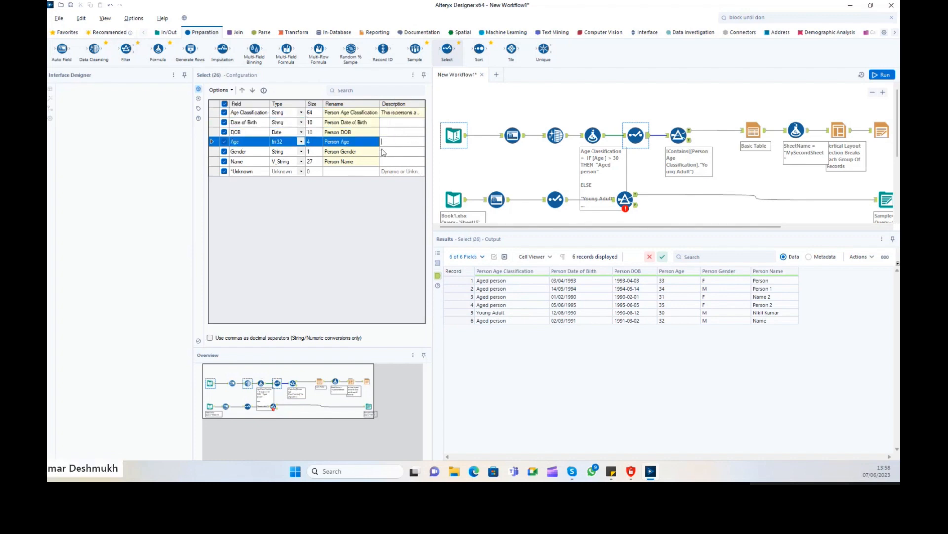
{"action": "left_click", "coordinate": [316, 115]}
{"action": "left_click_drag", "start_coordinate": [313, 132], "coordinate": [307, 144]}
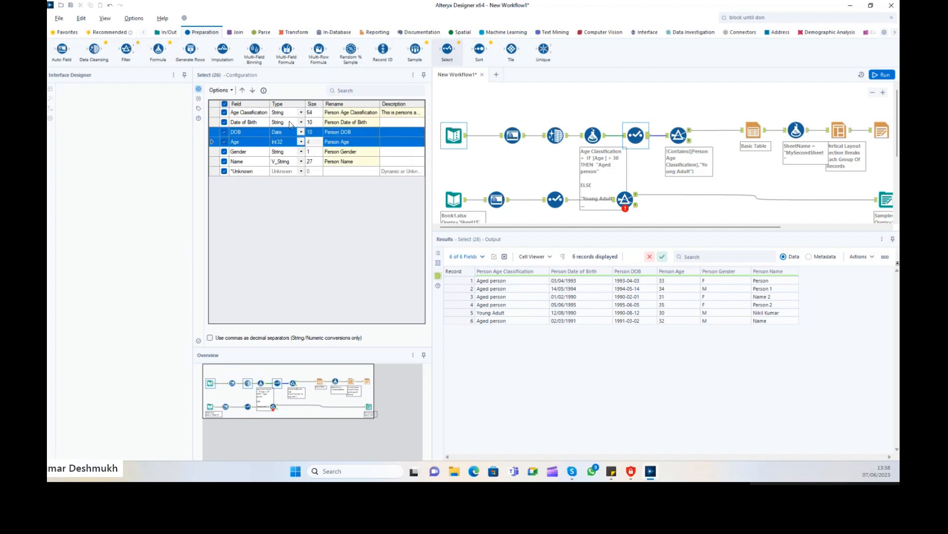
{"action": "left_click", "coordinate": [265, 115]}
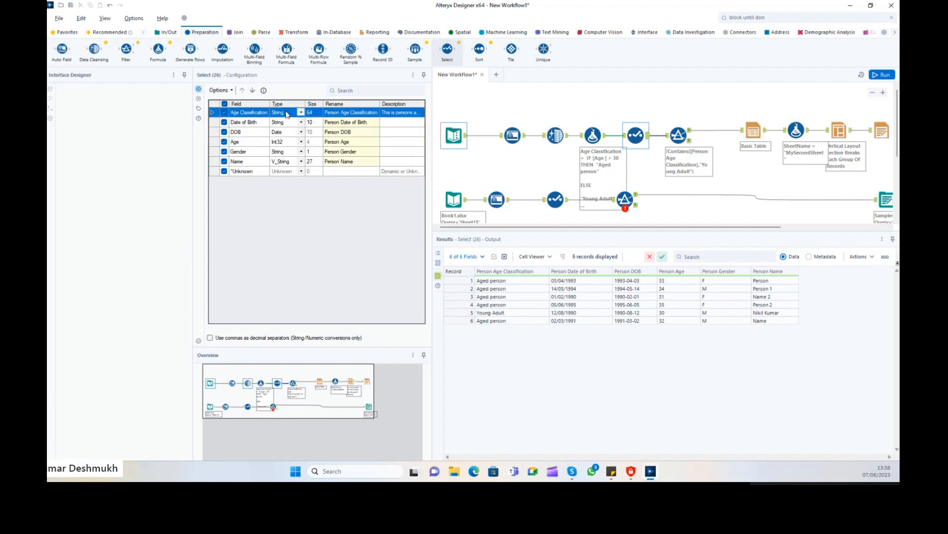
{"action": "left_click", "coordinate": [287, 114]}
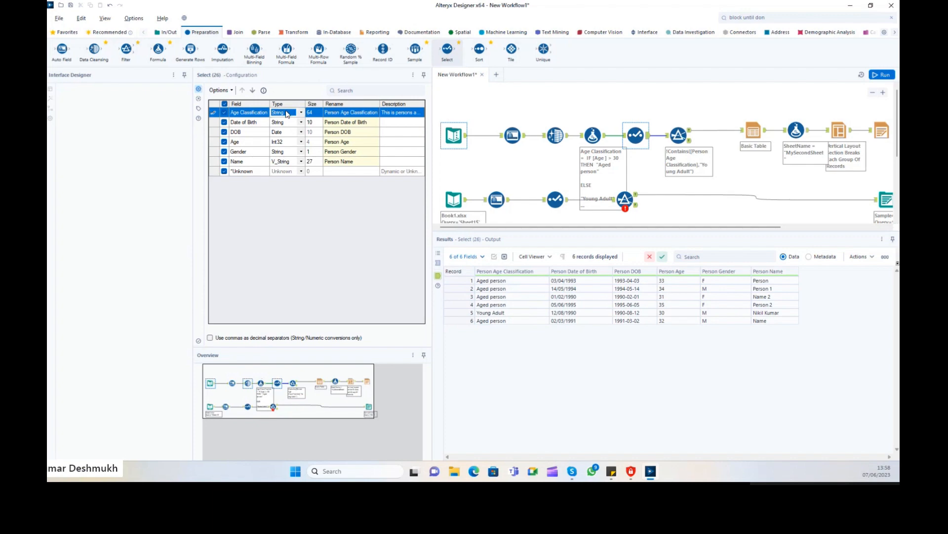
{"action": "left_click", "coordinate": [316, 114]}
{"action": "left_click", "coordinate": [344, 116]}
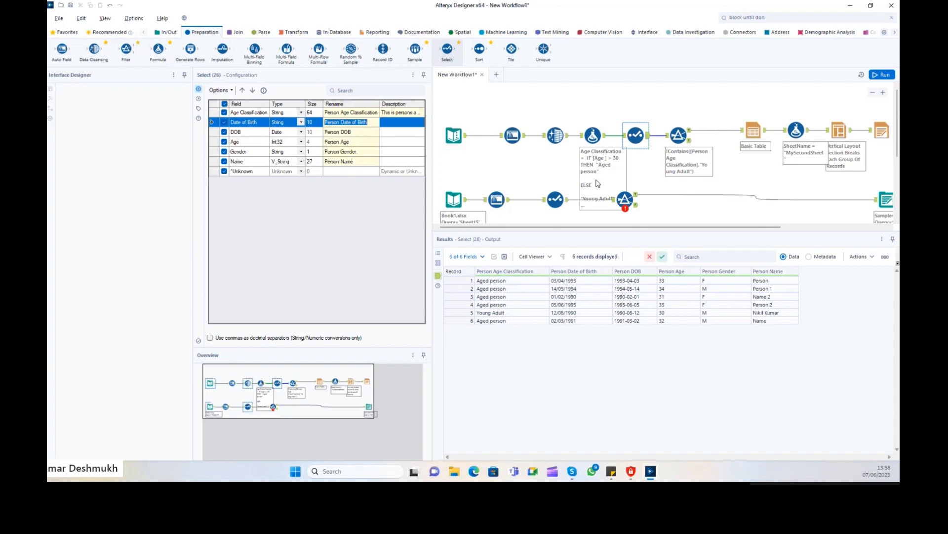
{"action": "left_click", "coordinate": [667, 137]}
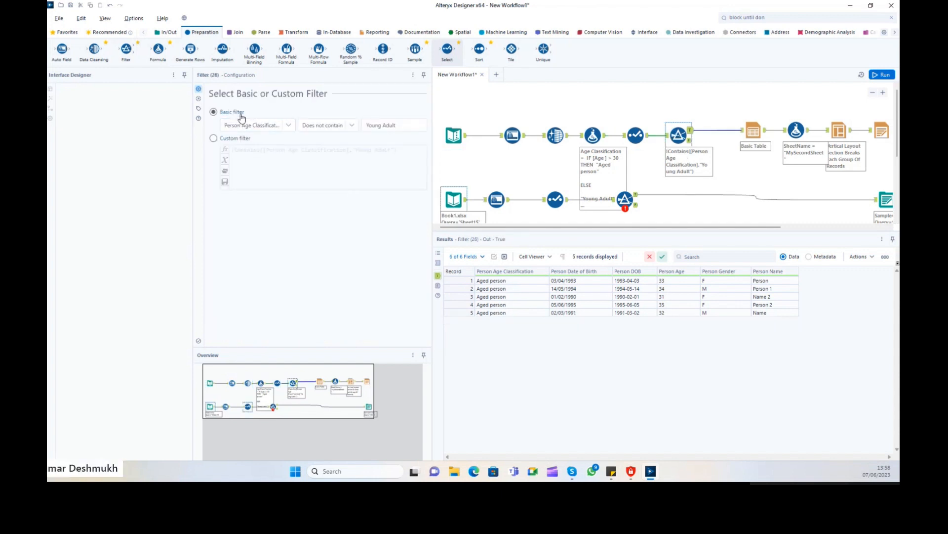
Load the saved myageCondition custom filter expression, then clear it and revert to the basic filter.
{"action": "left_click", "coordinate": [223, 139]}
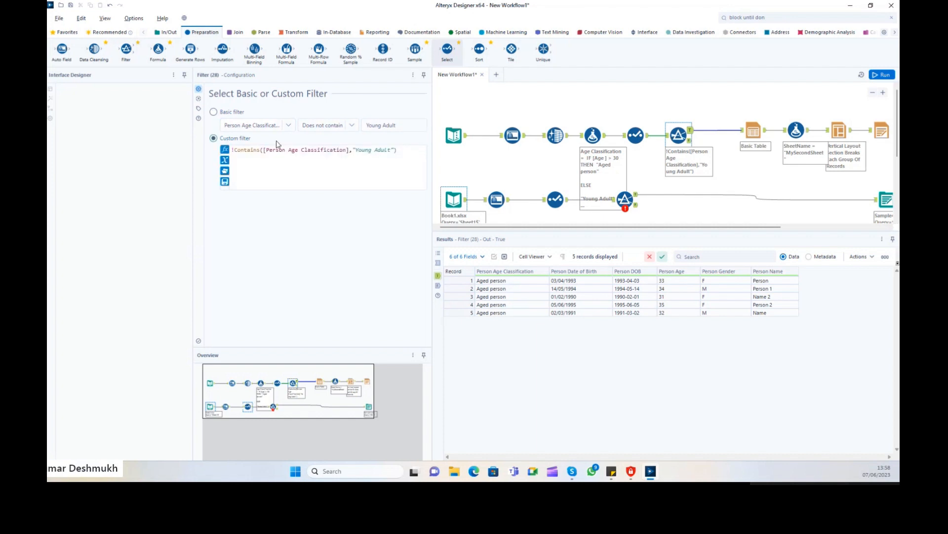
{"action": "key", "text": "ctrl+a"}
{"action": "left_click", "coordinate": [407, 150]}
{"action": "left_click", "coordinate": [225, 172]}
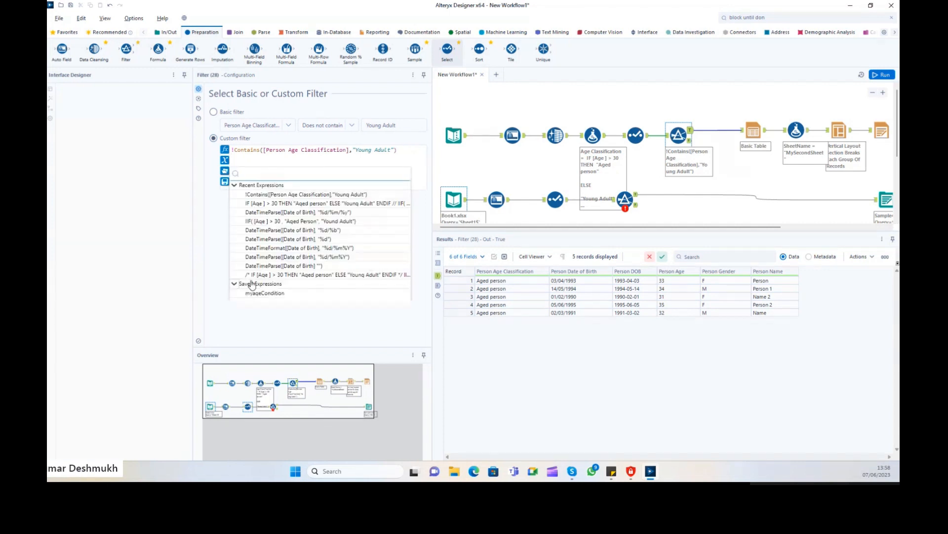
{"action": "left_click", "coordinate": [257, 293]}
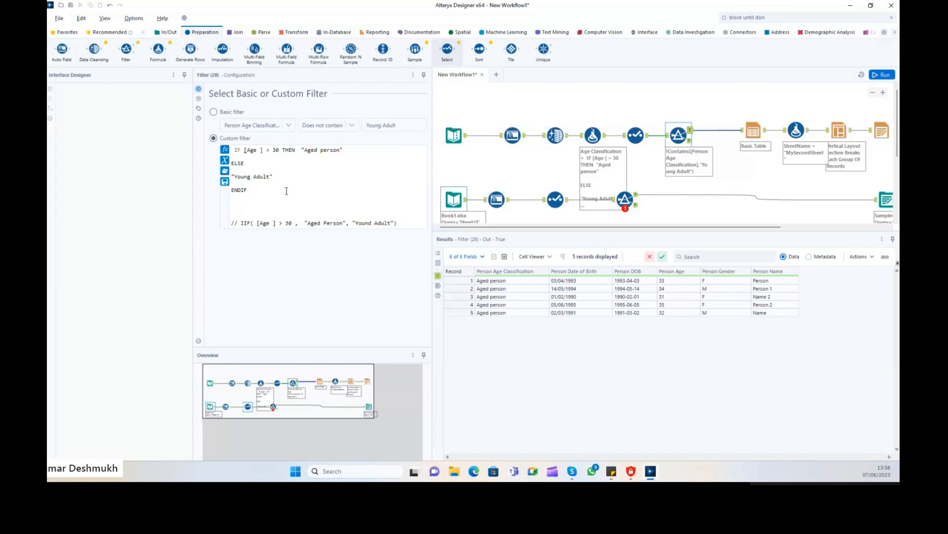
{"action": "left_click_drag", "start_coordinate": [235, 148], "coordinate": [336, 253]}
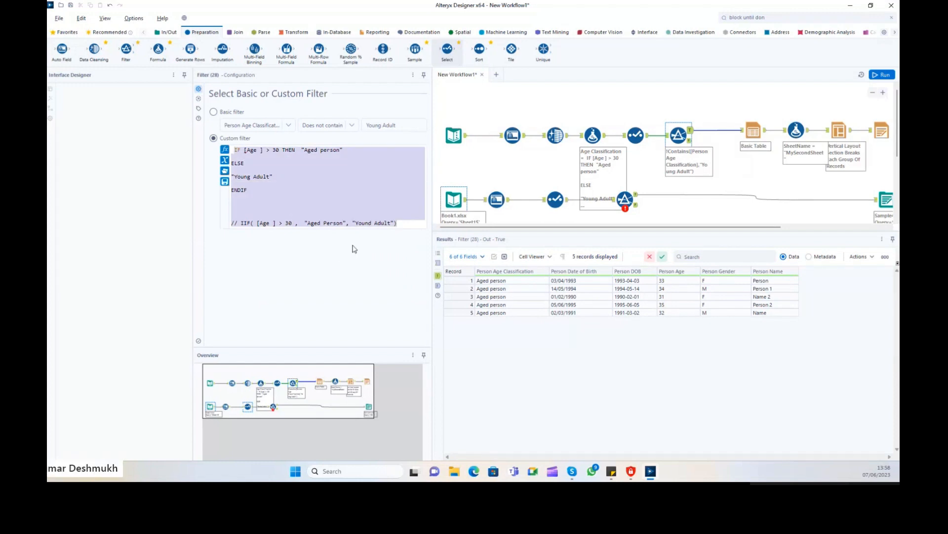
{"action": "key", "text": "Delete"}
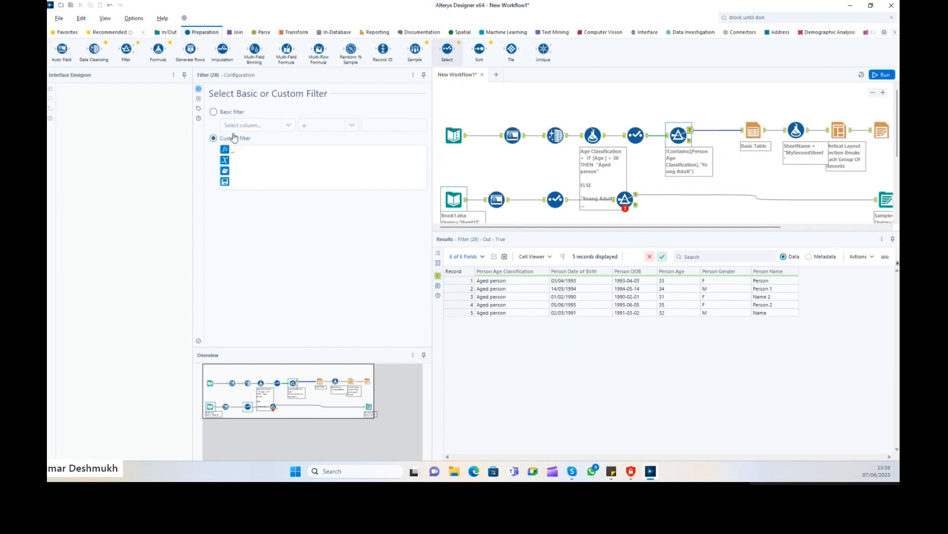
{"action": "left_click", "coordinate": [226, 113]}
Check the Basic Table output and Filter columns, then delete the Filter tool.
{"action": "left_click", "coordinate": [754, 133]}
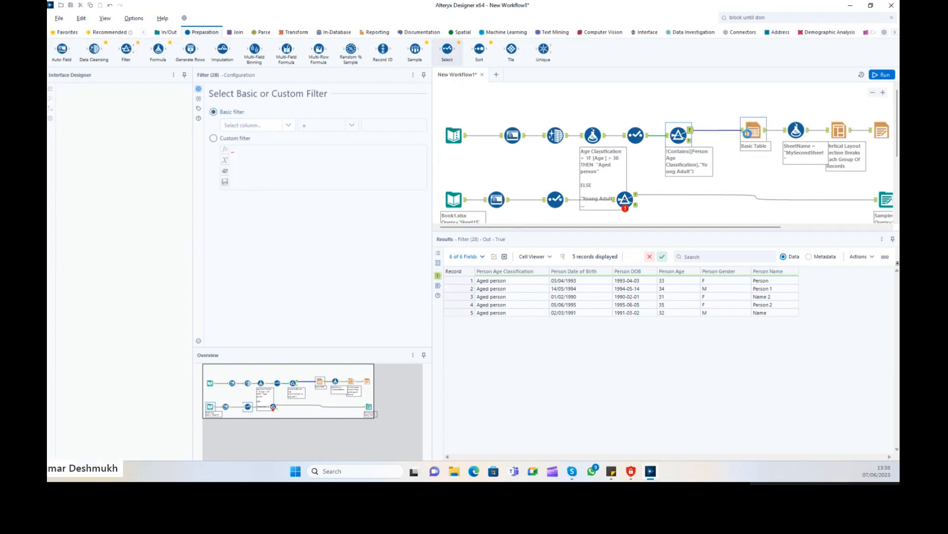
{"action": "left_click", "coordinate": [678, 135]}
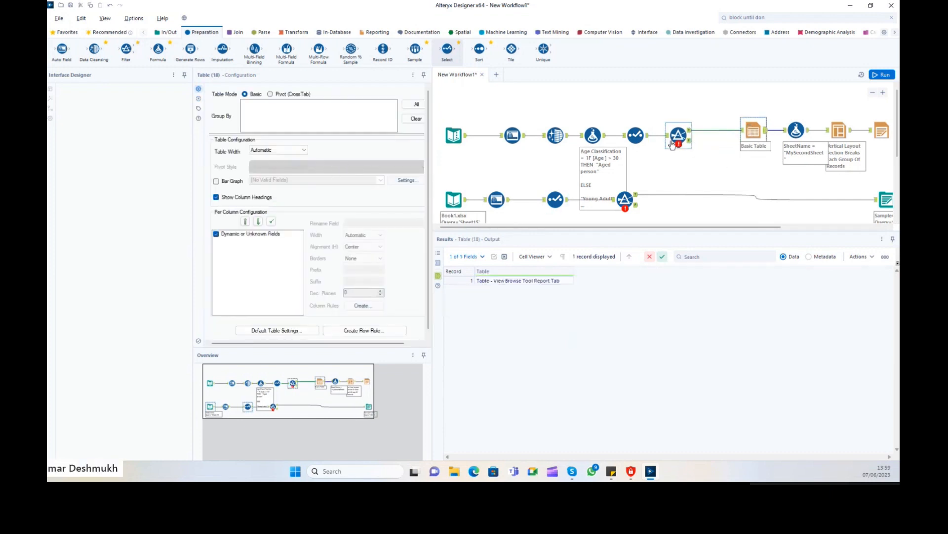
{"action": "left_click", "coordinate": [247, 123]}
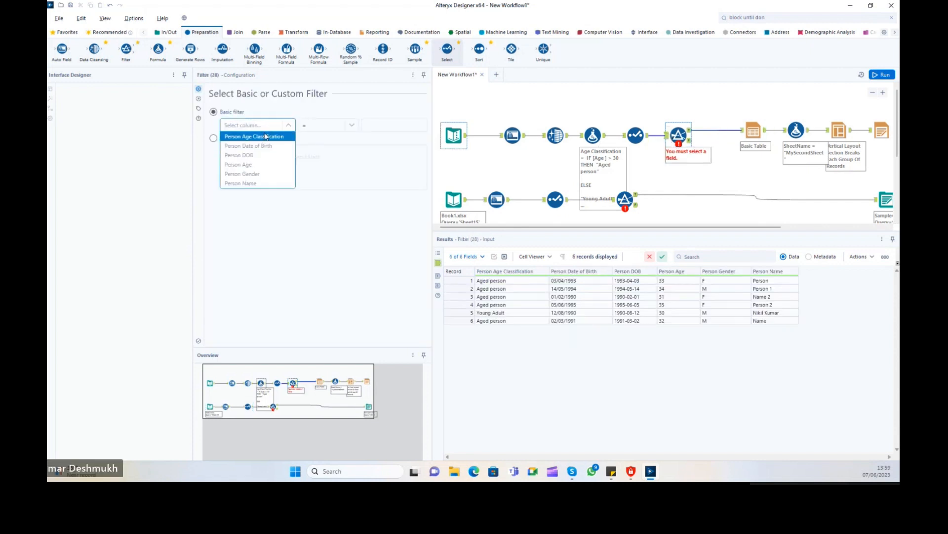
{"action": "left_click", "coordinate": [678, 136]}
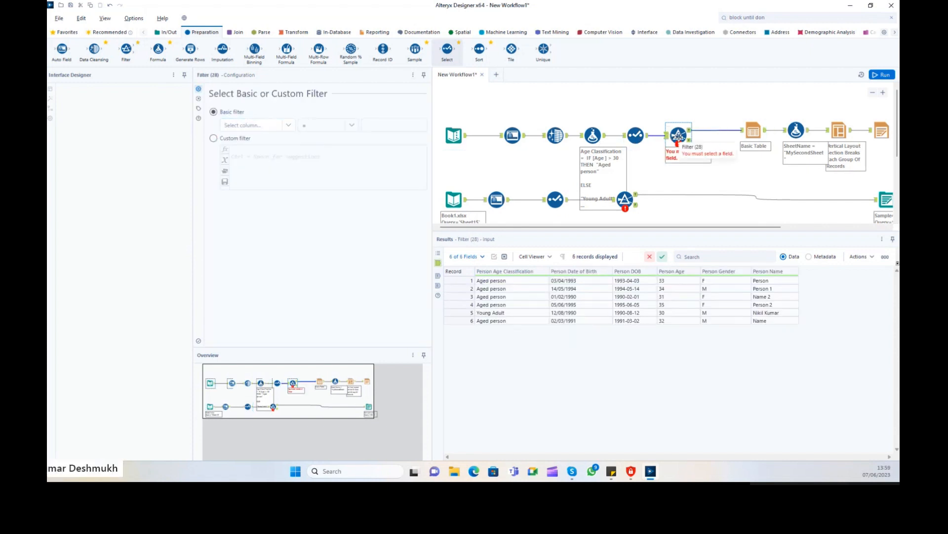
{"action": "key", "text": "Delete"}
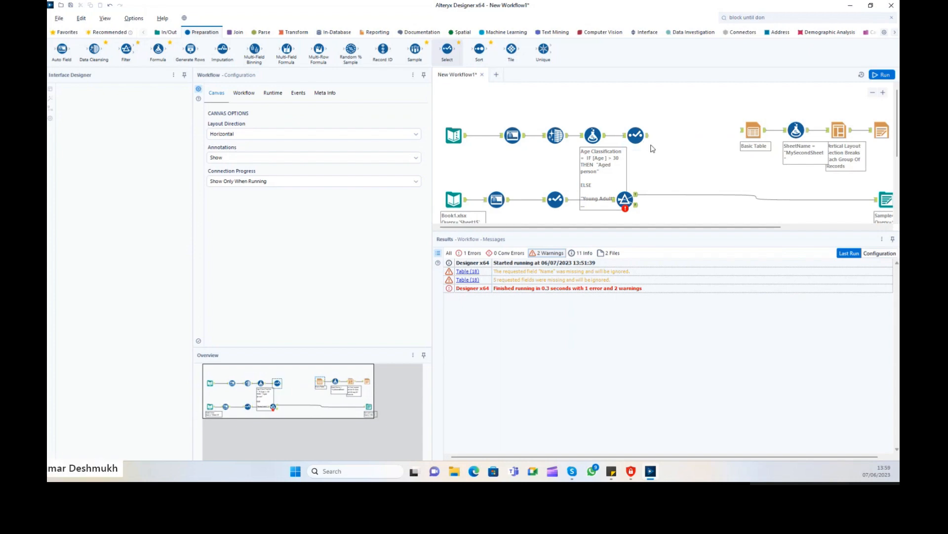
Connect the Select output directly to Basic Table and move the SheetName formula closer to it.
{"action": "mouse_move", "coordinate": [648, 136]}
{"action": "left_mouse_down"}
{"action": "mouse_move", "coordinate": [752, 135]}
{"action": "mouse_move", "coordinate": [711, 134]}
{"action": "left_mouse_up"}
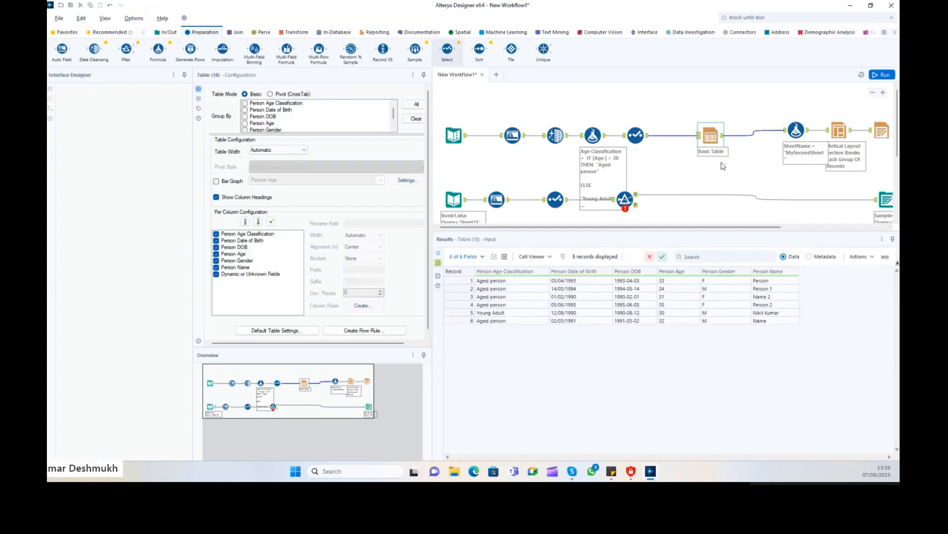
{"action": "left_click", "coordinate": [723, 134]}
{"action": "left_click", "coordinate": [804, 136]}
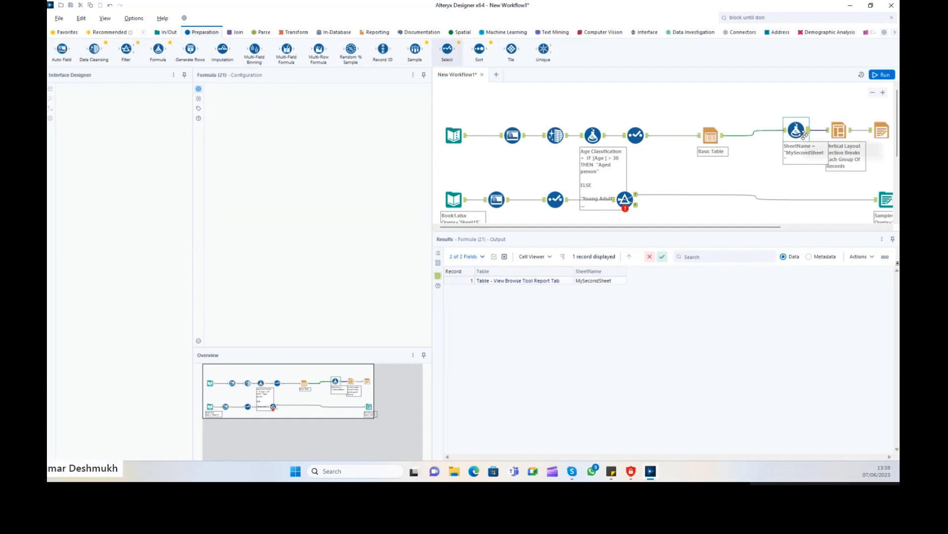
{"action": "left_click_drag", "start_coordinate": [795, 121], "coordinate": [773, 133]}
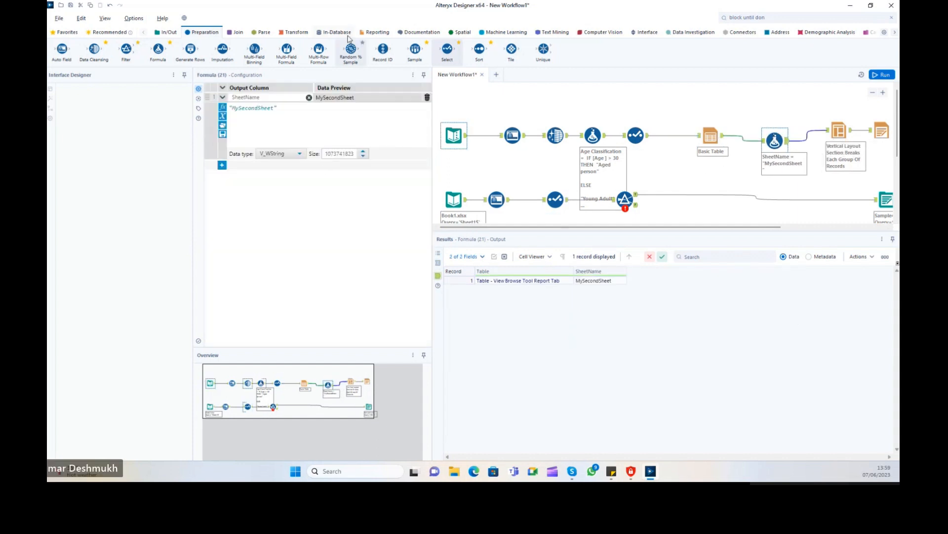
{"action": "left_click", "coordinate": [377, 32]}
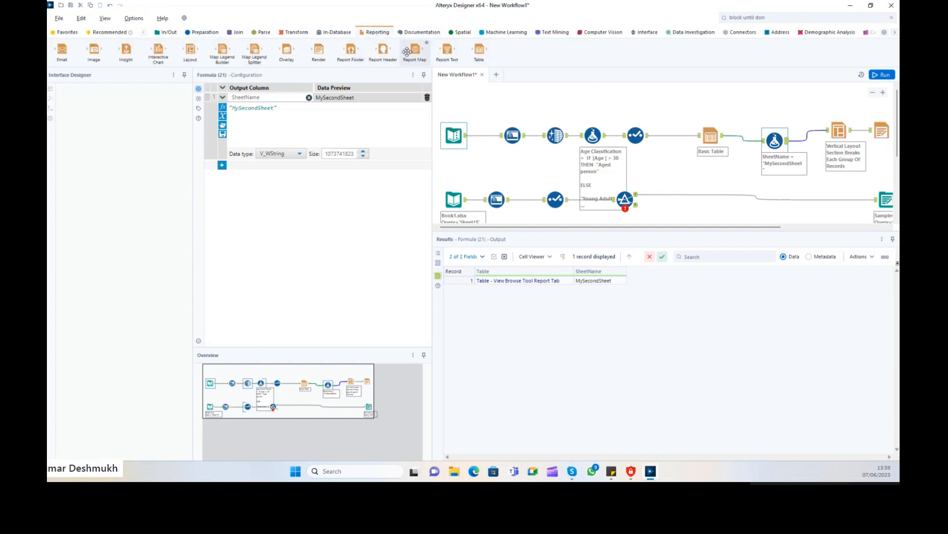
Add a Render tool after Basic Table, run the workflow and view the PDF report.
{"action": "left_click_drag", "start_coordinate": [319, 49], "coordinate": [754, 101]}
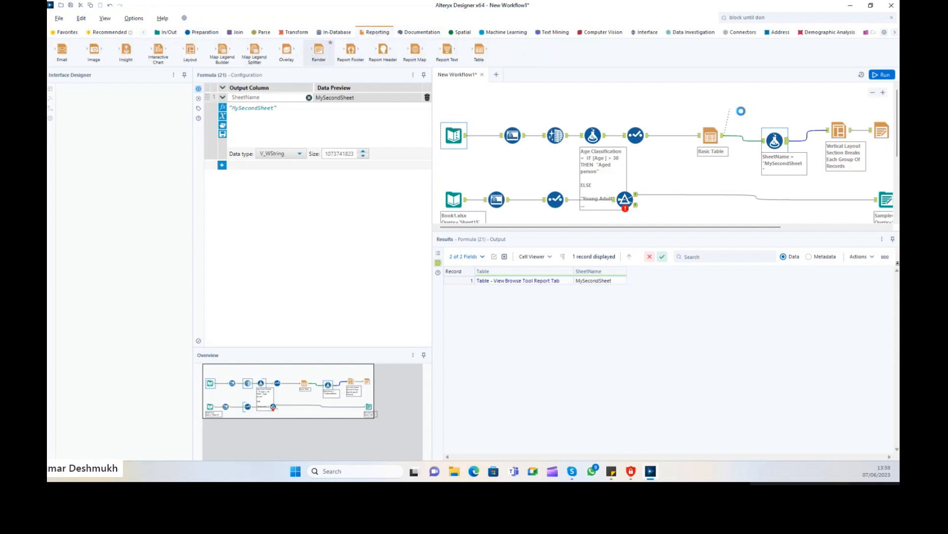
{"action": "left_click_drag", "start_coordinate": [707, 228], "coordinate": [812, 228]}
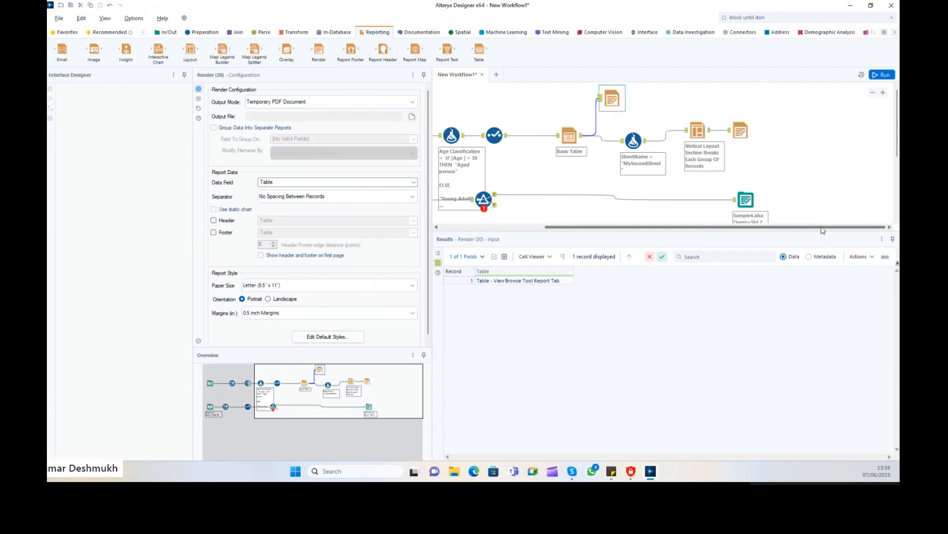
{"action": "left_click", "coordinate": [878, 75]}
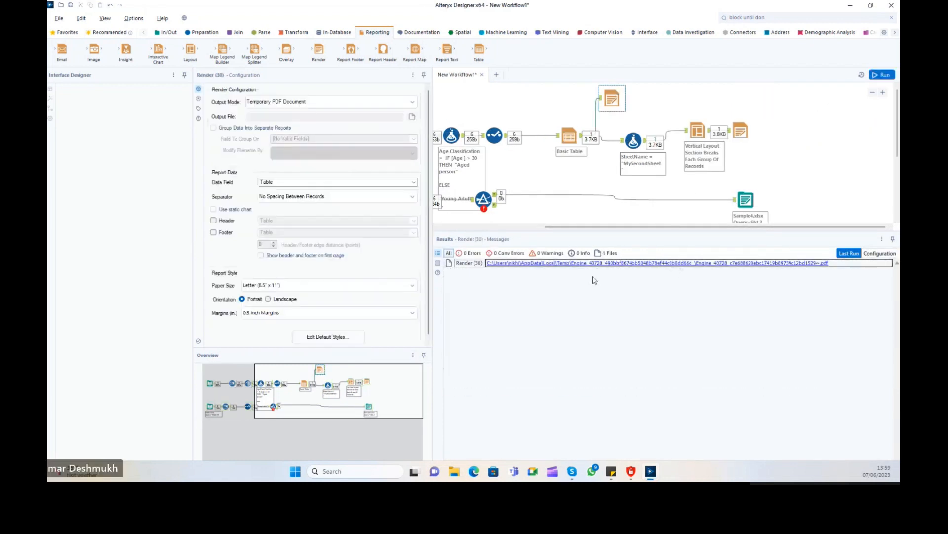
{"action": "left_click", "coordinate": [606, 264]}
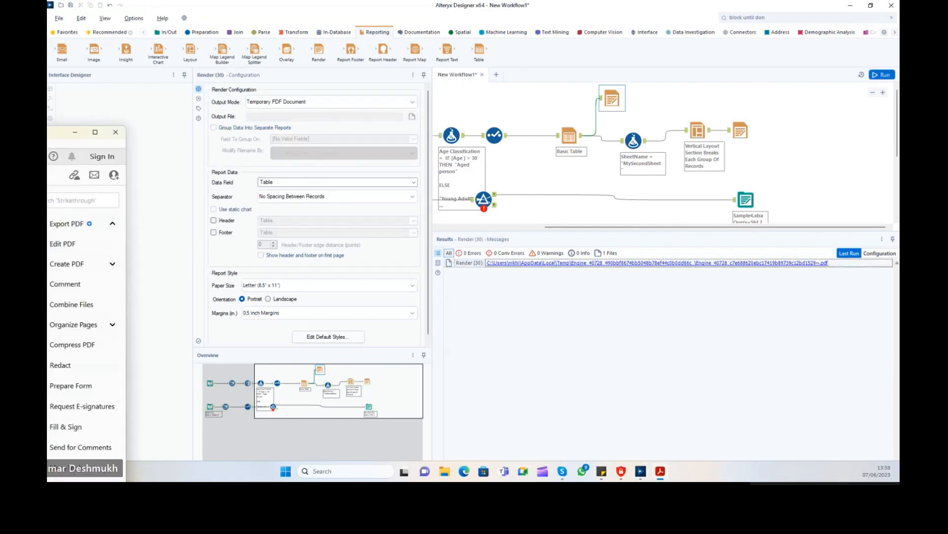
{"action": "left_click", "coordinate": [740, 110]}
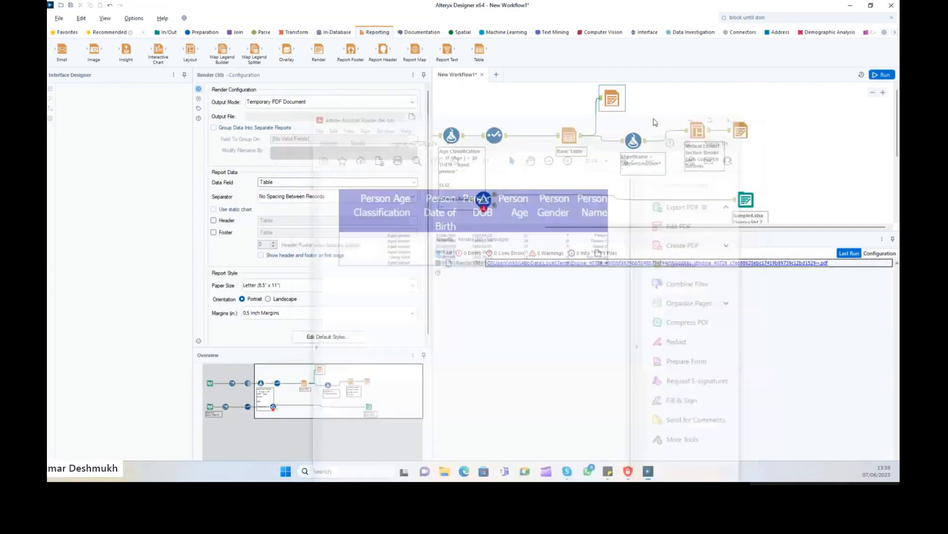
Switch Render output to Temporary RTF Document, rerun, and view the resulting document.
{"action": "left_click", "coordinate": [287, 103]}
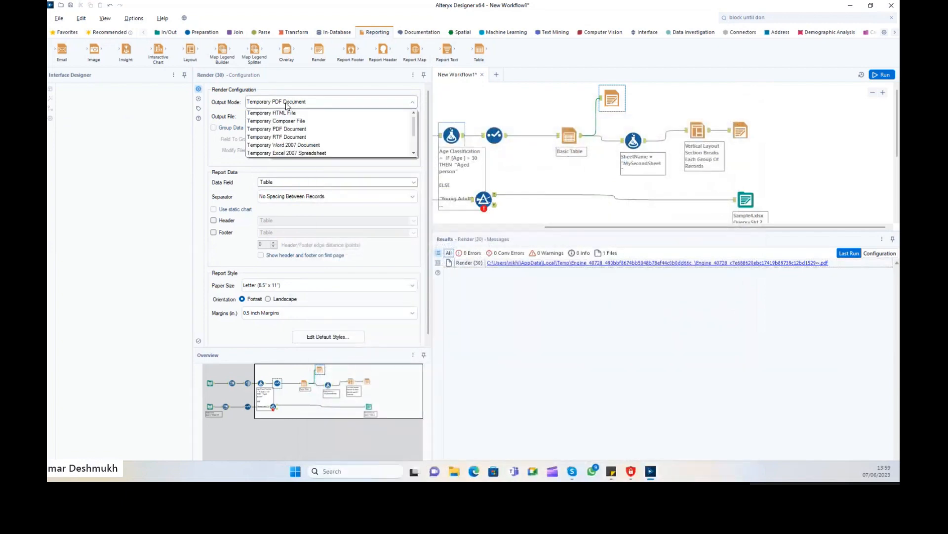
{"action": "left_click", "coordinate": [289, 138]}
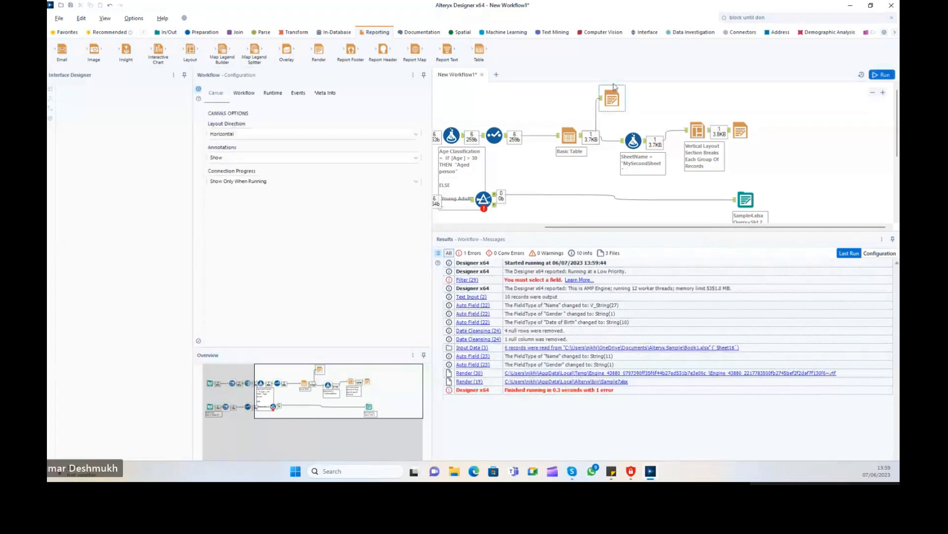
{"action": "left_click", "coordinate": [612, 100]}
{"action": "left_click", "coordinate": [744, 265]}
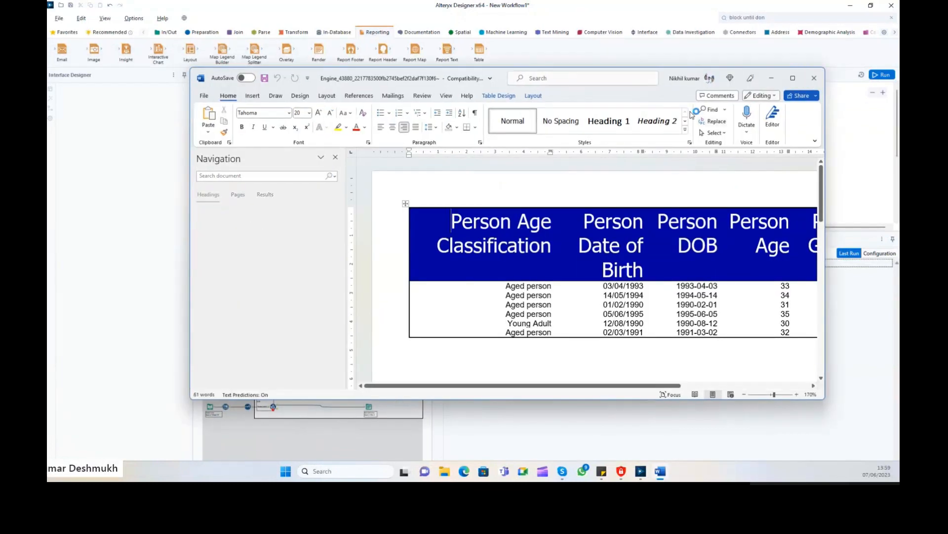
{"action": "left_click", "coordinate": [814, 78]}
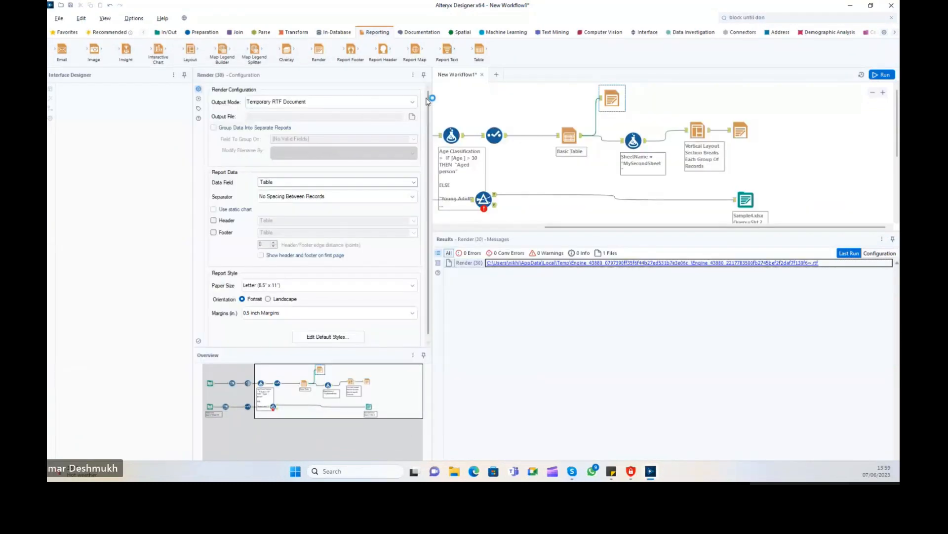
Render the report as a Temporary Word 2007 Document and view the .docx output.
{"action": "left_click", "coordinate": [412, 102]}
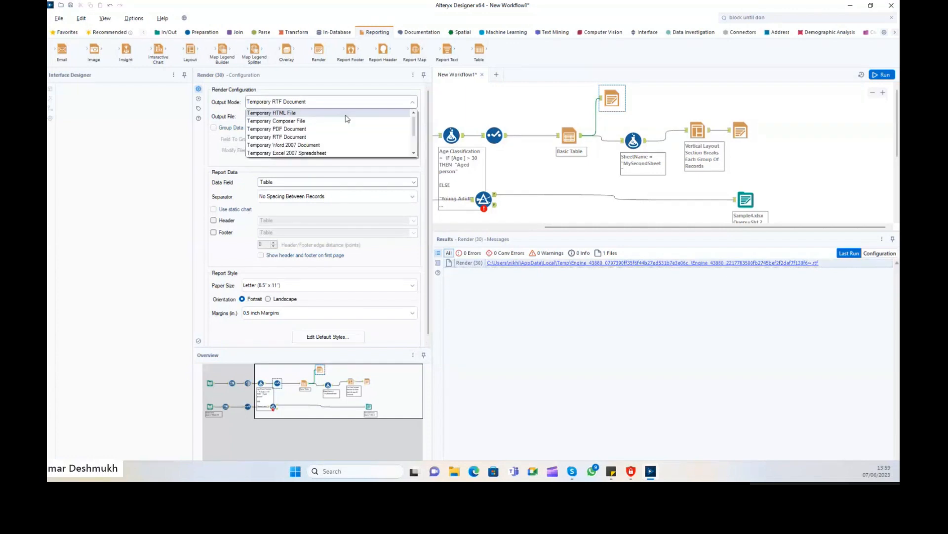
{"action": "left_click", "coordinate": [288, 146]}
{"action": "left_click", "coordinate": [884, 75]}
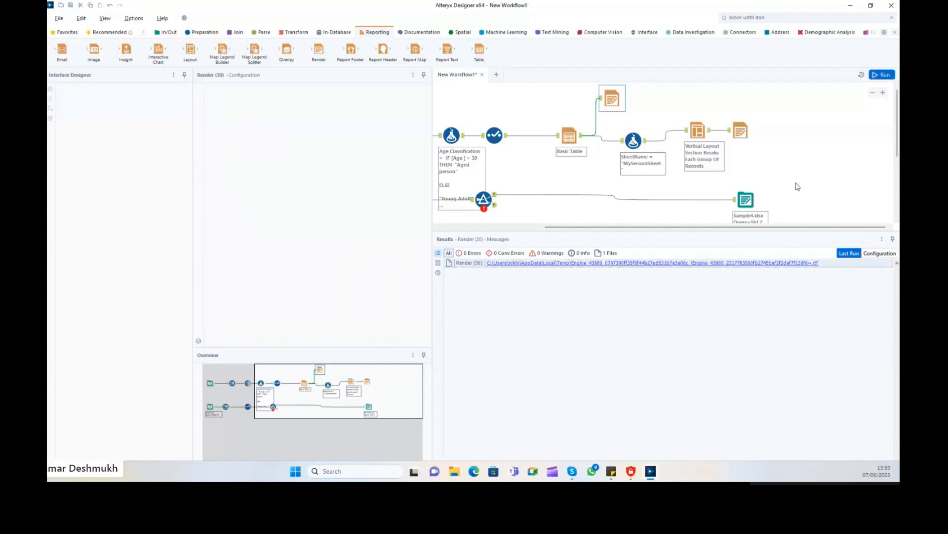
{"action": "left_click", "coordinate": [612, 99]}
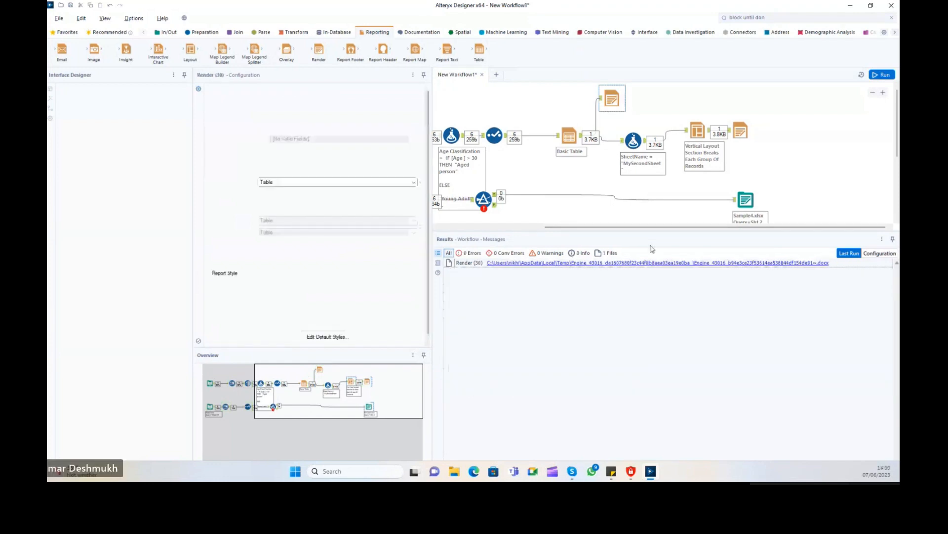
{"action": "left_click", "coordinate": [652, 263]}
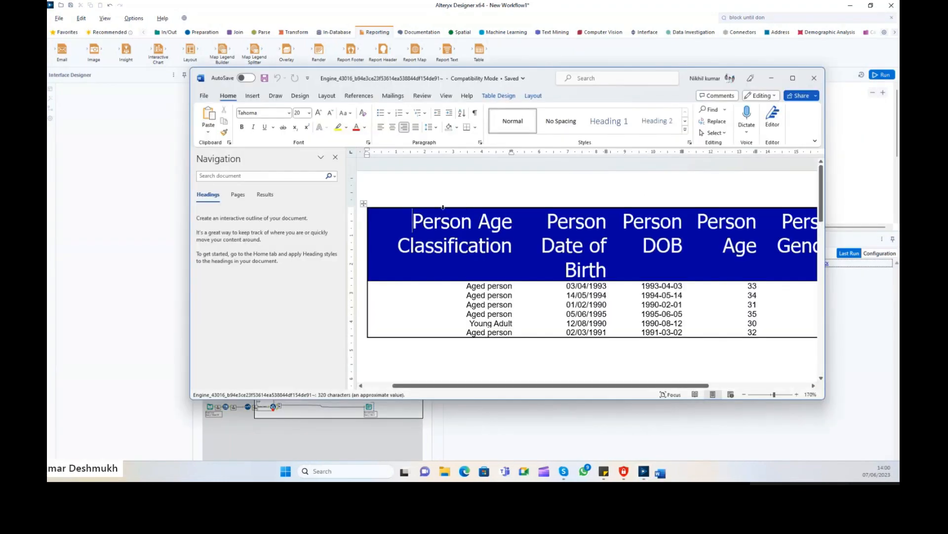
{"action": "left_click", "coordinate": [815, 78]}
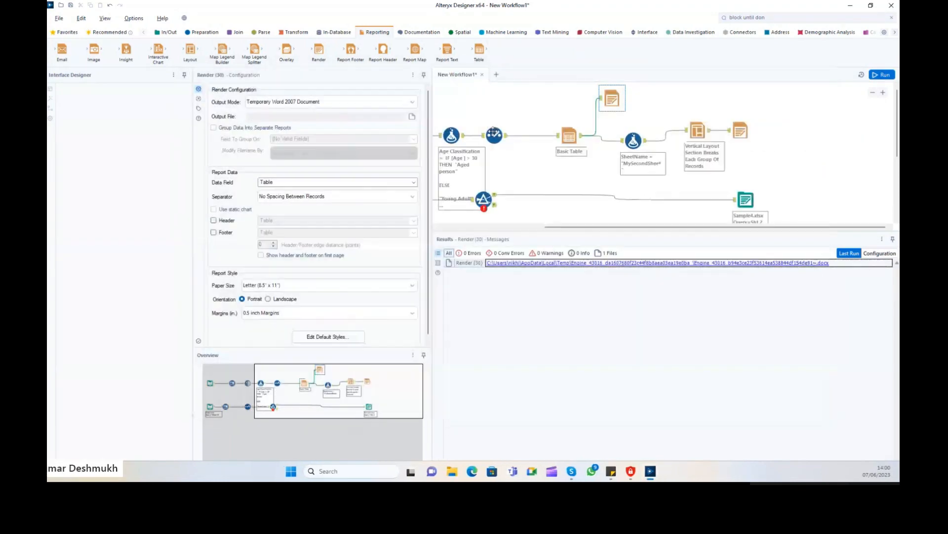
Switch Render output to Temporary Excel 2007 Spreadsheet, rerun, and view the .xlsx file.
{"action": "left_click", "coordinate": [376, 102]}
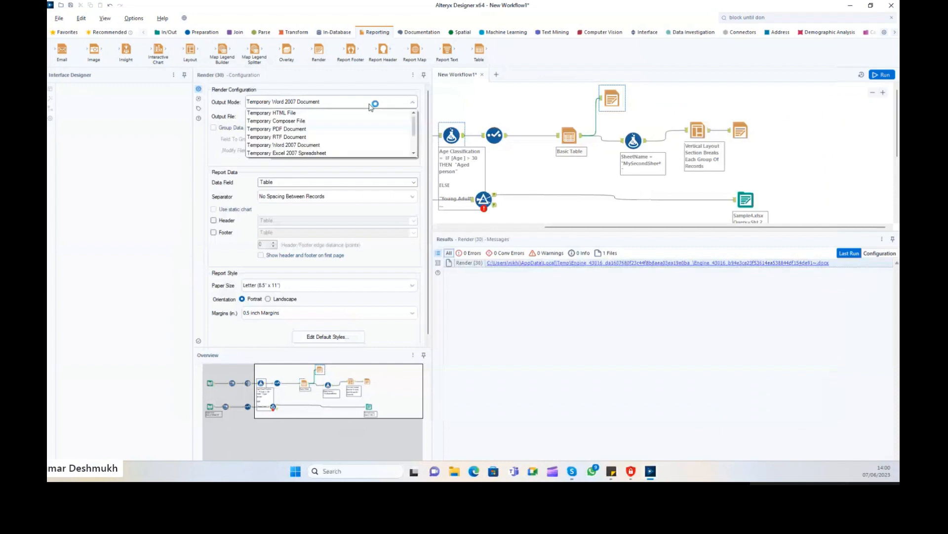
{"action": "left_click", "coordinate": [316, 153]}
{"action": "left_click", "coordinate": [885, 77]}
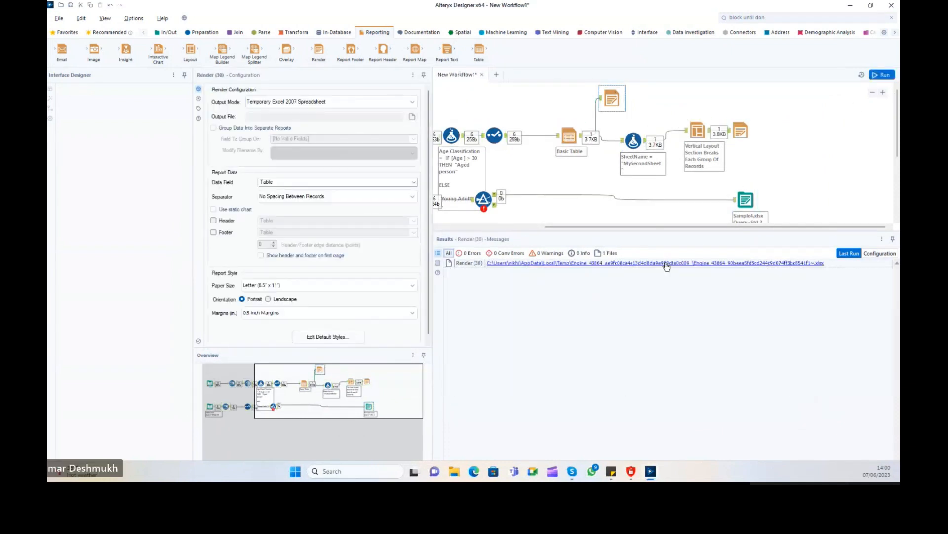
{"action": "left_click", "coordinate": [662, 263]}
{"action": "left_click", "coordinate": [775, 23]}
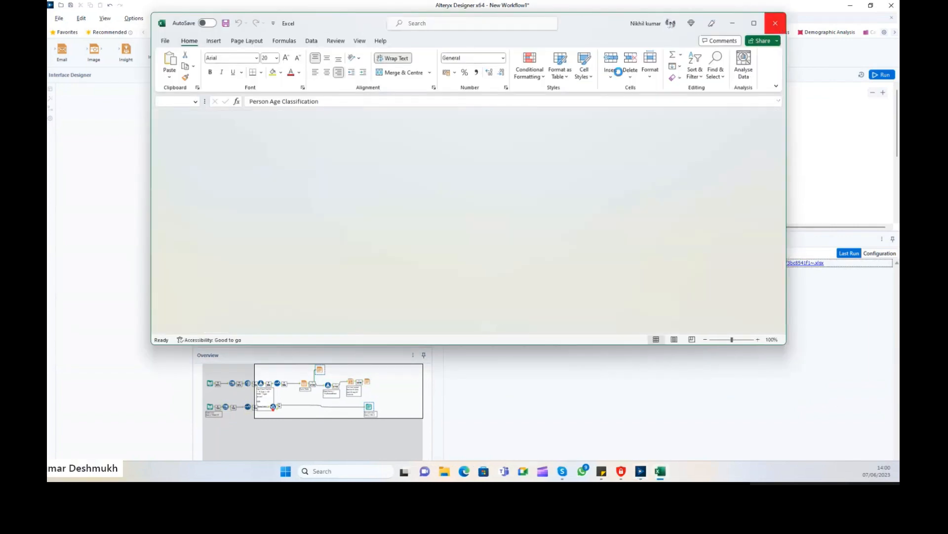
{"action": "left_click", "coordinate": [413, 102]}
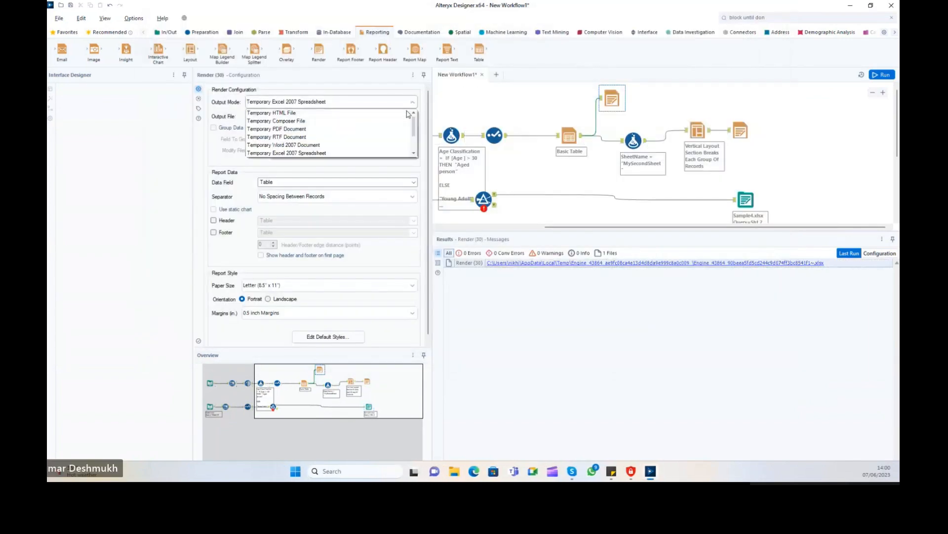
Render the age table as a Temporary PNG Image and view the .png output.
{"action": "left_click", "coordinate": [332, 148]}
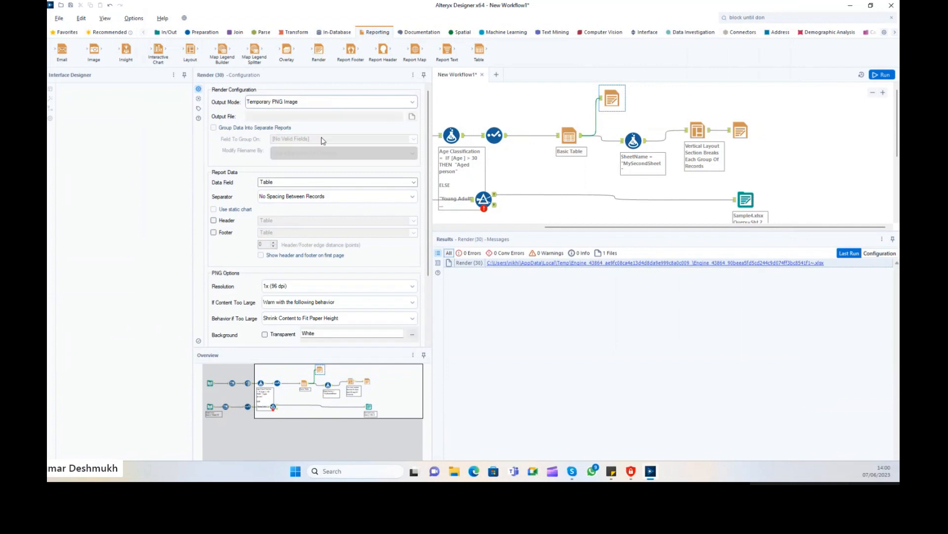
{"action": "left_click", "coordinate": [883, 74]}
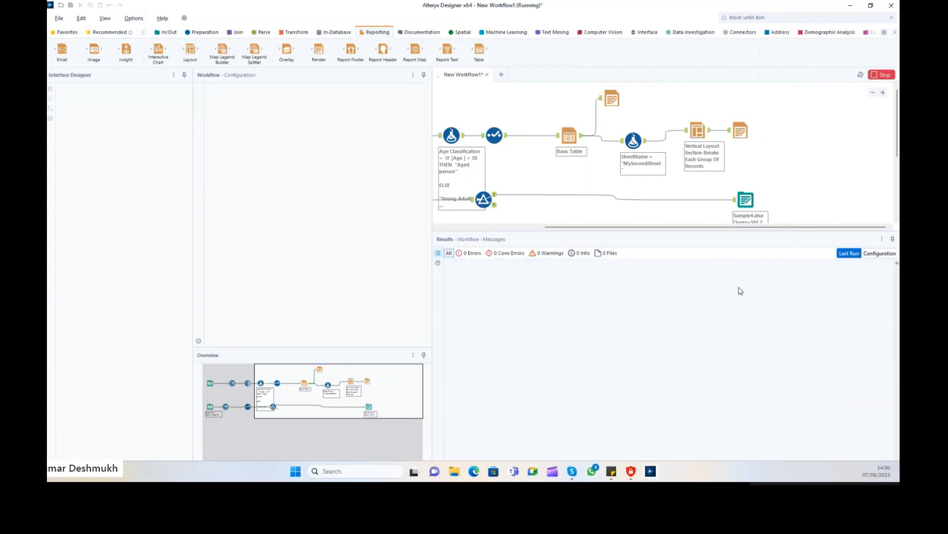
{"action": "left_click", "coordinate": [612, 102]}
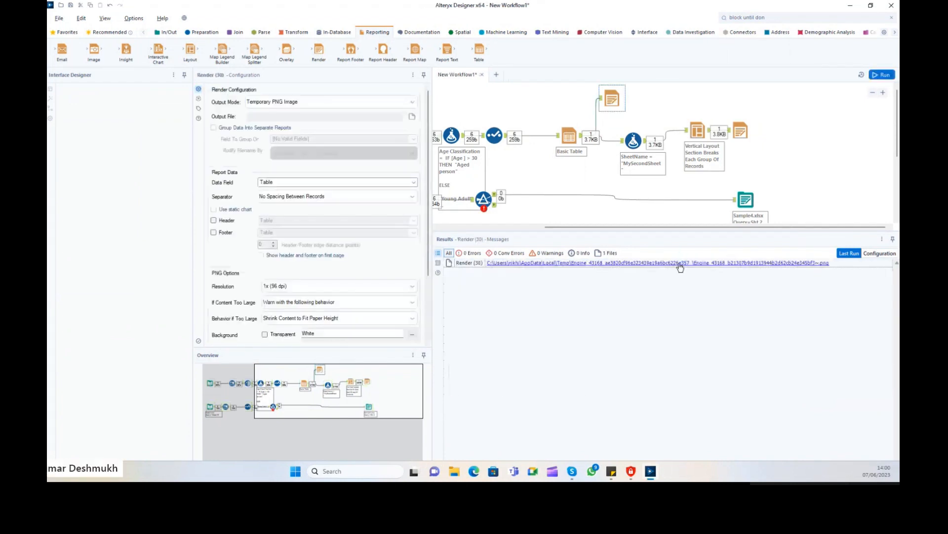
{"action": "left_click", "coordinate": [676, 263]}
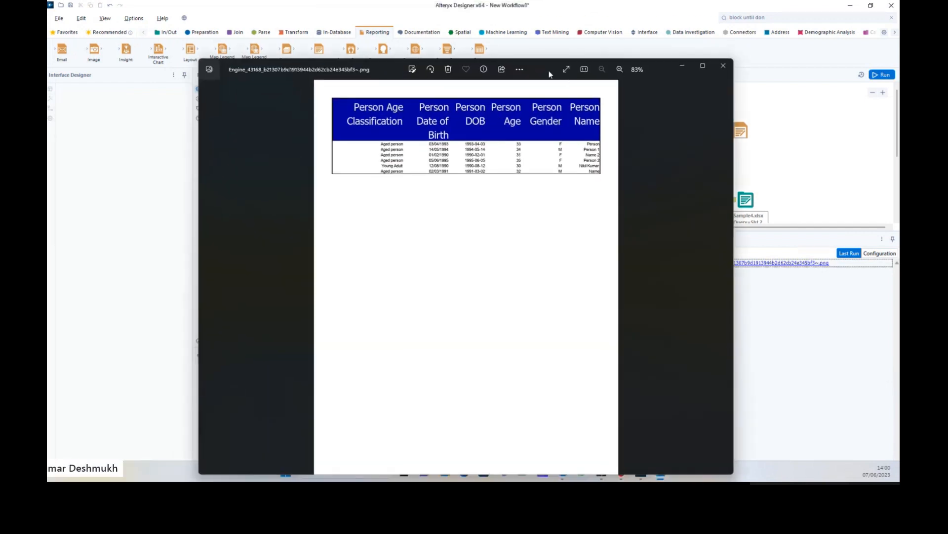
{"action": "left_click", "coordinate": [746, 50]}
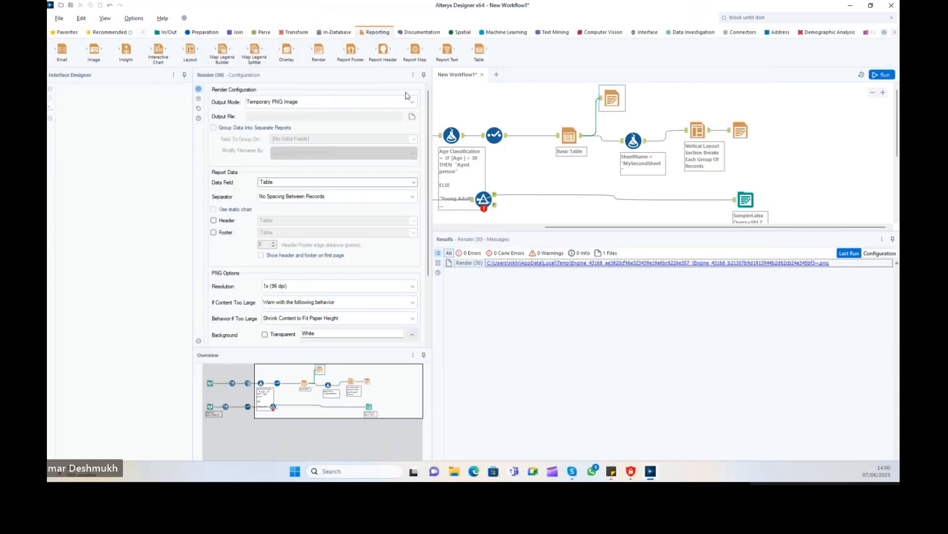
Switch Render output to Temporary PowerPoint 2007 Presentation, rerun, and view the .pptx.
{"action": "left_click", "coordinate": [376, 102]}
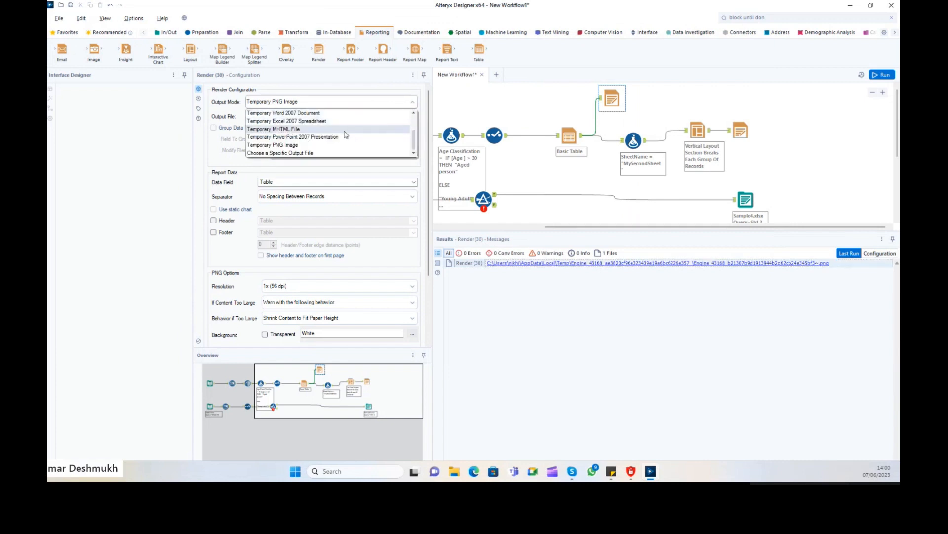
{"action": "left_click", "coordinate": [321, 137]}
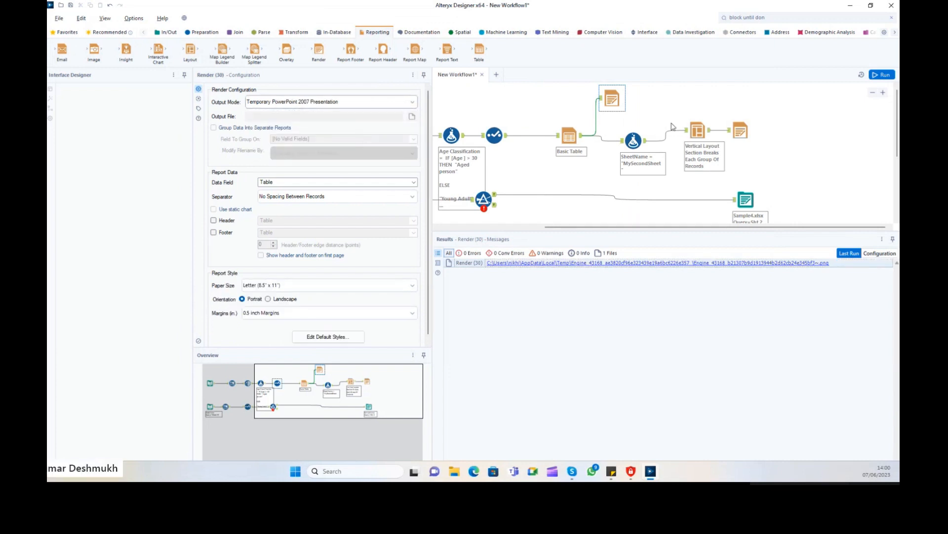
{"action": "left_click", "coordinate": [887, 76]}
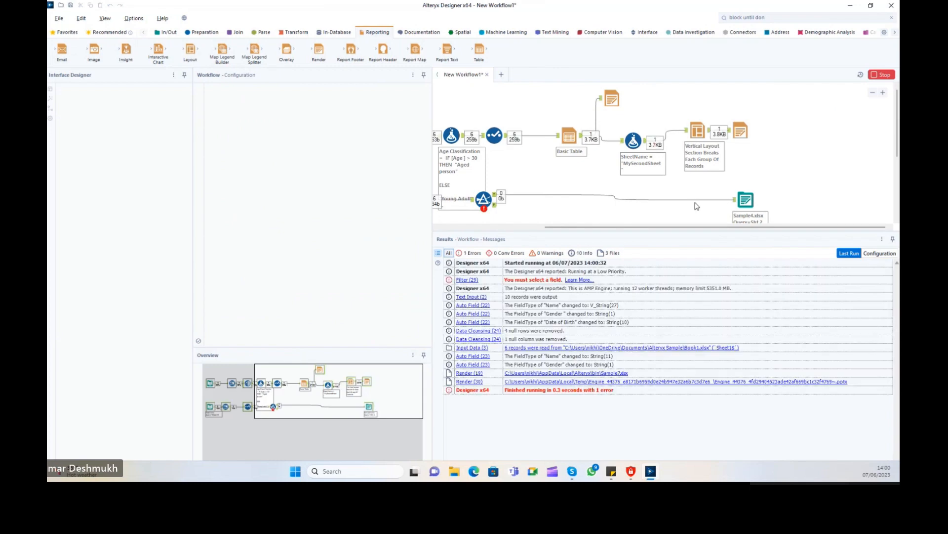
{"action": "left_click", "coordinate": [613, 101]}
{"action": "left_click", "coordinate": [726, 268]}
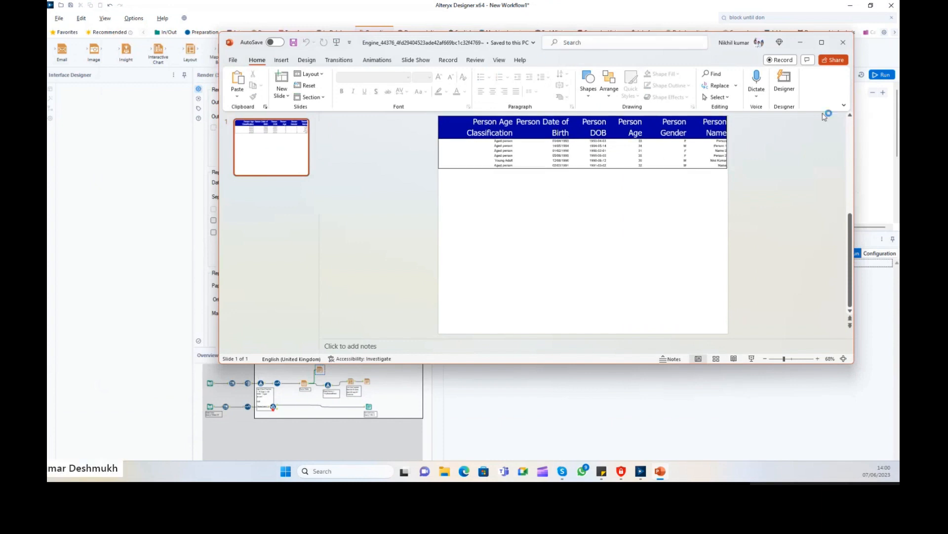
{"action": "left_click", "coordinate": [843, 42]}
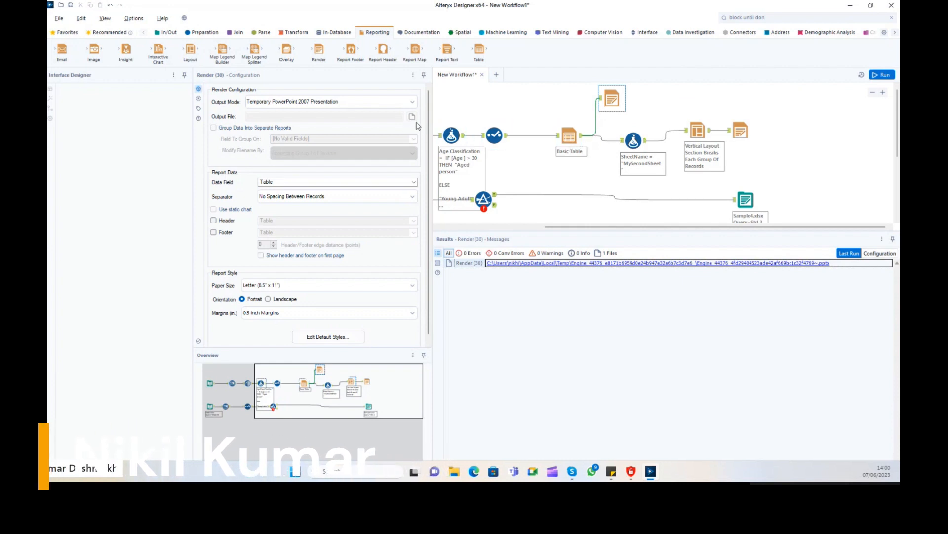
Set the Layout tool to Each Group Of Records with Section Name taken from SheetName.
{"action": "left_click", "coordinate": [633, 141]}
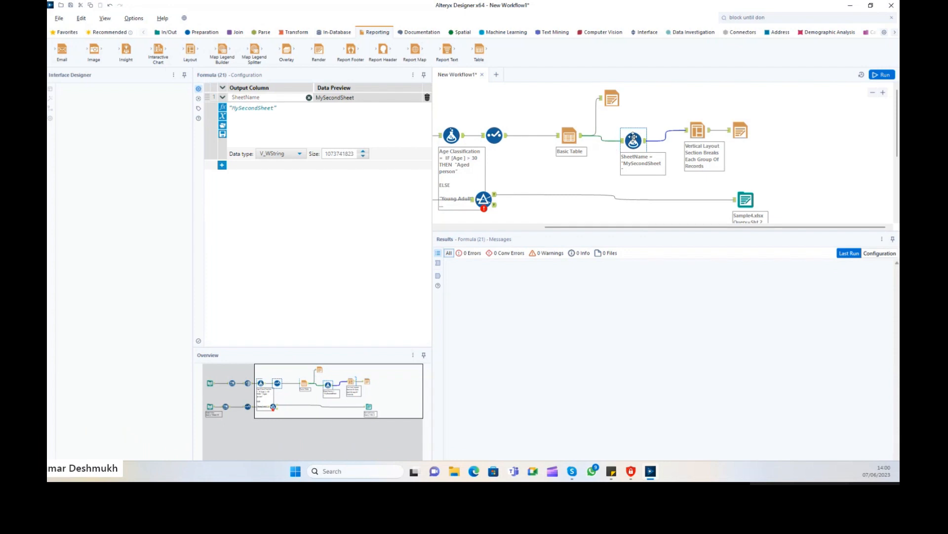
{"action": "left_click", "coordinate": [698, 132]}
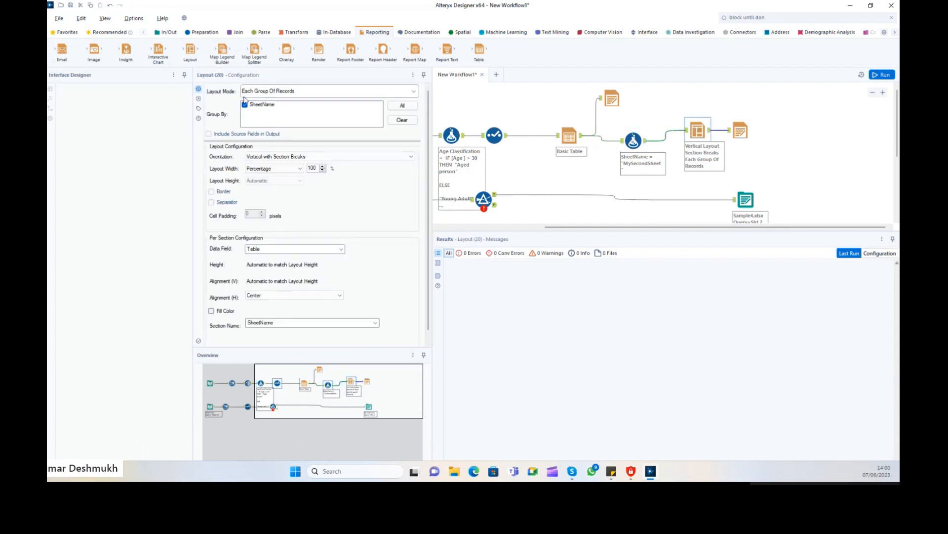
{"action": "left_click", "coordinate": [292, 94]}
{"action": "left_click", "coordinate": [300, 95]}
{"action": "left_click", "coordinate": [271, 94]}
{"action": "left_click", "coordinate": [262, 107]}
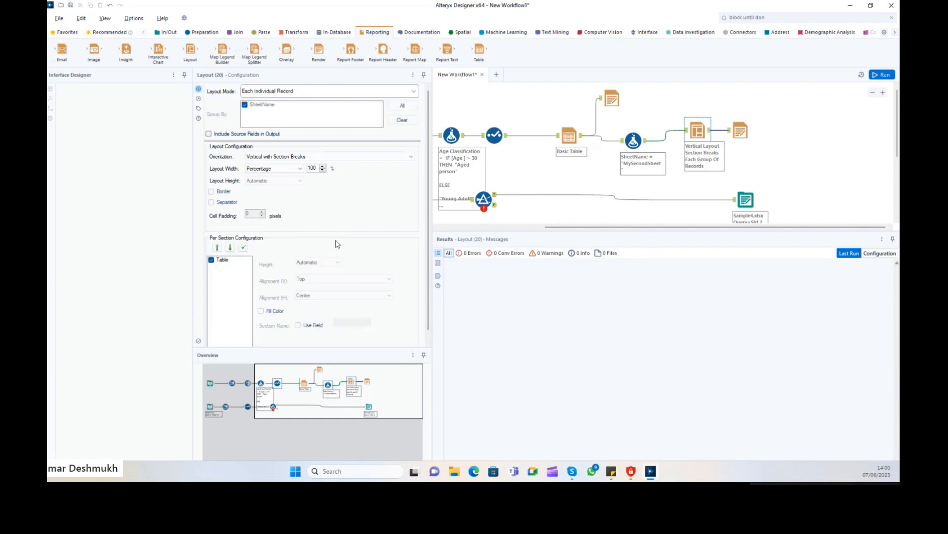
{"action": "scroll", "coordinate": [350, 245], "scroll_direction": "down", "scroll_amount": 1}
{"action": "scroll", "coordinate": [281, 89], "scroll_direction": "up", "scroll_amount": 1}
{"action": "left_click", "coordinate": [291, 94]}
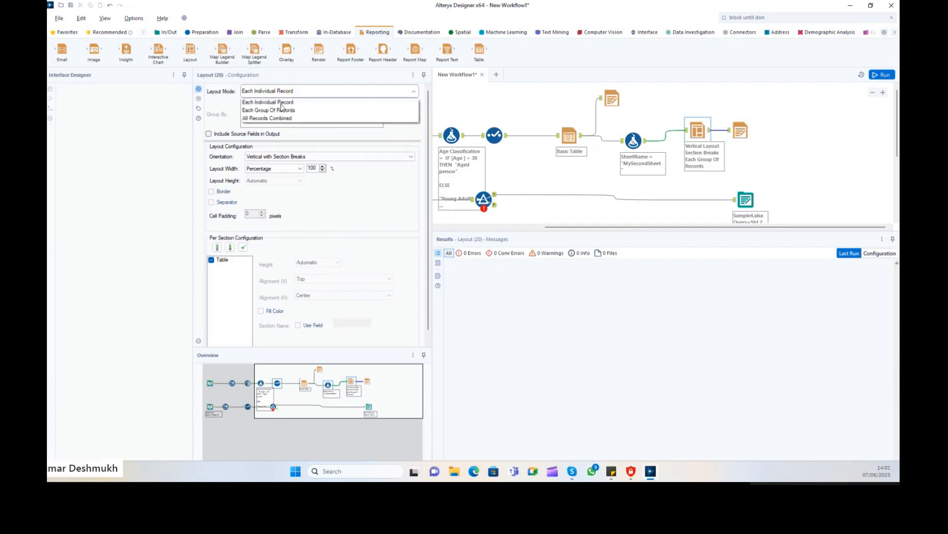
{"action": "left_click", "coordinate": [281, 109]}
{"action": "scroll", "coordinate": [243, 317], "scroll_direction": "down", "scroll_amount": 1}
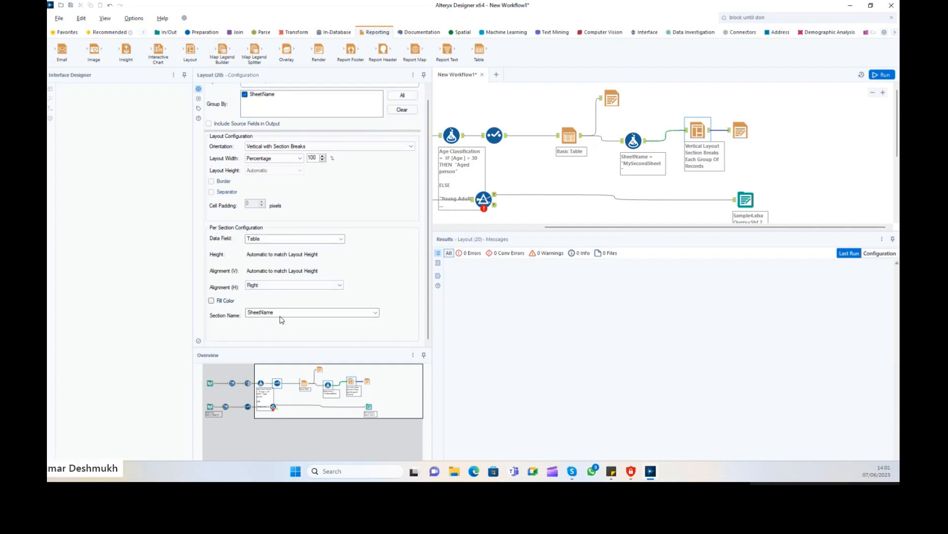
{"action": "left_click", "coordinate": [255, 313]}
{"action": "left_click", "coordinate": [262, 328]}
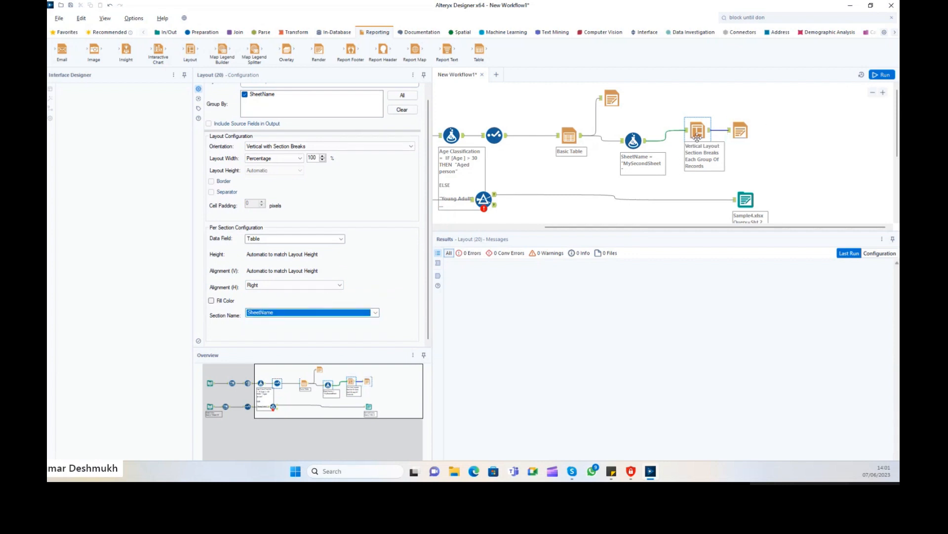
Run the workflow and check Sample7.xlsx shows the age table on the MySecondSheet tab.
{"action": "left_click", "coordinate": [743, 131]}
{"action": "left_click", "coordinate": [886, 76]}
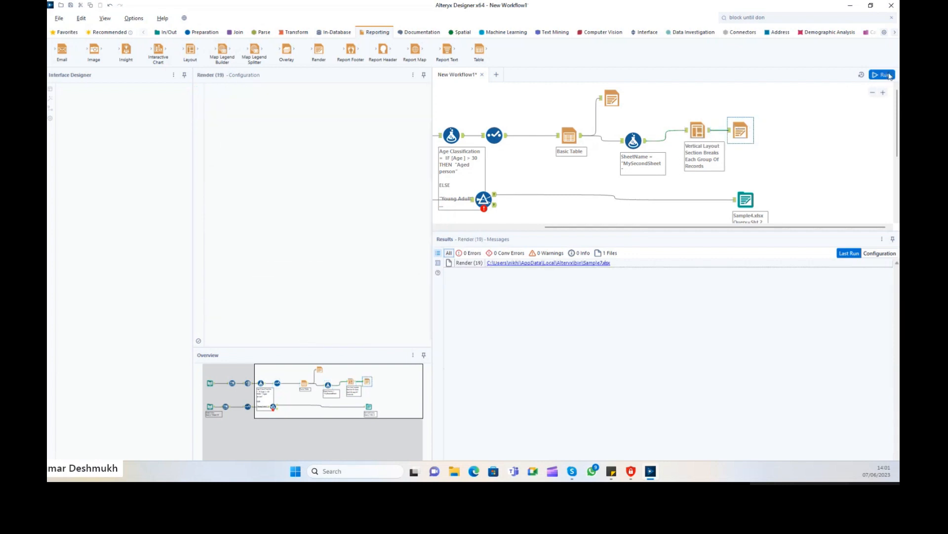
{"action": "left_click", "coordinate": [594, 263]}
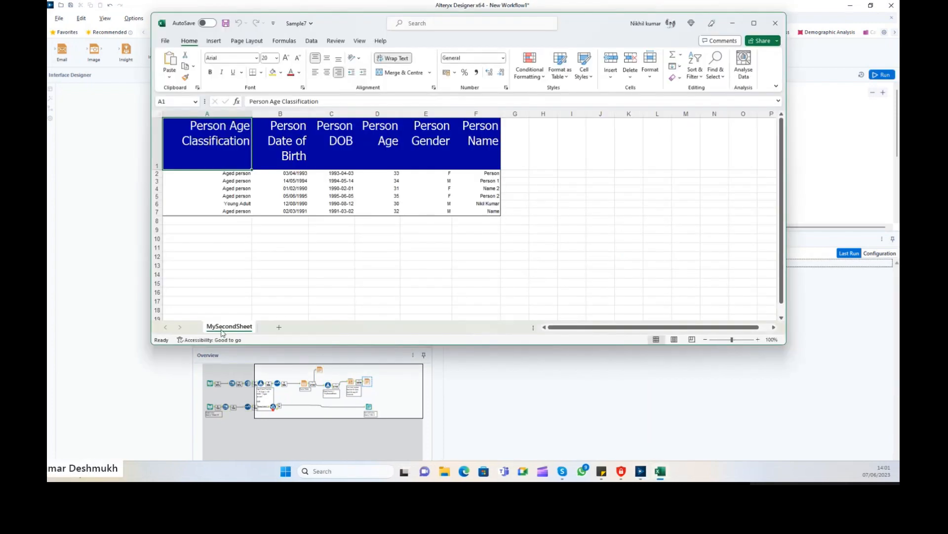
{"action": "left_click", "coordinate": [775, 23]}
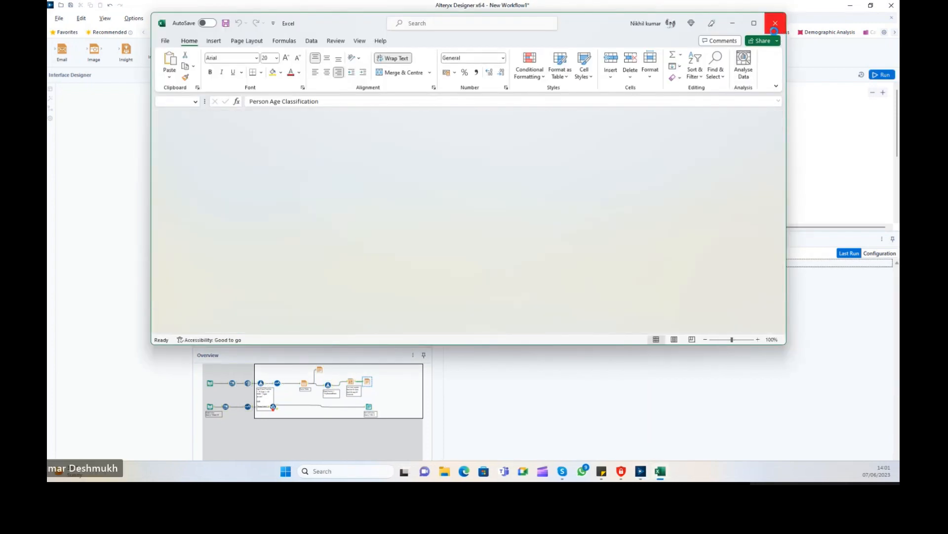